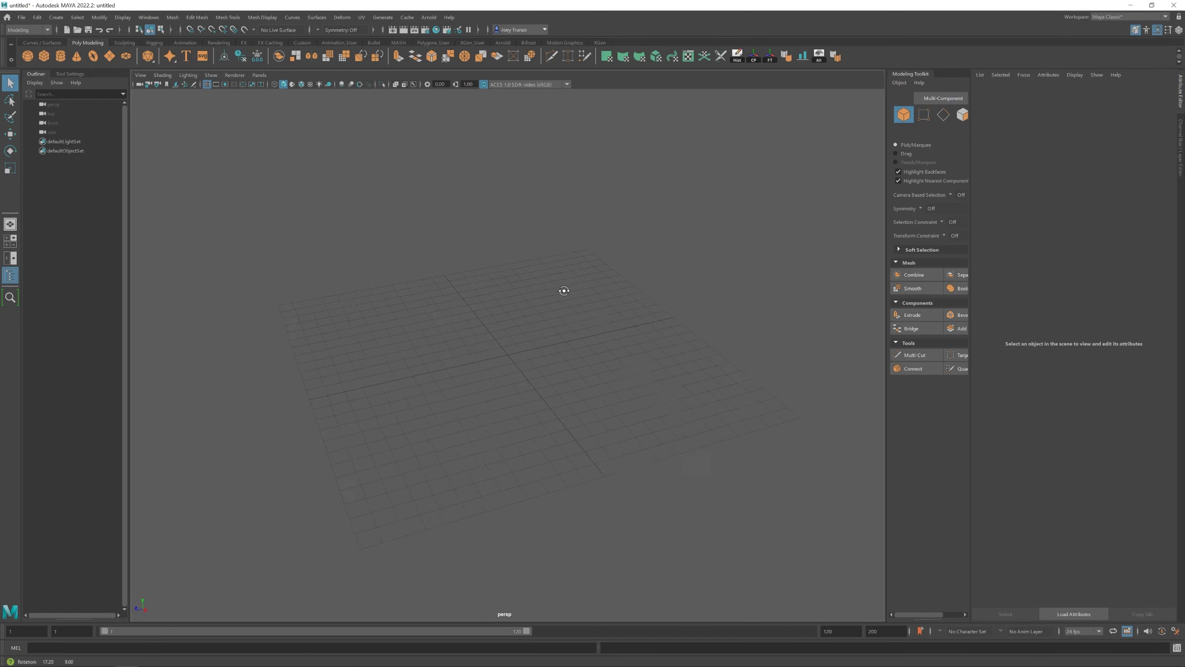
# Create a polygon cylinder and stretch it tall along Y
pyautogui.click(60, 56)
pyautogui.press('r')
pyautogui.moveTo(531, 356); pyautogui.dragTo(501, 323)
# Insert an edge loop around the cylinder with Insert Edge Loop
pyautogui.click(228, 17)
pyautogui.click(308, 89)
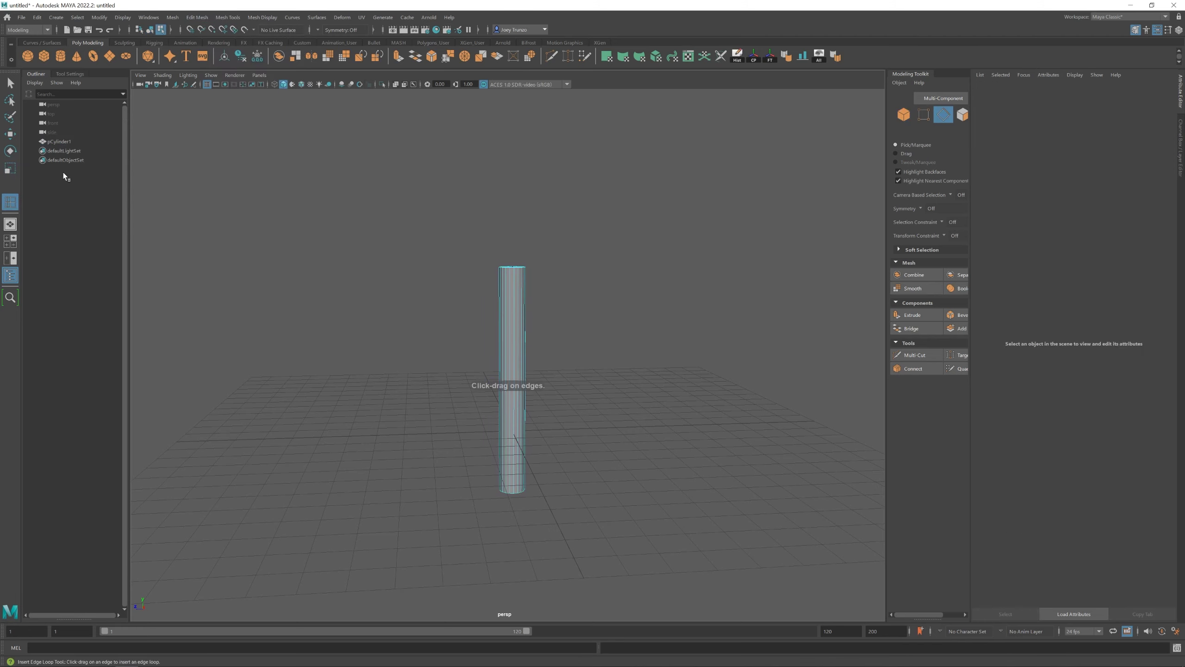
pyautogui.click(536, 346)
# Select the cylinder's top and upper vertex rings and move them to start bending it
pyautogui.press('F9')
pyautogui.moveTo(455, 225); pyautogui.dragTo(605, 285)
pyautogui.press('w')
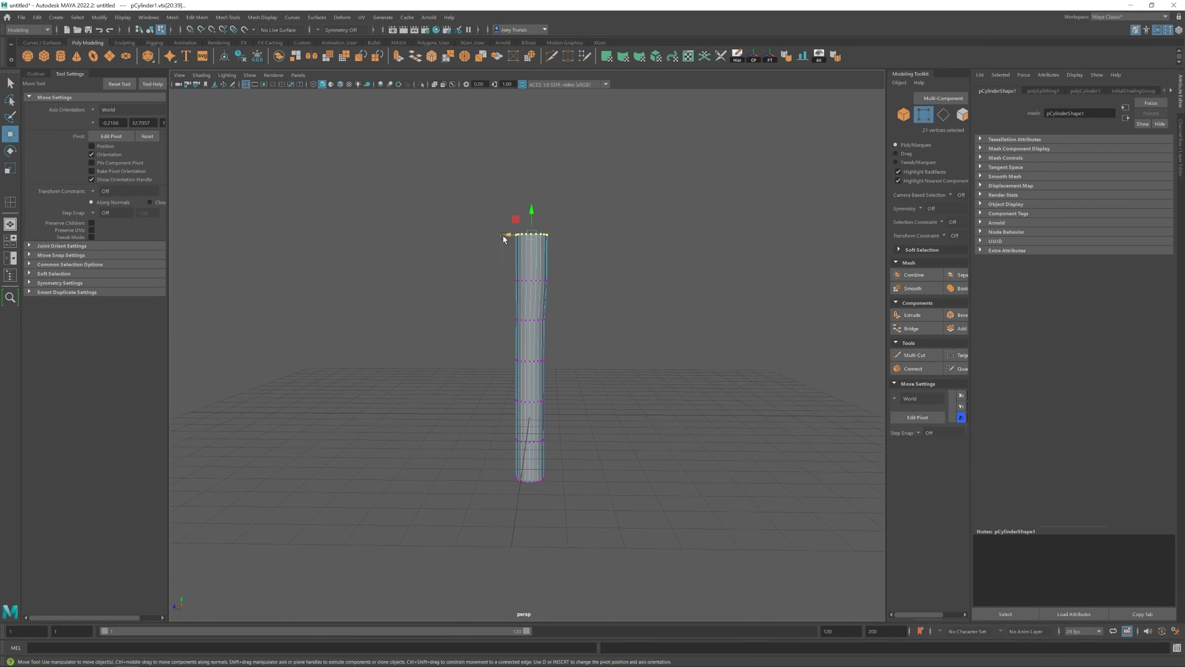
pyautogui.keyDown('alt'); pyautogui.moveTo(503, 235); pyautogui.dragTo(565, 355); pyautogui.keyUp('alt')
pyautogui.moveTo(568, 357); pyautogui.dragTo(509, 294)
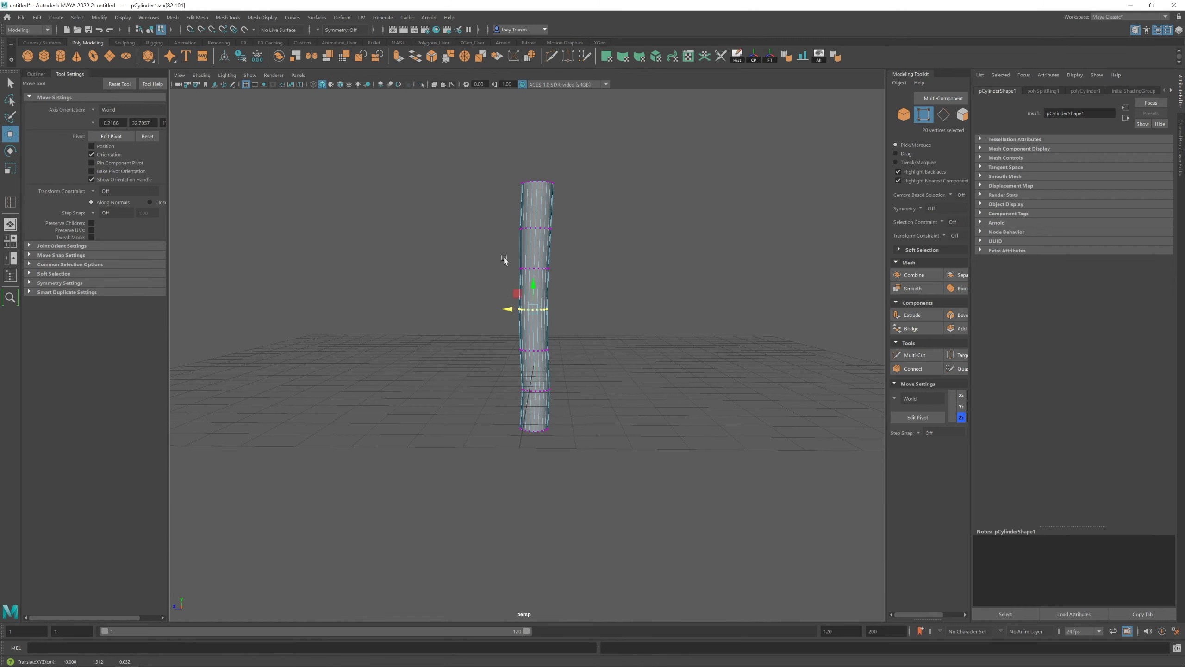
pyautogui.moveTo(569, 239); pyautogui.dragTo(569, 239)
pyautogui.keyDown('alt'); pyautogui.moveTo(568, 239); pyautogui.dragTo(519, 260); pyautogui.keyUp('alt')
pyautogui.keyDown('alt'); pyautogui.moveTo(504, 334); pyautogui.dragTo(532, 389); pyautogui.keyUp('alt')
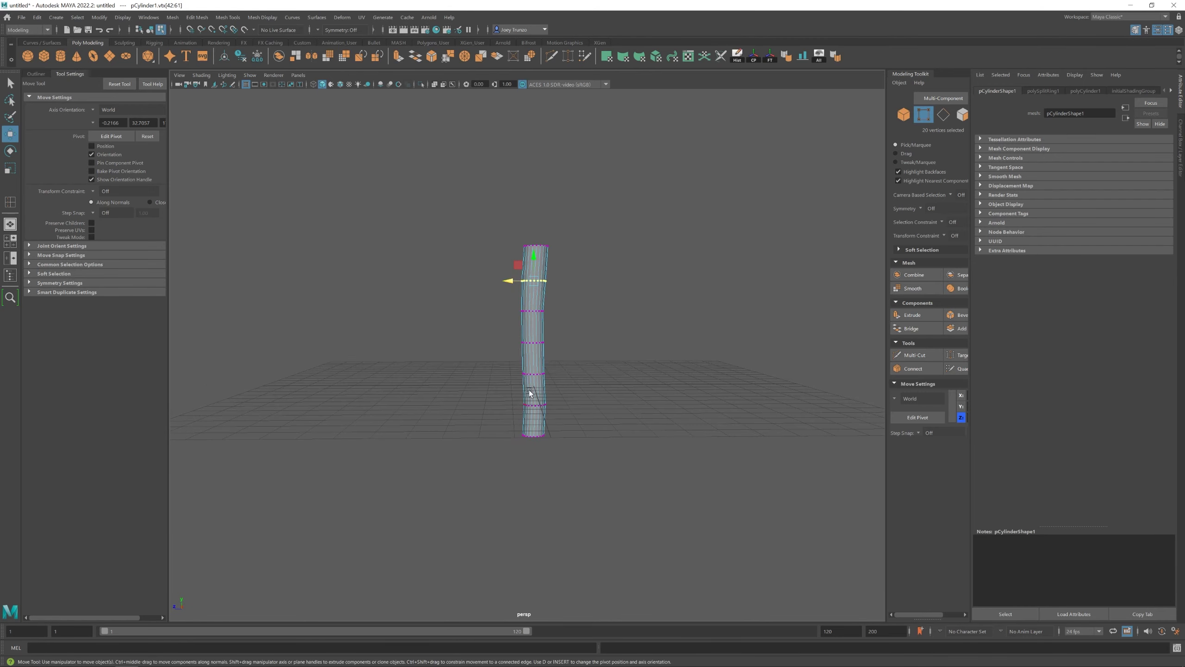
pyautogui.moveTo(556, 451); pyautogui.dragTo(468, 391)
# Taper the base by scaling the bottom vertex ring down with soft selection
pyautogui.press('b')
pyautogui.press('r')
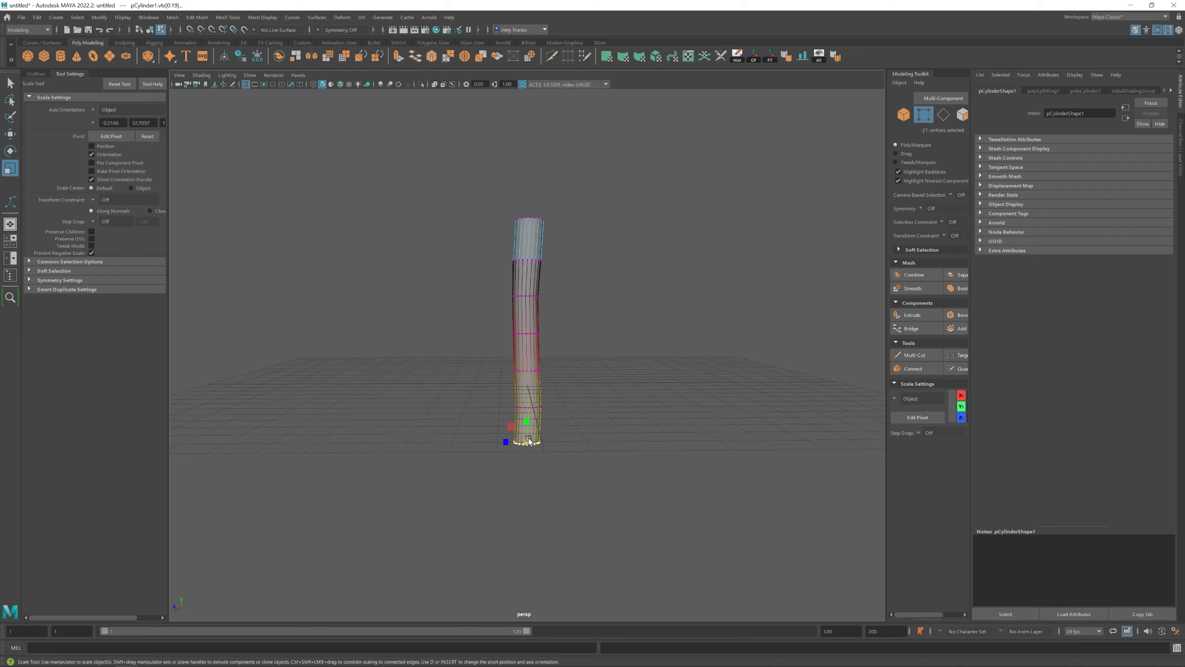
pyautogui.moveTo(529, 441); pyautogui.dragTo(522, 442)
pyautogui.press('w')
pyautogui.press('F8')
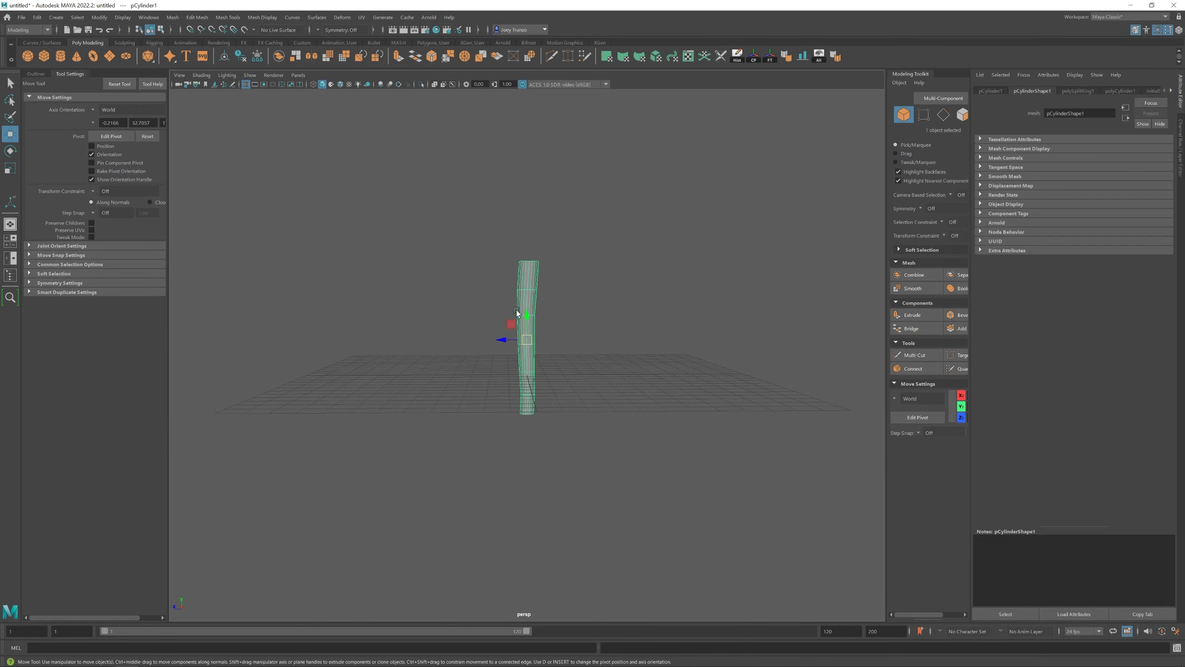
# Rotate, move and rescale the bottom vertex ring to give the handle a slight curve
pyautogui.click(630, 317)
pyautogui.click(524, 302)
pyautogui.keyDown('alt'); pyautogui.moveTo(524, 302); pyautogui.dragTo(508, 332, button='right'); pyautogui.keyUp('alt')
pyautogui.keyDown('alt'); pyautogui.moveTo(508, 332); pyautogui.dragTo(514, 322); pyautogui.keyUp('alt')
pyautogui.press('F8')
pyautogui.moveTo(495, 348); pyautogui.dragTo(560, 369)
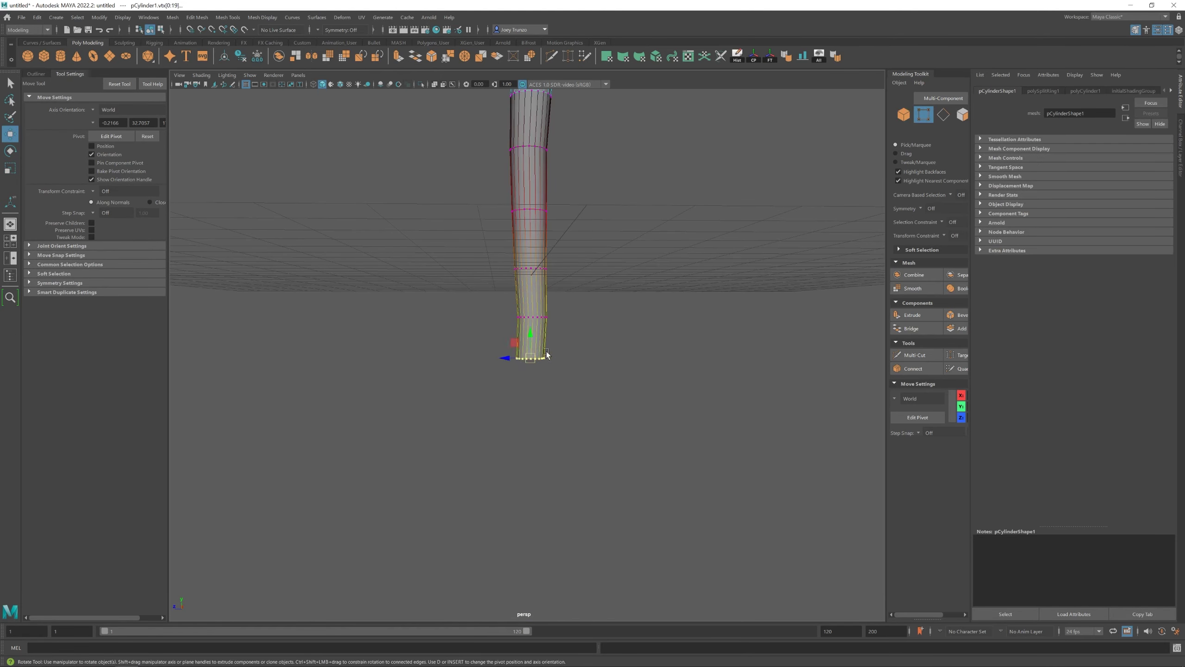
pyautogui.press('e')
pyautogui.press('w')
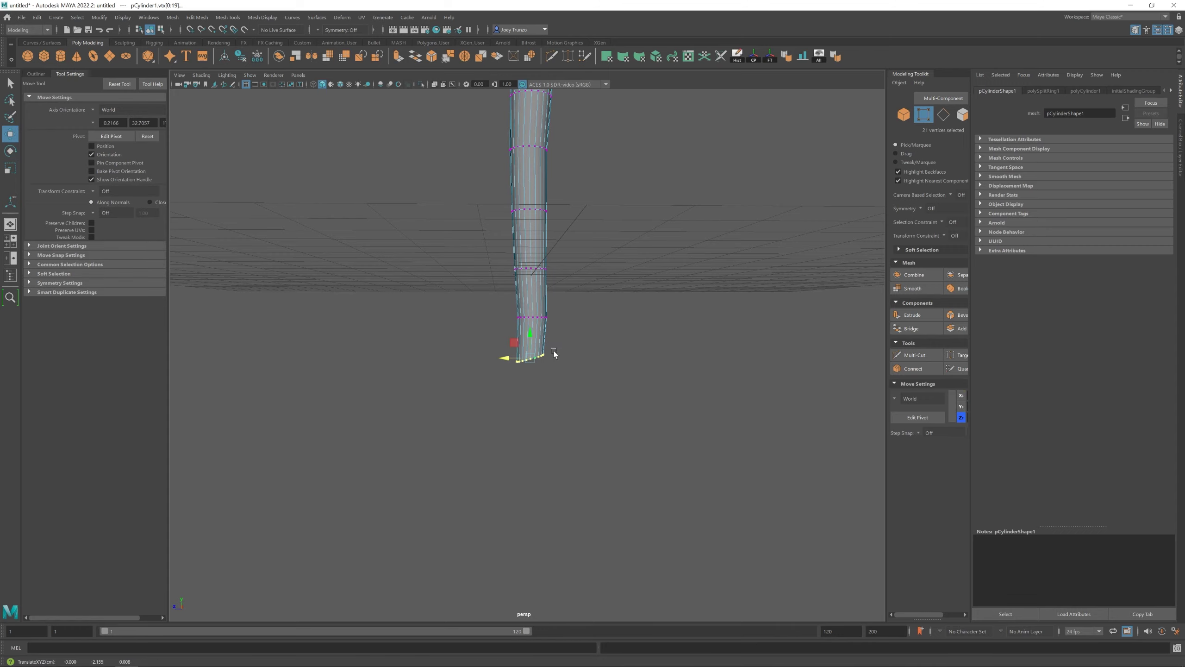
pyautogui.press('r')
pyautogui.keyDown('alt'); pyautogui.moveTo(523, 358); pyautogui.dragTo(592, 370); pyautogui.keyUp('alt')
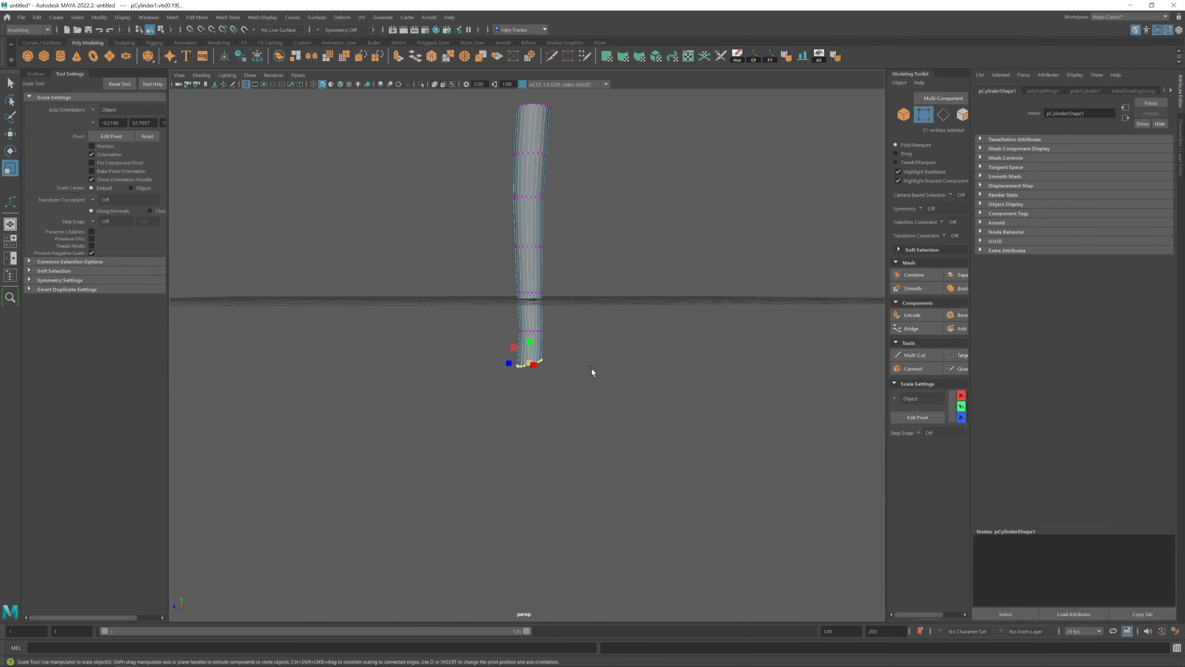
pyautogui.keyDown('alt'); pyautogui.moveTo(528, 297); pyautogui.dragTo(534, 326); pyautogui.keyUp('alt')
pyautogui.press('F8')
# Bevel the handle's bottom edge loop
pyautogui.press('F10')
pyautogui.doubleClick(535, 326)
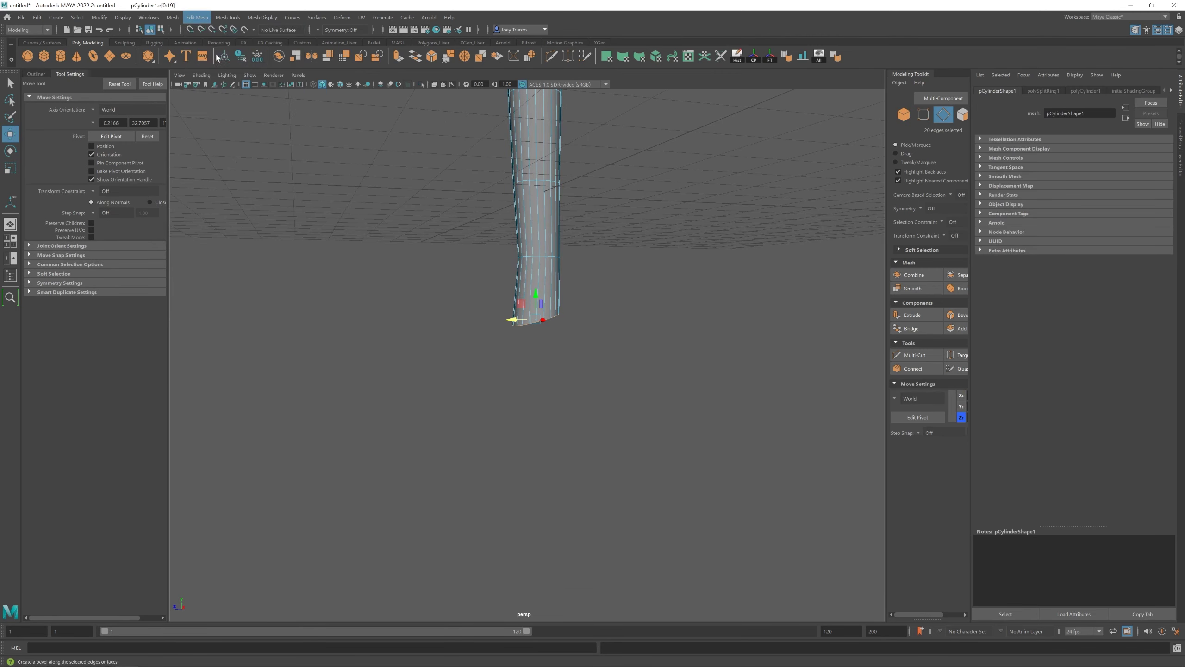
pyautogui.hotkey('ctrl', 'b')
pyautogui.keyDown('alt'); pyautogui.moveTo(798, 270); pyautogui.dragTo(902, 303); pyautogui.keyUp('alt')
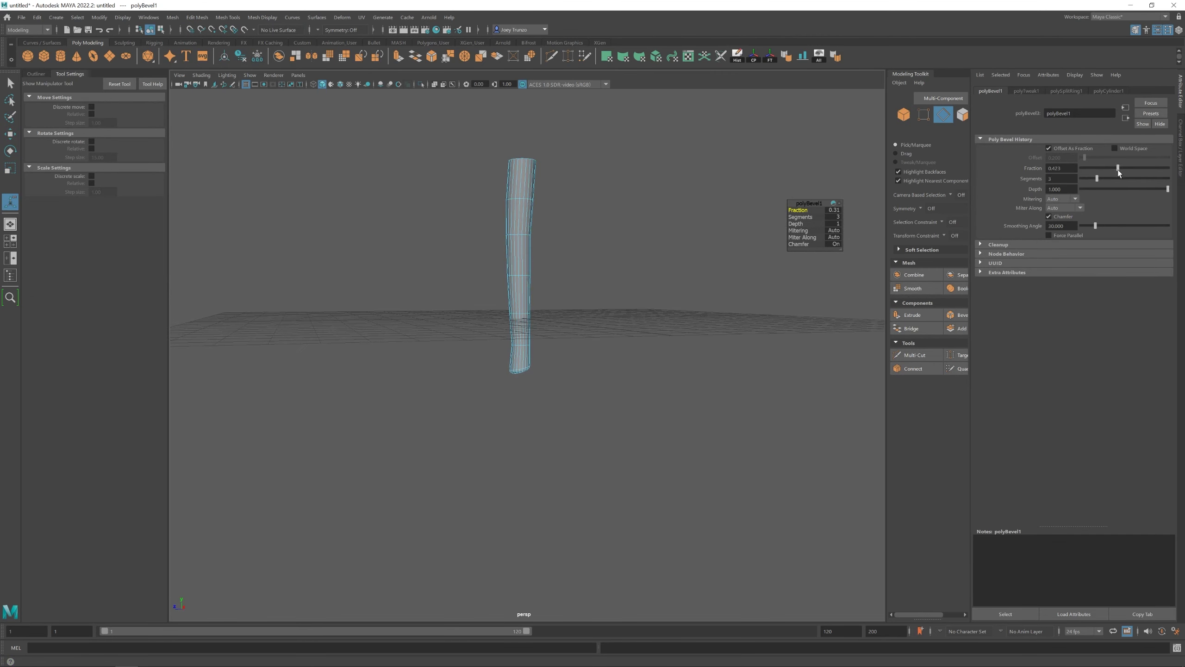
# Select and move the vertices at the handle's bottom
pyautogui.press('F9')
pyautogui.moveTo(486, 397); pyautogui.dragTo(541, 360)
pyautogui.press('w')
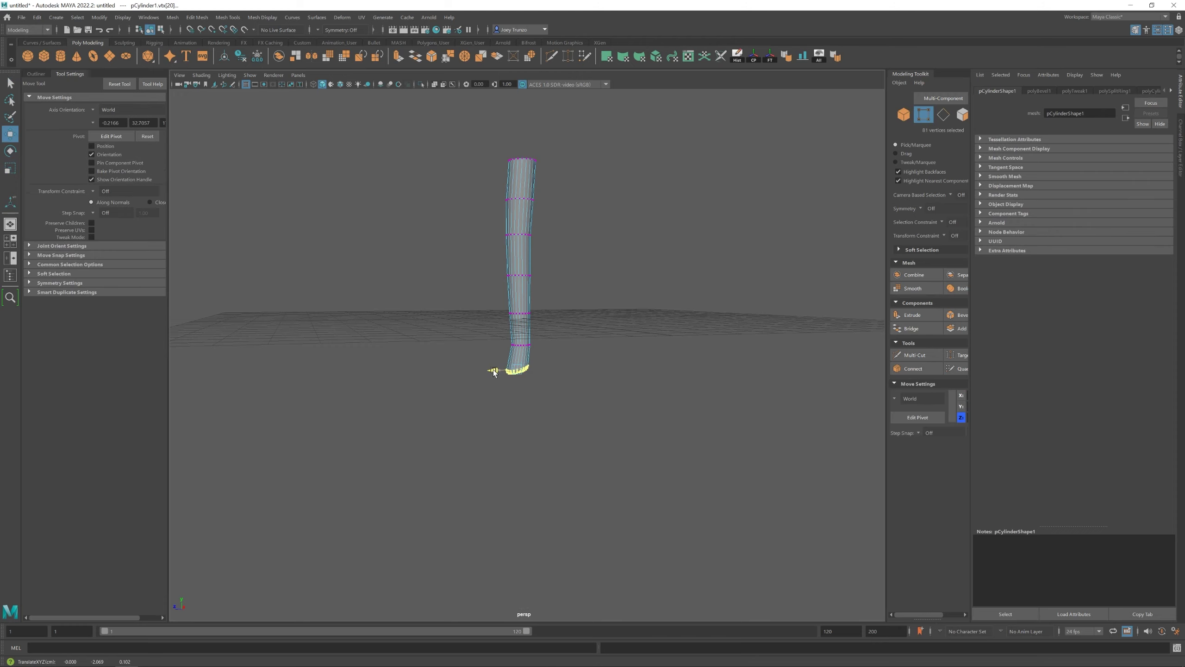
pyautogui.click(493, 372)
pyautogui.scroll(3, 519, 341)
# Bevel the bottom edge loop with fraction 0.292 and 2 segments
pyautogui.press('F10')
pyautogui.doubleClick(520, 341)
pyautogui.hotkey('ctrl', 'b')
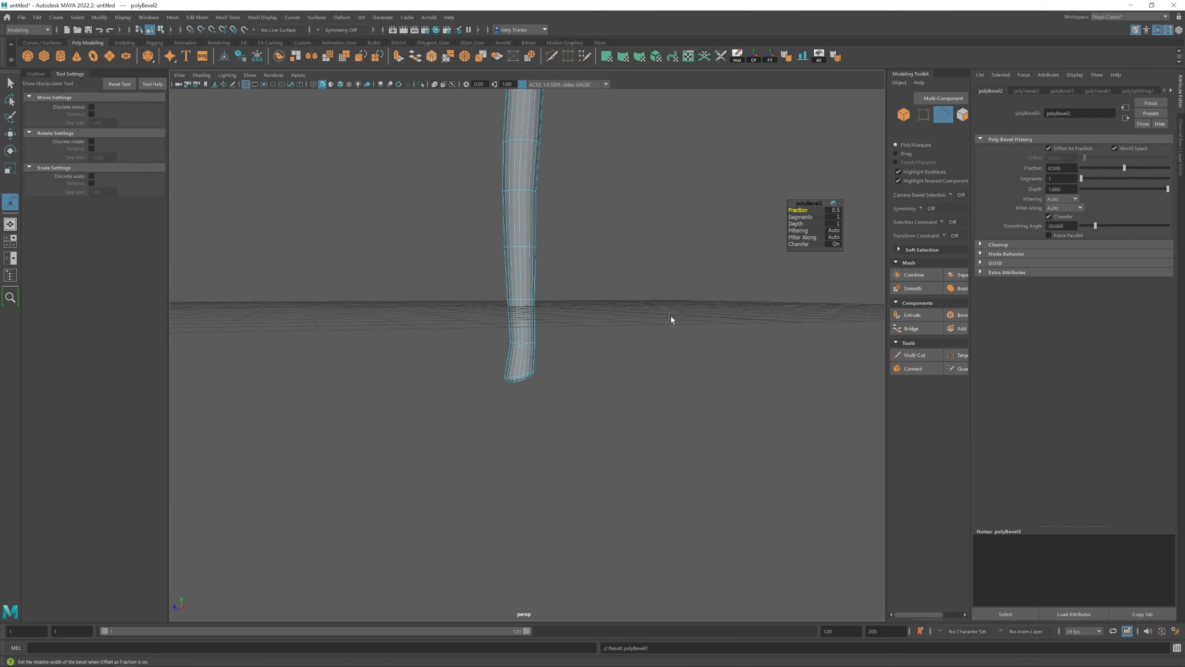
pyautogui.moveTo(1124, 168); pyautogui.dragTo(1106, 167)
pyautogui.moveTo(1081, 178); pyautogui.dragTo(1088, 179)
pyautogui.keyDown('alt'); pyautogui.moveTo(653, 326); pyautogui.dragTo(813, 243); pyautogui.keyUp('alt')
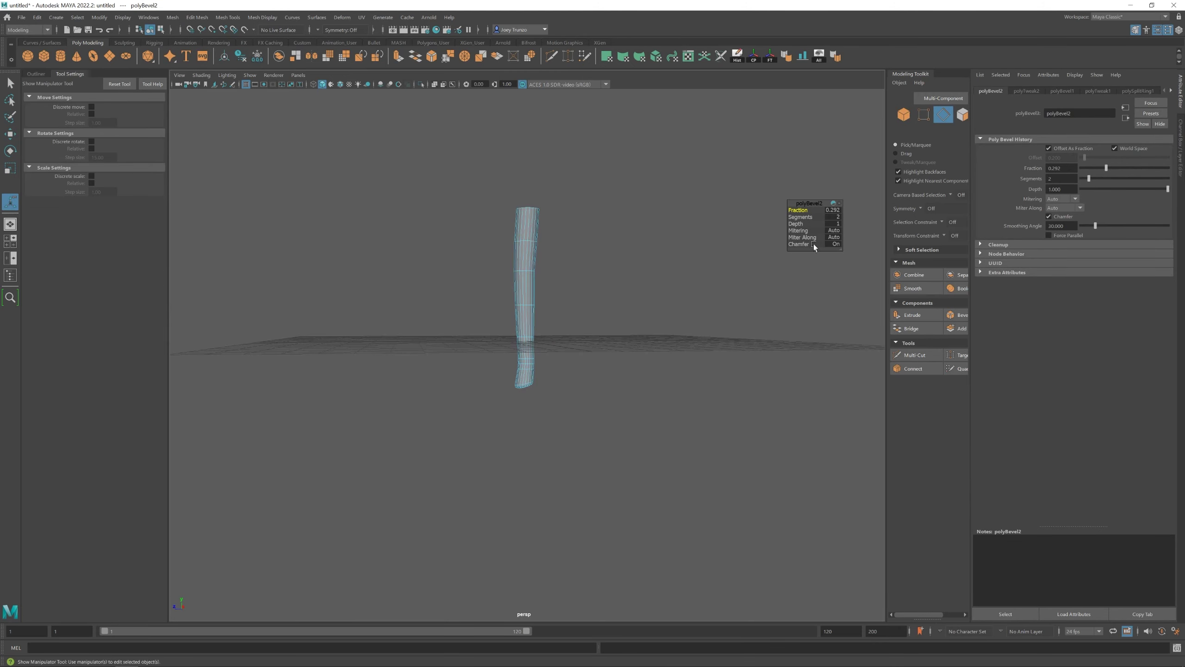
pyautogui.keyDown('alt'); pyautogui.moveTo(238, 117); pyautogui.dragTo(653, 355); pyautogui.keyUp('alt')
# Bevel more handle edges, then move the disc cylinder up beside the handle's top
pyautogui.hotkey('ctrl', 'b')
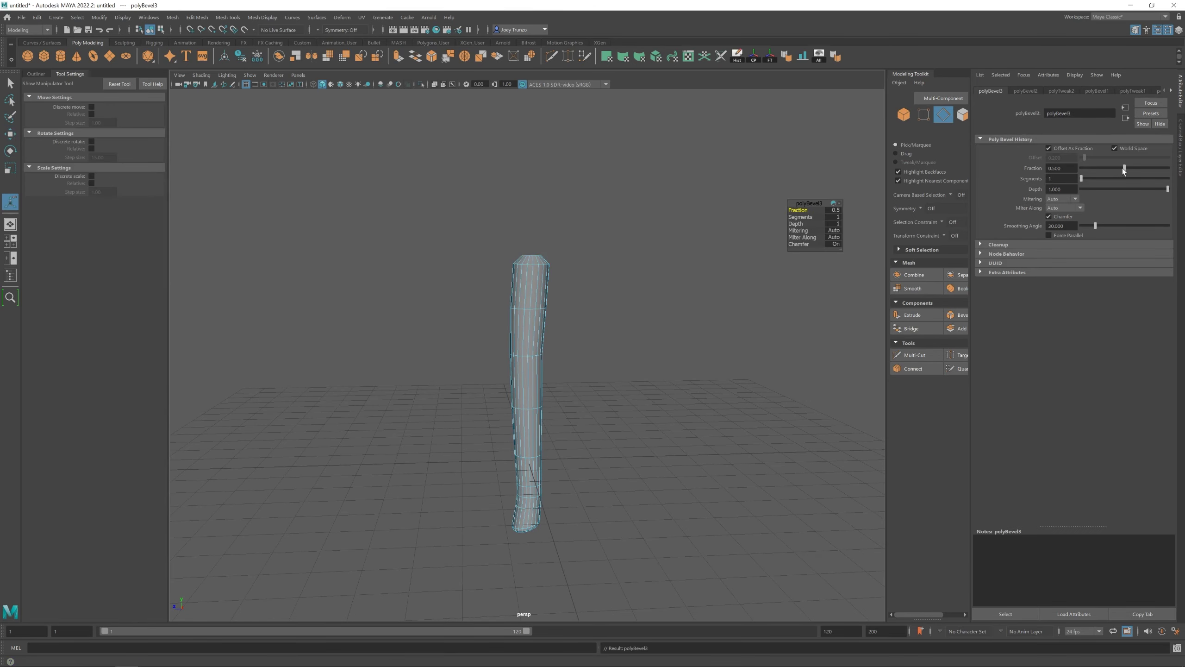
pyautogui.press('F8')
pyautogui.press('w')
pyautogui.click(587, 278)
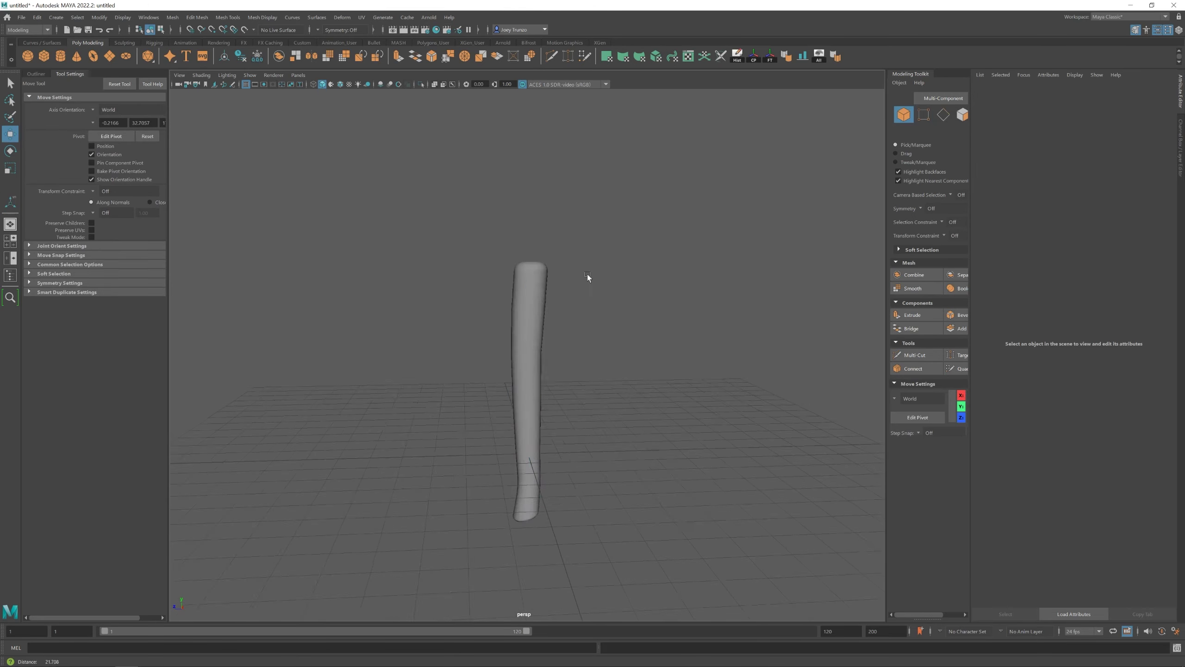
pyautogui.keyDown('alt'); pyautogui.moveTo(587, 278); pyautogui.dragTo(528, 289); pyautogui.keyUp('alt')
pyautogui.click(529, 289)
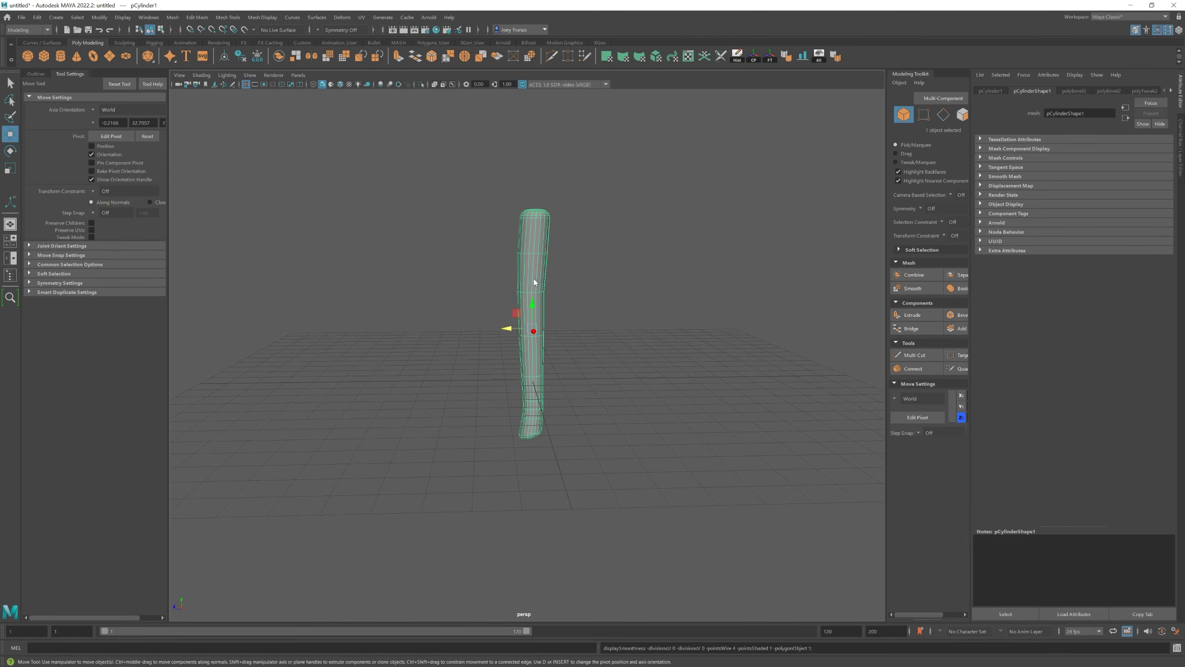
pyautogui.scroll(3, 536, 271)
pyautogui.hotkey('ctrl', 'b')
pyautogui.moveTo(1124, 168); pyautogui.dragTo(1112, 168)
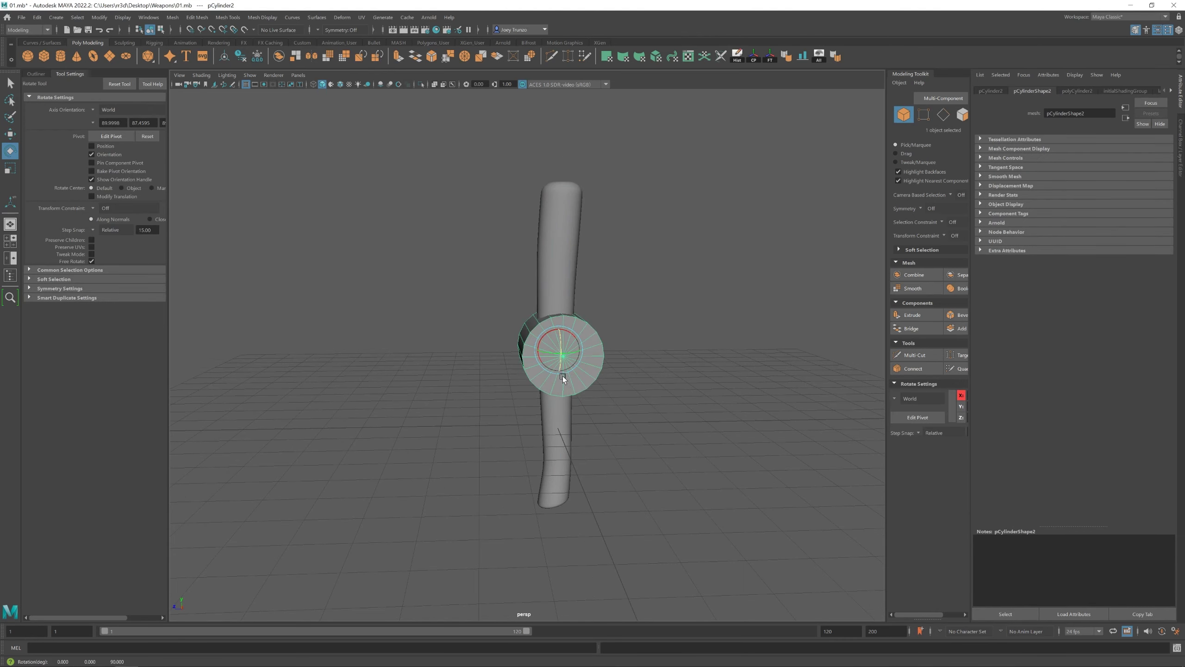
pyautogui.moveTo(562, 377); pyautogui.dragTo(516, 185)
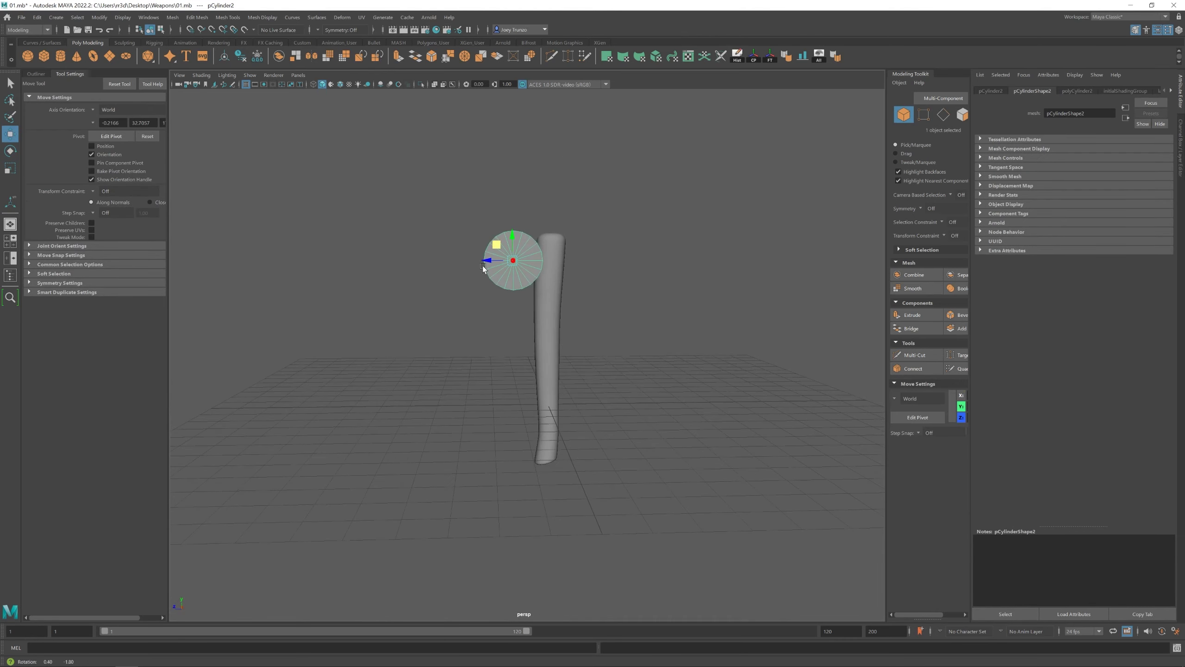
# Set the disc cylinder's Subdivisions Axis to 40
pyautogui.press('r')
pyautogui.keyDown('alt'); pyautogui.moveTo(483, 269); pyautogui.dragTo(628, 286); pyautogui.keyUp('alt')
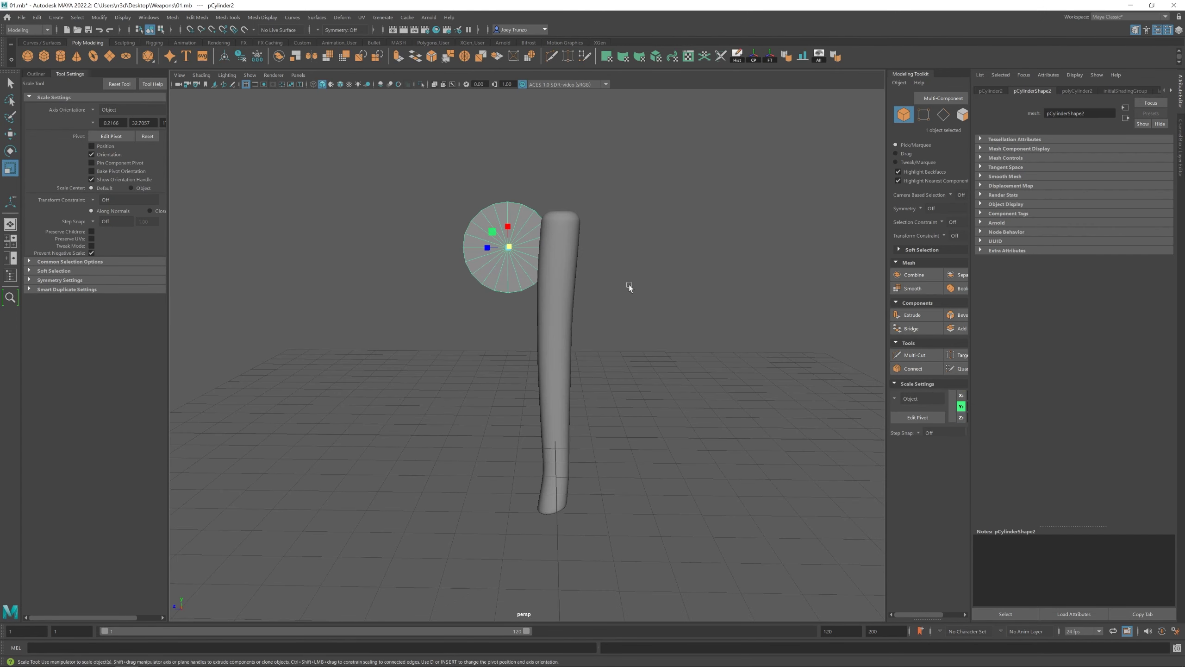
pyautogui.click(1077, 90)
pyautogui.click(1061, 171)
pyautogui.write('40')
pyautogui.press('Return')
pyautogui.keyDown('alt'); pyautogui.moveTo(560, 271); pyautogui.dragTo(537, 278); pyautogui.keyUp('alt')
# Select and delete the disc's cap edges
pyautogui.press('w')
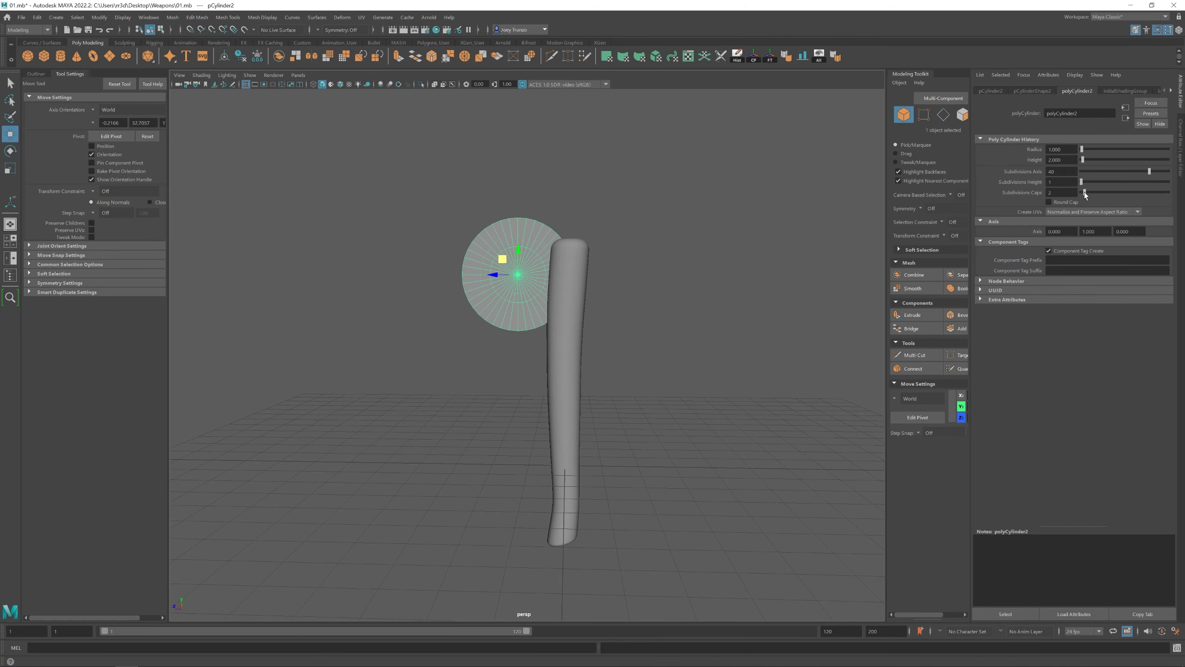
pyautogui.press('F10')
pyautogui.doubleClick(525, 244)
pyautogui.keyDown('alt'); pyautogui.moveTo(525, 245); pyautogui.dragTo(570, 266); pyautogui.keyUp('alt')
pyautogui.click(196, 17)
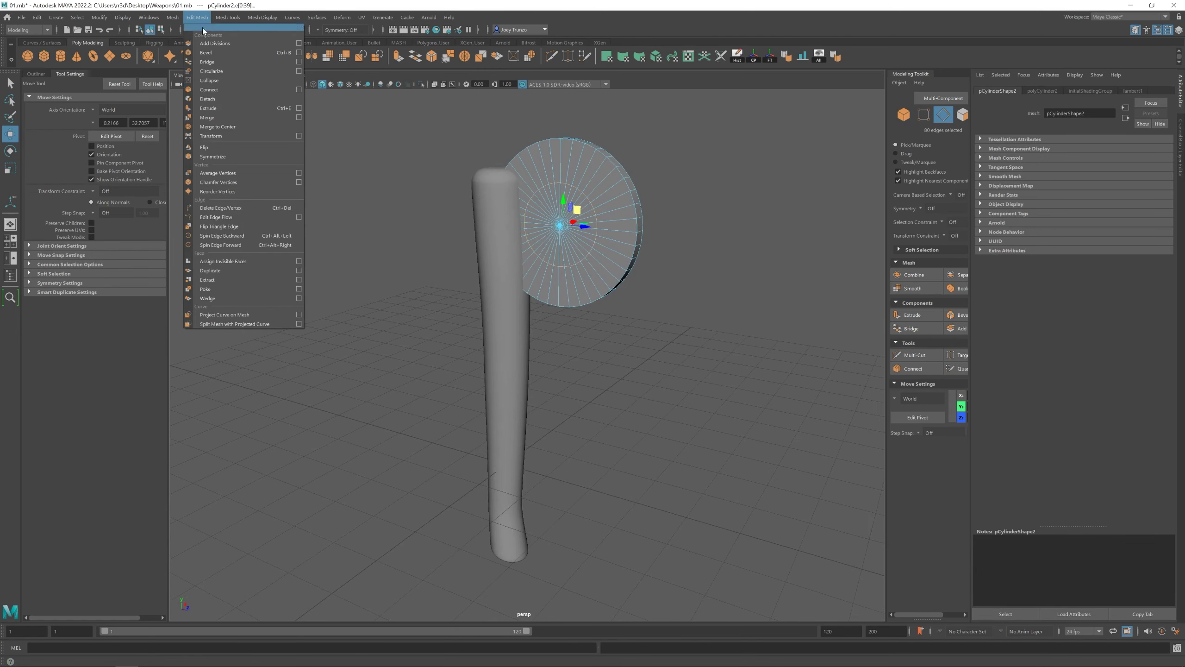
pyautogui.click(130, 109)
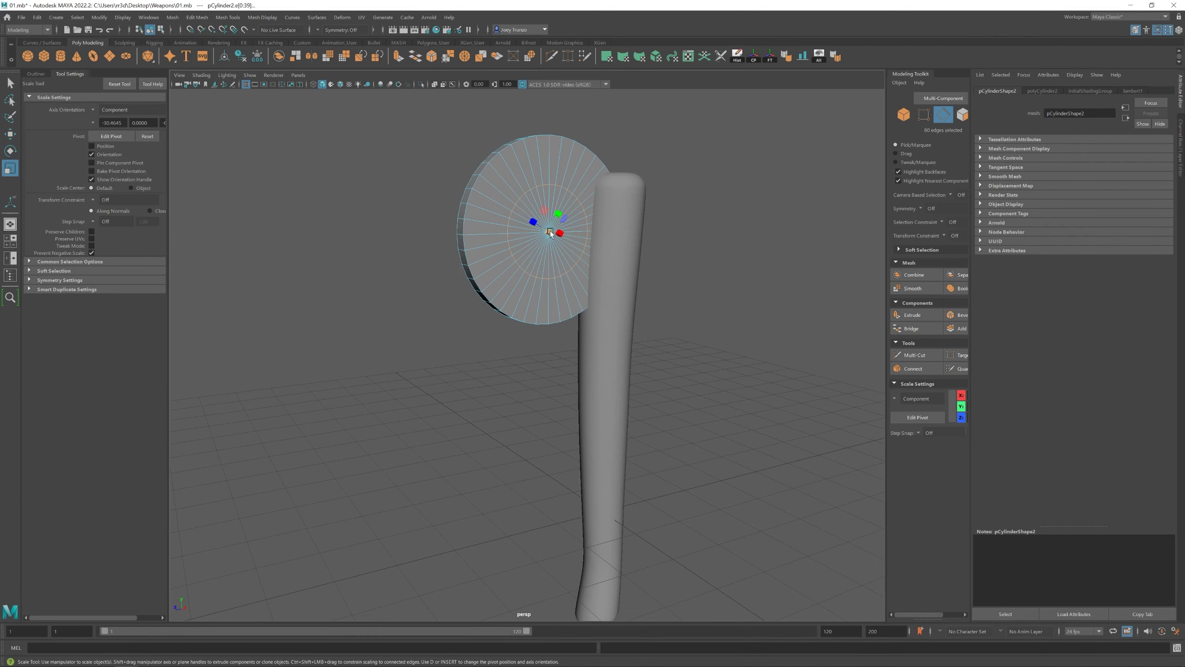
pyautogui.keyDown('alt'); pyautogui.moveTo(589, 229); pyautogui.dragTo(535, 266); pyautogui.keyUp('alt')
pyautogui.press('Delete')
pyautogui.press('F8')
pyautogui.press('w')
# Delete the right half of the ring's faces and an extra piece, leaving an open half ring
pyautogui.press('F11')
pyautogui.moveTo(614, 168); pyautogui.dragTo(519, 368)
pyautogui.press('Delete')
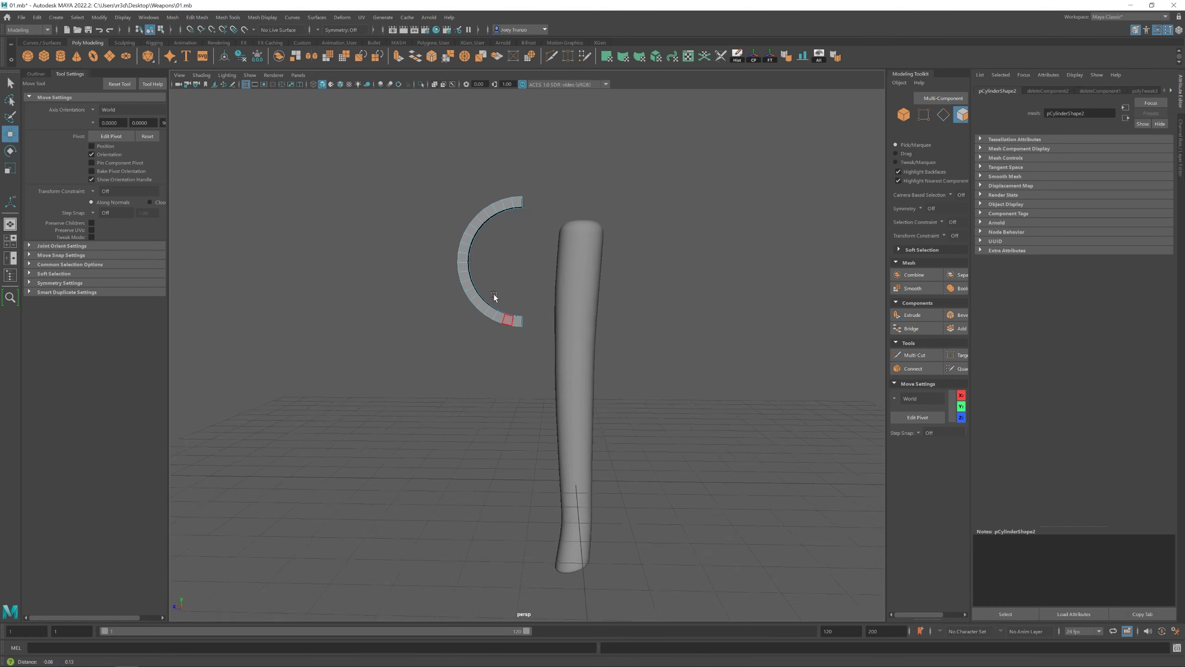
pyautogui.keyDown('alt'); pyautogui.moveTo(493, 295); pyautogui.dragTo(532, 308); pyautogui.keyUp('alt')
pyautogui.click(545, 311)
pyautogui.press('Delete')
pyautogui.keyDown('alt'); pyautogui.moveTo(538, 251); pyautogui.dragTo(486, 259); pyautogui.keyUp('alt')
pyautogui.moveTo(485, 259); pyautogui.dragTo(527, 249, button='right')
# Scale the half ring down to size
pyautogui.press('r')
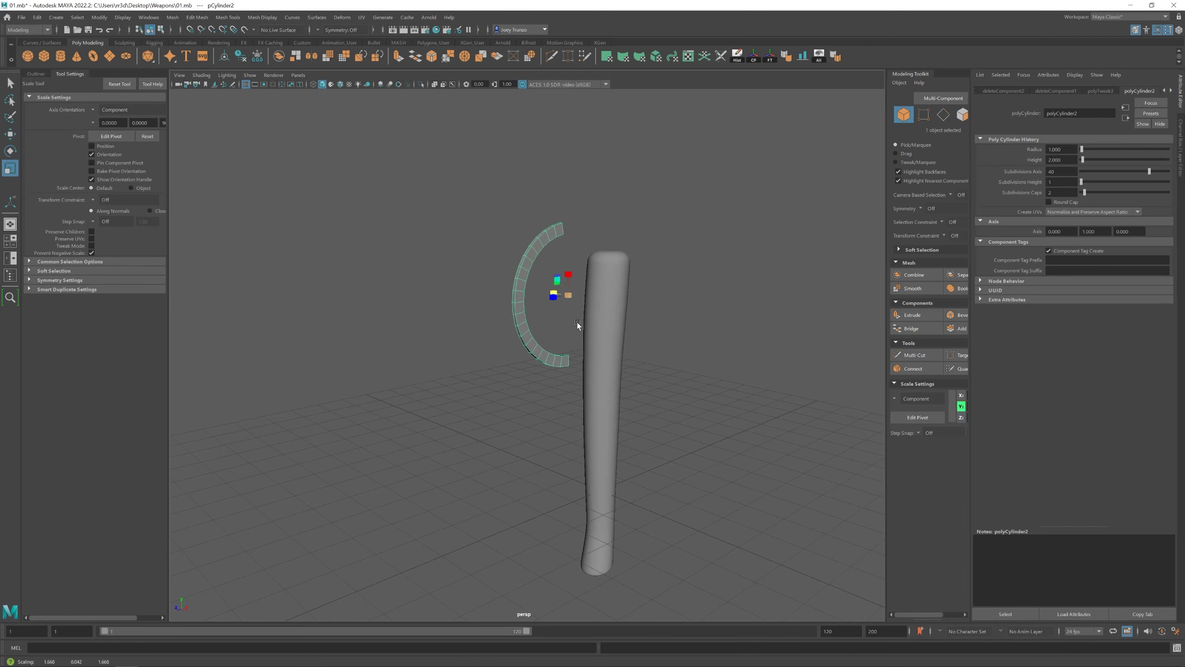
pyautogui.keyDown('alt'); pyautogui.moveTo(577, 323); pyautogui.dragTo(436, 283); pyautogui.keyUp('alt')
pyautogui.scroll(3, 436, 283)
pyautogui.click(228, 17)
# Use Append to Polygon on a ring boundary edge, then select the inner border edges
pyautogui.click(247, 39)
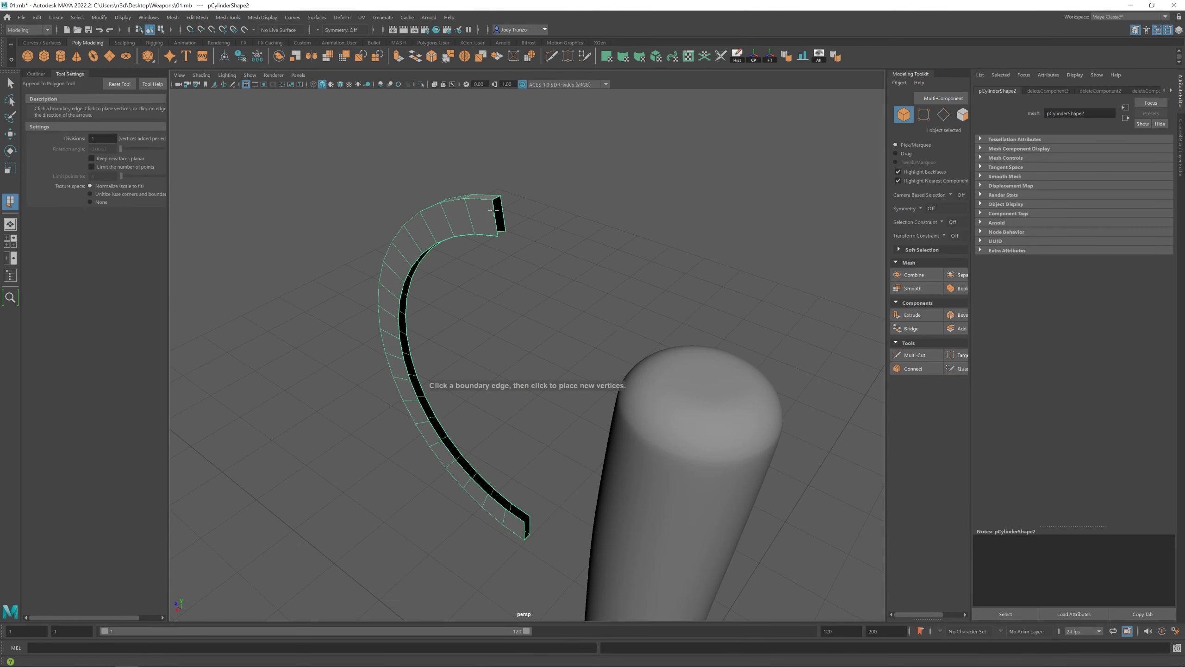
pyautogui.keyDown('alt'); pyautogui.moveTo(494, 211); pyautogui.dragTo(396, 233); pyautogui.keyUp('alt')
pyautogui.click(521, 294)
pyautogui.moveTo(397, 233); pyautogui.dragTo(506, 273, button='right')
pyautogui.press('w')
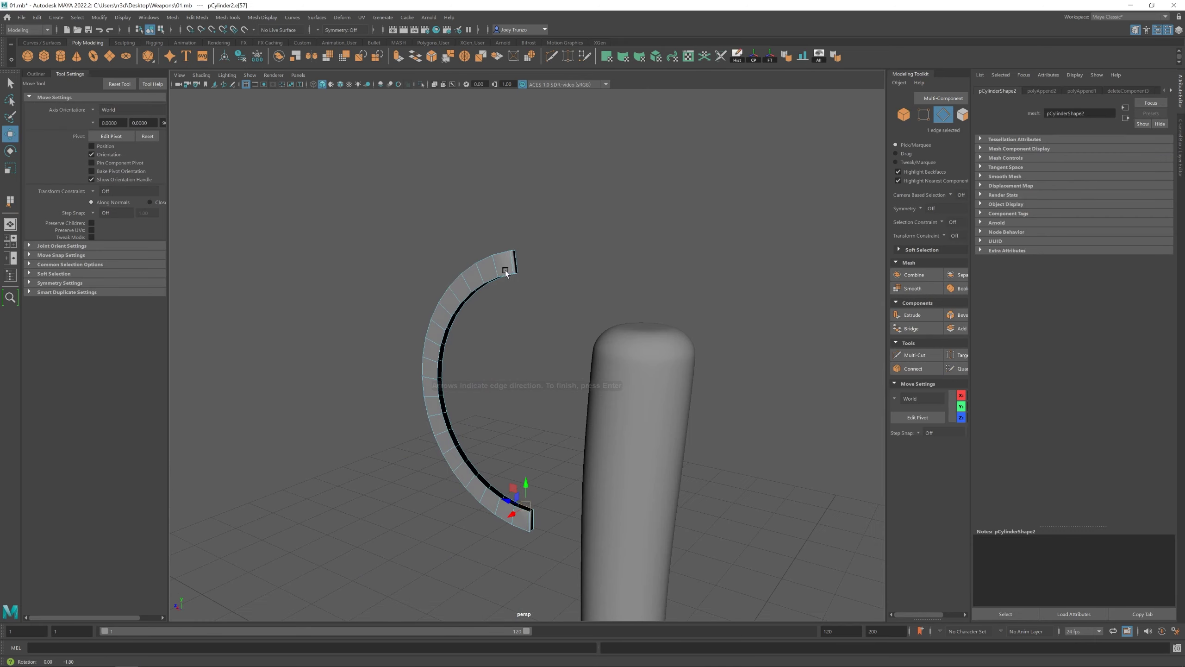
pyautogui.keyDown('alt'); pyautogui.moveTo(506, 273); pyautogui.dragTo(504, 217); pyautogui.keyUp('alt')
pyautogui.keyDown('shift'); pyautogui.doubleClick(504, 217); pyautogui.keyUp('shift')
# Apply a Mesh menu edit to the inner border edges and reselect the ring
pyautogui.click(197, 18)
pyautogui.click(205, 58)
pyautogui.keyDown('alt'); pyautogui.moveTo(467, 280); pyautogui.dragTo(557, 291); pyautogui.keyUp('alt')
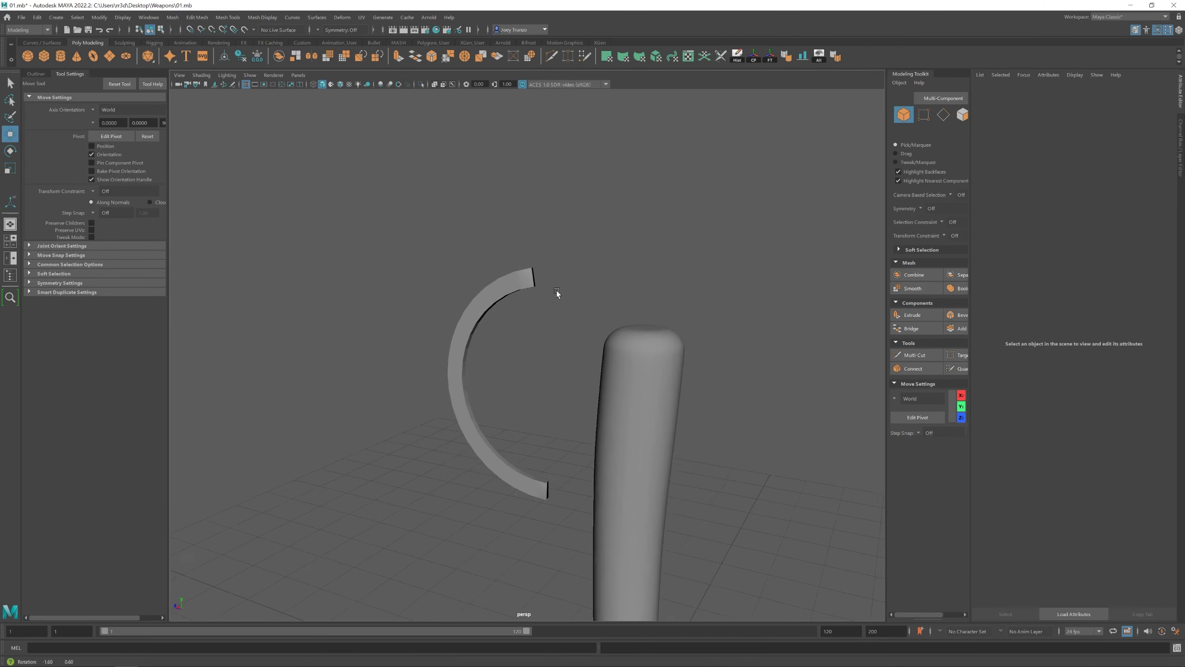
pyautogui.click(537, 364)
pyautogui.click(523, 233)
pyautogui.keyDown('alt'); pyautogui.moveTo(537, 364); pyautogui.dragTo(494, 281); pyautogui.keyUp('alt')
pyautogui.click(494, 280)
pyautogui.scroll(-3, 483, 290)
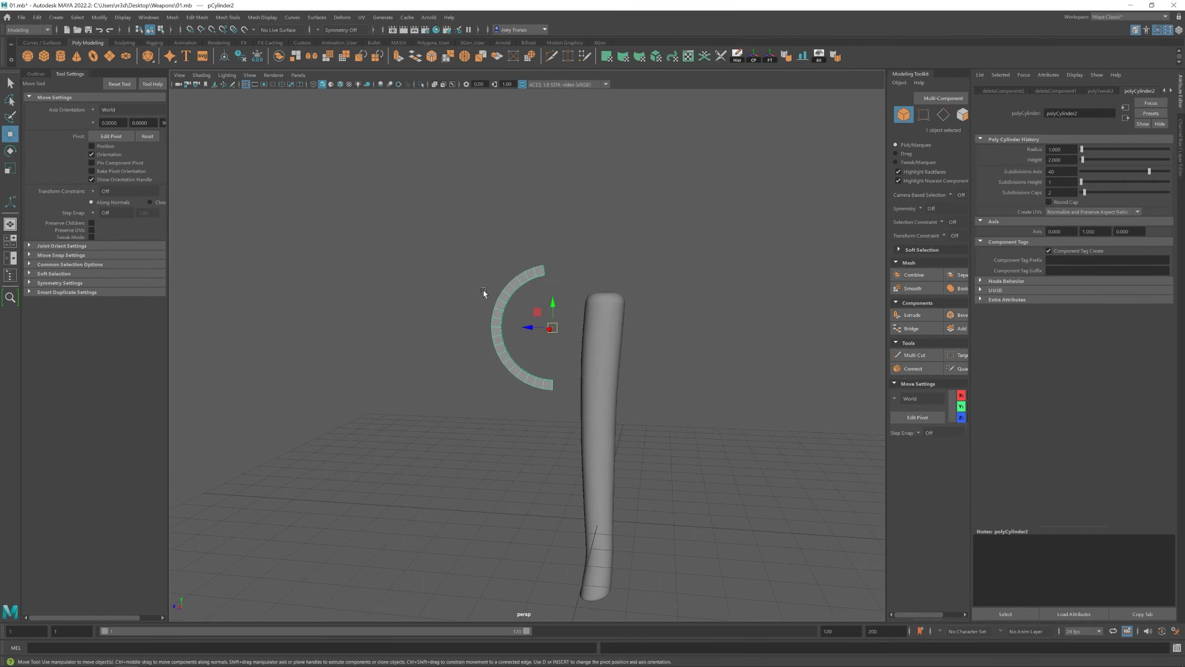
pyautogui.scroll(4, 485, 304)
# Rotate the half ring about 5.5° around Y
pyautogui.press('F11')
pyautogui.click(540, 407)
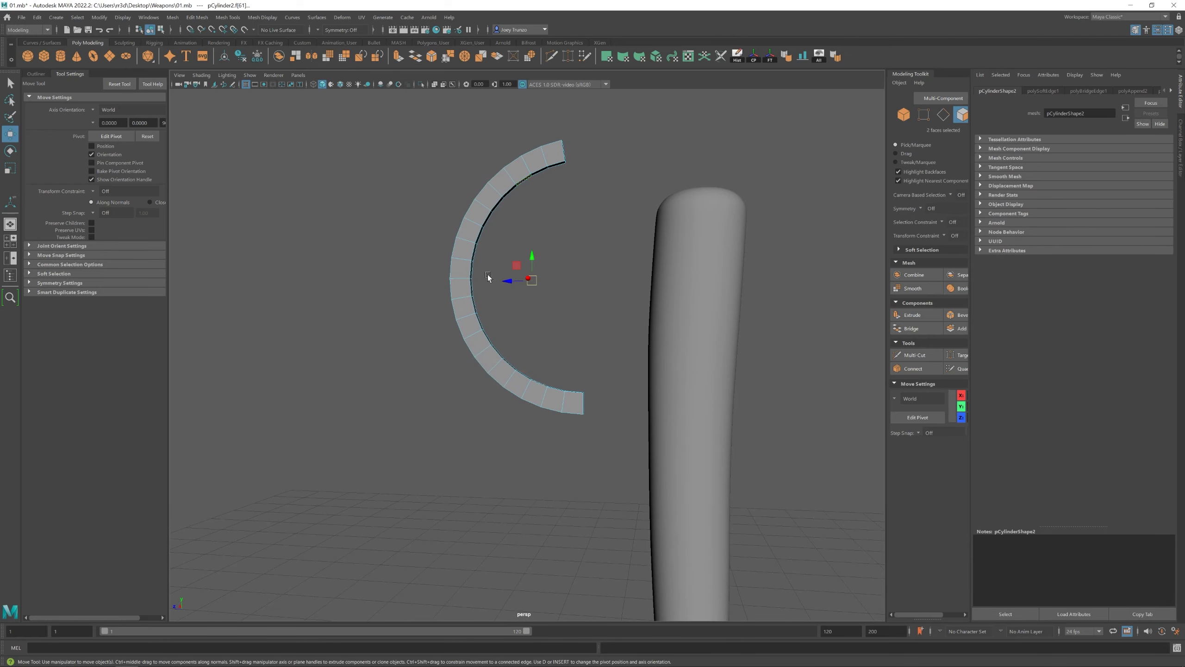
pyautogui.keyDown('alt'); pyautogui.moveTo(488, 277); pyautogui.dragTo(520, 303); pyautogui.keyUp('alt')
pyautogui.press('F10')
pyautogui.doubleClick(479, 296)
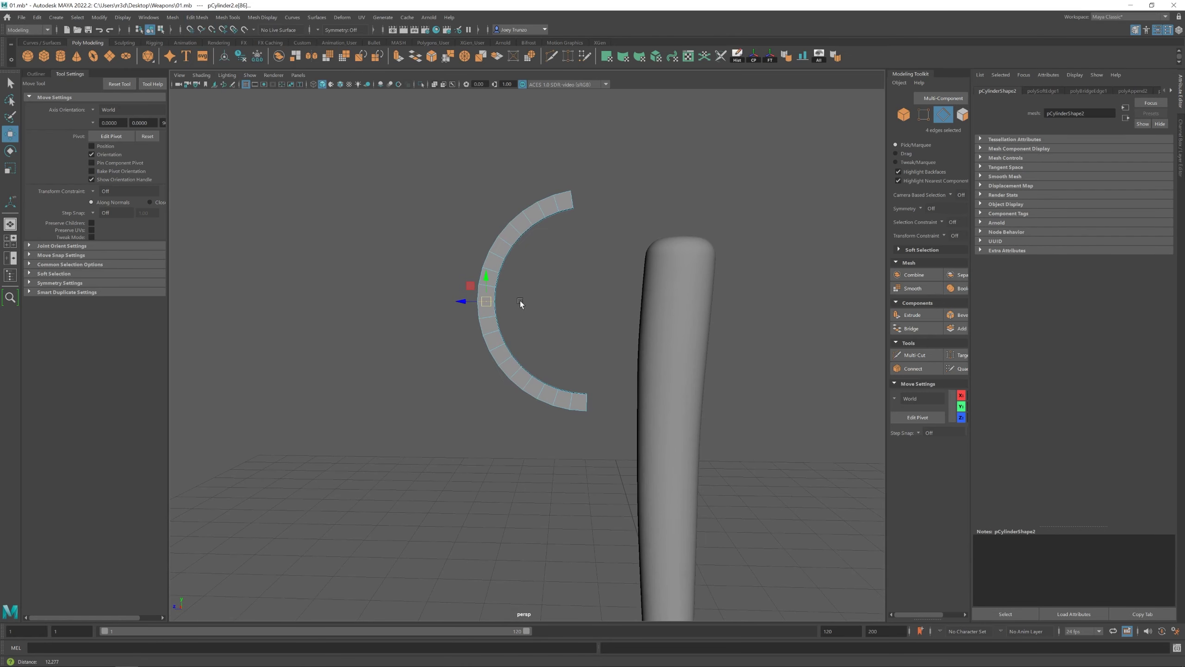
pyautogui.press('F8')
pyautogui.press('e')
pyautogui.moveTo(585, 275); pyautogui.dragTo(579, 283)
# Select the ring's inner edges in edge mode
pyautogui.press('w')
pyautogui.press('F11')
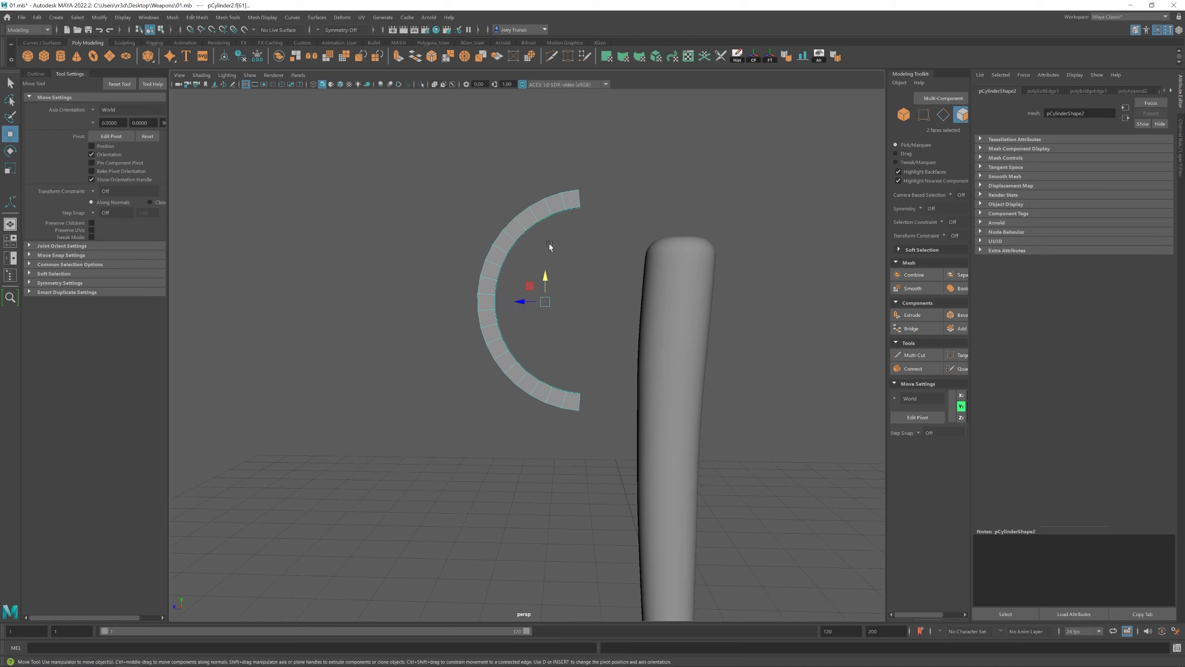
pyautogui.keyDown('alt'); pyautogui.moveTo(498, 303); pyautogui.dragTo(552, 324); pyautogui.keyUp('alt')
pyautogui.scroll(2, 552, 324)
pyautogui.moveTo(524, 190); pyautogui.dragTo(522, 164, button='right')
pyautogui.scroll(3, 523, 119)
pyautogui.click(524, 119)
pyautogui.keyDown('alt'); pyautogui.moveTo(479, 117); pyautogui.dragTo(554, 367); pyautogui.keyUp('alt')
# Extrude the inner edges with Ctrl+E and pull them outward into short stubs
pyautogui.hotkey('ctrl', 'e')
pyautogui.press('r')
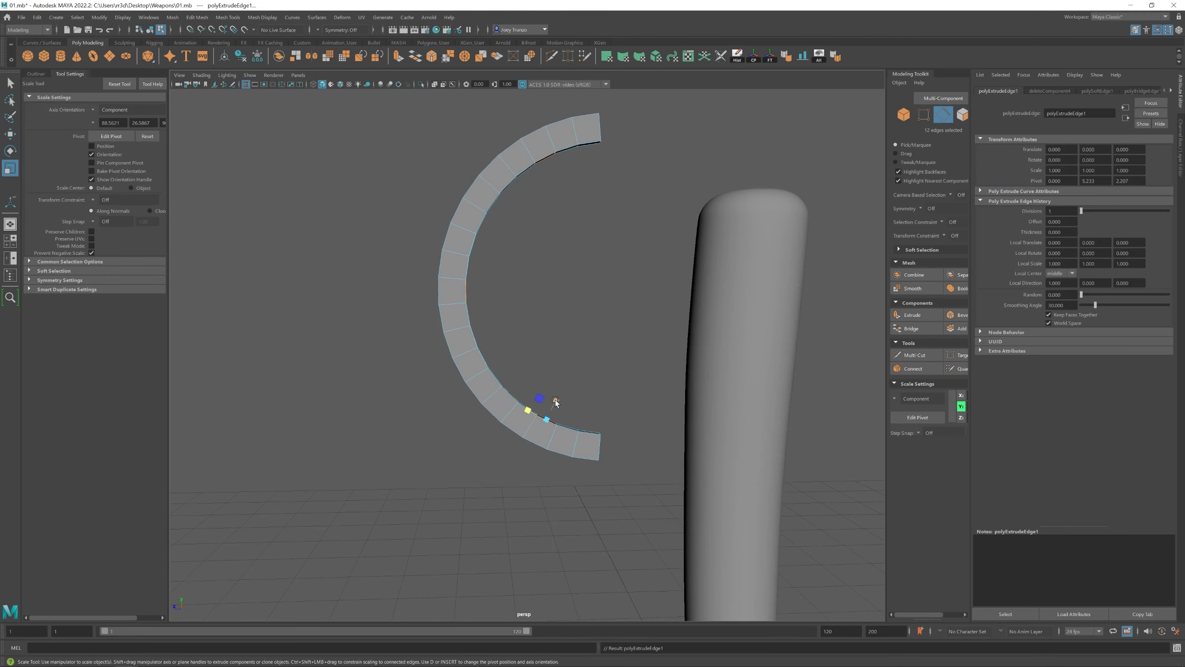
pyautogui.press('w')
pyautogui.moveTo(489, 298); pyautogui.dragTo(448, 297)
pyautogui.press('r')
pyautogui.press('w')
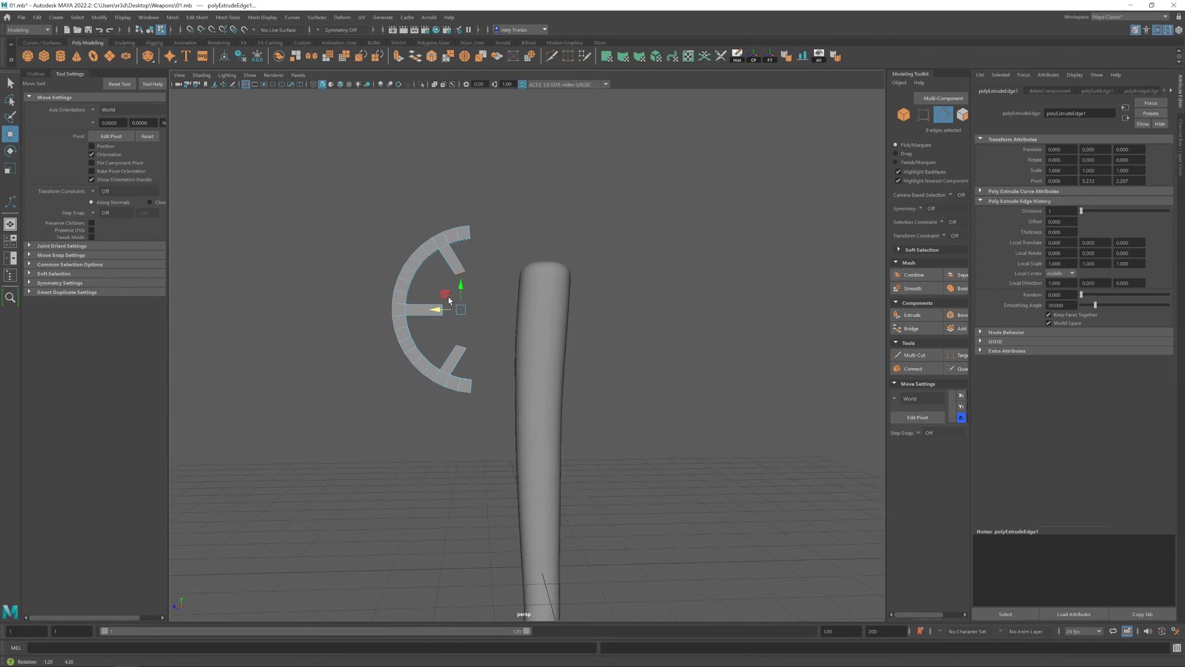
# Select the end edges of the top spoke
pyautogui.moveTo(434, 238); pyautogui.dragTo(451, 256)
pyautogui.scroll(-3, 451, 239)
pyautogui.scroll(6, 428, 338)
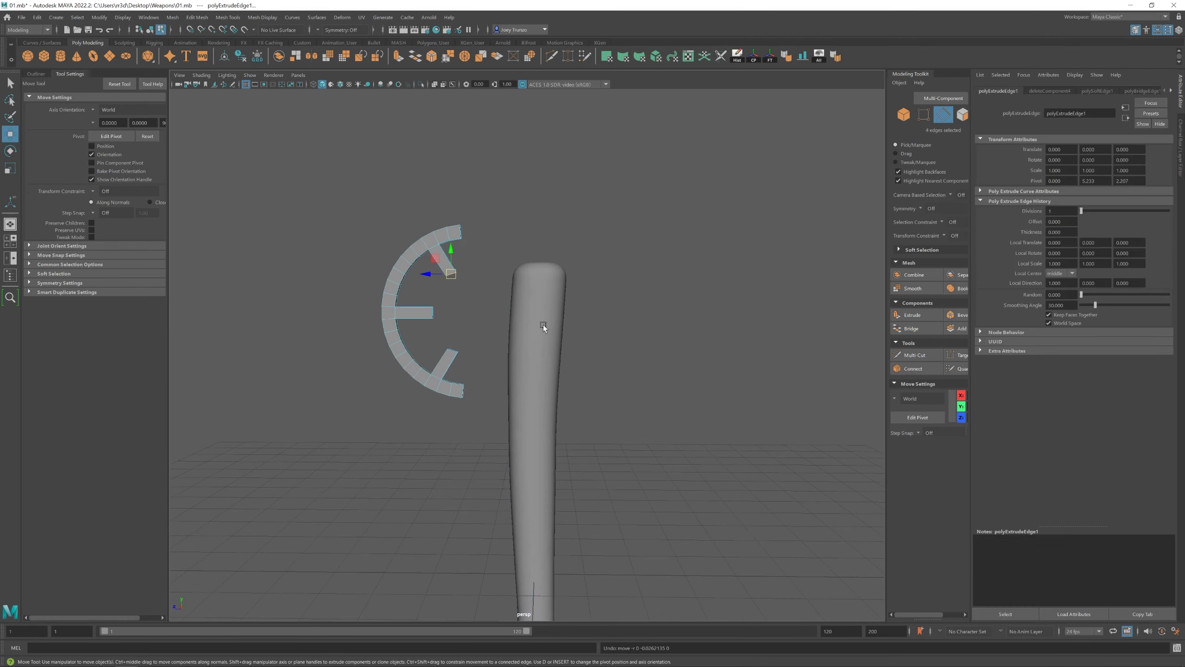
pyautogui.moveTo(412, 294); pyautogui.dragTo(417, 321, button='right')
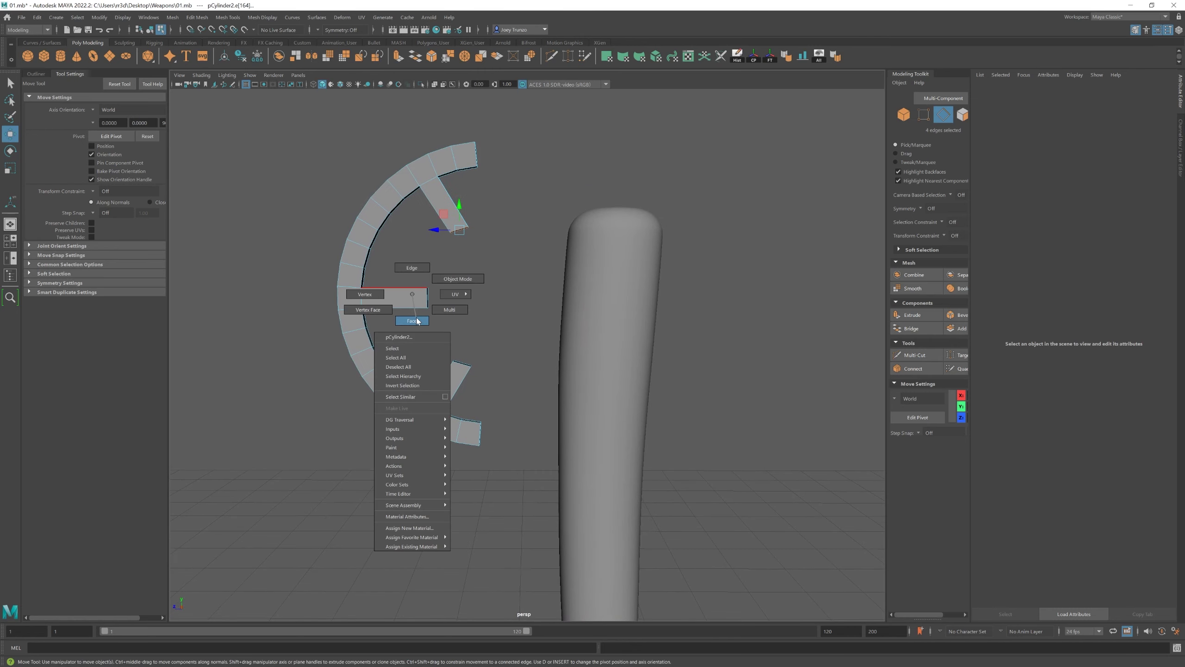
pyautogui.moveTo(416, 280); pyautogui.dragTo(431, 294, button='right')
# Extrude the spoke ends again, then shrink and move them inward toward the centre
pyautogui.hotkey('ctrl', 'e')
pyautogui.press('r')
pyautogui.moveTo(448, 297); pyautogui.dragTo(516, 388)
pyautogui.press('w')
pyautogui.press('r')
pyautogui.press('w')
pyautogui.press('r')
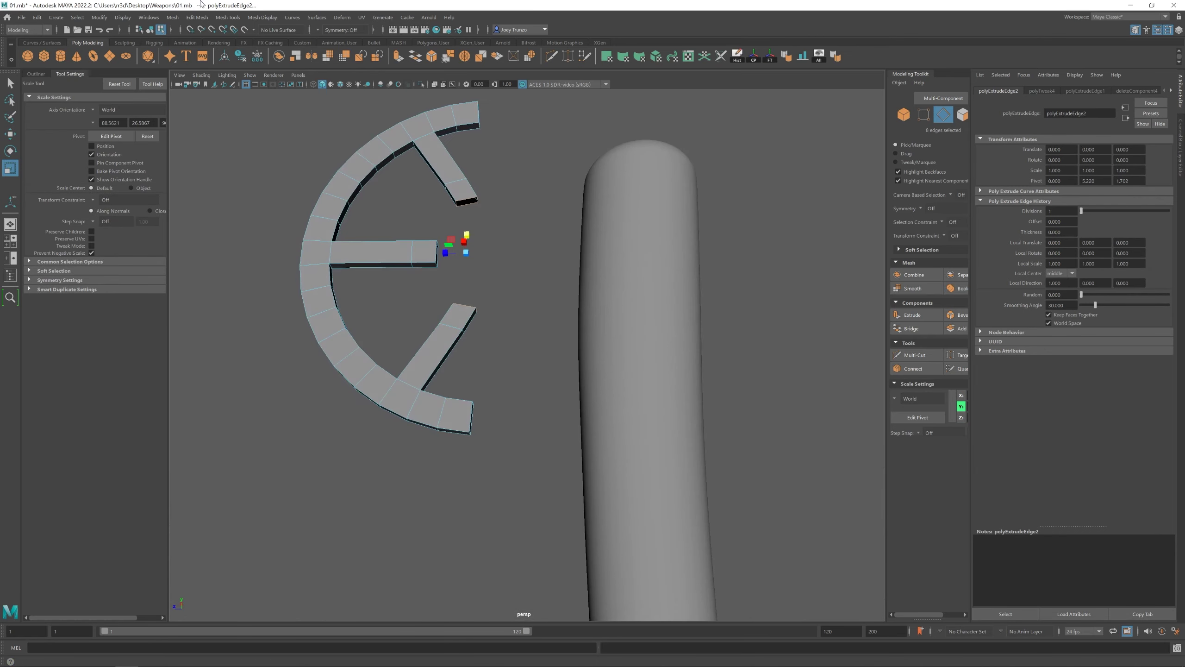
pyautogui.click(172, 17)
# Fill the ring's open holes and bridge the top and lower spokes into the middle spoke
pyautogui.click(196, 78)
pyautogui.press('w')
pyautogui.keyDown('alt'); pyautogui.moveTo(424, 226); pyautogui.dragTo(496, 264); pyautogui.keyUp('alt')
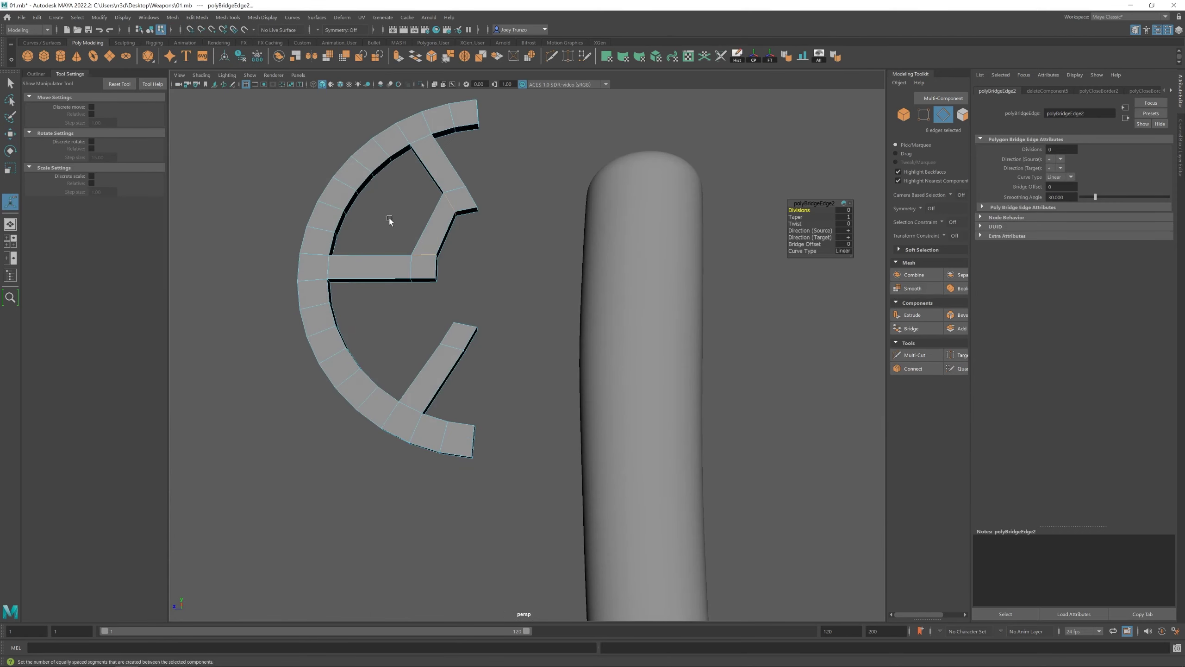
pyautogui.keyDown('alt'); pyautogui.moveTo(391, 223); pyautogui.dragTo(418, 241); pyautogui.keyUp('alt')
pyautogui.press('w')
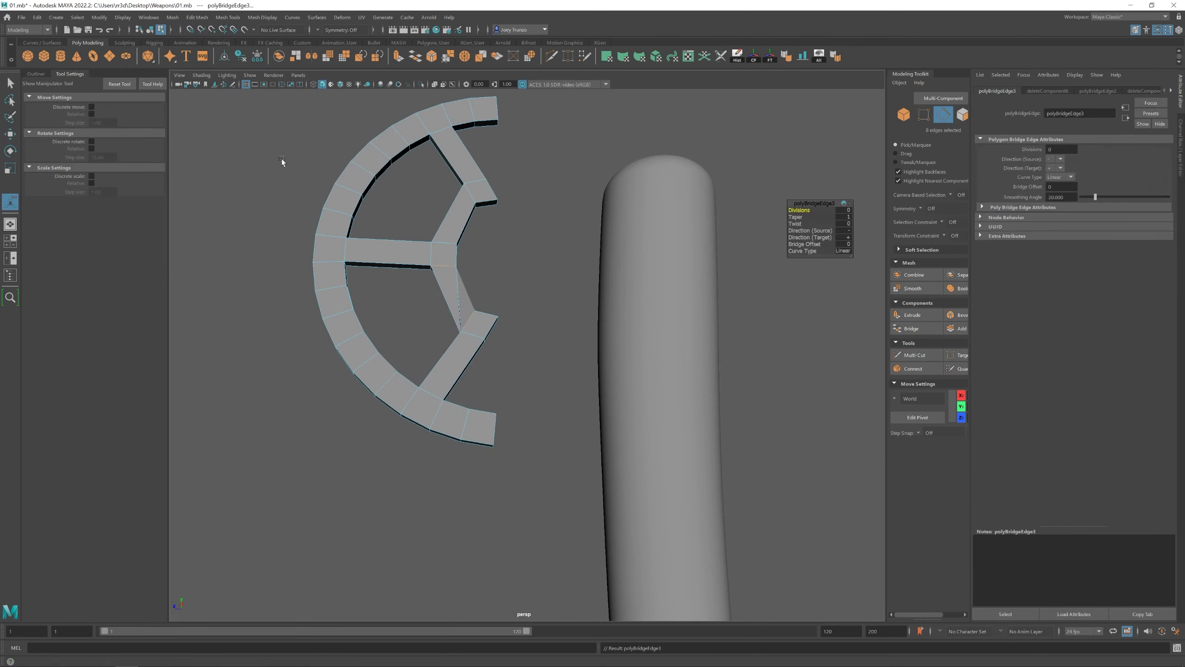
pyautogui.keyDown('alt'); pyautogui.moveTo(283, 164); pyautogui.dragTo(455, 365); pyautogui.keyUp('alt')
pyautogui.press('w')
pyautogui.click(518, 257)
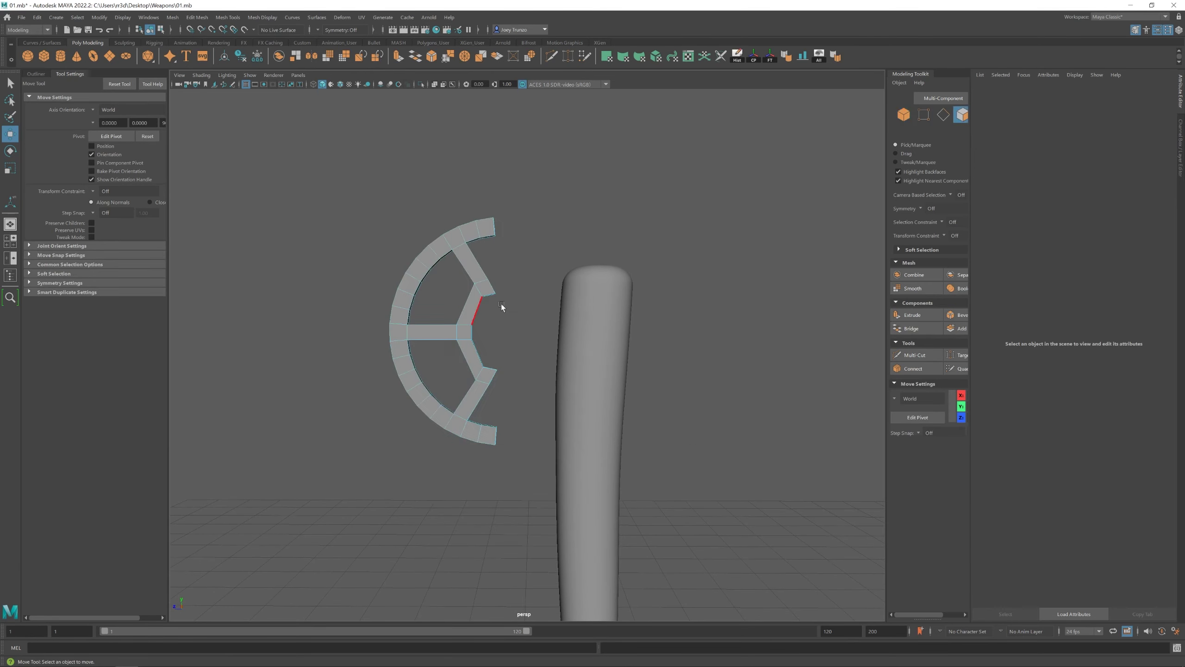
# Scale the four spoke-tip vertices slightly, check the smooth preview, and extrude the selected edges
pyautogui.press('r')
pyautogui.moveTo(494, 309); pyautogui.dragTo(470, 297)
pyautogui.press('w')
pyautogui.press('3')
pyautogui.press('1')
pyautogui.press('F10')
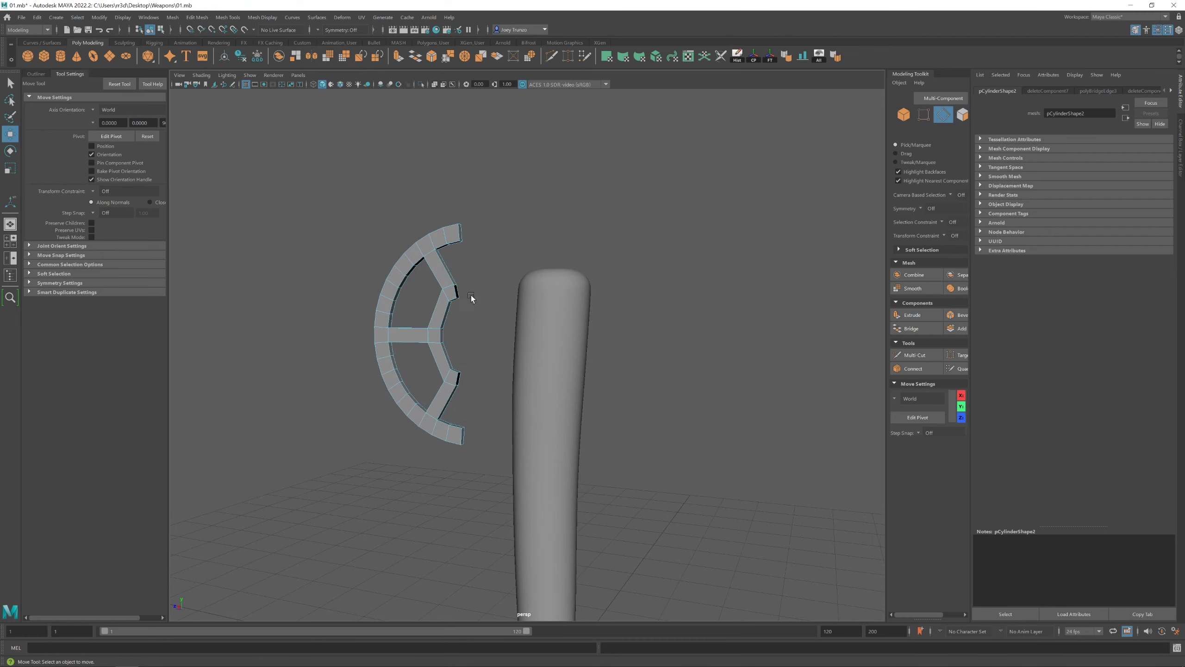
pyautogui.hotkey('ctrl', 'e')
# Reshape the spoke-end vertices and nudge the top spoke end down
pyautogui.keyDown('alt'); pyautogui.moveTo(478, 394); pyautogui.dragTo(481, 329); pyautogui.keyUp('alt')
pyautogui.press('F9')
pyautogui.press('r')
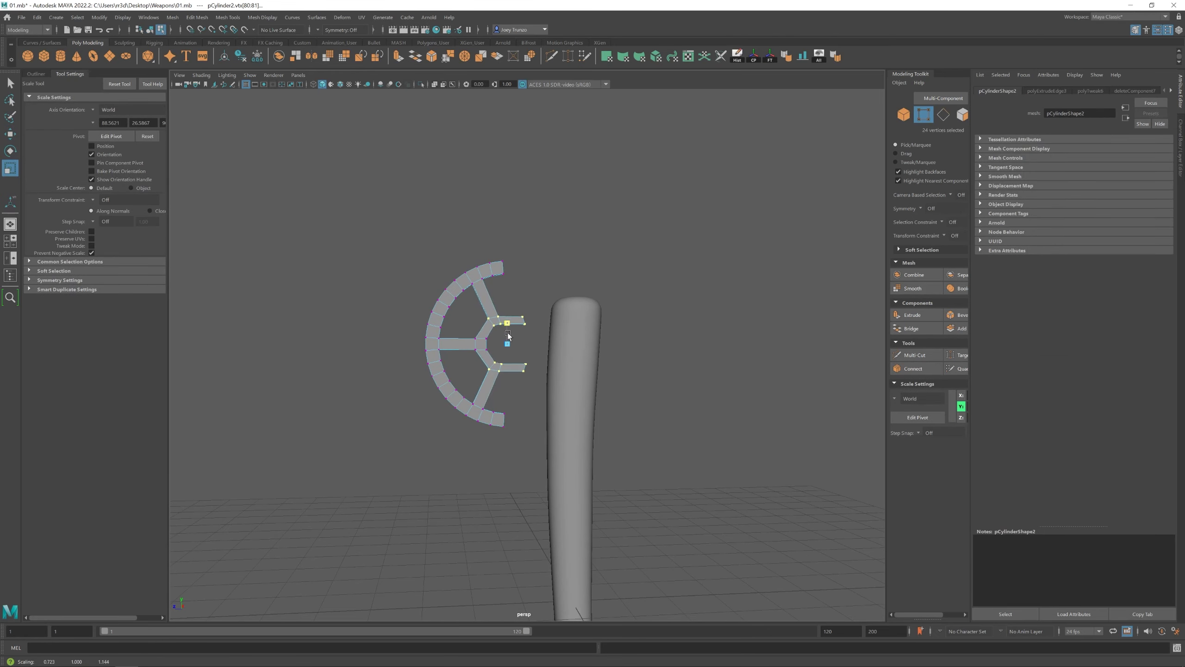
pyautogui.press('w')
pyautogui.keyDown('alt'); pyautogui.moveTo(466, 347); pyautogui.dragTo(539, 379); pyautogui.keyUp('alt')
pyautogui.keyDown('alt'); pyautogui.moveTo(539, 379); pyautogui.dragTo(560, 380, button='right'); pyautogui.keyUp('alt')
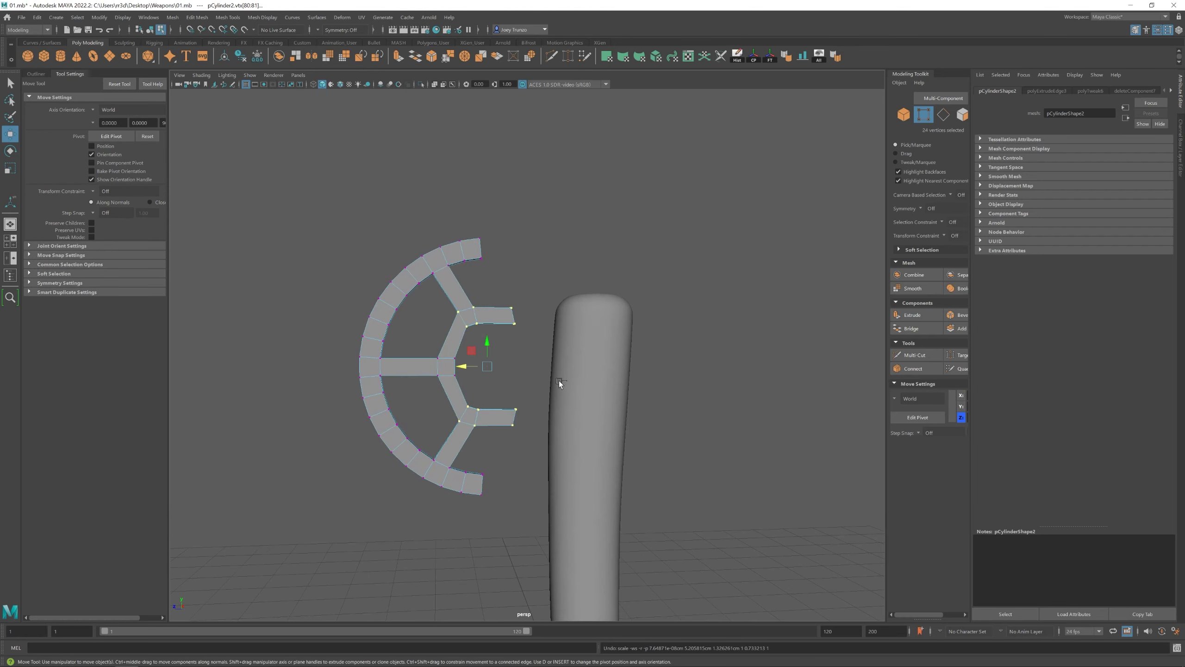
pyautogui.moveTo(535, 285); pyautogui.dragTo(483, 312)
pyautogui.moveTo(525, 399); pyautogui.dragTo(436, 381)
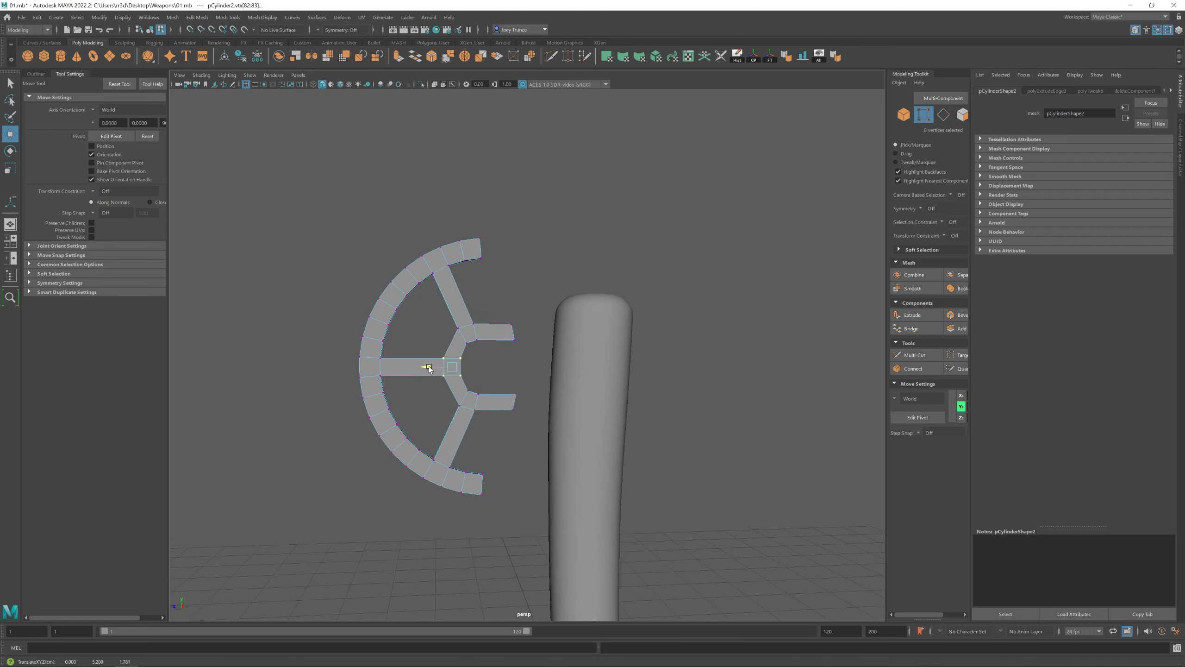
# Move the spoke-junction vertices into place and select the vertices around the hub
pyautogui.moveTo(484, 350); pyautogui.dragTo(484, 347)
pyautogui.moveTo(481, 367); pyautogui.dragTo(469, 343)
pyautogui.press('r')
pyautogui.press('w')
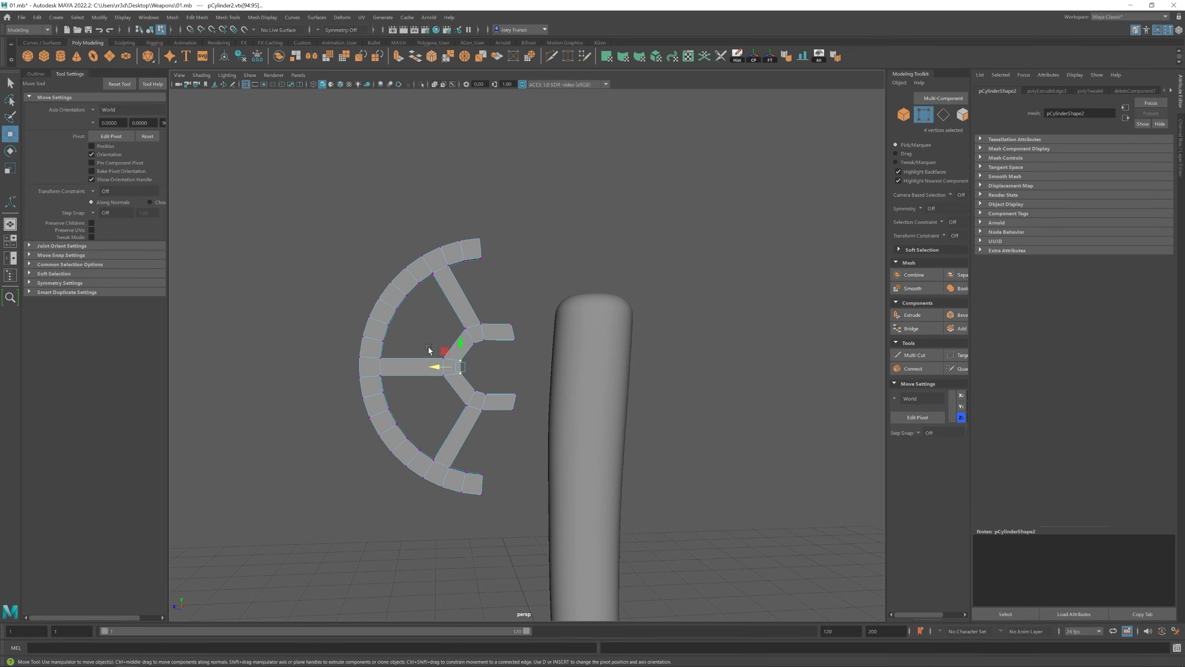
pyautogui.keyDown('alt'); pyautogui.moveTo(429, 367); pyautogui.dragTo(577, 450, button='right'); pyautogui.keyUp('alt')
pyautogui.moveTo(456, 375); pyautogui.dragTo(527, 402)
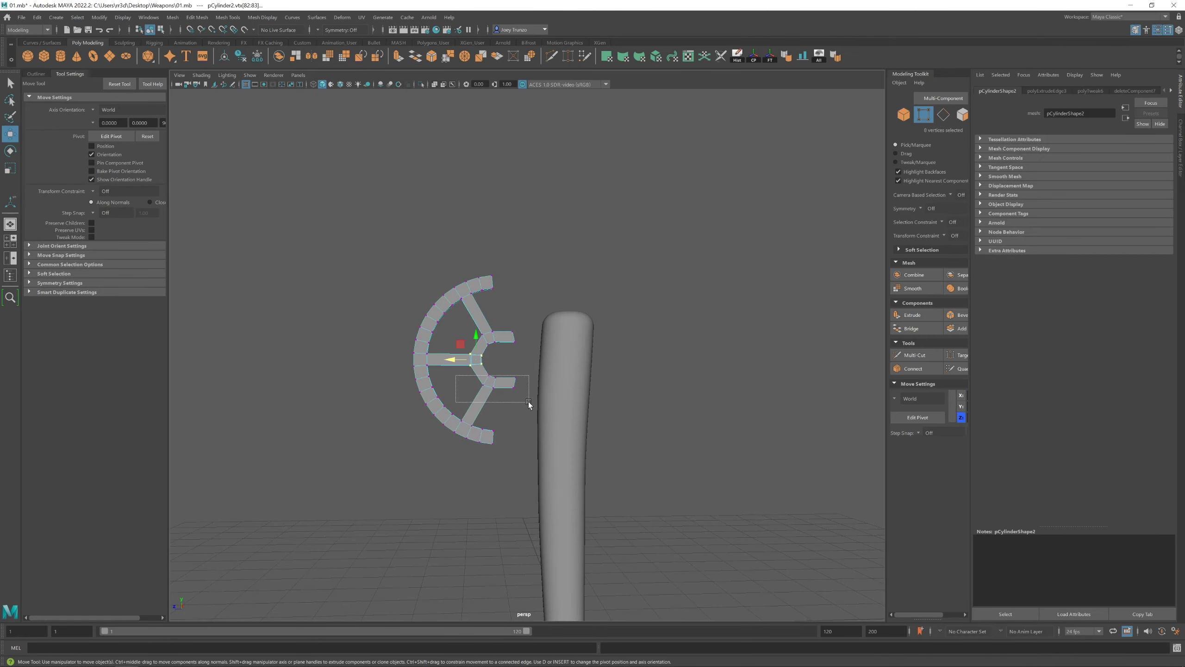
# Frame the wheel in an enlarged side view and select the whole wheel
pyautogui.press('space')
pyautogui.keyDown('alt'); pyautogui.moveTo(662, 467); pyautogui.dragTo(695, 491, button='middle'); pyautogui.keyUp('alt')
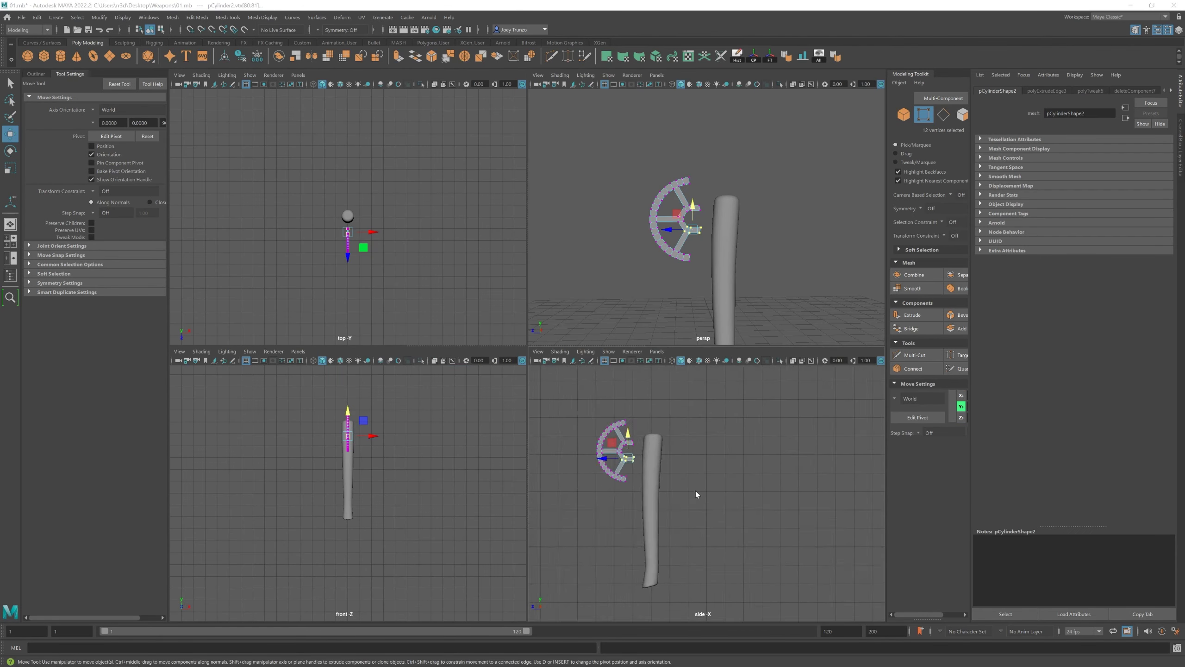
pyautogui.press('space')
pyautogui.scroll(-5, 517, 362)
pyautogui.press('F8')
pyautogui.click(505, 367)
pyautogui.scroll(4, 522, 369)
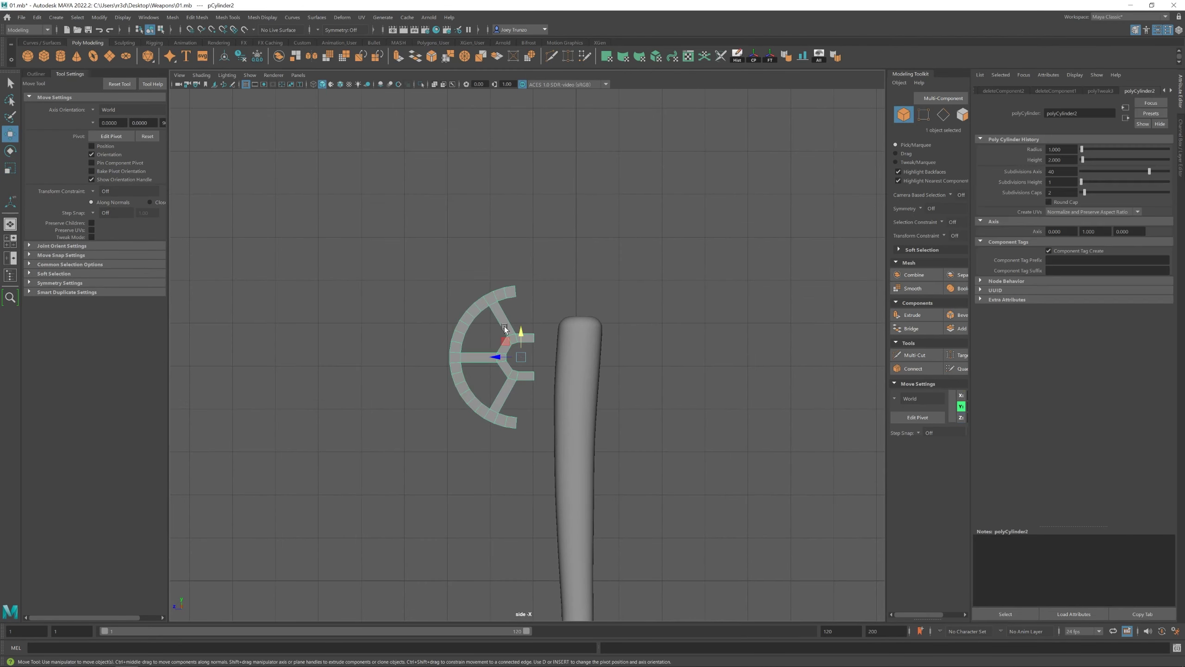
pyautogui.scroll(3, 522, 369)
# Squeeze the wheel's end vertices vertically toward the centre, then set up rotating the wheel
pyautogui.press('F8')
pyautogui.press('r')
pyautogui.moveTo(515, 334); pyautogui.dragTo(560, 345)
pyautogui.press('w')
pyautogui.press('F8')
pyautogui.scroll(-4, 533, 298)
pyautogui.press('e')
# Return to the perspective view in component mode with the scale tool active
pyautogui.press('space')
pyautogui.press('F8')
pyautogui.press('r')
pyautogui.scroll(5, 553, 335)
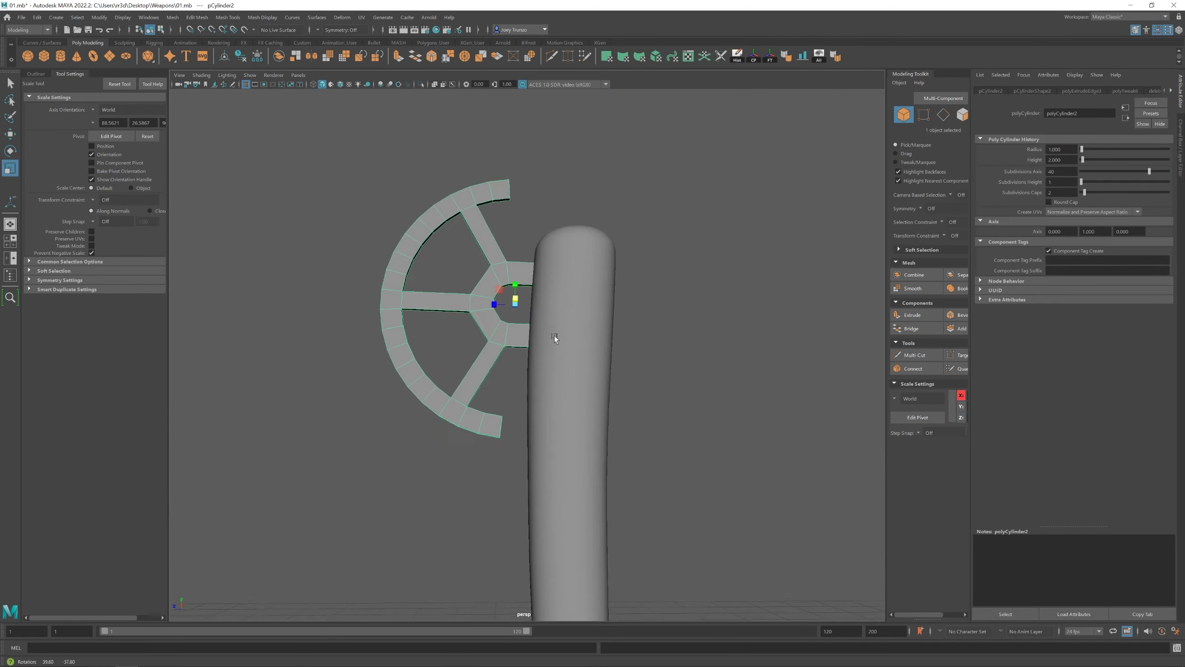
pyautogui.scroll(3, 554, 336)
# Insert an edge loop around the hub; flatten its edges along Z, then undo that scaling
pyautogui.click(228, 17)
pyautogui.click(256, 91)
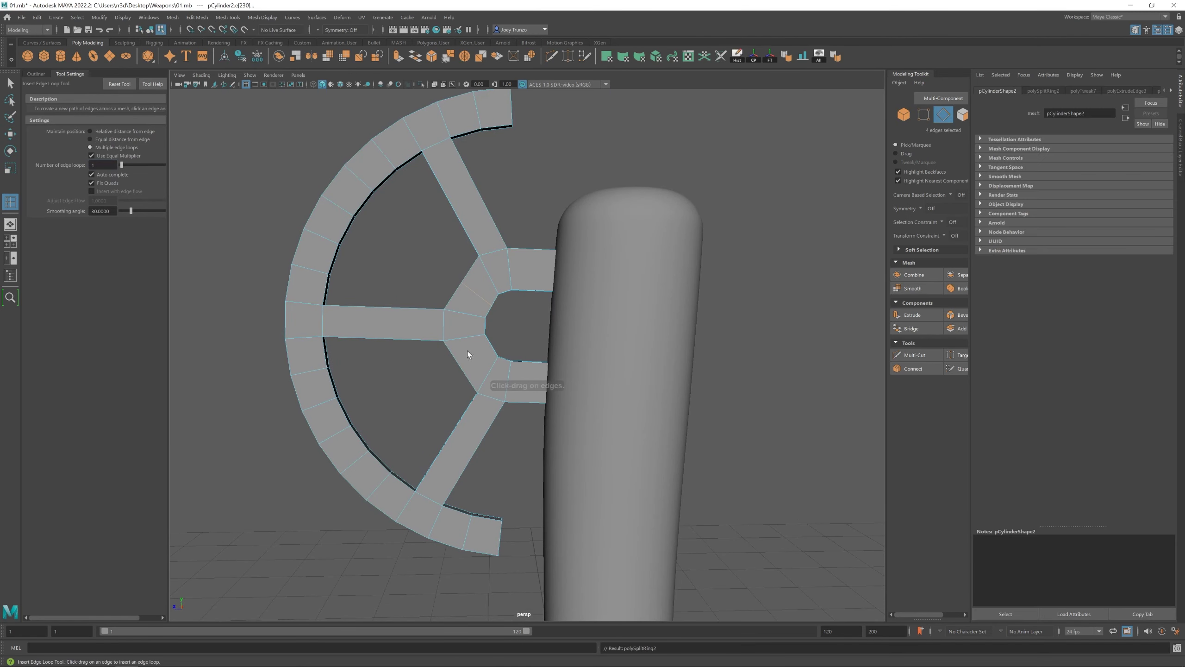
pyautogui.click(494, 376)
pyautogui.press('r')
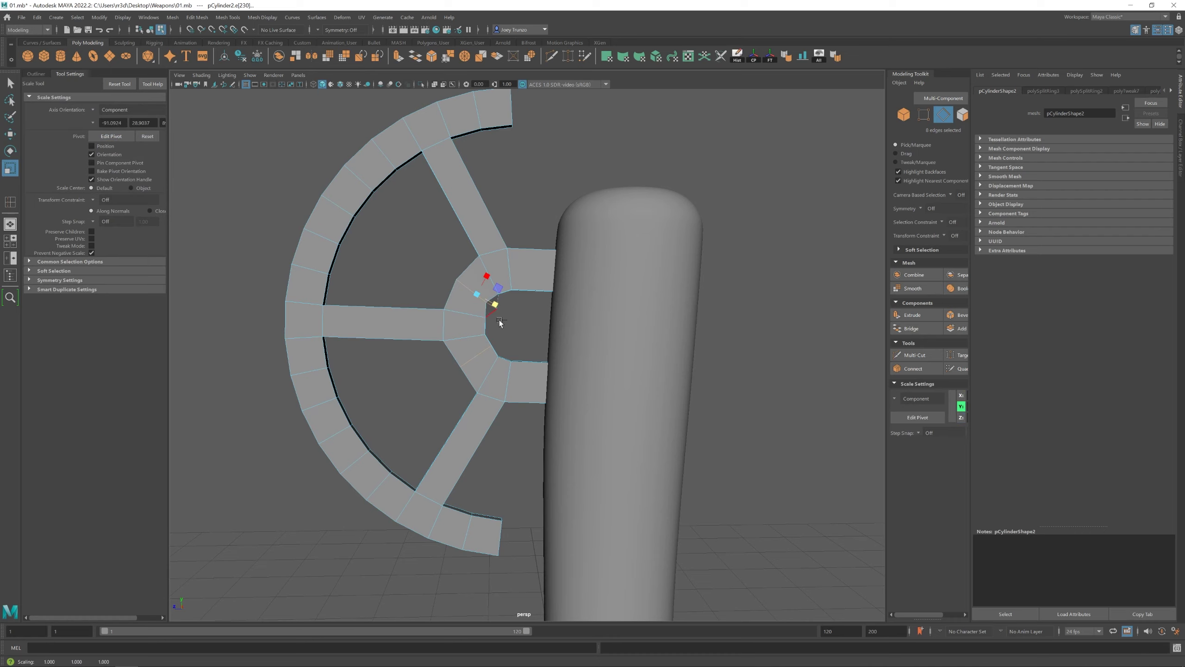
pyautogui.scroll(3, 409, 313)
pyautogui.moveTo(443, 332); pyautogui.dragTo(451, 332)
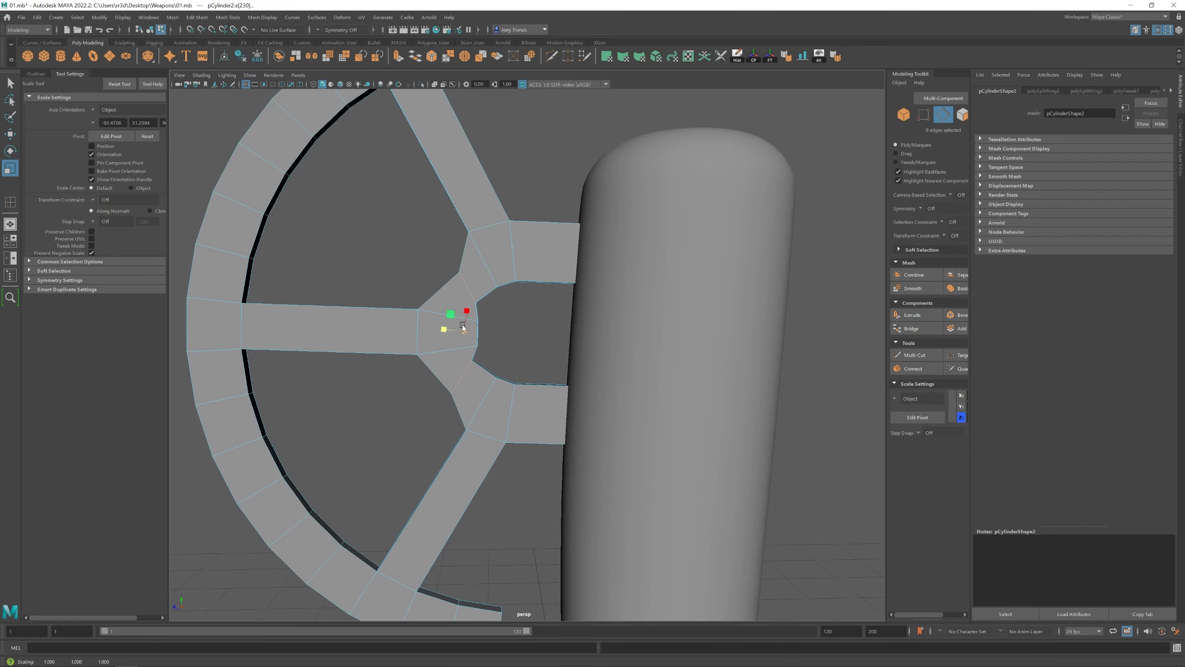
pyautogui.hotkey('ctrl', 'z')
pyautogui.hotkey('ctrl', 'z')
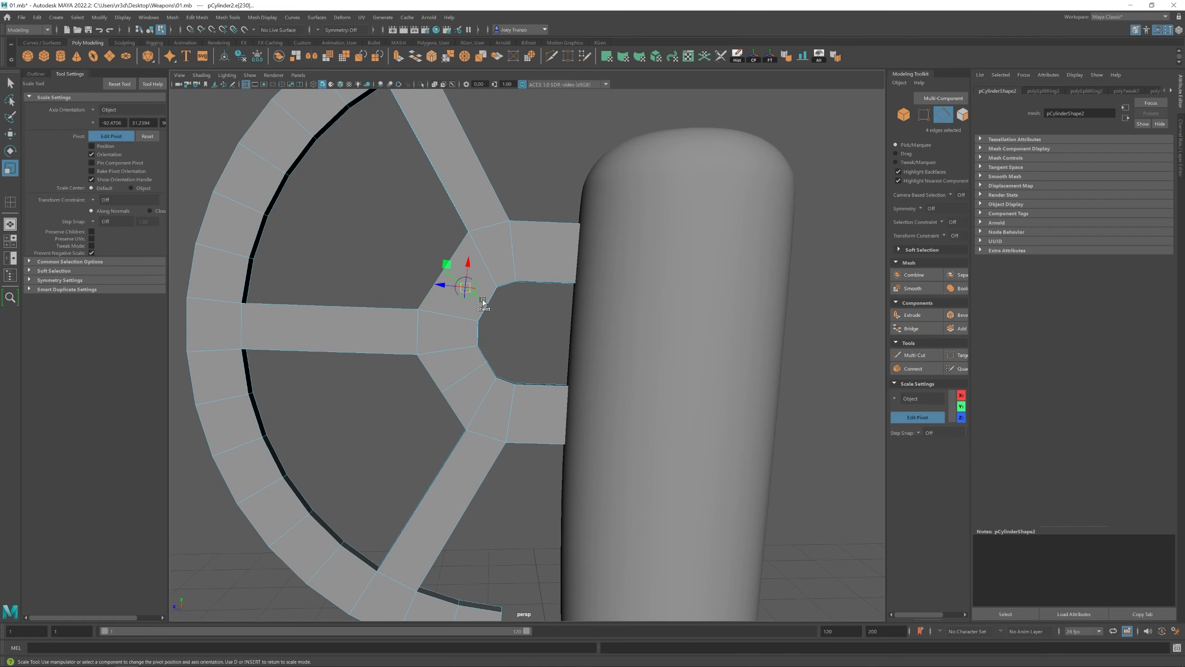
# Align the transform axes to the hub edges, clear the edges, and select two hub vertices
pyautogui.moveTo(483, 302); pyautogui.dragTo(475, 296)
pyautogui.scroll(-6, 476, 371)
pyautogui.press('w')
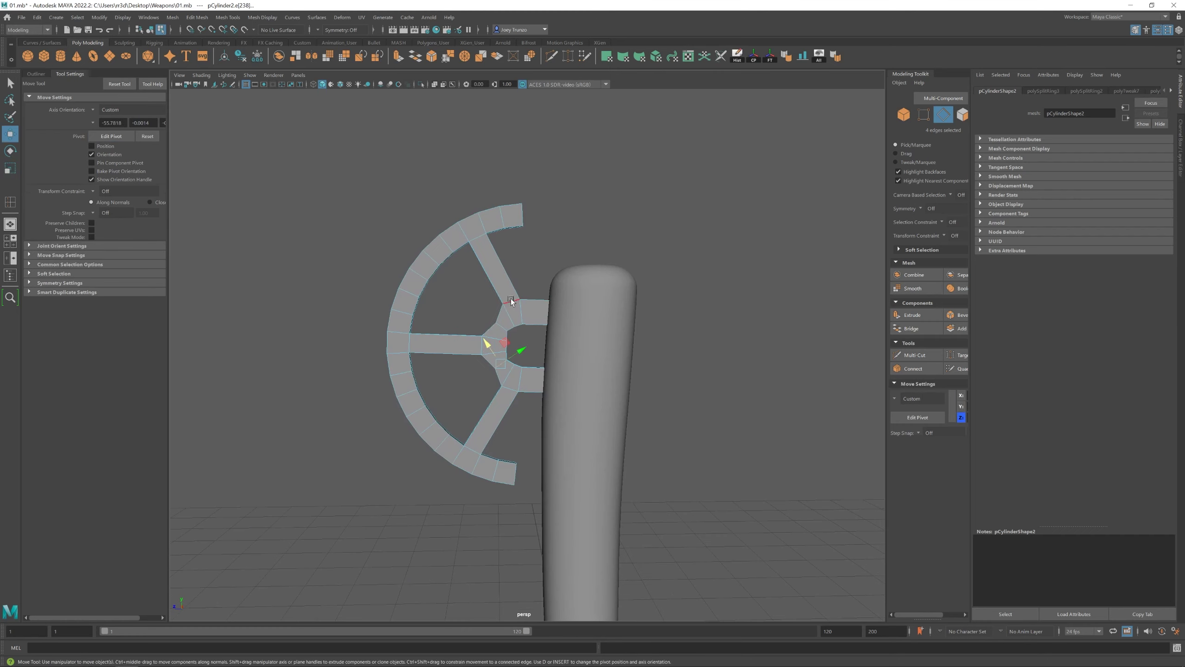
pyautogui.scroll(-2, 511, 298)
pyautogui.click(495, 339)
pyautogui.scroll(3, 475, 339)
pyautogui.scroll(3, 475, 339)
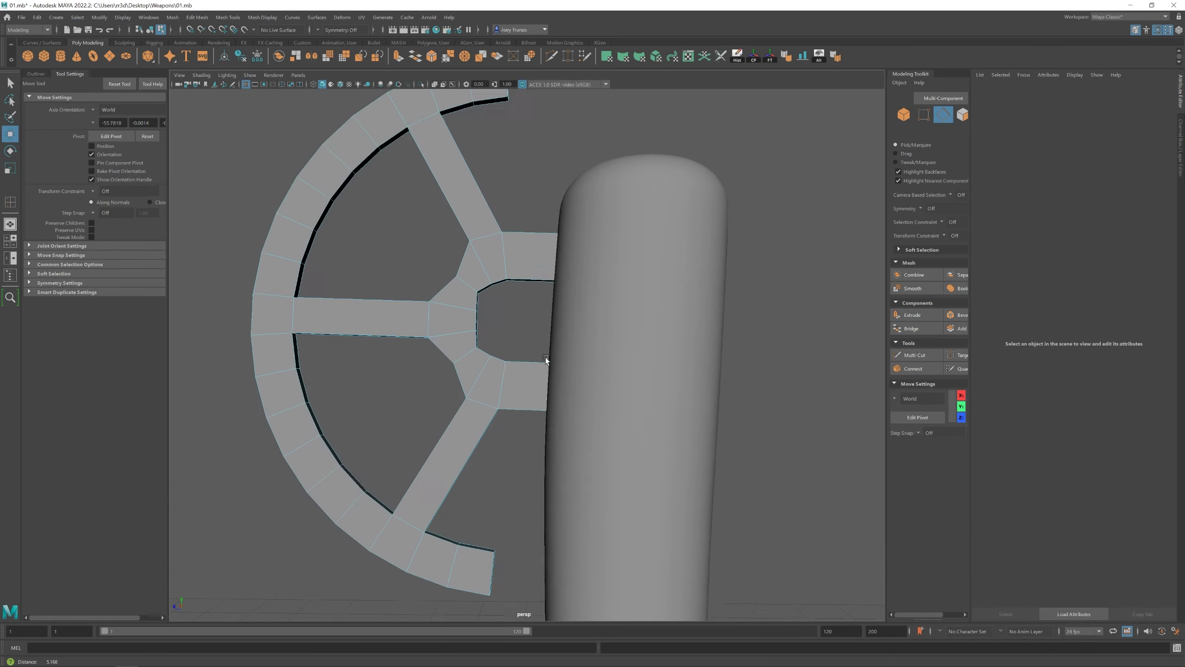
pyautogui.press('F9')
pyautogui.moveTo(481, 303); pyautogui.dragTo(494, 317)
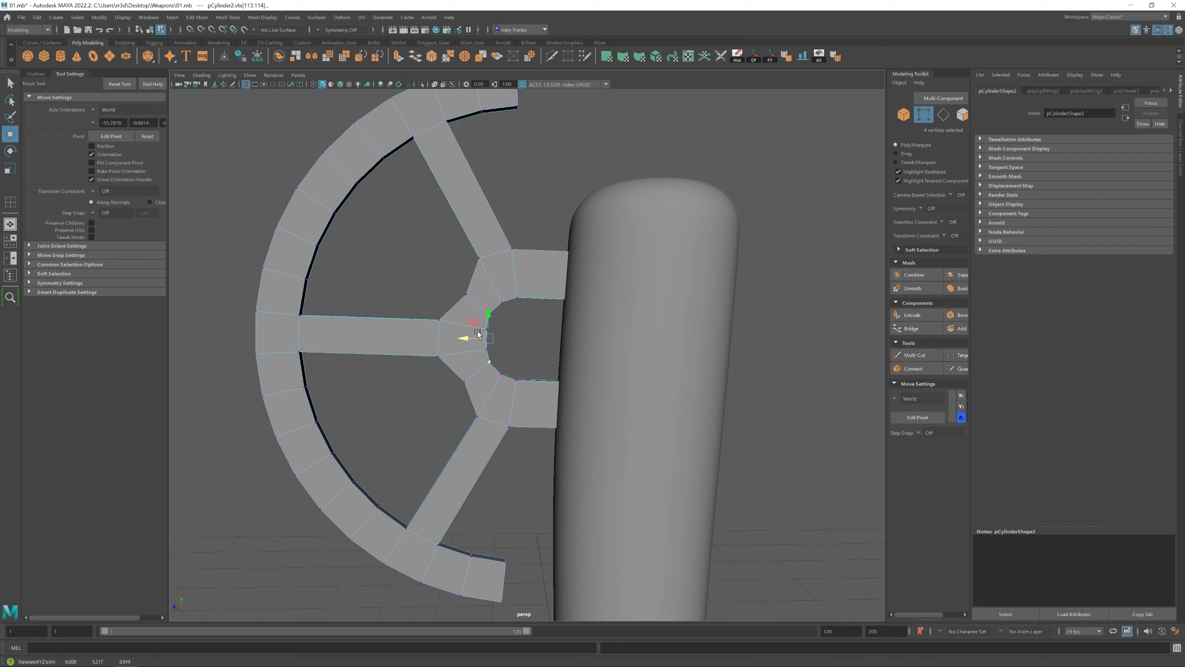
# Scale the selected hub vertices, then adjust all of the wheel's vertices
pyautogui.press('F10')
pyautogui.scroll(-2, 522, 310)
pyautogui.press('F9')
pyautogui.keyDown('alt'); pyautogui.moveTo(537, 287); pyautogui.dragTo(493, 347); pyautogui.keyUp('alt')
pyautogui.press('r')
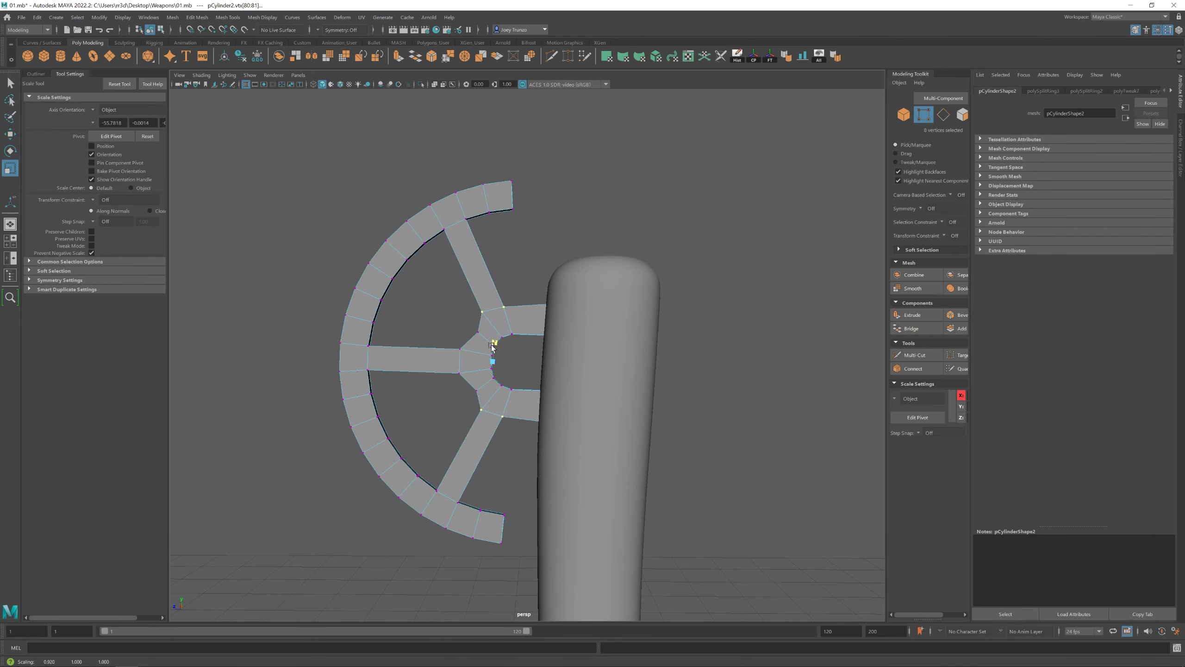
pyautogui.press('F8')
pyautogui.press('w')
pyautogui.scroll(-4, 488, 357)
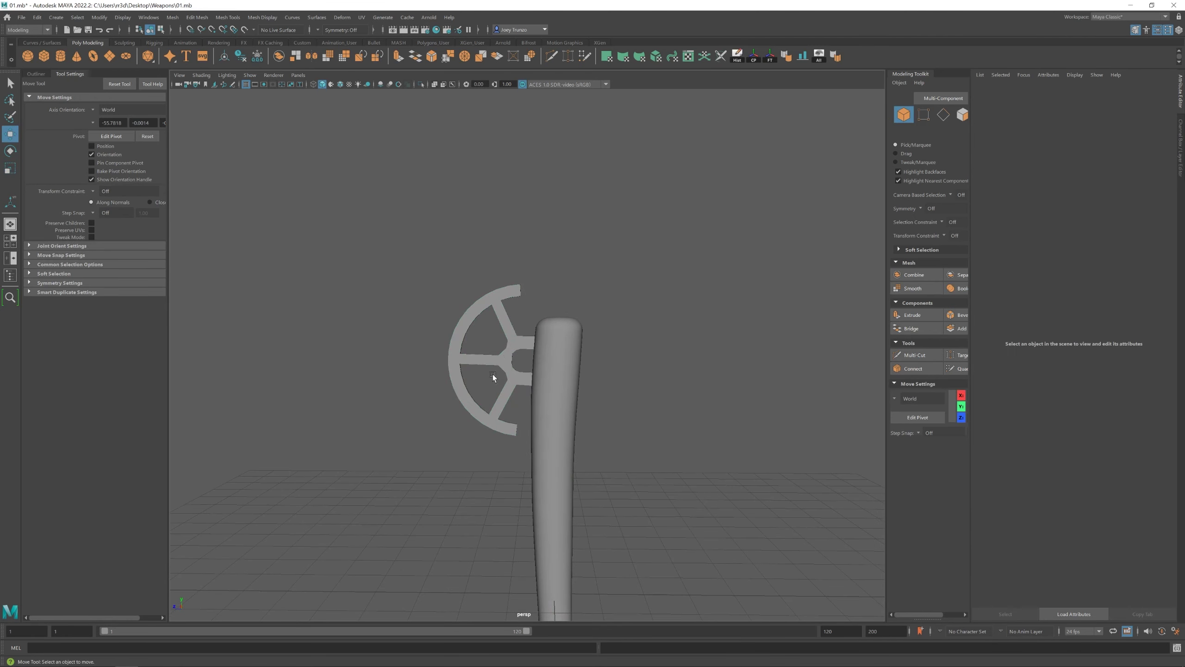
pyautogui.hotkey('ctrl', 'F9')
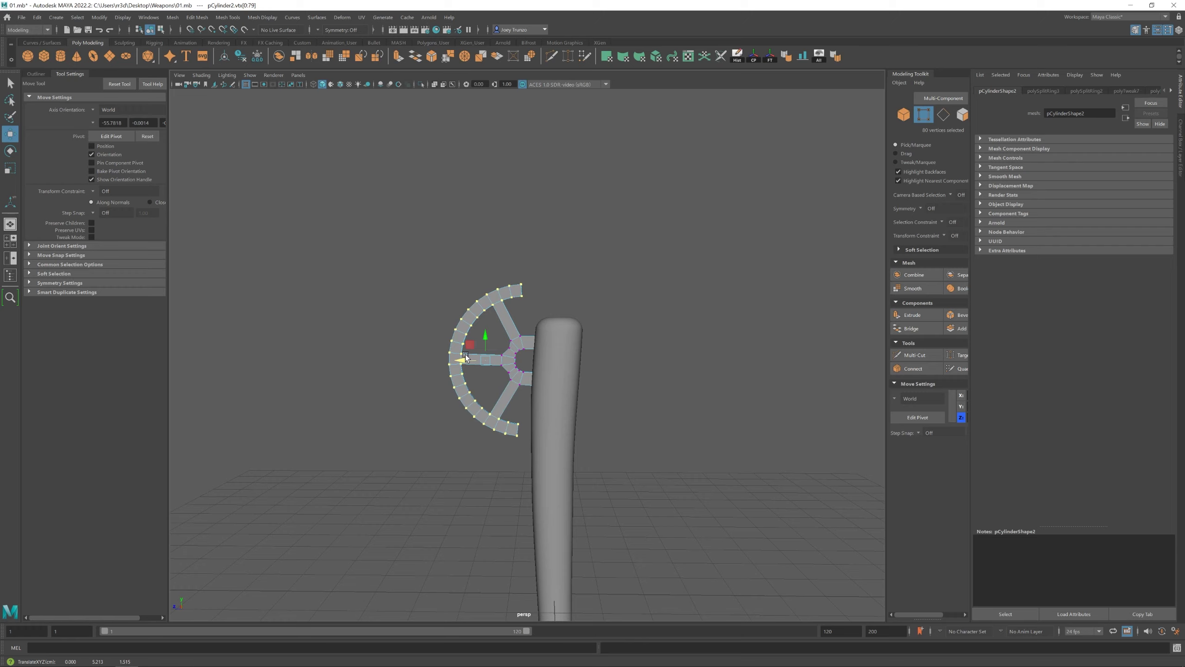
pyautogui.moveTo(466, 358); pyautogui.dragTo(502, 359, button='right')
# Reselect the wheel and view it from an angled perspective
pyautogui.click(467, 415)
pyautogui.scroll(-5, 467, 414)
pyautogui.scroll(5, 467, 390)
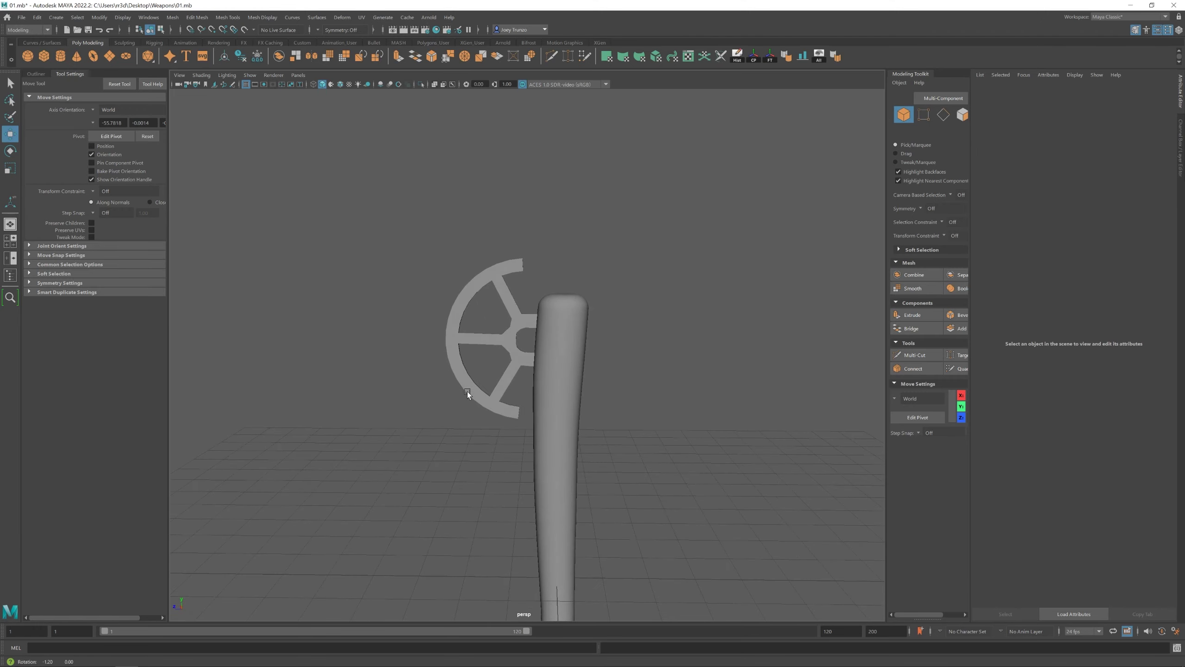
pyautogui.scroll(1, 467, 391)
pyautogui.scroll(-3, 491, 411)
pyautogui.scroll(6, 492, 352)
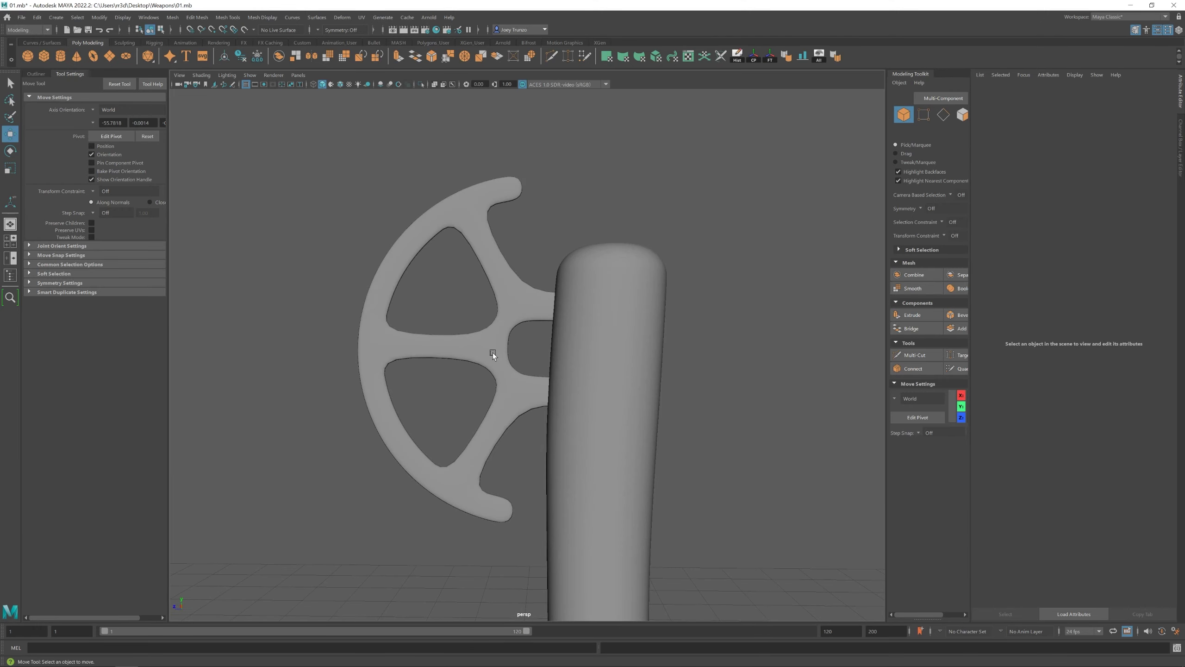
pyautogui.click(493, 352)
pyautogui.keyDown('alt'); pyautogui.moveTo(493, 352); pyautogui.dragTo(591, 495); pyautogui.keyUp('alt')
# Insert edge loops across the wheel's spokes and frame the hub in low-poly wireframe
pyautogui.press('r')
pyautogui.click(228, 17)
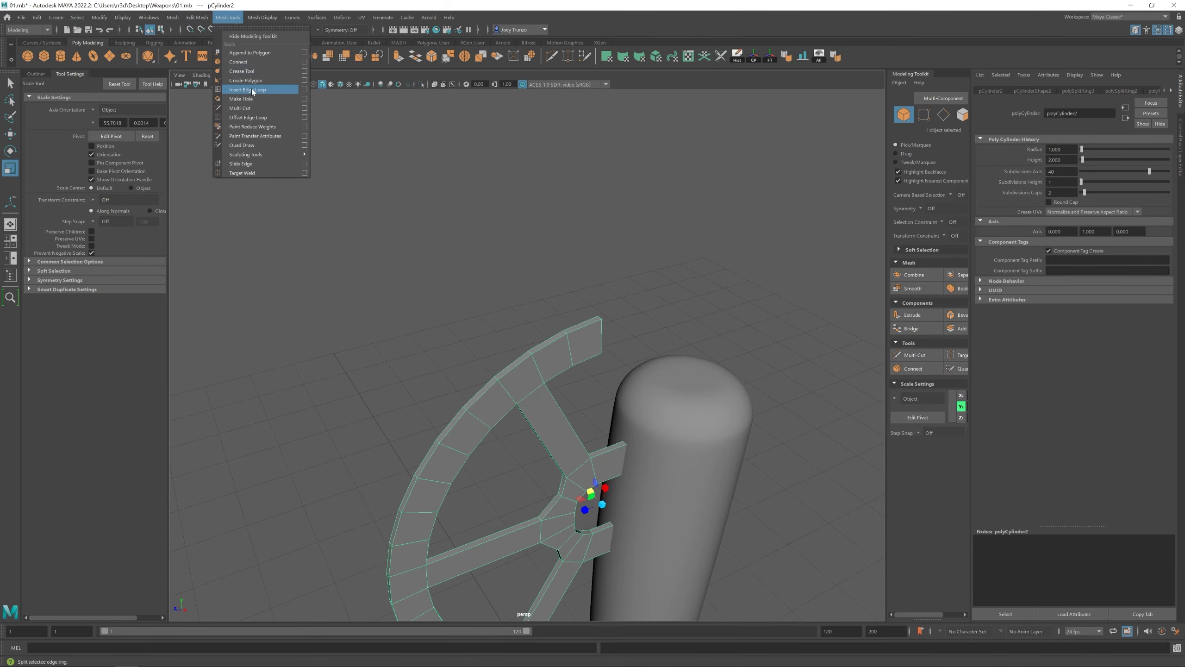
pyautogui.click(252, 92)
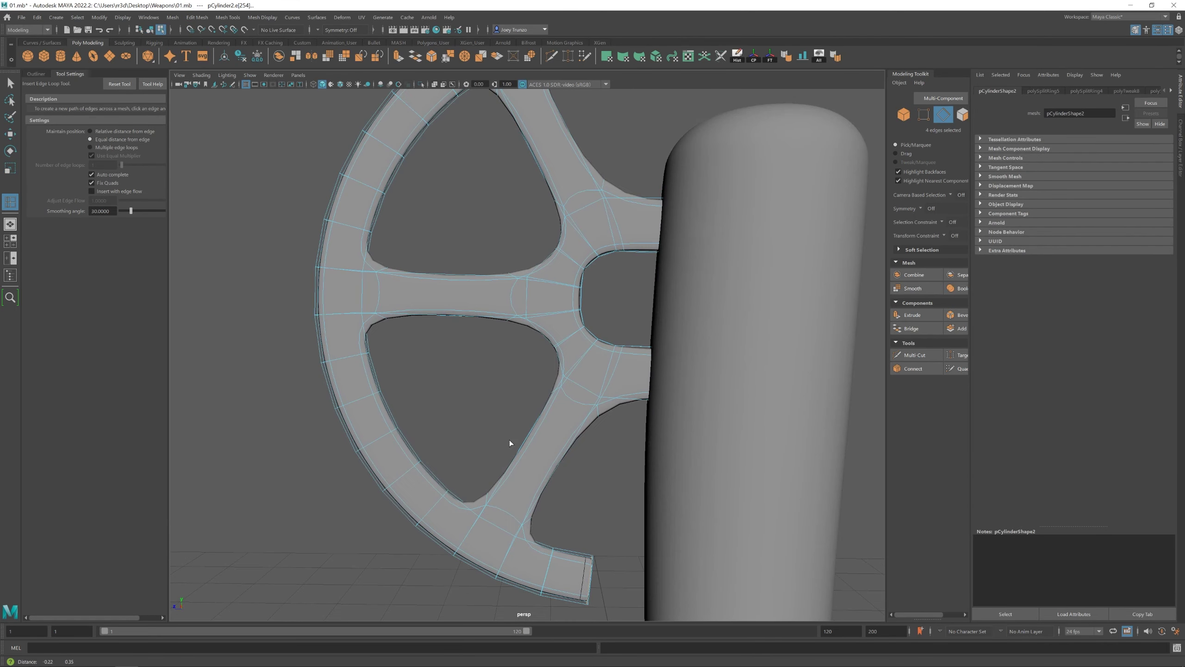
pyautogui.press('1')
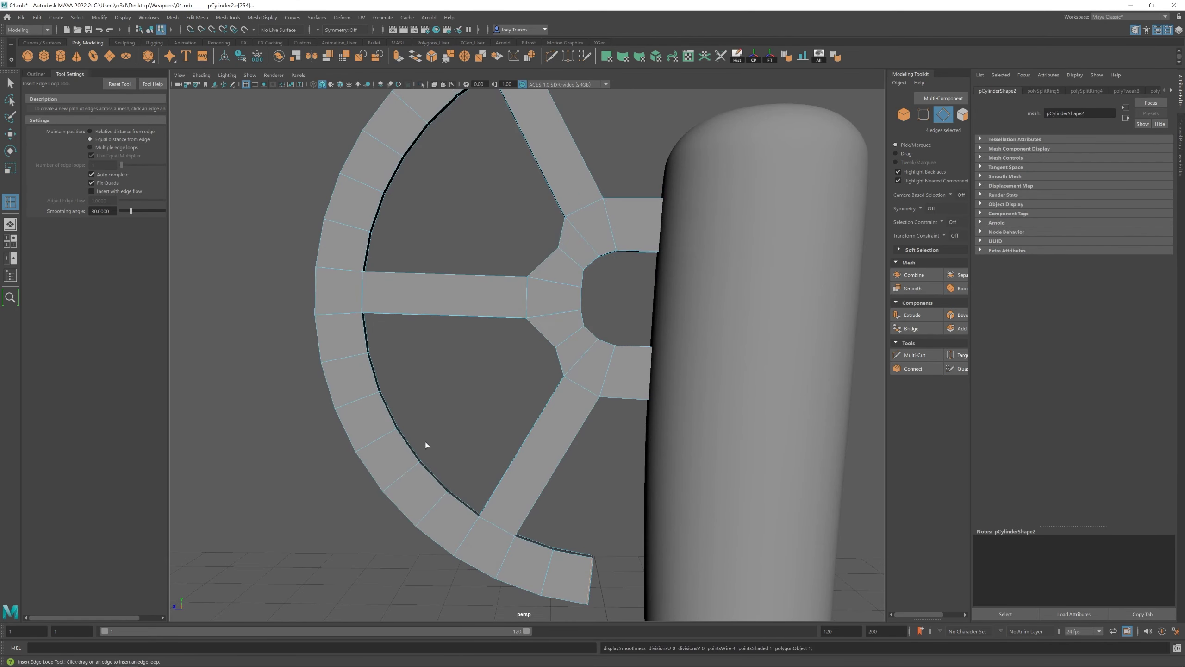
pyautogui.keyDown('alt'); pyautogui.moveTo(648, 254); pyautogui.dragTo(584, 281, button='middle'); pyautogui.keyUp('alt')
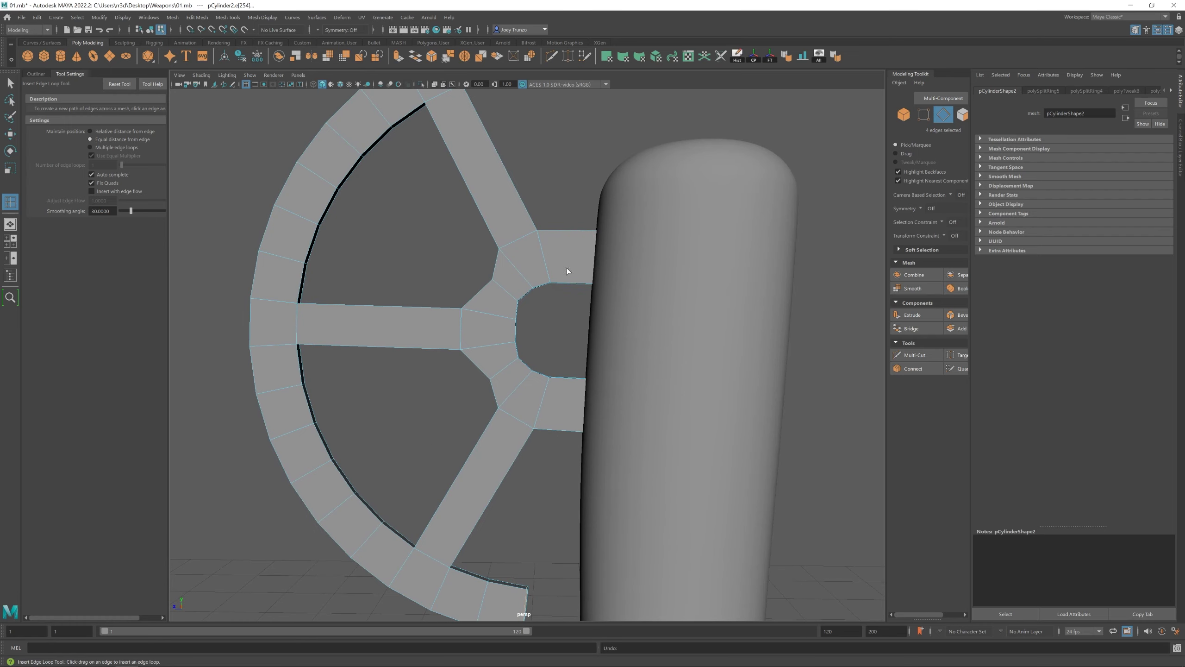
pyautogui.press('F8')
pyautogui.press('r')
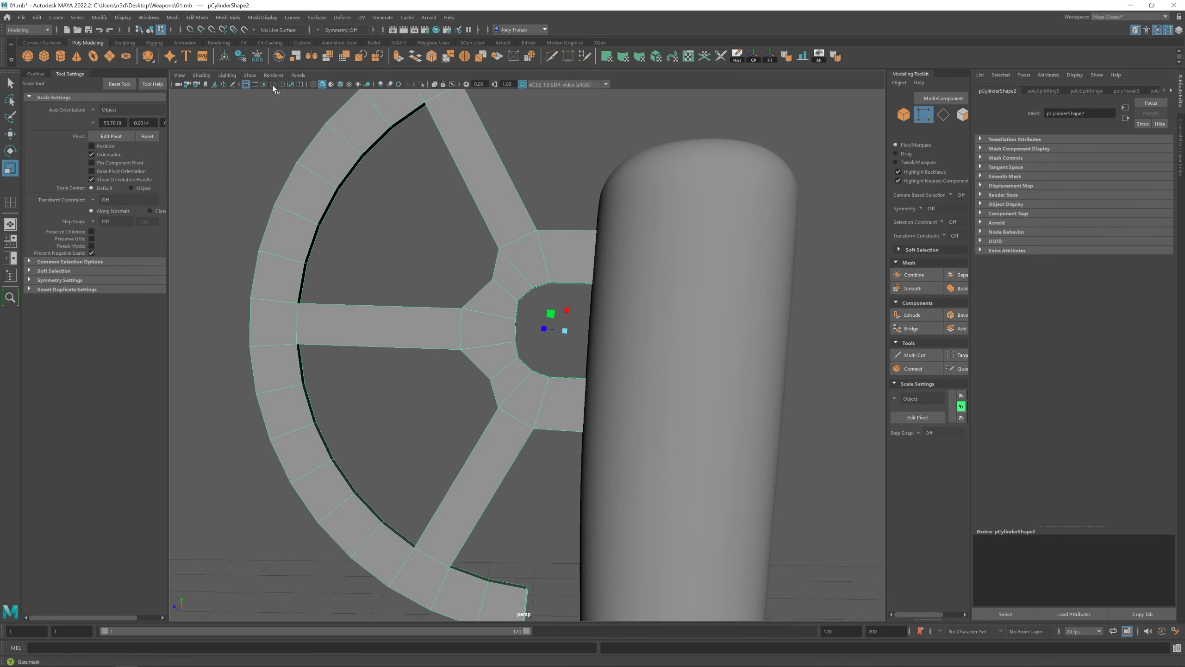
pyautogui.press('4')
pyautogui.press('F9')
# Scale the eight hub vertices facing the handle into line, then restore shaded display
pyautogui.moveTo(541, 228); pyautogui.dragTo(570, 421)
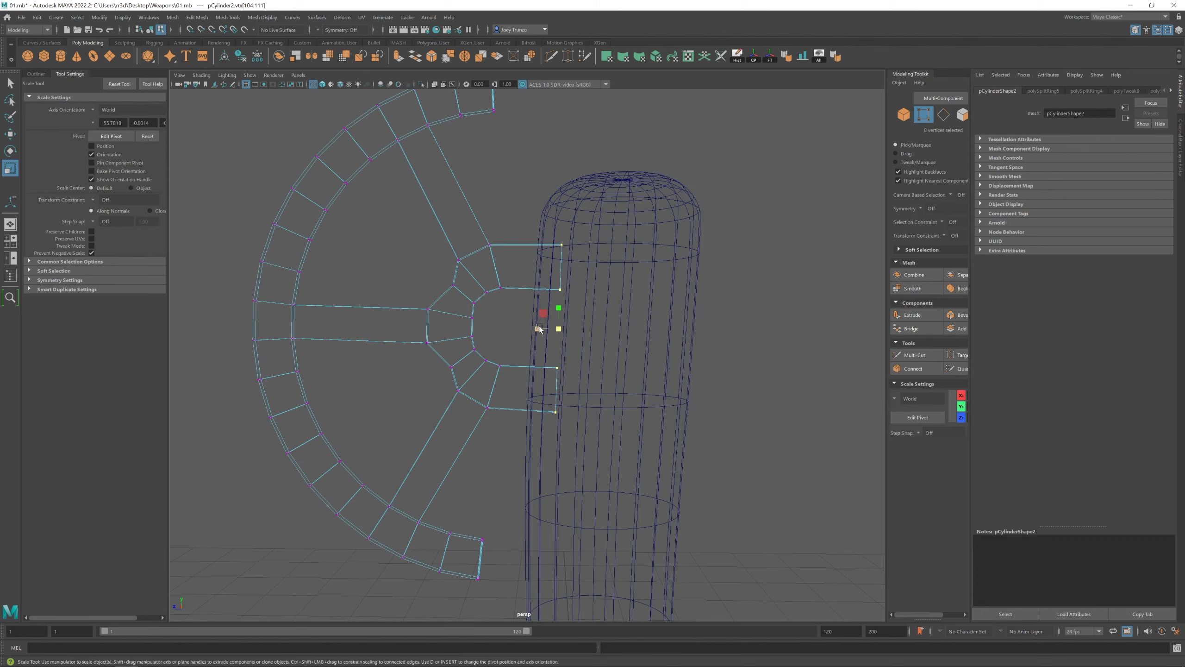
pyautogui.keyDown('shift'); pyautogui.moveTo(539, 329); pyautogui.dragTo(552, 291, button='right'); pyautogui.keyUp('shift')
pyautogui.press('w')
pyautogui.moveTo(466, 294); pyautogui.dragTo(494, 271, button='right')
pyautogui.press('5')
pyautogui.keyDown('alt'); pyautogui.moveTo(655, 315); pyautogui.dragTo(568, 359); pyautogui.keyUp('alt')
pyautogui.press('1')
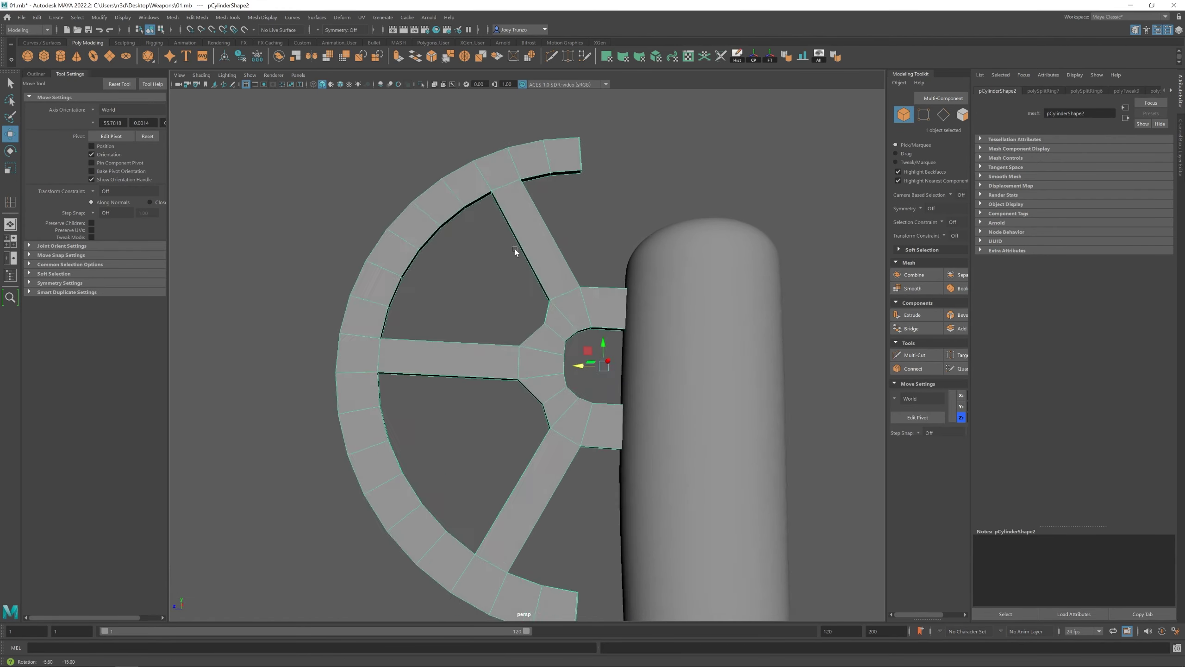
pyautogui.scroll(3, 515, 248)
# Select three edges inside the wheel's spoke gaps
pyautogui.press('q')
pyautogui.keyDown('alt'); pyautogui.moveTo(540, 248); pyautogui.dragTo(568, 496); pyautogui.keyUp('alt')
pyautogui.click(463, 257)
pyautogui.keyDown('shift'); pyautogui.click(424, 327); pyautogui.keyUp('shift')
pyautogui.keyDown('shift'); pyautogui.click(433, 386); pyautogui.keyUp('shift')
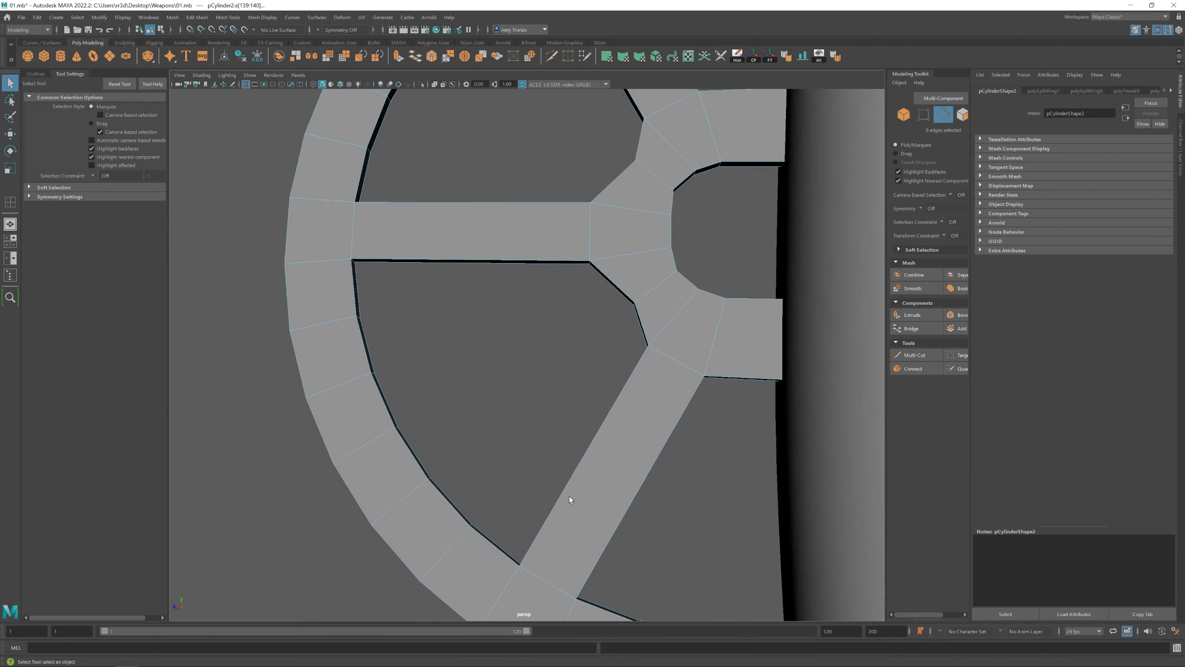
pyautogui.click(196, 17)
# Bevel the selected spoke-gap edges and reselect the wheel
pyautogui.click(208, 45)
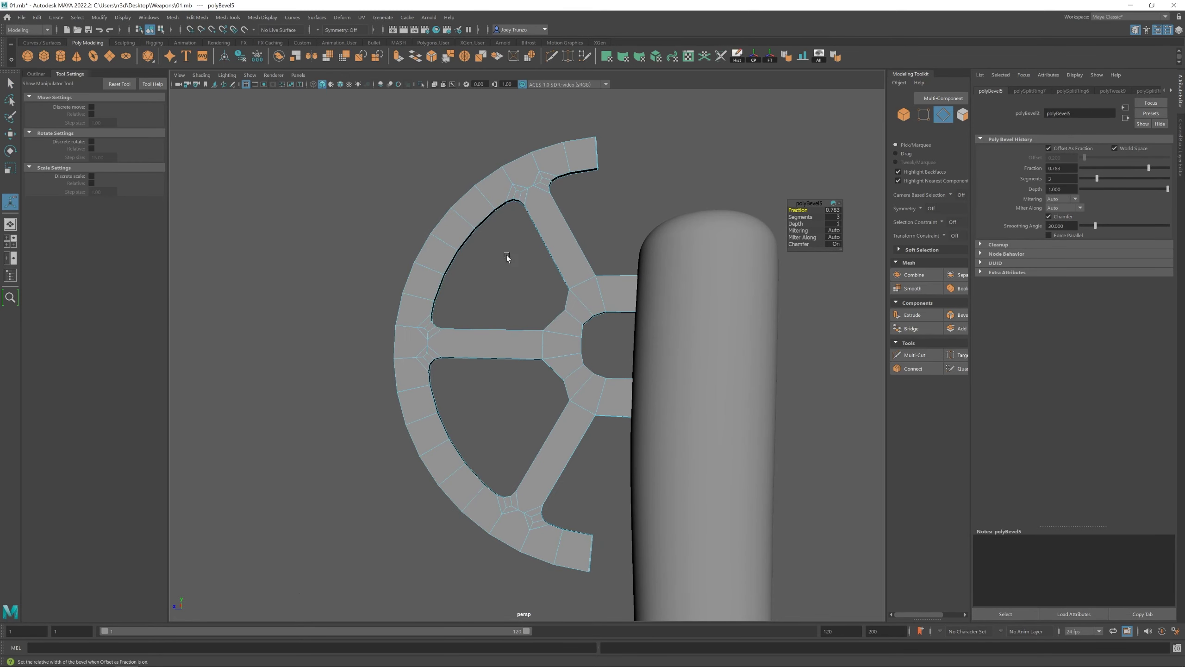
pyautogui.press('w')
pyautogui.click(525, 302)
pyautogui.moveTo(525, 302)
pyautogui.keyDown('alt'); pyautogui.mouseDown()
pyautogui.moveTo(524, 382)
pyautogui.moveTo(489, 360)
pyautogui.moveTo(497, 316)
pyautogui.moveTo(538, 296)
pyautogui.moveTo(518, 320)
pyautogui.mouseUp(); pyautogui.keyUp('alt')
pyautogui.click(489, 359)
# Select a full edge loop on the wheel and bevel it
pyautogui.press('F10')
pyautogui.doubleClick(513, 262)
pyautogui.click(196, 17)
pyautogui.click(208, 45)
pyautogui.scroll(5, 424, 276)
# Select the inner edge loops of the spoke gaps and bevel them at fraction 0.5
pyautogui.press('q')
pyautogui.doubleClick(424, 279)
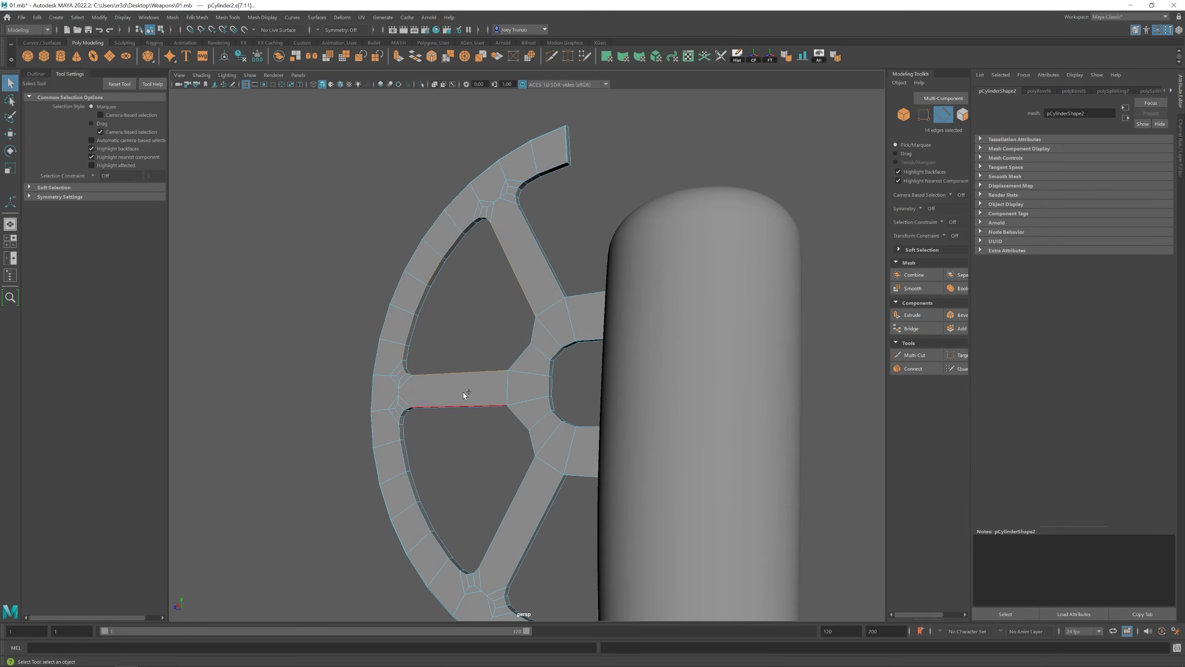
pyautogui.keyDown('shift'); pyautogui.doubleClick(528, 189); pyautogui.keyUp('shift')
pyautogui.keyDown('alt'); pyautogui.moveTo(528, 189); pyautogui.dragTo(559, 314); pyautogui.keyUp('alt')
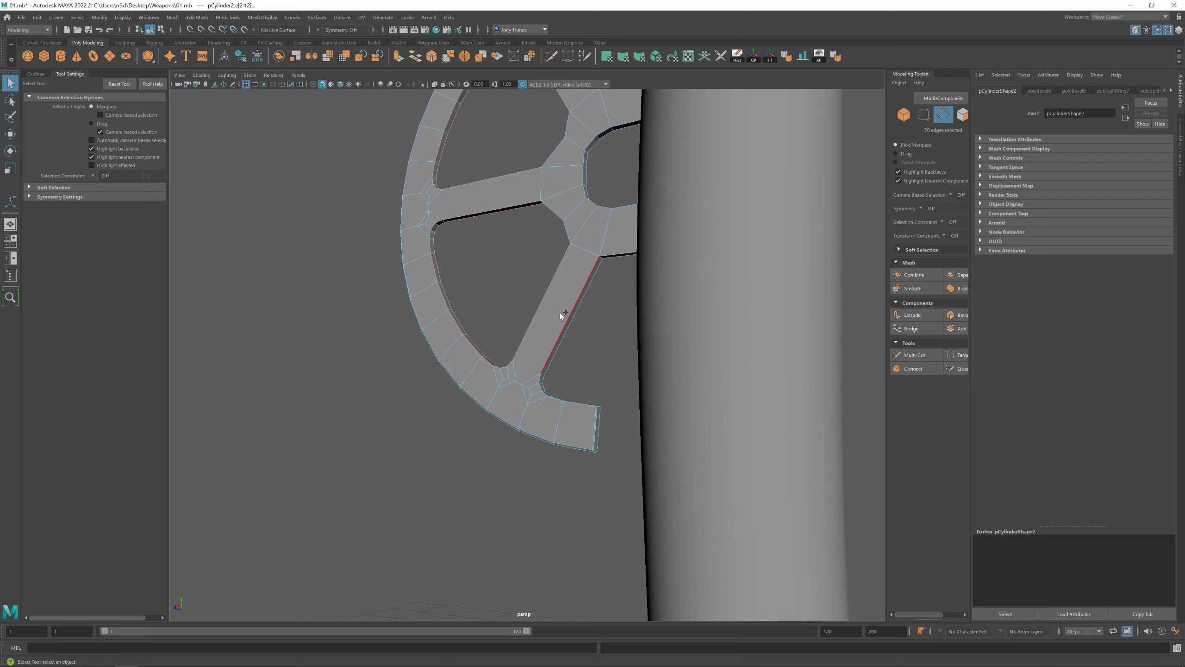
pyautogui.keyDown('shift'); pyautogui.doubleClick(617, 260); pyautogui.keyUp('shift')
pyautogui.keyDown('alt'); pyautogui.moveTo(617, 260); pyautogui.dragTo(583, 242); pyautogui.keyUp('alt')
pyautogui.keyDown('alt'); pyautogui.moveTo(586, 186); pyautogui.dragTo(534, 329); pyautogui.keyUp('alt')
pyautogui.hotkey('ctrl', 'b')
# Clear the edge selection and set up scaling the wheel's vertices
pyautogui.keyDown('alt'); pyautogui.moveTo(532, 315); pyautogui.dragTo(655, 258, button='right'); pyautogui.keyUp('alt')
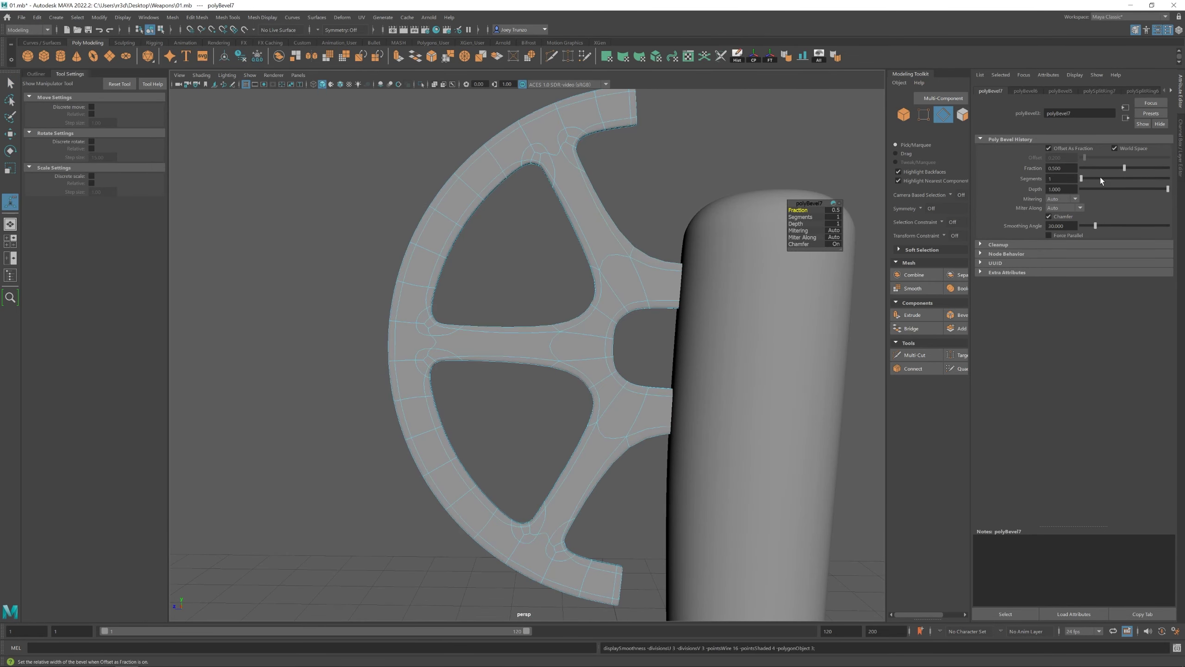
pyautogui.moveTo(577, 253); pyautogui.dragTo(707, 158, button='right')
pyautogui.click(707, 158)
pyautogui.press('w')
pyautogui.scroll(-6, 640, 407)
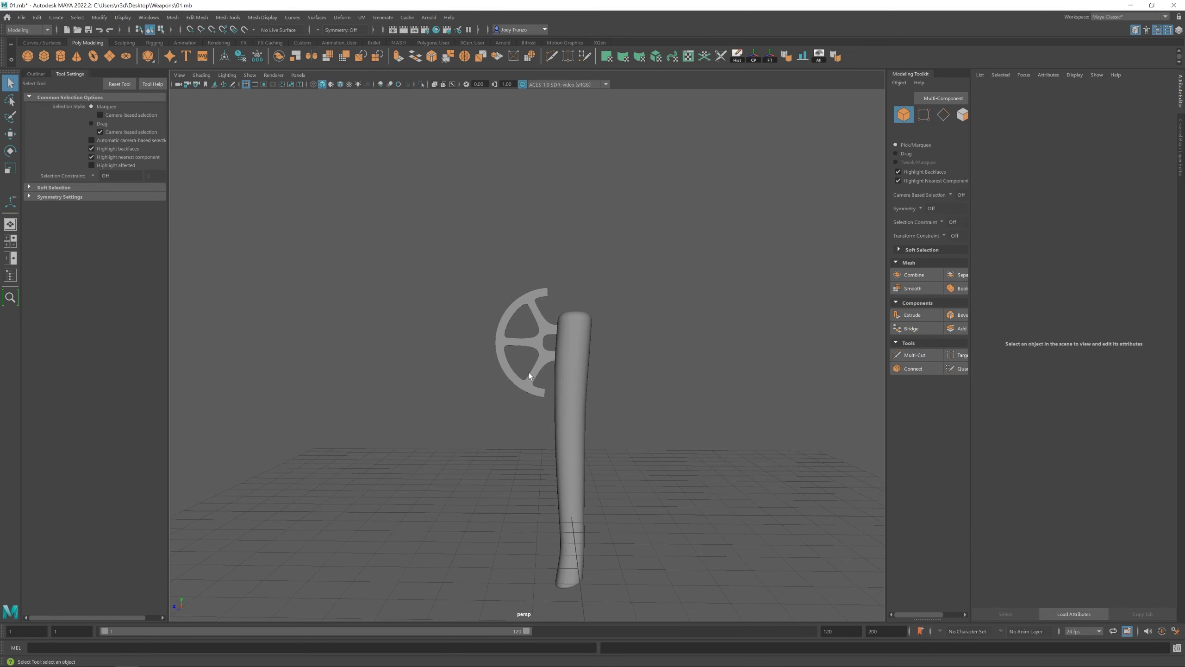
pyautogui.scroll(4, 504, 337)
pyautogui.press('F9')
pyautogui.press('r')
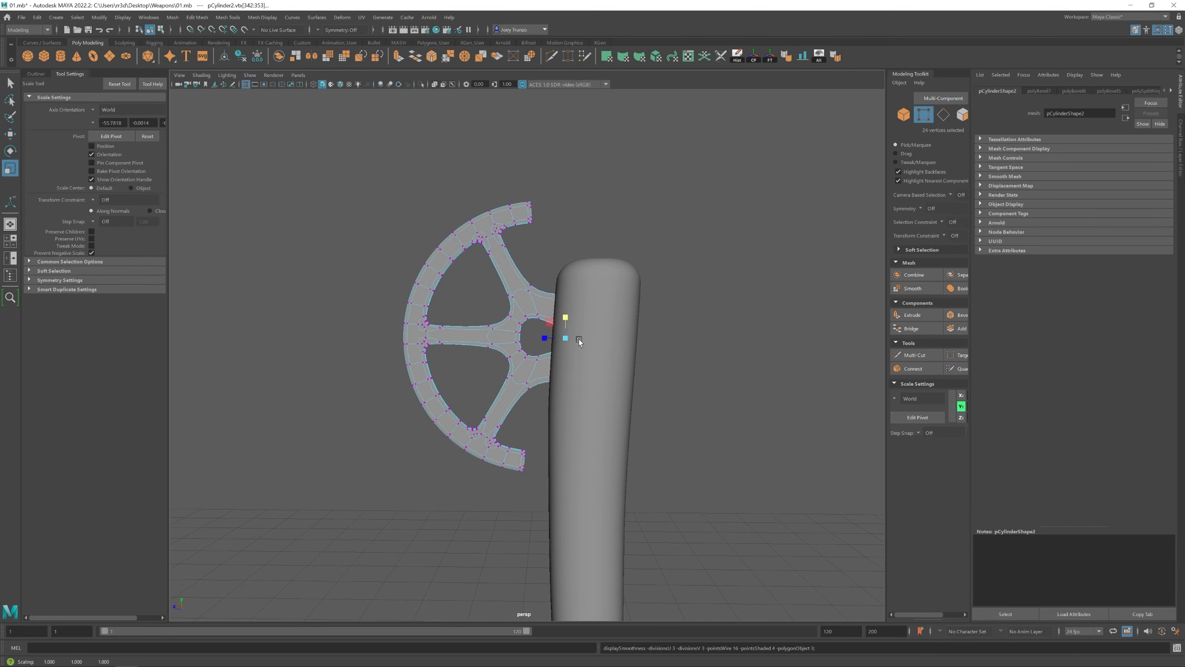
# Return to object mode and select the wheel from a side view
pyautogui.press('F8')
pyautogui.press('w')
pyautogui.click(338, 357)
pyautogui.scroll(-5, 338, 358)
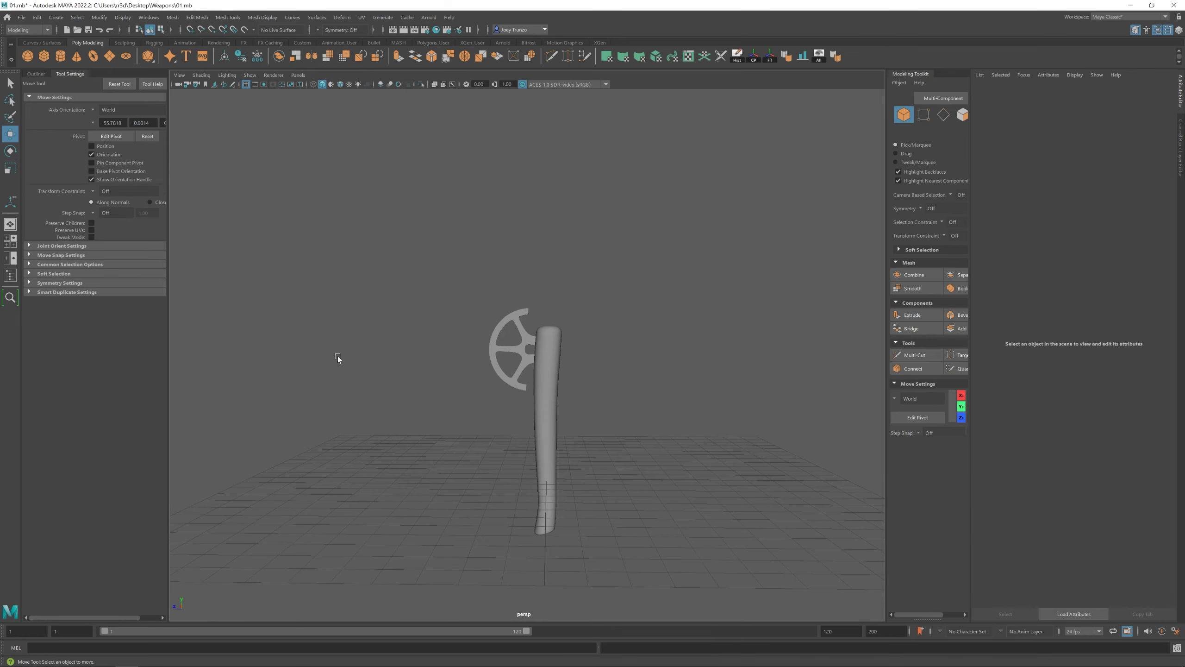
pyautogui.keyDown('alt'); pyautogui.moveTo(504, 451); pyautogui.dragTo(526, 356); pyautogui.keyUp('alt')
pyautogui.click(522, 379)
pyautogui.click(533, 369)
pyautogui.click(650, 404)
pyautogui.scroll(-2, 475, 347)
pyautogui.click(475, 346)
pyautogui.scroll(-5, 345, 397)
pyautogui.click(345, 397)
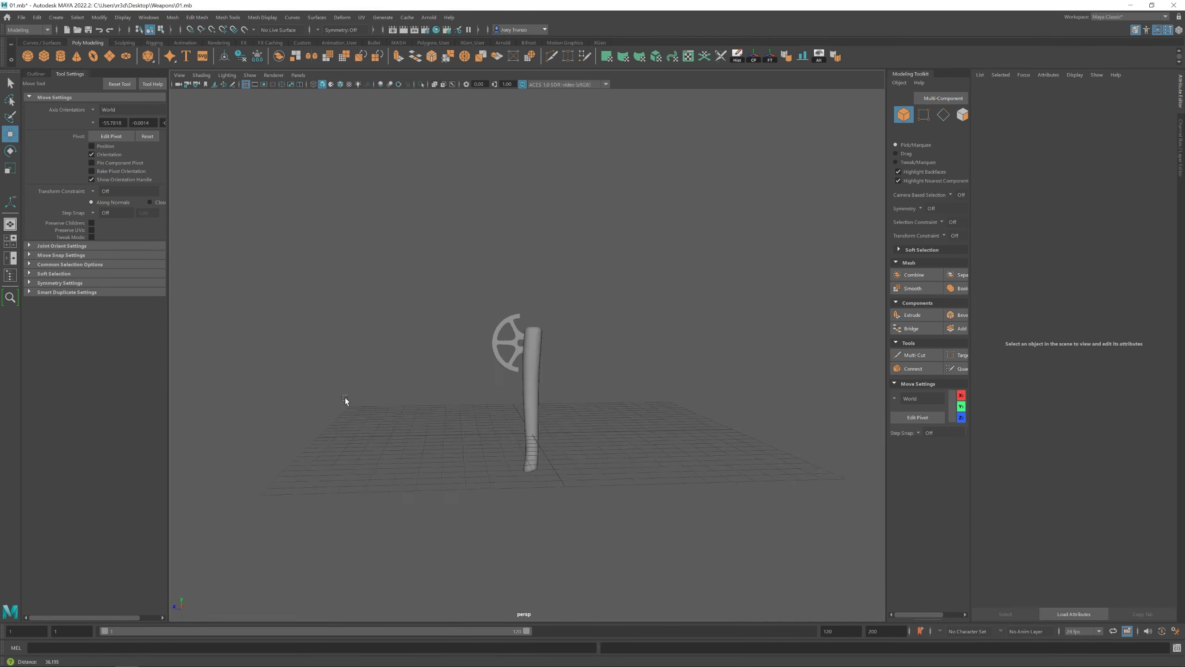
pyautogui.scroll(5, 520, 260)
pyautogui.click(520, 259)
# Orbit around the handle and reselect the wheel in an edge-on view
pyautogui.keyDown('alt'); pyautogui.moveTo(519, 260); pyautogui.dragTo(522, 365); pyautogui.keyUp('alt')
pyautogui.scroll(4, 522, 365)
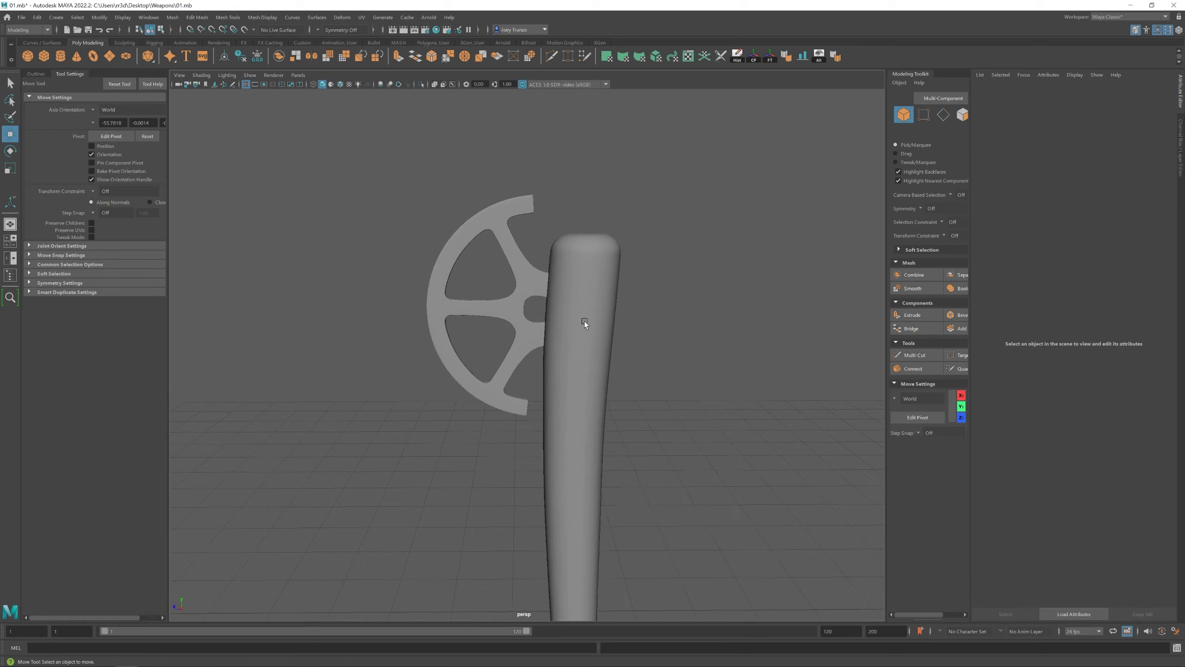
pyautogui.keyDown('alt'); pyautogui.moveTo(480, 313); pyautogui.dragTo(633, 357); pyautogui.keyUp('alt')
pyautogui.click(575, 363)
pyautogui.press('r')
pyautogui.press('w')
pyautogui.click(795, 371)
pyautogui.scroll(-5, 442, 355)
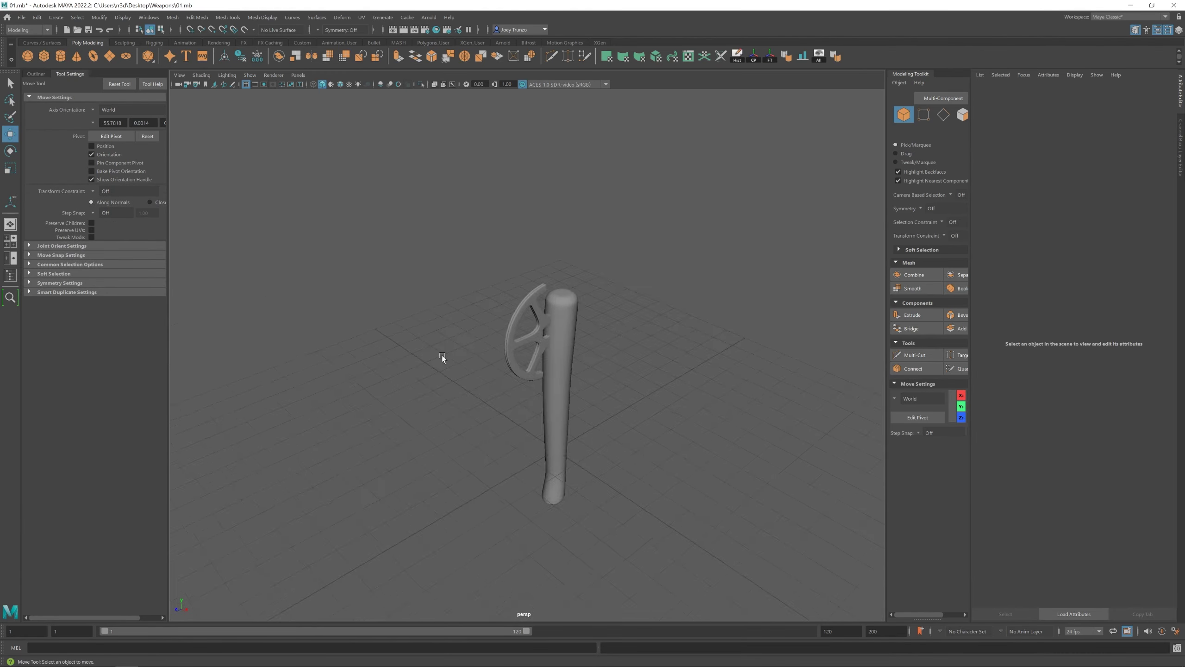
pyautogui.scroll(5, 489, 248)
pyautogui.click(488, 248)
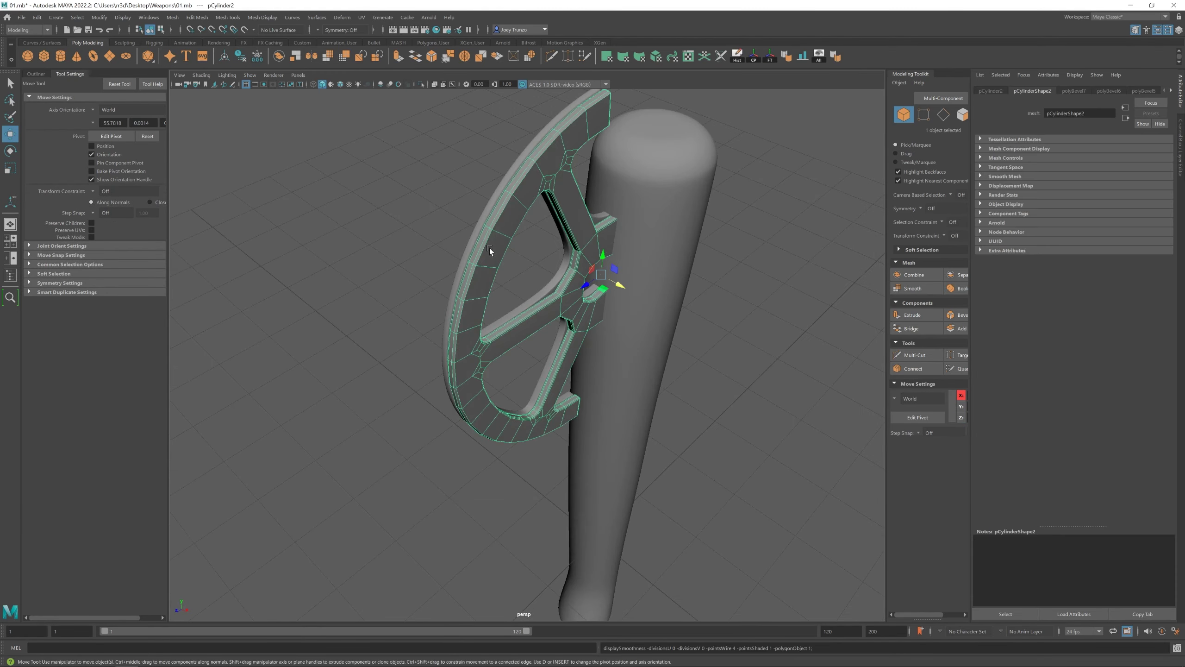
pyautogui.keyDown('alt'); pyautogui.moveTo(489, 248); pyautogui.dragTo(507, 267); pyautogui.keyUp('alt')
# Duplicate the wheel and bevel its outer edge loops at about 0.274 fraction
pyautogui.hotkey('ctrl', 'd')
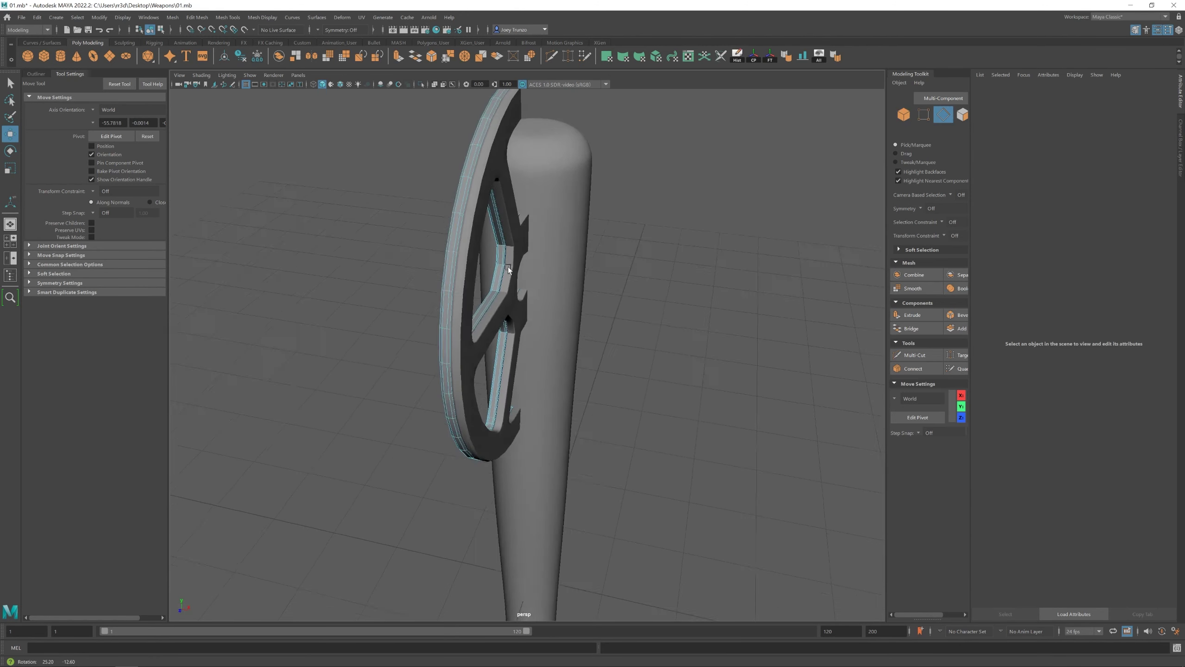
pyautogui.click(1073, 91)
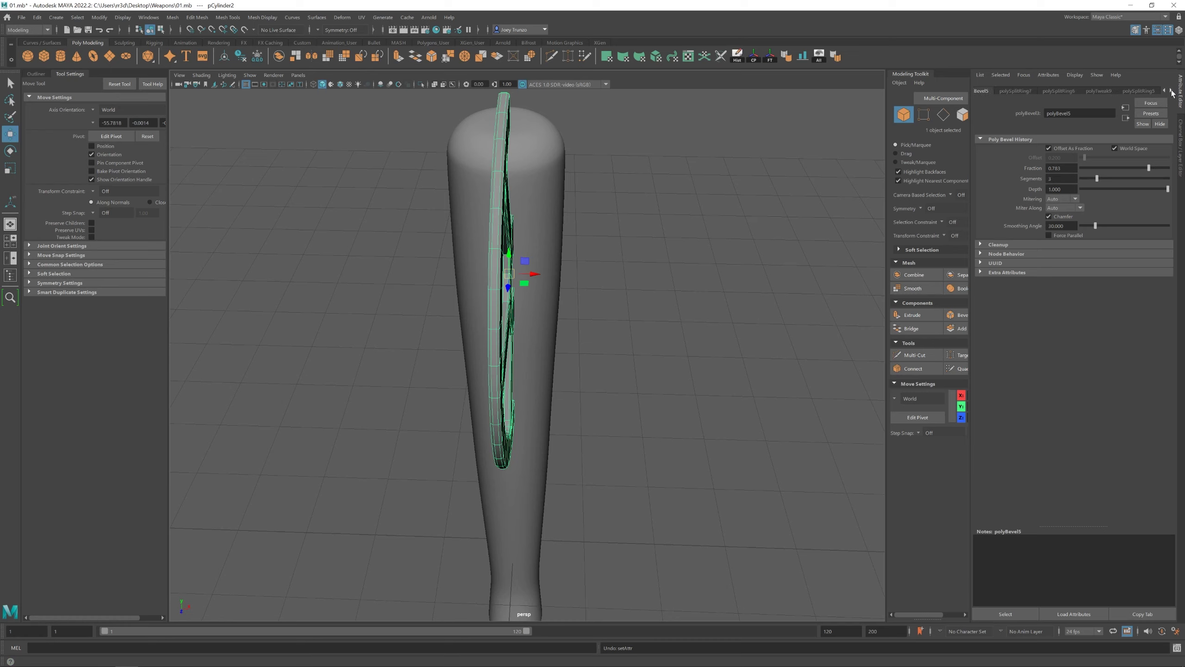
pyautogui.keyDown('alt'); pyautogui.moveTo(537, 280); pyautogui.dragTo(594, 257); pyautogui.keyUp('alt')
pyautogui.moveTo(450, 243); pyautogui.dragTo(450, 219, button='right')
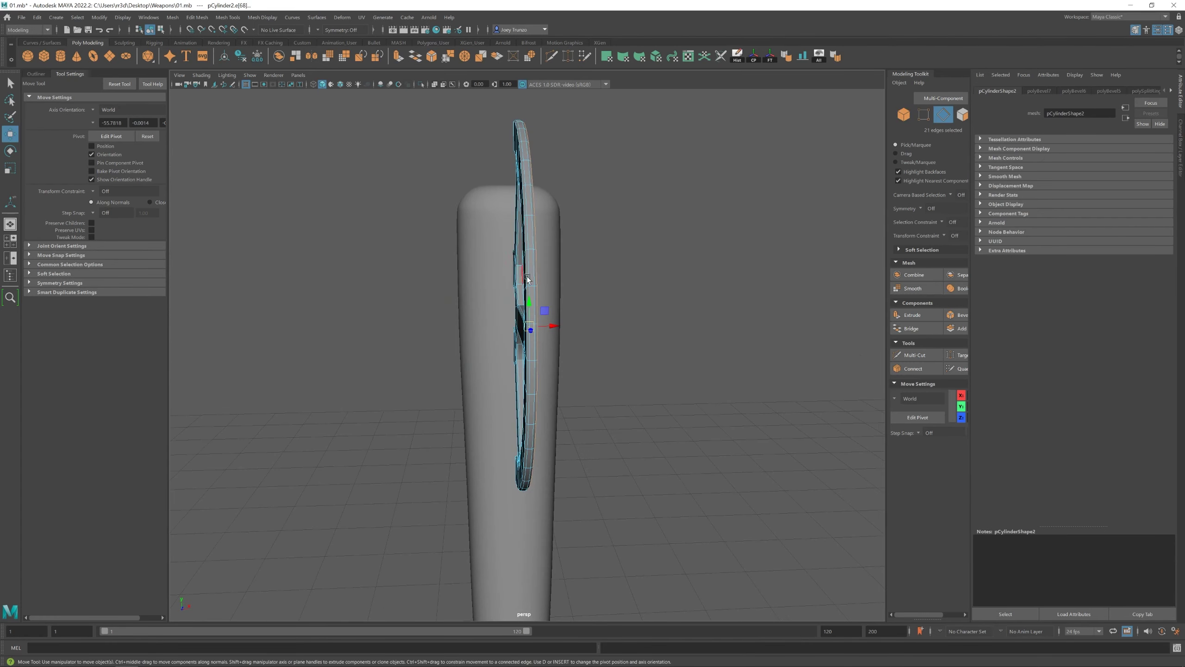
pyautogui.keyDown('alt'); pyautogui.moveTo(514, 281); pyautogui.dragTo(560, 262); pyautogui.keyUp('alt')
pyautogui.doubleClick(579, 281)
pyautogui.click(210, 43)
pyautogui.moveTo(1125, 168); pyautogui.dragTo(1124, 170)
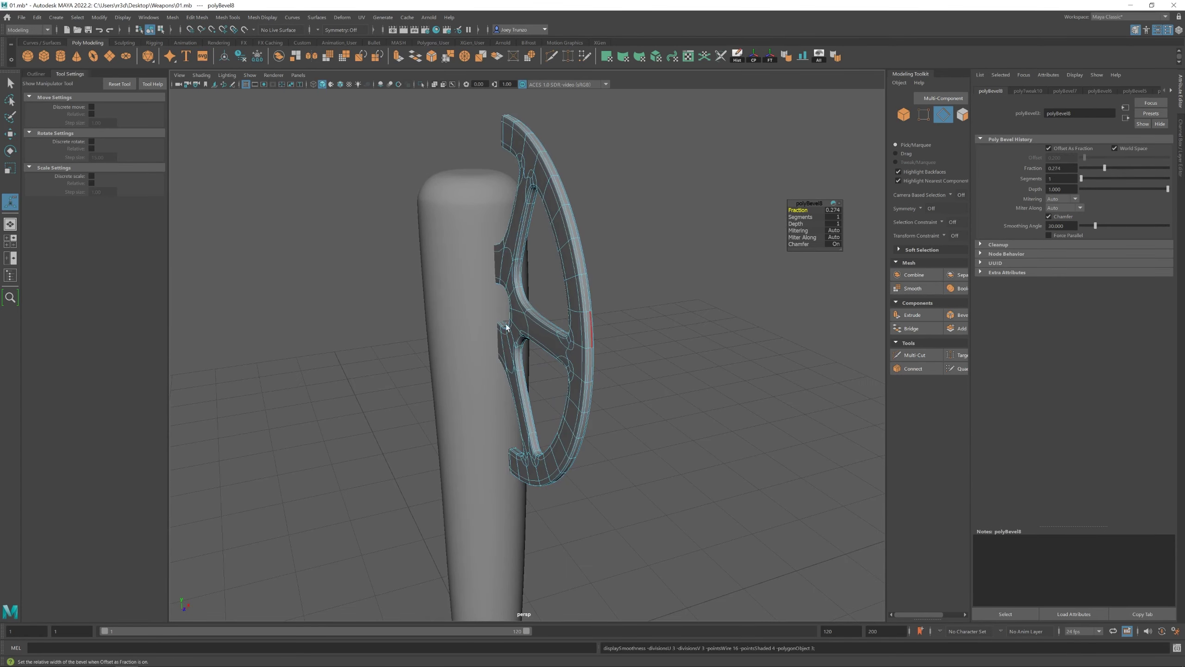
pyautogui.keyDown('alt'); pyautogui.moveTo(505, 325); pyautogui.dragTo(424, 339); pyautogui.keyUp('alt')
# Back in object mode, select the new cylinder lying sideways against the hub
pyautogui.press('F8')
pyautogui.press('q')
pyautogui.keyDown('alt'); pyautogui.moveTo(449, 280); pyautogui.dragTo(487, 328); pyautogui.keyUp('alt')
pyautogui.press('w')
pyautogui.click(537, 317)
pyautogui.scroll(5, 487, 327)
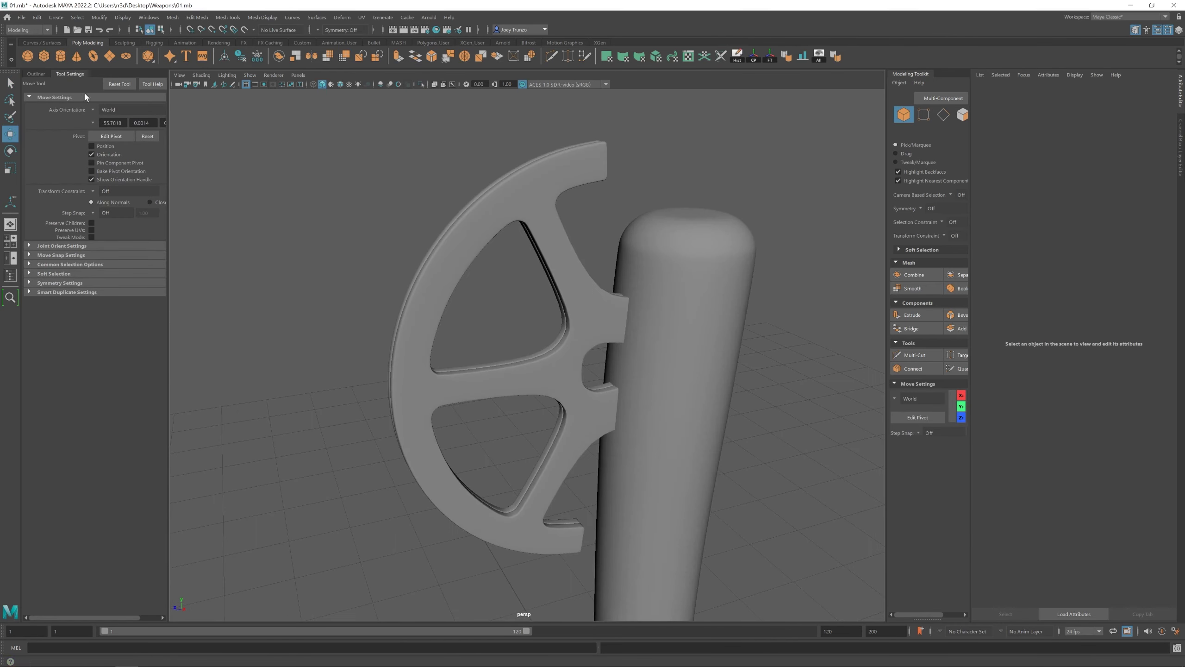
pyautogui.click(570, 311)
pyautogui.keyDown('alt'); pyautogui.moveTo(571, 311); pyautogui.dragTo(520, 355); pyautogui.keyUp('alt')
pyautogui.scroll(-5, 520, 355)
pyautogui.click(535, 317)
# Set the cylinder's Subdivisions Axis to 30 to make a round disc
pyautogui.press('e')
pyautogui.scroll(5, 639, 375)
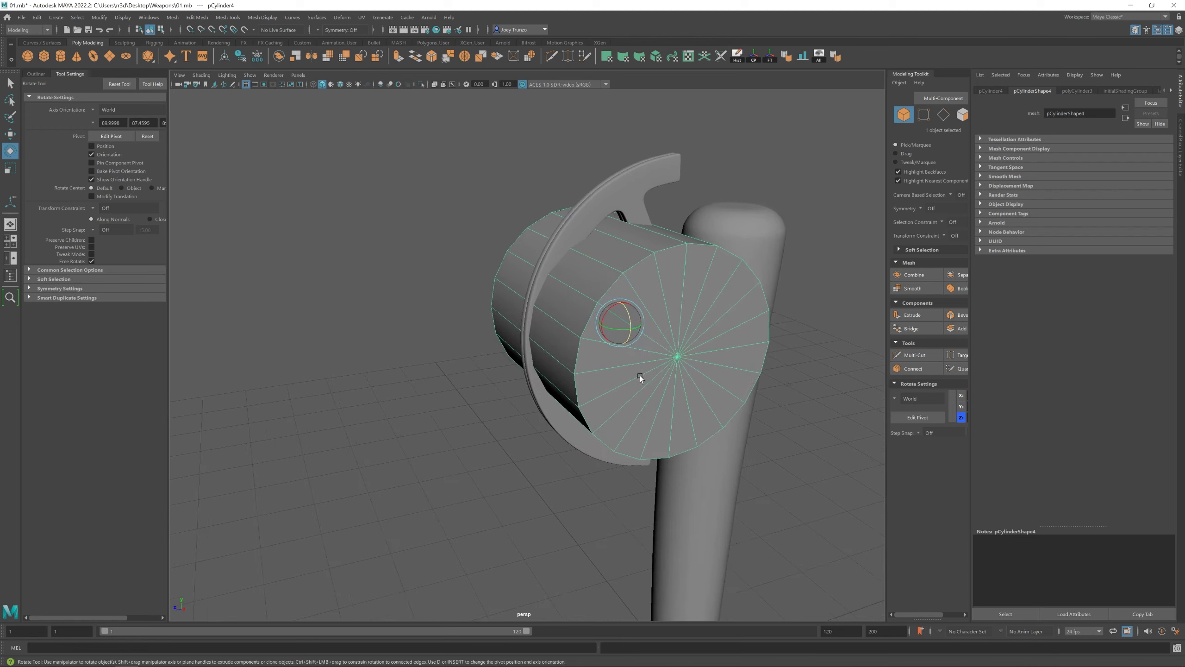
pyautogui.click(1077, 90)
pyautogui.moveTo(1066, 171); pyautogui.dragTo(1011, 174)
pyautogui.write('30')
pyautogui.press('Return')
pyautogui.hotkey('ctrl', 'z')
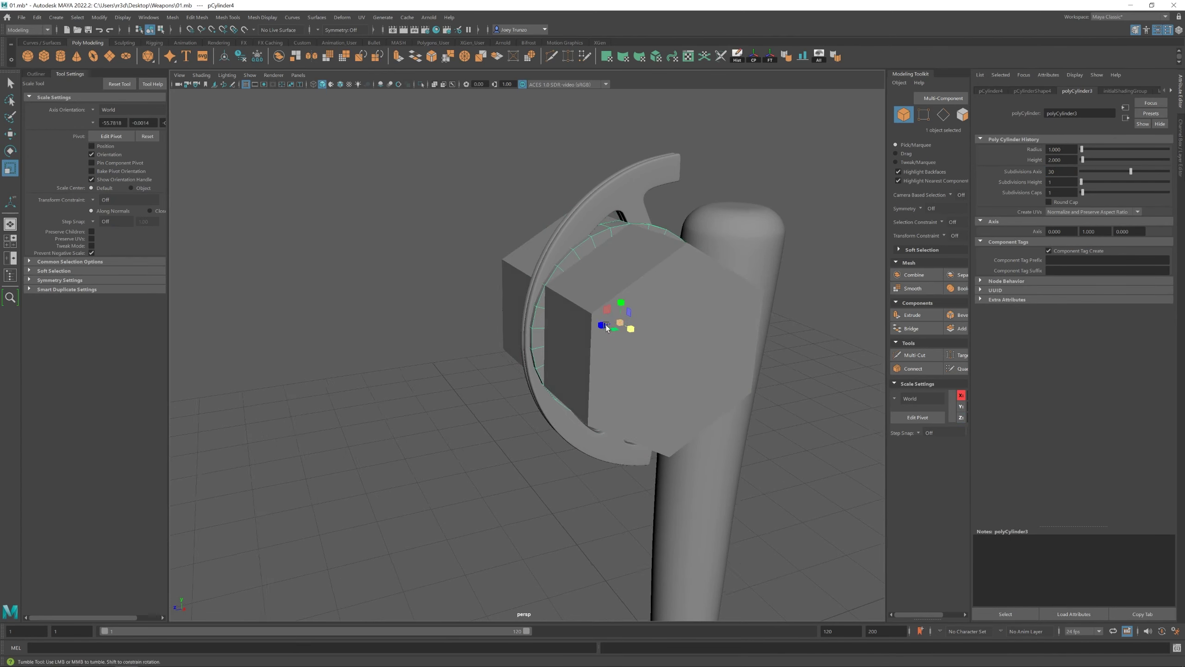
pyautogui.keyDown('alt'); pyautogui.moveTo(663, 379); pyautogui.dragTo(588, 278); pyautogui.keyUp('alt')
# Select the hexagonal block and scale it flat along X
pyautogui.click(582, 303)
pyautogui.press('w')
pyautogui.press('r')
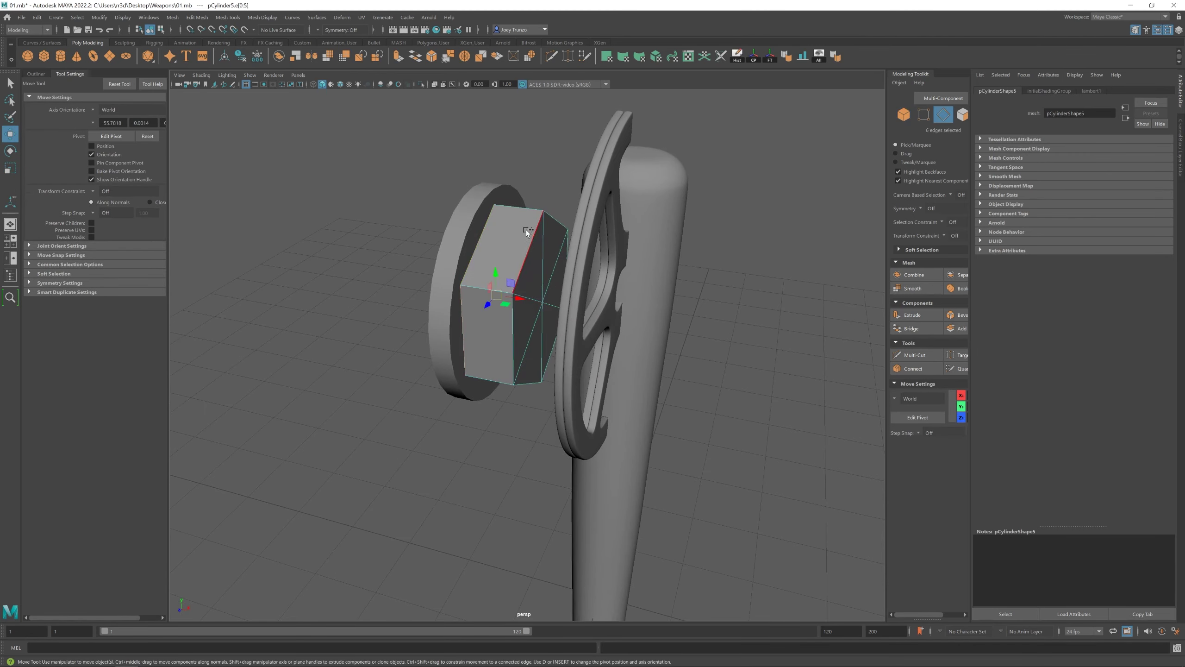
pyautogui.click(944, 113)
# Bevel the hexagonal block's edges with Edit Mesh > Bevel
pyautogui.hotkey('ctrl', 'b')
pyautogui.moveTo(1125, 168); pyautogui.dragTo(1103, 168)
pyautogui.press('w')
pyautogui.press('F8')
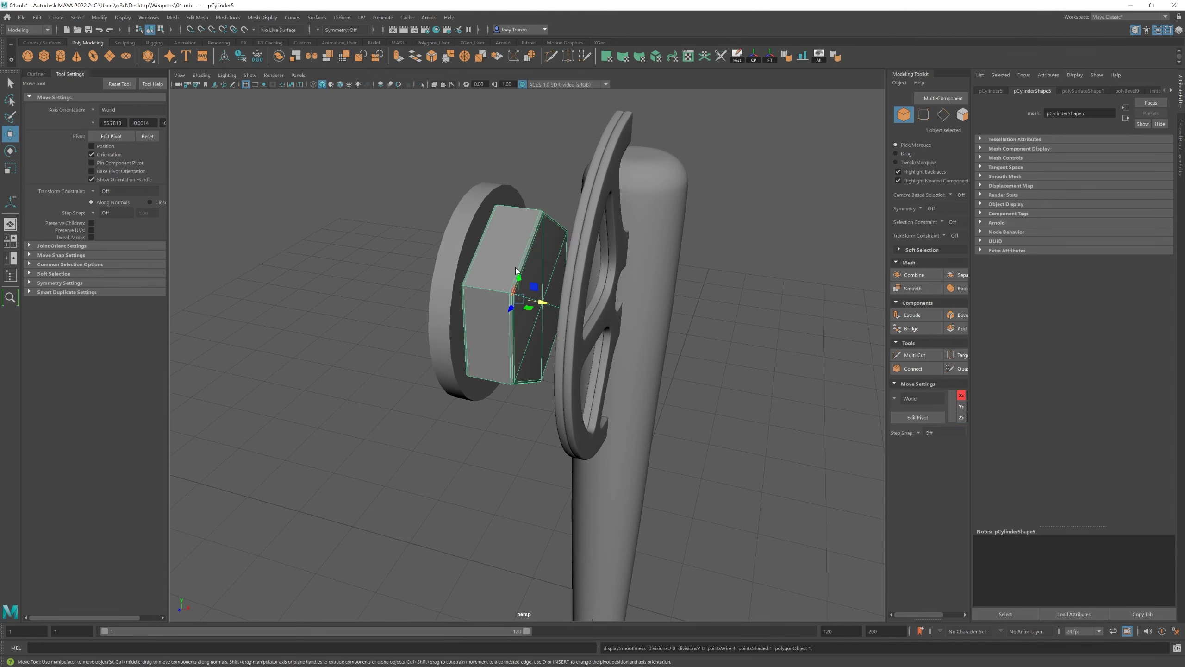
pyautogui.moveTo(532, 325)
pyautogui.keyDown('alt'); pyautogui.mouseDown()
pyautogui.moveTo(572, 302)
pyautogui.moveTo(537, 308)
pyautogui.mouseUp(); pyautogui.keyUp('alt')
pyautogui.click(197, 17)
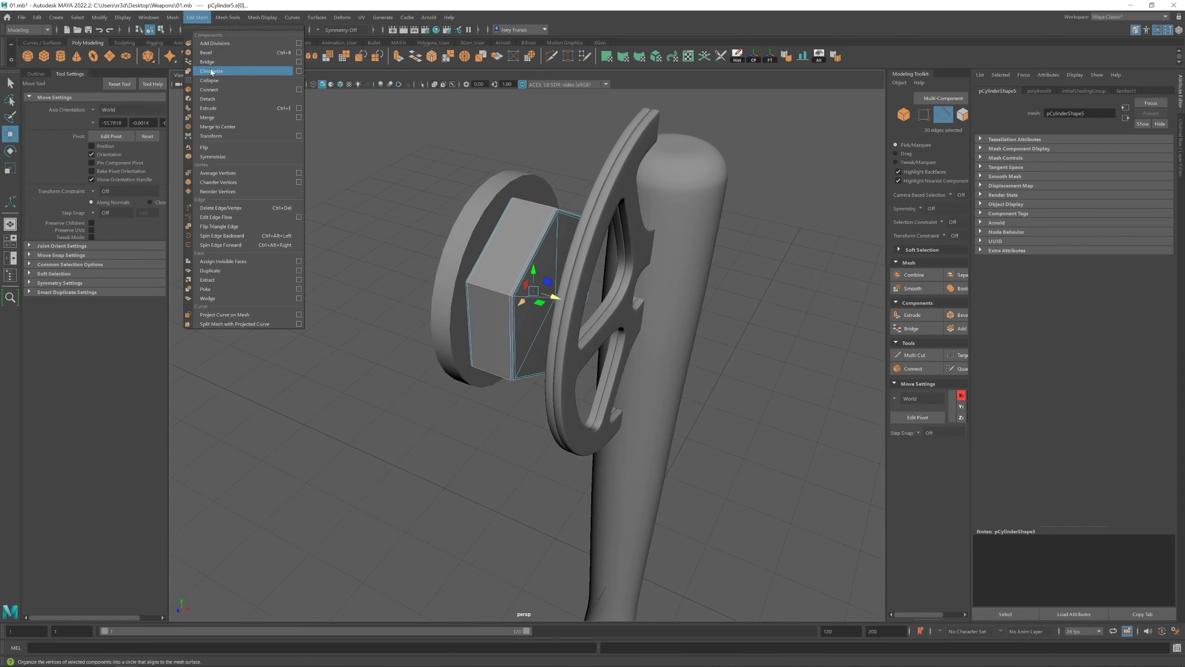
pyautogui.click(208, 50)
pyautogui.press('w')
pyautogui.press('F8')
pyautogui.scroll(-3, 487, 346)
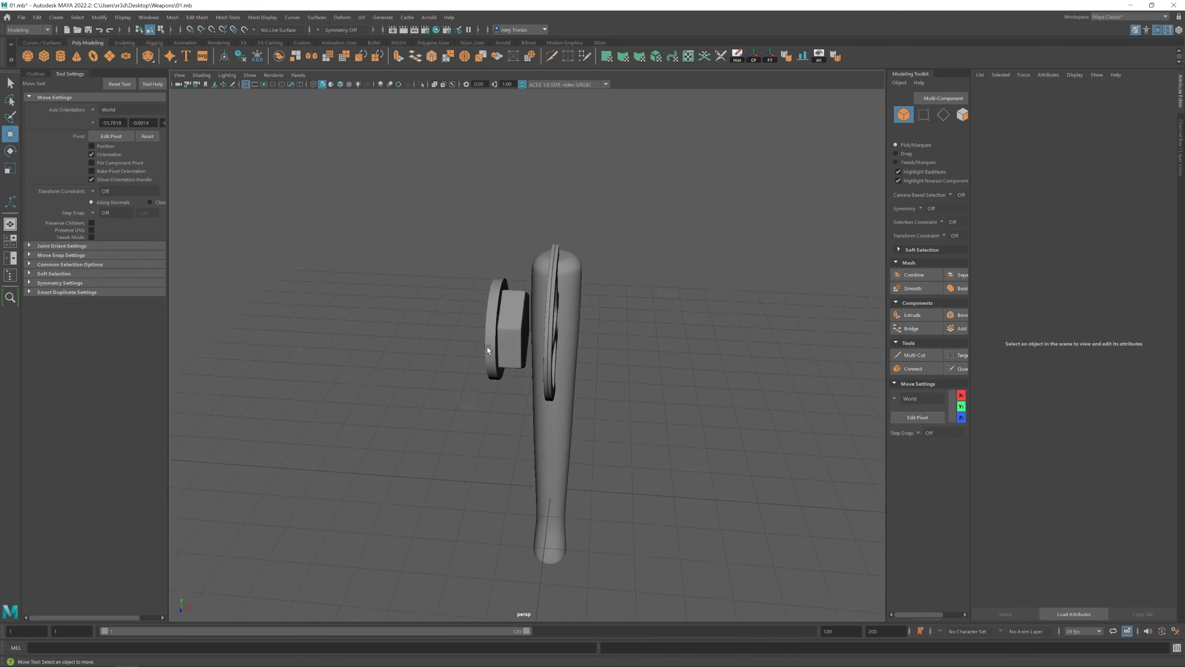
pyautogui.keyDown('alt'); pyautogui.moveTo(487, 346); pyautogui.dragTo(514, 367); pyautogui.keyUp('alt')
# Delete the hexagon's cap faces and isolate it in the view
pyautogui.press('F11')
pyautogui.click(520, 286)
pyautogui.press('Delete')
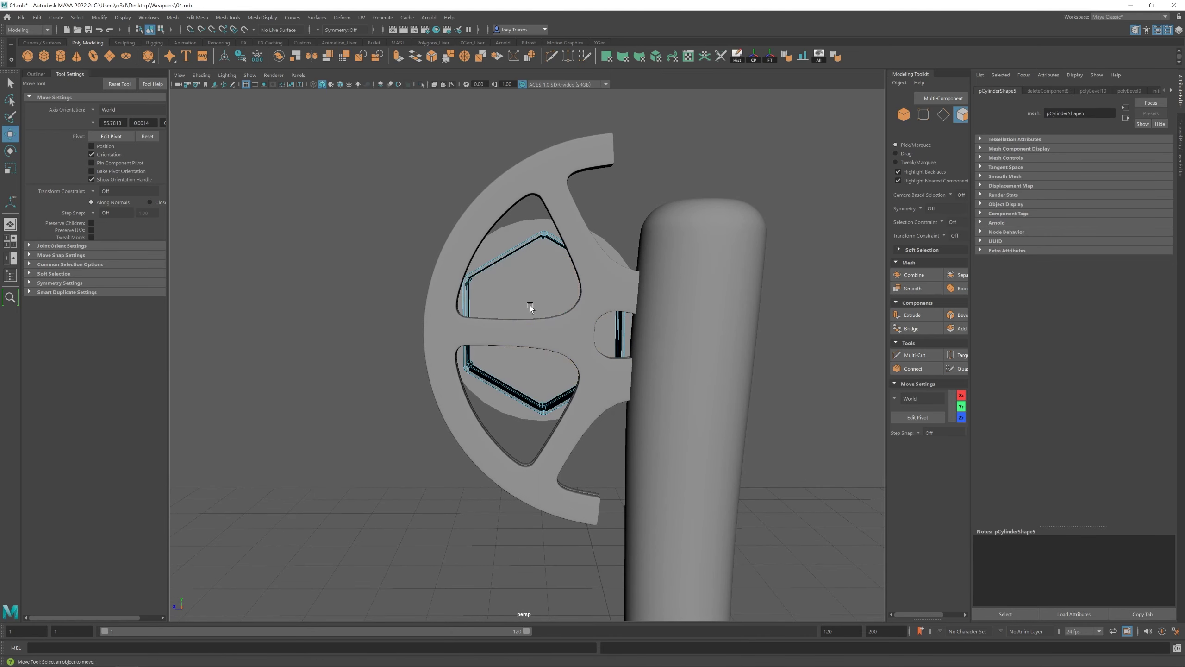
pyautogui.press('F8')
pyautogui.hotkey('ctrl', '1')
pyautogui.keyDown('alt'); pyautogui.moveTo(483, 259); pyautogui.dragTo(421, 261); pyautogui.keyUp('alt')
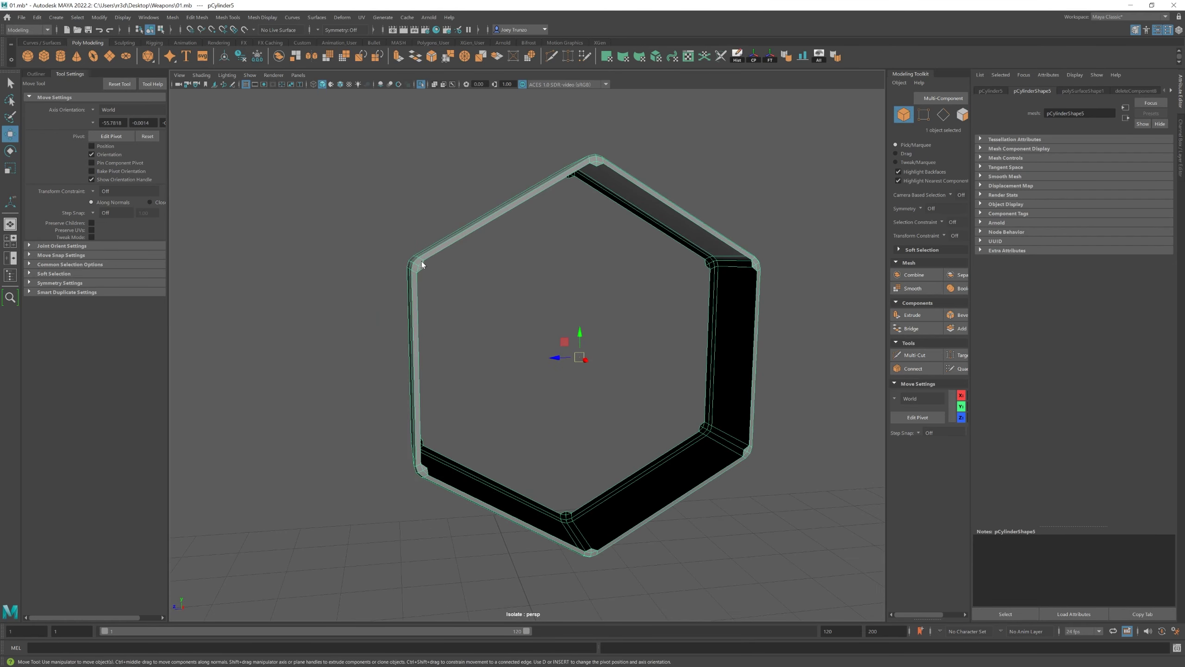
pyautogui.press('F11')
pyautogui.click(420, 270)
pyautogui.press('q')
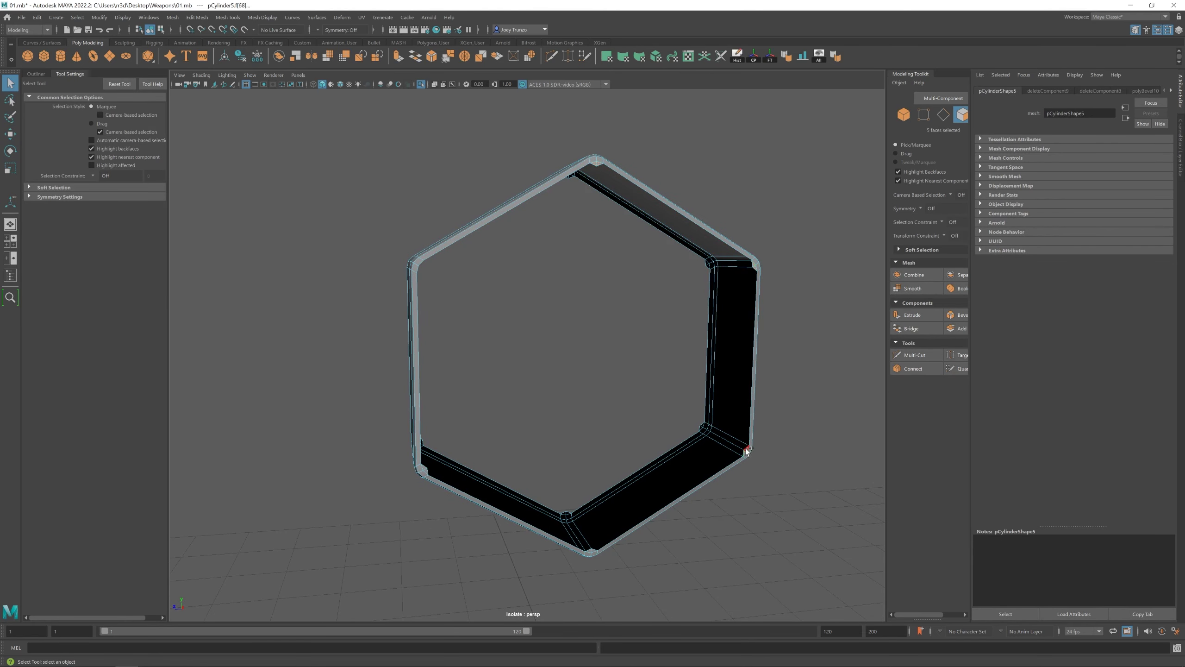
# Edit the hexagon ring's corners, then undo back to the hollow hexagon
pyautogui.keyDown('alt'); pyautogui.moveTo(570, 518); pyautogui.dragTo(569, 456); pyautogui.keyUp('alt')
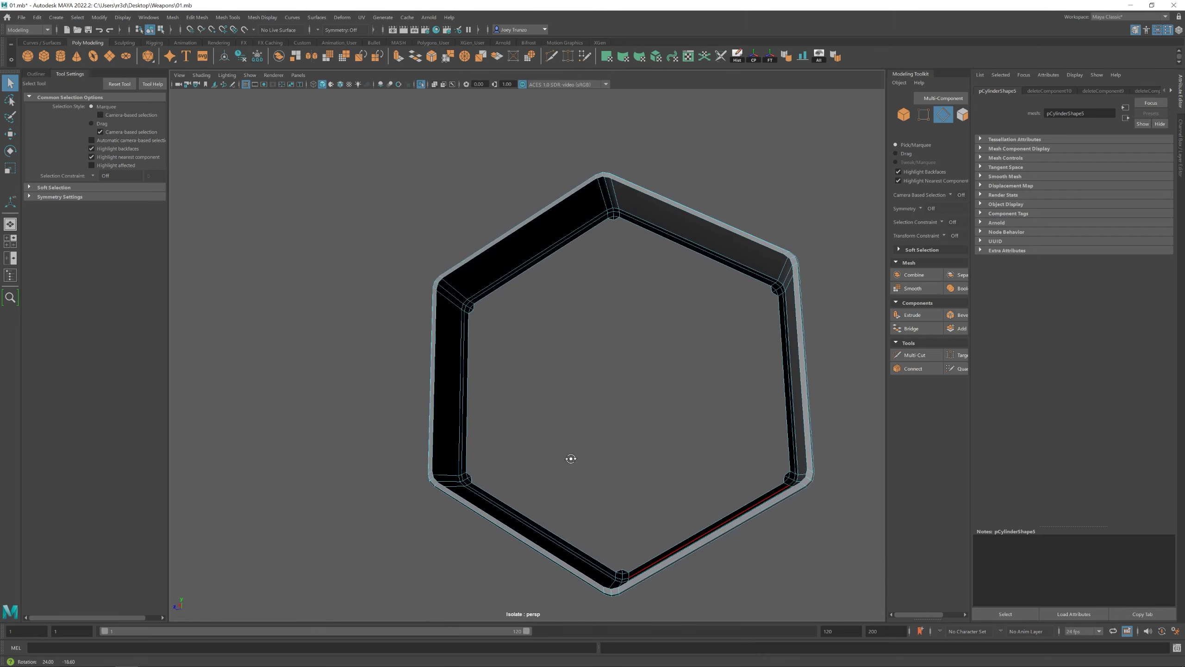
pyautogui.click(468, 301)
pyautogui.press('w')
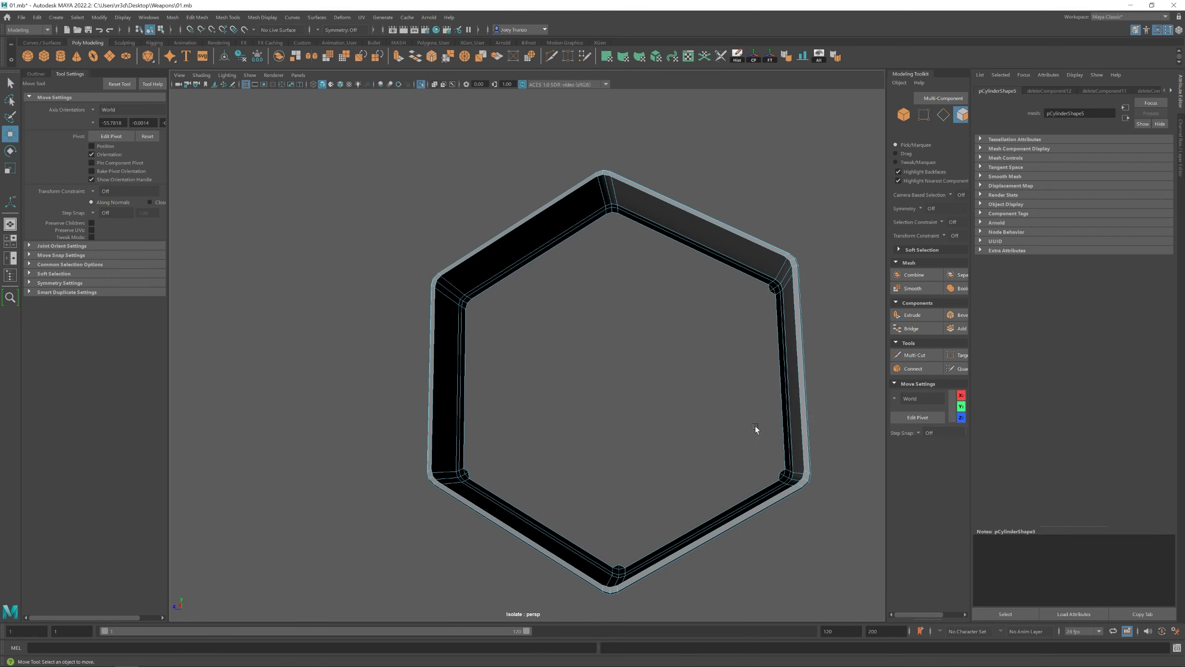
pyautogui.moveTo(752, 311); pyautogui.dragTo(770, 295)
pyautogui.press('q')
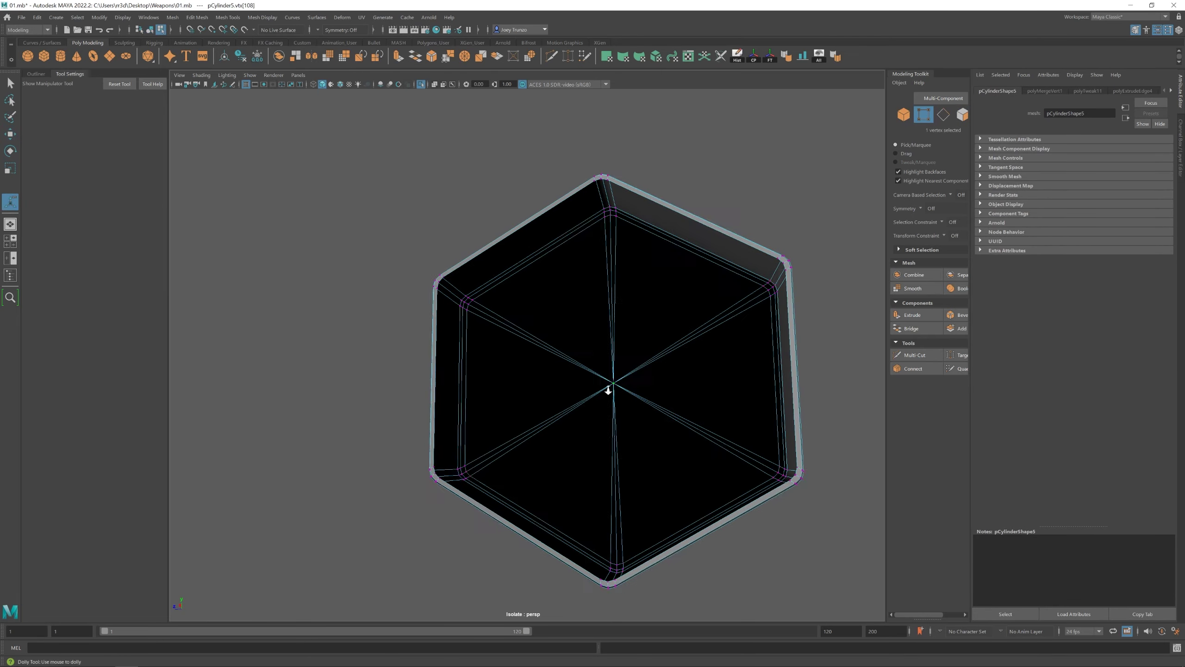
pyautogui.keyDown('alt'); pyautogui.moveTo(467, 345); pyautogui.dragTo(564, 402); pyautogui.keyUp('alt')
pyautogui.hotkey('ctrl', 'z')
pyautogui.hotkey('ctrl', 'z')
pyautogui.hotkey('ctrl', 'z')
pyautogui.hotkey('ctrl', 'z')
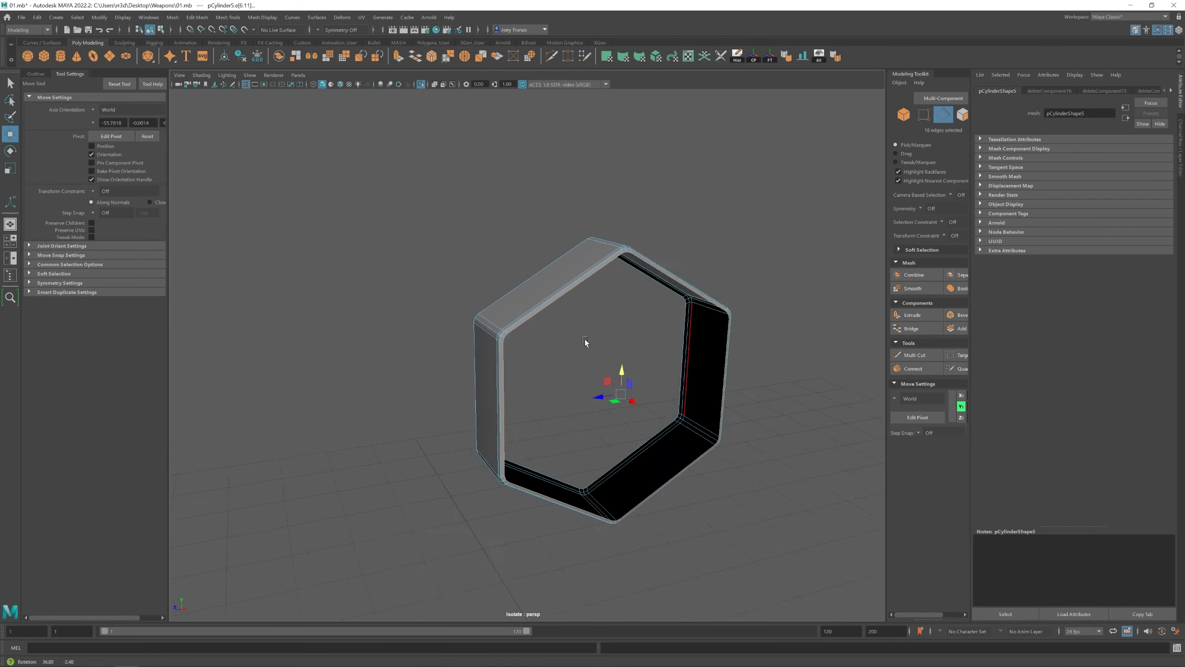
# Make the inner edge loop circular and extrude it
pyautogui.keyDown('alt'); pyautogui.moveTo(619, 397); pyautogui.dragTo(609, 392); pyautogui.keyUp('alt')
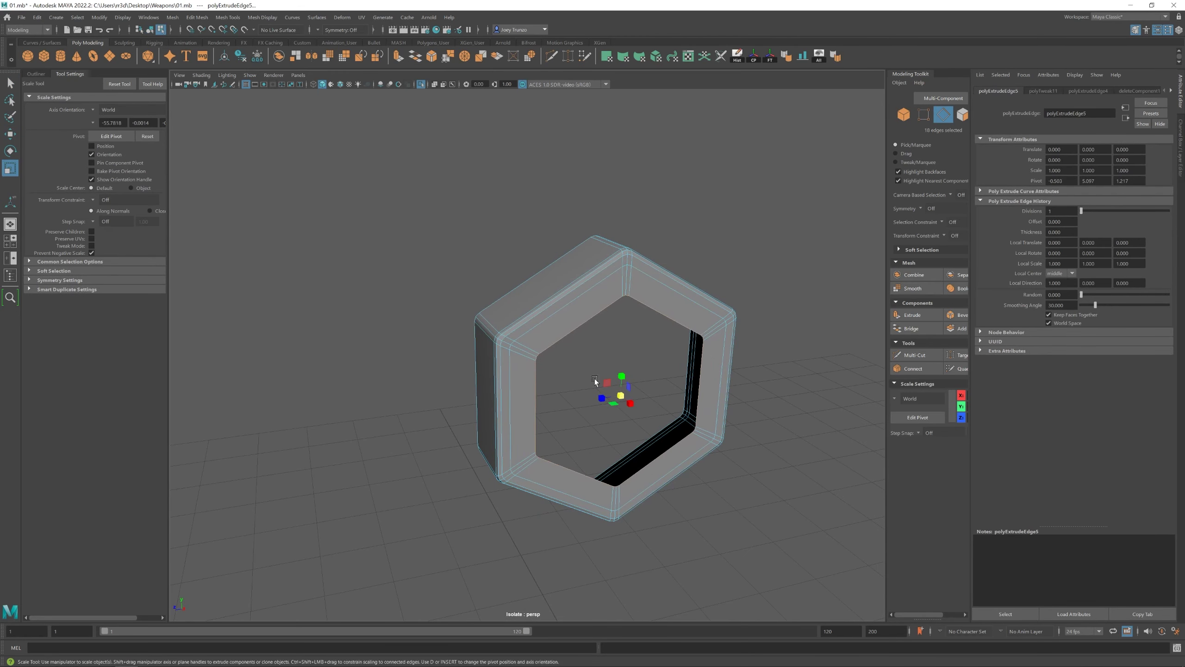
pyautogui.keyDown('shift'); pyautogui.moveTo(609, 391); pyautogui.dragTo(625, 398, button='right'); pyautogui.keyUp('shift')
pyautogui.press('e')
pyautogui.moveTo(618, 381)
pyautogui.keyDown('alt'); pyautogui.mouseDown()
pyautogui.moveTo(596, 404)
pyautogui.moveTo(531, 326)
pyautogui.mouseUp(); pyautogui.keyUp('alt')
pyautogui.hotkey('ctrl', 'e')
pyautogui.press('w')
# Combine the two nut halves into one mesh and merge the seam
pyautogui.press('F8')
pyautogui.moveTo(450, 213); pyautogui.dragTo(535, 556)
pyautogui.keyDown('alt'); pyautogui.moveTo(537, 374); pyautogui.dragTo(555, 367); pyautogui.keyUp('alt')
pyautogui.moveTo(555, 368); pyautogui.dragTo(566, 343, button='right')
pyautogui.keyDown('alt'); pyautogui.moveTo(566, 345); pyautogui.dragTo(610, 237); pyautogui.keyUp('alt')
pyautogui.press('F8')
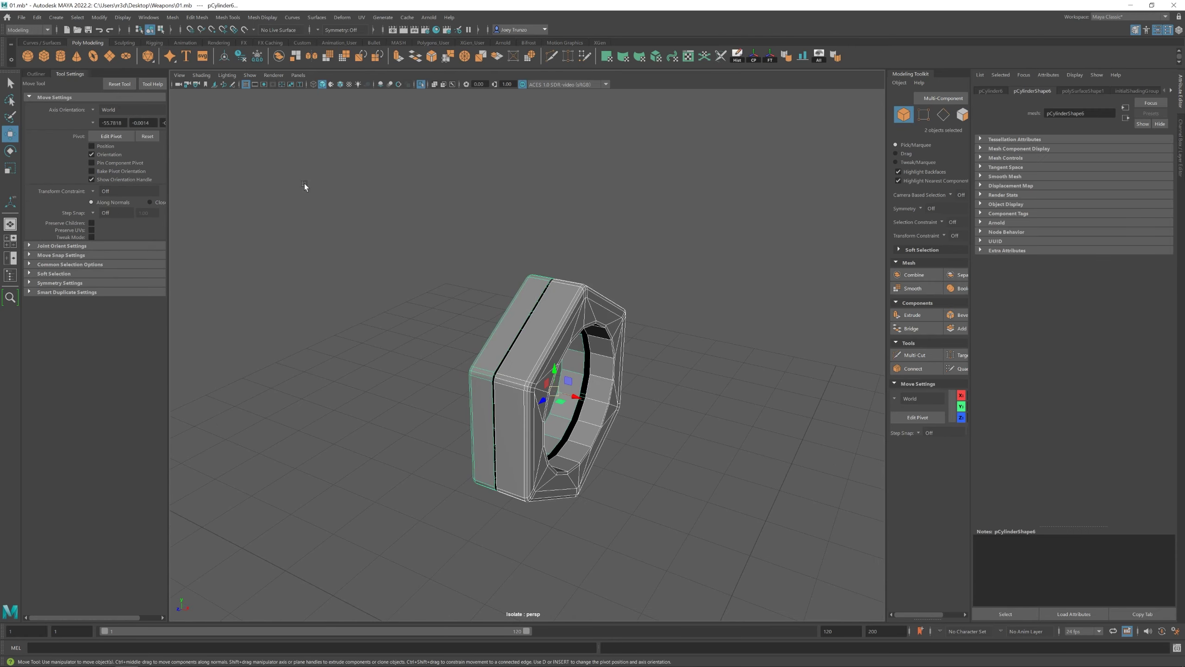
pyautogui.keyDown('shift'); pyautogui.moveTo(567, 319); pyautogui.dragTo(567, 319, button='right'); pyautogui.keyUp('shift')
pyautogui.press('r')
pyautogui.click(197, 18)
pyautogui.click(219, 136)
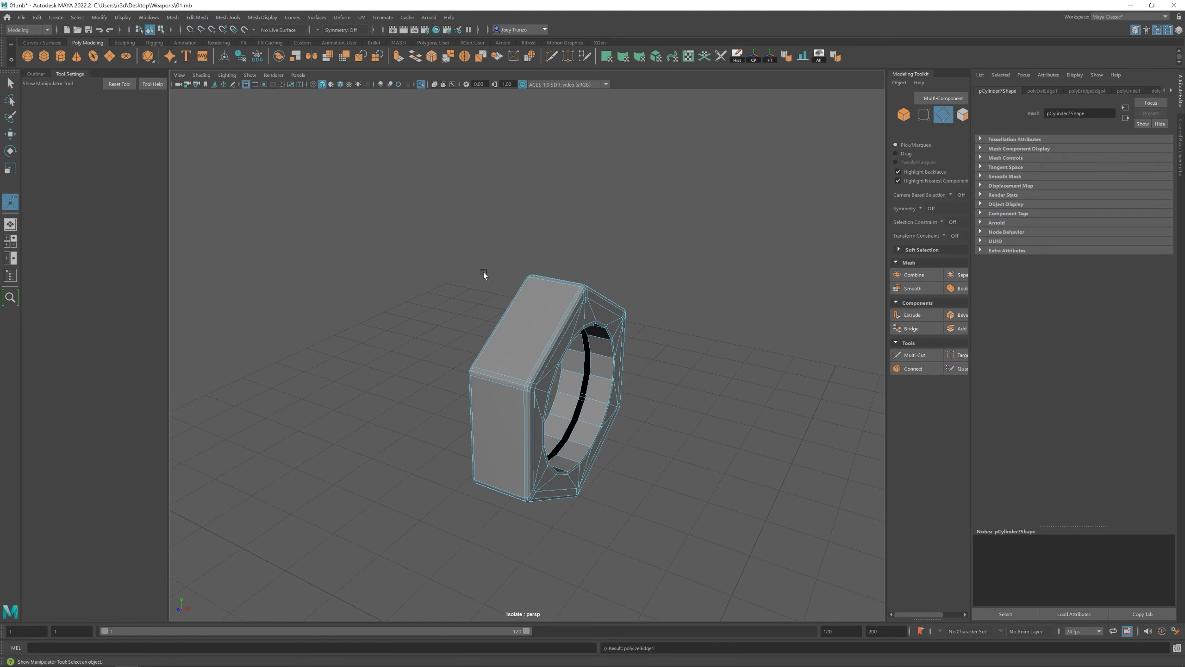
# Bevel the combined nut's outer edges with Edit Mesh > Bevel
pyautogui.click(585, 373)
pyautogui.keyDown('alt'); pyautogui.moveTo(558, 371); pyautogui.dragTo(601, 377); pyautogui.keyUp('alt')
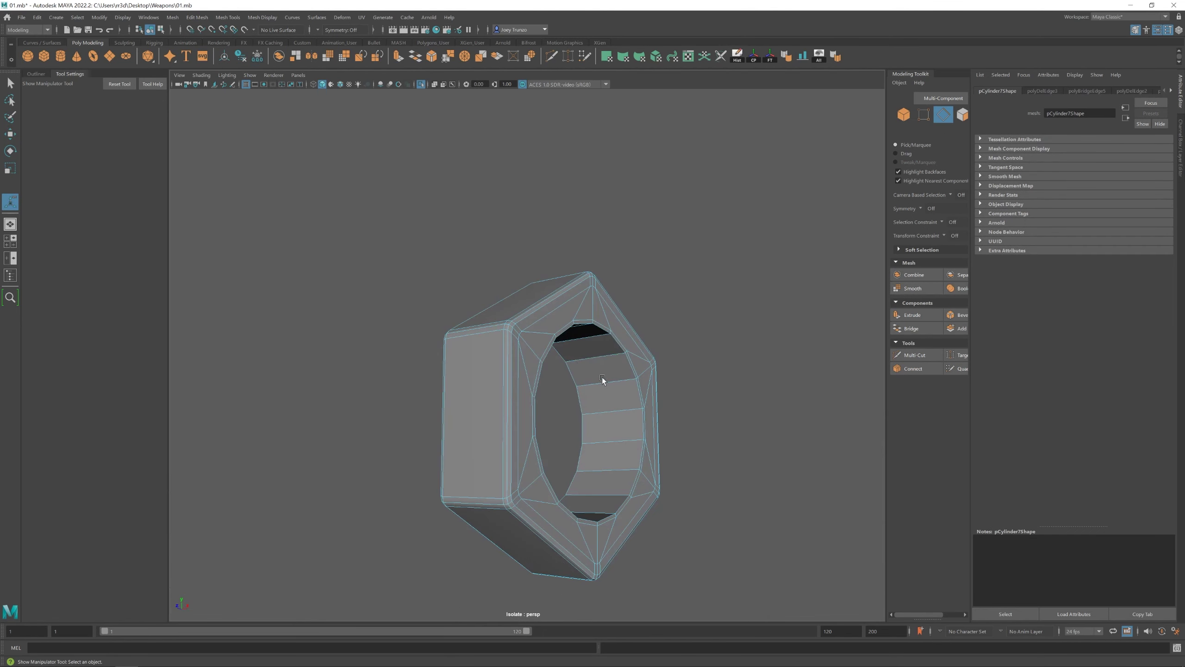
pyautogui.keyDown('shift'); pyautogui.moveTo(582, 336); pyautogui.dragTo(529, 318, button='right'); pyautogui.keyUp('shift')
pyautogui.keyDown('alt'); pyautogui.moveTo(529, 326); pyautogui.dragTo(497, 326); pyautogui.keyUp('alt')
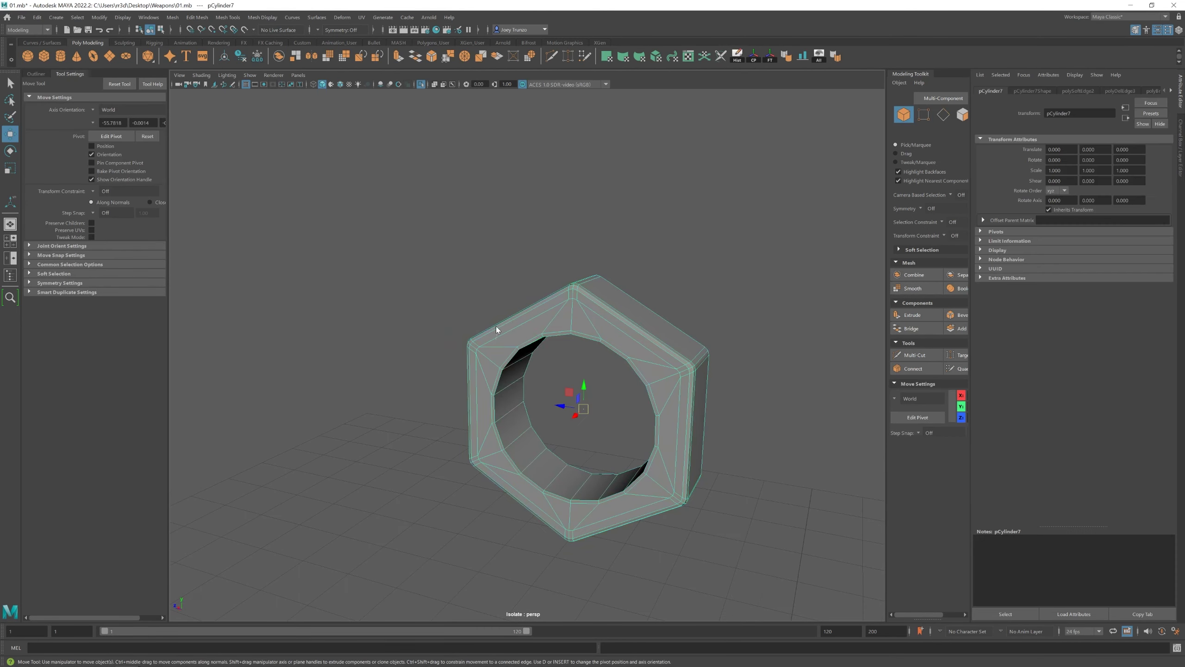
pyautogui.press('w')
pyautogui.click(197, 17)
pyautogui.click(206, 52)
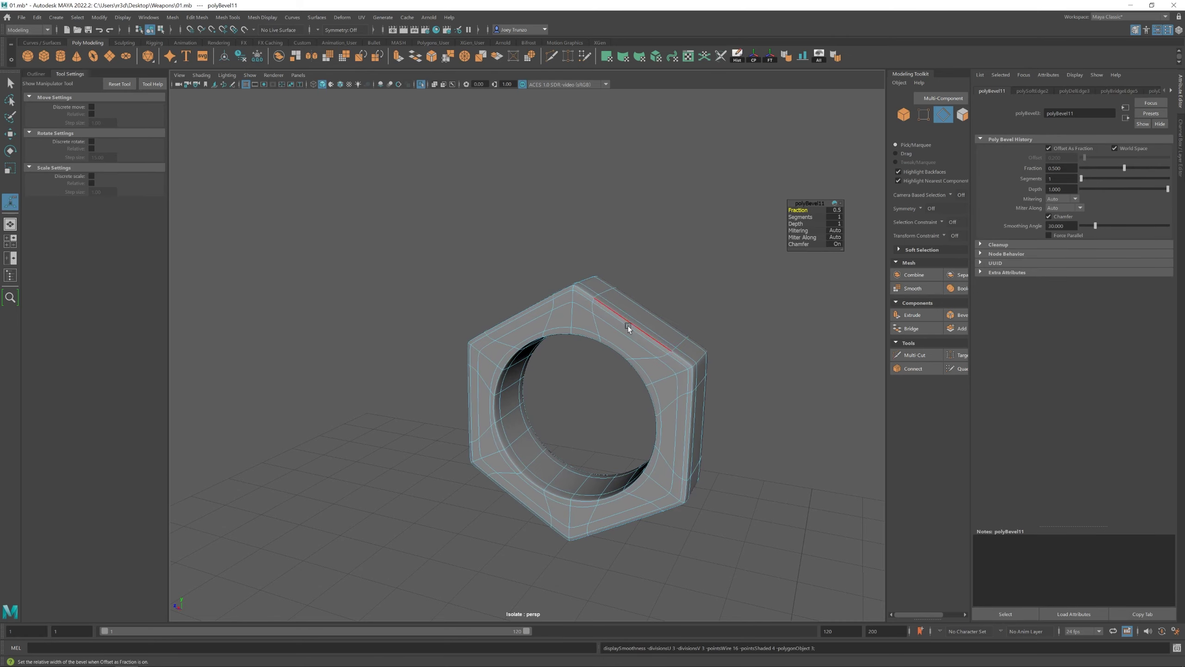
# Clear the selection and select the washer beside the nut
pyautogui.press('q')
pyautogui.keyDown('alt'); pyautogui.moveTo(628, 326); pyautogui.dragTo(562, 298); pyautogui.keyUp('alt')
pyautogui.moveTo(540, 350)
pyautogui.keyDown('alt'); pyautogui.mouseDown(button='right')
pyautogui.moveTo(492, 344)
pyautogui.moveTo(539, 369)
pyautogui.mouseUp(button='right'); pyautogui.keyUp('alt')
pyautogui.click(489, 369)
# Scale group1 down and move it onto the blade hub
pyautogui.press('w')
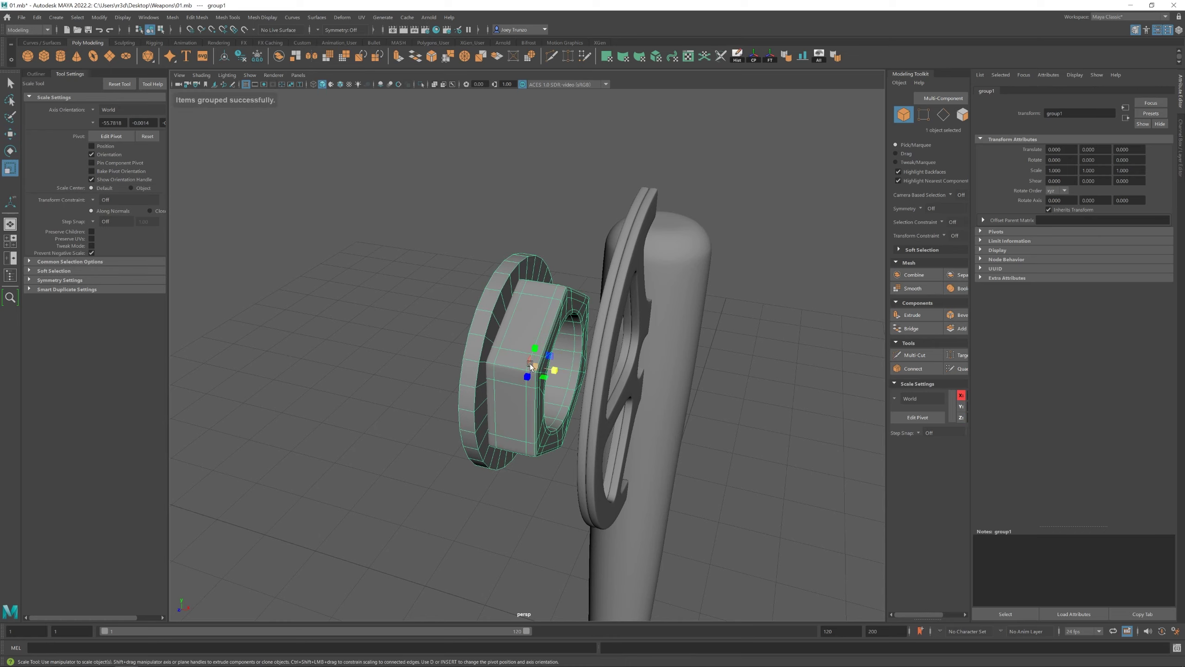
pyautogui.moveTo(531, 366); pyautogui.dragTo(548, 387)
pyautogui.press('w')
pyautogui.keyDown('alt'); pyautogui.moveTo(650, 420); pyautogui.dragTo(553, 400); pyautogui.keyUp('alt')
pyautogui.press('r')
pyautogui.keyDown('alt'); pyautogui.moveTo(623, 336); pyautogui.dragTo(658, 378, button='right'); pyautogui.keyUp('alt')
pyautogui.keyDown('alt'); pyautogui.moveTo(690, 377); pyautogui.dragTo(593, 354); pyautogui.keyUp('alt')
pyautogui.click(592, 353)
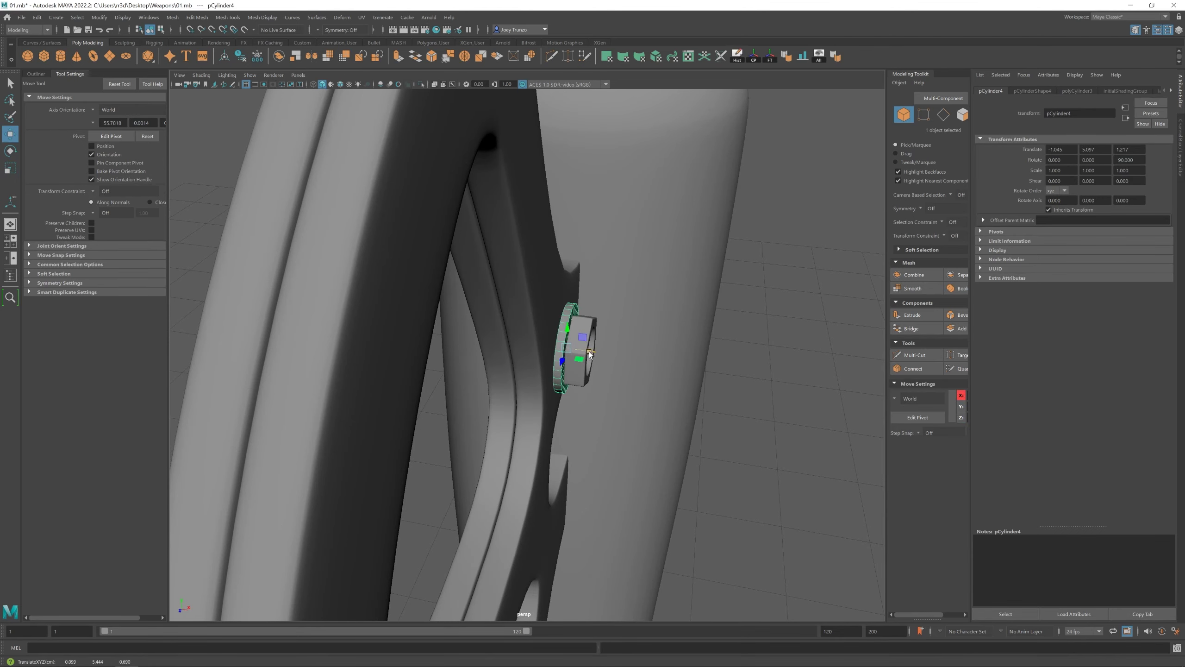
# Frame and isolate the hex nut, then select its faces
pyautogui.keyDown('alt'); pyautogui.moveTo(605, 355); pyautogui.dragTo(506, 379, button='right'); pyautogui.keyUp('alt')
pyautogui.keyDown('alt'); pyautogui.moveTo(505, 379); pyautogui.dragTo(575, 384); pyautogui.keyUp('alt')
pyautogui.press('f')
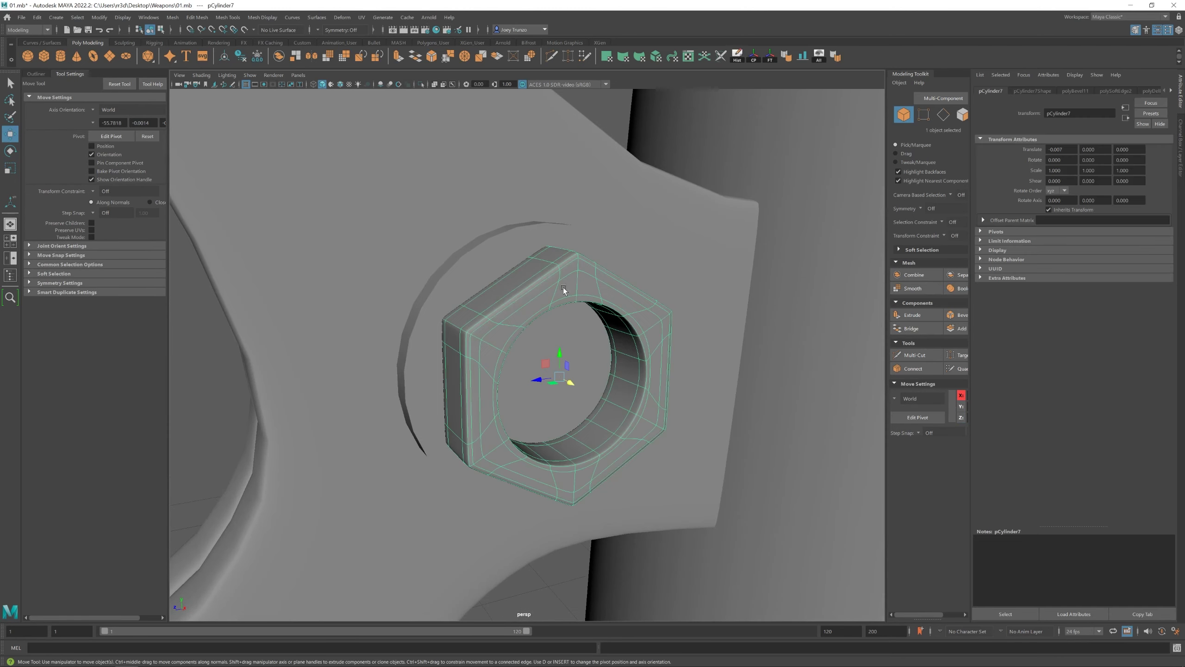
pyautogui.click(420, 85)
pyautogui.click(597, 285)
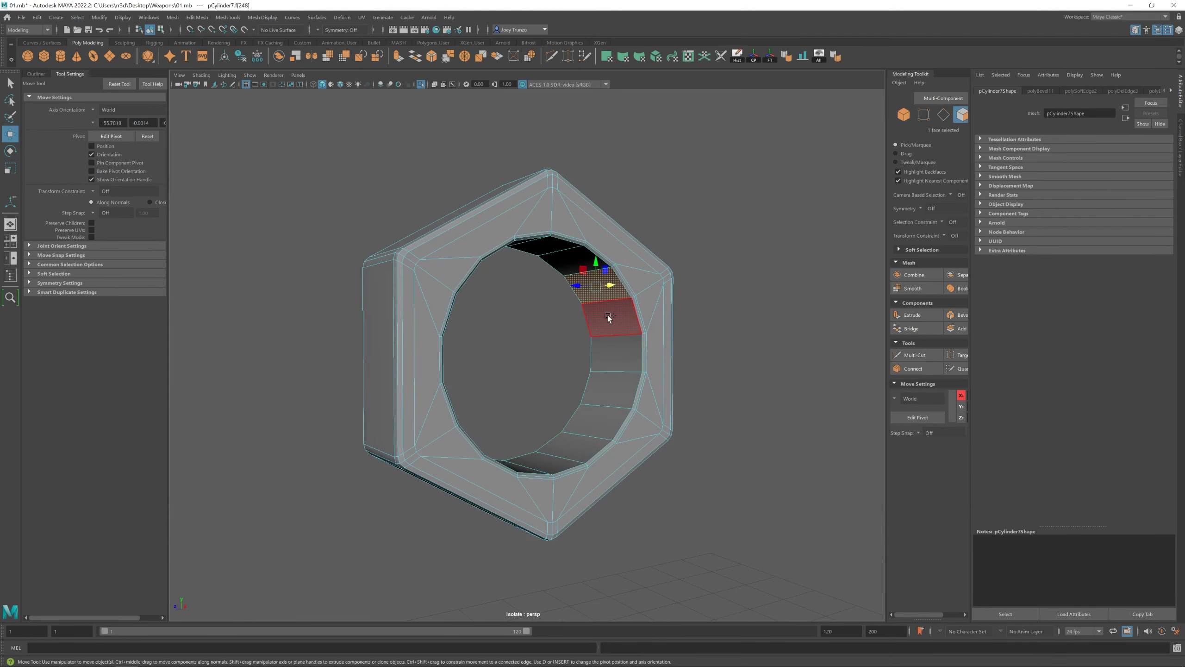
pyautogui.keyDown('shift'); pyautogui.click(625, 282); pyautogui.keyUp('shift')
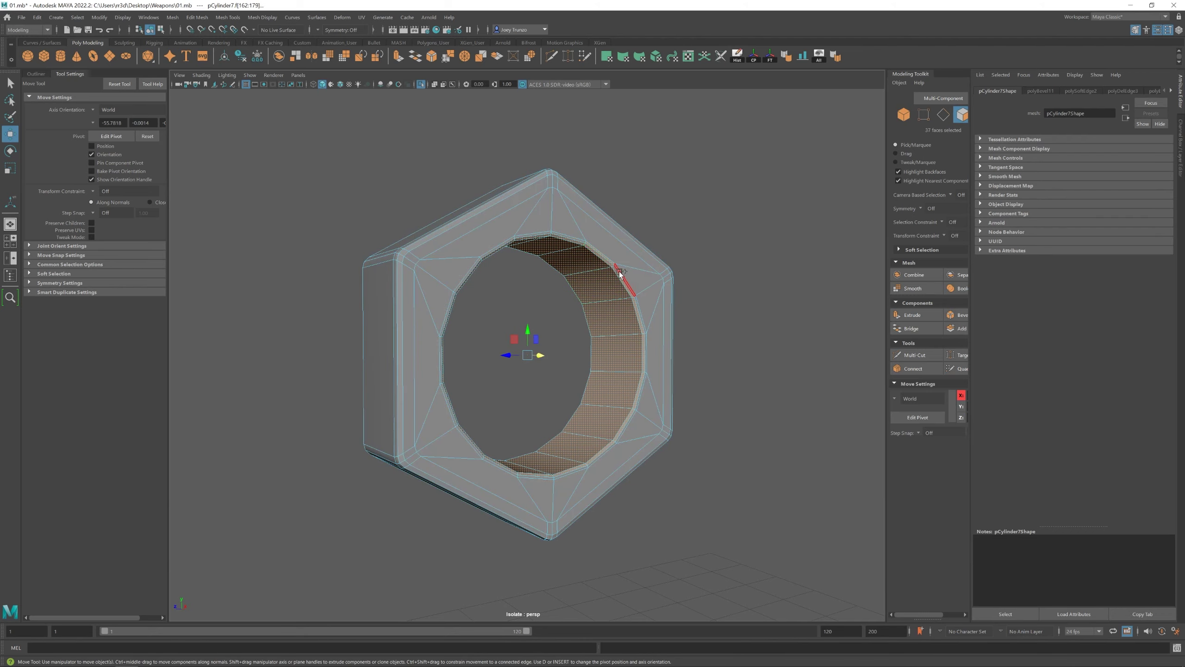
# Narrow the selection to the nut's inner hole faces and try scaling them
pyautogui.keyDown('alt'); pyautogui.moveTo(620, 274); pyautogui.dragTo(467, 267); pyautogui.keyUp('alt')
pyautogui.scroll(3, 386, 214)
pyautogui.keyDown('shift'); pyautogui.click(382, 206); pyautogui.keyUp('shift')
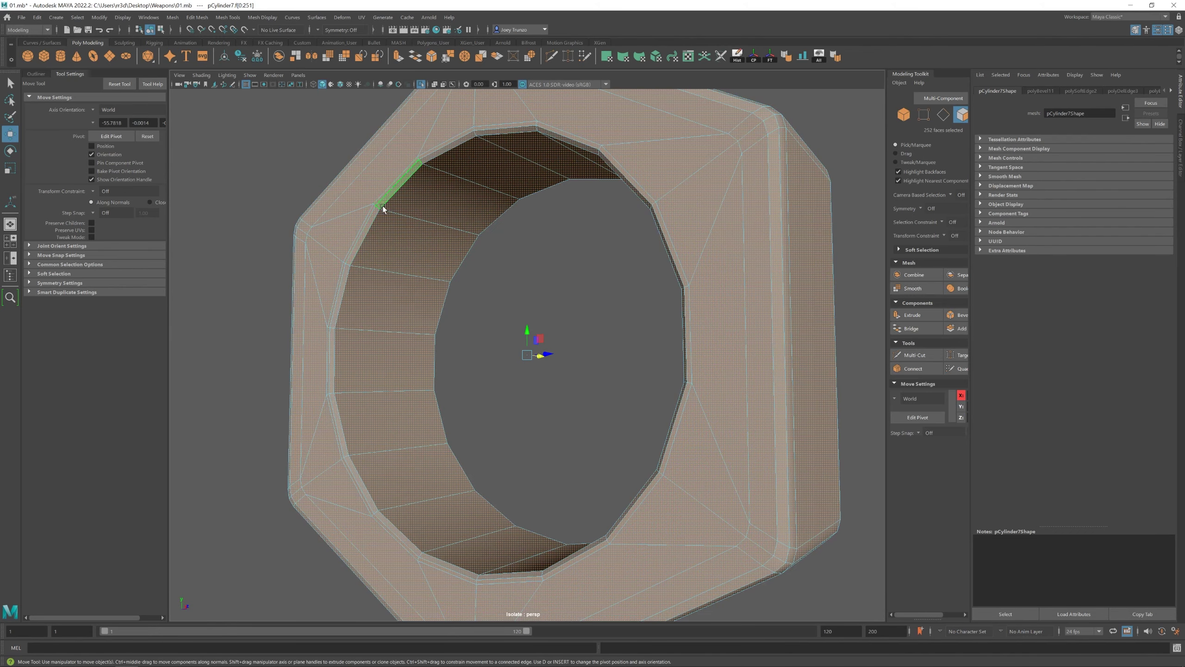
pyautogui.hotkey('ctrl', 'z')
pyautogui.press('r')
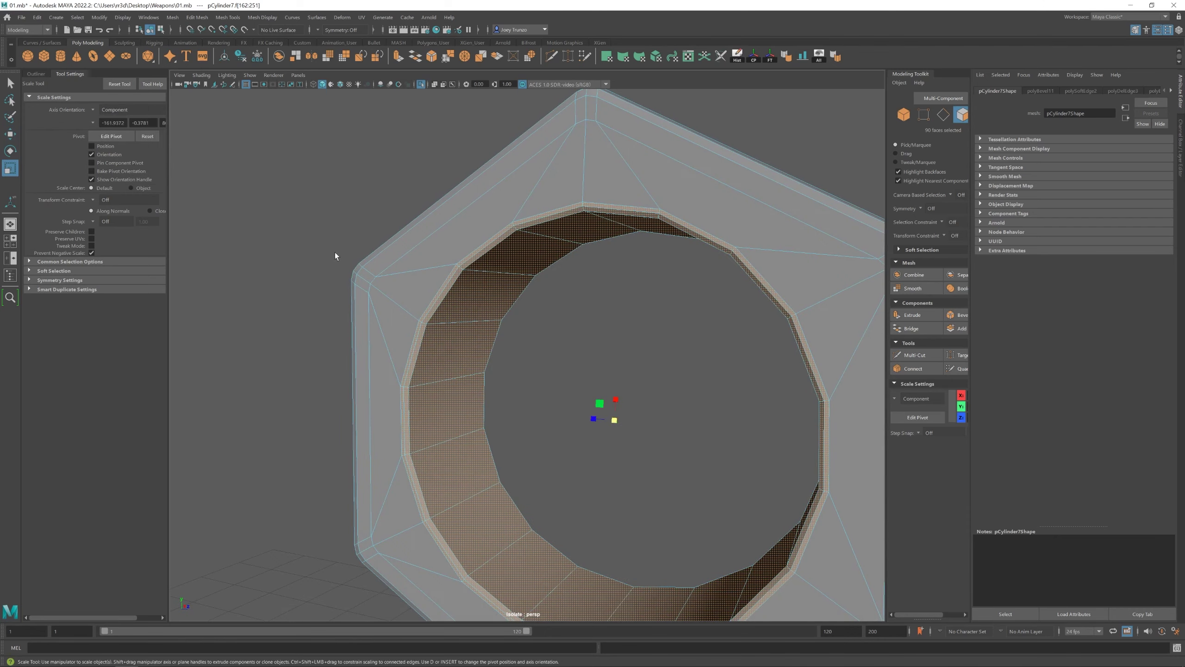
pyautogui.scroll(-6, 484, 365)
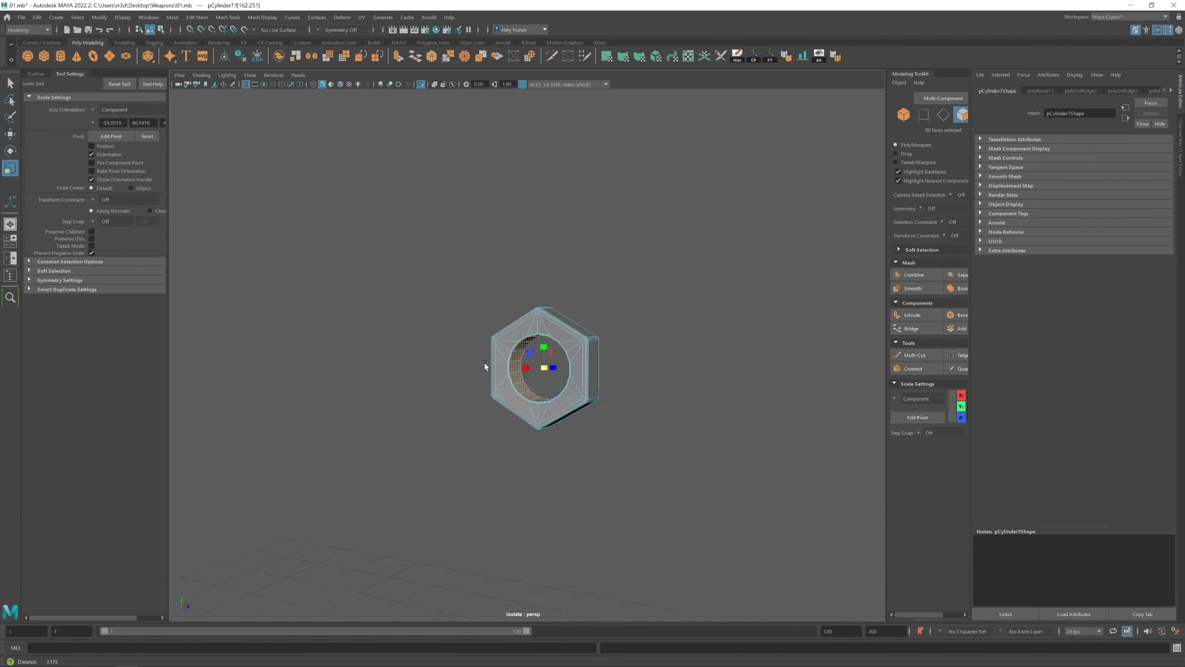
pyautogui.hotkey('ctrl', 'z')
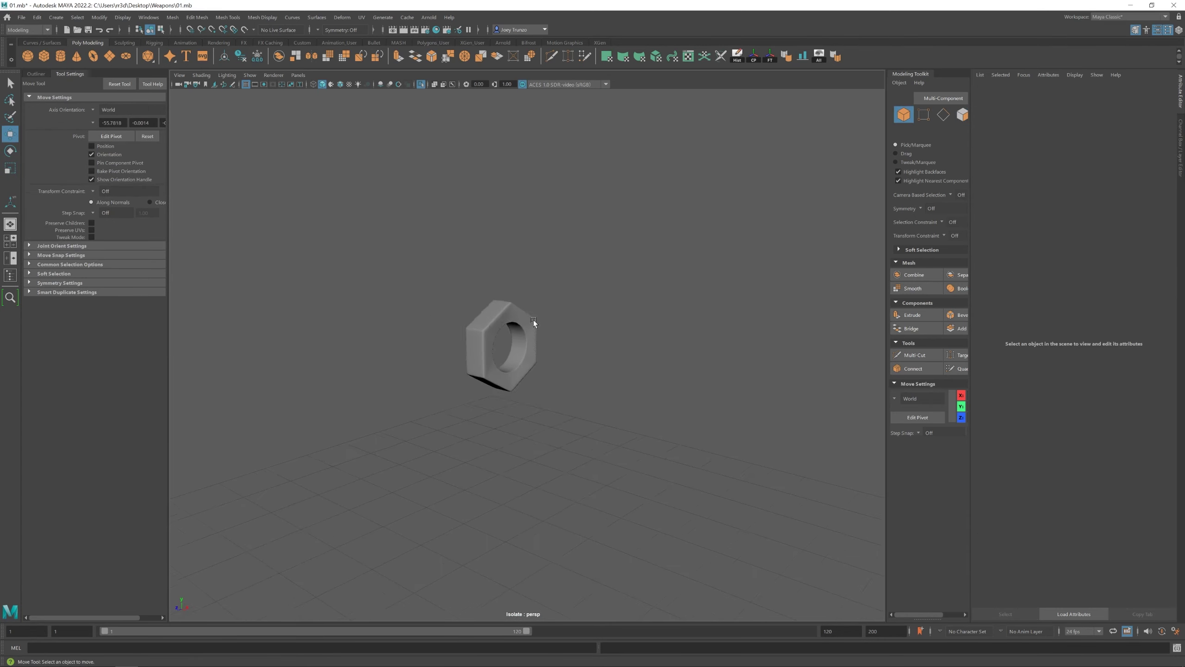
# Scale the inner hole faces in a wireframe top view, then return to perspective
pyautogui.press('space')
pyautogui.press('f')
pyautogui.press('4')
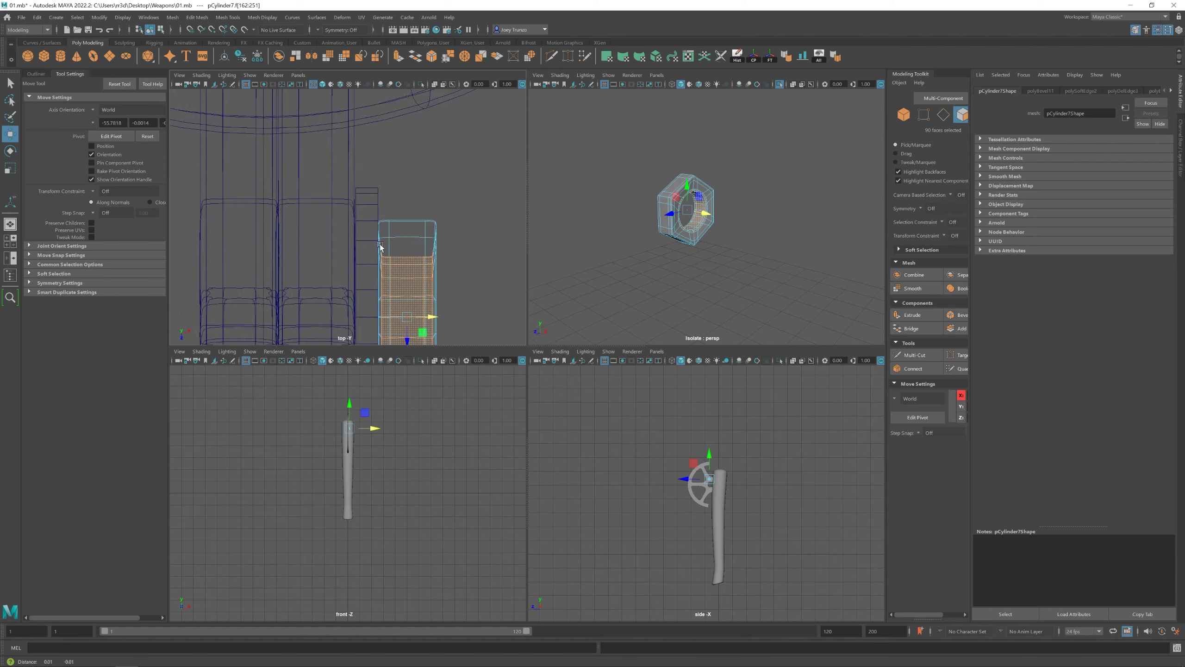
pyautogui.press('r')
pyautogui.press('space')
pyautogui.scroll(3, 505, 352)
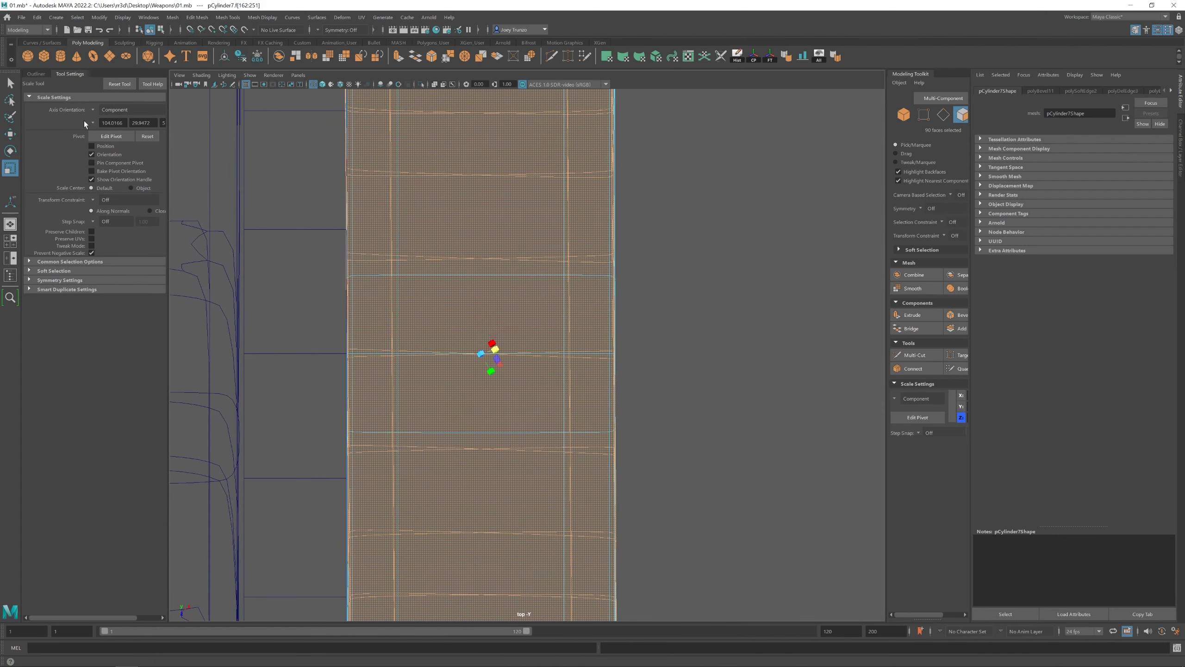
pyautogui.press('w')
pyautogui.press('space')
pyautogui.press('space')
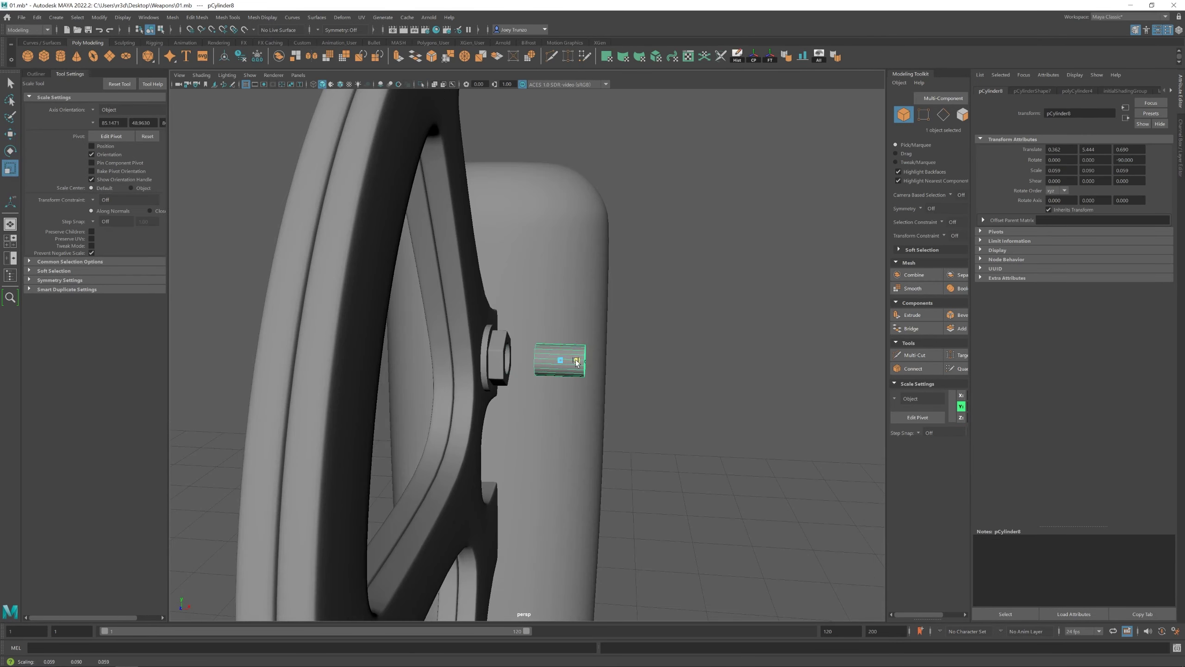
# Insert evenly spaced edge loops along the thin bolt cylinder and select loops along it
pyautogui.click(247, 89)
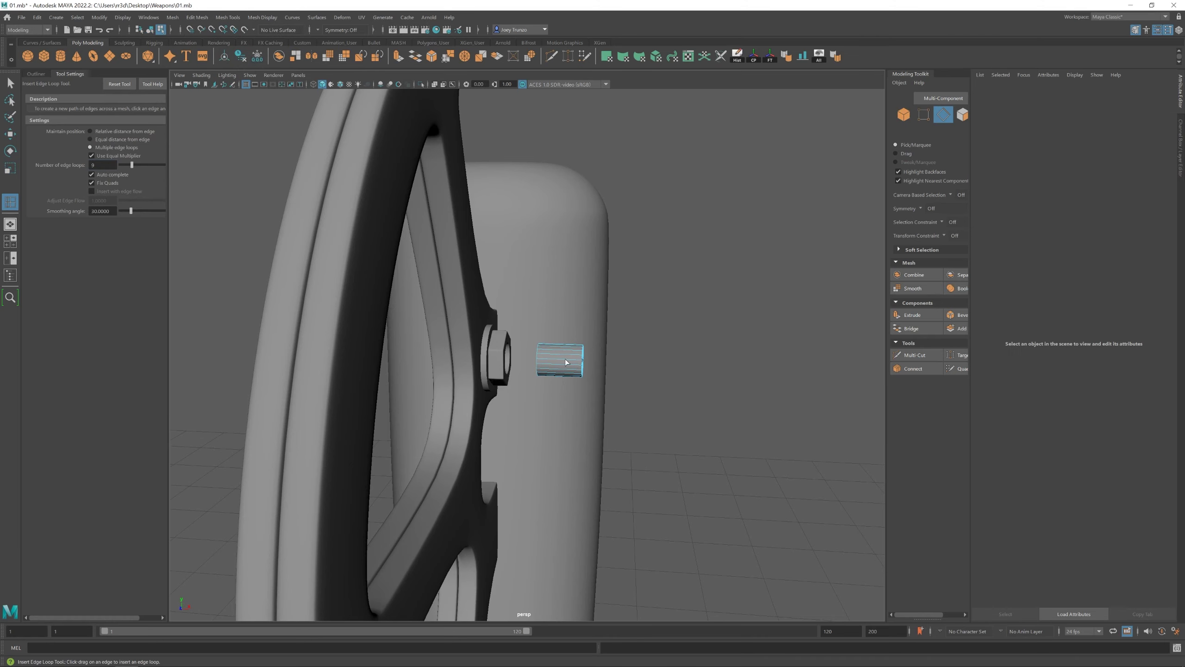
pyautogui.hotkey('ctrl', 'z')
pyautogui.keyDown('alt'); pyautogui.moveTo(566, 362); pyautogui.dragTo(247, 245); pyautogui.keyUp('alt')
pyautogui.click(550, 352)
pyautogui.press('w')
pyautogui.press('f')
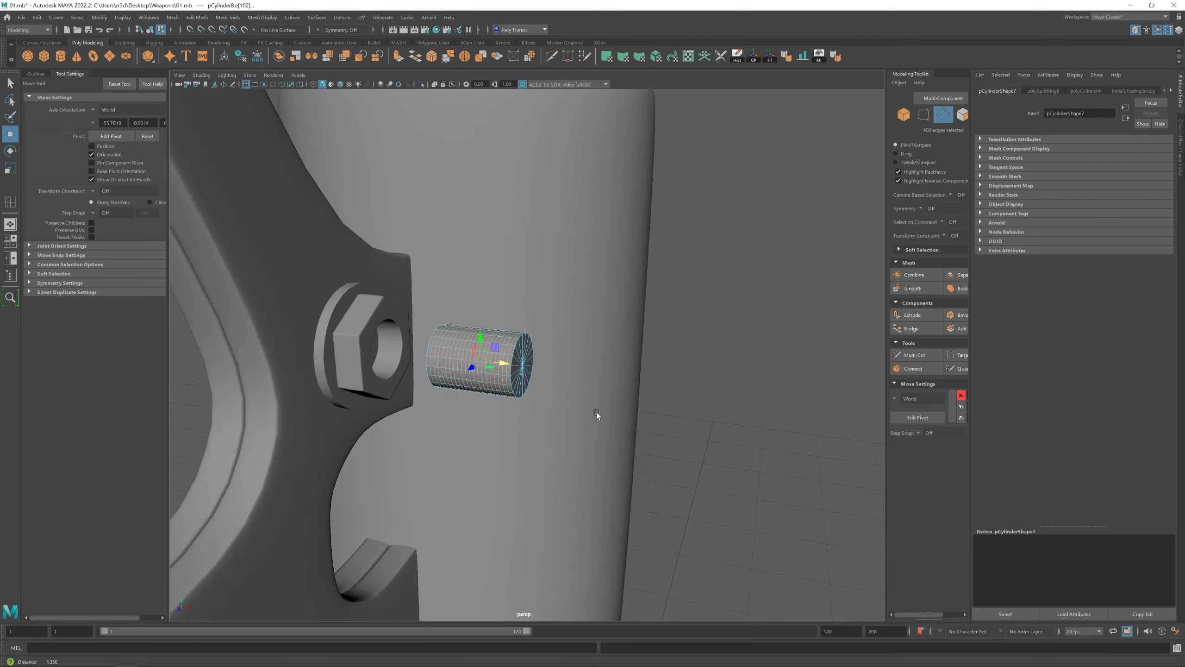
pyautogui.press('q')
pyautogui.doubleClick(491, 333)
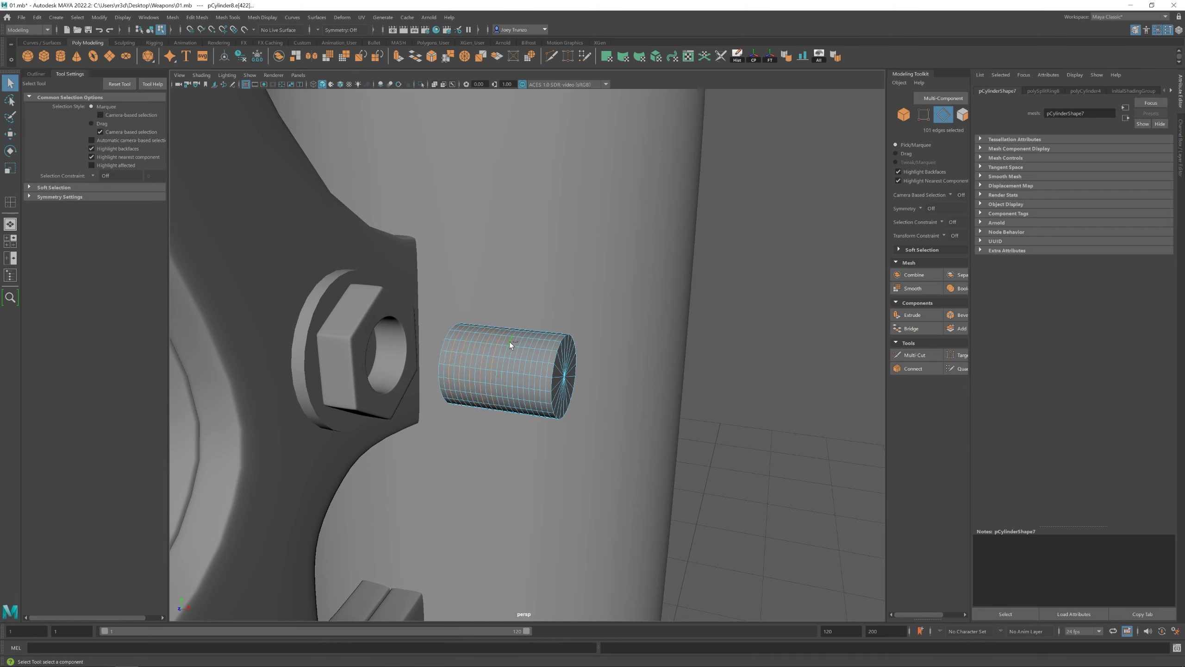
# Bevel the edge loop at the bolt's end and delete the extra edges
pyautogui.doubleClick(555, 335)
pyautogui.keyDown('alt'); pyautogui.moveTo(555, 335); pyautogui.dragTo(456, 273); pyautogui.keyUp('alt')
pyautogui.click(215, 53)
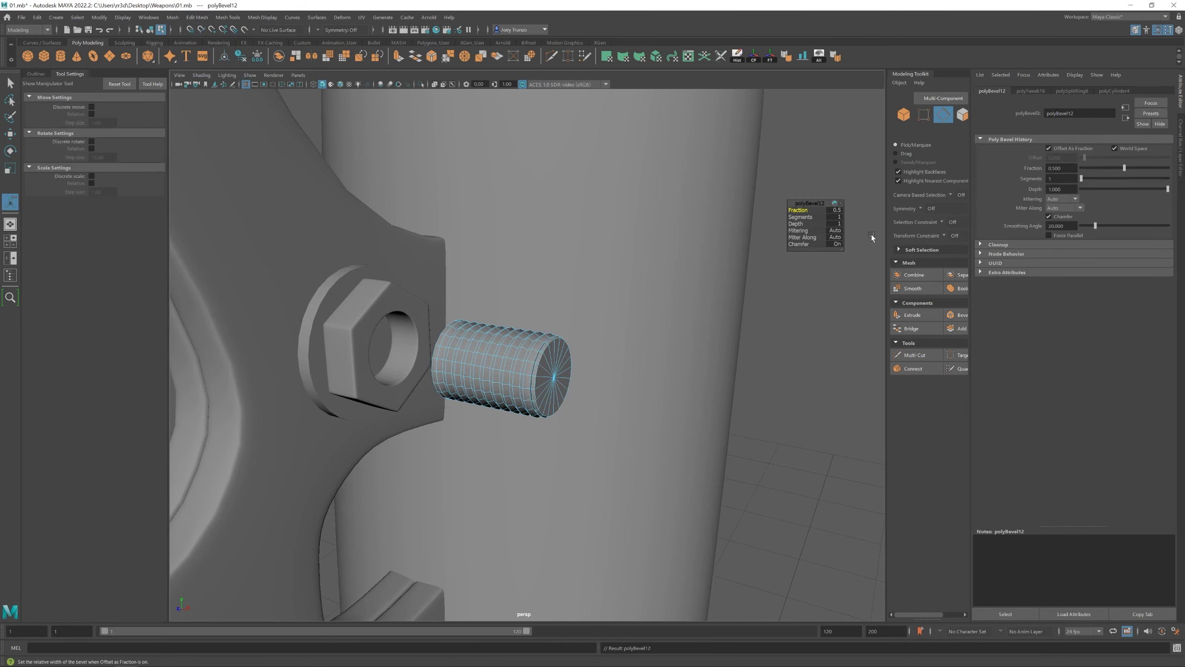
pyautogui.keyDown('alt'); pyautogui.moveTo(742, 387); pyautogui.dragTo(577, 371); pyautogui.keyUp('alt')
pyautogui.press('w')
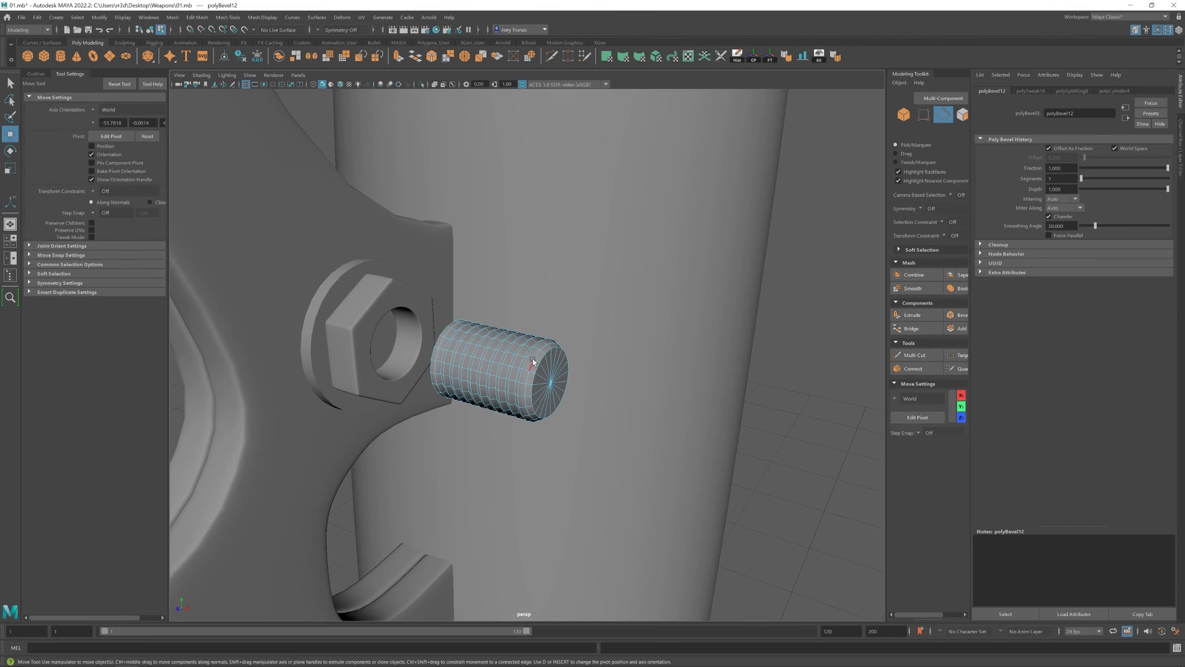
pyautogui.press('Delete')
# Select the edge loop around the bolt's tip and check it from a side view
pyautogui.doubleClick(542, 359)
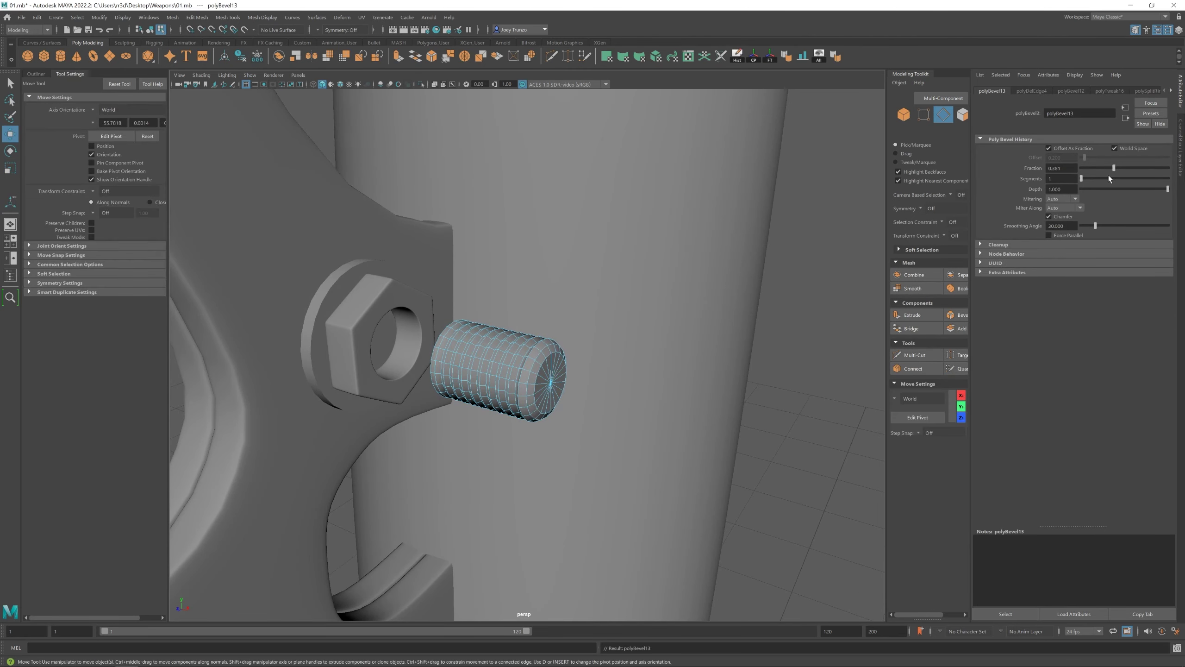
pyautogui.moveTo(543, 364); pyautogui.dragTo(543, 318, button='right')
pyautogui.keyDown('alt'); pyautogui.moveTo(543, 318); pyautogui.dragTo(672, 502); pyautogui.keyUp('alt')
pyautogui.keyDown('alt'); pyautogui.moveTo(672, 503); pyautogui.dragTo(695, 473, button='right'); pyautogui.keyUp('alt')
pyautogui.moveTo(446, 411); pyautogui.dragTo(447, 379, button='right')
pyautogui.press('q')
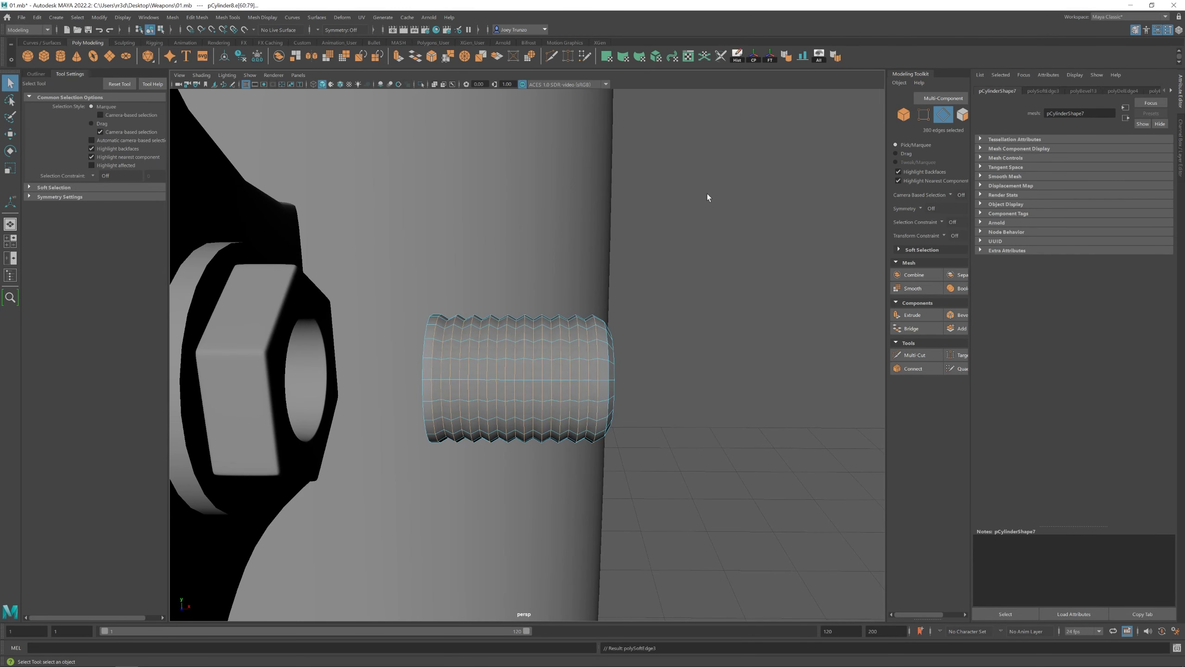
# Return to object mode and select the nut group on the hub in the Outliner
pyautogui.press('F8')
pyautogui.press('w')
pyautogui.keyDown('alt'); pyautogui.moveTo(681, 275); pyautogui.dragTo(467, 364); pyautogui.keyUp('alt')
pyautogui.keyDown('alt'); pyautogui.moveTo(467, 364); pyautogui.dragTo(791, 506, button='right'); pyautogui.keyUp('alt')
pyautogui.click(571, 352)
pyautogui.click(10, 275)
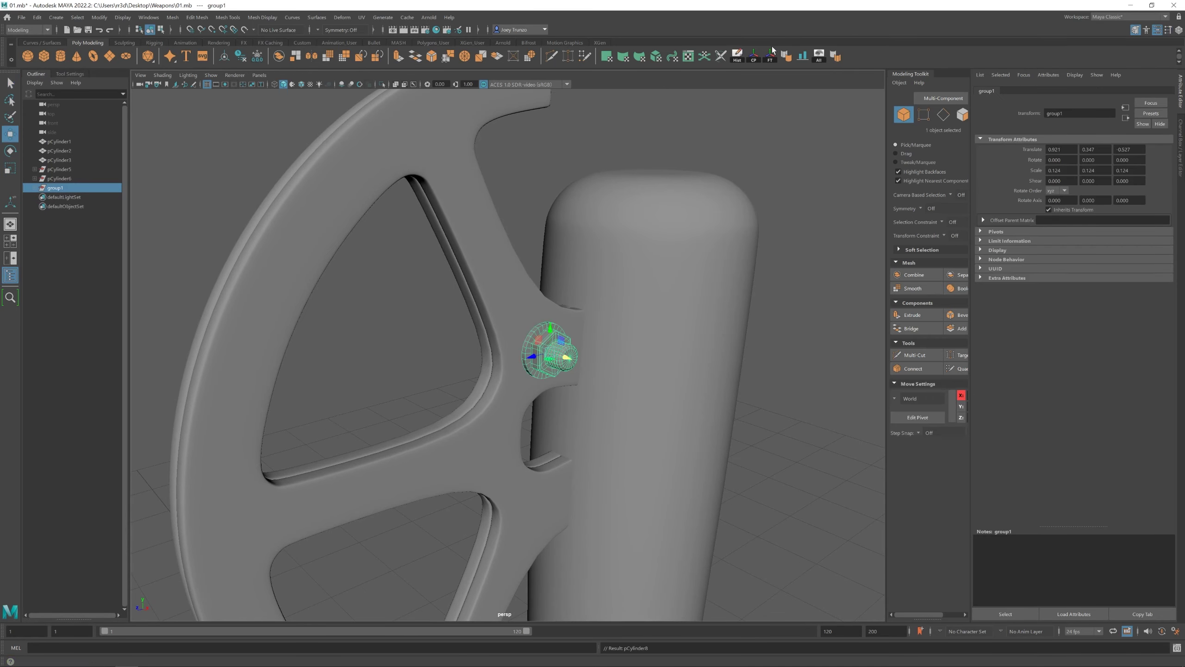
# Move the nut assembly onto the middle bolt hole and duplicate it
pyautogui.keyDown('alt'); pyautogui.moveTo(490, 327); pyautogui.dragTo(400, 367); pyautogui.keyUp('alt')
pyautogui.moveTo(510, 345); pyautogui.dragTo(529, 427)
pyautogui.hotkey('ctrl', 'd')
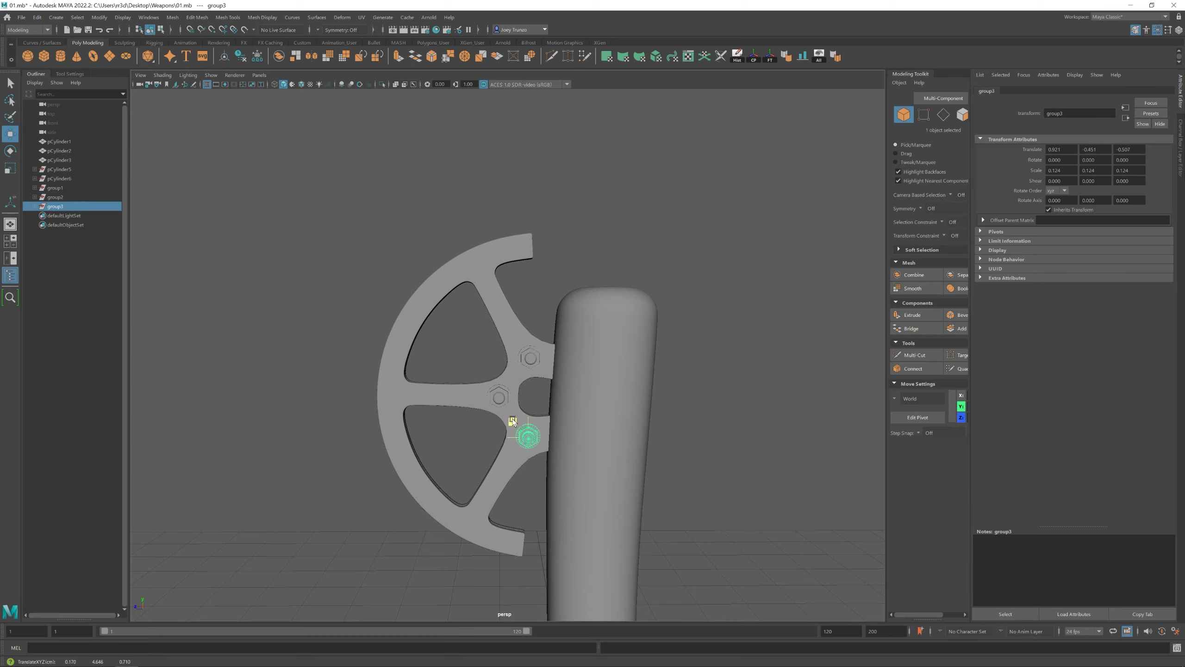
pyautogui.click(441, 413)
pyautogui.scroll(-5, 442, 412)
pyautogui.scroll(5, 615, 461)
pyautogui.scroll(5, 615, 461)
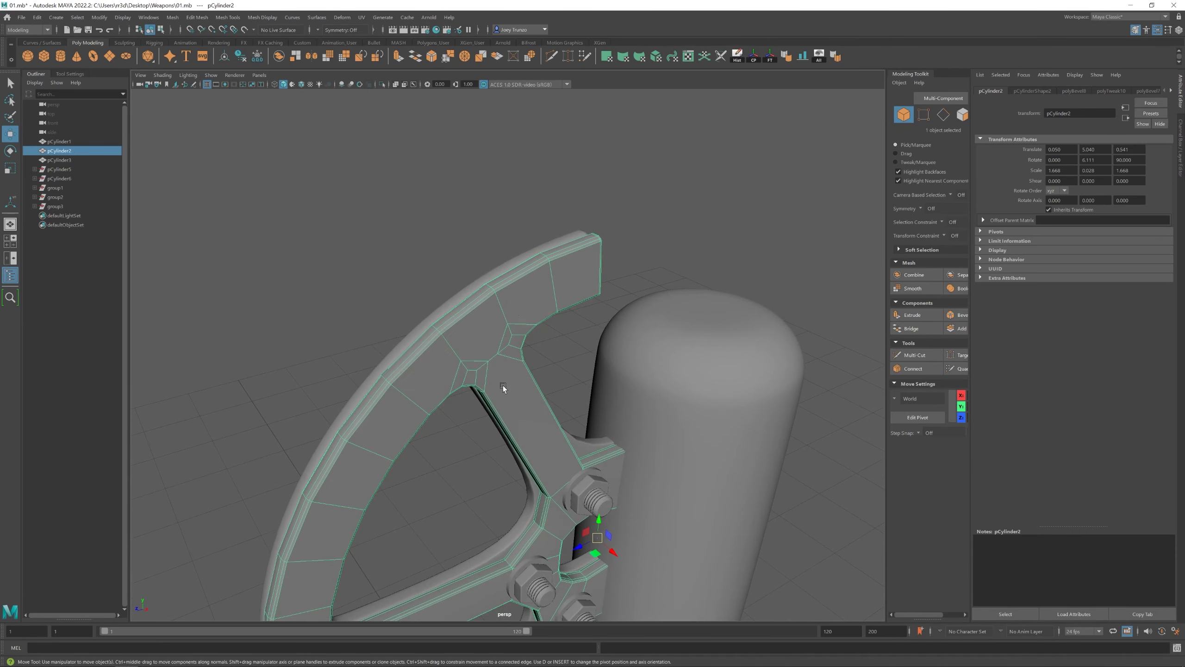
# Bevel three edge loops on the blade's rim with Edit Mesh > Bevel
pyautogui.doubleClick(471, 391)
pyautogui.scroll(3, 471, 392)
pyautogui.keyDown('shift'); pyautogui.doubleClick(350, 370); pyautogui.keyUp('shift')
pyautogui.scroll(-3, 411, 363)
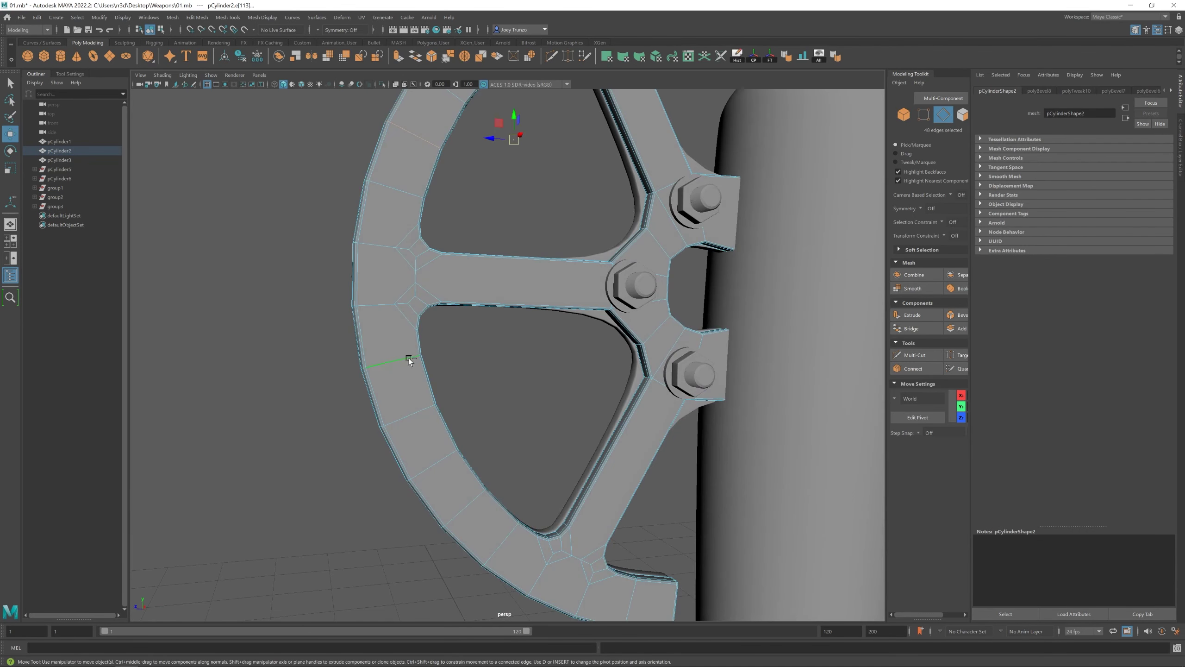
pyautogui.keyDown('shift'); pyautogui.doubleClick(529, 493); pyautogui.keyUp('shift')
pyautogui.scroll(4, 529, 492)
pyautogui.click(262, 17)
pyautogui.click(444, 299)
pyautogui.hotkey('ctrl', 'b')
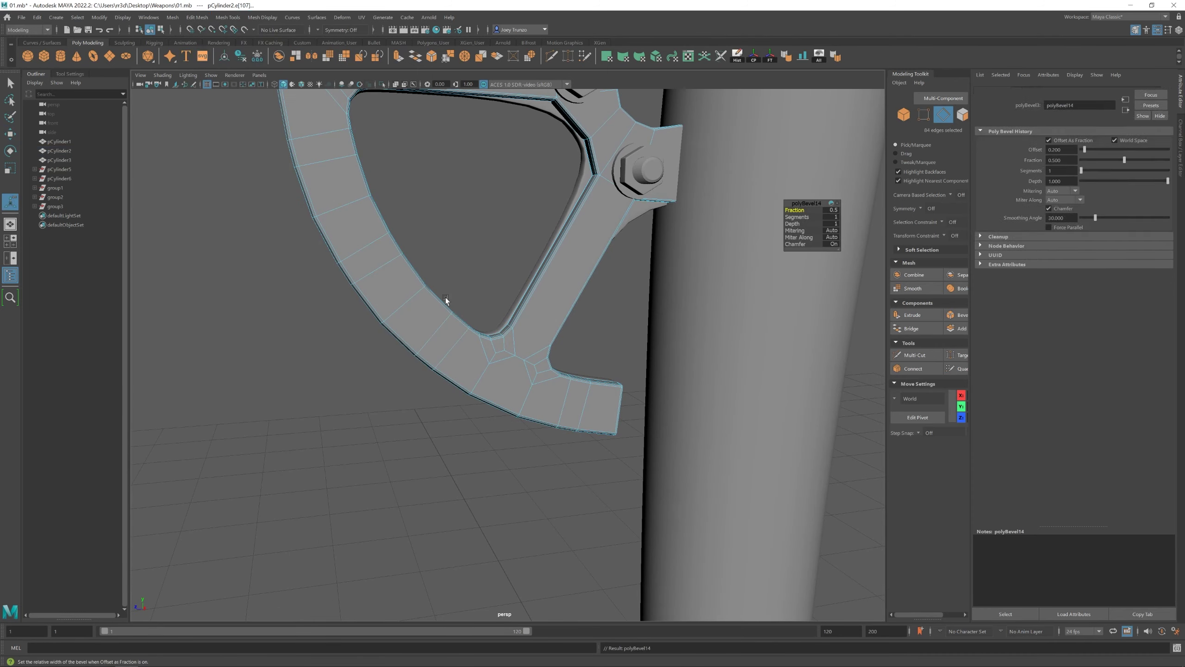
pyautogui.scroll(-4, 444, 298)
# Select faces at the wheel's spoke joints and convert them to edges
pyautogui.keyDown('alt'); pyautogui.moveTo(339, 404); pyautogui.dragTo(455, 357); pyautogui.keyUp('alt')
pyautogui.scroll(5, 569, 358)
pyautogui.scroll(-4, 569, 358)
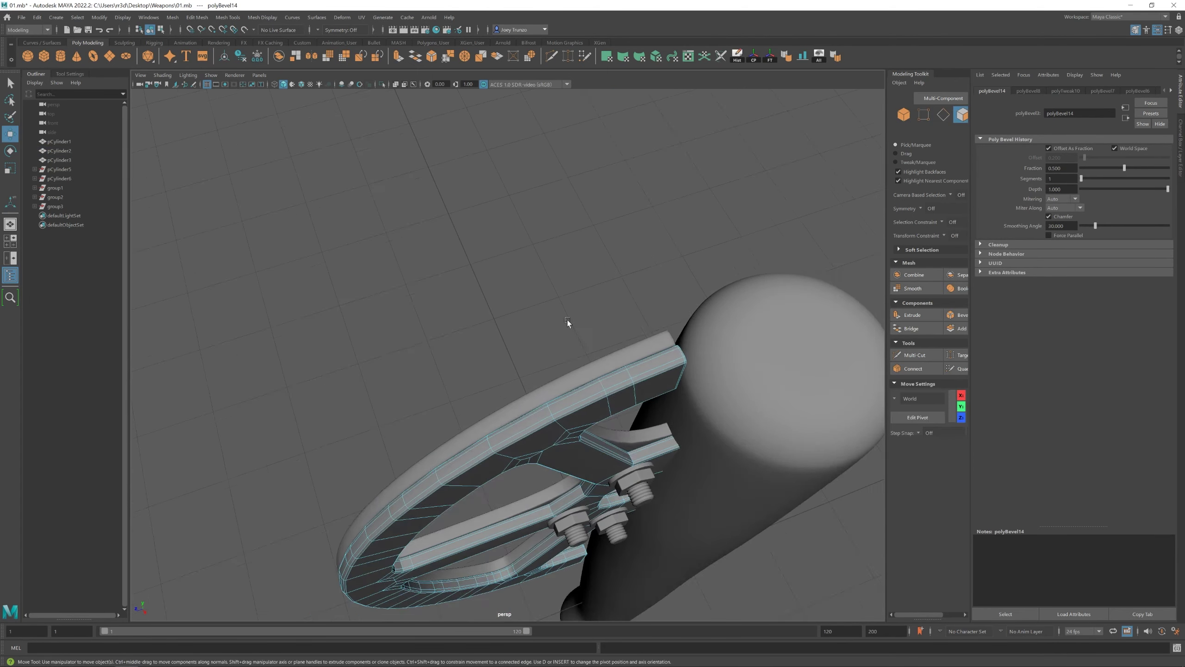
pyautogui.keyDown('alt'); pyautogui.moveTo(566, 323); pyautogui.dragTo(669, 424); pyautogui.keyUp('alt')
pyautogui.press('F11')
pyautogui.click(683, 257)
pyautogui.scroll(5, 584, 353)
pyautogui.scroll(-3, 584, 353)
pyautogui.keyDown('shift'); pyautogui.click(495, 424); pyautogui.keyUp('shift')
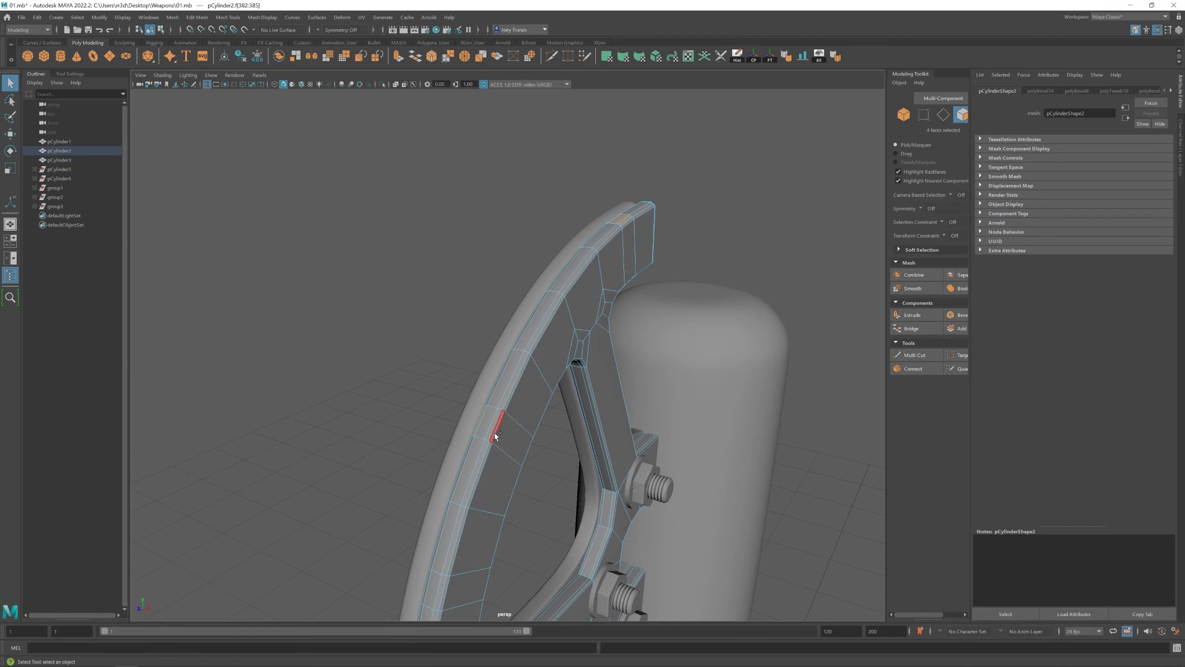
pyautogui.moveTo(495, 424)
pyautogui.keyDown('alt'); pyautogui.mouseDown()
pyautogui.moveTo(577, 397)
pyautogui.moveTo(489, 429)
pyautogui.mouseUp(); pyautogui.keyUp('alt')
pyautogui.scroll(3, 489, 429)
pyautogui.scroll(-3, 490, 429)
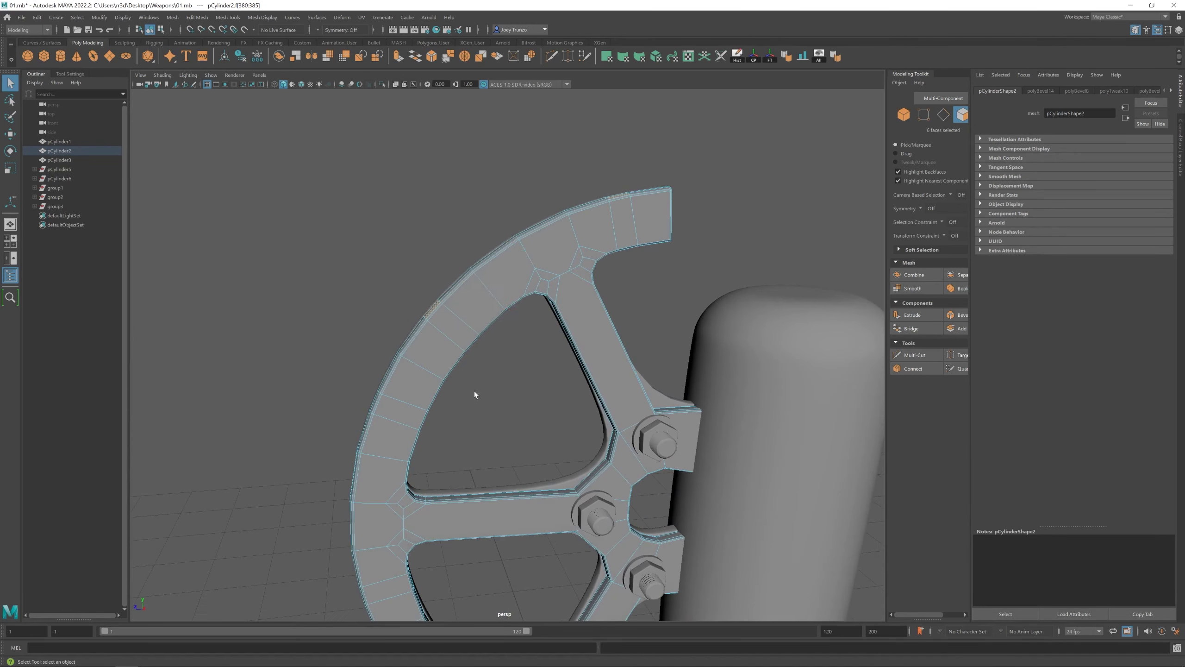
pyautogui.hotkey('ctrl', 'F10')
# Bevel the spoke-joint edges and return to object mode
pyautogui.press('w')
pyautogui.keyDown('alt'); pyautogui.moveTo(431, 392); pyautogui.dragTo(484, 255); pyautogui.keyUp('alt')
pyautogui.scroll(3, 484, 254)
pyautogui.click(197, 17)
pyautogui.click(205, 53)
pyautogui.keyDown('alt'); pyautogui.moveTo(431, 446); pyautogui.dragTo(431, 257, button='middle'); pyautogui.keyUp('alt')
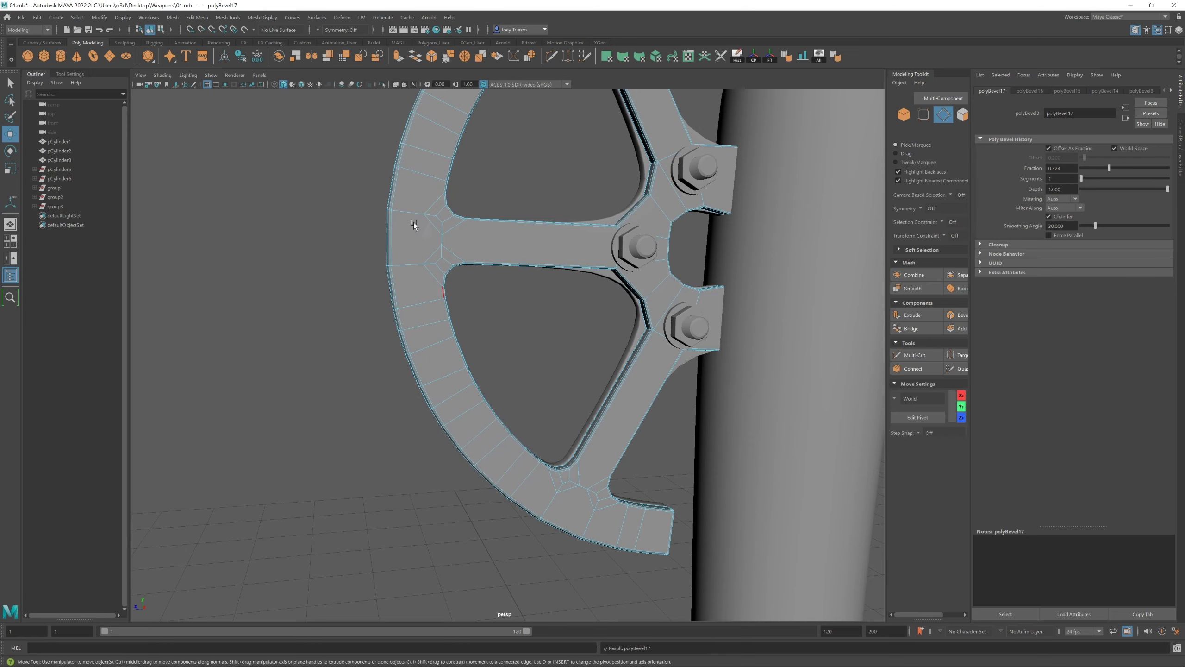
pyautogui.scroll(-3, 414, 225)
pyautogui.moveTo(608, 322); pyautogui.dragTo(609, 276, button='right')
pyautogui.keyDown('alt'); pyautogui.moveTo(608, 275); pyautogui.dragTo(555, 313); pyautogui.keyUp('alt')
# Isolate the wheel and select the faces around its outer rim
pyautogui.click(381, 84)
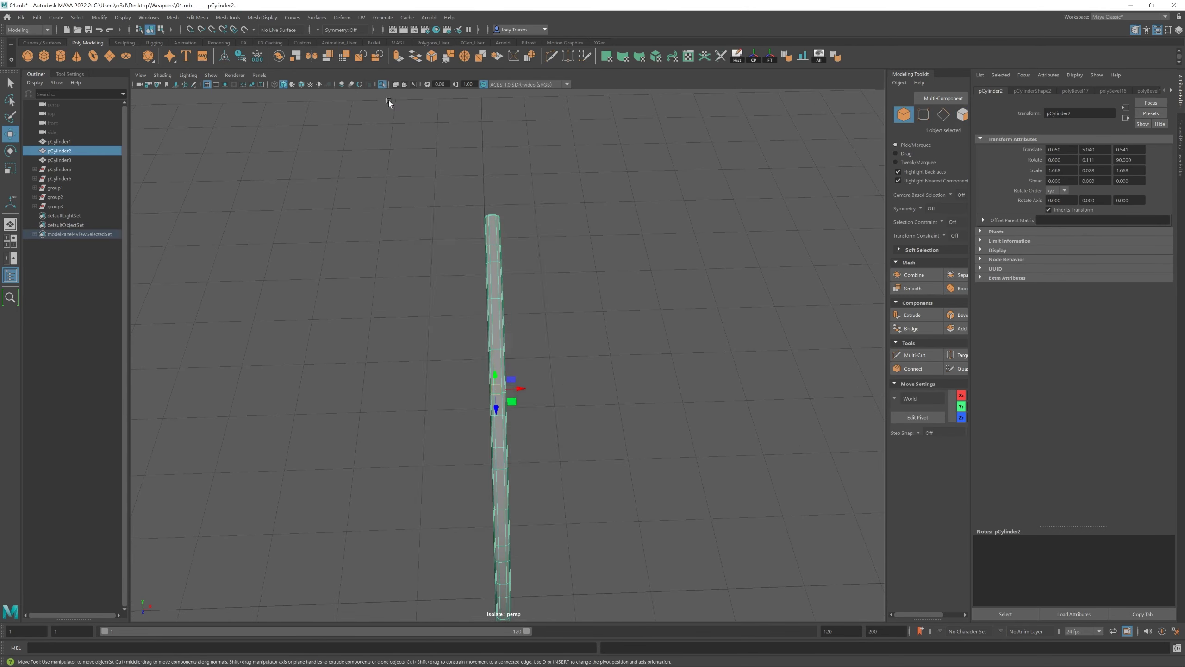
pyautogui.scroll(5, 491, 266)
pyautogui.keyDown('alt'); pyautogui.moveTo(491, 267); pyautogui.dragTo(497, 291); pyautogui.keyUp('alt')
pyautogui.press('F11')
pyautogui.click(459, 326)
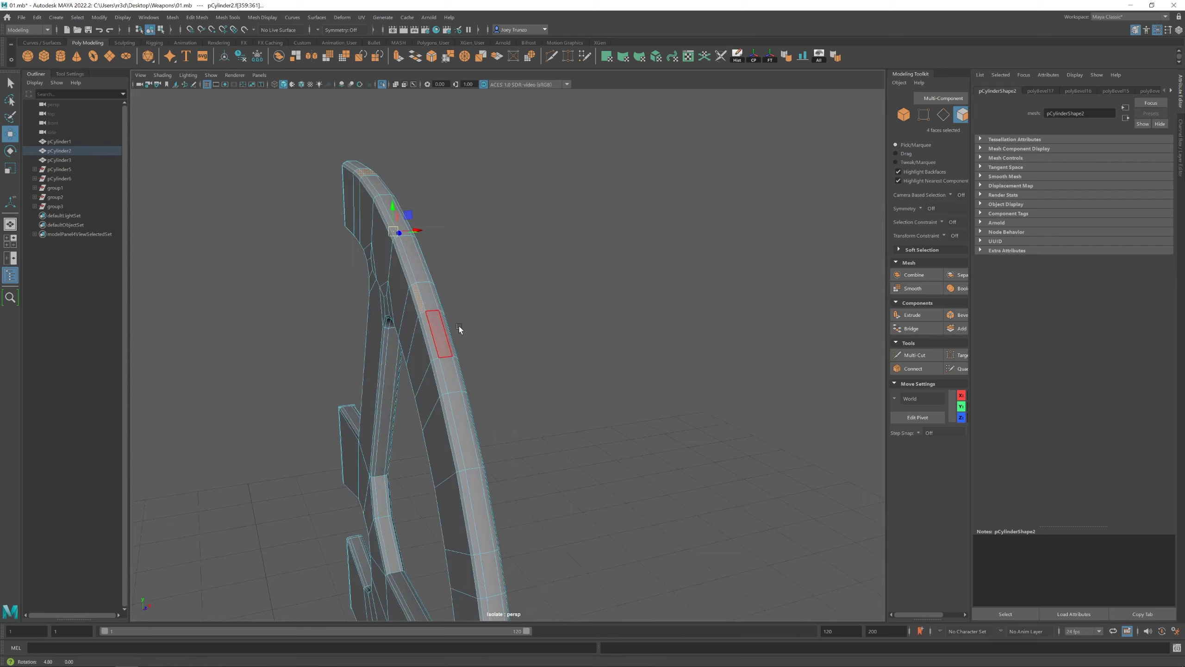
pyautogui.scroll(3, 395, 310)
pyautogui.keyDown('alt'); pyautogui.moveTo(396, 310); pyautogui.dragTo(460, 325); pyautogui.keyUp('alt')
pyautogui.keyDown('shift'); pyautogui.click(471, 233); pyautogui.keyUp('shift')
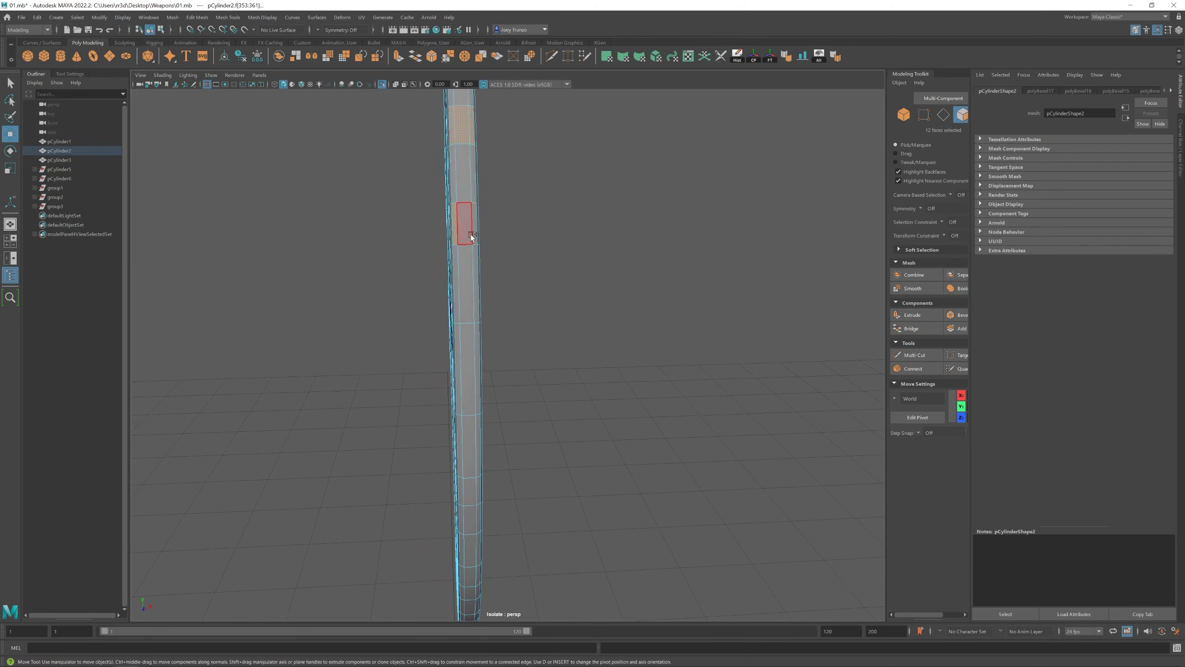
pyautogui.keyDown('alt'); pyautogui.moveTo(471, 234); pyautogui.dragTo(491, 363); pyautogui.keyUp('alt')
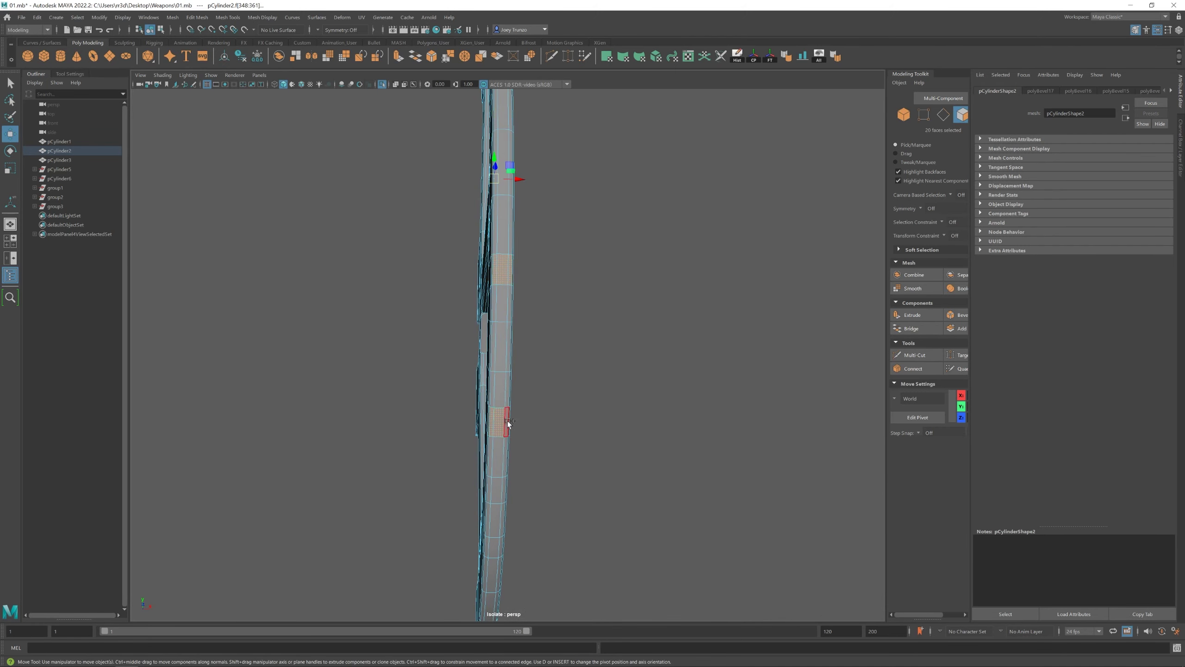
pyautogui.keyDown('shift'); pyautogui.click(508, 423); pyautogui.keyUp('shift')
pyautogui.keyDown('alt'); pyautogui.moveTo(508, 423); pyautogui.dragTo(509, 410); pyautogui.keyUp('alt')
pyautogui.keyDown('shift'); pyautogui.click(498, 483); pyautogui.keyUp('shift')
pyautogui.keyDown('alt'); pyautogui.moveTo(498, 483); pyautogui.dragTo(543, 348); pyautogui.keyUp('alt')
# Extrude the rim faces and scale them to points using Component axis orientation
pyautogui.hotkey('ctrl', 'e')
pyautogui.press('r')
pyautogui.scroll(-2, 587, 369)
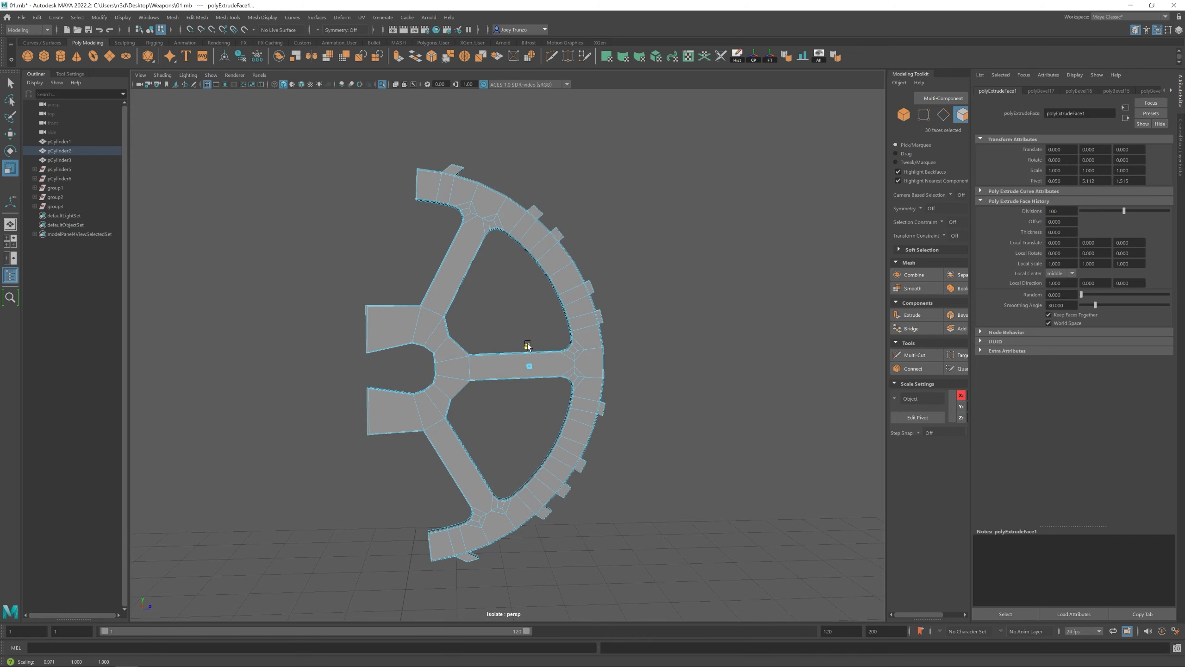
pyautogui.moveTo(527, 345)
pyautogui.keyDown('alt'); pyautogui.mouseDown()
pyautogui.moveTo(434, 336)
pyautogui.moveTo(485, 371)
pyautogui.moveTo(542, 363)
pyautogui.mouseUp(); pyautogui.keyUp('alt')
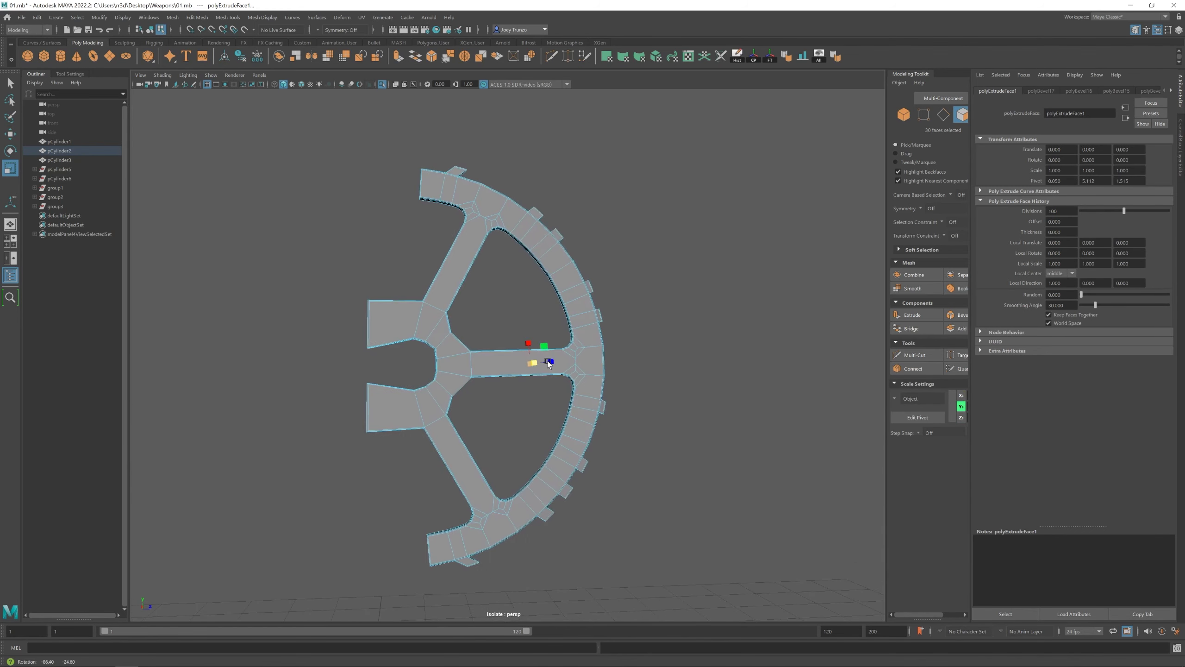
pyautogui.doubleClick(10, 168)
pyautogui.click(93, 109)
pyautogui.click(115, 135)
pyautogui.scroll(3, 538, 292)
pyautogui.keyDown('alt'); pyautogui.moveTo(538, 292); pyautogui.dragTo(544, 254, button='middle'); pyautogui.keyUp('alt')
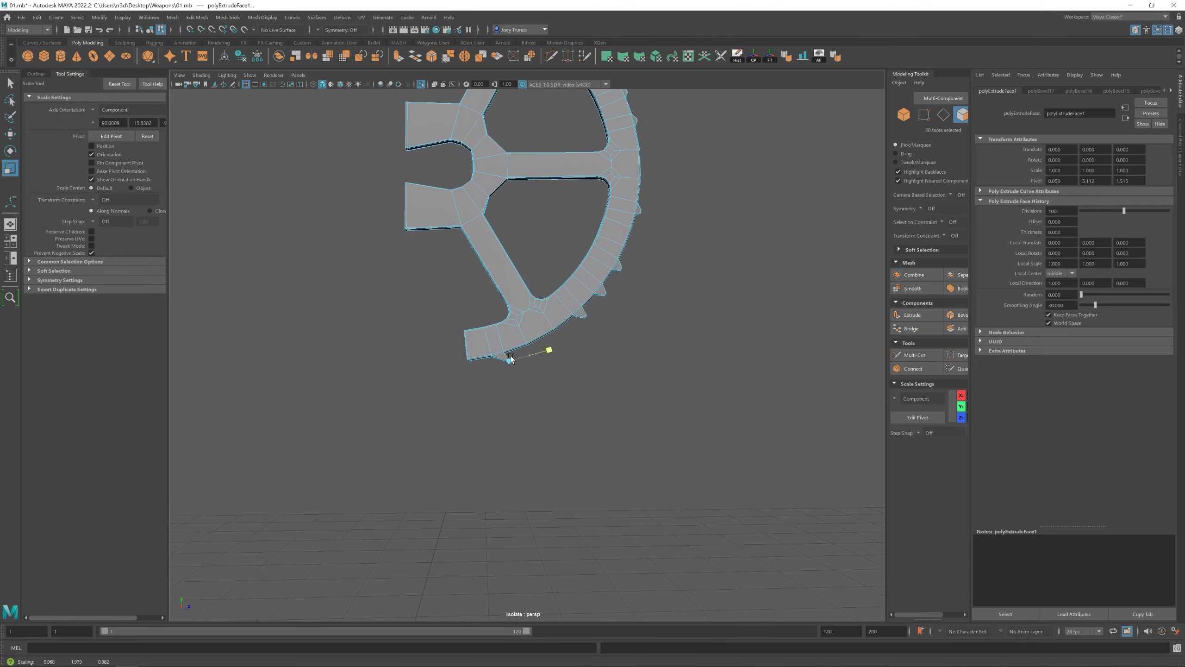
pyautogui.press('f')
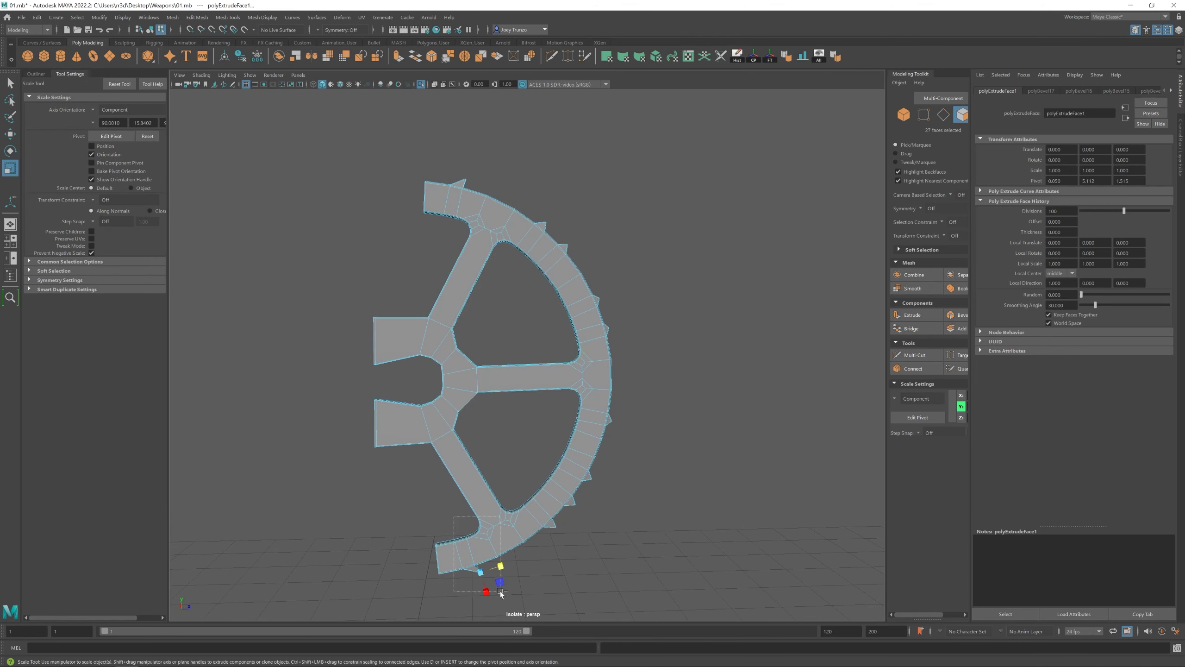
# Set the move axis to Component and select vertices along the wheel's rim
pyautogui.press('w')
pyautogui.keyDown('alt'); pyautogui.moveTo(500, 593); pyautogui.dragTo(466, 583, button='middle'); pyautogui.keyUp('alt')
pyautogui.click(564, 364)
pyautogui.click(115, 110)
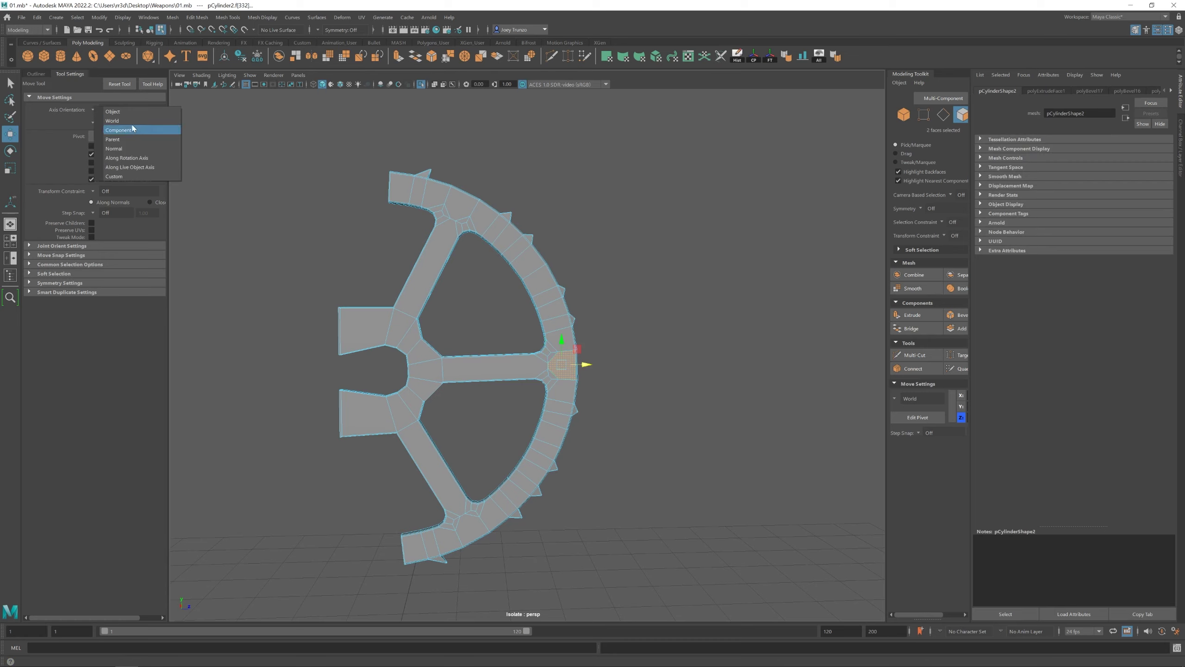
pyautogui.click(132, 129)
pyautogui.hotkey('ctrl', 'z')
pyautogui.keyDown('alt'); pyautogui.moveTo(543, 541); pyautogui.dragTo(502, 450); pyautogui.keyUp('alt')
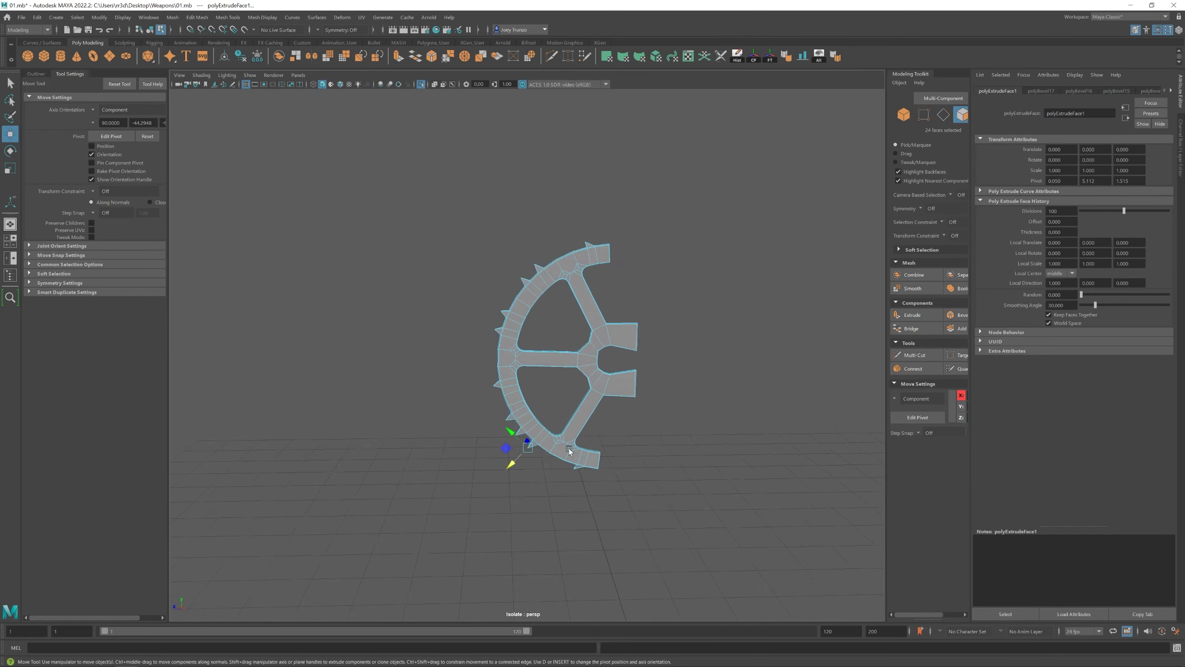
pyautogui.press('F9')
pyautogui.moveTo(590, 241); pyautogui.dragTo(513, 253)
pyautogui.keyDown('alt'); pyautogui.moveTo(518, 491); pyautogui.dragTo(518, 356, button='middle'); pyautogui.keyUp('alt')
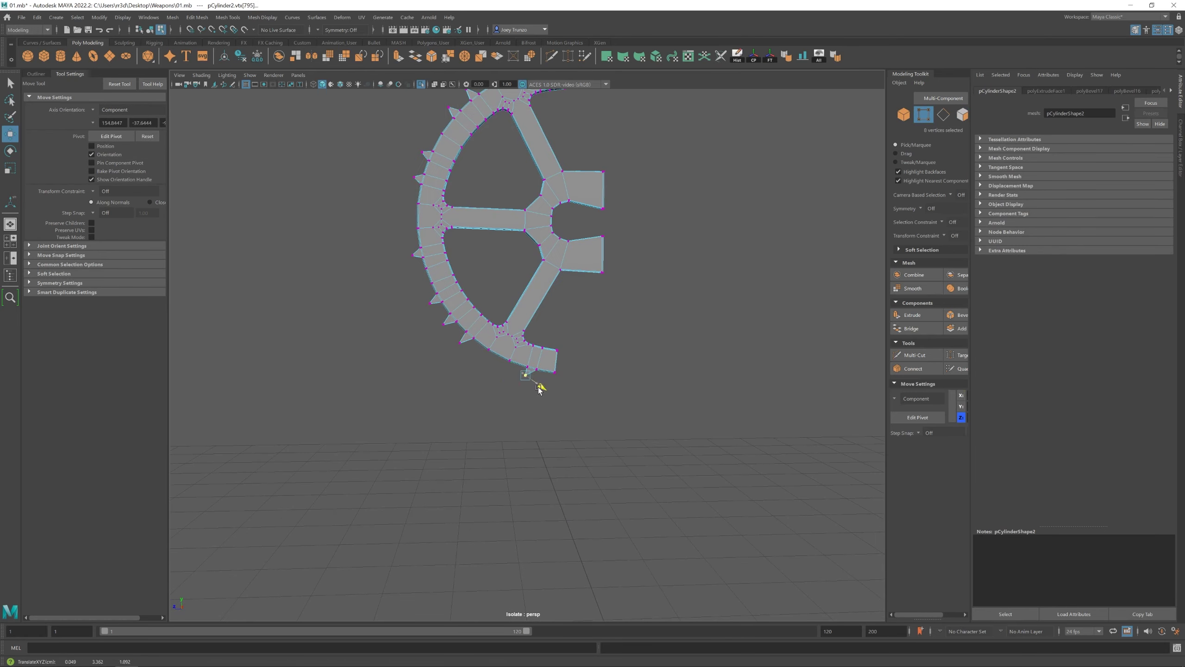
pyautogui.press('F8')
# Show the handle alongside the wheel and inspect the toothed wheel
pyautogui.scroll(-5, 510, 346)
pyautogui.hotkey('ctrl', '1')
pyautogui.keyDown('alt'); pyautogui.moveTo(459, 417); pyautogui.dragTo(489, 386); pyautogui.keyUp('alt')
pyautogui.scroll(5, 489, 386)
pyautogui.click(451, 427)
pyautogui.keyDown('alt'); pyautogui.moveTo(451, 427); pyautogui.dragTo(548, 252); pyautogui.keyUp('alt')
pyautogui.click(548, 252)
pyautogui.scroll(-5, 467, 353)
pyautogui.scroll(6, 536, 276)
# Merge the toothed wheel's vertices with Merge to Center at 0.01 and isolate it
pyautogui.click(536, 276)
pyautogui.click(196, 17)
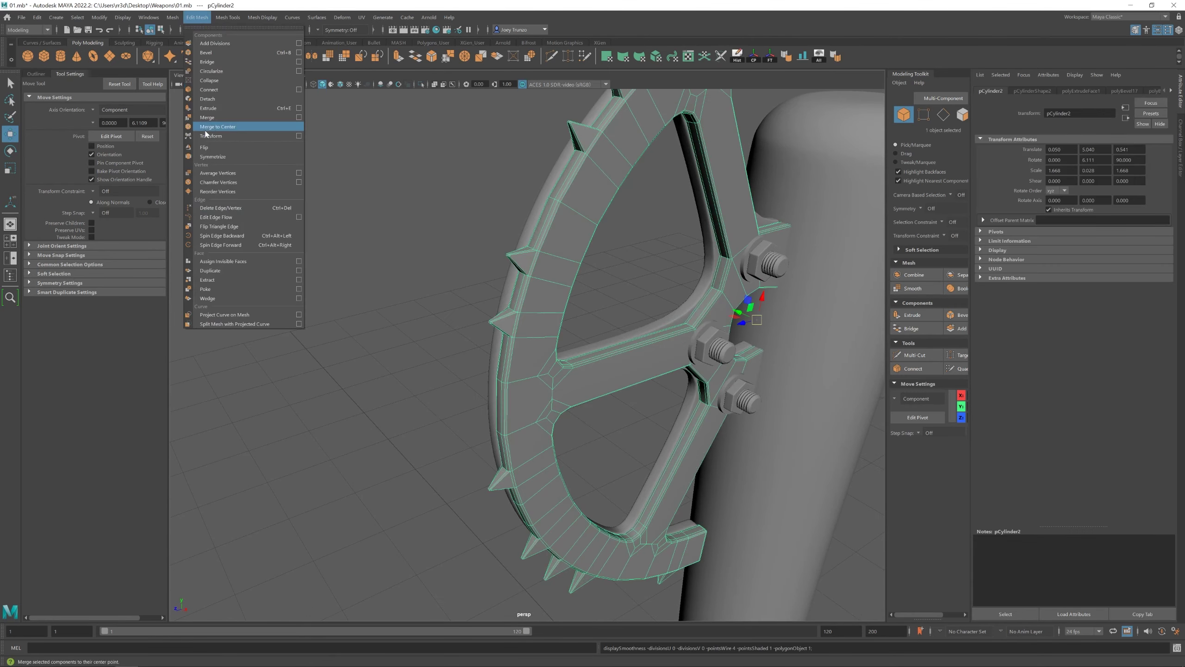
pyautogui.click(205, 129)
pyautogui.keyDown('alt'); pyautogui.moveTo(520, 369); pyautogui.dragTo(402, 330); pyautogui.keyUp('alt')
pyautogui.hotkey('ctrl', '1')
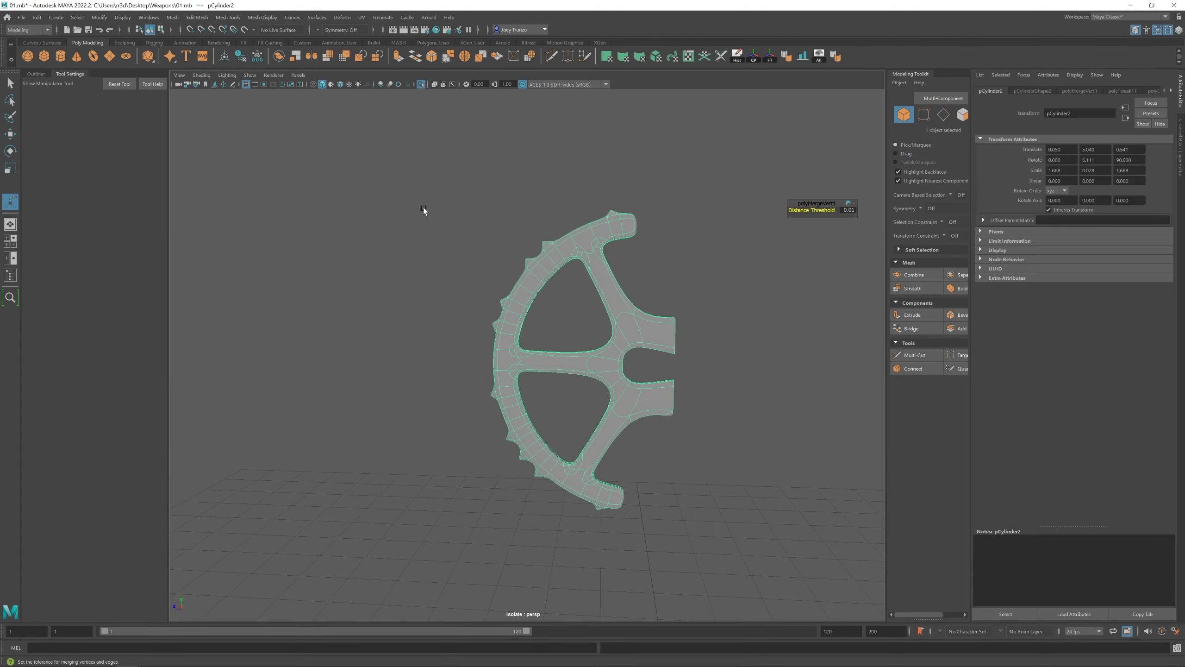
pyautogui.keyDown('alt'); pyautogui.moveTo(423, 208); pyautogui.dragTo(625, 431); pyautogui.keyUp('alt')
# Select three edge loops around the wheel's spikes and give them a 0.5-fraction bevel
pyautogui.scroll(5, 696, 265)
pyautogui.press('w')
pyautogui.doubleClick(674, 316)
pyautogui.scroll(2, 706, 250)
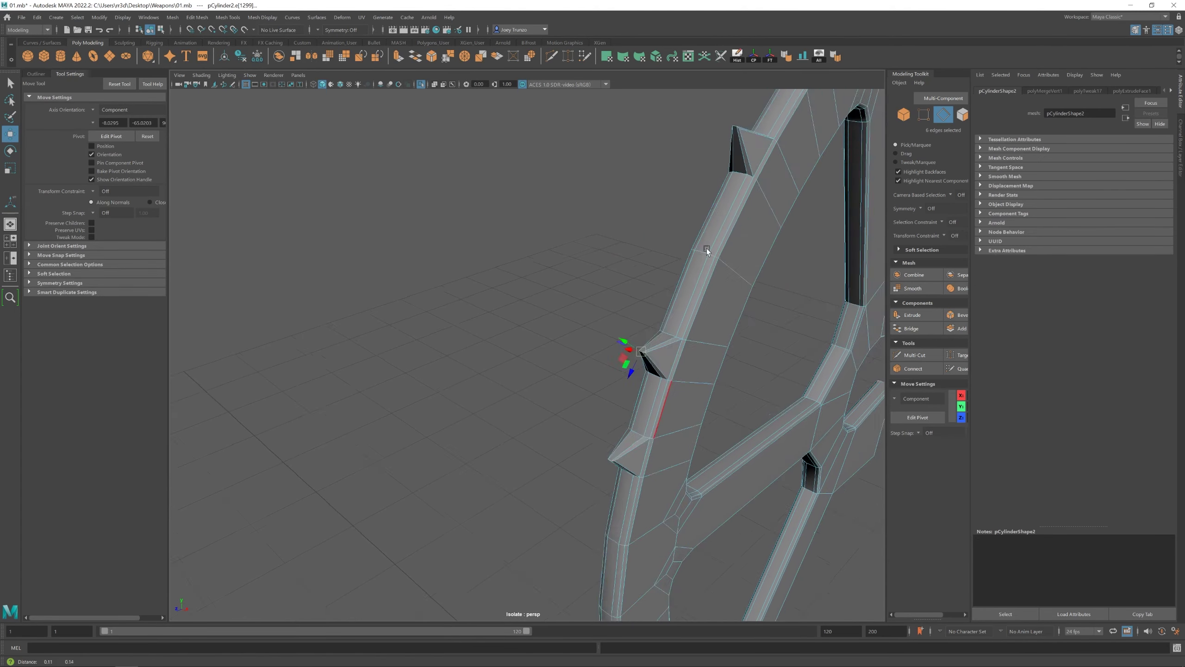
pyautogui.keyDown('shift'); pyautogui.doubleClick(707, 248); pyautogui.keyUp('shift')
pyautogui.scroll(-4, 707, 249)
pyautogui.keyDown('alt'); pyautogui.moveTo(706, 248); pyautogui.dragTo(509, 303); pyautogui.keyUp('alt')
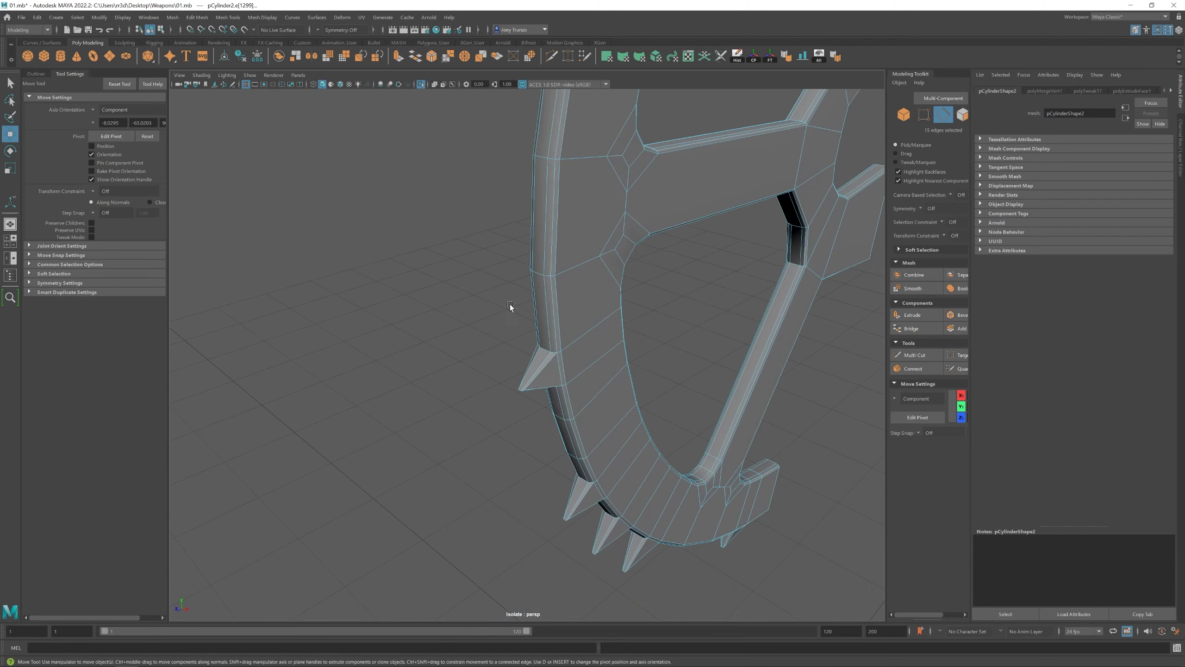
pyautogui.scroll(4, 509, 303)
pyautogui.keyDown('shift'); pyautogui.doubleClick(532, 265); pyautogui.keyUp('shift')
pyautogui.keyDown('alt'); pyautogui.moveTo(532, 265); pyautogui.dragTo(536, 232); pyautogui.keyUp('alt')
pyautogui.scroll(-3, 615, 481)
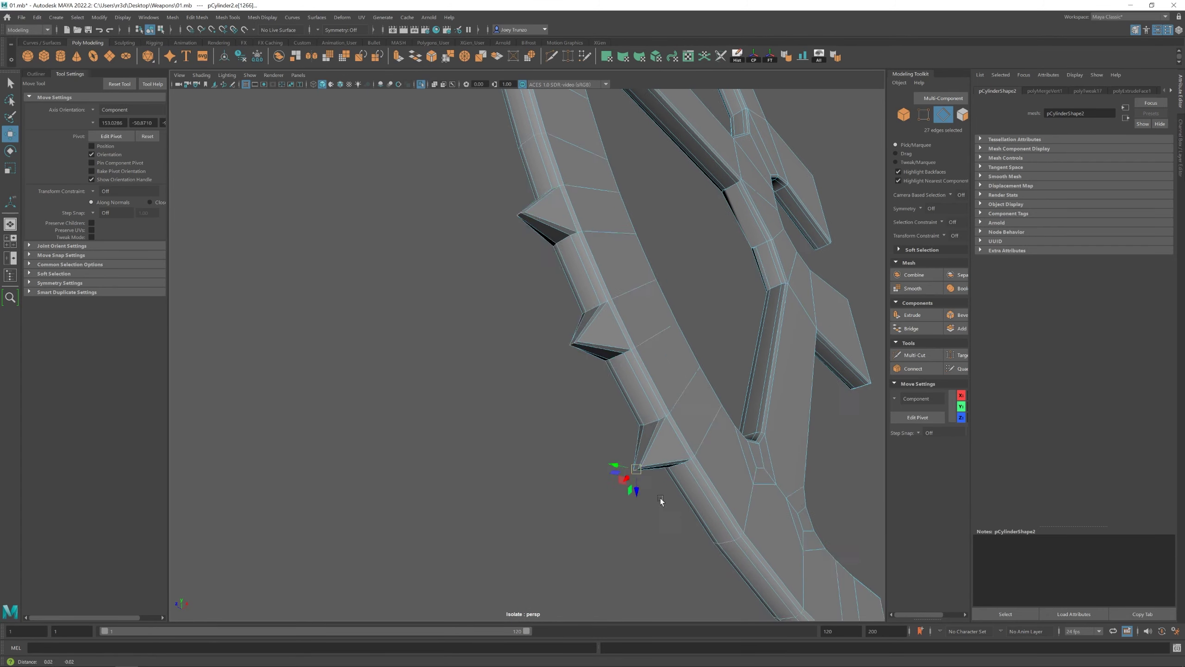
pyautogui.scroll(5, 336, 158)
pyautogui.hotkey('ctrl', 'b')
pyautogui.scroll(-3, 436, 370)
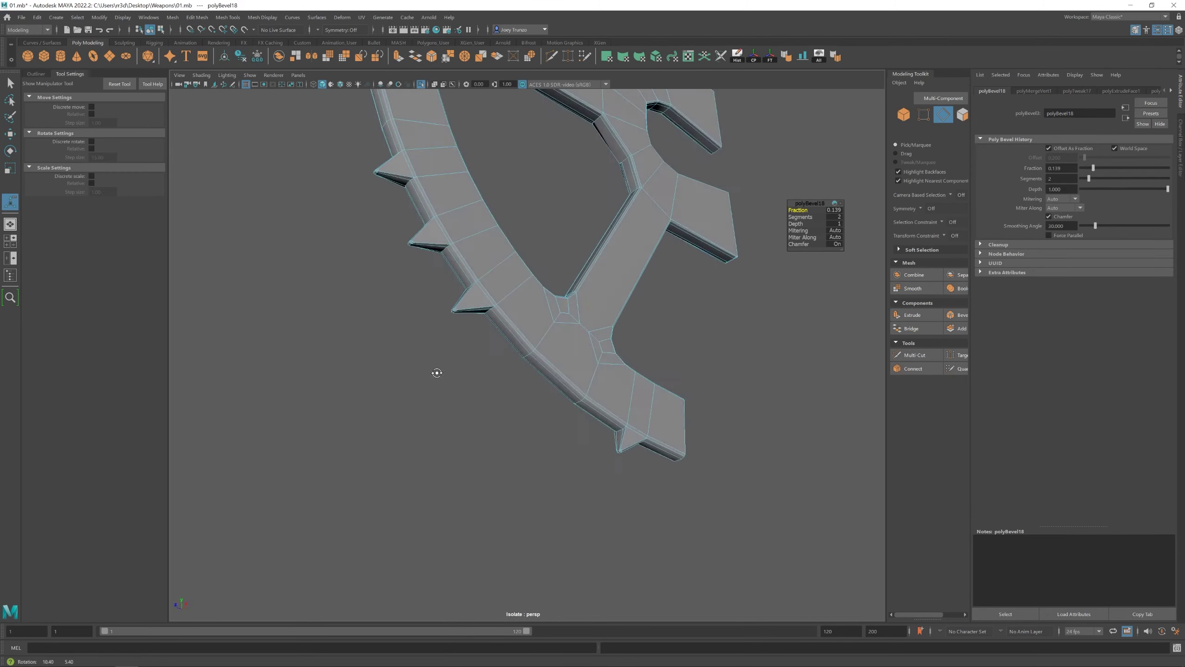
pyautogui.scroll(3, 491, 288)
# Clear the selection and pick several edge loops around the wheel's rim
pyautogui.press('q')
pyautogui.click(504, 375)
pyautogui.scroll(-4, 504, 375)
pyautogui.scroll(5, 715, 423)
pyautogui.scroll(-3, 716, 423)
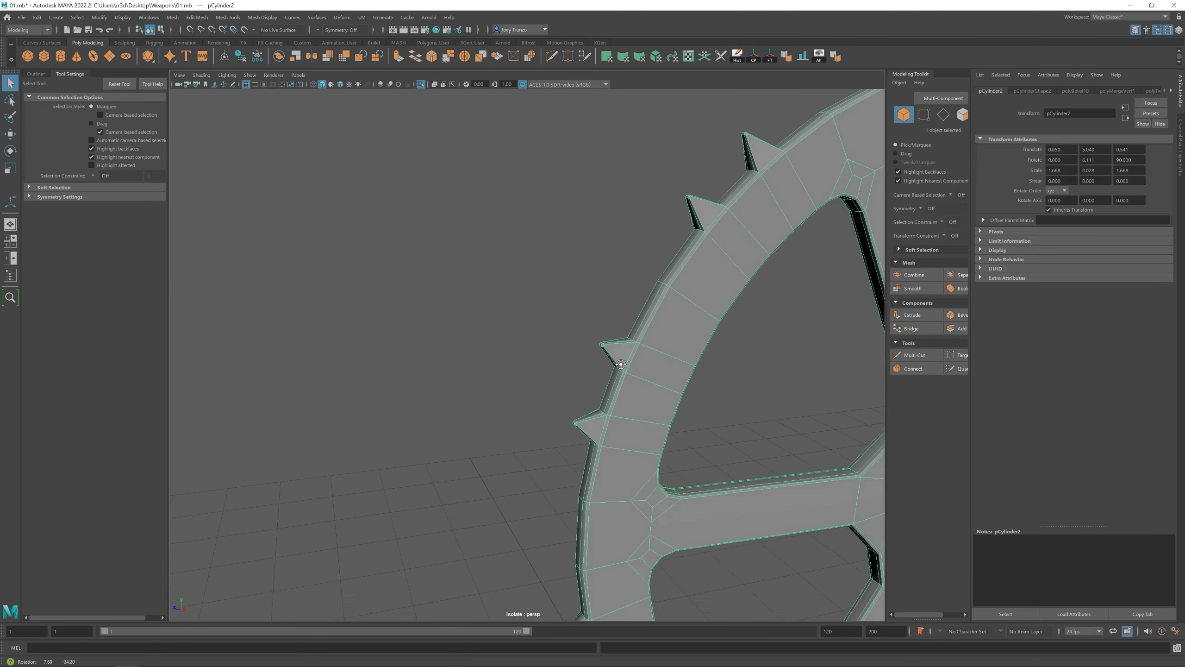
pyautogui.doubleClick(651, 325)
pyautogui.press('w')
pyautogui.scroll(6, 661, 373)
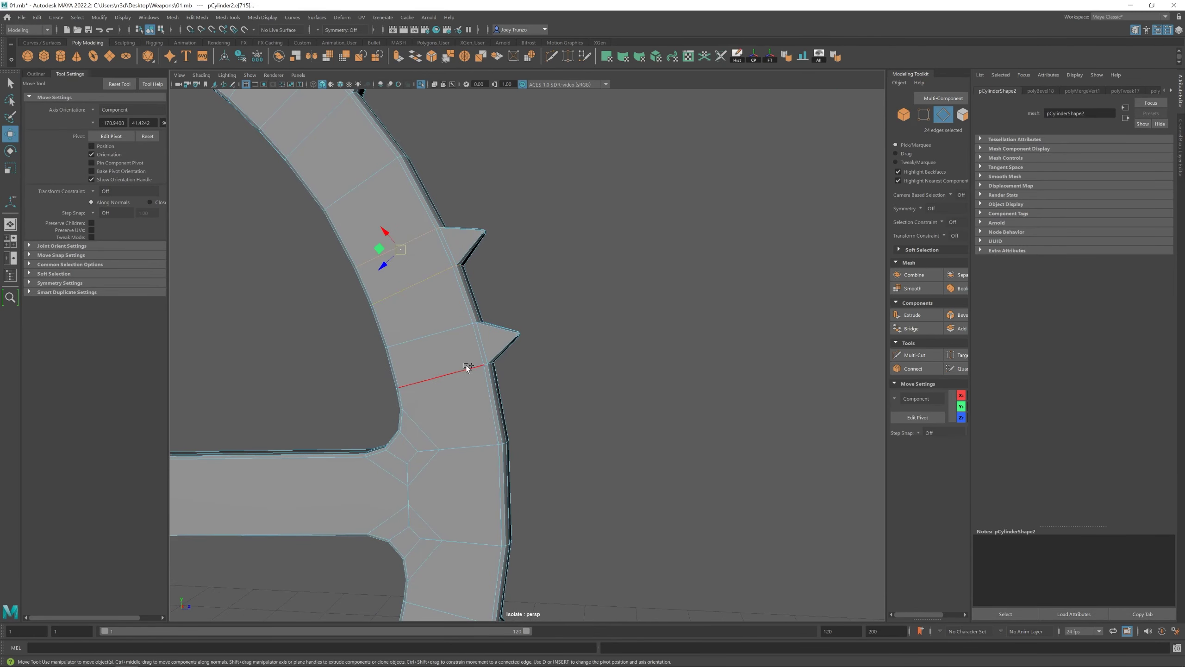
pyautogui.keyDown('shift'); pyautogui.doubleClick(479, 322); pyautogui.keyUp('shift')
pyautogui.scroll(-4, 478, 322)
pyautogui.scroll(4, 517, 380)
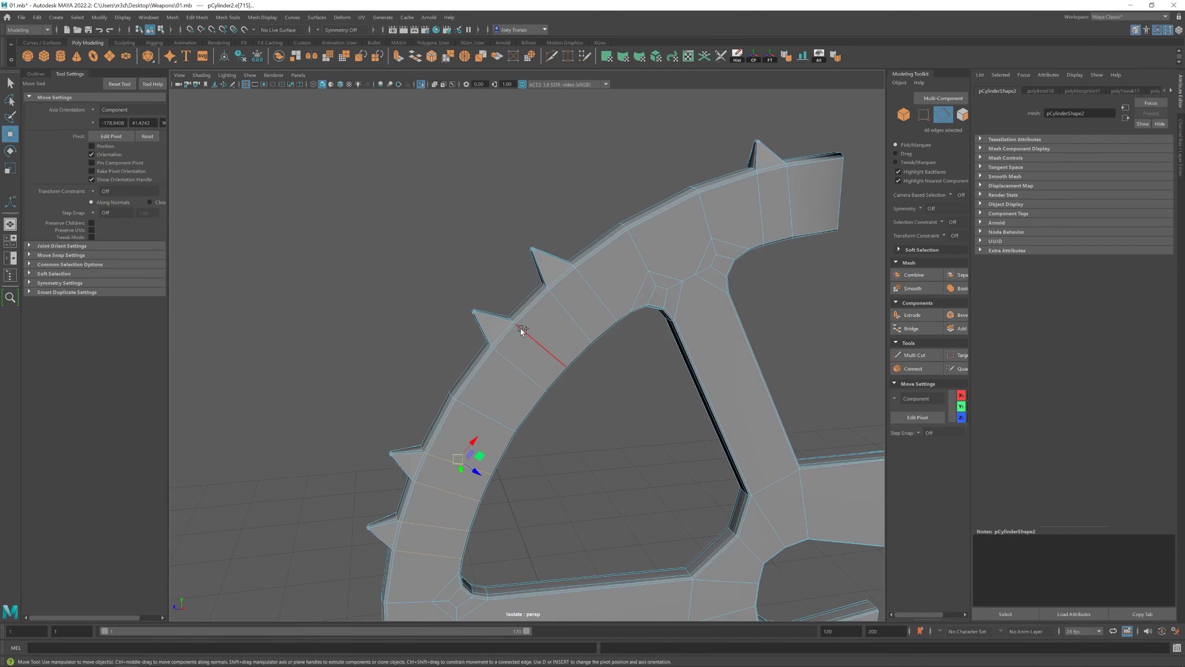
pyautogui.keyDown('alt'); pyautogui.moveTo(520, 328); pyautogui.dragTo(551, 344); pyautogui.keyUp('alt')
pyautogui.scroll(-3, 422, 350)
pyautogui.keyDown('alt'); pyautogui.moveTo(422, 350); pyautogui.dragTo(479, 294); pyautogui.keyUp('alt')
pyautogui.keyDown('shift'); pyautogui.doubleClick(440, 255); pyautogui.keyUp('shift')
pyautogui.keyDown('shift'); pyautogui.doubleClick(520, 300); pyautogui.keyUp('shift')
pyautogui.keyDown('shift'); pyautogui.doubleClick(468, 325); pyautogui.keyUp('shift')
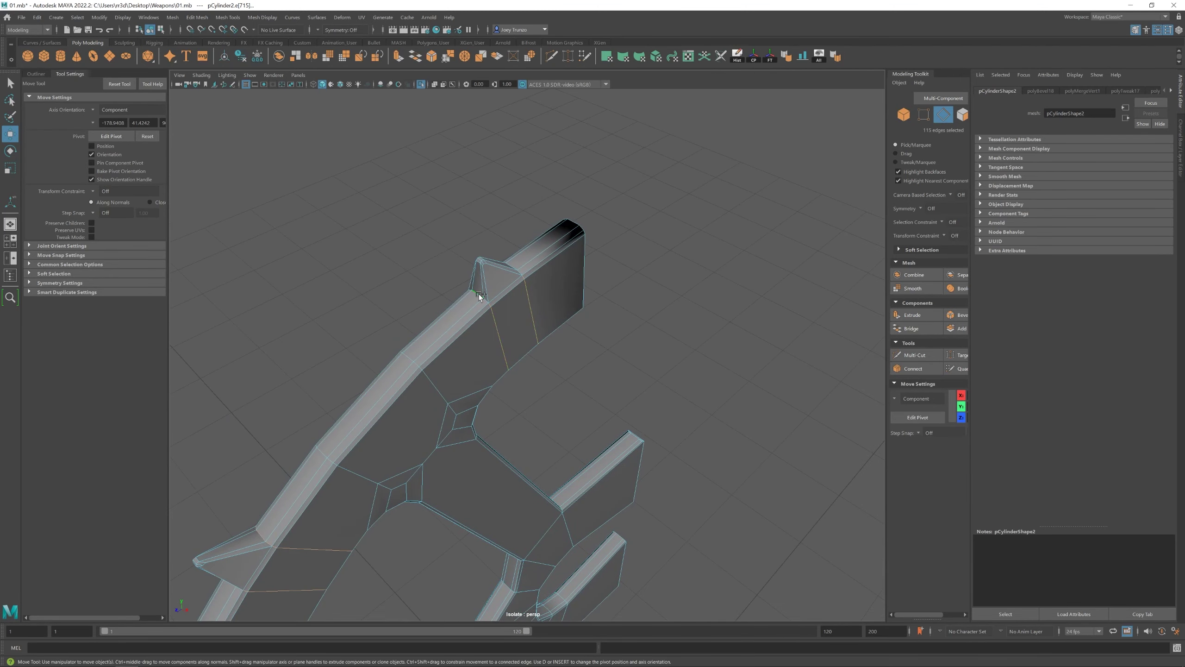
# Add more edge loops across the wheel and bevel all the selected rim edges
pyautogui.scroll(-4, 478, 293)
pyautogui.keyDown('alt'); pyautogui.moveTo(413, 315); pyautogui.dragTo(314, 290); pyautogui.keyUp('alt')
pyautogui.scroll(3, 410, 250)
pyautogui.scroll(3, 483, 316)
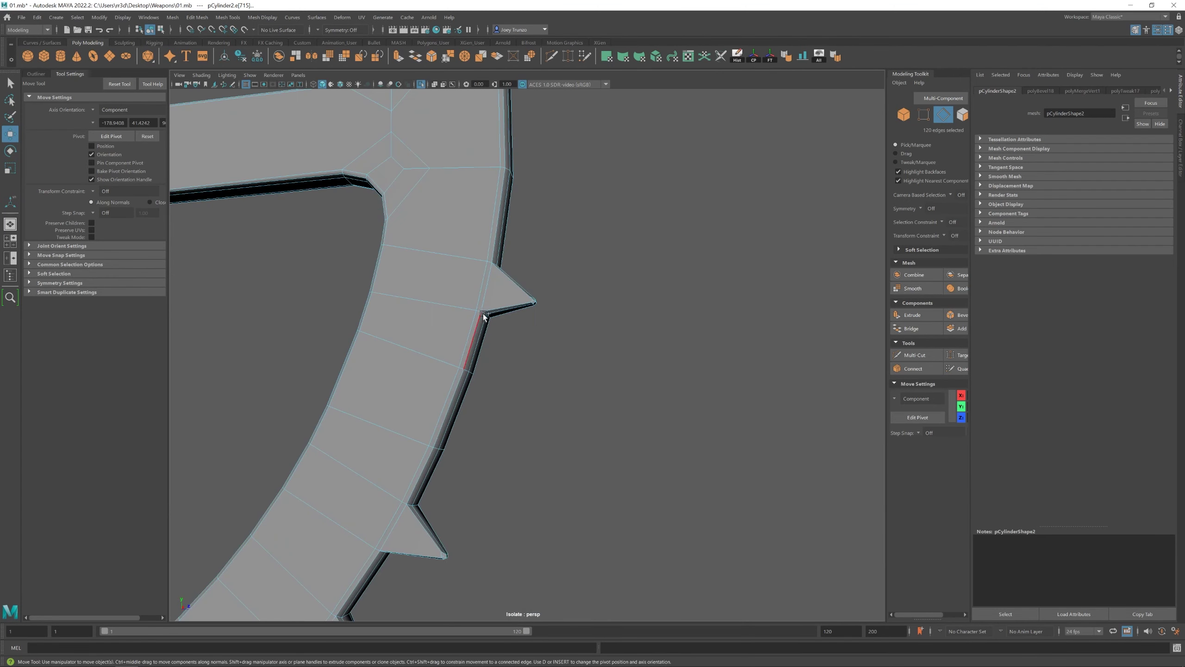
pyautogui.keyDown('shift'); pyautogui.doubleClick(346, 530); pyautogui.keyUp('shift')
pyautogui.scroll(-2, 423, 406)
pyautogui.keyDown('alt'); pyautogui.moveTo(423, 406); pyautogui.dragTo(589, 277); pyautogui.keyUp('alt')
pyautogui.press('q')
pyautogui.keyDown('shift'); pyautogui.doubleClick(575, 395); pyautogui.keyUp('shift')
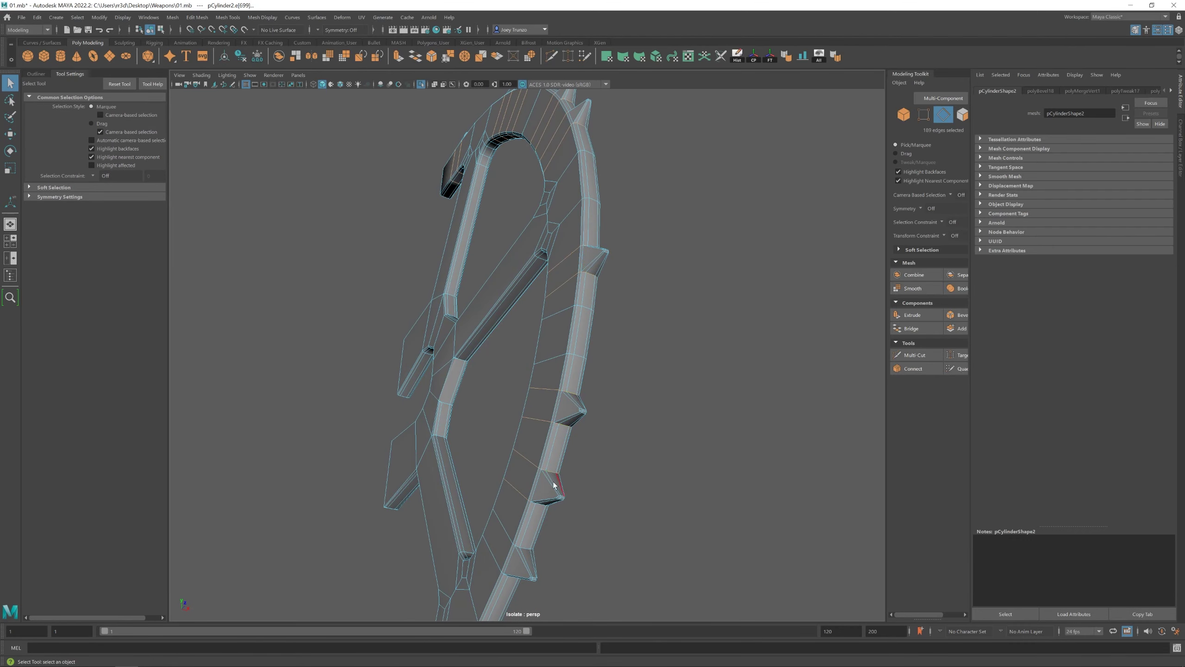
pyautogui.keyDown('shift'); pyautogui.doubleClick(554, 486); pyautogui.keyUp('shift')
pyautogui.keyDown('alt'); pyautogui.moveTo(554, 486); pyautogui.dragTo(654, 487, button='middle'); pyautogui.keyUp('alt')
pyautogui.keyDown('shift'); pyautogui.doubleClick(576, 372); pyautogui.keyUp('shift')
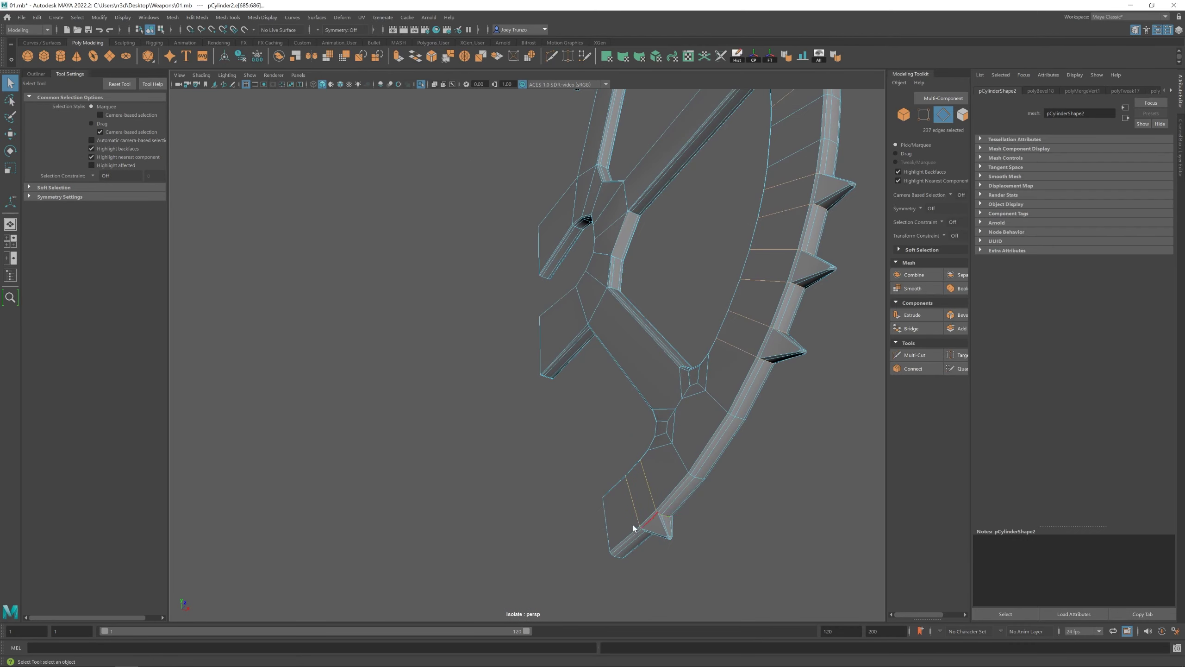
pyautogui.scroll(-5, 633, 524)
pyautogui.keyDown('alt'); pyautogui.moveTo(655, 484); pyautogui.dragTo(612, 321); pyautogui.keyUp('alt')
pyautogui.hotkey('ctrl', 'b')
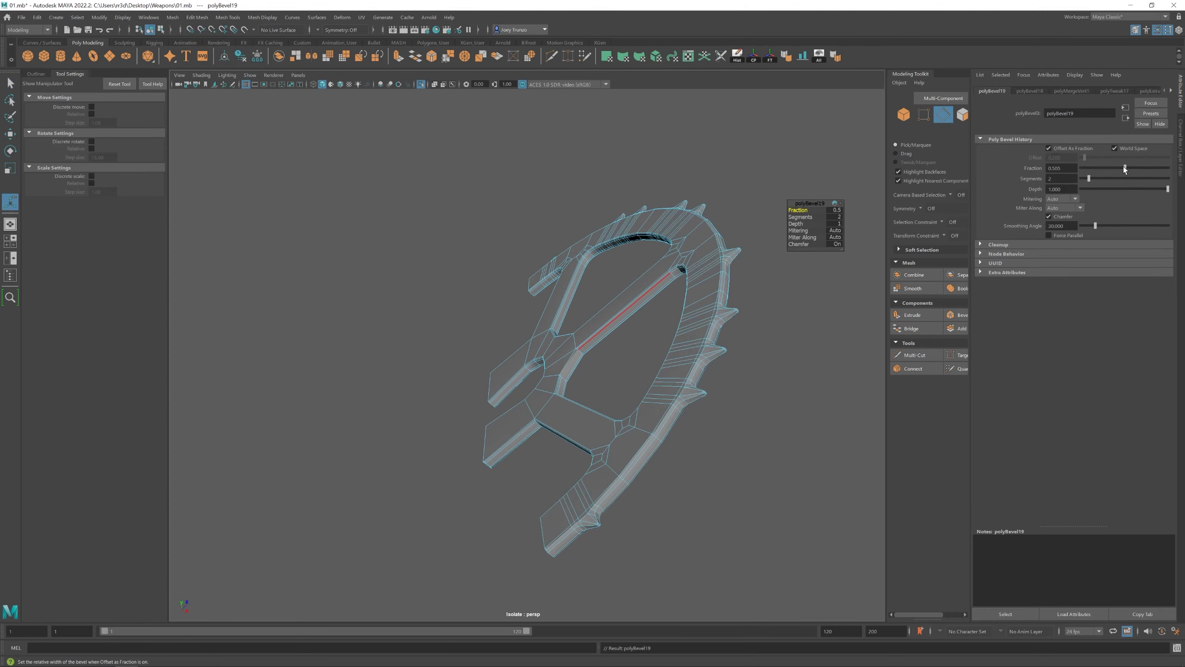
# Reselect the gear and end Isolate Select so the handle shows again
pyautogui.press('q')
pyautogui.click(498, 190)
pyautogui.scroll(-4, 402, 246)
pyautogui.scroll(5, 571, 231)
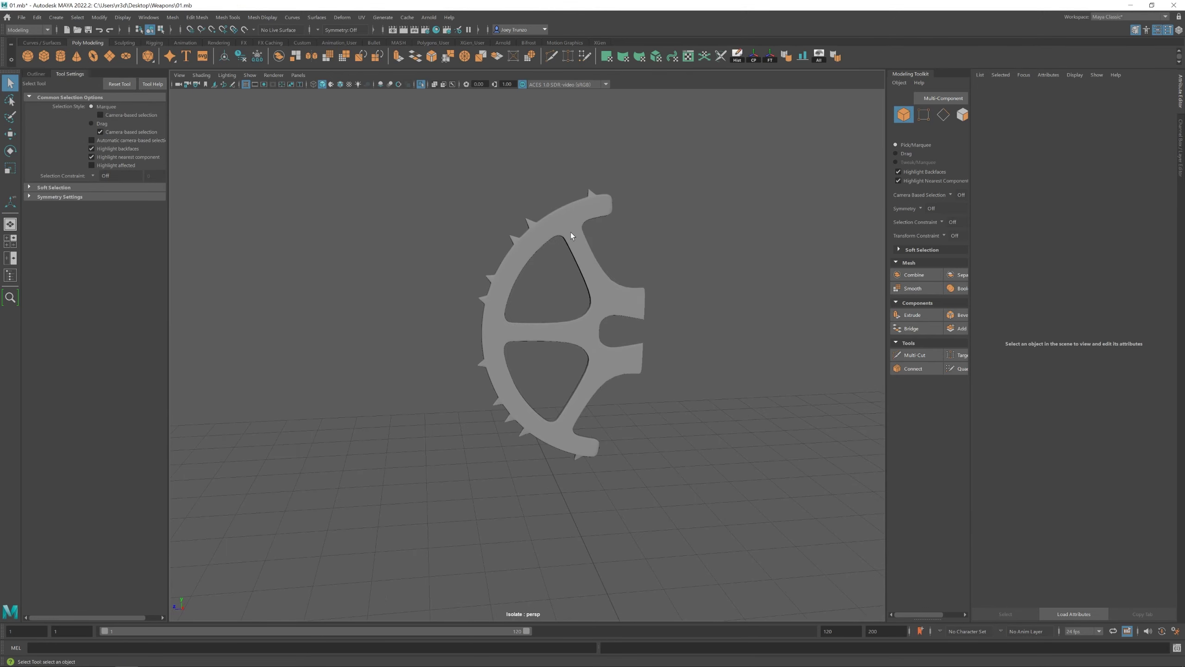
pyautogui.click(570, 231)
pyautogui.click(421, 85)
# Marquee-select the gear's inner window edges and bevel them, returning to object mode
pyautogui.scroll(5, 593, 252)
pyautogui.press('F10')
pyautogui.press('w')
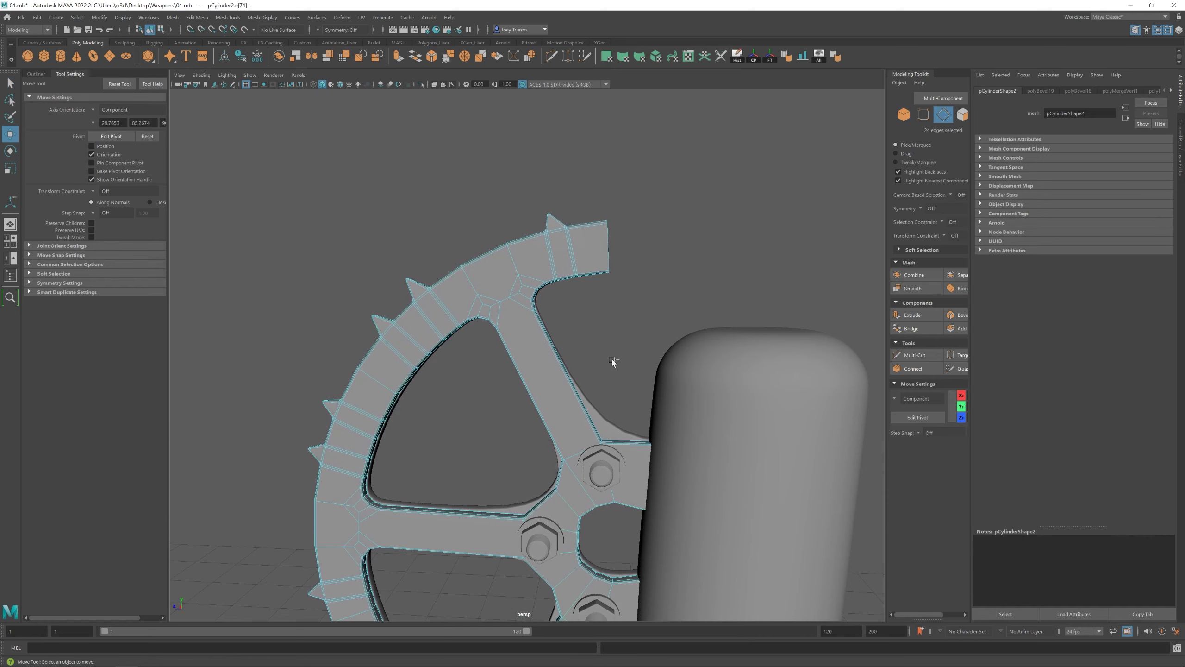
pyautogui.moveTo(581, 309); pyautogui.dragTo(581, 309)
pyautogui.keyDown('alt'); pyautogui.moveTo(581, 310); pyautogui.dragTo(606, 463); pyautogui.keyUp('alt')
pyautogui.moveTo(606, 463); pyautogui.dragTo(575, 360)
pyautogui.press('F8')
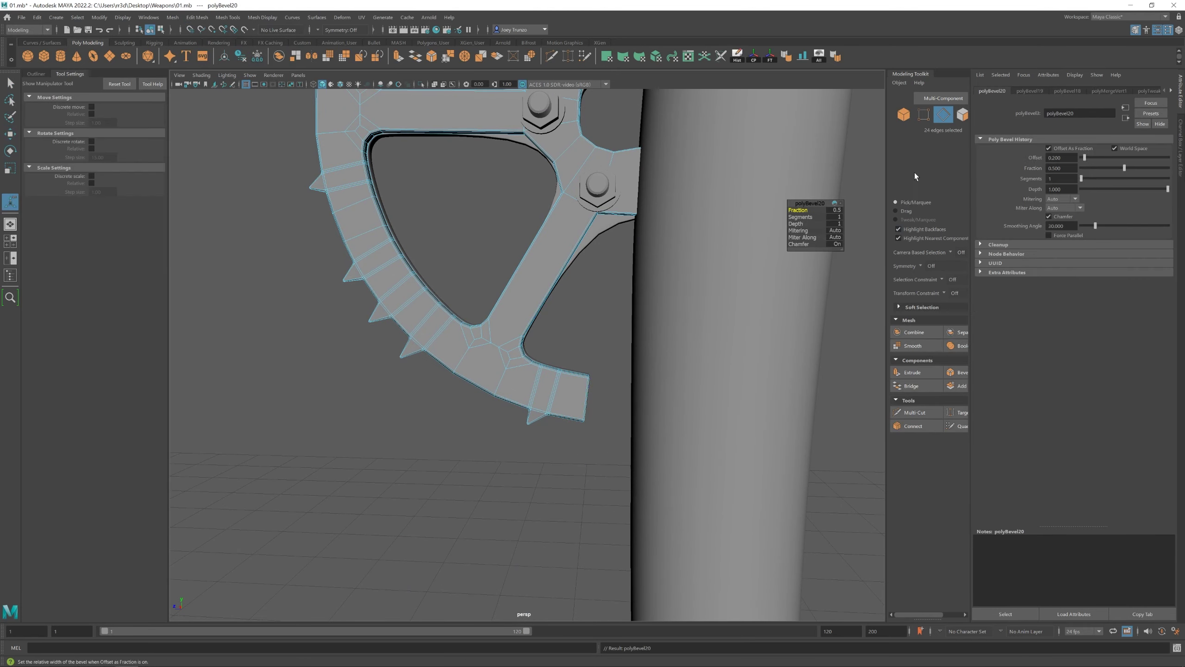
pyautogui.click(336, 326)
pyautogui.press('a')
pyautogui.scroll(5, 476, 384)
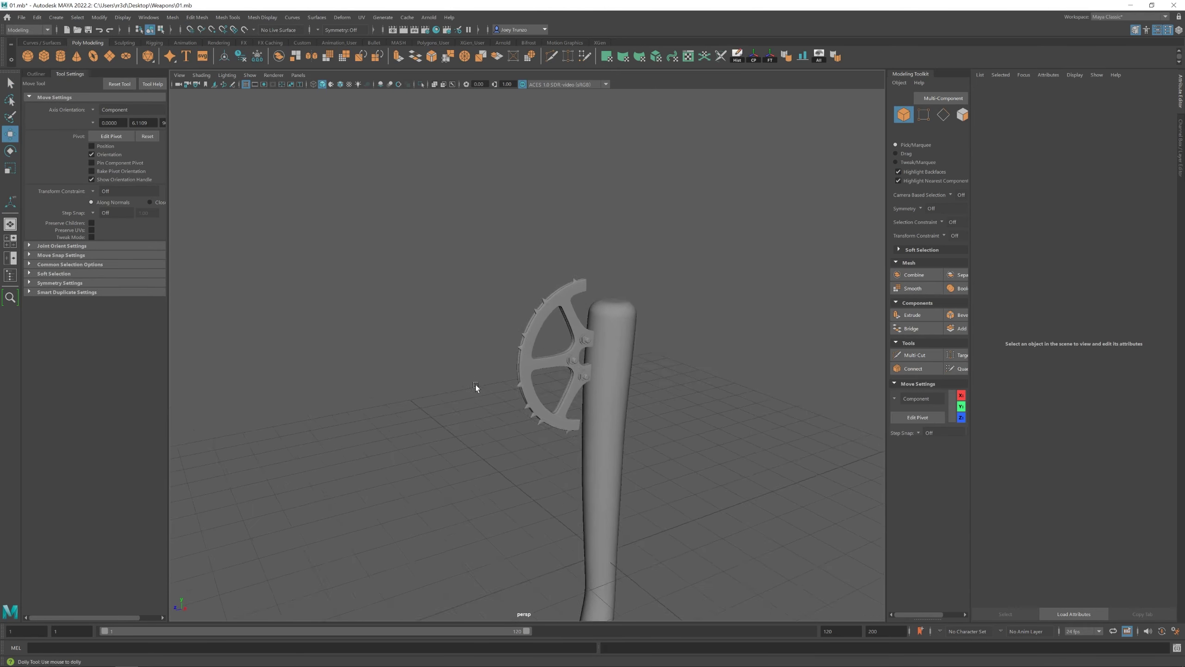
# Isolate the gear and select two edge loops around its rim
pyautogui.click(499, 366)
pyautogui.keyDown('alt'); pyautogui.moveTo(498, 365); pyautogui.dragTo(602, 366); pyautogui.keyUp('alt')
pyautogui.click(423, 84)
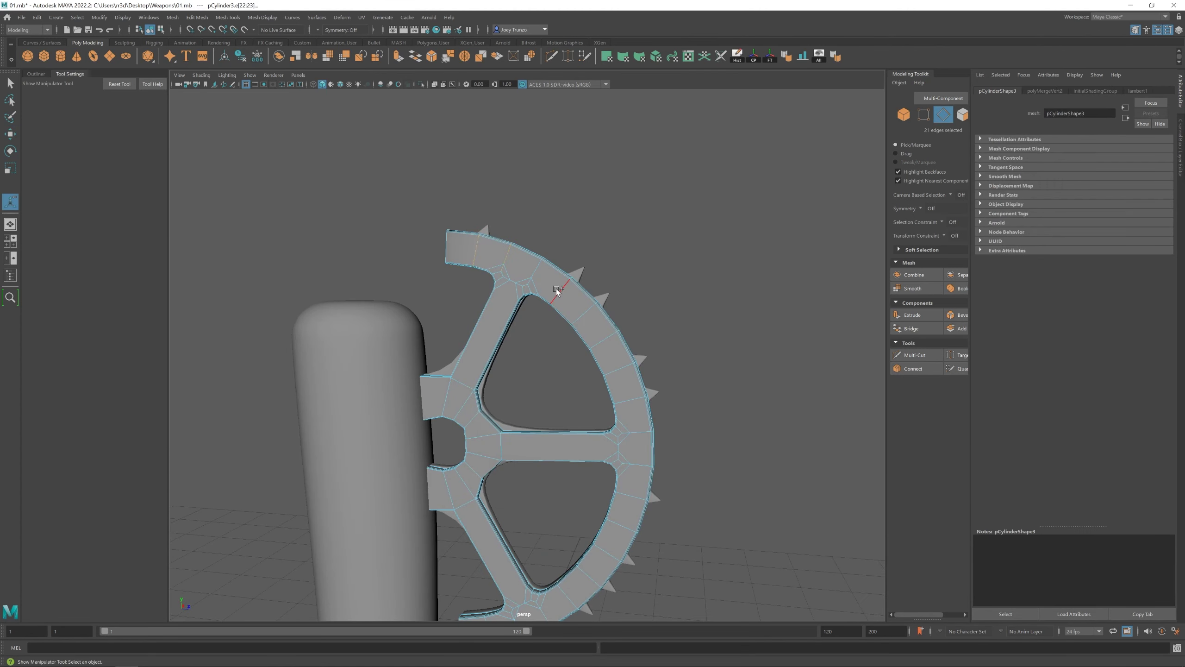
pyautogui.keyDown('shift'); pyautogui.doubleClick(557, 291); pyautogui.keyUp('shift')
pyautogui.keyDown('alt'); pyautogui.moveTo(557, 291); pyautogui.dragTo(668, 315); pyautogui.keyUp('alt')
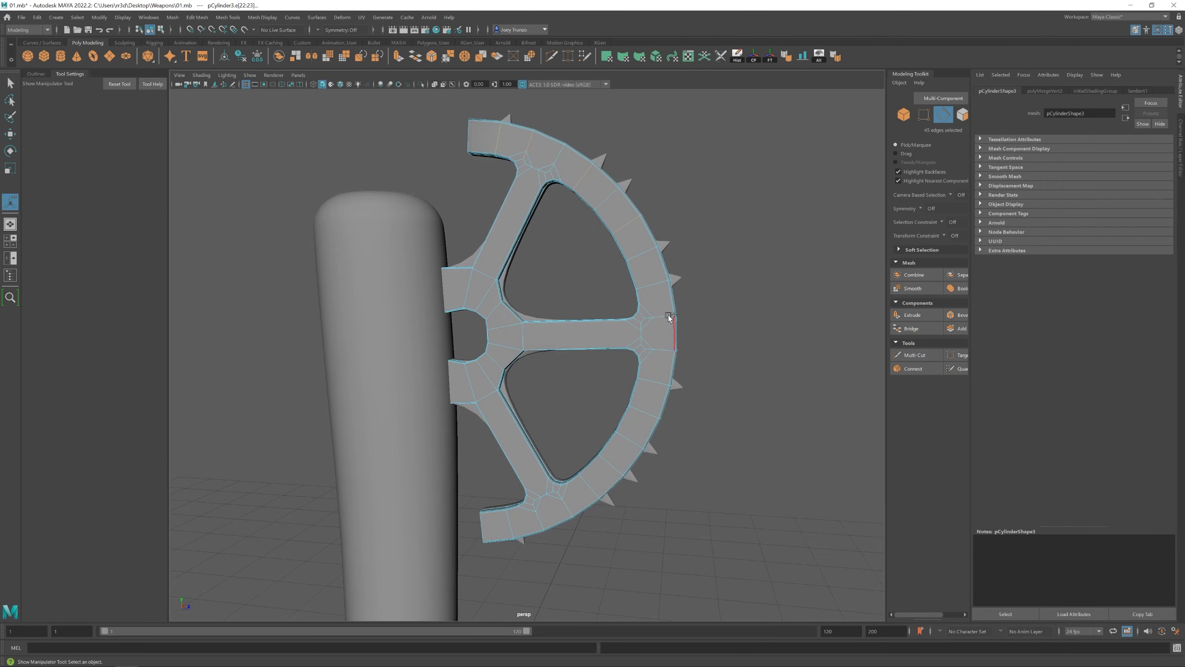
pyautogui.keyDown('shift'); pyautogui.doubleClick(606, 465); pyautogui.keyUp('shift')
pyautogui.keyDown('alt'); pyautogui.moveTo(607, 465); pyautogui.dragTo(575, 354); pyautogui.keyUp('alt')
pyautogui.keyDown('alt'); pyautogui.moveTo(569, 288); pyautogui.dragTo(603, 397); pyautogui.keyUp('alt')
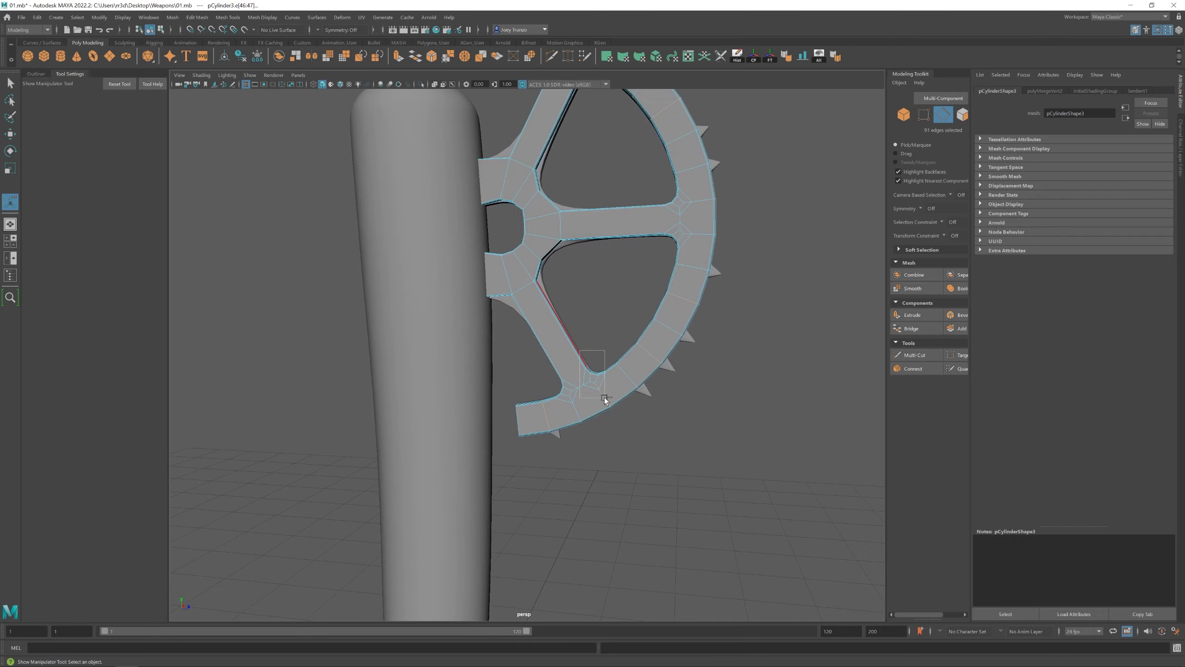
# Select the vertices at the gear's upper end, lower rim and lower-left end
pyautogui.press('w')
pyautogui.scroll(3, 585, 396)
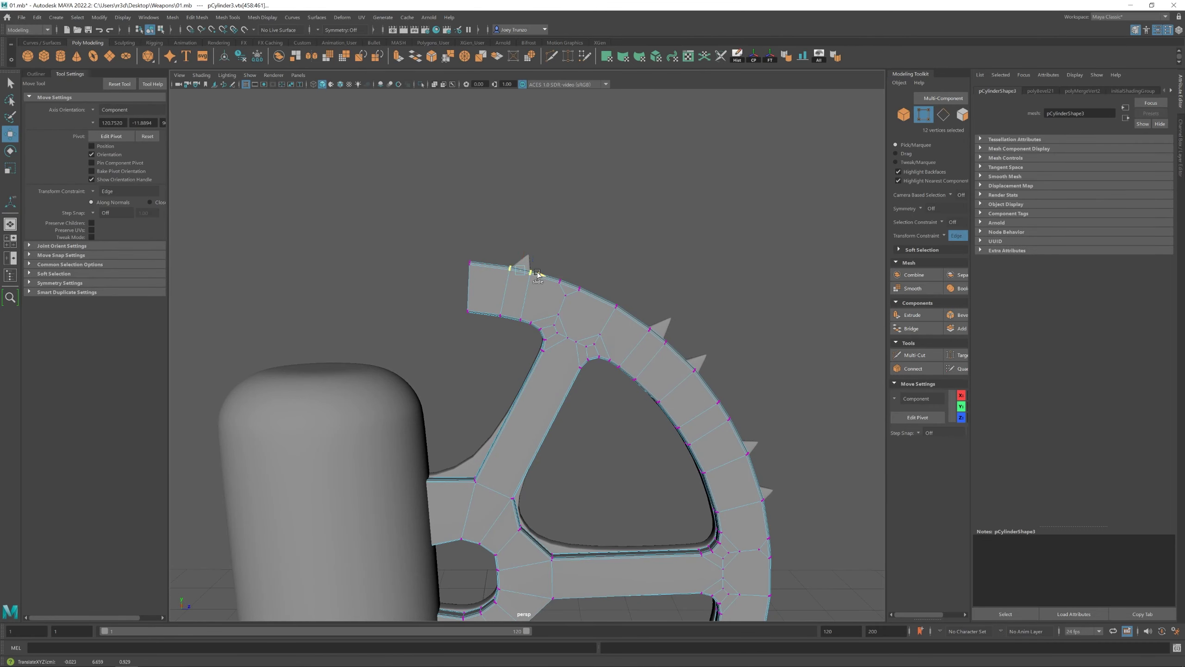
pyautogui.moveTo(541, 266); pyautogui.dragTo(579, 346)
pyautogui.moveTo(574, 338); pyautogui.dragTo(536, 374)
pyautogui.moveTo(490, 380); pyautogui.dragTo(518, 420)
pyautogui.scroll(-3, 542, 450)
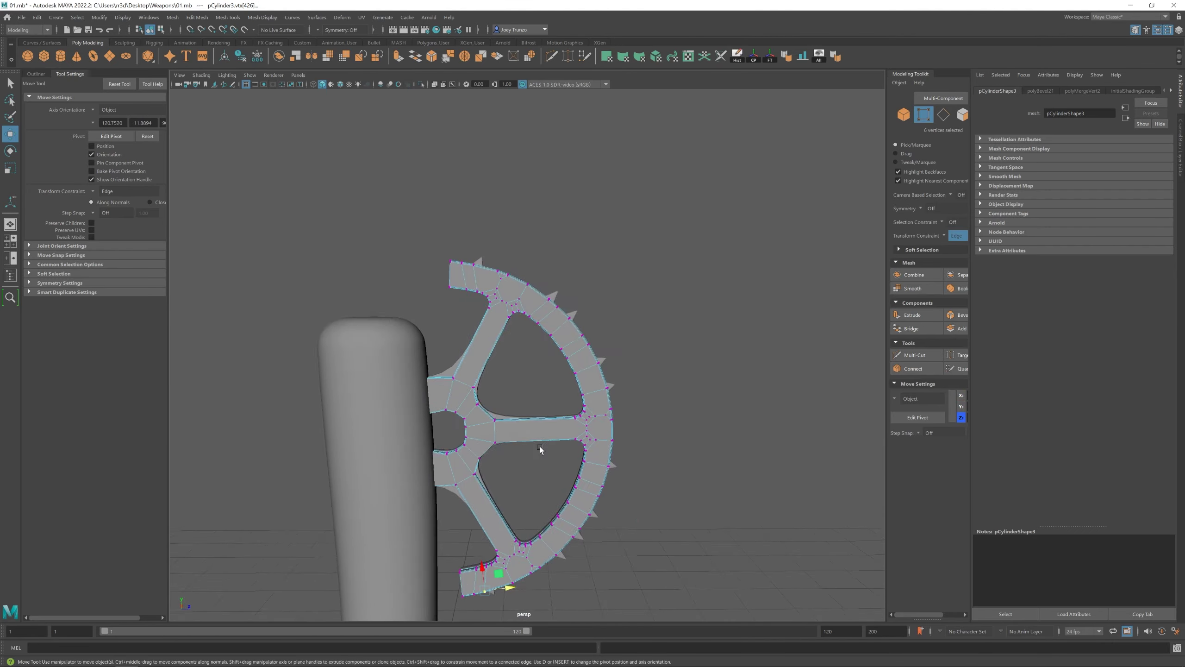
pyautogui.scroll(3, 529, 411)
pyautogui.scroll(-3, 530, 446)
pyautogui.keyDown('alt'); pyautogui.moveTo(698, 260); pyautogui.dragTo(575, 233); pyautogui.keyUp('alt')
# Extrude the middle spoke's face loop and scale it along Z to thicken it
pyautogui.hotkey('shift', 'i')
pyautogui.press('F11')
pyautogui.click(575, 164)
pyautogui.keyDown('alt'); pyautogui.moveTo(584, 444); pyautogui.dragTo(606, 352); pyautogui.keyUp('alt')
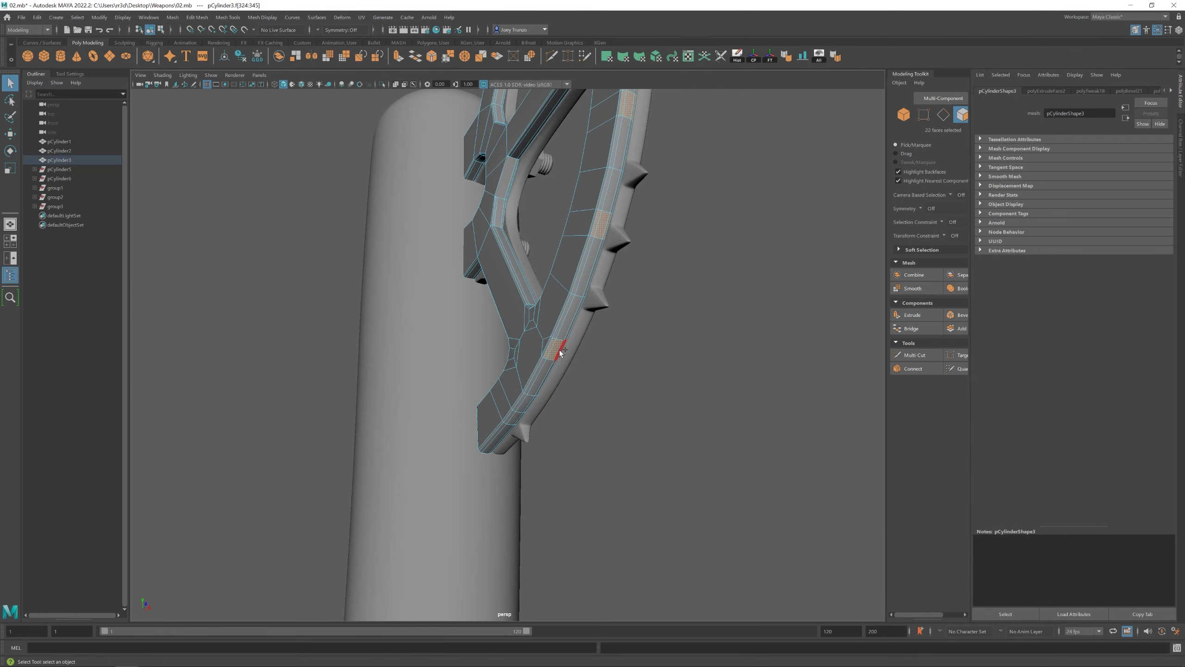
pyautogui.keyDown('alt'); pyautogui.moveTo(560, 353); pyautogui.dragTo(582, 278); pyautogui.keyUp('alt')
pyautogui.doubleClick(574, 292)
pyautogui.press('r')
pyautogui.hotkey('ctrl', 'e')
pyautogui.press('r')
pyautogui.keyDown('alt'); pyautogui.moveTo(590, 344); pyautogui.dragTo(551, 467); pyautogui.keyUp('alt')
pyautogui.moveTo(511, 581); pyautogui.dragTo(555, 569)
# Select four vertices on the gear and move them along the vertical axis
pyautogui.press('F9')
pyautogui.press('w')
pyautogui.keyDown('alt'); pyautogui.moveTo(371, 146); pyautogui.dragTo(615, 381); pyautogui.keyUp('alt')
pyautogui.scroll(-3, 522, 186)
pyautogui.click(520, 197)
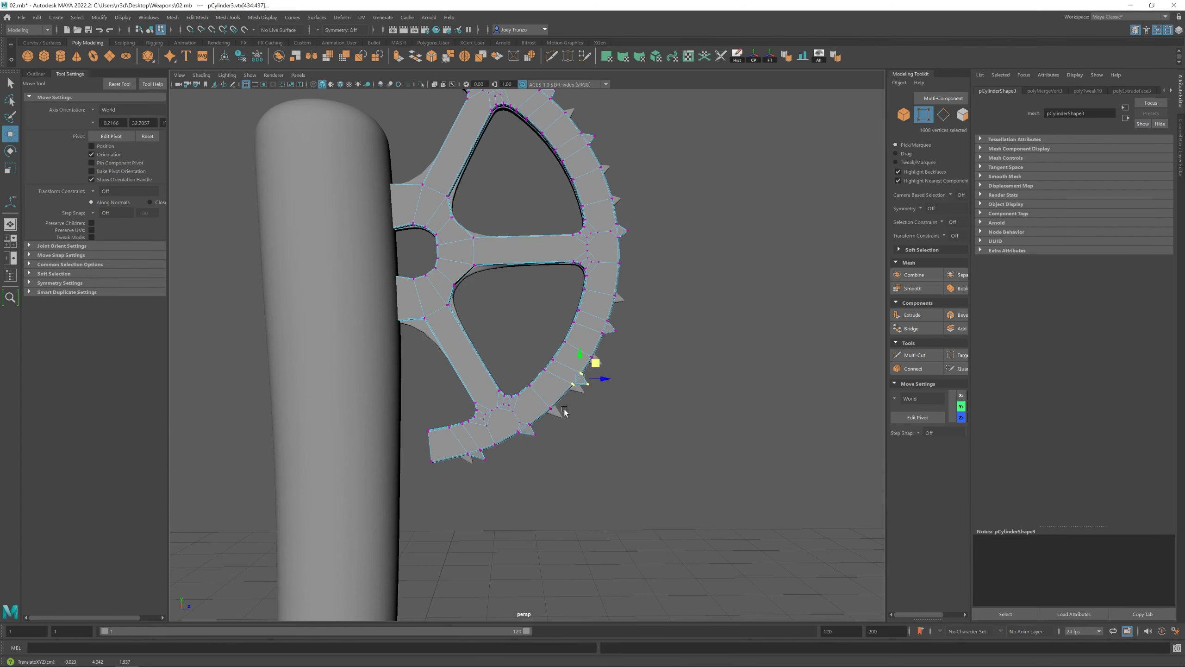
pyautogui.keyDown('alt'); pyautogui.moveTo(565, 411); pyautogui.dragTo(571, 289); pyautogui.keyUp('alt')
pyautogui.press('F8')
pyautogui.press('F8')
pyautogui.press('F8')
# Isolate the gear and bevel the edges at one spike tip
pyautogui.click(571, 287)
pyautogui.hotkey('ctrl', '1')
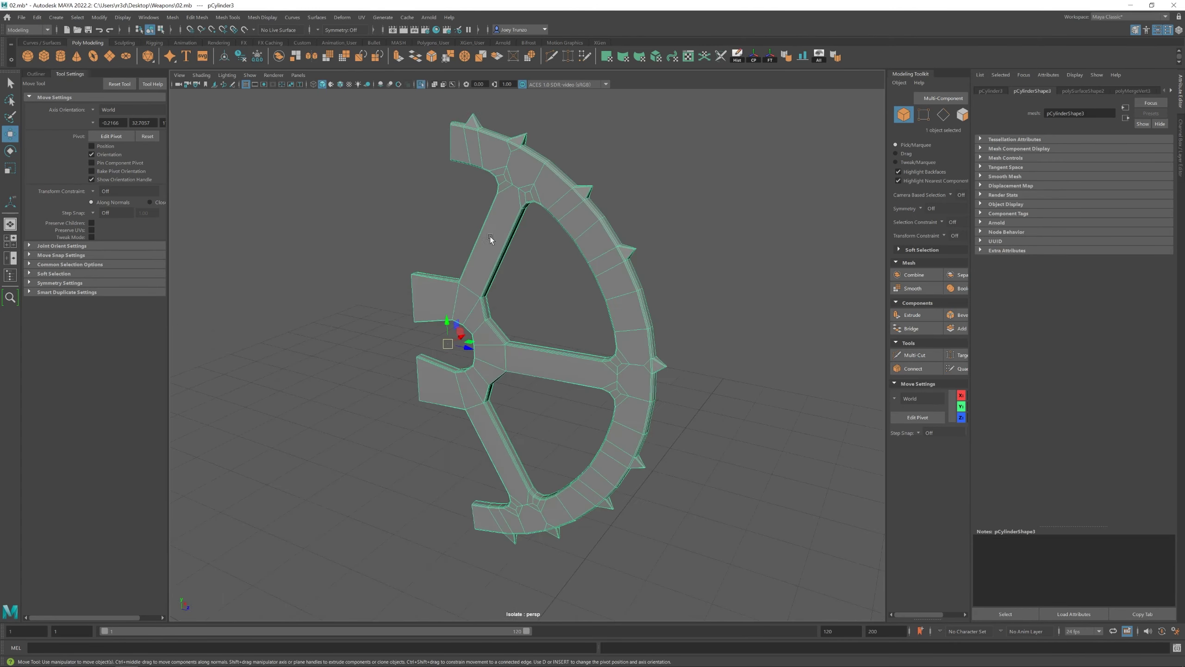
pyautogui.keyDown('alt'); pyautogui.moveTo(490, 236); pyautogui.dragTo(570, 300); pyautogui.keyUp('alt')
pyautogui.scroll(5, 503, 240)
pyautogui.press('F10')
pyautogui.click(497, 229)
pyautogui.press('r')
pyautogui.press('f')
pyautogui.keyDown('alt'); pyautogui.moveTo(420, 262); pyautogui.dragTo(632, 441); pyautogui.keyUp('alt')
pyautogui.hotkey('ctrl', 'b')
# Bevel the edges of another of the blade's spikes
pyautogui.press('r')
pyautogui.keyDown('alt'); pyautogui.moveTo(691, 540); pyautogui.dragTo(438, 305); pyautogui.keyUp('alt')
pyautogui.keyDown('alt'); pyautogui.moveTo(363, 500); pyautogui.dragTo(585, 471); pyautogui.keyUp('alt')
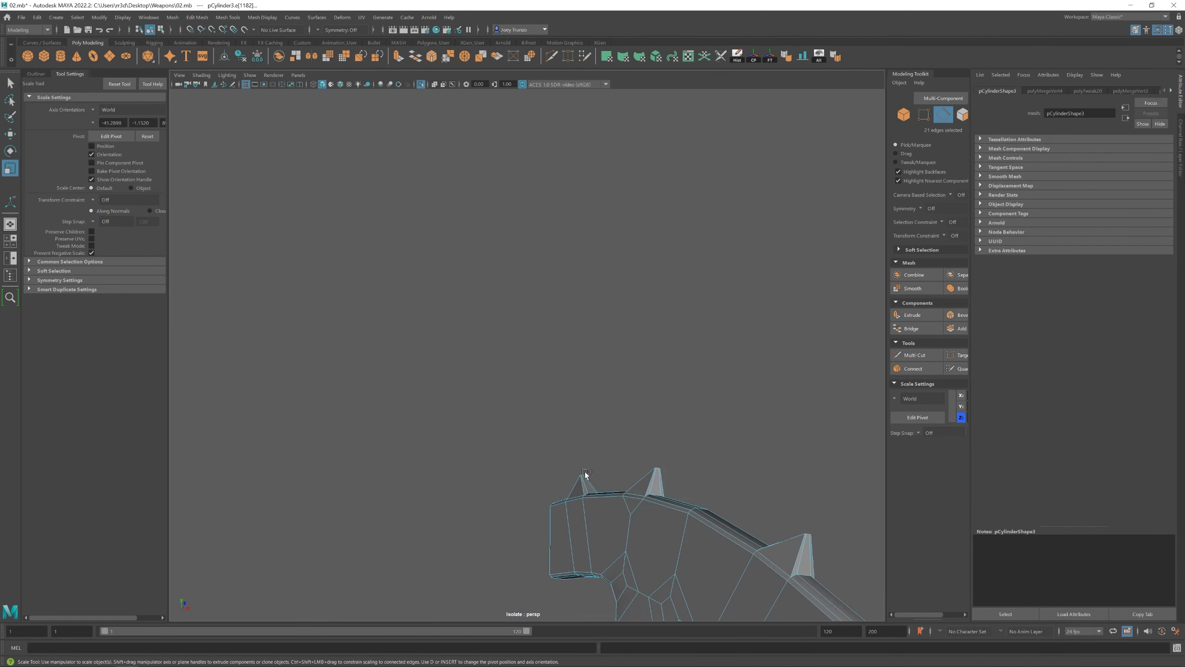
pyautogui.hotkey('ctrl', 'b')
pyautogui.keyDown('alt'); pyautogui.moveTo(607, 280); pyautogui.dragTo(568, 409); pyautogui.keyUp('alt')
# Select the upper strip's edge loop and several rim edge loops
pyautogui.press('w')
pyautogui.keyDown('shift'); pyautogui.doubleClick(613, 265); pyautogui.keyUp('shift')
pyautogui.keyDown('shift'); pyautogui.click(709, 294); pyautogui.keyUp('shift')
pyautogui.keyDown('shift'); pyautogui.doubleClick(582, 287); pyautogui.keyUp('shift')
pyautogui.keyDown('shift'); pyautogui.doubleClick(544, 293); pyautogui.keyUp('shift')
pyautogui.keyDown('shift'); pyautogui.doubleClick(618, 453); pyautogui.keyUp('shift')
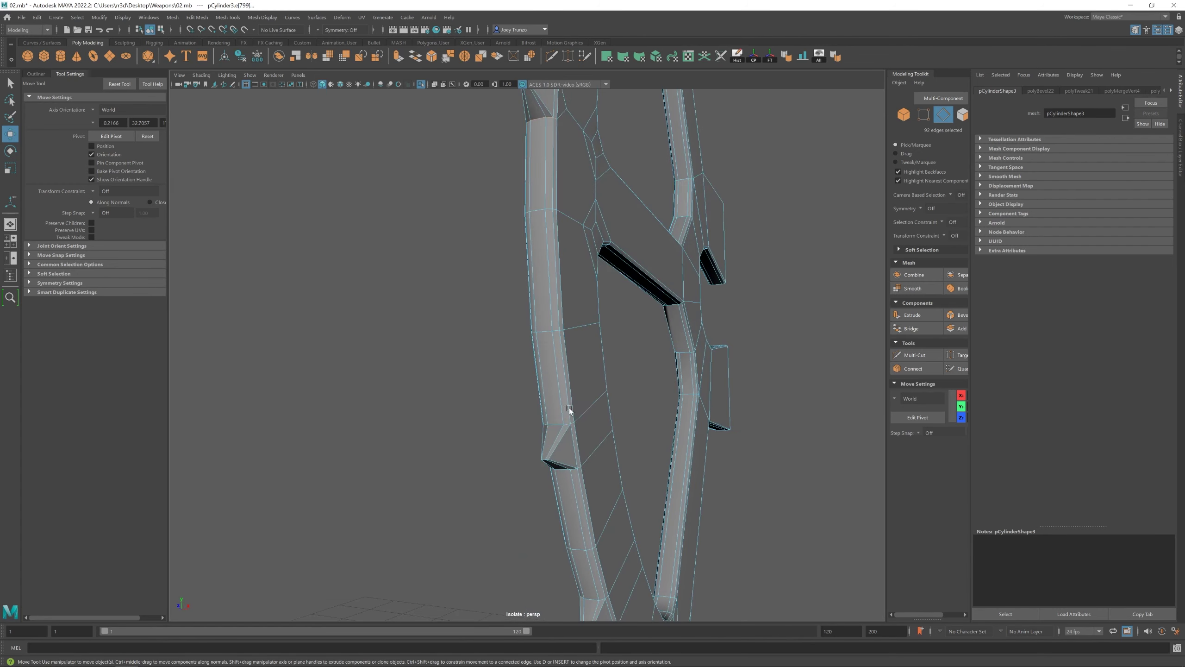
pyautogui.keyDown('shift'); pyautogui.doubleClick(560, 470); pyautogui.keyUp('shift')
pyautogui.keyDown('alt'); pyautogui.moveTo(561, 471); pyautogui.dragTo(666, 230); pyautogui.keyUp('alt')
# Add two more rim loops and bevel all selected rim edges with Edit Mesh > Bevel
pyautogui.keyDown('shift'); pyautogui.doubleClick(584, 346); pyautogui.keyUp('shift')
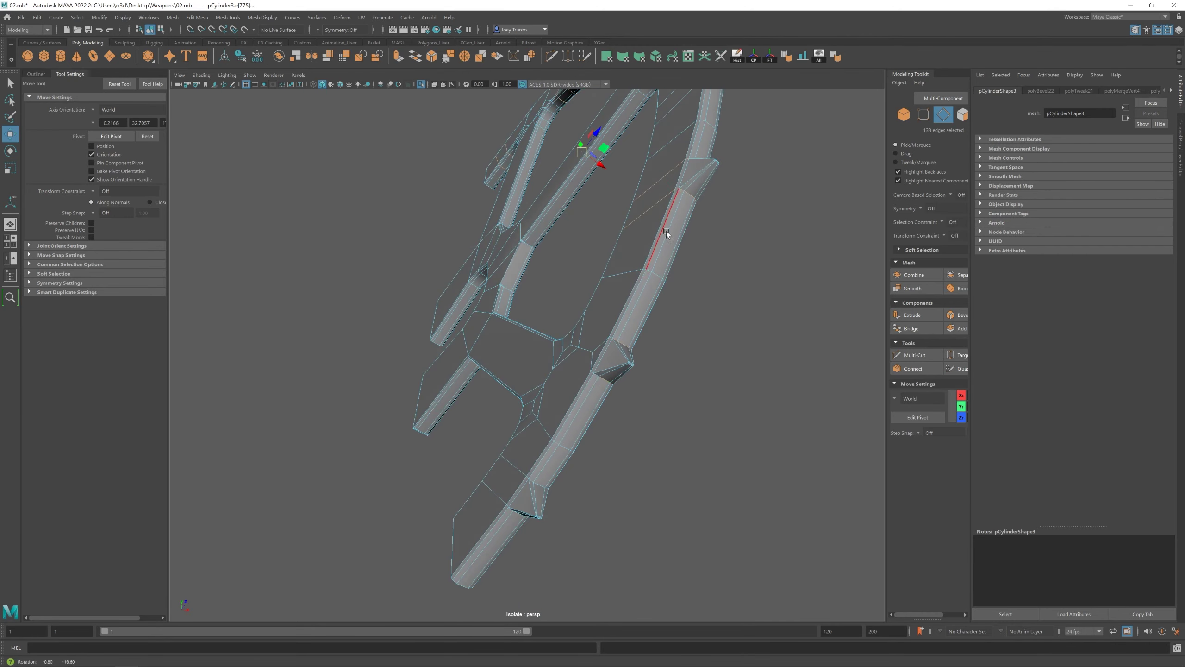
pyautogui.keyDown('shift'); pyautogui.doubleClick(611, 340); pyautogui.keyUp('shift')
pyautogui.keyDown('alt'); pyautogui.moveTo(611, 340); pyautogui.dragTo(466, 396); pyautogui.keyUp('alt')
pyautogui.scroll(5, 466, 397)
pyautogui.click(197, 17)
pyautogui.click(205, 49)
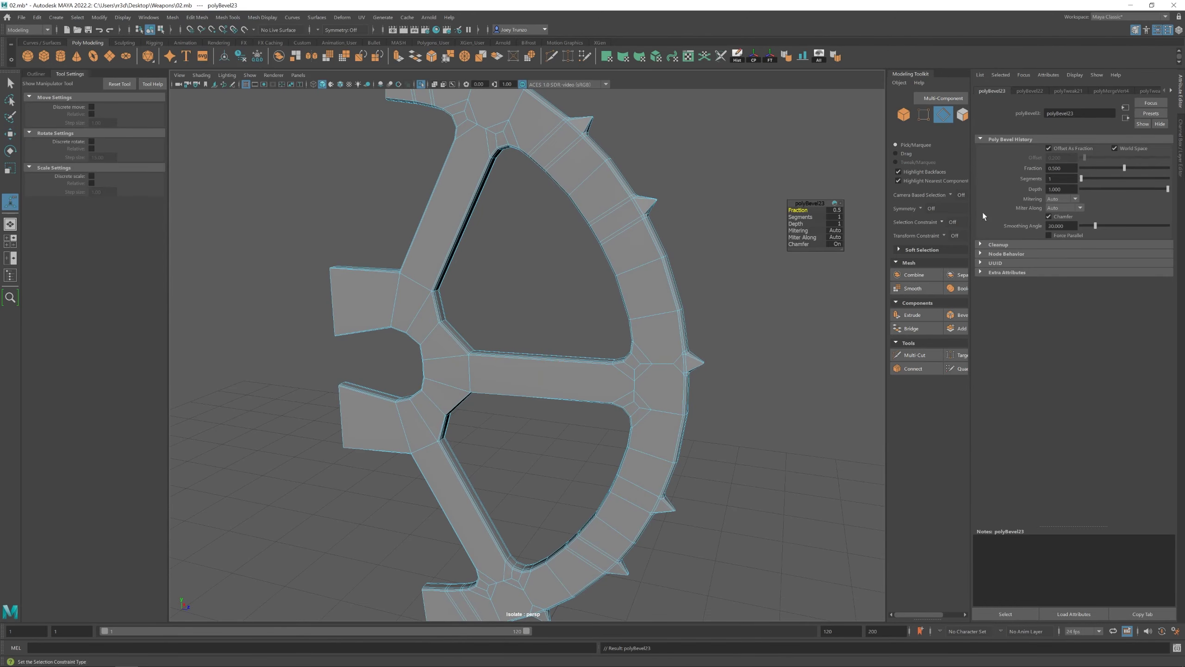
pyautogui.press('q')
# Return to object mode and preview the gear smoothed with 3
pyautogui.scroll(-5, 391, 312)
pyautogui.keyDown('alt'); pyautogui.moveTo(392, 312); pyautogui.dragTo(467, 327); pyautogui.keyUp('alt')
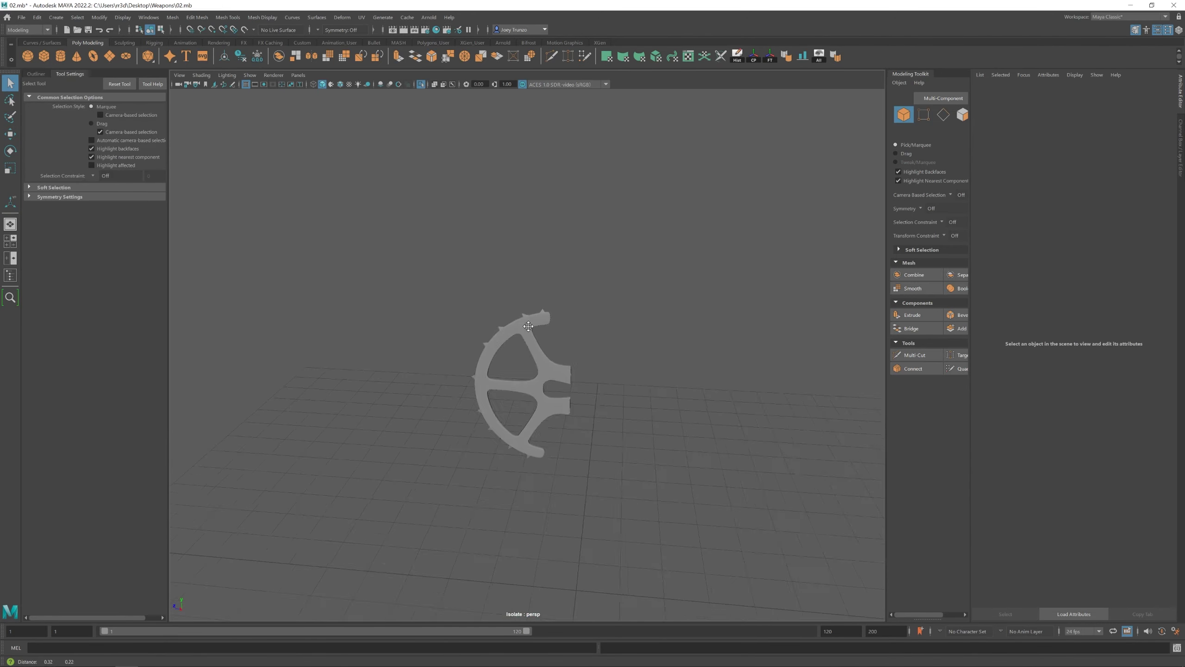
pyautogui.scroll(6, 561, 182)
pyautogui.keyDown('alt'); pyautogui.moveTo(604, 326); pyautogui.dragTo(500, 512); pyautogui.keyUp('alt')
pyautogui.click(197, 17)
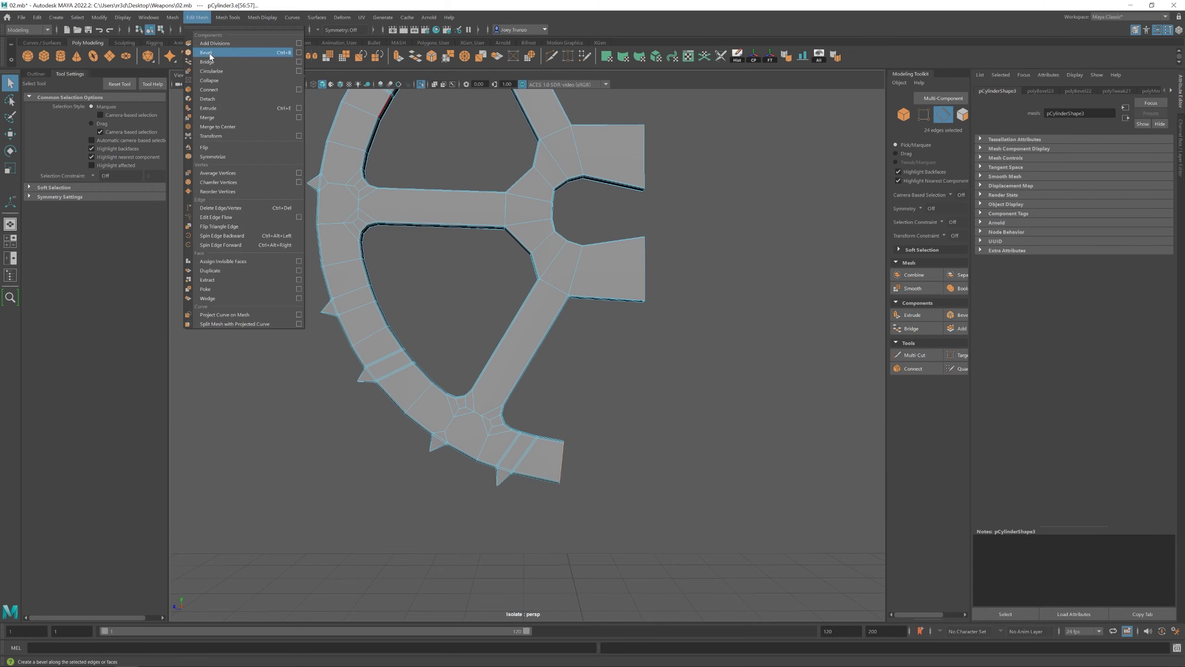
pyautogui.press('F8')
pyautogui.press('w')
pyautogui.press('3')
# Exit Isolate Select so the gear shows beside the handle, and select the three hub nuts
pyautogui.click(728, 224)
pyautogui.hotkey('ctrl', '1')
pyautogui.scroll(-5, 454, 329)
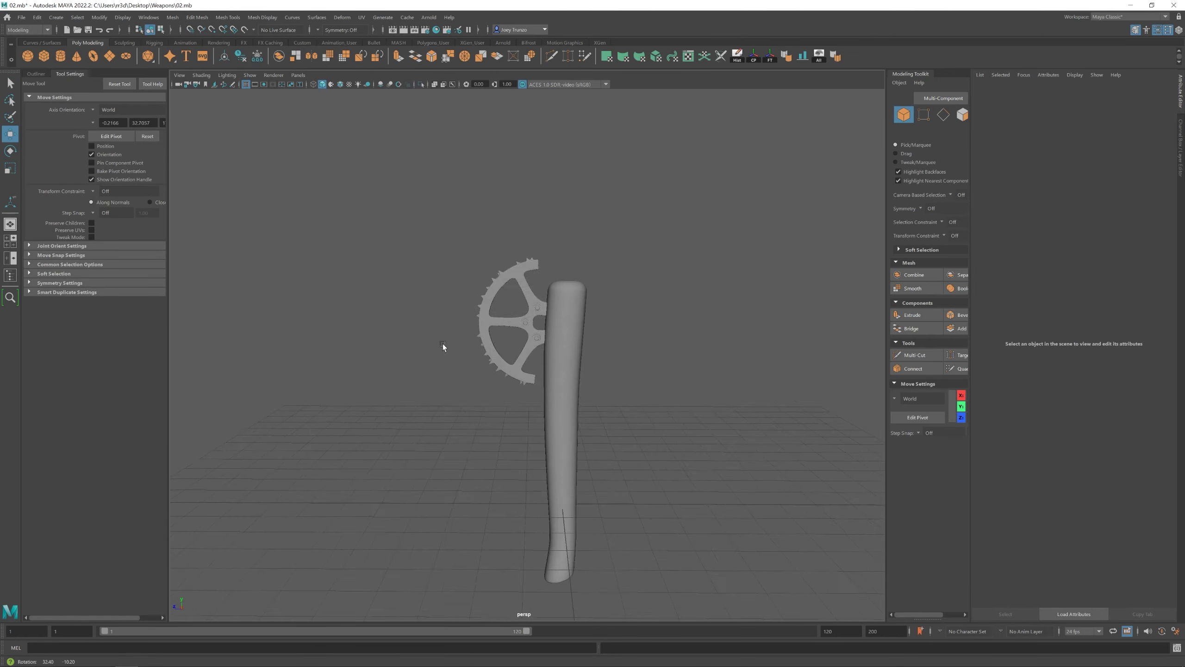
pyautogui.keyDown('alt'); pyautogui.moveTo(443, 343); pyautogui.dragTo(537, 351); pyautogui.keyUp('alt')
pyautogui.scroll(5, 544, 252)
pyautogui.click(545, 252)
pyautogui.keyDown('alt'); pyautogui.moveTo(443, 358); pyautogui.dragTo(564, 339); pyautogui.keyUp('alt')
# Delete the hub nuts, then undo to bring them back
pyautogui.click(653, 420)
pyautogui.keyDown('alt'); pyautogui.moveTo(653, 420); pyautogui.dragTo(454, 349); pyautogui.keyUp('alt')
pyautogui.scroll(5, 454, 349)
pyautogui.click(452, 329)
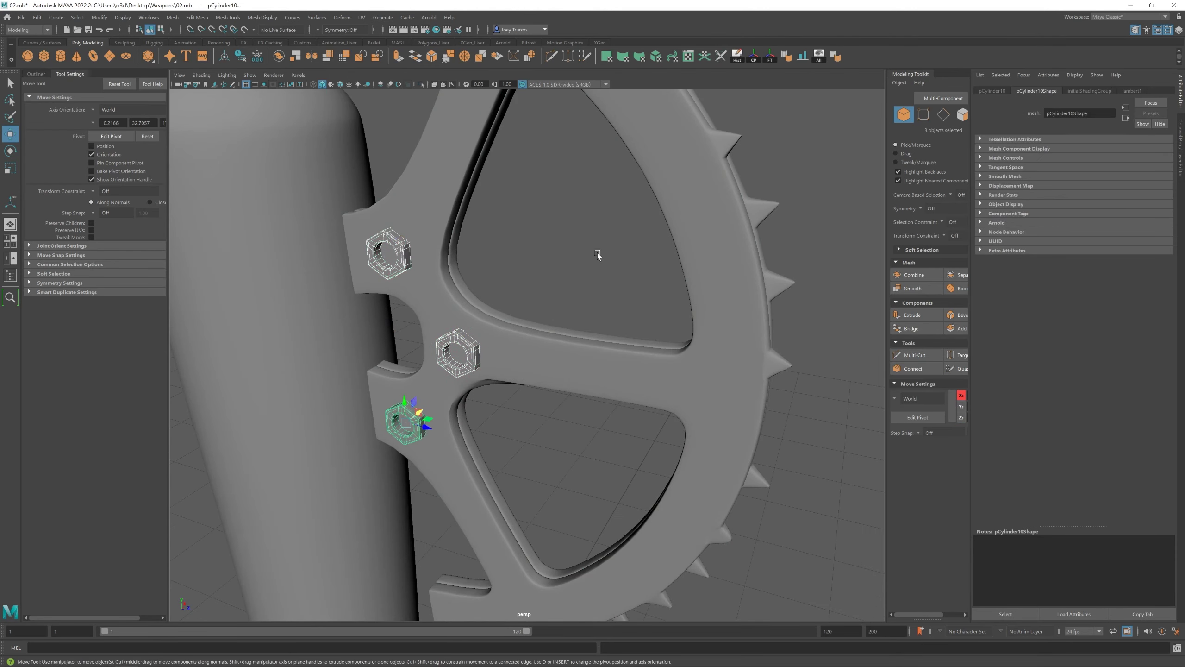
pyautogui.press('Delete')
pyautogui.scroll(-6, 513, 266)
pyautogui.hotkey('ctrl', 'z')
pyautogui.hotkey('ctrl', 'z')
pyautogui.scroll(3, 463, 312)
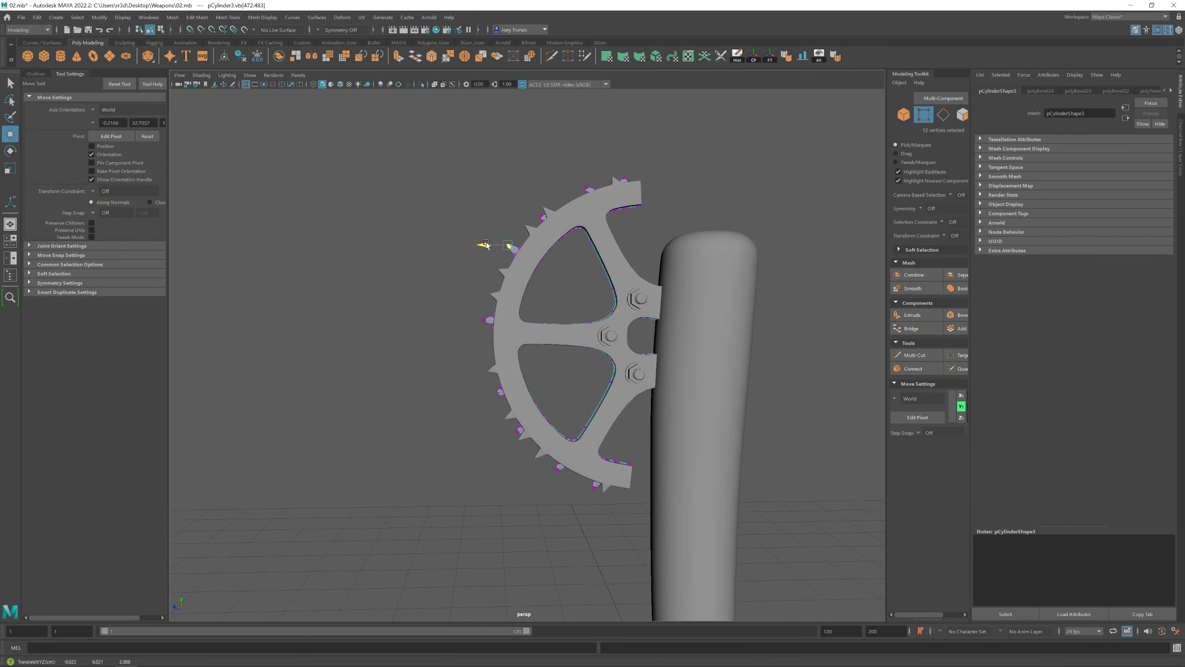
# Bevel three spike edges on the gear with Edit Mesh > Bevel
pyautogui.press('F8')
pyautogui.keyDown('alt'); pyautogui.moveTo(486, 244); pyautogui.dragTo(621, 210); pyautogui.keyUp('alt')
pyautogui.keyDown('alt'); pyautogui.moveTo(517, 371); pyautogui.dragTo(464, 259, button='middle'); pyautogui.keyUp('alt')
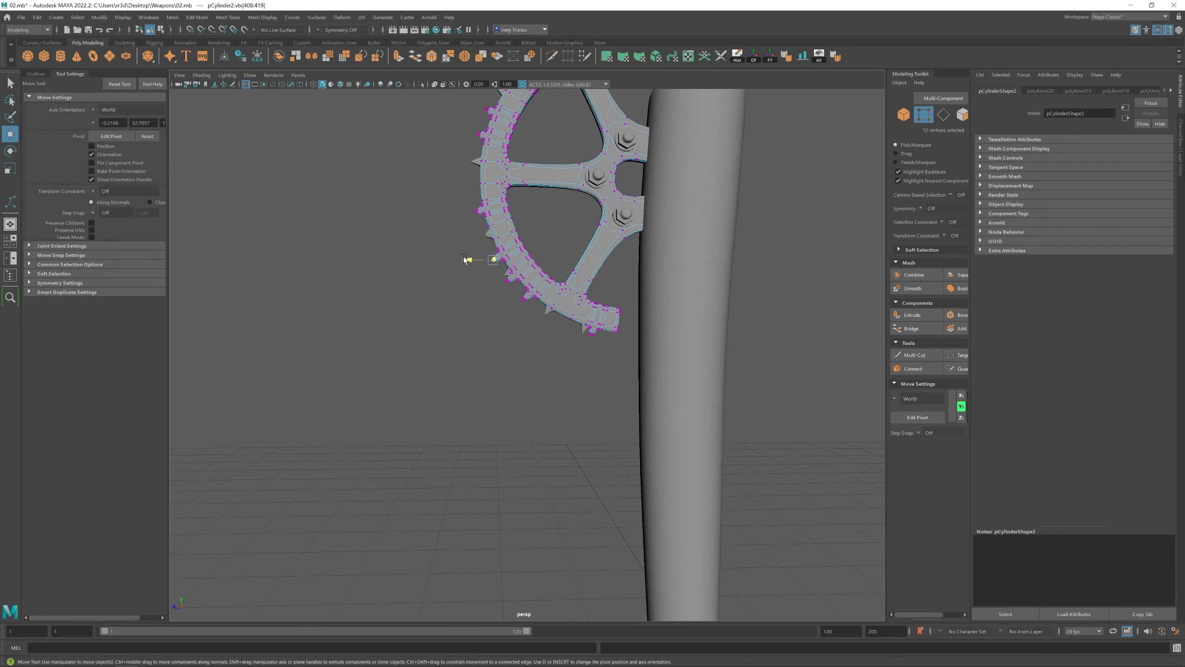
pyautogui.keyDown('alt'); pyautogui.moveTo(534, 199); pyautogui.dragTo(482, 225); pyautogui.keyUp('alt')
pyautogui.scroll(2, 467, 252)
pyautogui.click(435, 277)
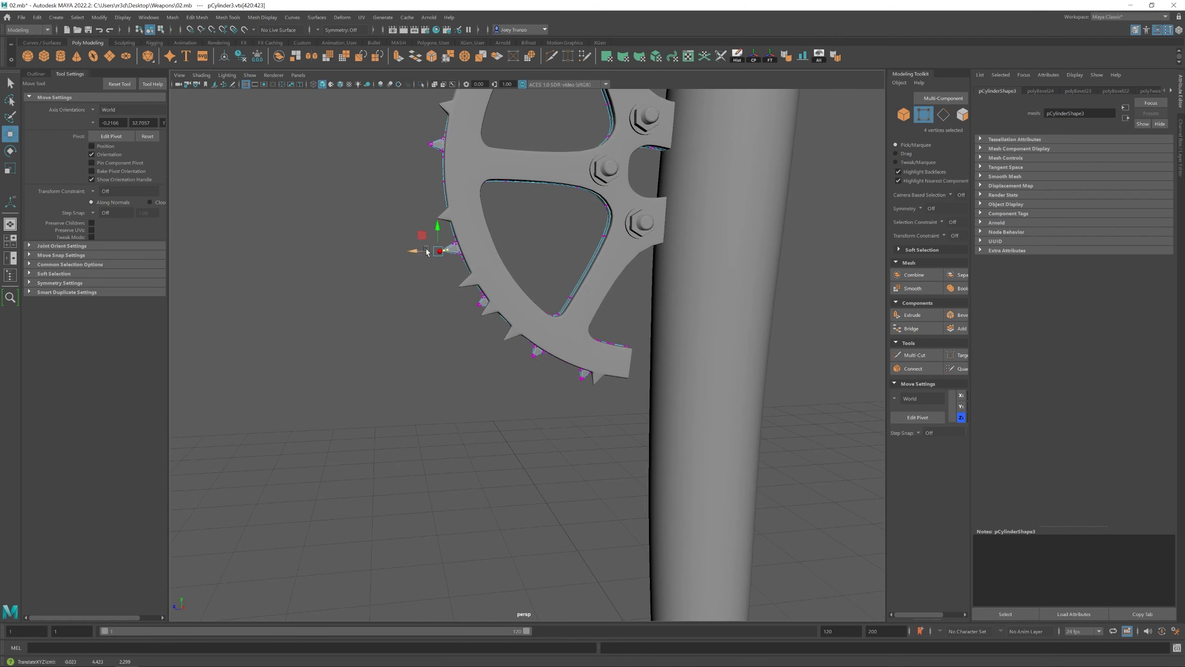
pyautogui.keyDown('alt'); pyautogui.moveTo(426, 257); pyautogui.dragTo(541, 238); pyautogui.keyUp('alt')
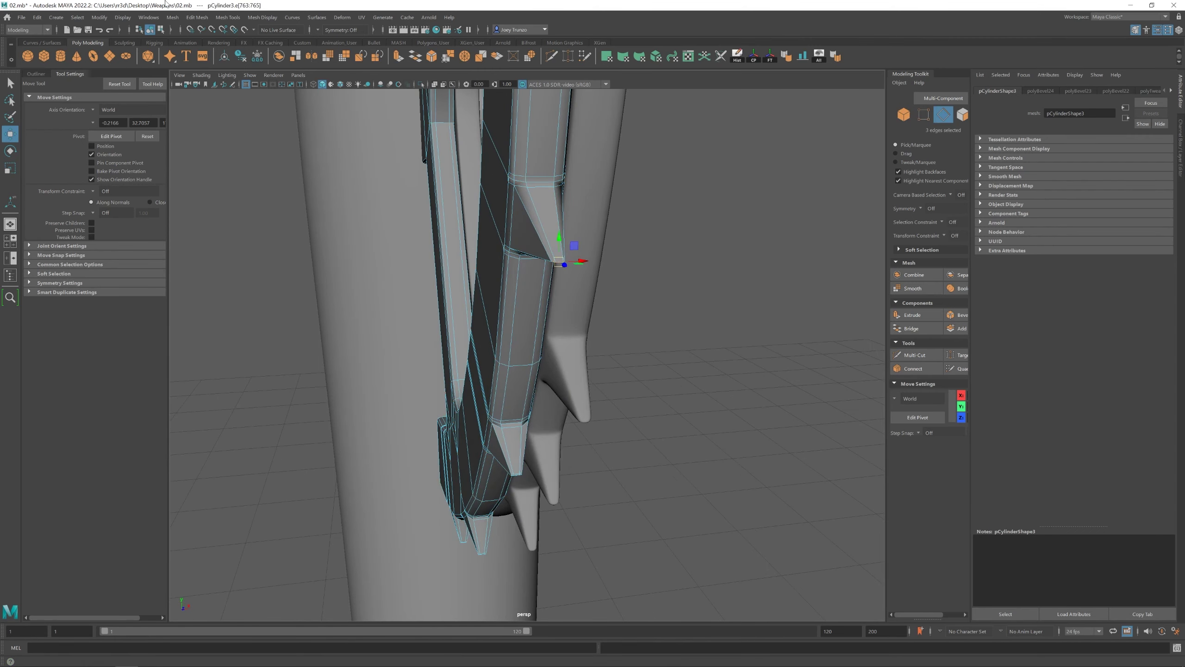
pyautogui.click(196, 17)
pyautogui.click(205, 50)
pyautogui.press('w')
pyautogui.press('F8')
# Reselect the wheel and pick 12 of its vertices
pyautogui.keyDown('alt'); pyautogui.moveTo(698, 167); pyautogui.dragTo(278, 339); pyautogui.keyUp('alt')
pyautogui.keyDown('alt'); pyautogui.moveTo(278, 339); pyautogui.dragTo(344, 365, button='right'); pyautogui.keyUp('alt')
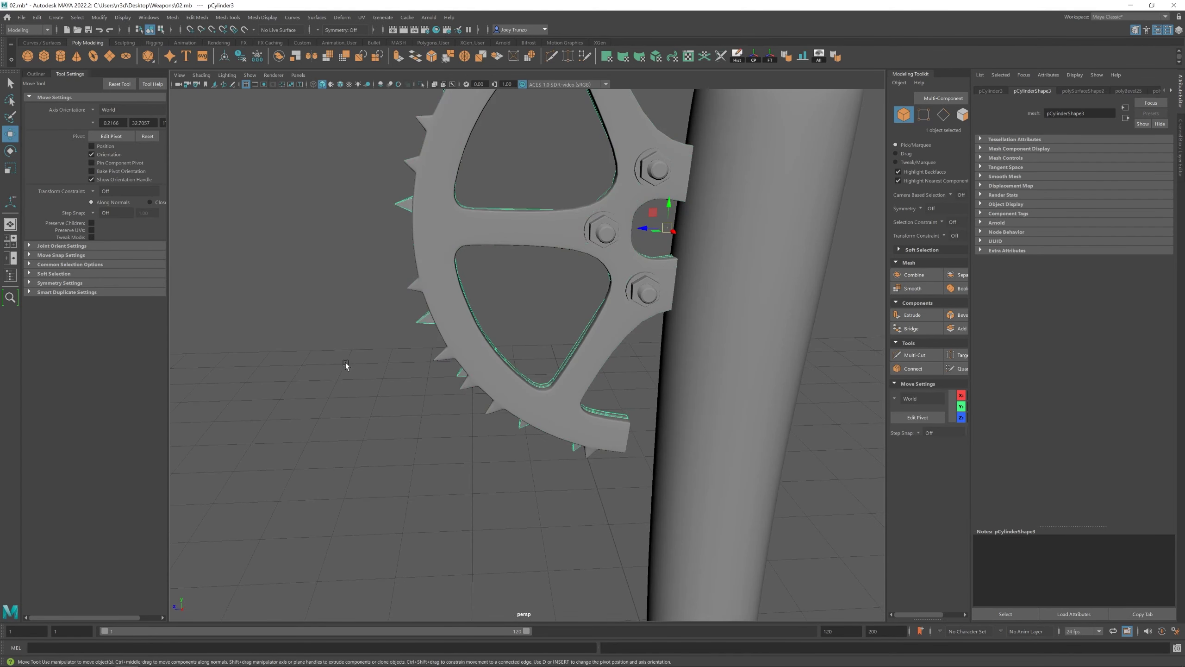
pyautogui.scroll(-5, 450, 326)
pyautogui.click(450, 326)
pyautogui.scroll(3, 559, 226)
pyautogui.click(559, 226)
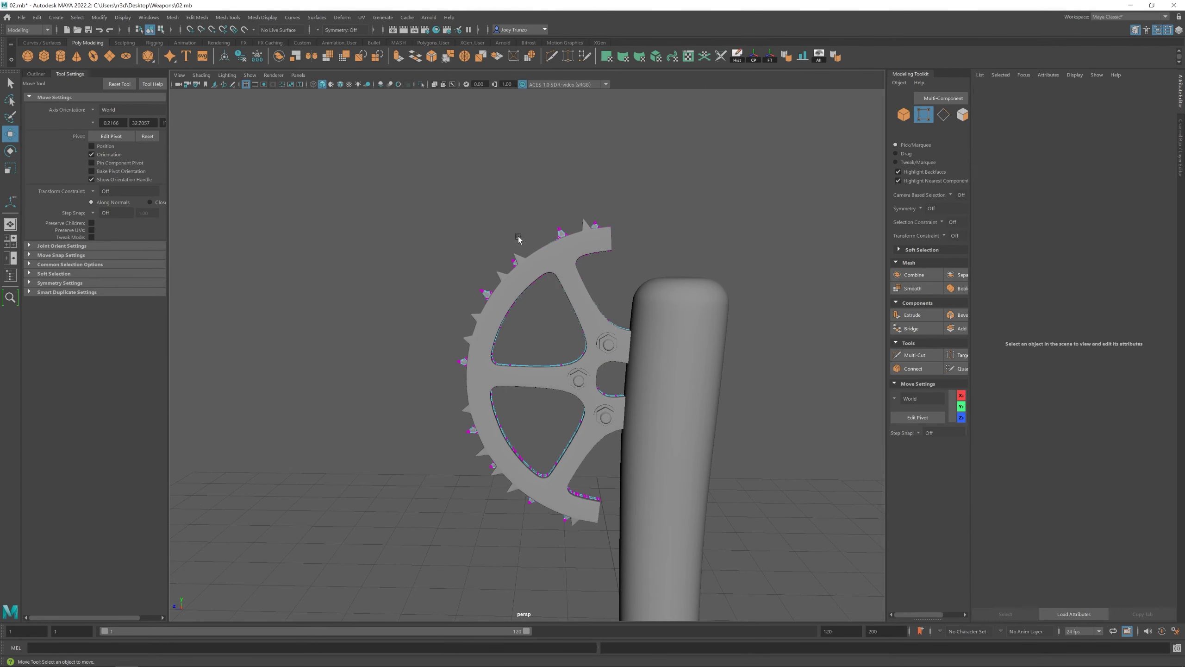
pyautogui.moveTo(516, 246)
pyautogui.mouseDown(button='right')
pyautogui.moveTo(530, 262)
pyautogui.moveTo(504, 262)
pyautogui.mouseUp(button='right')
pyautogui.moveTo(499, 247); pyautogui.dragTo(509, 259)
# Create a 20-sided cylinder and widen it around the handle's lower section
pyautogui.click(449, 325)
pyautogui.scroll(-3, 449, 325)
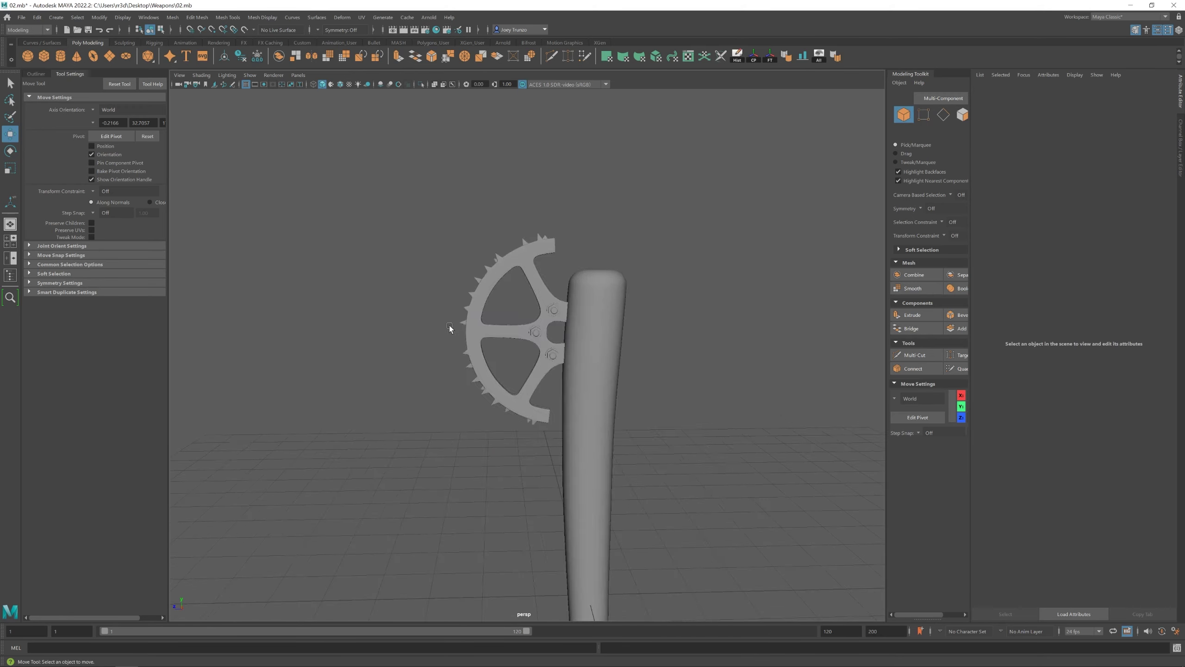
pyautogui.keyDown('alt'); pyautogui.moveTo(449, 326); pyautogui.dragTo(520, 304); pyautogui.keyUp('alt')
pyautogui.keyDown('shift'); pyautogui.moveTo(519, 304); pyautogui.dragTo(529, 435, button='right'); pyautogui.keyUp('shift')
# Flatten the new cylinder into a thin disc and select one of its edge loops
pyautogui.press('r')
pyautogui.click(1077, 91)
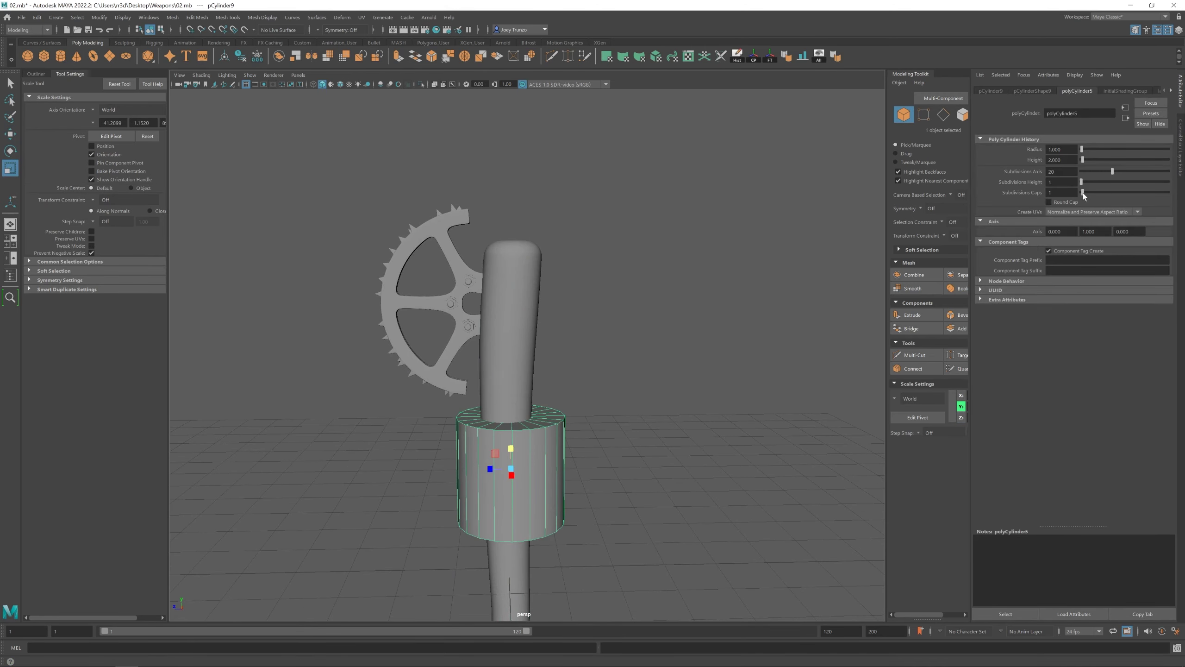
pyautogui.moveTo(1079, 164); pyautogui.dragTo(1040, 164)
pyautogui.scroll(5, 565, 317)
pyautogui.press('w')
pyautogui.doubleClick(635, 321)
pyautogui.keyDown('alt'); pyautogui.moveTo(635, 321); pyautogui.dragTo(596, 374); pyautogui.keyUp('alt')
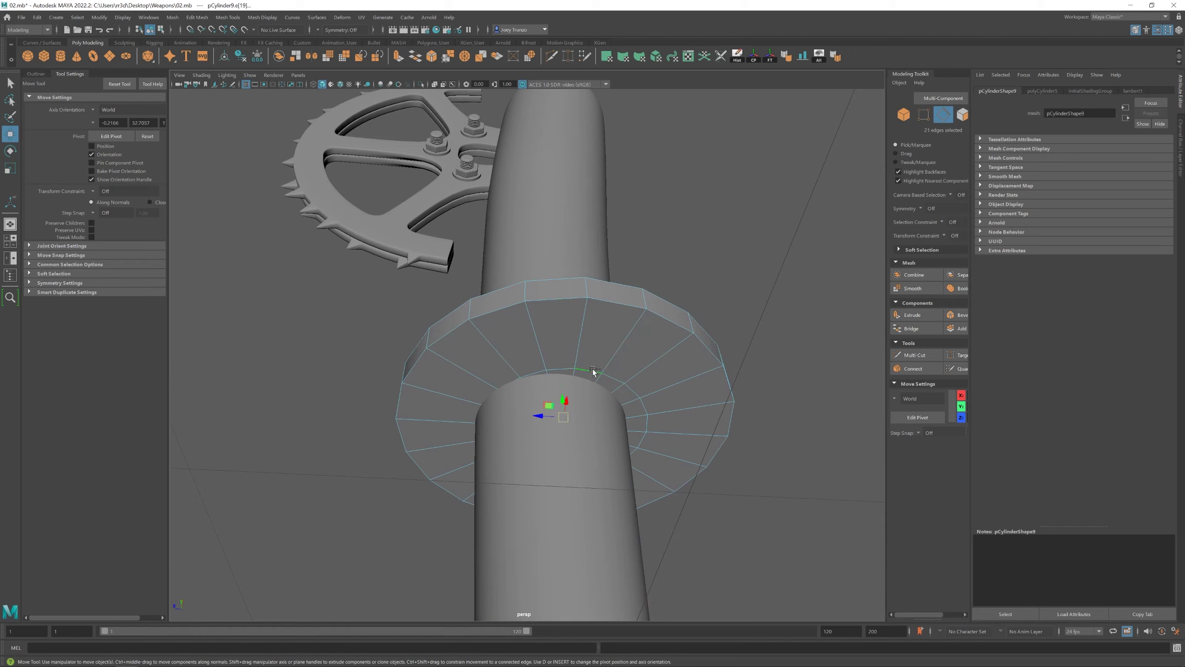
# Delete the disc's inner faces and bridge the ring edges into faces
pyautogui.press('r')
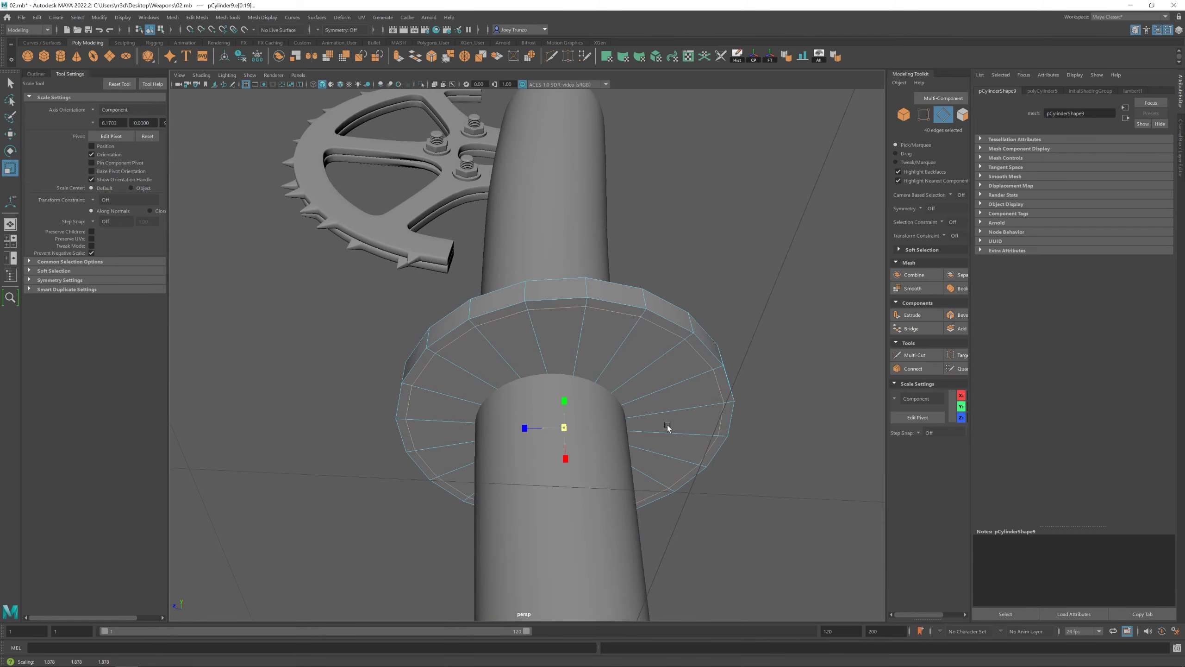
pyautogui.press('w')
pyautogui.keyDown('alt'); pyautogui.moveTo(667, 427); pyautogui.dragTo(614, 376); pyautogui.keyUp('alt')
pyautogui.press('Delete')
pyautogui.keyDown('alt'); pyautogui.moveTo(661, 293); pyautogui.dragTo(777, 393); pyautogui.keyUp('alt')
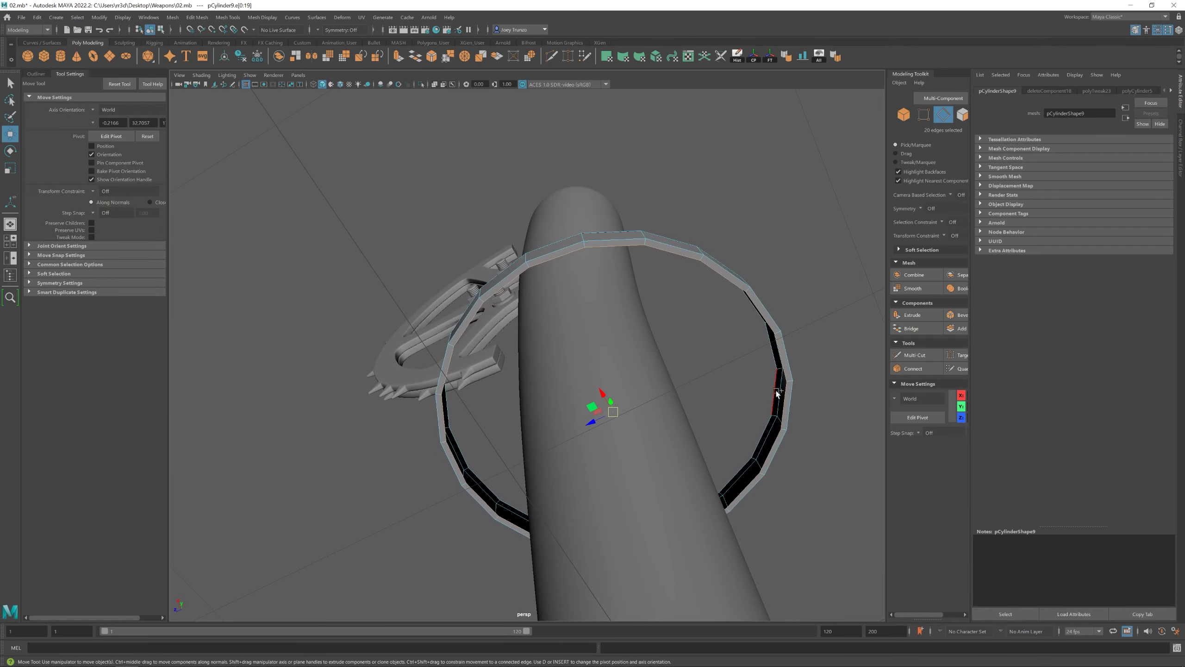
pyautogui.click(196, 17)
pyautogui.click(208, 53)
# Shrink the ring down to the handle's width
pyautogui.press('F8')
pyautogui.keyDown('alt'); pyautogui.moveTo(700, 327); pyautogui.dragTo(701, 233); pyautogui.keyUp('alt')
pyautogui.press('r')
pyautogui.scroll(-3, 559, 348)
pyautogui.hotkey('ctrl', 'z')
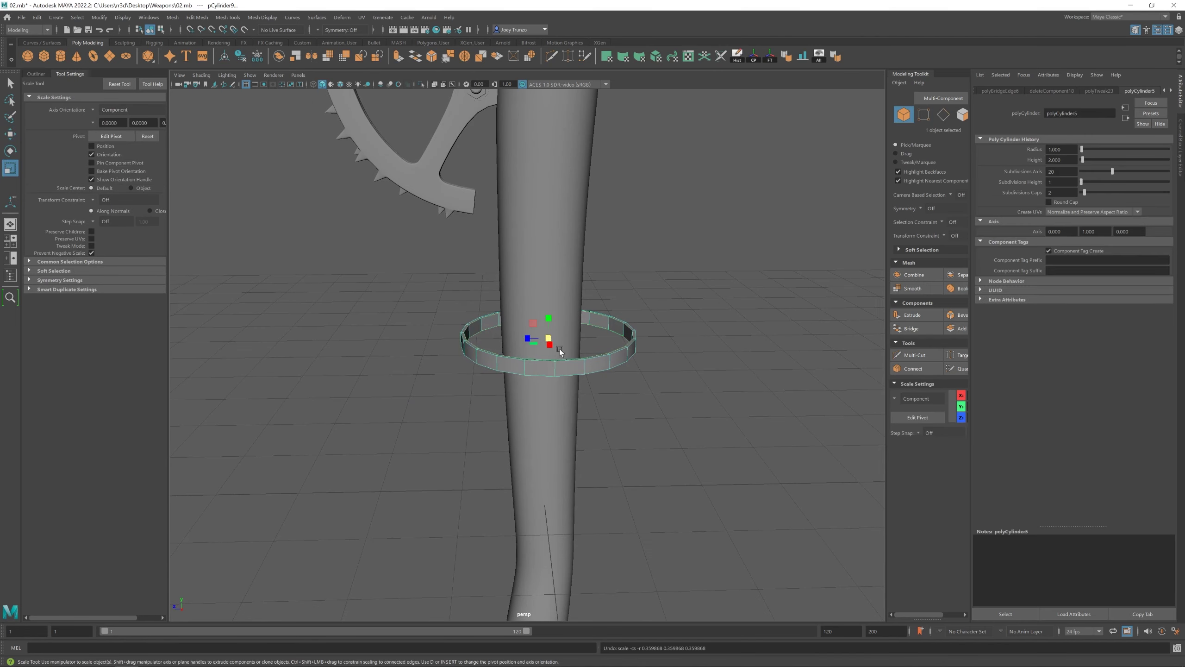
pyautogui.moveTo(559, 348); pyautogui.dragTo(541, 364)
pyautogui.keyDown('alt'); pyautogui.moveTo(541, 364); pyautogui.dragTo(546, 339); pyautogui.keyUp('alt')
pyautogui.press('w')
pyautogui.press('e')
pyautogui.press('r')
# Move the band's vertices so it hugs the handle's curve
pyautogui.press('w')
pyautogui.press('F9')
pyautogui.hotkey('ctrl', 'z')
pyautogui.moveTo(485, 282); pyautogui.dragTo(516, 402)
pyautogui.press('q')
pyautogui.press('w')
pyautogui.keyDown('ctrl'); pyautogui.moveTo(536, 349); pyautogui.dragTo(535, 348); pyautogui.keyUp('ctrl')
pyautogui.keyDown('alt'); pyautogui.moveTo(535, 348); pyautogui.dragTo(479, 347); pyautogui.keyUp('alt')
pyautogui.moveTo(482, 394)
pyautogui.mouseDown()
pyautogui.moveTo(503, 379)
pyautogui.moveTo(474, 403)
pyautogui.mouseUp()
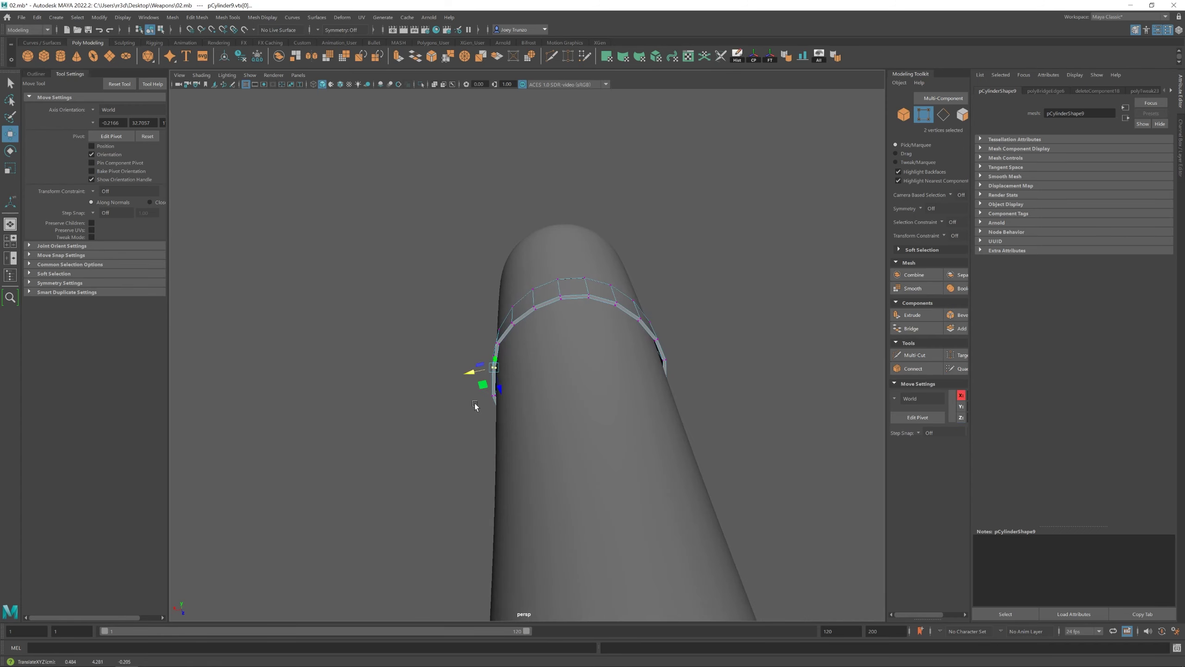
pyautogui.scroll(-3, 633, 390)
pyautogui.keyDown('alt'); pyautogui.moveTo(628, 374); pyautogui.dragTo(542, 318); pyautogui.keyUp('alt')
pyautogui.scroll(-2, 542, 317)
# Back in object mode, open the Edit > Duplicate Special option box
pyautogui.press('F8')
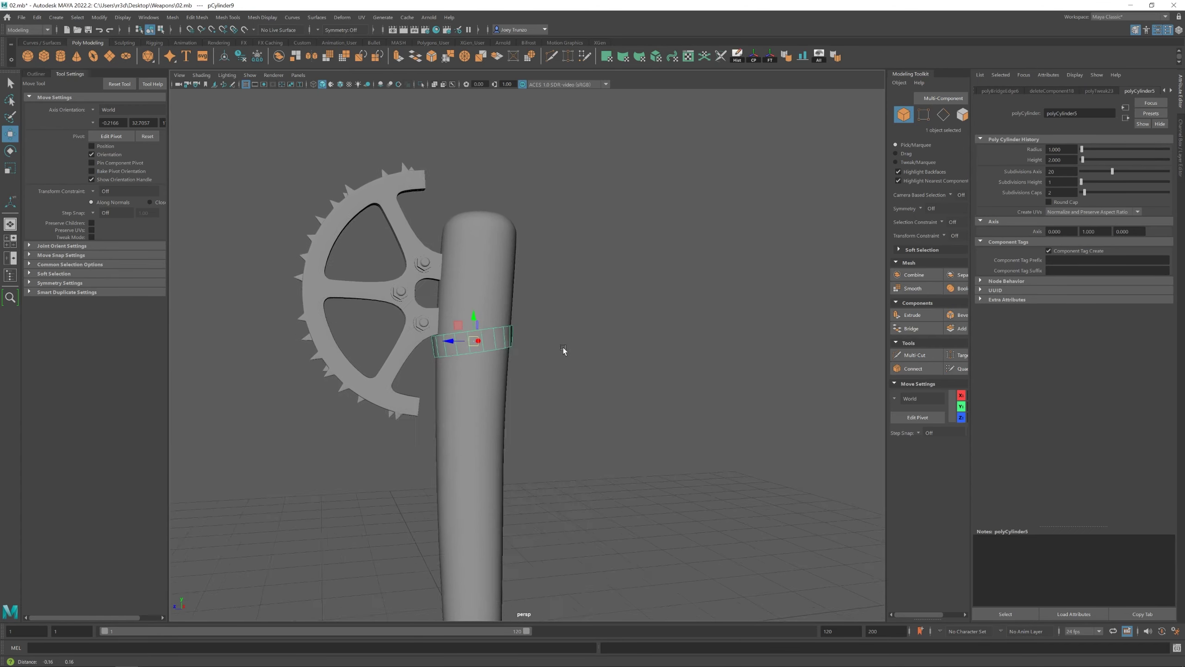
pyautogui.click(37, 18)
pyautogui.click(158, 164)
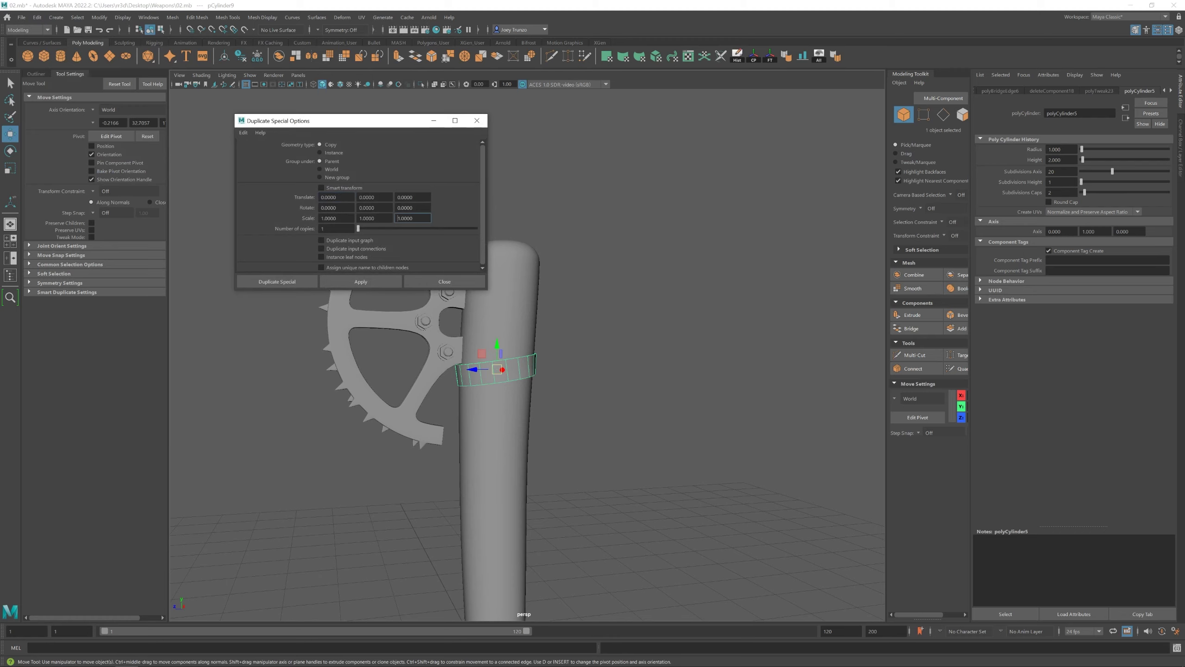
# Apply Duplicate Special to copy the band, then rotate and move the copy around the handle
pyautogui.click(373, 282)
pyautogui.press('e')
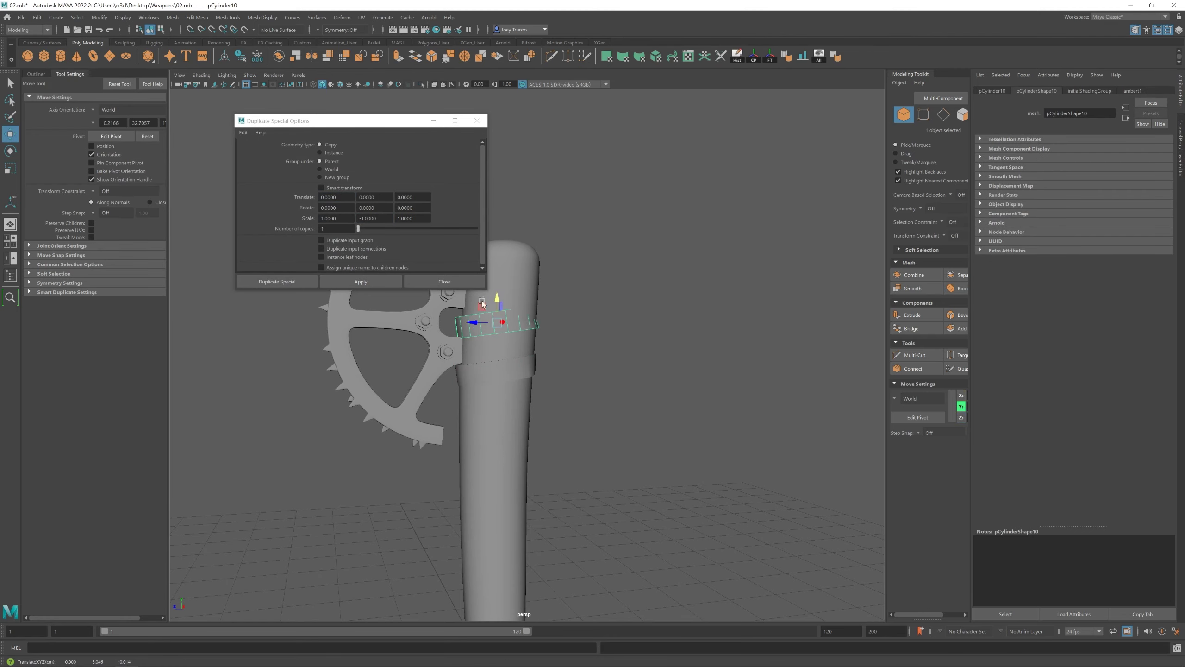
pyautogui.press('w')
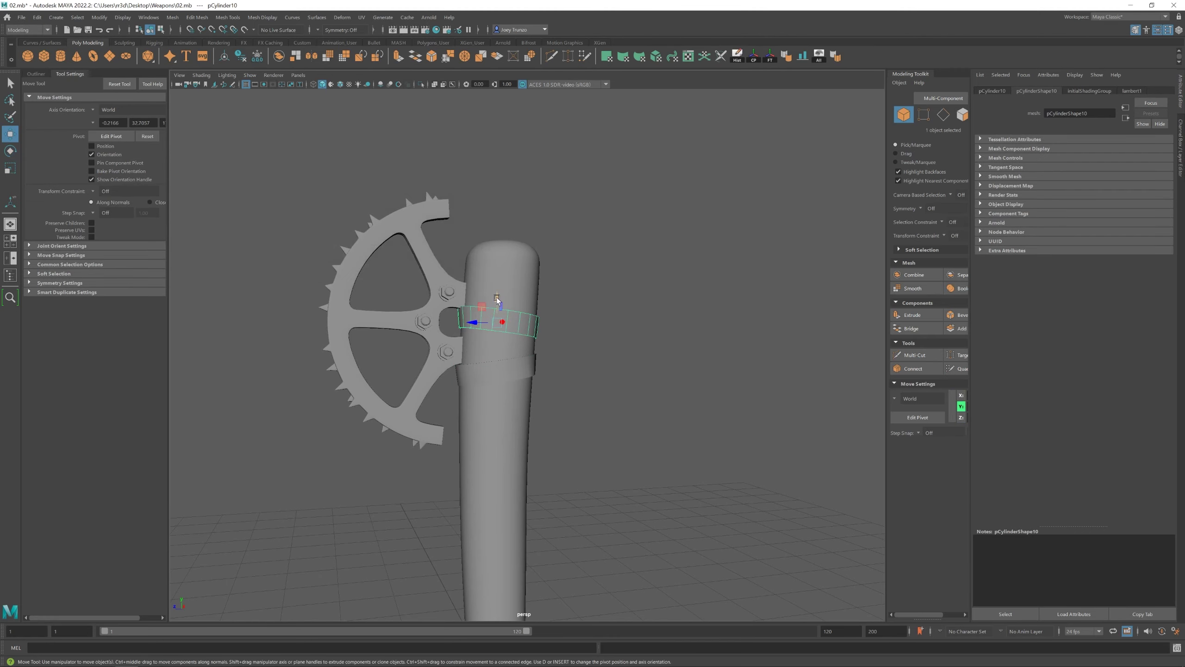
pyautogui.press('e')
pyautogui.press('w')
pyautogui.keyDown('alt'); pyautogui.moveTo(501, 233); pyautogui.dragTo(545, 308); pyautogui.keyUp('alt')
pyautogui.press('e')
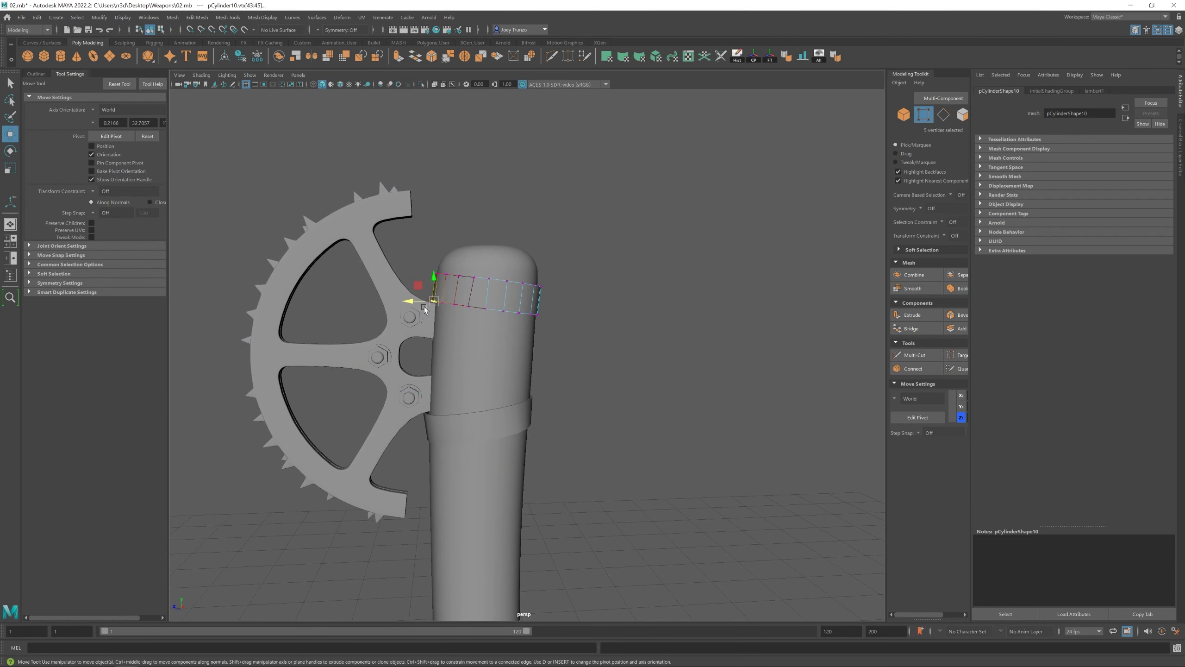
pyautogui.press('F8')
pyautogui.keyDown('alt'); pyautogui.moveTo(635, 304); pyautogui.dragTo(522, 269); pyautogui.keyUp('alt')
# Select two edge loops on the band beside the bolts and resize them
pyautogui.press('F10')
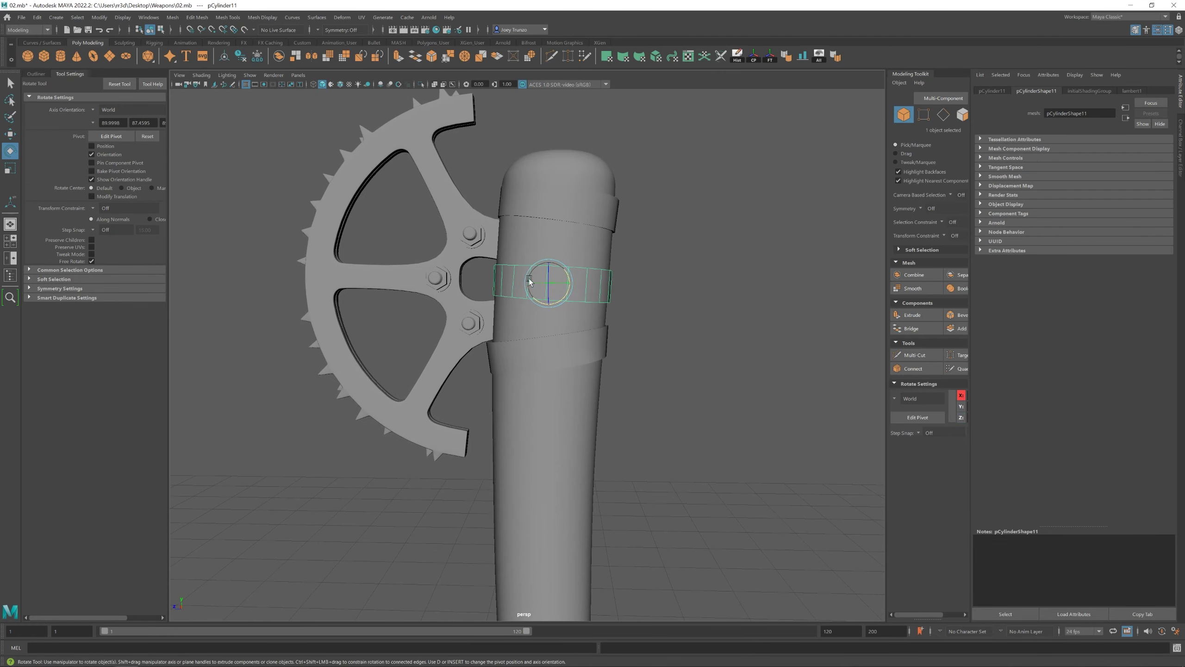
pyautogui.keyDown('alt'); pyautogui.moveTo(553, 244); pyautogui.dragTo(502, 341, button='middle'); pyautogui.keyUp('alt')
pyautogui.scroll(3, 540, 287)
pyautogui.press('e')
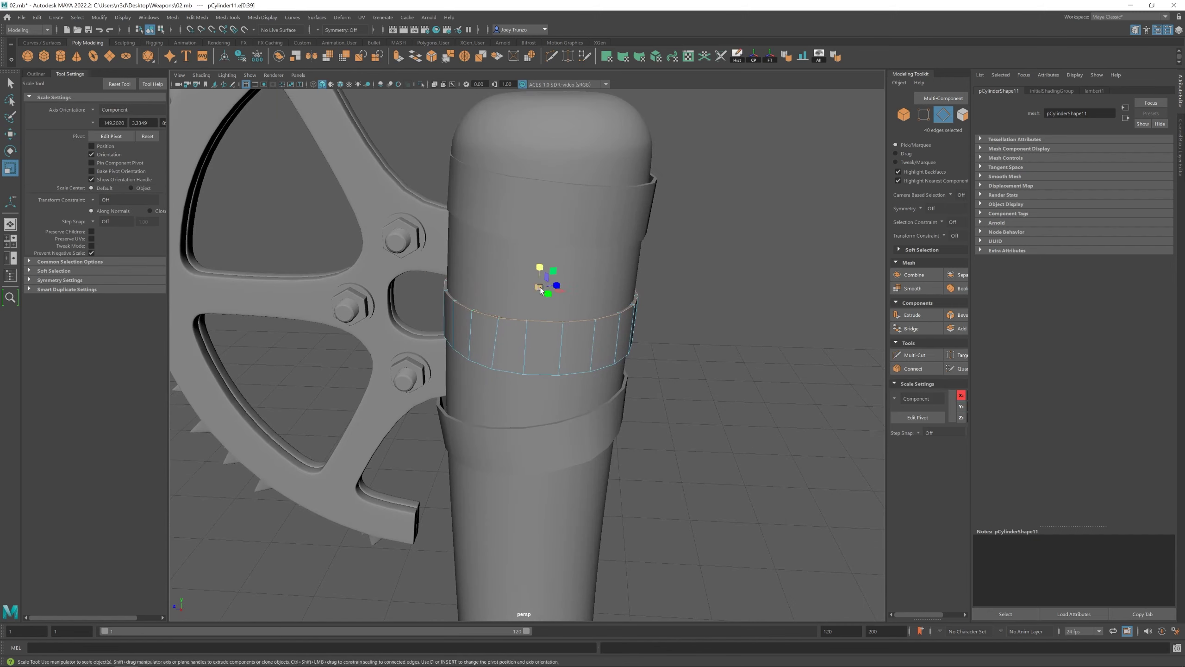
pyautogui.keyDown('alt'); pyautogui.moveTo(540, 287); pyautogui.dragTo(515, 290); pyautogui.keyUp('alt')
pyautogui.keyDown('shift'); pyautogui.doubleClick(548, 279); pyautogui.keyUp('shift')
pyautogui.press('w')
pyautogui.press('F8')
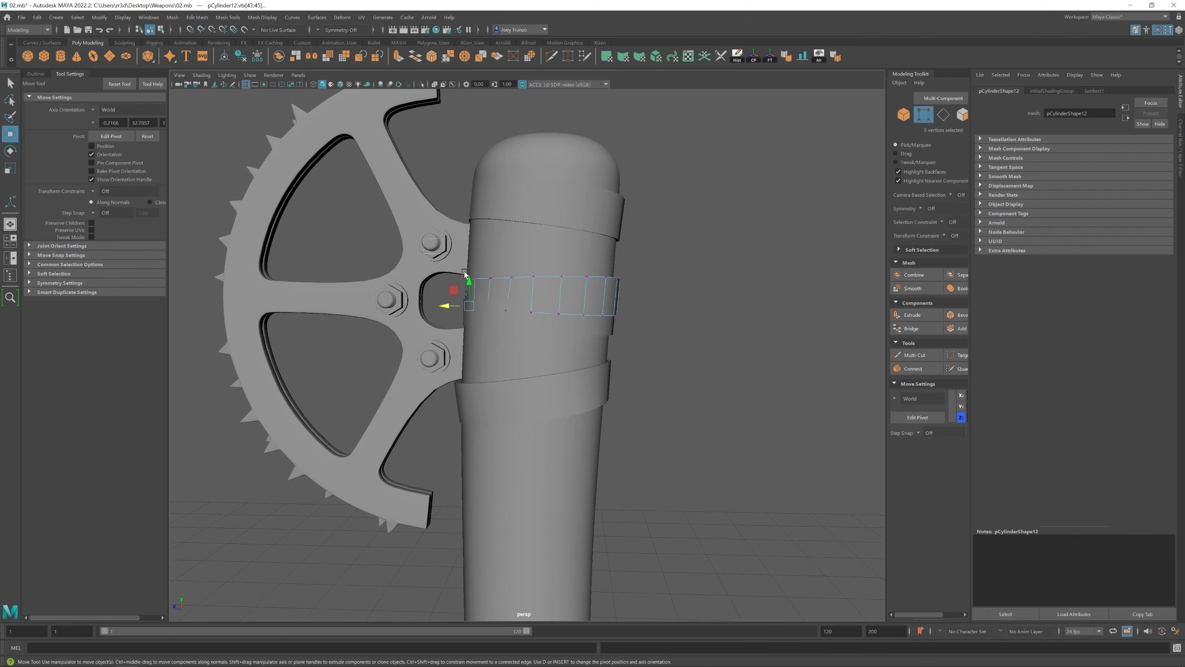
# Scale the band's vertices, undo that change and zoom out to the whole model
pyautogui.keyDown('alt'); pyautogui.moveTo(440, 298); pyautogui.dragTo(461, 278); pyautogui.keyUp('alt')
pyautogui.press('r')
pyautogui.hotkey('ctrl', 'z')
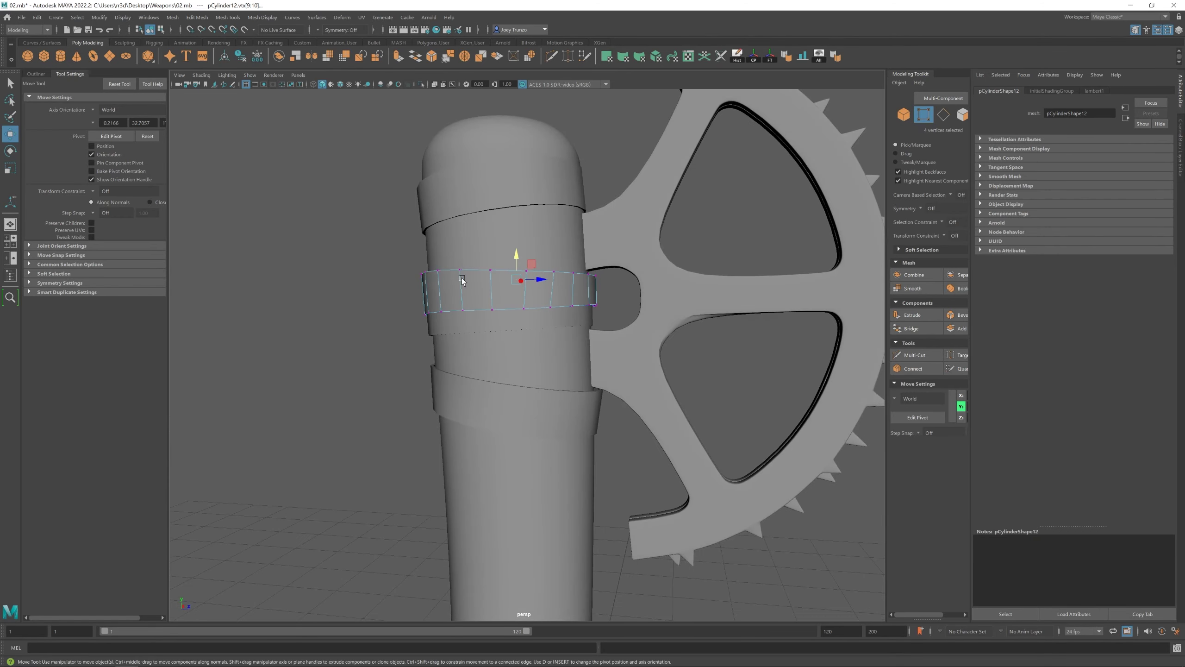
pyautogui.keyDown('alt'); pyautogui.moveTo(569, 291); pyautogui.dragTo(635, 330); pyautogui.keyUp('alt')
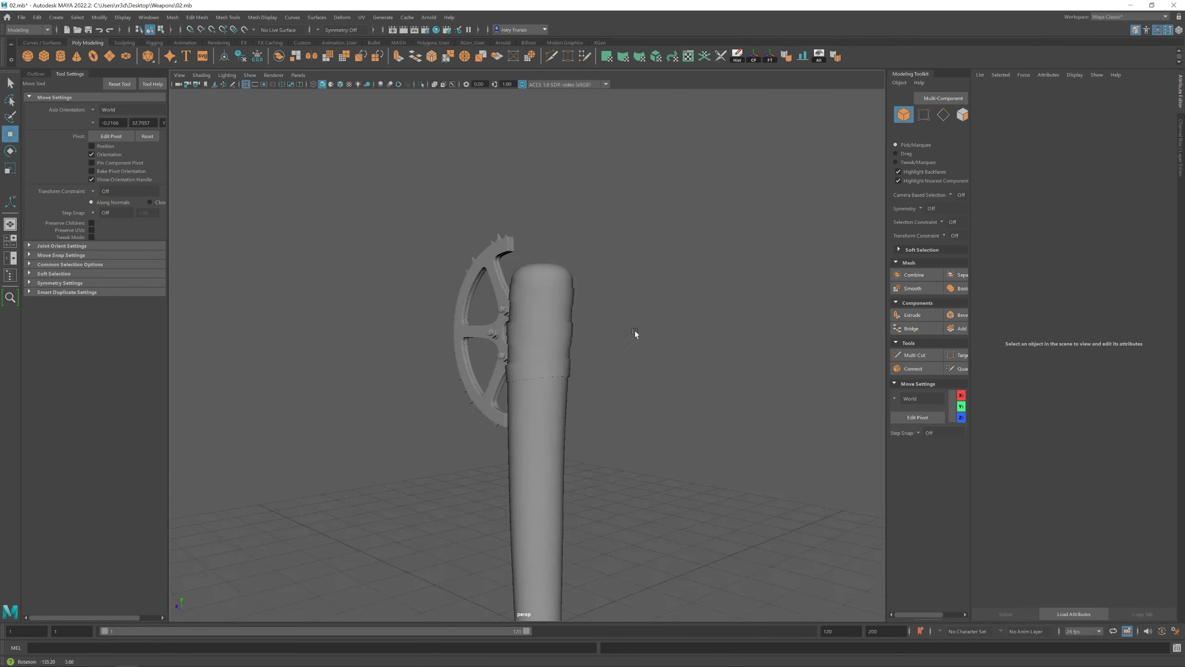
pyautogui.scroll(5, 548, 306)
# Duplicate the band beside the bolts with Ctrl+D and rotate the copy around the handle
pyautogui.click(557, 302)
pyautogui.keyDown('alt'); pyautogui.moveTo(558, 302); pyautogui.dragTo(582, 299); pyautogui.keyUp('alt')
pyautogui.hotkey('ctrl', 'd')
pyautogui.press('e')
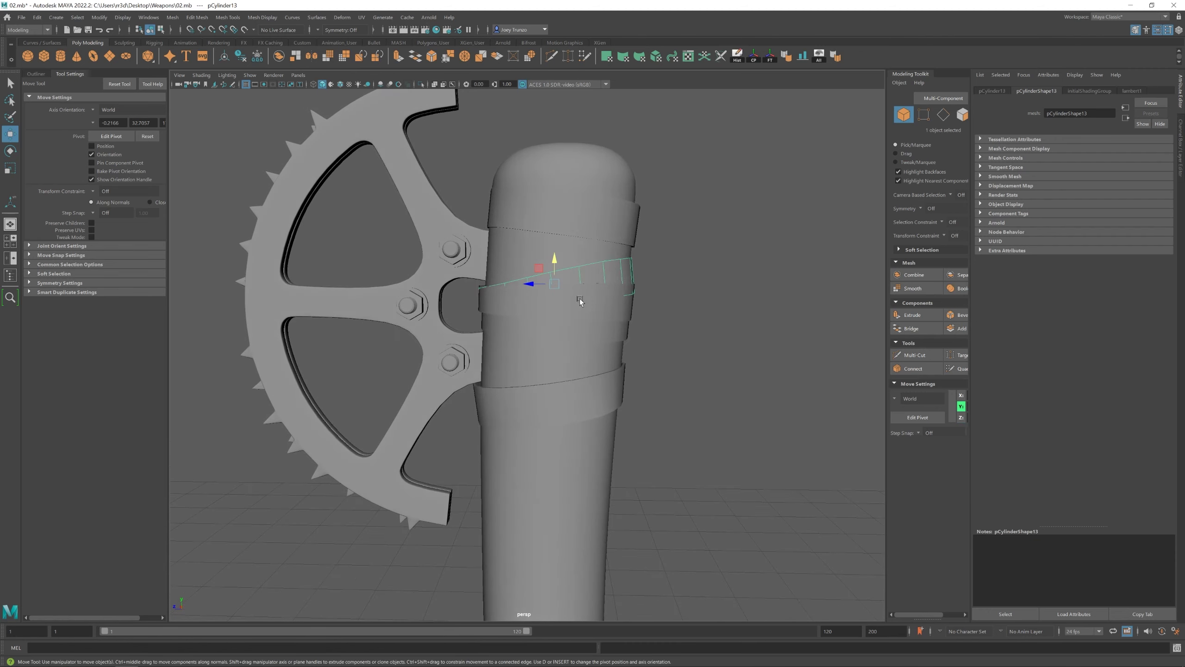
pyautogui.moveTo(582, 299); pyautogui.dragTo(535, 290, button='right')
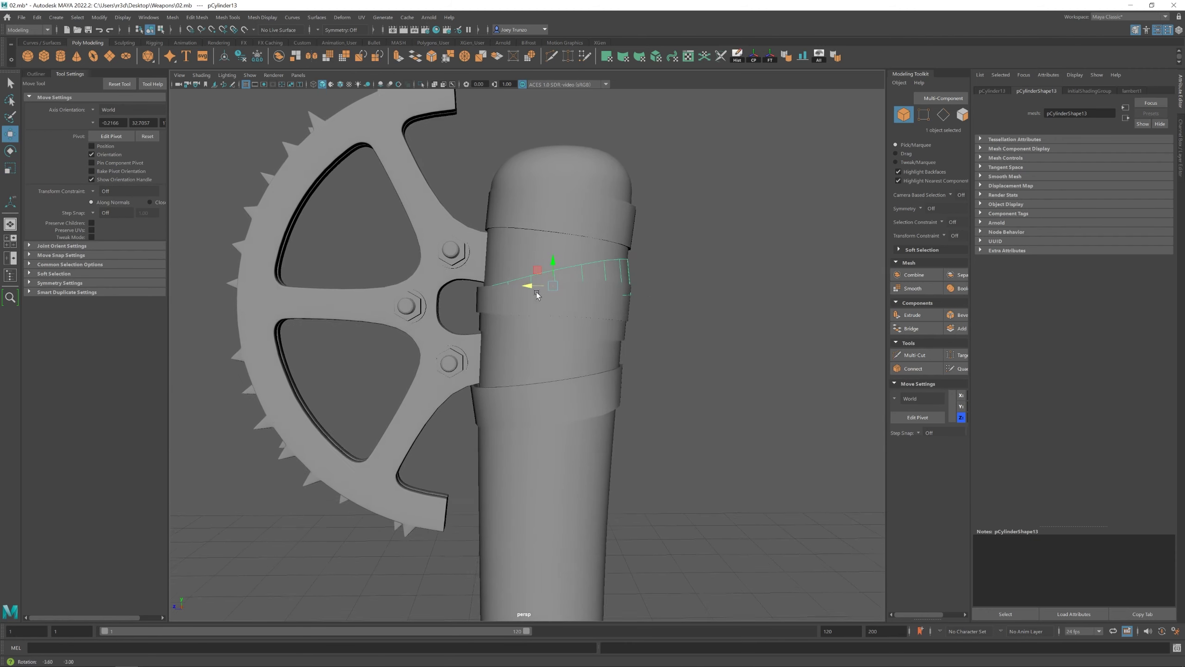
# Pick vertices on the band's right side to reshape it against the handle
pyautogui.moveTo(656, 286); pyautogui.dragTo(680, 272)
pyautogui.click(434, 279)
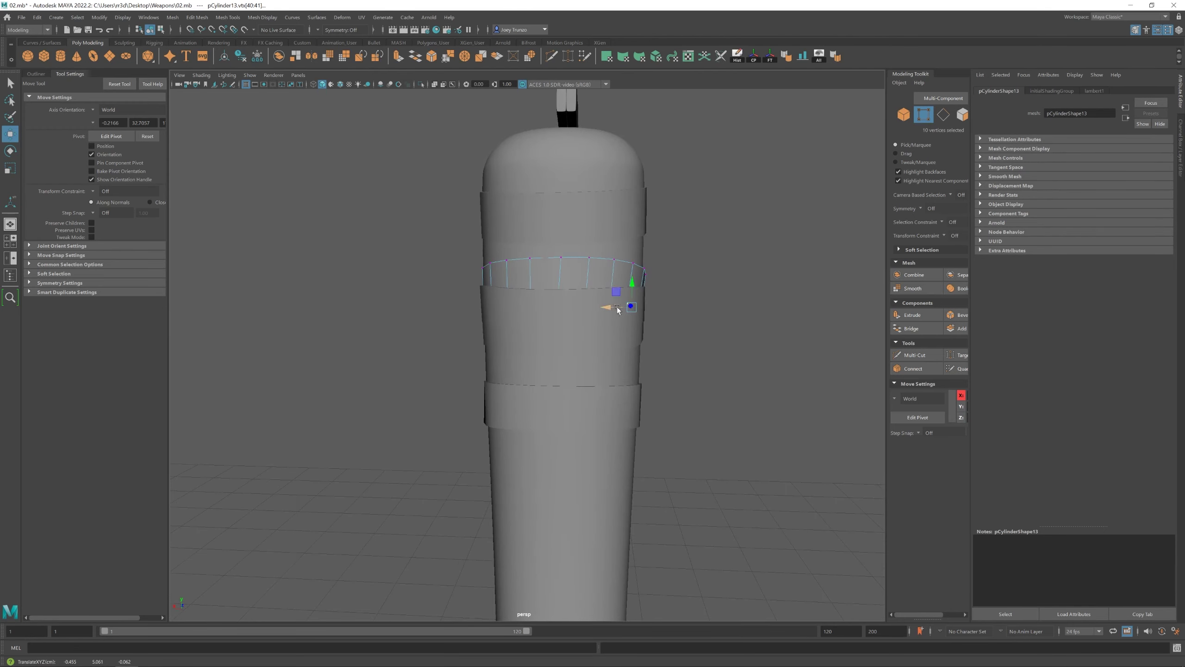
pyautogui.keyDown('alt'); pyautogui.moveTo(618, 310); pyautogui.dragTo(561, 318); pyautogui.keyUp('alt')
pyautogui.scroll(-5, 609, 363)
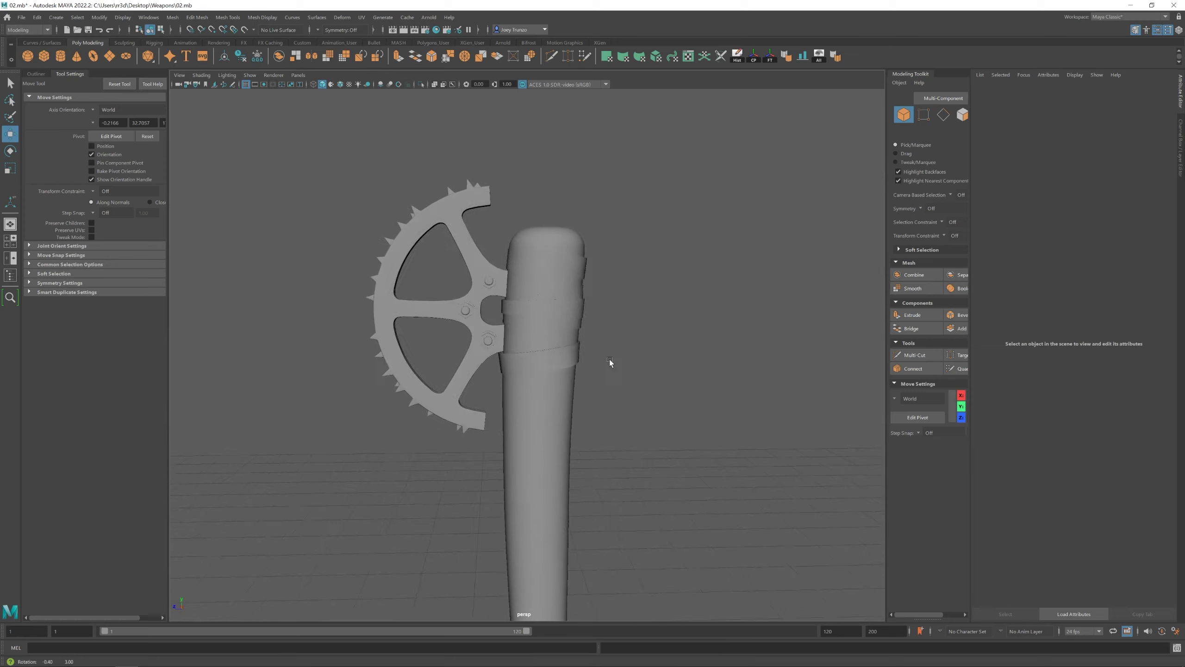
pyautogui.scroll(5, 581, 303)
# Gather band vertices near the bolts, then select another whole band object
pyautogui.click(581, 294)
pyautogui.scroll(3, 581, 294)
pyautogui.keyDown('shift'); pyautogui.click(603, 292); pyautogui.keyUp('shift')
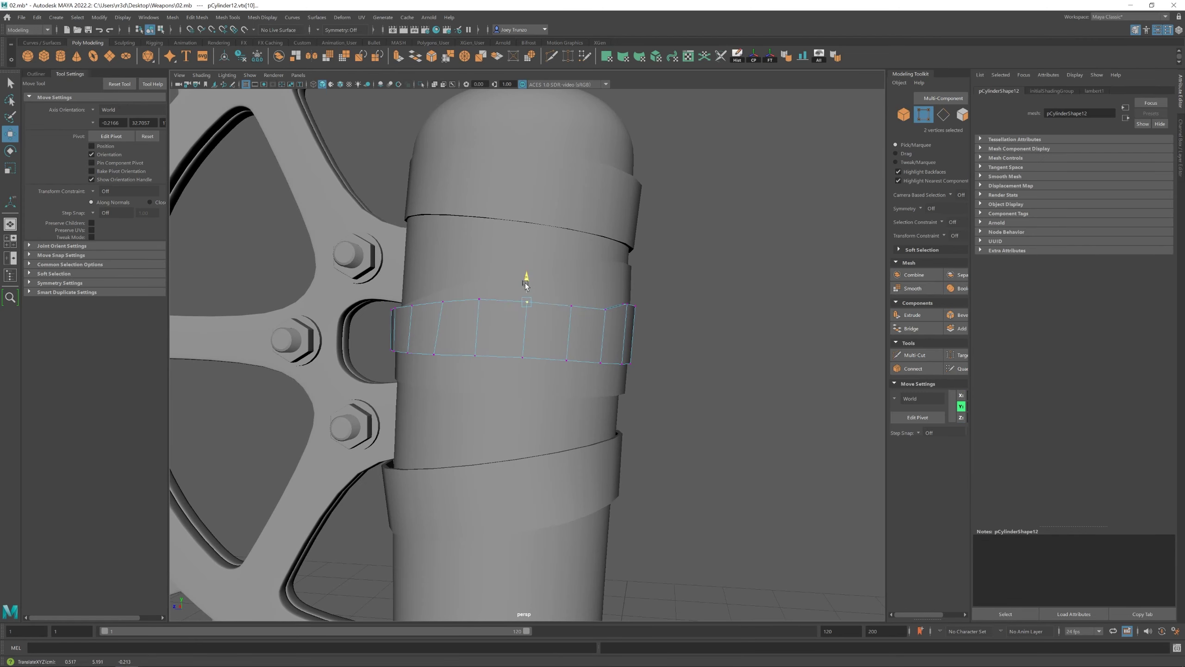
pyautogui.keyDown('alt'); pyautogui.moveTo(526, 285); pyautogui.dragTo(482, 381); pyautogui.keyUp('alt')
pyautogui.keyDown('shift'); pyautogui.click(636, 319); pyautogui.keyUp('shift')
pyautogui.scroll(-5, 481, 380)
pyautogui.scroll(5, 526, 297)
pyautogui.click(526, 298)
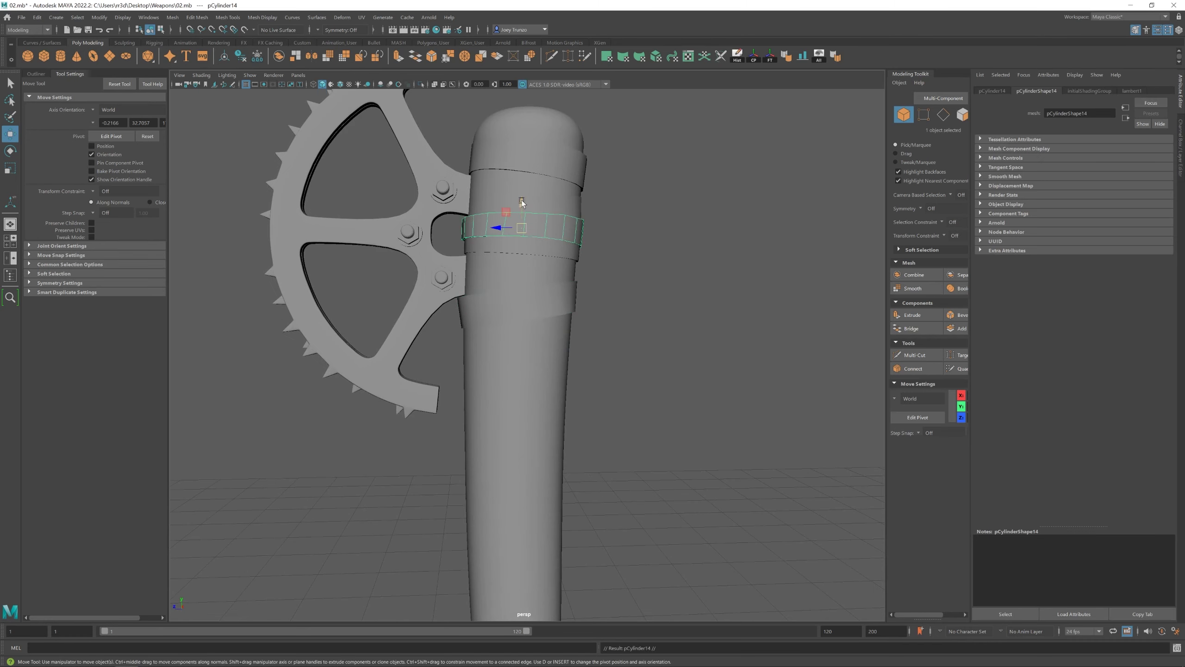
# Select the lower strap band below the earlier ones and scale it
pyautogui.keyDown('alt'); pyautogui.moveTo(507, 328); pyautogui.dragTo(536, 361); pyautogui.keyUp('alt')
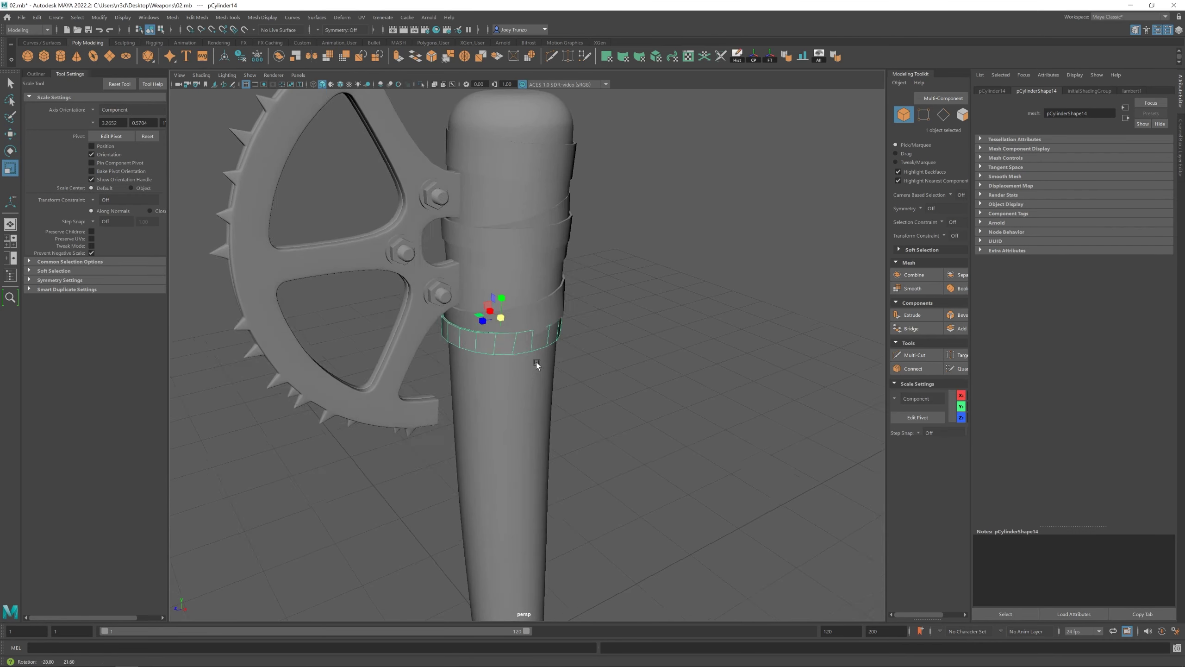
pyautogui.keyDown('alt'); pyautogui.moveTo(485, 310); pyautogui.dragTo(502, 315); pyautogui.keyUp('alt')
pyautogui.press('w')
pyautogui.click(602, 331)
pyautogui.keyDown('alt'); pyautogui.moveTo(603, 331); pyautogui.dragTo(444, 304); pyautogui.keyUp('alt')
pyautogui.click(495, 332)
pyautogui.press('w')
pyautogui.press('r')
# Select two edge loops around the lower band and move them into place
pyautogui.scroll(-3, 621, 357)
pyautogui.doubleClick(444, 304)
pyautogui.scroll(3, 455, 318)
pyautogui.keyDown('shift'); pyautogui.doubleClick(465, 332); pyautogui.keyUp('shift')
pyautogui.scroll(-3, 537, 365)
pyautogui.keyDown('alt'); pyautogui.moveTo(537, 365); pyautogui.dragTo(476, 389); pyautogui.keyUp('alt')
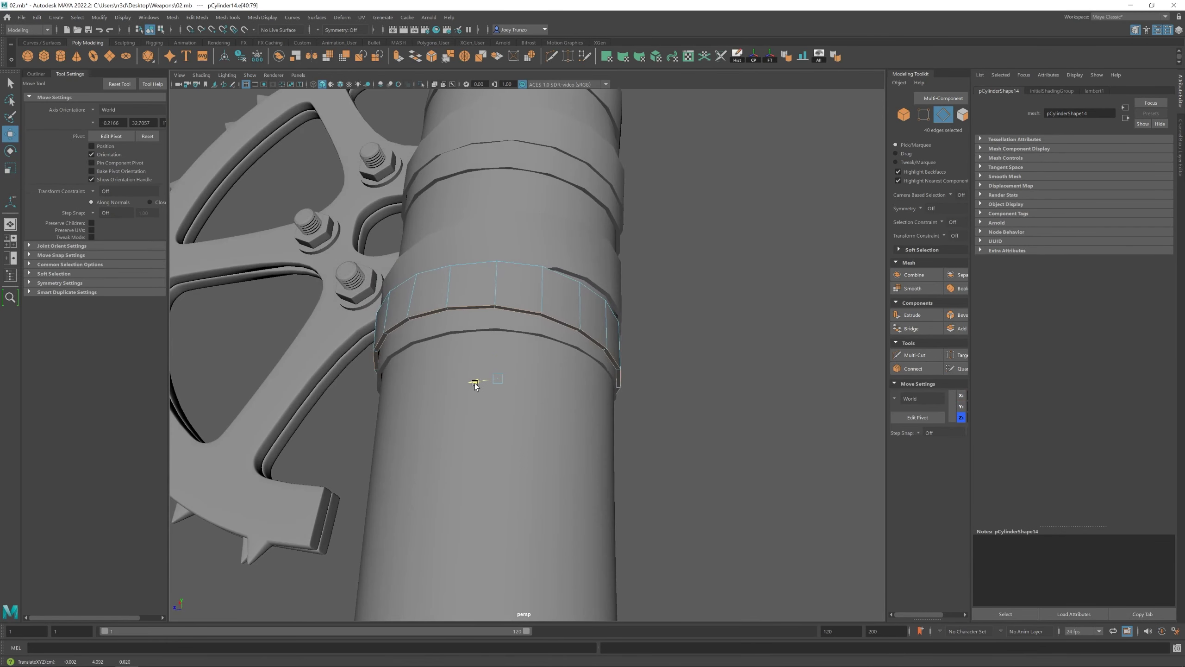
pyautogui.scroll(3, 433, 381)
pyautogui.press('w')
pyautogui.scroll(-3, 656, 396)
# Select vertices at the lower band's end in vertex mode
pyautogui.keyDown('alt'); pyautogui.moveTo(656, 397); pyautogui.dragTo(538, 331); pyautogui.keyUp('alt')
pyautogui.press('F9')
pyautogui.click(537, 331)
pyautogui.press('w')
pyautogui.scroll(3, 523, 327)
pyautogui.scroll(-3, 522, 329)
pyautogui.keyDown('alt'); pyautogui.moveTo(574, 296); pyautogui.dragTo(583, 328); pyautogui.keyUp('alt')
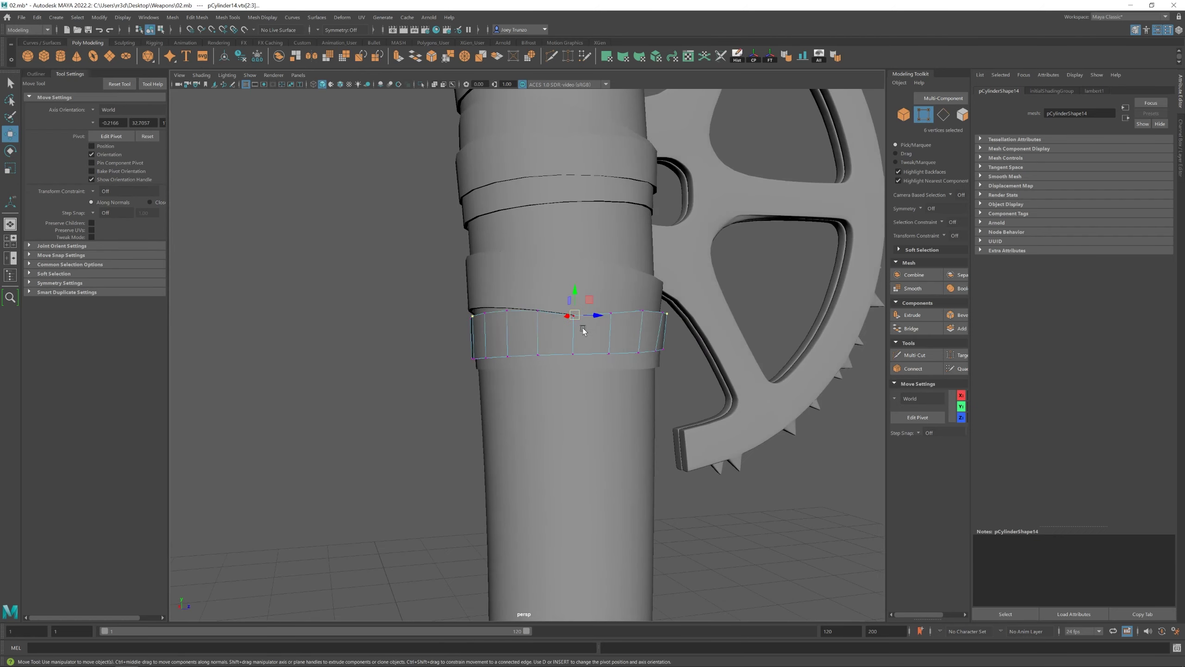
pyautogui.scroll(3, 574, 260)
pyautogui.click(658, 310)
pyautogui.scroll(-3, 658, 312)
# Pull the band's end vertices in against the blade's inner edge, then return to object mode
pyautogui.keyDown('alt'); pyautogui.moveTo(658, 312); pyautogui.dragTo(648, 286); pyautogui.keyUp('alt')
pyautogui.keyDown('shift'); pyautogui.click(559, 316); pyautogui.keyUp('shift')
pyautogui.scroll(3, 559, 316)
pyautogui.scroll(-3, 559, 317)
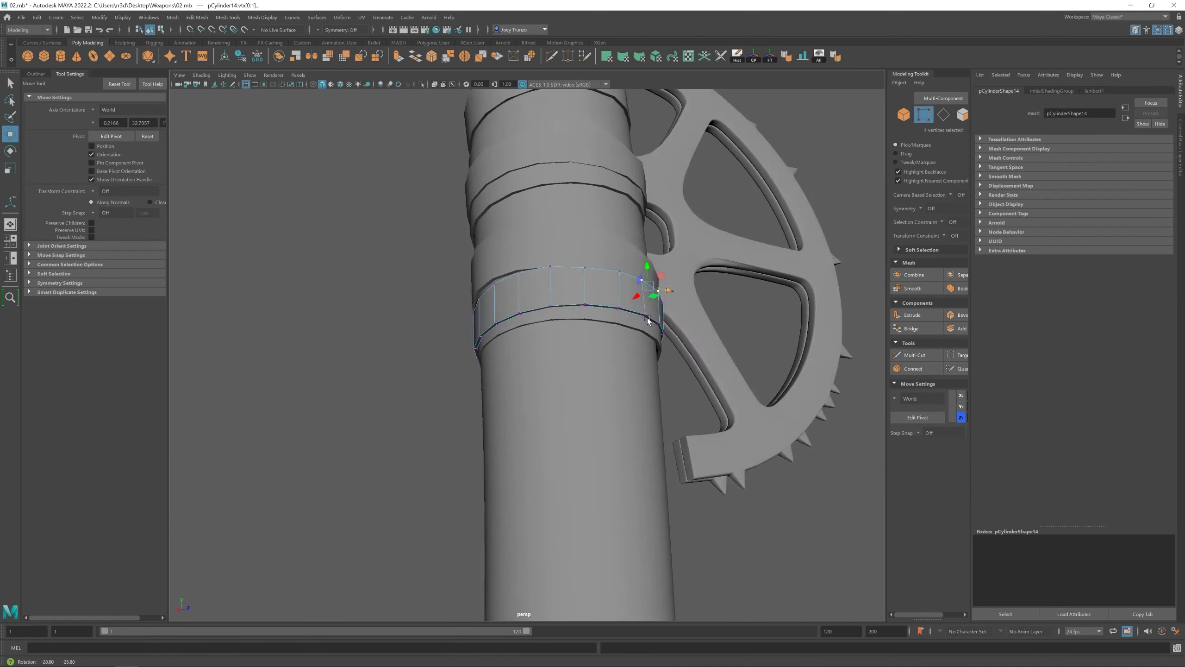
pyautogui.scroll(3, 578, 304)
pyautogui.keyDown('alt'); pyautogui.moveTo(540, 312); pyautogui.dragTo(606, 355); pyautogui.keyUp('alt')
pyautogui.click(487, 334)
pyautogui.scroll(-3, 486, 362)
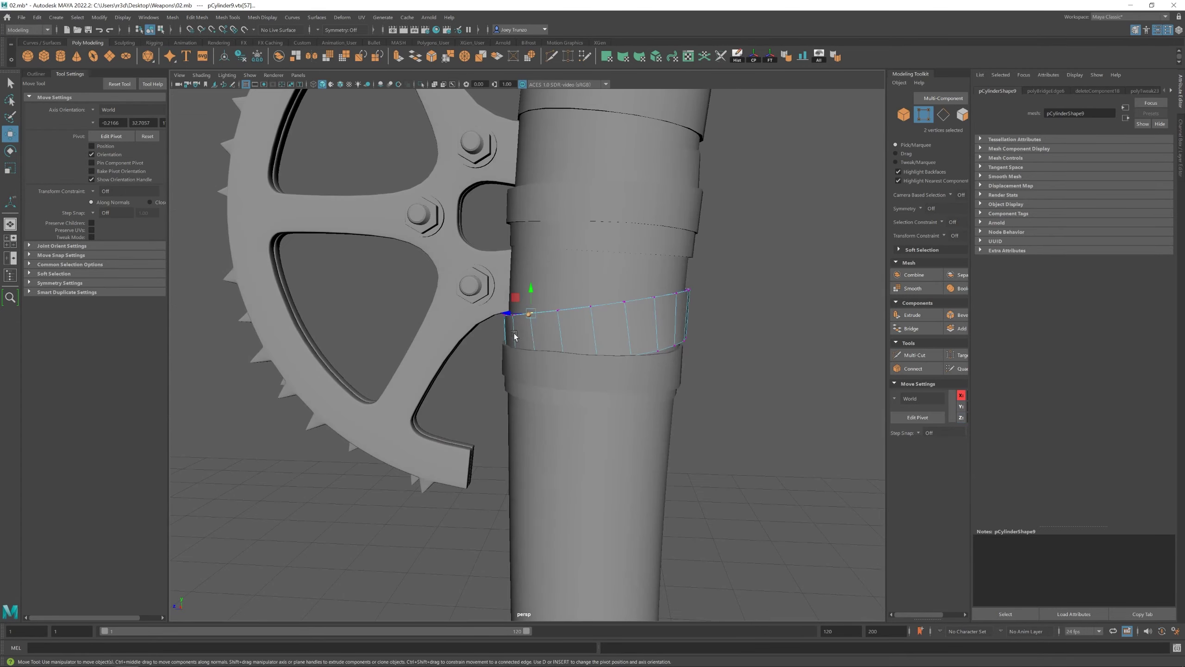
pyautogui.press('F8')
pyautogui.scroll(-3, 731, 425)
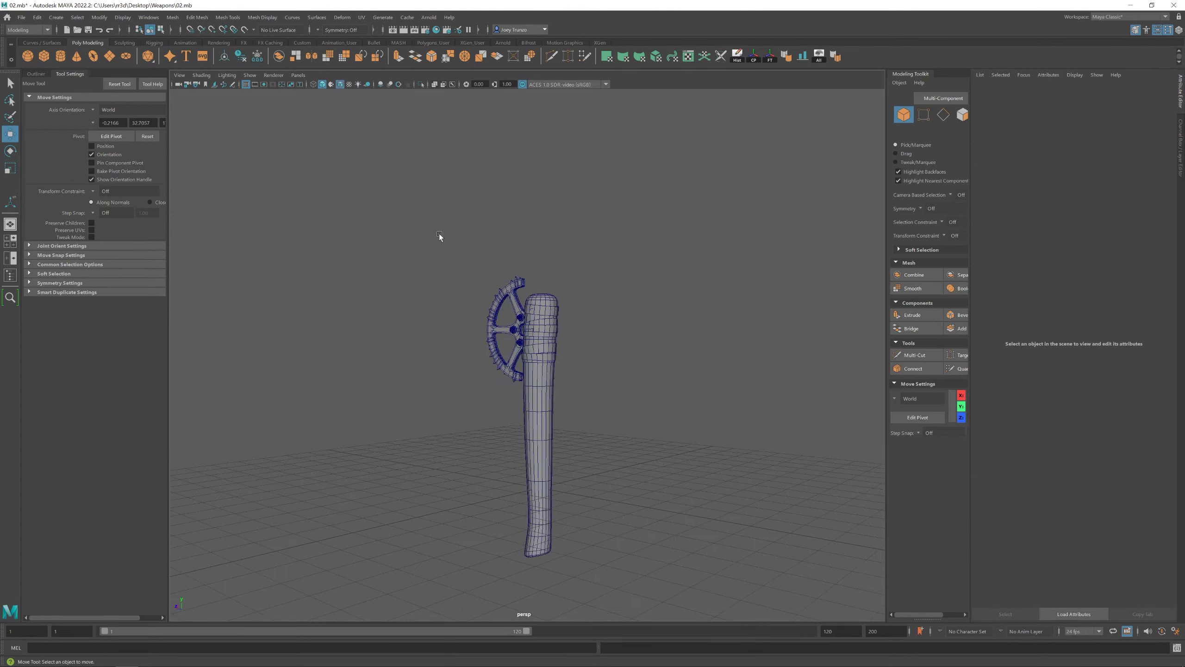
pyautogui.scroll(5, 539, 399)
# Select a few band vertices, then undo eight recent band edits back to object selection
pyautogui.press('F9')
pyautogui.moveTo(509, 322); pyautogui.dragTo(530, 325)
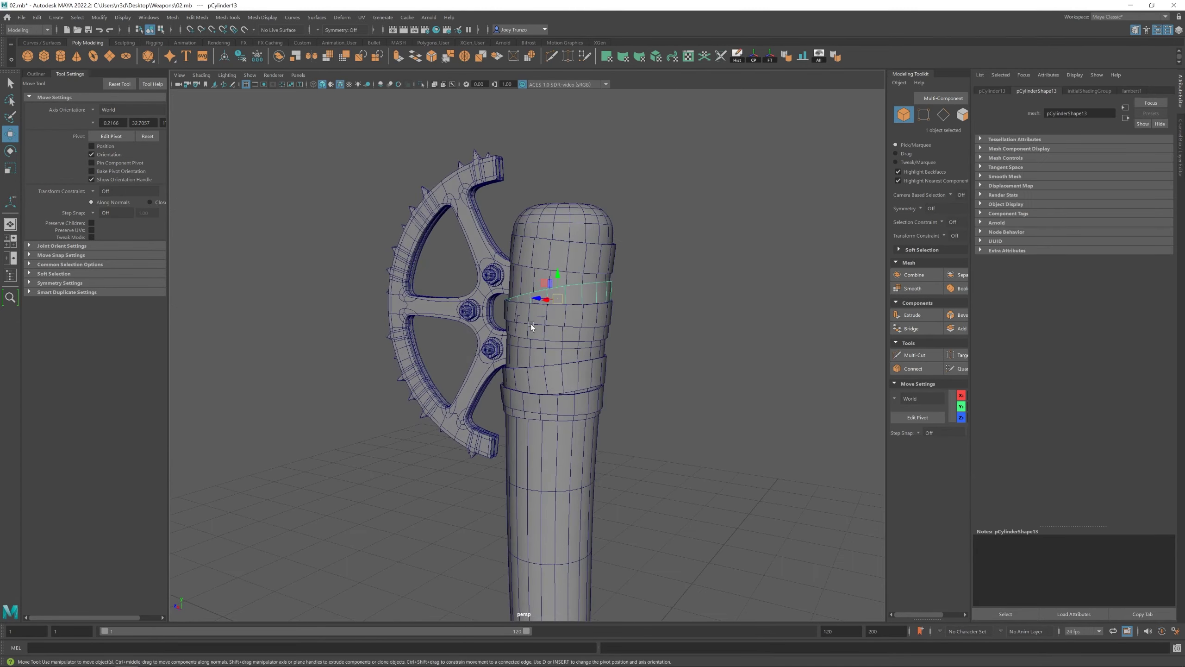
pyautogui.scroll(4, 657, 396)
pyautogui.hotkey('ctrl', 'z')
pyautogui.hotkey('ctrl', 'z')
pyautogui.hotkey('ctrl', 'z')
pyautogui.hotkey('ctrl', 'z')
pyautogui.hotkey('ctrl', 'z')
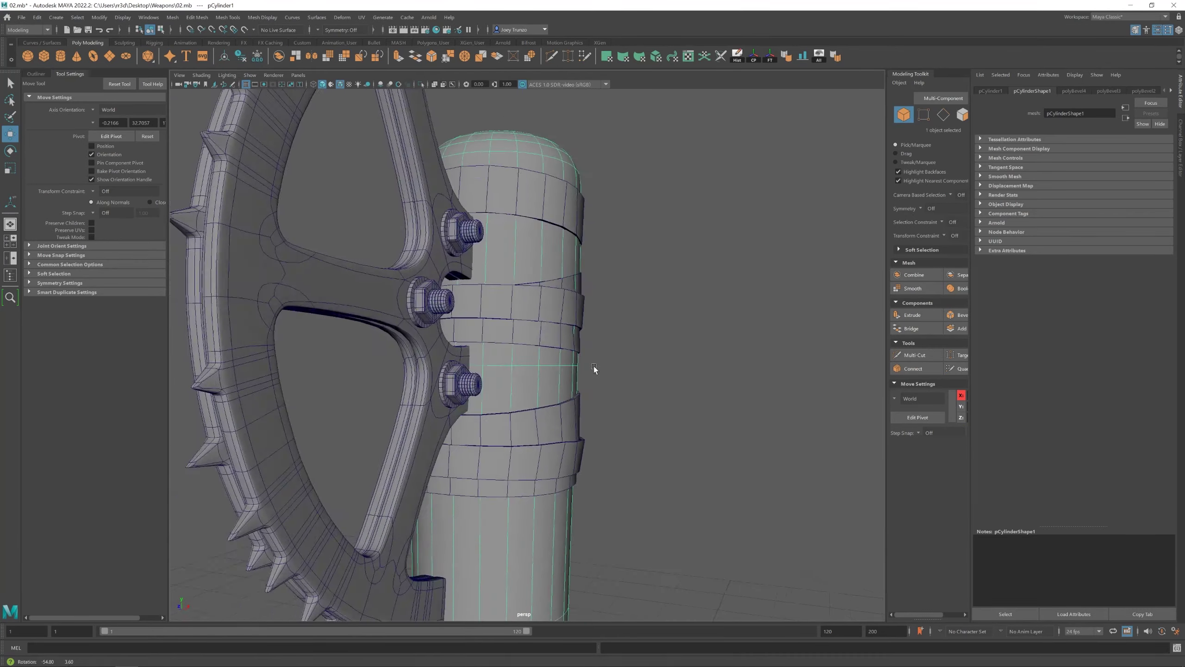
pyautogui.hotkey('ctrl', 'z')
pyautogui.hotkey('ctrl', 'z')
pyautogui.hotkey('ctrl', 'z')
pyautogui.hotkey('ctrl', 'z')
pyautogui.hotkey('ctrl', 'z')
pyautogui.hotkey('ctrl', 'z')
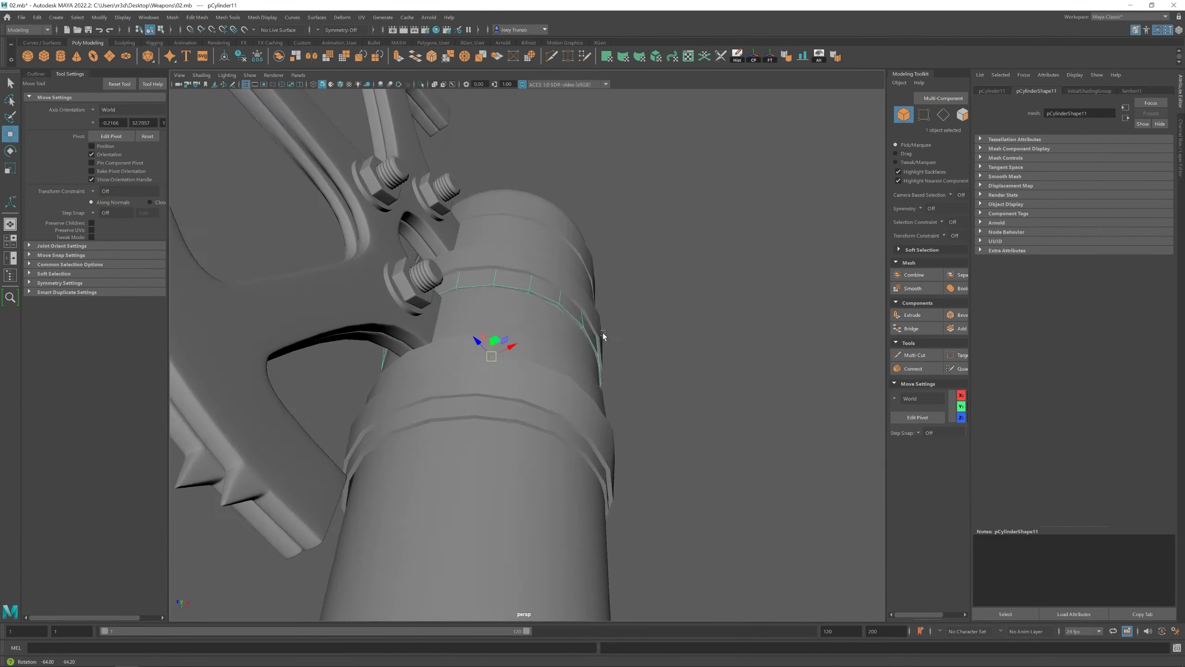
pyautogui.hotkey('ctrl', 'z')
pyautogui.hotkey('ctrl', 'z')
pyautogui.hotkey('ctrl', 'z')
pyautogui.hotkey('ctrl', 'z')
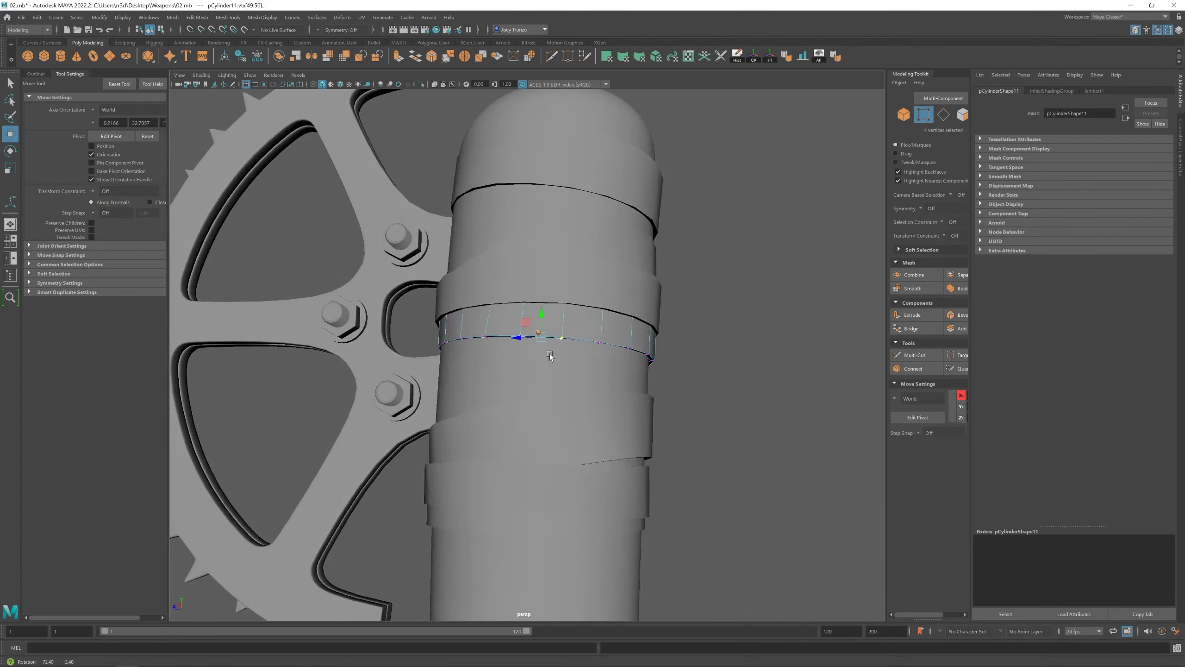
pyautogui.hotkey('ctrl', 'z')
pyautogui.hotkey('ctrl', 'z')
pyautogui.hotkey('ctrl', 'z')
pyautogui.hotkey('ctrl', 'z')
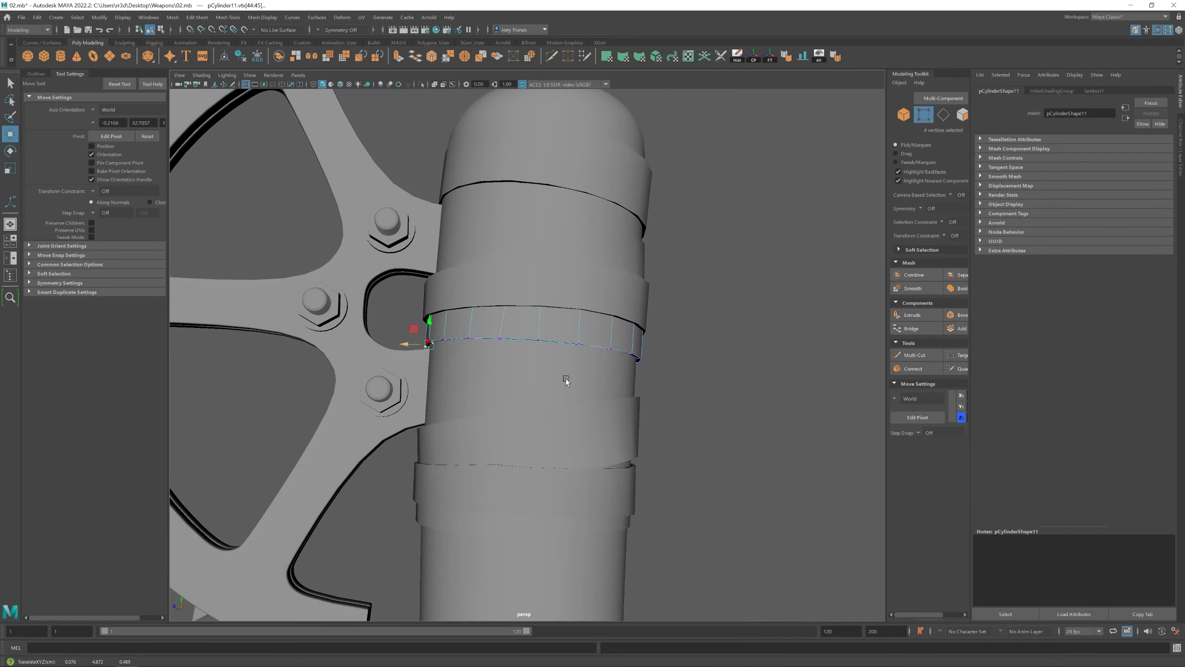
pyautogui.hotkey('ctrl', 'z')
pyautogui.hotkey('ctrl', 'z')
pyautogui.hotkey('ctrl', 'z')
pyautogui.hotkey('ctrl', 'z')
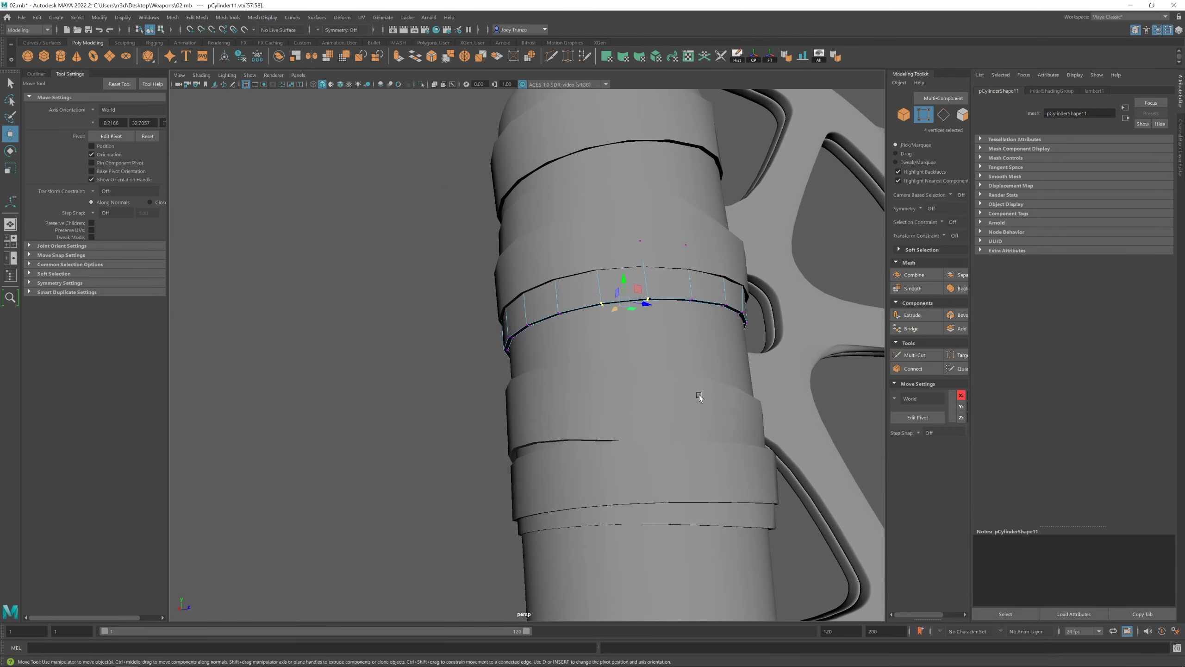
pyautogui.hotkey('ctrl', 'z')
pyautogui.hotkey('ctrl', 'z')
pyautogui.hotkey('ctrl', 'z')
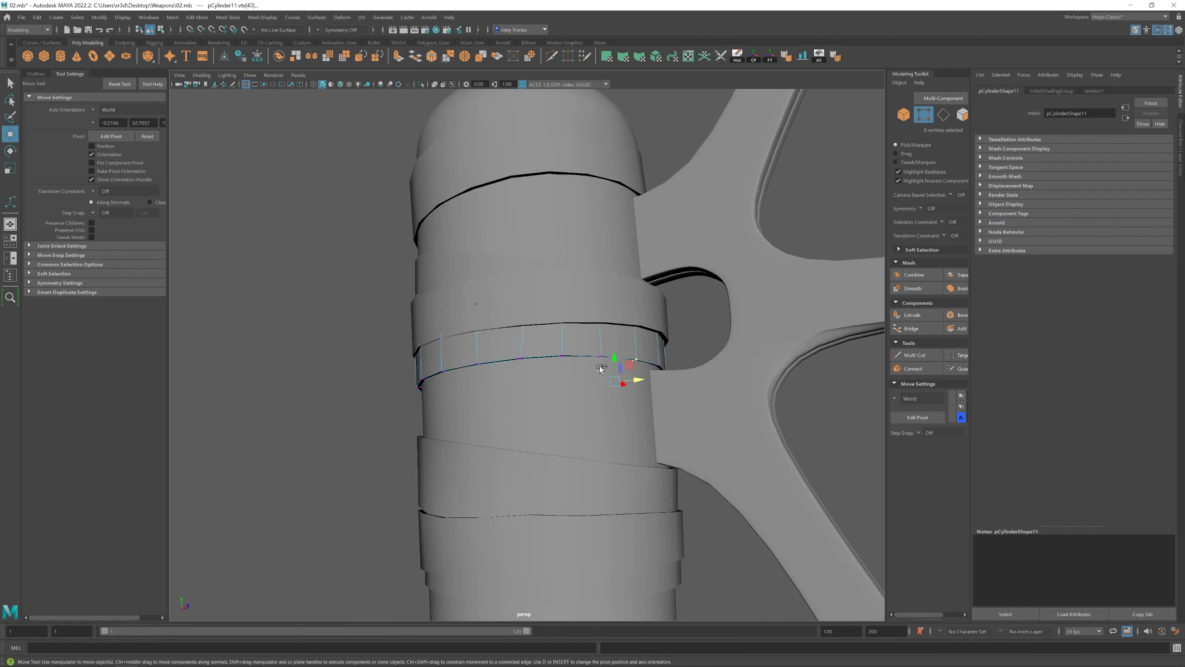
pyautogui.hotkey('ctrl', 'z')
pyautogui.hotkey('ctrl', 'z')
pyautogui.hotkey('ctrl', 'z')
pyautogui.hotkey('ctrl', 'z')
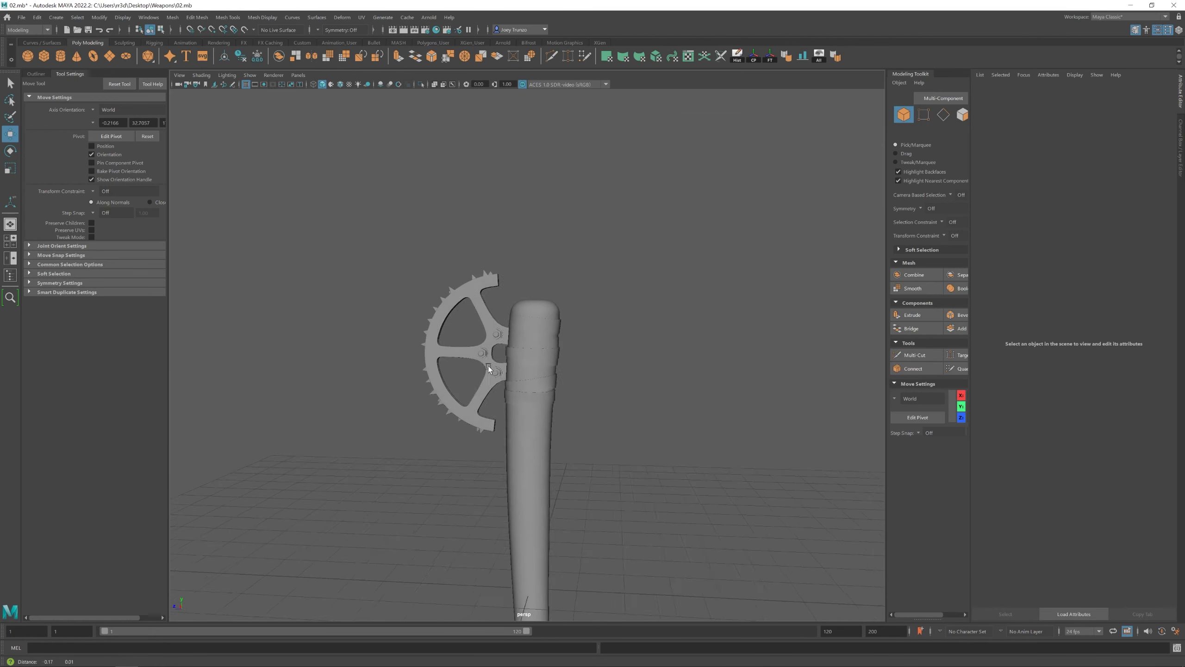
pyautogui.hotkey('ctrl', 'z')
pyautogui.hotkey('ctrl', 'z')
pyautogui.hotkey('ctrl', 'z')
pyautogui.hotkey('ctrl', 'z')
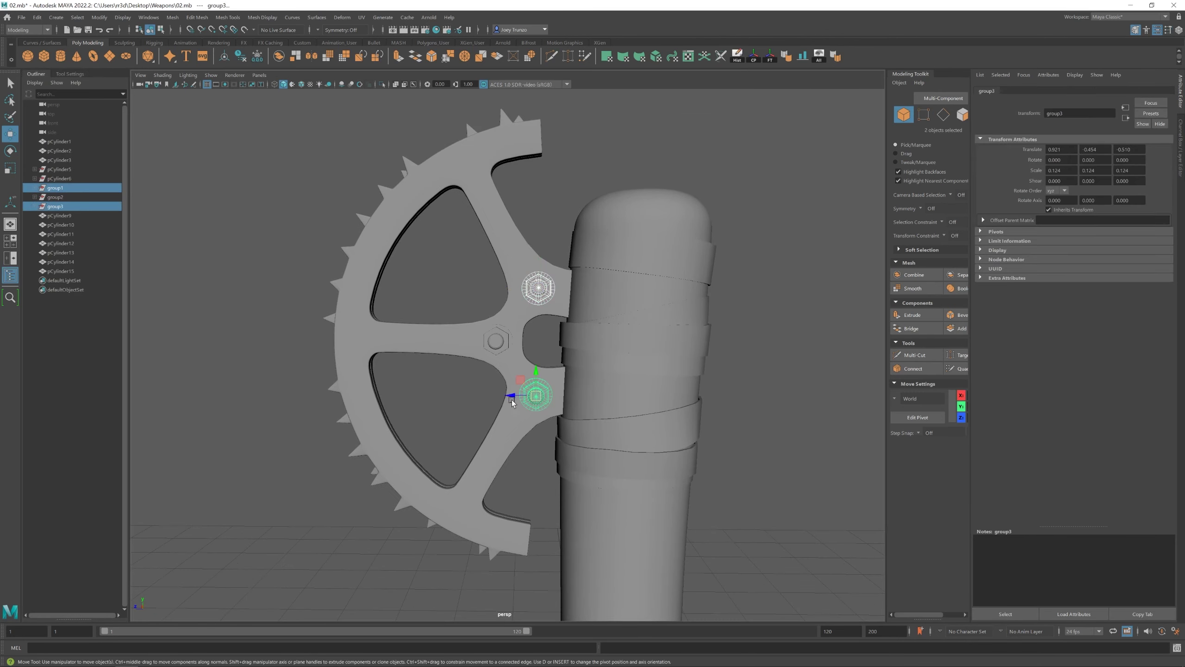
# Undo four more edits back to the upper clamp strap
pyautogui.hotkey('ctrl', 'z')
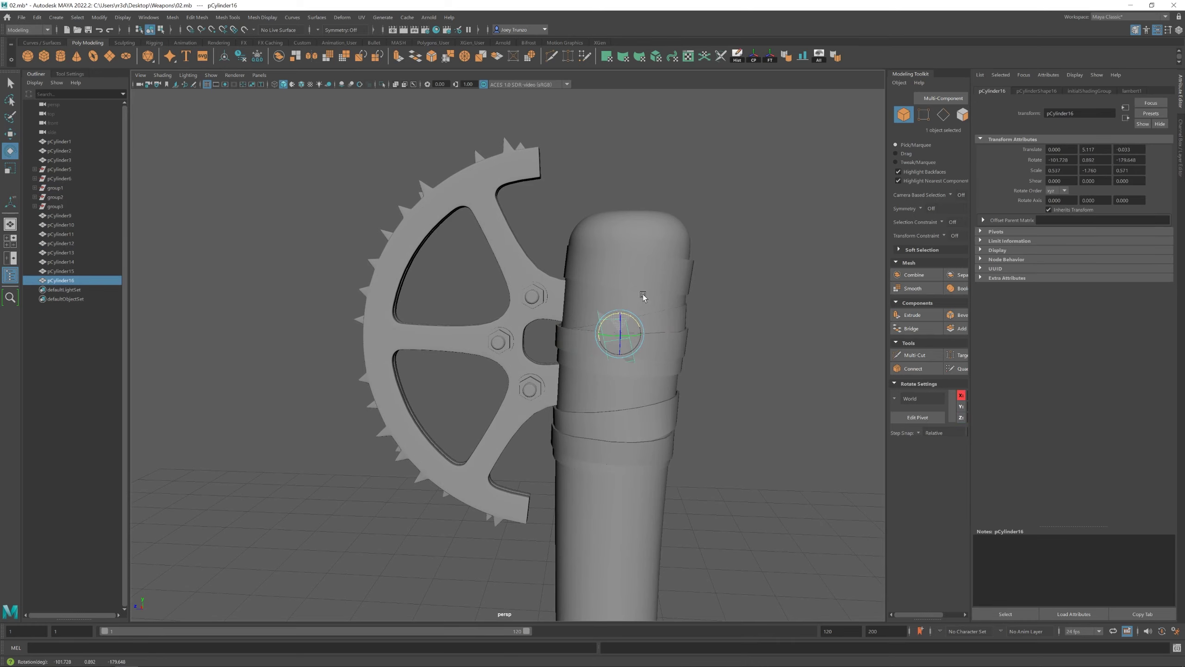
pyautogui.hotkey('ctrl', 'z')
pyautogui.hotkey('ctrl', 'z')
pyautogui.hotkey('ctrl', 'z')
pyautogui.hotkey('ctrl', 'z')
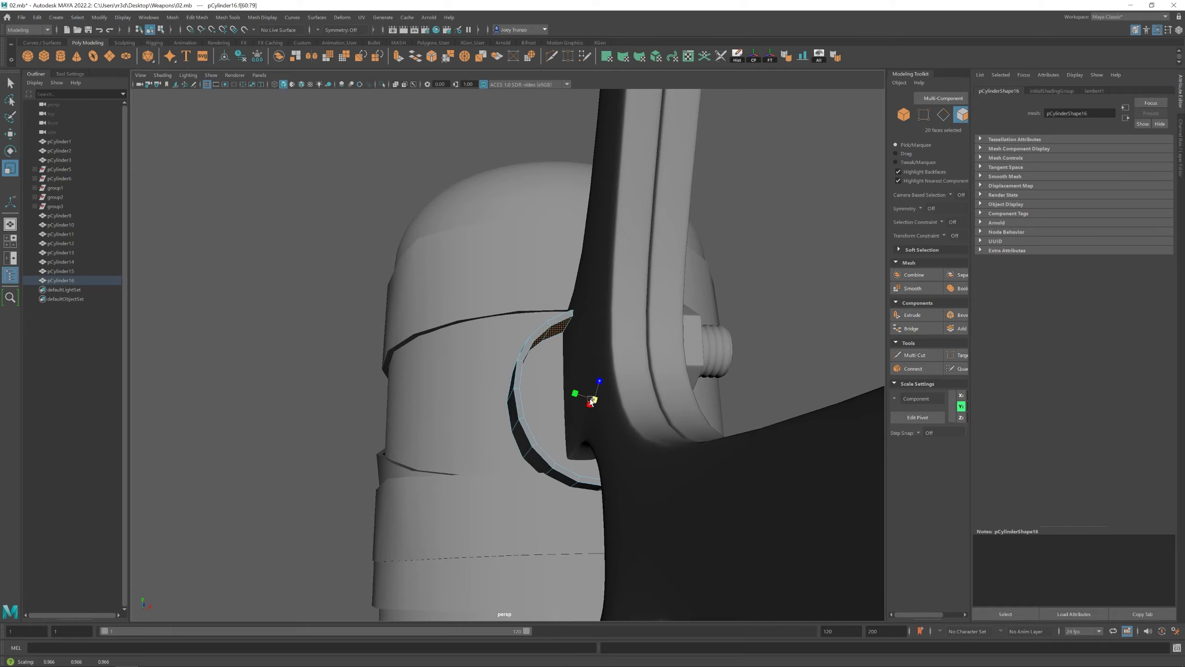
pyautogui.hotkey('ctrl', 'z')
pyautogui.hotkey('ctrl', 'z')
pyautogui.hotkey('ctrl', 'z')
pyautogui.hotkey('ctrl', 'z')
pyautogui.hotkey('ctrl', 'z')
pyautogui.hotkey('ctrl', 'z')
pyautogui.hotkey('ctrl', 'z')
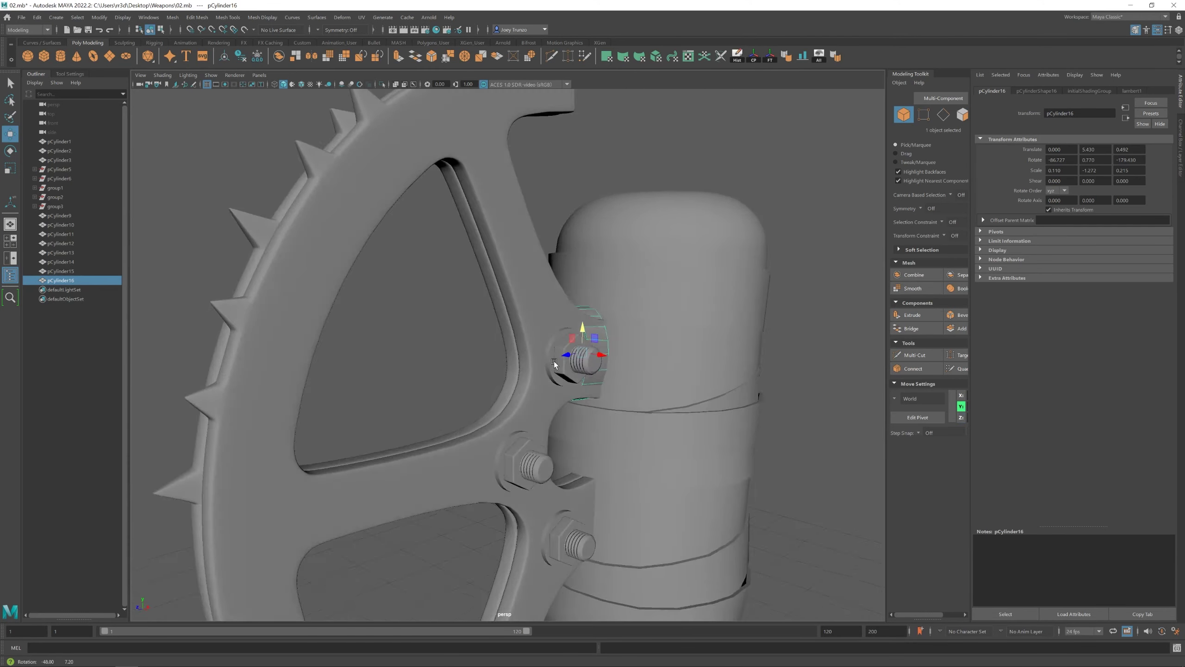
pyautogui.hotkey('ctrl', 'z')
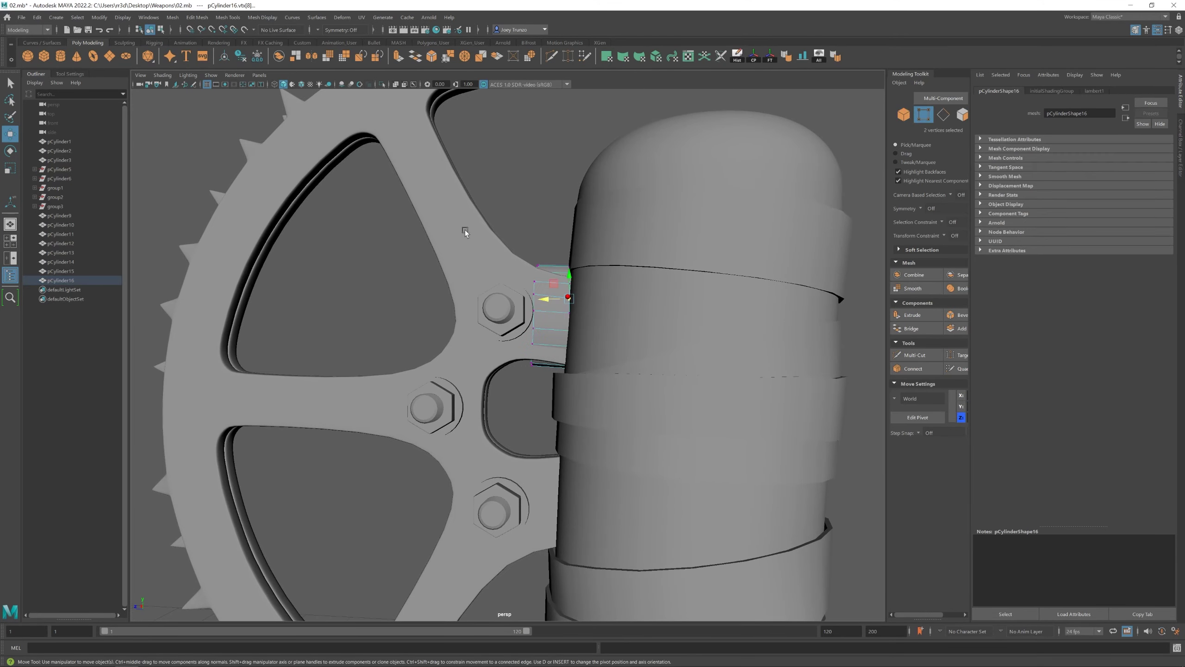
pyautogui.click(69, 73)
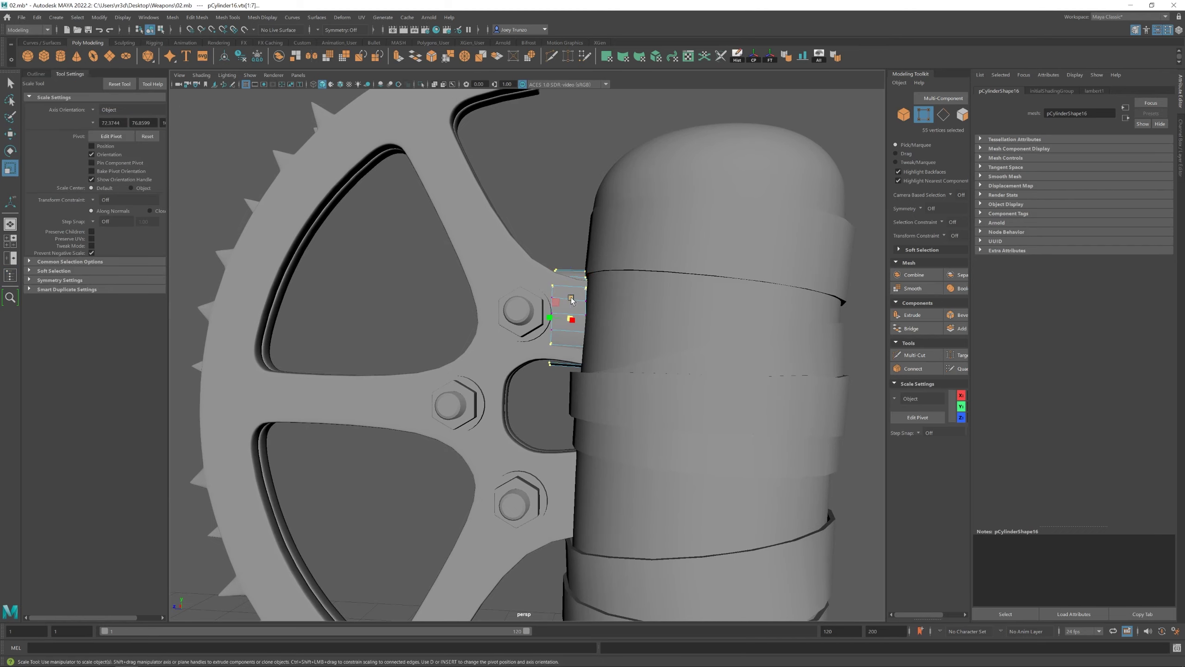
# Rotate the strap selection and select its bottom ring vertices
pyautogui.press('e')
pyautogui.keyDown('alt'); pyautogui.moveTo(572, 271); pyautogui.dragTo(533, 316); pyautogui.keyUp('alt')
pyautogui.moveTo(662, 357); pyautogui.dragTo(662, 357)
pyautogui.keyDown('alt'); pyautogui.moveTo(662, 358); pyautogui.dragTo(450, 336); pyautogui.keyUp('alt')
pyautogui.press('w')
pyautogui.moveTo(541, 462); pyautogui.dragTo(607, 386)
# Scale the strap's bottom ring, checking in wireframe, then select its top-edge vertices for scaling
pyautogui.press('4')
pyautogui.press('r')
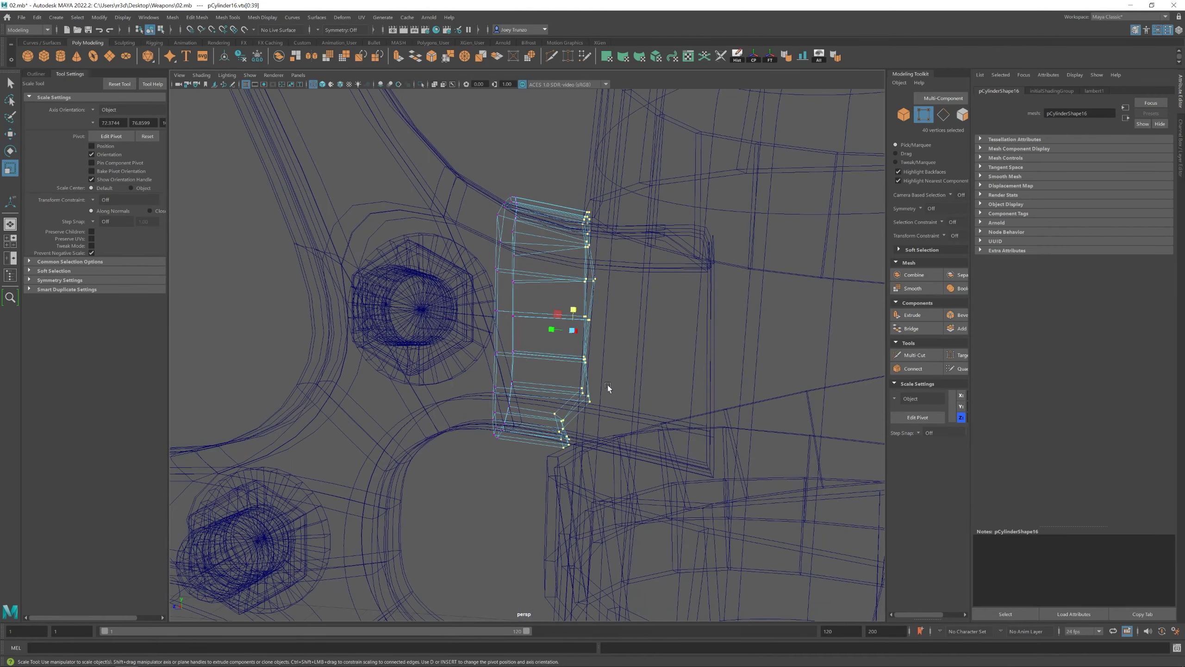
pyautogui.click(322, 84)
pyautogui.press('w')
pyautogui.moveTo(557, 336)
pyautogui.keyDown('alt'); pyautogui.mouseDown()
pyautogui.moveTo(635, 352)
pyautogui.moveTo(554, 347)
pyautogui.mouseUp(); pyautogui.keyUp('alt')
pyautogui.press('r')
pyautogui.moveTo(513, 219); pyautogui.dragTo(541, 343)
pyautogui.keyDown('alt'); pyautogui.moveTo(557, 393); pyautogui.dragTo(458, 358); pyautogui.keyUp('alt')
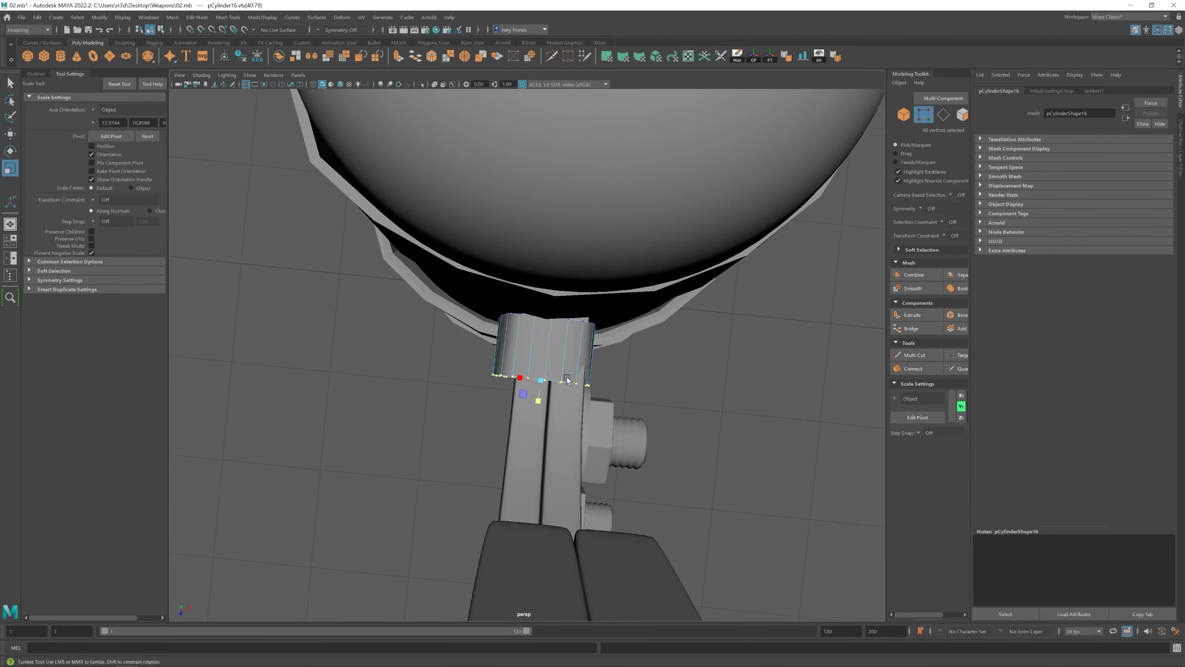
# Pick a single strap vertex beside the bolts for moving
pyautogui.press('w')
pyautogui.moveTo(567, 379)
pyautogui.keyDown('alt'); pyautogui.mouseDown()
pyautogui.moveTo(555, 392)
pyautogui.moveTo(581, 382)
pyautogui.mouseUp(); pyautogui.keyUp('alt')
pyautogui.scroll(5, 580, 382)
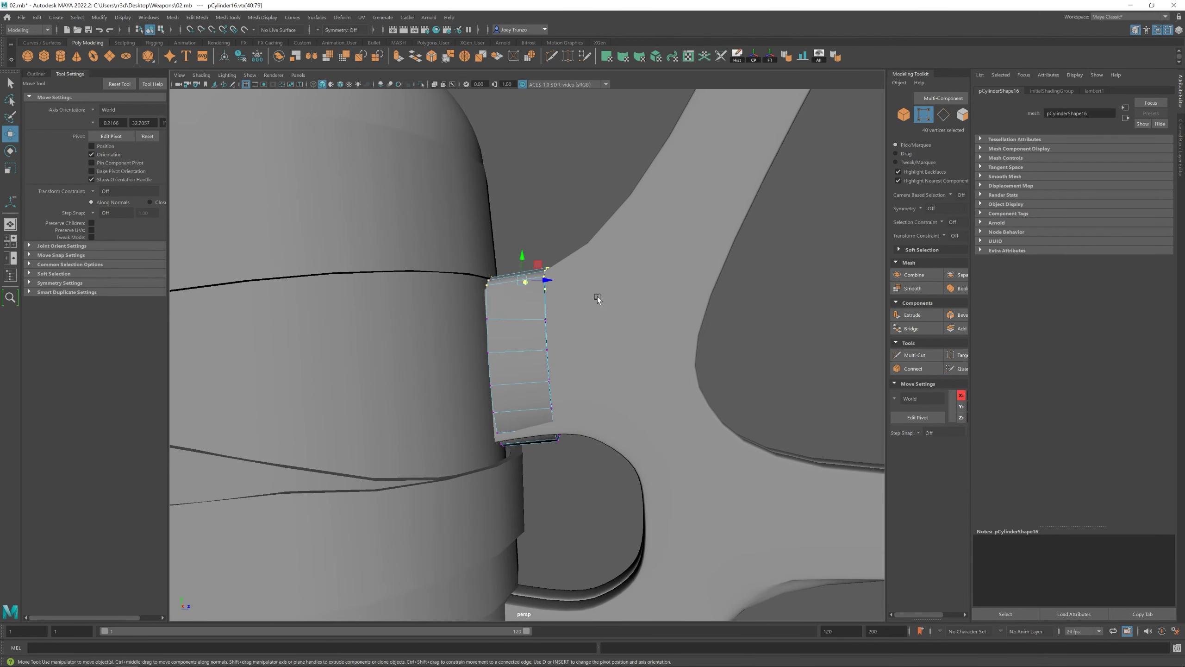
pyautogui.keyDown('alt'); pyautogui.moveTo(561, 337); pyautogui.dragTo(457, 384); pyautogui.keyUp('alt')
pyautogui.keyDown('alt'); pyautogui.moveTo(509, 325); pyautogui.dragTo(487, 303); pyautogui.keyUp('alt')
pyautogui.click(537, 351)
pyautogui.press('w')
pyautogui.keyDown('alt'); pyautogui.moveTo(538, 351); pyautogui.dragTo(429, 339); pyautogui.keyUp('alt')
# Grow the strap vertex selection along the strap and scale those vertices
pyautogui.hotkey('shift', '.')
pyautogui.hotkey('shift', ',')
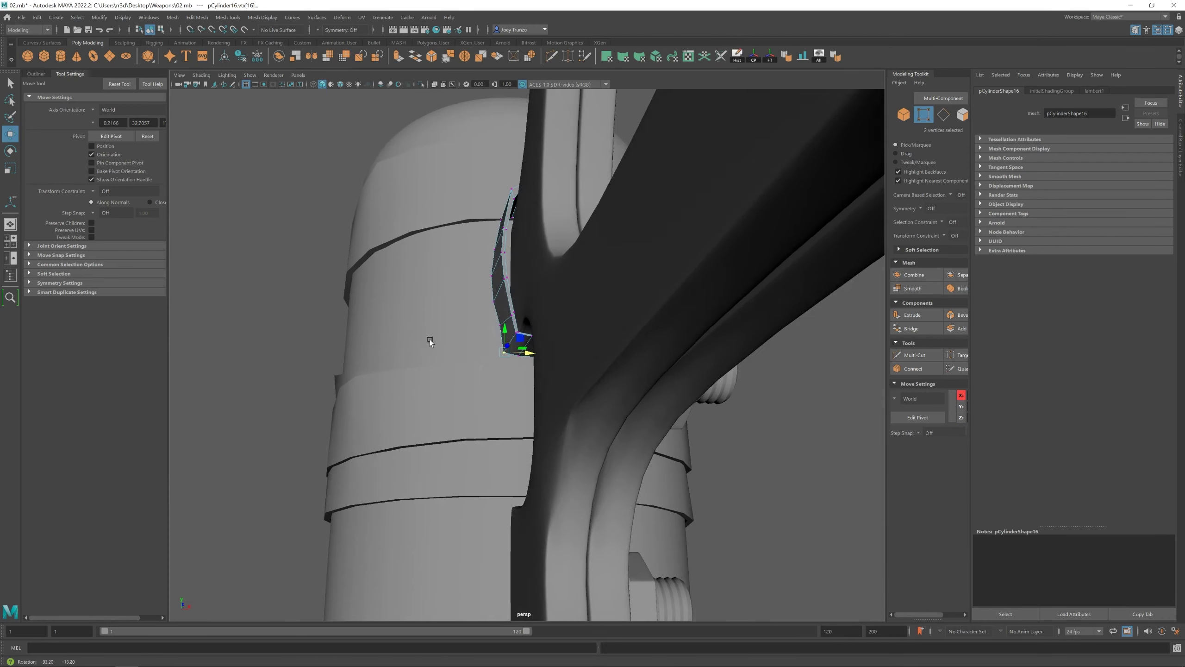
pyautogui.hotkey('shift', '.')
pyautogui.keyDown('alt'); pyautogui.moveTo(529, 344); pyautogui.dragTo(536, 313); pyautogui.keyUp('alt')
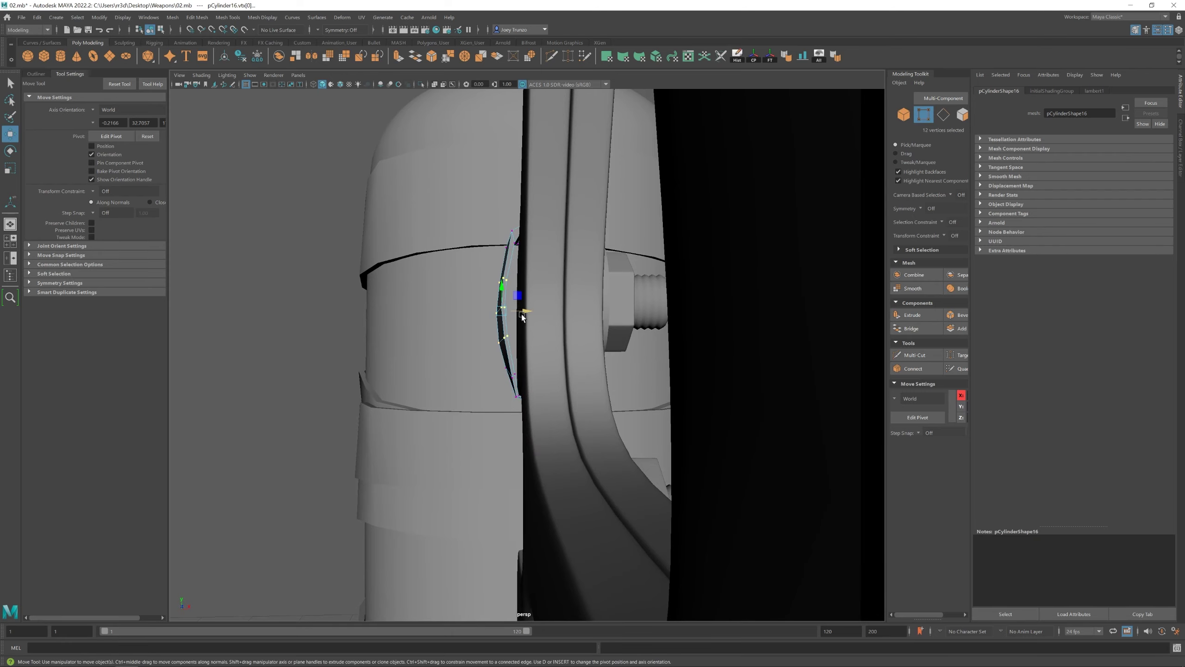
pyautogui.moveTo(458, 316); pyautogui.dragTo(462, 315)
pyautogui.keyDown('alt'); pyautogui.moveTo(462, 315); pyautogui.dragTo(496, 293); pyautogui.keyUp('alt')
pyautogui.moveTo(496, 293); pyautogui.dragTo(512, 344)
# Set Axis Orientation to Object and nudge individual strap vertices to hug the handle
pyautogui.click(111, 112)
pyautogui.hotkey('ctrl', 'F9')
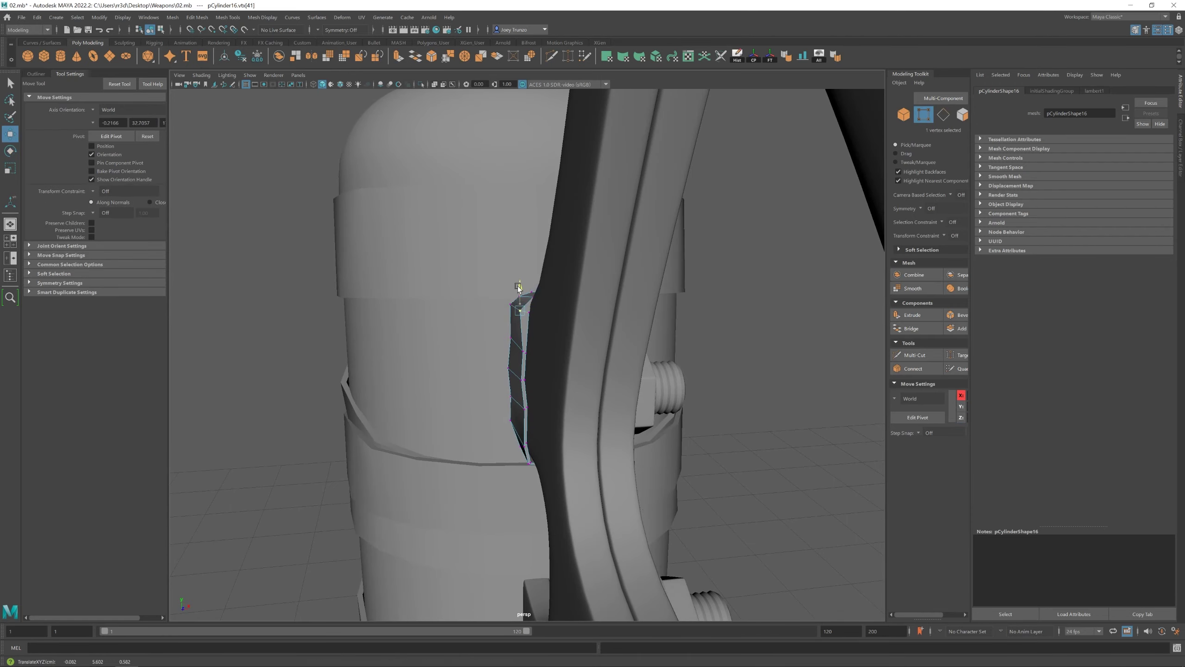
pyautogui.keyDown('alt'); pyautogui.moveTo(518, 288); pyautogui.dragTo(528, 318); pyautogui.keyUp('alt')
pyautogui.click(491, 304)
pyautogui.keyDown('alt'); pyautogui.moveTo(526, 391); pyautogui.dragTo(576, 303); pyautogui.keyUp('alt')
pyautogui.click(490, 422)
pyautogui.click(557, 452)
pyautogui.click(564, 278)
# Select the vertices at the top handle band's end near the upper bolt
pyautogui.press('F8')
pyautogui.scroll(-5, 575, 303)
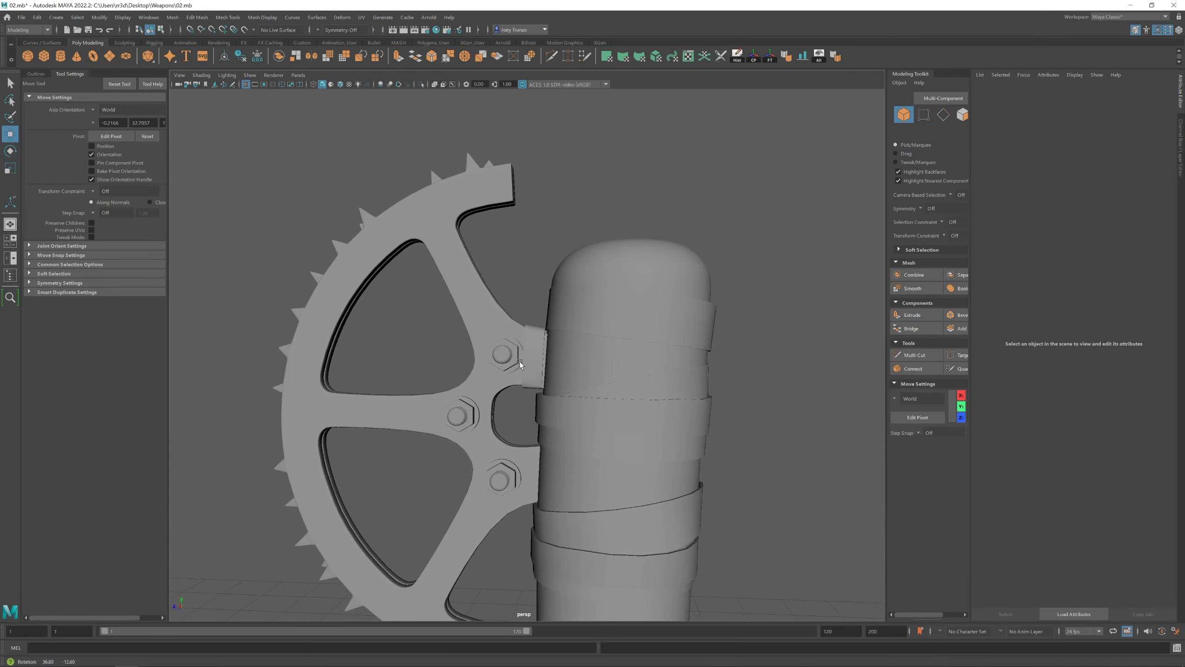
pyautogui.scroll(3, 520, 362)
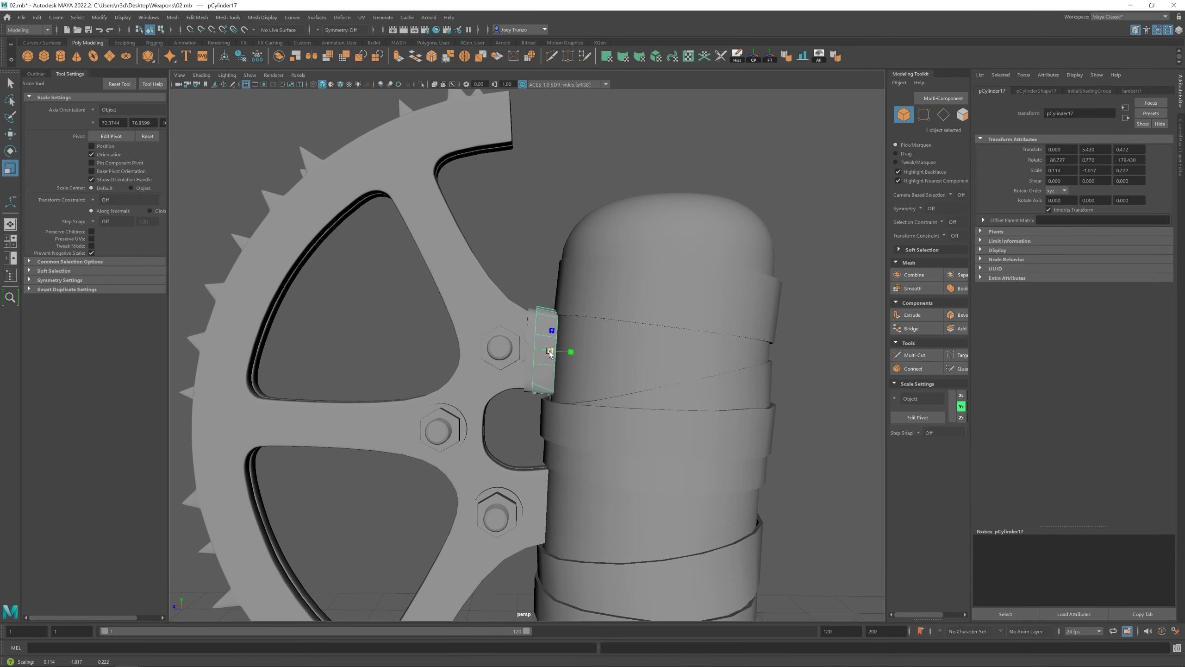
pyautogui.moveTo(552, 332)
pyautogui.keyDown('alt'); pyautogui.mouseDown()
pyautogui.moveTo(542, 332)
pyautogui.moveTo(554, 321)
pyautogui.mouseUp(); pyautogui.keyUp('alt')
pyautogui.press('F9')
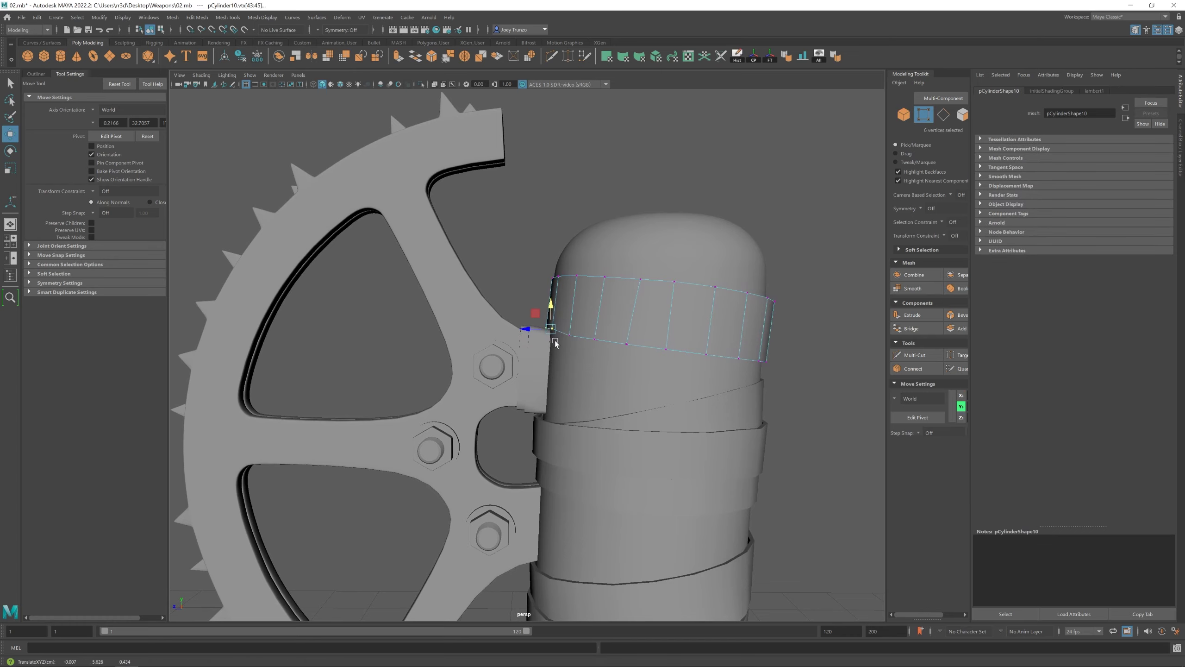
pyautogui.keyDown('alt'); pyautogui.moveTo(629, 331); pyautogui.dragTo(693, 350); pyautogui.keyUp('alt')
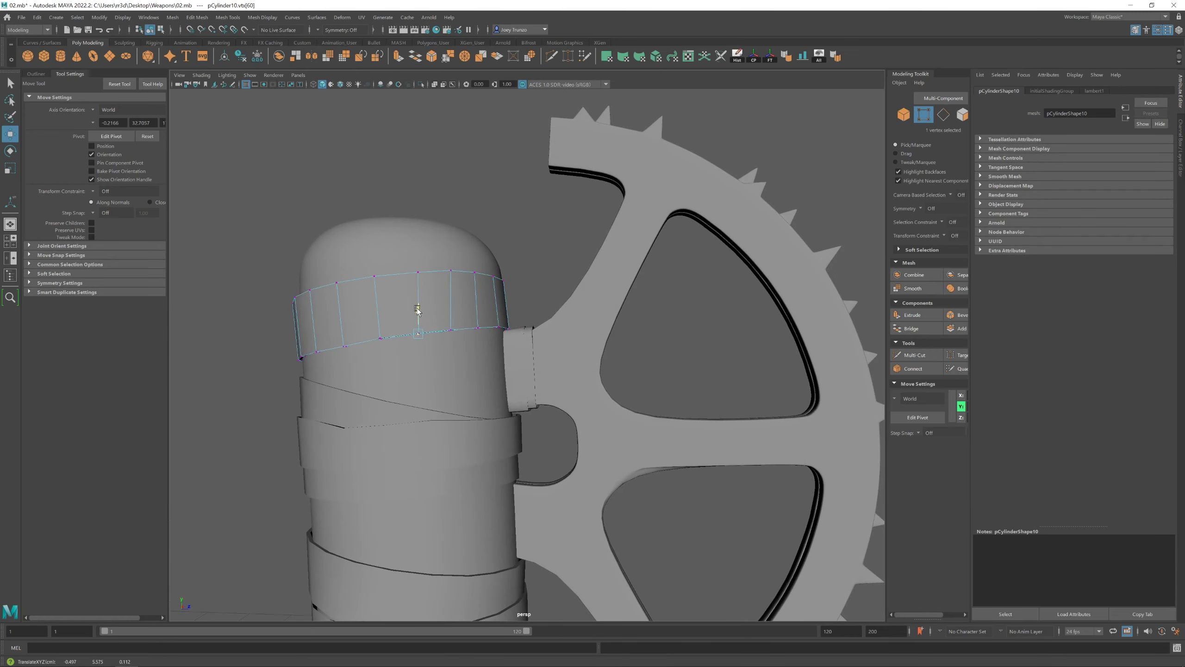
pyautogui.scroll(-3, 441, 319)
pyautogui.press('F8')
# Adjust the top-edge vertices of the clamp strap beside the upper bolt
pyautogui.click(534, 333)
pyautogui.scroll(5, 675, 429)
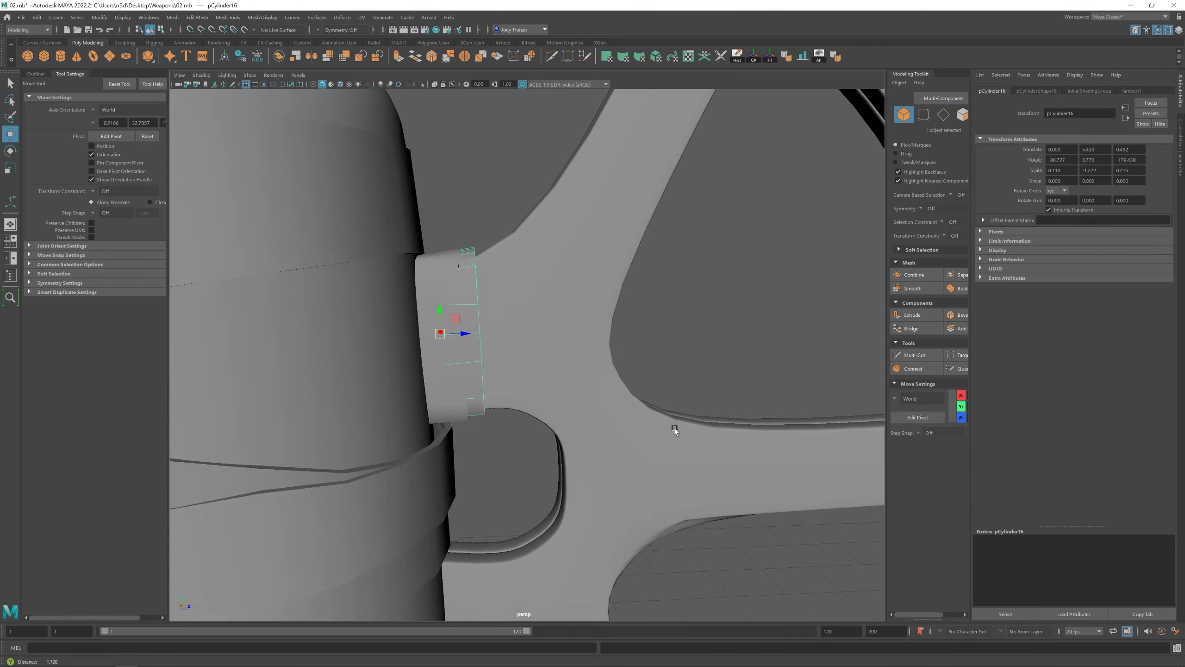
pyautogui.press('F9')
pyautogui.keyDown('alt'); pyautogui.moveTo(472, 271); pyautogui.dragTo(518, 285); pyautogui.keyUp('alt')
pyautogui.moveTo(522, 286); pyautogui.dragTo(620, 272)
pyautogui.click(510, 275)
pyautogui.press('F8')
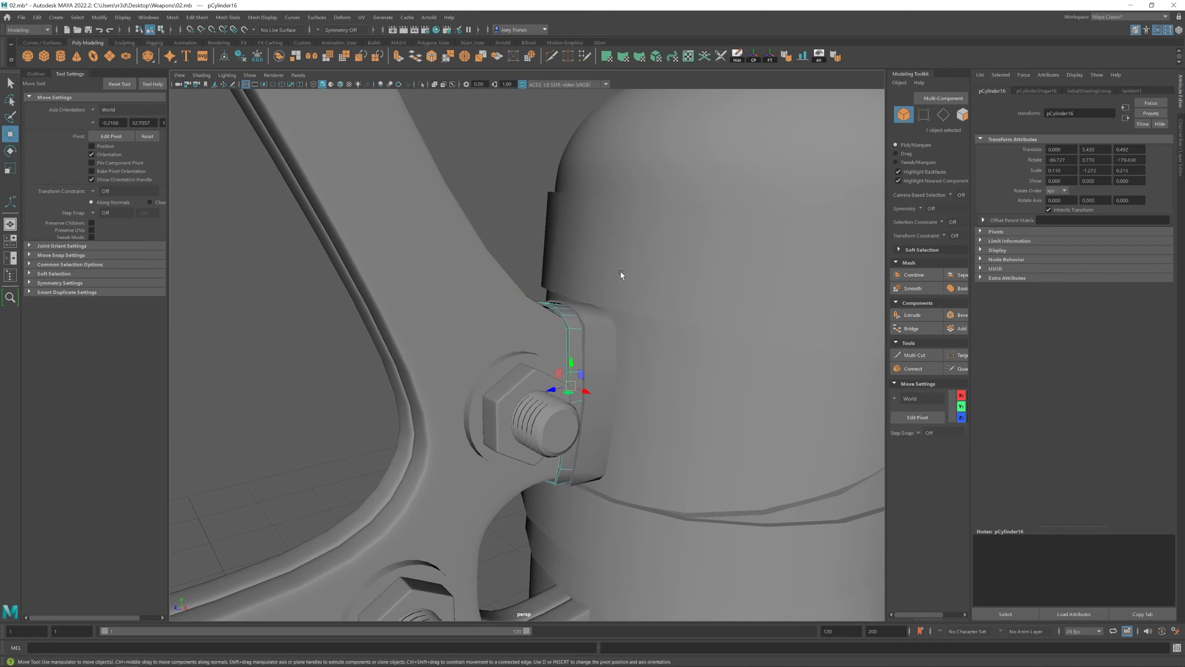
# Move the end vertices of two neighbouring handle bands to meet the strap and gear
pyautogui.keyDown('alt'); pyautogui.moveTo(620, 271); pyautogui.dragTo(750, 451, button='right'); pyautogui.keyUp('alt')
pyautogui.keyDown('alt'); pyautogui.moveTo(750, 452); pyautogui.dragTo(607, 356); pyautogui.keyUp('alt')
pyautogui.keyDown('alt'); pyautogui.moveTo(608, 356); pyautogui.dragTo(583, 327, button='right'); pyautogui.keyUp('alt')
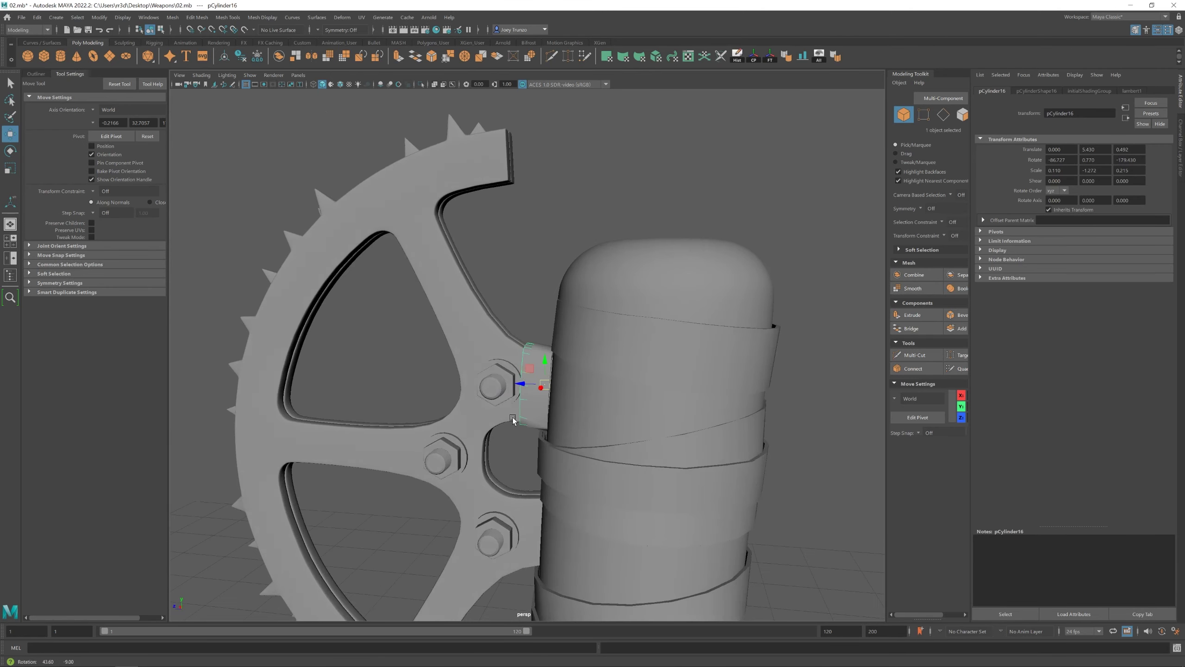
pyautogui.keyDown('alt'); pyautogui.moveTo(583, 327); pyautogui.dragTo(592, 391); pyautogui.keyUp('alt')
pyautogui.click(588, 378)
pyautogui.keyDown('alt'); pyautogui.moveTo(588, 378); pyautogui.dragTo(550, 360, button='right'); pyautogui.keyUp('alt')
pyautogui.click(807, 305)
pyautogui.moveTo(532, 355); pyautogui.dragTo(528, 385)
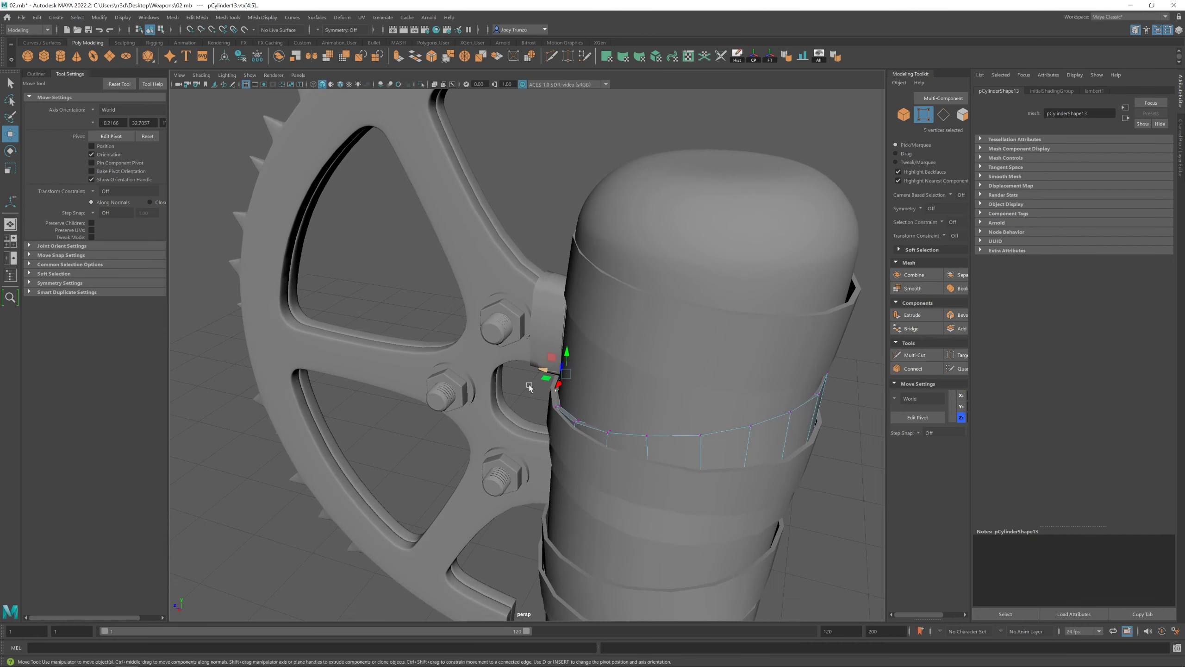
pyautogui.keyDown('alt'); pyautogui.moveTo(528, 385); pyautogui.dragTo(599, 383, button='right'); pyautogui.keyUp('alt')
# Copy the clamp strap, move it down the handle and rotate it to fit
pyautogui.press('F8')
pyautogui.click(542, 308)
pyautogui.keyDown('alt'); pyautogui.moveTo(543, 308); pyautogui.dragTo(536, 327, button='right'); pyautogui.keyUp('alt')
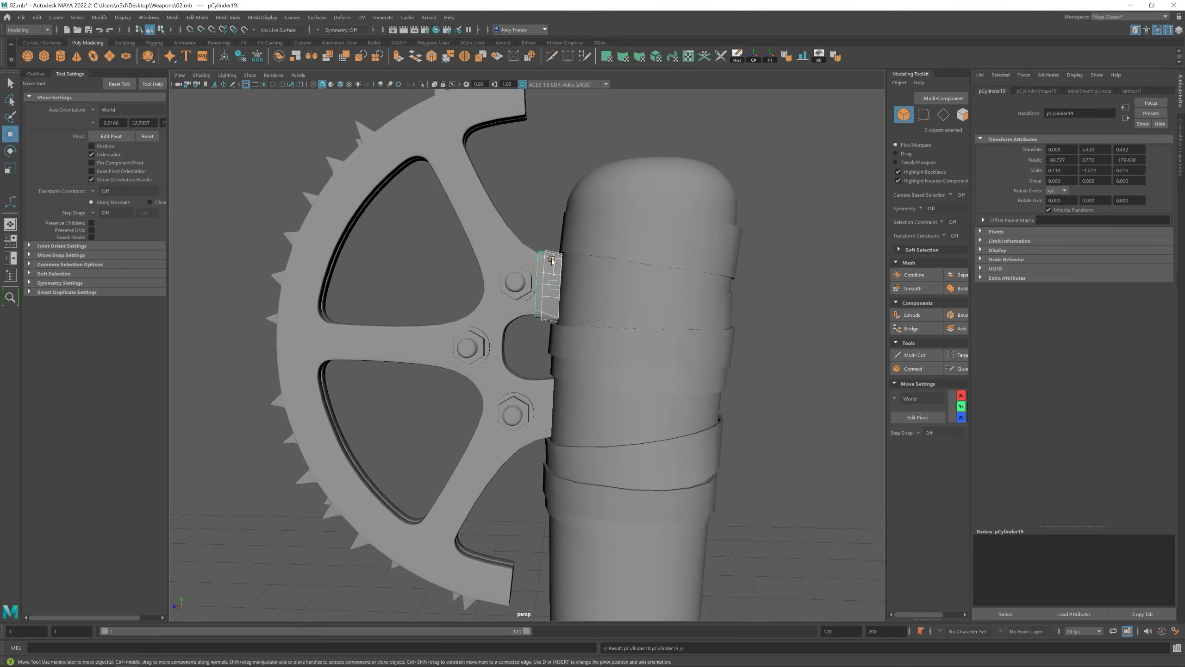
pyautogui.moveTo(552, 261); pyautogui.dragTo(551, 382)
pyautogui.keyDown('alt'); pyautogui.moveTo(550, 382); pyautogui.dragTo(559, 327, button='right'); pyautogui.keyUp('alt')
pyautogui.press('e')
pyautogui.moveTo(560, 327); pyautogui.dragTo(536, 395)
# Duplicate a strap as pCylinder19 and scale it to fit between the handle and lowest bolt
pyautogui.click(553, 332)
pyautogui.press('F9')
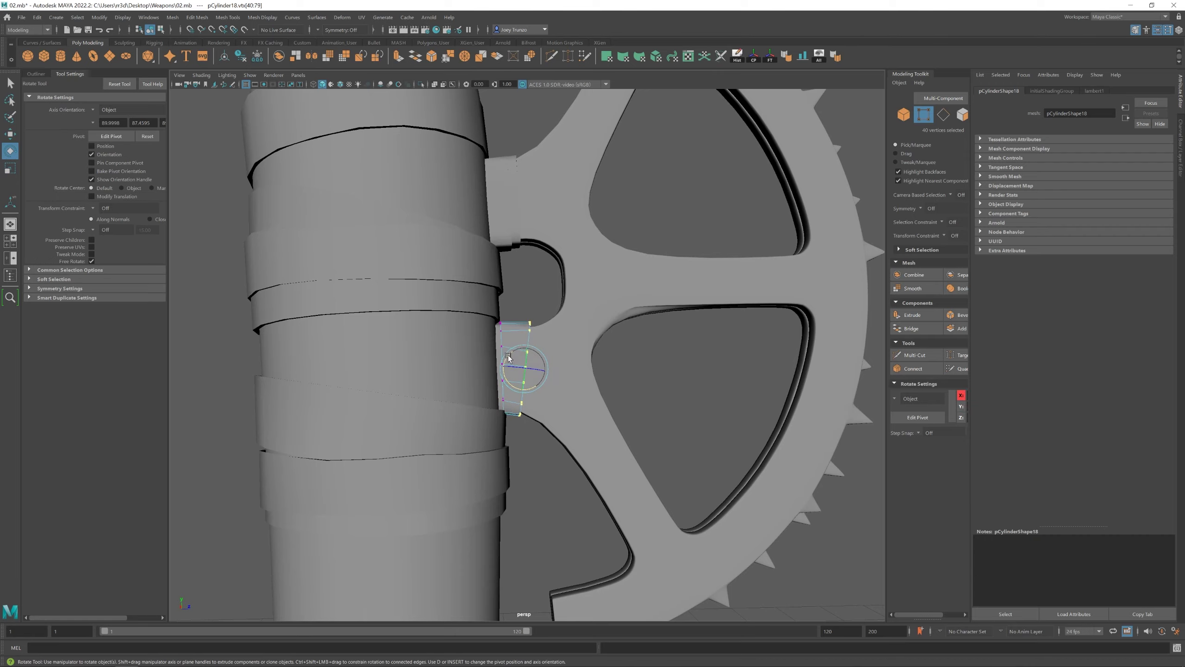
pyautogui.keyDown('alt'); pyautogui.moveTo(509, 358); pyautogui.dragTo(569, 308); pyautogui.keyUp('alt')
pyautogui.hotkey('ctrl', 'd')
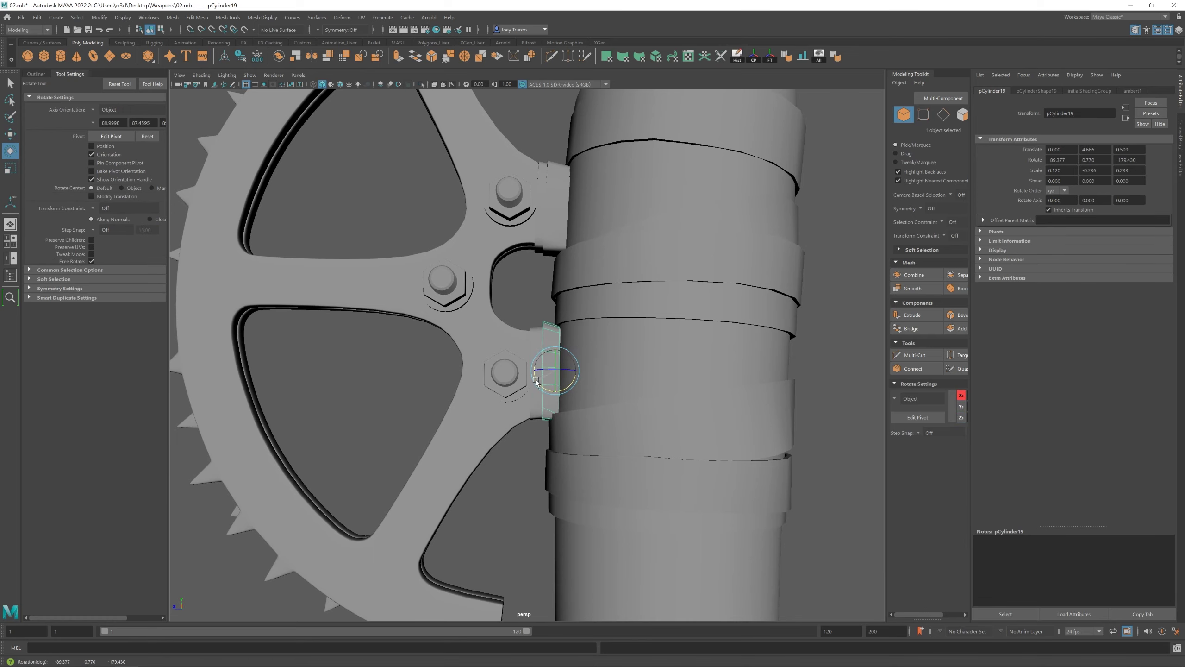
pyautogui.keyDown('alt'); pyautogui.moveTo(527, 374); pyautogui.dragTo(542, 371); pyautogui.keyUp('alt')
pyautogui.moveTo(542, 371); pyautogui.dragTo(544, 347, button='right')
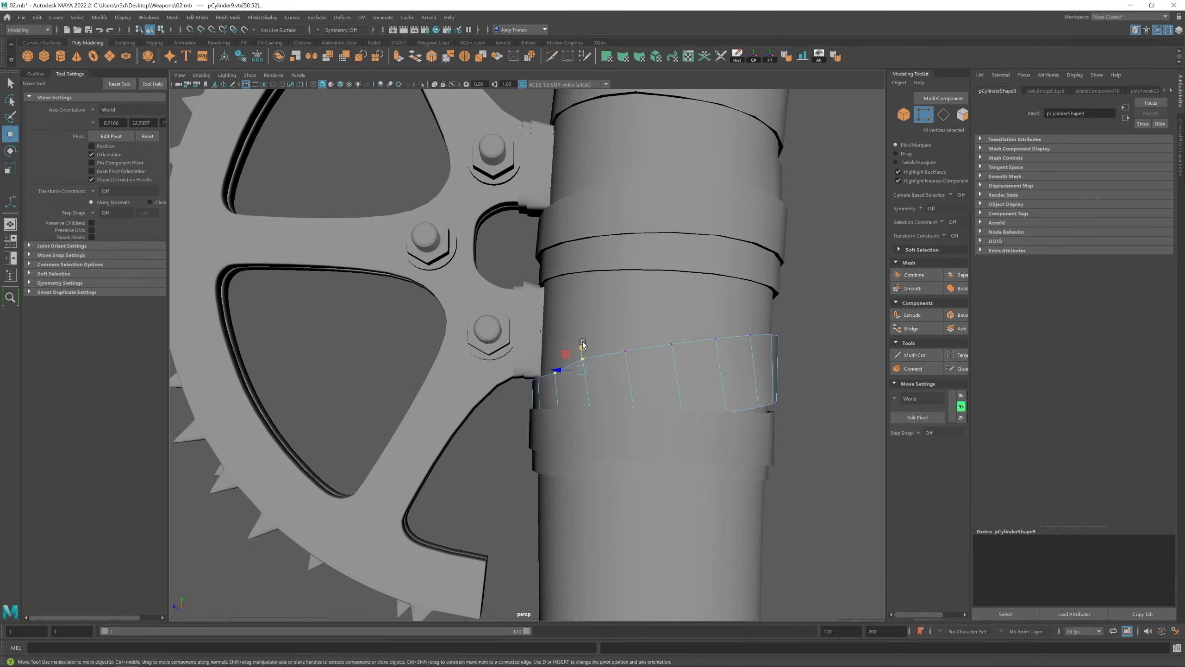
pyautogui.keyDown('alt'); pyautogui.moveTo(583, 345); pyautogui.dragTo(447, 362); pyautogui.keyUp('alt')
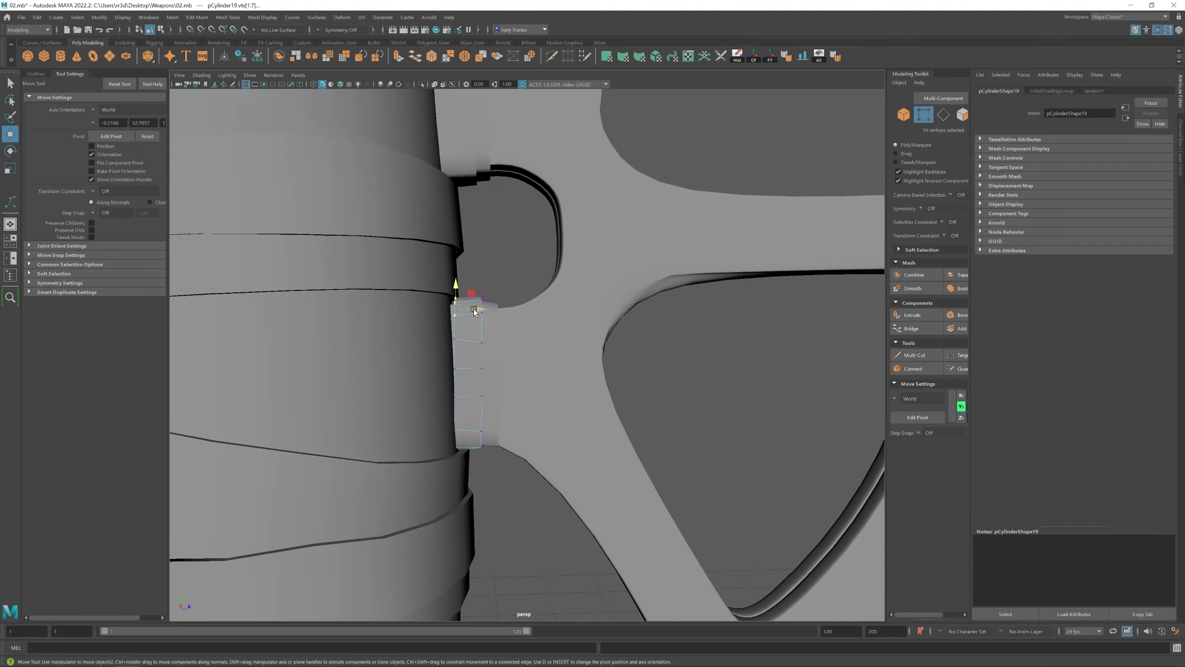
pyautogui.keyDown('alt'); pyautogui.moveTo(480, 343); pyautogui.dragTo(553, 303); pyautogui.keyUp('alt')
pyautogui.moveTo(522, 406); pyautogui.dragTo(567, 326)
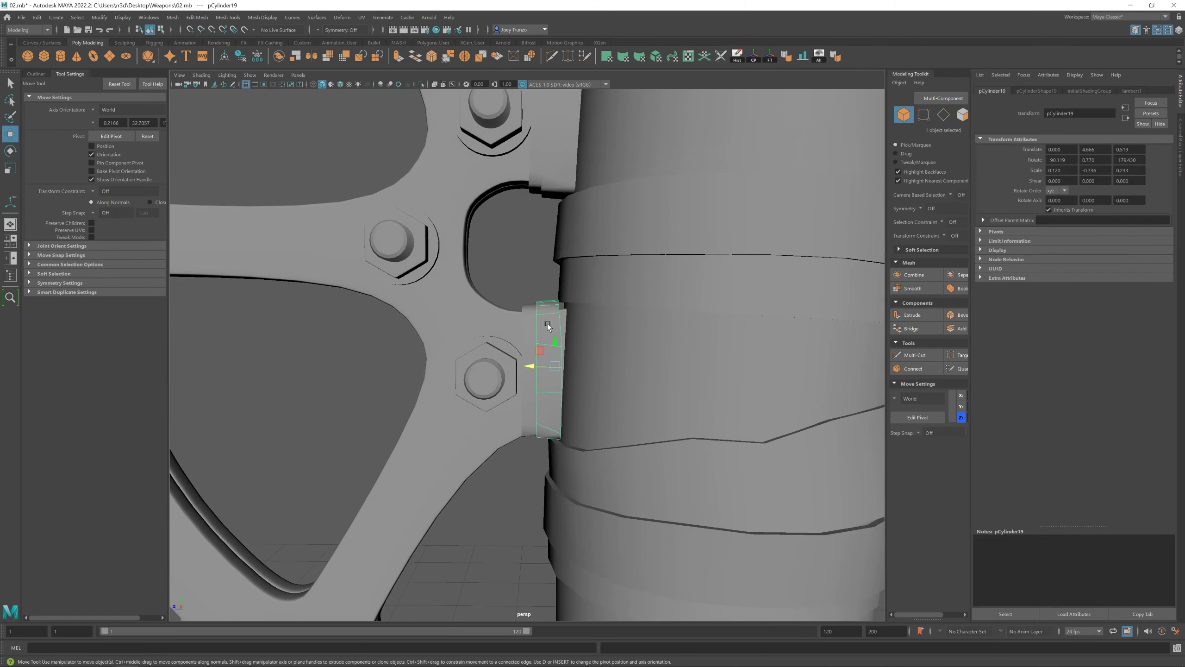
pyautogui.press('r')
pyautogui.keyDown('alt'); pyautogui.moveTo(548, 327); pyautogui.dragTo(569, 379); pyautogui.keyUp('alt')
# Select and deselect the band below the lowest strap while inspecting the handle
pyautogui.press('w')
pyautogui.scroll(-5, 568, 379)
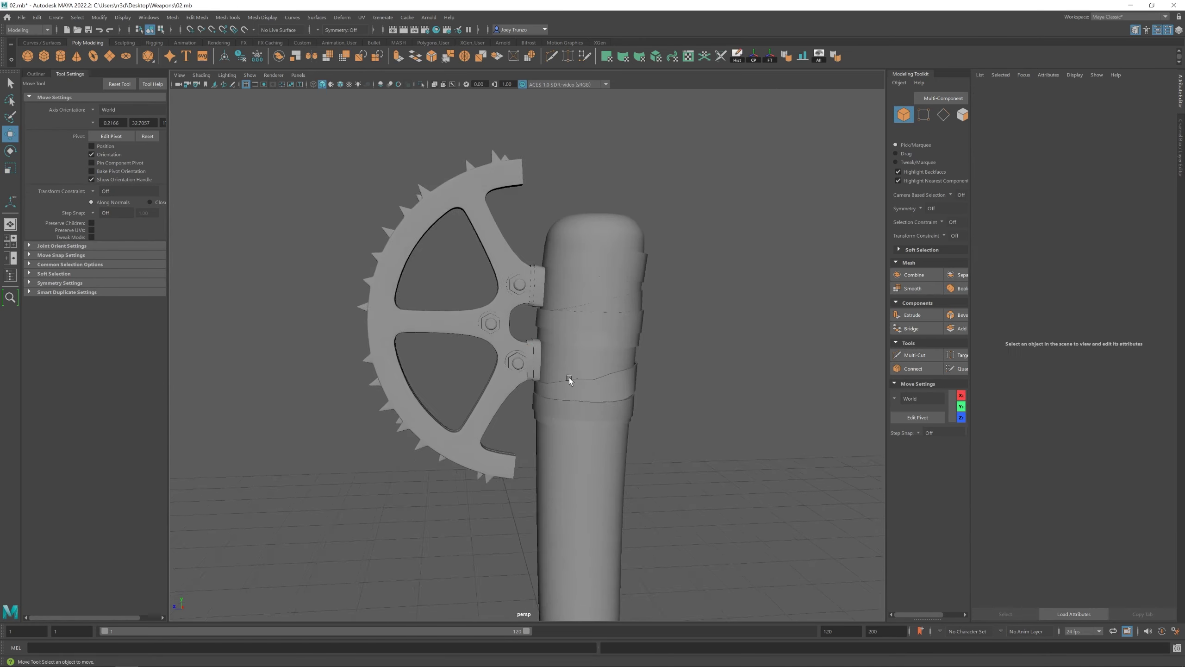
pyautogui.click(569, 378)
pyautogui.scroll(2, 578, 371)
pyautogui.scroll(-5, 578, 371)
pyautogui.click(461, 226)
pyautogui.scroll(3, 461, 226)
pyautogui.click(592, 341)
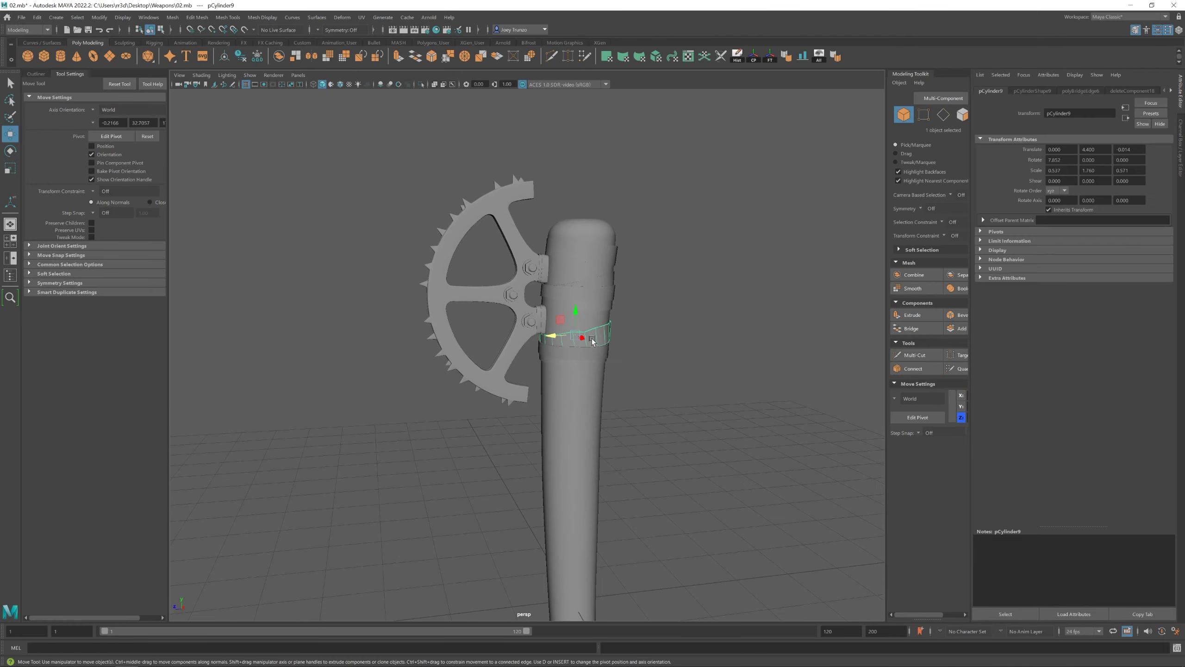
pyautogui.scroll(2, 592, 341)
pyautogui.keyDown('alt'); pyautogui.moveTo(563, 312); pyautogui.dragTo(596, 298); pyautogui.keyUp('alt')
pyautogui.click(611, 295)
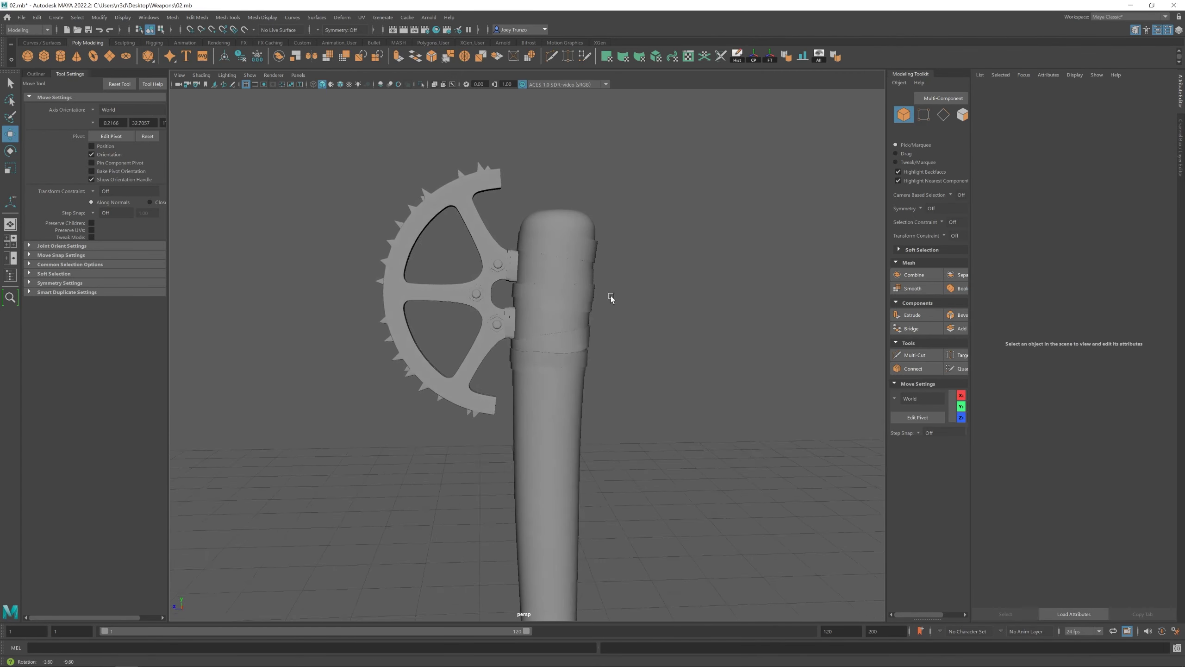
pyautogui.scroll(2, 530, 308)
pyautogui.moveTo(530, 308); pyautogui.dragTo(531, 262, button='right')
# Select the upper band's top edge loop and vertices just below the domed cap
pyautogui.doubleClick(531, 256)
pyautogui.scroll(3, 530, 289)
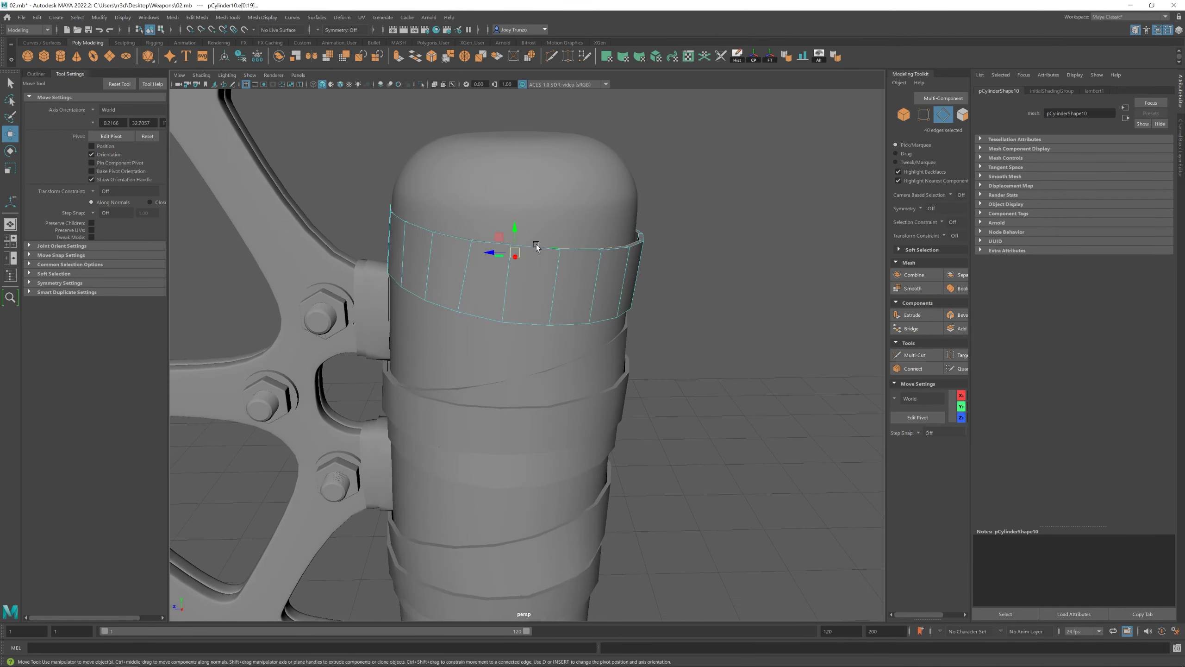
pyautogui.keyDown('alt'); pyautogui.moveTo(492, 219); pyautogui.dragTo(554, 228); pyautogui.keyUp('alt')
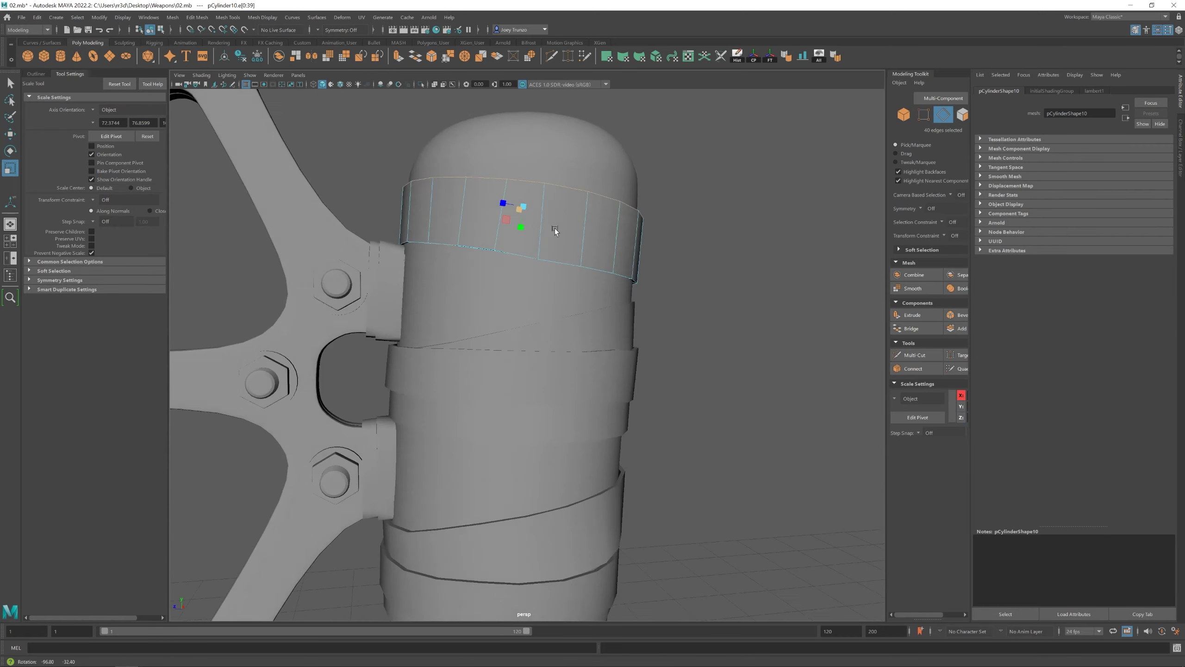
pyautogui.keyDown('shift'); pyautogui.click(422, 271); pyautogui.keyUp('shift')
pyautogui.keyDown('alt'); pyautogui.moveTo(423, 268); pyautogui.dragTo(444, 217); pyautogui.keyUp('alt')
pyautogui.press('F8')
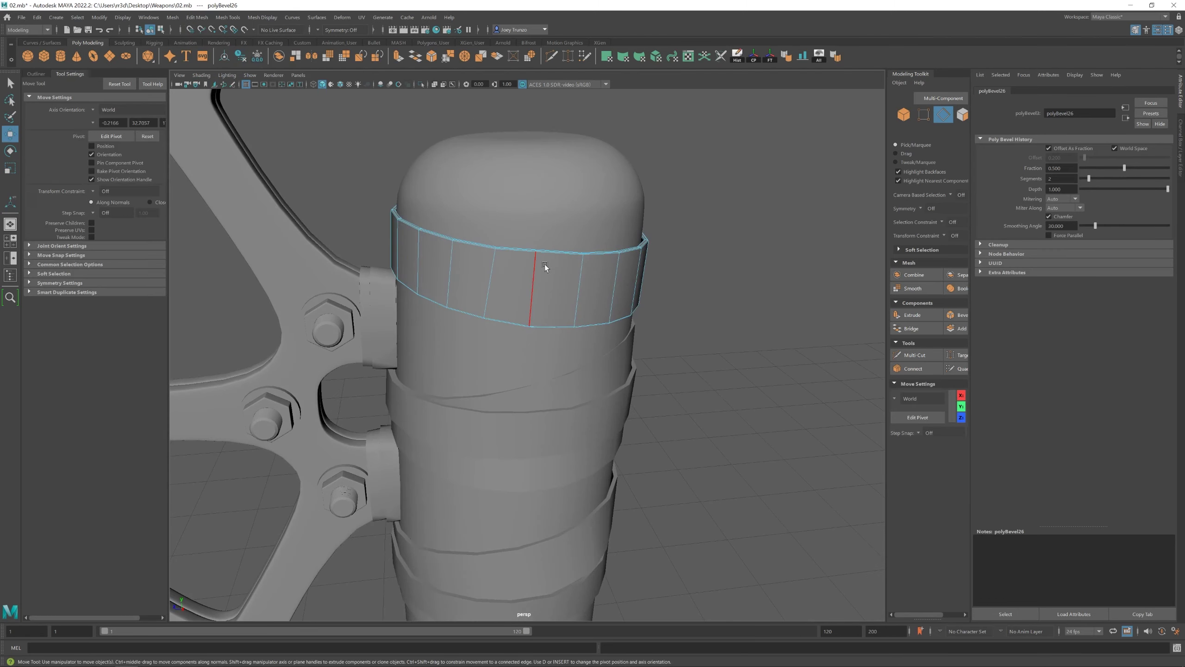
pyautogui.keyDown('alt'); pyautogui.moveTo(544, 265); pyautogui.dragTo(594, 283); pyautogui.keyUp('alt')
pyautogui.scroll(-3, 595, 283)
pyautogui.moveTo(494, 260); pyautogui.dragTo(662, 381)
pyautogui.scroll(3, 520, 271)
pyautogui.press('F8')
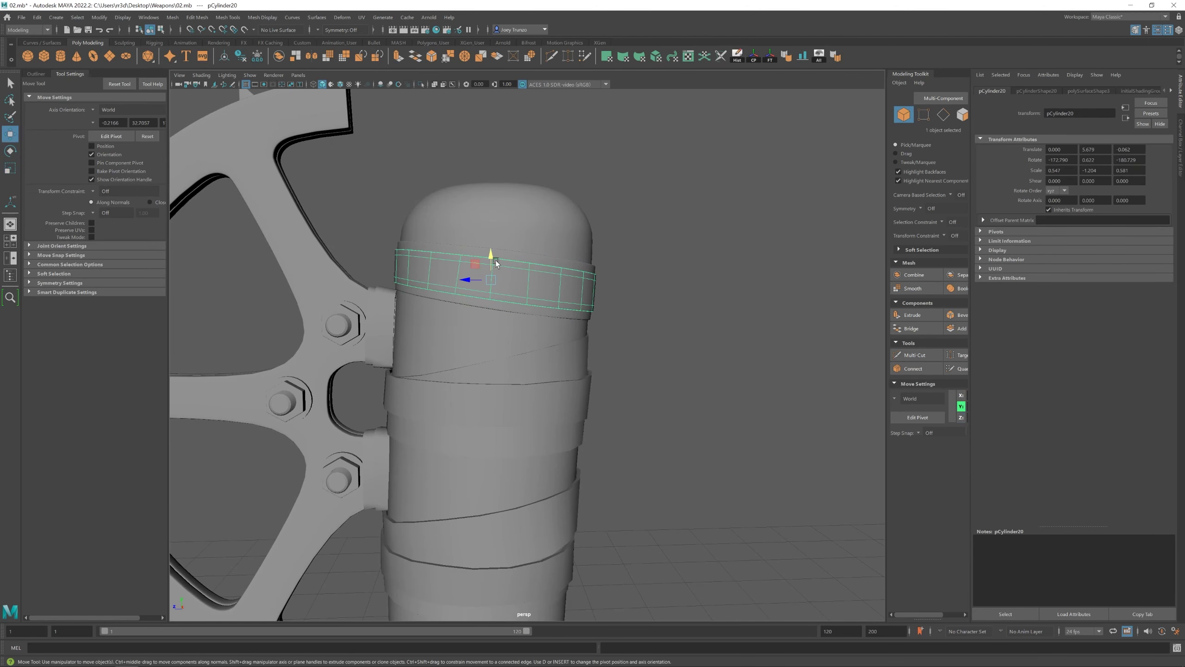
# Select edge loops around the top band, then clear the selection
pyautogui.press('F10')
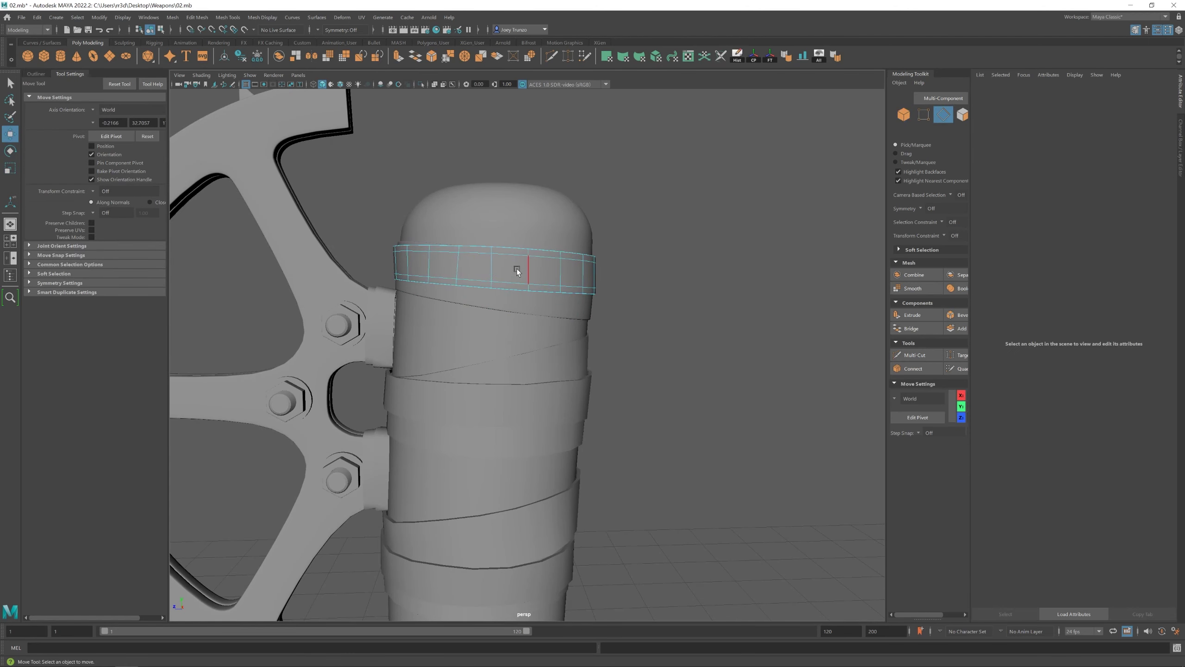
pyautogui.doubleClick(517, 271)
pyautogui.scroll(5, 508, 291)
pyautogui.keyDown('alt'); pyautogui.moveTo(444, 397); pyautogui.dragTo(630, 369); pyautogui.keyUp('alt')
pyautogui.scroll(-4, 525, 369)
pyautogui.keyDown('shift'); pyautogui.doubleClick(535, 345); pyautogui.keyUp('shift')
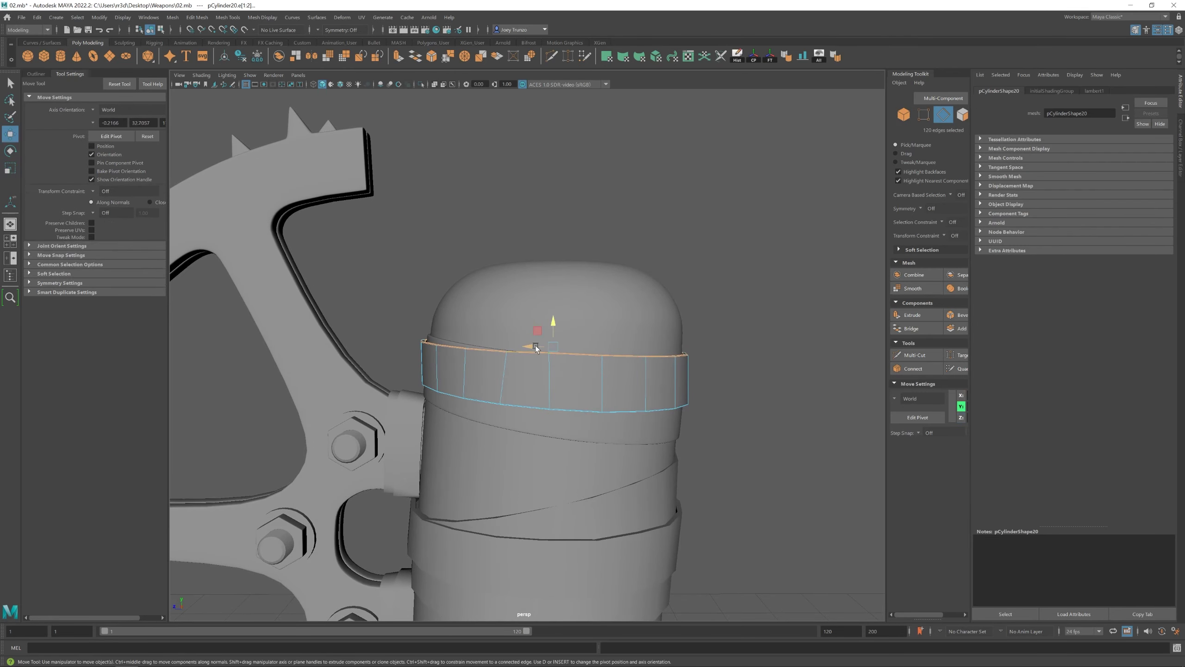
pyautogui.click(707, 344)
pyautogui.press('F8')
pyautogui.scroll(-5, 708, 344)
pyautogui.keyDown('alt'); pyautogui.moveTo(707, 345); pyautogui.dragTo(497, 389); pyautogui.keyUp('alt')
pyautogui.scroll(6, 508, 393)
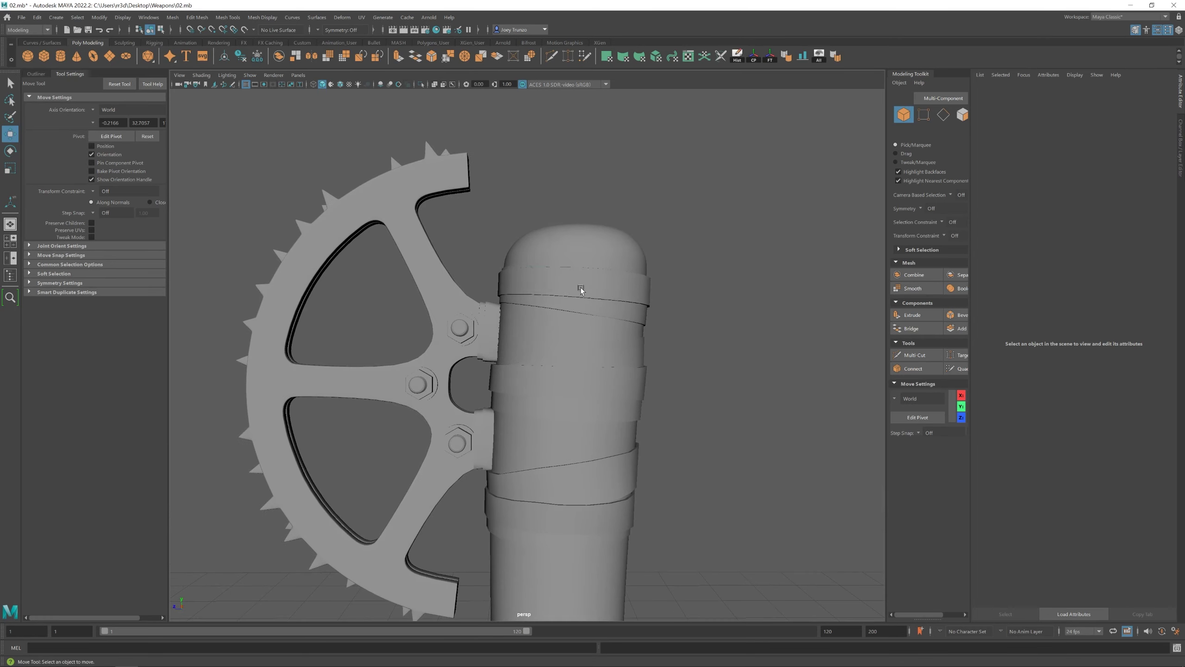
# Scale the top band's upper vertex ring to hug the domed cap
pyautogui.click(609, 327)
pyautogui.press('F9')
pyautogui.keyDown('alt'); pyautogui.moveTo(615, 336); pyautogui.dragTo(575, 327); pyautogui.keyUp('alt')
pyautogui.moveTo(559, 316); pyautogui.dragTo(558, 321)
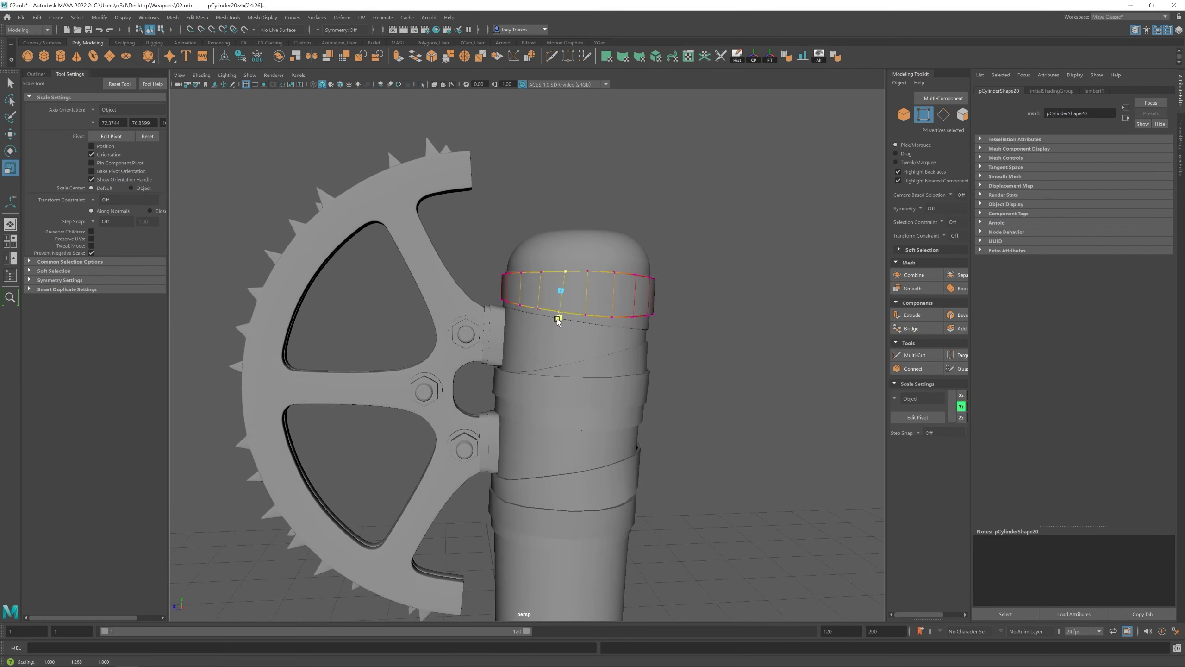
pyautogui.click(757, 229)
pyautogui.press('F8')
# Select handle band pCylinder9 to be bevelled
pyautogui.scroll(-5, 585, 411)
pyautogui.scroll(3, 588, 383)
pyautogui.scroll(-2, 523, 382)
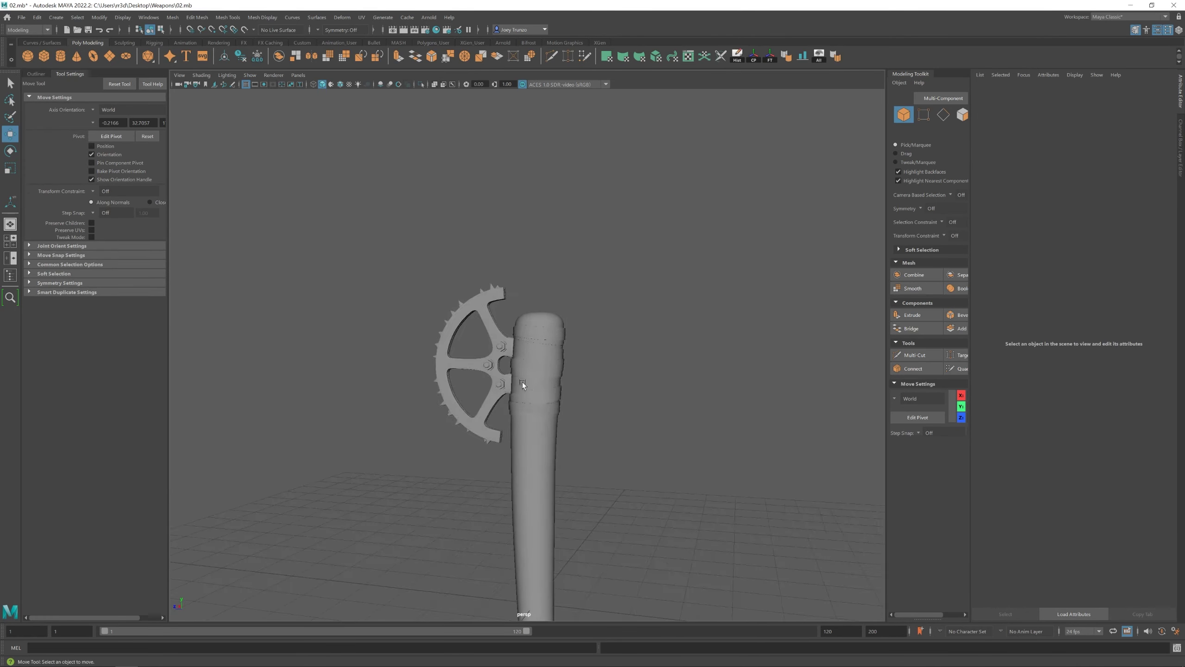
pyautogui.scroll(2, 504, 380)
pyautogui.keyDown('alt'); pyautogui.moveTo(592, 386); pyautogui.dragTo(547, 385); pyautogui.keyUp('alt')
pyautogui.scroll(5, 583, 410)
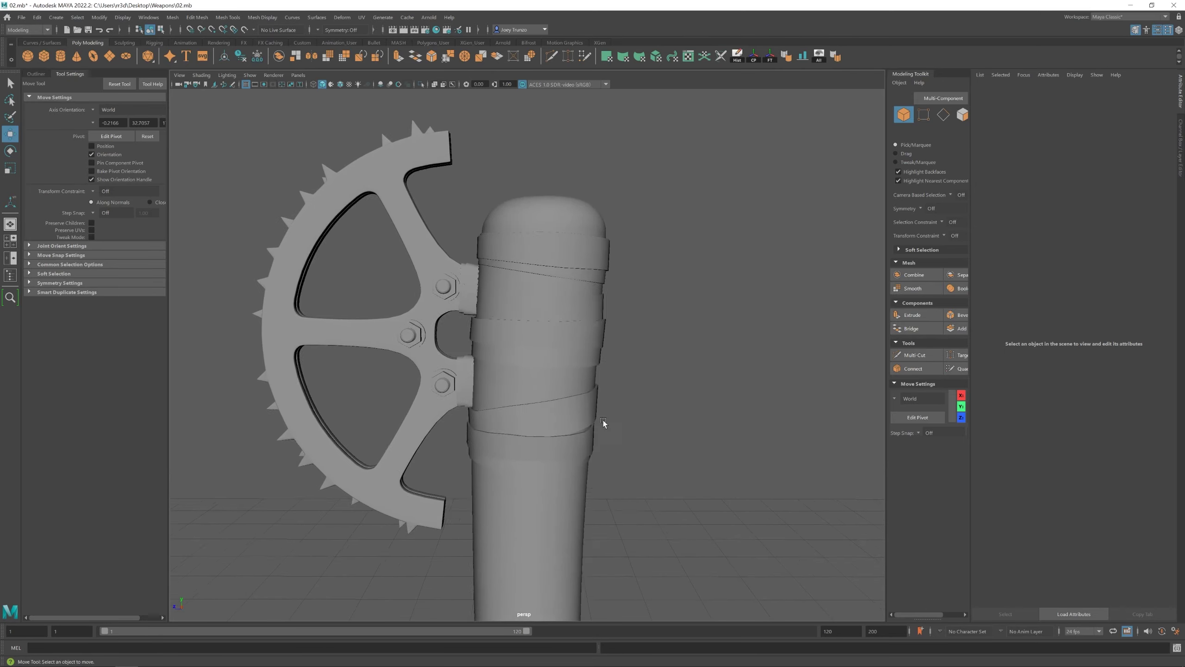
pyautogui.scroll(3, 583, 382)
pyautogui.click(539, 335)
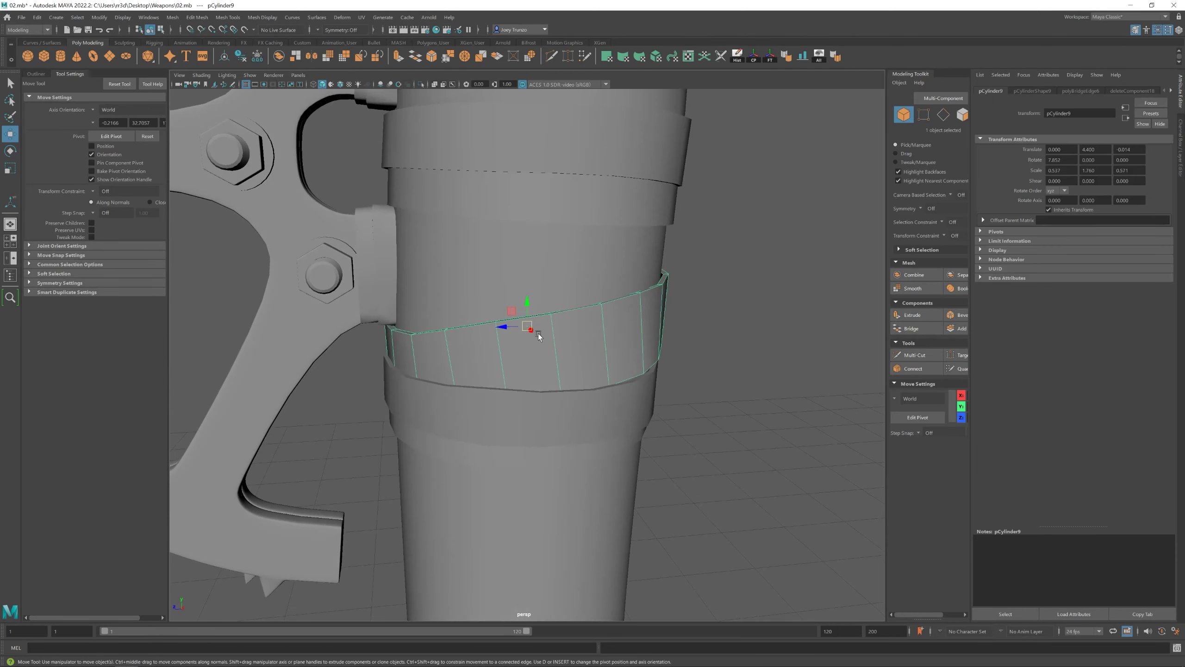
pyautogui.scroll(-3, 539, 335)
pyautogui.keyDown('alt'); pyautogui.moveTo(479, 322); pyautogui.dragTo(607, 383); pyautogui.keyUp('alt')
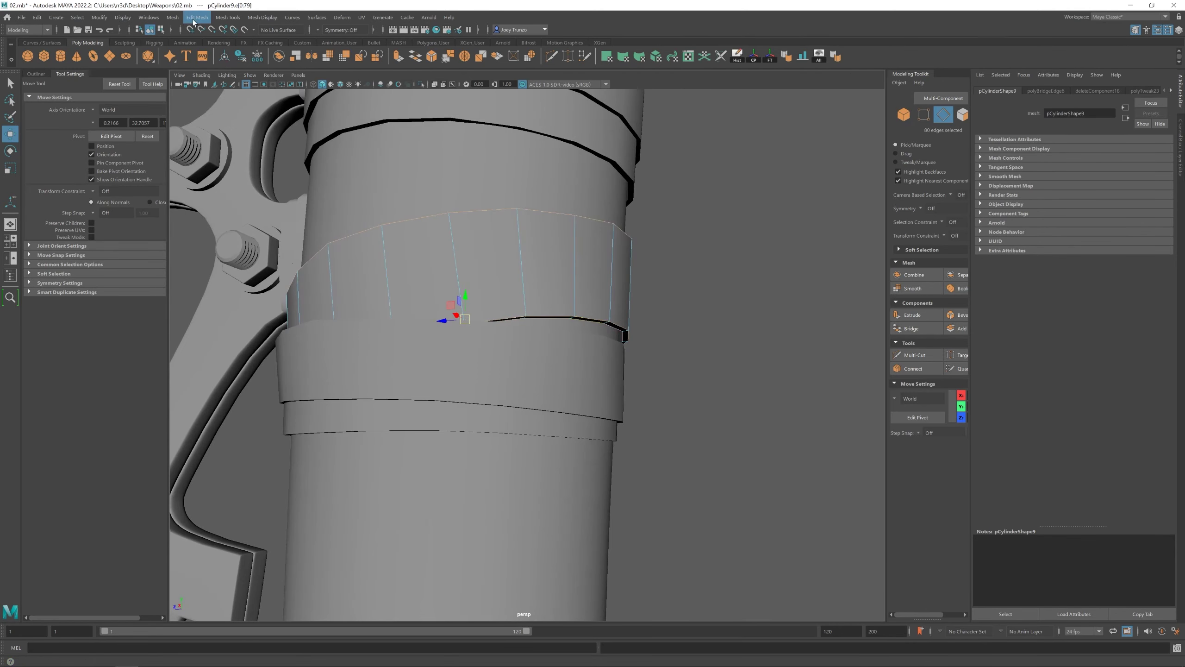
# Bevel pCylinder9's selected edge loops at 0.5 fraction
pyautogui.hotkey('ctrl', 'b')
pyautogui.press('q')
pyautogui.scroll(-3, 561, 332)
pyautogui.keyDown('alt'); pyautogui.moveTo(560, 331); pyautogui.dragTo(515, 341); pyautogui.keyUp('alt')
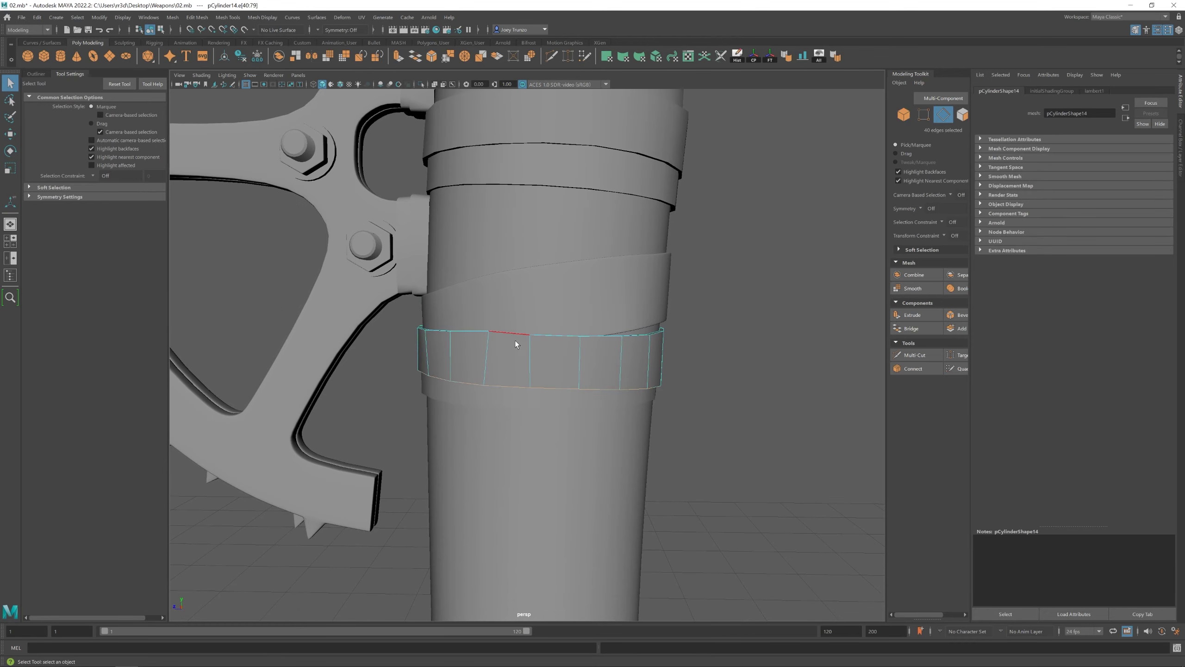
pyautogui.scroll(3, 568, 375)
pyautogui.keyDown('alt'); pyautogui.moveTo(646, 384); pyautogui.dragTo(613, 304); pyautogui.keyUp('alt')
pyautogui.hotkey('ctrl', 'b')
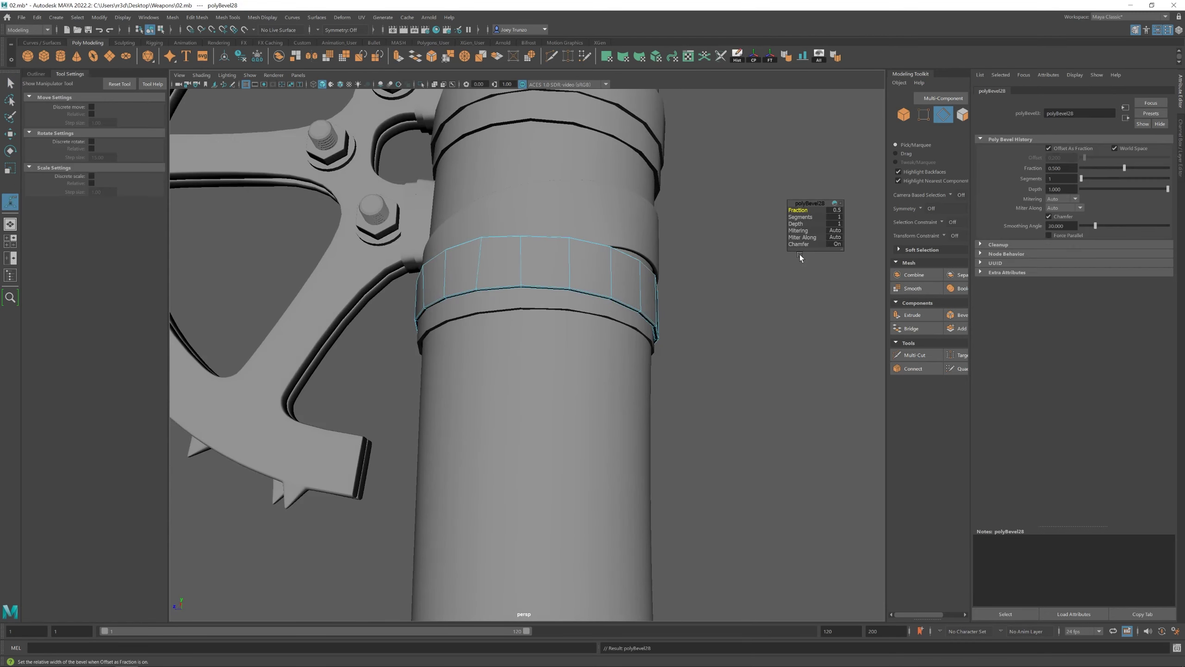
pyautogui.scroll(-3, 699, 352)
pyautogui.keyDown('alt'); pyautogui.moveTo(699, 353); pyautogui.dragTo(557, 343); pyautogui.keyUp('alt')
# Bevel an edge loop on each of the next two handle bands
pyautogui.doubleClick(540, 272)
pyautogui.press('w')
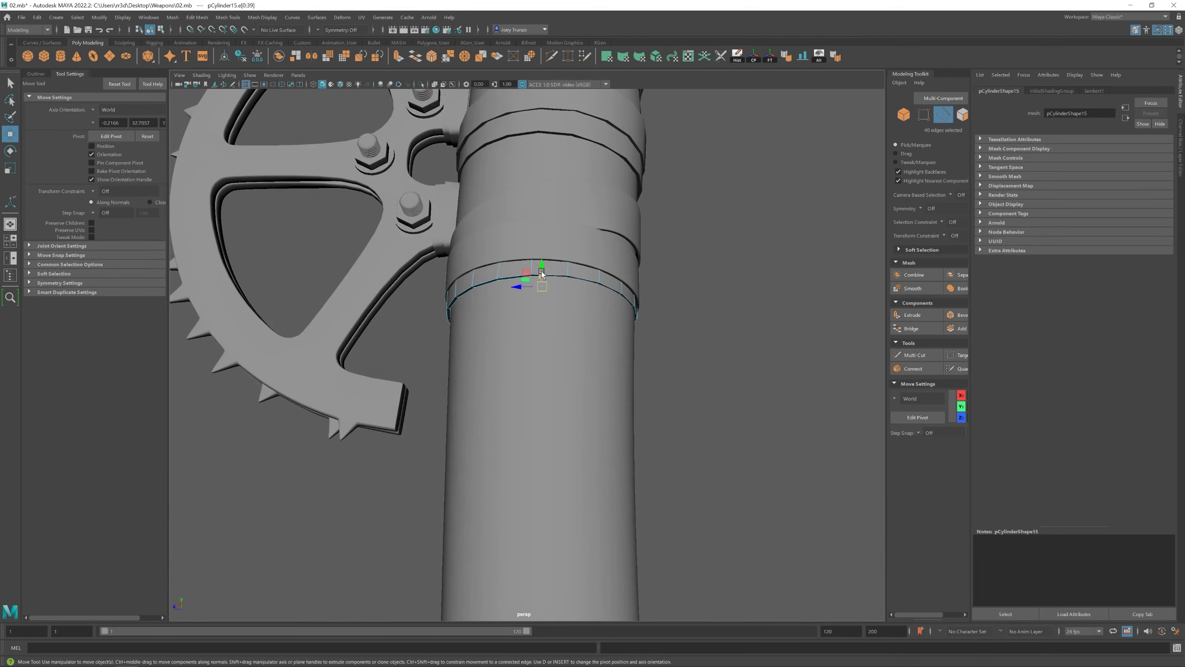
pyautogui.hotkey('ctrl', 'b')
pyautogui.scroll(-5, 742, 211)
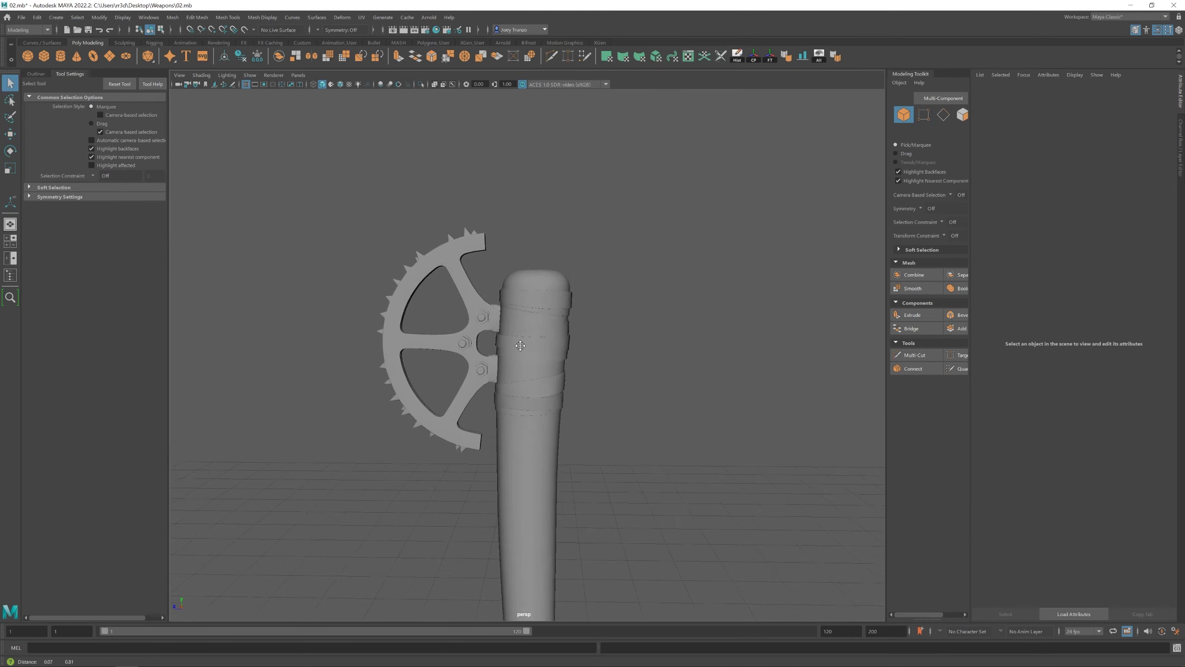
pyautogui.scroll(5, 513, 303)
pyautogui.doubleClick(453, 311)
pyautogui.press('w')
pyautogui.keyDown('alt'); pyautogui.moveTo(521, 307); pyautogui.dragTo(471, 354); pyautogui.keyUp('alt')
pyautogui.scroll(2, 472, 267)
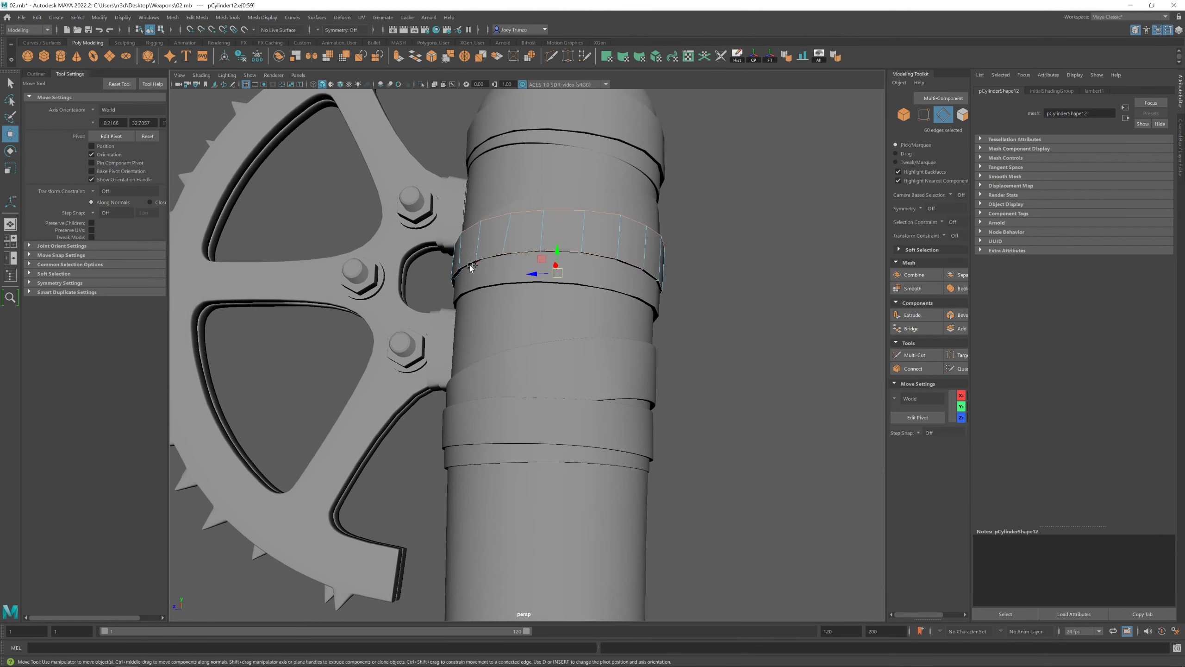
pyautogui.hotkey('ctrl', 'b')
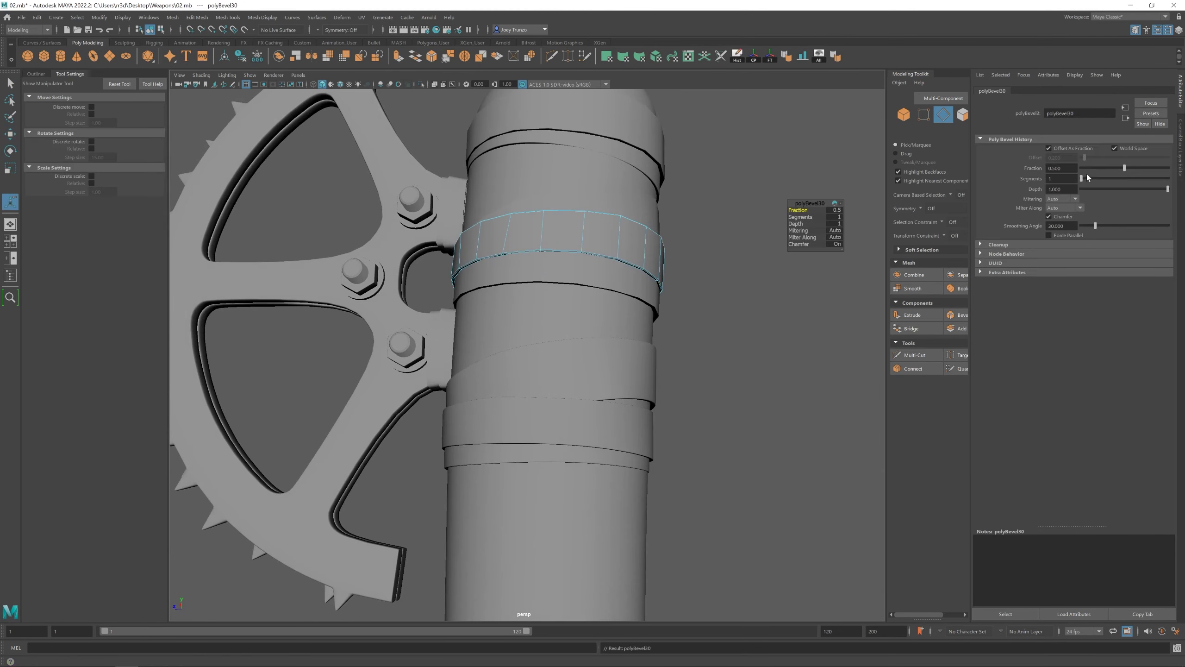
# Bevel another band's edge loop and select a loop on a further band
pyautogui.keyDown('alt'); pyautogui.moveTo(730, 189); pyautogui.dragTo(627, 392); pyautogui.keyUp('alt')
pyautogui.doubleClick(507, 251)
pyautogui.press('w')
pyautogui.hotkey('ctrl', 'b')
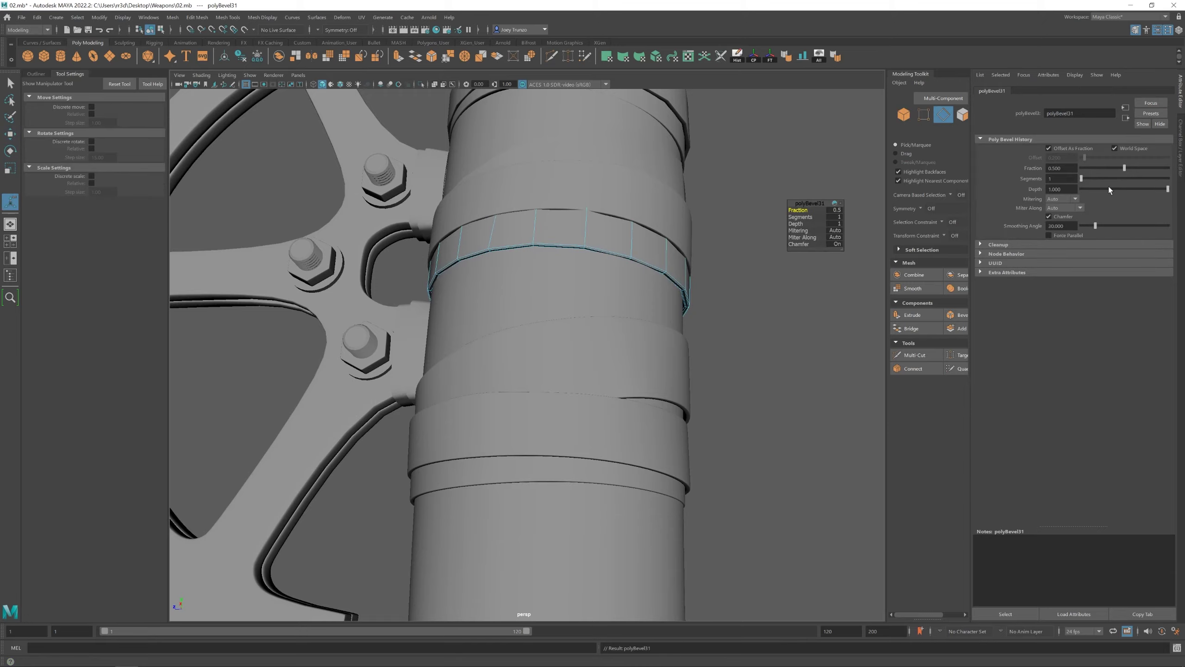
pyautogui.scroll(-4, 612, 235)
pyautogui.doubleClick(471, 448)
pyautogui.press('w')
pyautogui.keyDown('alt'); pyautogui.moveTo(657, 294); pyautogui.dragTo(583, 355); pyautogui.keyUp('alt')
pyautogui.scroll(2, 549, 359)
# Scale the straight band pCylinder12 taller
pyautogui.press('q')
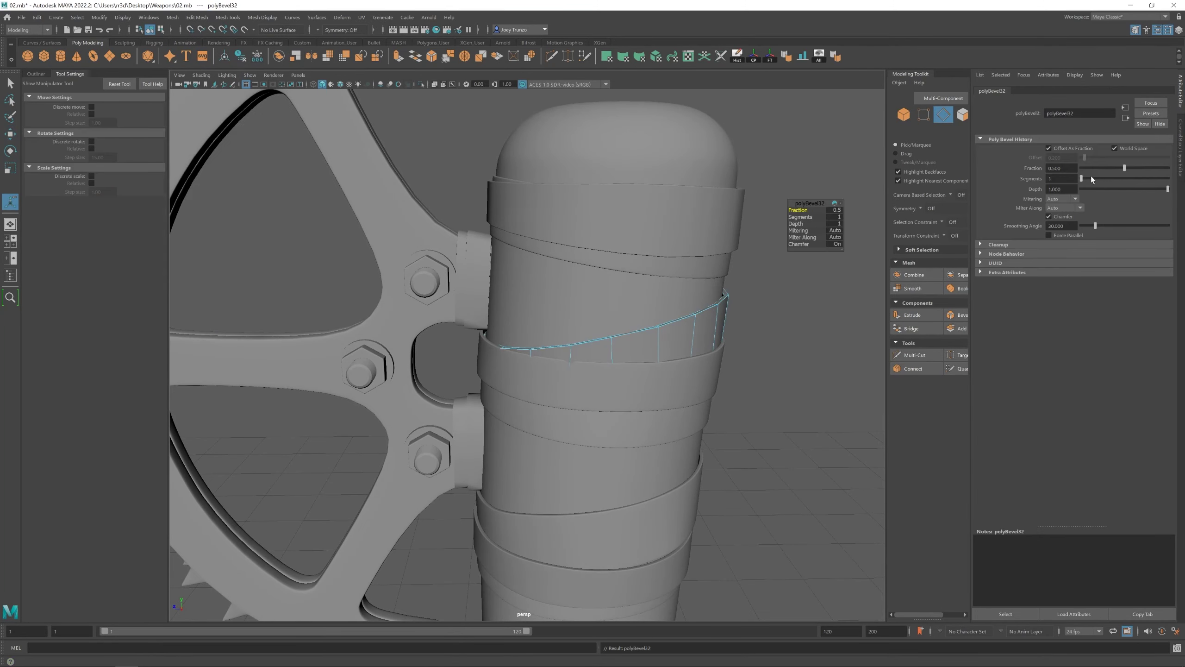
pyautogui.click(777, 334)
pyautogui.click(690, 369)
pyautogui.keyDown('alt'); pyautogui.moveTo(691, 369); pyautogui.dragTo(495, 332); pyautogui.keyUp('alt')
pyautogui.press('r')
pyautogui.click(748, 353)
pyautogui.scroll(-5, 562, 397)
# Restore the band selection and lower pCylinder21 slightly down the handle
pyautogui.hotkey('ctrl', 'z')
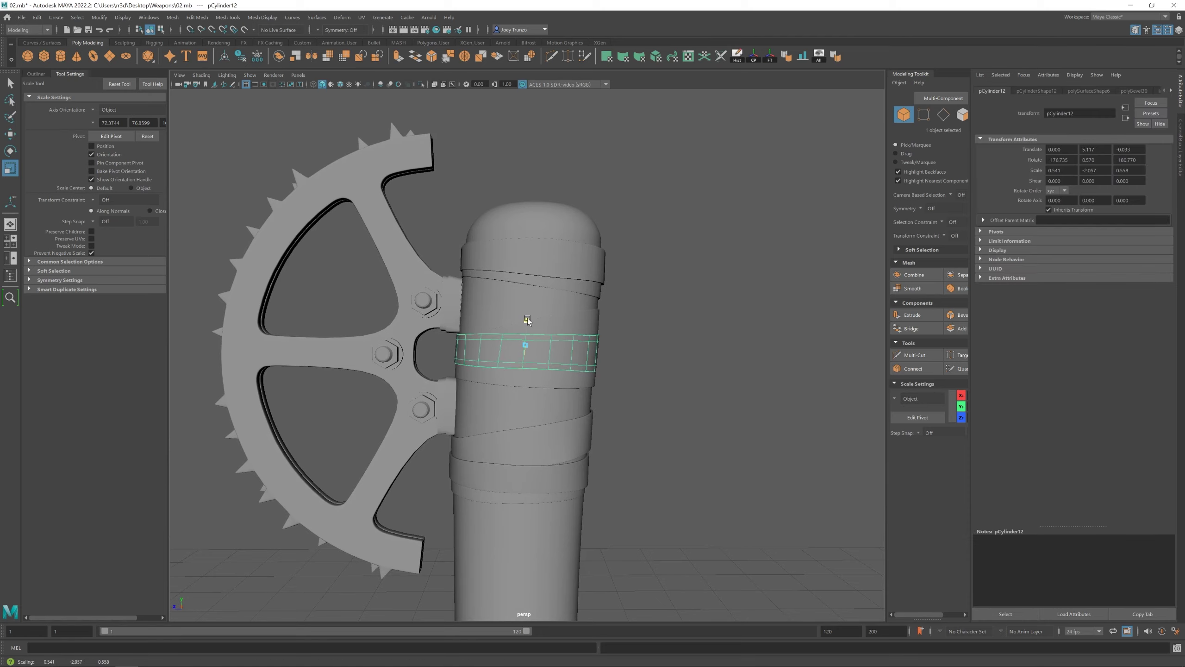
pyautogui.hotkey('shift', 'z')
pyautogui.hotkey('ctrl', 'z')
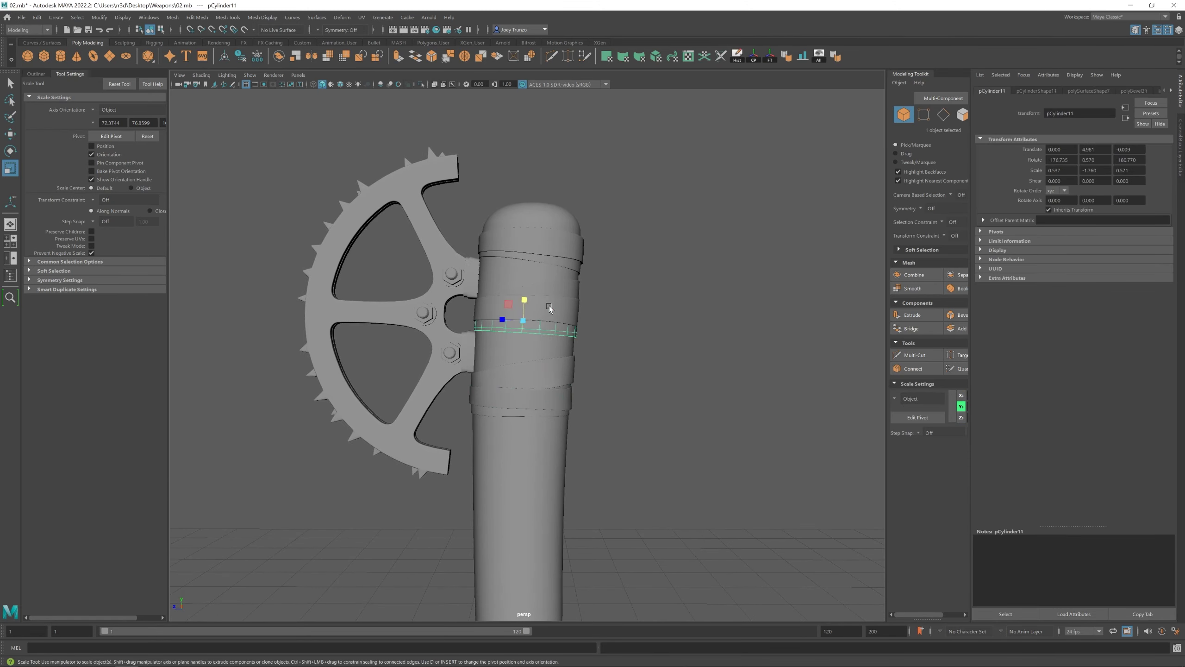
pyautogui.keyDown('alt'); pyautogui.moveTo(543, 333); pyautogui.dragTo(807, 180); pyautogui.keyUp('alt')
pyautogui.press('w')
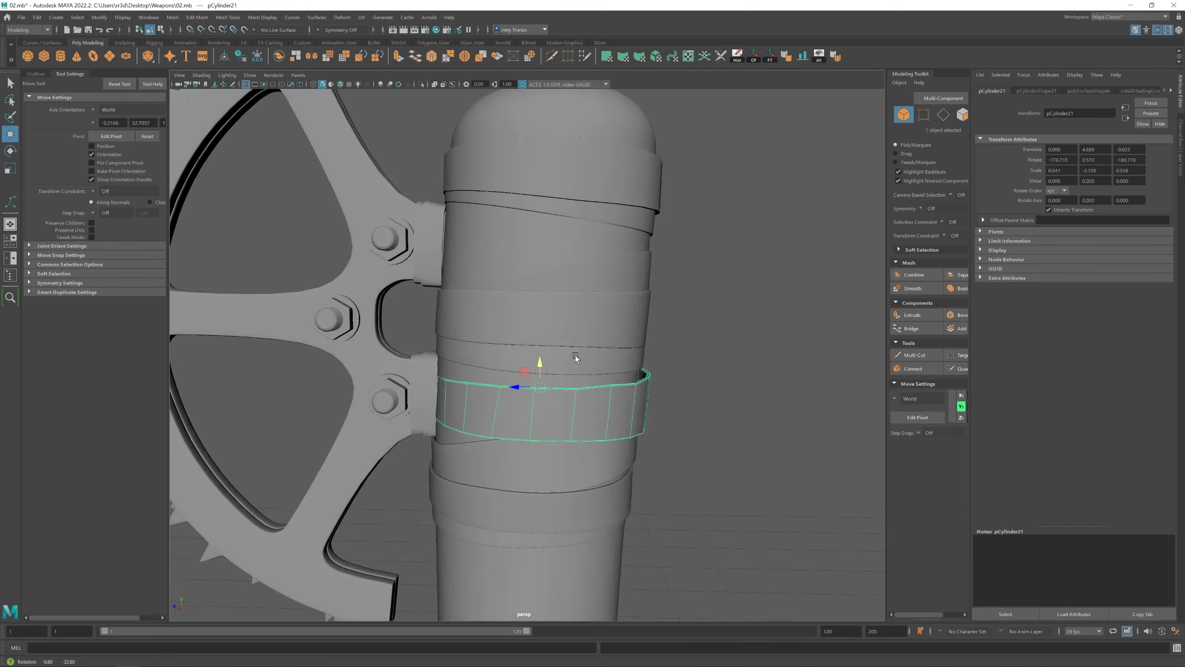
pyautogui.moveTo(577, 352); pyautogui.dragTo(565, 429, button='middle')
pyautogui.scroll(3, 565, 430)
# Rotate pCylinder21 into a diagonal strap across the handle and adjust its edges
pyautogui.press('F10')
pyautogui.scroll(3, 565, 429)
pyautogui.scroll(3, 518, 359)
pyautogui.scroll(2, 464, 402)
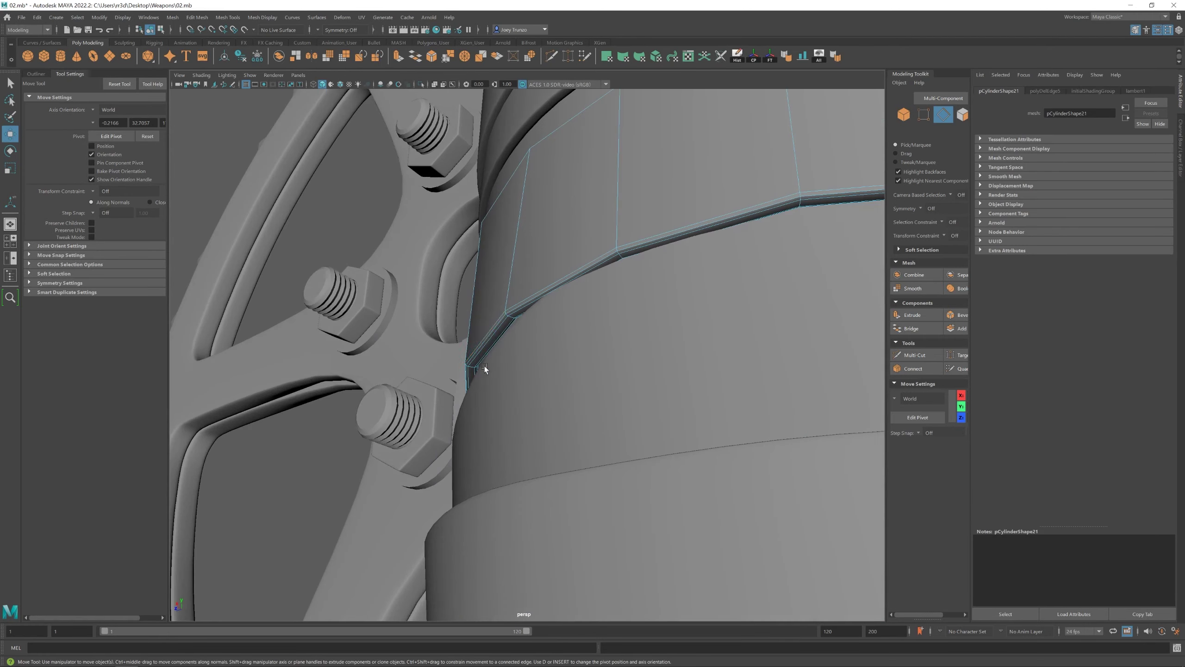
pyautogui.press('F8')
pyautogui.scroll(-6, 435, 393)
pyautogui.press('e')
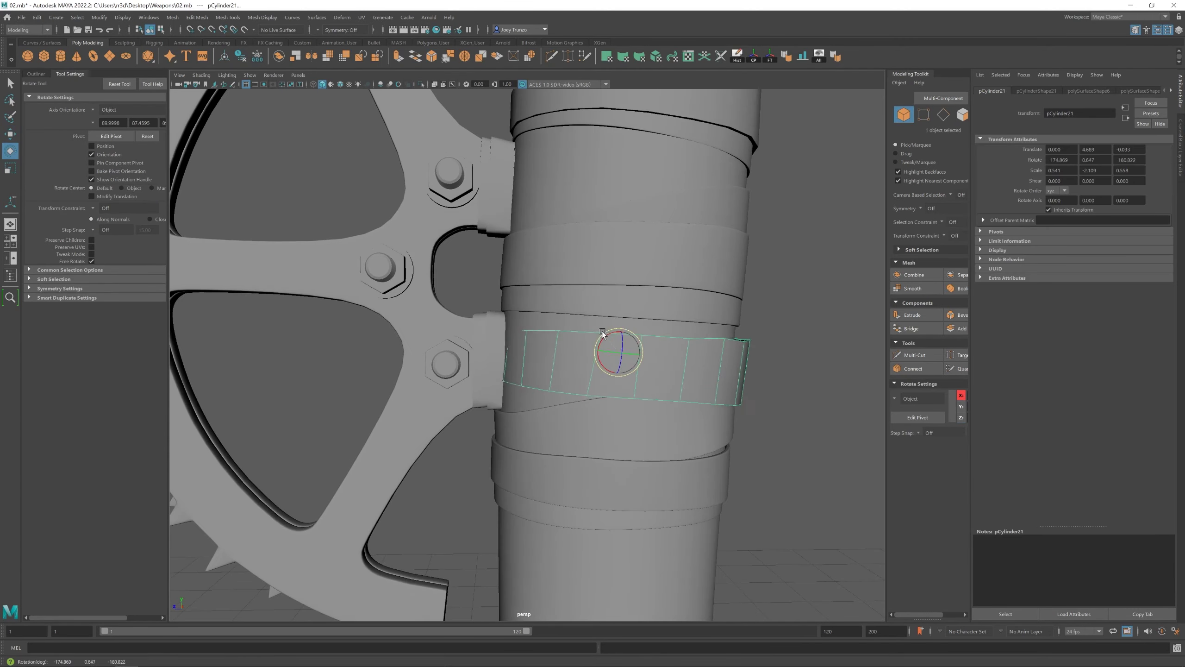
pyautogui.press('F10')
pyautogui.scroll(-3, 577, 319)
pyautogui.press('e')
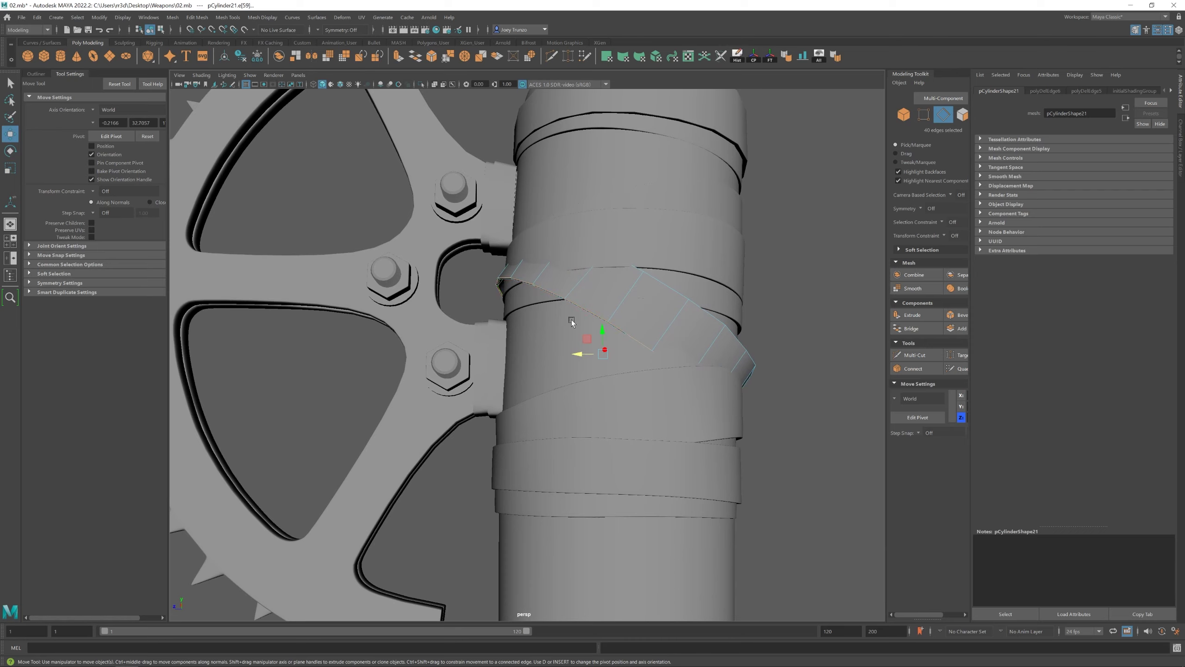
pyautogui.scroll(3, 604, 323)
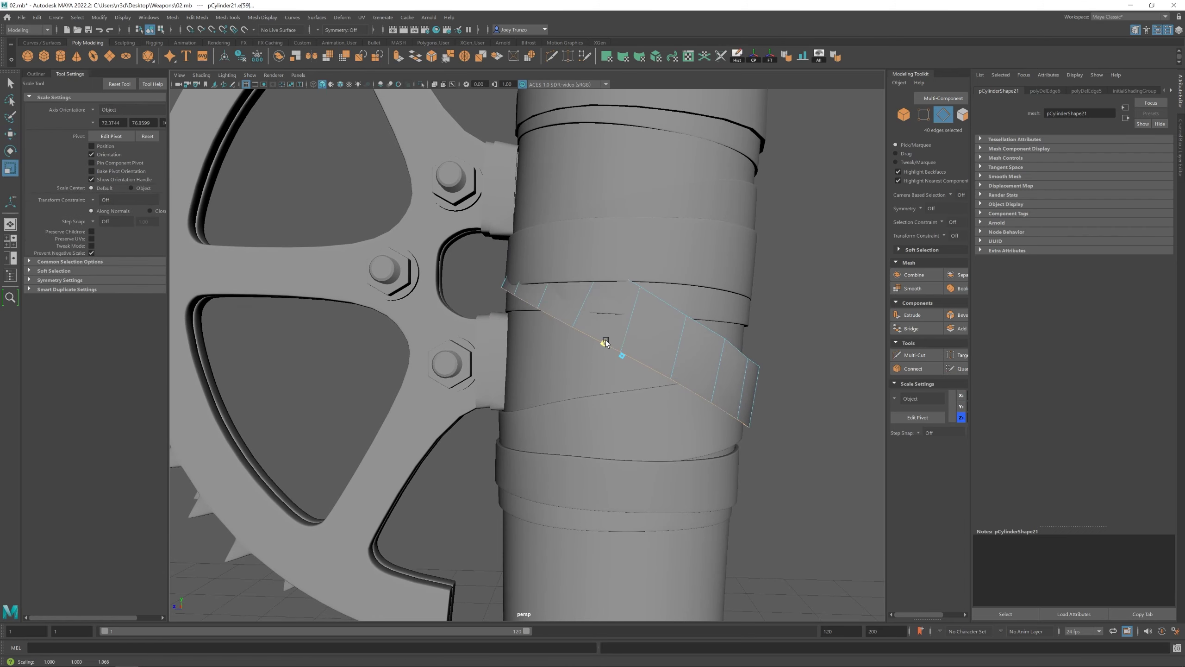
pyautogui.scroll(-3, 605, 340)
pyautogui.scroll(3, 613, 356)
pyautogui.keyDown('alt'); pyautogui.moveTo(613, 355); pyautogui.dragTo(279, 118); pyautogui.keyUp('alt')
# Insert a new edge loop across the diagonal band in wireframe view
pyautogui.rightClick(556, 275)
pyautogui.press('r')
pyautogui.press('w')
pyautogui.keyDown('alt'); pyautogui.moveTo(217, 228); pyautogui.dragTo(700, 345); pyautogui.keyUp('alt')
pyautogui.press('4')
pyautogui.click(726, 347)
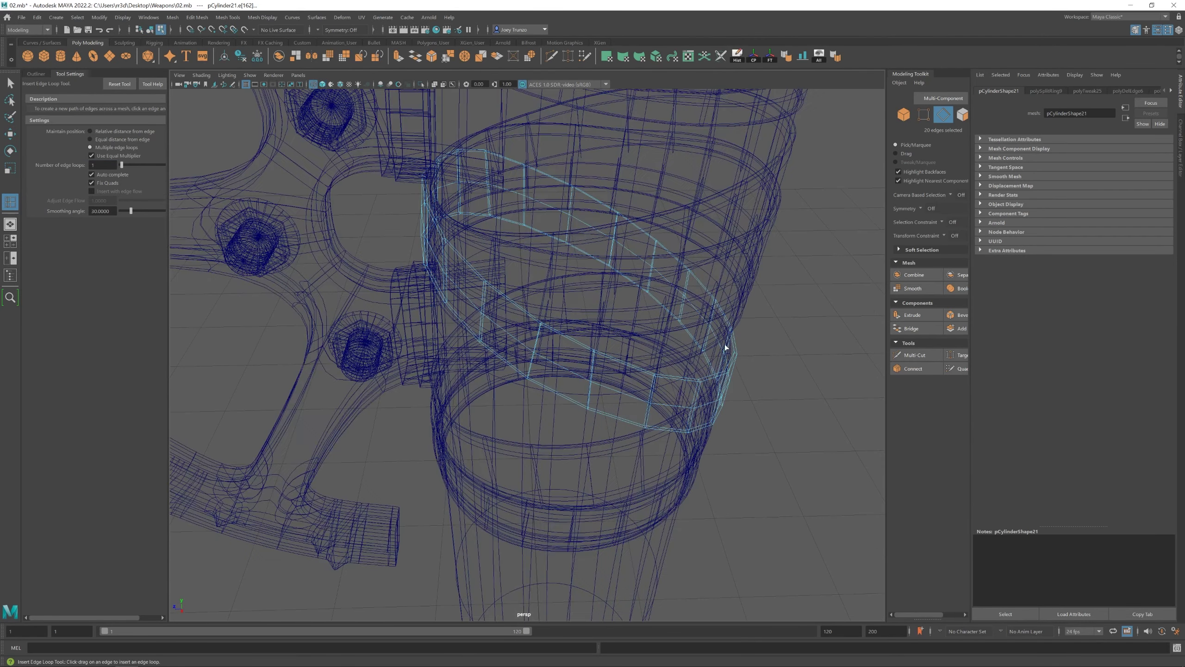
# Bevel the new edge ring on the diagonal band
pyautogui.click(326, 85)
pyautogui.moveTo(420, 280)
pyautogui.keyDown('alt'); pyautogui.mouseDown()
pyautogui.moveTo(532, 346)
pyautogui.moveTo(739, 289)
pyautogui.moveTo(573, 308)
pyautogui.moveTo(539, 373)
pyautogui.moveTo(638, 386)
pyautogui.moveTo(485, 252)
pyautogui.moveTo(542, 268)
pyautogui.moveTo(522, 283)
pyautogui.moveTo(552, 306)
pyautogui.mouseUp(); pyautogui.keyUp('alt')
pyautogui.hotkey('ctrl', 'b')
pyautogui.press('w')
# Move the band's edge loops and vertices so it curves snugly around the handle
pyautogui.doubleClick(521, 283)
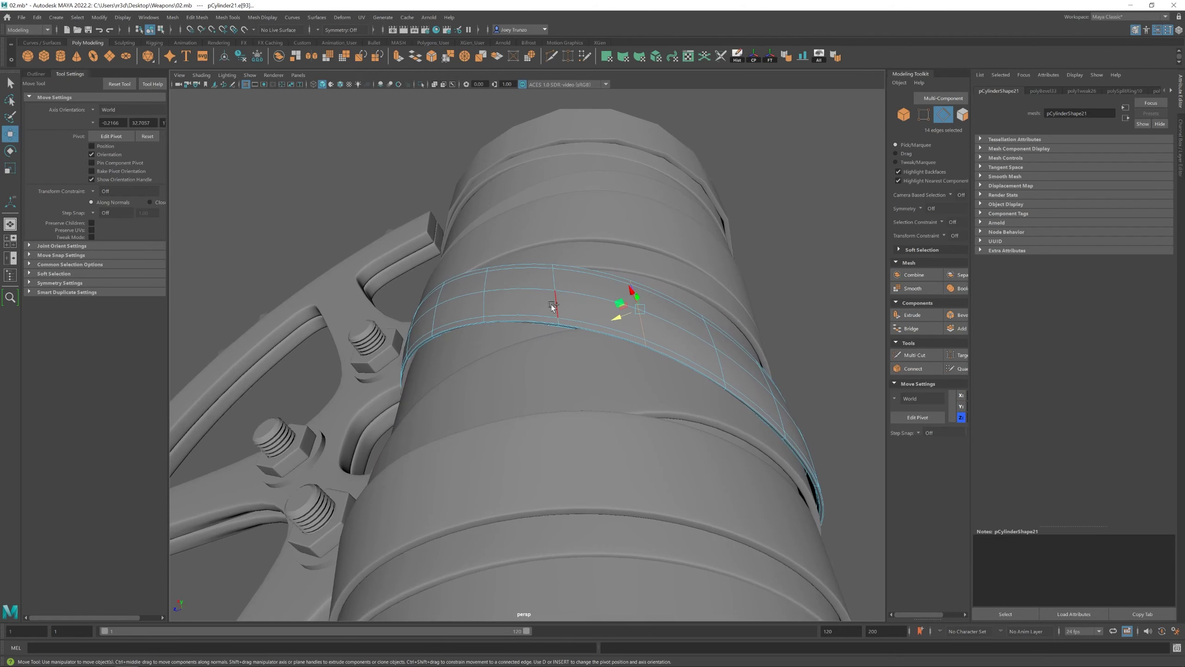
pyautogui.doubleClick(477, 305)
pyautogui.keyDown('alt'); pyautogui.moveTo(478, 305); pyautogui.dragTo(571, 390); pyautogui.keyUp('alt')
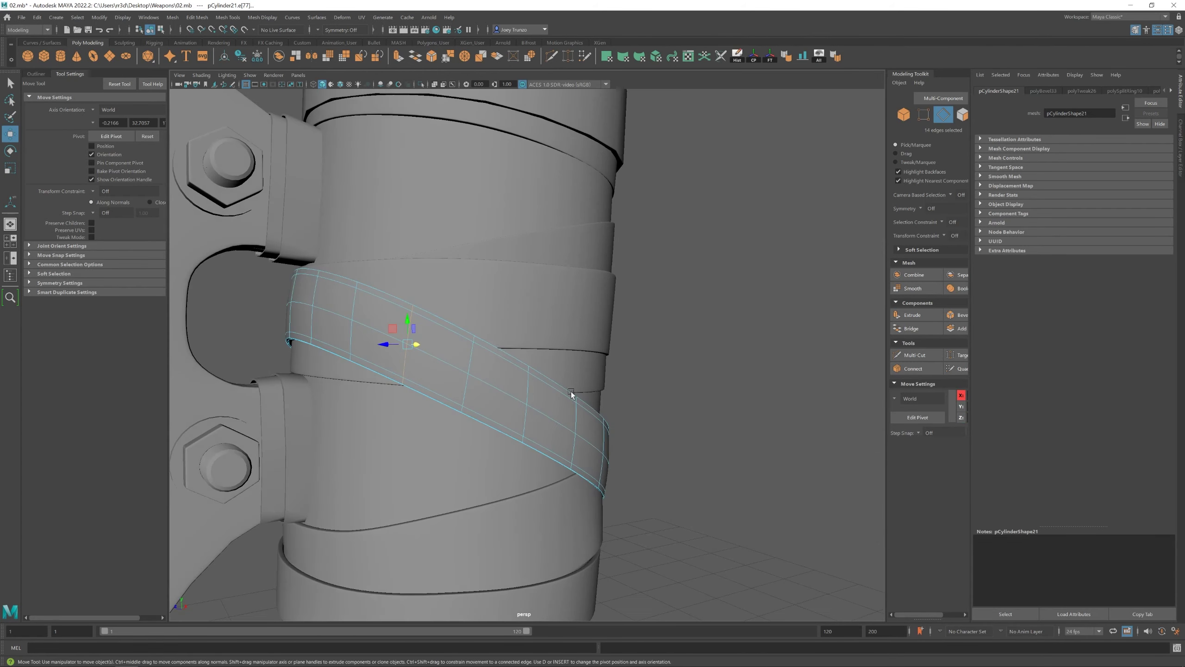
pyautogui.keyDown('alt'); pyautogui.moveTo(505, 351); pyautogui.dragTo(529, 276); pyautogui.keyUp('alt')
pyautogui.click(531, 435)
pyautogui.keyDown('shift'); pyautogui.doubleClick(494, 364); pyautogui.keyUp('shift')
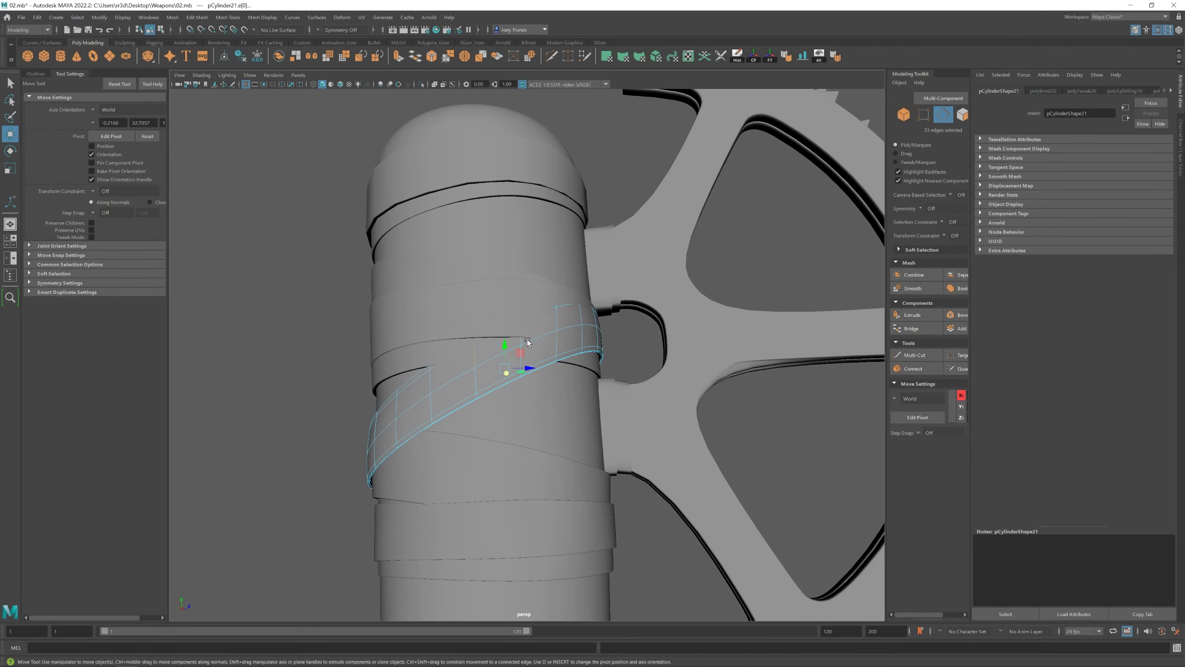
pyautogui.keyDown('alt'); pyautogui.moveTo(527, 338); pyautogui.dragTo(622, 365); pyautogui.keyUp('alt')
pyautogui.keyDown('ctrl'); pyautogui.doubleClick(586, 359); pyautogui.keyUp('ctrl')
pyautogui.moveTo(545, 340); pyautogui.dragTo(545, 341, button='right')
pyautogui.keyDown('alt'); pyautogui.moveTo(545, 342); pyautogui.dragTo(525, 357); pyautogui.keyUp('alt')
# Duplicate the diagonal band as pCylinder22, scaling and placing it near the handle's top
pyautogui.hotkey('ctrl', 'd')
pyautogui.scroll(-5, 555, 375)
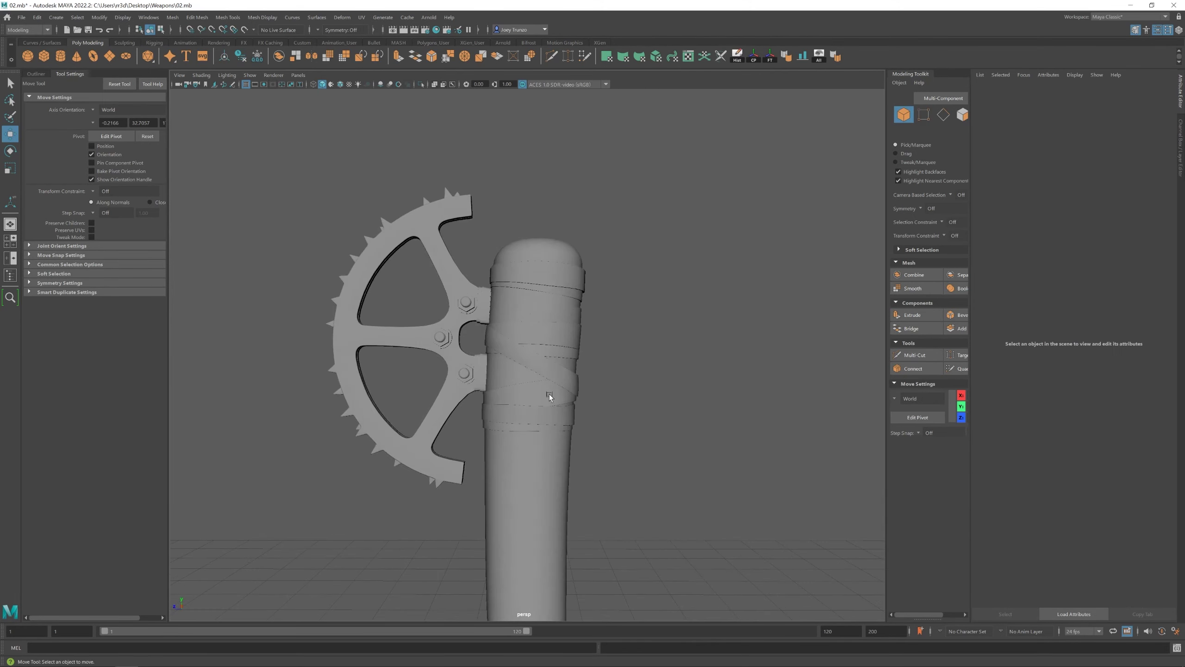
pyautogui.scroll(3, 549, 394)
pyautogui.press('r')
pyautogui.scroll(2, 545, 260)
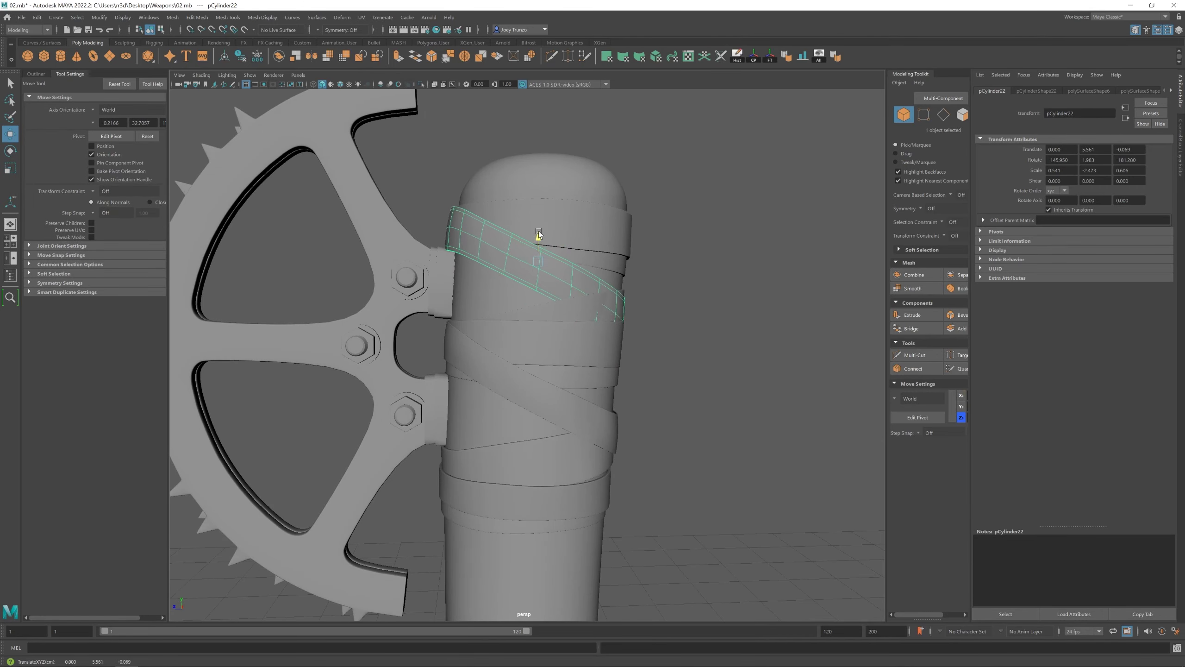
pyautogui.scroll(-2, 530, 263)
pyautogui.keyDown('alt'); pyautogui.moveTo(519, 267); pyautogui.dragTo(523, 350); pyautogui.keyUp('alt')
pyautogui.scroll(-3, 523, 351)
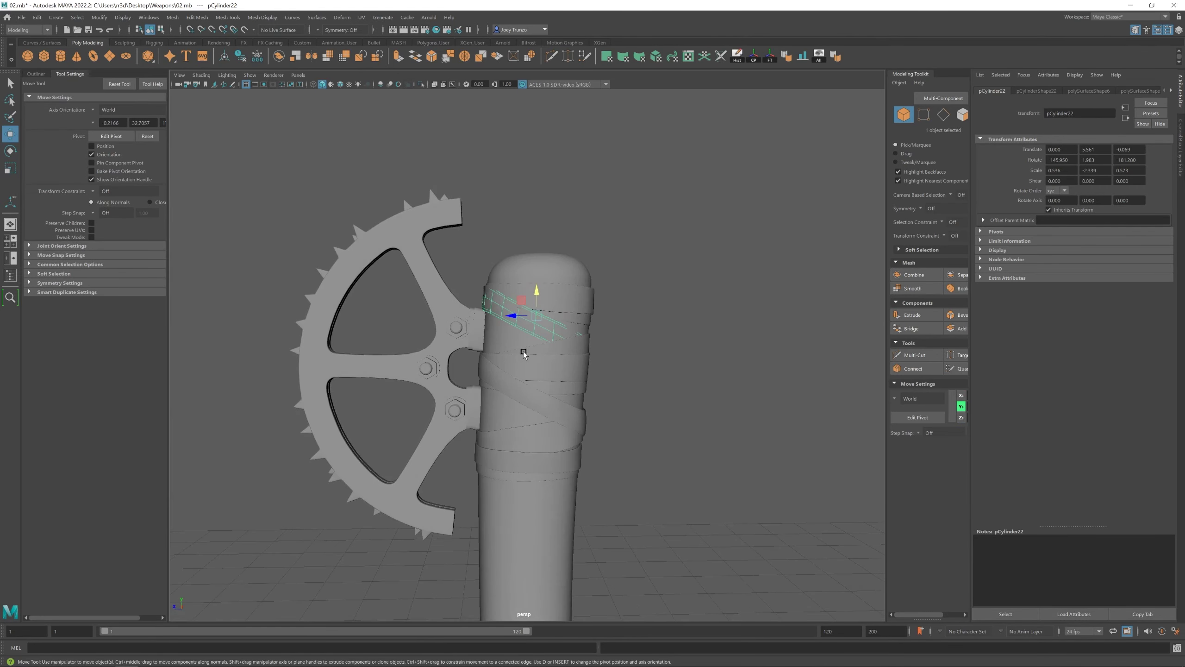
pyautogui.press('w')
pyautogui.click(457, 400)
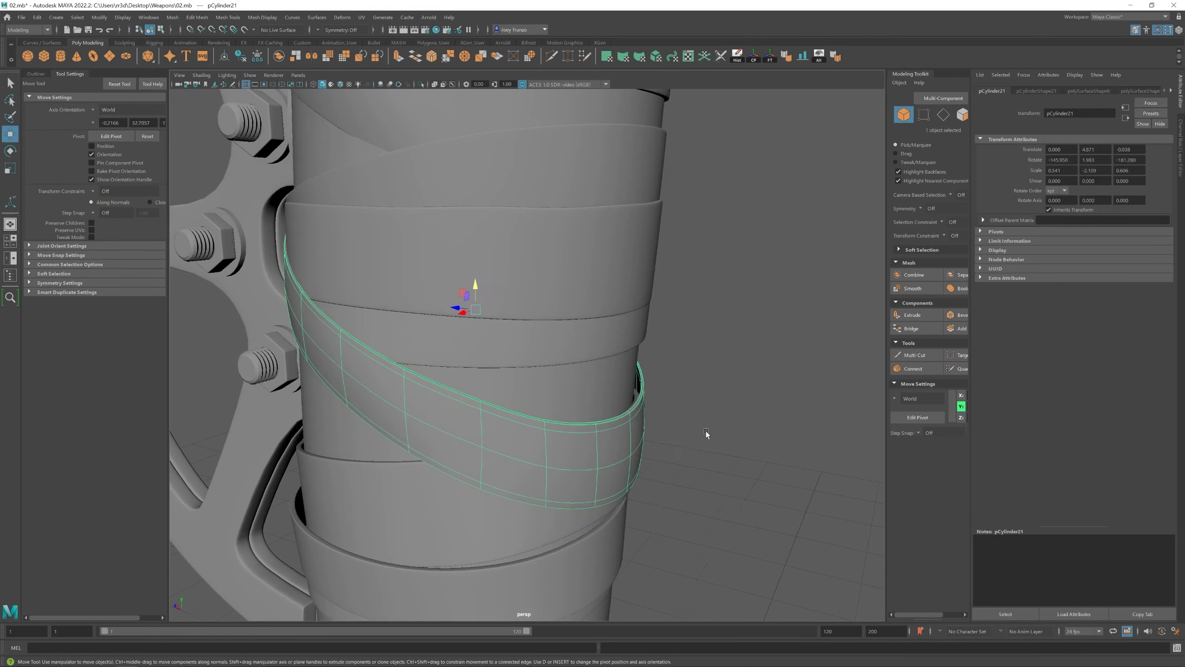
pyautogui.keyDown('alt'); pyautogui.moveTo(706, 431); pyautogui.dragTo(642, 376); pyautogui.keyUp('alt')
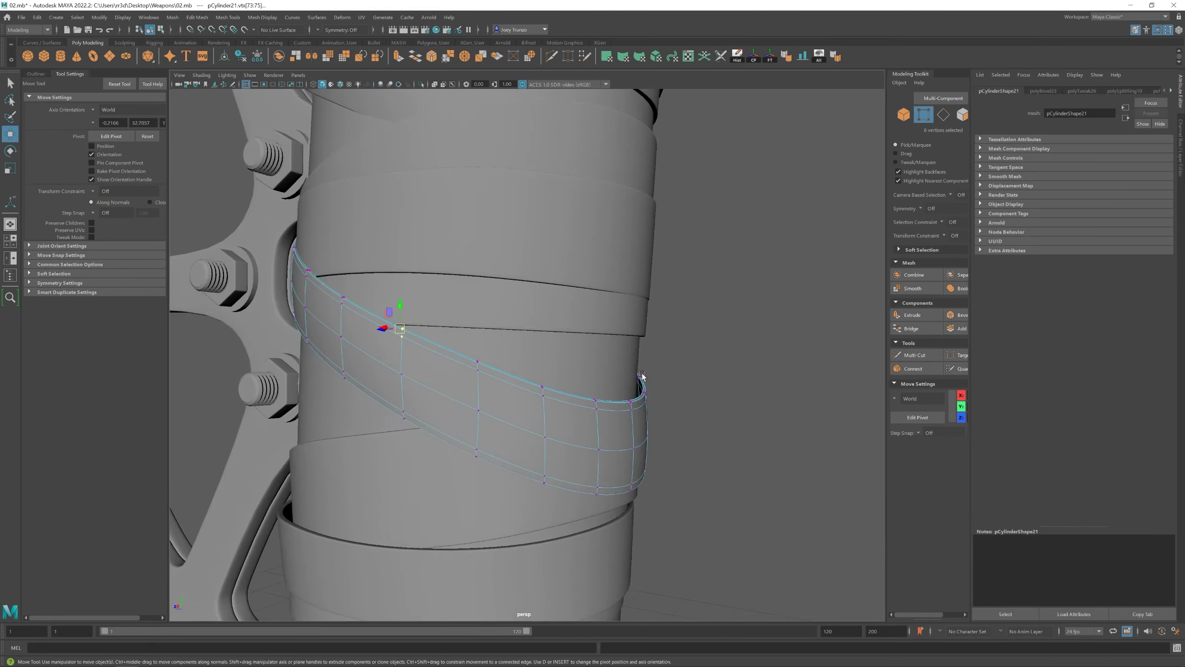
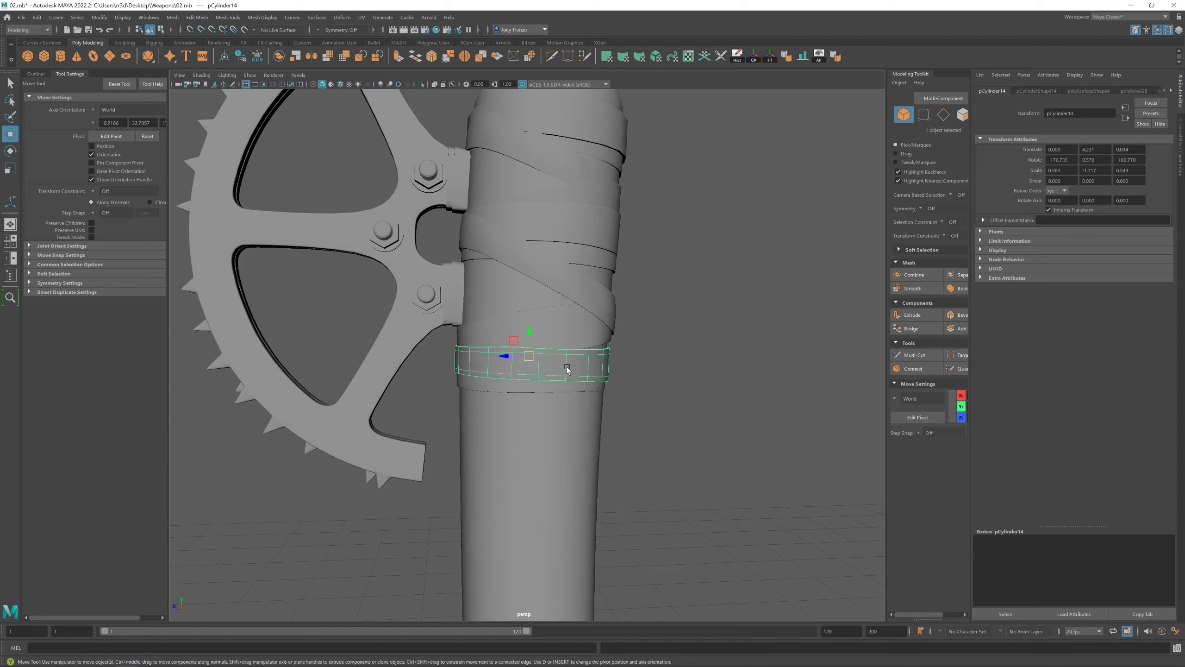
# Select and inspect the wrap bands on the handle, with the wheel and handle in view
pyautogui.click(536, 340)
pyautogui.press('r')
pyautogui.scroll(3, 527, 347)
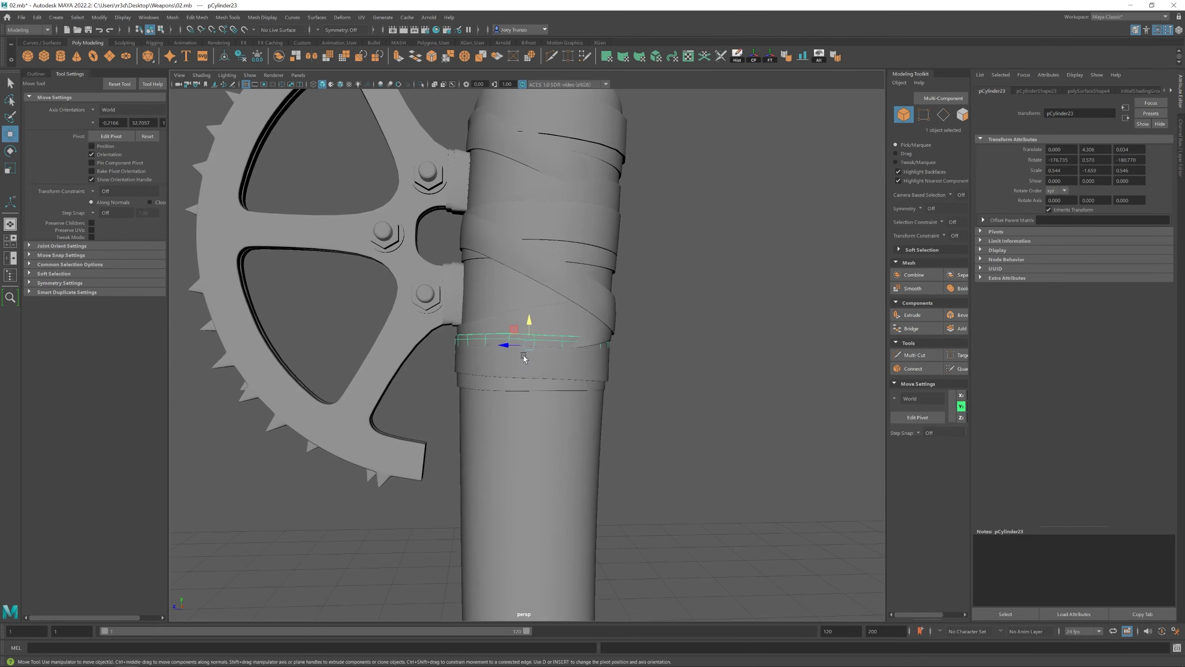
pyautogui.scroll(3, 531, 349)
pyautogui.scroll(-3, 511, 344)
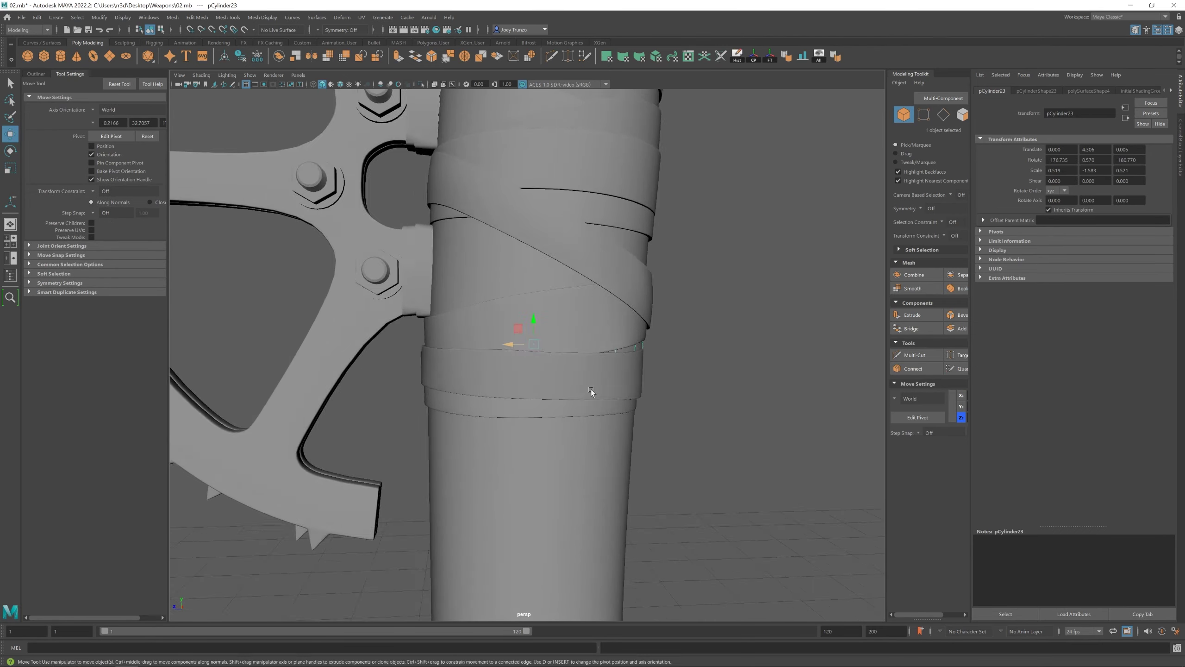
pyautogui.scroll(-2, 620, 369)
pyautogui.keyDown('alt'); pyautogui.moveTo(621, 369); pyautogui.dragTo(493, 330); pyautogui.keyUp('alt')
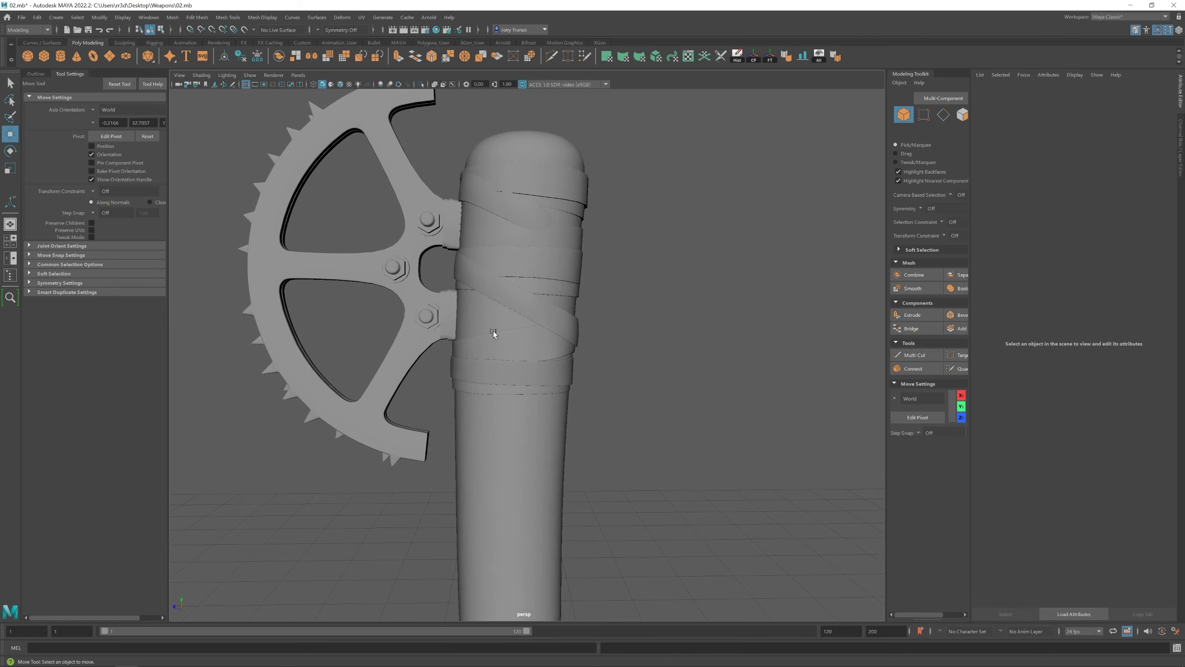
pyautogui.click(534, 306)
pyautogui.press('r')
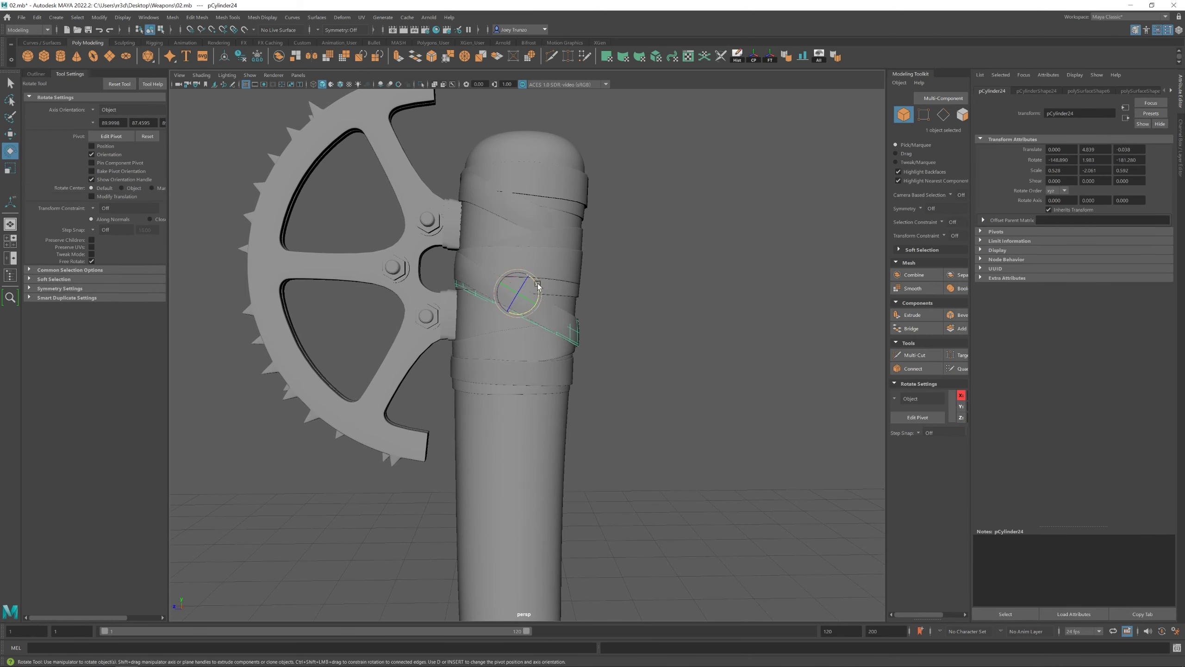
# Isolate the diagonal wrap band pCylinder22 near the handle top and delete two edge loops
pyautogui.click(493, 283)
pyautogui.keyDown('alt'); pyautogui.moveTo(493, 283); pyautogui.dragTo(469, 290); pyautogui.keyUp('alt')
pyautogui.scroll(5, 451, 367)
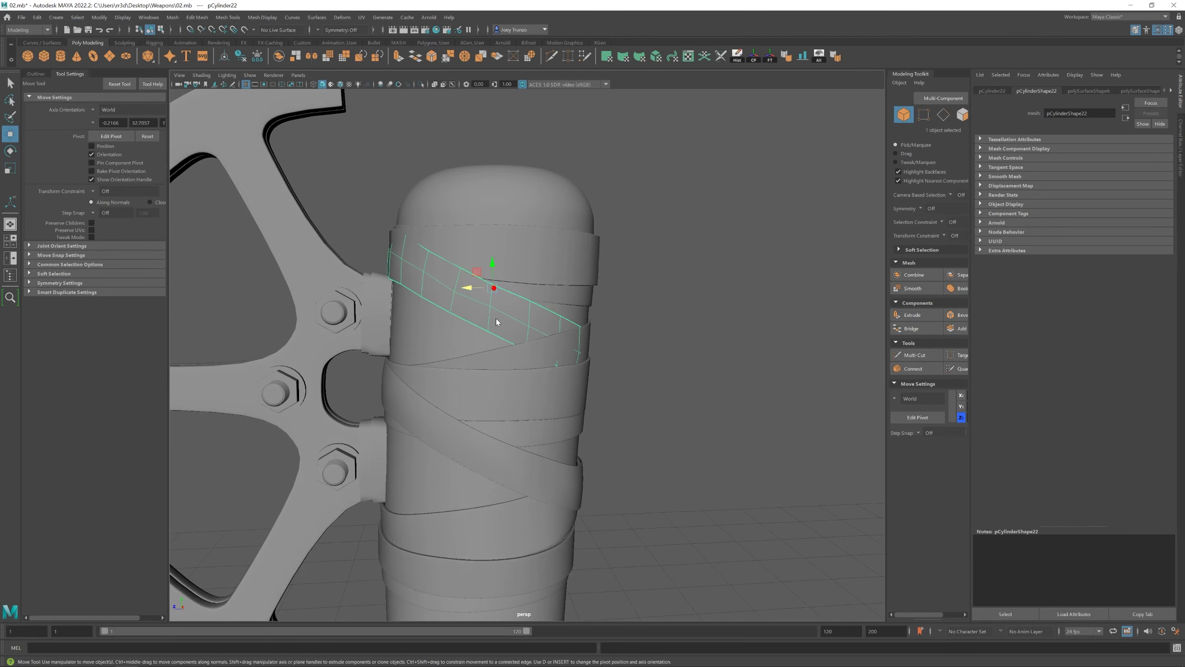
pyautogui.press('F10')
pyautogui.doubleClick(445, 389)
pyautogui.scroll(5, 445, 389)
pyautogui.scroll(-5, 405, 397)
pyautogui.hotkey('ctrl', '1')
pyautogui.scroll(5, 505, 355)
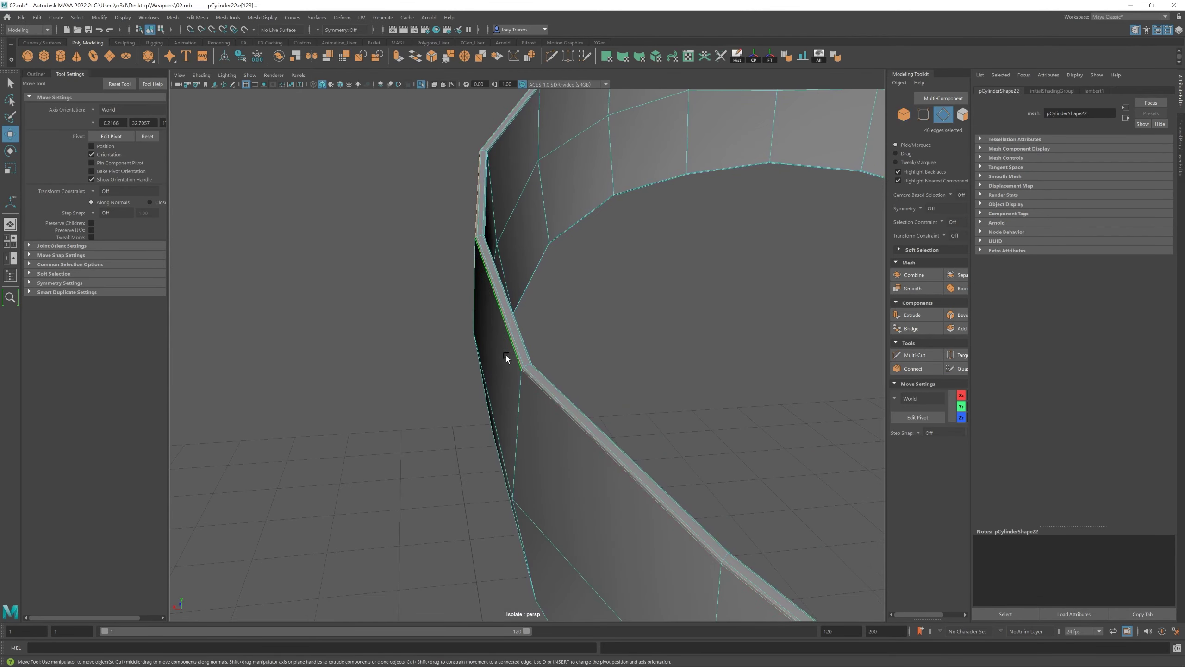
pyautogui.keyDown('alt'); pyautogui.moveTo(506, 356); pyautogui.dragTo(541, 268); pyautogui.keyUp('alt')
pyautogui.press('Delete')
# Restore the rest of the scene and marquee-select a group of the band's vertices
pyautogui.click(540, 268)
pyautogui.hotkey('ctrl', '1')
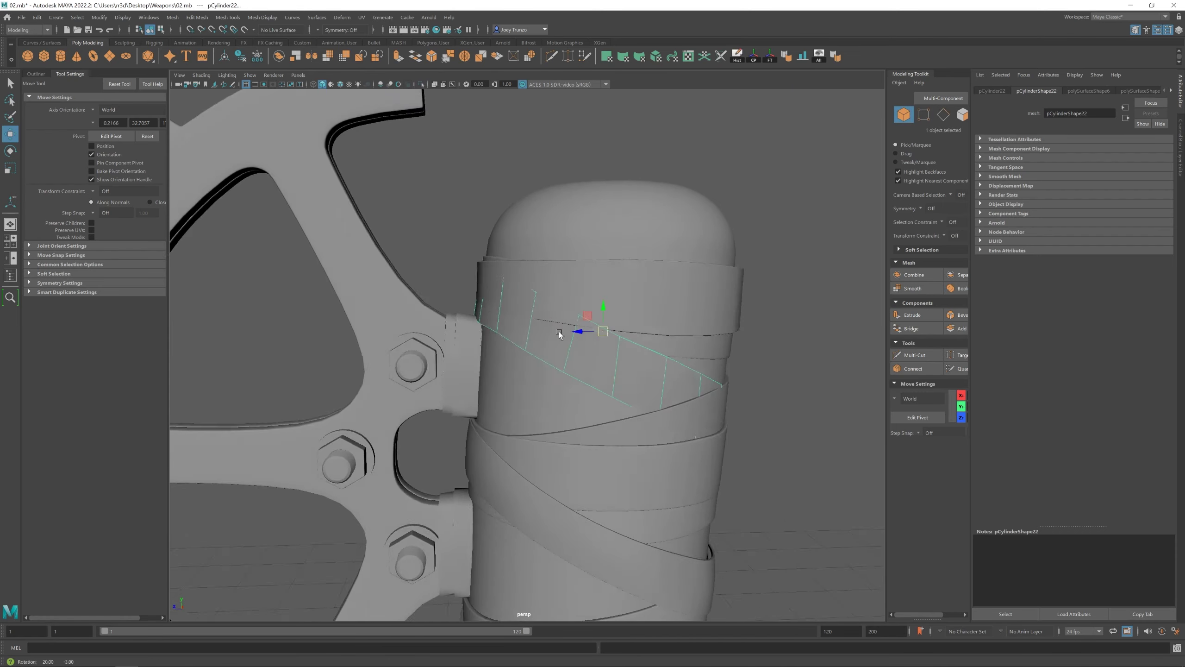
pyautogui.press('F10')
pyautogui.scroll(3, 594, 353)
pyautogui.press('r')
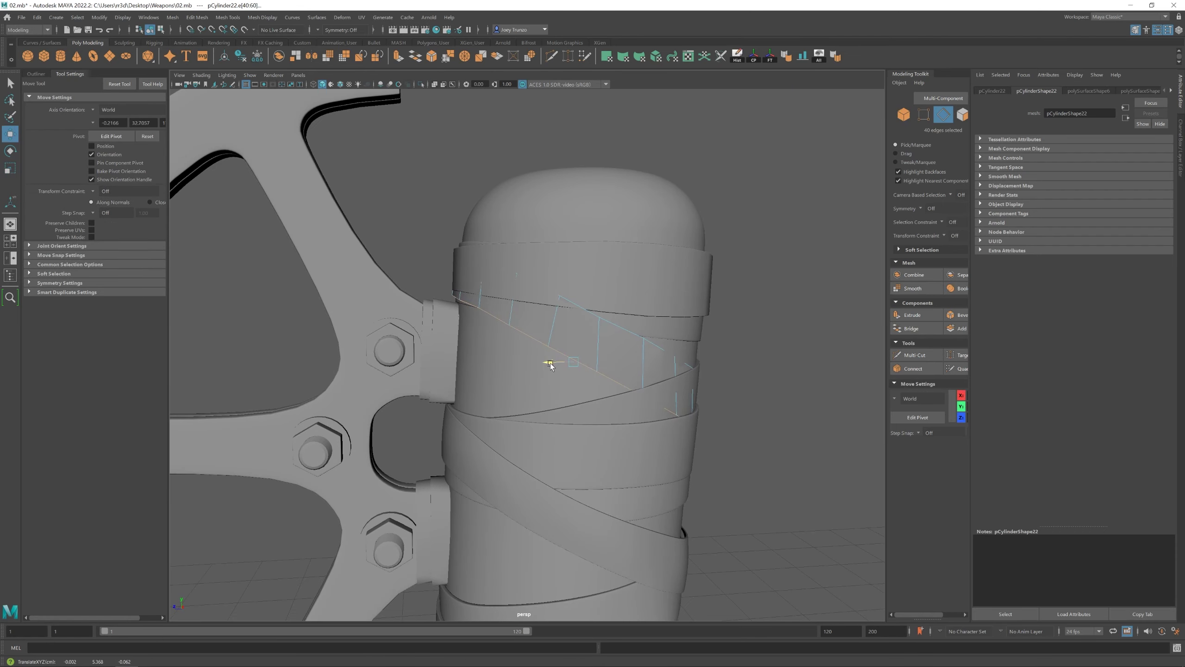
pyautogui.press('F9')
pyautogui.press('r')
pyautogui.keyDown('alt'); pyautogui.moveTo(551, 365); pyautogui.dragTo(717, 437); pyautogui.keyUp('alt')
# Reselect the two vertices at the band's end and scale them against the gear mount
pyautogui.moveTo(716, 437); pyautogui.dragTo(579, 408)
pyautogui.keyDown('alt'); pyautogui.moveTo(742, 373); pyautogui.dragTo(568, 386); pyautogui.keyUp('alt')
pyautogui.keyDown('shift'); pyautogui.click(685, 397); pyautogui.keyUp('shift')
pyautogui.keyDown('alt'); pyautogui.moveTo(461, 350); pyautogui.dragTo(463, 402); pyautogui.keyUp('alt')
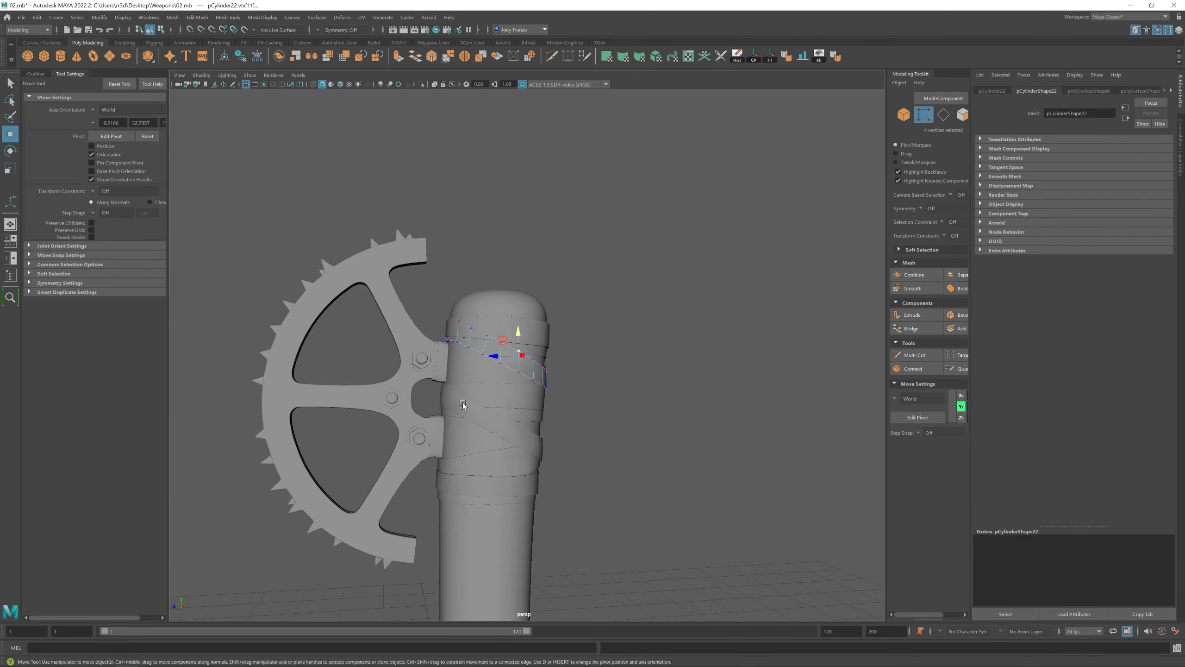
pyautogui.click(444, 426)
pyautogui.keyDown('alt'); pyautogui.moveTo(444, 426); pyautogui.dragTo(573, 377, button='right'); pyautogui.keyUp('alt')
pyautogui.moveTo(583, 390); pyautogui.dragTo(583, 391)
pyautogui.press('r')
pyautogui.keyDown('alt'); pyautogui.moveTo(582, 391); pyautogui.dragTo(512, 366); pyautogui.keyUp('alt')
# Select an edge loop along the diagonal wrap band's edge and scale it
pyautogui.press('F10')
pyautogui.doubleClick(512, 366)
pyautogui.press('r')
pyautogui.scroll(5, 524, 381)
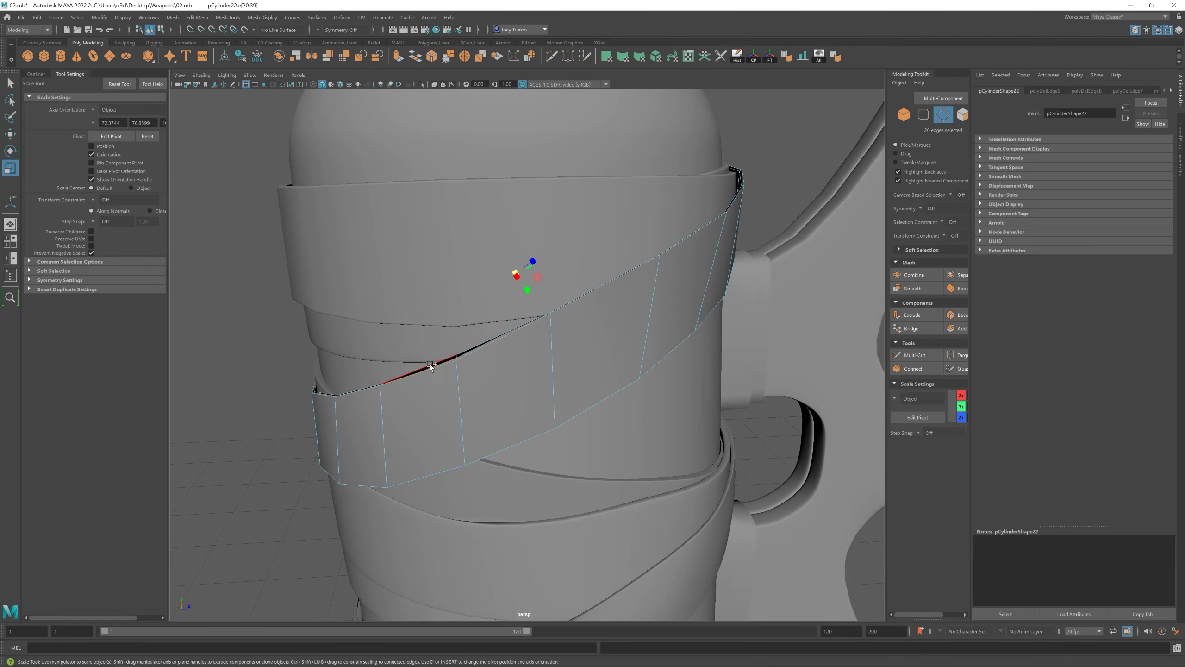
pyautogui.scroll(-5, 430, 365)
pyautogui.press('F8')
pyautogui.scroll(-5, 524, 268)
pyautogui.keyDown('alt'); pyautogui.moveTo(524, 269); pyautogui.dragTo(675, 355); pyautogui.keyUp('alt')
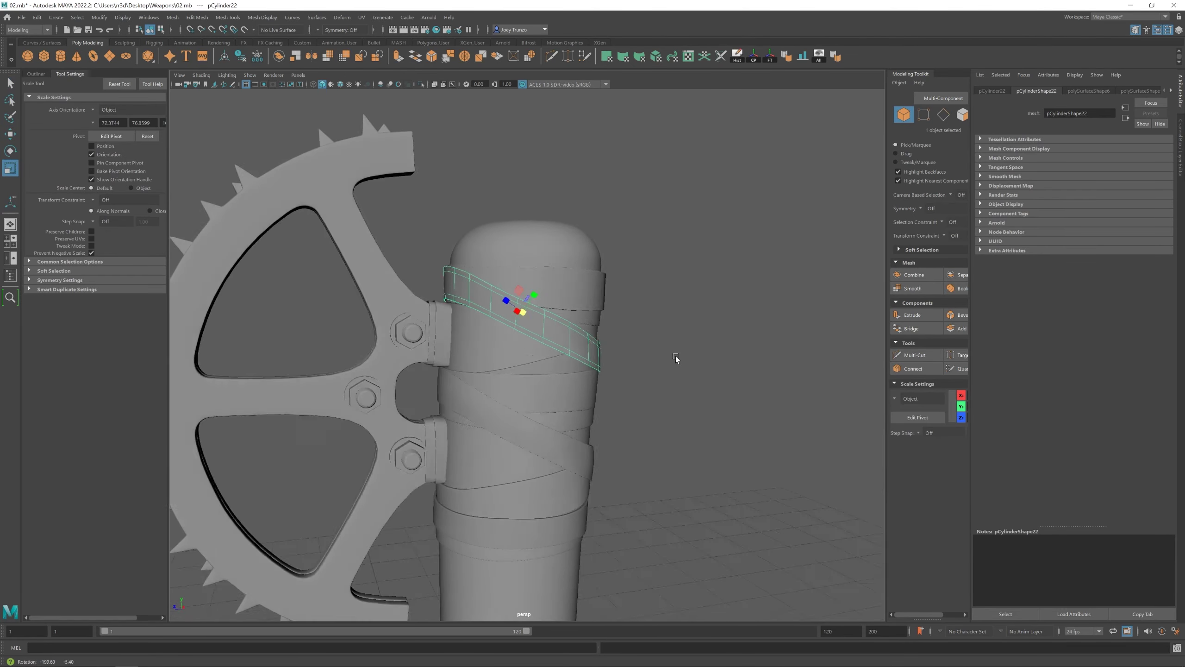
pyautogui.press('f')
# Apply Edit Mesh > Transform to the band's edges and the top band's full edge loop
pyautogui.press('F10')
pyautogui.press('w')
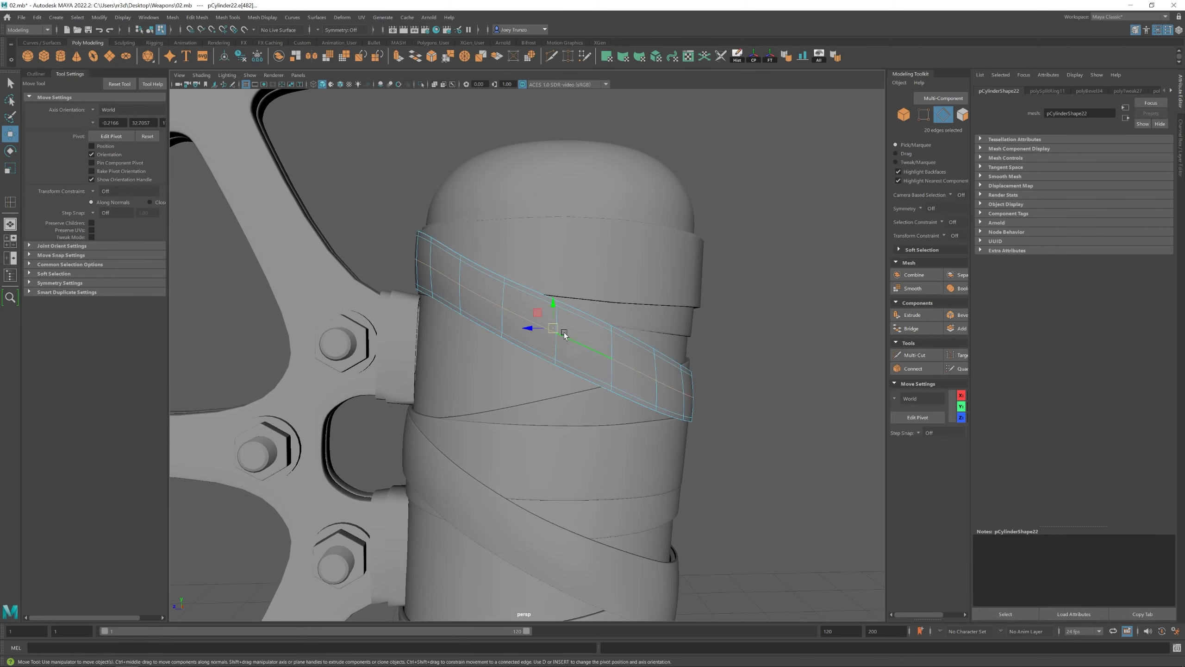
pyautogui.scroll(-5, 484, 386)
pyautogui.keyDown('alt'); pyautogui.moveTo(484, 386); pyautogui.dragTo(575, 326); pyautogui.keyUp('alt')
pyautogui.click(197, 17)
pyautogui.click(205, 145)
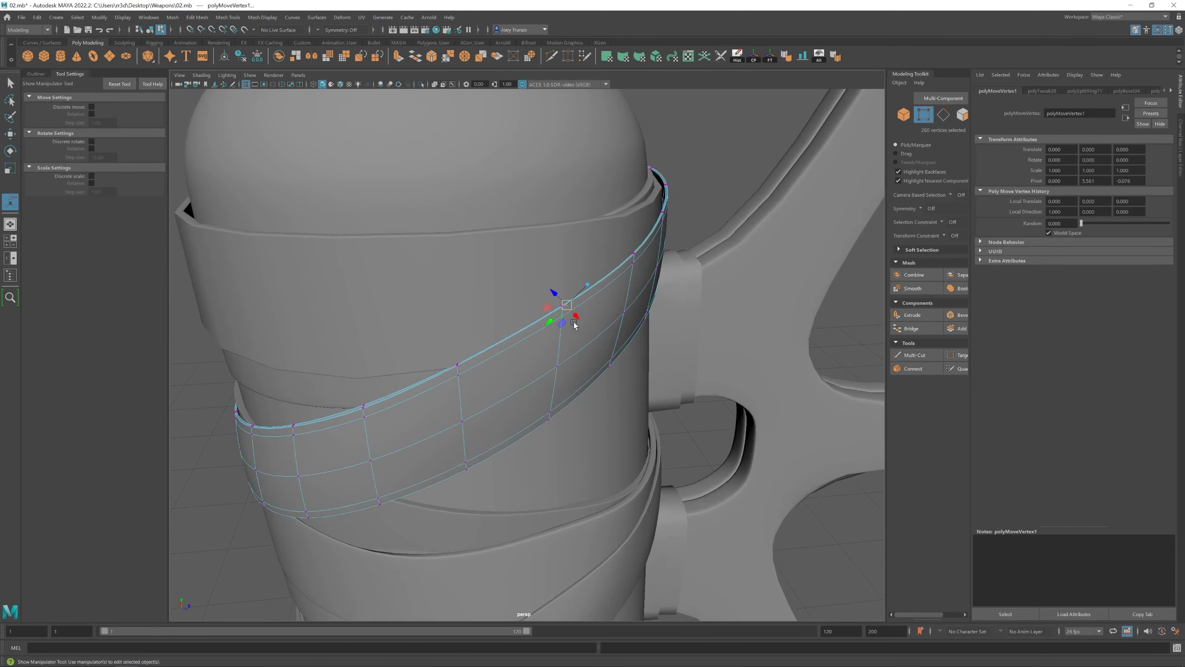
pyautogui.scroll(-5, 556, 292)
pyautogui.keyDown('alt'); pyautogui.moveTo(423, 416); pyautogui.dragTo(614, 371); pyautogui.keyUp('alt')
pyautogui.doubleClick(613, 371)
pyautogui.click(197, 17)
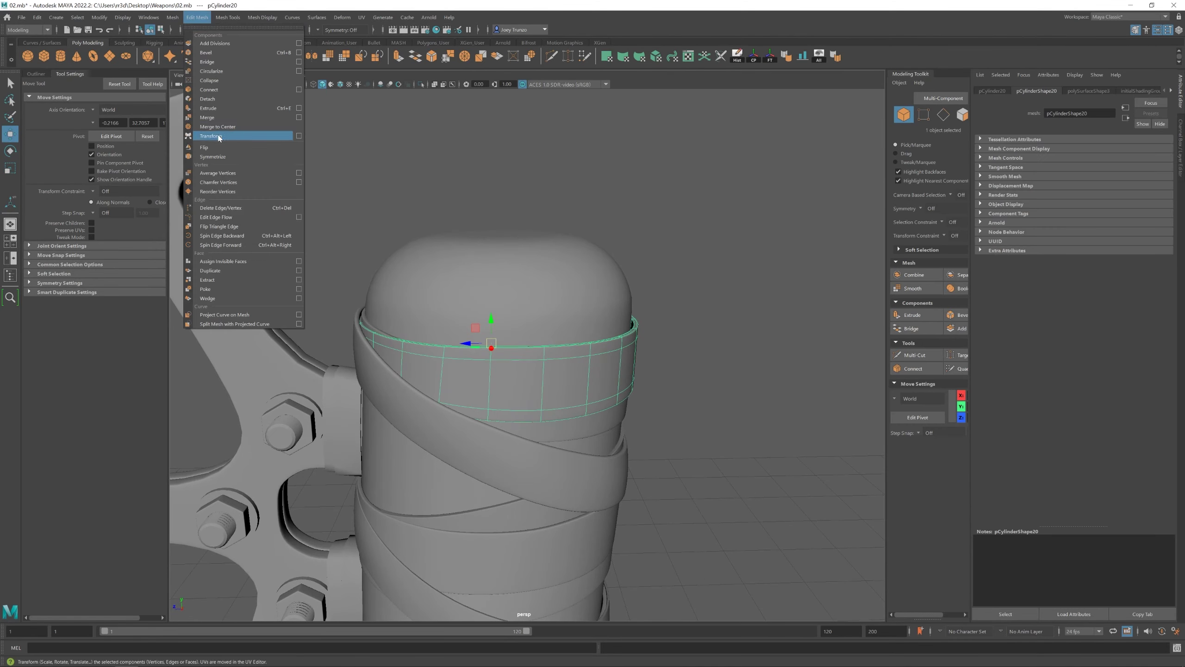
pyautogui.click(206, 140)
# Move the diagonal wrap band's vertices so it sits snugly against the grip
pyautogui.scroll(-5, 451, 273)
pyautogui.keyDown('alt'); pyautogui.moveTo(451, 273); pyautogui.dragTo(563, 322); pyautogui.keyUp('alt')
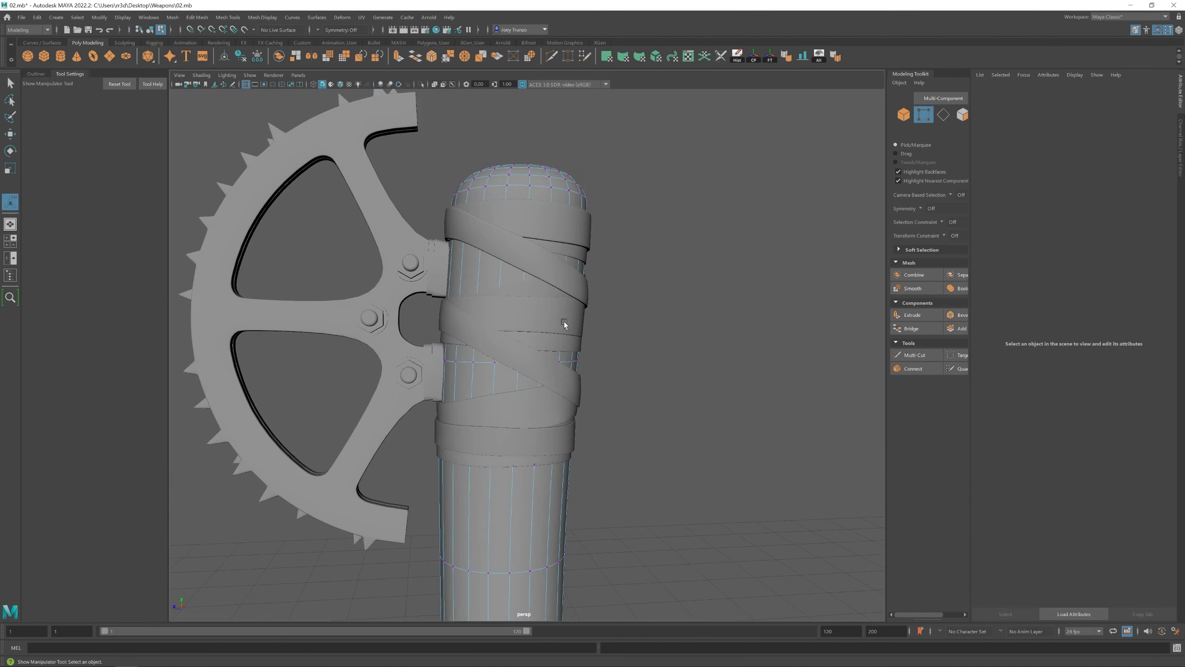
pyautogui.press('F8')
pyautogui.click(561, 280)
pyautogui.press('w')
pyautogui.scroll(2, 596, 310)
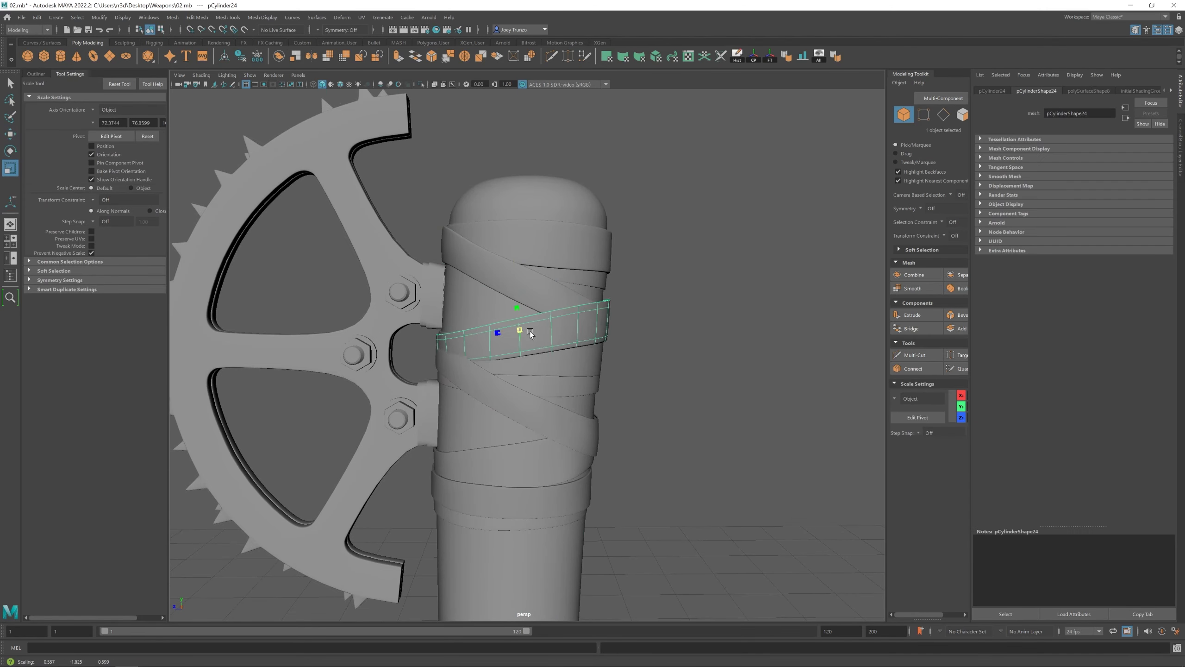
pyautogui.keyDown('alt'); pyautogui.moveTo(529, 344); pyautogui.dragTo(533, 335); pyautogui.keyUp('alt')
pyautogui.press('w')
pyautogui.moveTo(533, 333); pyautogui.dragTo(487, 333, button='right')
pyautogui.scroll(-5, 431, 360)
pyautogui.scroll(5, 536, 322)
pyautogui.keyDown('alt'); pyautogui.moveTo(564, 314); pyautogui.dragTo(594, 364); pyautogui.keyUp('alt')
pyautogui.click(524, 335)
# Select a handle band object and the edge loops of another wrap band
pyautogui.keyDown('alt'); pyautogui.moveTo(523, 334); pyautogui.dragTo(639, 343); pyautogui.keyUp('alt')
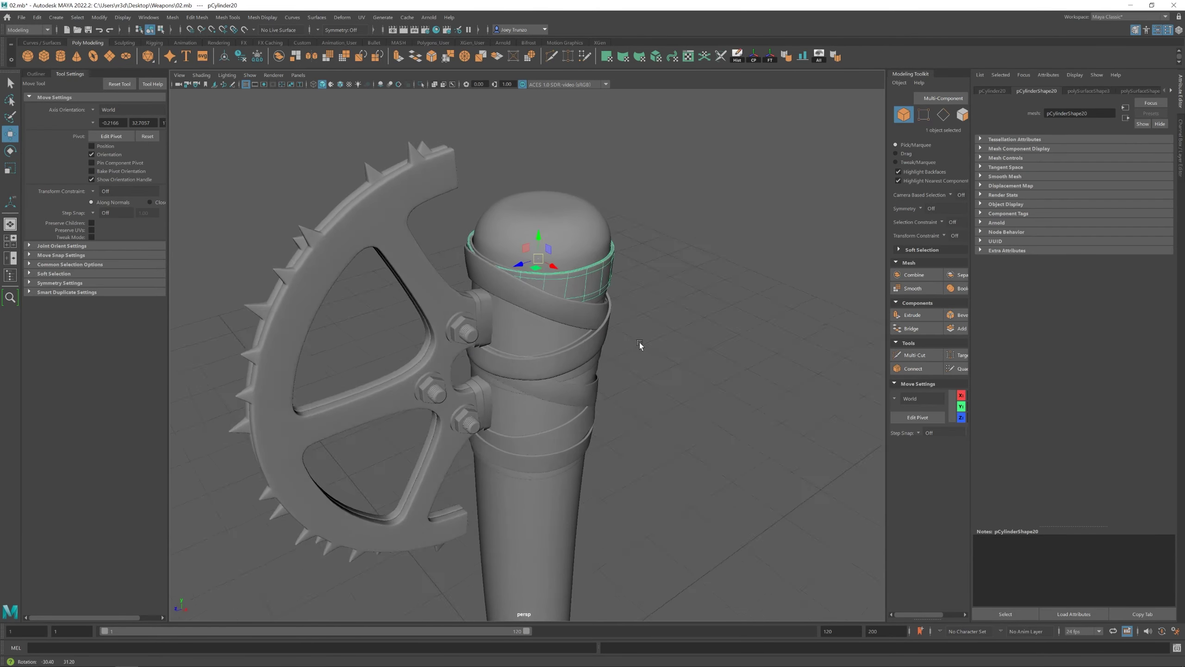
pyautogui.press('F8')
pyautogui.scroll(-5, 552, 377)
pyautogui.click(577, 458)
pyautogui.scroll(5, 577, 457)
pyautogui.moveTo(489, 322); pyautogui.dragTo(489, 294, button='right')
pyautogui.doubleClick(489, 294)
pyautogui.scroll(-3, 536, 327)
pyautogui.keyDown('alt'); pyautogui.moveTo(537, 327); pyautogui.dragTo(570, 368); pyautogui.keyUp('alt')
# Use the marking menu to select six vertices on the tall wrapped cylinder and adjust them
pyautogui.moveTo(571, 369); pyautogui.dragTo(497, 361, button='right')
pyautogui.keyDown('alt'); pyautogui.moveTo(497, 361); pyautogui.dragTo(436, 276); pyautogui.keyUp('alt')
pyautogui.moveTo(436, 275); pyautogui.dragTo(425, 315, button='right')
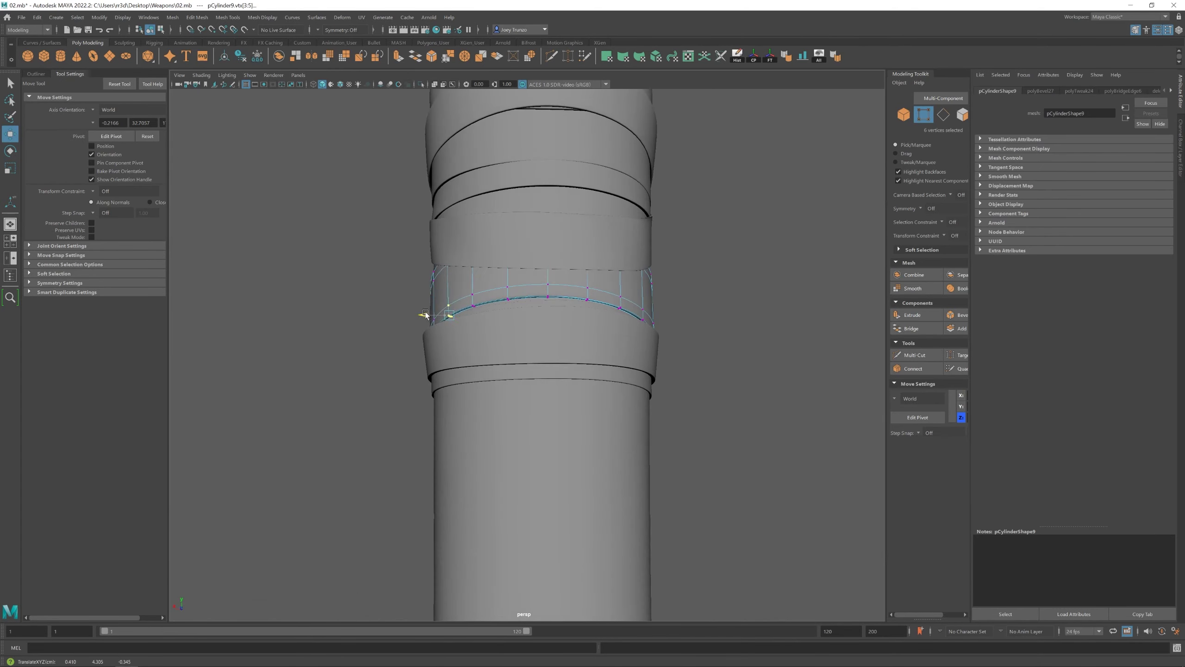
pyautogui.keyDown('alt'); pyautogui.moveTo(426, 314); pyautogui.dragTo(472, 369); pyautogui.keyUp('alt')
pyautogui.moveTo(471, 369); pyautogui.dragTo(504, 393)
pyautogui.keyDown('alt'); pyautogui.moveTo(505, 394); pyautogui.dragTo(571, 383); pyautogui.keyUp('alt')
# Tuck six vertices of the band near the gear against the grip and bevel an edge loop at 0.5 fraction
pyautogui.press('F8')
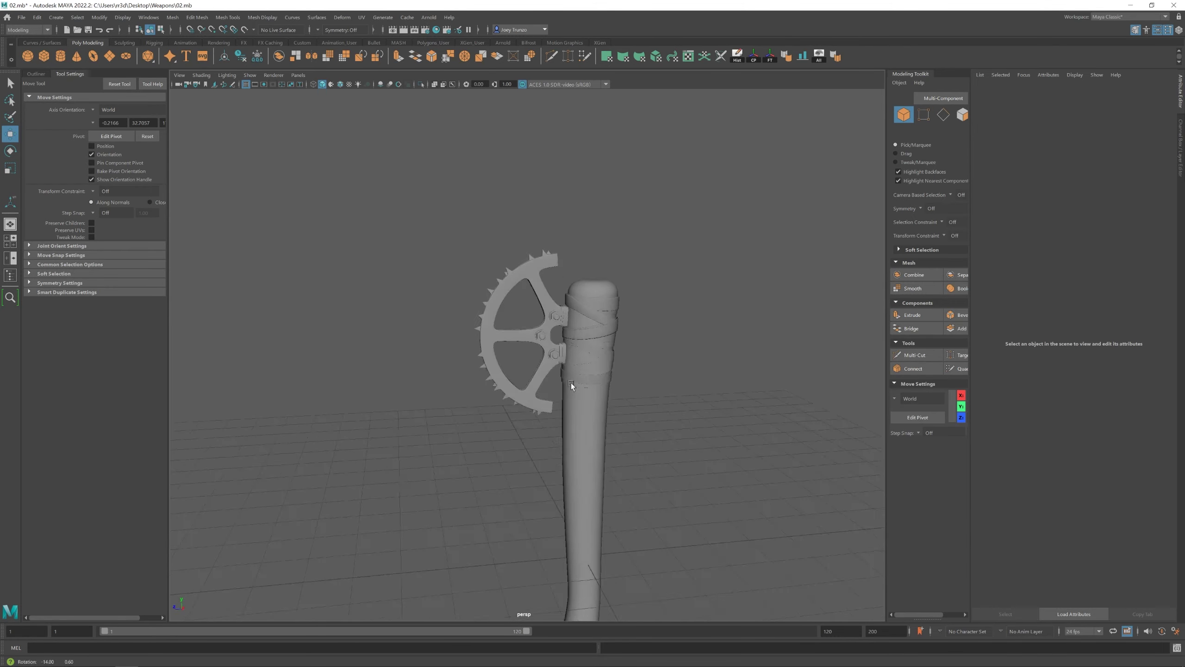
pyautogui.click(570, 383)
pyautogui.press('f')
pyautogui.keyDown('alt'); pyautogui.moveTo(631, 317); pyautogui.dragTo(565, 367); pyautogui.keyUp('alt')
pyautogui.press('F8')
pyautogui.moveTo(566, 327); pyautogui.dragTo(481, 312)
pyautogui.press('w')
pyautogui.press('F10')
pyautogui.doubleClick(455, 306)
pyautogui.click(197, 17)
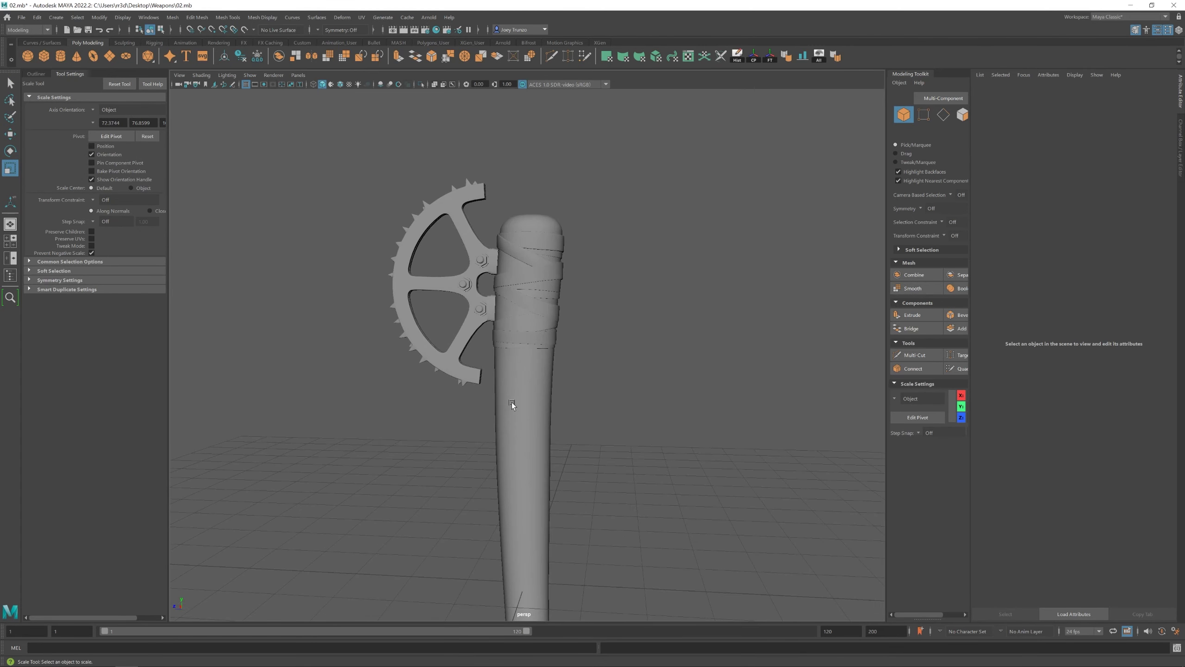
pyautogui.scroll(-5, 512, 401)
pyautogui.scroll(2, 490, 364)
# Select the lower-grip cylinder pCylinder25 and delete its cap faces
pyautogui.keyDown('alt'); pyautogui.moveTo(489, 361); pyautogui.dragTo(491, 339, button='middle'); pyautogui.keyUp('alt')
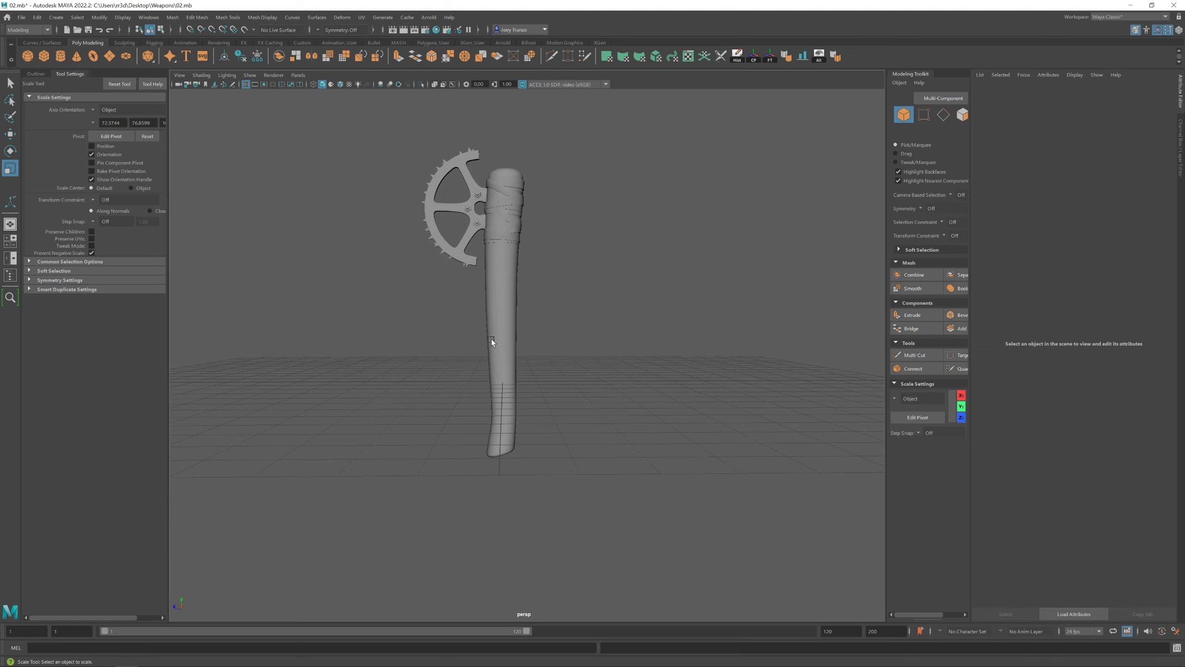
pyautogui.scroll(2, 491, 339)
pyautogui.click(513, 409)
pyautogui.press('f')
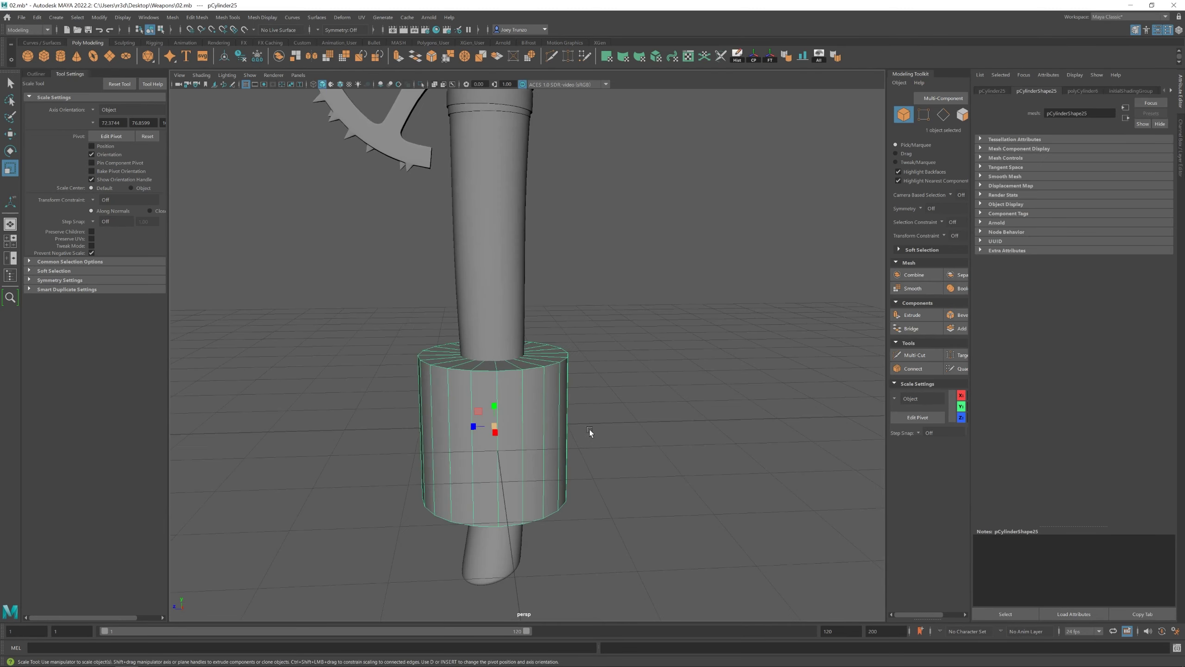
pyautogui.click(1083, 92)
pyautogui.press('F10')
pyautogui.doubleClick(512, 390)
pyautogui.keyDown('alt'); pyautogui.moveTo(512, 390); pyautogui.dragTo(484, 330); pyautogui.keyUp('alt')
pyautogui.click(109, 109)
pyautogui.click(109, 134)
pyautogui.press('w')
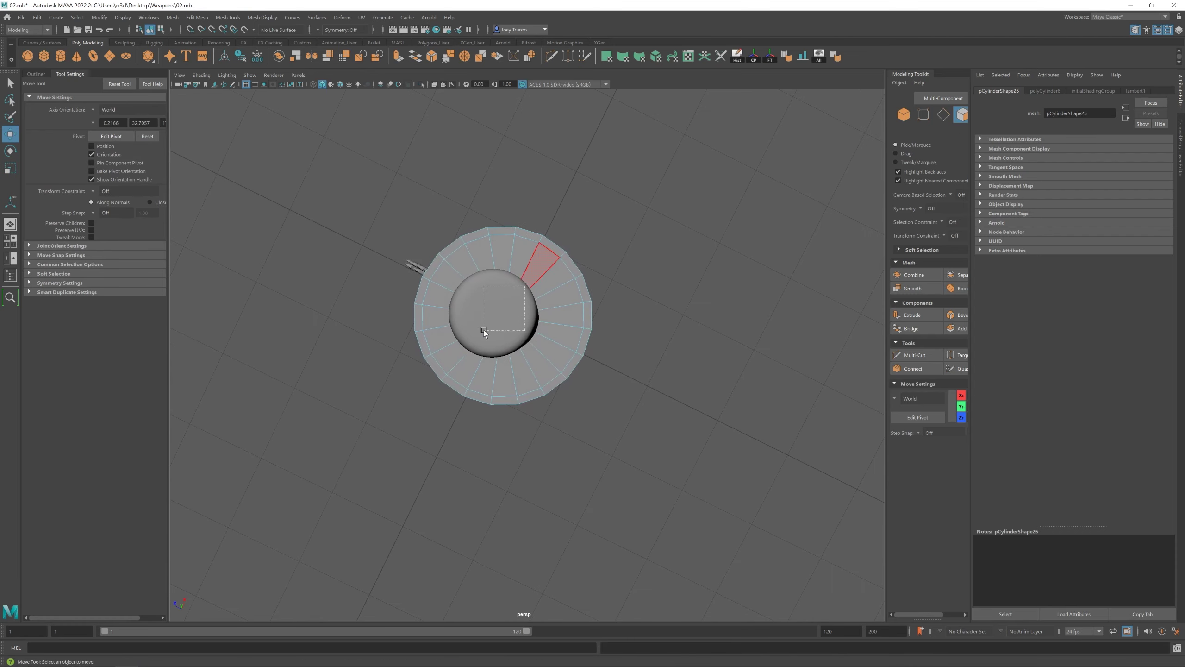
pyautogui.press('Delete')
# Bridge the open border loops and flatten the ring in Y into a thin band
pyautogui.doubleClick(519, 254)
pyautogui.click(196, 17)
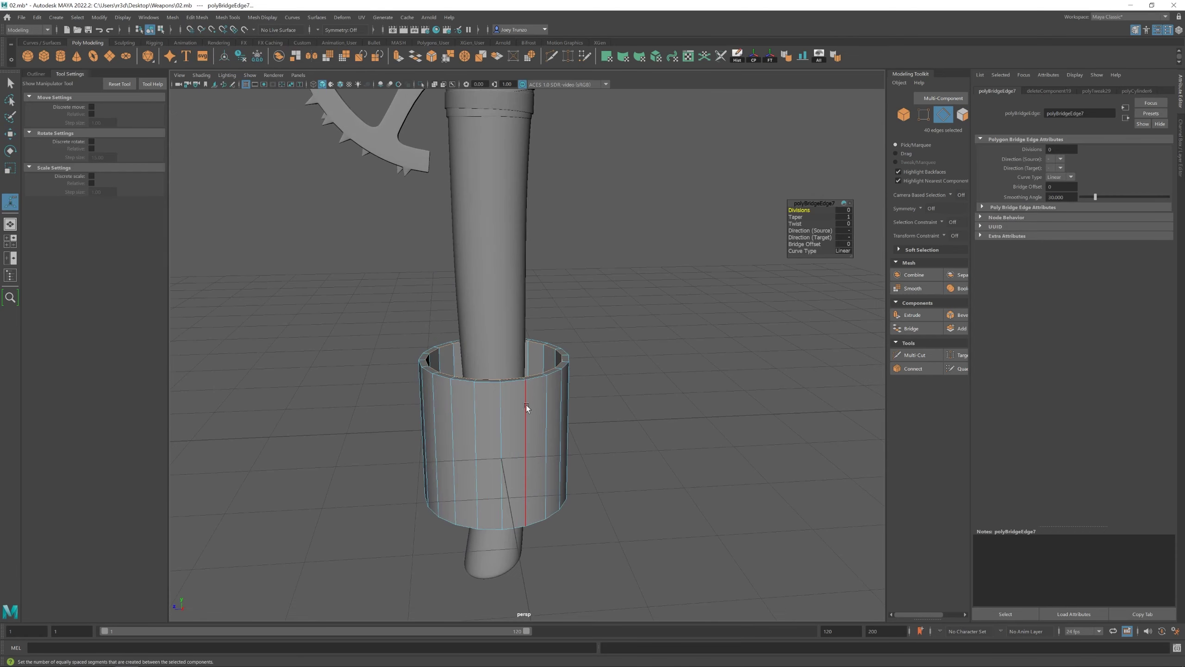
pyautogui.moveTo(526, 405); pyautogui.dragTo(539, 343)
pyautogui.press('w')
pyautogui.keyDown('alt'); pyautogui.moveTo(539, 342); pyautogui.dragTo(509, 313, button='right'); pyautogui.keyUp('alt')
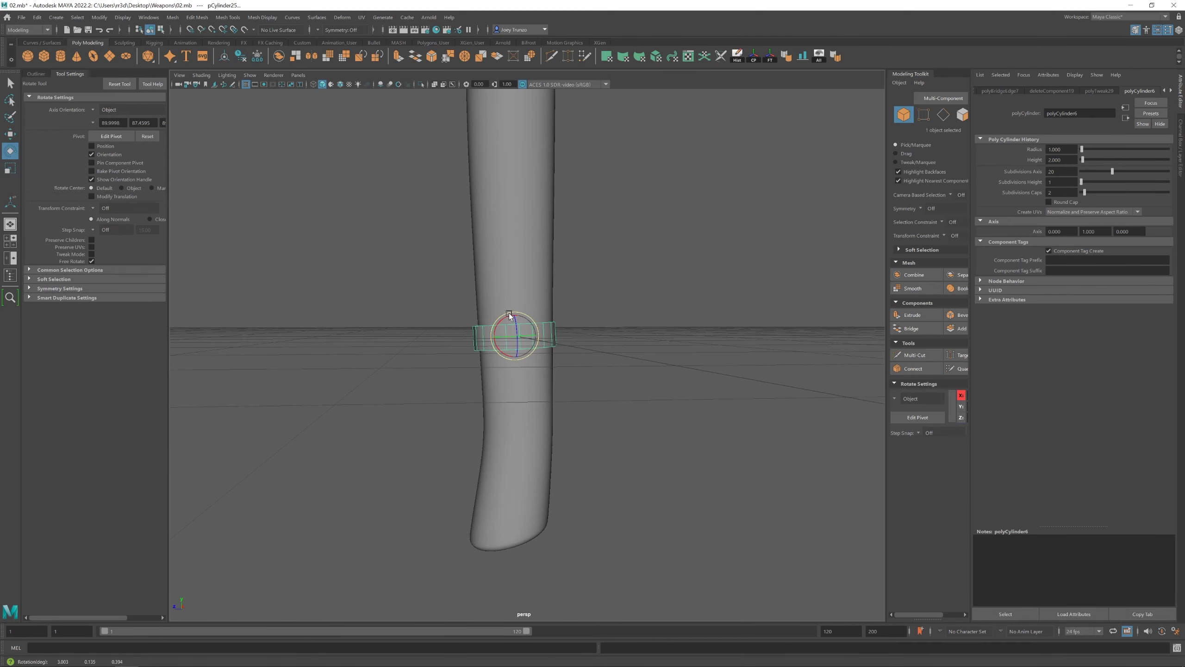
# Duplicate the ring twice with Ctrl+D, stacking the copies up the handle
pyautogui.keyDown('alt'); pyautogui.moveTo(509, 313); pyautogui.dragTo(551, 326); pyautogui.keyUp('alt')
pyautogui.keyDown('alt'); pyautogui.moveTo(551, 327); pyautogui.dragTo(652, 415, button='right'); pyautogui.keyUp('alt')
pyautogui.hotkey('ctrl', 'd')
pyautogui.moveTo(526, 308); pyautogui.dragTo(522, 344)
pyautogui.hotkey('ctrl', 'd')
pyautogui.hotkey('ctrl', 'd')
# Scale the current ring down so it sits flush on the grip
pyautogui.press('r')
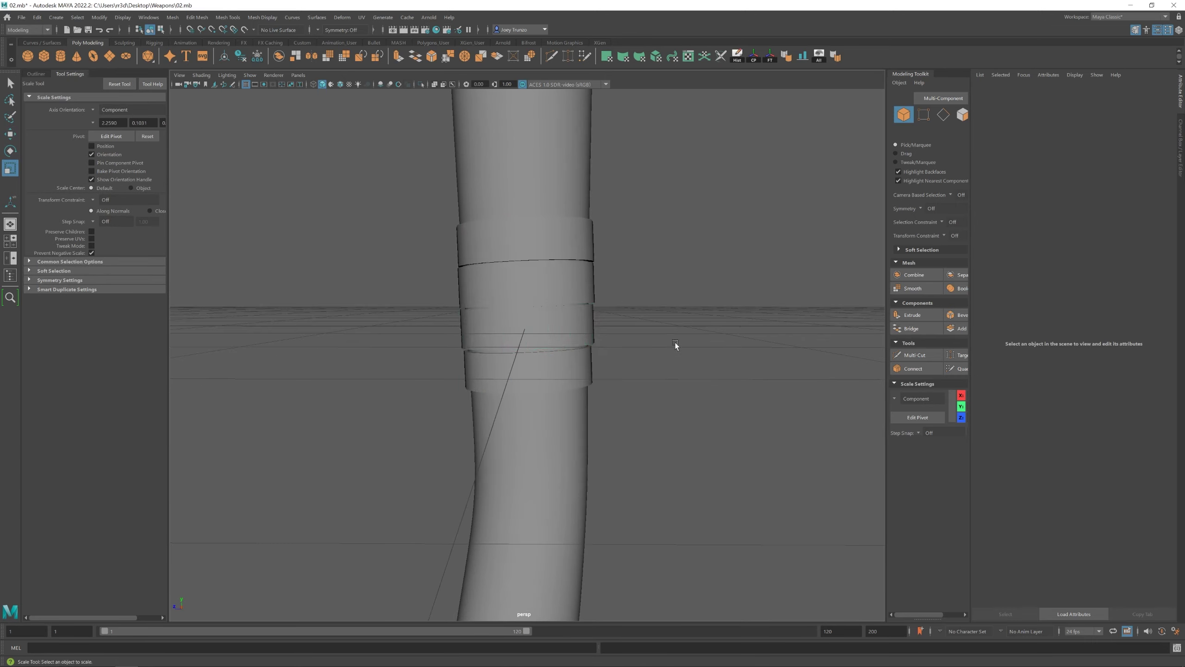
pyautogui.keyDown('alt'); pyautogui.moveTo(675, 343); pyautogui.dragTo(535, 322, button='right'); pyautogui.keyUp('alt')
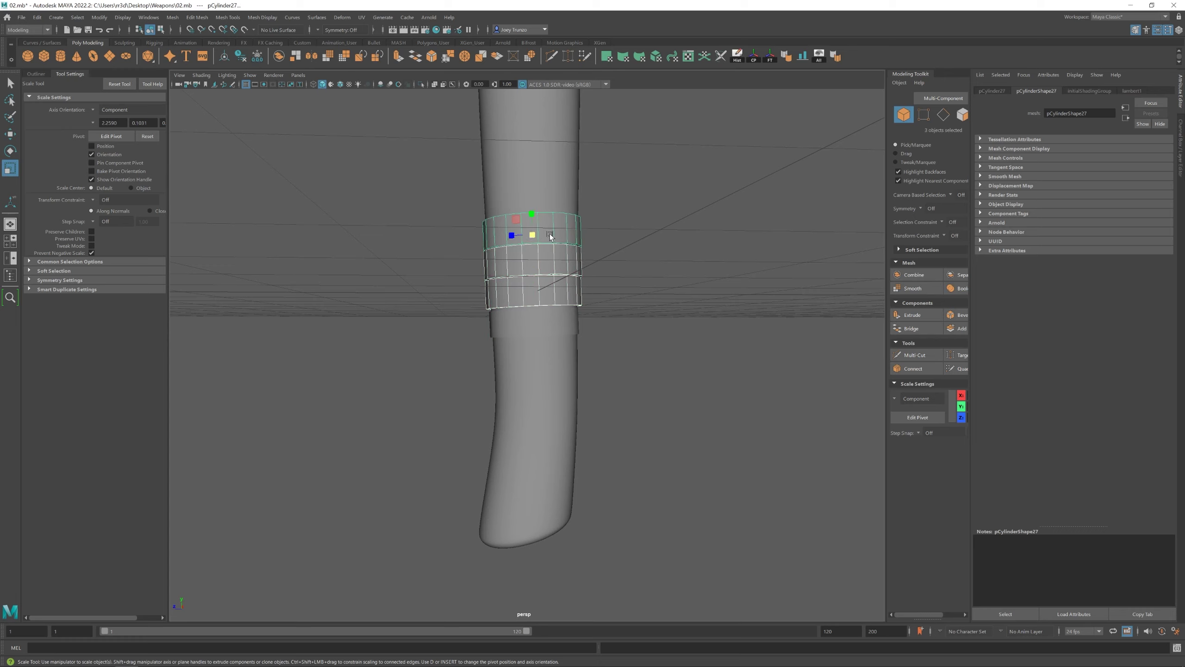
pyautogui.click(617, 291)
# Select another ring and adjust its edge loop with rotate, scale and move
pyautogui.click(555, 323)
pyautogui.keyDown('alt'); pyautogui.moveTo(555, 322); pyautogui.dragTo(551, 347); pyautogui.keyUp('alt')
pyautogui.press('w')
pyautogui.press('e')
pyautogui.press('w')
pyautogui.keyDown('alt'); pyautogui.moveTo(551, 347); pyautogui.dragTo(523, 317, button='right'); pyautogui.keyUp('alt')
pyautogui.press('F10')
pyautogui.doubleClick(481, 379)
pyautogui.press('e')
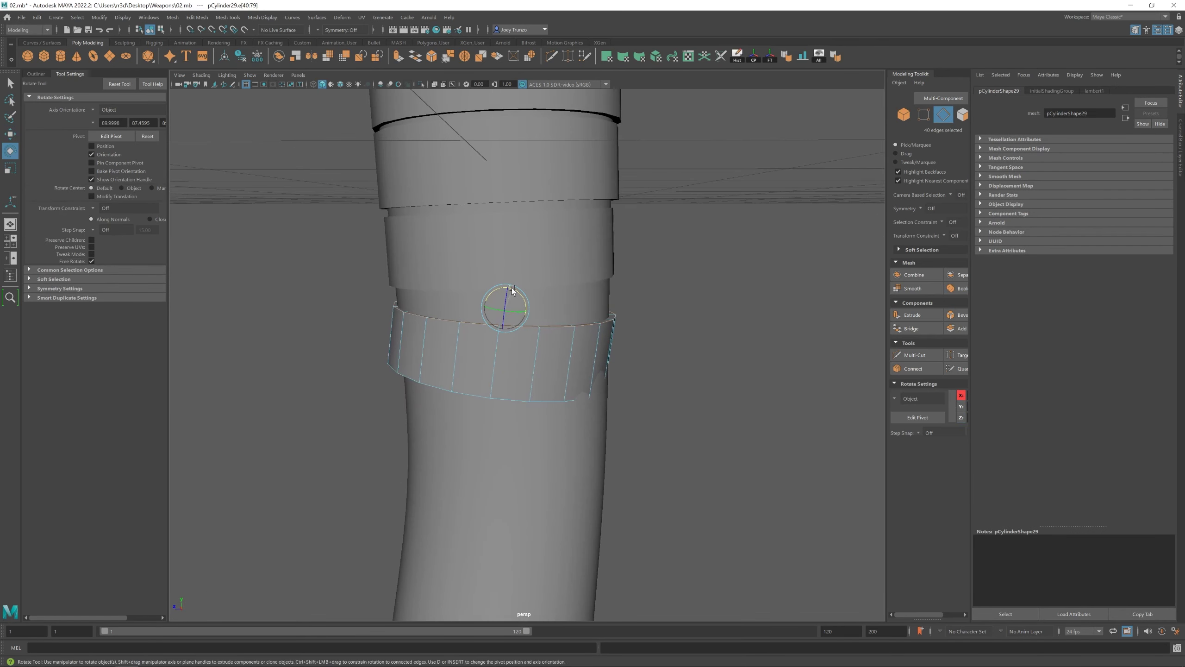
pyautogui.keyDown('alt'); pyautogui.moveTo(470, 358); pyautogui.dragTo(539, 312); pyautogui.keyUp('alt')
pyautogui.press('r')
pyautogui.press('w')
# Duplicate the ring and select the new band's edge loop for scaling
pyautogui.press('F8')
pyautogui.hotkey('ctrl', 'd')
pyautogui.press('r')
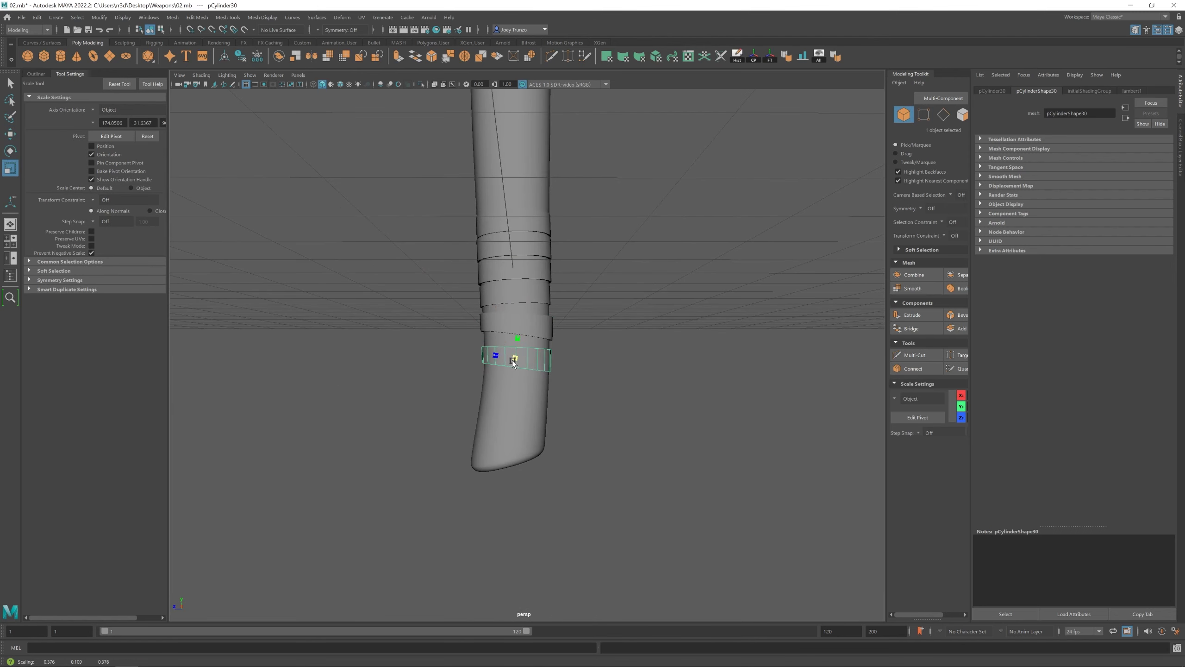
pyautogui.scroll(2, 509, 357)
pyautogui.keyDown('alt'); pyautogui.moveTo(508, 353); pyautogui.dragTo(437, 344); pyautogui.keyUp('alt')
pyautogui.press('F10')
pyautogui.doubleClick(485, 359)
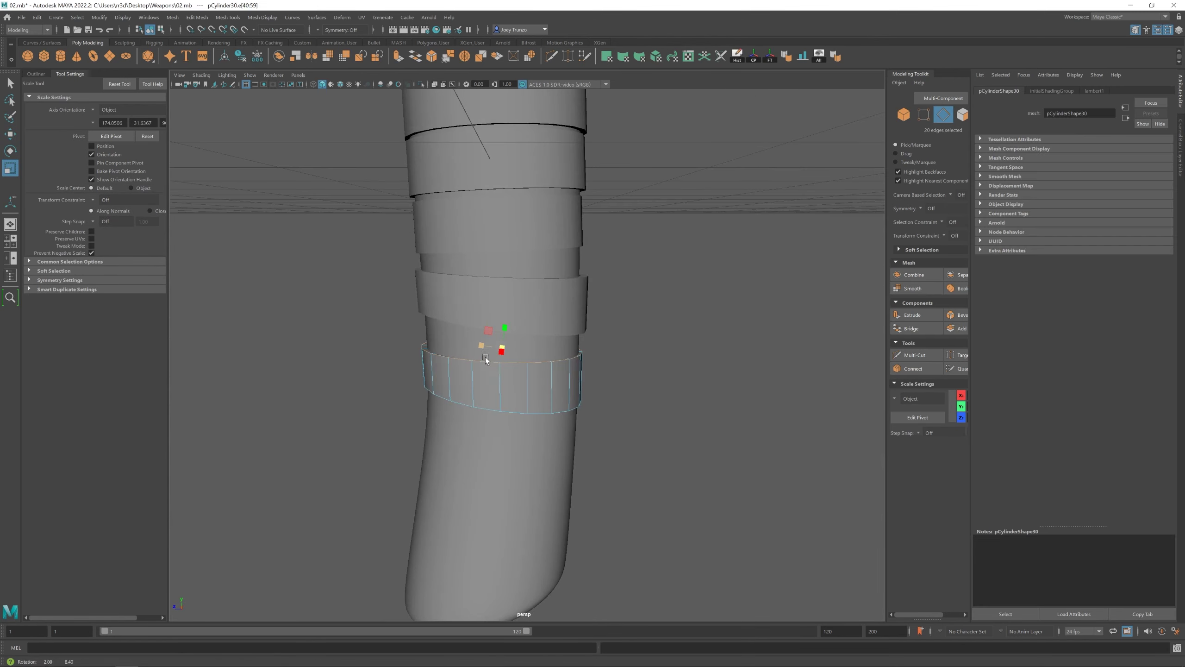
# Undo the last five changes to the new band
pyautogui.hotkey('ctrl', 'z')
pyautogui.hotkey('ctrl', 'z')
pyautogui.hotkey('ctrl', 'z')
pyautogui.hotkey('ctrl', 'z')
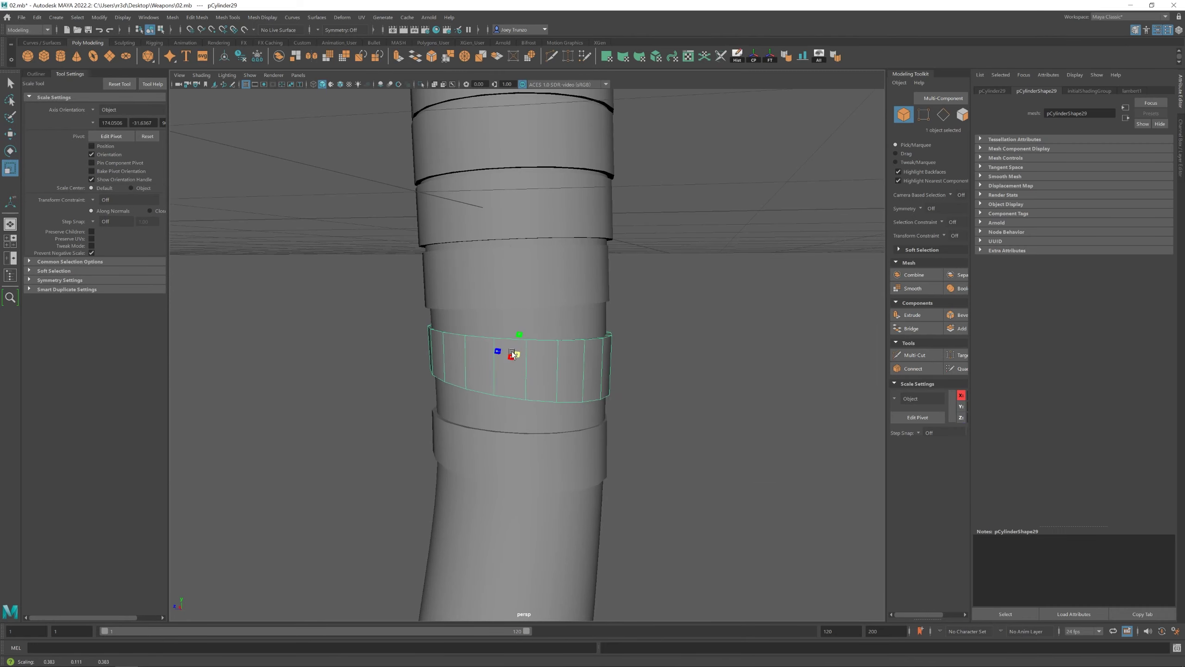
pyautogui.hotkey('ctrl', 'z')
pyautogui.hotkey('ctrl', 'z')
pyautogui.hotkey('ctrl', 'z')
pyautogui.hotkey('ctrl', 'z')
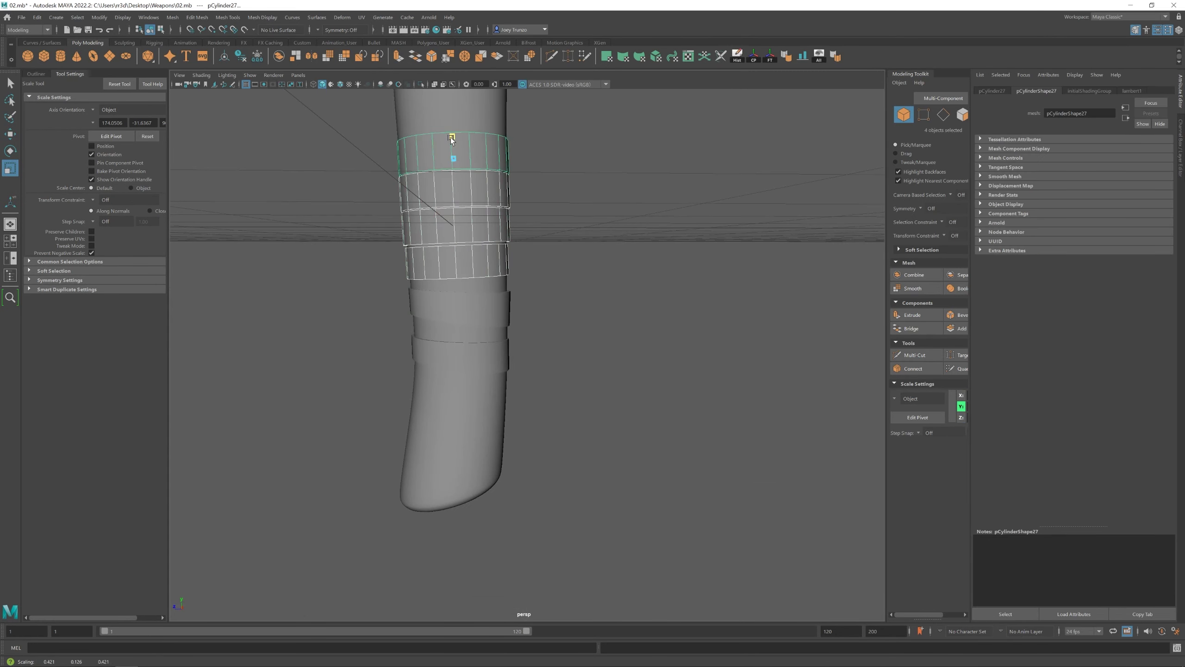
pyautogui.hotkey('ctrl', 'z')
pyautogui.hotkey('ctrl', 'z')
pyautogui.hotkey('ctrl', 'z')
pyautogui.hotkey('ctrl', 'z')
pyautogui.hotkey('ctrl', 'z')
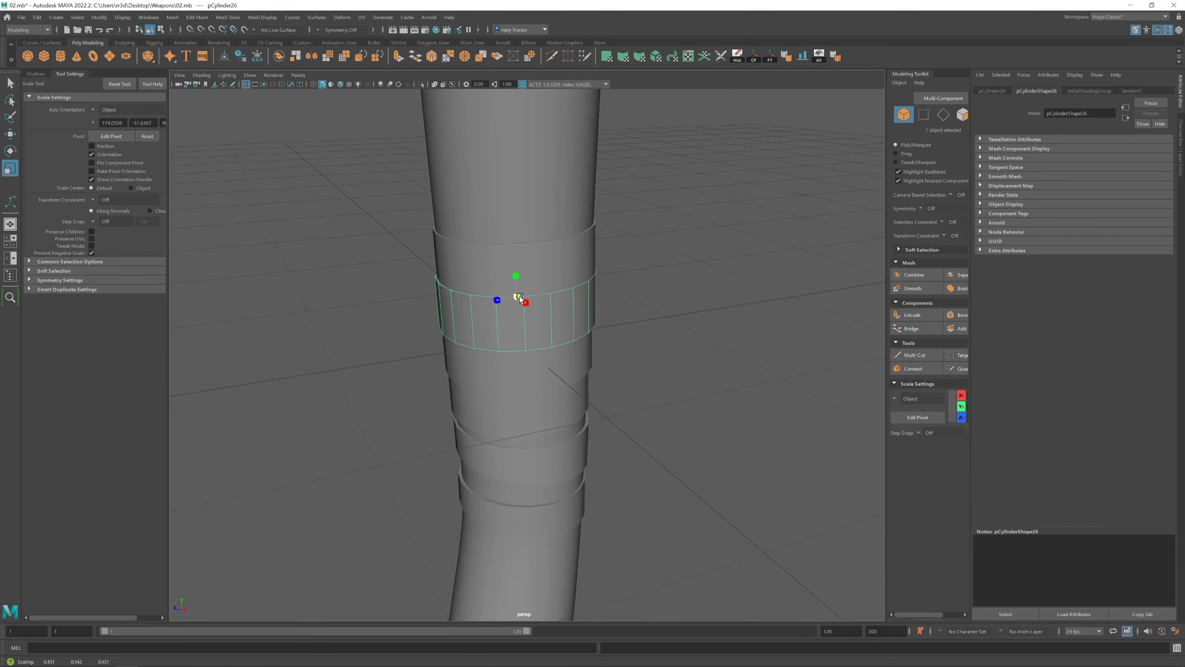
pyautogui.hotkey('ctrl', 'z')
pyautogui.hotkey('ctrl', 'z')
pyautogui.hotkey('ctrl', 'z')
pyautogui.hotkey('ctrl', 'z')
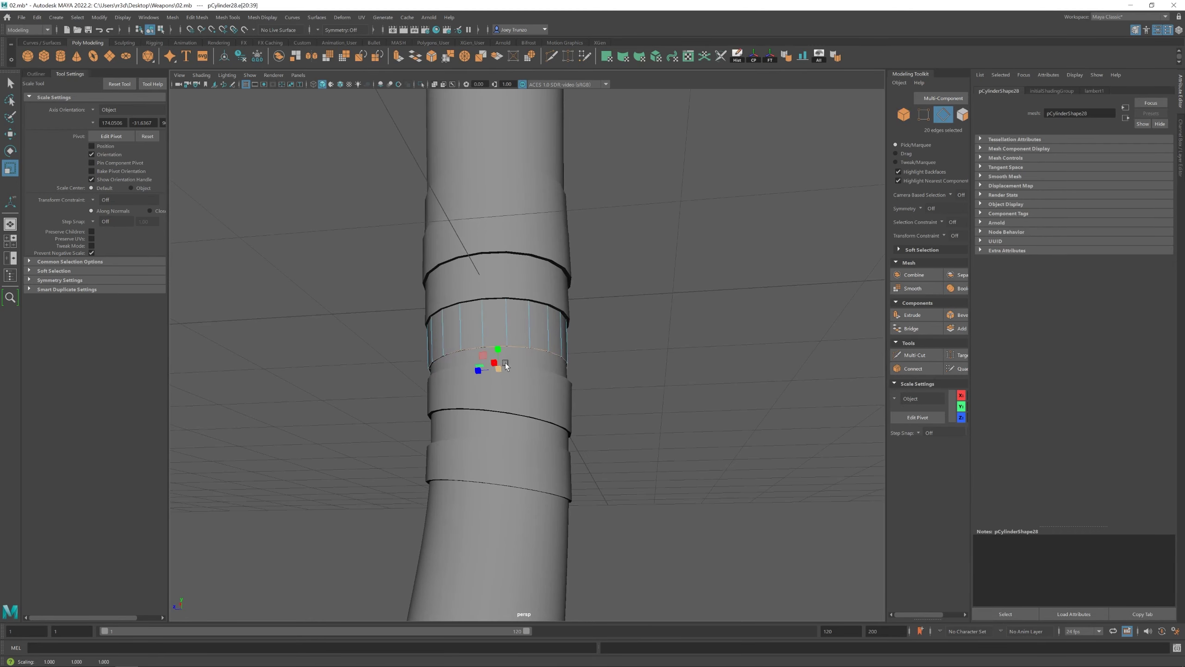
pyautogui.hotkey('ctrl', 'z')
pyautogui.hotkey('ctrl', 'z')
pyautogui.hotkey('ctrl', 'z')
pyautogui.hotkey('ctrl', 'z')
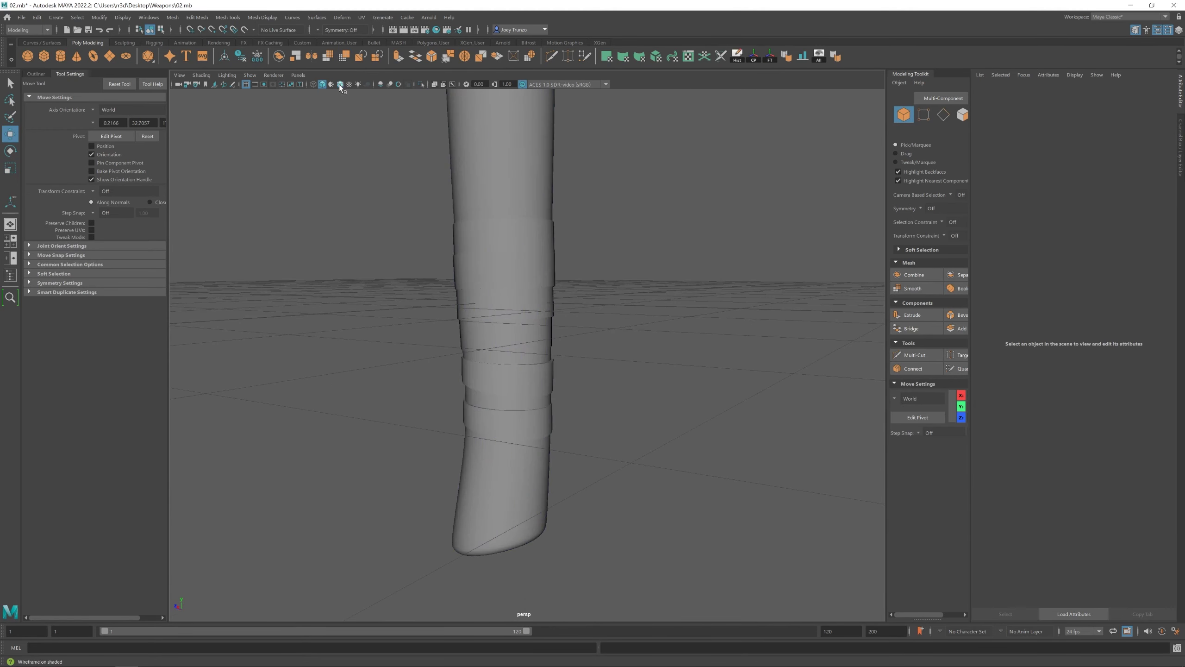
# Undo nine more recent band edits with repeated Ctrl+Z
pyautogui.hotkey('ctrl', 'z')
pyautogui.hotkey('ctrl', 'z')
pyautogui.hotkey('ctrl', 'z')
pyautogui.hotkey('ctrl', 'z')
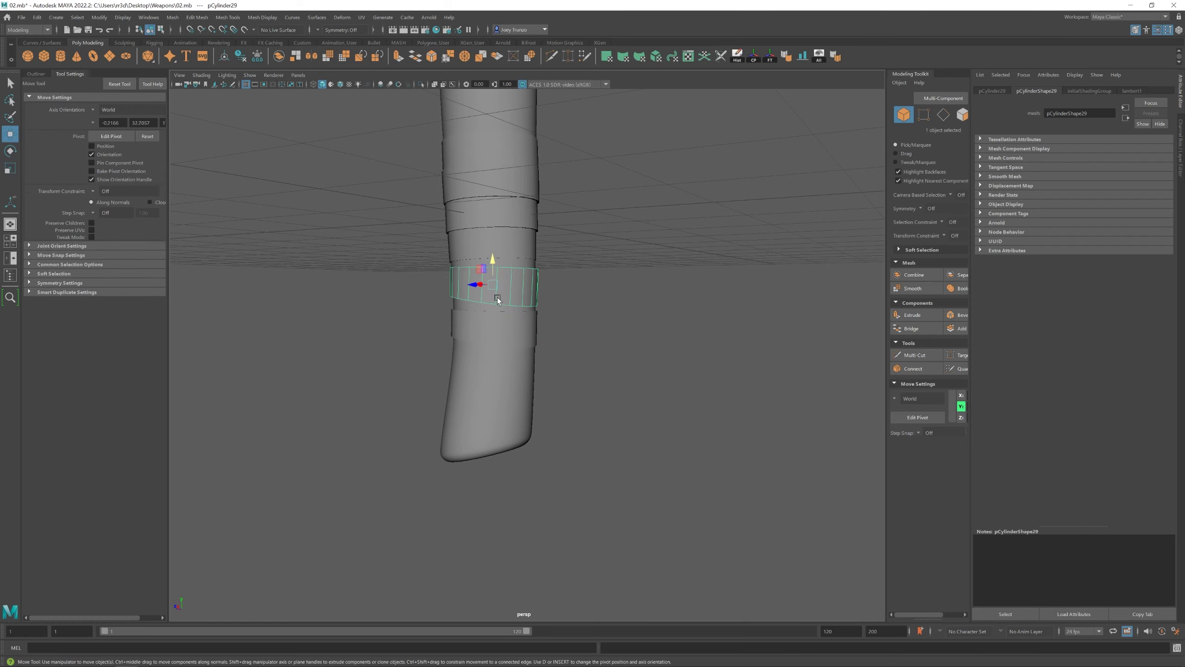
pyautogui.hotkey('ctrl', 'z')
pyautogui.hotkey('ctrl', 'z')
pyautogui.hotkey('ctrl', 'z')
pyautogui.hotkey('ctrl', 'z')
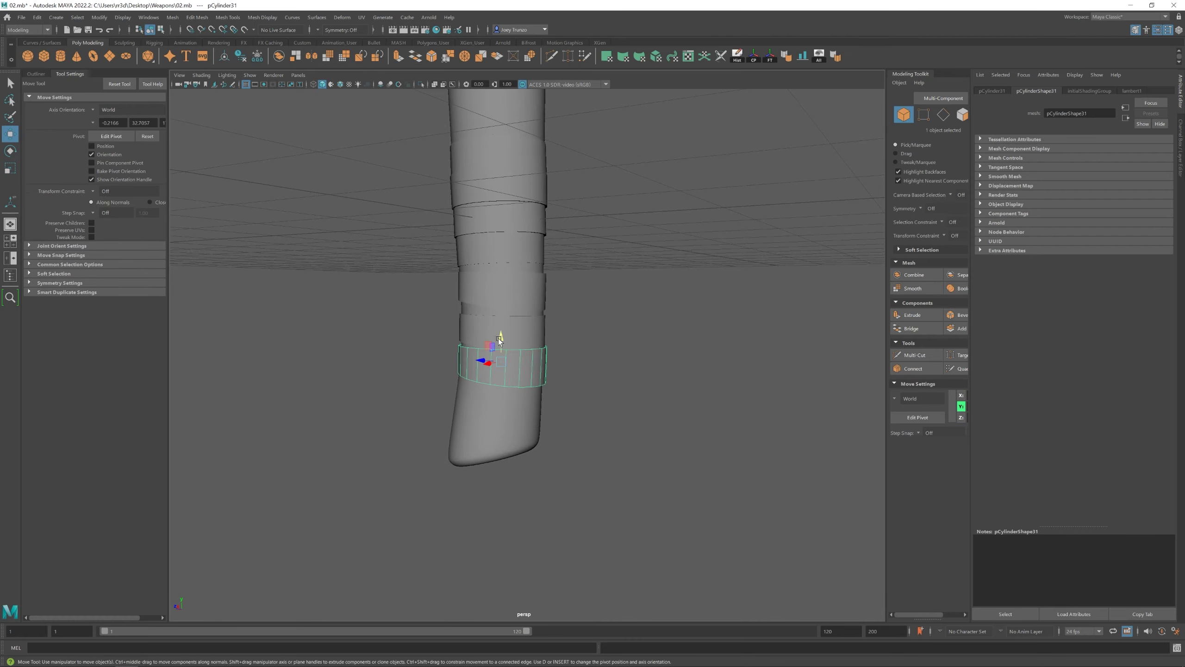
pyautogui.hotkey('ctrl', 'z')
pyautogui.hotkey('ctrl', 'z')
pyautogui.hotkey('ctrl', 'z')
pyautogui.hotkey('ctrl', 'z')
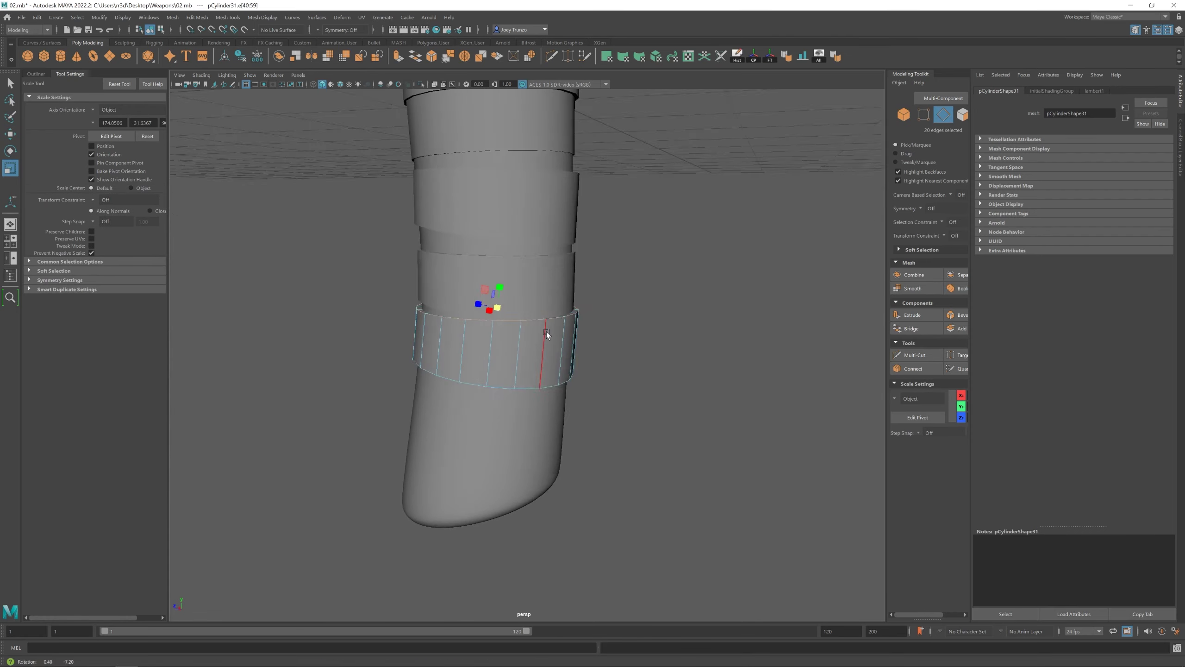
pyautogui.hotkey('ctrl', 'z')
pyautogui.hotkey('ctrl', 'z')
pyautogui.hotkey('ctrl', 'z')
pyautogui.hotkey('ctrl', 'z')
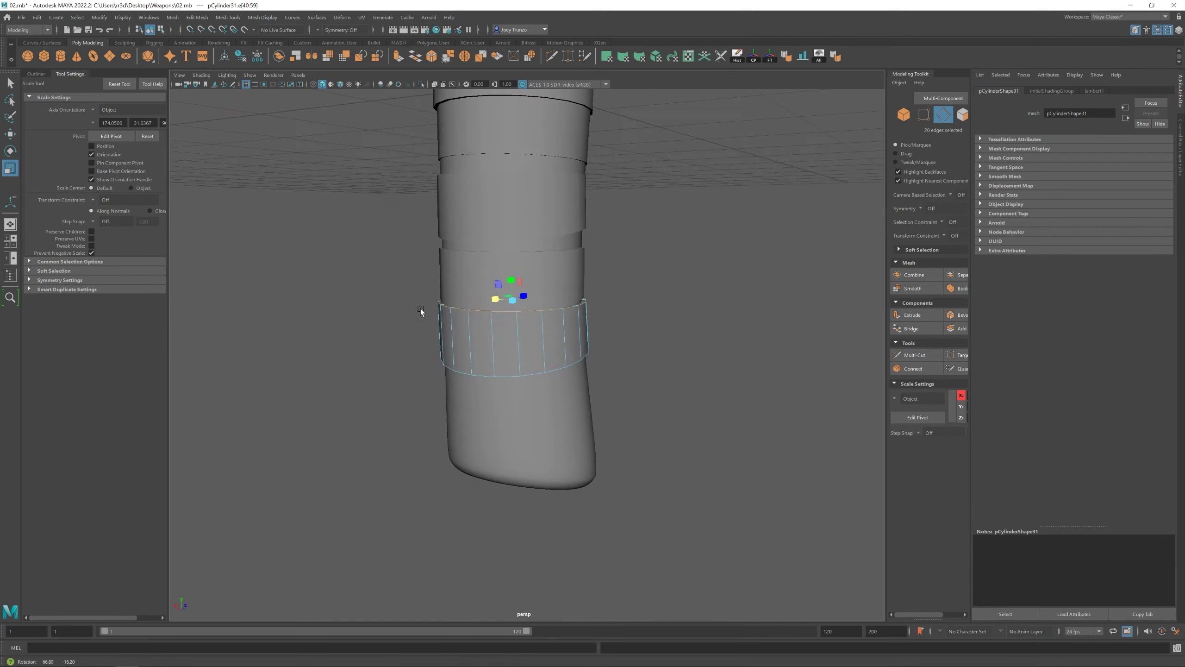
pyautogui.hotkey('ctrl', 'z')
pyautogui.hotkey('ctrl', 'z')
pyautogui.hotkey('ctrl', 'z')
pyautogui.hotkey('ctrl', 'z')
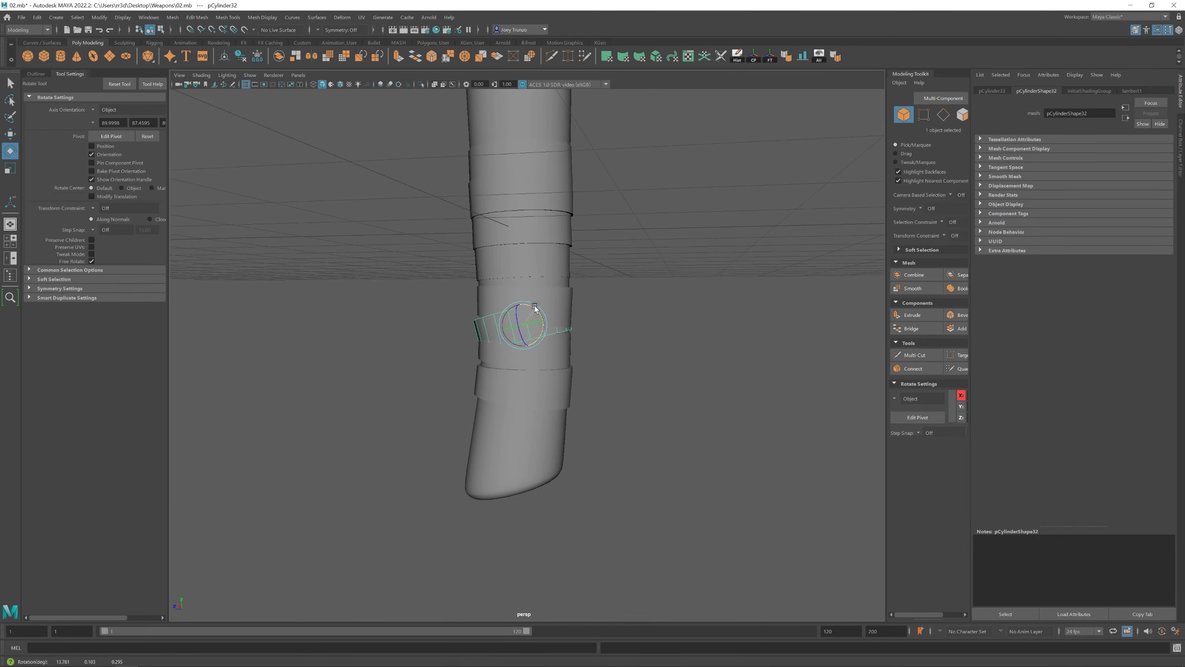
pyautogui.hotkey('ctrl', 'z')
pyautogui.hotkey('ctrl', 'z')
pyautogui.hotkey('ctrl', 'z')
pyautogui.hotkey('ctrl', 'z')
pyautogui.hotkey('ctrl', 'z')
pyautogui.hotkey('ctrl', 'z')
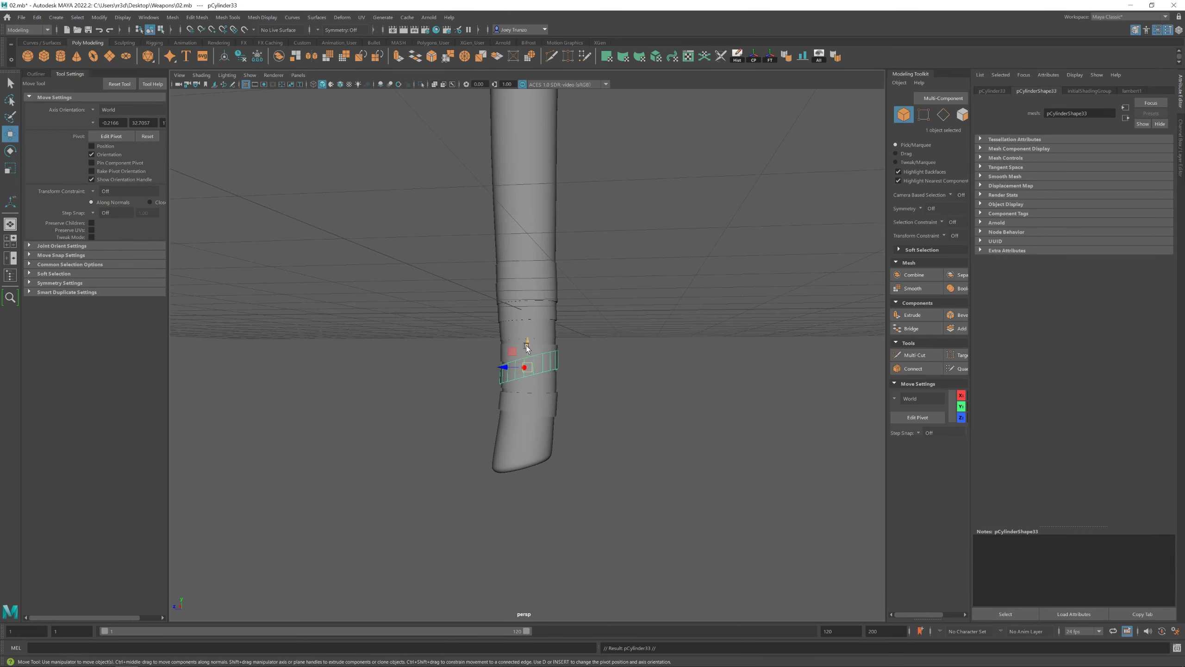
pyautogui.hotkey('ctrl', 'z')
pyautogui.hotkey('ctrl', 'z')
pyautogui.hotkey('ctrl', 'z')
pyautogui.hotkey('ctrl', 'z')
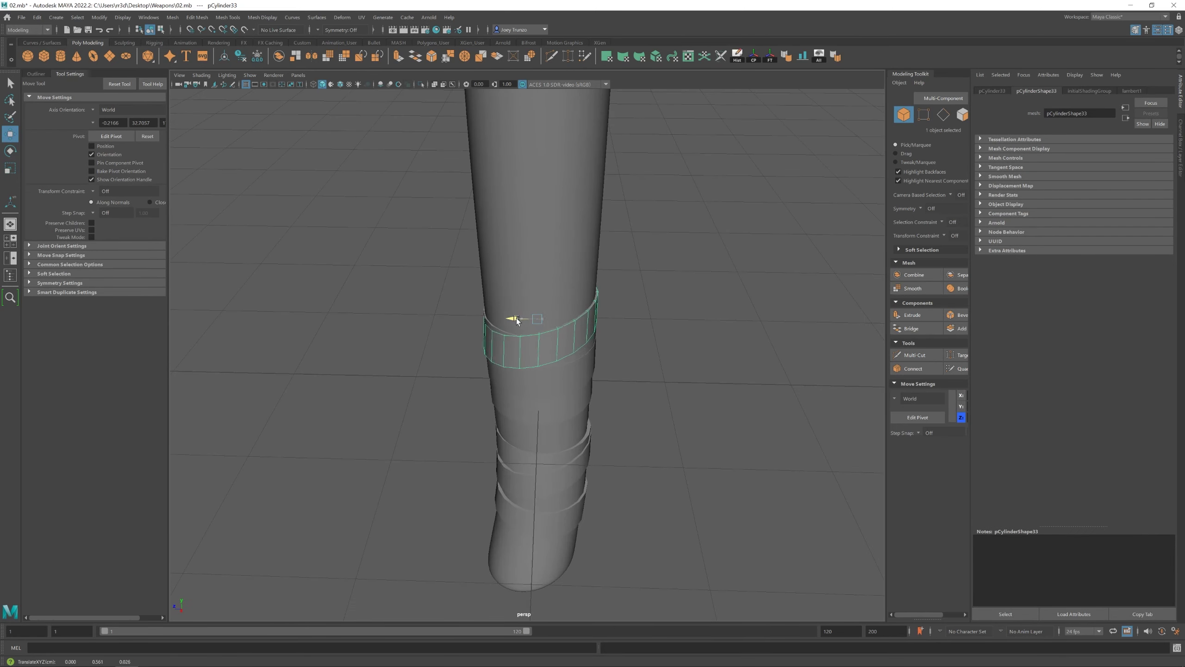
pyautogui.hotkey('ctrl', 'z')
pyautogui.hotkey('ctrl', 'z')
pyautogui.hotkey('ctrl', 'z')
pyautogui.hotkey('ctrl', 'z')
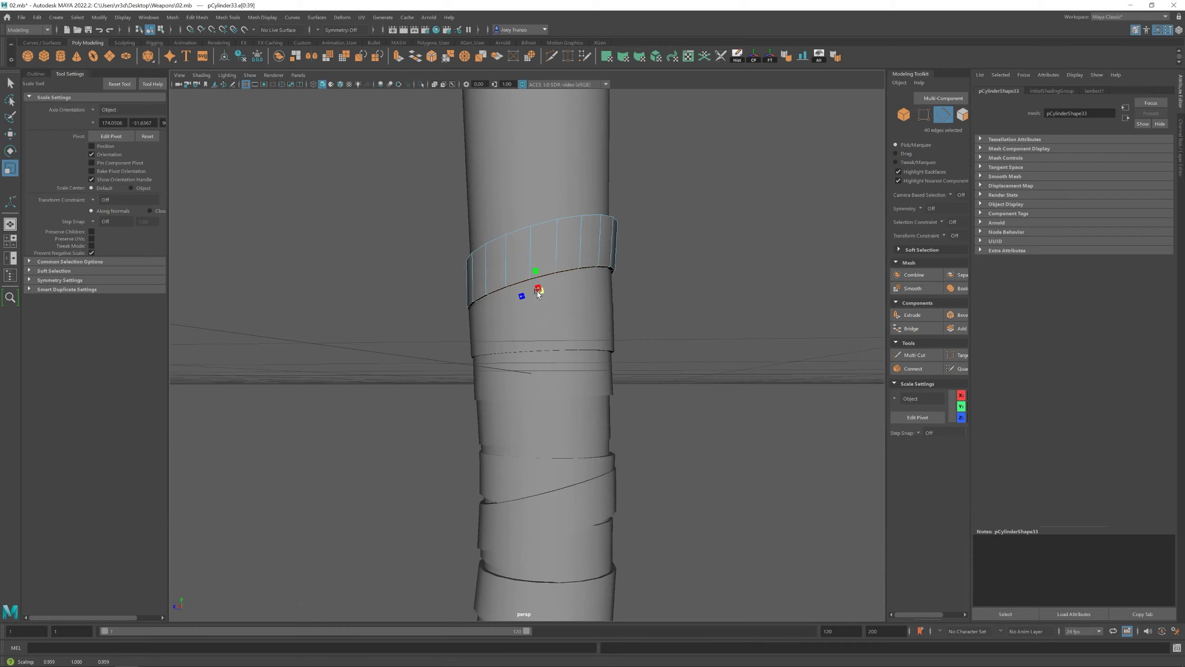
pyautogui.hotkey('ctrl', 'z')
pyautogui.hotkey('ctrl', 'z')
pyautogui.hotkey('ctrl', 'z')
pyautogui.hotkey('ctrl', 'z')
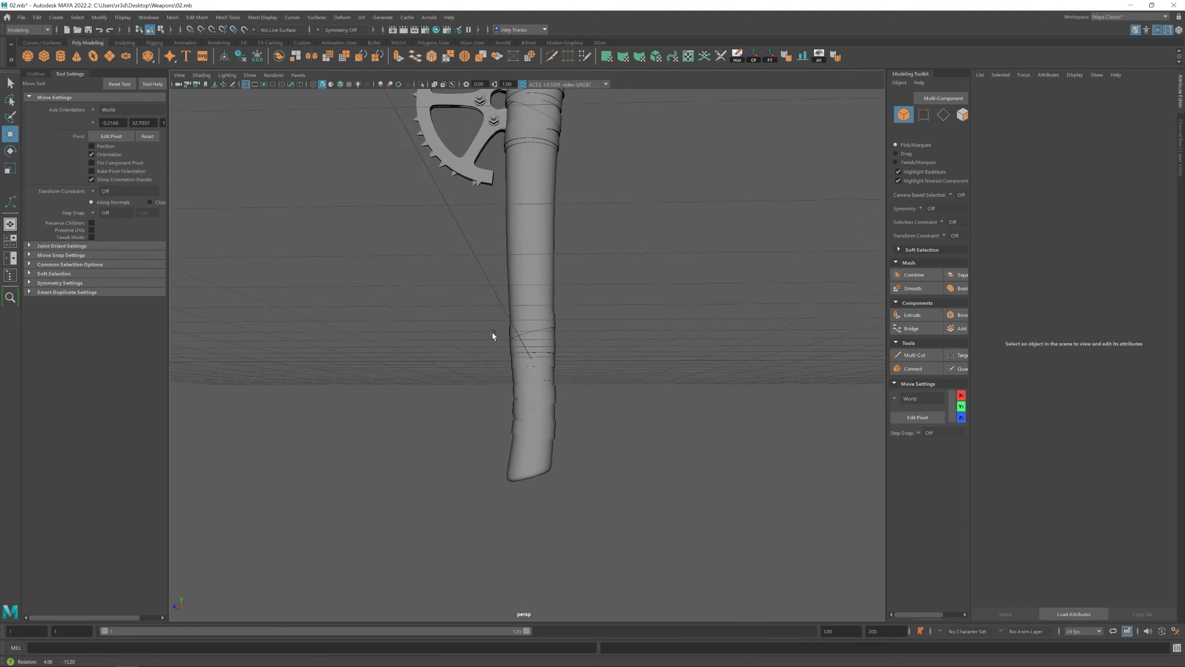
# Copy a band with Edit > Duplicate Special, editing its X scale value
pyautogui.click(37, 17)
pyautogui.click(158, 124)
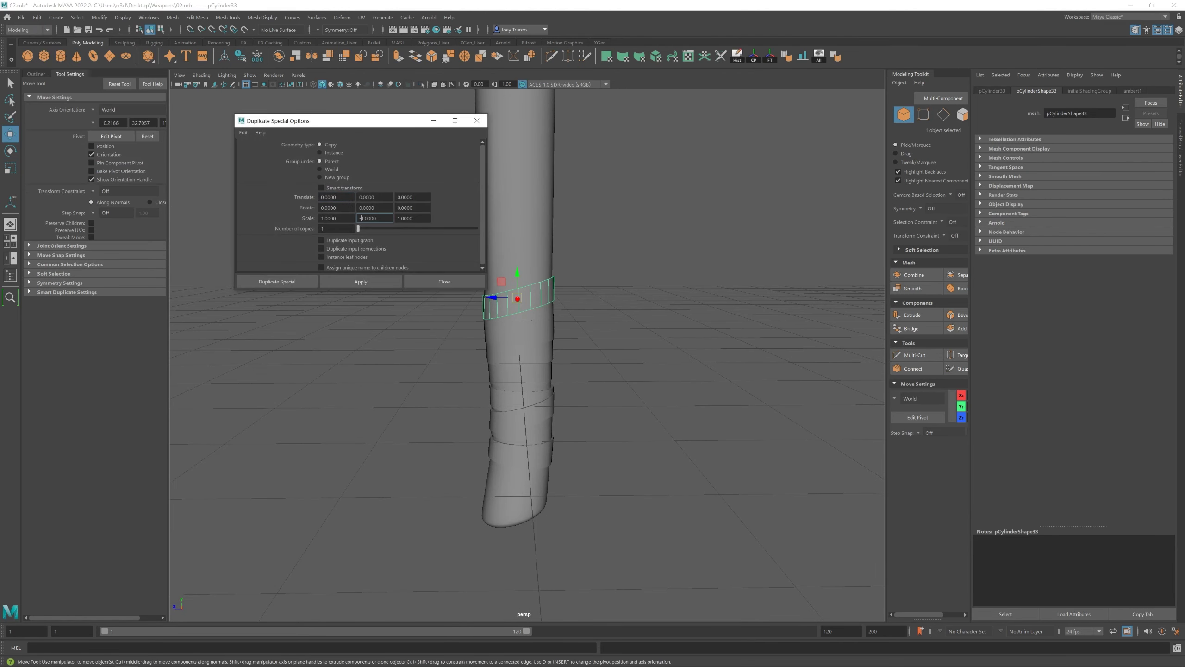
pyautogui.click(378, 282)
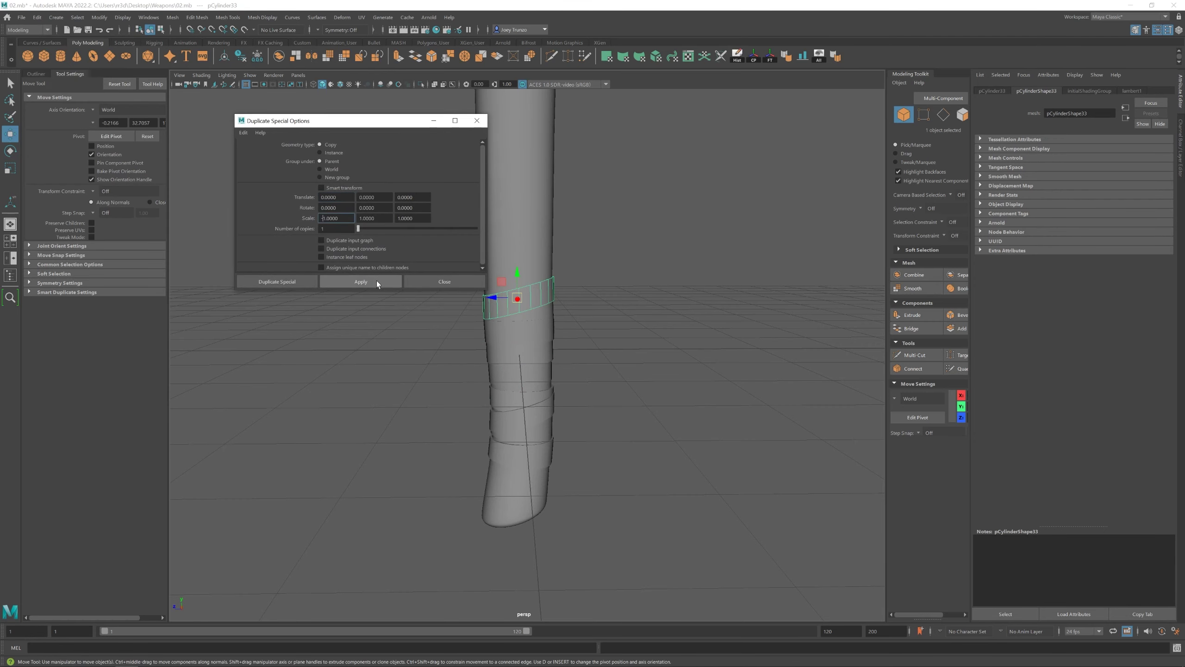
pyautogui.click(501, 281)
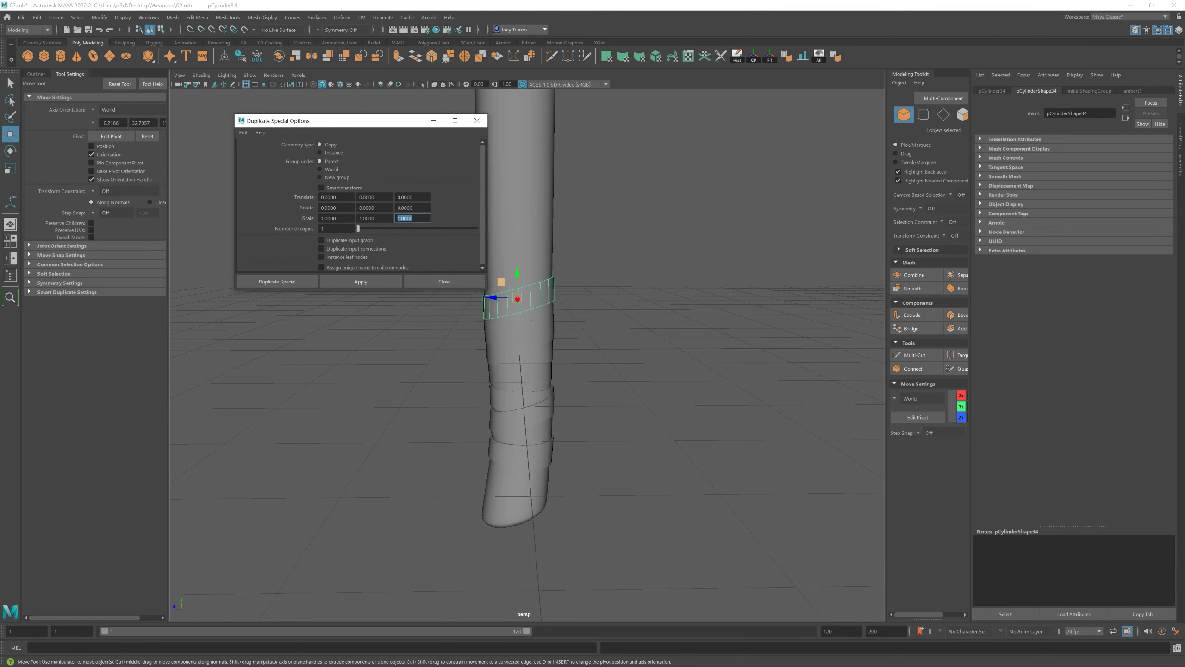
pyautogui.click(377, 279)
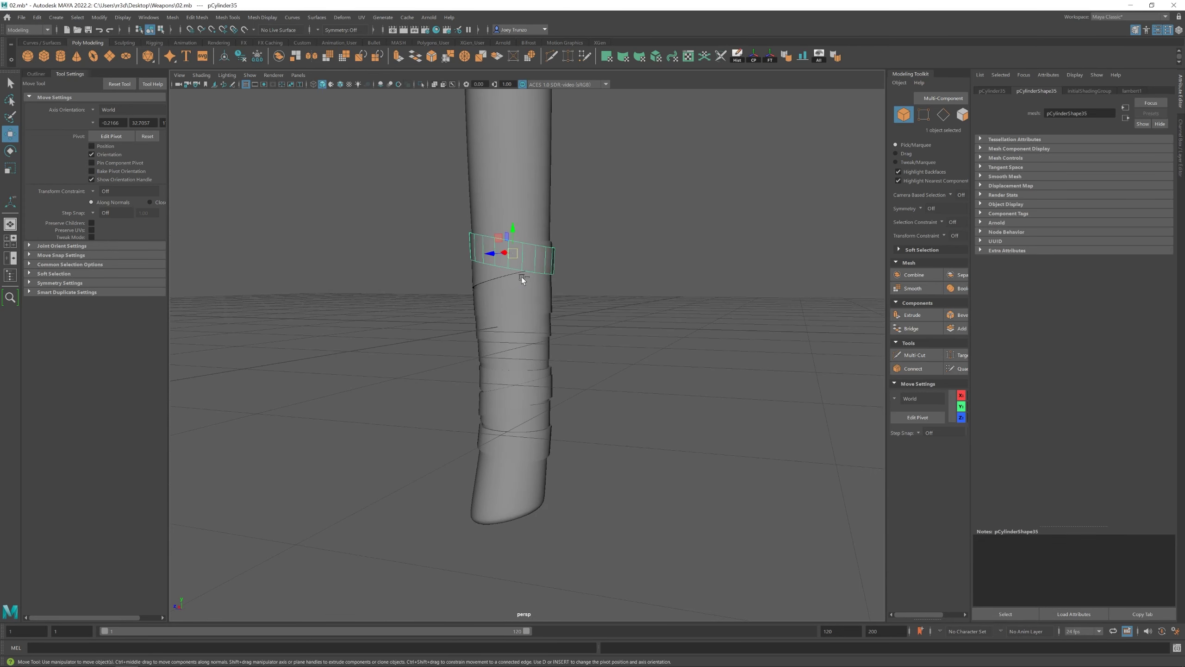
# Move the duplicated band down the grip and resize it
pyautogui.moveTo(521, 276); pyautogui.dragTo(710, 347)
pyautogui.hotkey('ctrl', 'F10')
pyautogui.press('f')
pyautogui.press('F8')
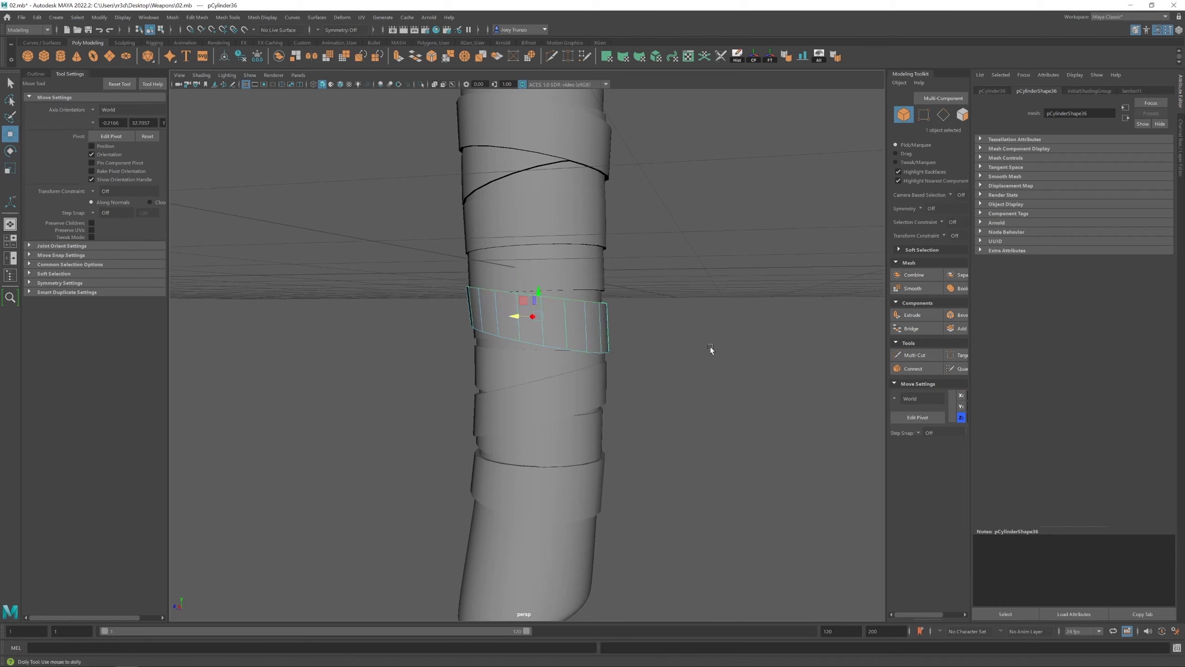
pyautogui.keyDown('alt'); pyautogui.moveTo(711, 346); pyautogui.dragTo(543, 340, button='right'); pyautogui.keyUp('alt')
# Duplicate the band again and scale it and its edges to fit the grip
pyautogui.hotkey('ctrl', 'd')
pyautogui.scroll(3, 529, 336)
pyautogui.press('r')
pyautogui.moveTo(523, 346); pyautogui.dragTo(529, 323)
pyautogui.hotkey('ctrl', 'F10')
pyautogui.press('w')
pyautogui.press('r')
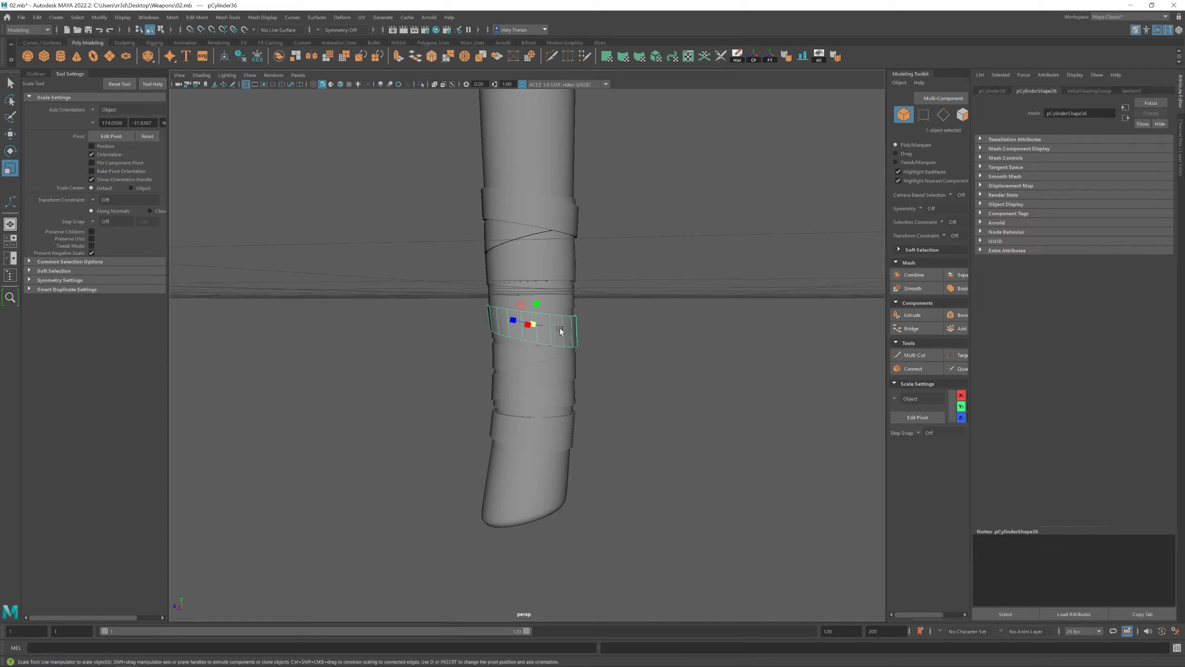
# Check the lower bands by selecting each one, then clear the selection
pyautogui.click(627, 333)
pyautogui.click(539, 354)
pyautogui.click(535, 346)
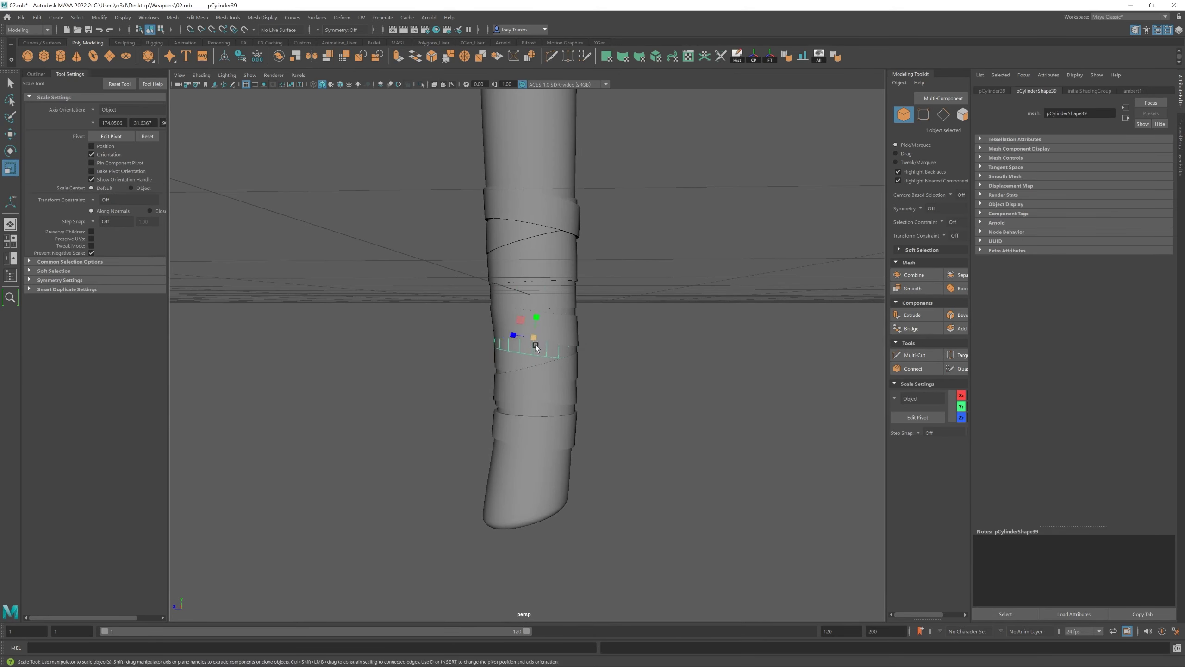
pyautogui.click(559, 339)
pyautogui.scroll(-10, 383, 384)
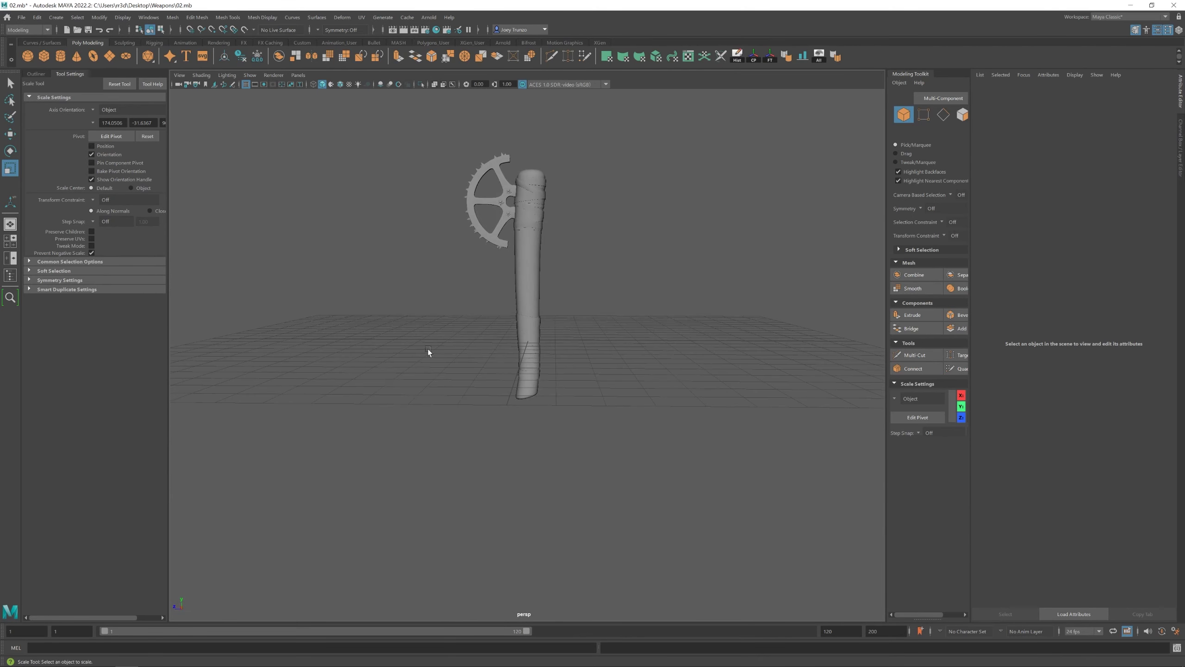
# Insert an edge loop around the handle and bevel it
pyautogui.scroll(10, 427, 348)
pyautogui.click(532, 267)
pyautogui.click(227, 17)
pyautogui.click(243, 119)
pyautogui.click(513, 321)
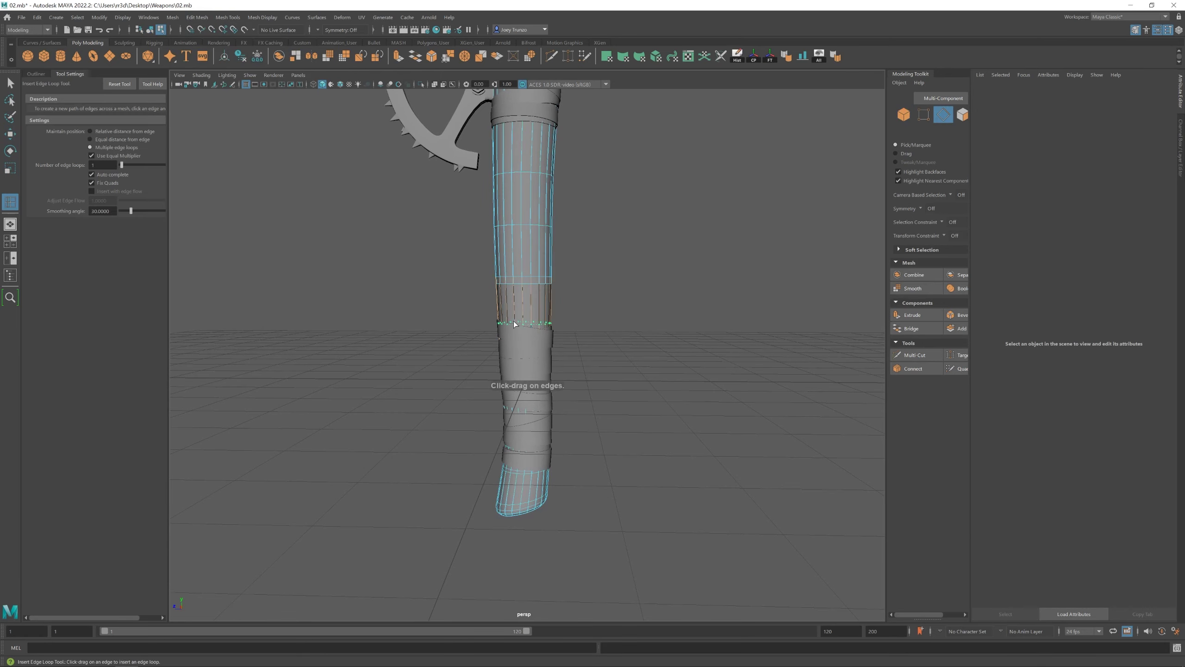
pyautogui.press('e')
pyautogui.click(228, 17)
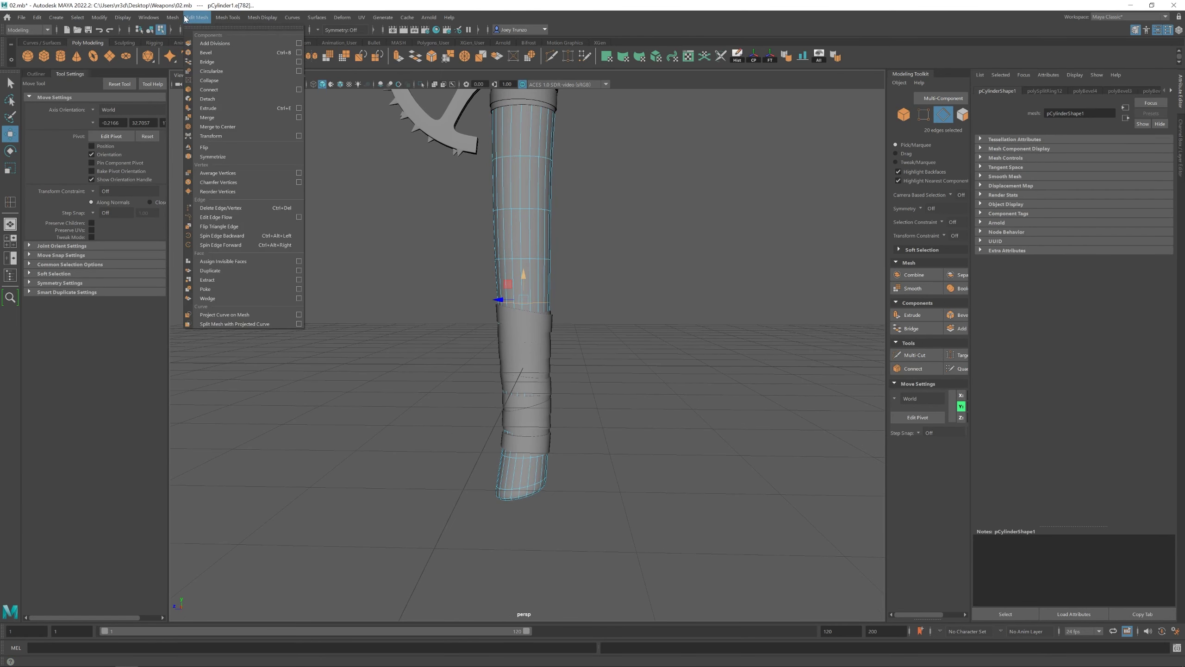
pyautogui.click(205, 46)
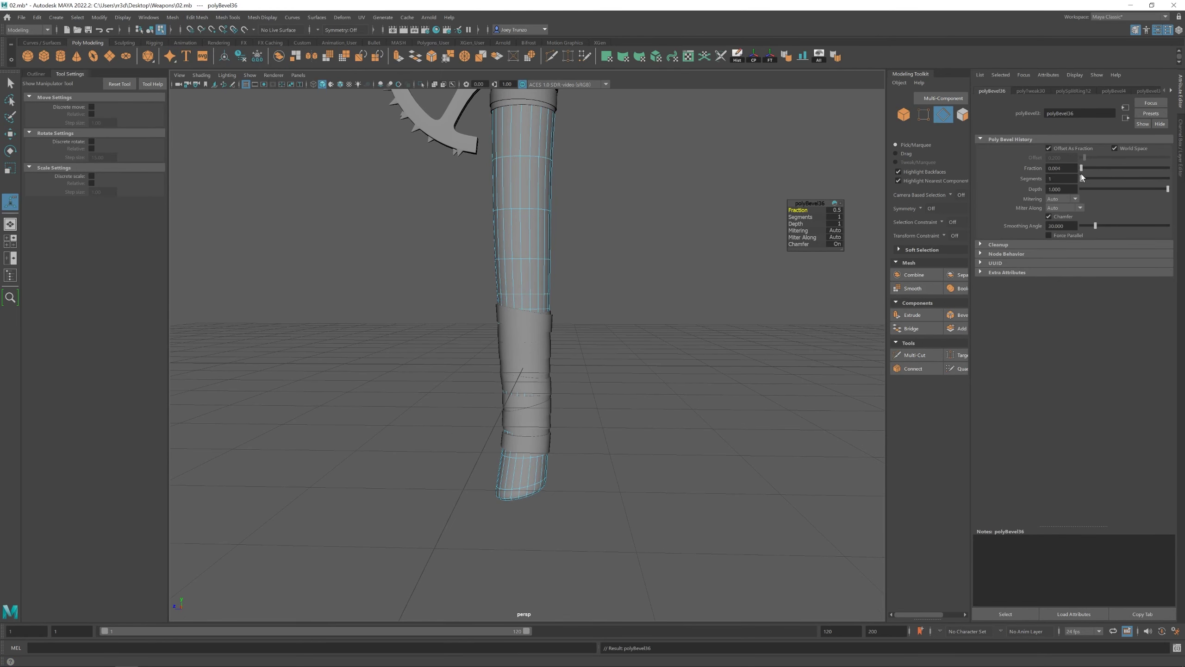
# Delete the beveled edges to open a gap, squash the edges, and bridge the gap
pyautogui.press('w')
pyautogui.moveTo(522, 265); pyautogui.dragTo(521, 275, button='right')
pyautogui.scroll(4, 527, 266)
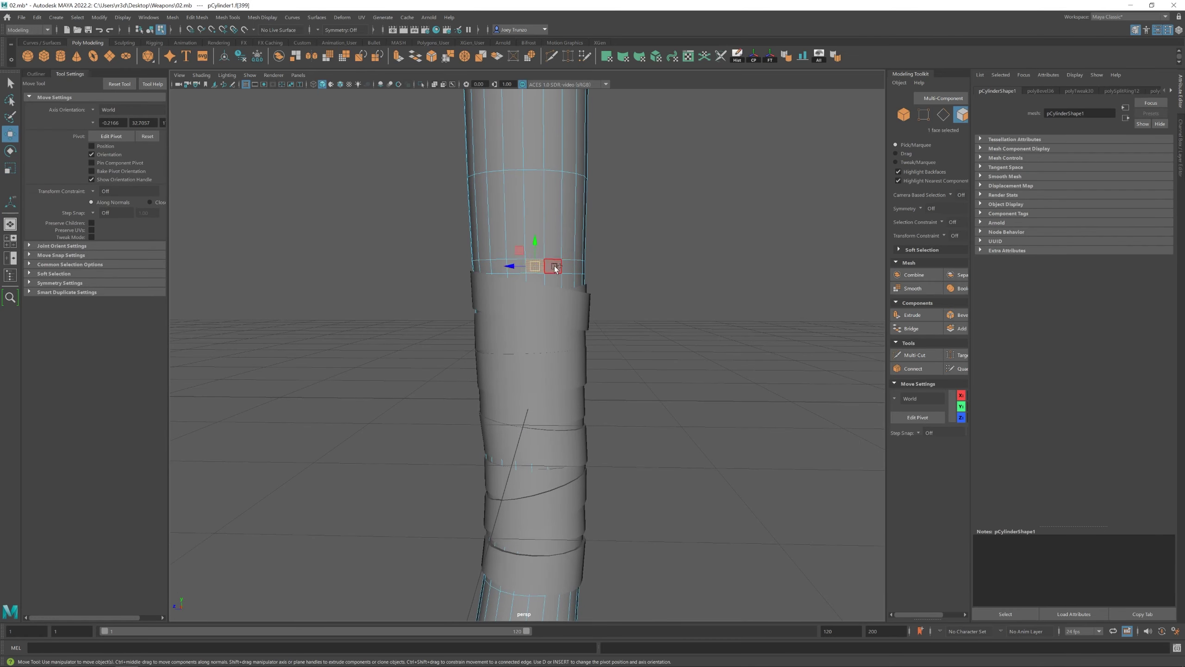
pyautogui.press('Delete')
pyautogui.press('r')
pyautogui.keyDown('shift'); pyautogui.moveTo(528, 245); pyautogui.dragTo(526, 256); pyautogui.keyUp('shift')
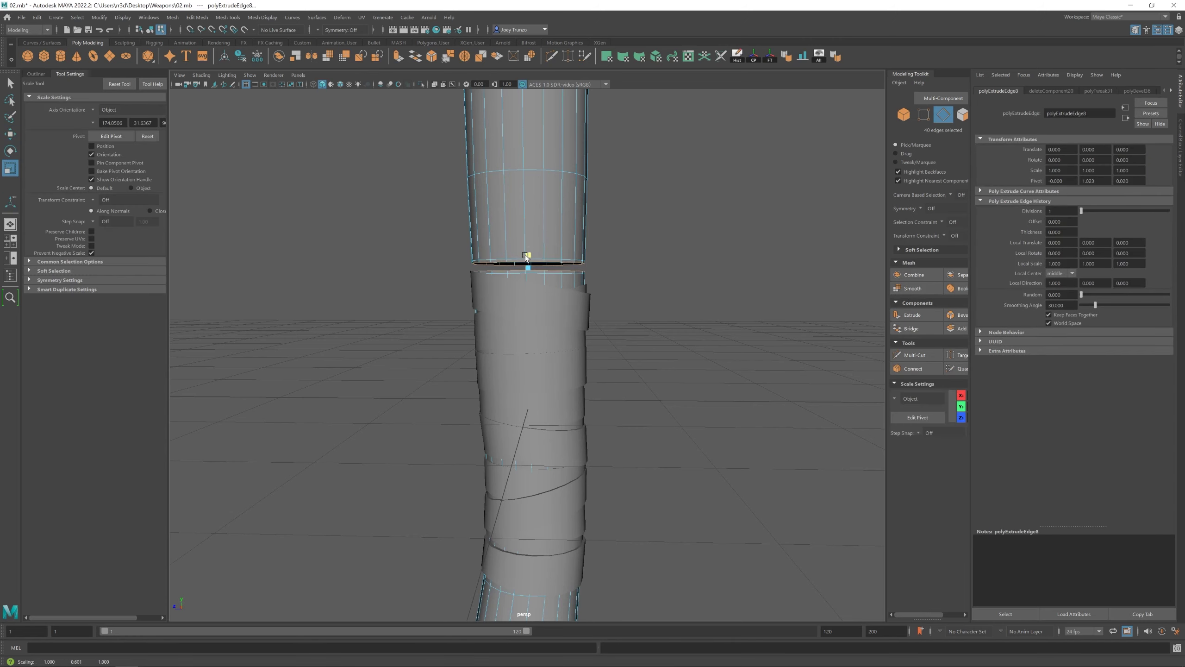
pyautogui.click(196, 17)
pyautogui.click(210, 50)
# Bevel the selected edge rings on the handle, then frame the whole axe
pyautogui.press('w')
pyautogui.press('F8')
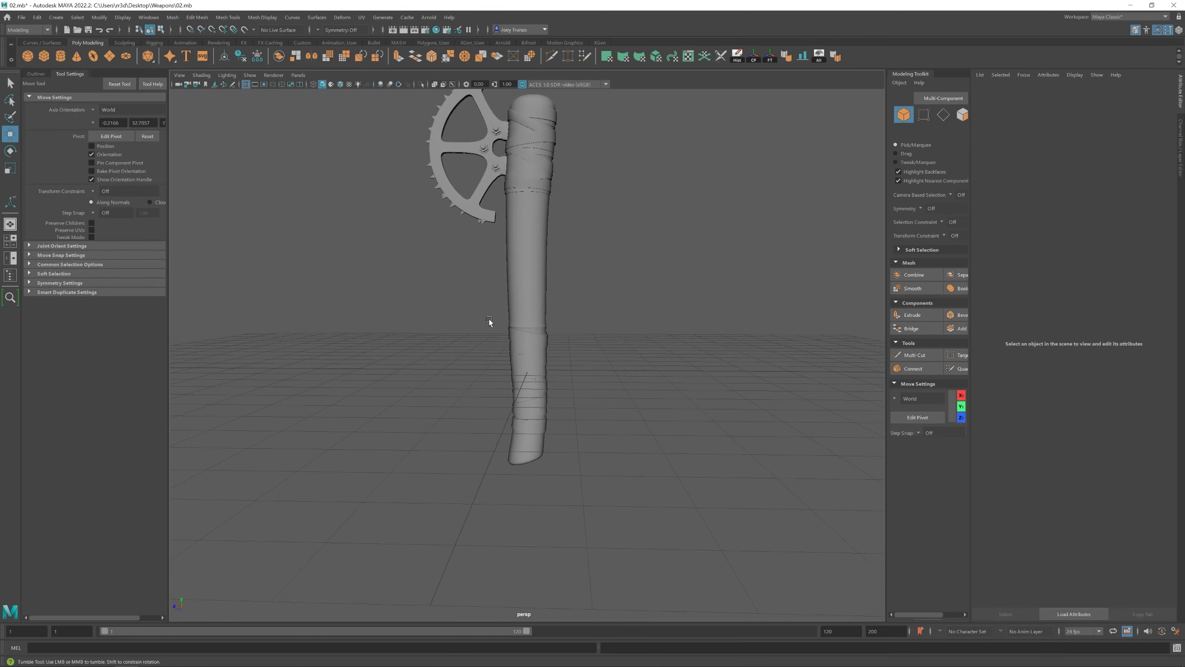
pyautogui.press('F10')
pyautogui.keyDown('shift'); pyautogui.moveTo(519, 268); pyautogui.dragTo(469, 222, button='right'); pyautogui.keyUp('shift')
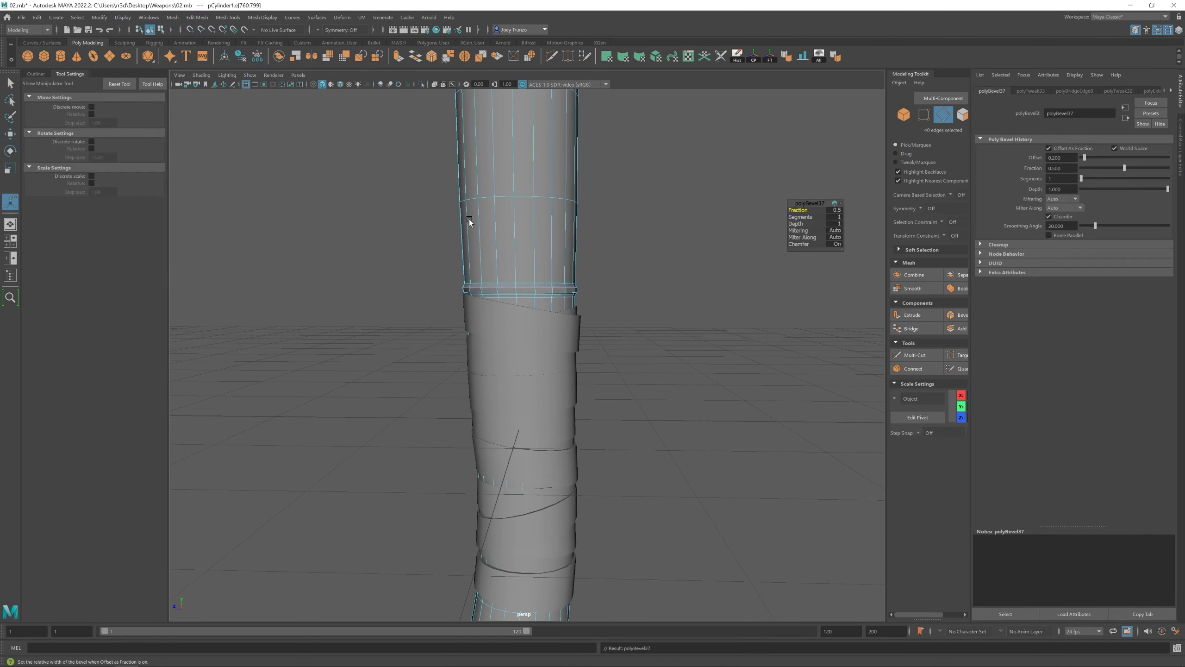
pyautogui.press('q')
pyautogui.click(502, 273)
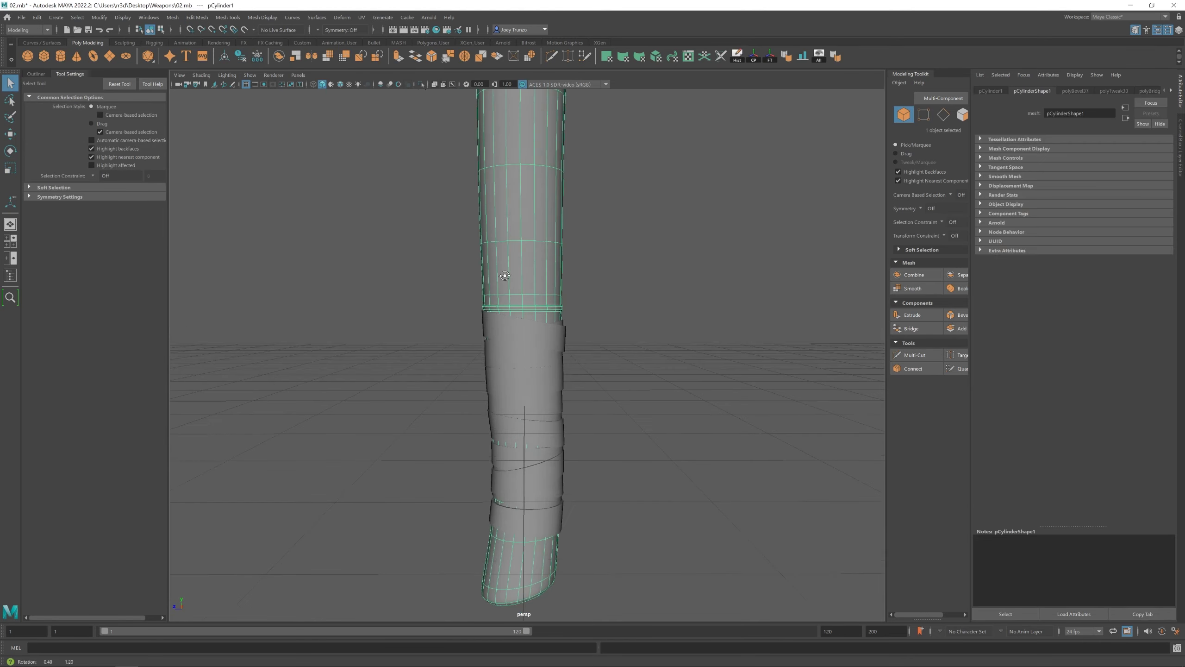
pyautogui.keyDown('alt'); pyautogui.moveTo(499, 273); pyautogui.dragTo(485, 231); pyautogui.keyUp('alt')
pyautogui.press('w')
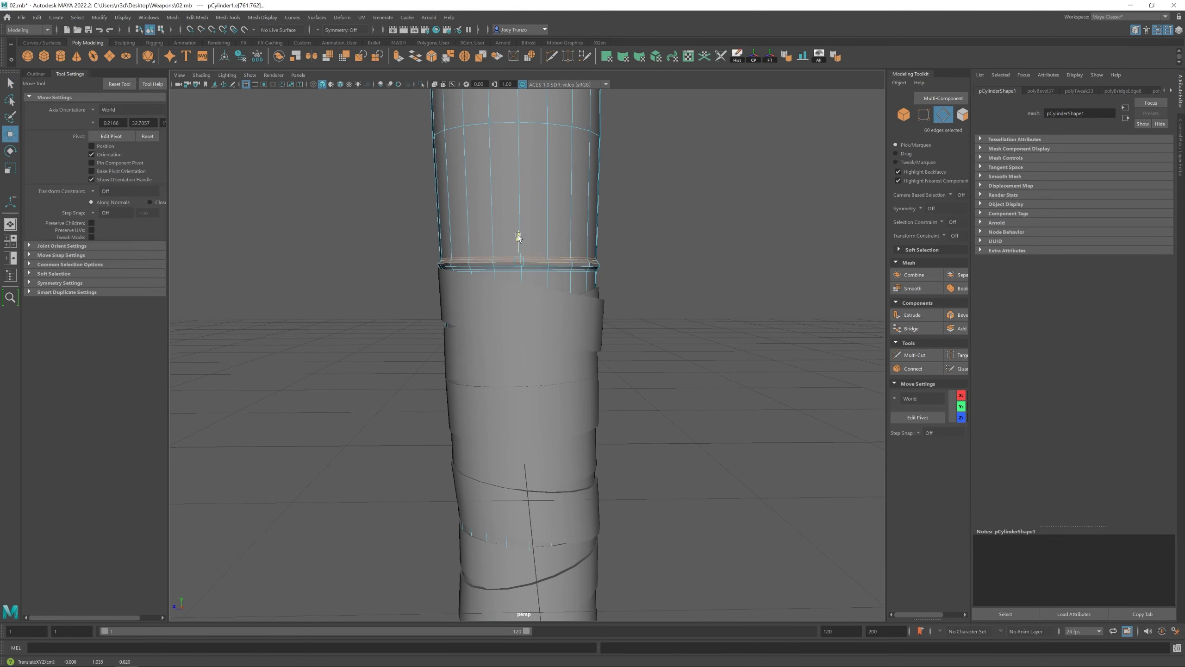
pyautogui.click(426, 369)
pyautogui.press('a')
# Frame the handle and select an edge loop on it
pyautogui.click(527, 402)
pyautogui.press('f')
pyautogui.scroll(3, 607, 450)
pyautogui.scroll(-5, 476, 398)
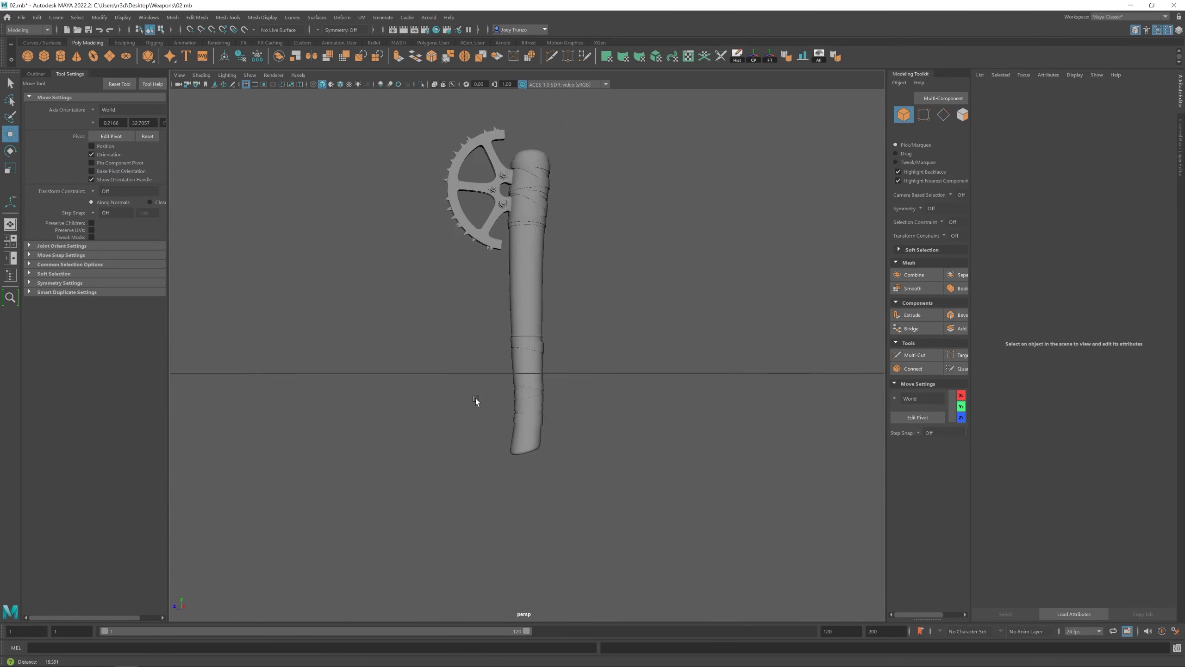
pyautogui.press('F10')
pyautogui.press('f')
pyautogui.doubleClick(511, 304)
pyautogui.press('F8')
pyautogui.click(584, 390)
pyautogui.press('a')
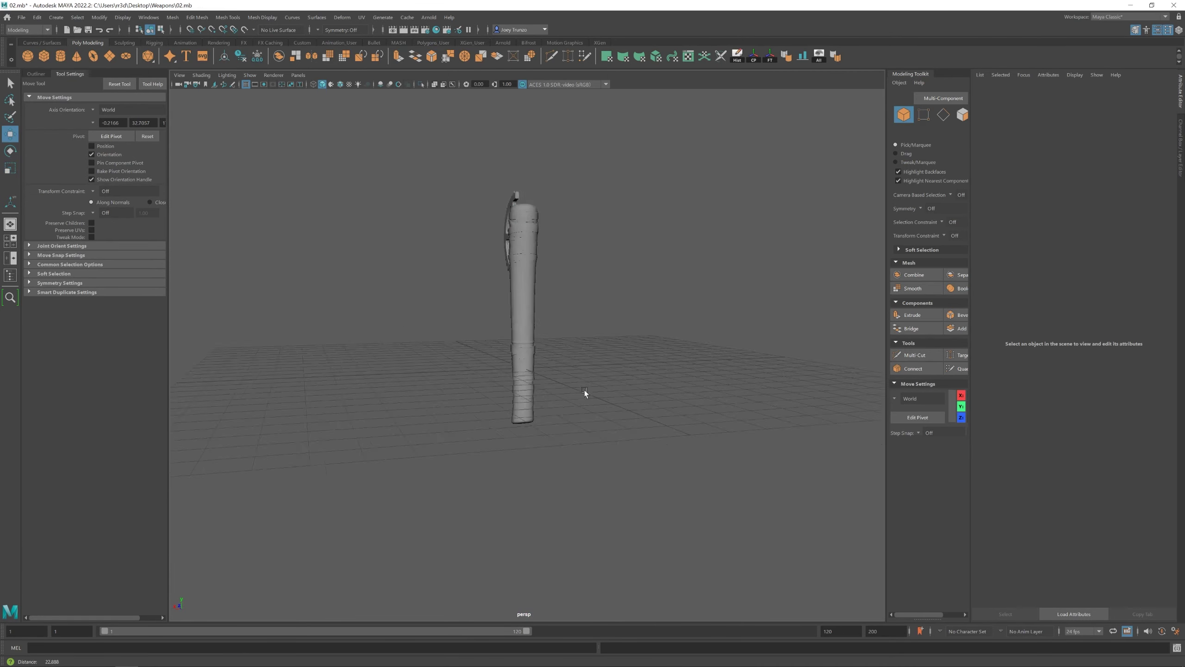
# Bevel the edge loop at the handle's base with fraction 0.135
pyautogui.keyDown('alt'); pyautogui.moveTo(584, 390); pyautogui.dragTo(604, 354); pyautogui.keyUp('alt')
pyautogui.scroll(5, 628, 346)
pyautogui.press('F10')
pyautogui.doubleClick(521, 323)
pyautogui.hotkey('ctrl', 'b')
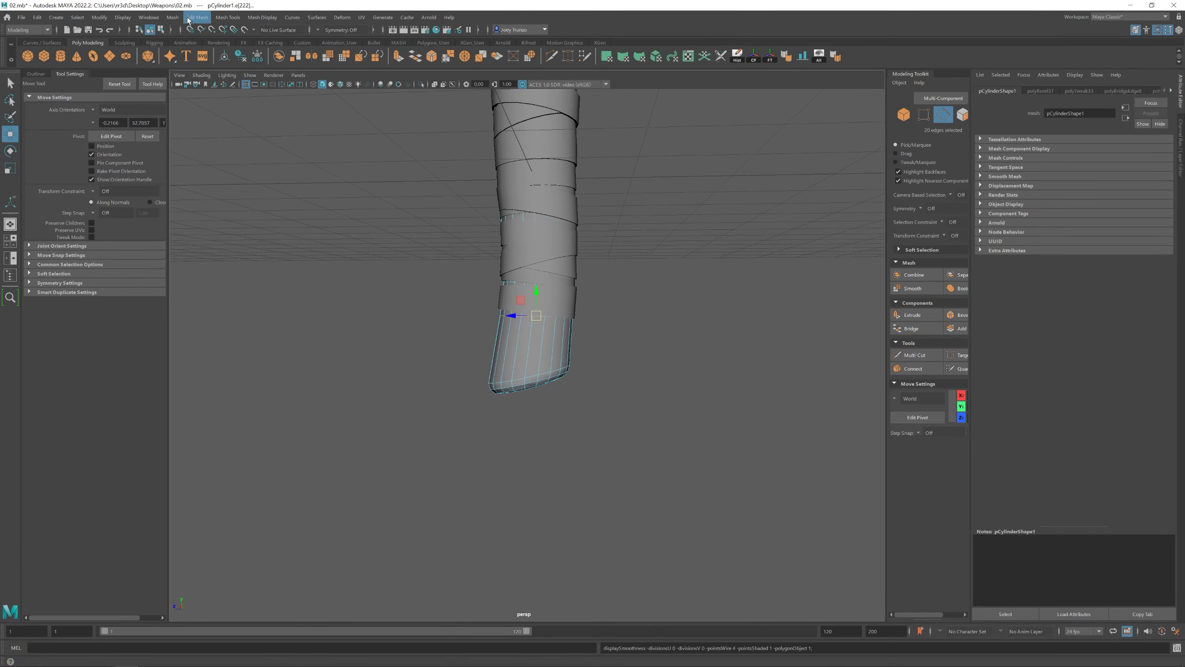
pyautogui.moveTo(1125, 168); pyautogui.dragTo(1091, 169)
# Select and scale the edge loop at the handle seam
pyautogui.doubleClick(533, 317)
pyautogui.press('r')
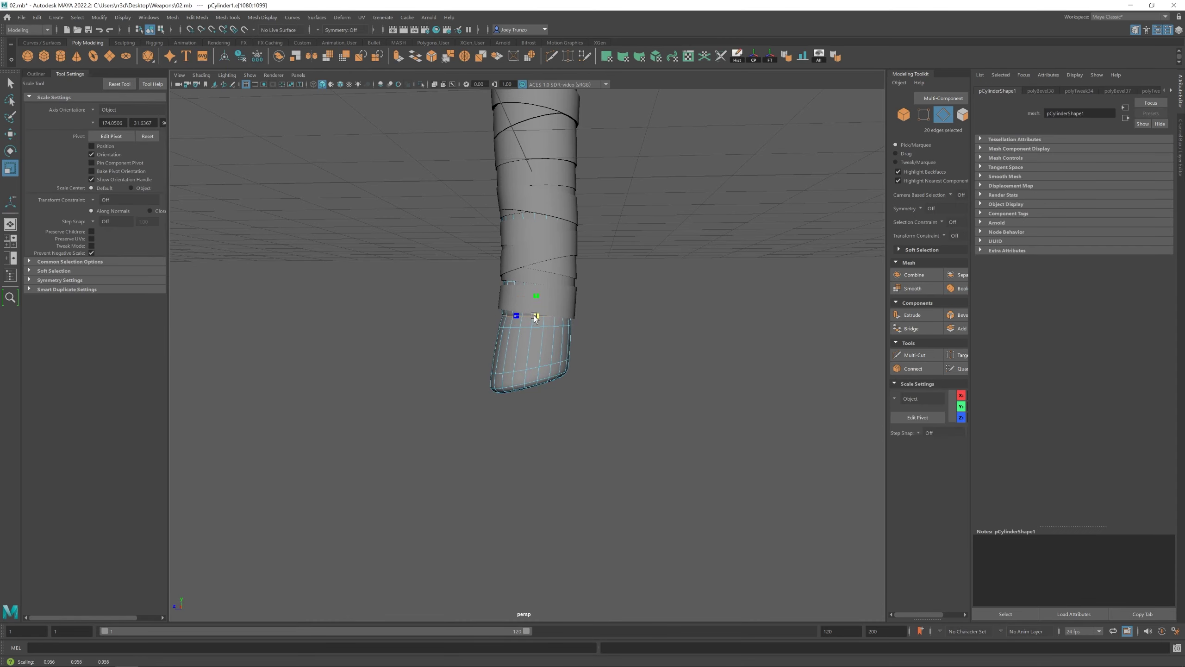
pyautogui.press('w')
pyautogui.click(398, 341)
pyautogui.scroll(-5, 398, 341)
pyautogui.scroll(4, 543, 384)
pyautogui.doubleClick(539, 356)
pyautogui.press('F8')
# Select the handle cylinder and pick an edge at the seam
pyautogui.keyDown('alt'); pyautogui.moveTo(539, 356); pyautogui.dragTo(387, 362); pyautogui.keyUp('alt')
pyautogui.scroll(6, 387, 361)
pyautogui.click(621, 348)
pyautogui.press('F10')
pyautogui.click(578, 323)
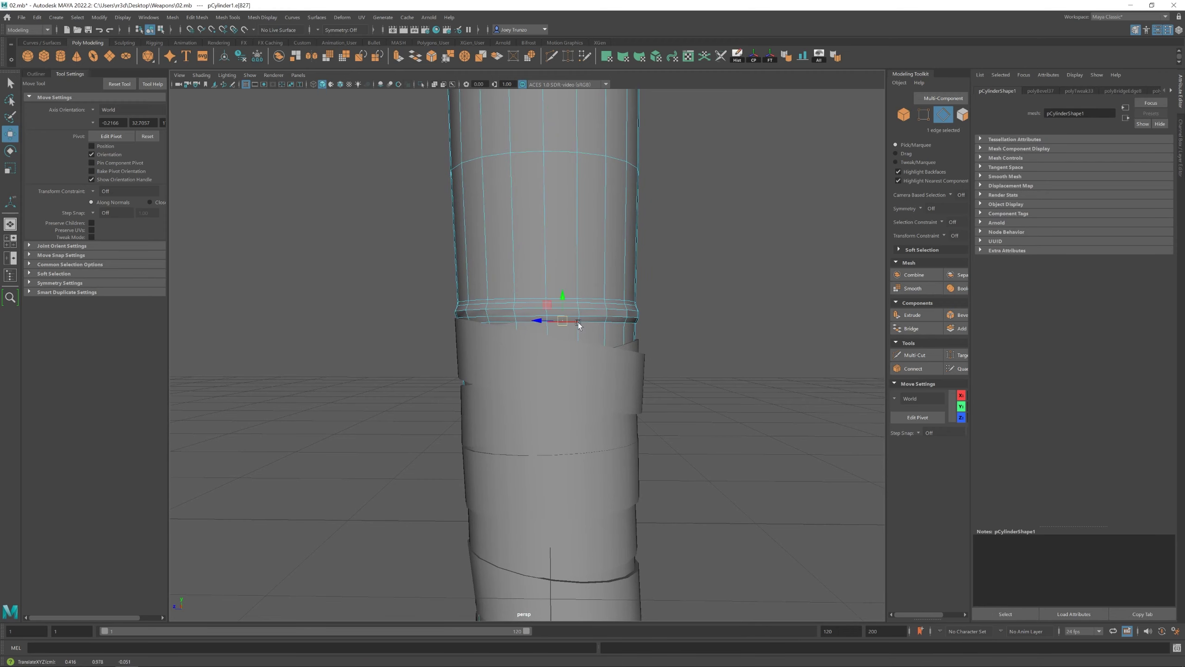
pyautogui.press('F8')
pyautogui.scroll(-2, 539, 328)
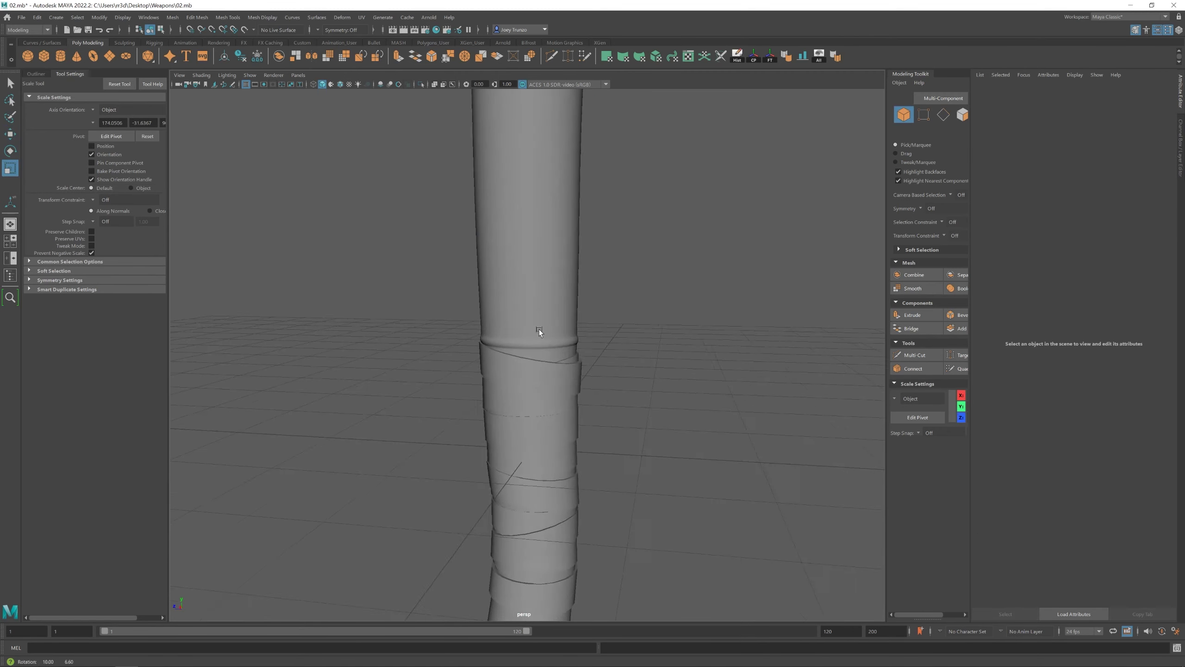
# Scale a wrap band's edge loop to tighten it around the grip
pyautogui.click(581, 422)
pyautogui.click(537, 338)
pyautogui.press('F10')
pyautogui.doubleClick(537, 331)
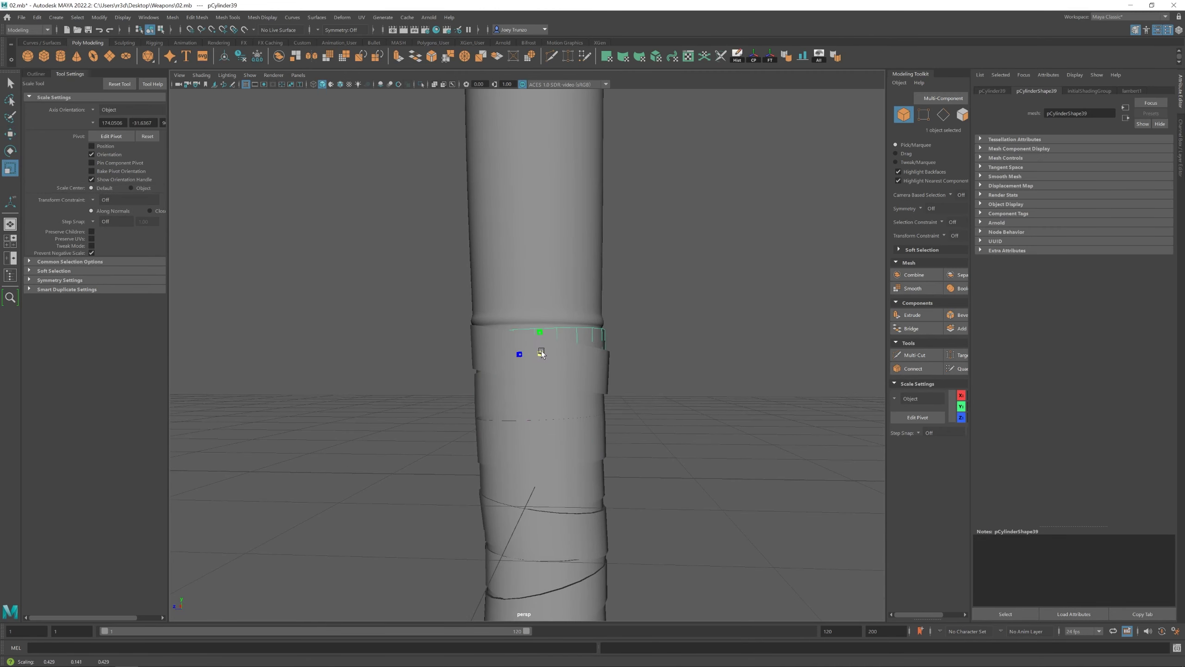
pyautogui.press('r')
pyautogui.keyDown('alt'); pyautogui.moveTo(537, 330); pyautogui.dragTo(584, 395); pyautogui.keyUp('alt')
pyautogui.press('w')
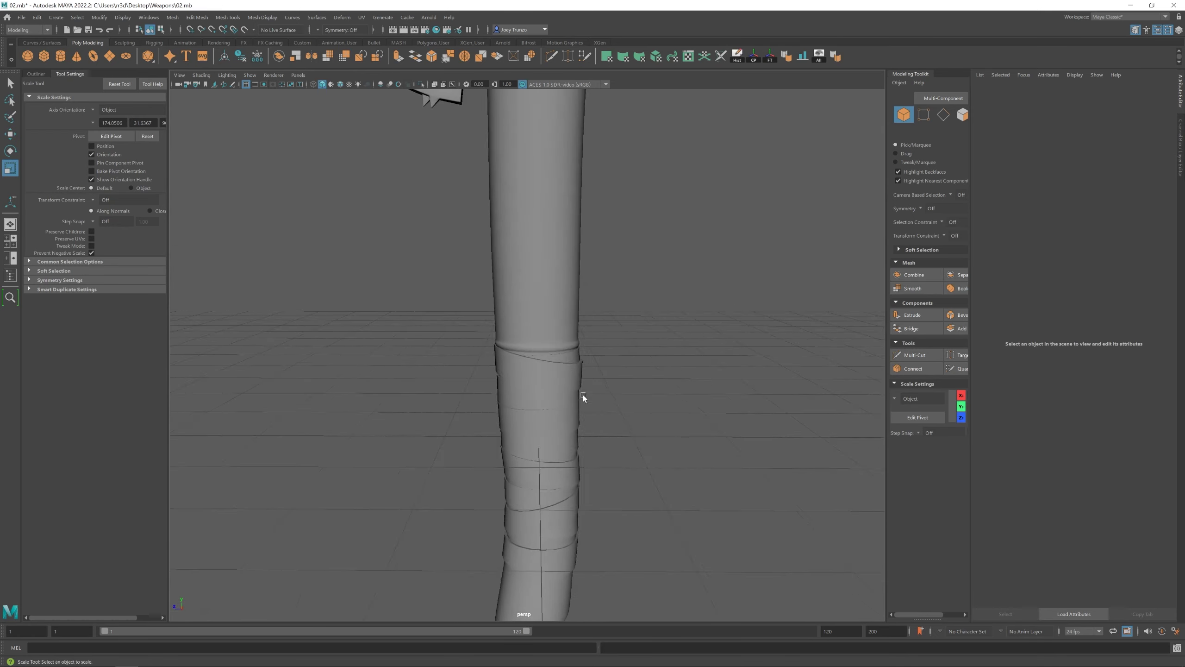
pyautogui.scroll(3, 528, 372)
pyautogui.click(683, 327)
# Select the lower wrap band and orbit to review the wraps
pyautogui.scroll(-3, 593, 439)
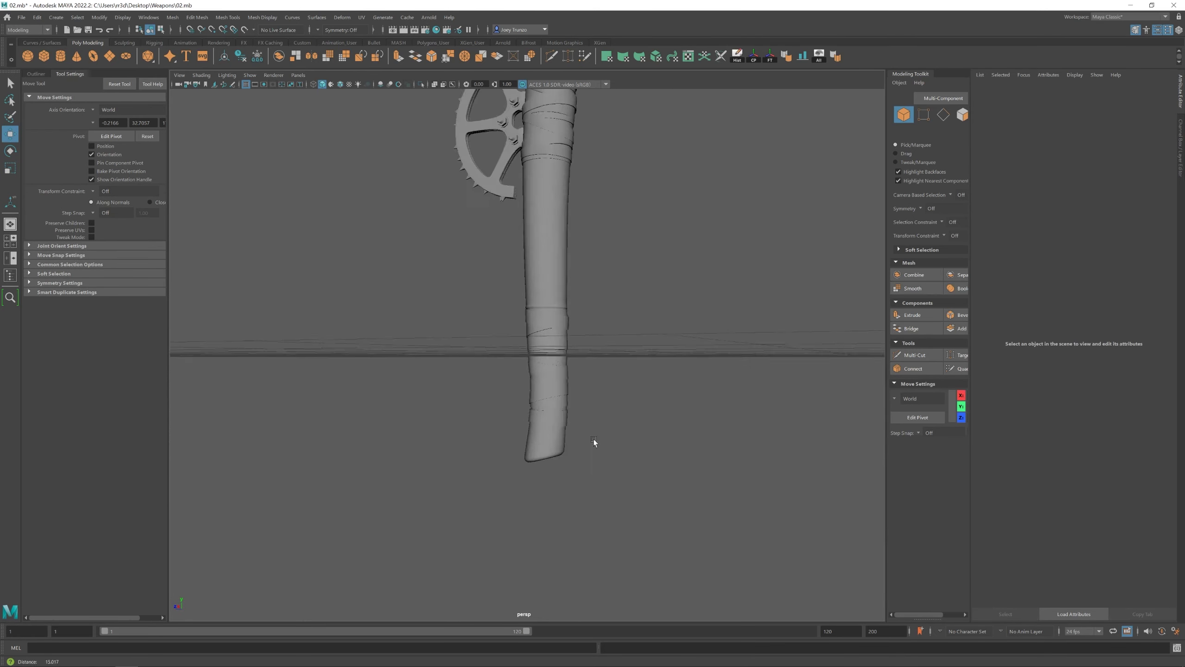
pyautogui.click(569, 413)
pyautogui.scroll(2, 583, 363)
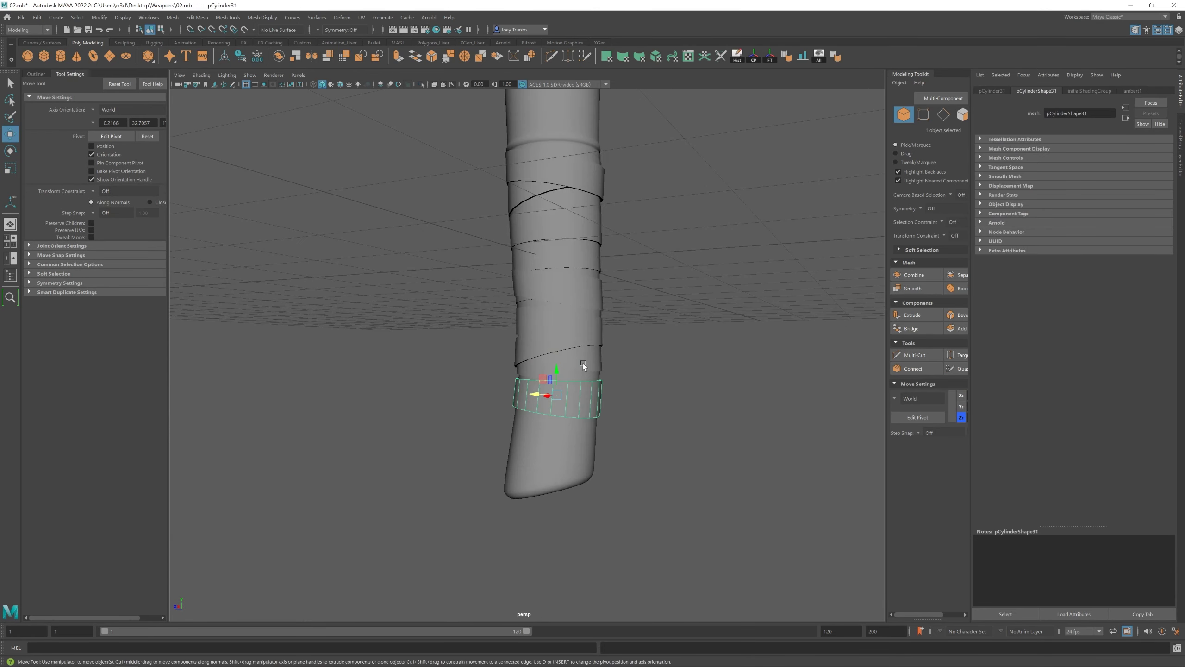
pyautogui.click(619, 335)
pyautogui.scroll(-5, 460, 349)
pyautogui.keyDown('alt'); pyautogui.moveTo(460, 349); pyautogui.dragTo(547, 376); pyautogui.keyUp('alt')
pyautogui.scroll(2, 690, 471)
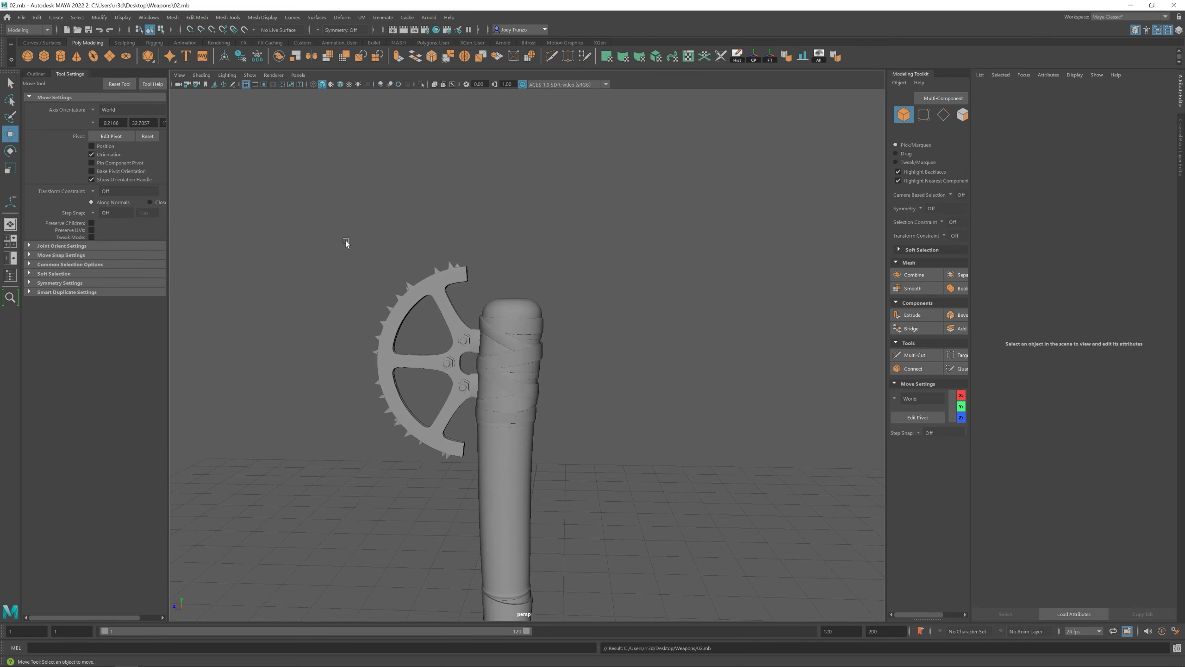
# Move the new cylinder above the handle and thin it into a shaft
pyautogui.keyDown('shift'); pyautogui.moveTo(553, 293); pyautogui.dragTo(534, 453, button='right'); pyautogui.keyUp('shift')
pyautogui.moveTo(533, 453); pyautogui.dragTo(466, 46)
pyautogui.press('r')
pyautogui.scroll(3, 505, 224)
pyautogui.rightClick(505, 224)
pyautogui.moveTo(505, 225); pyautogui.dragTo(503, 197, button='right')
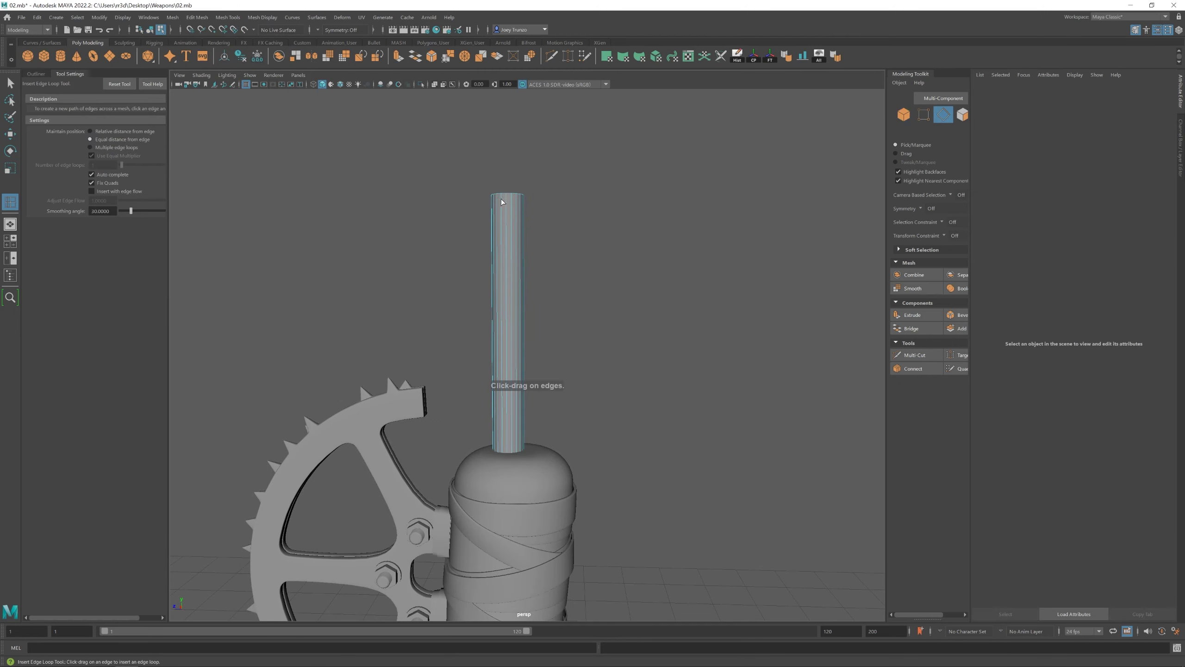
# Extrude the cylinder's top faces and scale them out into a wide disc head
pyautogui.press('F11')
pyautogui.moveTo(481, 182); pyautogui.dragTo(508, 189)
pyautogui.hotkey('ctrl', 'e')
pyautogui.press('r')
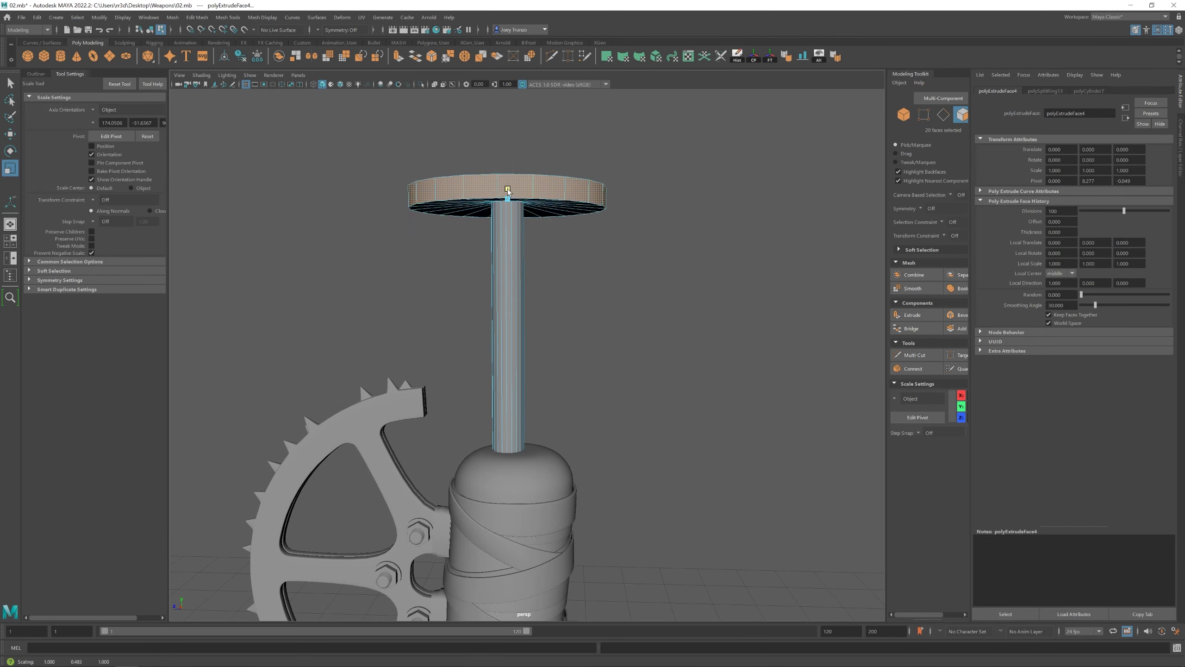
pyautogui.scroll(-3, 515, 257)
pyautogui.scroll(2, 600, 258)
# Shrink the whole nail down to a tiny width
pyautogui.click(600, 258)
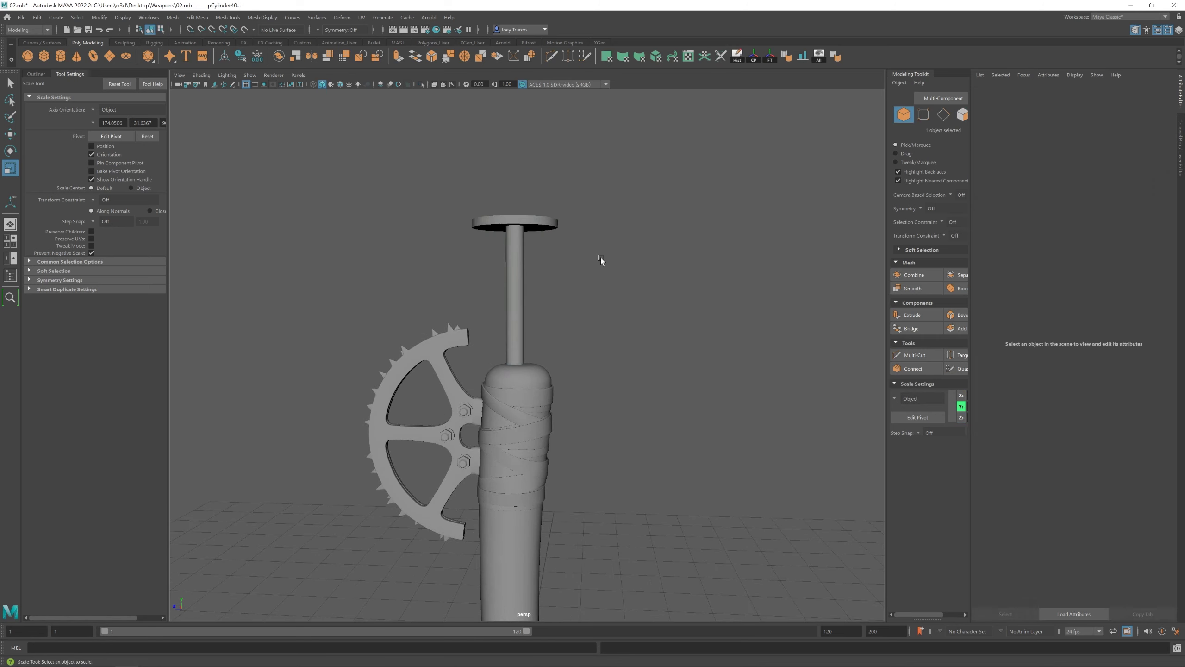
pyautogui.moveTo(600, 258); pyautogui.dragTo(417, 318)
pyautogui.press('w')
pyautogui.scroll(-2, 518, 342)
pyautogui.press('F10')
pyautogui.scroll(4, 618, 366)
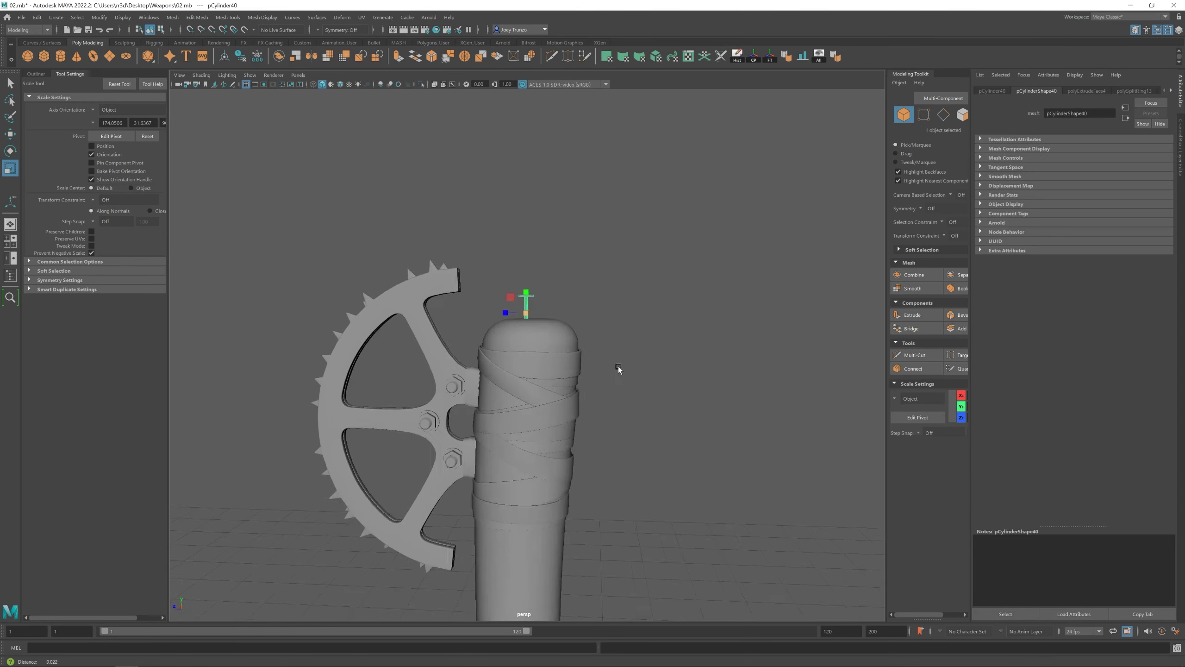
# Select the disc head's top edge ring, scale it, and bevel the head edges
pyautogui.press('F9')
pyautogui.moveTo(544, 269); pyautogui.dragTo(509, 280)
pyautogui.scroll(5, 500, 217)
pyautogui.keyDown('alt'); pyautogui.moveTo(500, 217); pyautogui.dragTo(508, 359); pyautogui.keyUp('alt')
pyautogui.press('r')
pyautogui.scroll(-3, 525, 357)
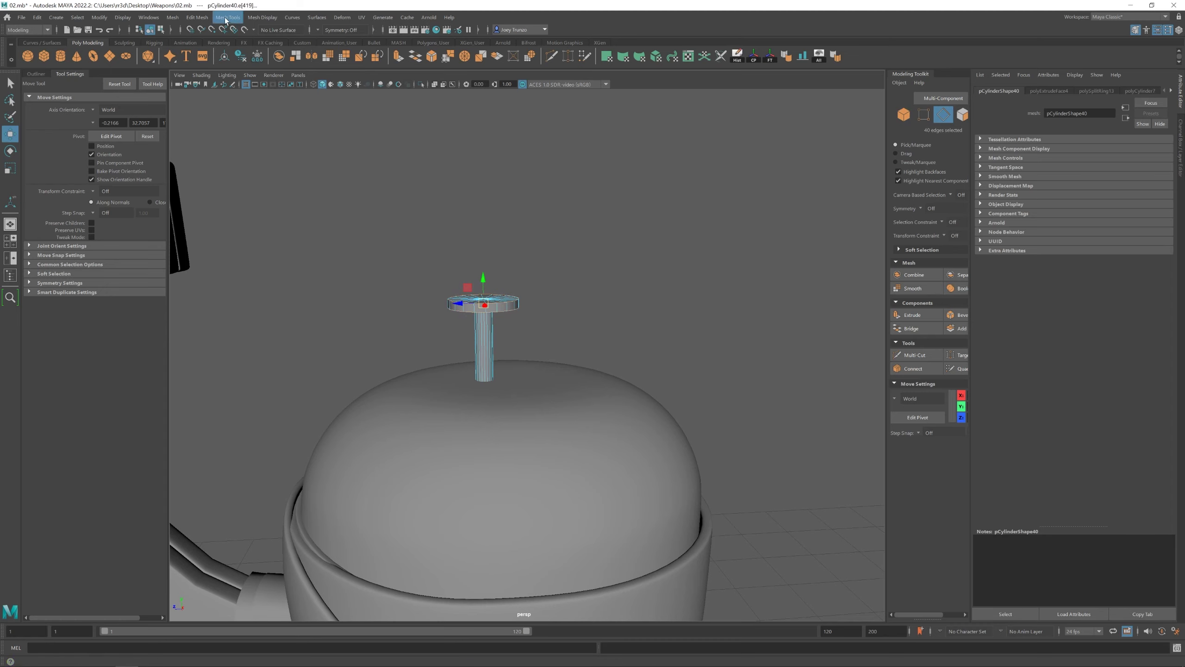
pyautogui.hotkey('ctrl', 'b')
# Bend the nail by moving an edge loop on its shaft
pyautogui.scroll(-5, 493, 285)
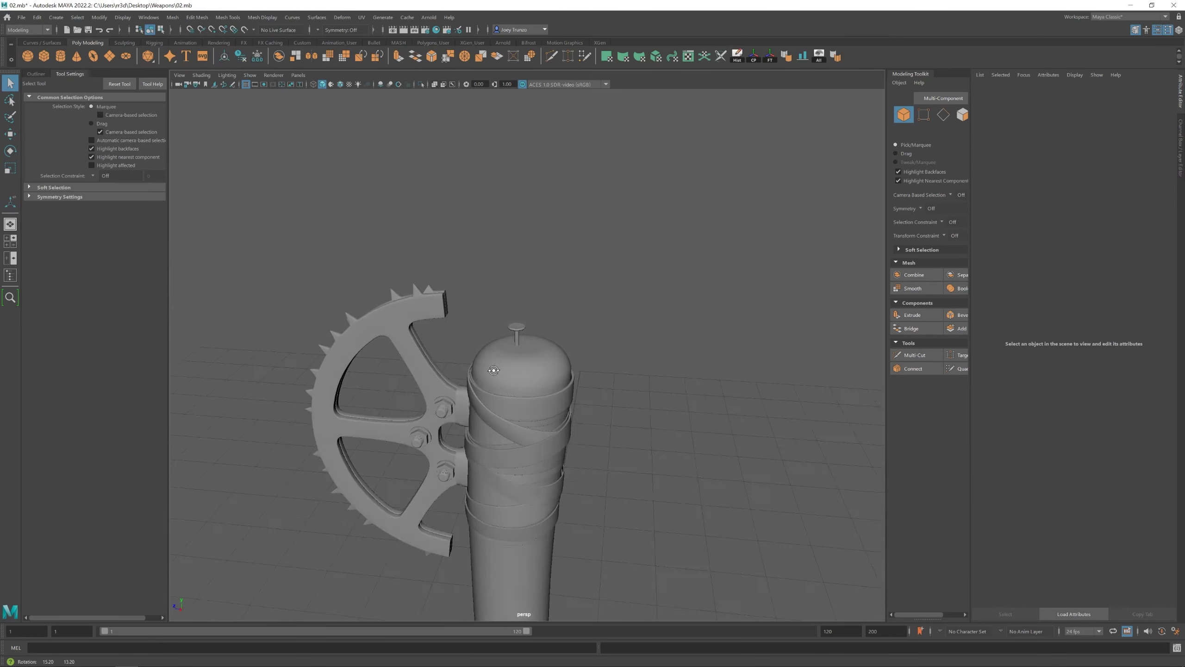
pyautogui.press('F8')
pyautogui.press('w')
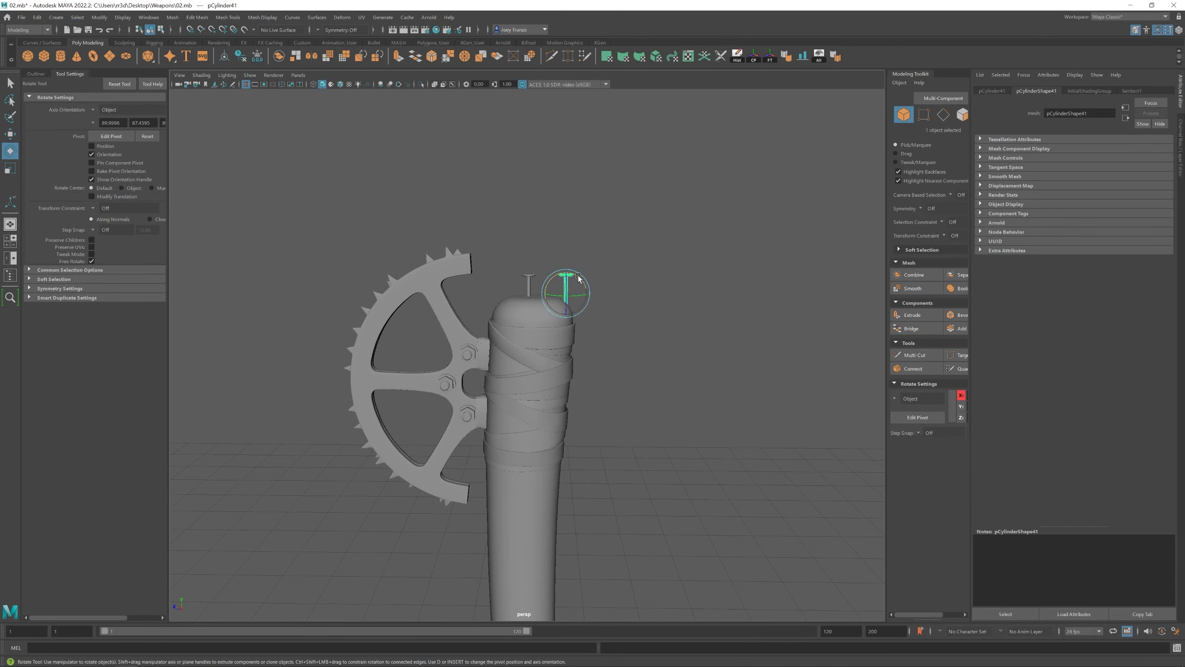
pyautogui.scroll(5, 511, 295)
pyautogui.press('F10')
pyautogui.doubleClick(596, 198)
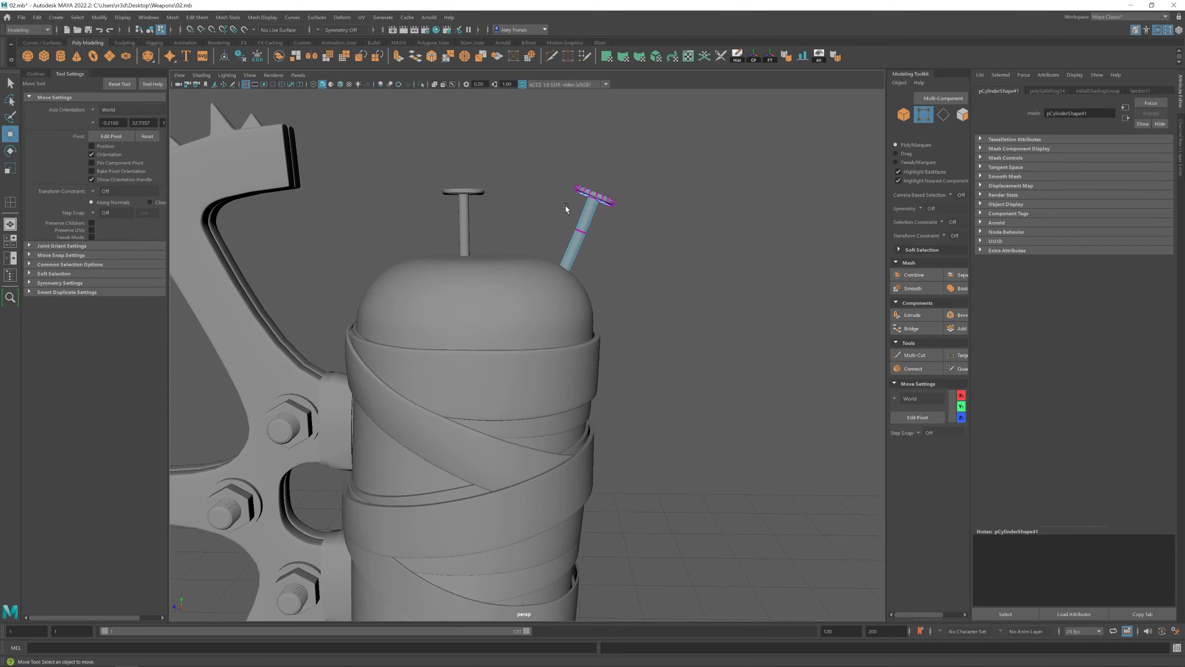
pyautogui.press('F8')
pyautogui.scroll(-6, 578, 315)
pyautogui.scroll(3, 513, 318)
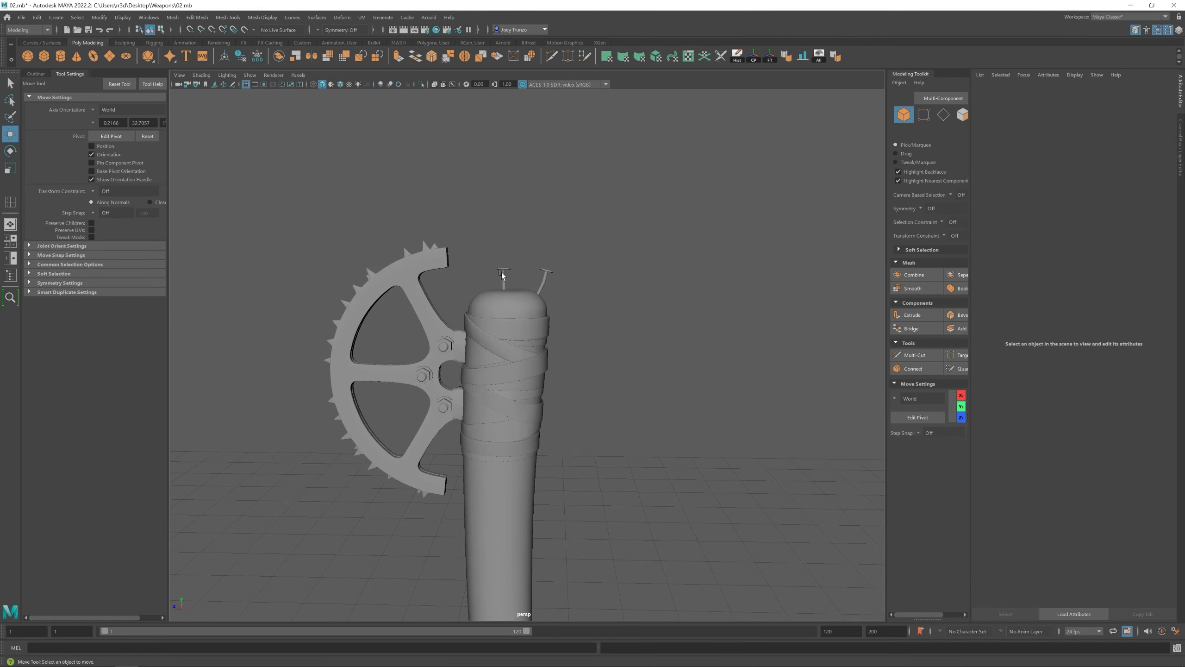
# Select the handle to adjust its scale, then clear the selection
pyautogui.click(502, 276)
pyautogui.press('r')
pyautogui.click(484, 384)
pyautogui.scroll(-4, 484, 383)
pyautogui.scroll(6, 487, 380)
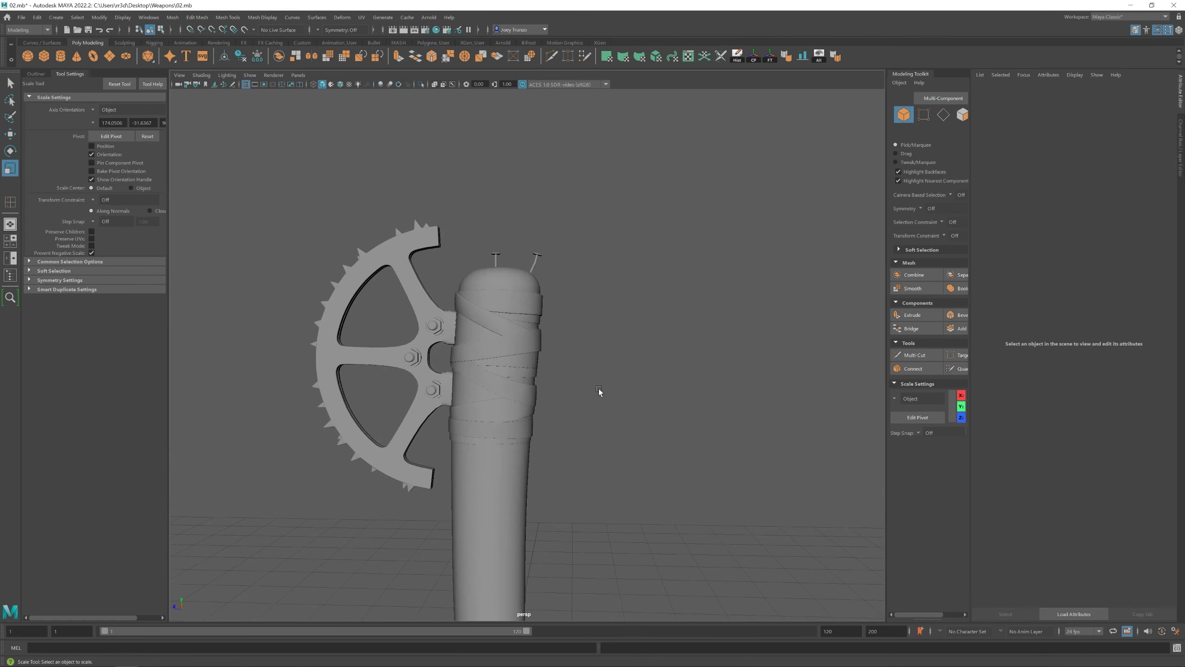
pyautogui.click(502, 268)
pyautogui.click(442, 389)
pyautogui.scroll(-4, 443, 389)
pyautogui.scroll(6, 465, 347)
# Select the nail on top of the handle and adjust its position and scale
pyautogui.click(465, 347)
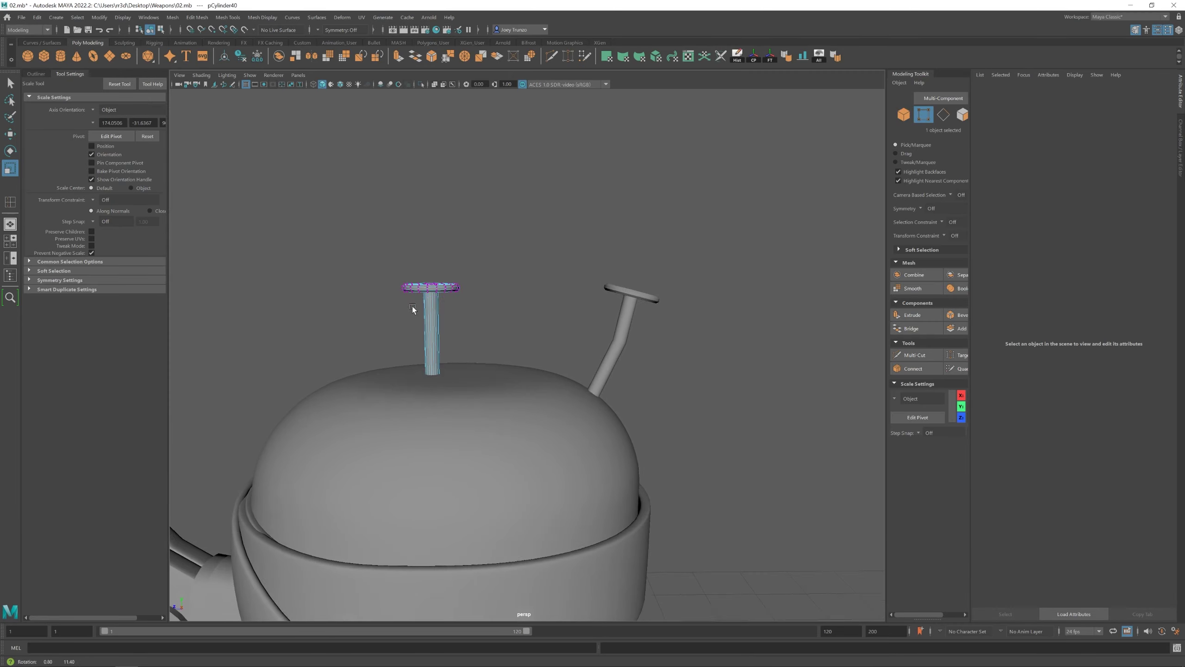
pyautogui.keyDown('alt'); pyautogui.moveTo(412, 306); pyautogui.dragTo(596, 311); pyautogui.keyUp('alt')
pyautogui.press('w')
pyautogui.press('F8')
pyautogui.scroll(-5, 543, 267)
pyautogui.click(459, 376)
pyautogui.scroll(2, 489, 326)
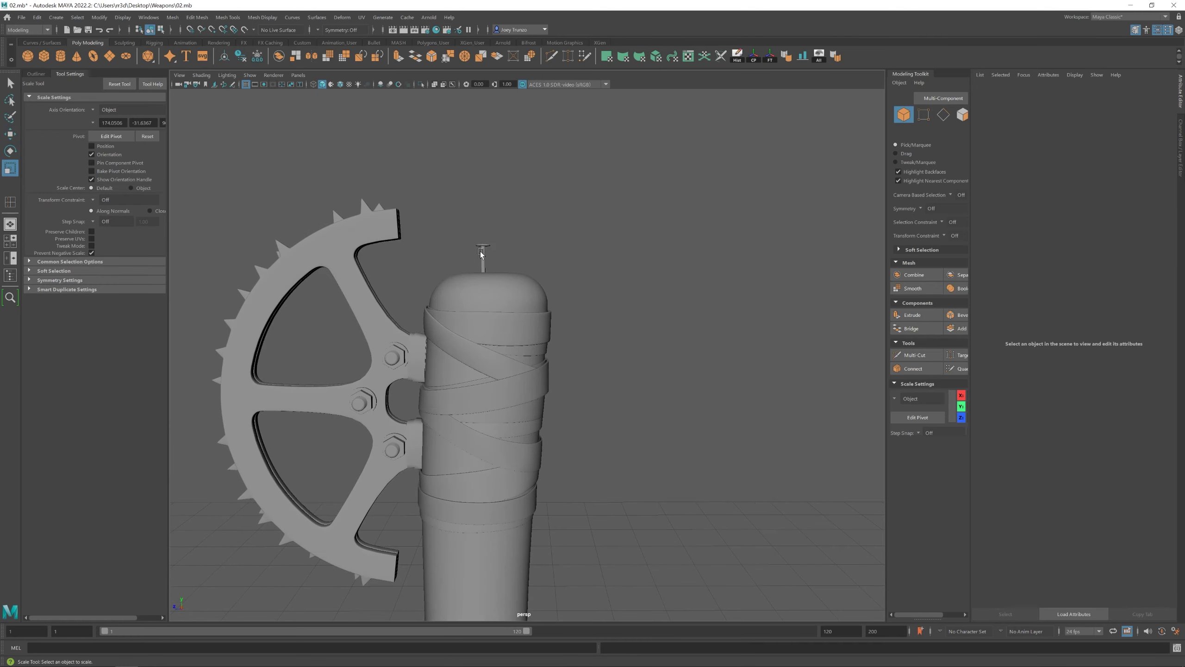
pyautogui.press('r')
pyautogui.click(480, 251)
pyautogui.click(488, 220)
pyautogui.scroll(-2, 466, 325)
pyautogui.scroll(2, 465, 328)
# Rotate the nail standing on top of the handle
pyautogui.click(464, 267)
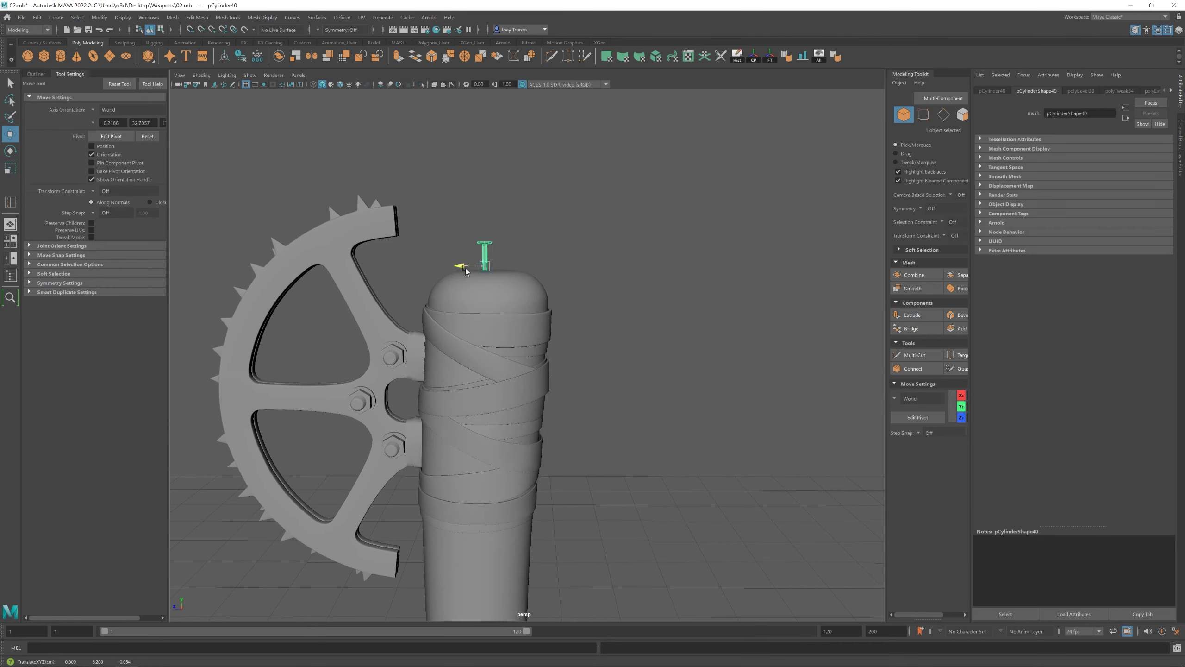
pyautogui.press('e')
pyautogui.scroll(-3, 438, 306)
pyautogui.scroll(4, 438, 306)
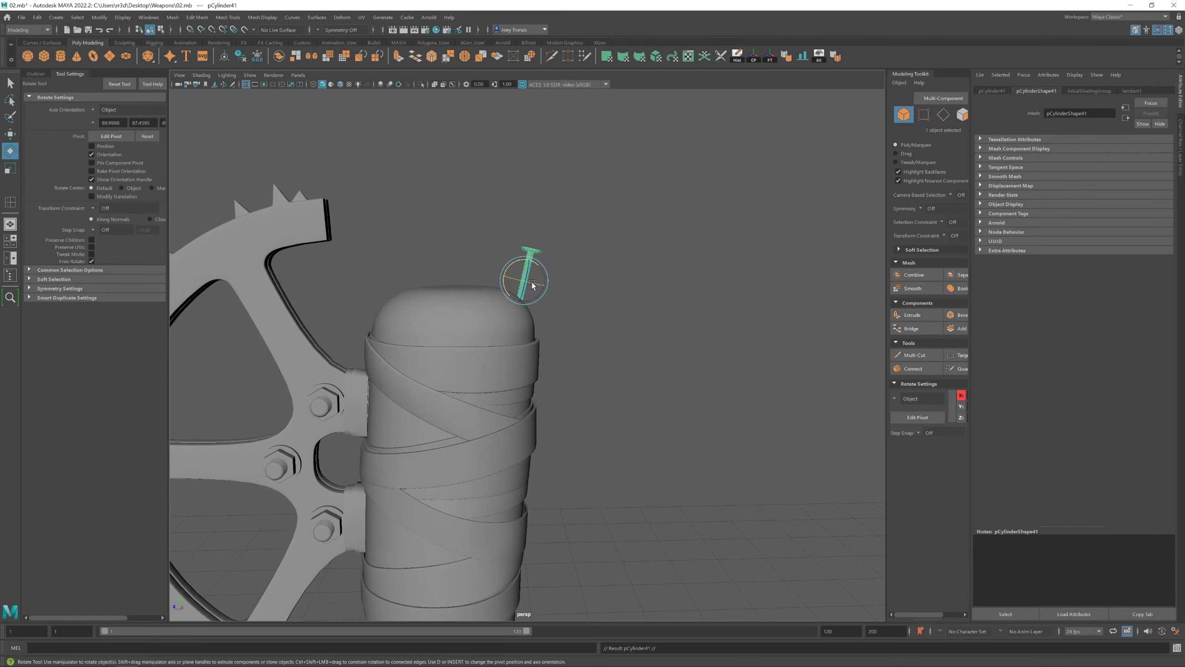
pyautogui.press('w')
# Bend the second nail via an edge loop, then rotate it
pyautogui.doubleClick(576, 279)
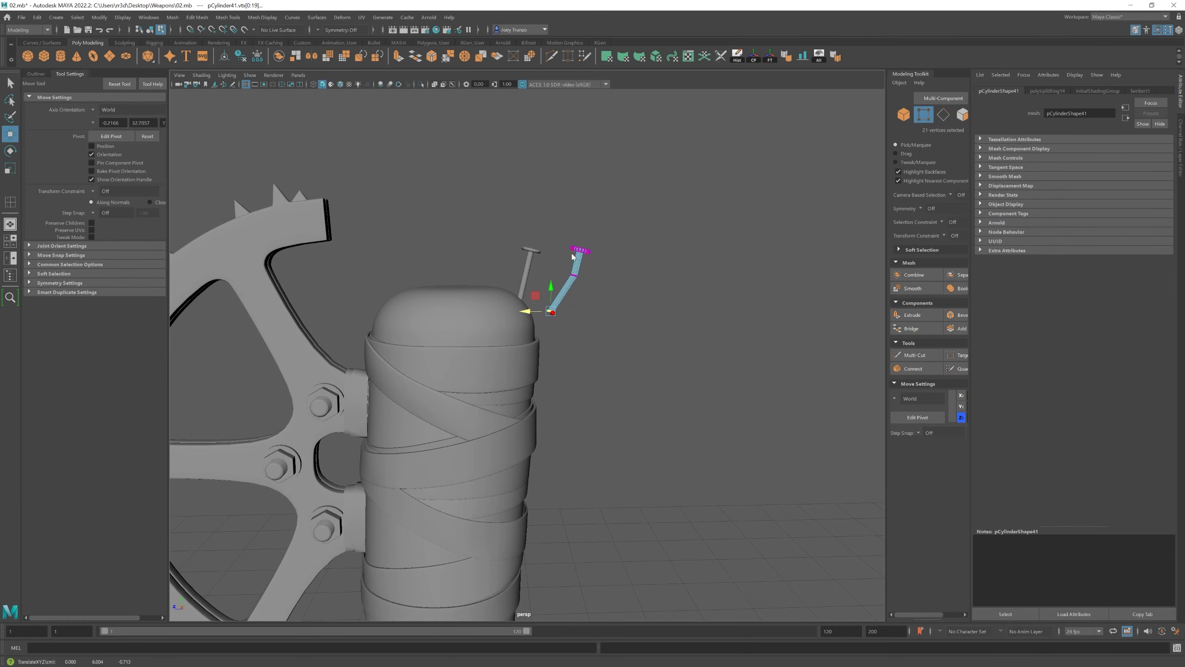
pyautogui.press('F8')
pyautogui.press('e')
pyautogui.keyDown('alt'); pyautogui.moveTo(573, 257); pyautogui.dragTo(532, 357); pyautogui.keyUp('alt')
pyautogui.press('w')
pyautogui.scroll(-5, 533, 357)
# Duplicate the nail three times, rotating and moving each copy down the handle
pyautogui.hotkey('ctrl', 'd')
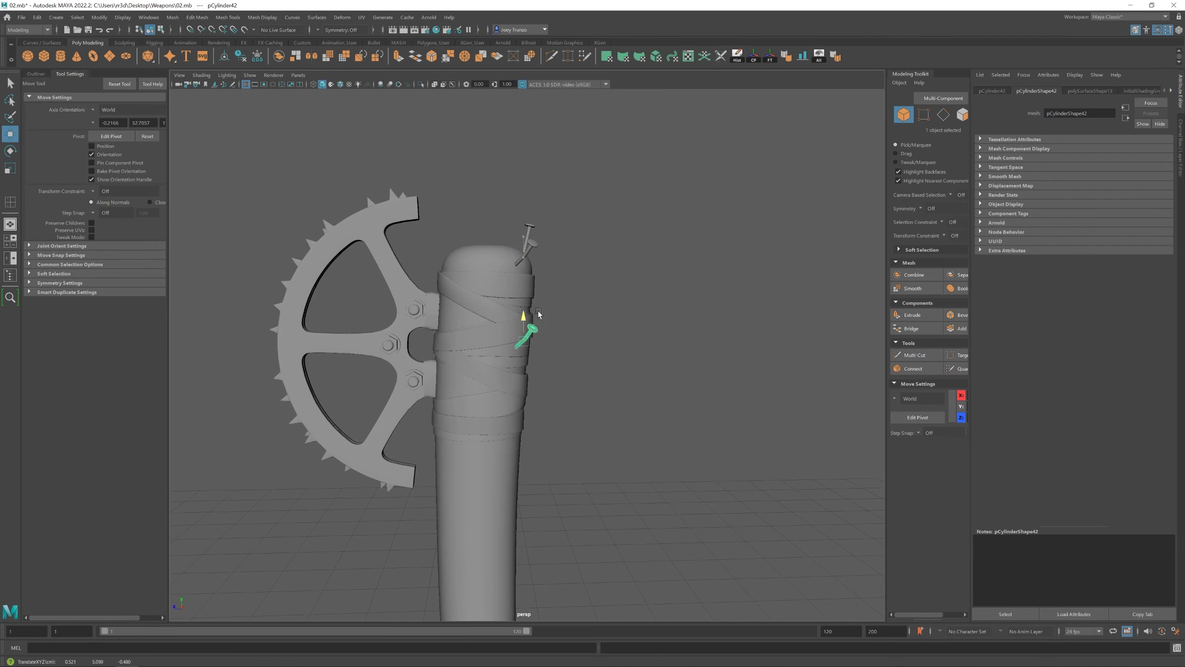
pyautogui.moveTo(528, 312); pyautogui.dragTo(446, 290)
pyautogui.hotkey('ctrl', 'd')
pyautogui.hotkey('ctrl', 'd')
pyautogui.press('e')
pyautogui.press('w')
pyautogui.hotkey('ctrl', 'd')
pyautogui.press('e')
pyautogui.press('w')
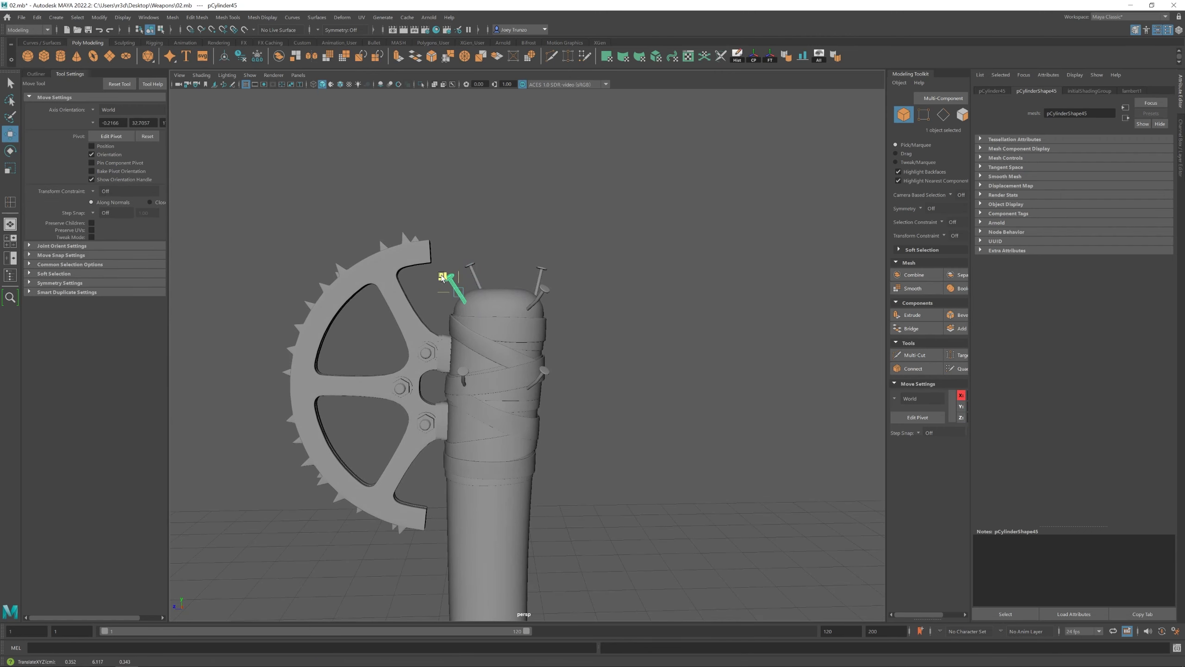
# Duplicate another nail and place it on the handle's right edge
pyautogui.hotkey('ctrl', 'd')
pyautogui.scroll(-3, 498, 335)
pyautogui.scroll(4, 502, 336)
pyautogui.keyDown('alt'); pyautogui.moveTo(502, 336); pyautogui.dragTo(610, 323); pyautogui.keyUp('alt')
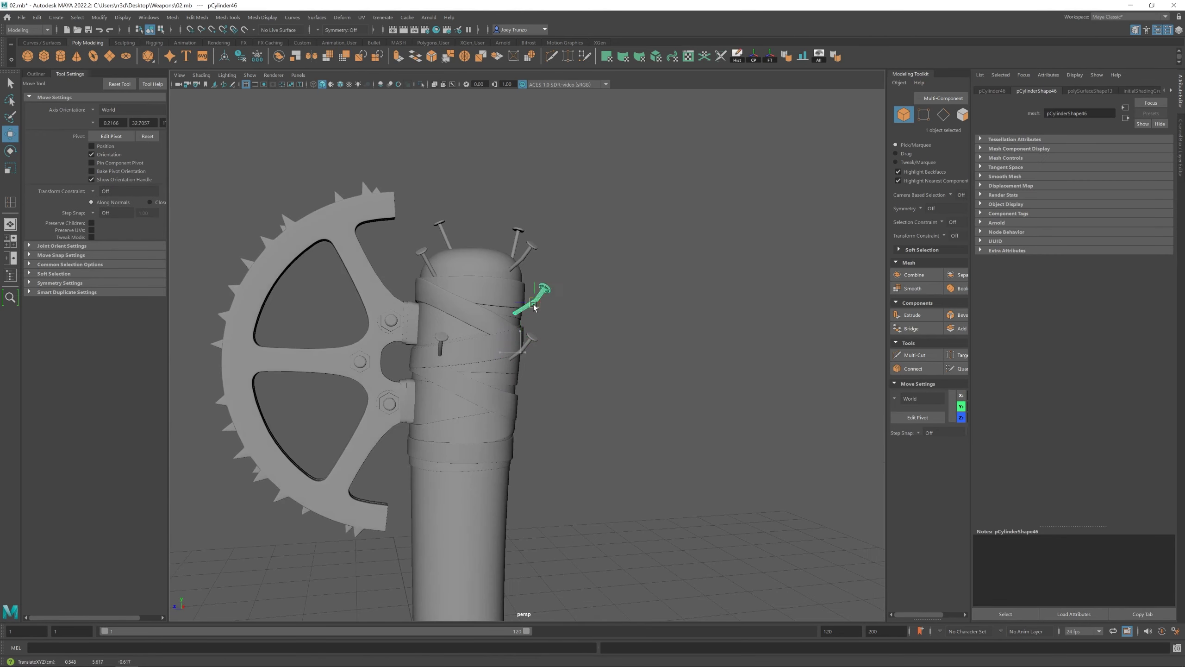
pyautogui.moveTo(610, 323); pyautogui.dragTo(516, 304, button='middle')
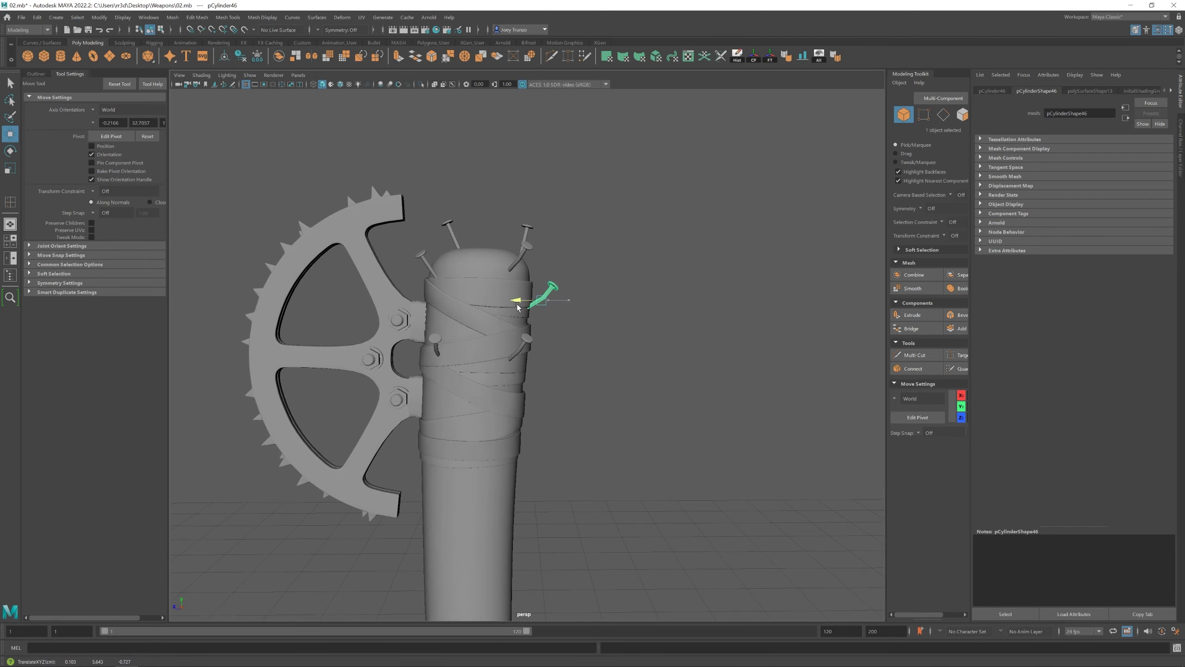
pyautogui.click(537, 287)
pyautogui.keyDown('alt'); pyautogui.moveTo(537, 287); pyautogui.dragTo(535, 322); pyautogui.keyUp('alt')
# Duplicate a nail and slide the copy along one axis of the handle
pyautogui.keyDown('alt'); pyautogui.moveTo(596, 369); pyautogui.dragTo(561, 331); pyautogui.keyUp('alt')
pyautogui.hotkey('ctrl', 'd')
pyautogui.click(562, 399)
pyautogui.scroll(-5, 436, 419)
pyautogui.click(436, 418)
pyautogui.scroll(5, 568, 395)
# Select other nails on the handle and adjust their rotation and position
pyautogui.click(569, 393)
pyautogui.press('e')
pyautogui.press('w')
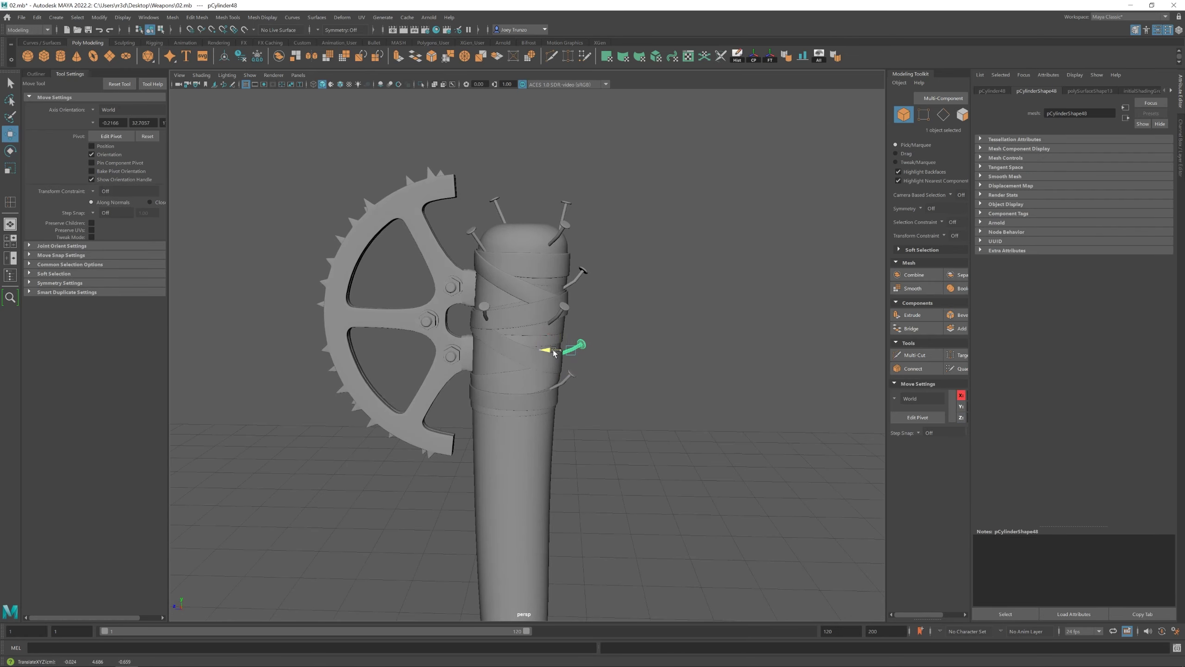
pyautogui.click(531, 209)
pyautogui.click(500, 211)
pyautogui.keyDown('alt'); pyautogui.moveTo(500, 211); pyautogui.dragTo(476, 327); pyautogui.keyUp('alt')
pyautogui.click(453, 364)
pyautogui.keyDown('alt'); pyautogui.moveTo(476, 327); pyautogui.dragTo(519, 244, button='right'); pyautogui.keyUp('alt')
pyautogui.click(514, 270)
pyautogui.click(515, 270)
pyautogui.click(565, 346)
# Duplicate the top nail several times, rotating and moving each copy around the handle
pyautogui.click(516, 285)
pyautogui.hotkey('ctrl', 'd')
pyautogui.press('e')
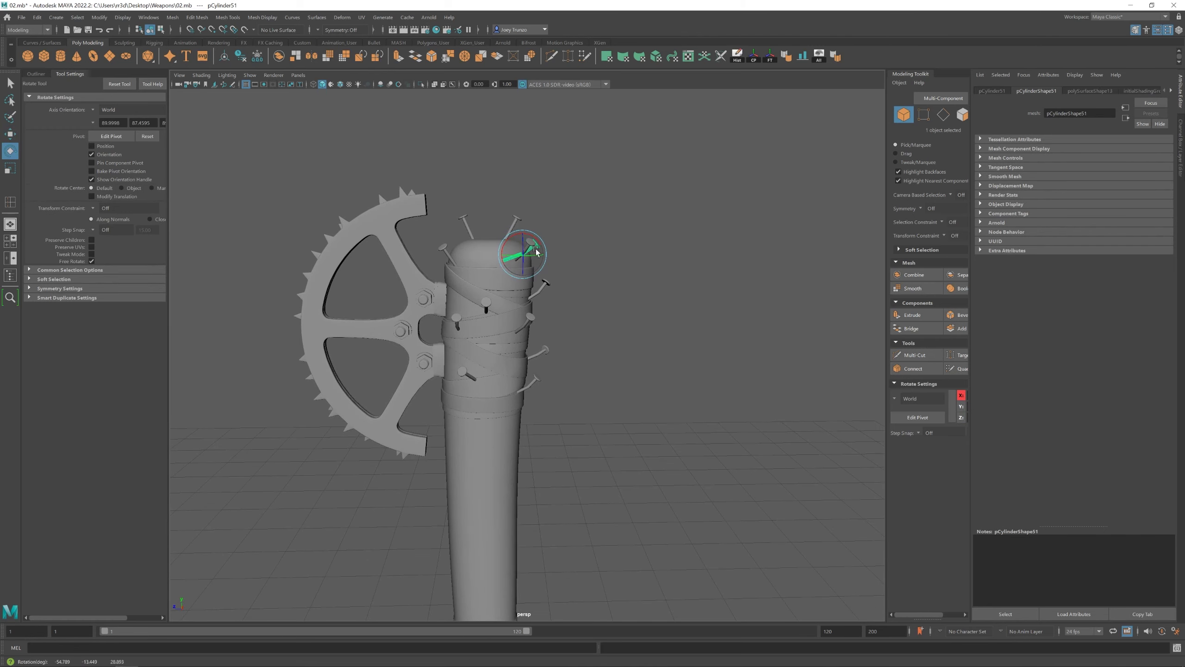
pyautogui.moveTo(535, 252)
pyautogui.keyDown('alt'); pyautogui.mouseDown()
pyautogui.moveTo(497, 273)
pyautogui.moveTo(546, 254)
pyautogui.moveTo(542, 245)
pyautogui.moveTo(512, 307)
pyautogui.moveTo(531, 328)
pyautogui.moveTo(530, 253)
pyautogui.mouseUp(); pyautogui.keyUp('alt')
pyautogui.press('w')
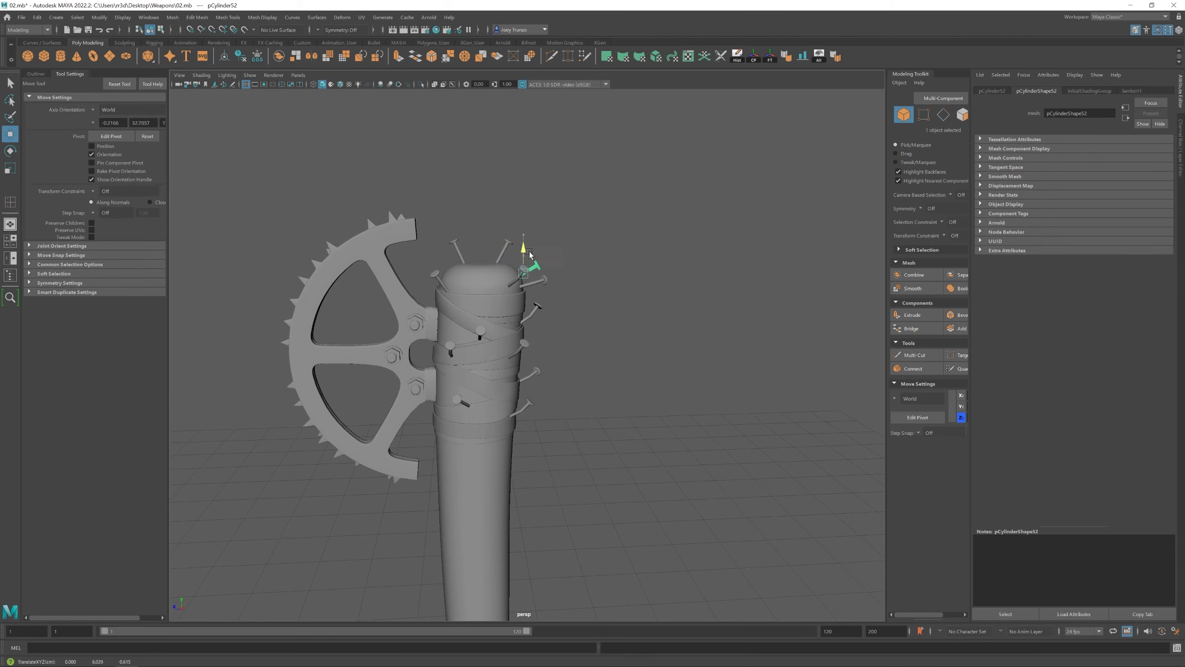
pyautogui.keyDown('alt'); pyautogui.moveTo(538, 302); pyautogui.dragTo(586, 315); pyautogui.keyUp('alt')
pyautogui.hotkey('ctrl', 'd')
pyautogui.press('e')
pyautogui.press('w')
pyautogui.keyDown('alt'); pyautogui.moveTo(543, 274); pyautogui.dragTo(523, 330); pyautogui.keyUp('alt')
pyautogui.hotkey('ctrl', 'd')
# From a side view, rotate a nail, duplicate it, and move the copy up the handle
pyautogui.click(494, 343)
pyautogui.keyDown('alt'); pyautogui.moveTo(495, 343); pyautogui.dragTo(585, 410, button='right'); pyautogui.keyUp('alt')
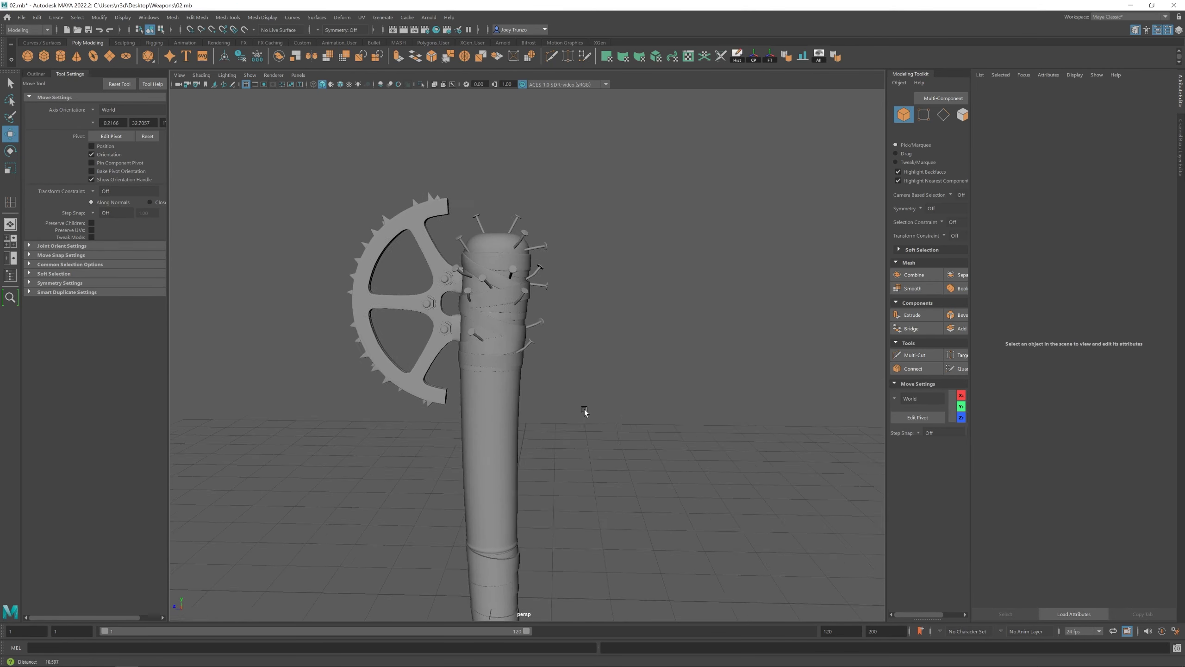
pyautogui.scroll(2, 532, 339)
pyautogui.click(532, 339)
pyautogui.keyDown('alt'); pyautogui.moveTo(531, 339); pyautogui.dragTo(463, 357); pyautogui.keyUp('alt')
pyautogui.press('e')
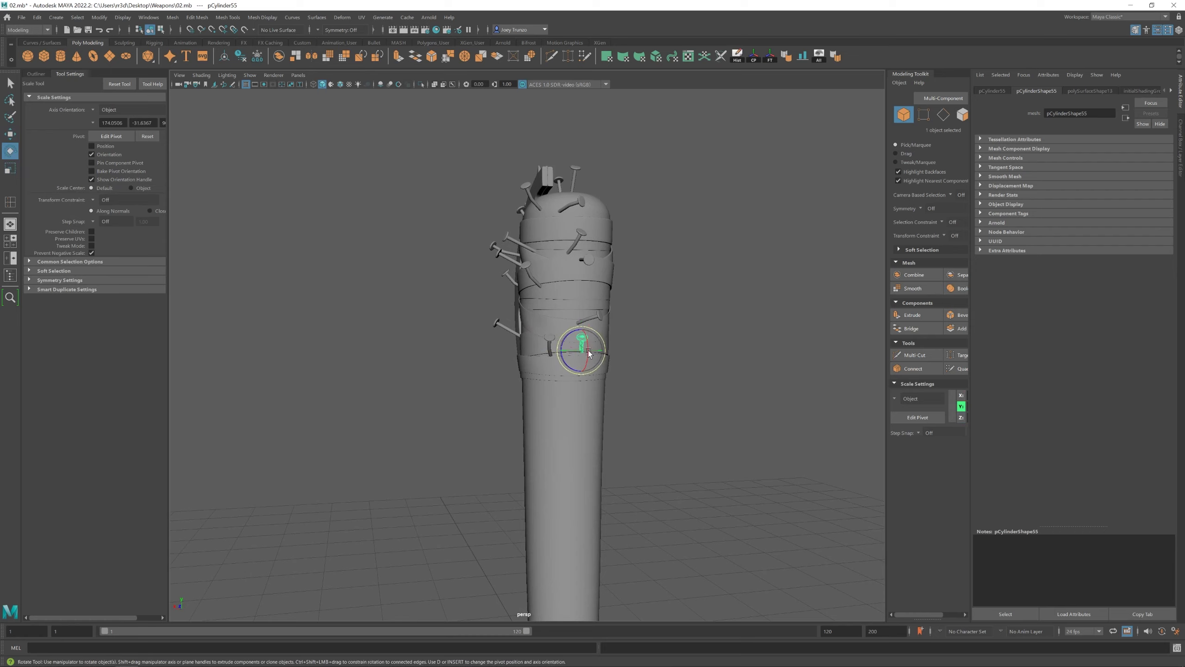
pyautogui.click(569, 336)
pyautogui.keyDown('alt'); pyautogui.moveTo(569, 336); pyautogui.dragTo(646, 356); pyautogui.keyUp('alt')
pyautogui.hotkey('ctrl', 'd')
pyautogui.keyDown('alt'); pyautogui.moveTo(646, 355); pyautogui.dragTo(523, 342, button='right'); pyautogui.keyUp('alt')
pyautogui.press('w')
pyautogui.moveTo(524, 342); pyautogui.dragTo(492, 362)
pyautogui.click(513, 319)
# Frame the handle, then orbit and pull back to view the whole axe
pyautogui.click(537, 411)
pyautogui.press('f')
pyautogui.click(496, 382)
pyautogui.keyDown('alt'); pyautogui.moveTo(548, 378); pyautogui.dragTo(518, 363, button='right'); pyautogui.keyUp('alt')
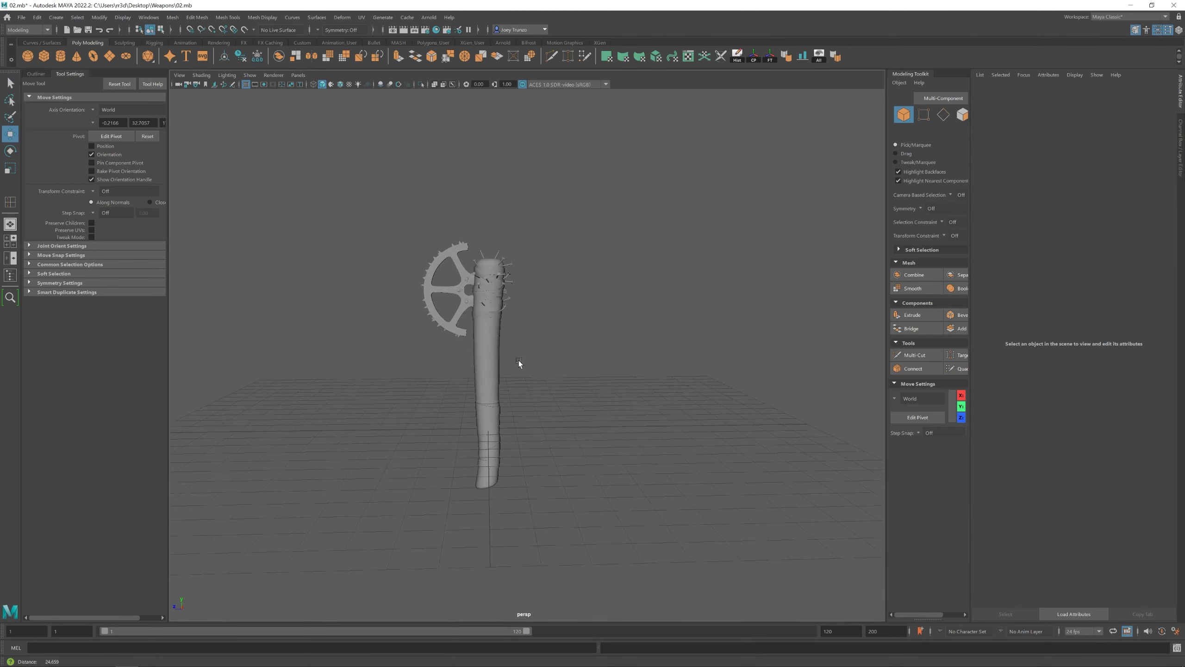
pyautogui.keyDown('alt'); pyautogui.moveTo(519, 363); pyautogui.dragTo(389, 317); pyautogui.keyUp('alt')
# Create a new polygon cylinder beside the gear-and-bat model
pyautogui.keyDown('alt'); pyautogui.moveTo(389, 318); pyautogui.dragTo(765, 463, button='right'); pyautogui.keyUp('alt')
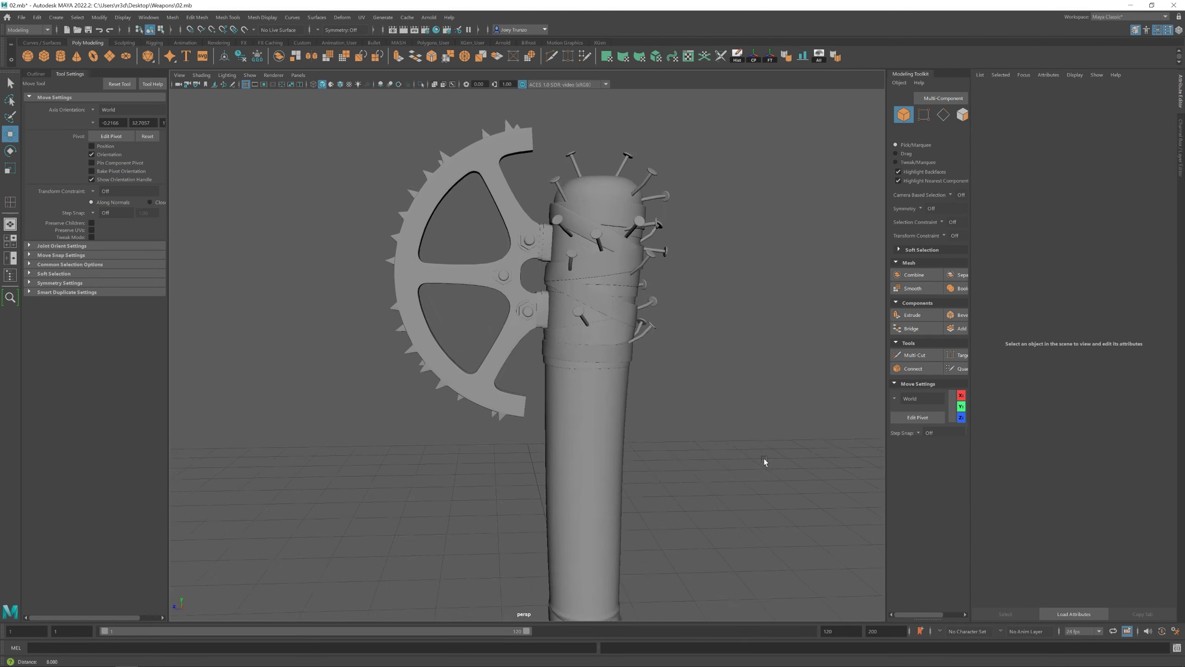
pyautogui.moveTo(514, 230); pyautogui.dragTo(462, 233, button='right')
pyautogui.click(487, 402)
pyautogui.keyDown('alt'); pyautogui.moveTo(487, 402); pyautogui.dragTo(462, 387, button='right'); pyautogui.keyUp('alt')
pyautogui.keyDown('alt'); pyautogui.moveTo(462, 387); pyautogui.dragTo(515, 393); pyautogui.keyUp('alt')
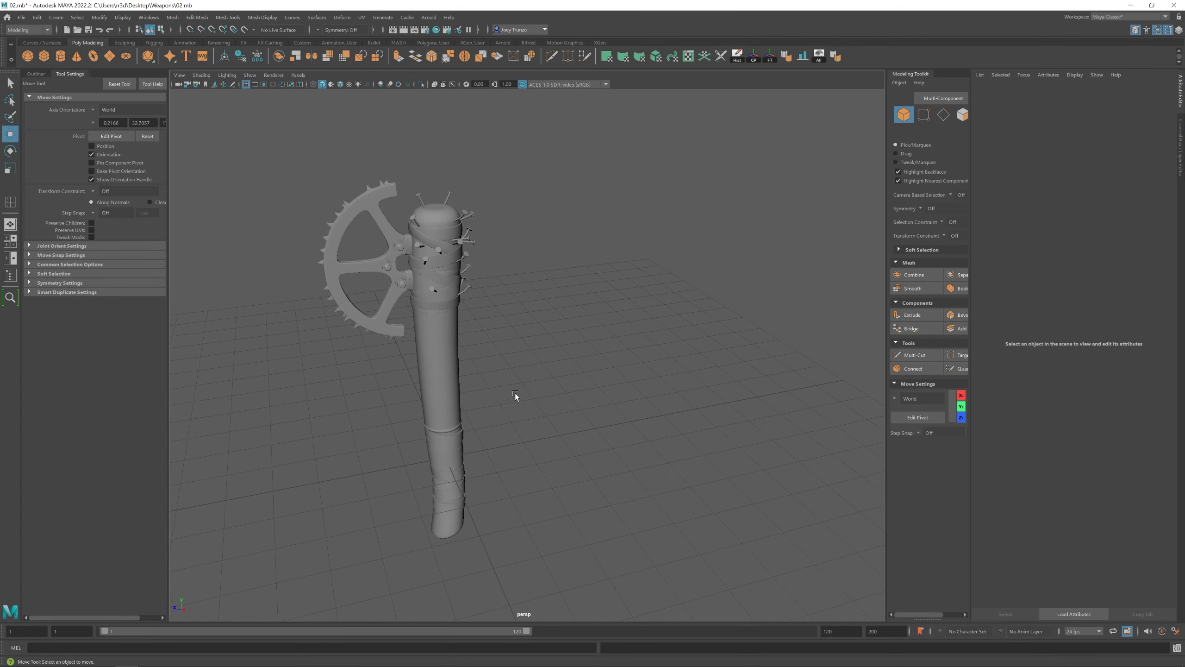
pyautogui.keyDown('alt'); pyautogui.moveTo(515, 392); pyautogui.dragTo(233, 151, button='right'); pyautogui.keyUp('alt')
pyautogui.click(60, 56)
pyautogui.moveTo(409, 415); pyautogui.dragTo(508, 414)
pyautogui.press('r')
pyautogui.hotkey('ctrl', 'z')
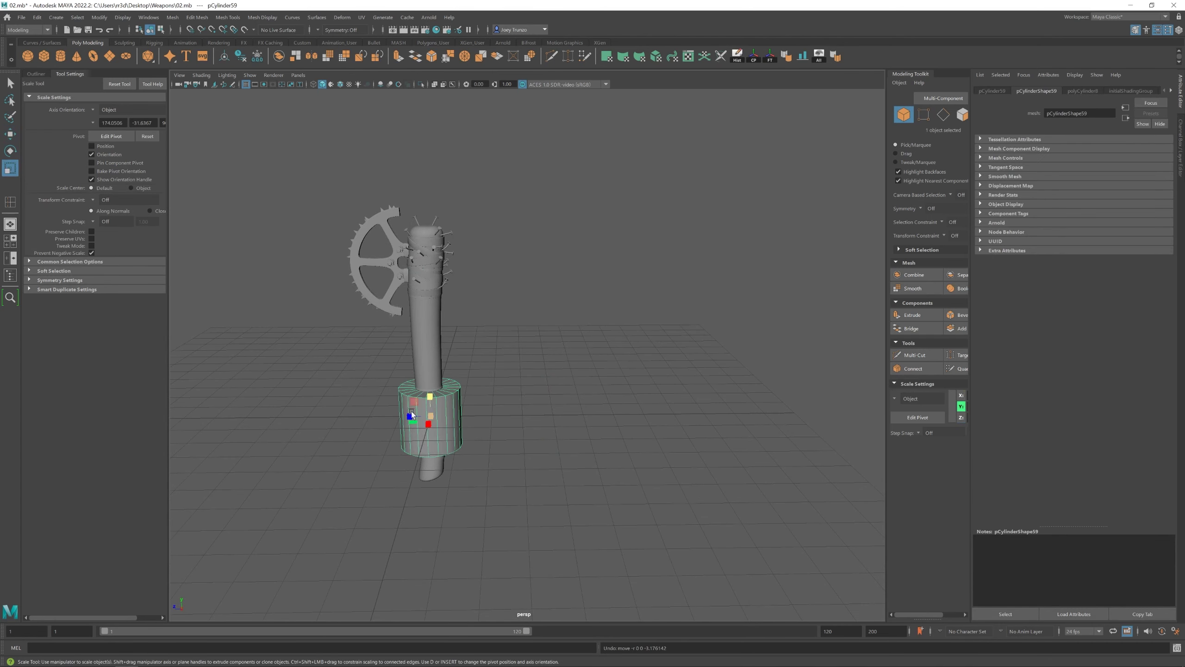
# Select the 57 bat objects through pCylinder58 in the Outliner and group them as group4
pyautogui.click(36, 73)
pyautogui.click(56, 104)
pyautogui.keyDown('shift'); pyautogui.click(60, 577); pyautogui.keyUp('shift')
pyautogui.hotkey('ctrl', 'g')
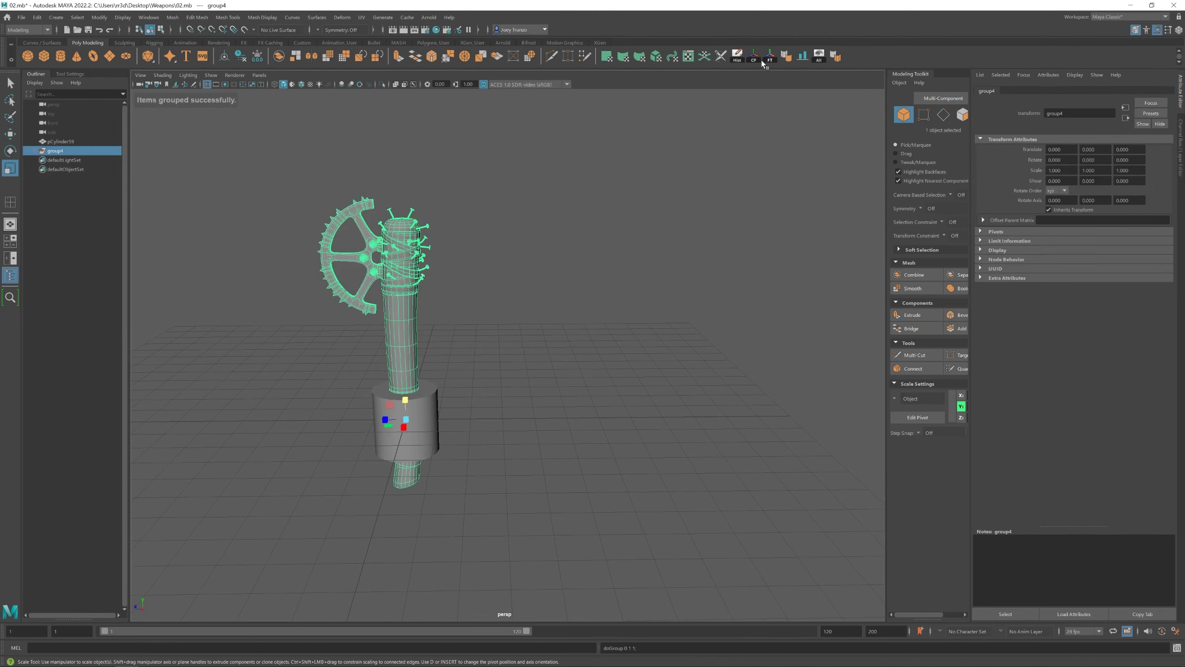
pyautogui.press('w')
# Move group4 away from the new cylinder, then select the cylinder for scaling
pyautogui.moveTo(388, 426); pyautogui.dragTo(569, 344)
pyautogui.click(479, 310)
pyautogui.keyDown('alt'); pyautogui.moveTo(479, 310); pyautogui.dragTo(561, 233); pyautogui.keyUp('alt')
pyautogui.click(726, 182)
pyautogui.click(528, 200)
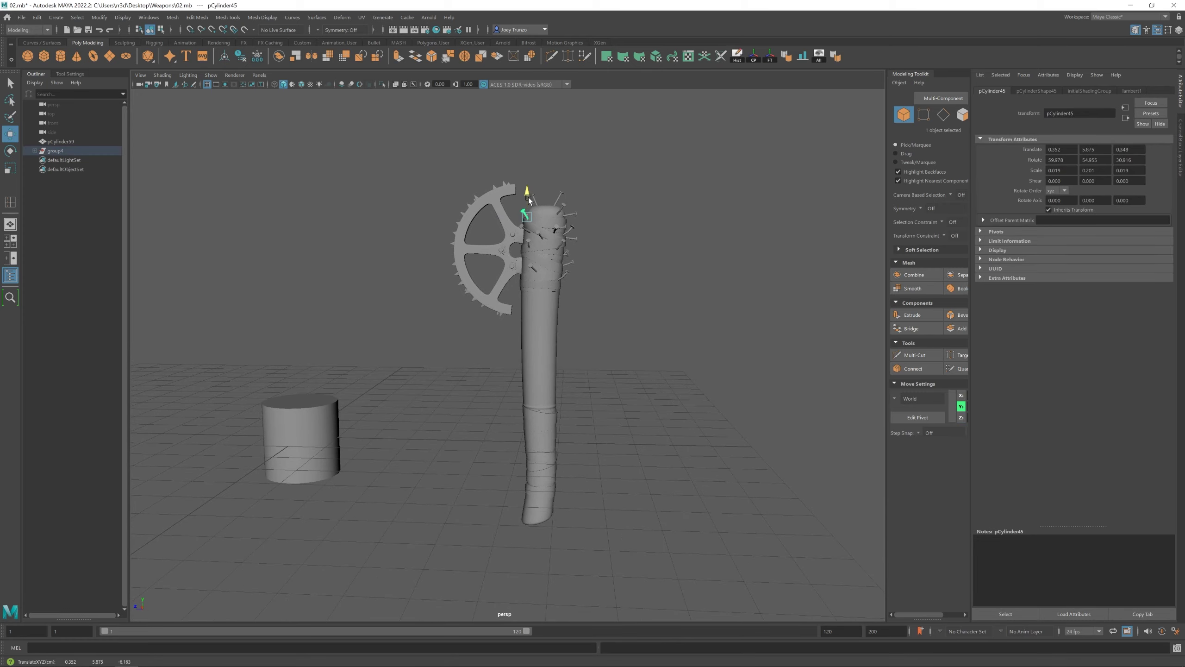
pyautogui.keyDown('alt'); pyautogui.moveTo(566, 161); pyautogui.dragTo(513, 341); pyautogui.keyUp('alt')
pyautogui.click(431, 397)
pyautogui.press('r')
# Stretch the slim cylinder's top upward and insert an edge loop to shape the bent handle
pyautogui.press('F9')
pyautogui.press('w')
pyautogui.moveTo(496, 306); pyautogui.dragTo(494, 282)
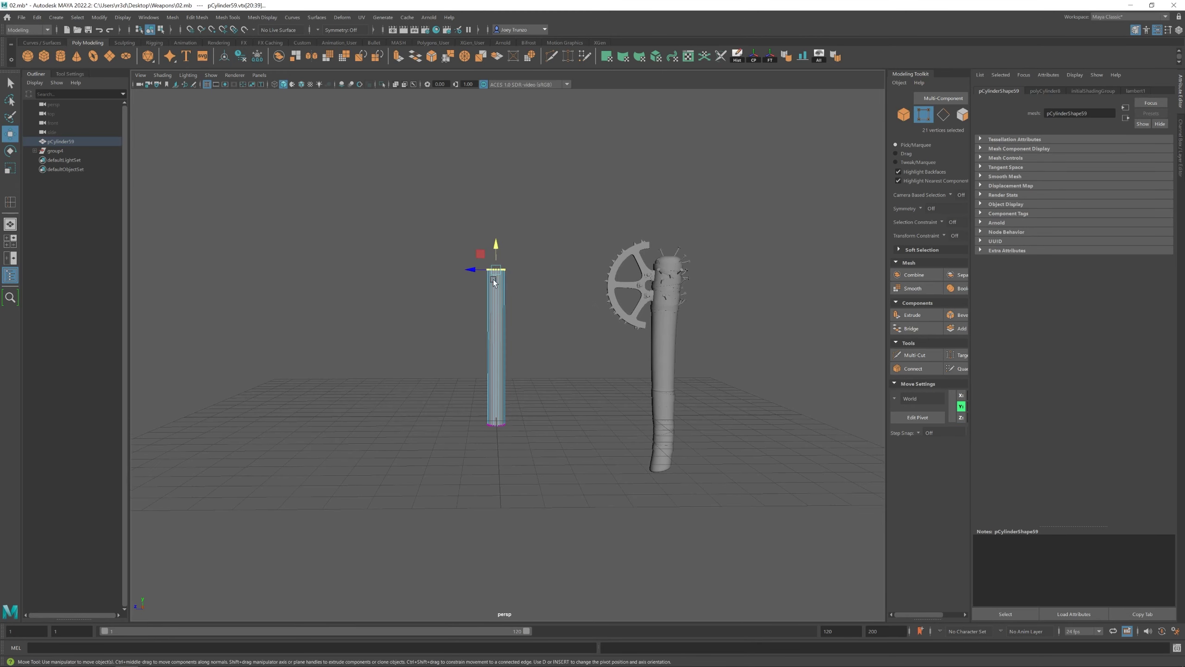
pyautogui.click(494, 343)
pyautogui.keyDown('alt'); pyautogui.moveTo(494, 343); pyautogui.dragTo(489, 307); pyautogui.keyUp('alt')
pyautogui.press('F8')
pyautogui.moveTo(499, 425); pyautogui.dragTo(498, 423)
# Add a wider second cylinder, pCylinder60, and move it onto the handle's top
pyautogui.press('w')
pyautogui.keyDown('alt'); pyautogui.moveTo(498, 424); pyautogui.dragTo(499, 337); pyautogui.keyUp('alt')
pyautogui.click(61, 63)
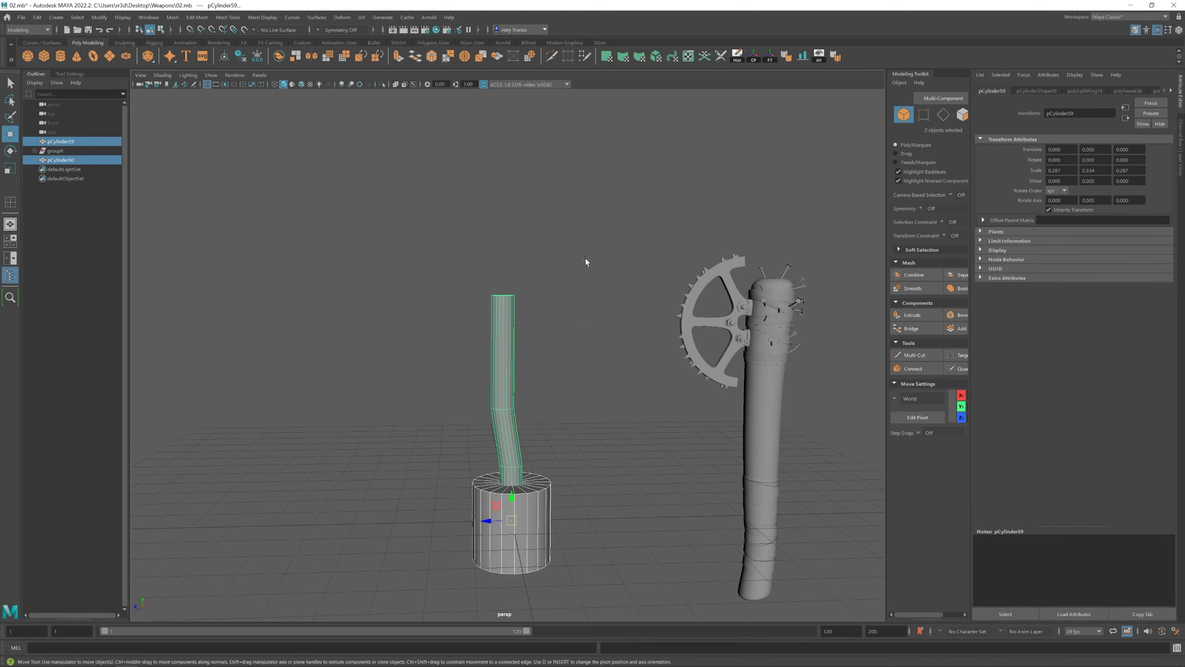
pyautogui.moveTo(513, 520); pyautogui.dragTo(463, 299)
# Frame the new cylinder and flatten it into a short collar
pyautogui.press('f')
pyautogui.scroll(-5, 546, 385)
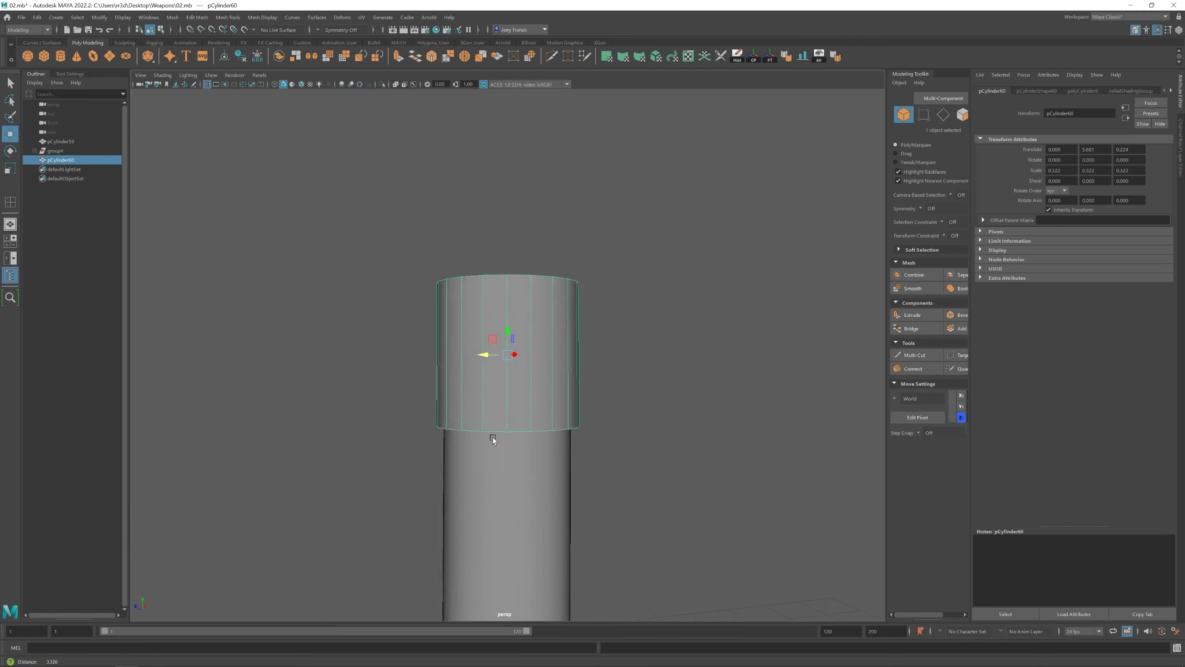
pyautogui.keyDown('alt'); pyautogui.moveTo(493, 431); pyautogui.dragTo(526, 359); pyautogui.keyUp('alt')
pyautogui.press('r')
pyautogui.press('w')
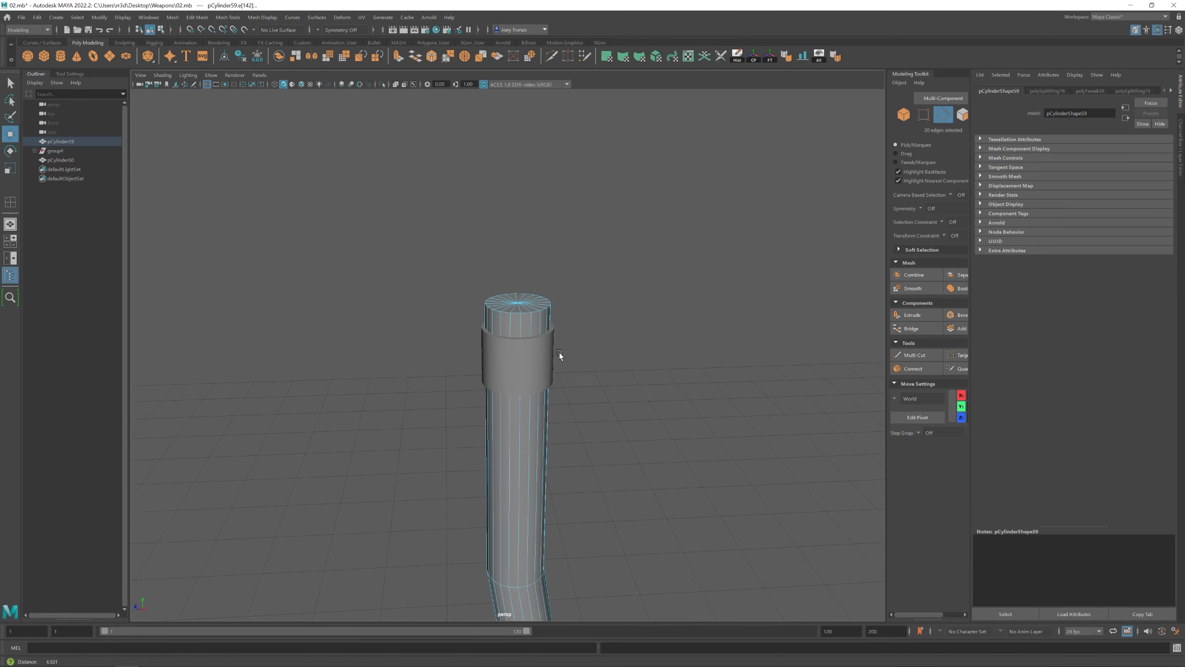
# Bevel the handle's top and bottom end edges
pyautogui.click(197, 17)
pyautogui.click(220, 55)
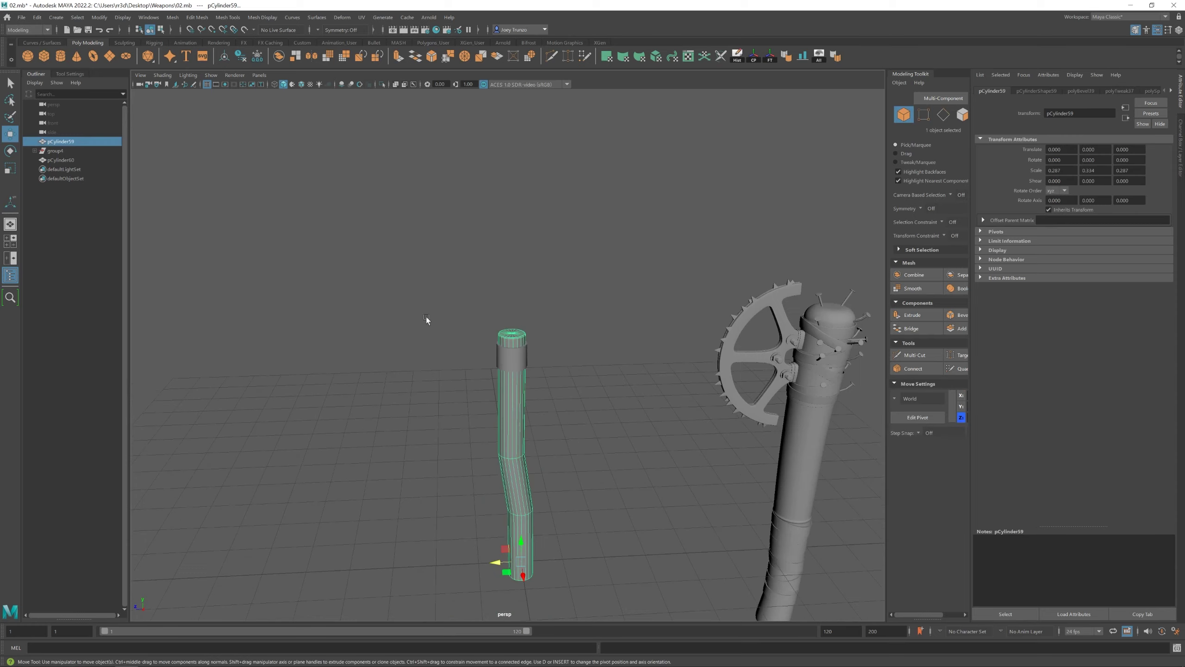
pyautogui.click(486, 410)
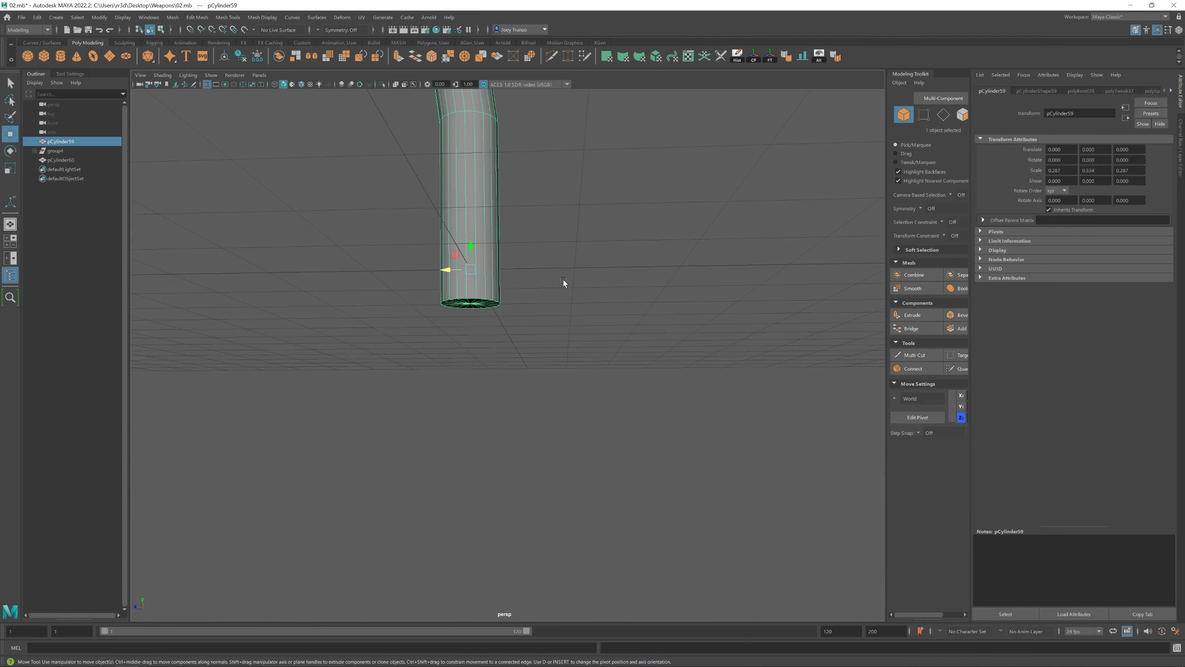
pyautogui.click(463, 300)
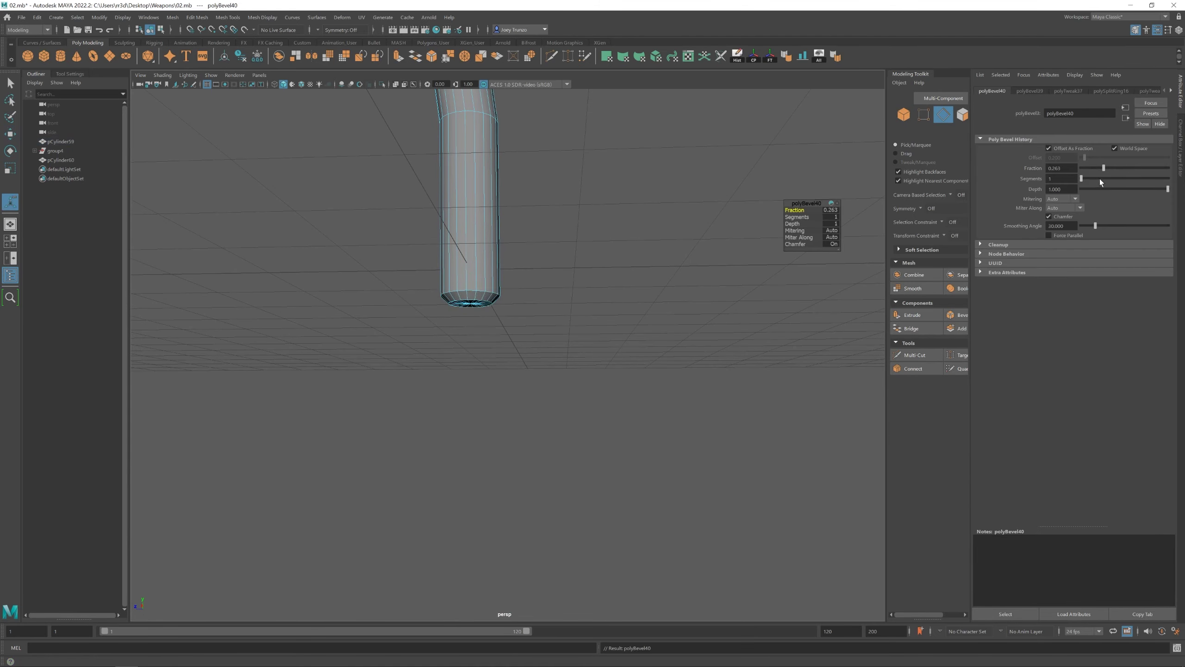
pyautogui.click(550, 193)
pyautogui.click(517, 248)
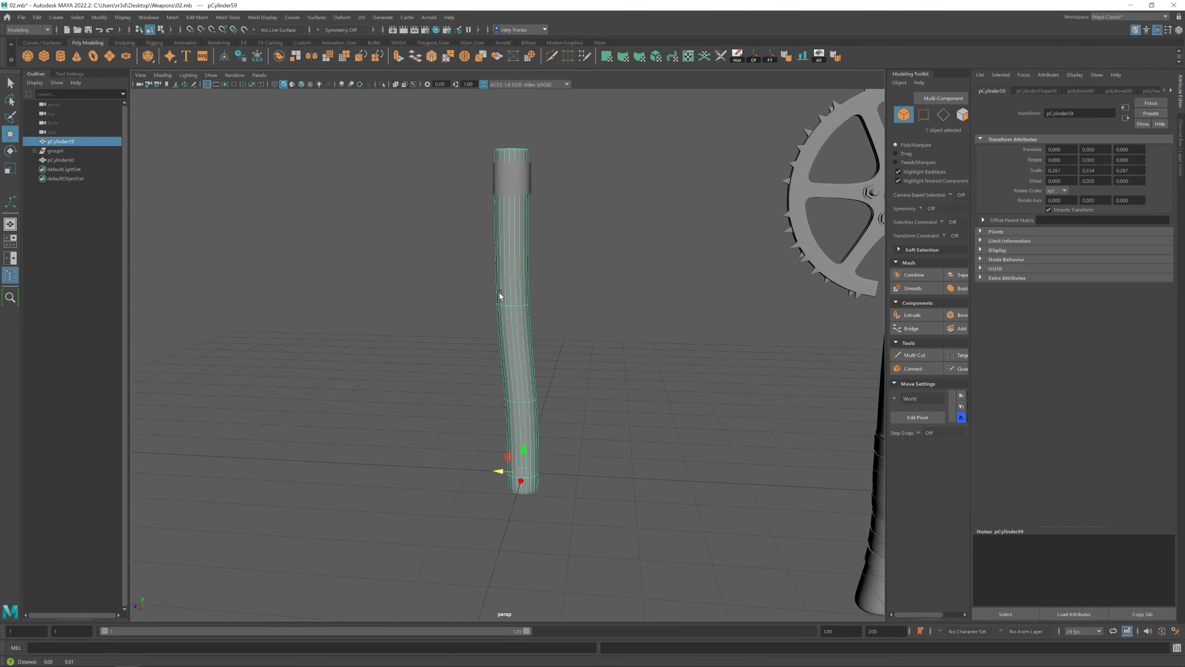
# Select four ring faces on the collar's side for extrusion
pyautogui.click(512, 180)
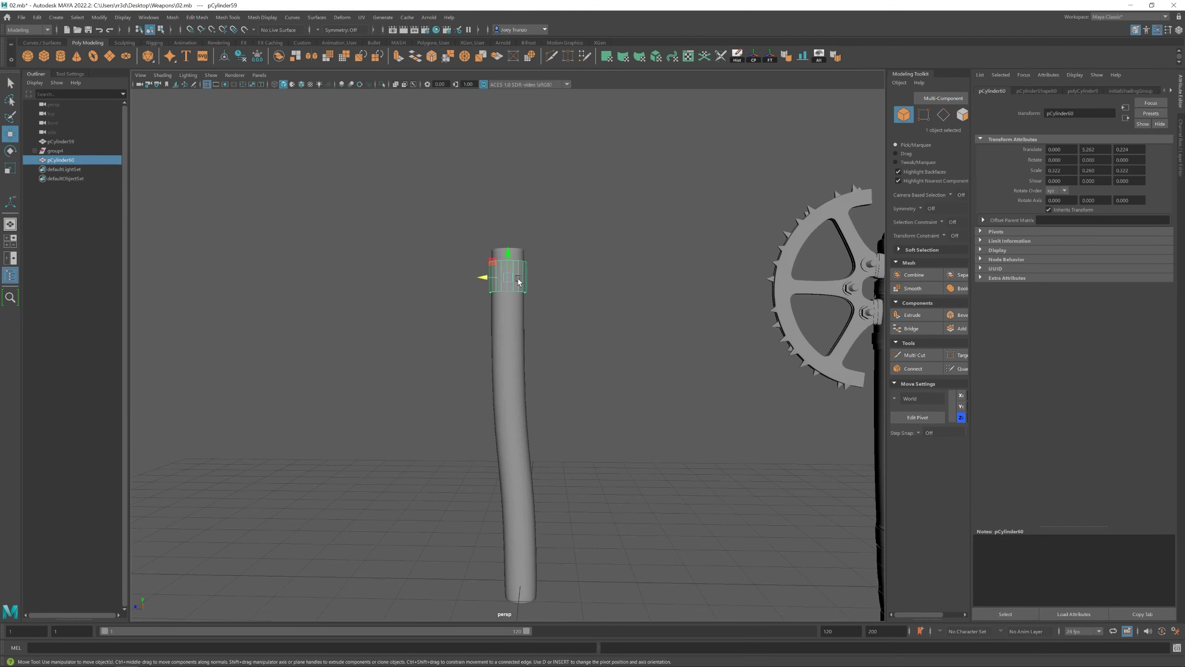
pyautogui.keyDown('alt'); pyautogui.moveTo(507, 280); pyautogui.dragTo(537, 356); pyautogui.keyUp('alt')
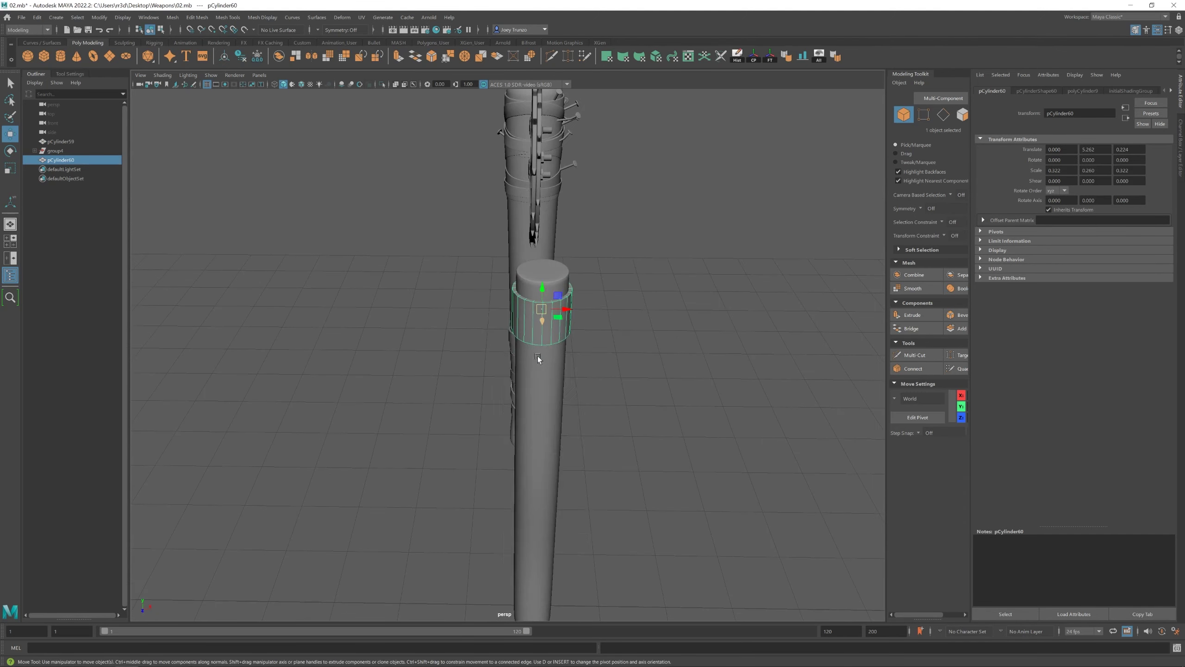
pyautogui.scroll(2, 502, 304)
pyautogui.press('F11')
pyautogui.moveTo(505, 300); pyautogui.dragTo(419, 304)
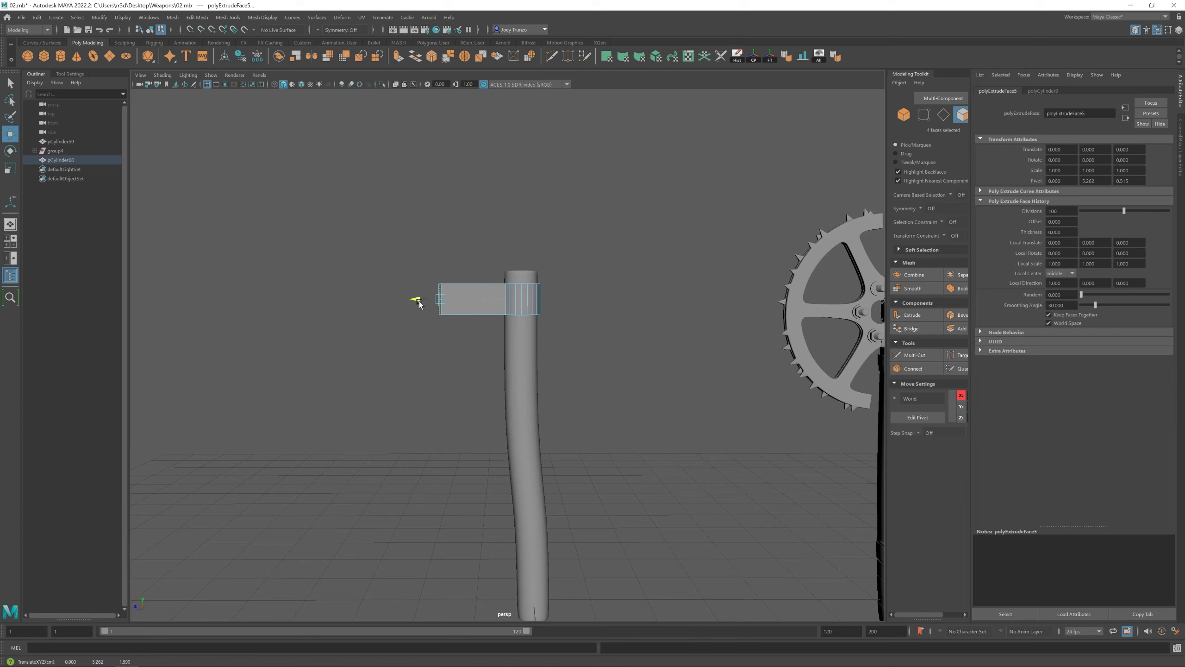
# Insert three edge loops across the extruded blade side of the axe head
pyautogui.keyDown('alt'); pyautogui.moveTo(423, 261); pyautogui.dragTo(452, 288); pyautogui.keyUp('alt')
pyautogui.press('w')
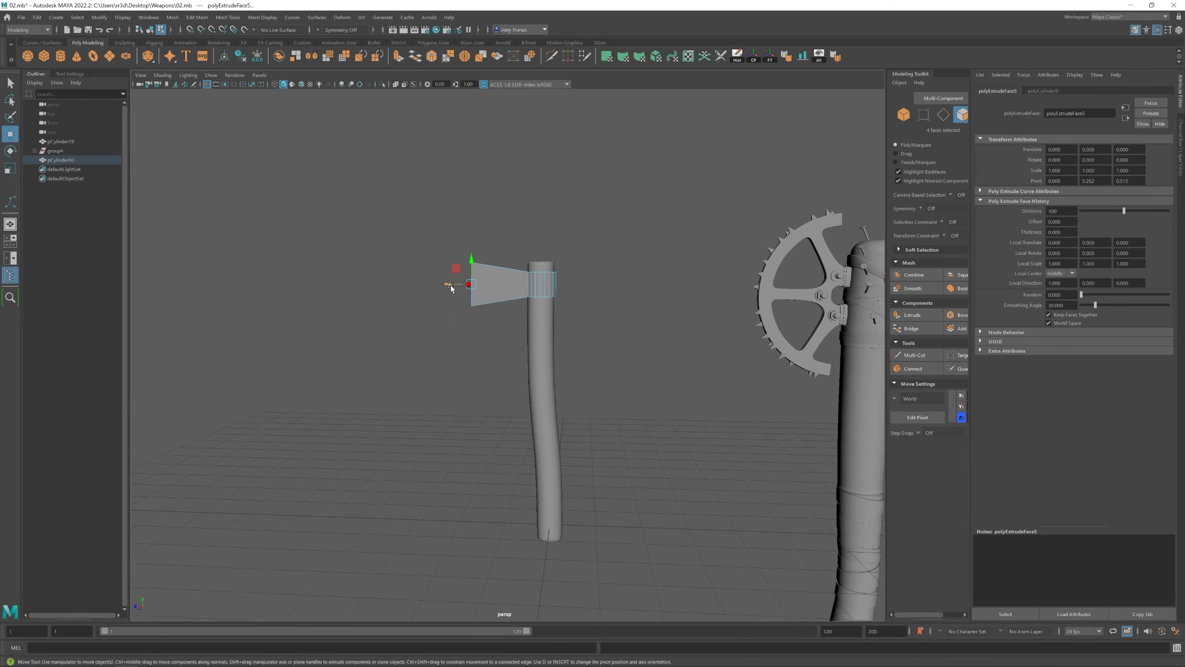
pyautogui.click(227, 17)
pyautogui.click(301, 77)
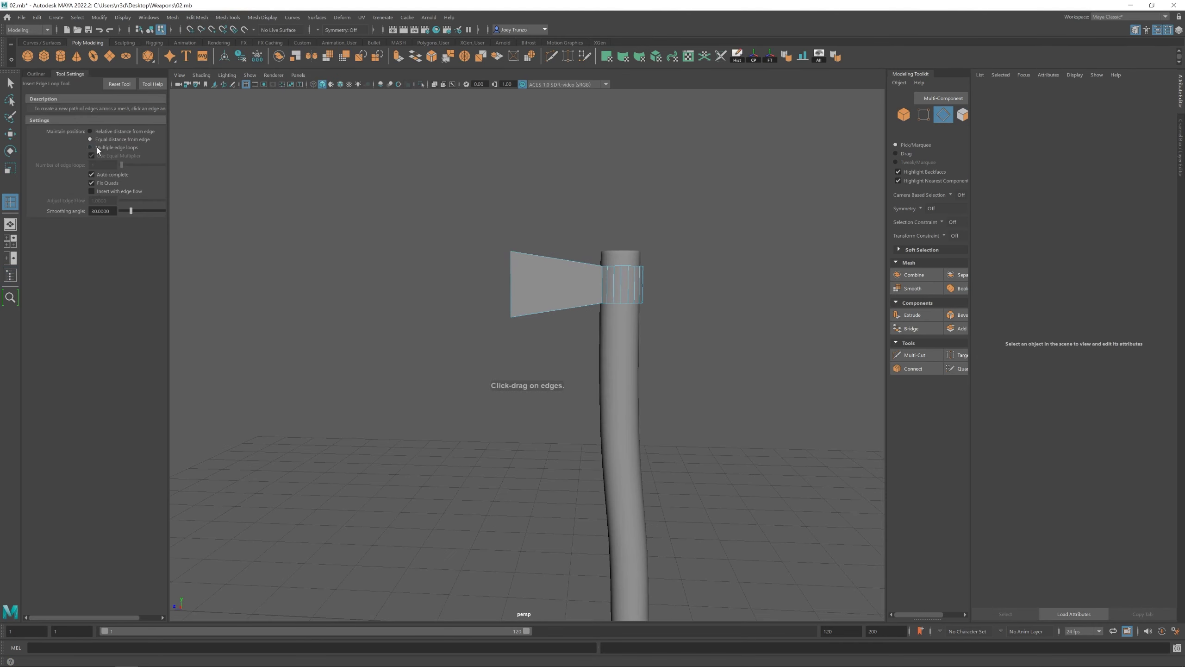
pyautogui.click(557, 276)
pyautogui.press('r')
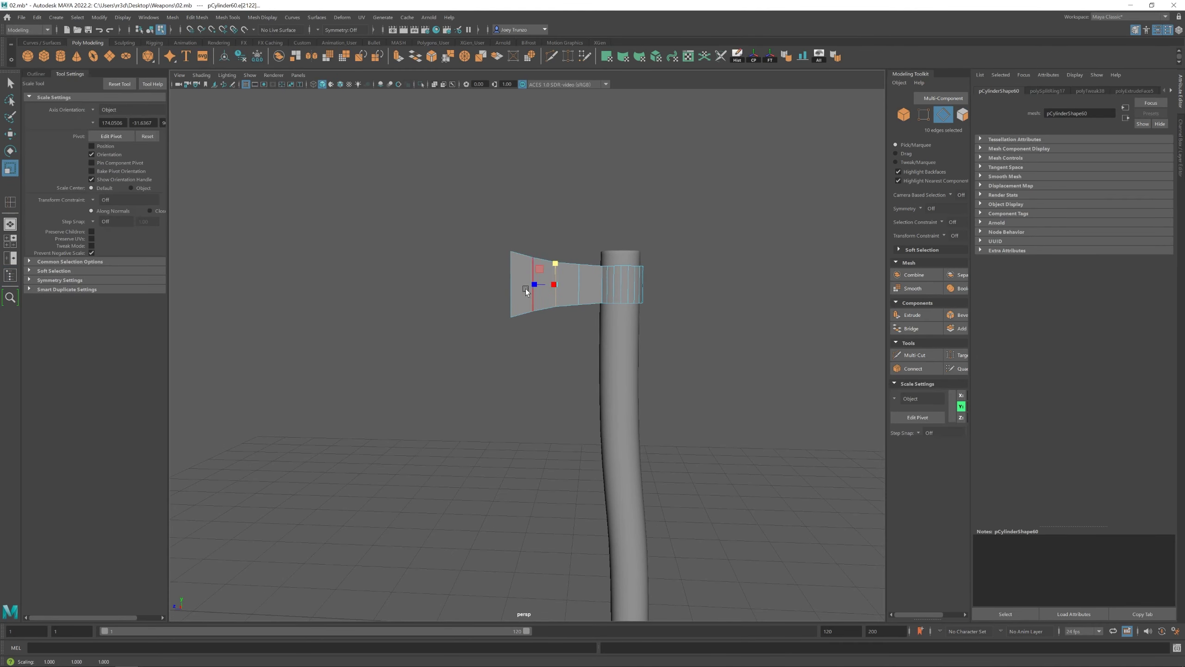
pyautogui.press('F8')
pyautogui.press('w')
pyautogui.keyDown('alt'); pyautogui.moveTo(526, 289); pyautogui.dragTo(559, 330); pyautogui.keyUp('alt')
pyautogui.press('3')
# Extrude a face on the collar's far side and taper it into a long spike
pyautogui.press('q')
pyautogui.press('F11')
pyautogui.click(535, 311)
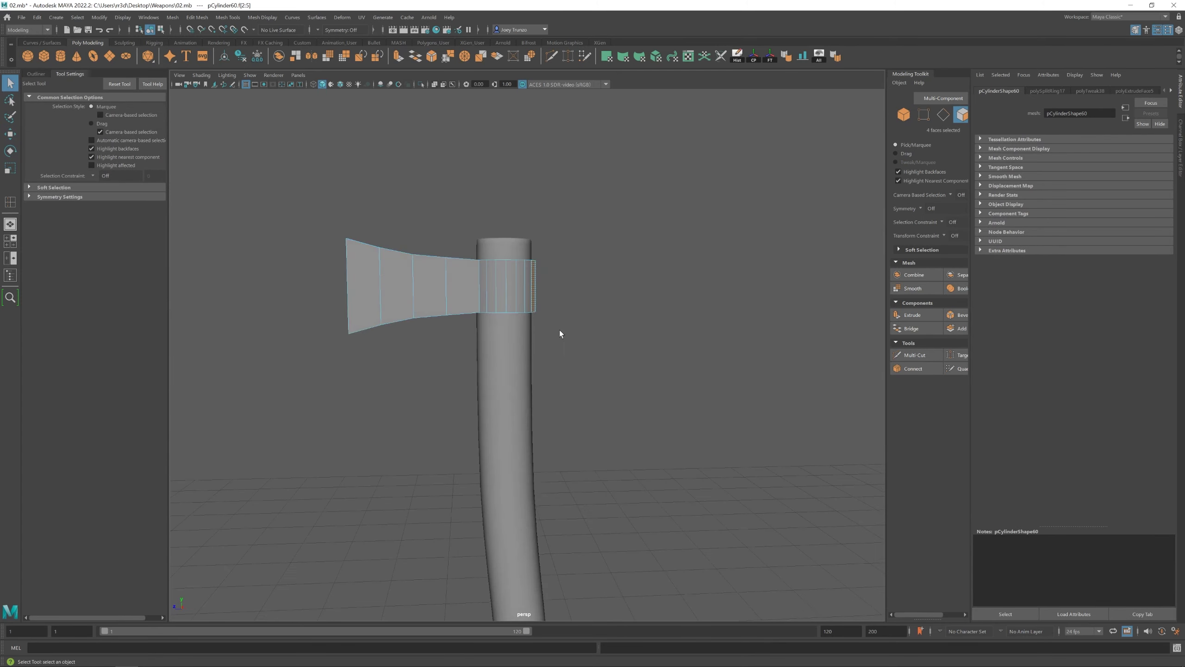
pyautogui.hotkey('ctrl', 'e')
pyautogui.moveTo(509, 299); pyautogui.dragTo(672, 288)
pyautogui.press('w')
pyautogui.click(197, 17)
pyautogui.press('F9')
# Isolate the axe head and delete the collar's top cap
pyautogui.press('F8')
pyautogui.scroll(-5, 531, 317)
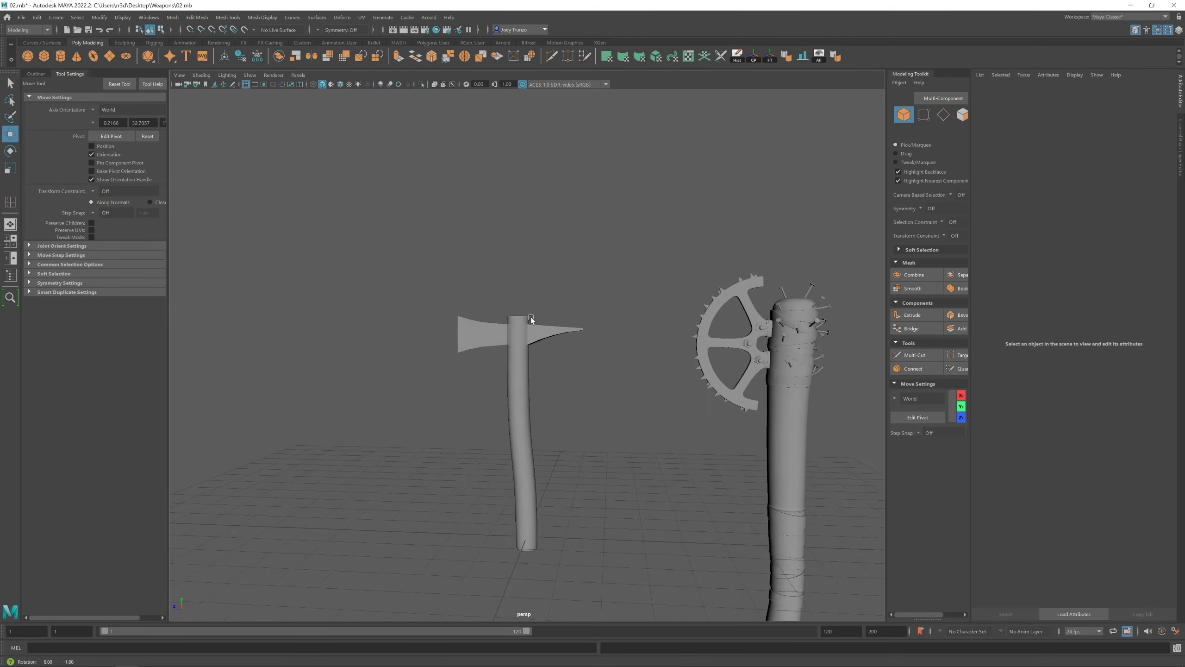
pyautogui.keyDown('alt'); pyautogui.moveTo(531, 317); pyautogui.dragTo(637, 393); pyautogui.keyUp('alt')
pyautogui.scroll(8, 760, 458)
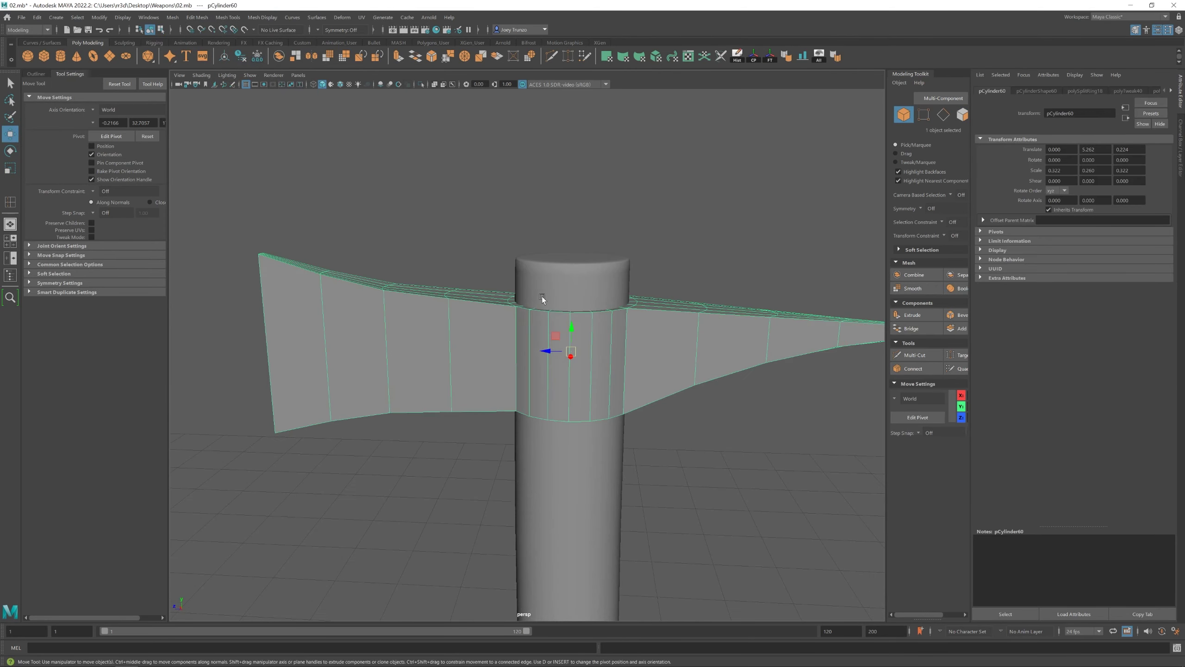
pyautogui.keyDown('alt'); pyautogui.moveTo(541, 296); pyautogui.dragTo(576, 372); pyautogui.keyUp('alt')
pyautogui.click(421, 84)
pyautogui.press('F11')
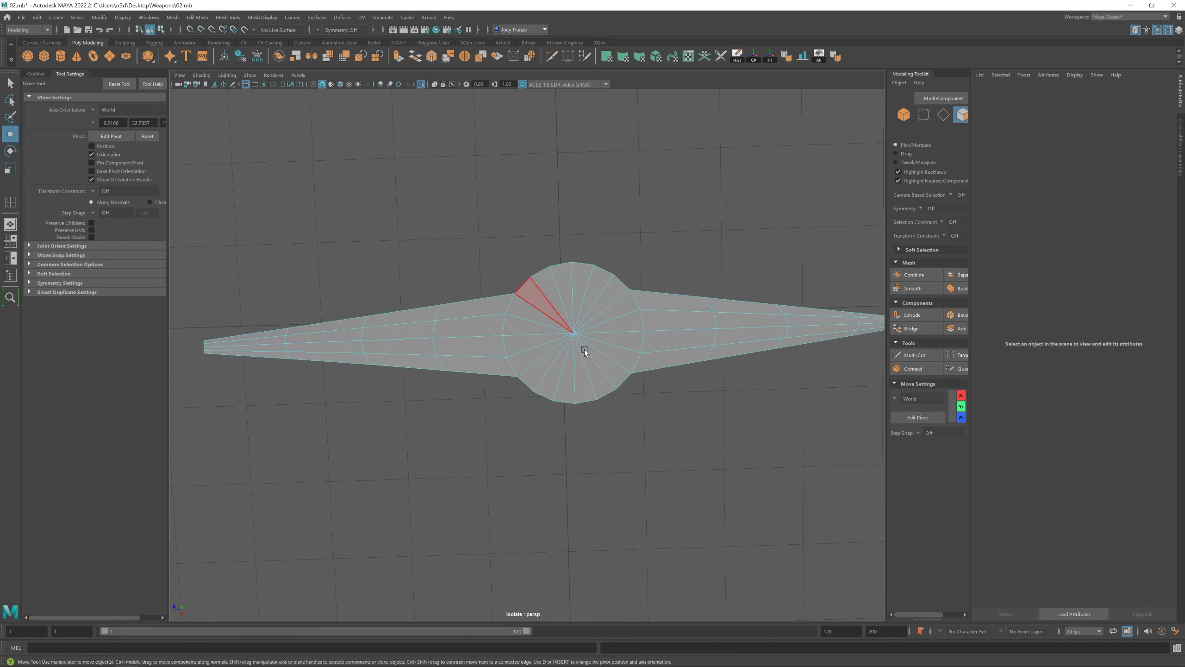
pyautogui.click(565, 317)
pyautogui.press('Delete')
# Extrude the open rim, shrink it inward, and bridge its edges closed
pyautogui.hotkey('ctrl', 'e')
pyautogui.press('r')
pyautogui.keyDown('alt'); pyautogui.moveTo(573, 309); pyautogui.dragTo(573, 350); pyautogui.keyUp('alt')
pyautogui.click(197, 17)
pyautogui.click(205, 56)
pyautogui.press('F8')
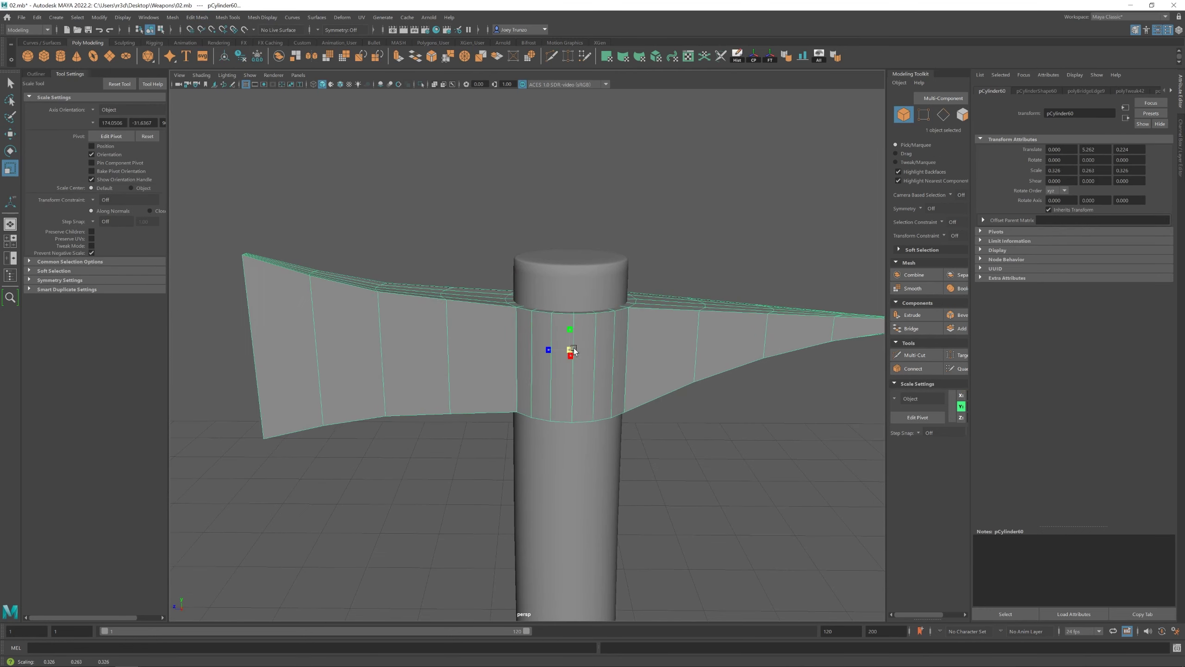
# Select the edge loop along the blade top and the vertices at the blade tip
pyautogui.press('F11')
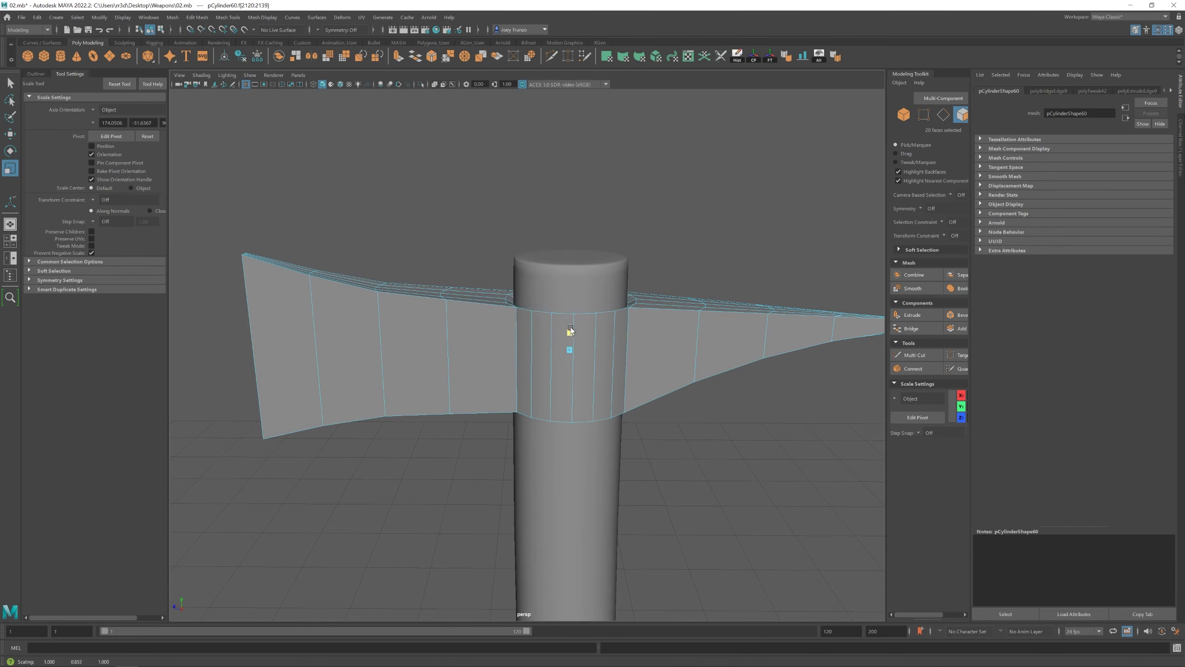
pyautogui.hotkey('ctrl', 'F10')
pyautogui.press('w')
pyautogui.scroll(-5, 533, 358)
pyautogui.scroll(4, 514, 336)
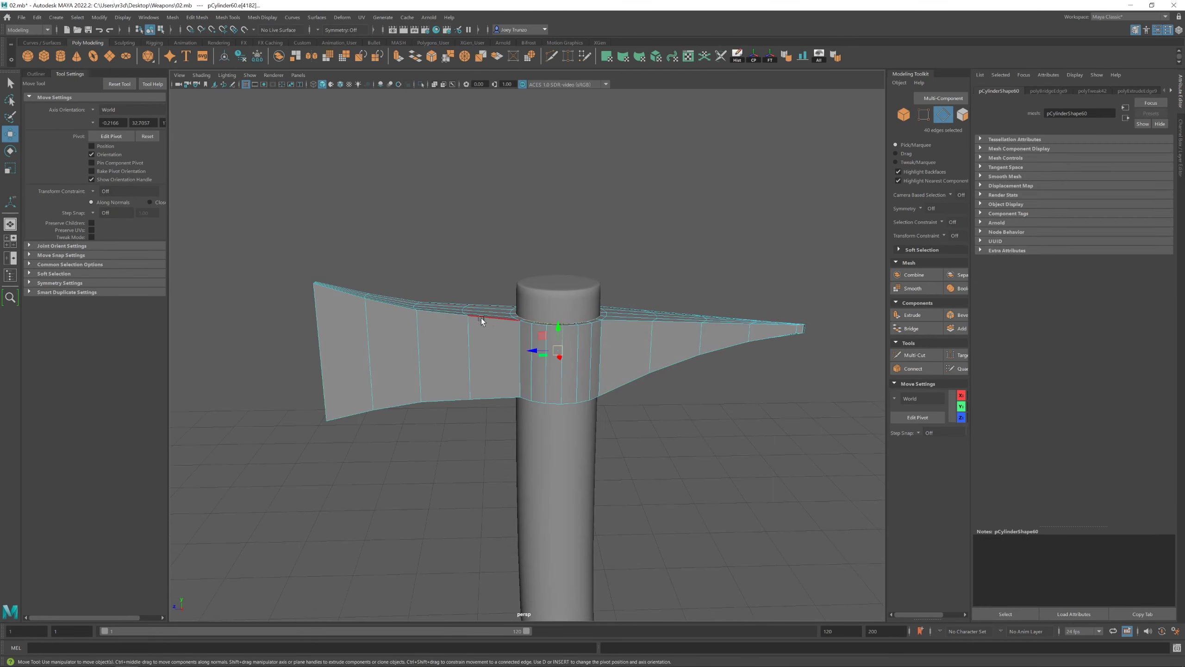
pyautogui.doubleClick(481, 318)
pyautogui.keyDown('alt'); pyautogui.moveTo(481, 318); pyautogui.dragTo(561, 383); pyautogui.keyUp('alt')
pyautogui.keyDown('alt'); pyautogui.moveTo(612, 341); pyautogui.dragTo(676, 285); pyautogui.keyUp('alt')
pyautogui.press('F9')
pyautogui.press('r')
# Add another outline edge loop to the selection and bevel the outline edges
pyautogui.press('F8')
pyautogui.hotkey('ctrl', 'F10')
pyautogui.press('w')
pyautogui.keyDown('shift'); pyautogui.doubleClick(721, 319); pyautogui.keyUp('shift')
pyautogui.keyDown('alt'); pyautogui.moveTo(721, 319); pyautogui.dragTo(545, 352); pyautogui.keyUp('alt')
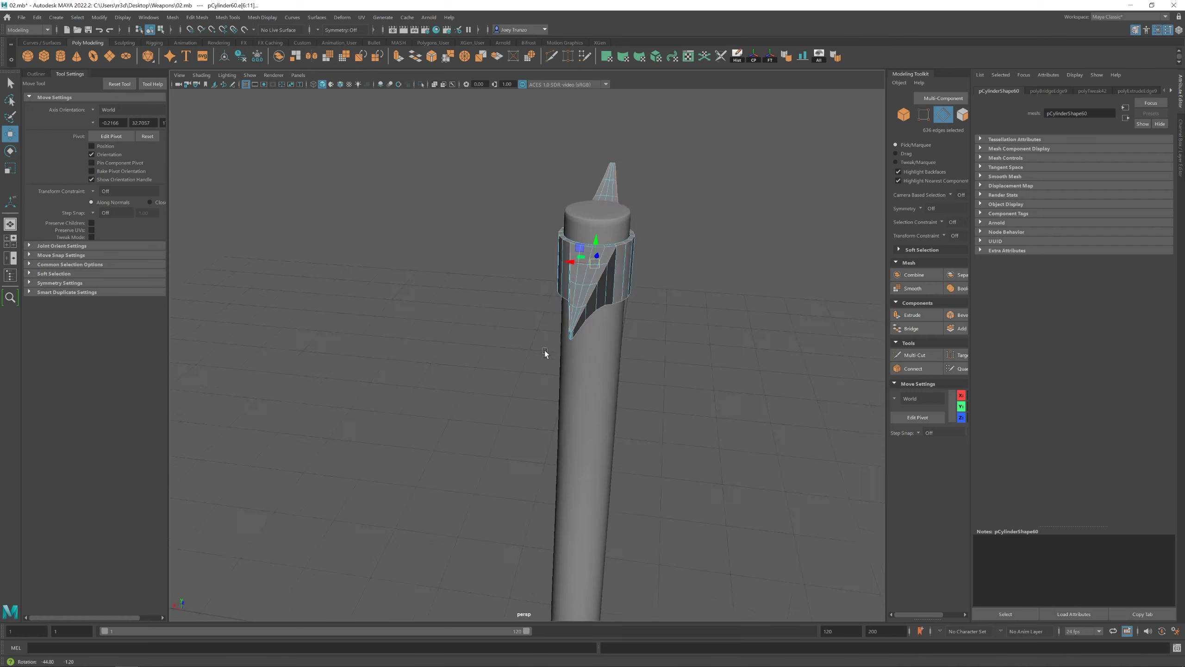
pyautogui.keyDown('alt'); pyautogui.moveTo(545, 352); pyautogui.dragTo(693, 271, button='right'); pyautogui.keyUp('alt')
pyautogui.keyDown('alt'); pyautogui.moveTo(609, 239); pyautogui.dragTo(659, 333, button='right'); pyautogui.keyUp('alt')
pyautogui.keyDown('alt'); pyautogui.moveTo(659, 333); pyautogui.dragTo(639, 359); pyautogui.keyUp('alt')
pyautogui.hotkey('ctrl', 'b')
# Merge the head's vertices, then bevel two edge loops at fraction 0.555 with 2 segments
pyautogui.click(197, 17)
pyautogui.click(210, 117)
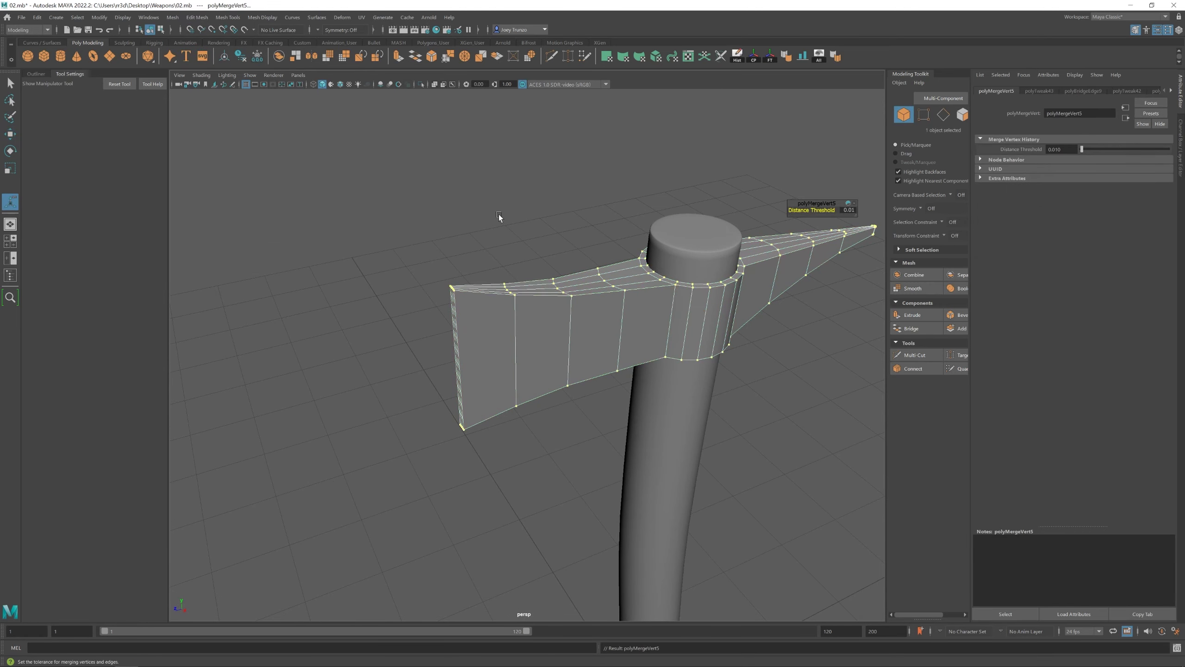
pyautogui.press('w')
pyautogui.press('F10')
pyautogui.doubleClick(638, 254)
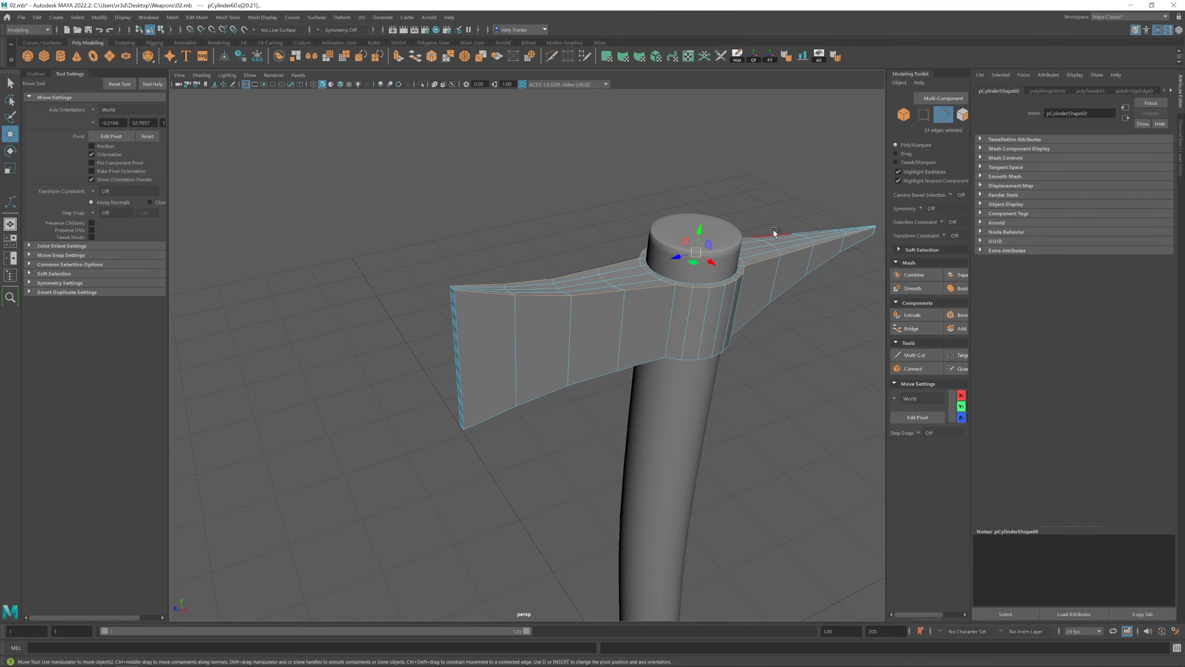
pyautogui.keyDown('shift'); pyautogui.doubleClick(641, 362); pyautogui.keyUp('shift')
pyautogui.keyDown('alt'); pyautogui.moveTo(641, 362); pyautogui.dragTo(296, 369); pyautogui.keyUp('alt')
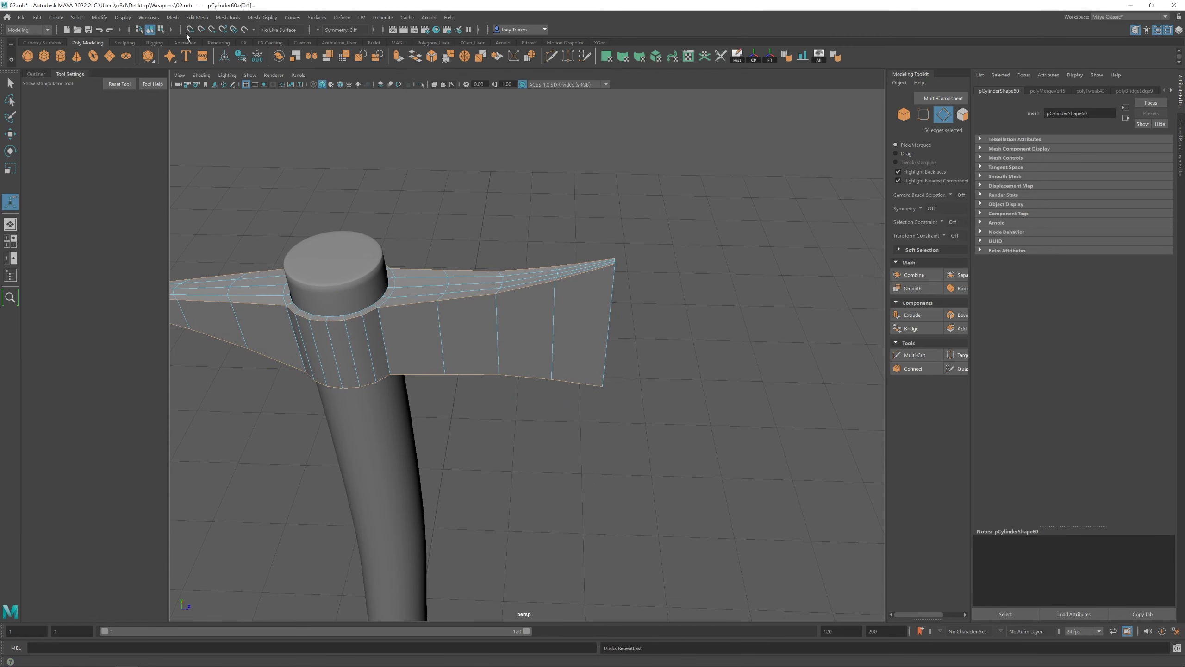
pyautogui.click(197, 17)
pyautogui.click(210, 51)
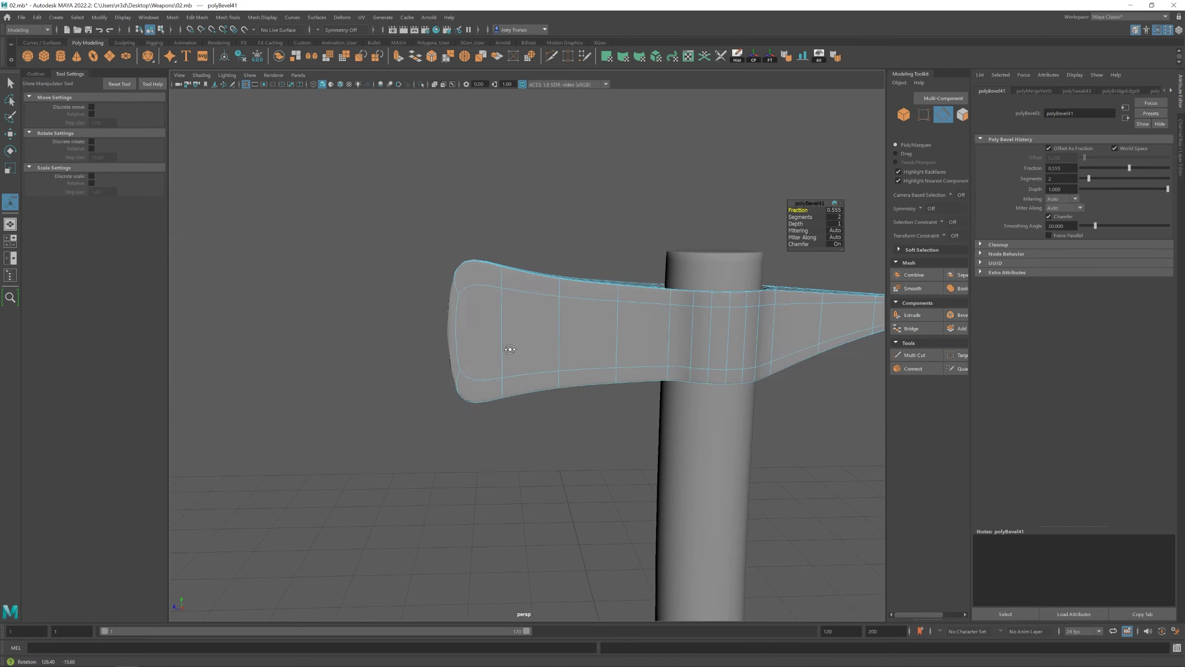
# Select the vertices at the axe head's left end and scale them
pyautogui.press('w')
pyautogui.click(197, 17)
pyautogui.click(492, 309)
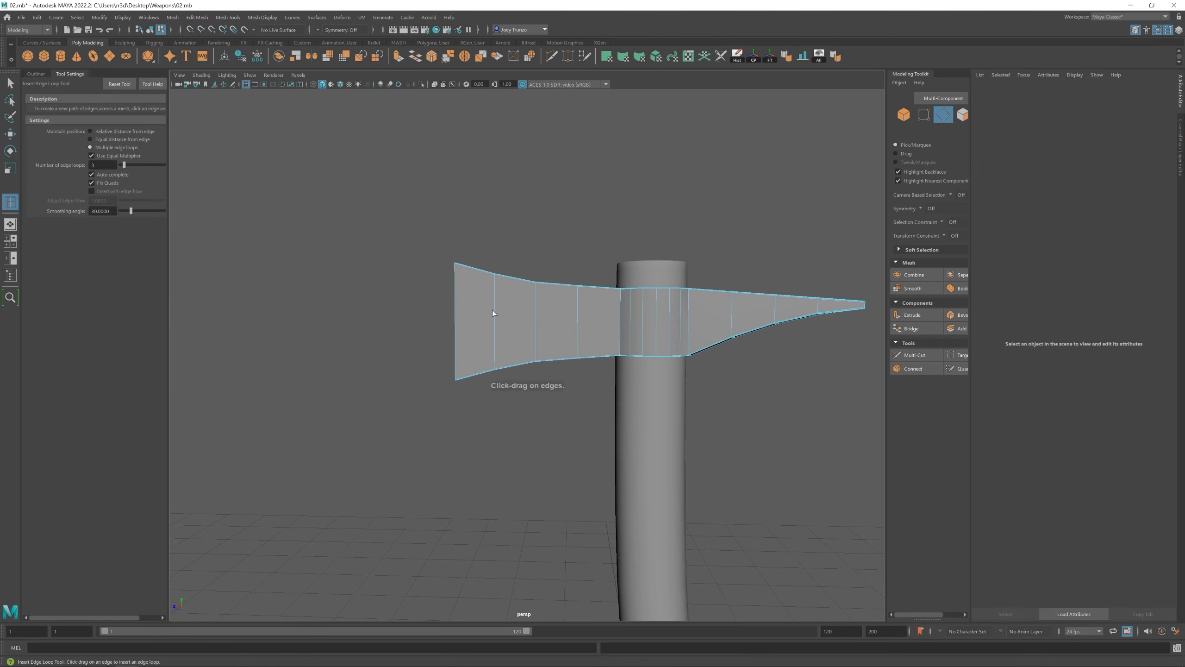
pyautogui.press('F9')
pyautogui.moveTo(452, 298); pyautogui.dragTo(501, 324)
pyautogui.scroll(-4, 381, 292)
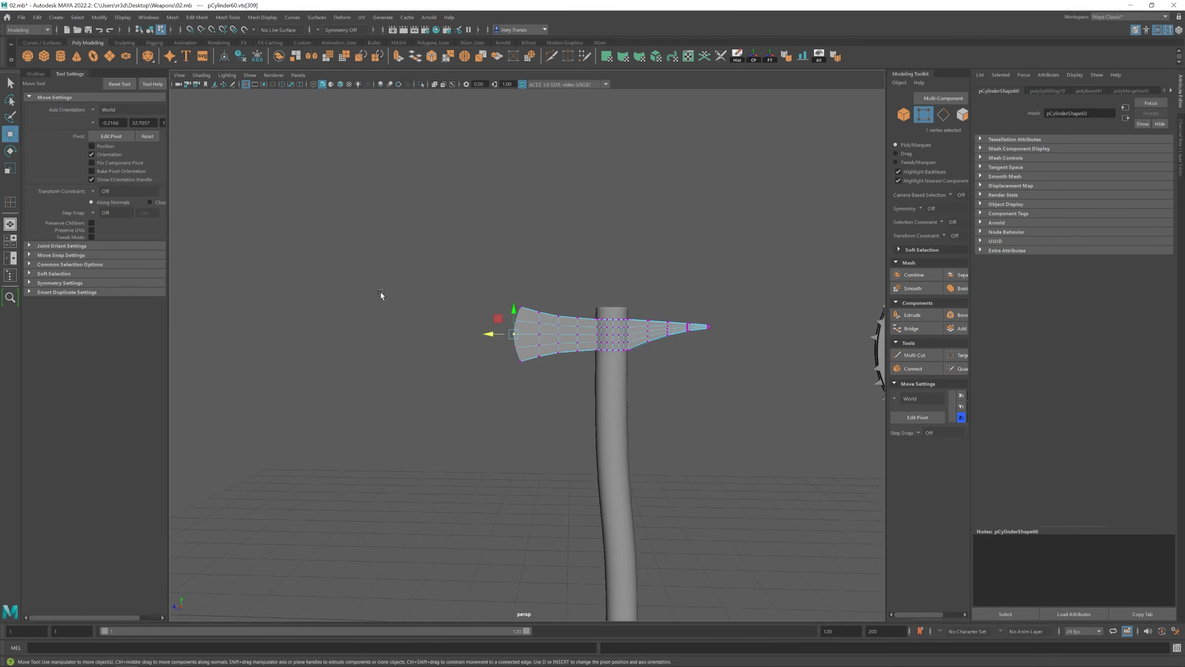
pyautogui.scroll(1, 380, 292)
pyautogui.moveTo(442, 236); pyautogui.dragTo(534, 370)
pyautogui.scroll(3, 532, 300)
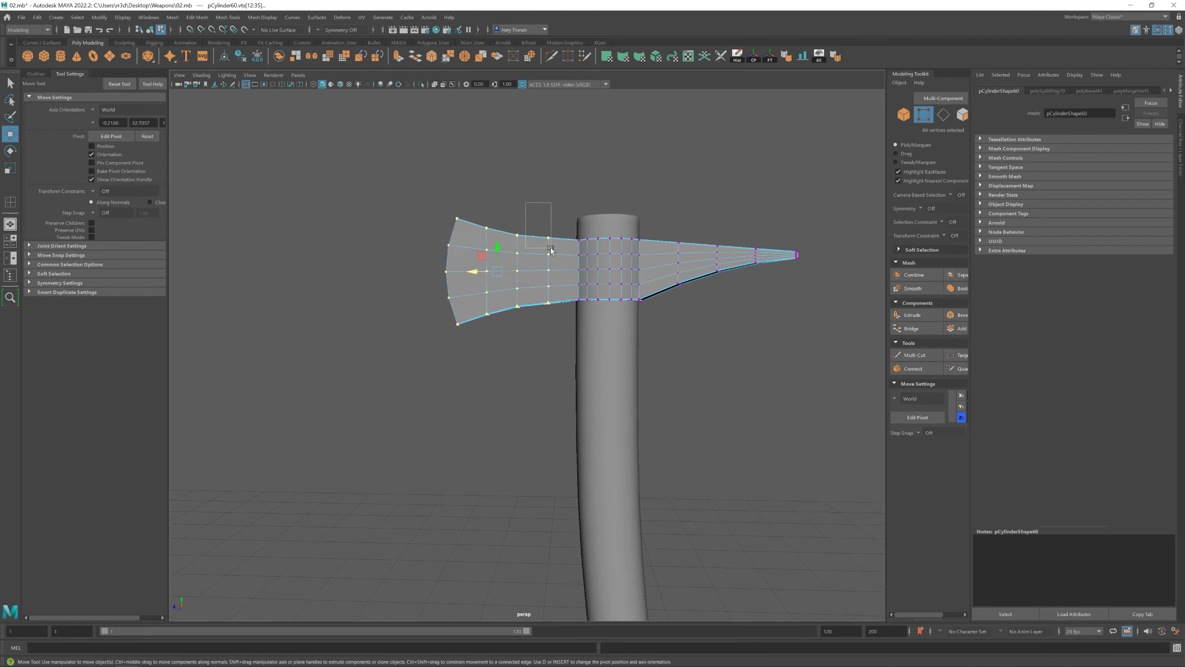
pyautogui.press('r')
pyautogui.scroll(-3, 547, 255)
# Return to object mode, view the axe from above and side, and undo the vertex move
pyautogui.press('F8')
pyautogui.press('w')
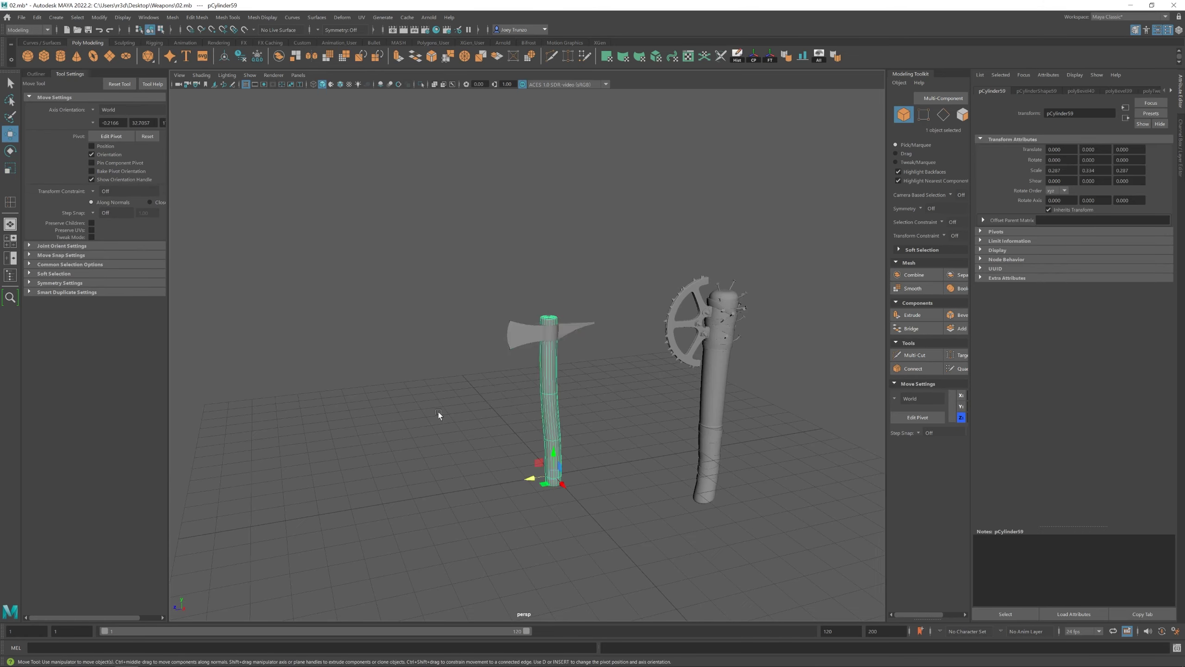
pyautogui.scroll(3, 510, 224)
pyautogui.keyDown('alt'); pyautogui.moveTo(510, 224); pyautogui.dragTo(493, 344); pyautogui.keyUp('alt')
pyautogui.scroll(3, 498, 303)
pyautogui.keyDown('alt'); pyautogui.moveTo(504, 267); pyautogui.dragTo(572, 287); pyautogui.keyUp('alt')
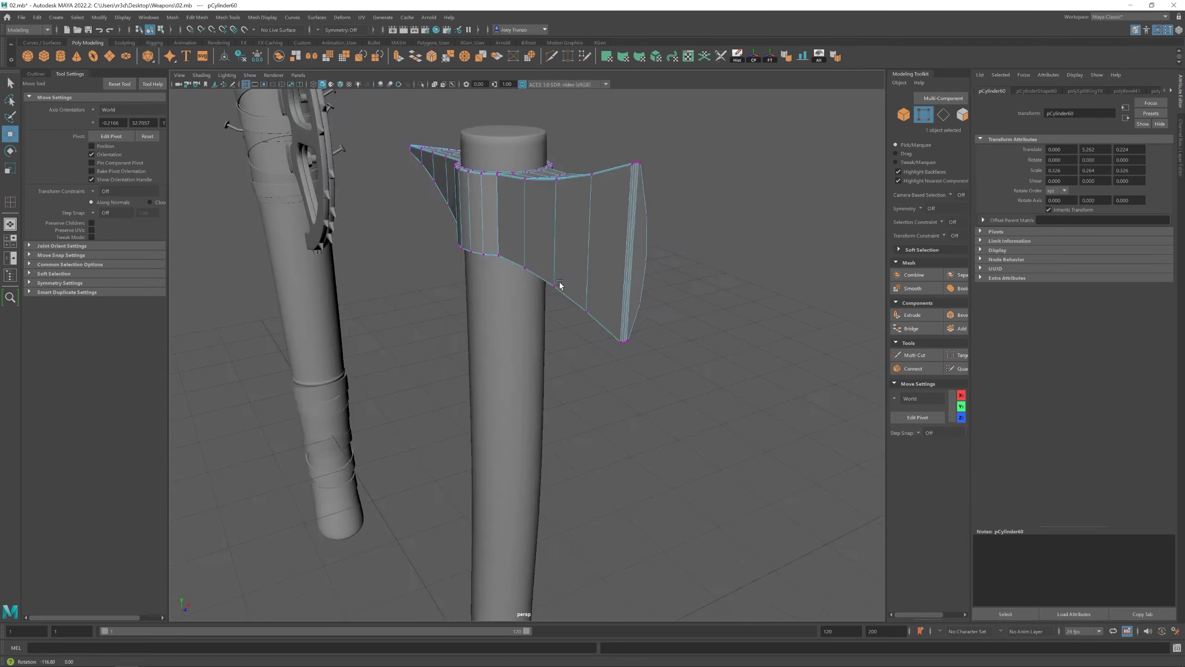
pyautogui.hotkey('ctrl', 'z')
pyautogui.hotkey('ctrl', 'z')
pyautogui.hotkey('ctrl', 'z')
pyautogui.hotkey('ctrl', 'z')
# Insert several edge loops across the axe head and blade with Multi-Cut
pyautogui.click(227, 17)
pyautogui.click(252, 78)
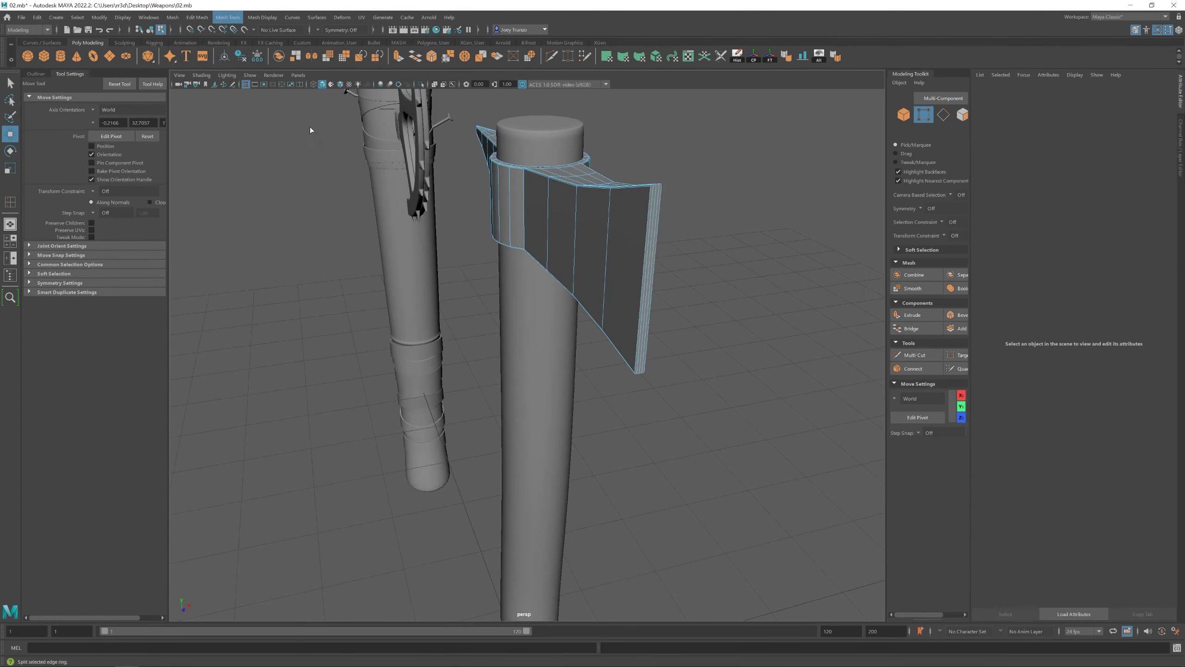
pyautogui.keyDown('alt'); pyautogui.moveTo(309, 124); pyautogui.dragTo(490, 327); pyautogui.keyUp('alt')
pyautogui.keyDown('alt'); pyautogui.moveTo(490, 327); pyautogui.dragTo(609, 328, button='right'); pyautogui.keyUp('alt')
pyautogui.keyDown('alt'); pyautogui.moveTo(608, 328); pyautogui.dragTo(575, 265, button='middle'); pyautogui.keyUp('alt')
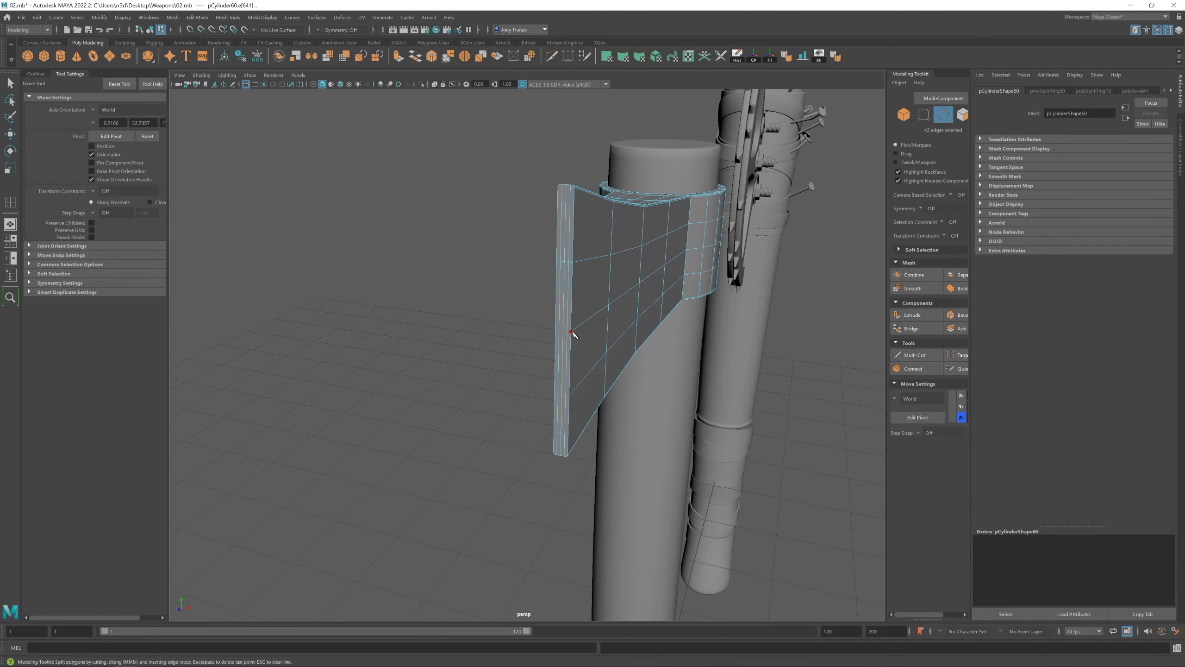
pyautogui.click(570, 395)
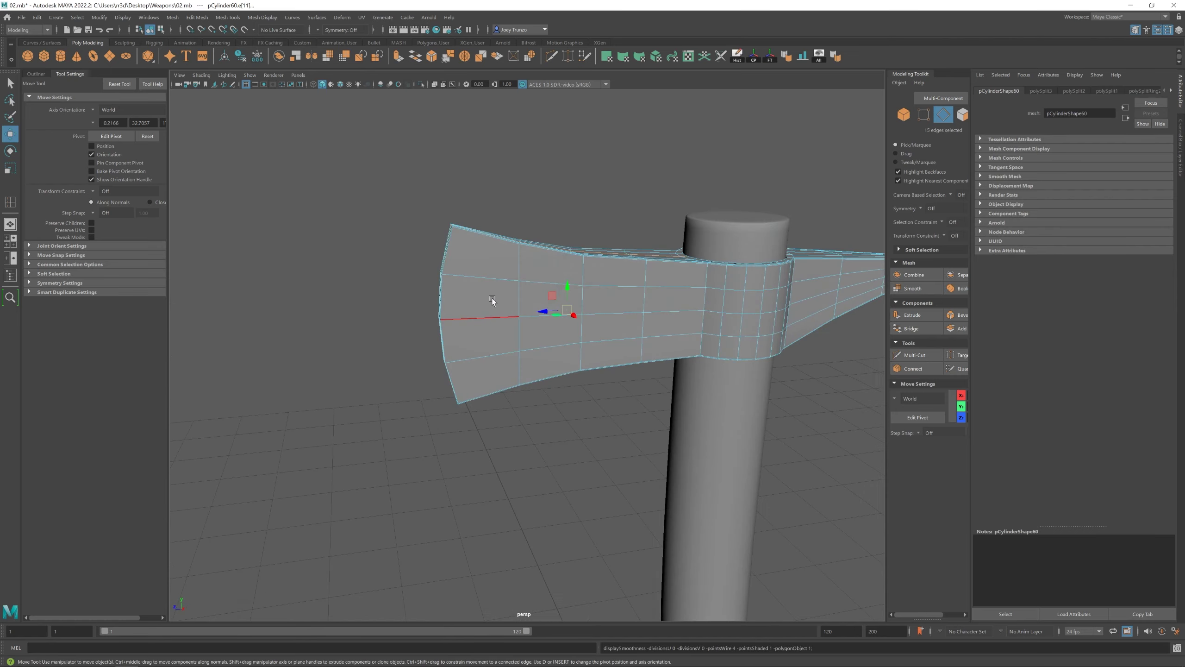
# Scale the selected blade vertices to flare the blade, then reselect the whole head
pyautogui.keyDown('alt'); pyautogui.moveTo(492, 298); pyautogui.dragTo(466, 245); pyautogui.keyUp('alt')
pyautogui.press('r')
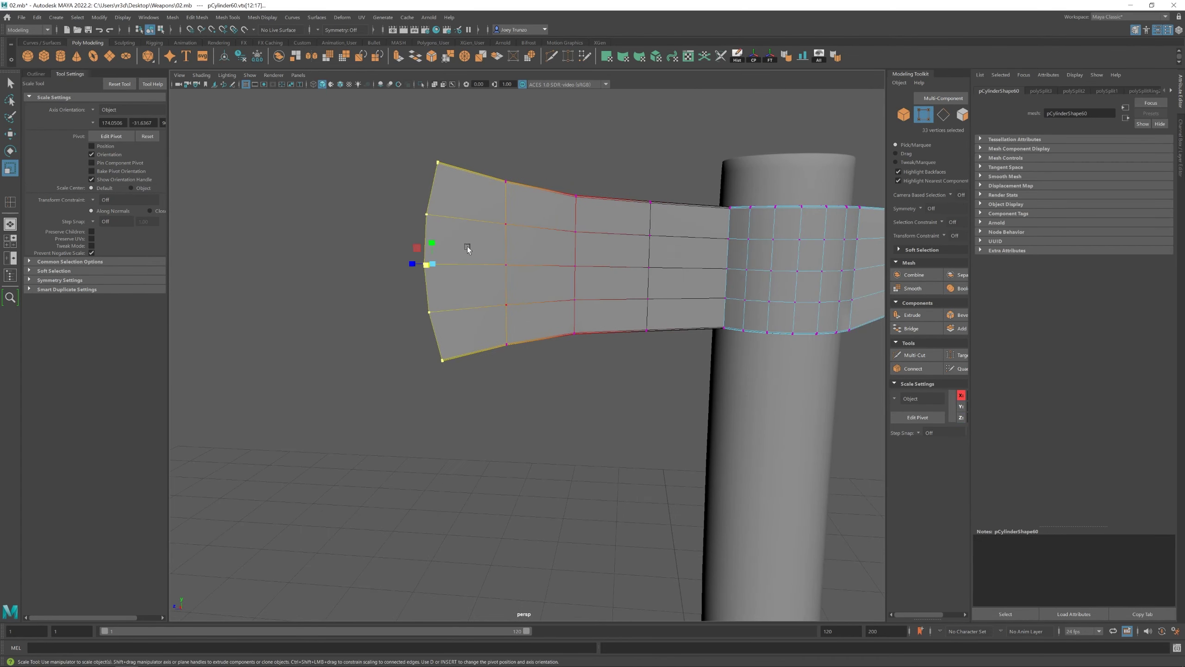
pyautogui.press('F8')
pyautogui.click(611, 255)
pyautogui.press('w')
pyautogui.keyDown('alt'); pyautogui.moveTo(612, 254); pyautogui.dragTo(518, 265); pyautogui.keyUp('alt')
pyautogui.keyDown('alt'); pyautogui.moveTo(518, 265); pyautogui.dragTo(574, 253, button='right'); pyautogui.keyUp('alt')
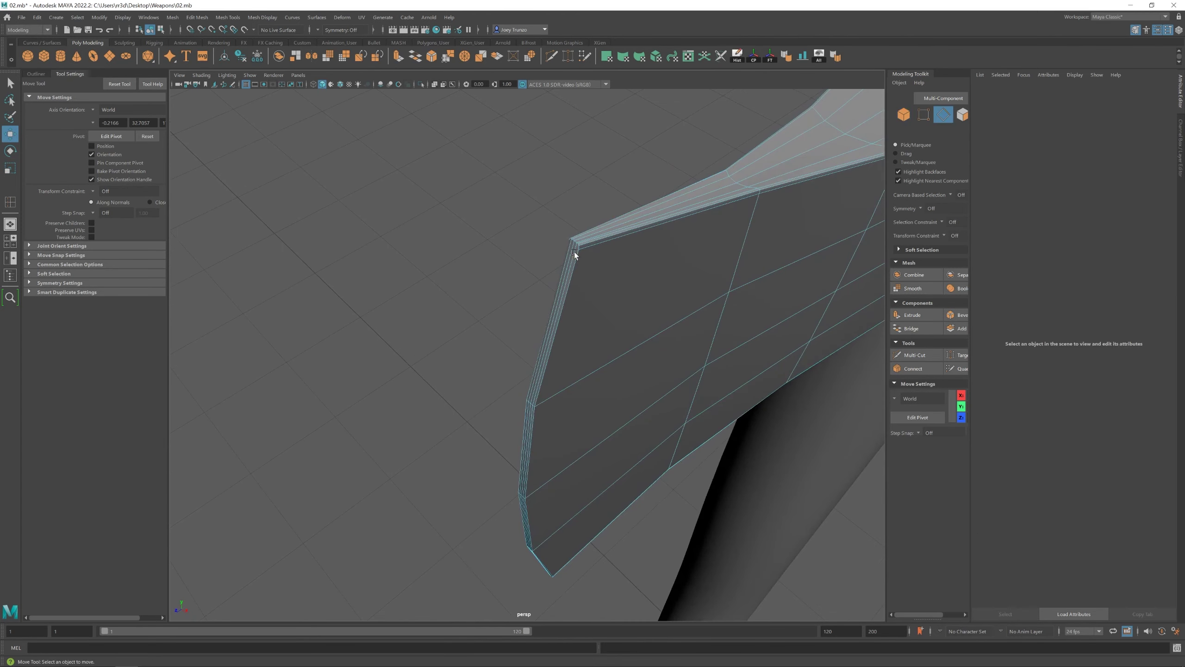
# Bevel the blade's corner and outer edge loops
pyautogui.press('F10')
pyautogui.doubleClick(558, 322)
pyautogui.keyDown('shift'); pyautogui.doubleClick(569, 373); pyautogui.keyUp('shift')
pyautogui.keyDown('alt'); pyautogui.moveTo(569, 372); pyautogui.dragTo(457, 326); pyautogui.keyUp('alt')
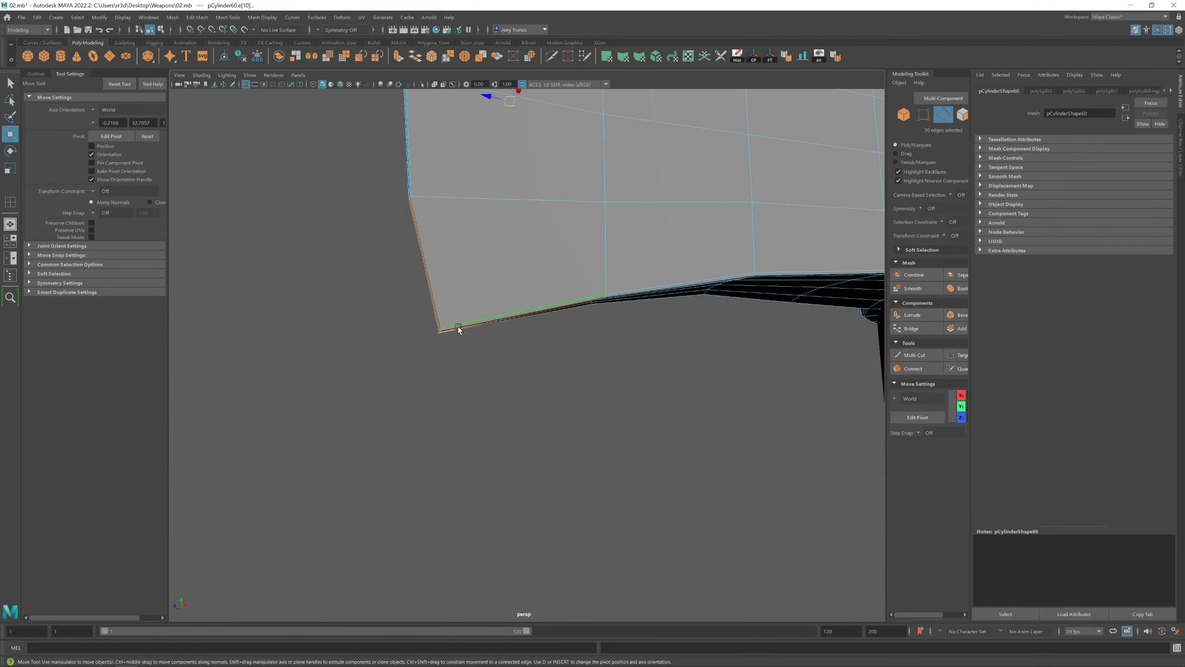
pyautogui.click(199, 17)
pyautogui.click(205, 40)
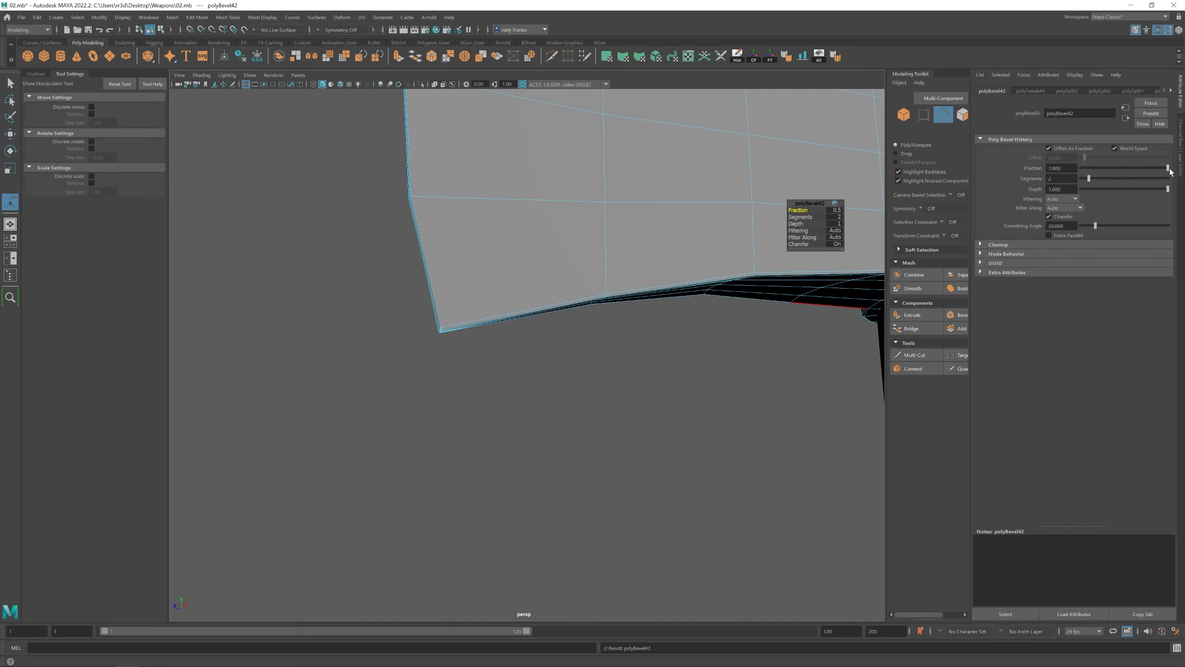
# Cut a new edge across the blade's corner triangle face with Multi-Cut
pyautogui.press('F8')
pyautogui.scroll(-10, 444, 366)
pyautogui.press('w')
pyautogui.keyDown('alt'); pyautogui.moveTo(444, 365); pyautogui.dragTo(572, 362); pyautogui.keyUp('alt')
pyautogui.scroll(6, 490, 263)
pyautogui.scroll(4, 490, 264)
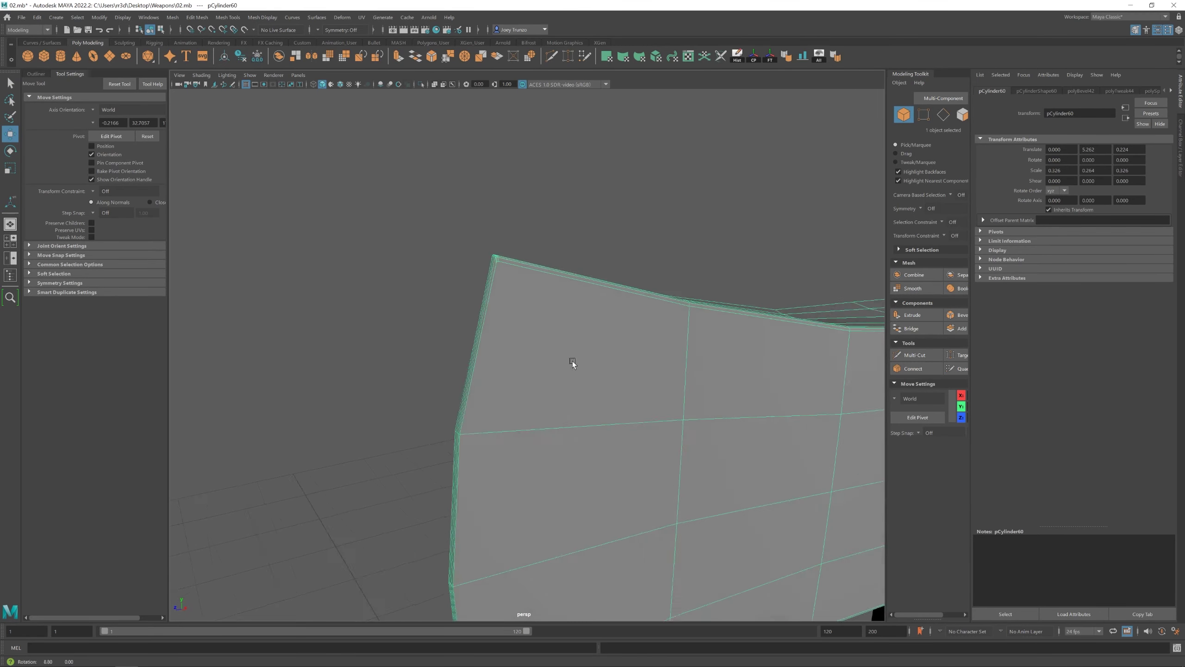
pyautogui.keyDown('shift'); pyautogui.moveTo(573, 362); pyautogui.dragTo(380, 213, button='right'); pyautogui.keyUp('shift')
pyautogui.click(694, 462)
pyautogui.press('w')
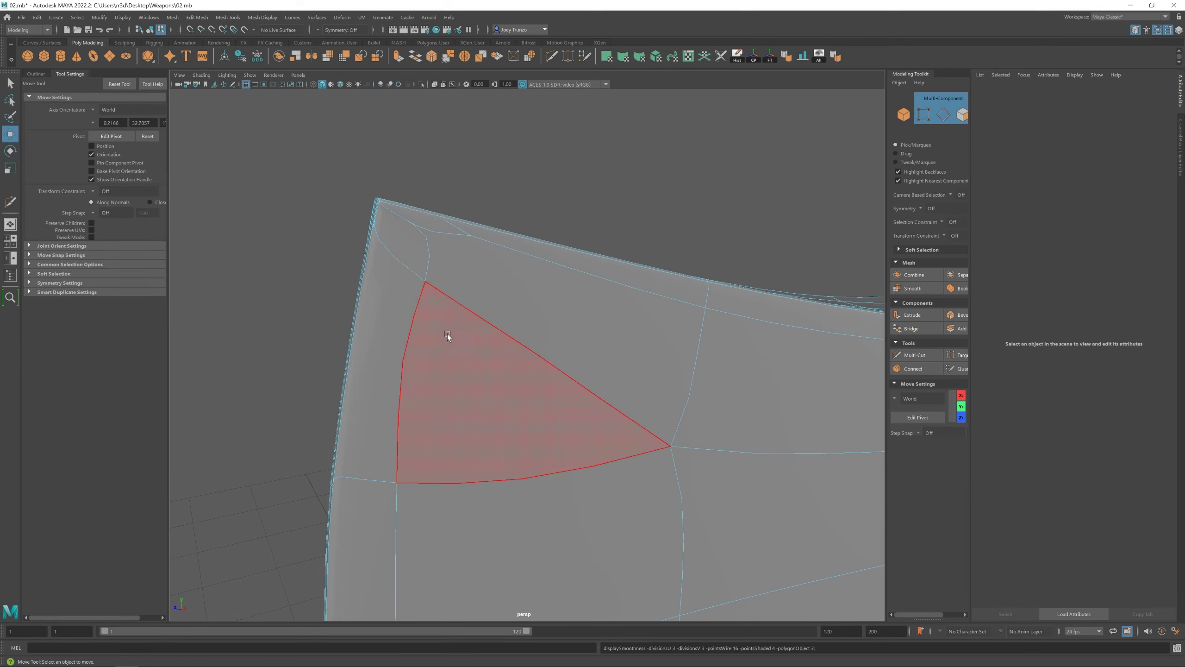
# Inspect and cut the triangle faces on the opposite blade corner
pyautogui.press('q')
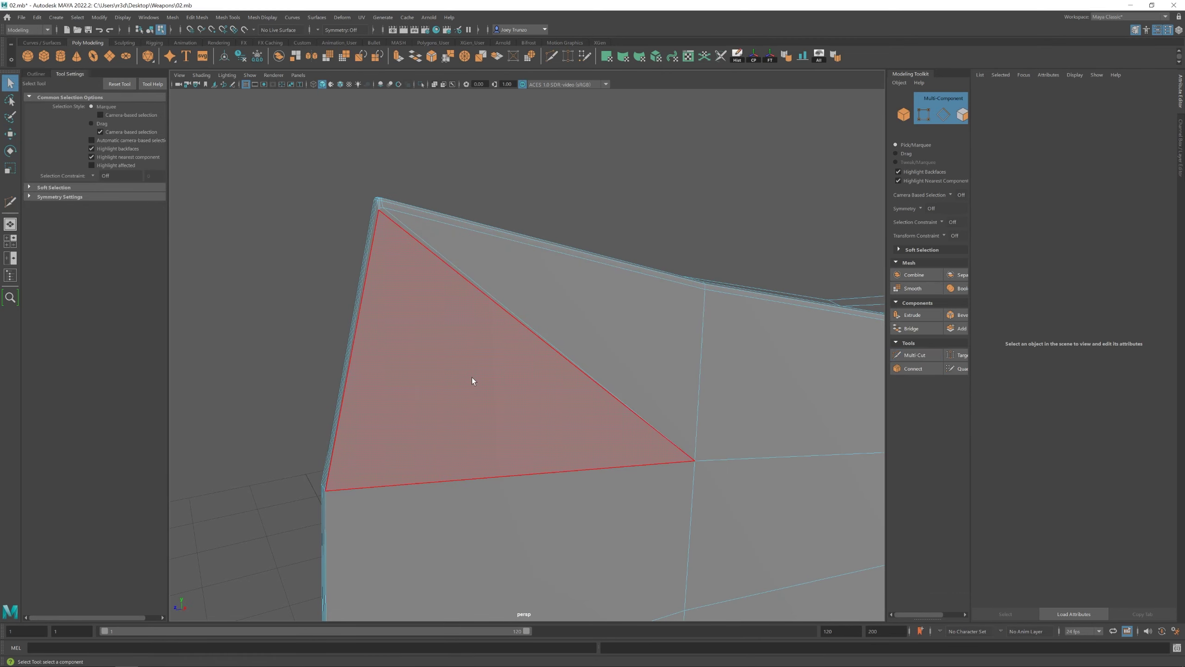
pyautogui.keyDown('alt'); pyautogui.moveTo(472, 378); pyautogui.dragTo(523, 329); pyautogui.keyUp('alt')
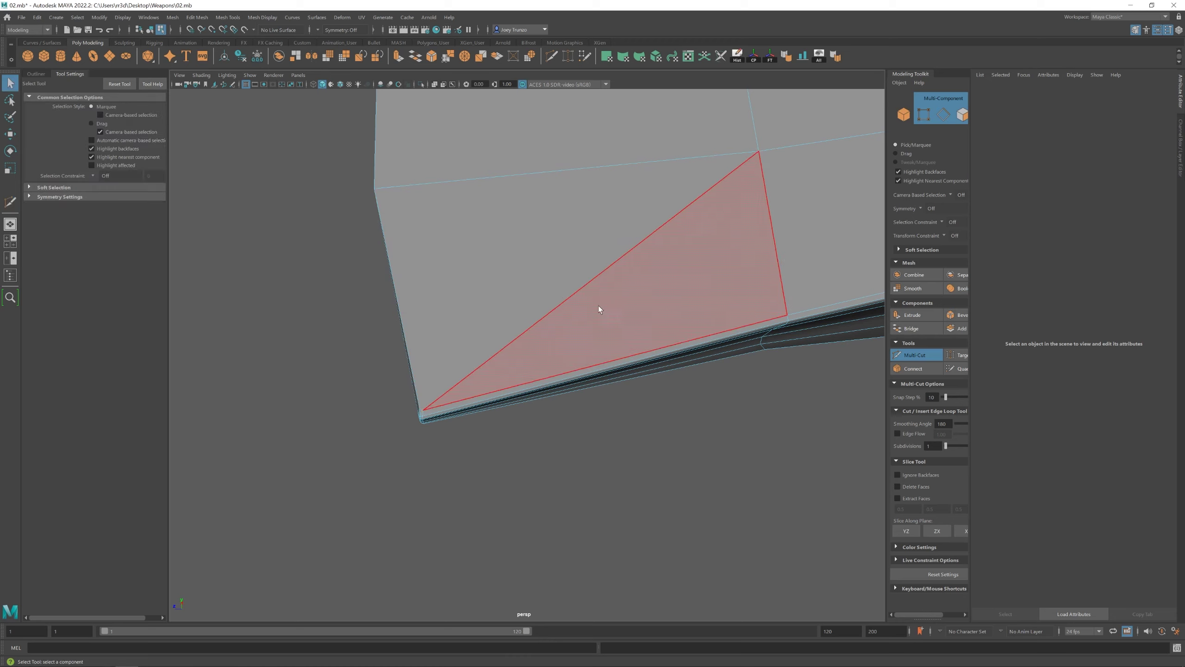
pyautogui.keyDown('shift'); pyautogui.moveTo(598, 309); pyautogui.dragTo(555, 354, button='right'); pyautogui.keyUp('shift')
pyautogui.keyDown('alt'); pyautogui.moveTo(555, 355); pyautogui.dragTo(524, 393); pyautogui.keyUp('alt')
pyautogui.keyDown('alt'); pyautogui.moveTo(645, 321); pyautogui.dragTo(631, 197, button='middle'); pyautogui.keyUp('alt')
pyautogui.keyDown('shift'); pyautogui.moveTo(630, 197); pyautogui.dragTo(392, 215, button='right'); pyautogui.keyUp('shift')
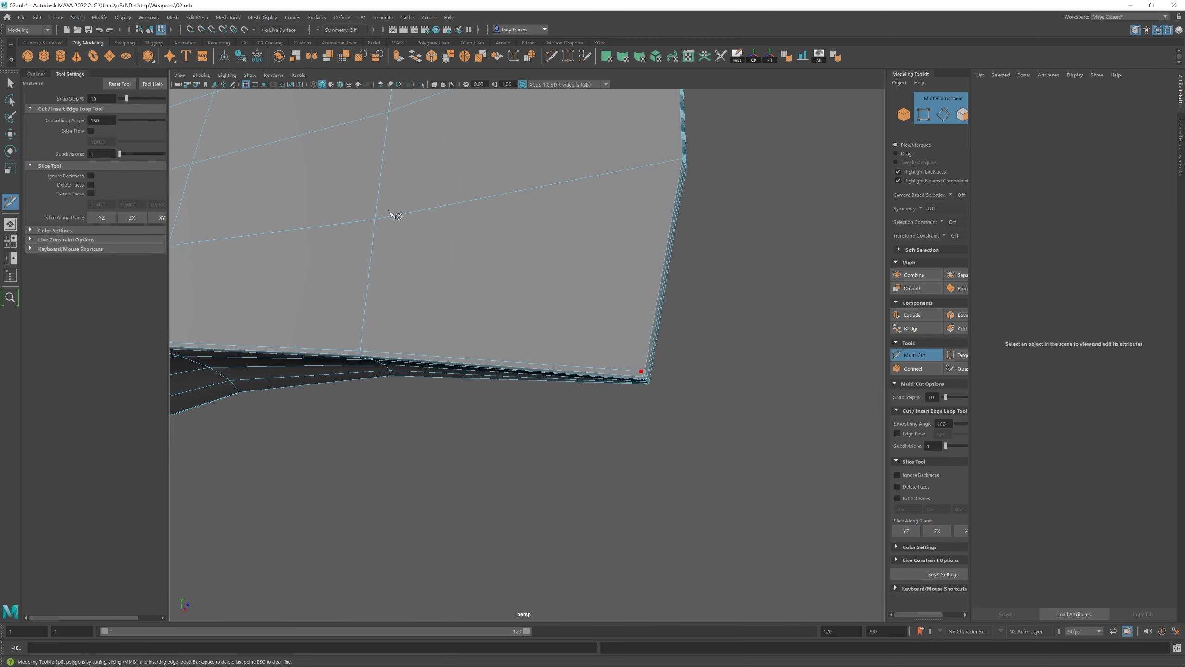
pyautogui.keyDown('alt'); pyautogui.moveTo(379, 224); pyautogui.dragTo(635, 280); pyautogui.keyUp('alt')
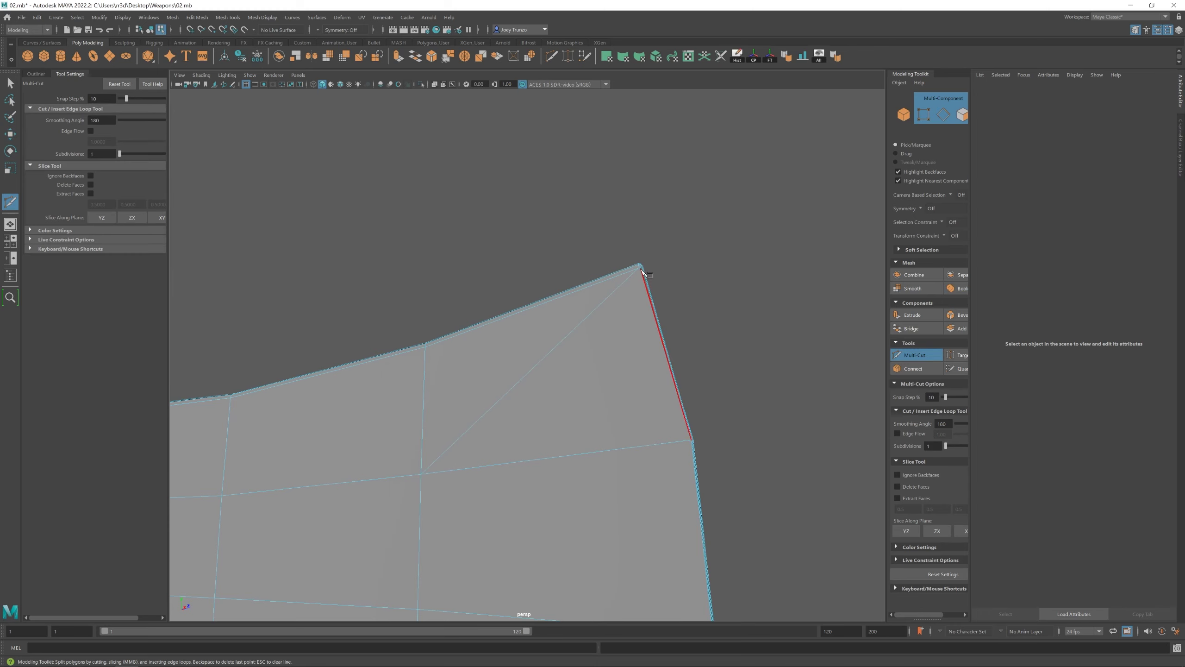
pyautogui.press('w')
# Select the axe head and check its vertices from a high view
pyautogui.scroll(-5, 574, 402)
pyautogui.keyDown('alt'); pyautogui.moveTo(551, 448); pyautogui.dragTo(461, 387); pyautogui.keyUp('alt')
pyautogui.click(507, 327)
pyautogui.press('F9')
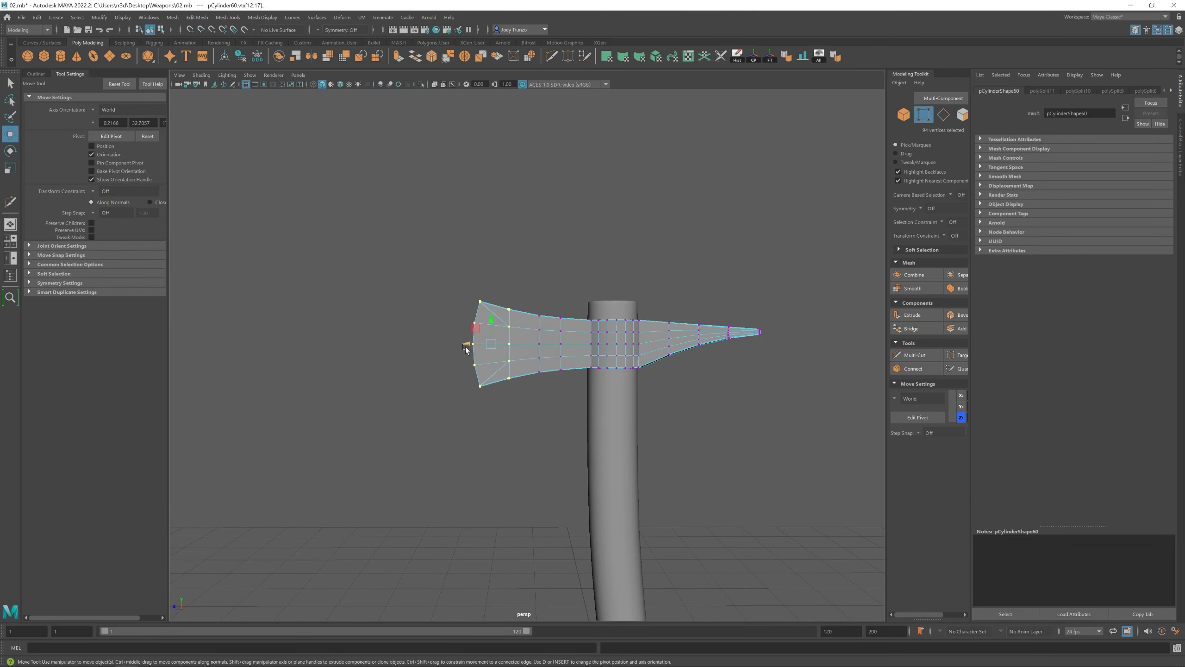
pyautogui.press('F8')
pyautogui.keyDown('alt'); pyautogui.moveTo(518, 319); pyautogui.dragTo(550, 379); pyautogui.keyUp('alt')
# Scale the selected blade vertices to reshape the edge
pyautogui.click(525, 342)
pyautogui.press('F9')
pyautogui.press('r')
pyautogui.press('F8')
pyautogui.press('w')
pyautogui.scroll(-5, 467, 383)
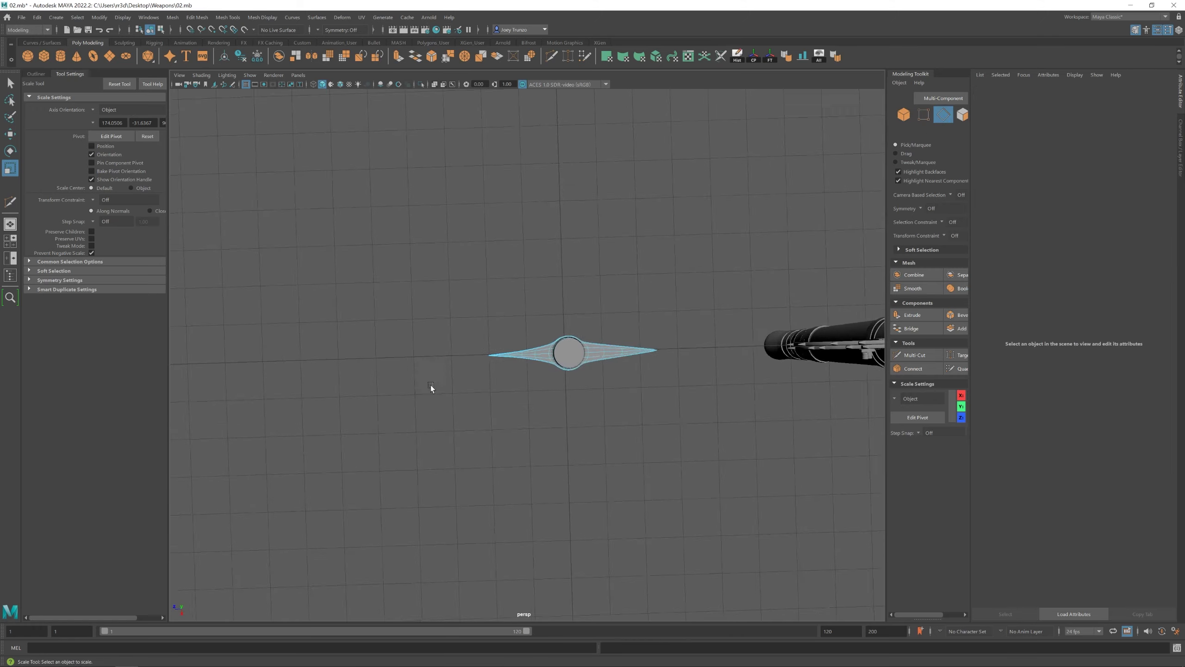
pyautogui.keyDown('alt'); pyautogui.moveTo(431, 385); pyautogui.dragTo(537, 412); pyautogui.keyUp('alt')
pyautogui.scroll(3, 534, 425)
# Isolate the axe head and bevel the edges around its socket
pyautogui.click(537, 411)
pyautogui.hotkey('ctrl', '1')
pyautogui.press('f')
pyautogui.press('F10')
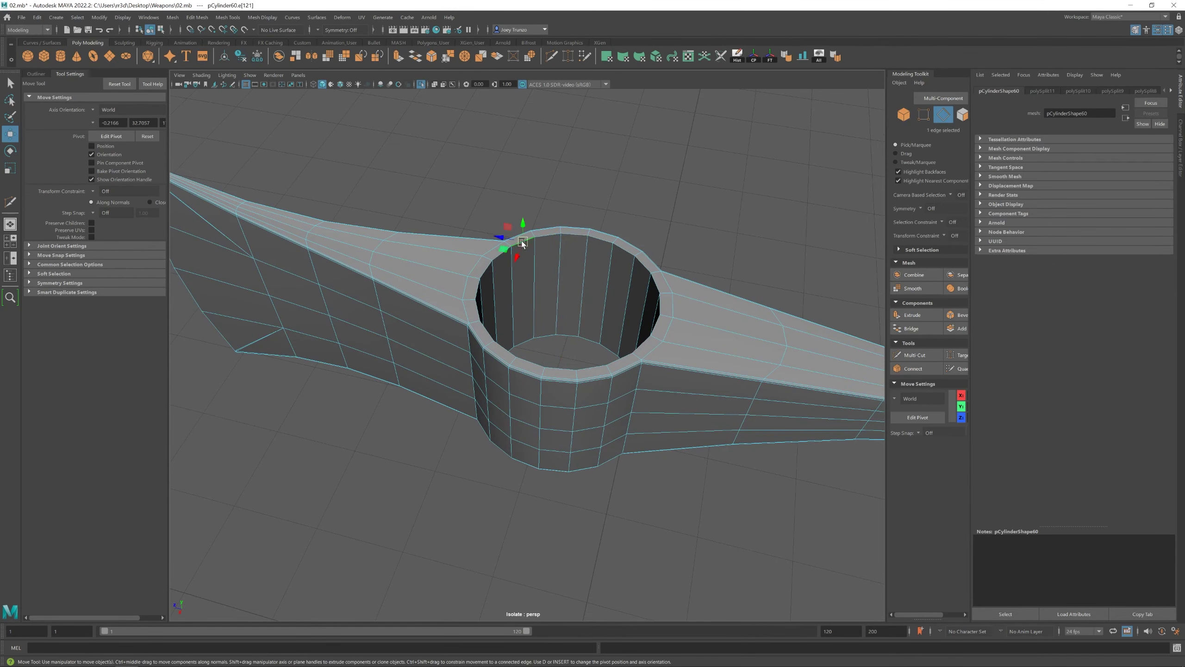
pyautogui.click(197, 17)
pyautogui.click(205, 43)
# Deselect the head and show all objects again, viewing the head from above
pyautogui.press('F8')
pyautogui.scroll(-3, 634, 245)
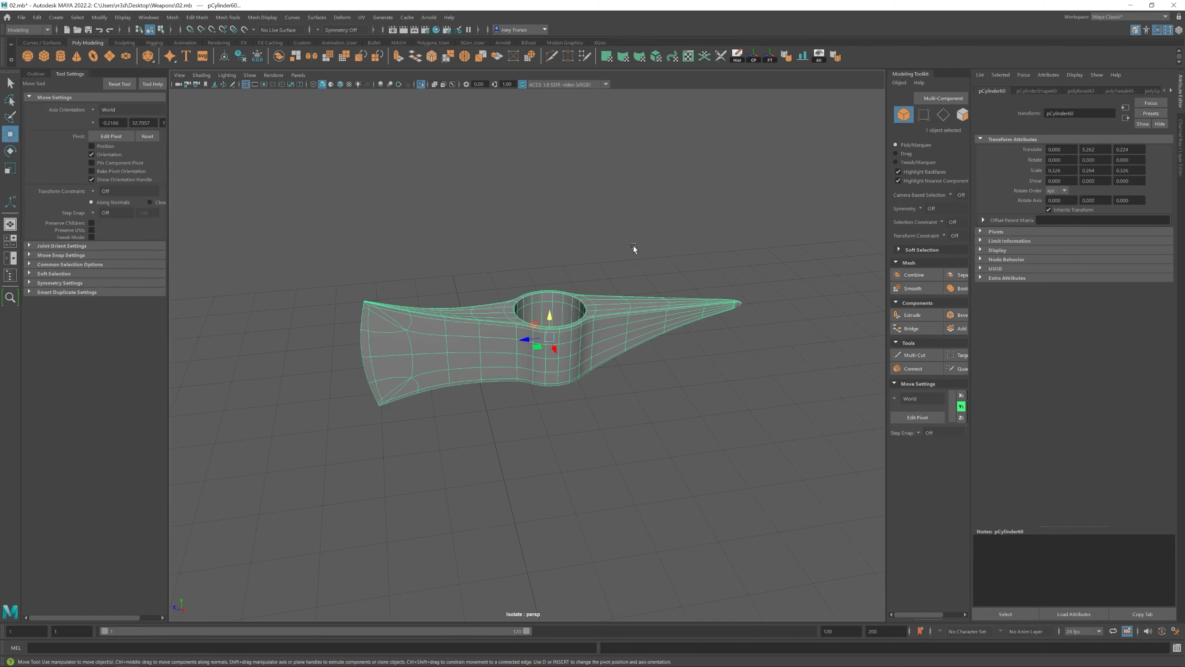
pyautogui.click(528, 398)
pyautogui.keyDown('alt'); pyautogui.moveTo(528, 397); pyautogui.dragTo(547, 109); pyautogui.keyUp('alt')
pyautogui.hotkey('ctrl', '1')
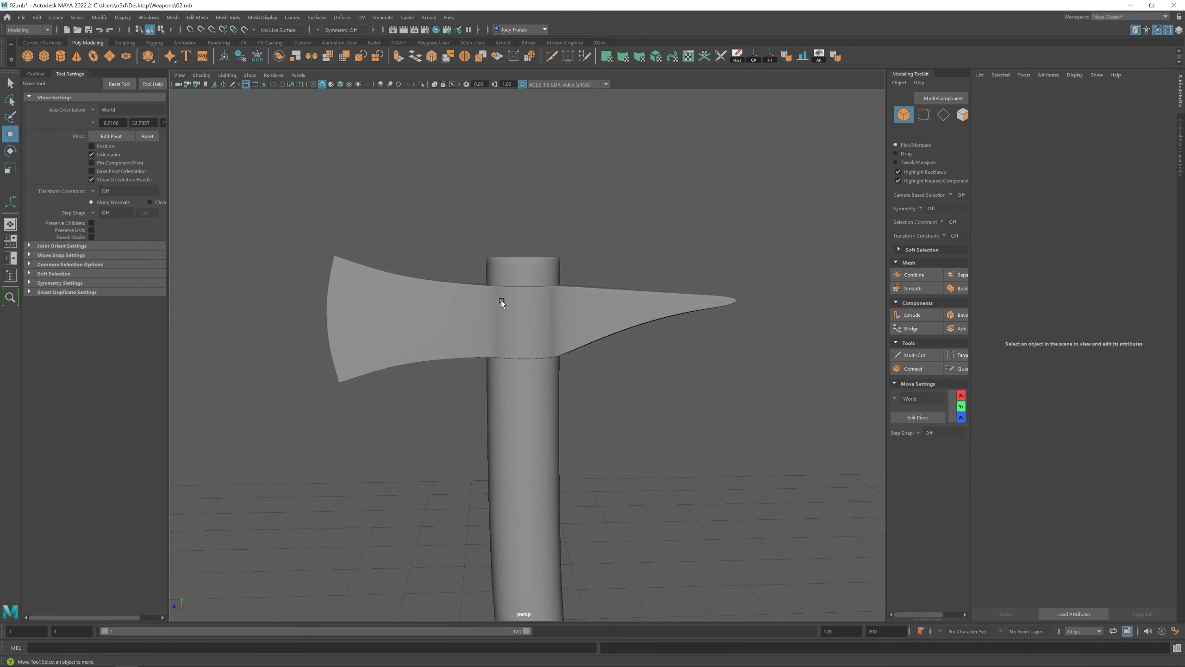
pyautogui.keyDown('alt'); pyautogui.moveTo(501, 300); pyautogui.dragTo(527, 297); pyautogui.keyUp('alt')
# Raise the axe head slightly on the handle with the Move tool
pyautogui.click(498, 288)
pyautogui.press('w')
pyautogui.keyDown('alt'); pyautogui.moveTo(527, 298); pyautogui.dragTo(502, 398); pyautogui.keyUp('alt')
pyautogui.press('r')
pyautogui.press('w')
pyautogui.click(670, 362)
# Orbit around the axe and spiked club, clearing the selection
pyautogui.scroll(3, 505, 350)
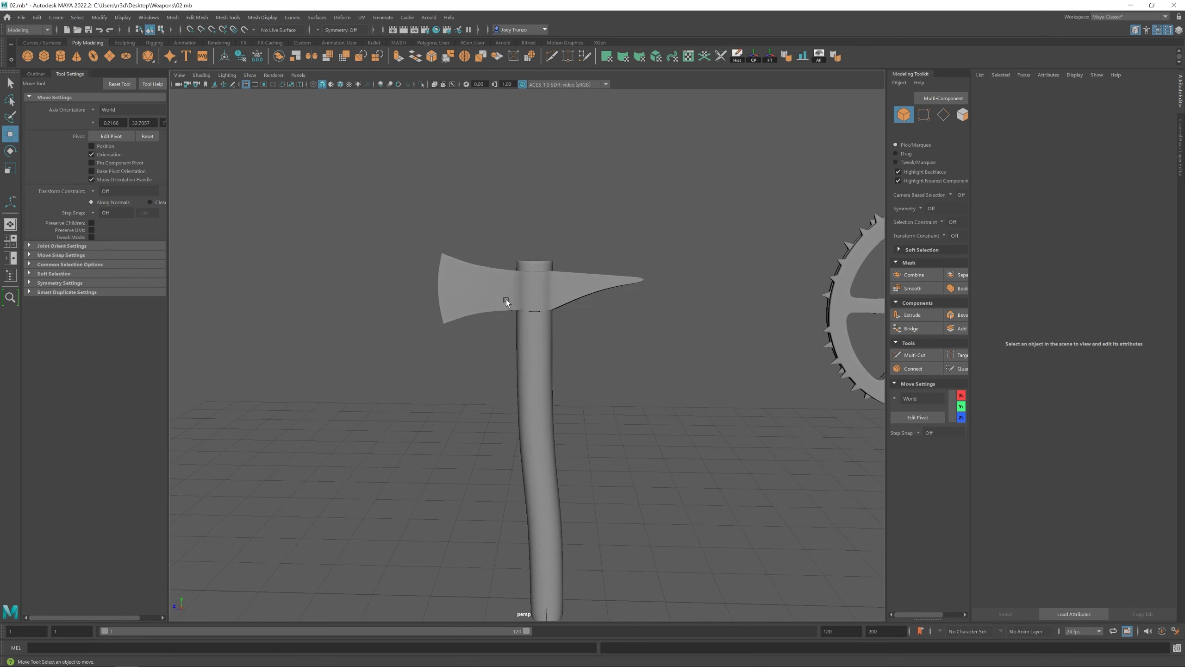
pyautogui.moveTo(504, 255); pyautogui.dragTo(515, 282, button='right')
pyautogui.keyDown('alt'); pyautogui.moveTo(516, 282); pyautogui.dragTo(607, 244); pyautogui.keyUp('alt')
pyautogui.moveTo(607, 244); pyautogui.dragTo(541, 260, button='right')
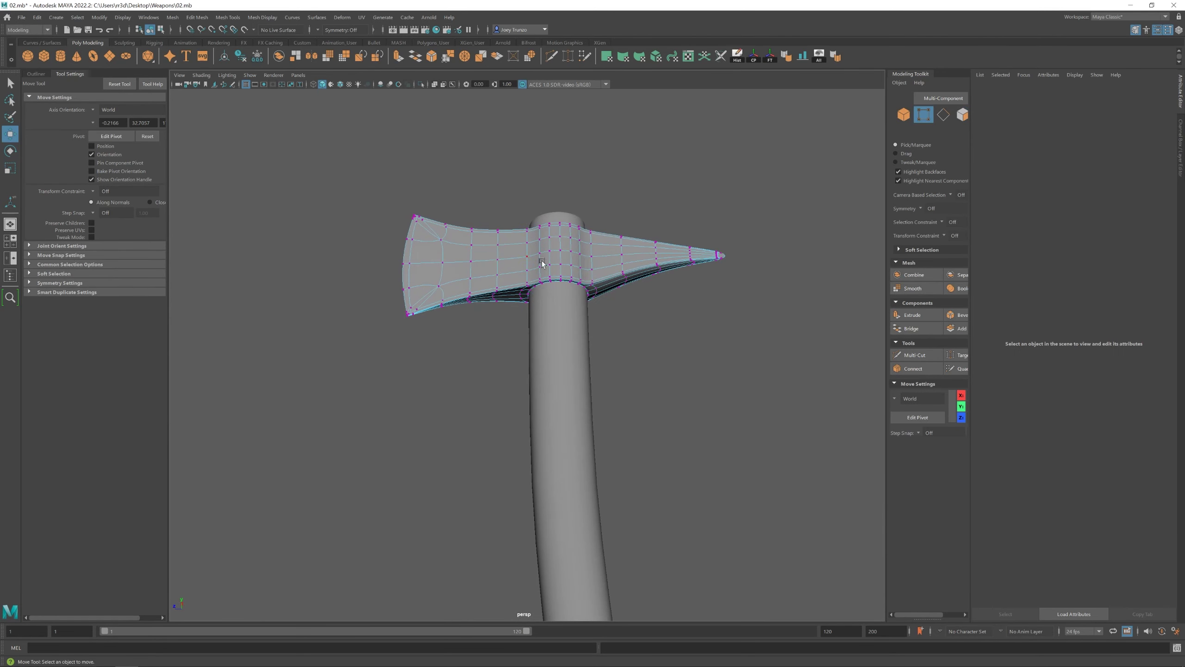
pyautogui.scroll(-5, 597, 366)
pyautogui.click(579, 391)
pyautogui.keyDown('alt'); pyautogui.moveTo(580, 392); pyautogui.dragTo(570, 399); pyautogui.keyUp('alt')
# Select the lower handle vertex rings for scaling, then undo back to the unchanged handle
pyautogui.scroll(3, 570, 398)
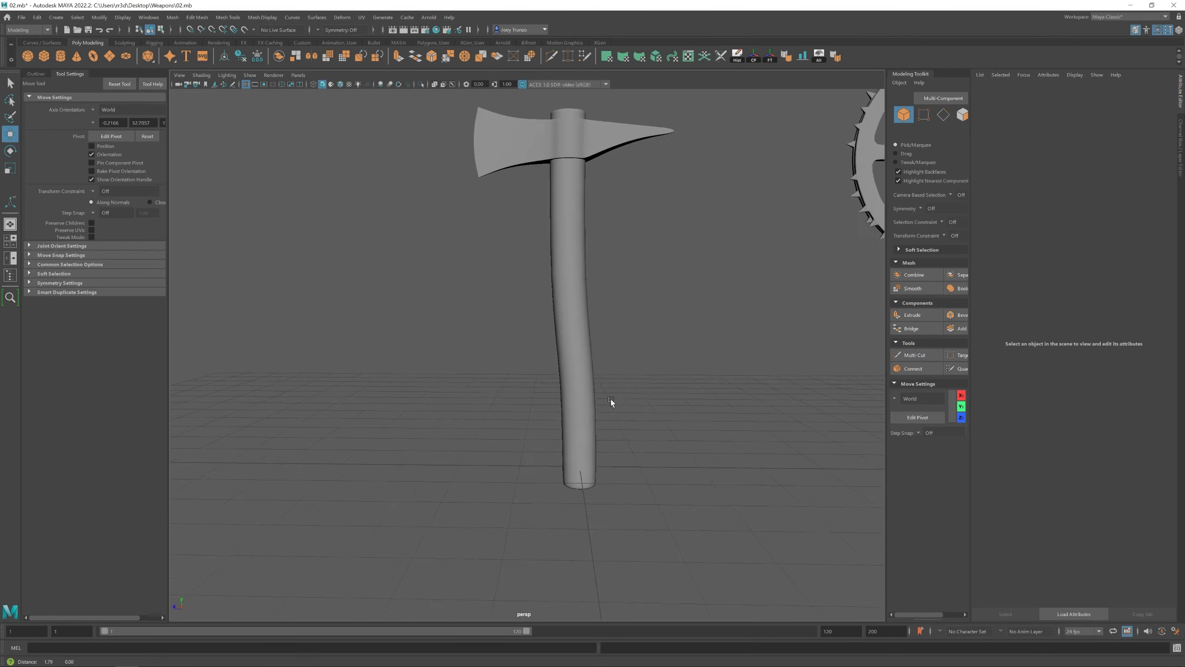
pyautogui.scroll(3, 608, 403)
pyautogui.moveTo(532, 262); pyautogui.dragTo(423, 211, button='right')
pyautogui.moveTo(467, 290); pyautogui.dragTo(583, 467)
pyautogui.press('r')
pyautogui.hotkey('ctrl', 'z')
pyautogui.hotkey('ctrl', 'z')
pyautogui.hotkey('ctrl', 'z')
pyautogui.hotkey('ctrl', 'z')
pyautogui.hotkey('ctrl', 'z')
pyautogui.hotkey('ctrl', 'z')
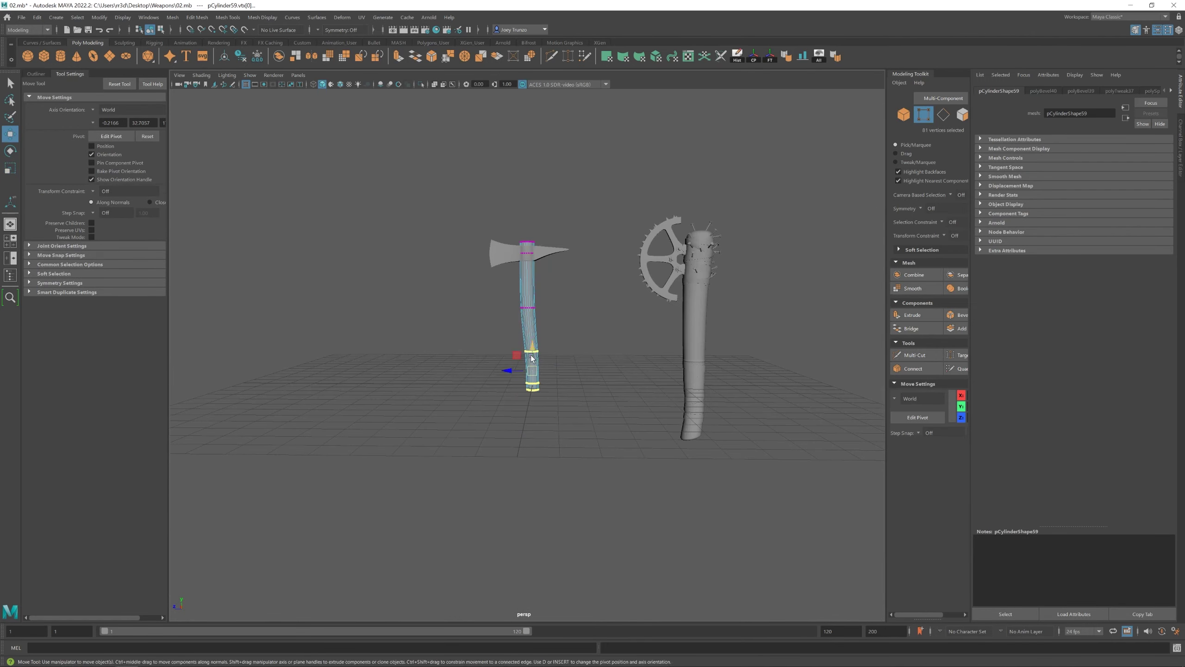
pyautogui.hotkey('ctrl', 'z')
pyautogui.hotkey('ctrl', 'z')
pyautogui.hotkey('ctrl', 'z')
pyautogui.hotkey('ctrl', 'z')
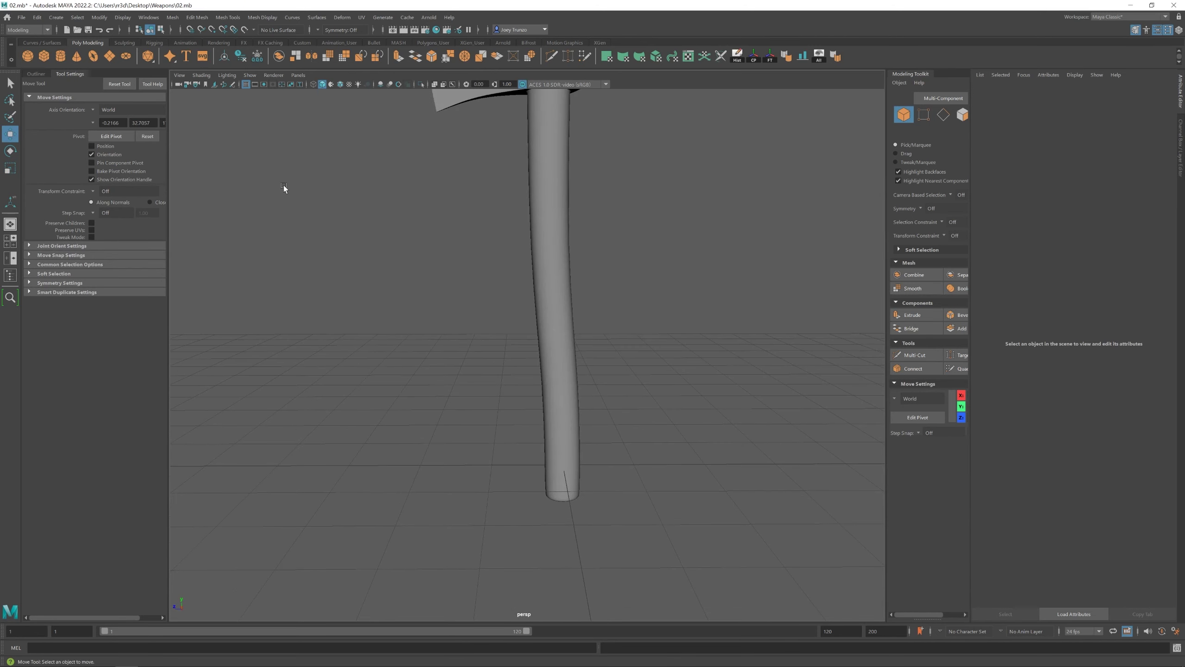
# Create a polygon cylinder and rotate it onto its side
pyautogui.click(59, 57)
pyautogui.press('e')
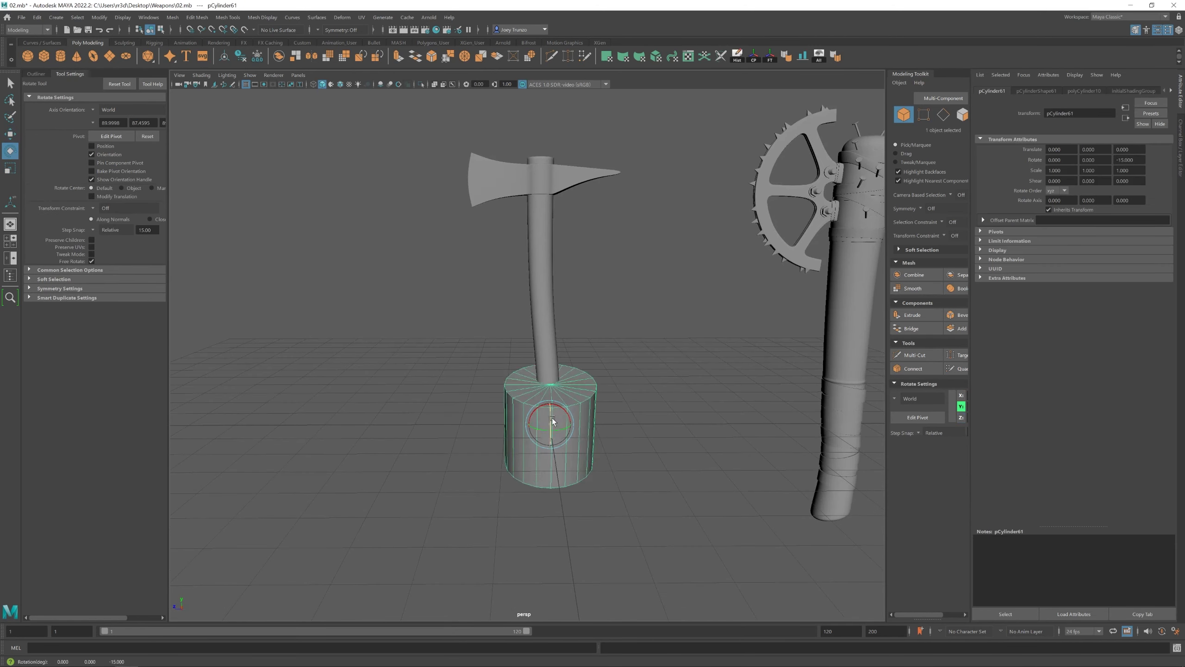
pyautogui.moveTo(552, 419); pyautogui.dragTo(591, 411)
pyautogui.press('f')
pyautogui.press('w')
pyautogui.keyDown('alt'); pyautogui.moveTo(583, 335); pyautogui.dragTo(709, 93); pyautogui.keyUp('alt')
pyautogui.press('r')
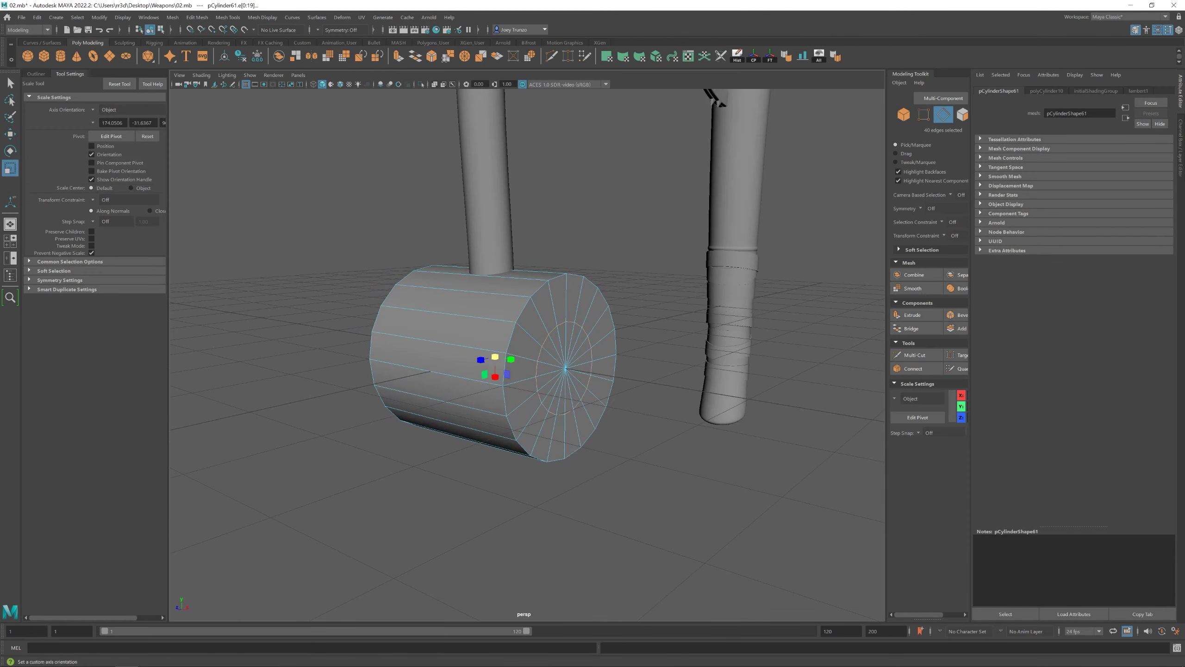
pyautogui.keyDown('alt'); pyautogui.moveTo(467, 348); pyautogui.dragTo(554, 349); pyautogui.keyUp('alt')
# Bridge the cylinder's open rims into a hollow ring
pyautogui.press('F11')
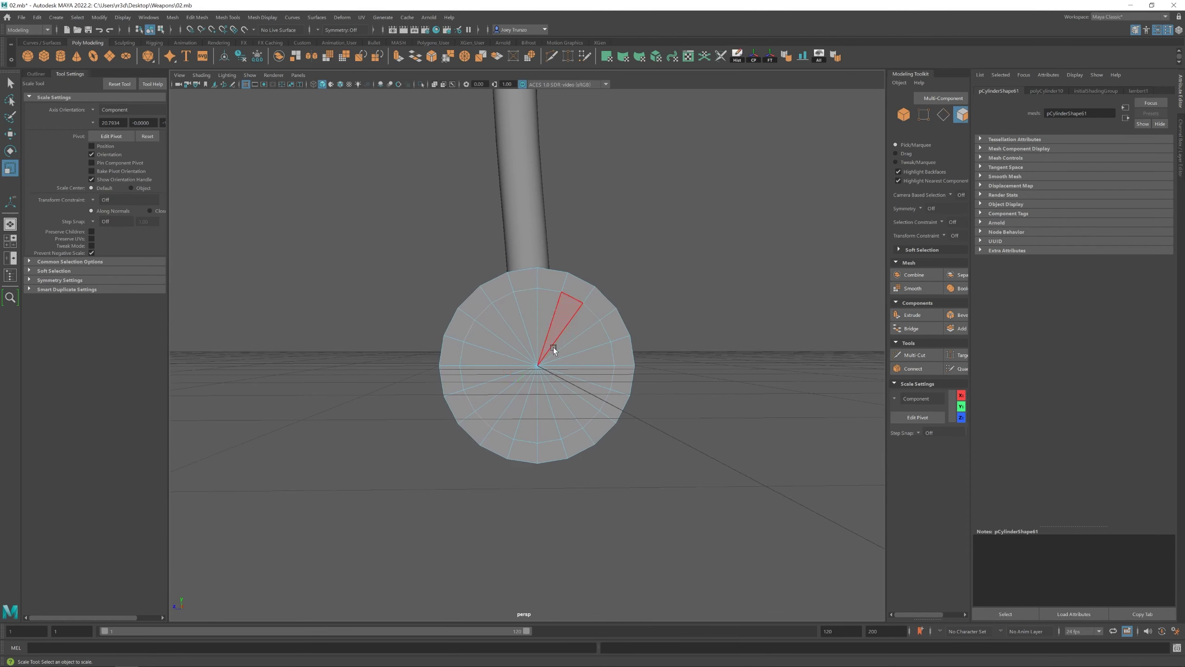
pyautogui.click(197, 17)
pyautogui.click(208, 53)
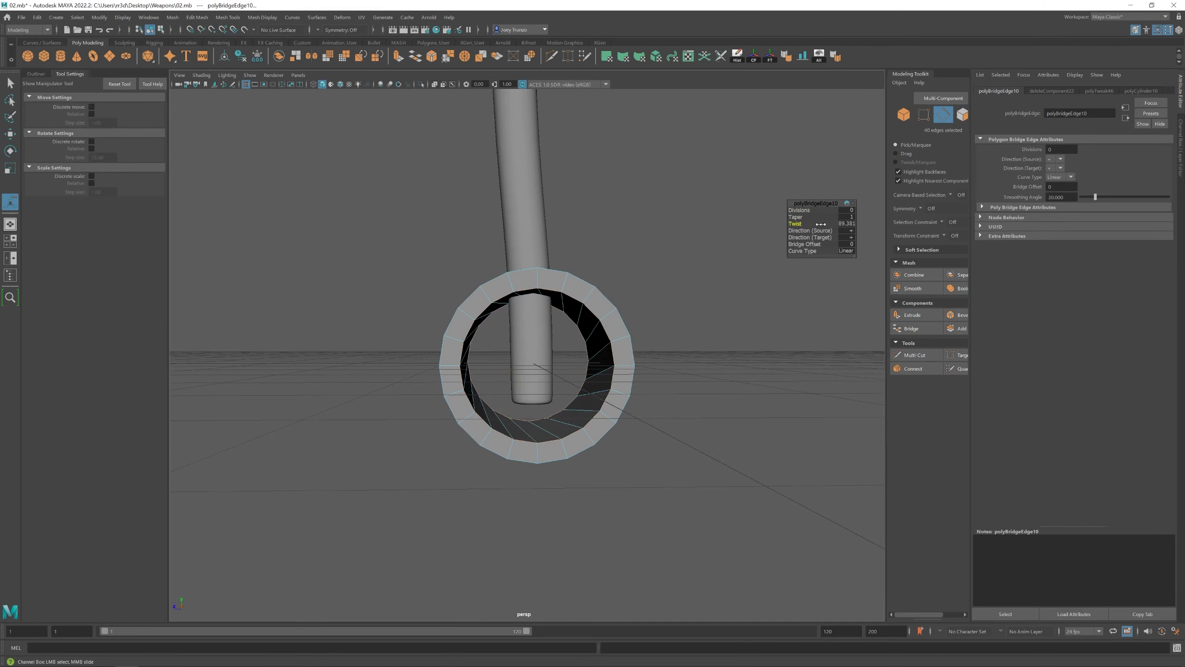
pyautogui.press('F8')
pyautogui.keyDown('alt'); pyautogui.moveTo(821, 224); pyautogui.dragTo(467, 353); pyautogui.keyUp('alt')
# Scale the ring down small and thin
pyautogui.press('r')
pyautogui.scroll(-3, 452, 344)
pyautogui.scroll(4, 520, 357)
pyautogui.keyDown('alt'); pyautogui.moveTo(467, 353); pyautogui.dragTo(513, 327); pyautogui.keyUp('alt')
pyautogui.scroll(-3, 519, 279)
pyautogui.scroll(3, 524, 275)
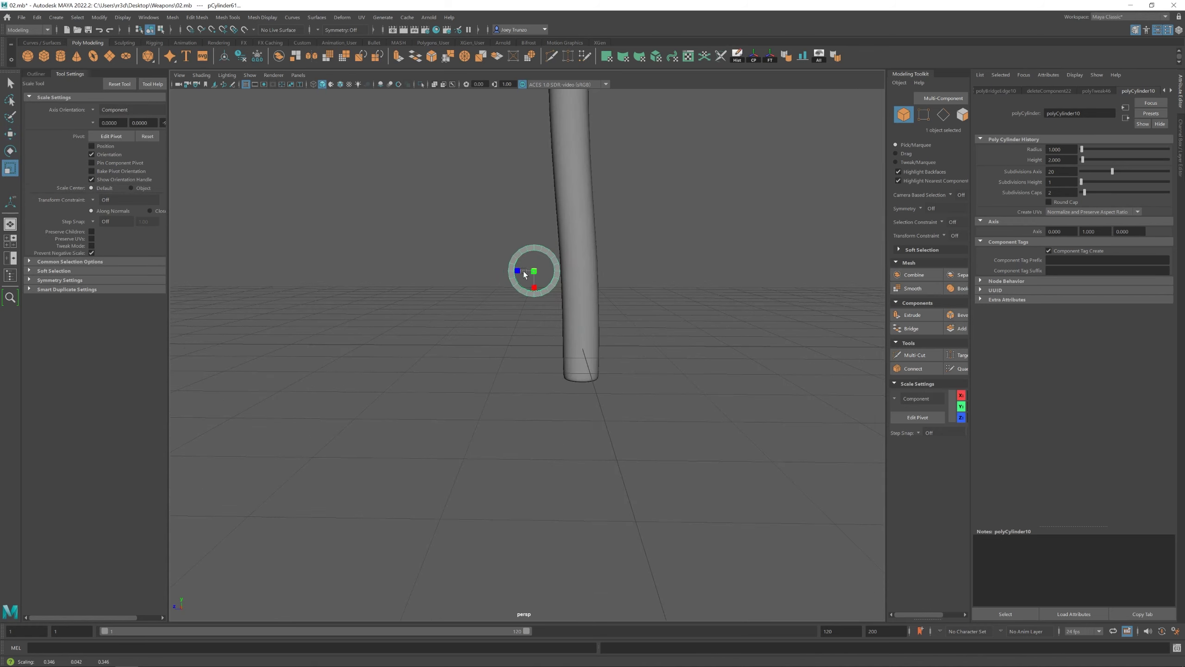
pyautogui.keyDown('alt'); pyautogui.moveTo(524, 274); pyautogui.dragTo(591, 345); pyautogui.keyUp('alt')
pyautogui.scroll(4, 590, 345)
# Adjust the ring's edge loops and scale beside the handle, then duplicate it
pyautogui.press('F10')
pyautogui.doubleClick(573, 189)
pyautogui.press('w')
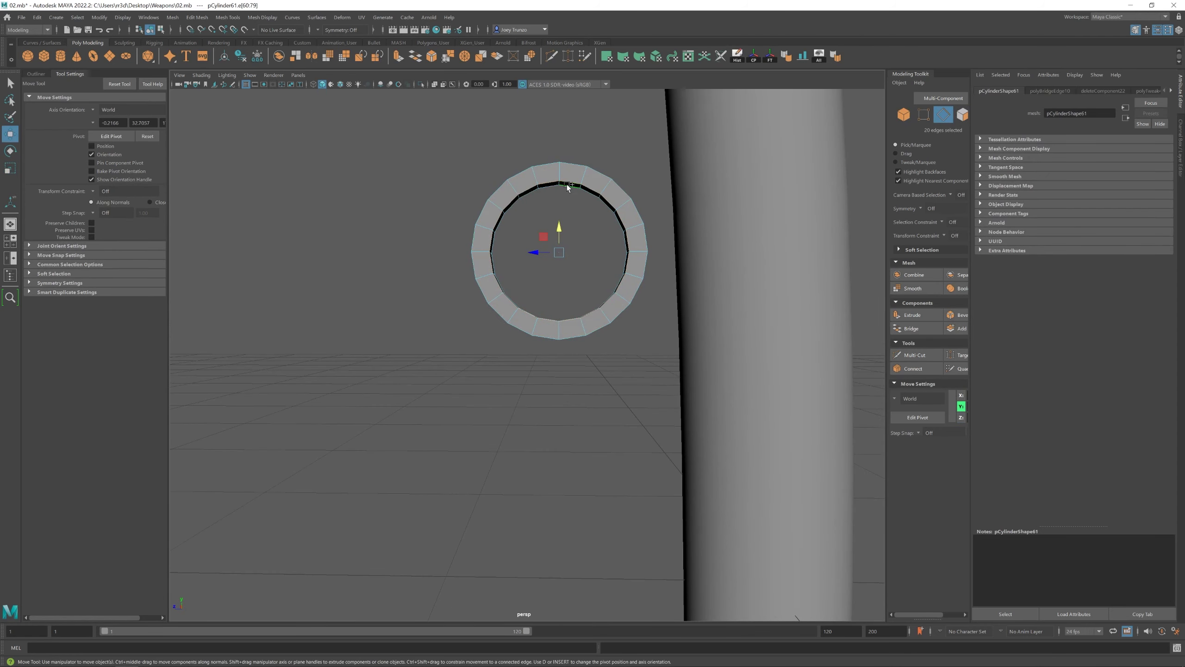
pyautogui.press('F8')
pyautogui.press('r')
pyautogui.scroll(-3, 392, 231)
pyautogui.keyDown('alt'); pyautogui.moveTo(392, 231); pyautogui.dragTo(550, 323); pyautogui.keyUp('alt')
pyautogui.scroll(1, 472, 296)
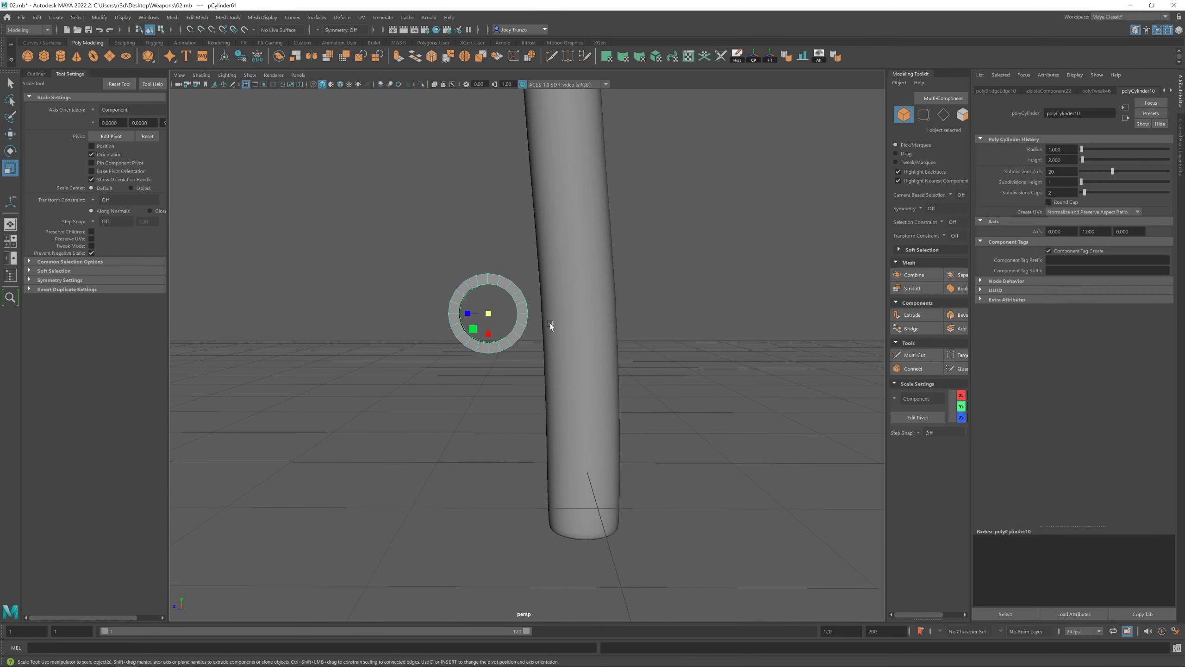
pyautogui.scroll(-3, 536, 329)
pyautogui.hotkey('ctrl', 'd')
pyautogui.scroll(3, 505, 337)
# Duplicate the ring down the column and reposition the top ring so four rings stack
pyautogui.press('w')
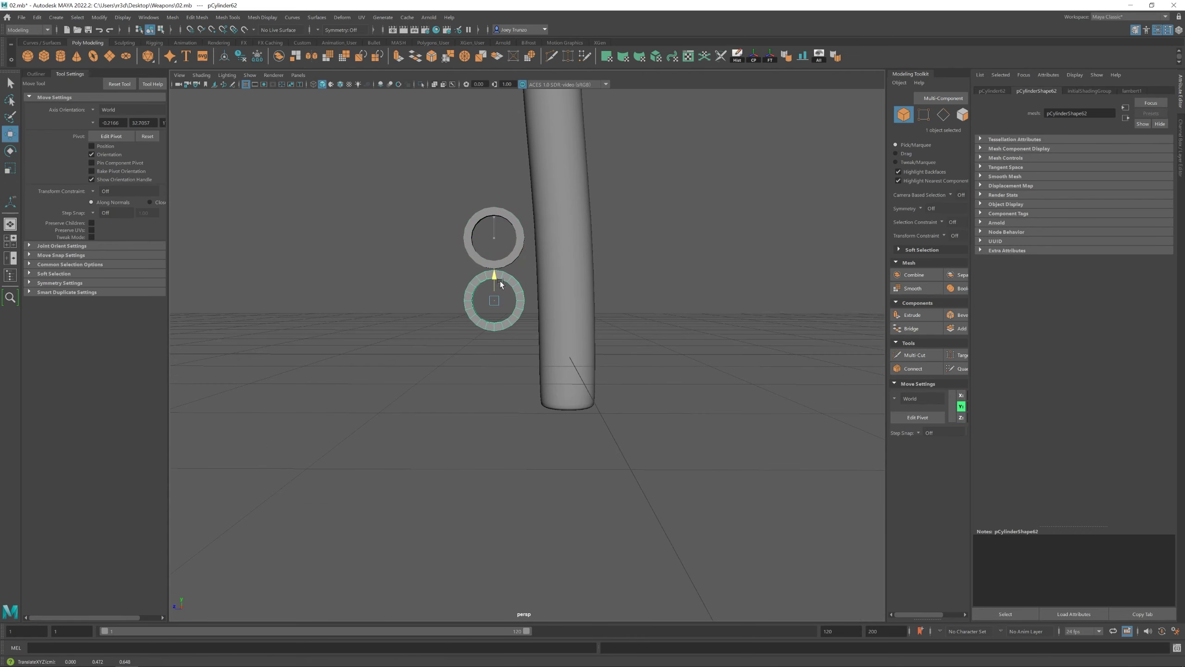
pyautogui.hotkey('shift', 'd')
pyautogui.hotkey('shift', 'd')
pyautogui.scroll(-3, 460, 286)
pyautogui.scroll(3, 460, 286)
pyautogui.keyDown('shift'); pyautogui.click(461, 178); pyautogui.keyUp('shift')
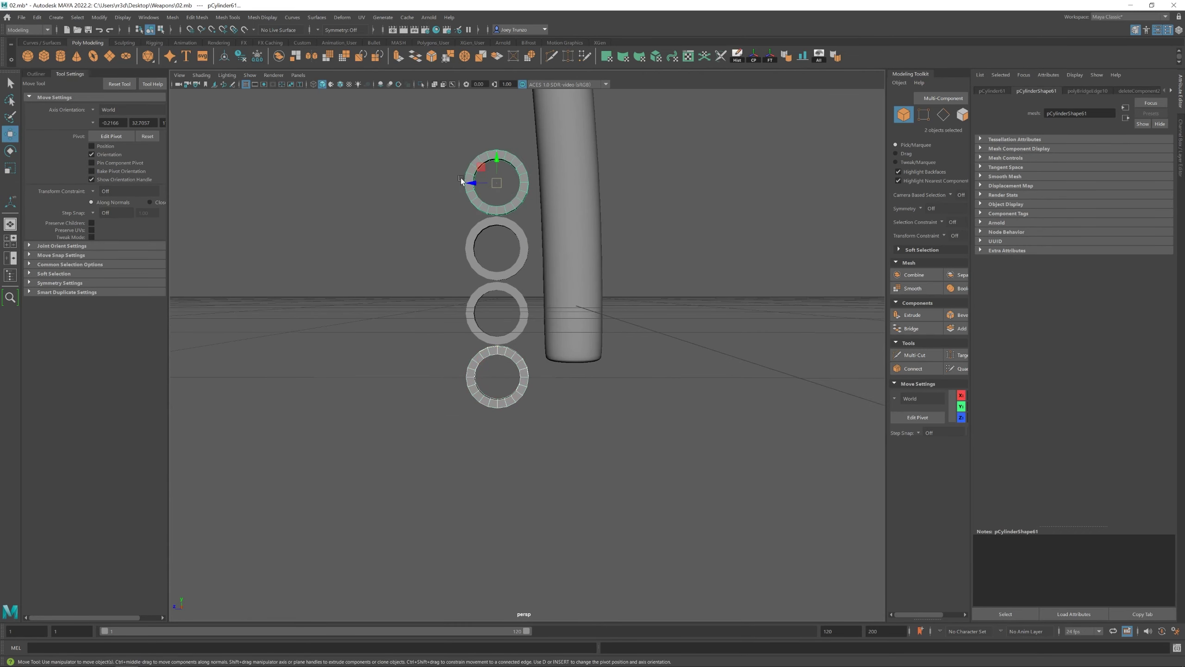
pyautogui.scroll(-3, 460, 339)
pyautogui.scroll(3, 648, 421)
pyautogui.click(575, 208)
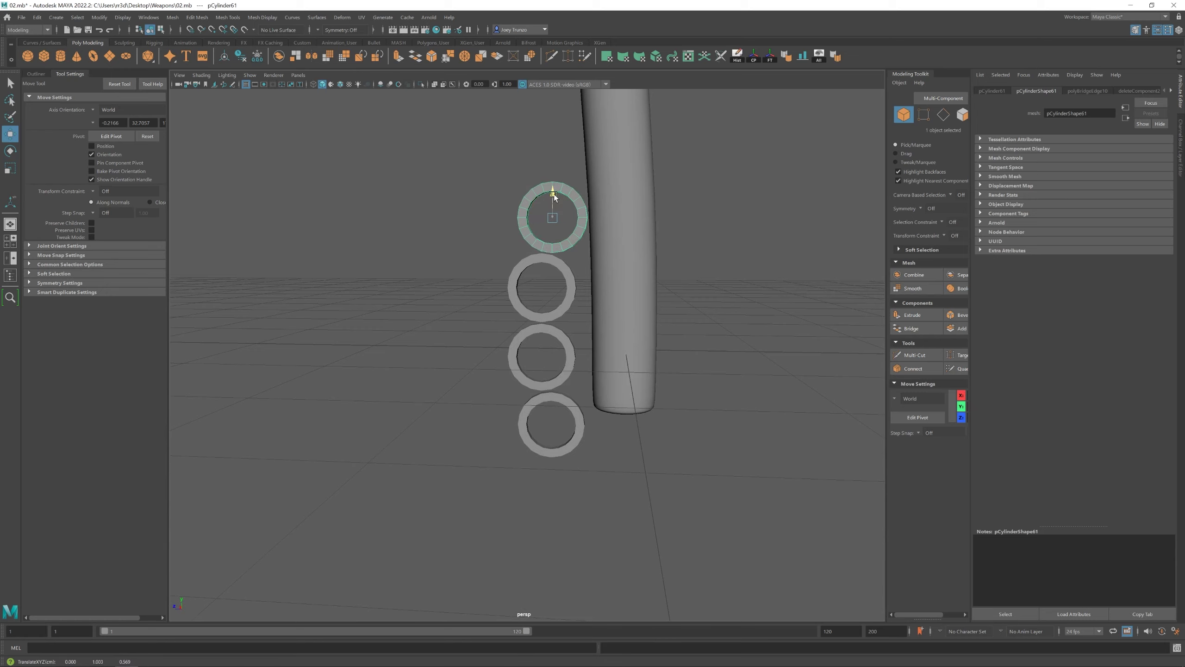
pyautogui.keyDown('alt'); pyautogui.moveTo(578, 412); pyautogui.dragTo(578, 356, button='middle'); pyautogui.keyUp('alt')
pyautogui.keyDown('shift'); pyautogui.click(578, 356); pyautogui.keyUp('shift')
pyautogui.scroll(-3, 552, 325)
# Group the four rings, raise the group slightly and scale it down
pyautogui.hotkey('ctrl', 'g')
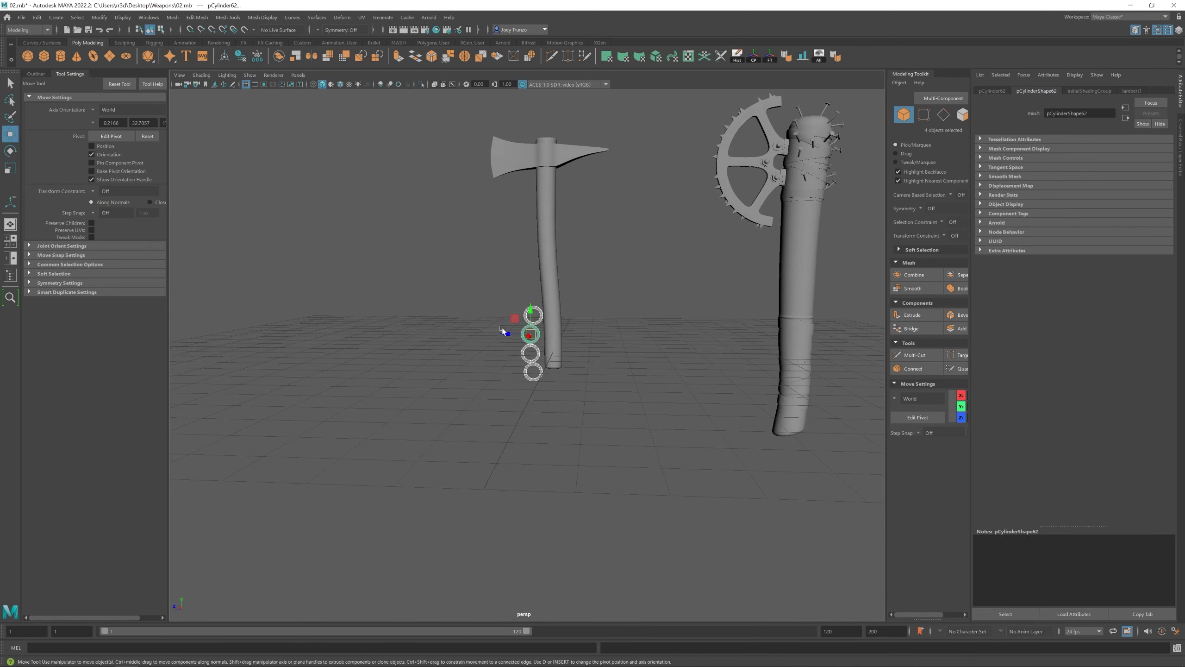
pyautogui.keyDown('alt'); pyautogui.moveTo(698, 105); pyautogui.dragTo(495, 333); pyautogui.keyUp('alt')
pyautogui.press('r')
pyautogui.scroll(3, 603, 387)
pyautogui.keyDown('alt'); pyautogui.moveTo(604, 387); pyautogui.dragTo(571, 382, button='right'); pyautogui.keyUp('alt')
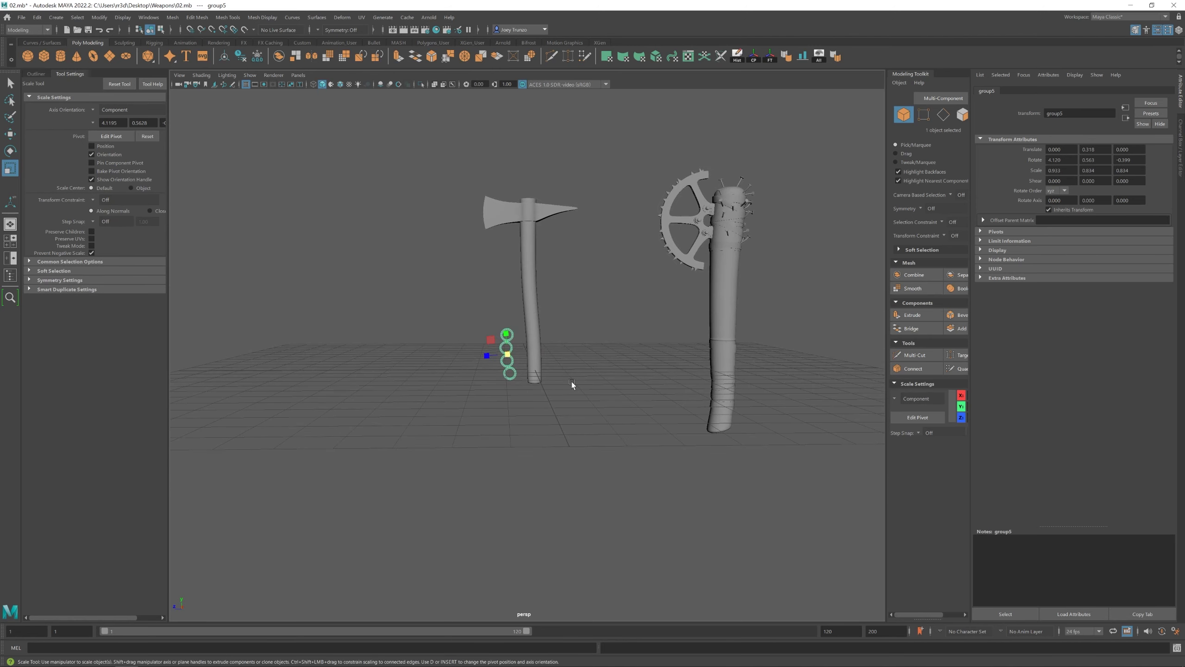
pyautogui.scroll(3, 512, 354)
# Reselect individual rings and orbit the view down to the bottom ring
pyautogui.click(544, 403)
pyautogui.click(497, 367)
pyautogui.click(467, 306)
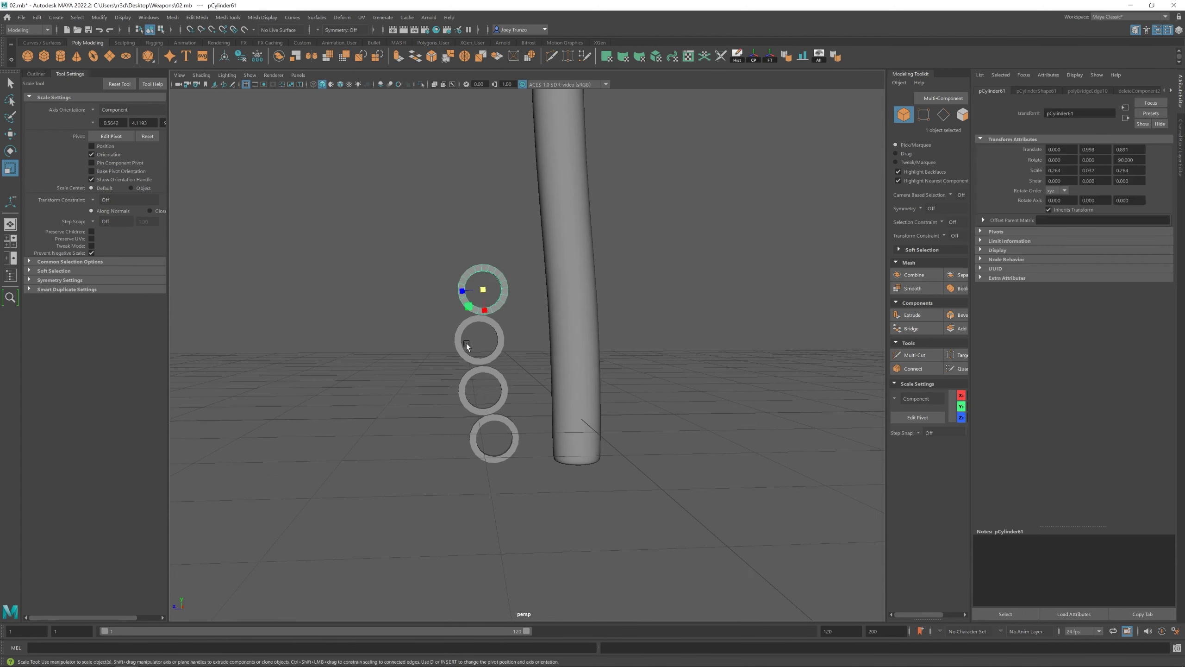
pyautogui.press('w')
pyautogui.click(489, 280)
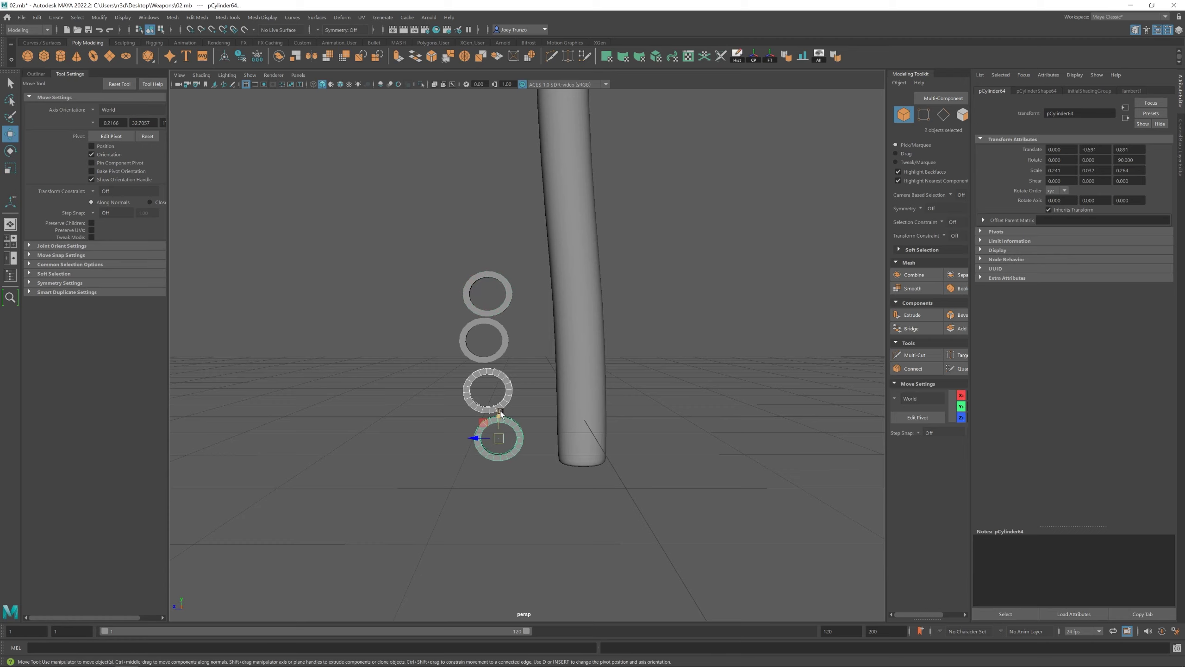
pyautogui.click(413, 407)
pyautogui.scroll(-5, 413, 408)
pyautogui.scroll(8, 519, 389)
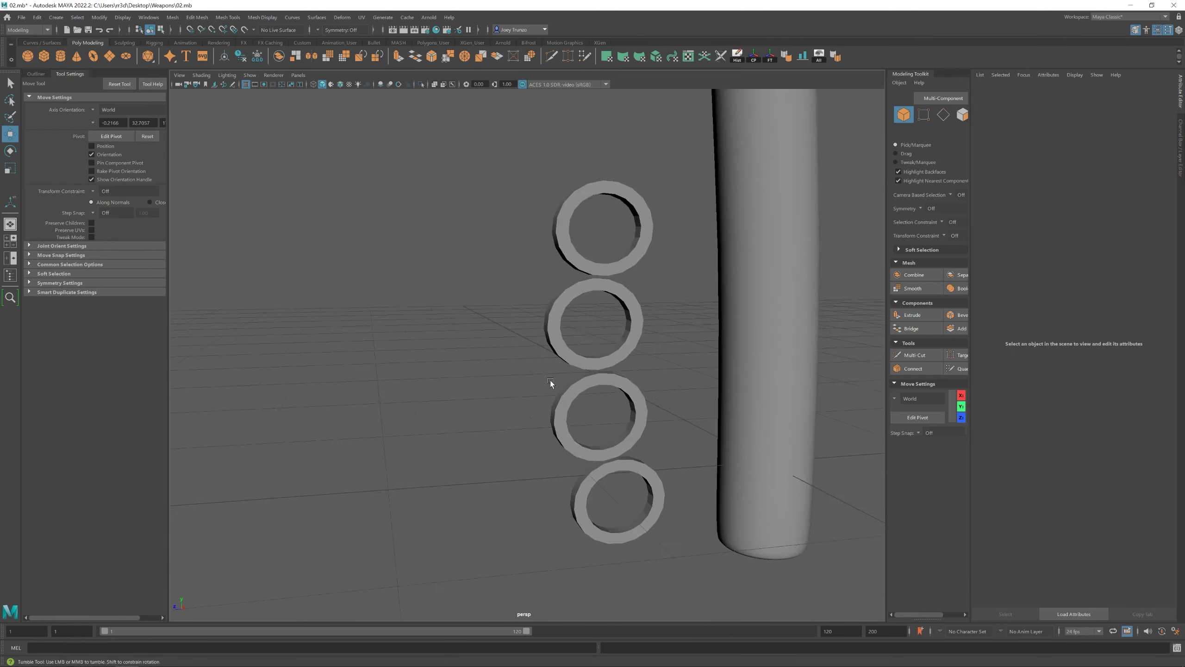
pyautogui.keyDown('alt'); pyautogui.moveTo(550, 380); pyautogui.dragTo(564, 525); pyautogui.keyUp('alt')
pyautogui.click(565, 525)
# Delete the facing faces where the first two rings meet
pyautogui.press('q')
pyautogui.press('F11')
pyautogui.scroll(5, 581, 282)
pyautogui.click(606, 219)
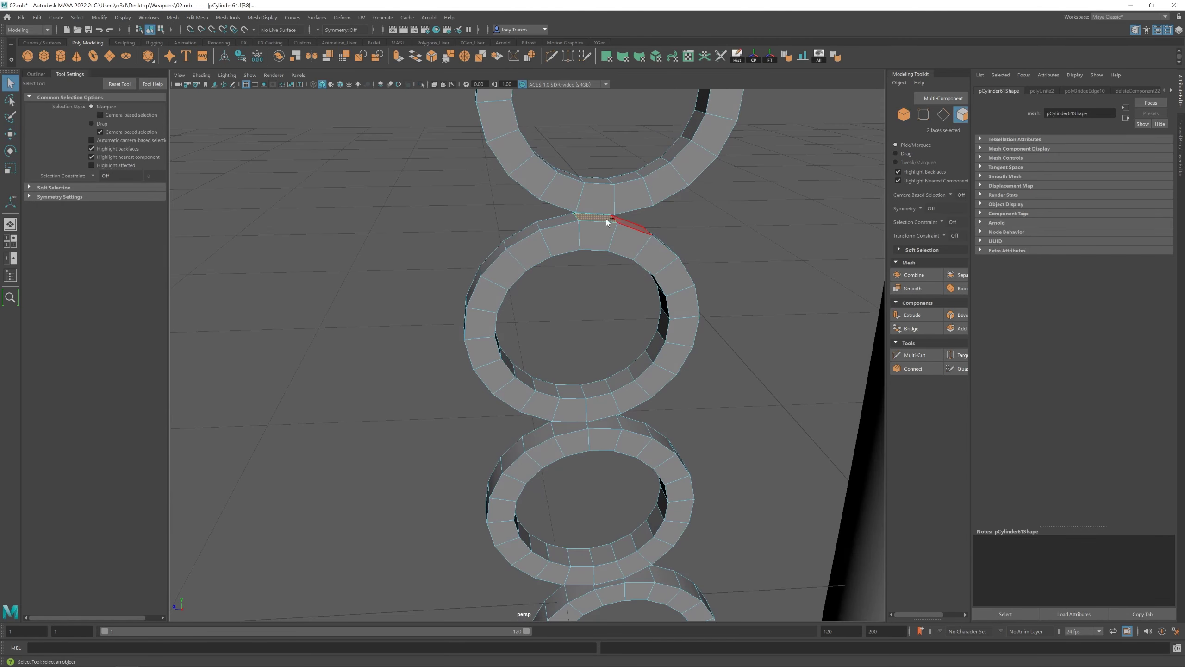
pyautogui.keyDown('shift'); pyautogui.click(625, 323); pyautogui.keyUp('shift')
pyautogui.keyDown('alt'); pyautogui.moveTo(606, 219); pyautogui.dragTo(621, 345); pyautogui.keyUp('alt')
pyautogui.press('Delete')
# Delete the facing faces at the remaining ring junctions
pyautogui.click(616, 351)
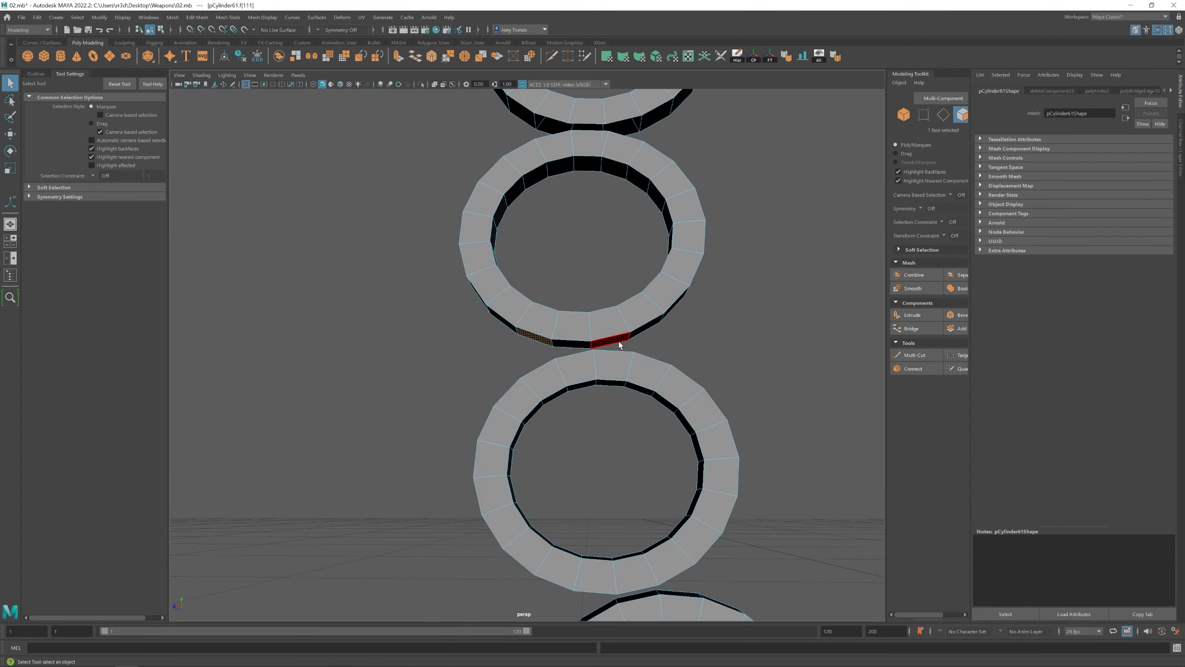
pyautogui.scroll(-5, 618, 341)
pyautogui.keyDown('alt'); pyautogui.moveTo(444, 304); pyautogui.dragTo(555, 286); pyautogui.keyUp('alt')
pyautogui.scroll(3, 571, 370)
pyautogui.press('Delete')
pyautogui.keyDown('alt'); pyautogui.moveTo(555, 285); pyautogui.dragTo(581, 323, button='middle'); pyautogui.keyUp('alt')
pyautogui.keyDown('alt'); pyautogui.moveTo(581, 323); pyautogui.dragTo(509, 246); pyautogui.keyUp('alt')
pyautogui.click(580, 292)
pyautogui.press('Delete')
# Bridge the open edges between the rings with Edit Mesh > Bridge
pyautogui.press('w')
pyautogui.click(196, 17)
pyautogui.click(208, 53)
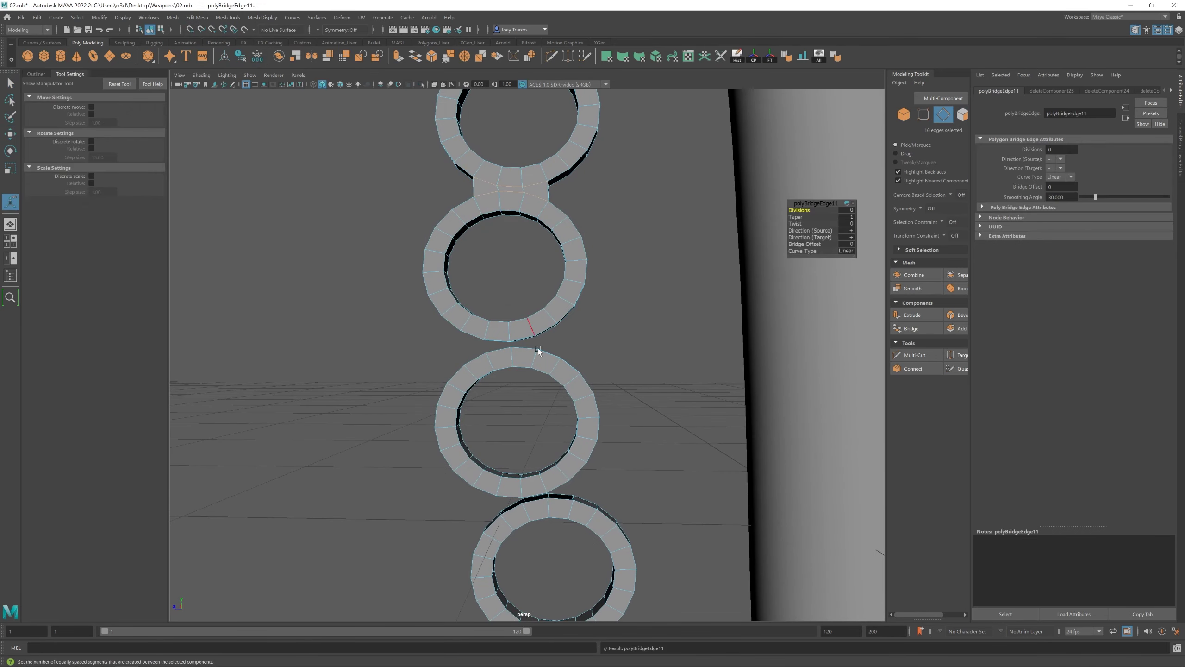
pyautogui.keyDown('alt'); pyautogui.moveTo(527, 401); pyautogui.dragTo(529, 372); pyautogui.keyUp('alt')
# Scale the junction vertices at the top joint to widen the bridges
pyautogui.press('w')
pyautogui.press('F8')
pyautogui.scroll(-10, 560, 343)
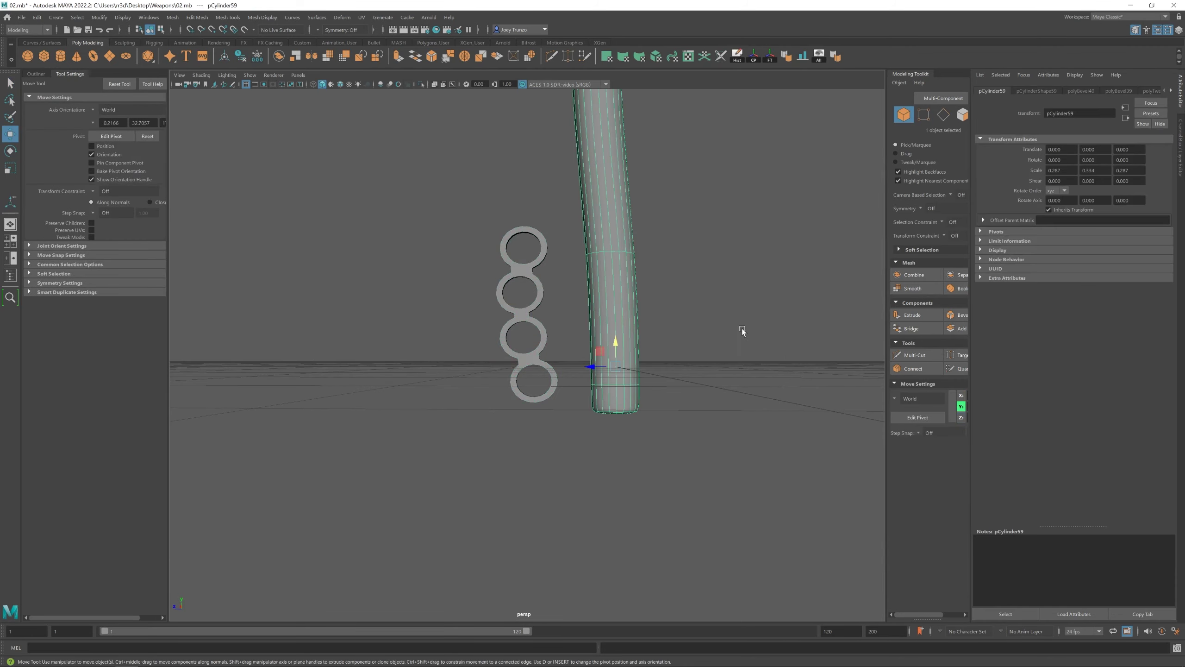
pyautogui.scroll(10, 468, 287)
pyautogui.press('F9')
pyautogui.moveTo(472, 200); pyautogui.dragTo(487, 219)
pyautogui.press('r')
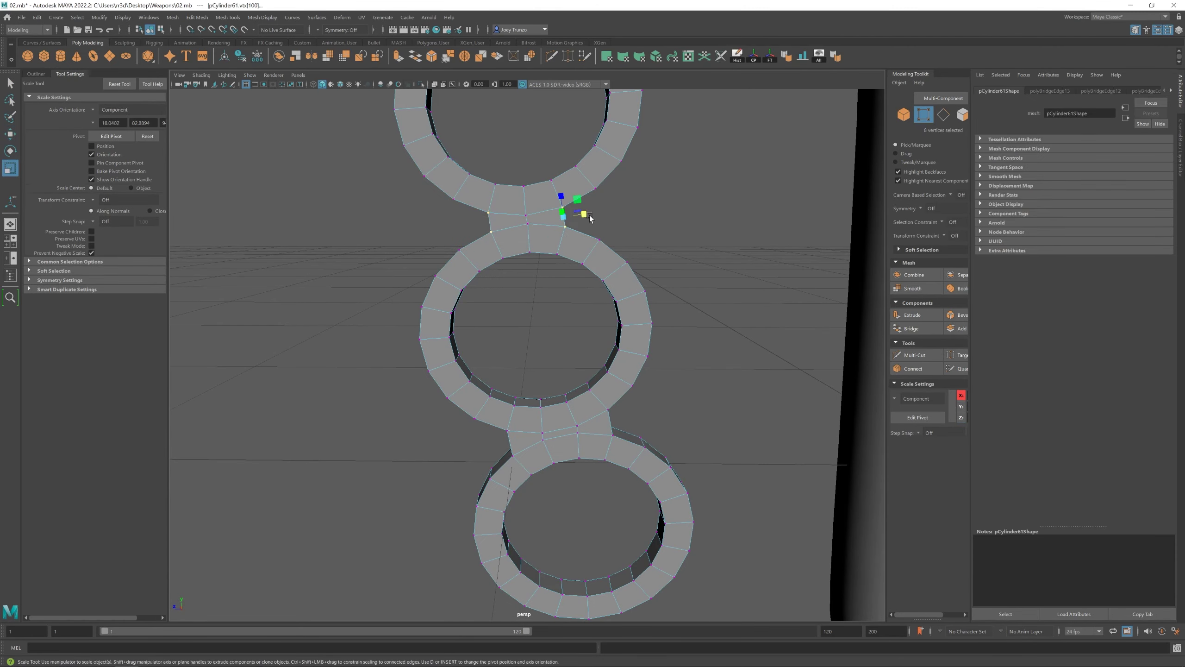
pyautogui.press('r')
pyautogui.press('F8')
pyautogui.press('w')
pyautogui.scroll(-8, 500, 222)
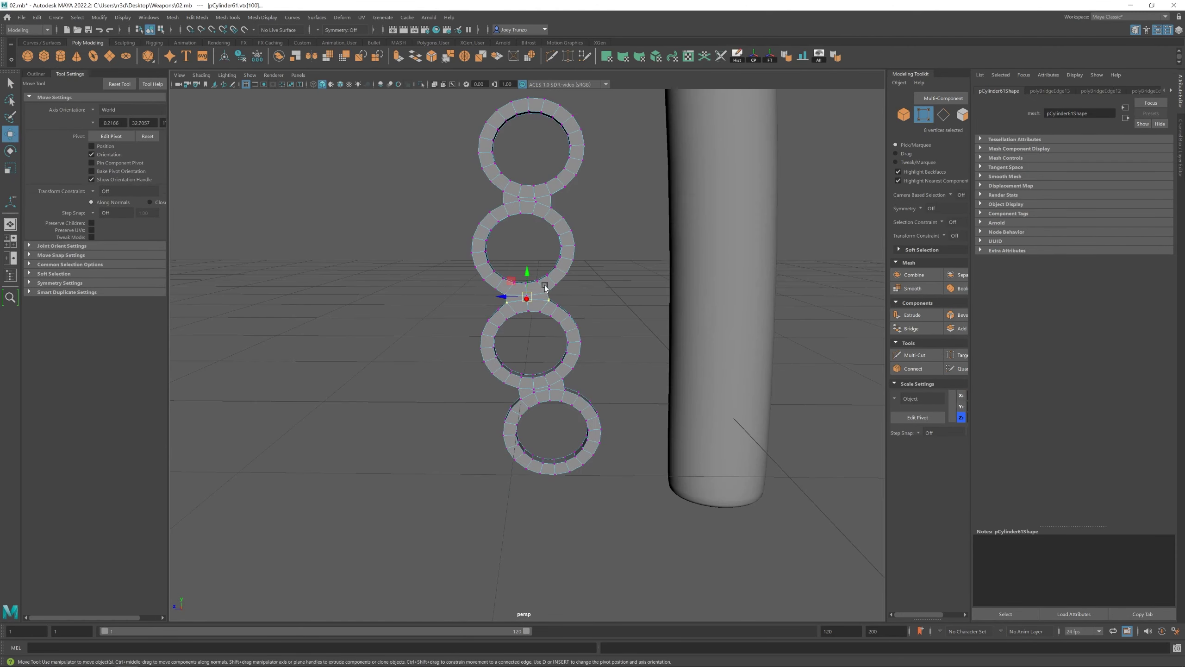
pyautogui.scroll(8, 598, 376)
pyautogui.scroll(-3, 485, 267)
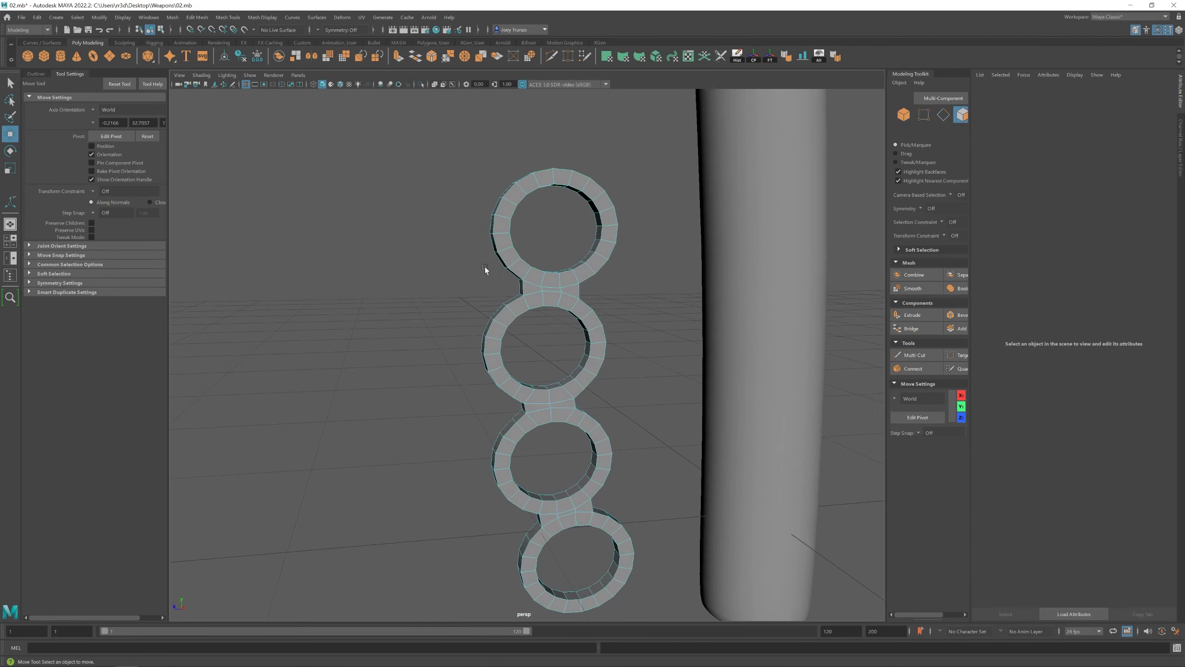
# Select the rings' outer faces and grow the selection to 16 faces
pyautogui.press('F11')
pyautogui.moveTo(485, 267)
pyautogui.mouseDown()
pyautogui.moveTo(508, 212)
pyautogui.moveTo(485, 234)
pyautogui.moveTo(455, 233)
pyautogui.moveTo(491, 251)
pyautogui.moveTo(432, 300)
pyautogui.moveTo(487, 294)
pyautogui.moveTo(455, 275)
pyautogui.moveTo(485, 282)
pyautogui.mouseUp()
pyautogui.hotkey('shift', '.')
pyautogui.click(483, 256)
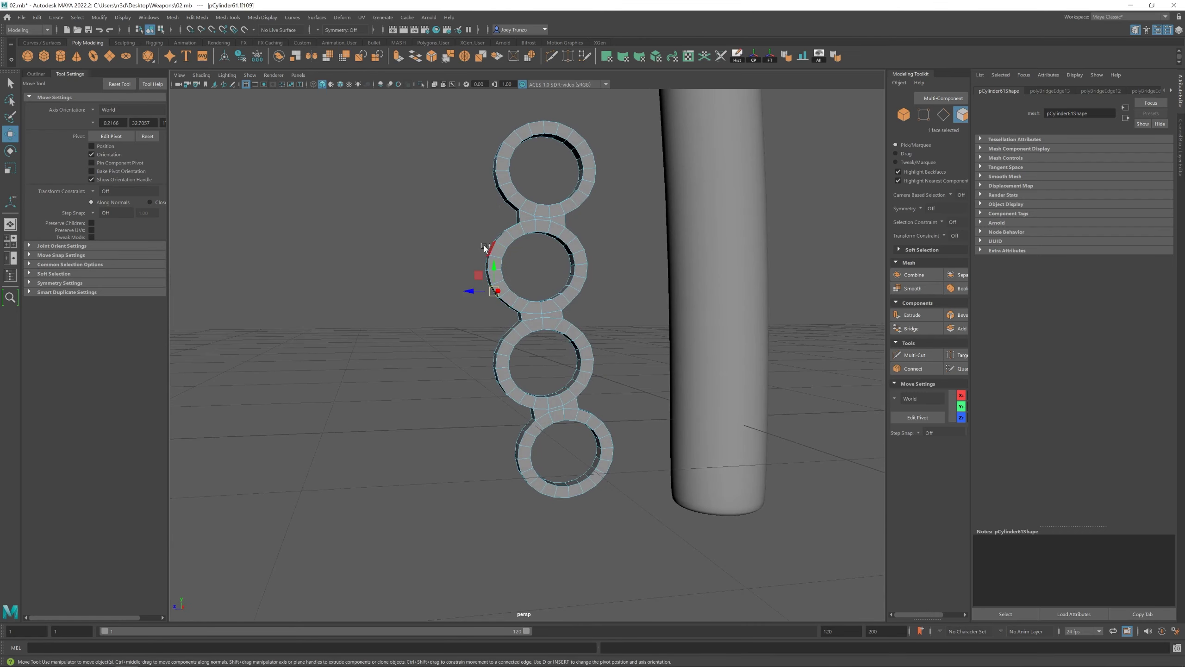
pyautogui.hotkey('shift', '.')
pyautogui.keyDown('alt'); pyautogui.moveTo(490, 156); pyautogui.dragTo(419, 383); pyautogui.keyUp('alt')
pyautogui.hotkey('shift', '.')
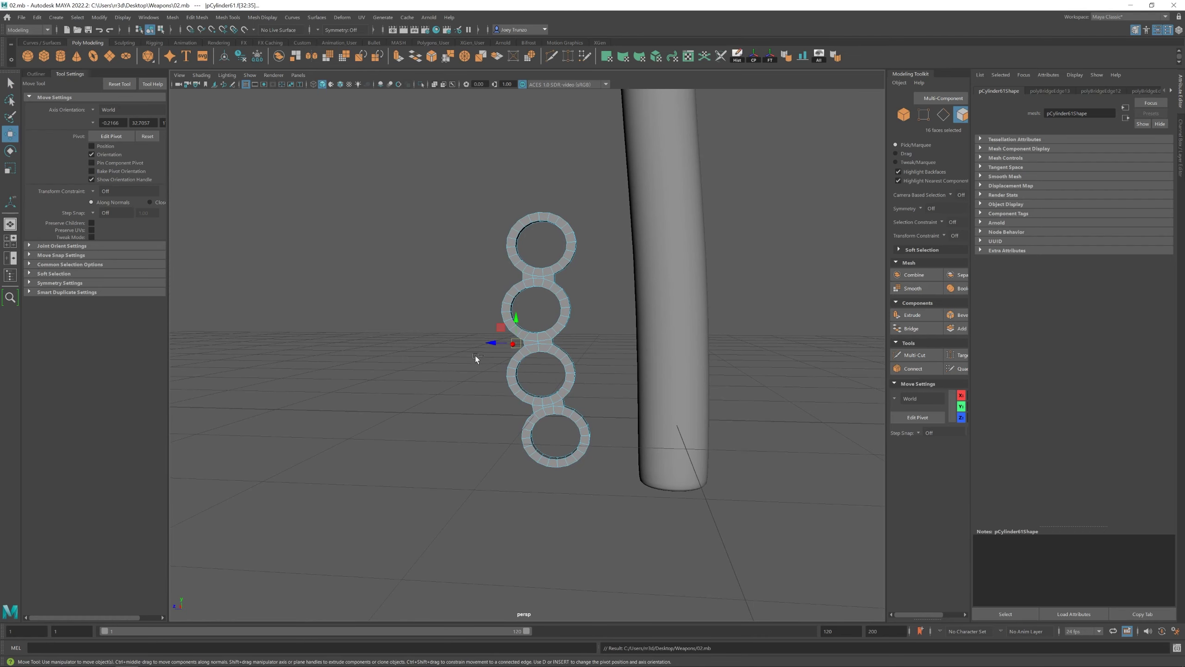
# Extrude the 16 outer faces and pull them out to the left
pyautogui.hotkey('ctrl', 'e')
pyautogui.moveTo(491, 342); pyautogui.dragTo(463, 344)
pyautogui.press('r')
pyautogui.click(112, 109)
pyautogui.keyDown('alt'); pyautogui.moveTo(392, 268); pyautogui.dragTo(450, 261); pyautogui.keyUp('alt')
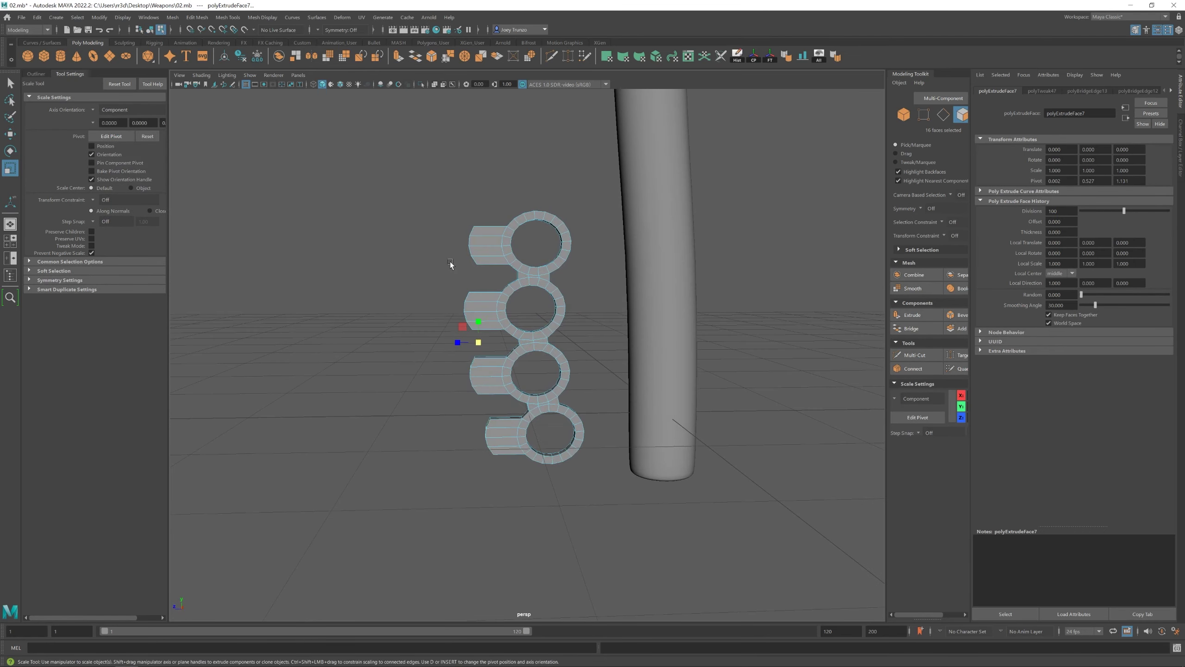
# Scale the extrusion-end vertices of all four prongs down to a point
pyautogui.press('F9')
pyautogui.moveTo(466, 222); pyautogui.dragTo(473, 267)
pyautogui.press('r')
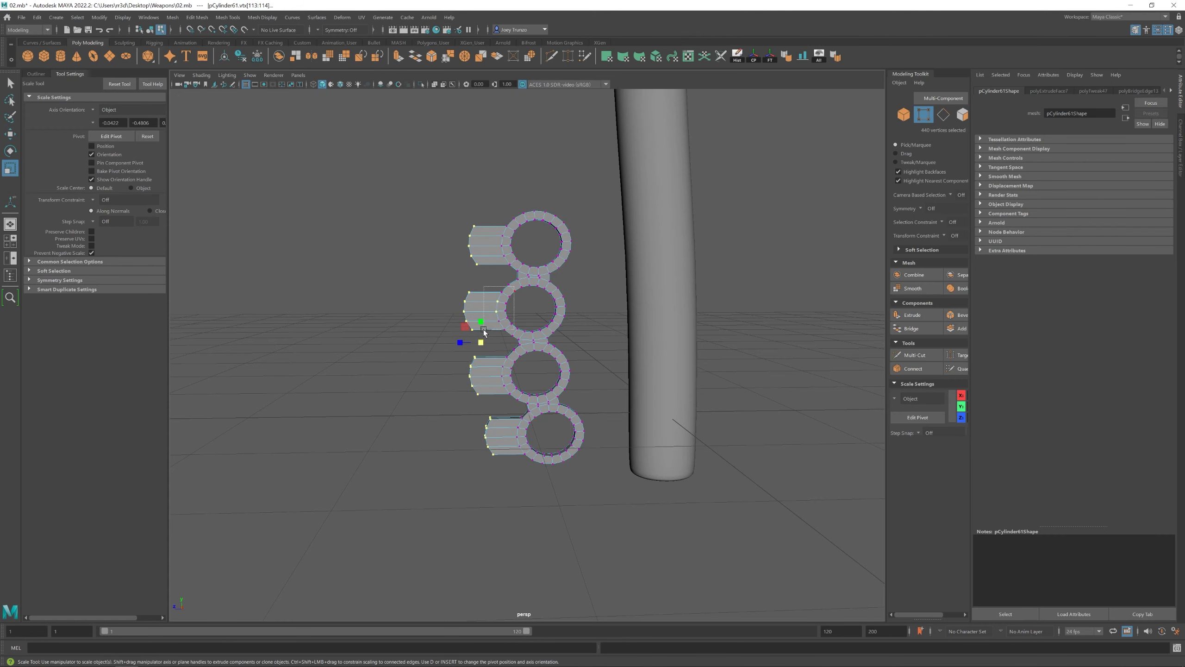
pyautogui.moveTo(484, 331); pyautogui.dragTo(456, 349)
pyautogui.press('e')
pyautogui.press('w')
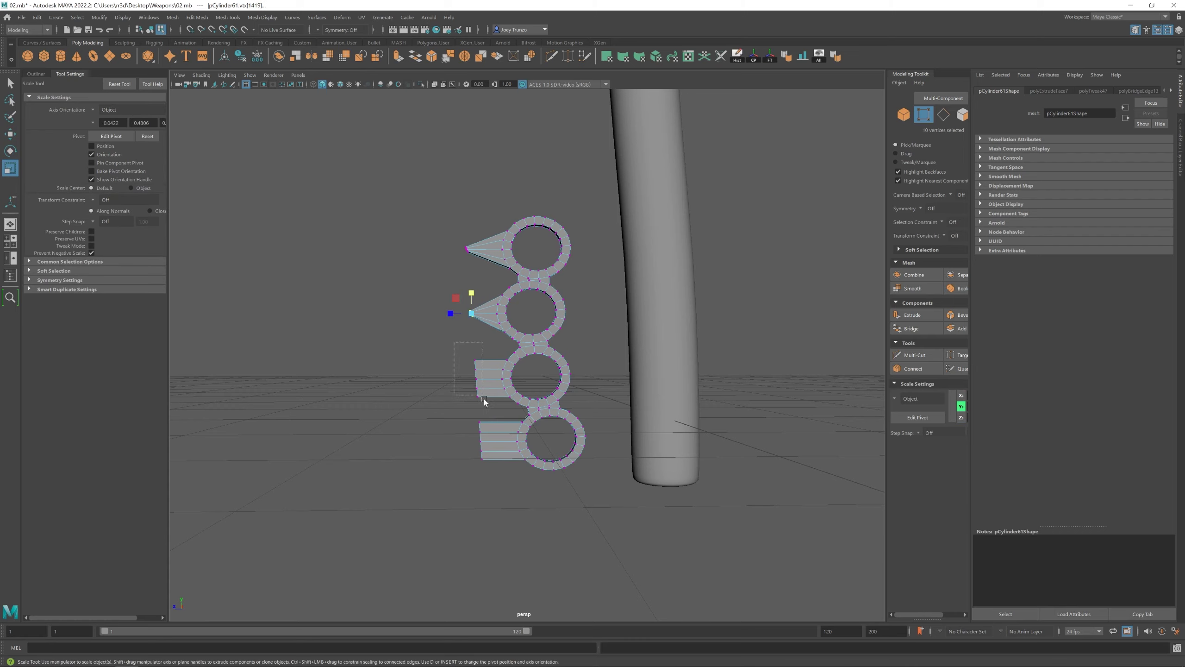
pyautogui.scroll(-5, 503, 377)
pyautogui.moveTo(473, 257); pyautogui.dragTo(513, 441)
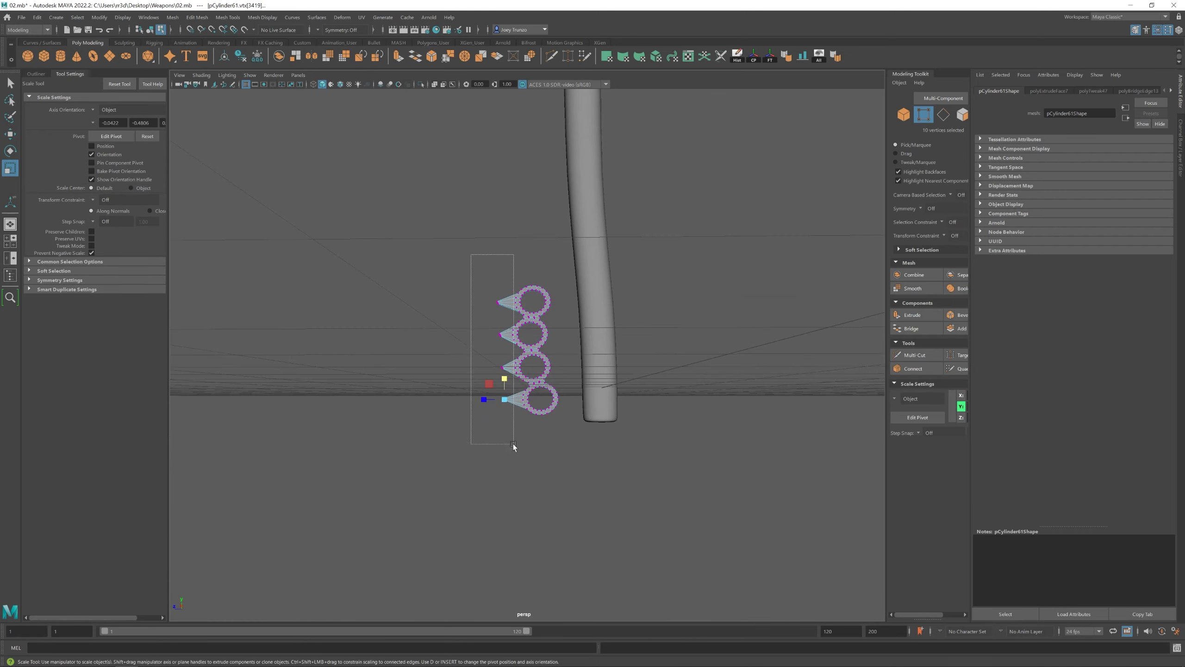
# Move the spike-tip vertices outward along the depth axis
pyautogui.press('w')
pyautogui.click(571, 337)
pyautogui.scroll(5, 535, 392)
pyautogui.press('F8')
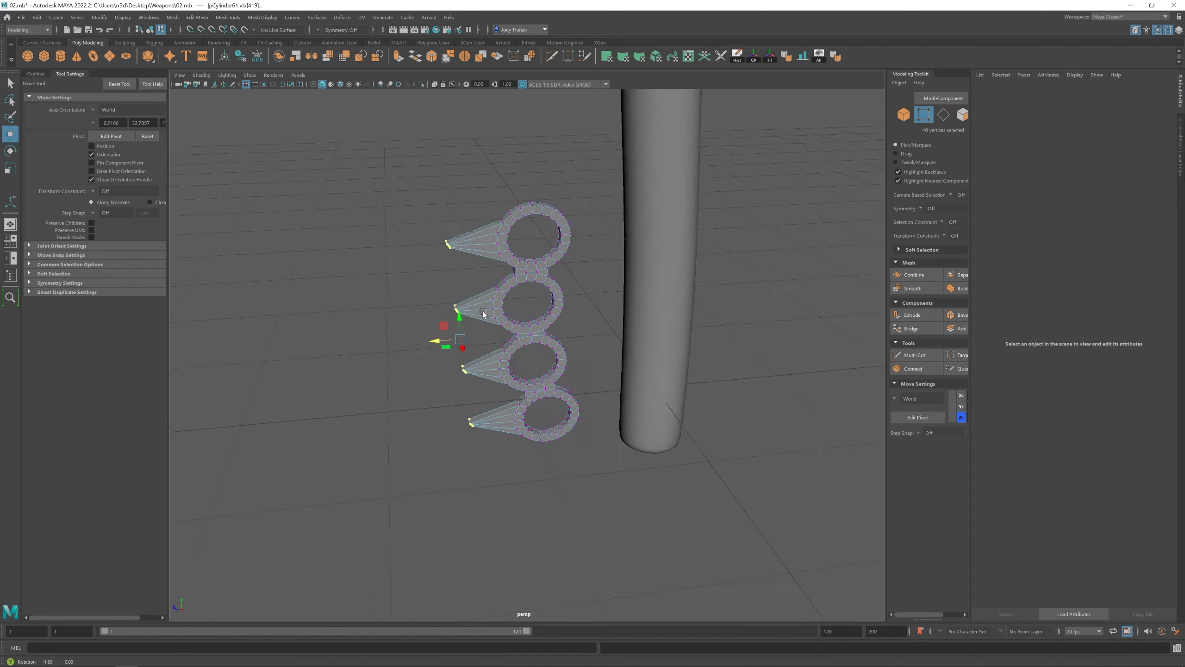
pyautogui.keyDown('alt'); pyautogui.moveTo(535, 393); pyautogui.dragTo(656, 392); pyautogui.keyUp('alt')
pyautogui.moveTo(528, 359); pyautogui.dragTo(491, 296)
pyautogui.click(491, 296)
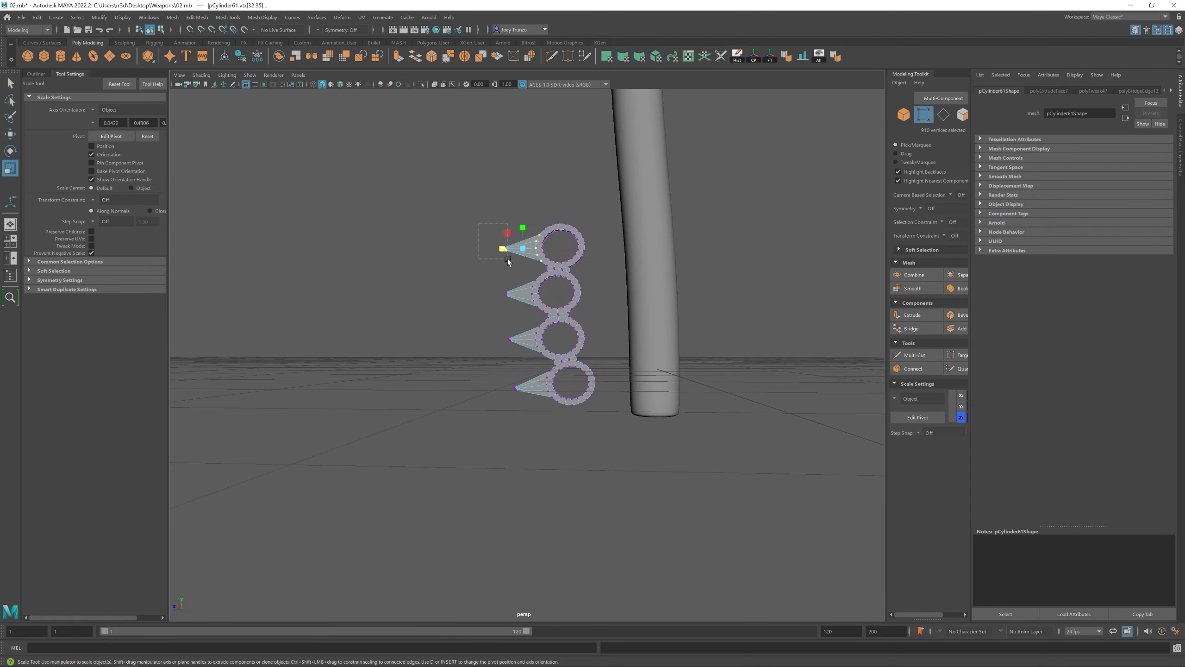
pyautogui.scroll(-3, 522, 323)
pyautogui.keyDown('alt'); pyautogui.moveTo(522, 323); pyautogui.dragTo(477, 302); pyautogui.keyUp('alt')
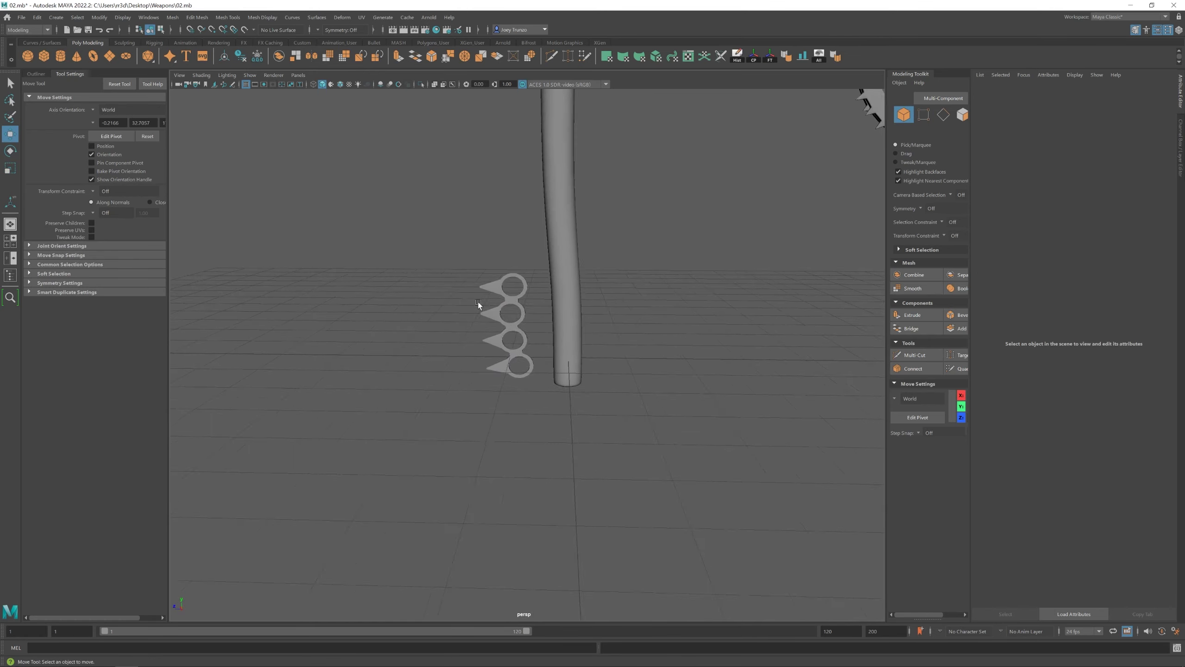
pyautogui.scroll(4, 519, 197)
pyautogui.press('F11')
# Extrude the selected ring faces out toward the handle and adjust the prong-end vertices
pyautogui.press('q')
pyautogui.keyDown('alt'); pyautogui.moveTo(549, 178); pyautogui.dragTo(582, 371); pyautogui.keyUp('alt')
pyautogui.hotkey('ctrl', 'e')
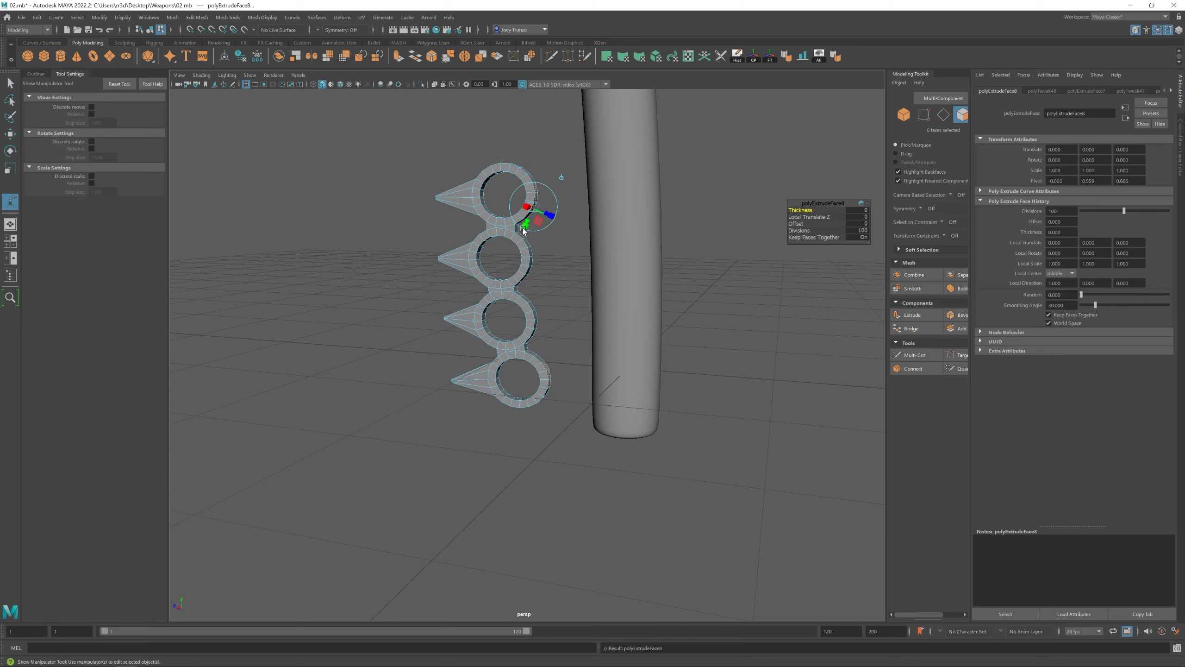
pyautogui.press('w')
pyautogui.moveTo(511, 292); pyautogui.dragTo(499, 318)
pyautogui.press('F8')
pyautogui.press('F9')
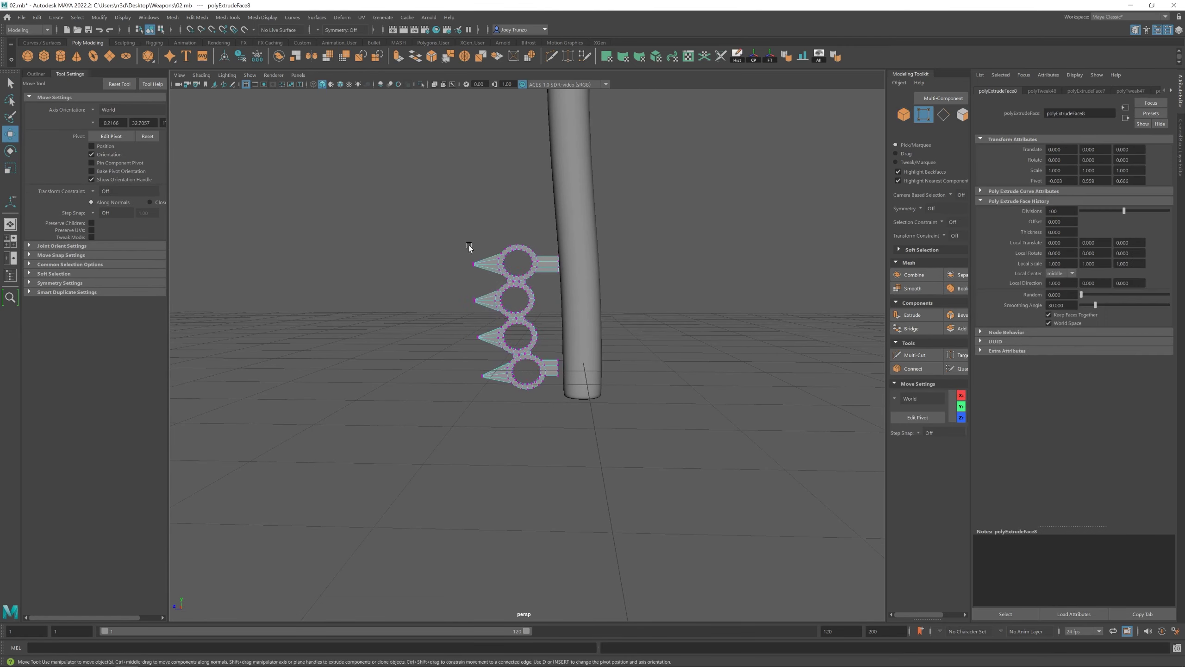
pyautogui.press('e')
pyautogui.moveTo(543, 241); pyautogui.dragTo(541, 299)
pyautogui.moveTo(565, 320); pyautogui.dragTo(541, 390)
pyautogui.press('F8')
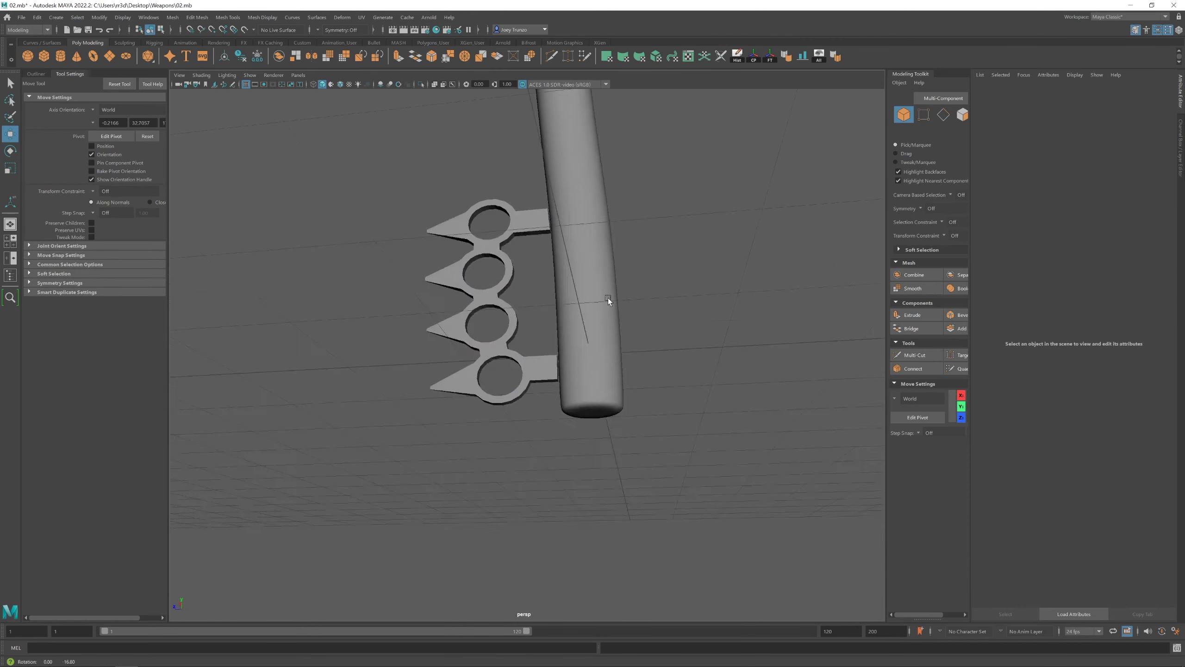
# Insert edge loops on the top and bottom prongs and slide them into place
pyautogui.keyDown('alt'); pyautogui.moveTo(608, 298); pyautogui.dragTo(497, 224); pyautogui.keyUp('alt')
pyautogui.keyDown('alt'); pyautogui.moveTo(497, 224); pyautogui.dragTo(555, 192, button='right'); pyautogui.keyUp('alt')
pyautogui.click(234, 17)
pyautogui.click(247, 89)
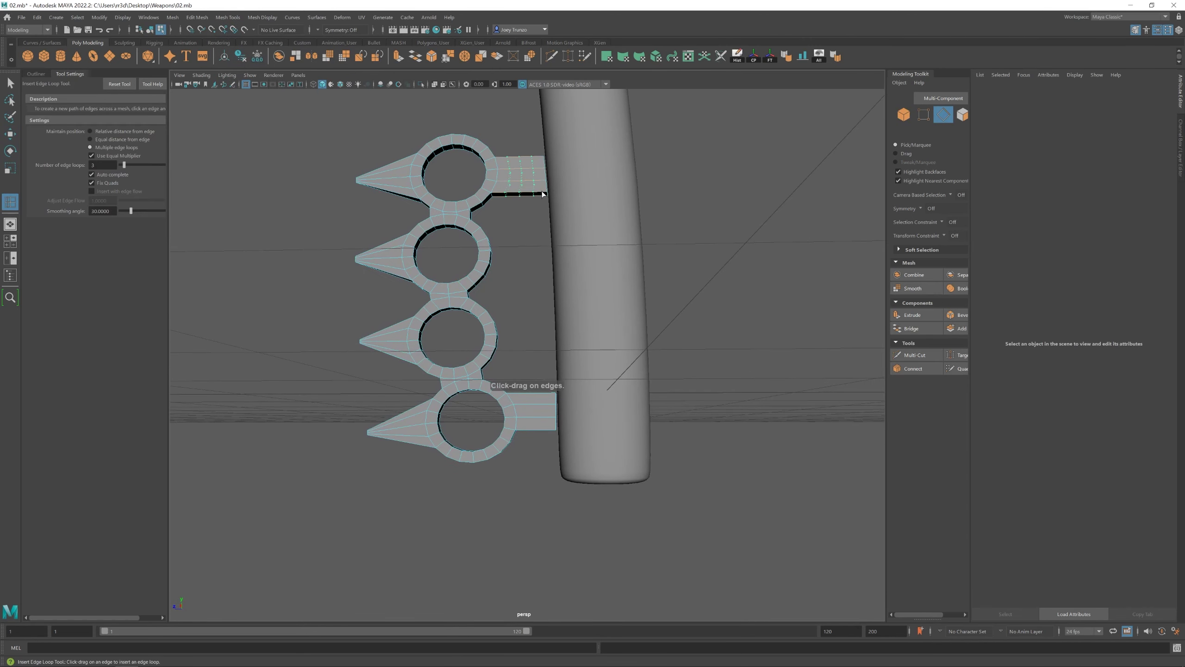
pyautogui.click(536, 194)
pyautogui.click(552, 396)
pyautogui.moveTo(558, 161); pyautogui.dragTo(582, 156, button='right')
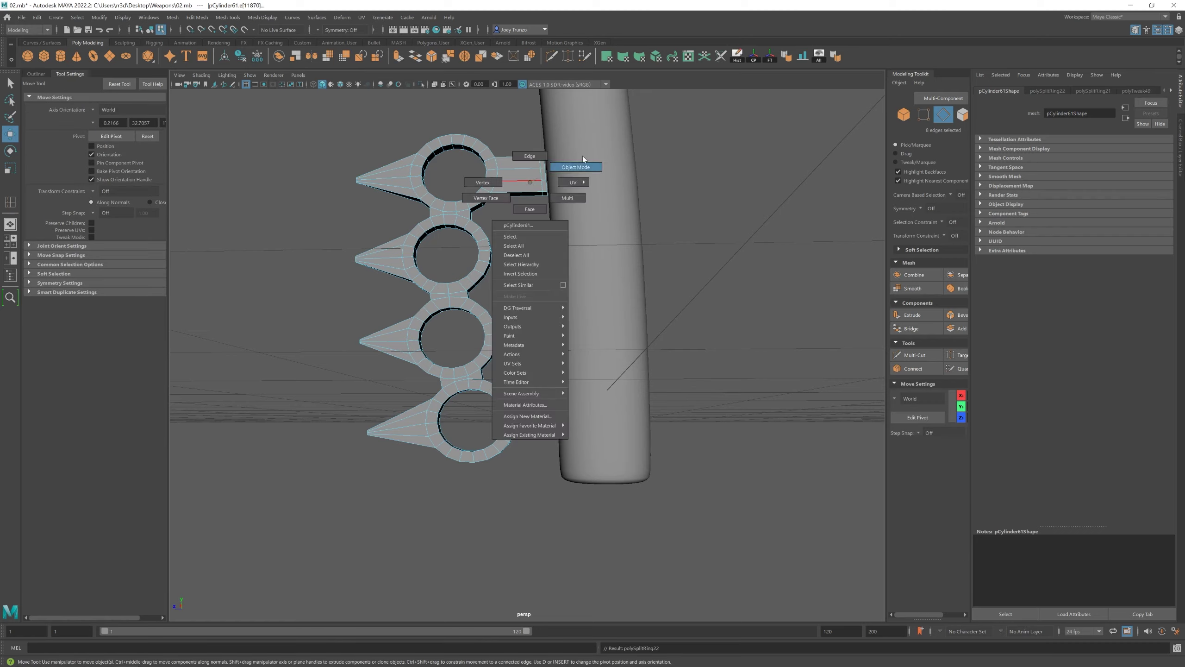
# Isolate the knuckle mesh and apply Offset Edge Loop to it
pyautogui.press('w')
pyautogui.hotkey('ctrl', '1')
pyautogui.press('f')
pyautogui.click(228, 17)
pyautogui.click(256, 117)
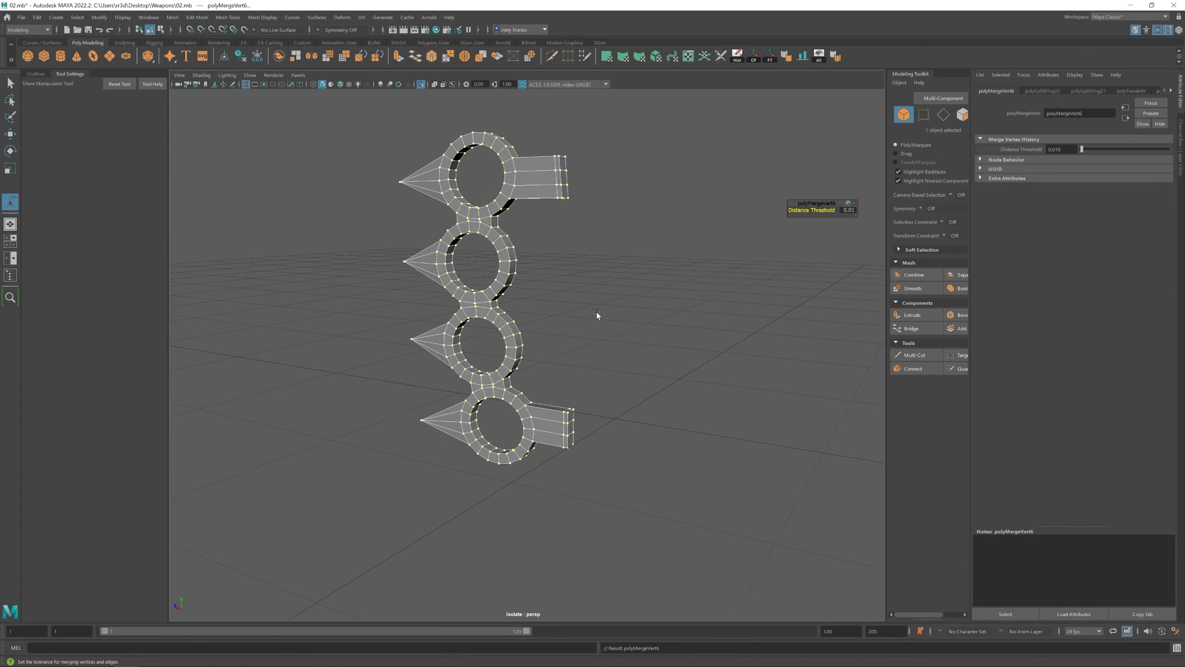
pyautogui.keyDown('alt'); pyautogui.moveTo(596, 311); pyautogui.dragTo(537, 326); pyautogui.keyUp('alt')
# Check the bottom prong end's faces, then clear them and show the full scene again
pyautogui.click(443, 235)
pyautogui.press('w')
pyautogui.click(583, 433)
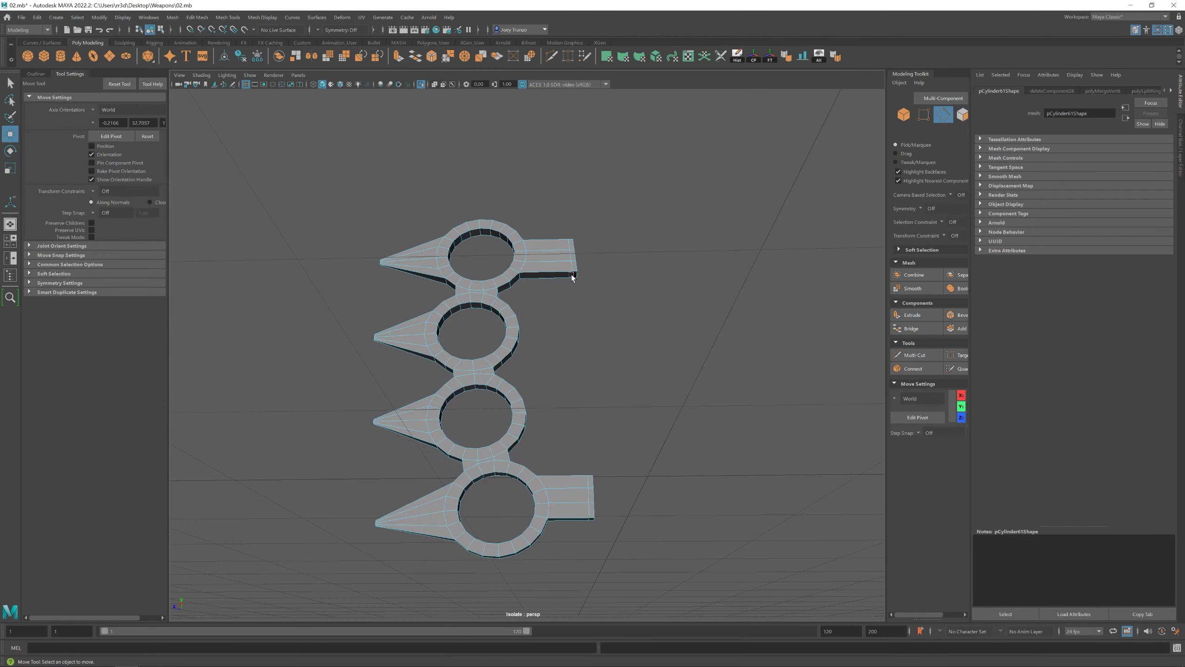
pyautogui.click(197, 18)
pyautogui.click(473, 92)
pyautogui.hotkey('ctrl', '1')
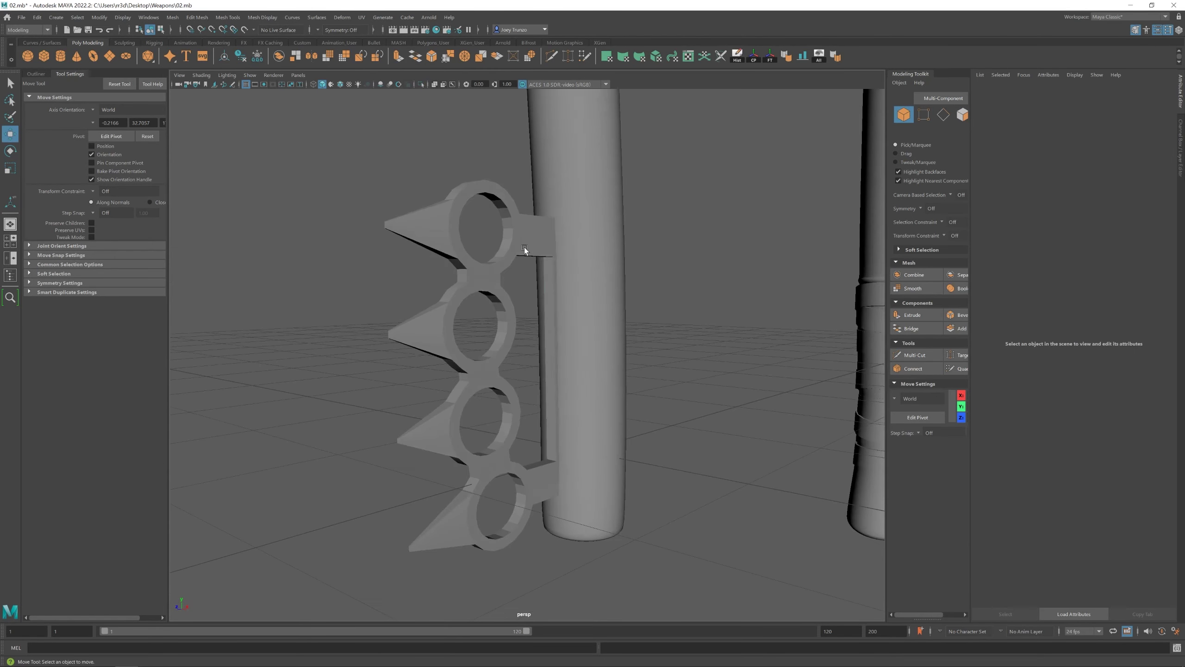
pyautogui.click(524, 246)
pyautogui.keyDown('alt'); pyautogui.moveTo(524, 247); pyautogui.dragTo(506, 195); pyautogui.keyUp('alt')
# Extrude the connector strip faces and pull the strip outward along the handle
pyautogui.press('F11')
pyautogui.scroll(-3, 442, 426)
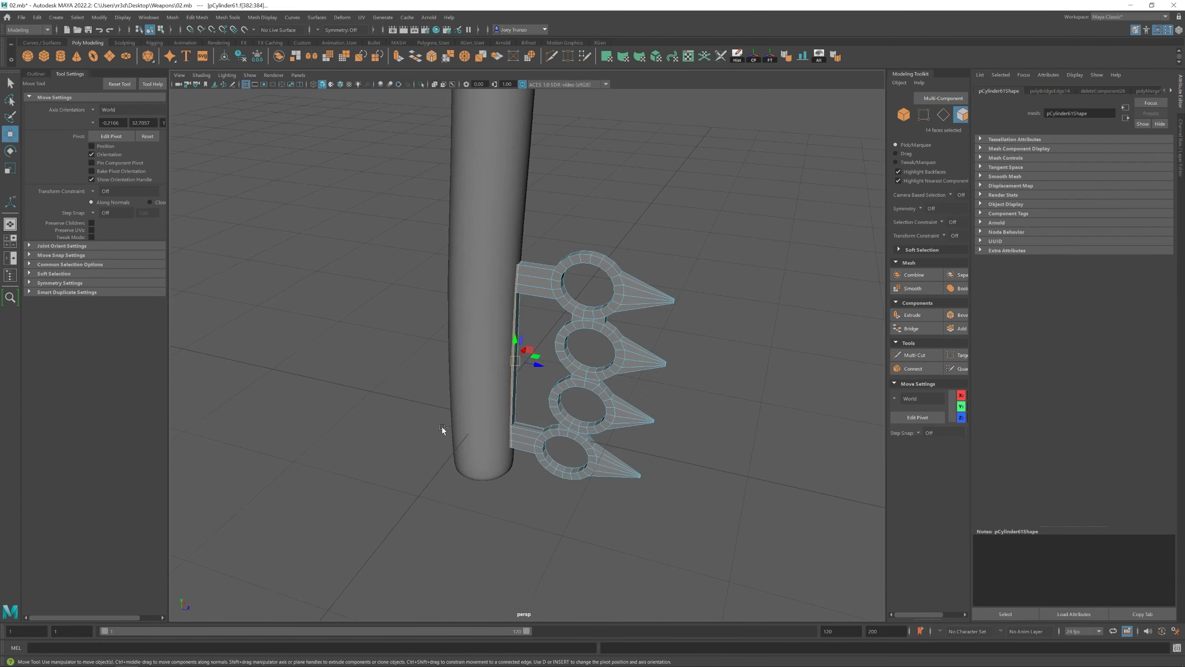
pyautogui.hotkey('ctrl', 'e')
pyautogui.keyDown('alt'); pyautogui.moveTo(441, 426); pyautogui.dragTo(599, 357); pyautogui.keyUp('alt')
pyautogui.scroll(3, 532, 368)
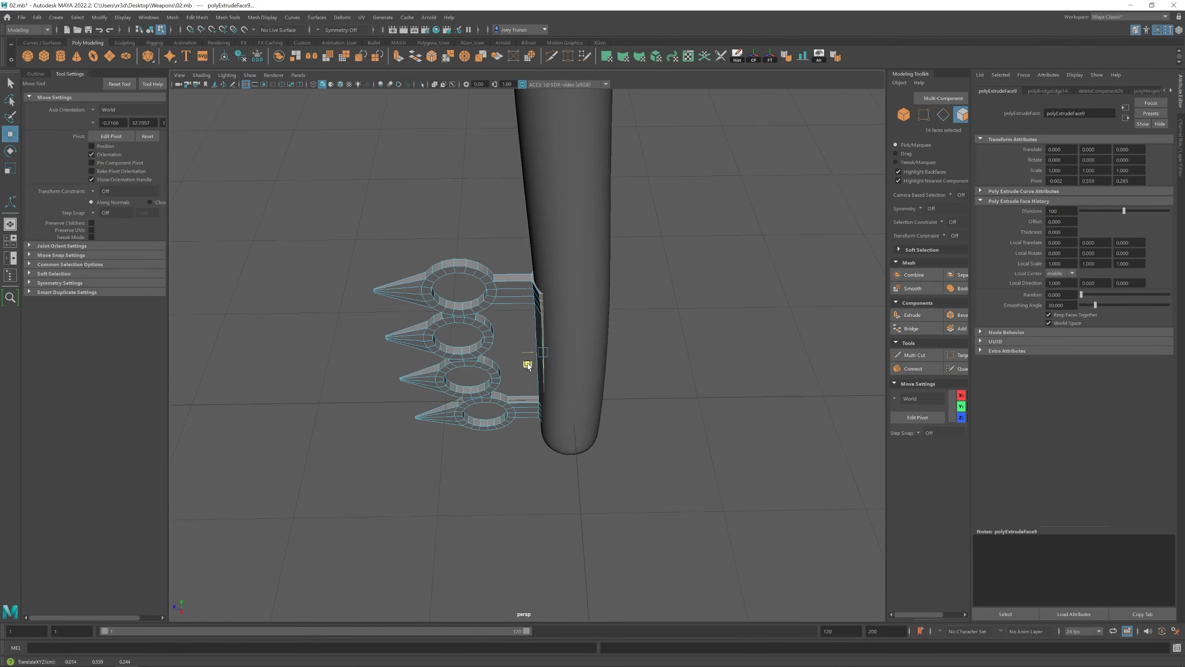
pyautogui.keyDown('alt'); pyautogui.moveTo(527, 365); pyautogui.dragTo(575, 373); pyautogui.keyUp('alt')
pyautogui.press('r')
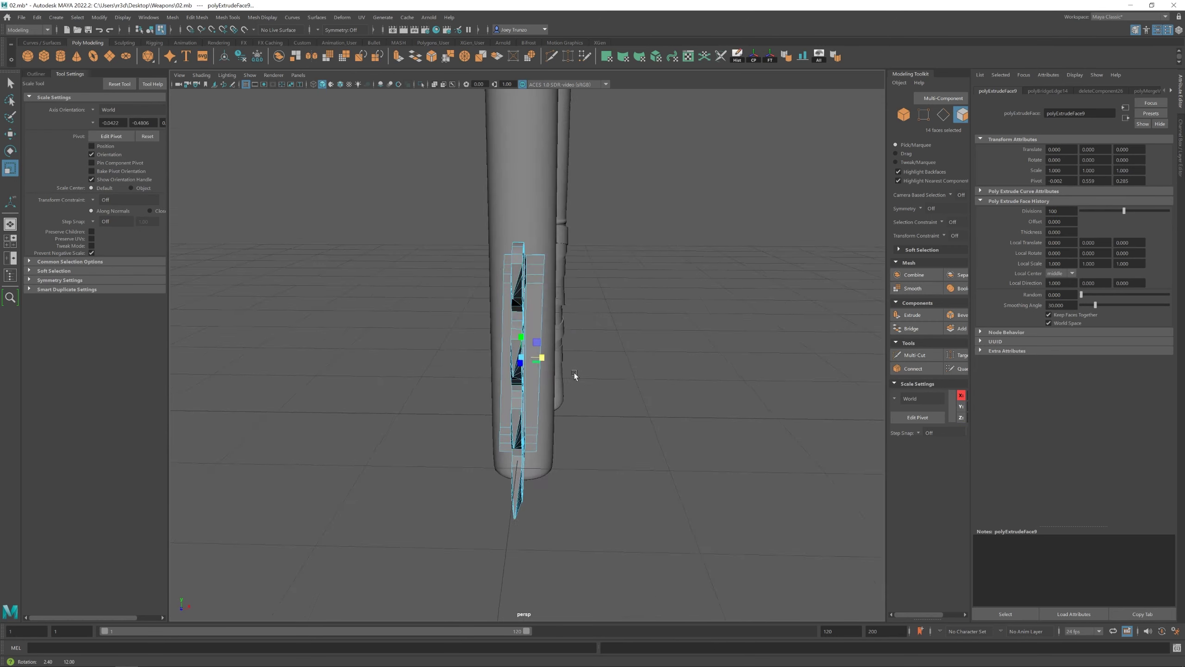
# Scale the extruded strip's vertices flat into a thin bar beside the handle
pyautogui.press('F9')
pyautogui.moveTo(589, 223); pyautogui.dragTo(531, 365)
pyautogui.keyDown('alt'); pyautogui.moveTo(443, 289); pyautogui.dragTo(465, 232); pyautogui.keyUp('alt')
pyautogui.moveTo(465, 231); pyautogui.dragTo(506, 506)
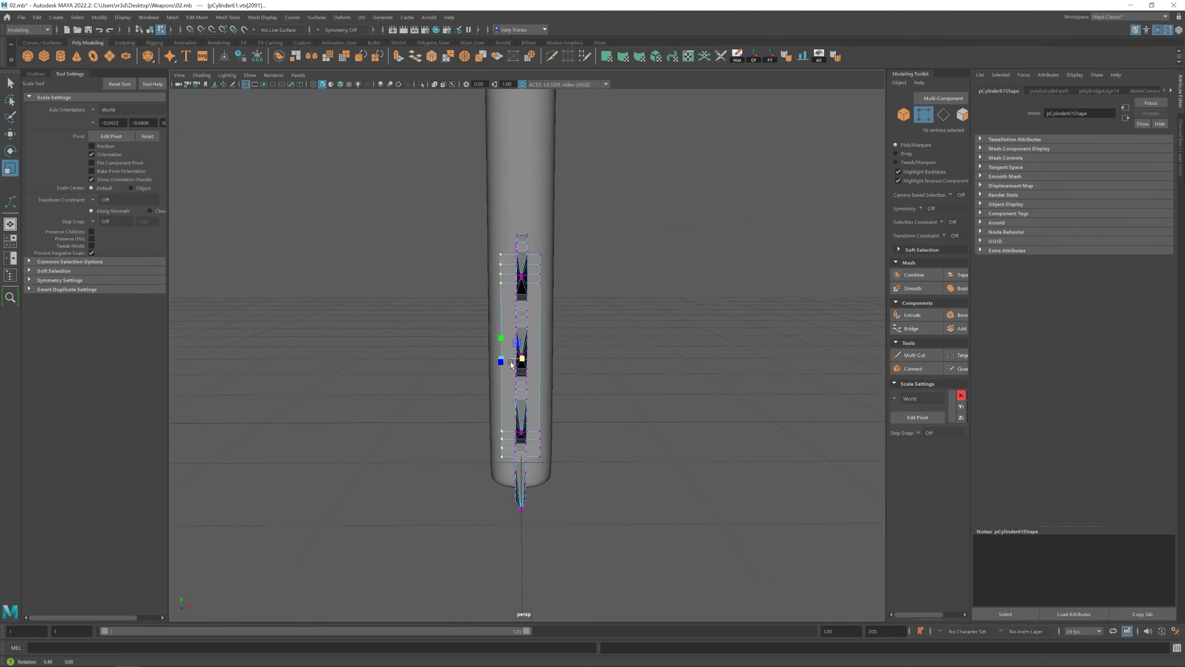
pyautogui.keyDown('alt'); pyautogui.moveTo(513, 366); pyautogui.dragTo(541, 314); pyautogui.keyUp('alt')
pyautogui.moveTo(537, 306); pyautogui.dragTo(534, 373, button='right')
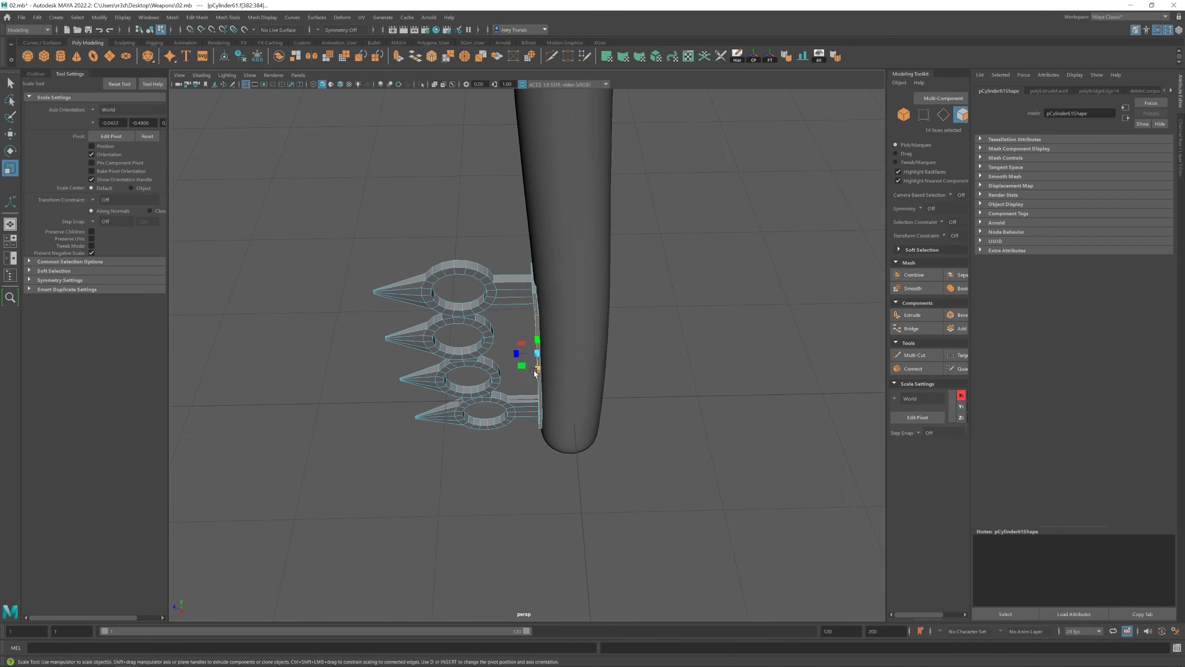
pyautogui.press('w')
pyautogui.keyDown('alt'); pyautogui.moveTo(522, 352); pyautogui.dragTo(567, 359); pyautogui.keyUp('alt')
pyautogui.press('F8')
pyautogui.click(517, 315)
# Select the bar-end vertices, convert them to faces, and extrude them for thickness
pyautogui.press('F9')
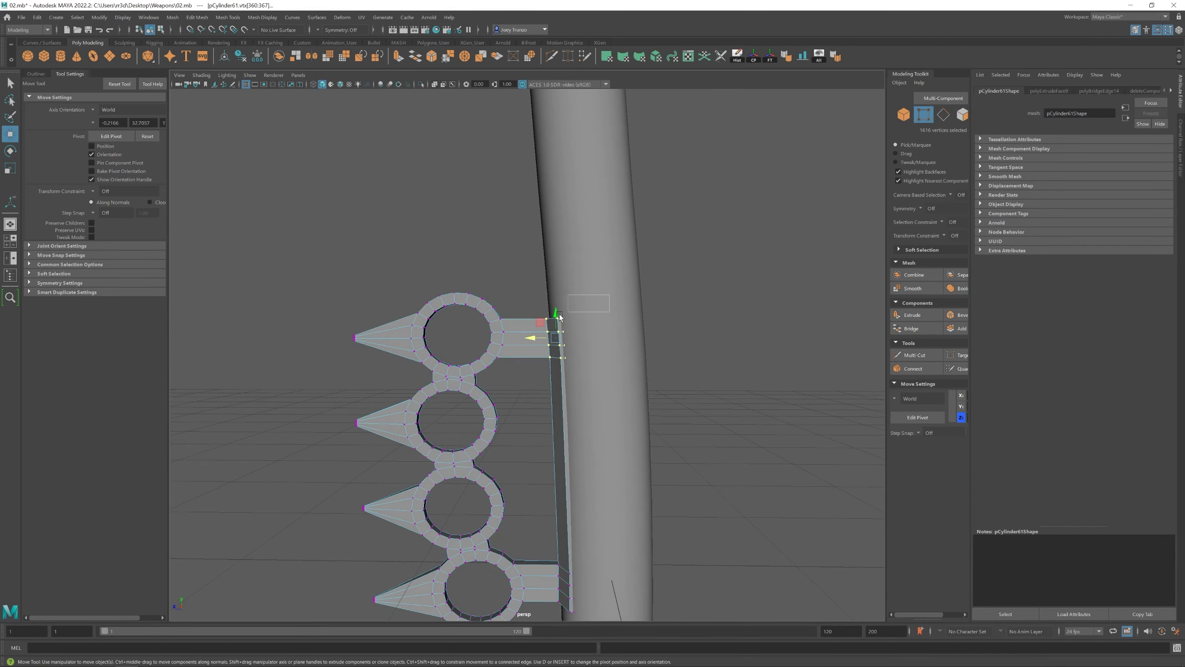
pyautogui.scroll(-5, 534, 325)
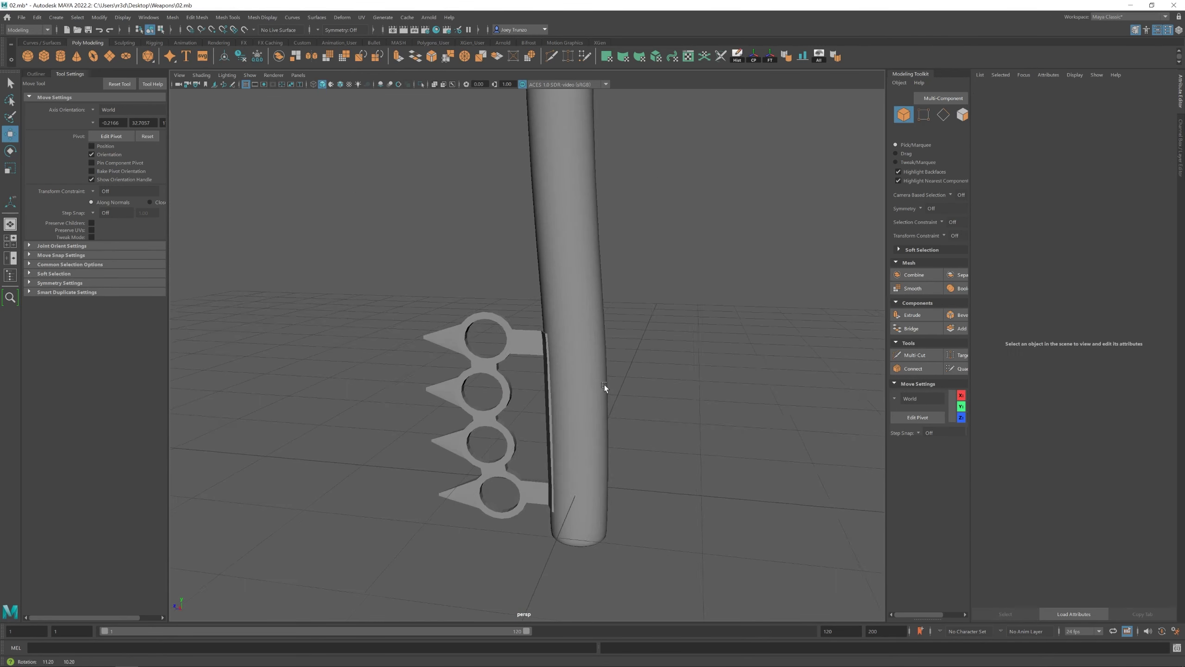
pyautogui.moveTo(525, 317); pyautogui.dragTo(493, 167)
pyautogui.scroll(5, 580, 381)
pyautogui.press('F11')
pyautogui.hotkey('ctrl', 'e')
pyautogui.moveTo(493, 167); pyautogui.dragTo(493, 167, button='right')
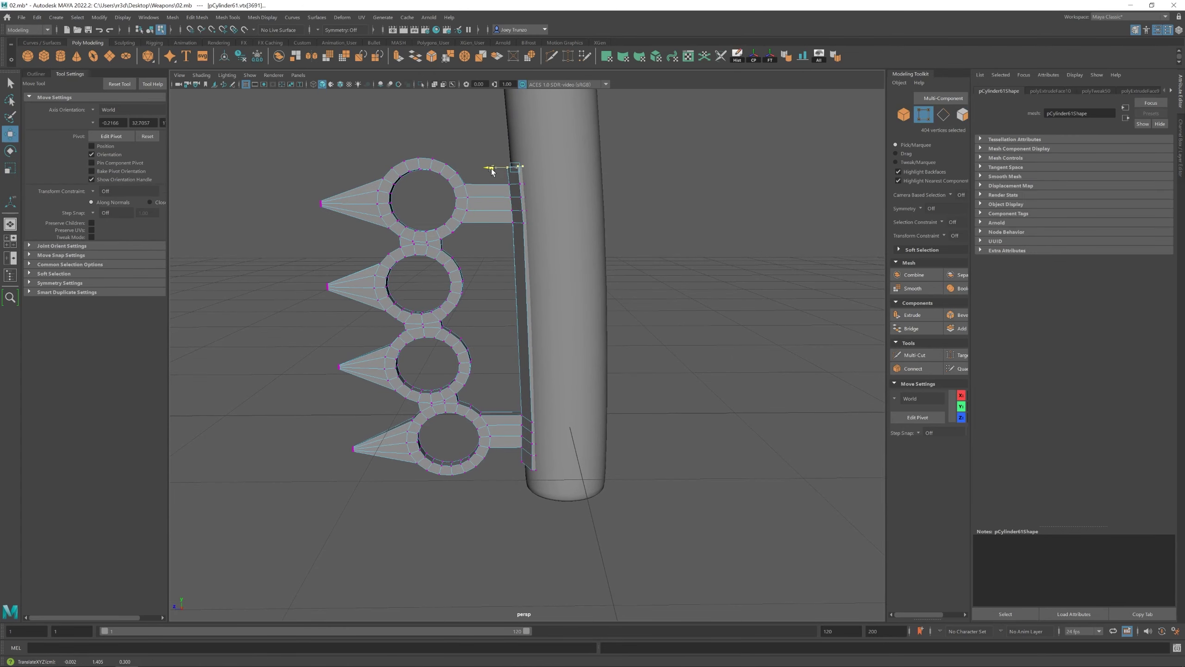
pyautogui.keyDown('alt'); pyautogui.moveTo(494, 167); pyautogui.dragTo(523, 243); pyautogui.keyUp('alt')
# Move the knuckle guard up toward the lower handle
pyautogui.click(197, 17)
pyautogui.click(578, 345)
pyautogui.press('i')
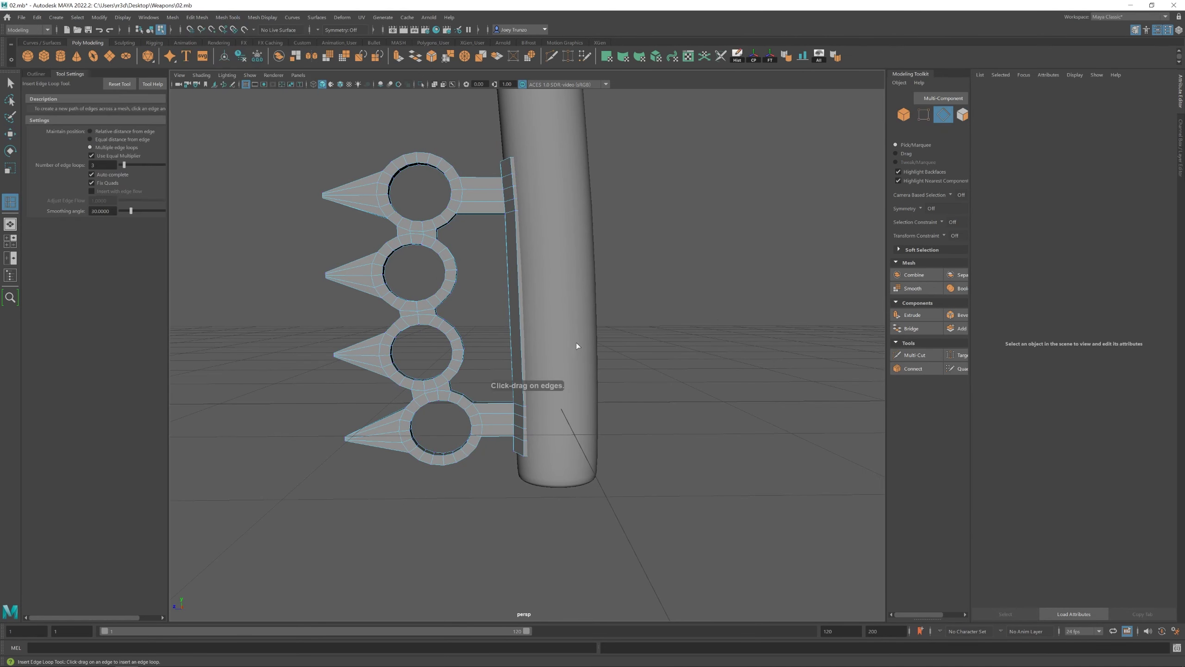
pyautogui.press('w')
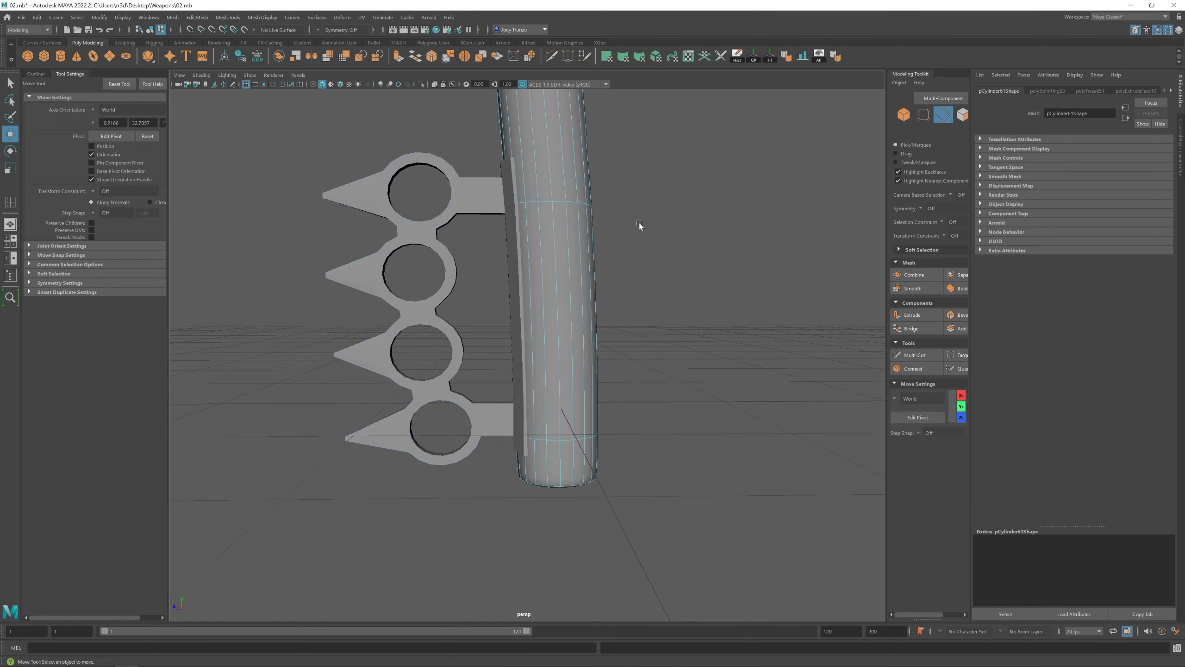
pyautogui.keyDown('alt'); pyautogui.moveTo(639, 222); pyautogui.dragTo(514, 384); pyautogui.keyUp('alt')
pyautogui.click(593, 297)
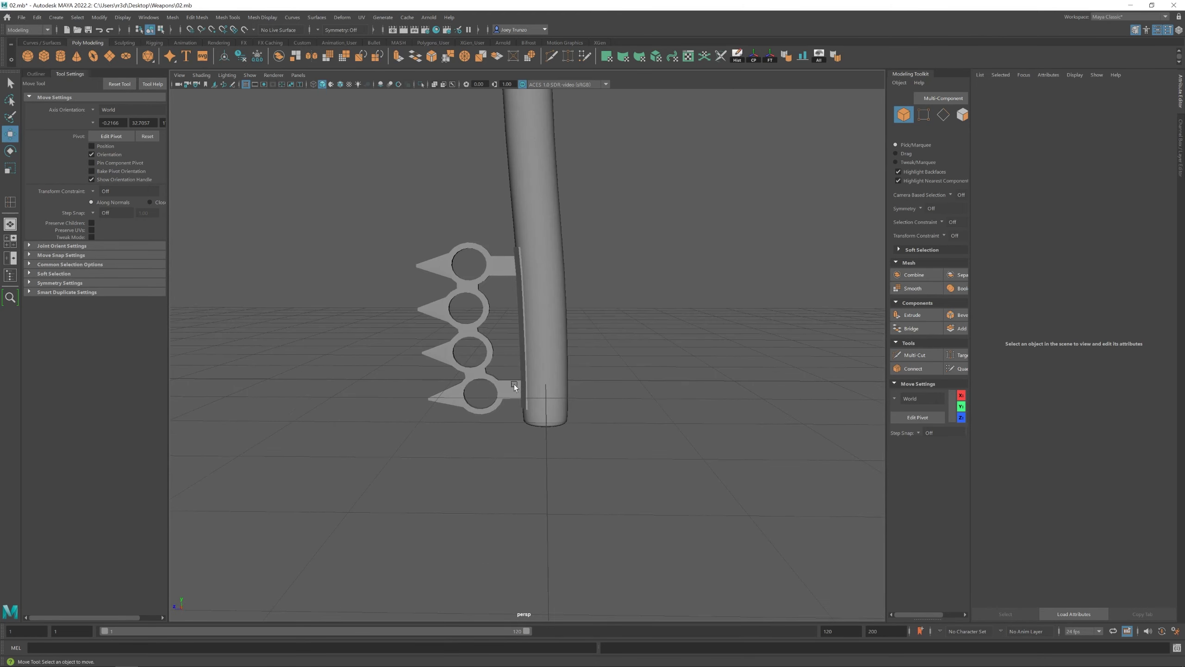
pyautogui.click(514, 384)
pyautogui.moveTo(467, 306); pyautogui.dragTo(467, 280)
# Rotate the knuckle guard slightly to line it up with the handle
pyautogui.press('e')
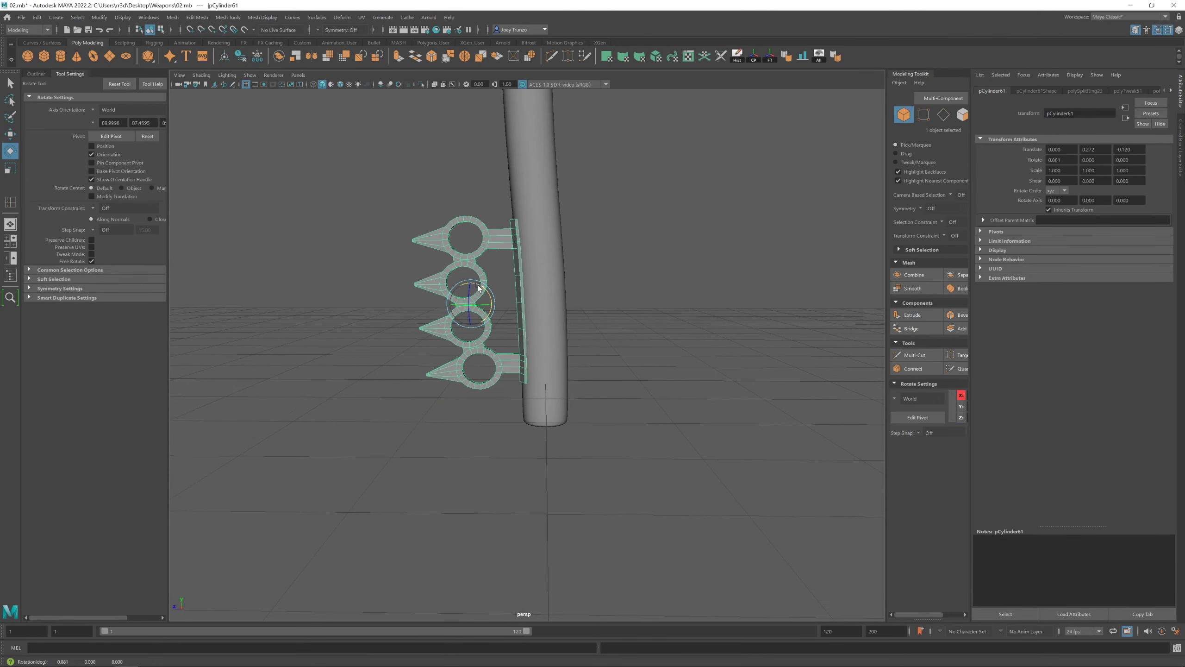
pyautogui.press('e')
pyautogui.keyDown('alt'); pyautogui.moveTo(447, 304); pyautogui.dragTo(475, 322, button='right'); pyautogui.keyUp('alt')
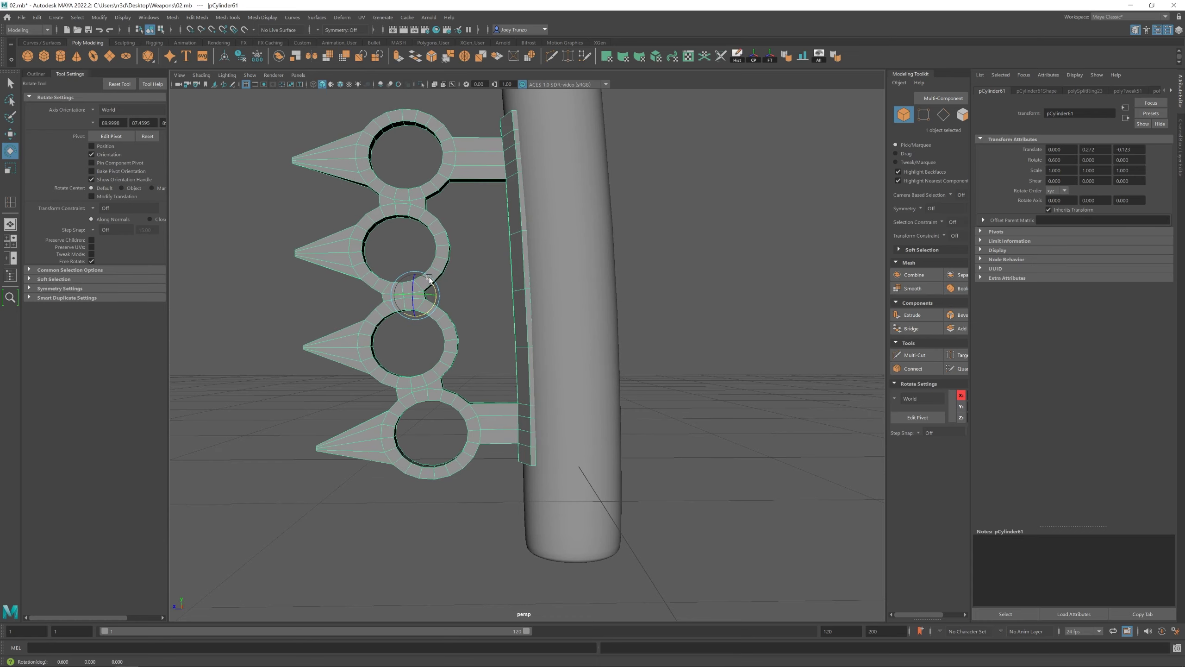
pyautogui.press('w')
pyautogui.keyDown('alt'); pyautogui.moveTo(396, 293); pyautogui.dragTo(465, 376, button='right'); pyautogui.keyUp('alt')
pyautogui.click(465, 377)
pyautogui.keyDown('alt'); pyautogui.moveTo(465, 377); pyautogui.dragTo(399, 328); pyautogui.keyUp('alt')
pyautogui.keyDown('alt'); pyautogui.moveTo(399, 329); pyautogui.dragTo(589, 391, button='right'); pyautogui.keyUp('alt')
pyautogui.click(498, 350)
pyautogui.keyDown('alt'); pyautogui.moveTo(589, 392); pyautogui.dragTo(465, 339); pyautogui.keyUp('alt')
pyautogui.click(485, 380)
pyautogui.keyDown('alt'); pyautogui.moveTo(466, 338); pyautogui.dragTo(448, 306, button='right'); pyautogui.keyUp('alt')
# Marquee-select the guard's vertices and inspect them up close
pyautogui.moveTo(448, 306); pyautogui.dragTo(401, 301, button='right')
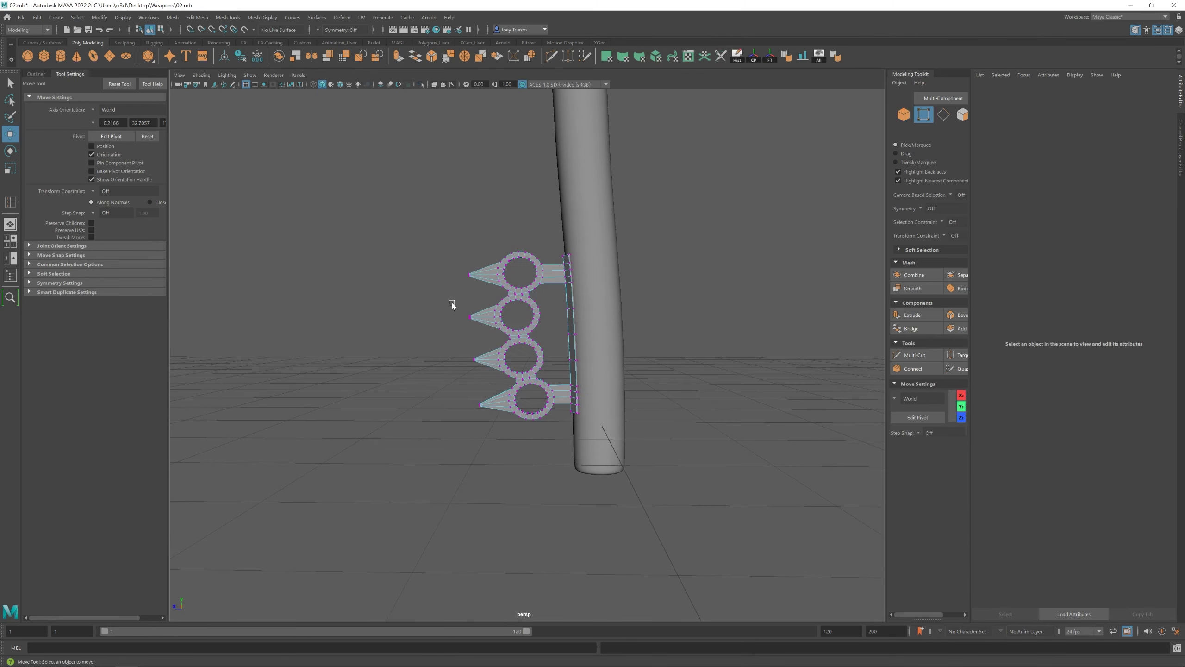
pyautogui.moveTo(558, 378); pyautogui.dragTo(557, 377)
pyautogui.keyDown('alt'); pyautogui.moveTo(557, 377); pyautogui.dragTo(749, 436, button='right'); pyautogui.keyUp('alt')
pyautogui.keyDown('alt'); pyautogui.moveTo(749, 436); pyautogui.dragTo(765, 446, button='middle'); pyautogui.keyUp('alt')
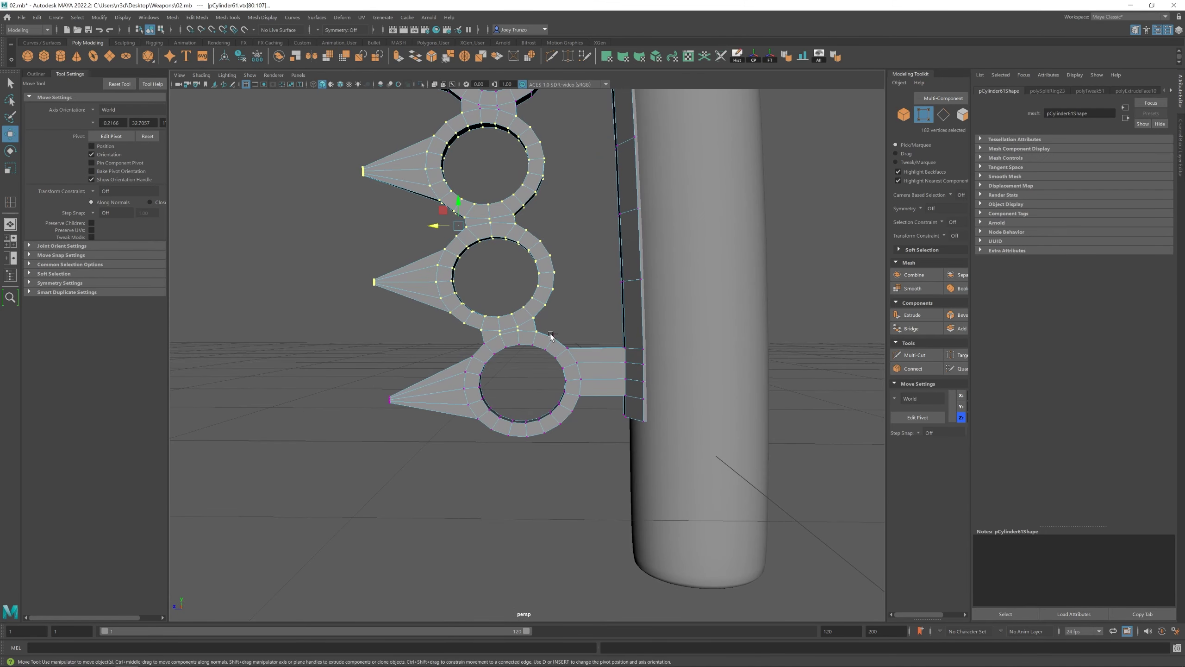
pyautogui.keyDown('alt'); pyautogui.moveTo(766, 446); pyautogui.dragTo(548, 405, button='right'); pyautogui.keyUp('alt')
pyautogui.click(730, 235)
# Reselect the guard's vertices and scale them so the strip sits against the handle
pyautogui.scroll(4, 524, 395)
pyautogui.hotkey('ctrl', 'z')
pyautogui.moveTo(360, 212); pyautogui.dragTo(494, 470)
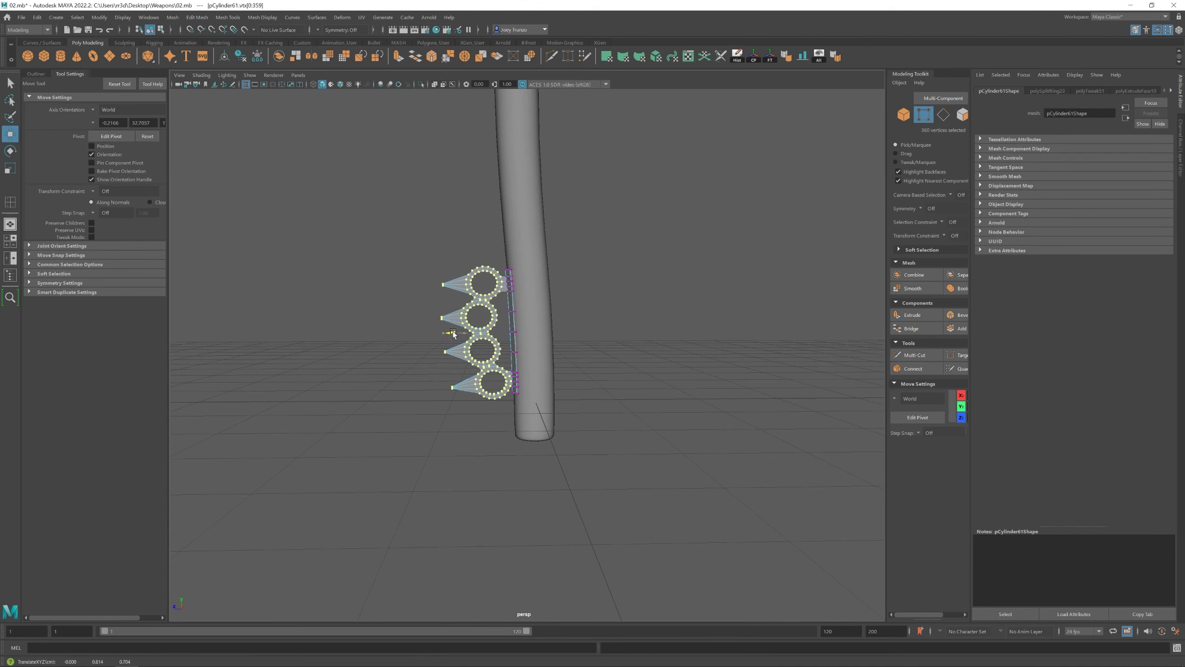
pyautogui.press('F8')
pyautogui.scroll(-5, 499, 382)
pyautogui.scroll(6, 496, 377)
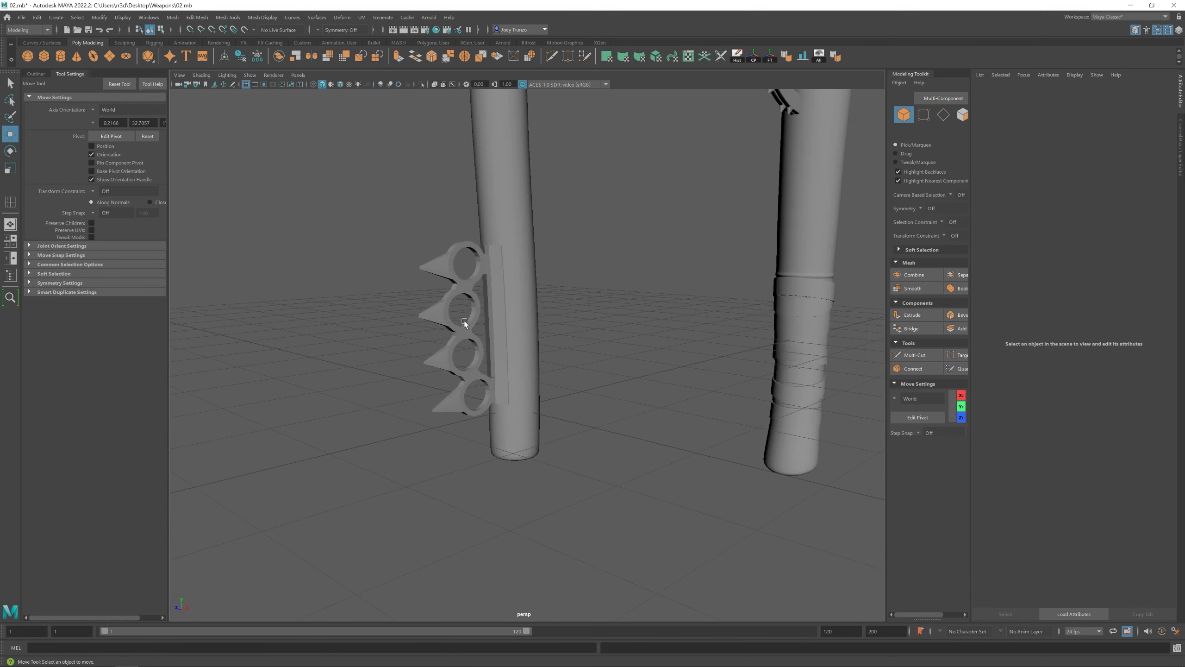
pyautogui.press('r')
pyautogui.keyDown('alt'); pyautogui.moveTo(459, 338); pyautogui.dragTo(523, 347); pyautogui.keyUp('alt')
pyautogui.click(537, 350)
# Delete the cylinder's top and bottom cap edge loops
pyautogui.press('w')
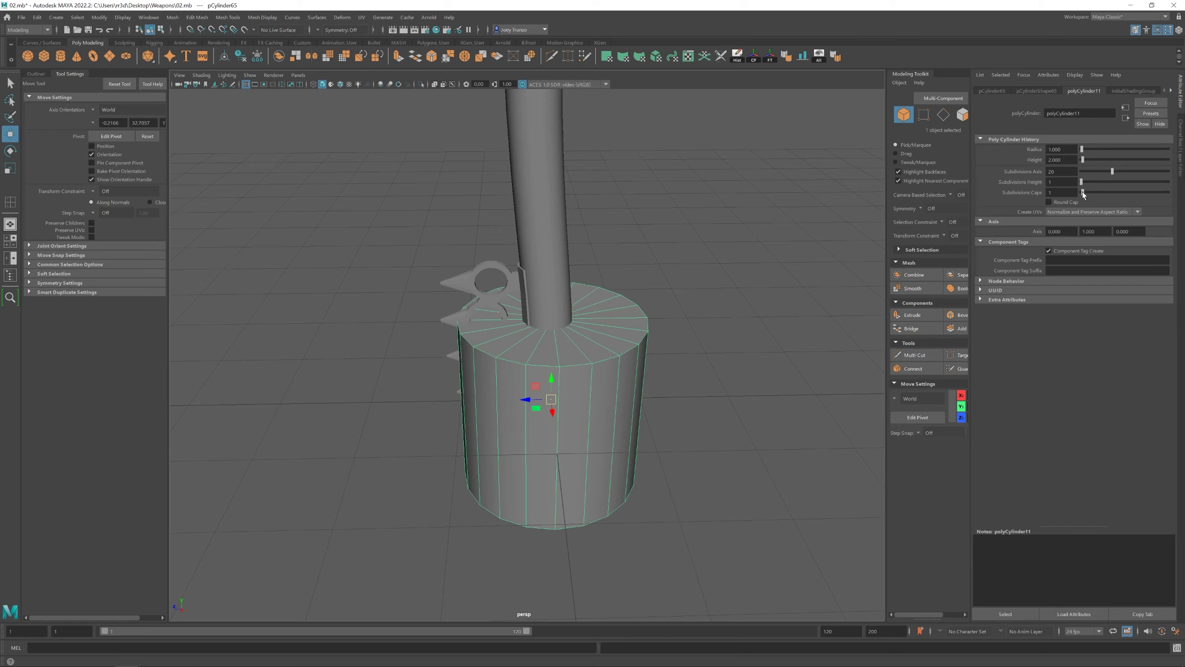
pyautogui.press('F10')
pyautogui.doubleClick(599, 323)
pyautogui.keyDown('alt'); pyautogui.moveTo(599, 323); pyautogui.dragTo(561, 490); pyautogui.keyUp('alt')
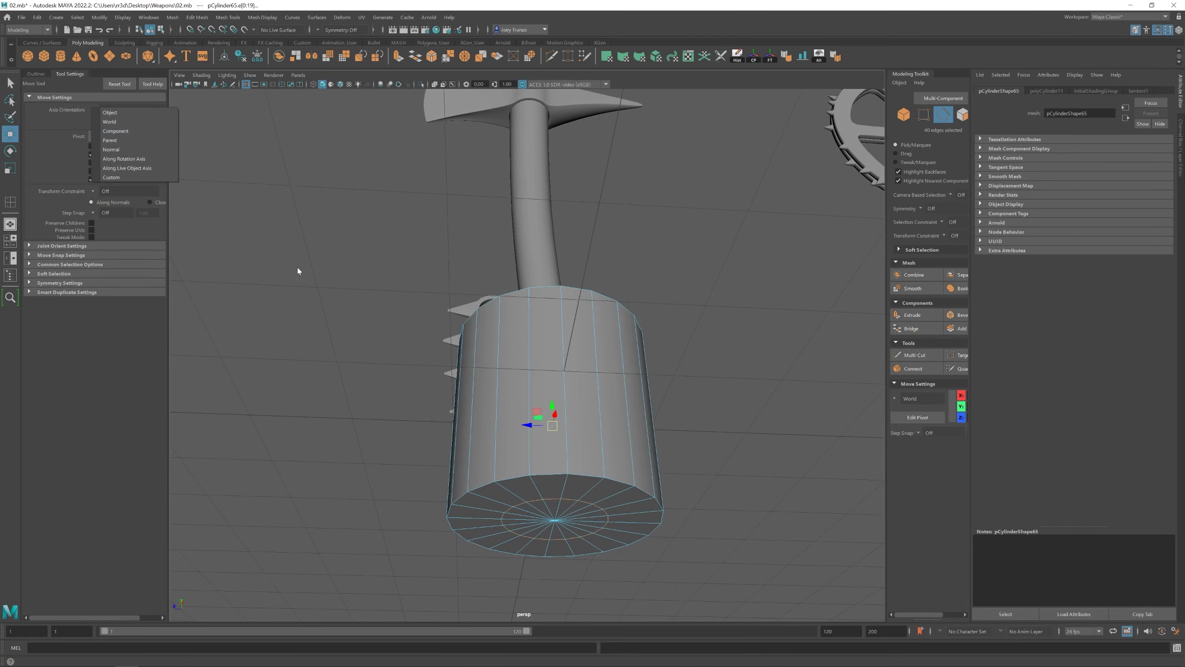
pyautogui.keyDown('alt'); pyautogui.moveTo(297, 267); pyautogui.dragTo(322, 275); pyautogui.keyUp('alt')
pyautogui.keyDown('alt'); pyautogui.moveTo(566, 408); pyautogui.dragTo(559, 364); pyautogui.keyUp('alt')
pyautogui.press('Delete')
# Bridge the two open border loops into a wall, then undo the bridge
pyautogui.doubleClick(577, 280)
pyautogui.click(201, 18)
pyautogui.click(217, 62)
pyautogui.press('r')
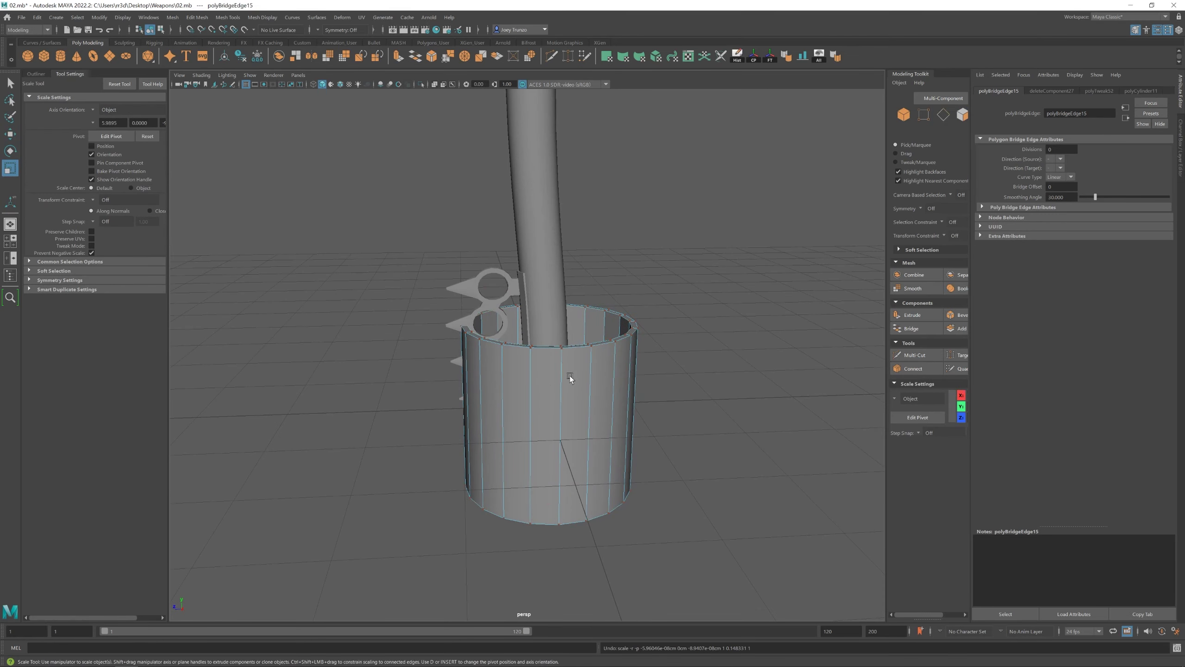
pyautogui.hotkey('ctrl', 'z')
pyautogui.hotkey('ctrl', 'z')
pyautogui.hotkey('ctrl', 'z')
pyautogui.scroll(3, 601, 339)
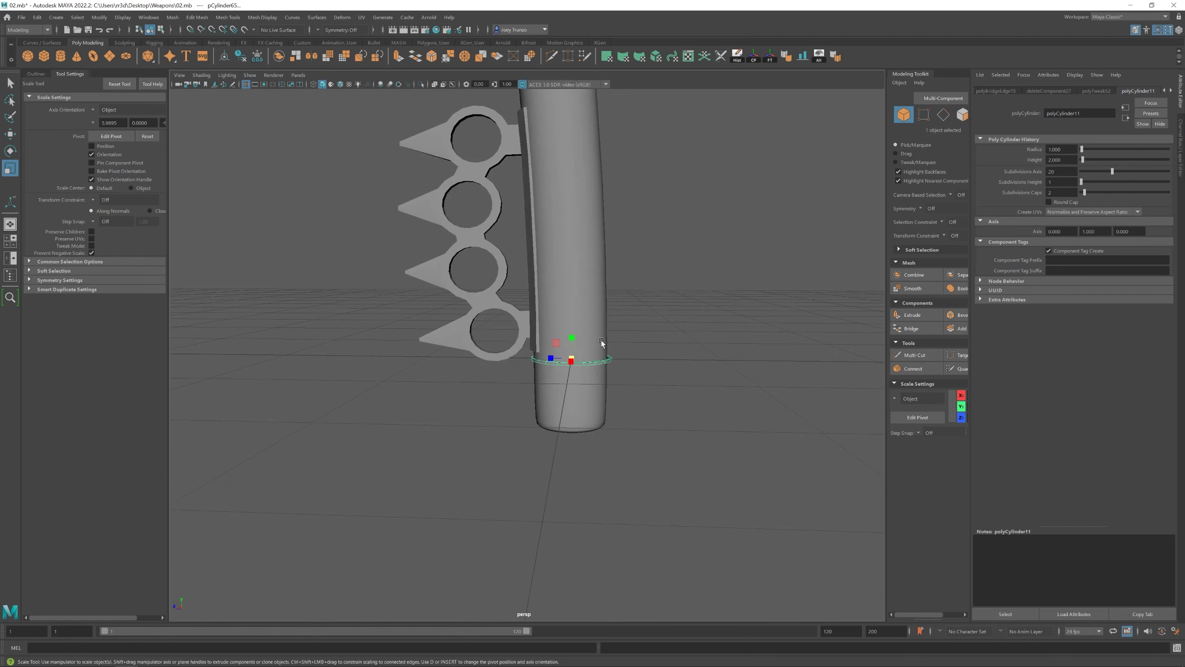
pyautogui.press('w')
# Bevel the ring's edge loop
pyautogui.click(636, 288)
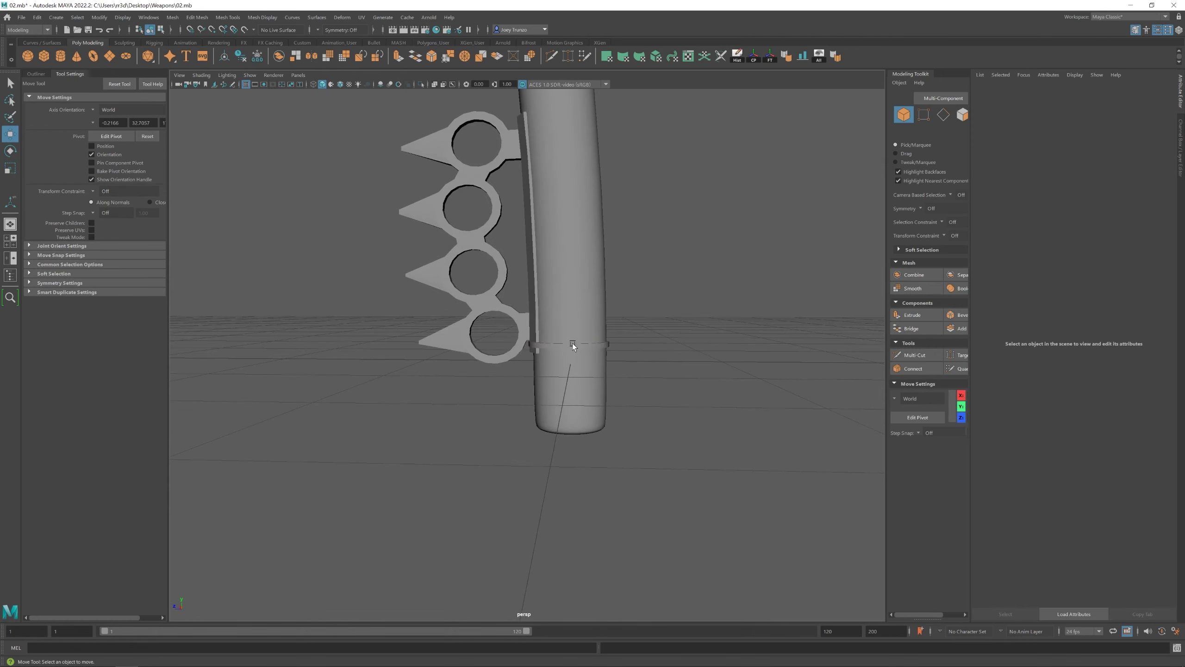
pyautogui.doubleClick(573, 344)
pyautogui.scroll(3, 572, 343)
pyautogui.hotkey('ctrl', 'b')
pyautogui.keyDown('alt'); pyautogui.moveTo(509, 364); pyautogui.dragTo(718, 348); pyautogui.keyUp('alt')
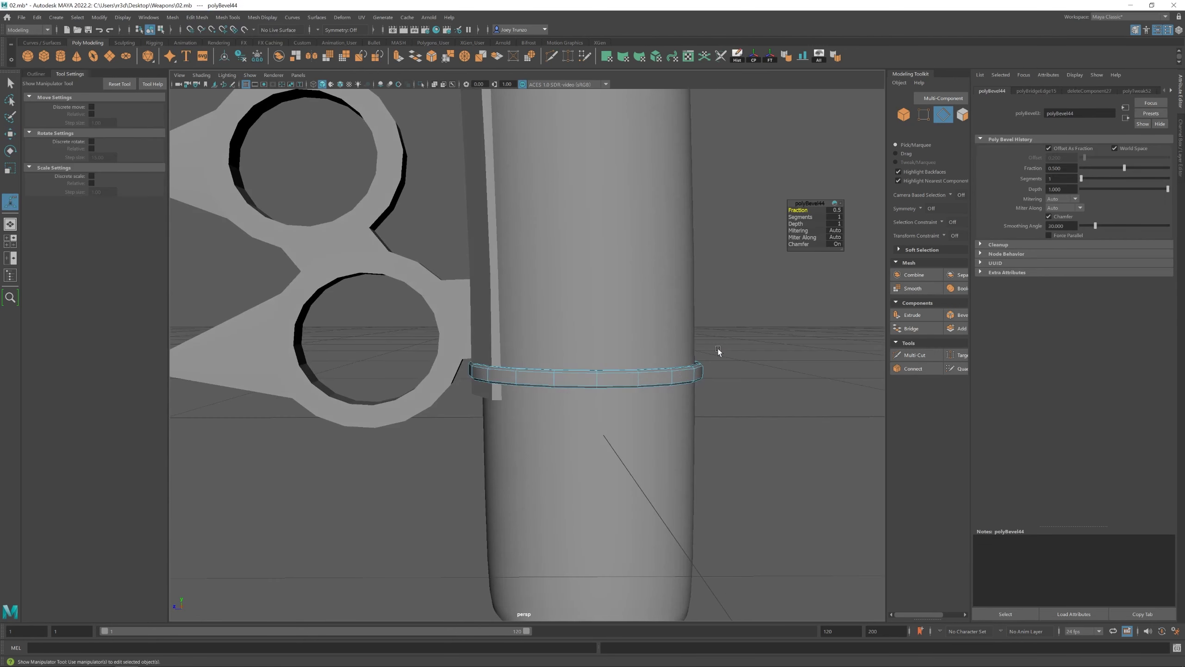
# Scale the cylinder down into a thin band just below the knuckle guard
pyautogui.press('F8')
pyautogui.press('w')
pyautogui.scroll(-3, 753, 308)
pyautogui.scroll(3, 554, 369)
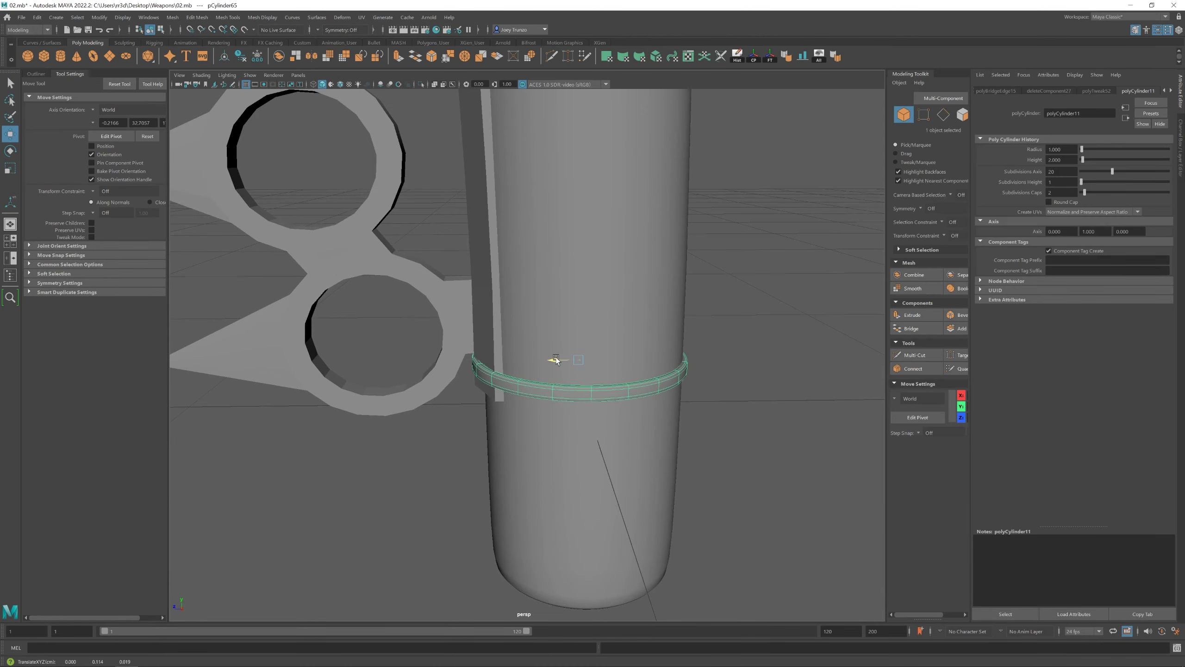
pyautogui.press('r')
pyautogui.keyDown('alt'); pyautogui.moveTo(555, 359); pyautogui.dragTo(626, 393); pyautogui.keyUp('alt')
pyautogui.scroll(-3, 626, 392)
pyautogui.scroll(4, 574, 374)
# Duplicate the ring and move the copy higher up the handle
pyautogui.hotkey('ctrl', 'd')
pyautogui.press('w')
pyautogui.moveTo(565, 353); pyautogui.dragTo(564, 352)
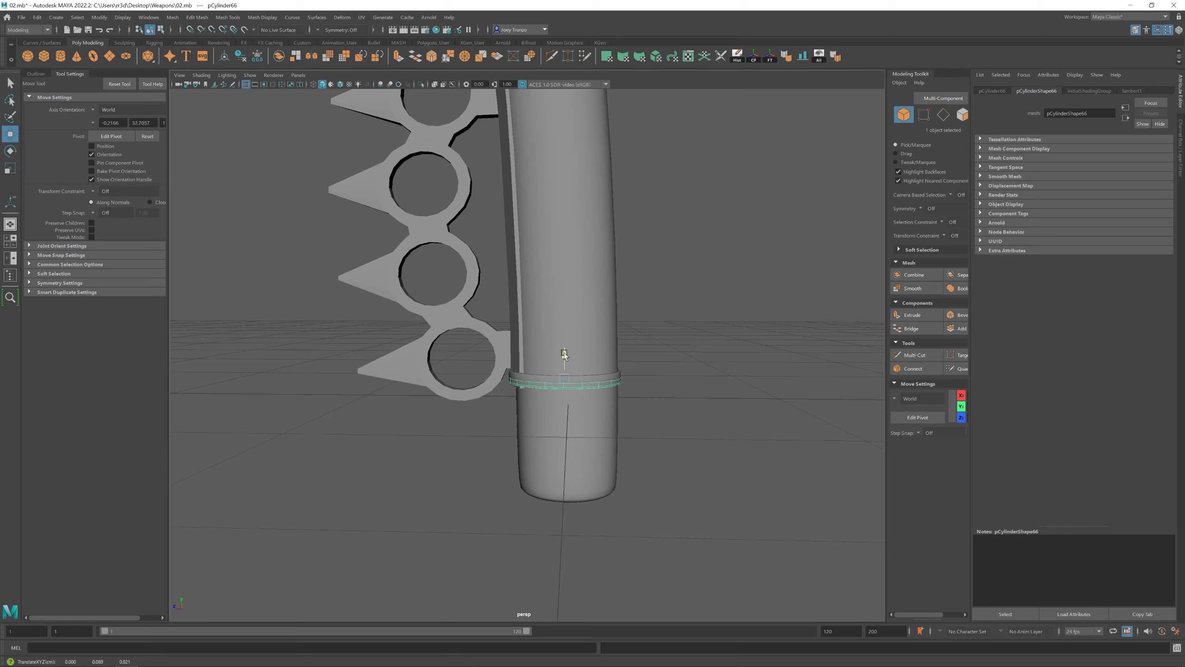
pyautogui.scroll(-5, 550, 371)
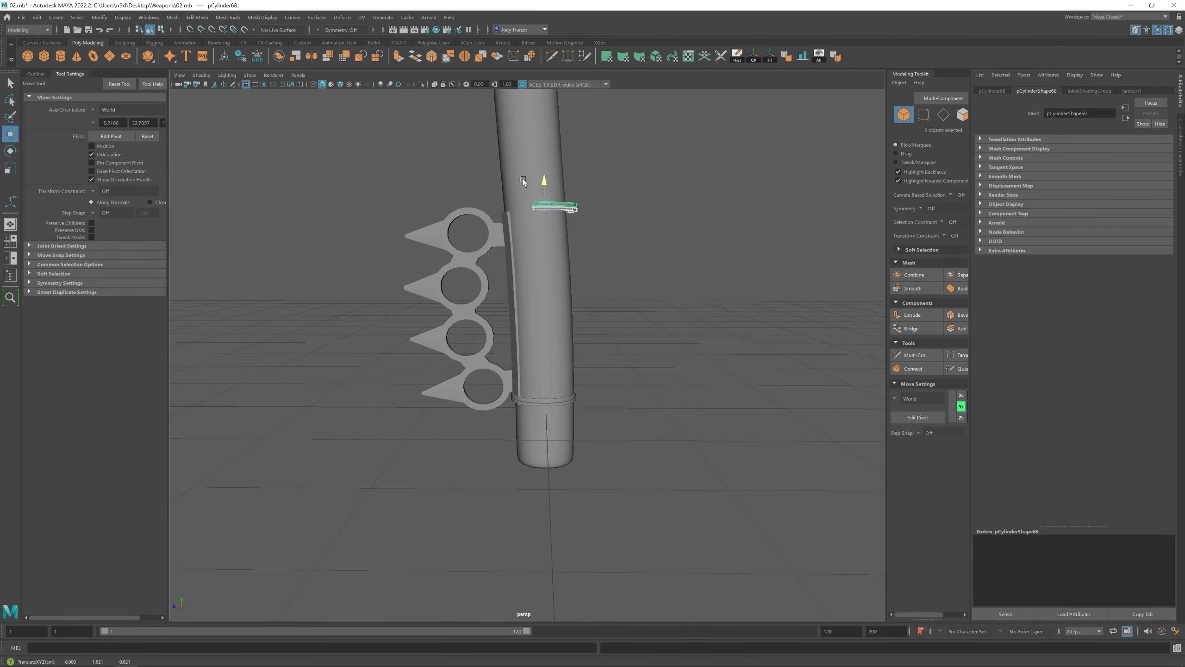
pyautogui.scroll(3, 572, 267)
# Select faces on the spiked knuckle guard, then return to object mode
pyautogui.keyDown('alt'); pyautogui.moveTo(582, 245); pyautogui.dragTo(501, 312); pyautogui.keyUp('alt')
pyautogui.click(532, 302)
pyautogui.click(501, 313)
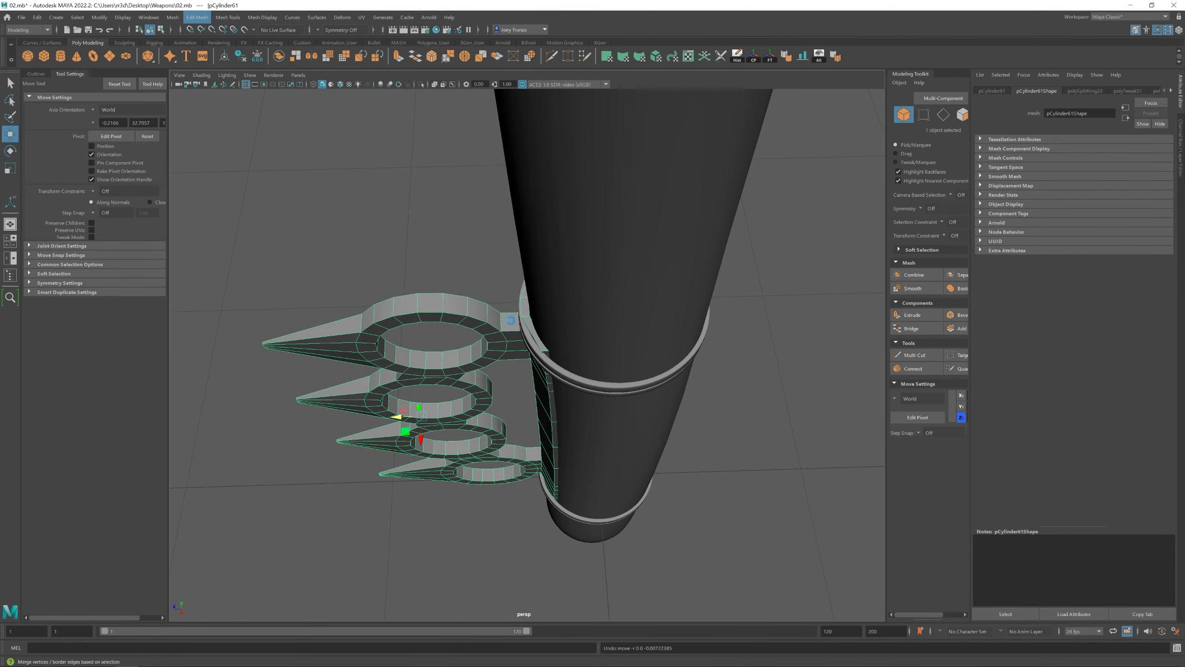
pyautogui.press('w')
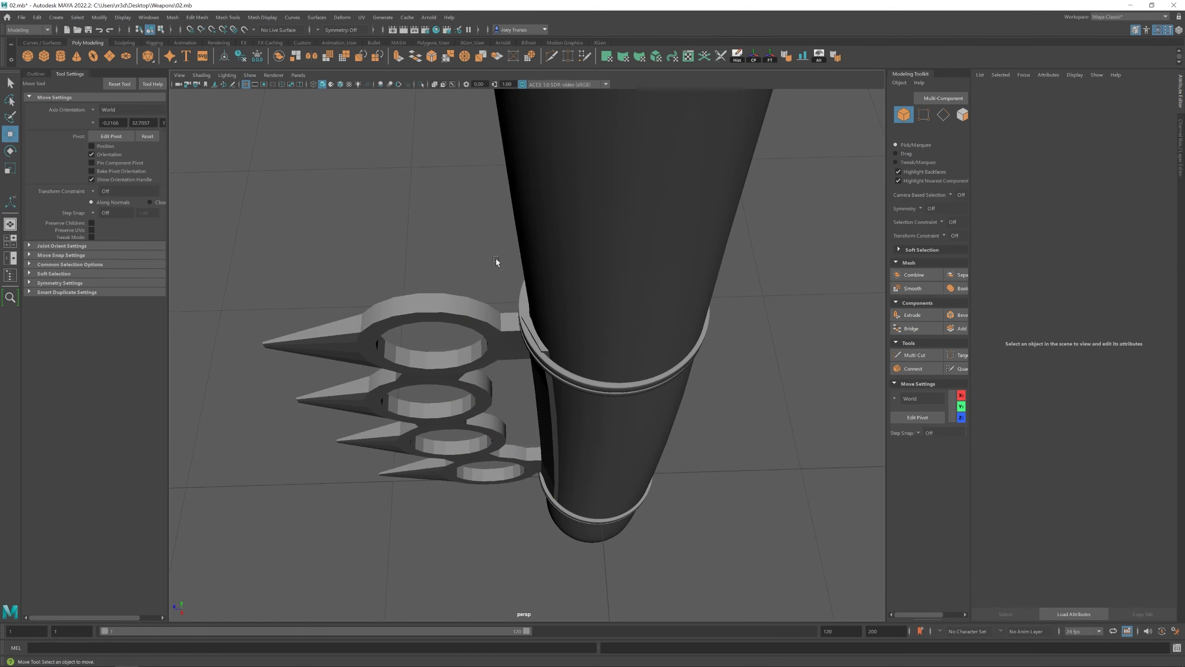
pyautogui.click(430, 339)
pyautogui.keyDown('alt'); pyautogui.moveTo(430, 339); pyautogui.dragTo(617, 285); pyautogui.keyUp('alt')
pyautogui.press('F8')
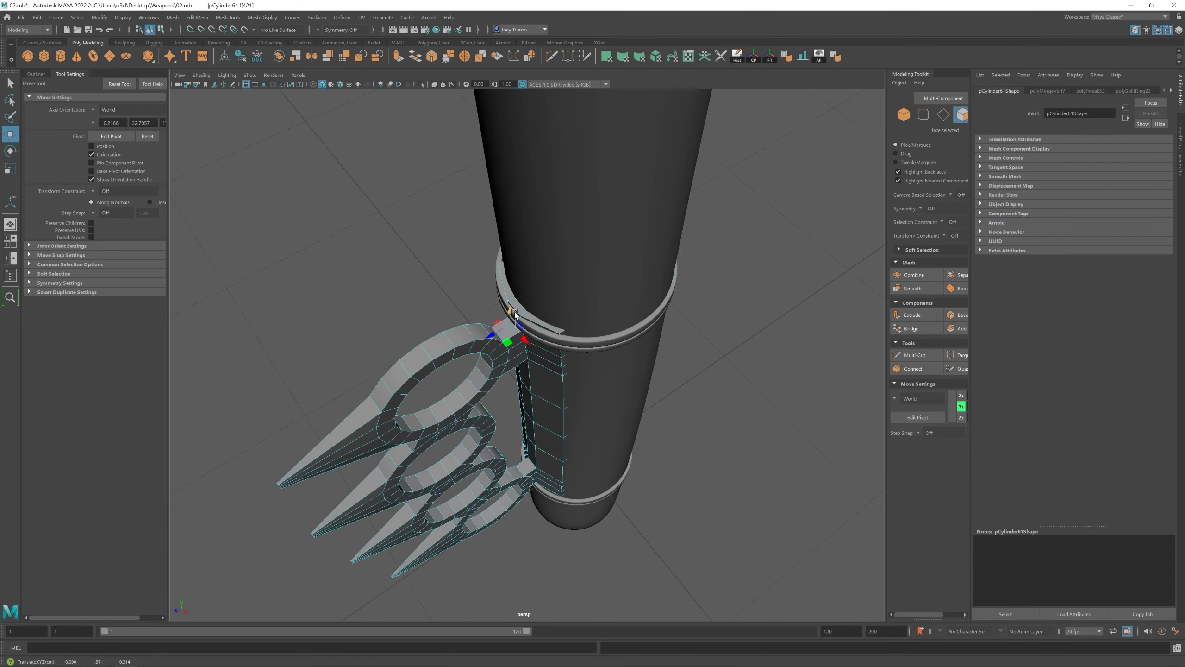
pyautogui.keyDown('alt'); pyautogui.moveTo(502, 321); pyautogui.dragTo(510, 344); pyautogui.keyUp('alt')
# Duplicate the thin handle ring along the Z axis and tilt the copy
pyautogui.click(527, 286)
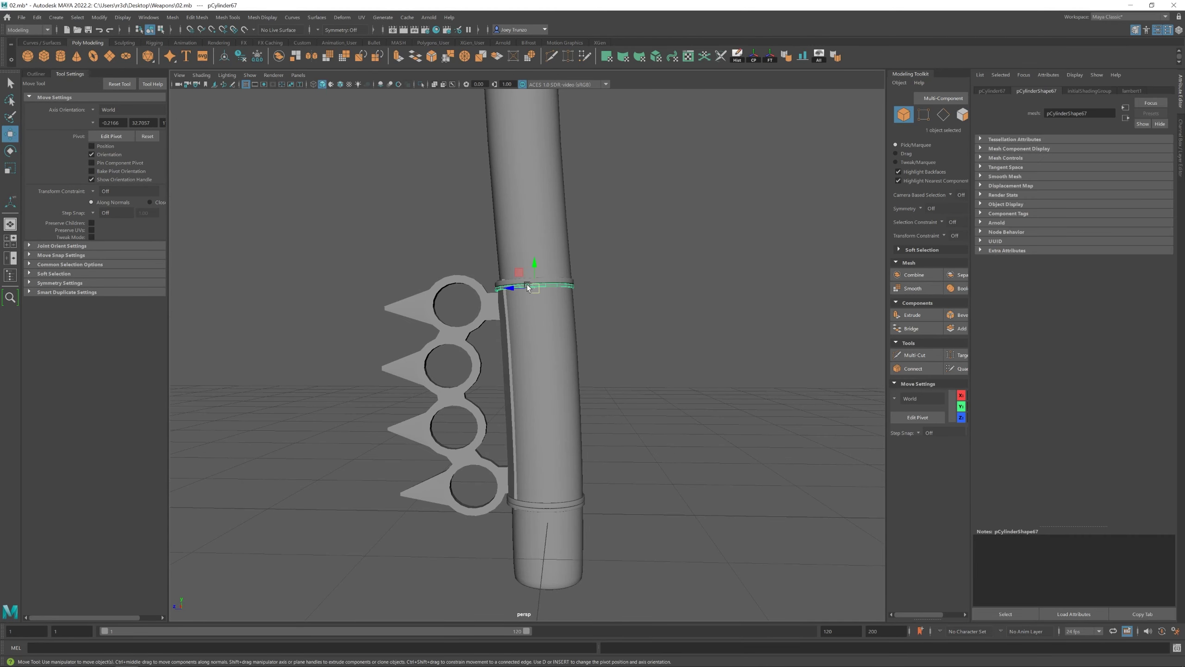
pyautogui.click(514, 326)
pyautogui.scroll(5, 529, 307)
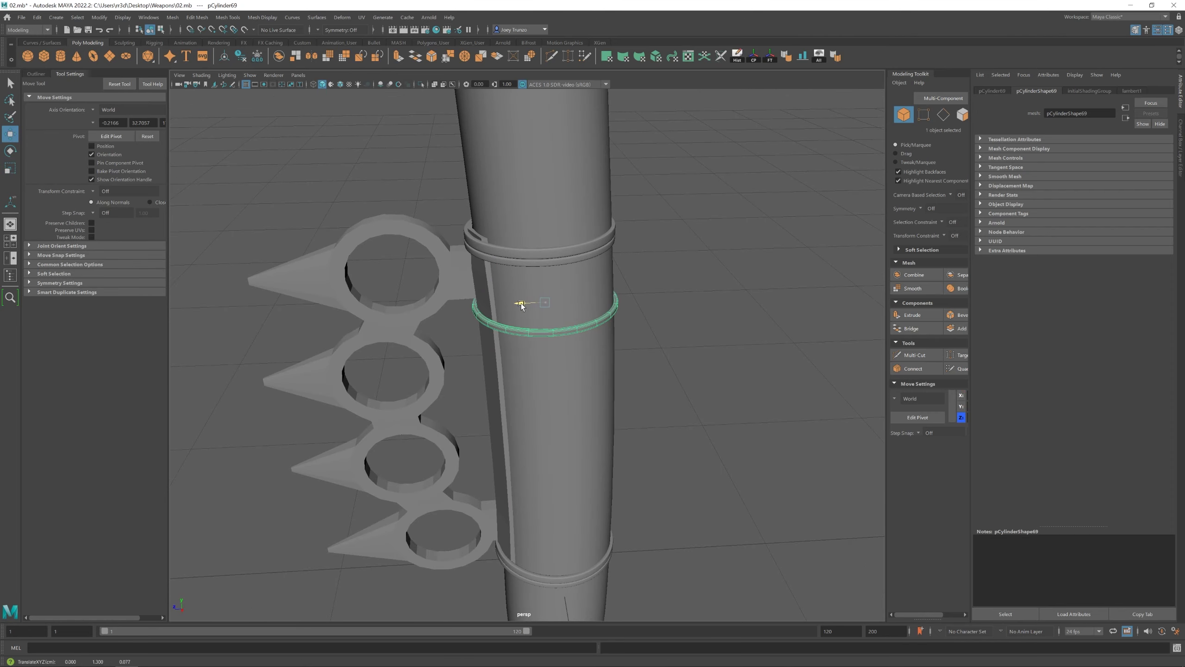
pyautogui.scroll(-5, 518, 311)
pyautogui.hotkey('ctrl', 'd')
pyautogui.press('e')
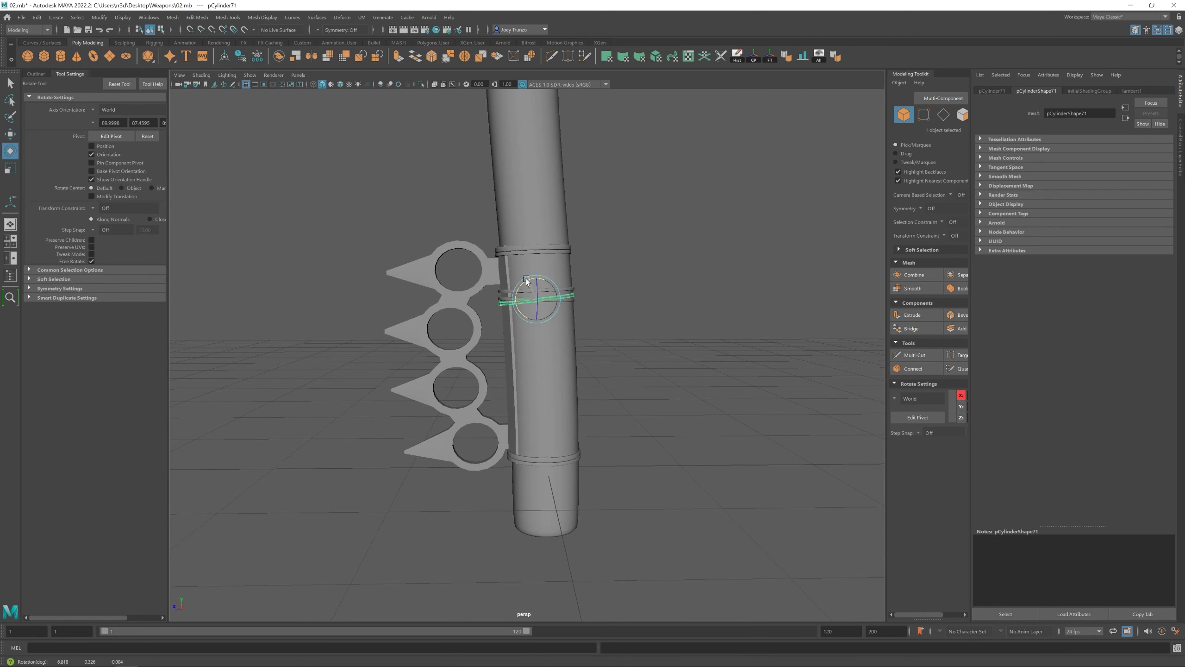
pyautogui.keyDown('alt'); pyautogui.moveTo(527, 284); pyautogui.dragTo(523, 225); pyautogui.keyUp('alt')
# Make further offset copies of the ring, rotating and scaling them
pyautogui.hotkey('ctrl', 'd')
pyautogui.press('w')
pyautogui.press('e')
pyautogui.hotkey('ctrl', 'd')
pyautogui.press('r')
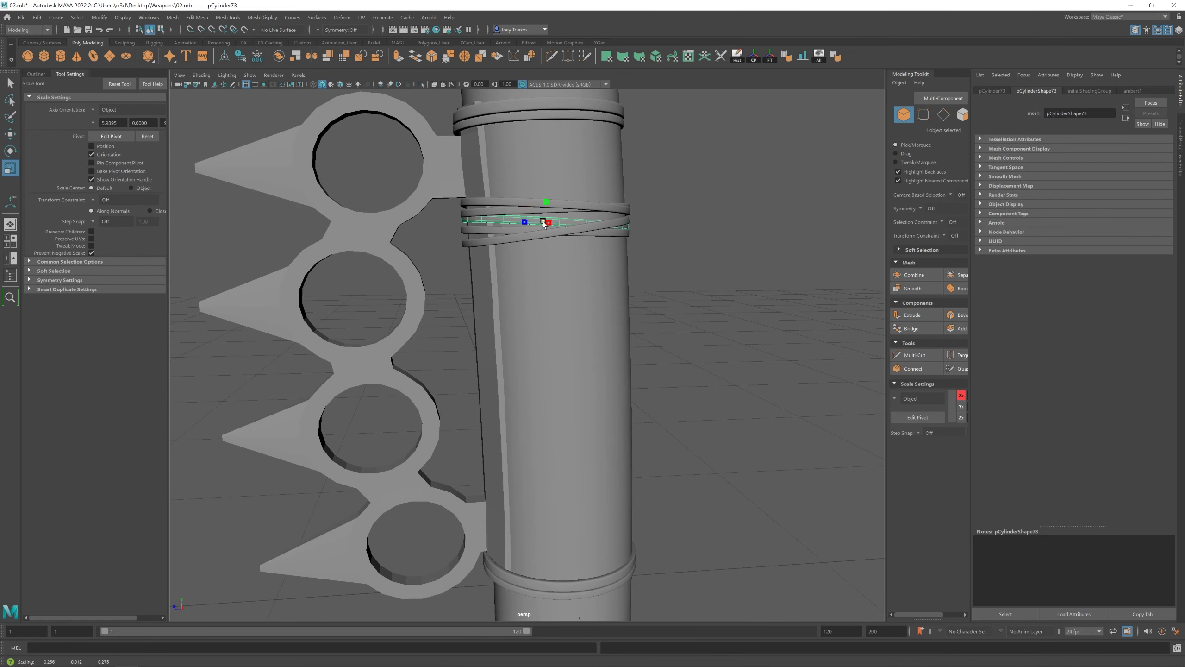
pyautogui.scroll(-3, 528, 274)
pyautogui.press('w')
# Raise a wrap ring higher on the grip, then duplicate it along Z and tilt the new copy
pyautogui.click(536, 270)
pyautogui.scroll(-5, 419, 367)
pyautogui.scroll(5, 531, 276)
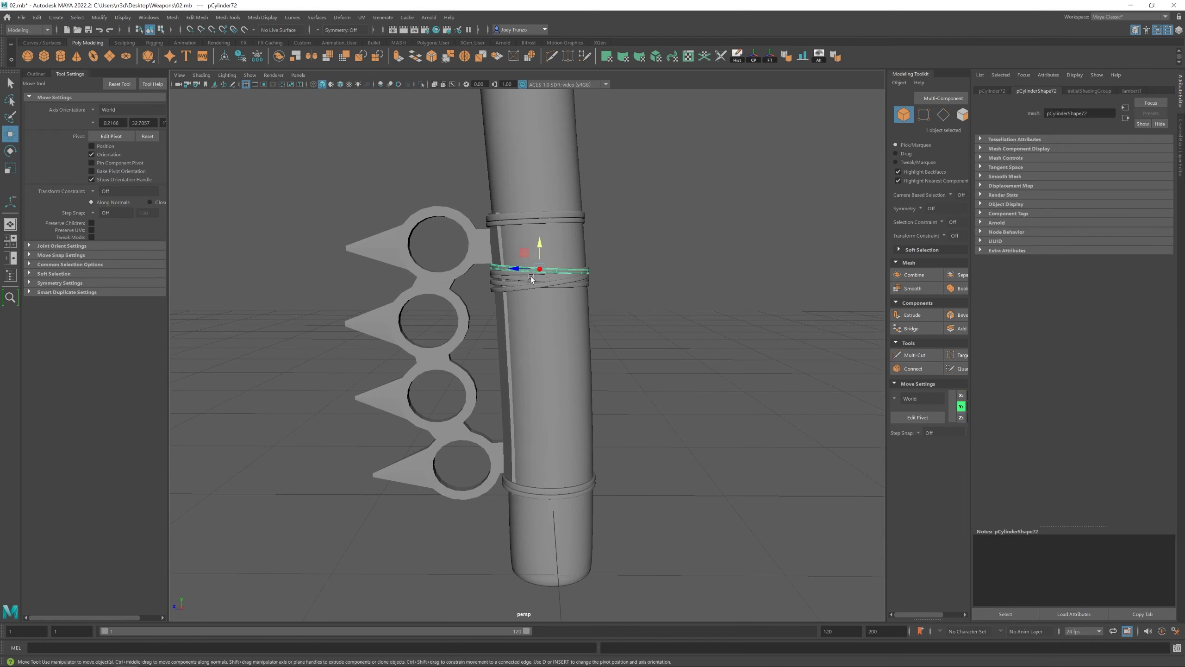
pyautogui.moveTo(530, 276); pyautogui.dragTo(520, 251)
pyautogui.scroll(4, 557, 384)
pyautogui.hotkey('ctrl', 'd')
pyautogui.keyDown('alt'); pyautogui.moveTo(537, 337); pyautogui.dragTo(501, 411); pyautogui.keyUp('alt')
pyautogui.click(509, 322)
pyautogui.hotkey('ctrl', 'd')
pyautogui.press('e')
# Duplicate the tilted ring, slide it along Z, and scale and tilt its vertex loop
pyautogui.hotkey('ctrl', 'd')
pyautogui.press('w')
pyautogui.scroll(3, 547, 345)
pyautogui.click(519, 344)
pyautogui.press('F9')
pyautogui.doubleClick(570, 369)
pyautogui.press('r')
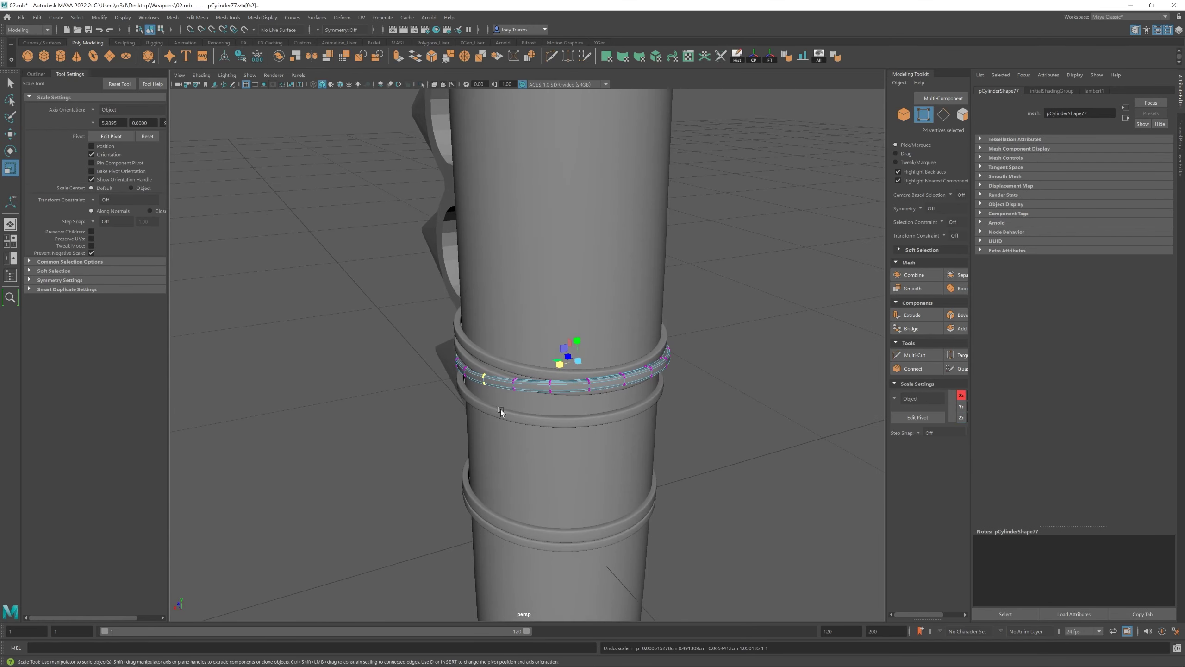
pyautogui.press('e')
pyautogui.keyDown('alt'); pyautogui.moveTo(286, 392); pyautogui.dragTo(644, 437); pyautogui.keyUp('alt')
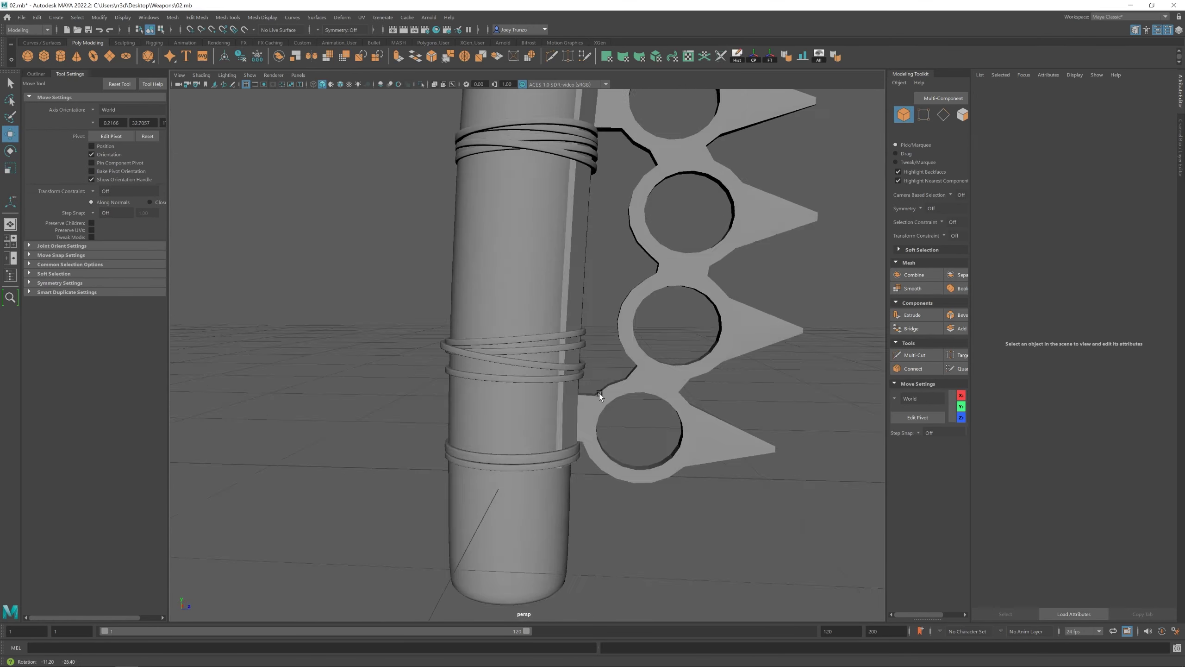
# Select a wrap ring's edge loop, scale it, and stack two copies slightly up the handle
pyautogui.keyDown('alt'); pyautogui.moveTo(599, 392); pyautogui.dragTo(524, 331); pyautogui.keyUp('alt')
pyautogui.doubleClick(524, 332)
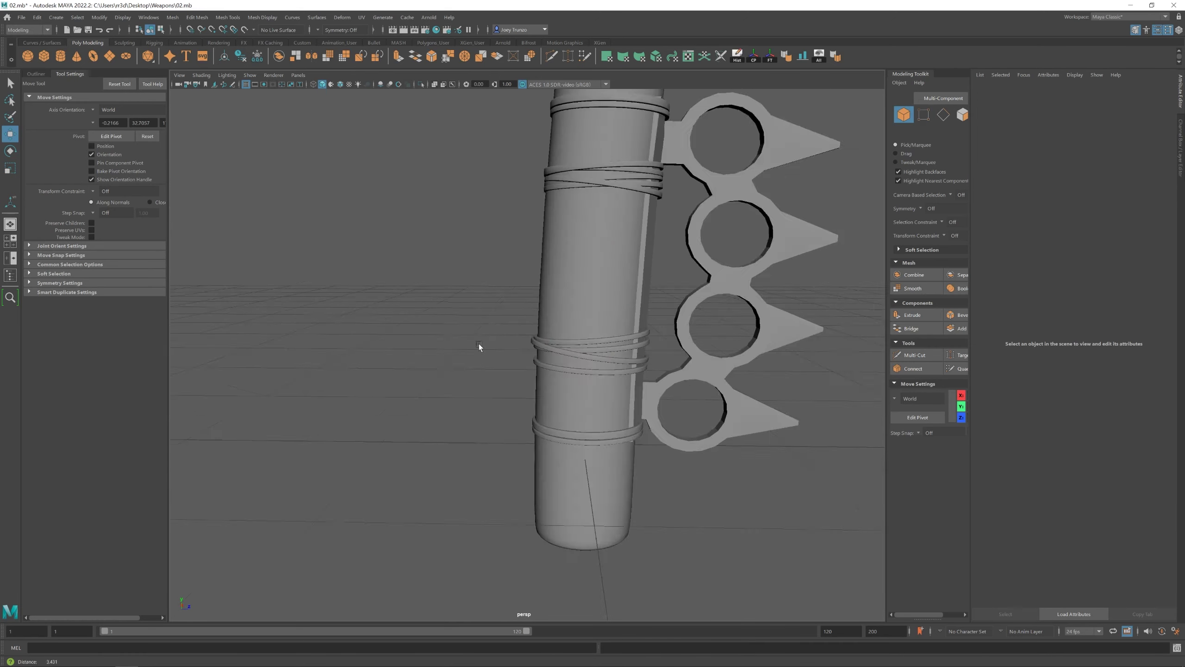
pyautogui.click(581, 314)
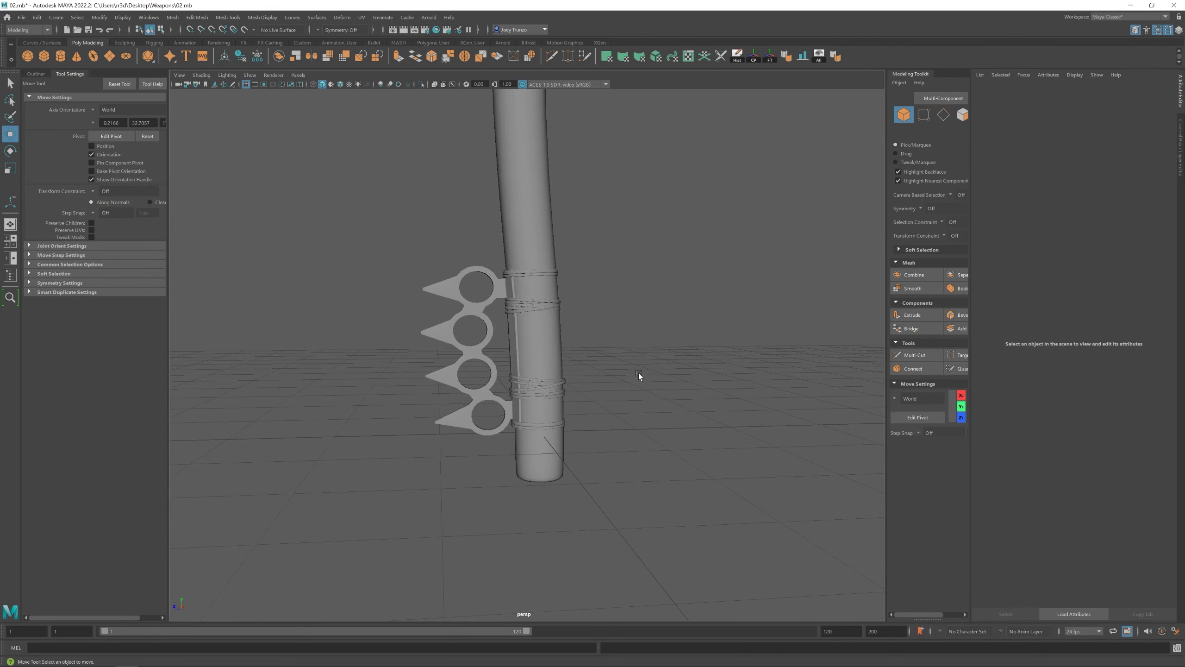
pyautogui.doubleClick(529, 360)
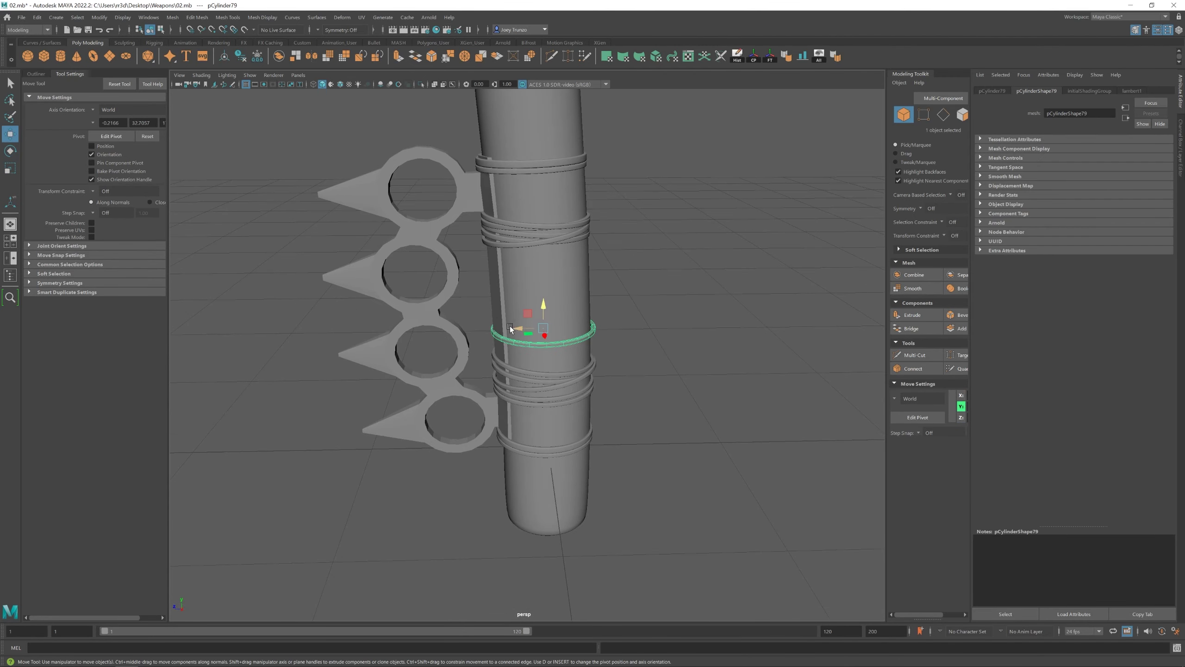
pyautogui.press('r')
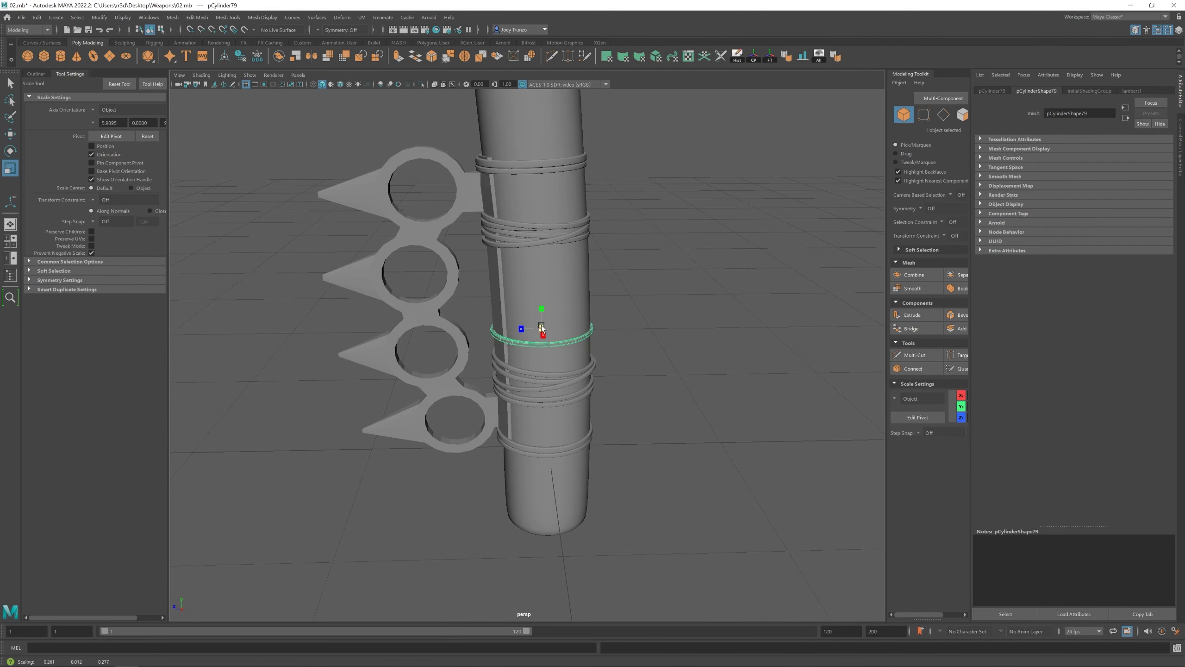
pyautogui.hotkey('ctrl', 'd')
pyautogui.press('w')
pyautogui.moveTo(546, 302); pyautogui.dragTo(541, 300)
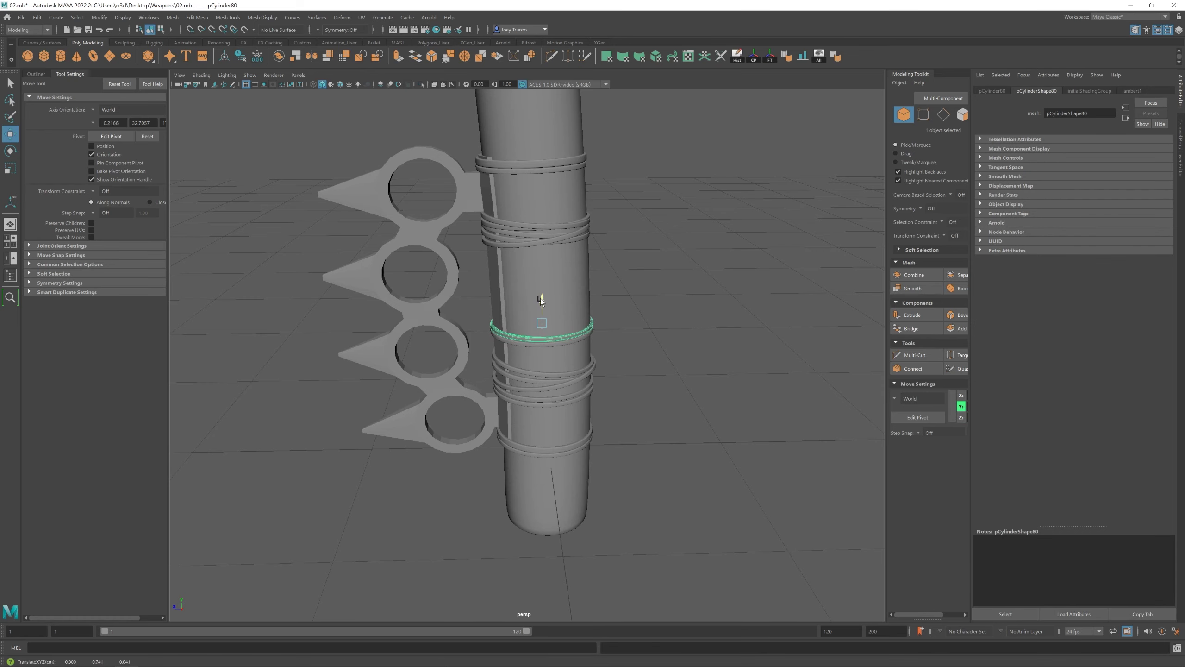
pyautogui.hotkey('ctrl', 'd')
pyautogui.moveTo(521, 271); pyautogui.dragTo(521, 265)
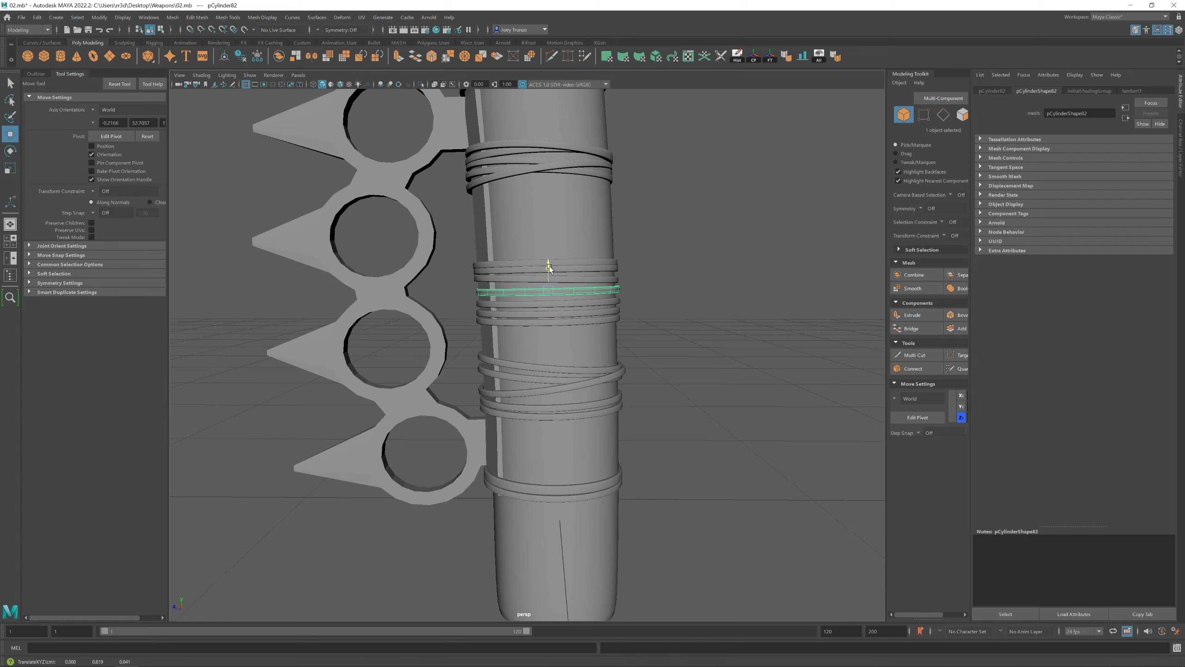
# Undo misplaced rings and try shifting a lower-grip ring's vertices, then undo that too
pyautogui.hotkey('ctrl', 'z')
pyautogui.hotkey('ctrl', 'z')
pyautogui.hotkey('ctrl', 'z')
pyautogui.hotkey('ctrl', 'z')
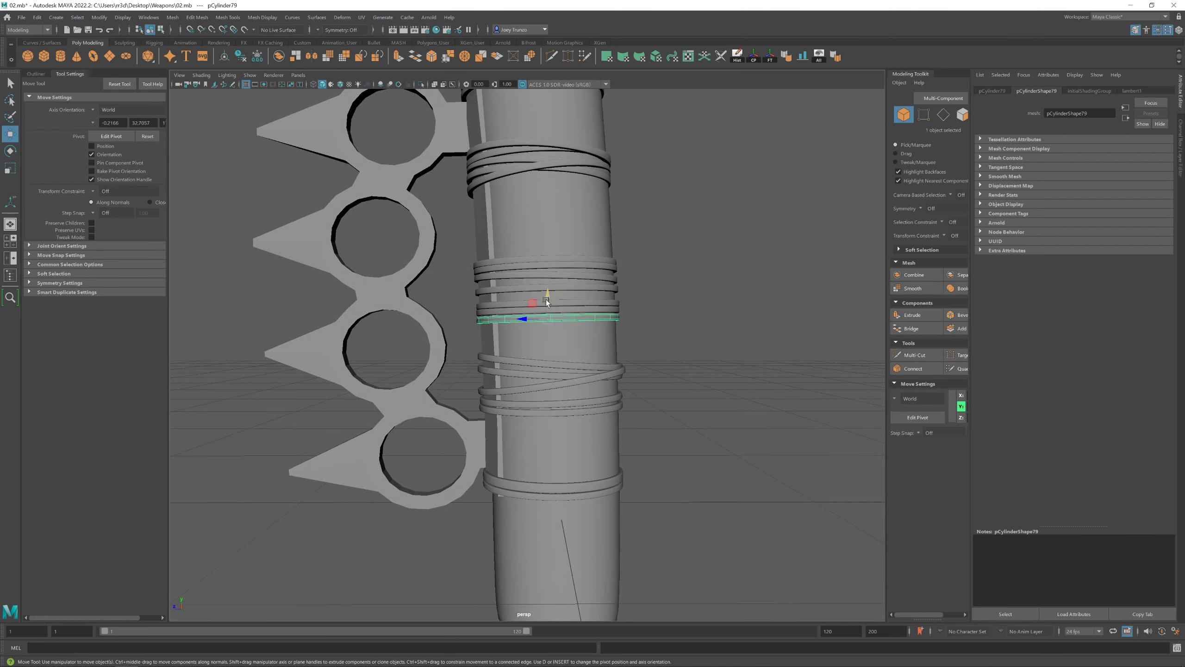
pyautogui.hotkey('ctrl', 'z')
pyautogui.click(534, 327)
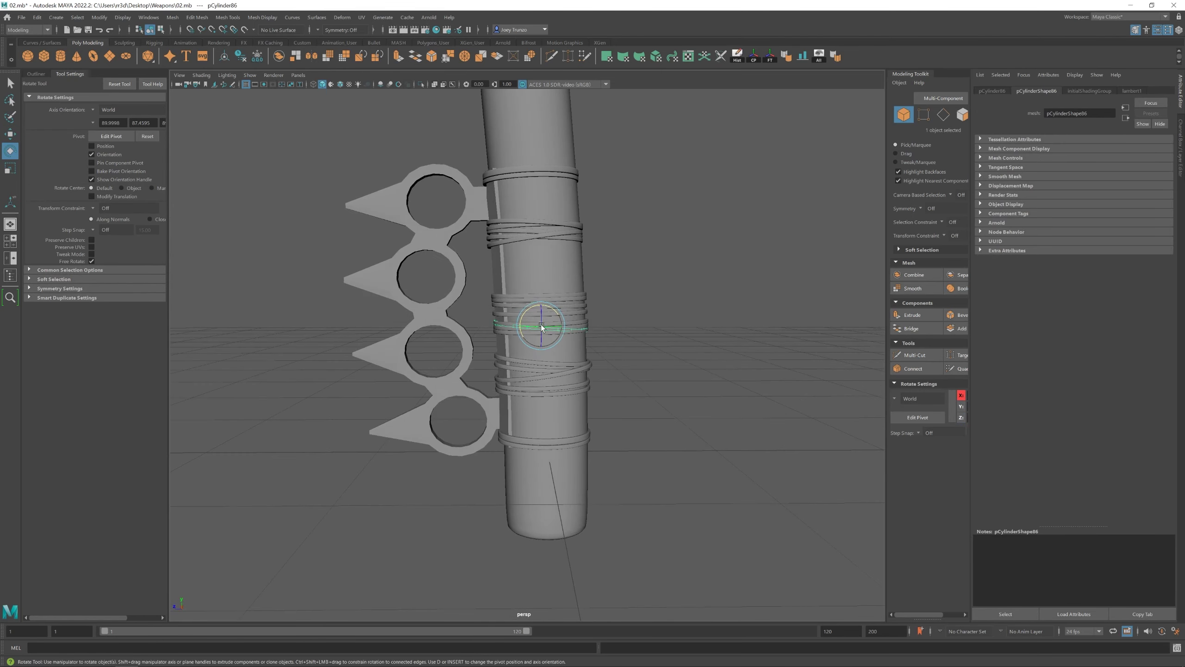
pyautogui.keyDown('alt'); pyautogui.moveTo(541, 325); pyautogui.dragTo(685, 310); pyautogui.keyUp('alt')
pyautogui.hotkey('ctrl', 'F9')
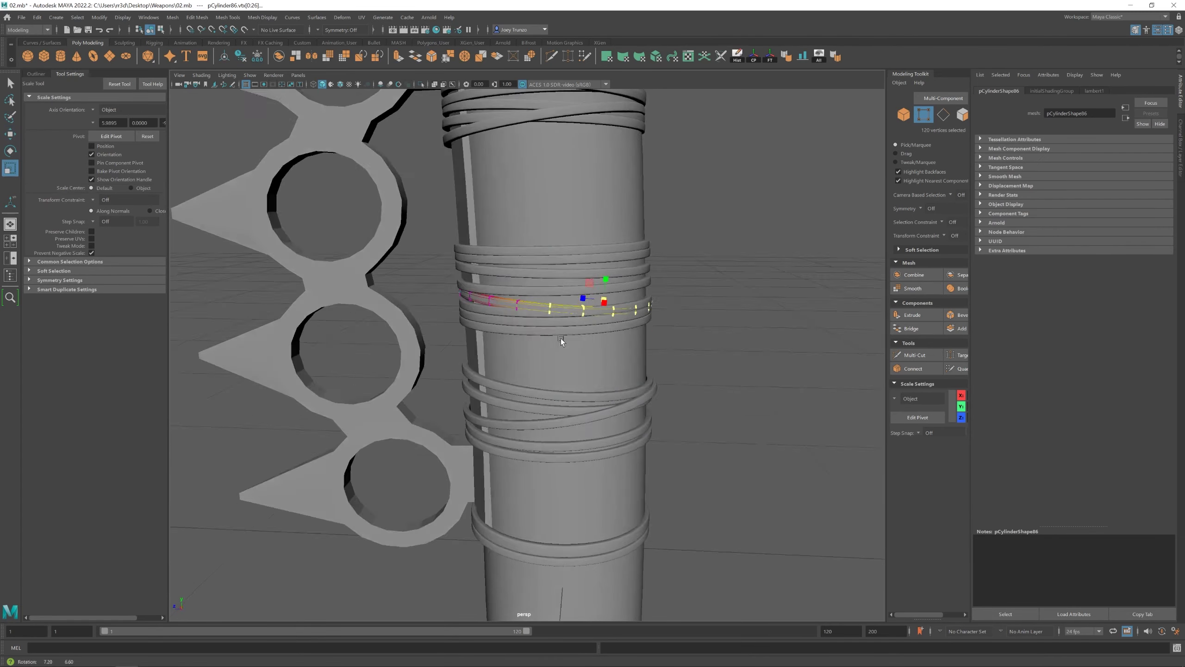
pyautogui.keyDown('alt'); pyautogui.moveTo(561, 338); pyautogui.dragTo(582, 316); pyautogui.keyUp('alt')
pyautogui.hotkey('ctrl', 'z')
pyautogui.hotkey('ctrl', 'z')
pyautogui.hotkey('ctrl', 'z')
pyautogui.hotkey('ctrl', 'z')
pyautogui.hotkey('ctrl', 'z')
pyautogui.hotkey('ctrl', 'z')
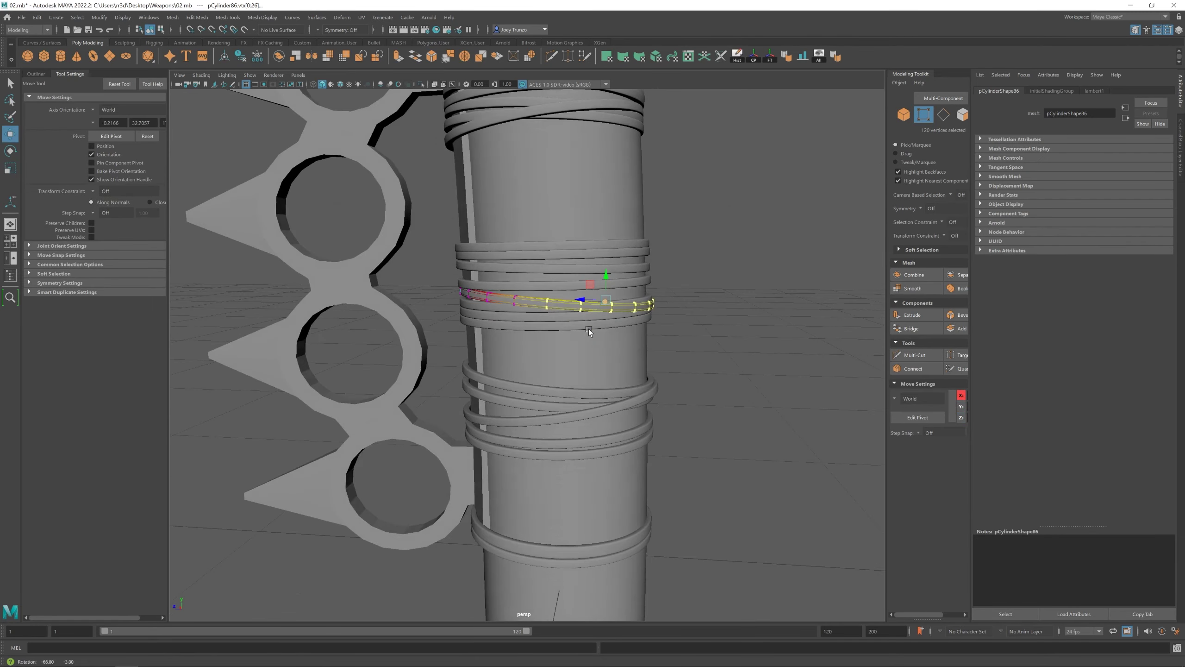
pyautogui.hotkey('ctrl', 'z')
pyautogui.hotkey('ctrl', 'z')
pyautogui.hotkey('ctrl', 'z')
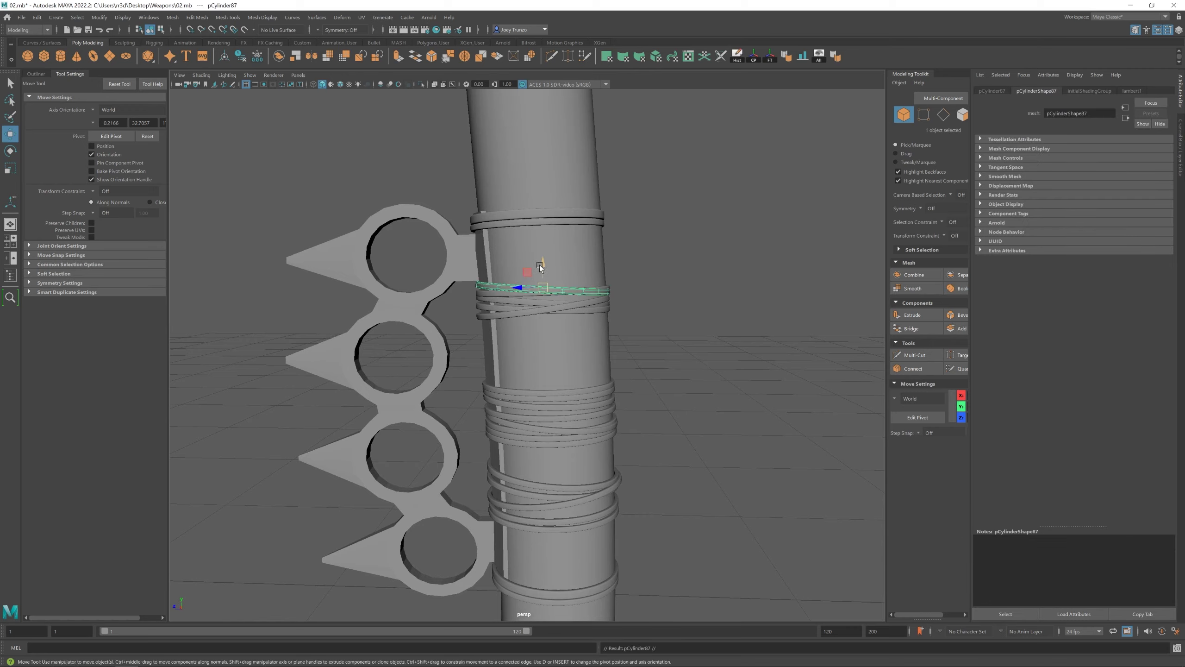
# Undo the last ring tilts and copies back to the handle selection
pyautogui.press('e')
pyautogui.press('w')
pyautogui.hotkey('ctrl', 'z')
pyautogui.hotkey('ctrl', 'z')
pyautogui.hotkey('ctrl', 'z')
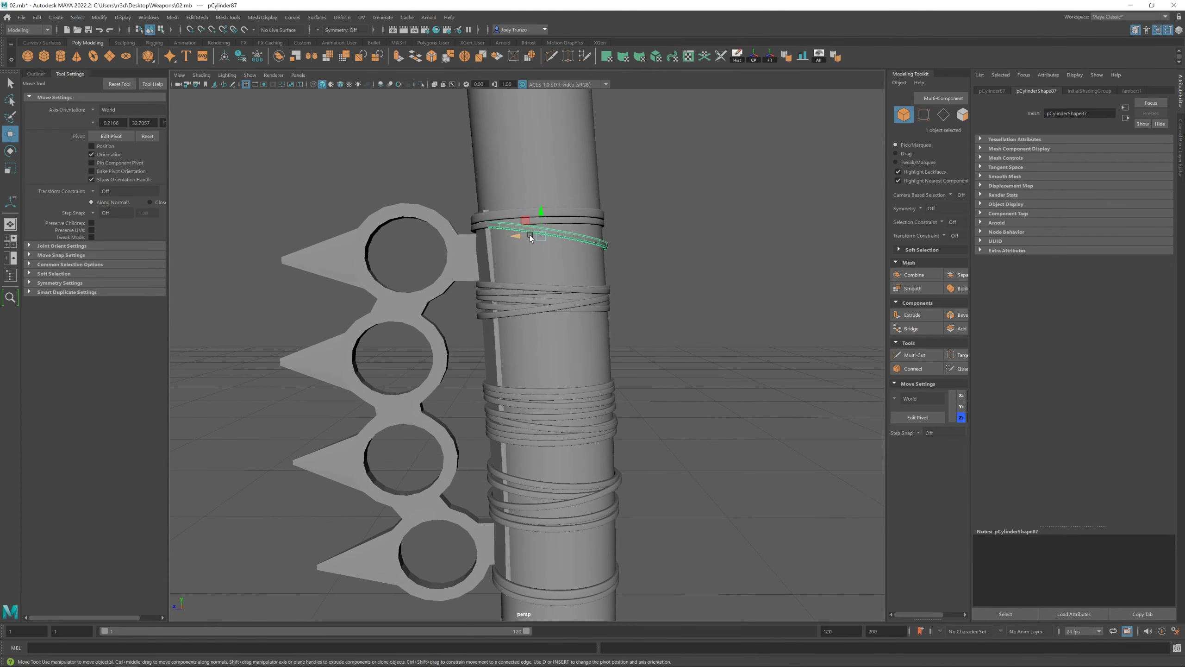
pyautogui.hotkey('shift', 'z')
pyautogui.hotkey('shift', 'z')
pyautogui.hotkey('shift', 'z')
pyautogui.press('r')
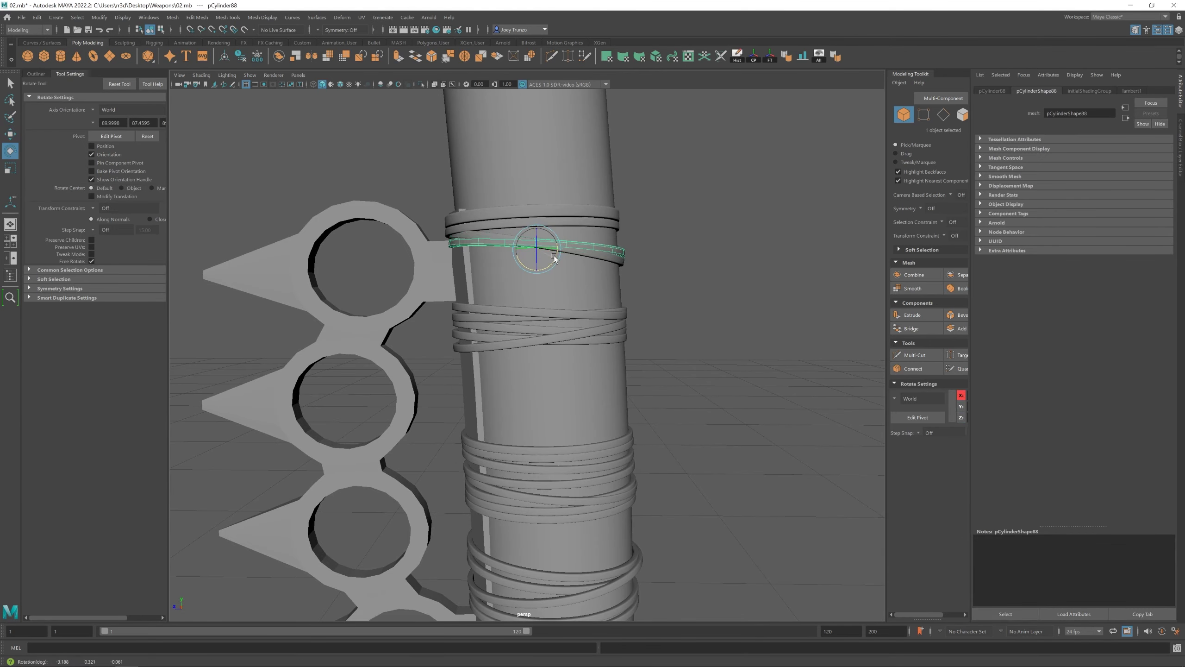
pyautogui.press('w')
pyautogui.hotkey('ctrl', 'z')
pyautogui.hotkey('ctrl', 'z')
pyautogui.hotkey('ctrl', 'z')
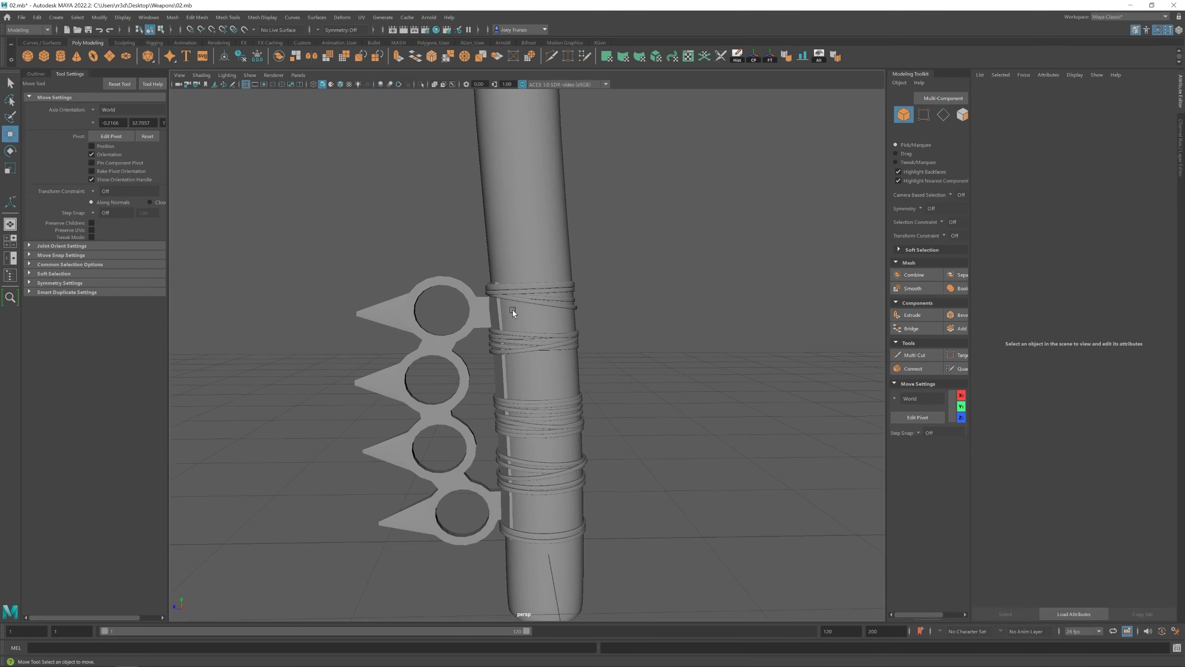
pyautogui.hotkey('ctrl', 'z')
pyautogui.hotkey('ctrl', 'z')
pyautogui.hotkey('ctrl', 'z')
pyautogui.hotkey('ctrl', 'z')
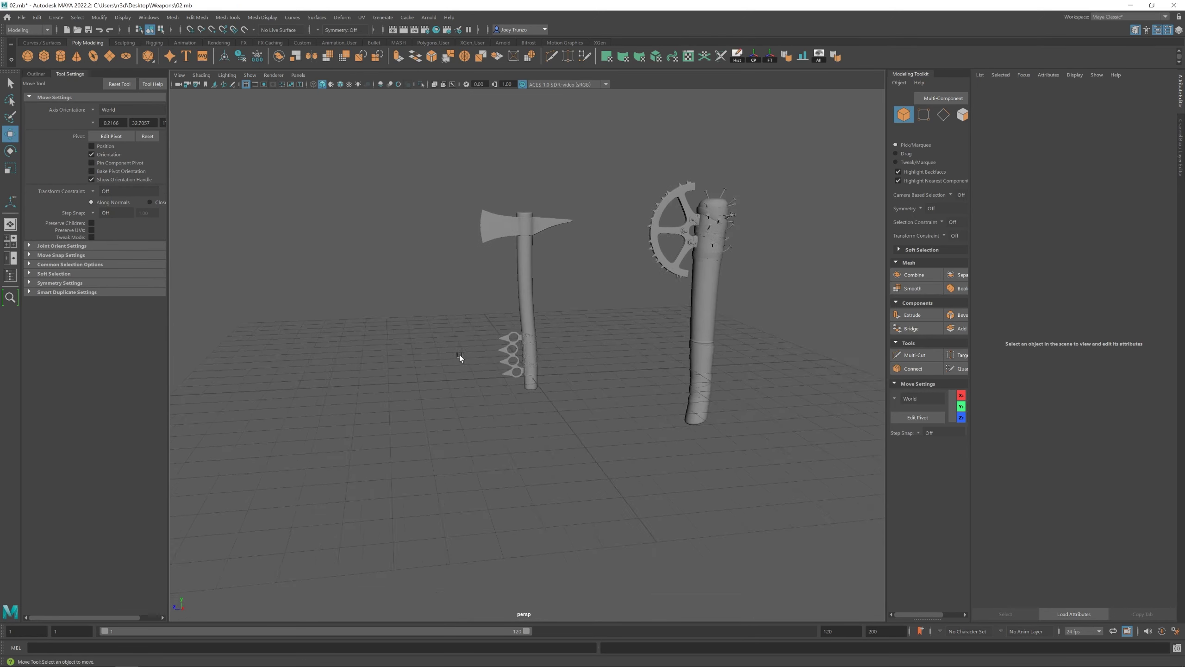
# Step back through undo to a face selection on the handle's top end
pyautogui.hotkey('ctrl', 'z')
pyautogui.hotkey('ctrl', 'z')
pyautogui.hotkey('ctrl', 'z')
pyautogui.hotkey('ctrl', 'z')
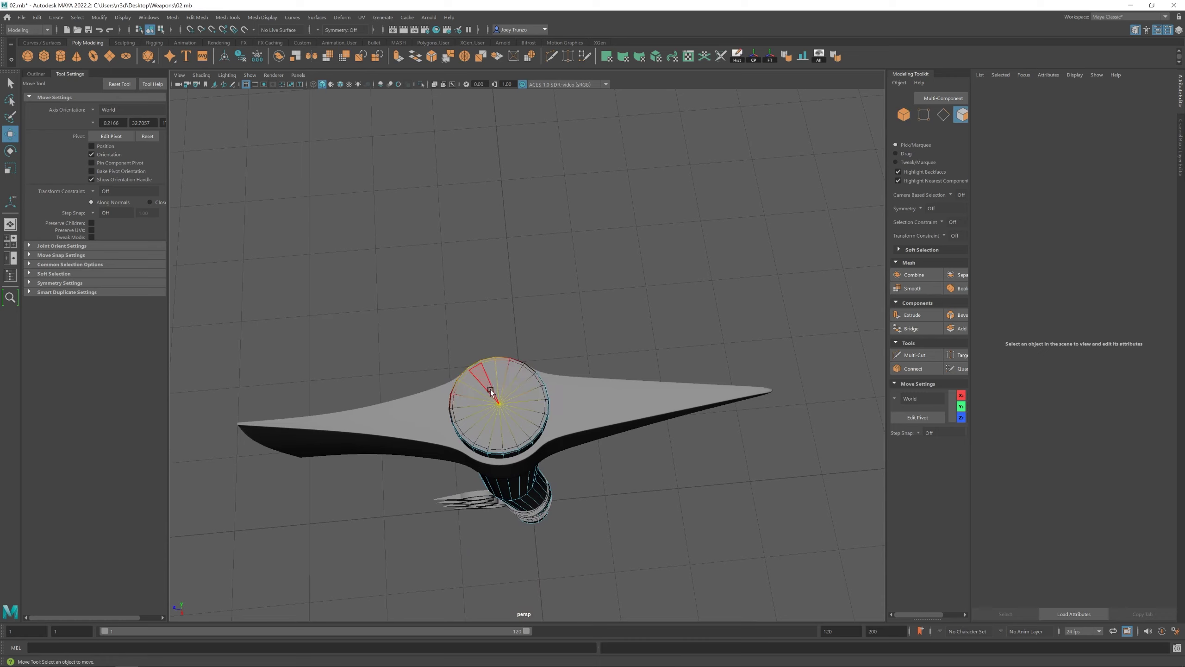
pyautogui.moveTo(438, 589); pyautogui.dragTo(656, 354)
pyautogui.hotkey('ctrl', 'z')
pyautogui.hotkey('ctrl', 'z')
pyautogui.hotkey('ctrl', 'z')
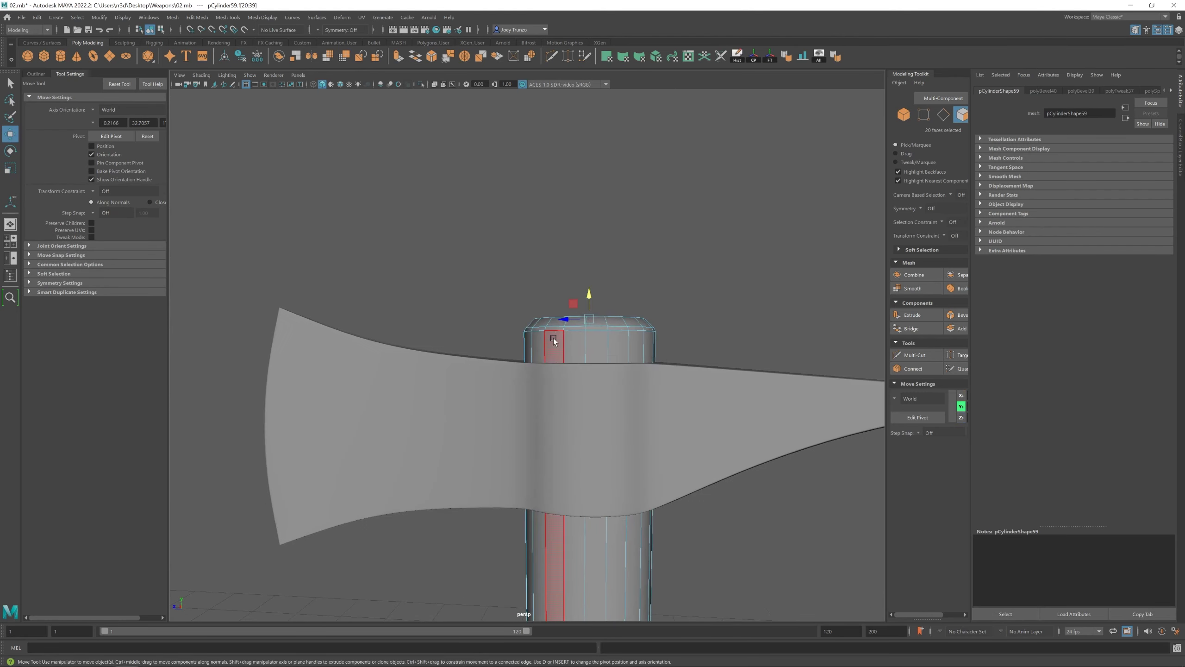
pyautogui.hotkey('ctrl', 'z')
pyautogui.press('r')
pyautogui.hotkey('ctrl', 'z')
pyautogui.hotkey('ctrl', 'z')
pyautogui.hotkey('ctrl', 'z')
pyautogui.hotkey('ctrl', 'z')
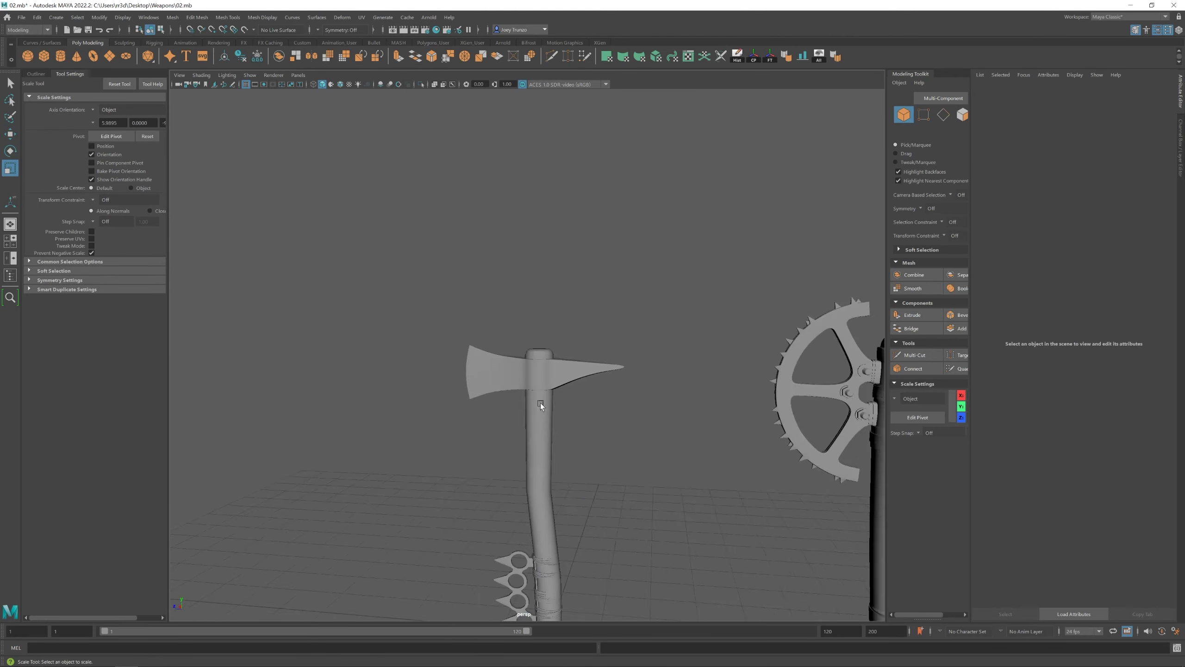
pyautogui.hotkey('ctrl', 'z')
pyautogui.hotkey('ctrl', 'z')
pyautogui.hotkey('ctrl', 'z')
pyautogui.hotkey('ctrl', 'z')
pyautogui.press('w')
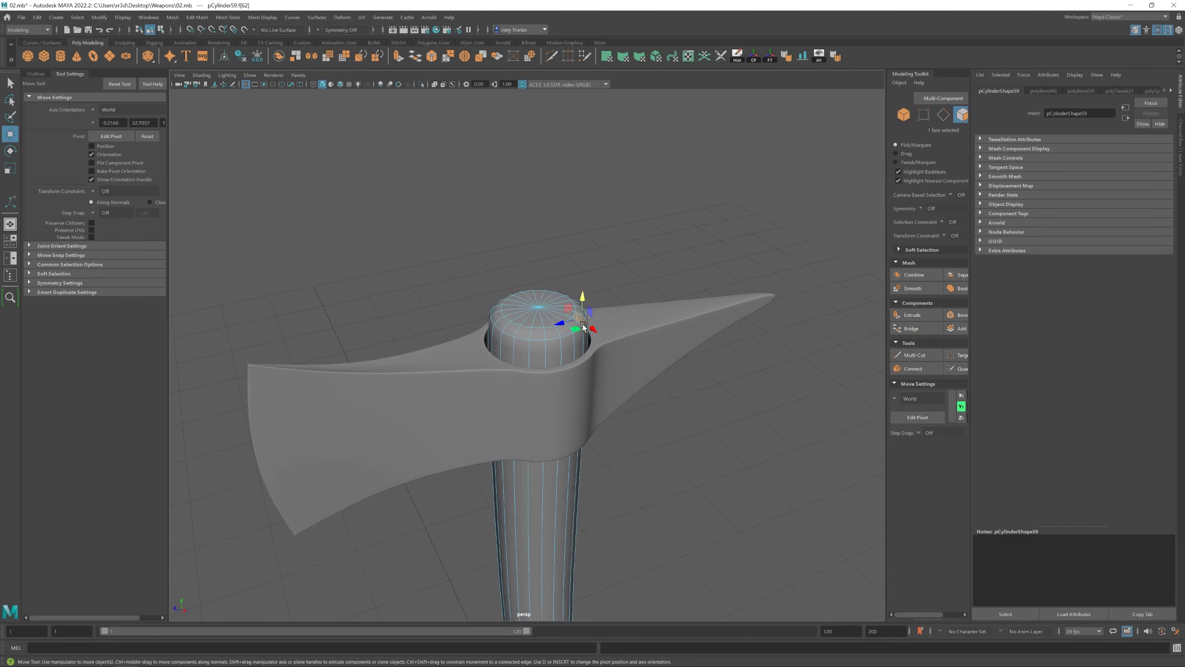
pyautogui.hotkey('ctrl', 'z')
pyautogui.hotkey('ctrl', 'z')
pyautogui.hotkey('ctrl', 'z')
pyautogui.hotkey('ctrl', 'z')
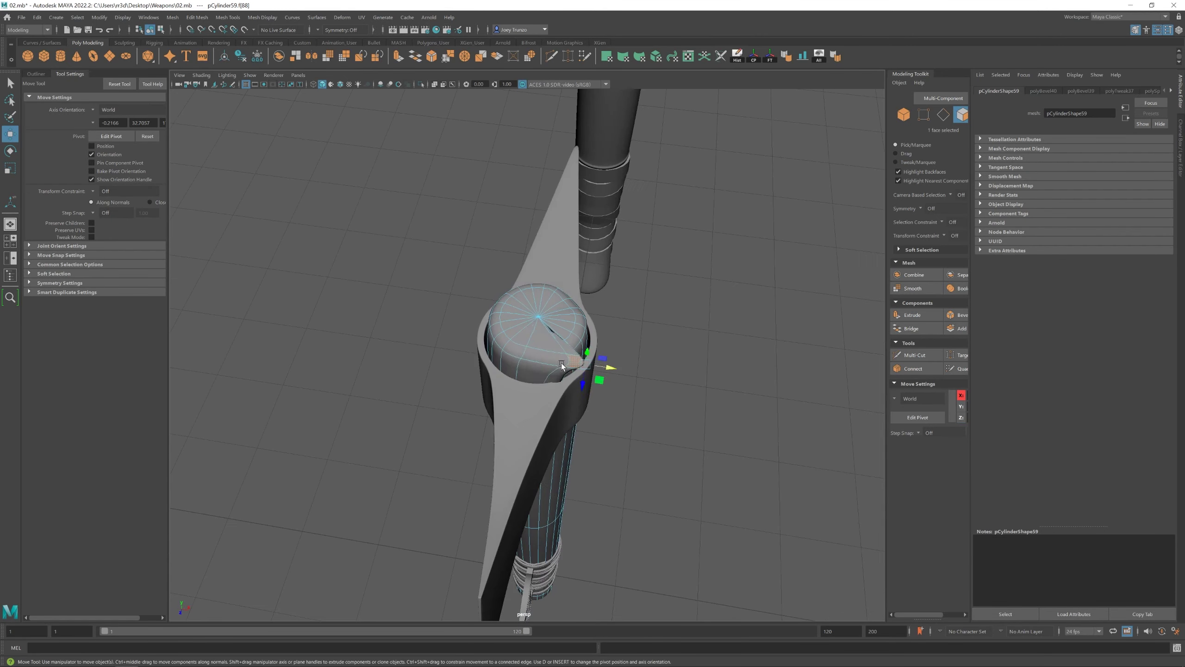
# Insert extra edge loops on the handle cap using Mesh Tools > Insert Edge Loop
pyautogui.click(228, 17)
pyautogui.click(243, 86)
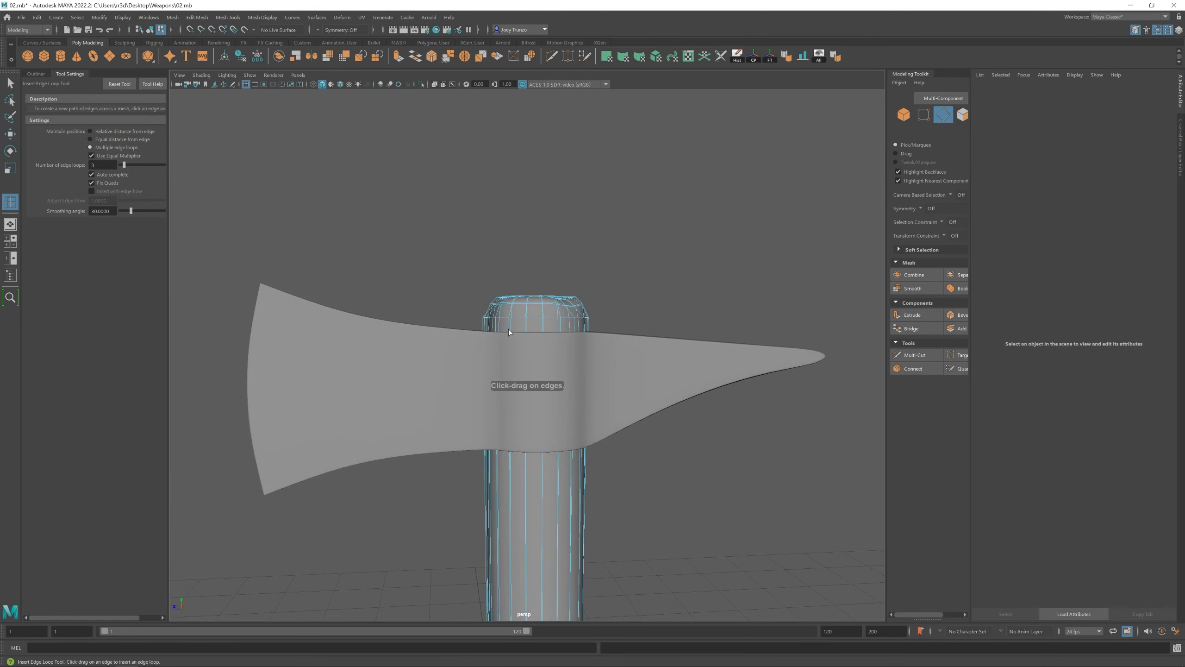
pyautogui.scroll(2, 509, 329)
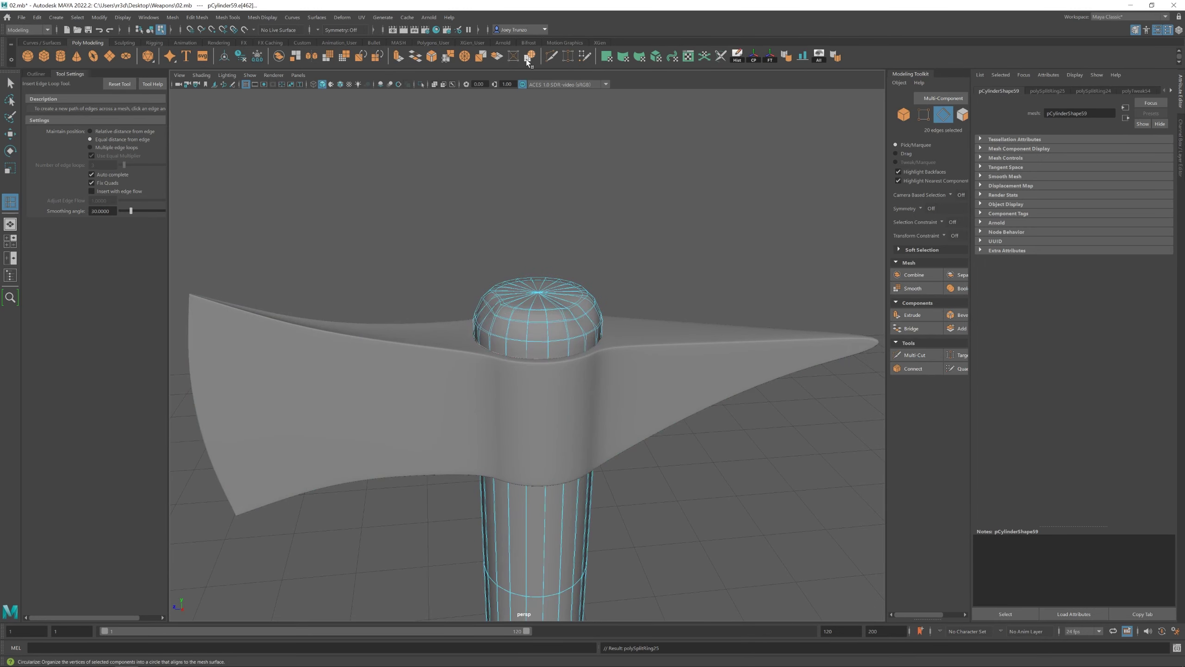
pyautogui.press('w')
pyautogui.scroll(-6, 542, 346)
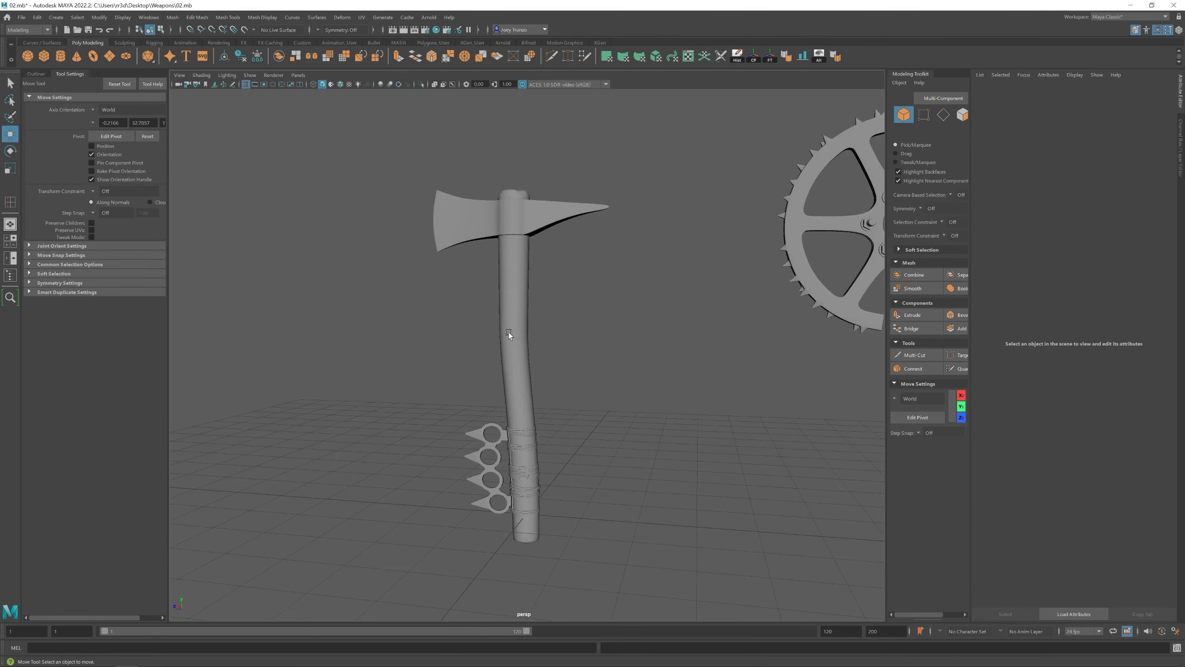
# Insert an edge loop near the bottom of the axe handle
pyautogui.click(509, 331)
pyautogui.scroll(5, 549, 289)
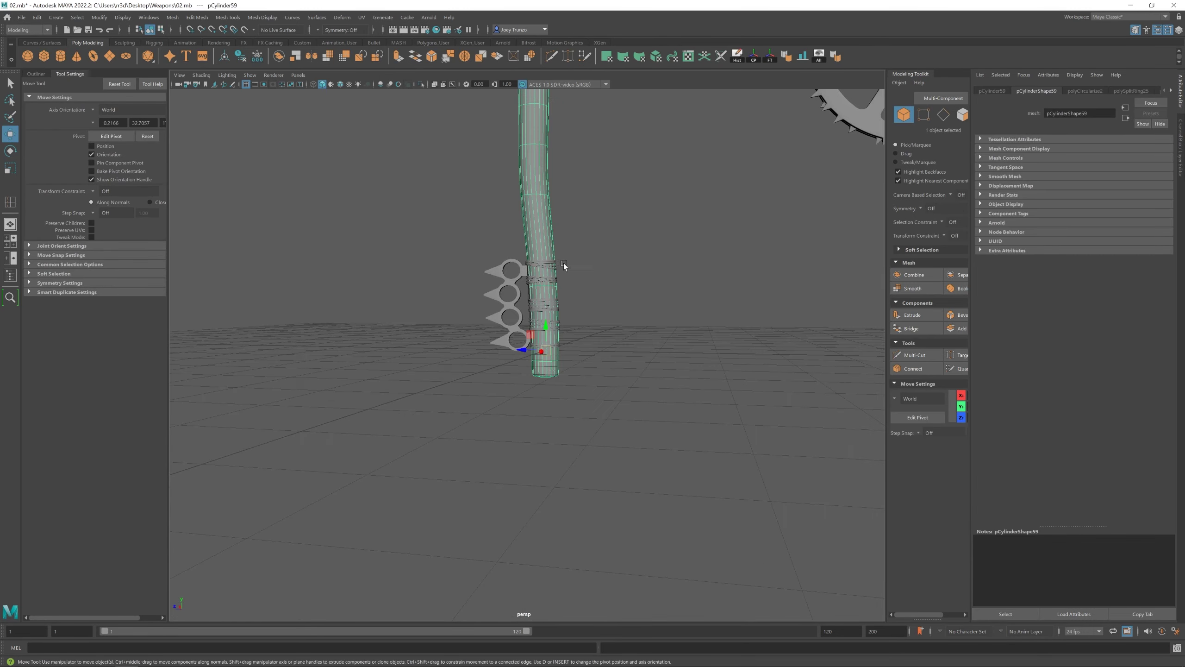
pyautogui.moveTo(549, 289); pyautogui.dragTo(552, 270, button='right')
pyautogui.click(228, 17)
pyautogui.click(252, 93)
pyautogui.click(578, 279)
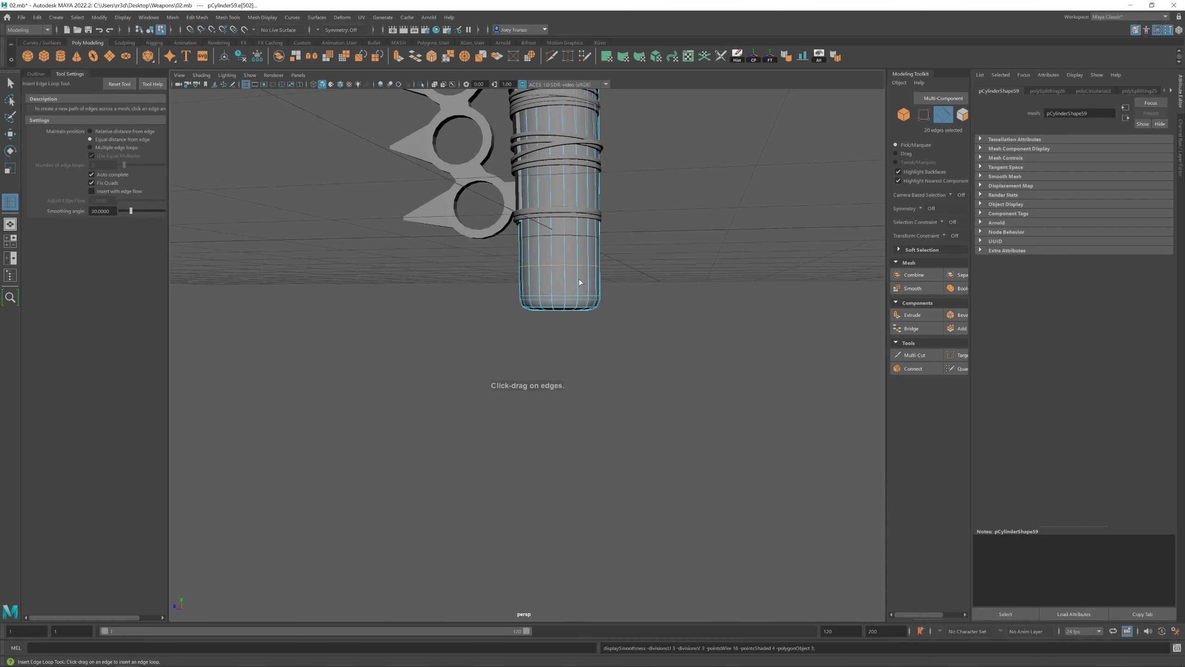
pyautogui.keyDown('alt'); pyautogui.moveTo(579, 278); pyautogui.dragTo(610, 337); pyautogui.keyUp('alt')
# Pull a vertex at the handle tip to round it, then return to object mode
pyautogui.press('w')
pyautogui.click(571, 333)
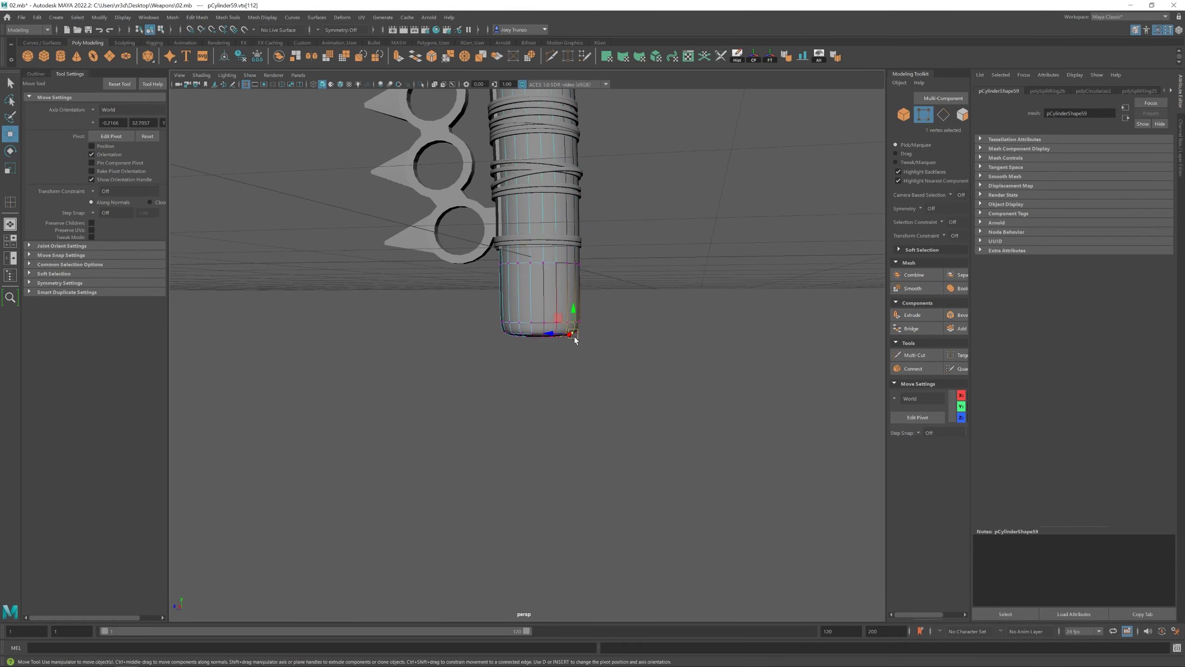
pyautogui.scroll(-5, 568, 331)
pyautogui.scroll(5, 453, 341)
pyautogui.moveTo(502, 329); pyautogui.dragTo(532, 303, button='right')
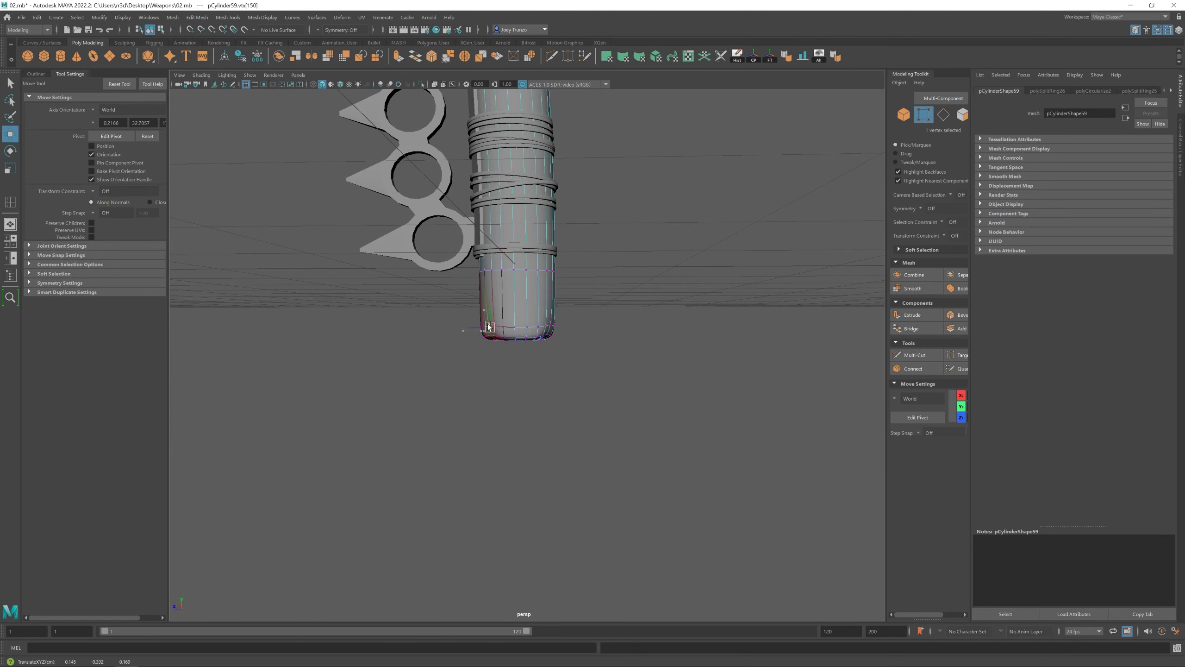
pyautogui.scroll(-5, 493, 404)
pyautogui.click(493, 404)
# Inspect the finished axe, briefly selecting axe-head vertices before clearing the selection
pyautogui.scroll(-6, 492, 408)
pyautogui.scroll(6, 485, 434)
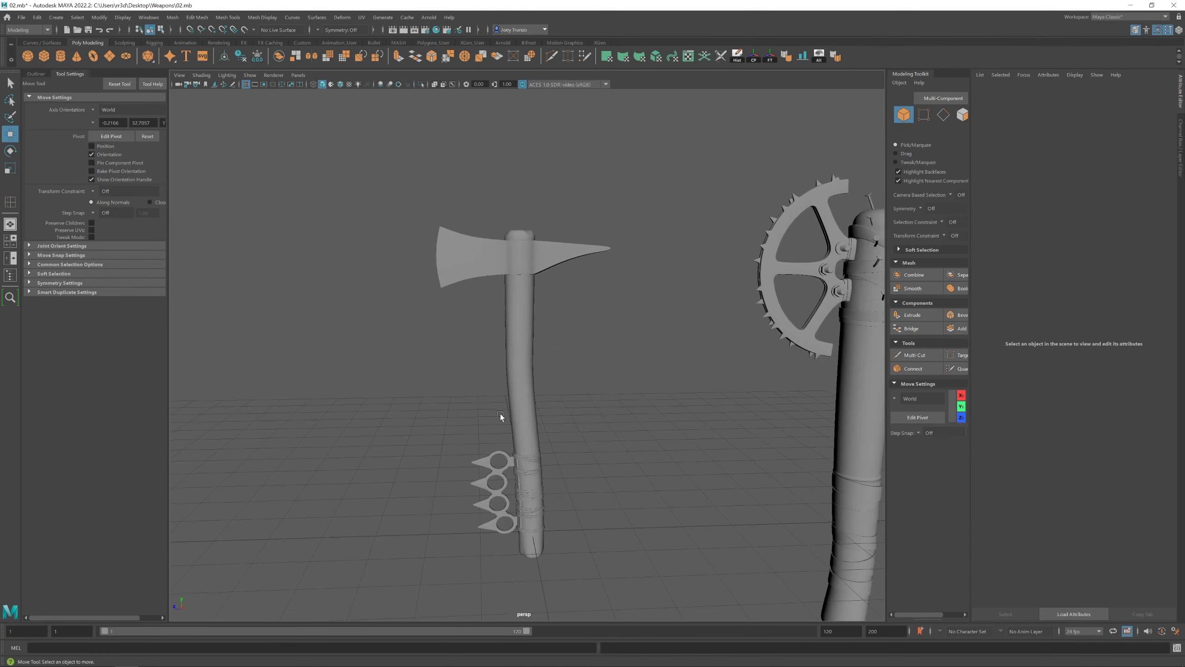
pyautogui.moveTo(466, 259); pyautogui.dragTo(366, 194, button='right')
pyautogui.moveTo(366, 194); pyautogui.dragTo(620, 298)
pyautogui.press('F8')
pyautogui.scroll(-8, 185, 299)
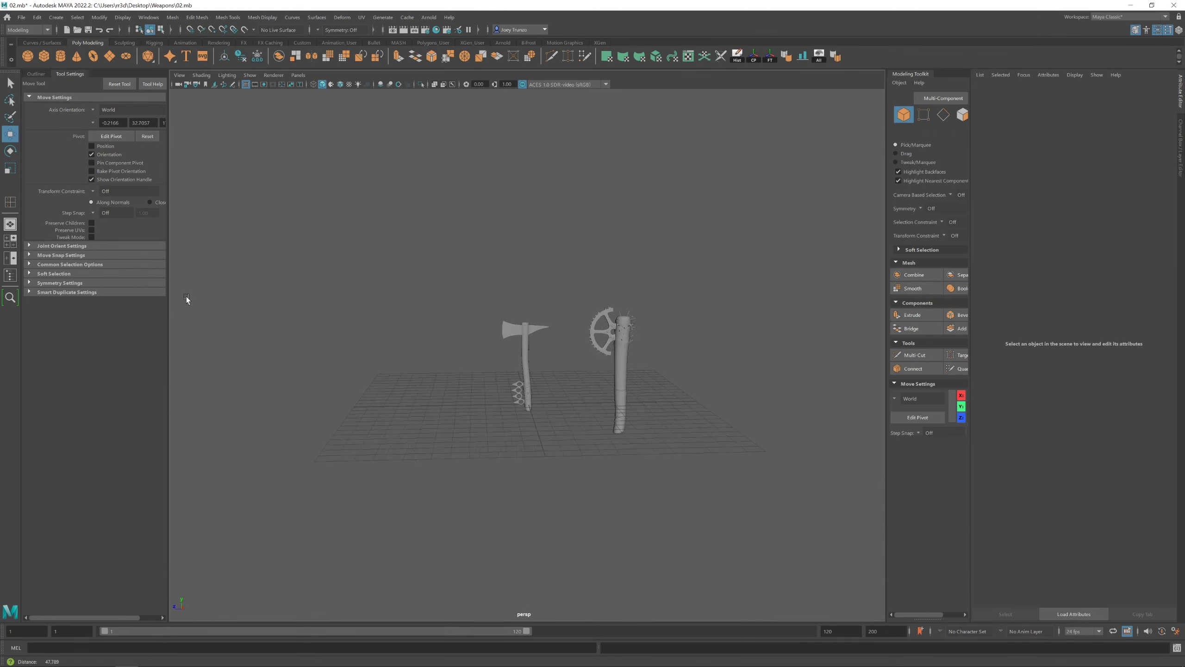
pyautogui.scroll(5, 503, 418)
pyautogui.click(503, 417)
pyautogui.scroll(5, 502, 417)
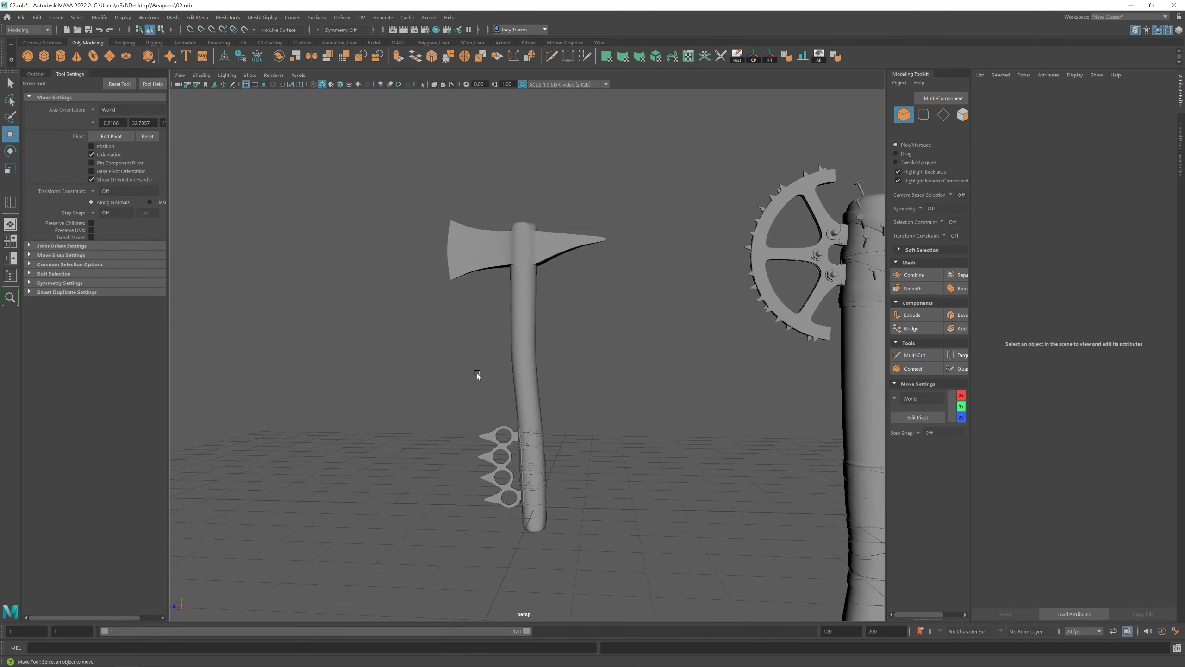
# Select the band on the handle just below the axe head
pyautogui.click(541, 526)
pyautogui.click(508, 351)
pyautogui.scroll(5, 508, 352)
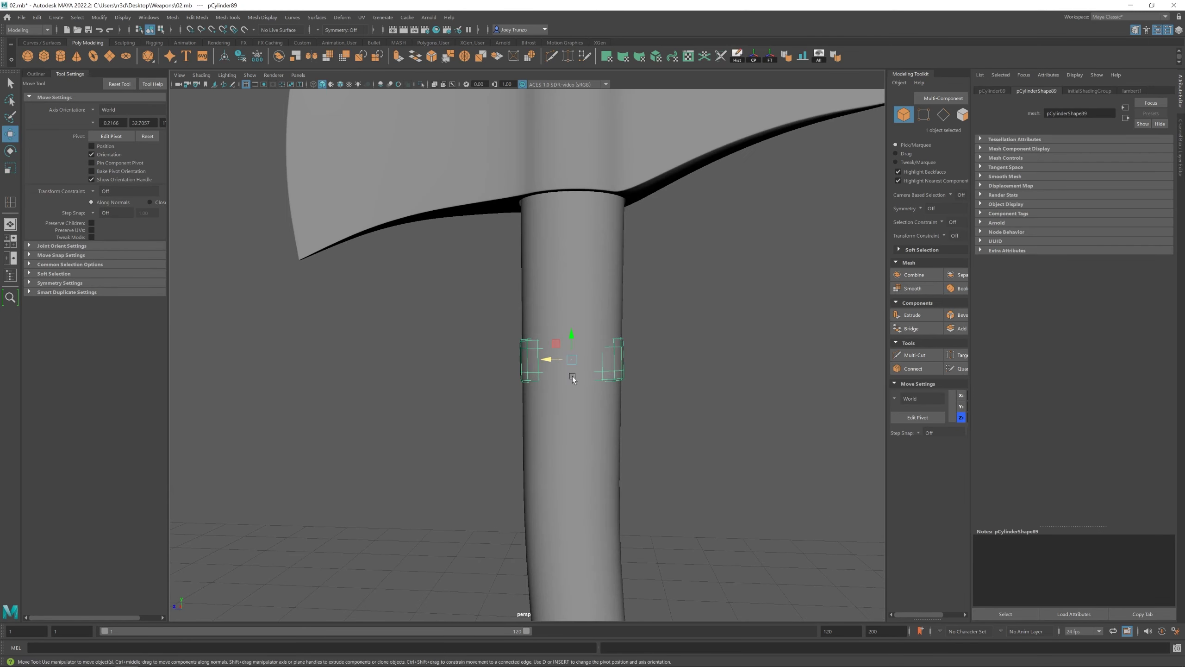
pyautogui.keyDown('alt'); pyautogui.moveTo(572, 376); pyautogui.dragTo(497, 325); pyautogui.keyUp('alt')
pyautogui.click(544, 354)
pyautogui.scroll(-3, 481, 371)
pyautogui.scroll(3, 480, 371)
pyautogui.click(513, 326)
# Reshape the band's edge by moving its top row of vertices
pyautogui.press('e')
pyautogui.scroll(3, 532, 327)
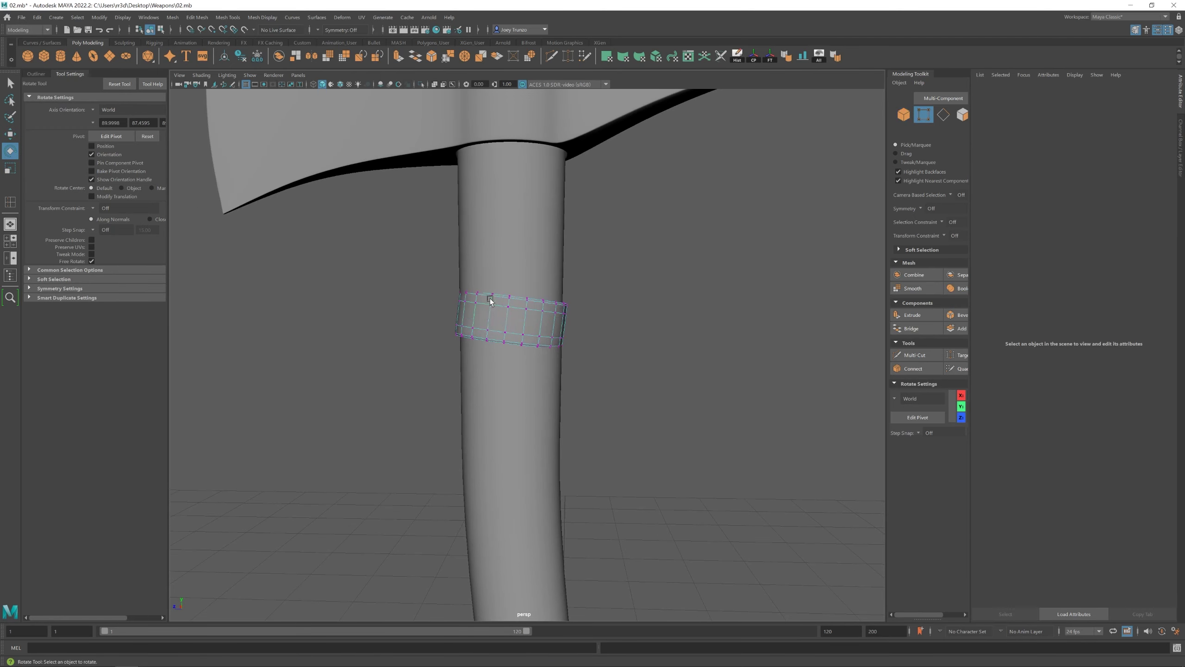
pyautogui.moveTo(366, 232); pyautogui.dragTo(621, 303)
pyautogui.press('w')
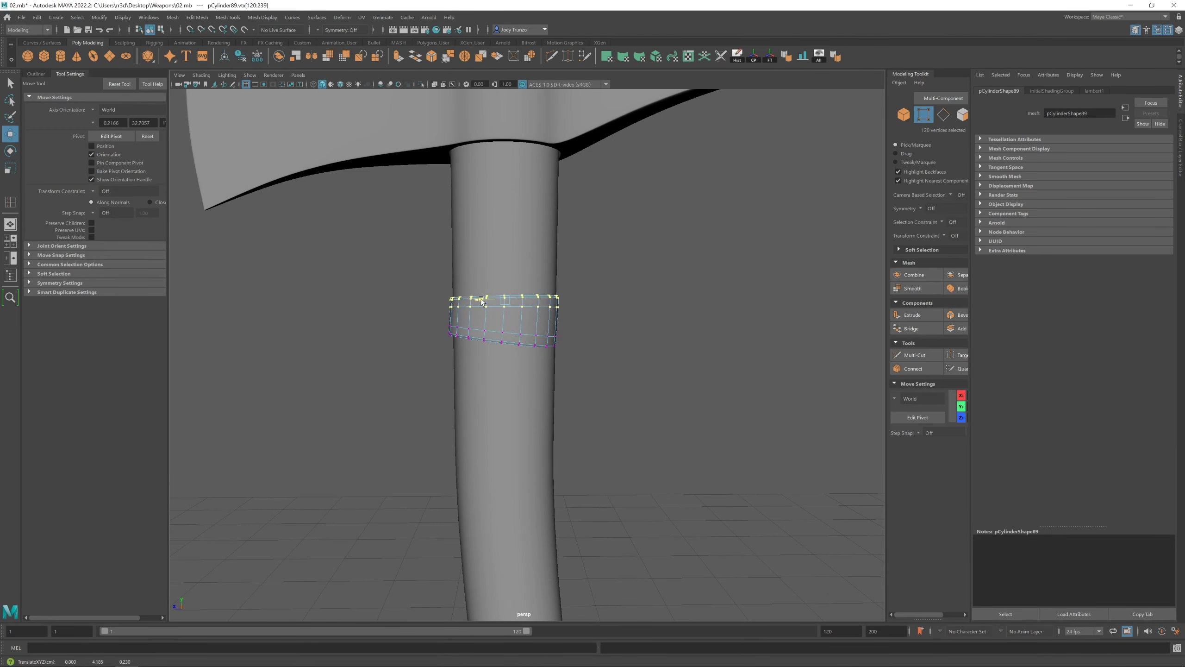
pyautogui.moveTo(429, 316); pyautogui.dragTo(579, 360)
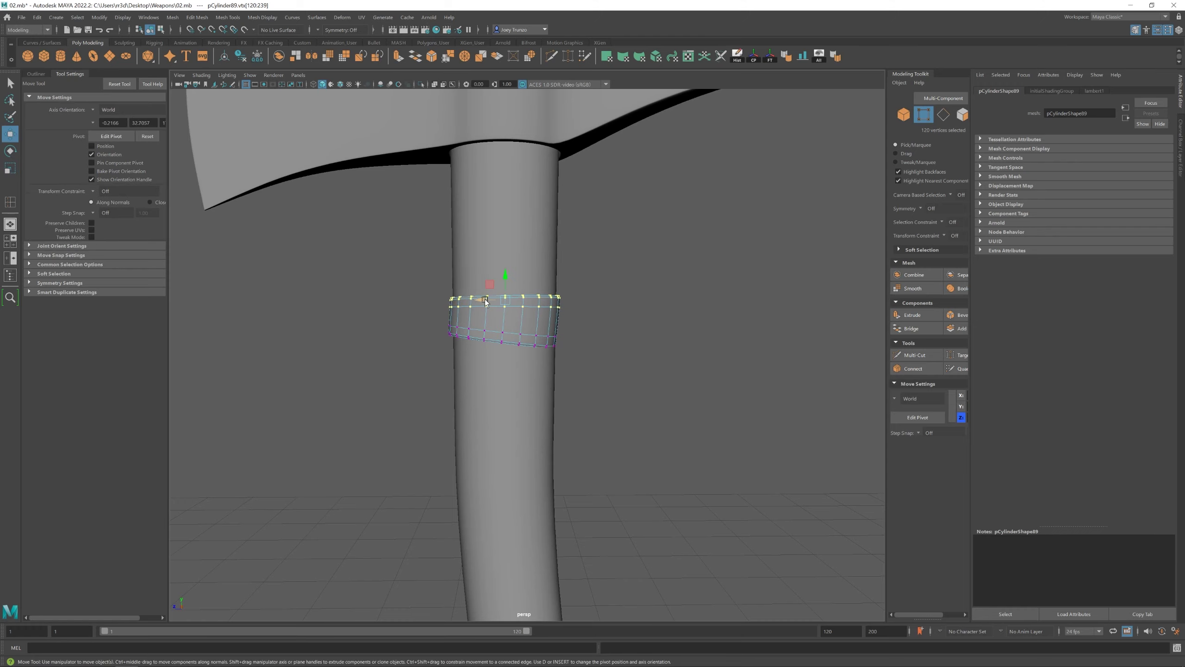
# Place a band copy higher up the handle and tilt it in 15-degree steps
pyautogui.moveTo(684, 400)
pyautogui.keyDown('alt'); pyautogui.mouseDown()
pyautogui.moveTo(494, 349)
pyautogui.moveTo(510, 246)
pyautogui.moveTo(604, 362)
pyautogui.moveTo(545, 362)
pyautogui.moveTo(526, 329)
pyautogui.moveTo(550, 378)
pyautogui.mouseUp(); pyautogui.keyUp('alt')
pyautogui.press('e')
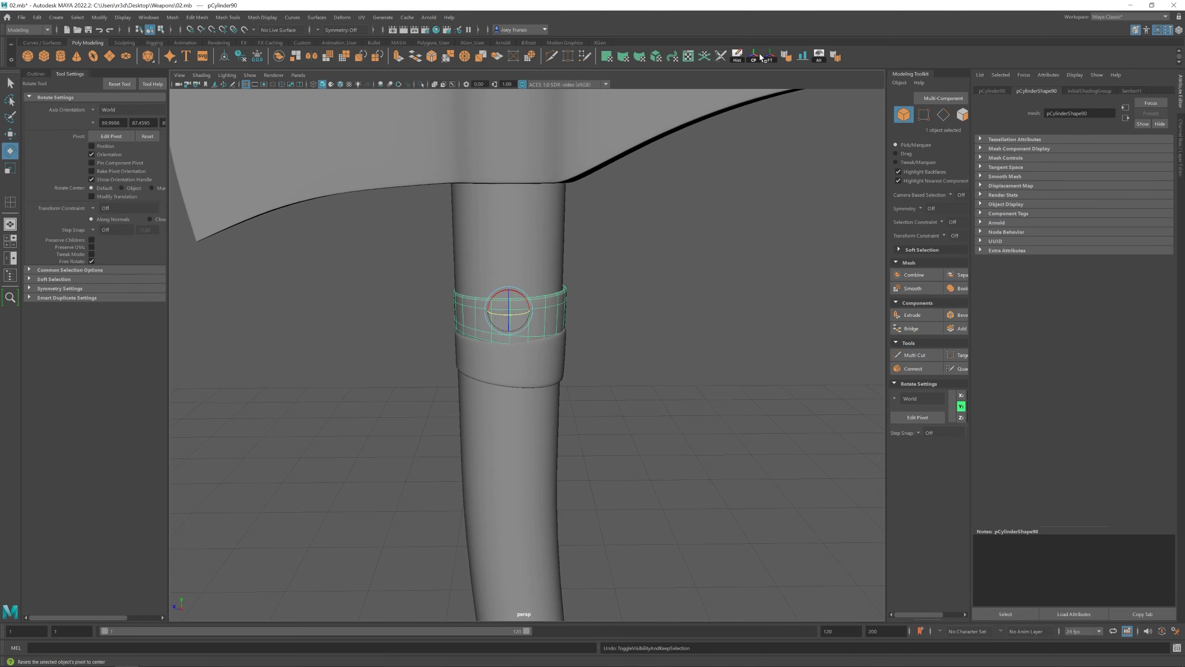
pyautogui.press('j')
pyautogui.keyDown('alt'); pyautogui.moveTo(415, 321); pyautogui.dragTo(483, 344); pyautogui.keyUp('alt')
pyautogui.press('w')
pyautogui.moveTo(484, 345); pyautogui.dragTo(487, 315, button='right')
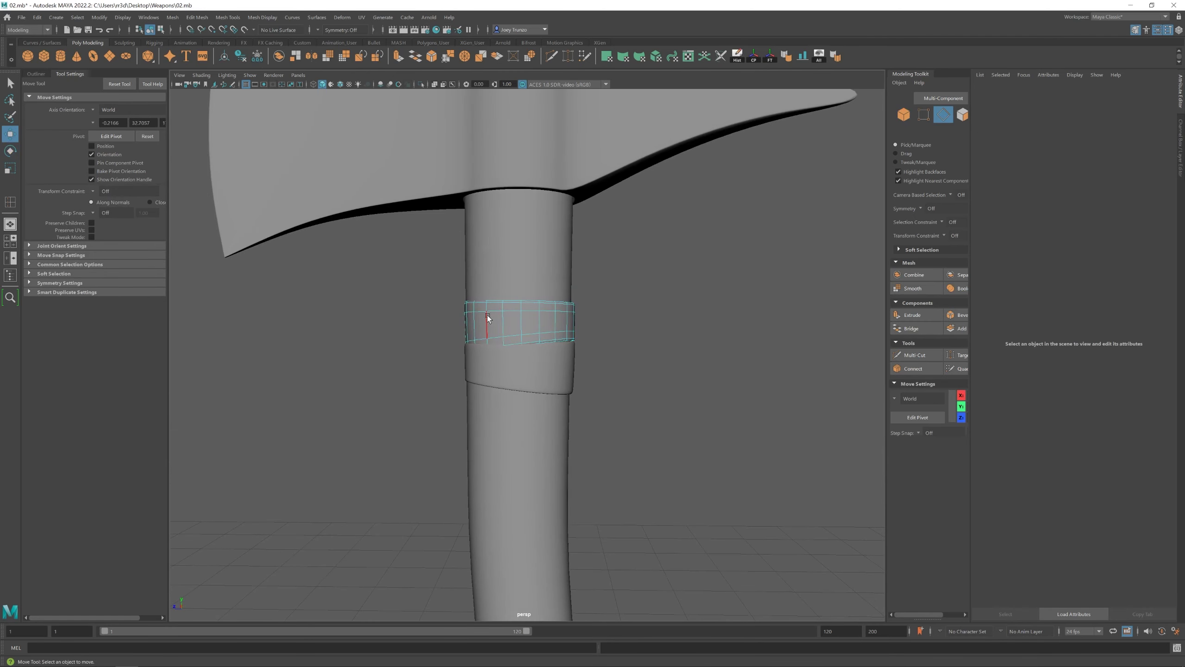
# Discard the vertex selection and select the top band on the handle
pyautogui.moveTo(410, 257); pyautogui.dragTo(622, 323)
pyautogui.hotkey('ctrl', 'z')
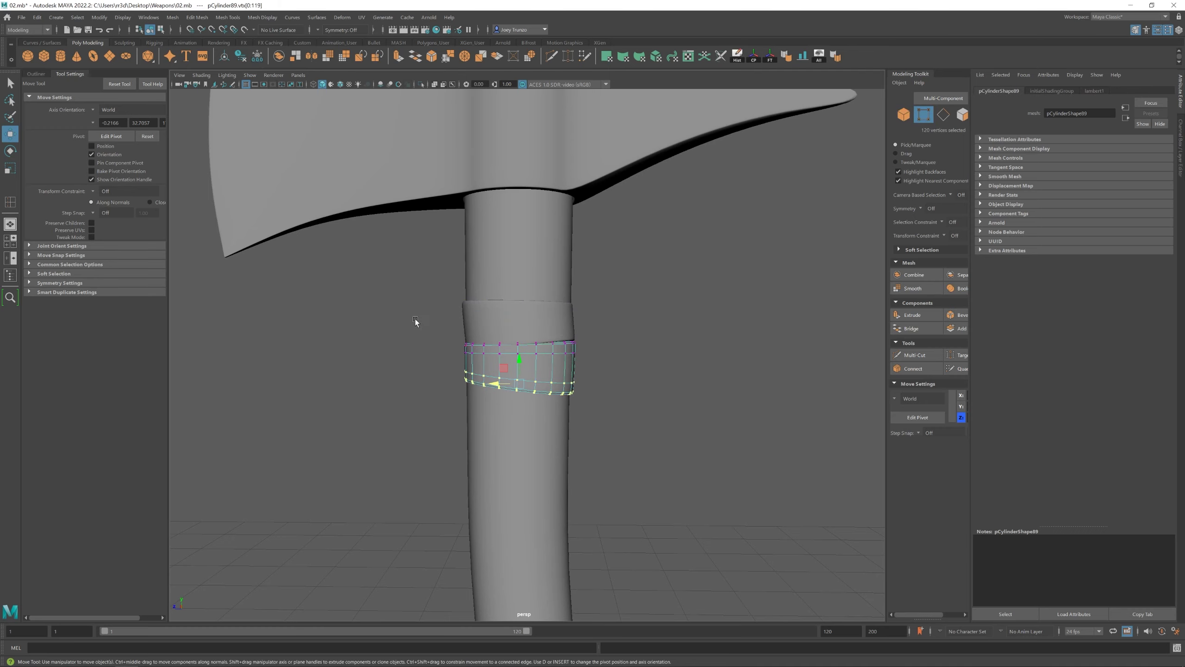
pyautogui.keyDown('alt'); pyautogui.moveTo(498, 350); pyautogui.dragTo(427, 322); pyautogui.keyUp('alt')
pyautogui.scroll(-4, 486, 354)
pyautogui.click(468, 420)
pyautogui.scroll(5, 468, 420)
pyautogui.click(485, 425)
# Scale and move the top band's vertices to fit the handle
pyautogui.press('r')
pyautogui.press('w')
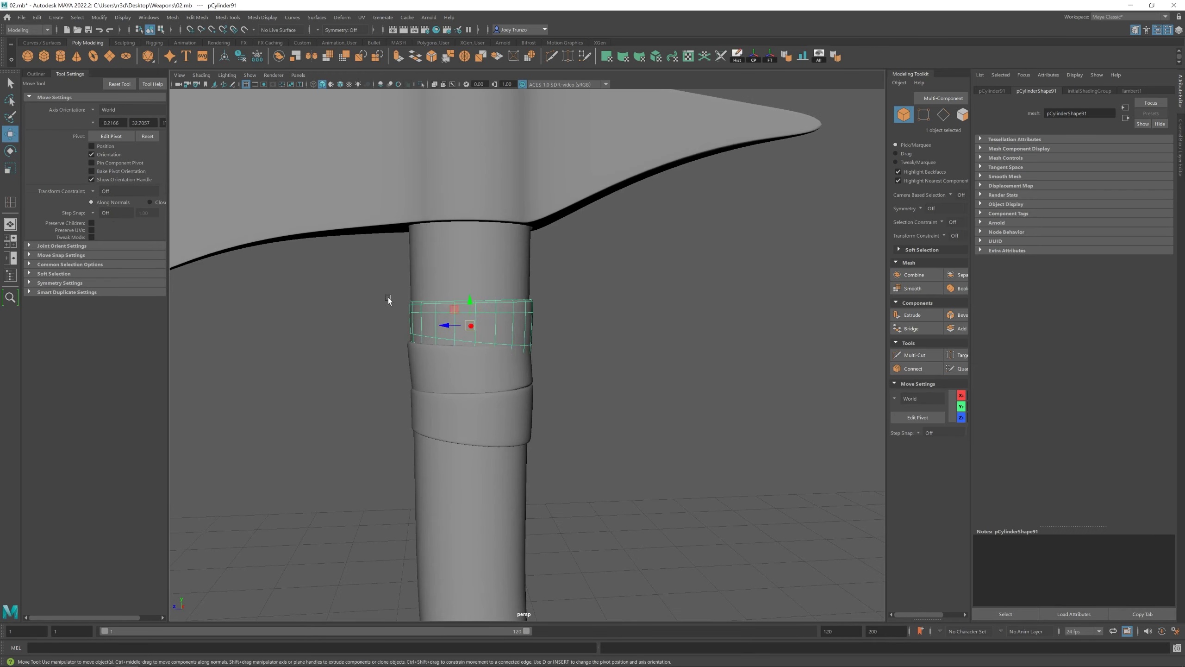
pyautogui.press('F9')
pyautogui.press('r')
pyautogui.keyDown('alt'); pyautogui.moveTo(554, 352); pyautogui.dragTo(449, 357); pyautogui.keyUp('alt')
pyautogui.press('w')
pyautogui.press('r')
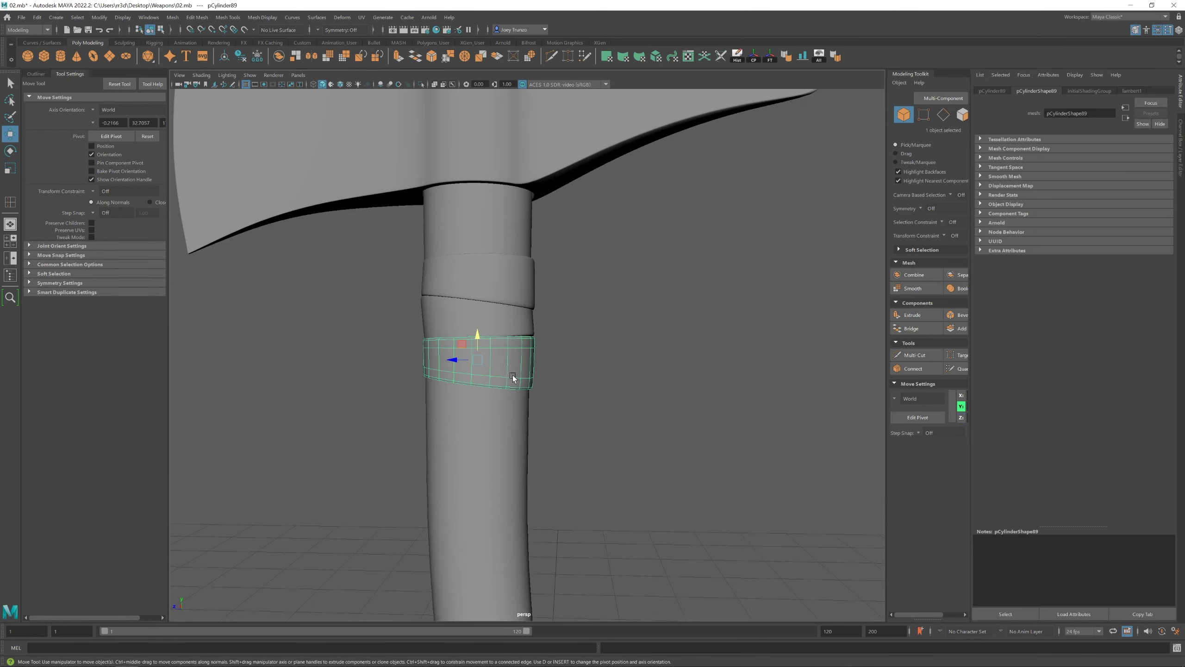
pyautogui.press('w')
pyautogui.press('F8')
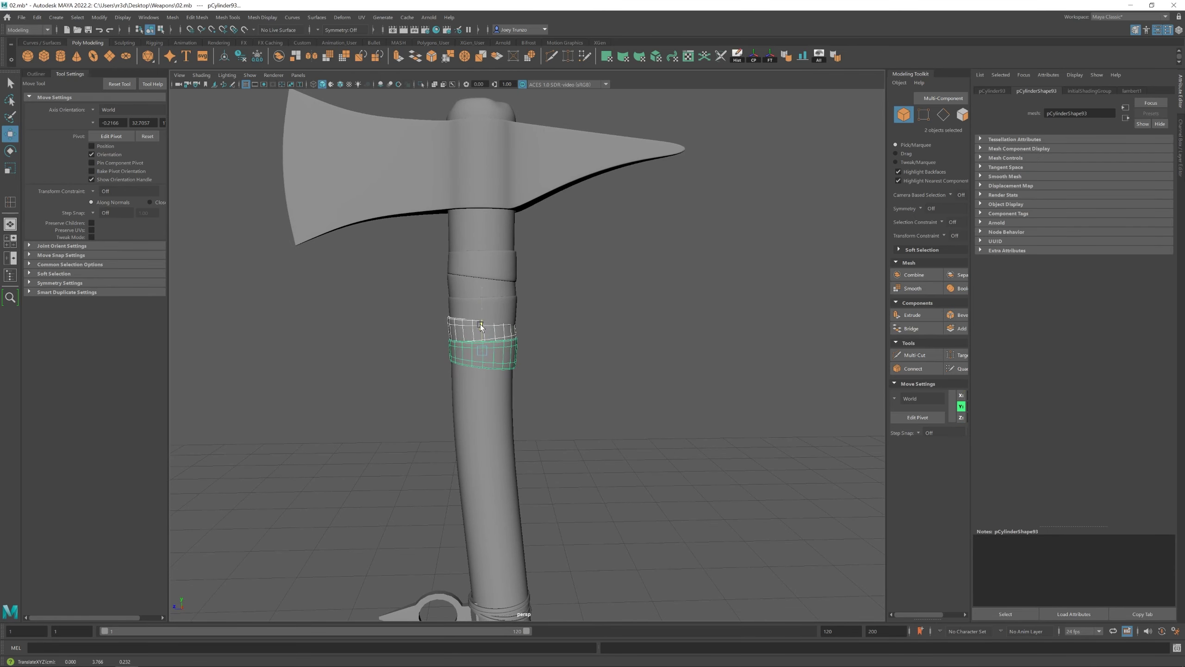
# Delete the extra band copies from the handle
pyautogui.press('Delete')
pyautogui.click(480, 289)
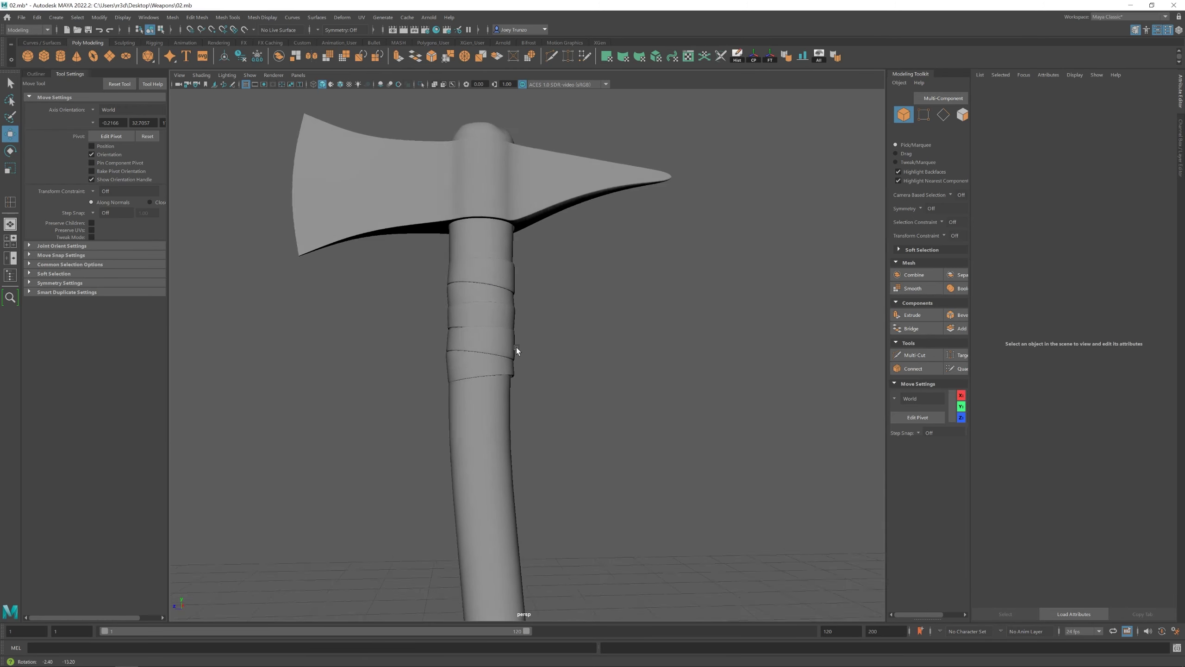
pyautogui.click(517, 348)
pyautogui.press('Delete')
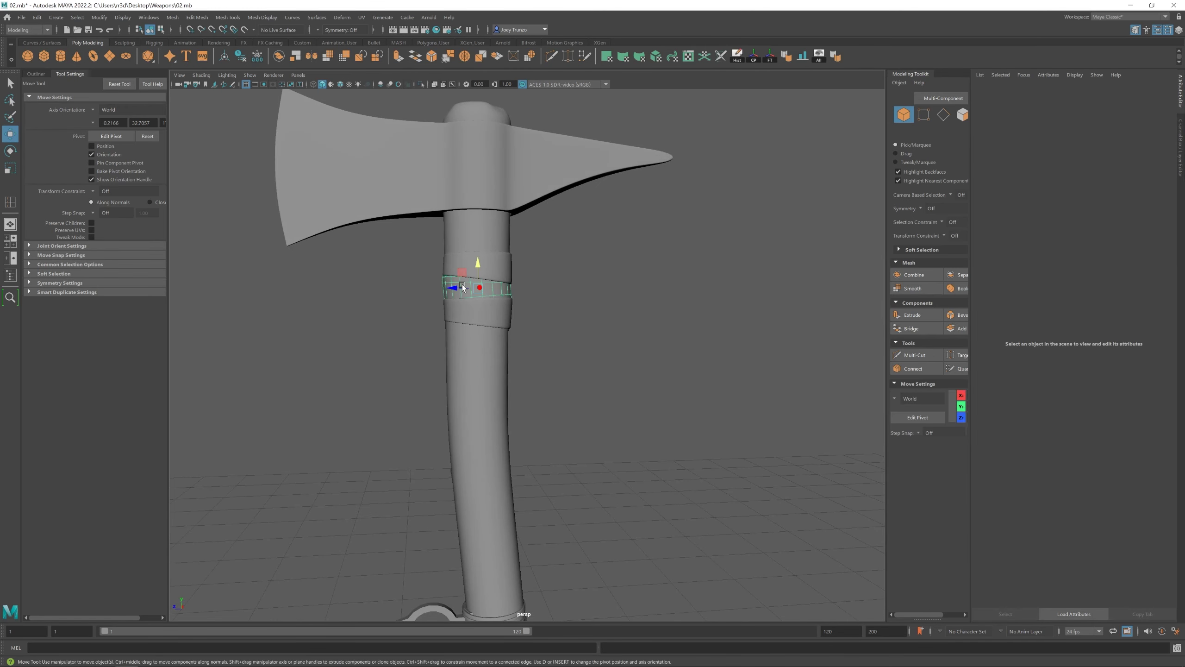
# Flare the upper band's top edge slightly outward by scaling its top vertex rows
pyautogui.click(464, 287)
pyautogui.press('e')
pyautogui.scroll(3, 482, 310)
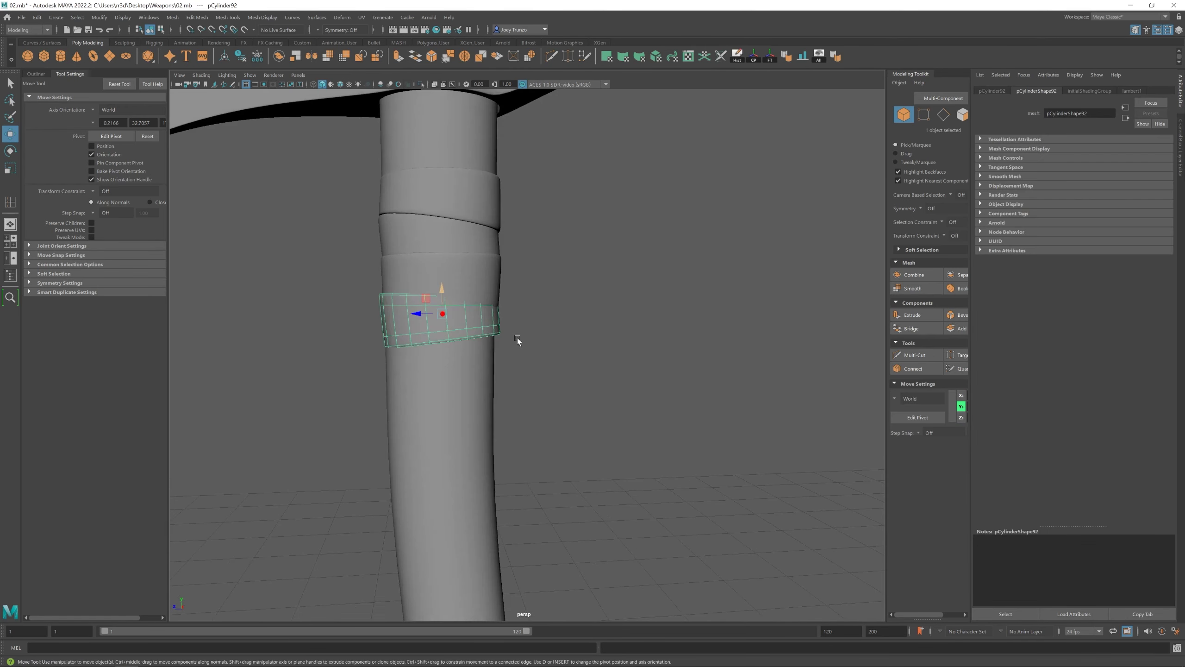
pyautogui.press('F10')
pyautogui.moveTo(298, 223); pyautogui.dragTo(627, 315)
pyautogui.press('w')
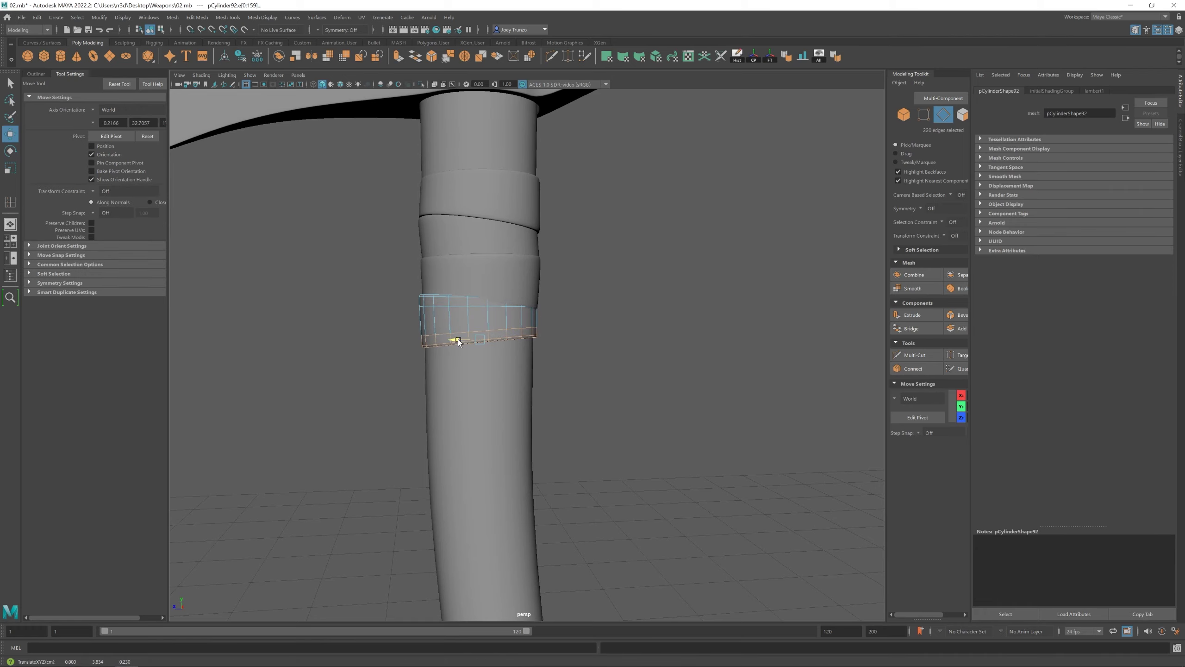
pyautogui.press('F9')
pyautogui.moveTo(411, 287); pyautogui.dragTo(613, 311)
pyautogui.press('r')
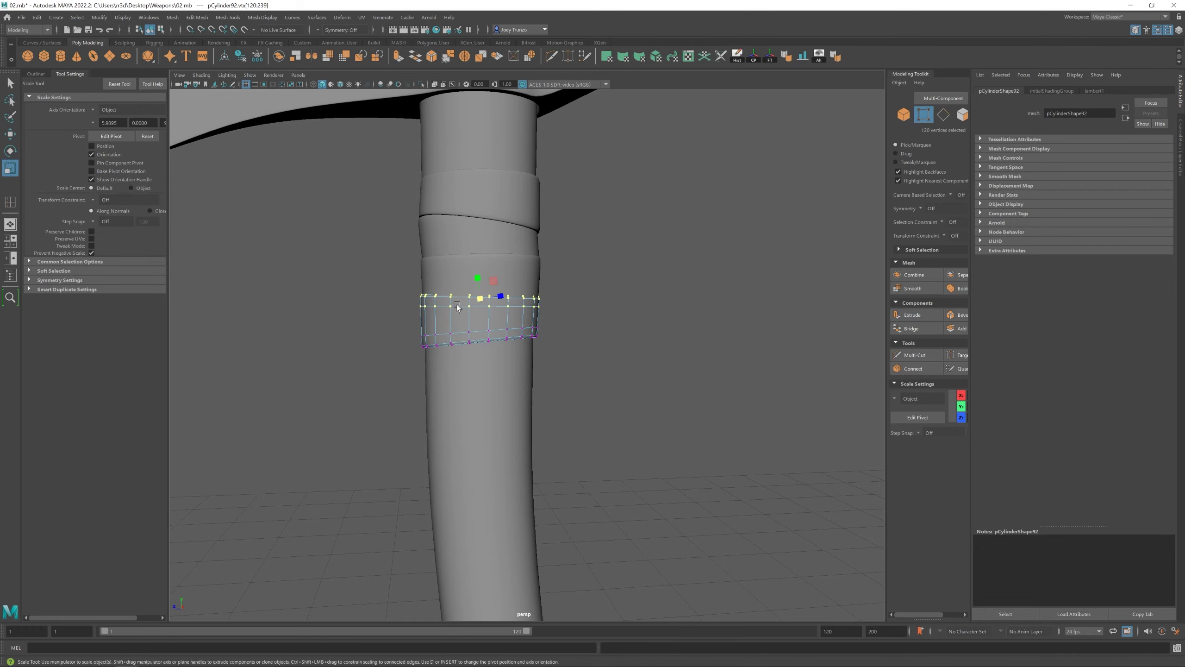
pyautogui.moveTo(500, 308); pyautogui.dragTo(480, 296)
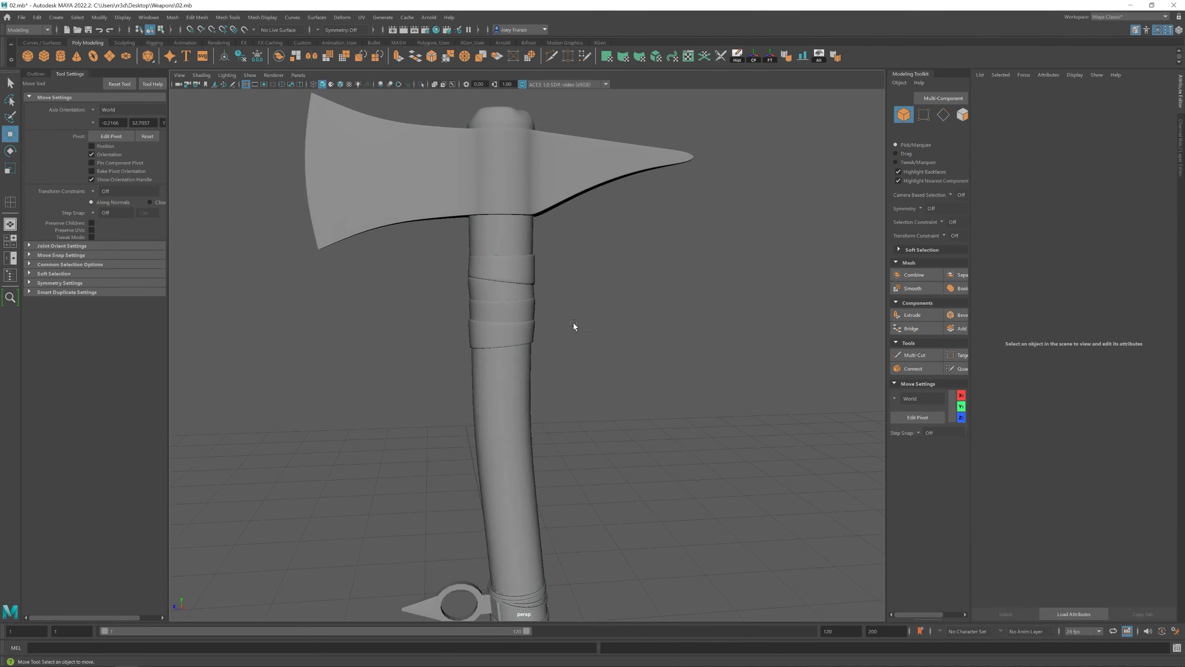
# Place copies of two bands lower on the handle and select a copy's top vertex ring
pyautogui.keyDown('alt'); pyautogui.moveTo(573, 322); pyautogui.dragTo(494, 327); pyautogui.keyUp('alt')
pyautogui.click(487, 310)
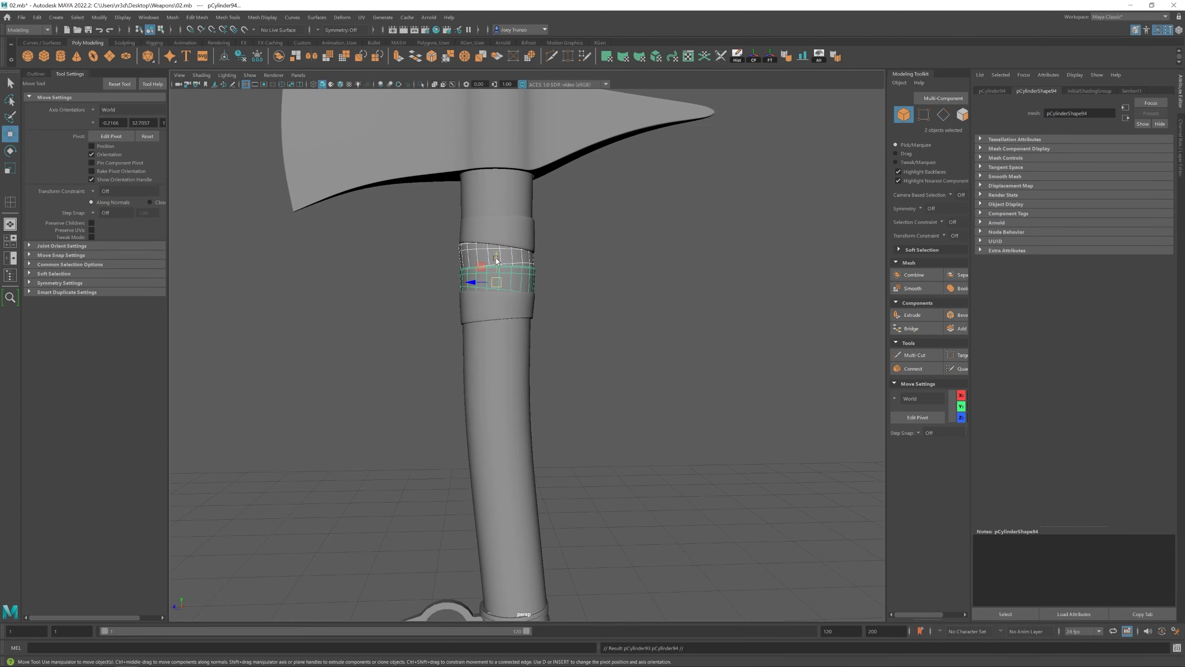
pyautogui.keyDown('shift'); pyautogui.click(497, 330); pyautogui.keyUp('shift')
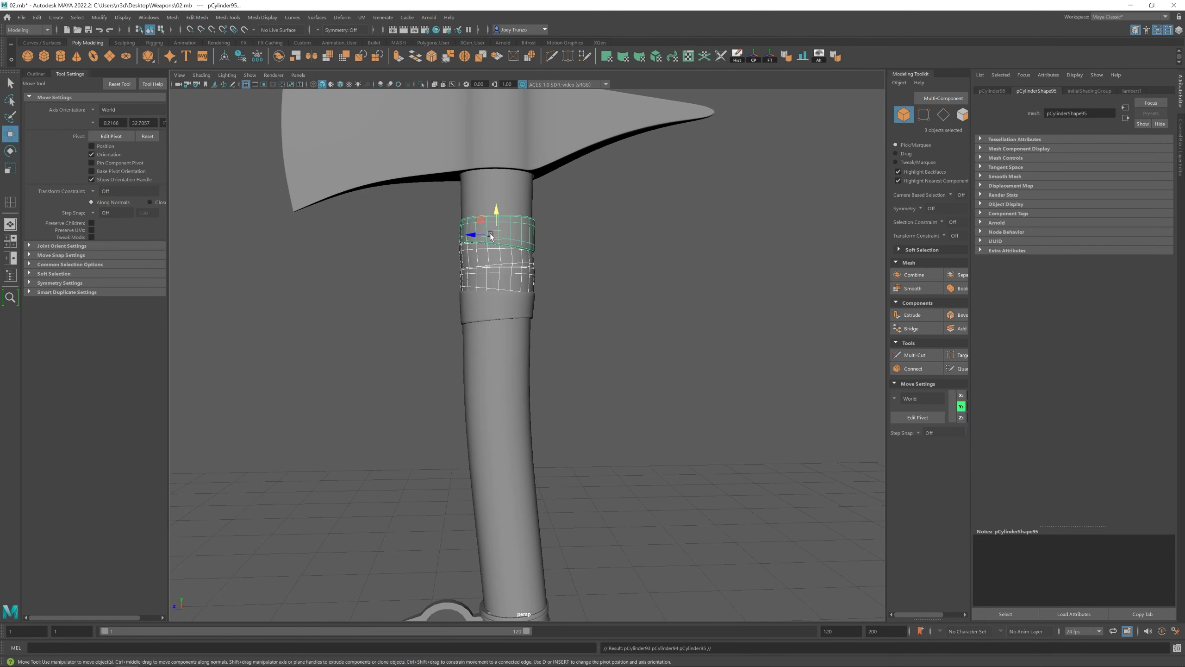
pyautogui.moveTo(491, 236); pyautogui.dragTo(524, 335)
pyautogui.press('F9')
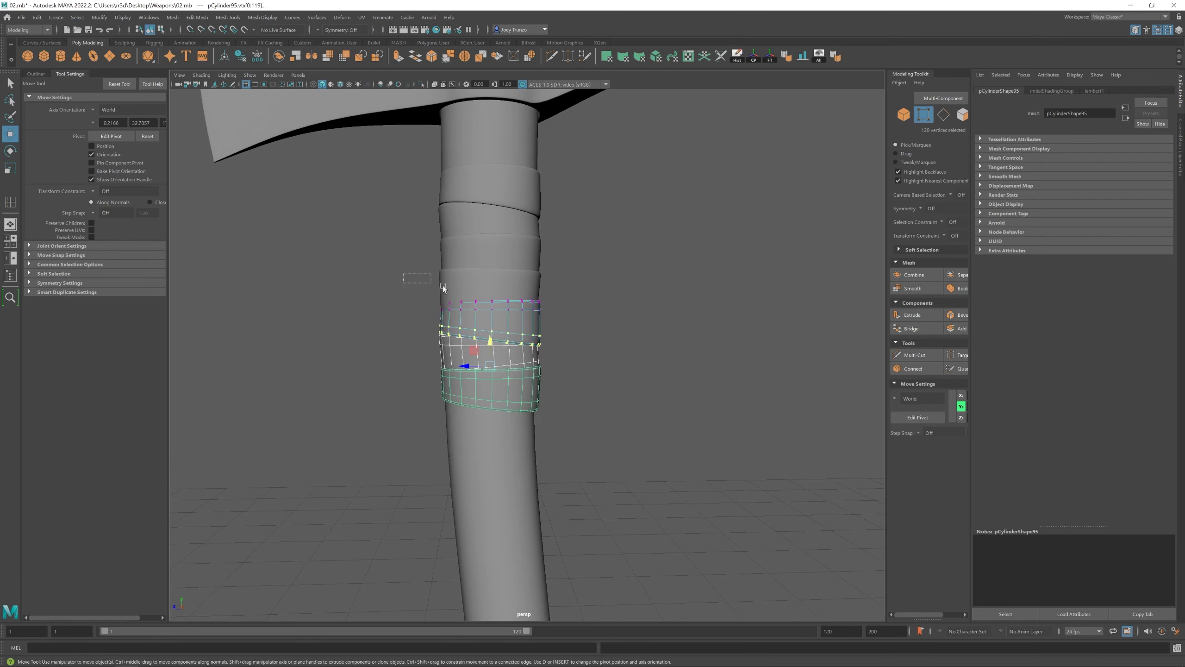
pyautogui.keyDown('alt'); pyautogui.moveTo(443, 285); pyautogui.dragTo(579, 313); pyautogui.keyUp('alt')
# Select a band on the handle and undo the stray vertex edits
pyautogui.scroll(-5, 471, 402)
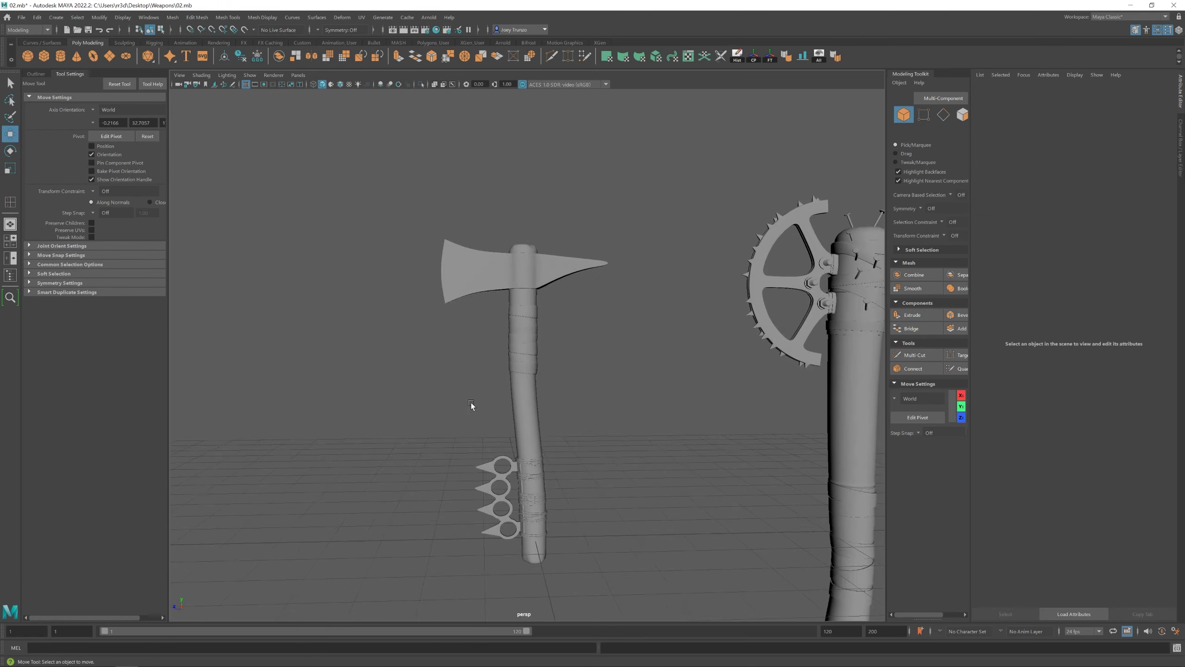
pyautogui.scroll(3, 569, 402)
pyautogui.press('F8')
pyautogui.click(504, 347)
pyautogui.scroll(2, 558, 398)
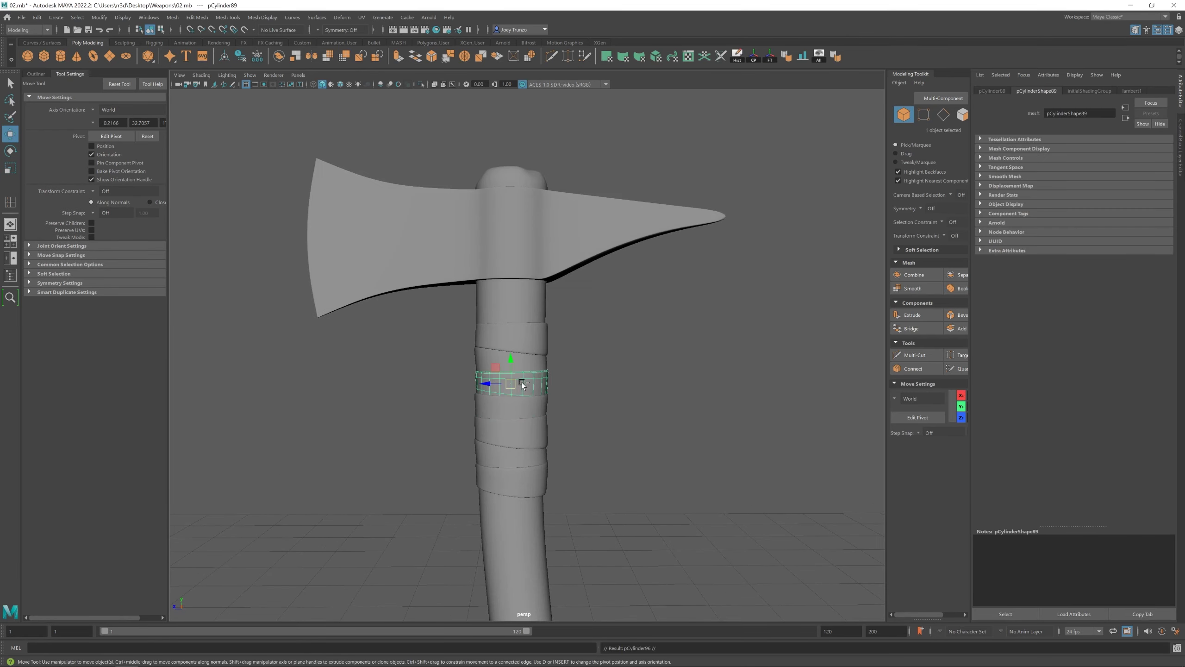
pyautogui.scroll(-5, 490, 327)
pyautogui.scroll(5, 476, 352)
pyautogui.hotkey('ctrl', 'z')
pyautogui.hotkey('ctrl', 'z')
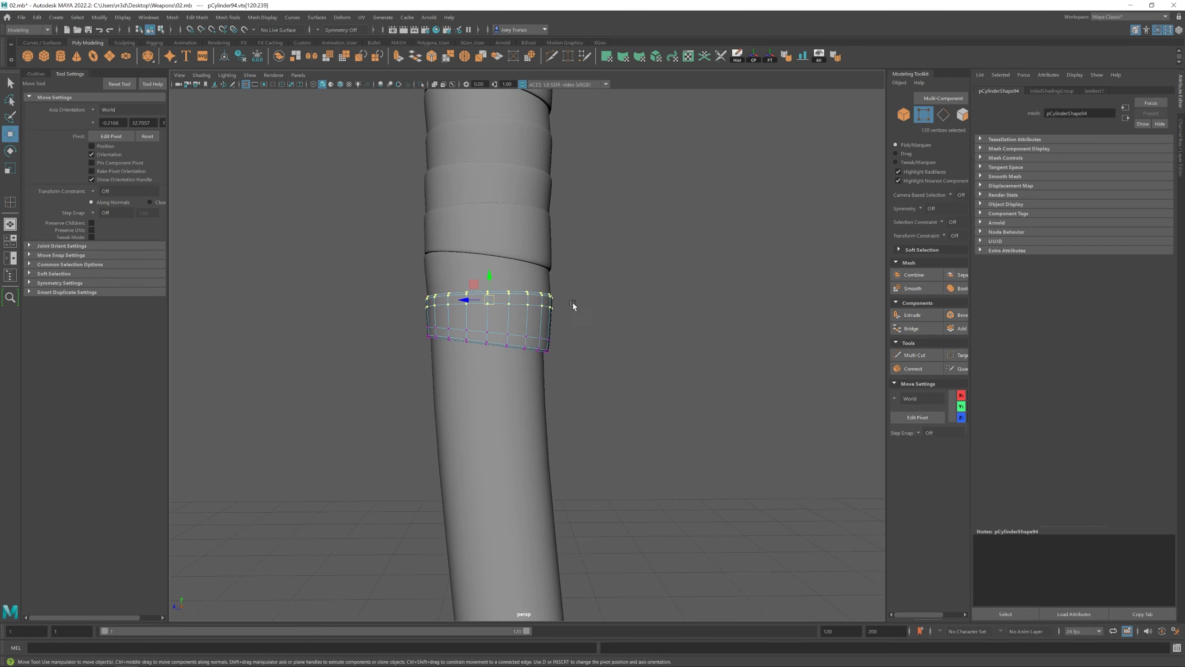
pyautogui.press('F8')
pyautogui.click(327, 353)
pyautogui.scroll(-5, 327, 354)
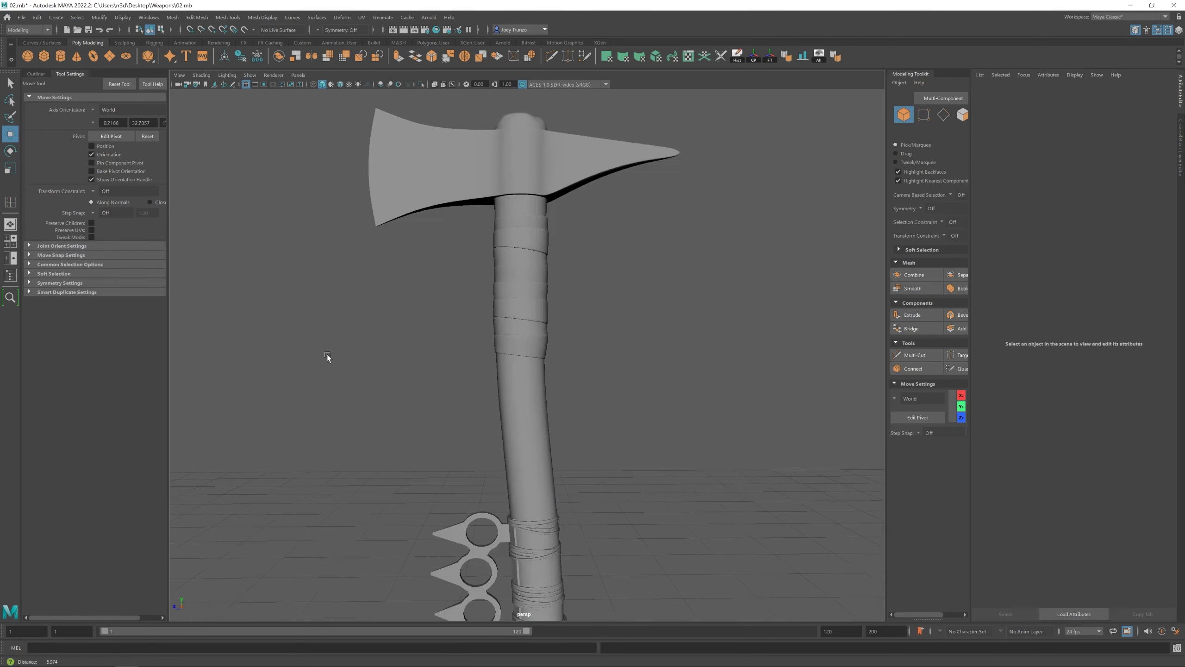
pyautogui.hotkey('ctrl', 'z')
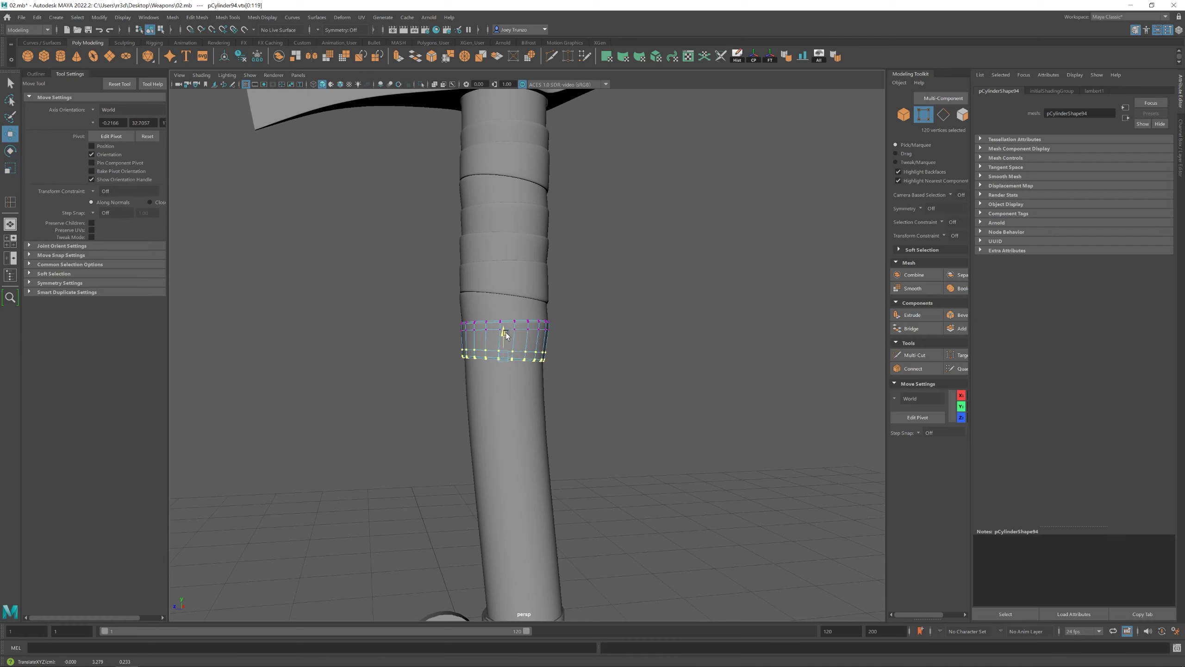
# Frame a lower band and try scaling its top vertex row, then undo
pyautogui.keyDown('alt'); pyautogui.moveTo(506, 331); pyautogui.dragTo(496, 384); pyautogui.keyUp('alt')
pyautogui.scroll(2, 529, 402)
pyautogui.click(532, 401)
pyautogui.press('f')
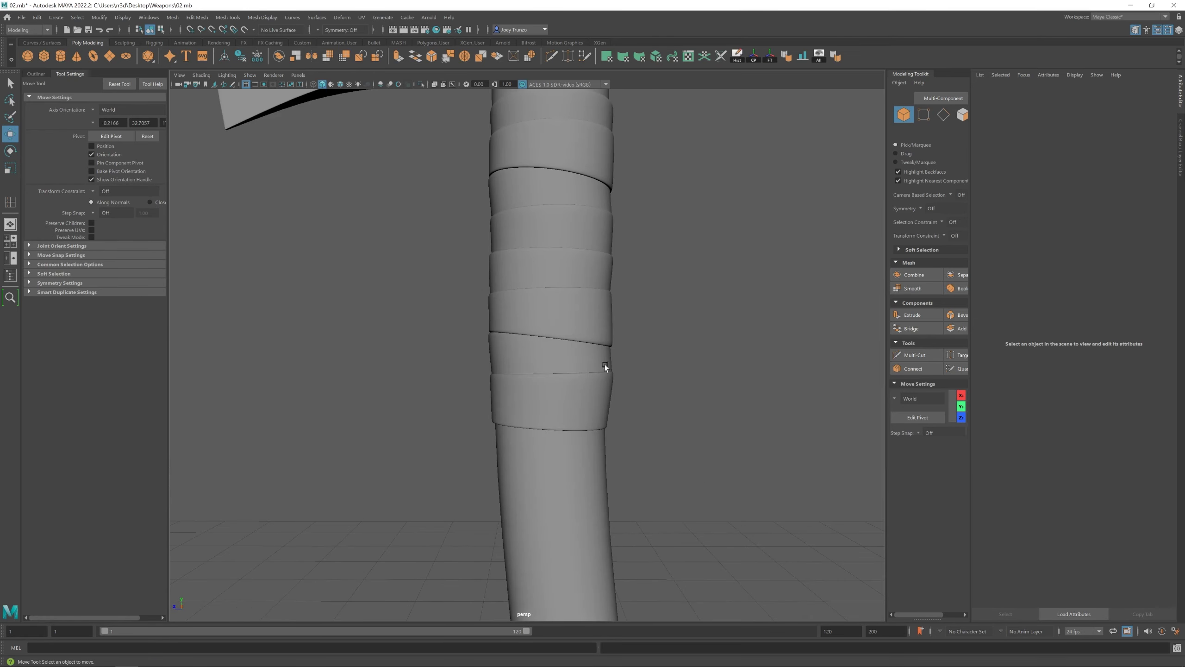
pyautogui.moveTo(538, 308); pyautogui.dragTo(485, 307, button='right')
pyautogui.press('r')
pyautogui.moveTo(469, 327); pyautogui.dragTo(618, 402)
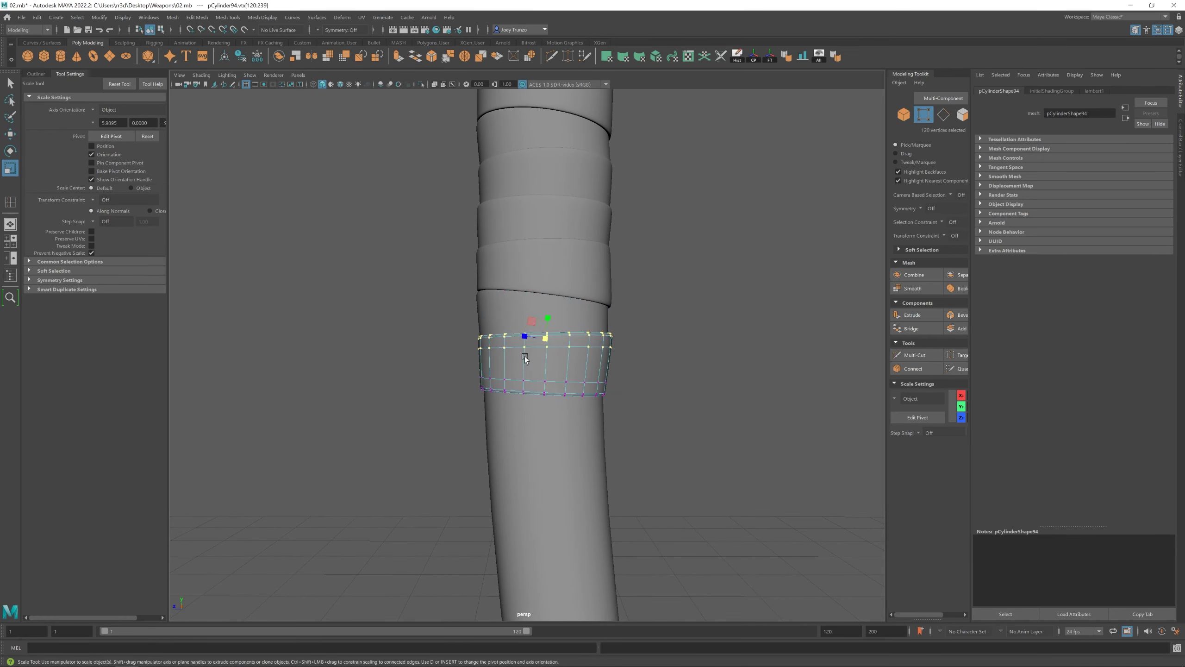
pyautogui.hotkey('ctrl', 'z')
# Orbit out to view the axe alongside the spiked club
pyautogui.scroll(5, 543, 390)
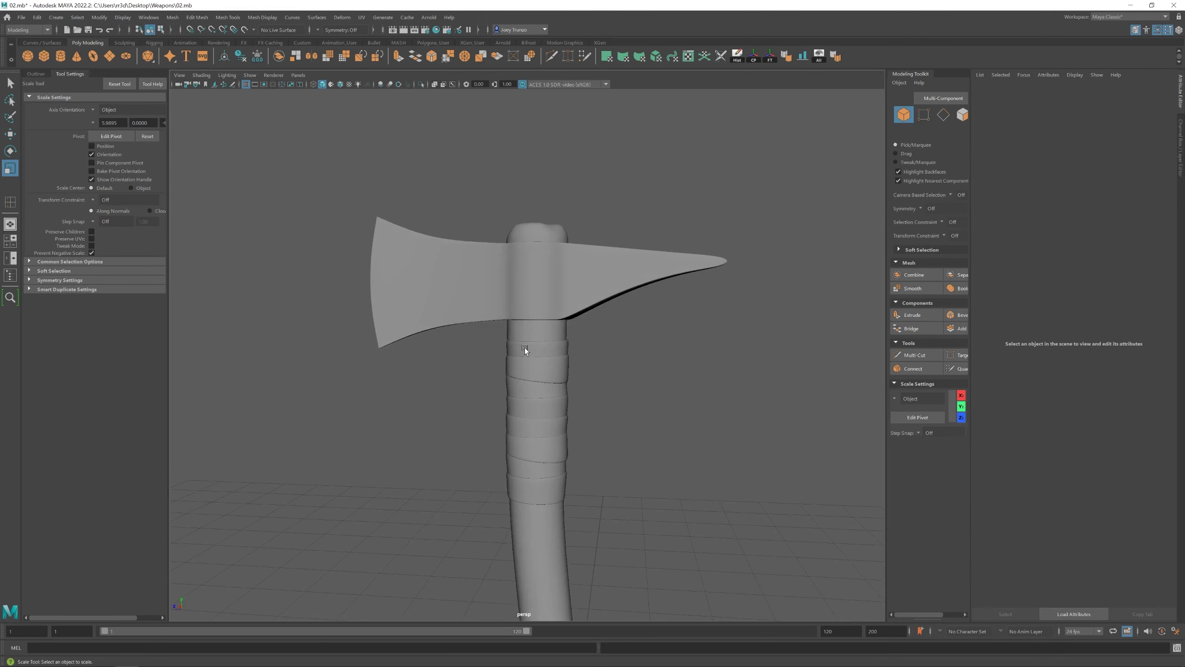
pyautogui.press('w')
pyautogui.keyDown('alt'); pyautogui.moveTo(621, 364); pyautogui.dragTo(392, 384, button='right'); pyautogui.keyUp('alt')
pyautogui.keyDown('alt'); pyautogui.moveTo(393, 384); pyautogui.dragTo(478, 410); pyautogui.keyUp('alt')
pyautogui.scroll(8, 478, 410)
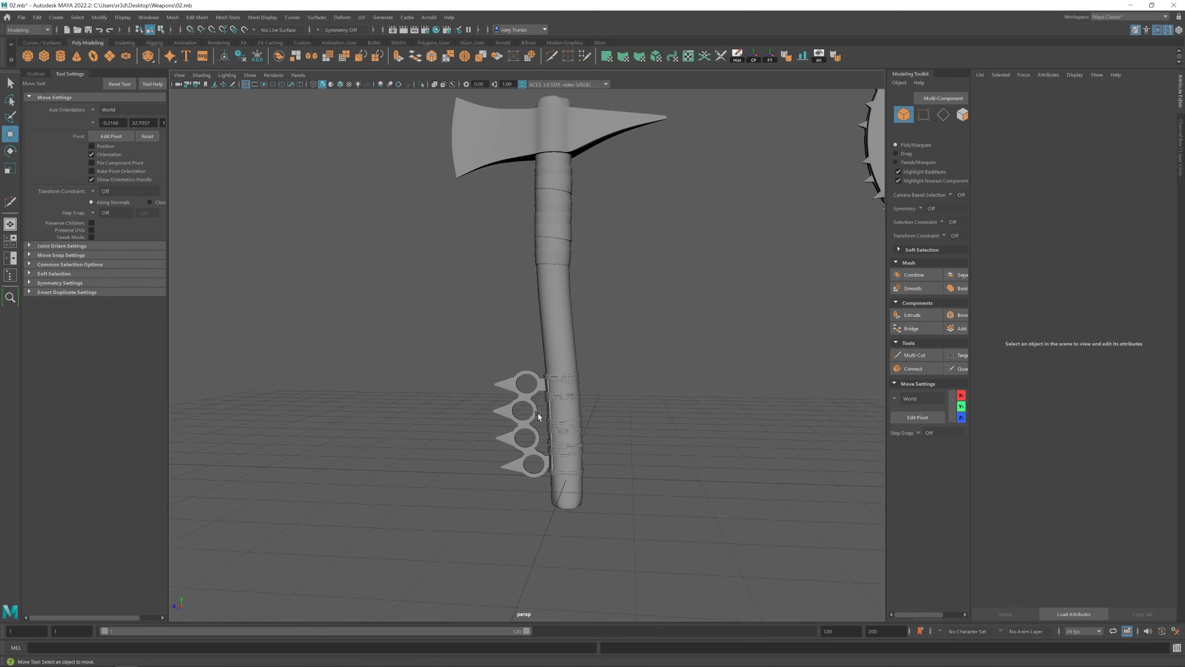
# Bevel two knuckle-guard edge loops with fraction 0.5 and 1 segment
pyautogui.press('q')
pyautogui.press('F10')
pyautogui.doubleClick(498, 311)
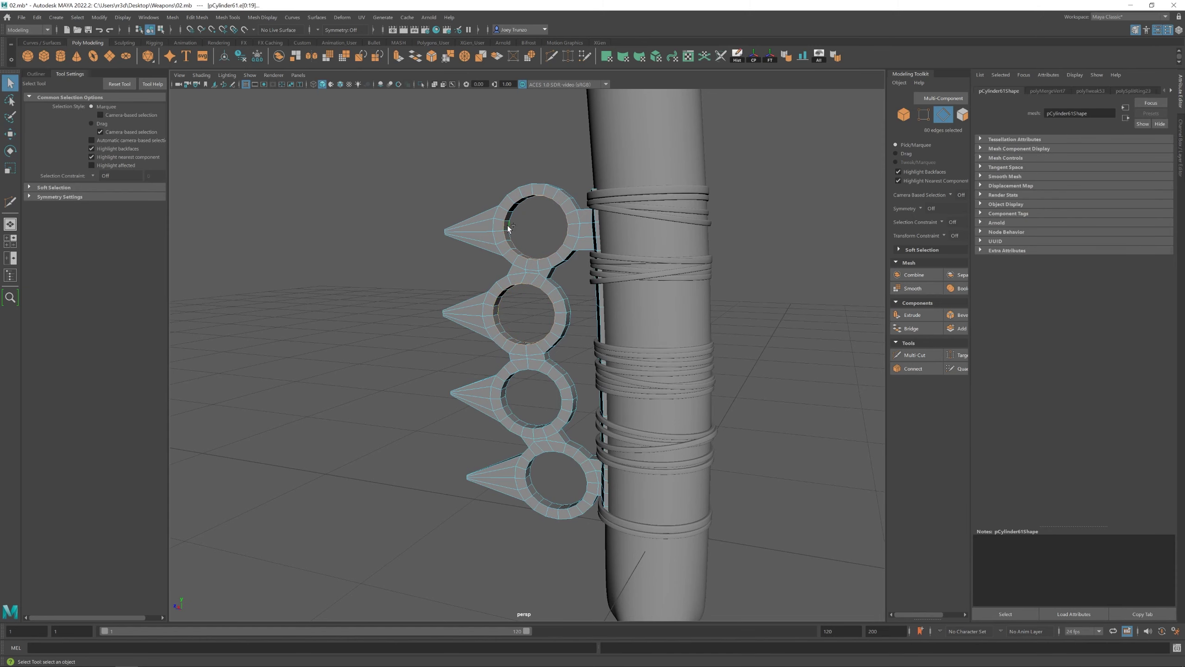
pyautogui.keyDown('shift'); pyautogui.doubleClick(535, 478); pyautogui.keyUp('shift')
pyautogui.keyDown('alt'); pyautogui.moveTo(534, 478); pyautogui.dragTo(420, 420); pyautogui.keyUp('alt')
pyautogui.click(196, 17)
pyautogui.click(633, 363)
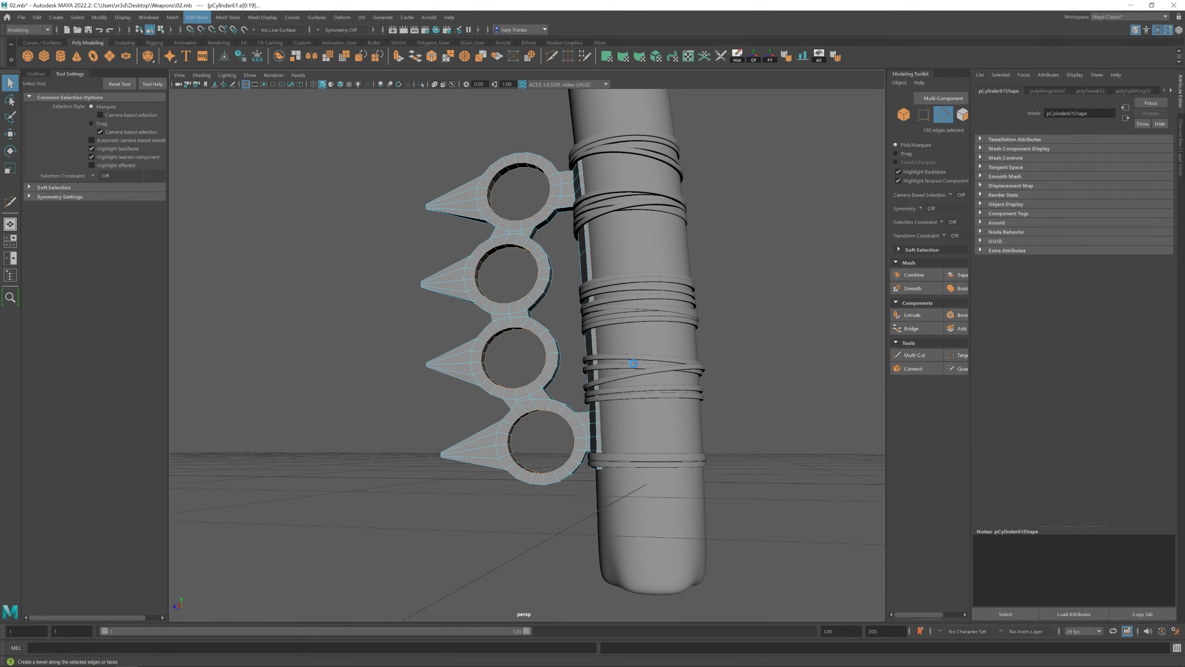
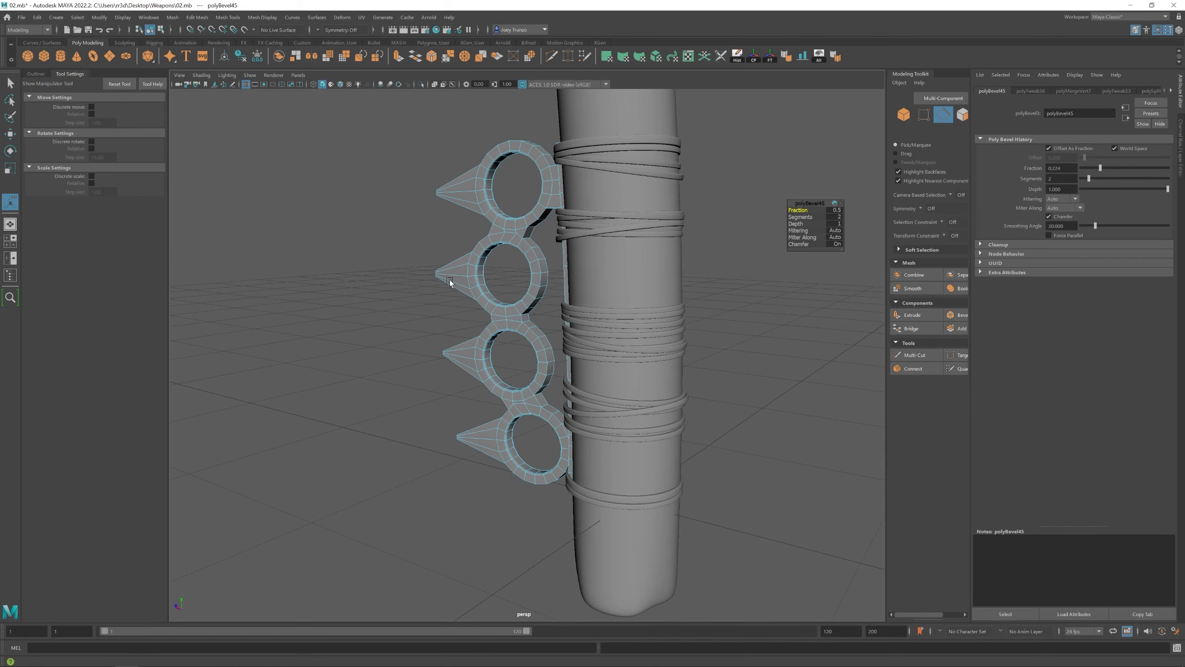
# Finish the knuckle guard bevel, isolate it, and select its connecting bar faces
pyautogui.press('F8')
pyautogui.press('w')
pyautogui.hotkey('ctrl', '1')
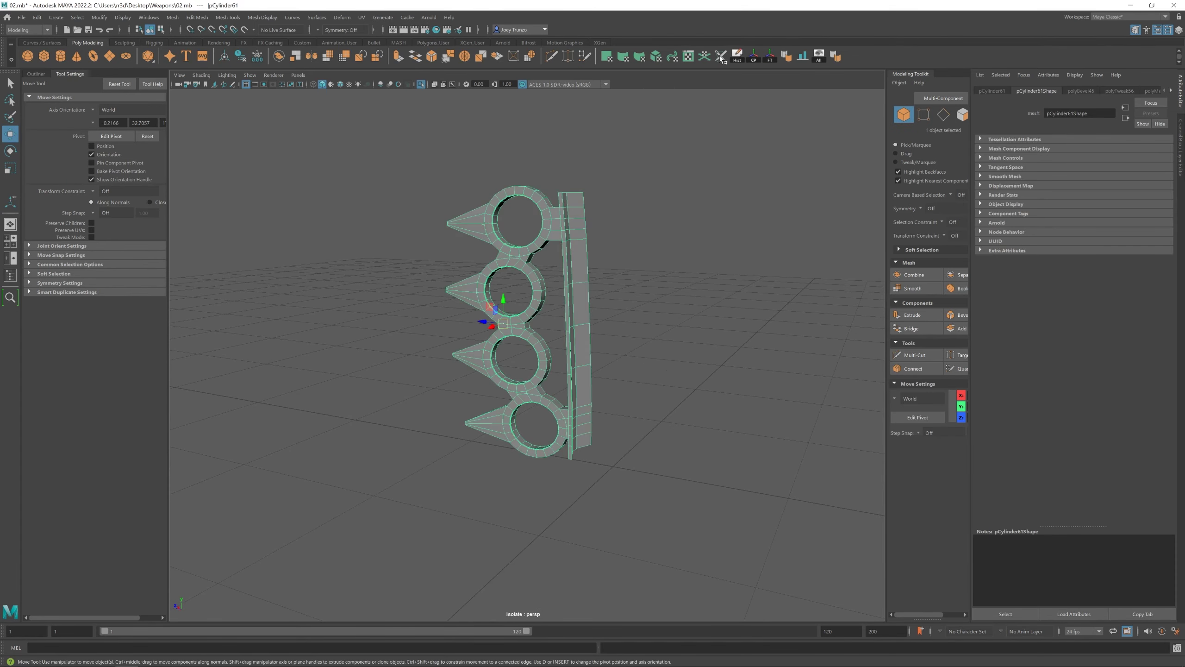
pyautogui.click(511, 339)
pyautogui.click(572, 327)
pyautogui.keyDown('alt'); pyautogui.moveTo(537, 327); pyautogui.dragTo(485, 467); pyautogui.keyUp('alt')
pyautogui.press('F11')
pyautogui.doubleClick(485, 491)
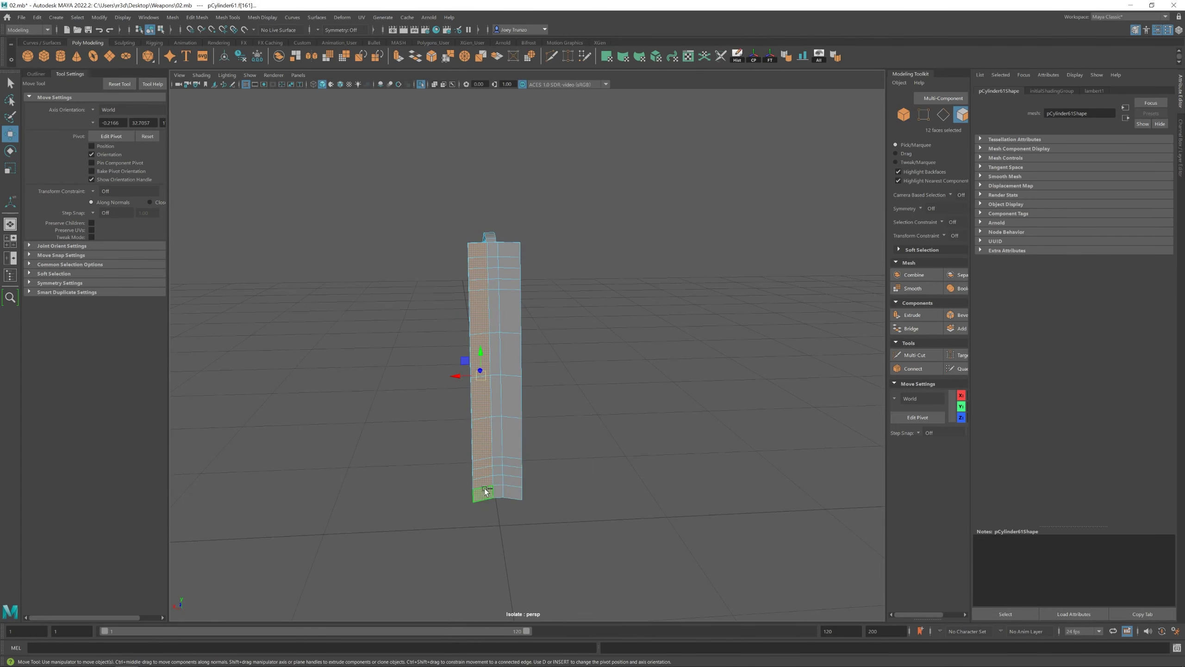
pyautogui.press('F8')
# Bring the wrapped bat back into view and reselect the knuckle guard up close
pyautogui.keyDown('alt'); pyautogui.moveTo(497, 395); pyautogui.dragTo(547, 302); pyautogui.keyUp('alt')
pyautogui.hotkey('ctrl', '1')
pyautogui.click(529, 313)
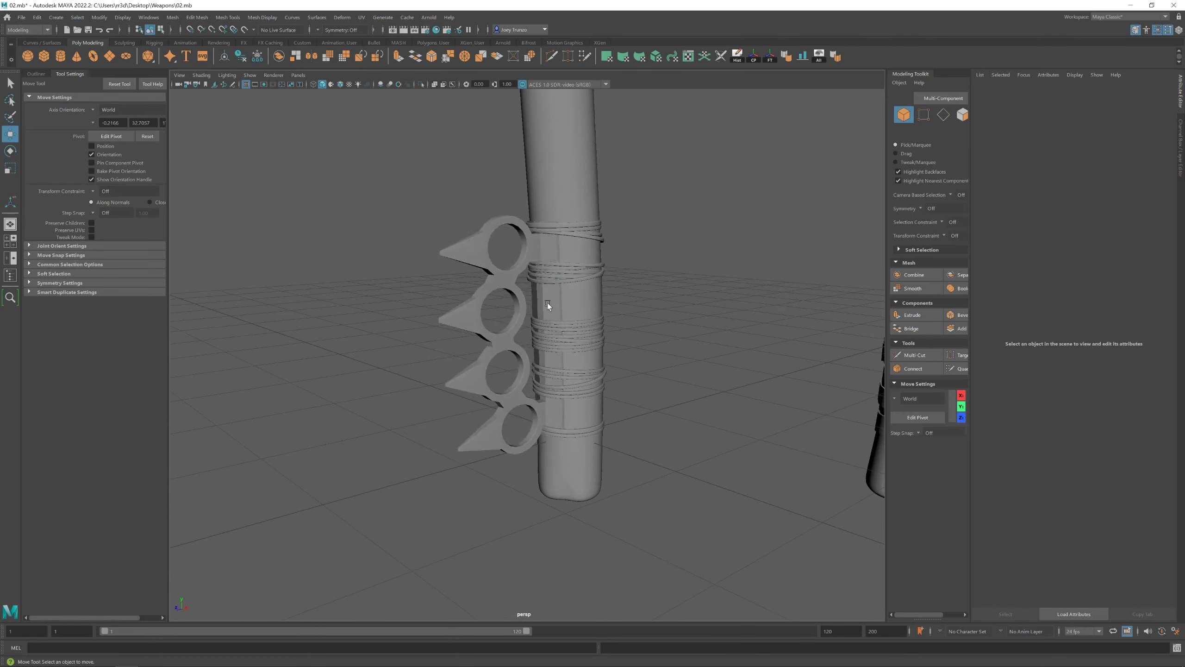
pyautogui.click(549, 295)
pyautogui.press('F11')
pyautogui.moveTo(554, 388); pyautogui.dragTo(555, 389)
pyautogui.keyDown('alt'); pyautogui.moveTo(555, 388); pyautogui.dragTo(767, 410); pyautogui.keyUp('alt')
pyautogui.scroll(-3, 643, 404)
pyautogui.click(643, 404)
pyautogui.press('F8')
pyautogui.scroll(5, 617, 380)
# Select the tab's end vertices and push them into the bat handle with Move
pyautogui.press('F10')
pyautogui.press('F8')
pyautogui.click(767, 410)
pyautogui.scroll(4, 486, 293)
pyautogui.click(570, 367)
pyautogui.press('F9')
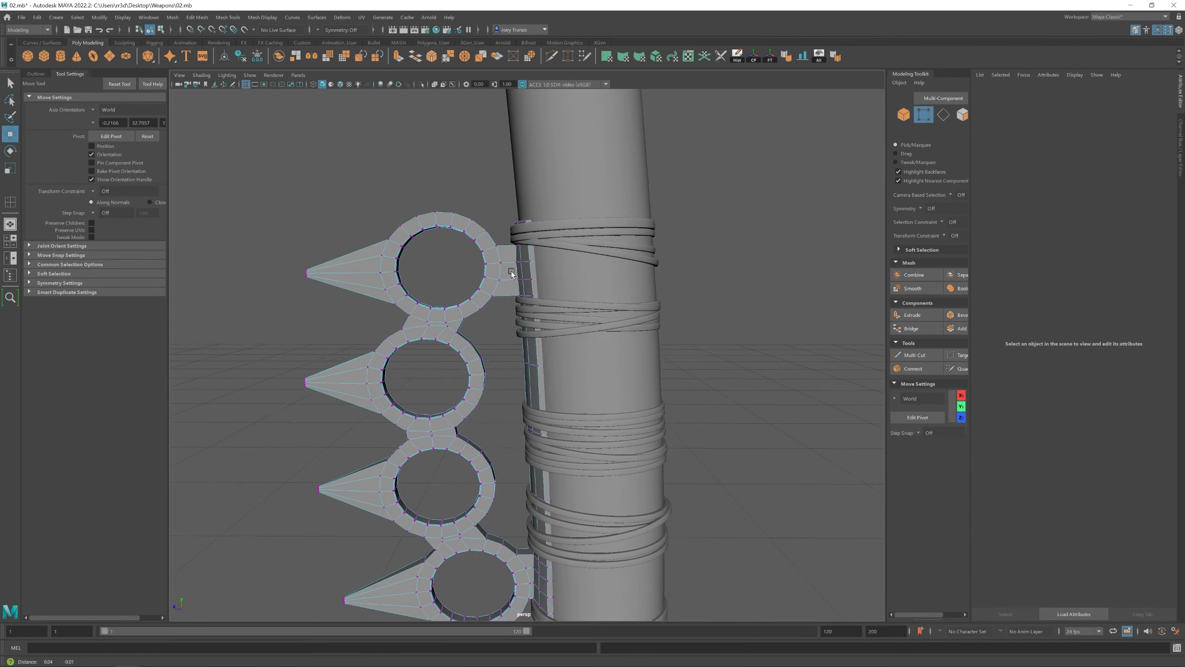
pyautogui.moveTo(509, 249); pyautogui.dragTo(525, 278)
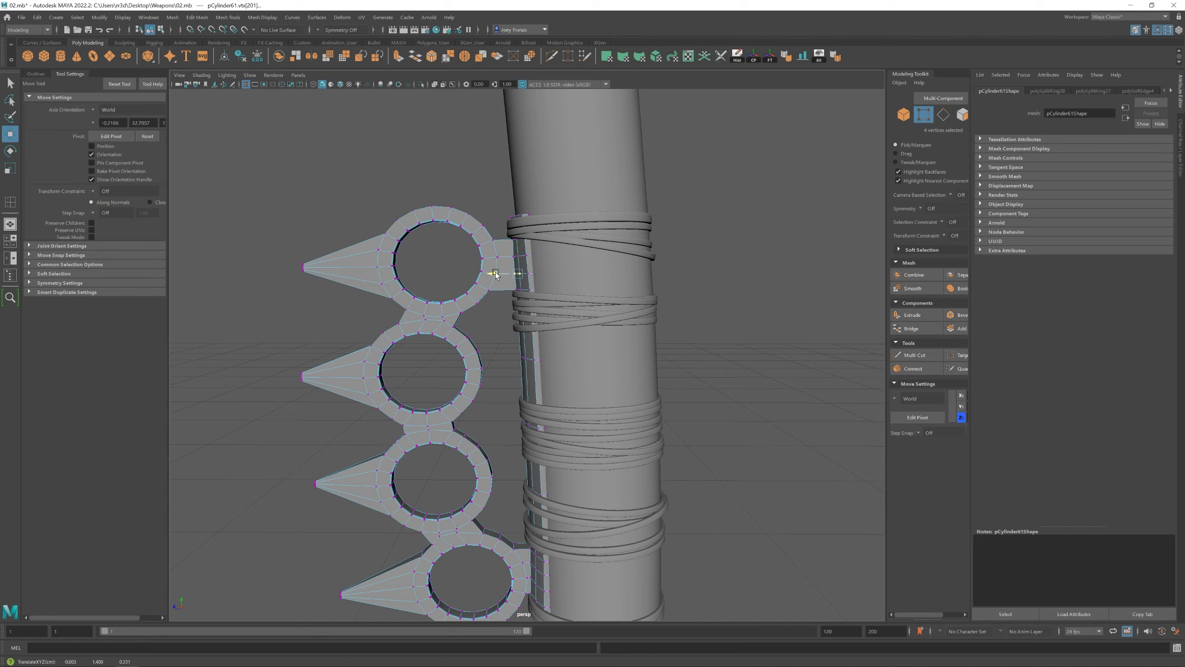
pyautogui.press('F8')
pyautogui.scroll(-5, 598, 302)
pyautogui.keyDown('alt'); pyautogui.moveTo(599, 302); pyautogui.dragTo(518, 332); pyautogui.keyUp('alt')
# Tilt and reposition the first wrap bands on the grip
pyautogui.click(517, 333)
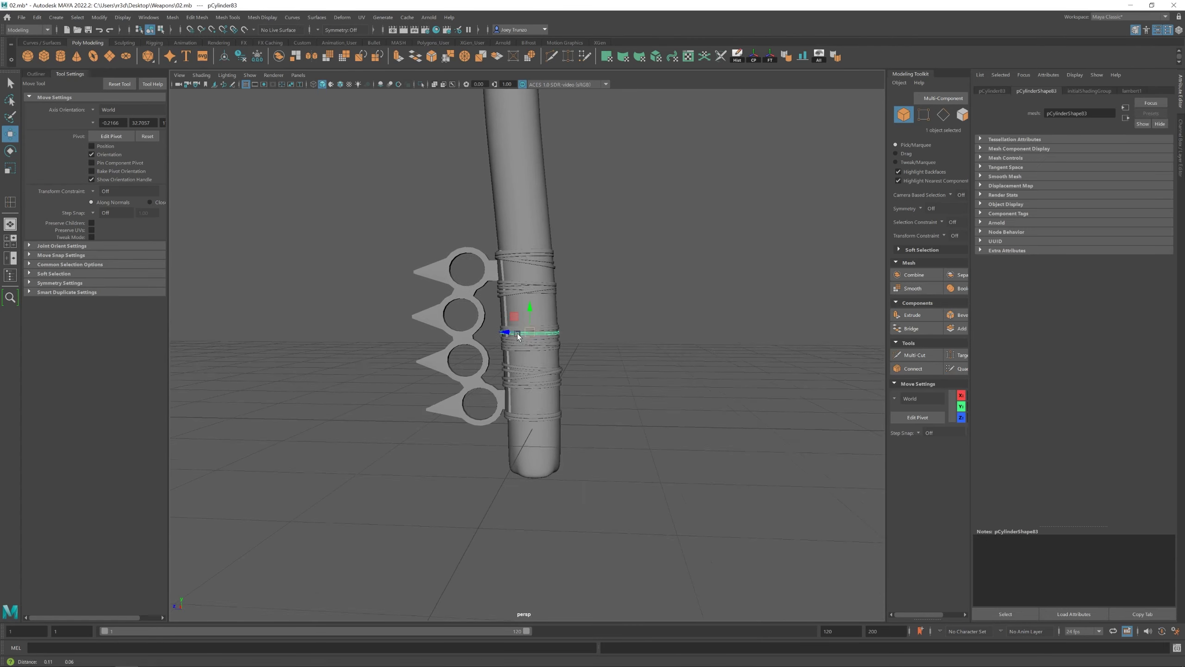
pyautogui.click(517, 334)
pyautogui.press('e')
pyautogui.scroll(3, 544, 298)
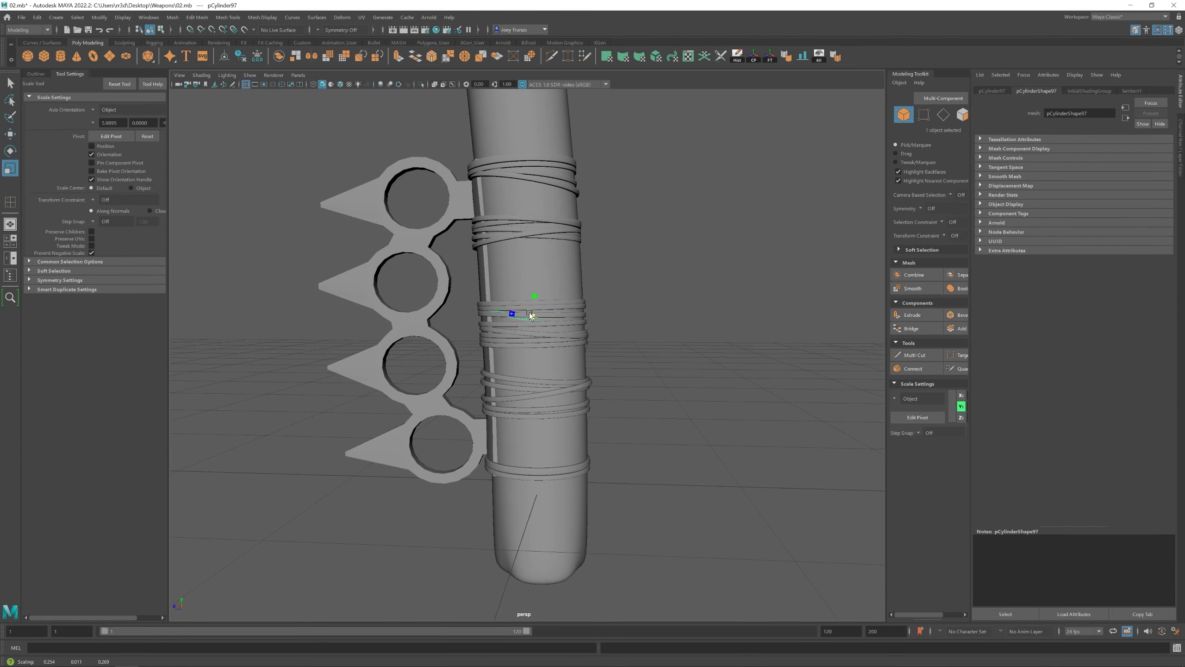
pyautogui.keyDown('alt'); pyautogui.moveTo(531, 313); pyautogui.dragTo(542, 319); pyautogui.keyUp('alt')
pyautogui.click(539, 319)
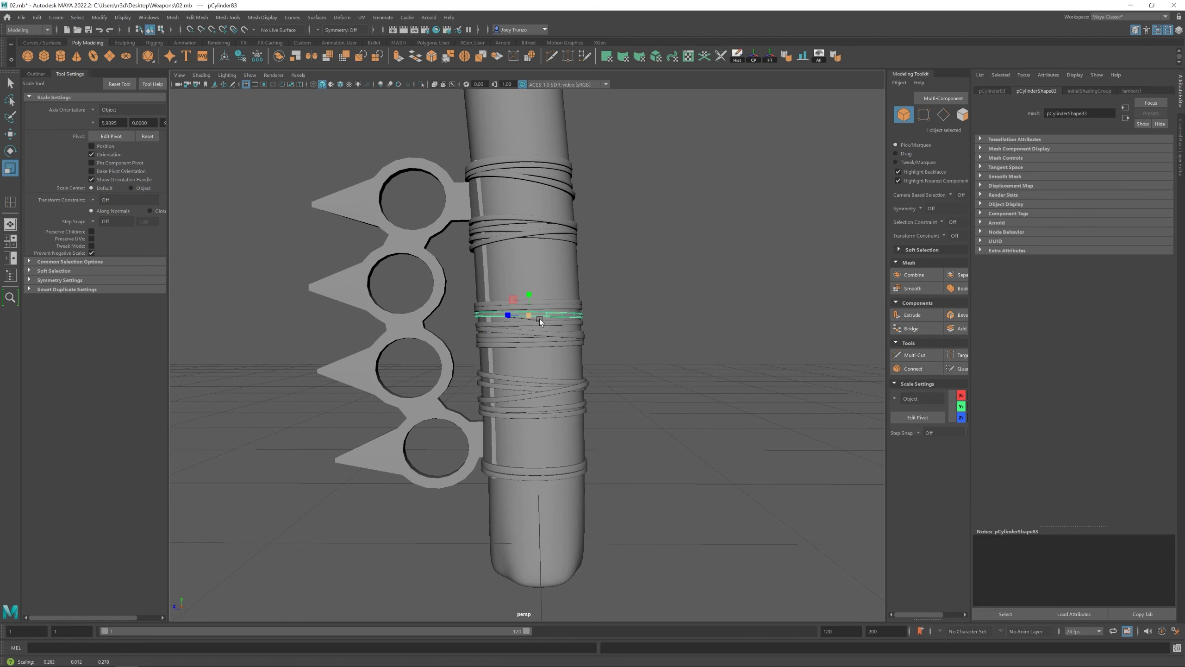
pyautogui.press('w')
pyautogui.click(538, 319)
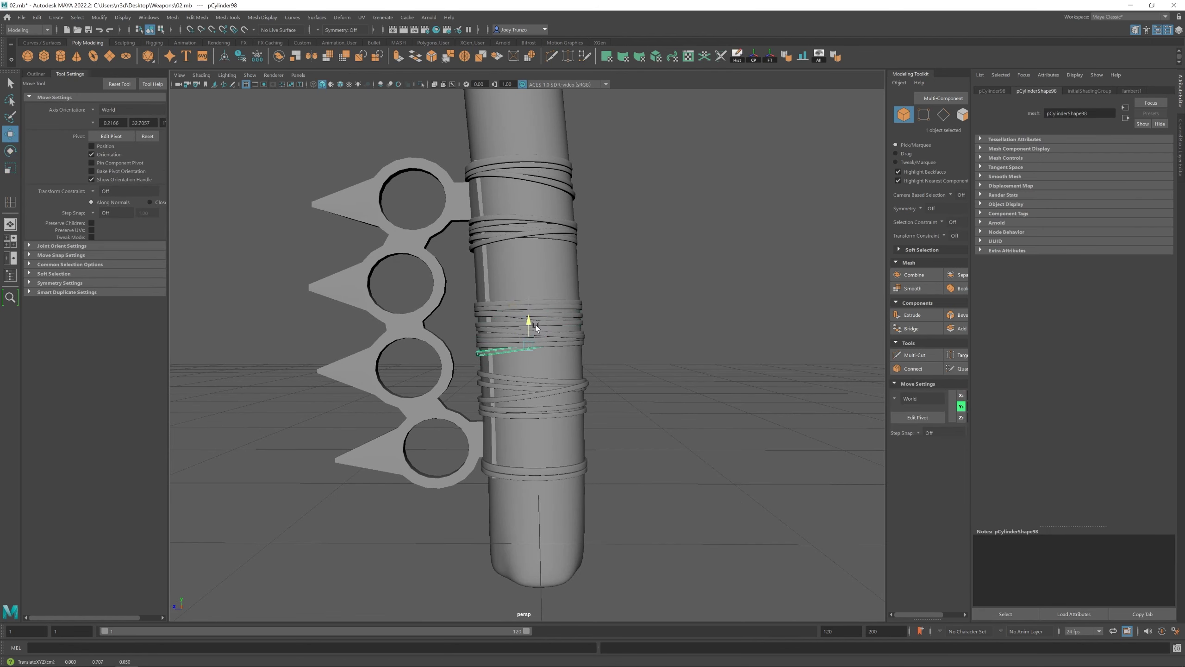
# Move another wrap band vertically and resize it to fit the grip
pyautogui.click(611, 350)
pyautogui.keyDown('alt'); pyautogui.moveTo(611, 350); pyautogui.dragTo(530, 347); pyautogui.keyUp('alt')
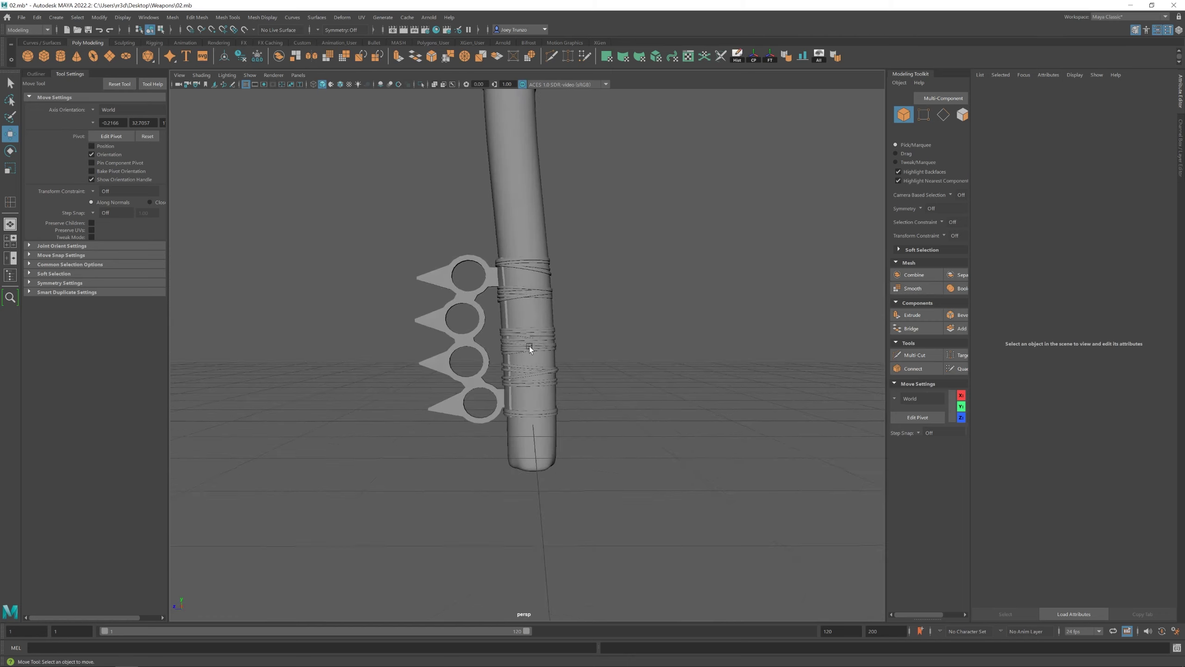
pyautogui.scroll(3, 567, 369)
pyautogui.scroll(-3, 519, 359)
pyautogui.scroll(5, 519, 359)
pyautogui.click(531, 332)
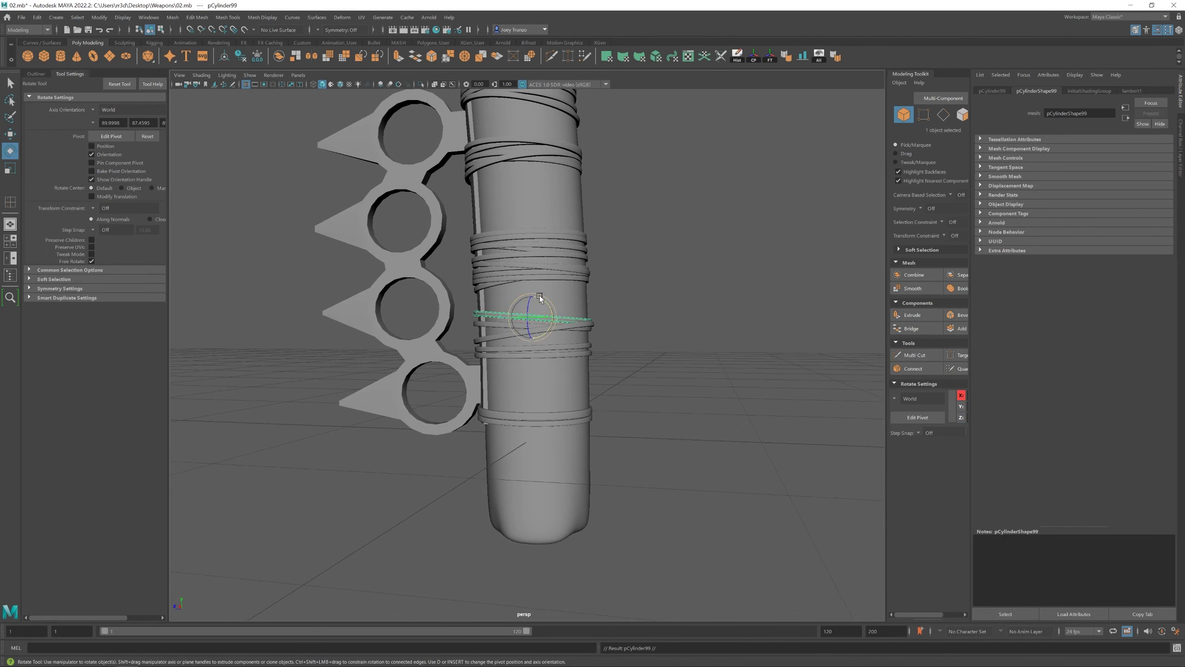
pyautogui.click(533, 315)
pyautogui.keyDown('alt'); pyautogui.moveTo(517, 337); pyautogui.dragTo(524, 322); pyautogui.keyUp('alt')
pyautogui.click(524, 321)
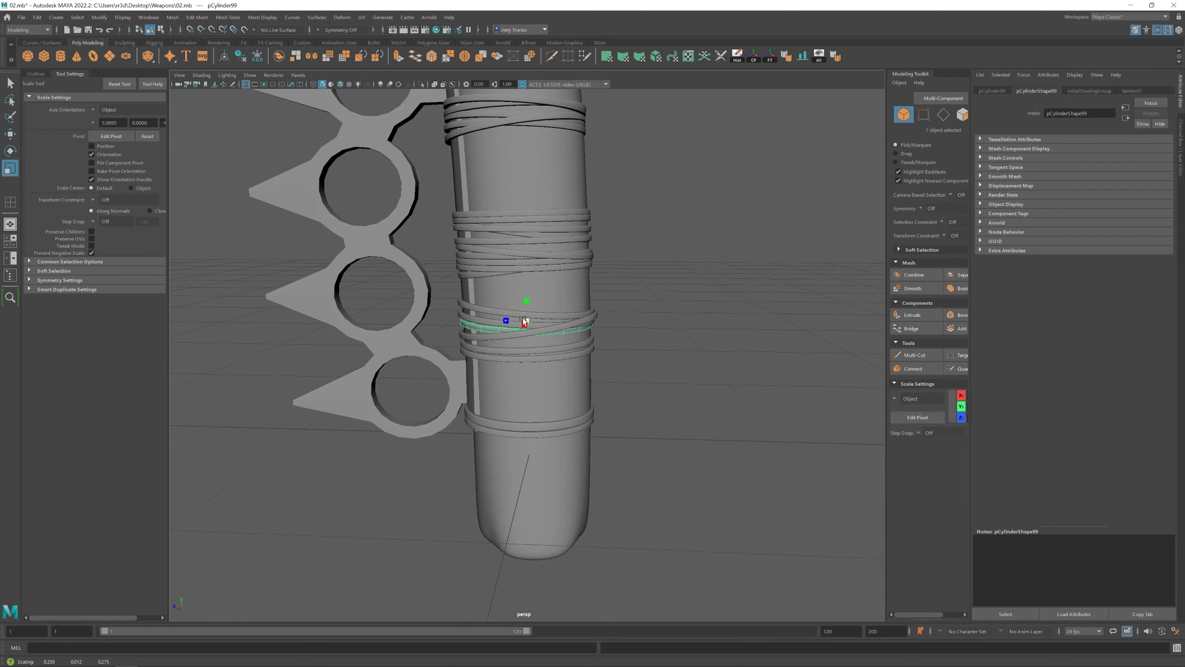
pyautogui.scroll(-3, 583, 331)
# Scale a further wrap band on the grip with the Scale tool
pyautogui.click(517, 321)
pyautogui.press('r')
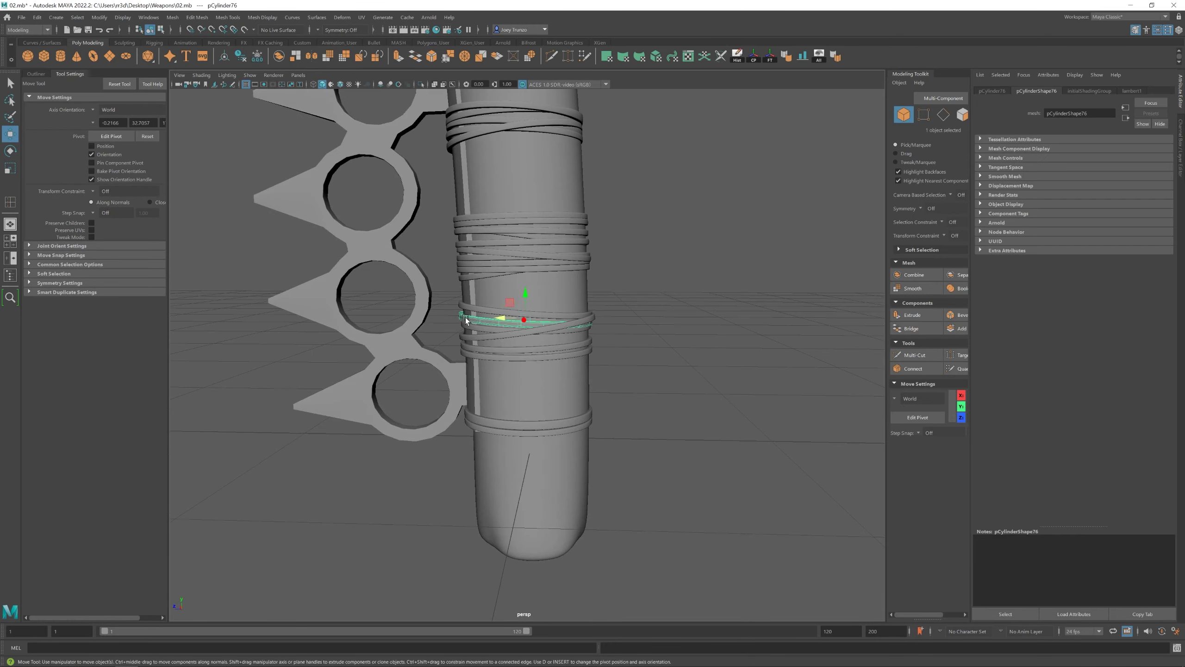
pyautogui.scroll(4, 534, 335)
pyautogui.click(534, 334)
pyautogui.scroll(-5, 523, 338)
pyautogui.click(585, 423)
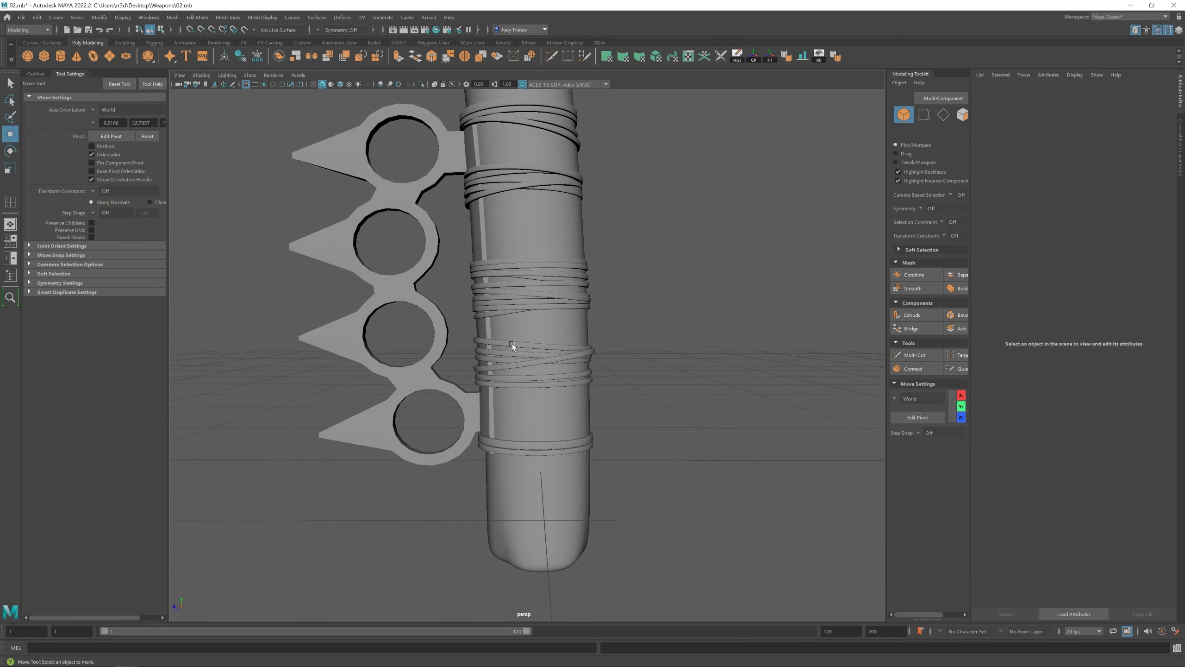
pyautogui.scroll(-2, 512, 344)
# Shift a lower wrap band up or down along the grip from a frontal view
pyautogui.click(524, 349)
pyautogui.scroll(3, 524, 348)
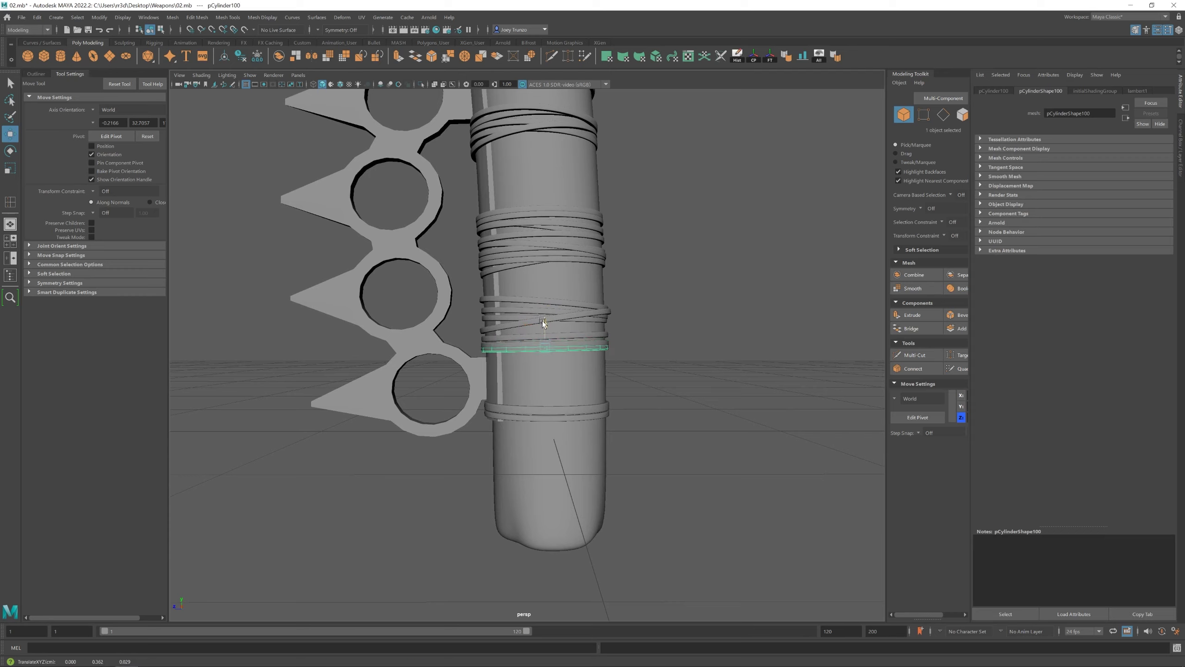
pyautogui.scroll(-1, 553, 321)
pyautogui.keyDown('alt'); pyautogui.moveTo(555, 323); pyautogui.dragTo(654, 354); pyautogui.keyUp('alt')
pyautogui.click(538, 326)
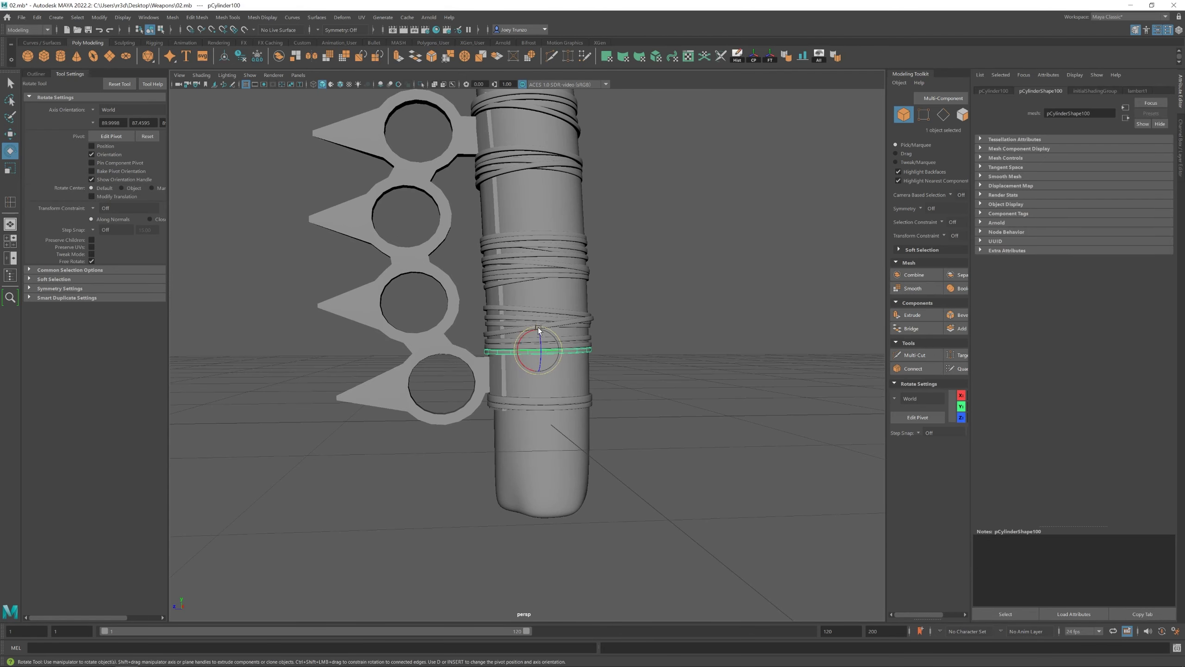
pyautogui.click(539, 328)
pyautogui.click(681, 362)
pyautogui.scroll(-5, 484, 342)
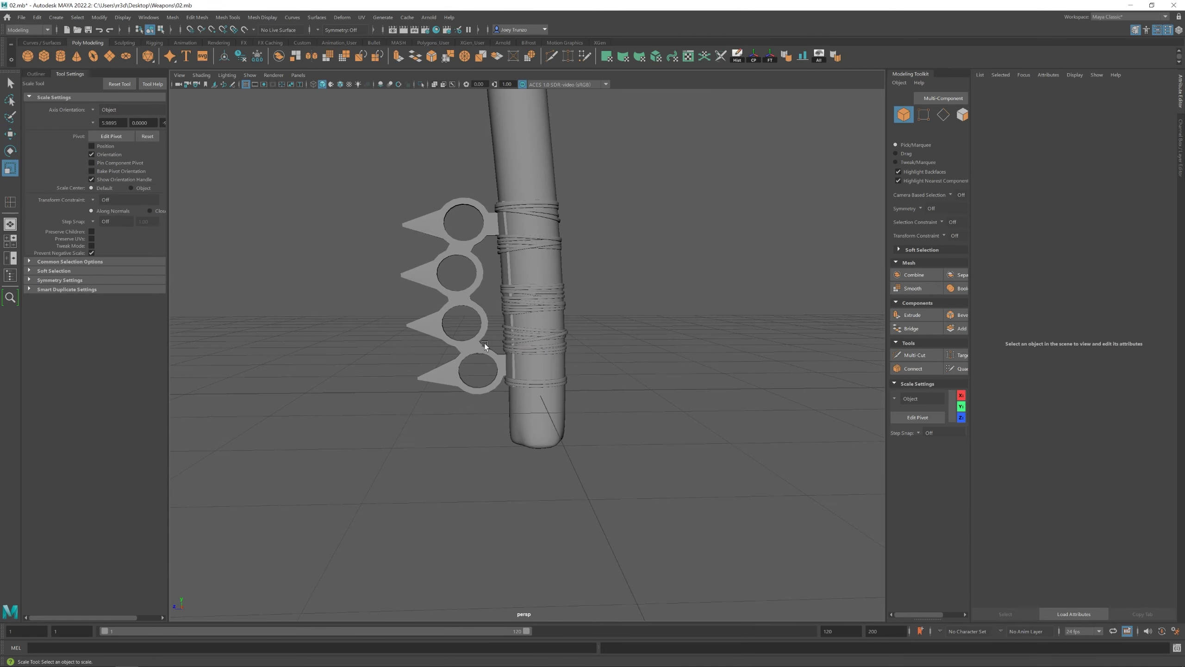
pyautogui.scroll(3, 566, 388)
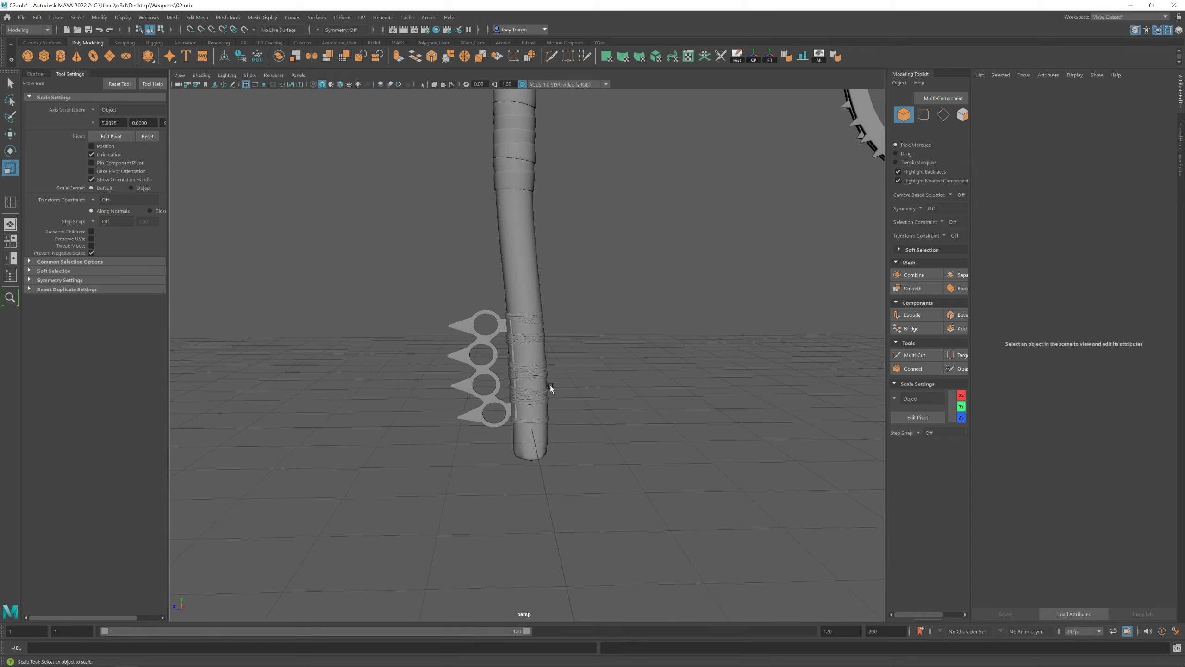
pyautogui.scroll(-5, 550, 386)
pyautogui.scroll(5, 531, 300)
pyautogui.click(541, 261)
# Orbit from the axe around to the gear club
pyautogui.scroll(-5, 670, 406)
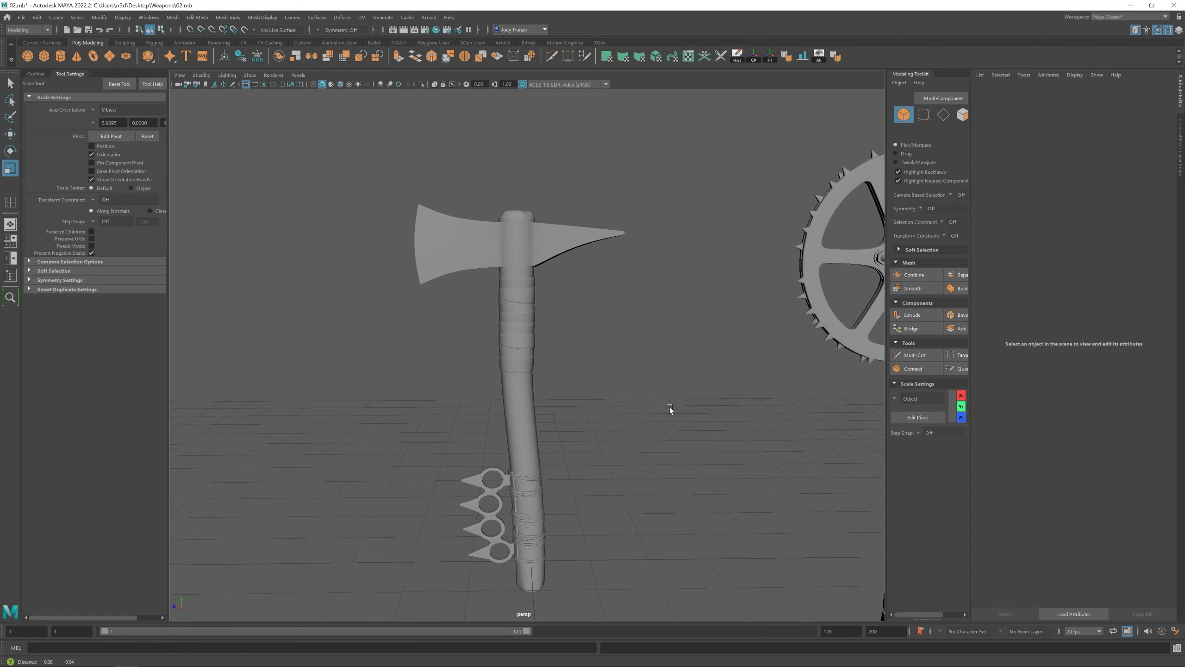
pyautogui.keyDown('alt'); pyautogui.moveTo(669, 407); pyautogui.dragTo(517, 387); pyautogui.keyUp('alt')
pyautogui.moveTo(406, 255); pyautogui.dragTo(646, 354)
pyautogui.press('w')
pyautogui.click(621, 384)
pyautogui.scroll(3, 695, 393)
pyautogui.keyDown('alt'); pyautogui.moveTo(695, 393); pyautogui.dragTo(574, 343); pyautogui.keyUp('alt')
pyautogui.scroll(5, 574, 342)
# Enlarge the small ring near the gear hub to span the bar and bevel it
pyautogui.click(673, 383)
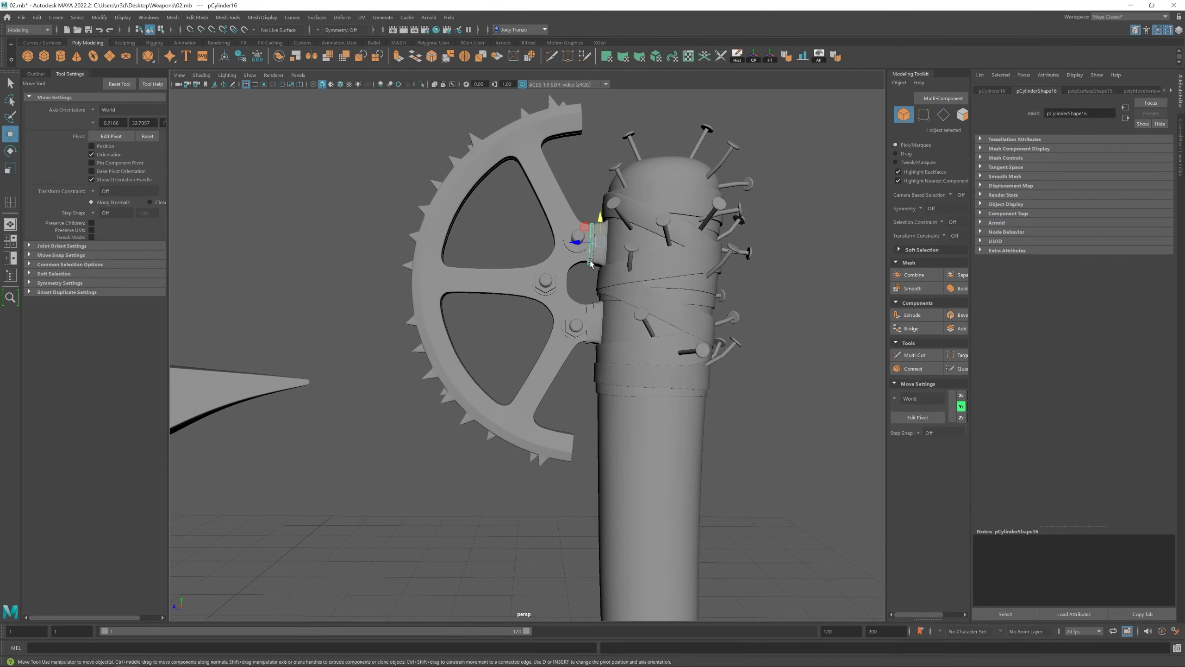
pyautogui.scroll(5, 460, 252)
pyautogui.press('r')
pyautogui.press('r')
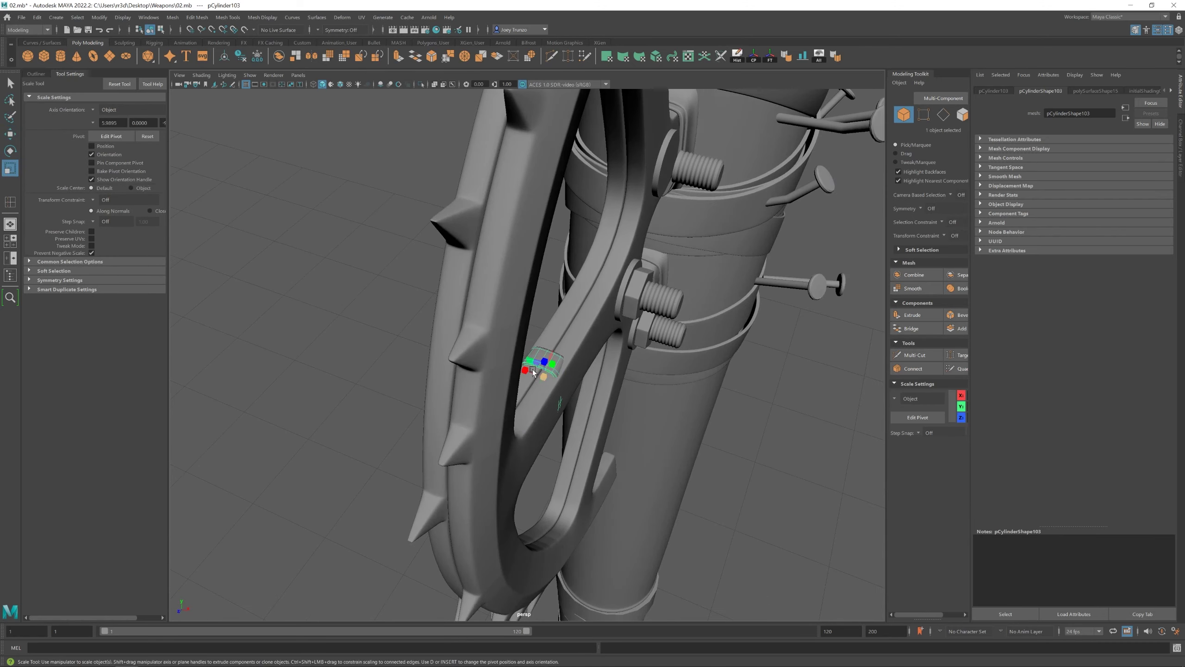
pyautogui.moveTo(485, 331); pyautogui.dragTo(448, 289)
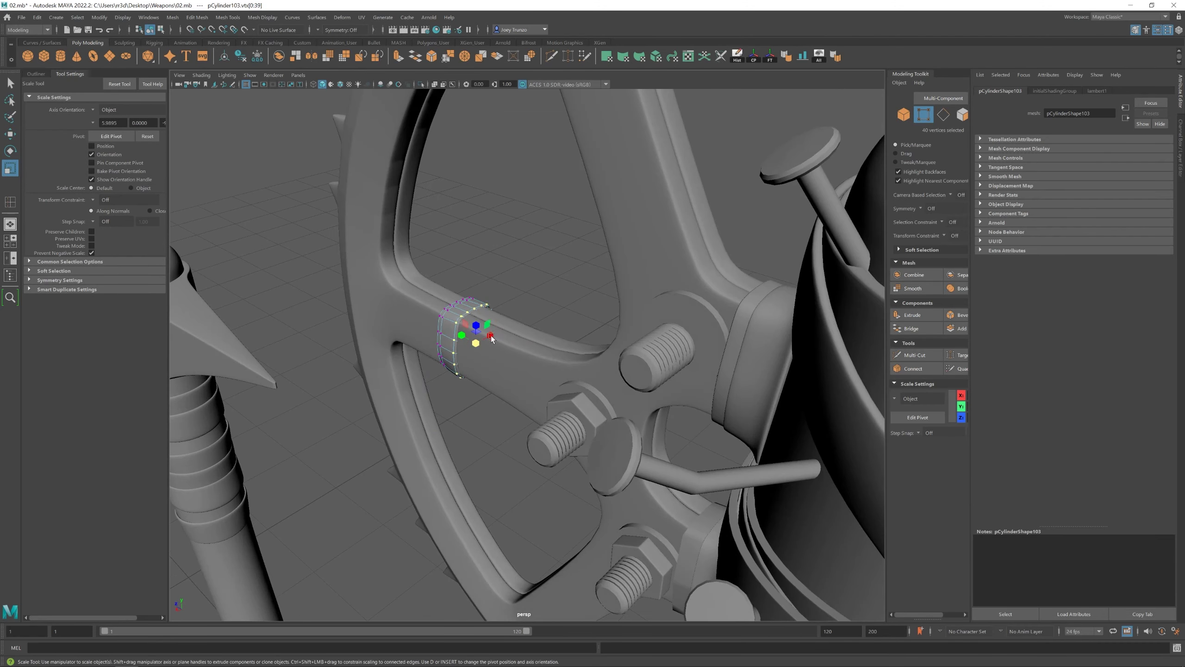
pyautogui.scroll(3, 438, 265)
pyautogui.press('w')
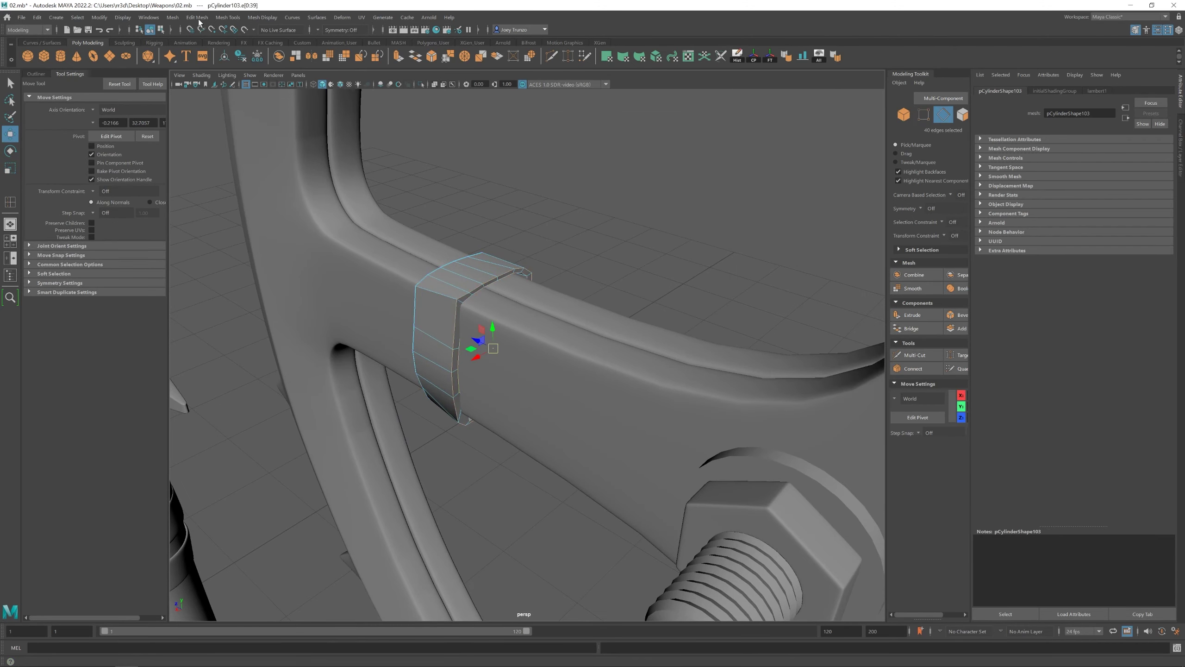
pyautogui.click(196, 17)
pyautogui.click(211, 46)
# Select and adjust the vertices along the ring's edge
pyautogui.press('F8')
pyautogui.keyDown('alt'); pyautogui.moveTo(568, 215); pyautogui.dragTo(363, 270); pyautogui.keyUp('alt')
pyautogui.press('F9')
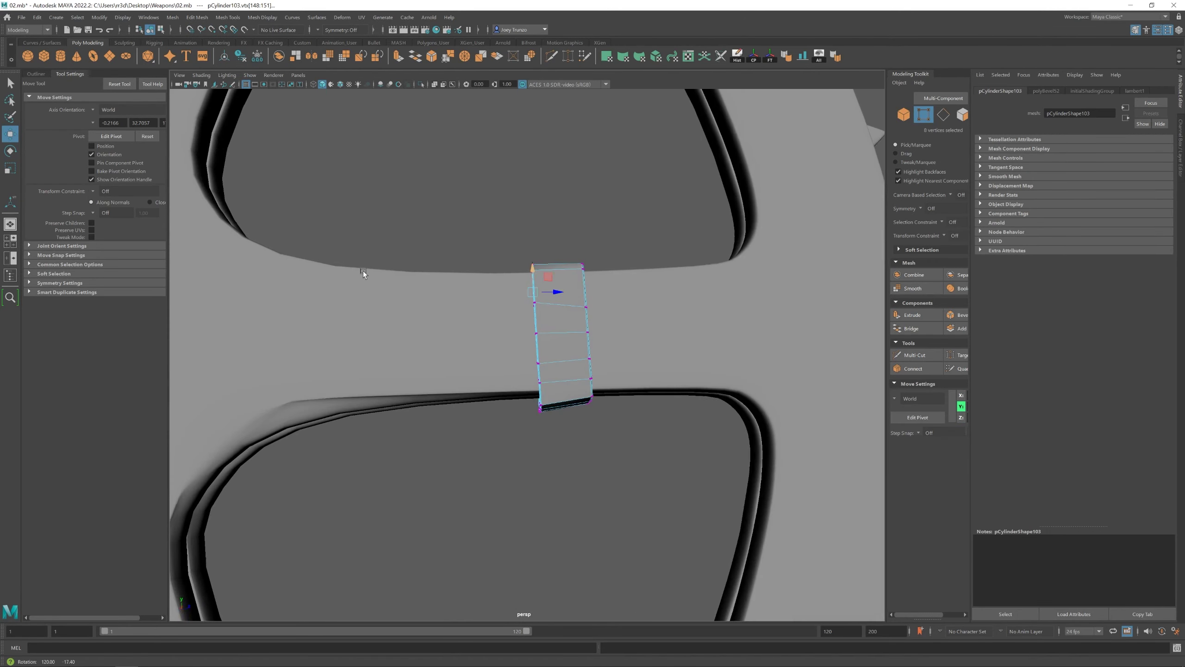
pyautogui.press('F8')
pyautogui.press('r')
pyautogui.scroll(-5, 548, 327)
pyautogui.keyDown('alt'); pyautogui.moveTo(467, 327); pyautogui.dragTo(553, 319); pyautogui.keyUp('alt')
pyautogui.keyDown('alt'); pyautogui.moveTo(570, 274); pyautogui.dragTo(521, 369); pyautogui.keyUp('alt')
# Select and move the loop of faces around the ring
pyautogui.press('F11')
pyautogui.click(525, 296)
pyautogui.doubleClick(524, 297)
pyautogui.press('w')
pyautogui.click(652, 287)
pyautogui.scroll(-5, 652, 287)
# Duplicate the spoke band and move the copy onto another gear spoke
pyautogui.click(518, 341)
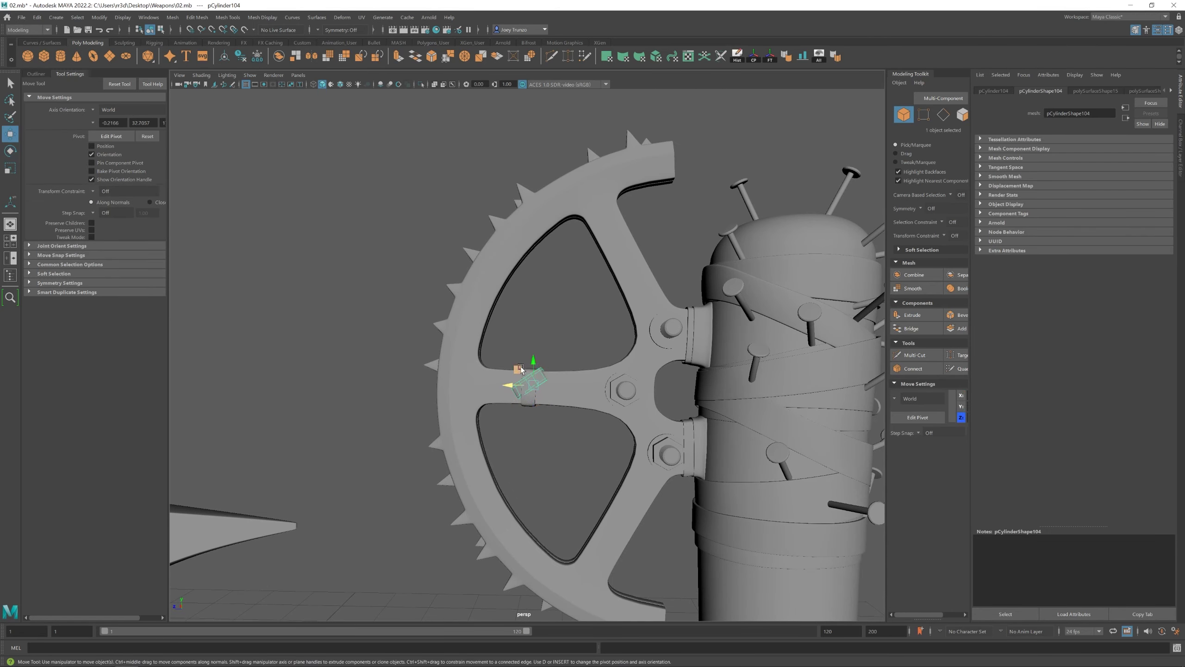
pyautogui.press('f')
pyautogui.scroll(-4, 551, 347)
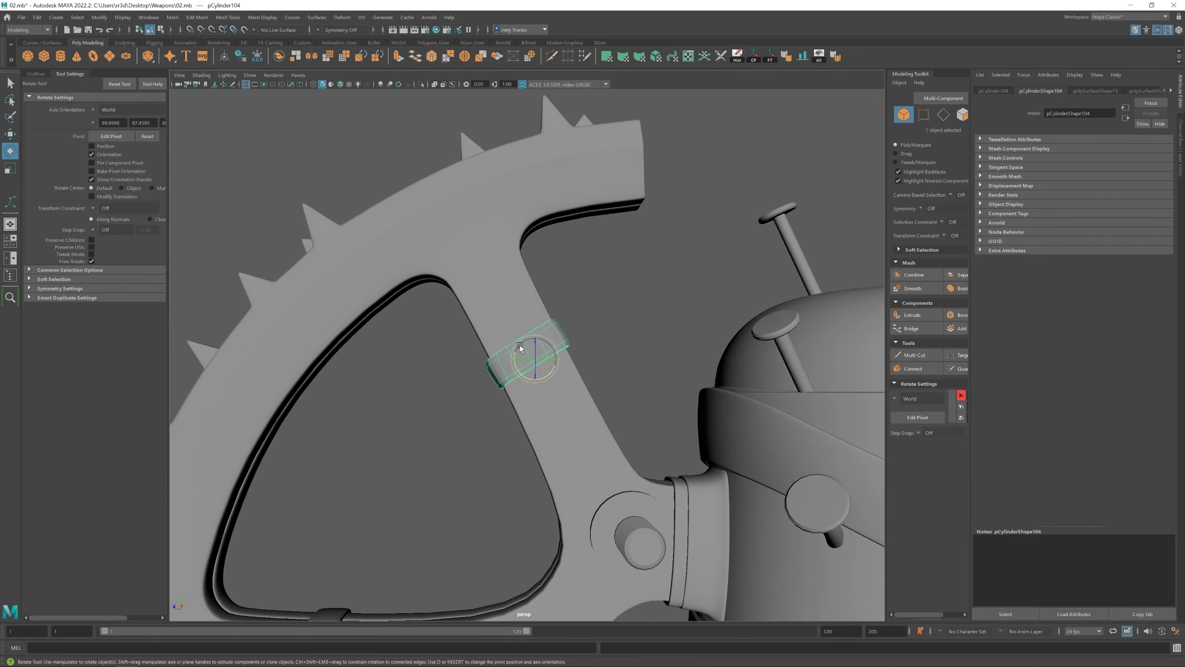
pyautogui.keyDown('alt'); pyautogui.moveTo(520, 344); pyautogui.dragTo(593, 327); pyautogui.keyUp('alt')
pyautogui.hotkey('shift', 'd')
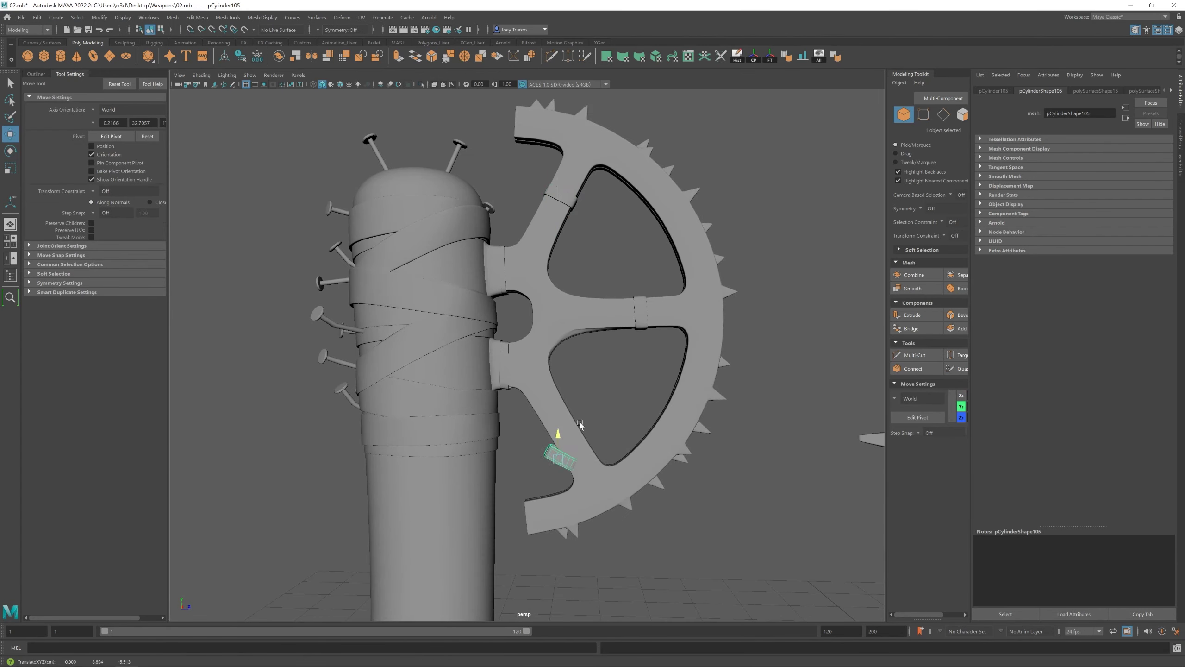
pyautogui.press('w')
pyautogui.keyDown('alt'); pyautogui.moveTo(585, 421); pyautogui.dragTo(476, 423); pyautogui.keyUp('alt')
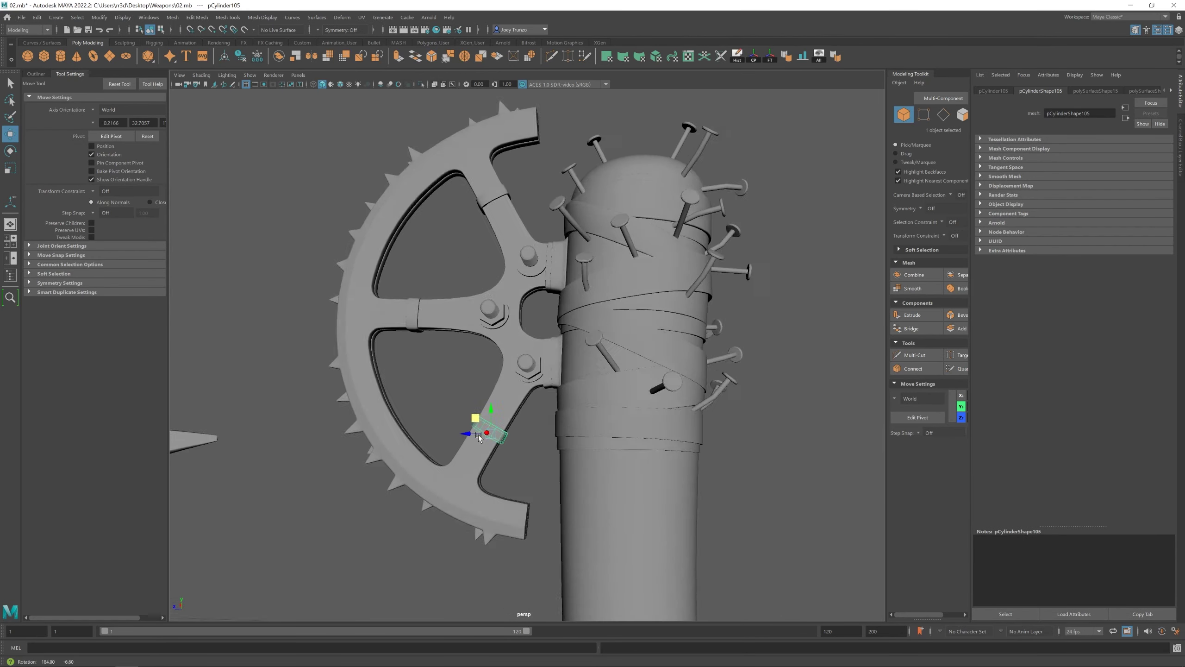
pyautogui.scroll(-5, 476, 423)
pyautogui.click(439, 381)
# Frame the three gear bands and switch to scaling them
pyautogui.keyDown('alt'); pyautogui.moveTo(439, 382); pyautogui.dragTo(561, 400); pyautogui.keyUp('alt')
pyautogui.hotkey('ctrl', 'z')
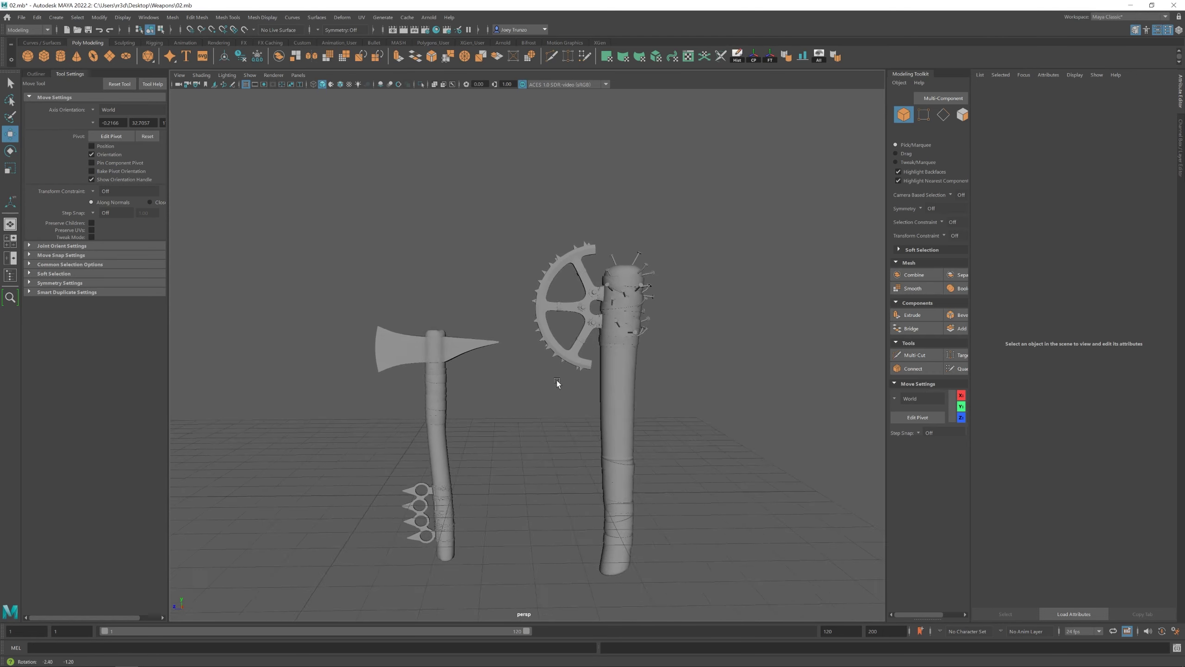
pyautogui.press('f')
pyautogui.keyDown('alt'); pyautogui.moveTo(526, 341); pyautogui.dragTo(595, 145); pyautogui.keyUp('alt')
pyautogui.press('r')
pyautogui.keyDown('alt'); pyautogui.moveTo(567, 218); pyautogui.dragTo(546, 209); pyautogui.keyUp('alt')
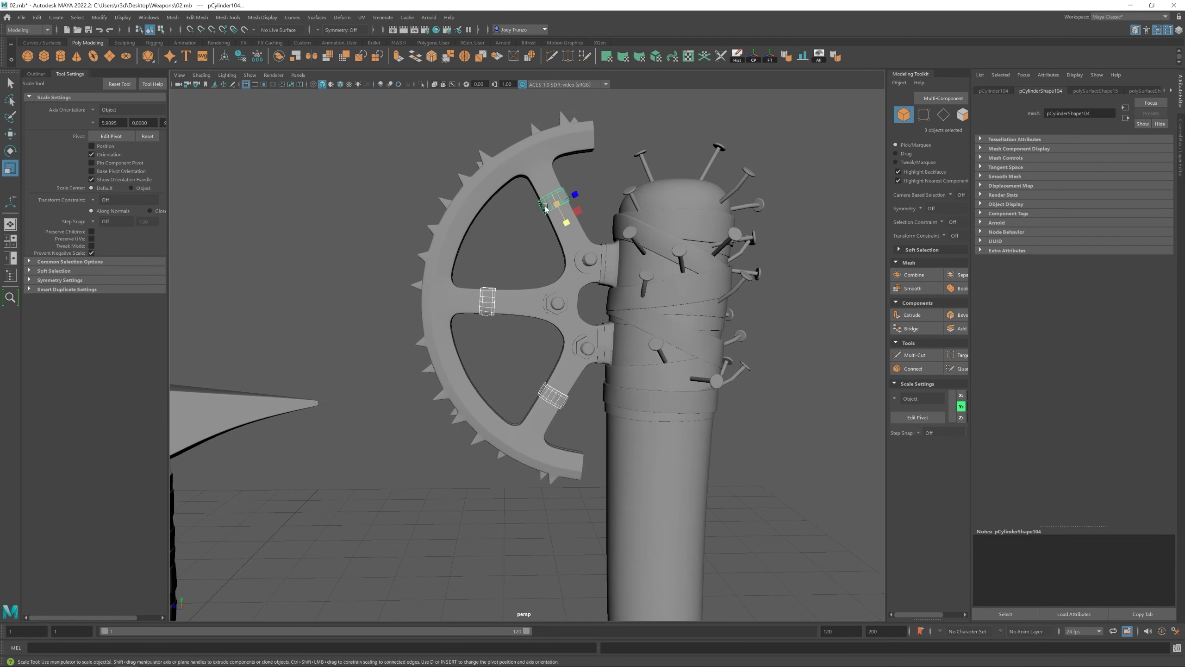
pyautogui.scroll(5, 719, 428)
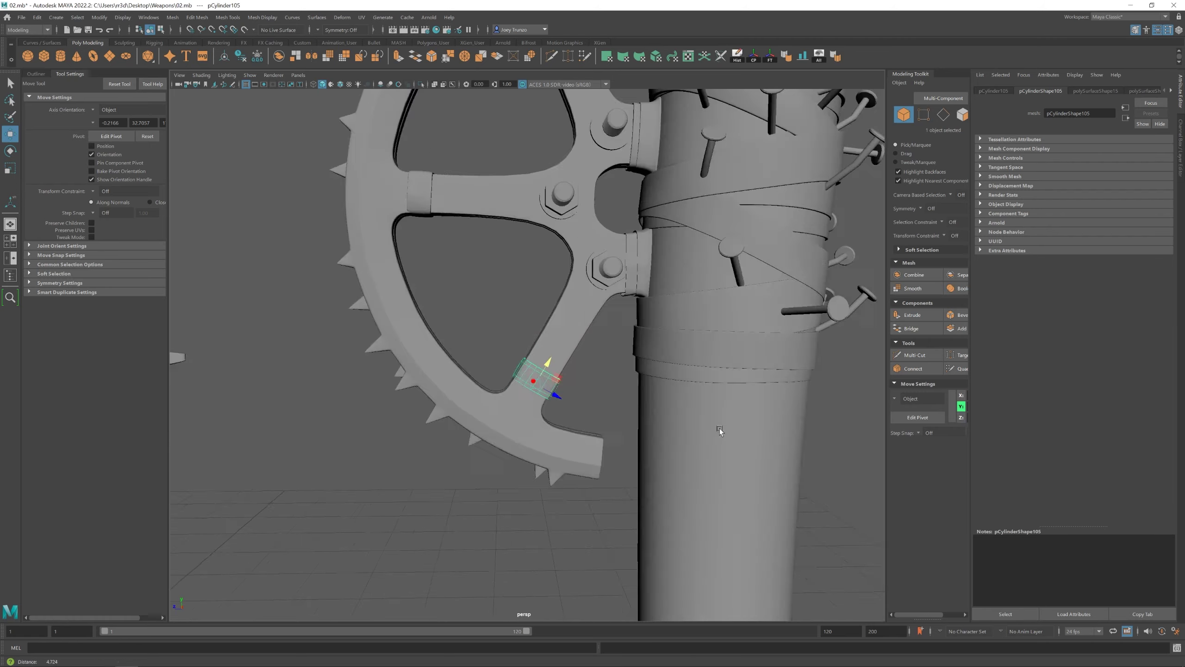
# Duplicate another band onto the gear's top spoke and deselect everything
pyautogui.keyDown('alt'); pyautogui.moveTo(687, 394); pyautogui.dragTo(513, 280); pyautogui.keyUp('alt')
pyautogui.click(449, 254)
pyautogui.press('r')
pyautogui.hotkey('ctrl', 'd')
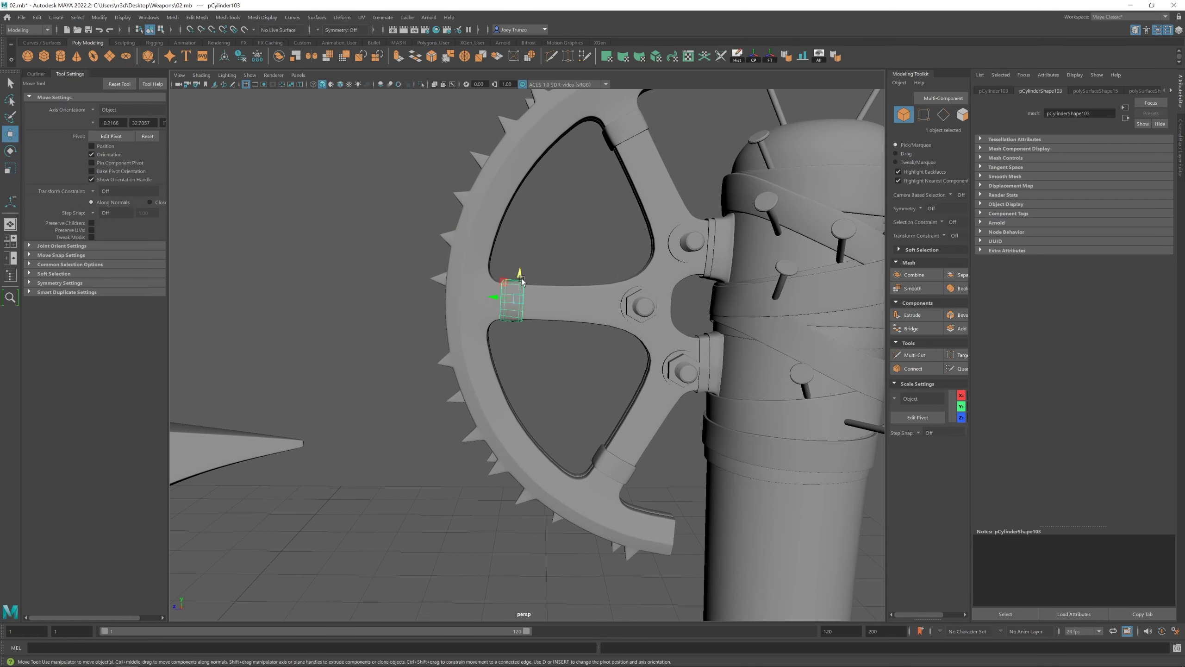
pyautogui.keyDown('alt'); pyautogui.moveTo(449, 254); pyautogui.dragTo(499, 405); pyautogui.keyUp('alt')
pyautogui.press('w')
pyautogui.click(661, 394)
pyautogui.scroll(3, 643, 381)
pyautogui.scroll(-4, 493, 351)
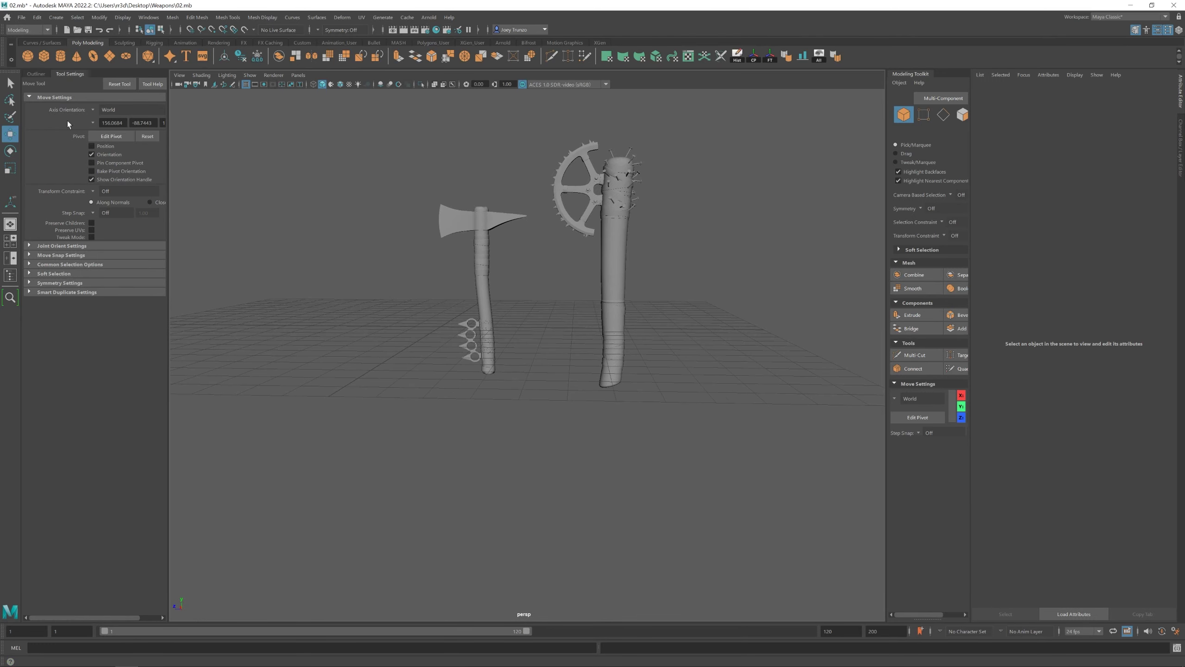
# Select the band at the foot of the axe handle and frame the view on it
pyautogui.click(463, 229)
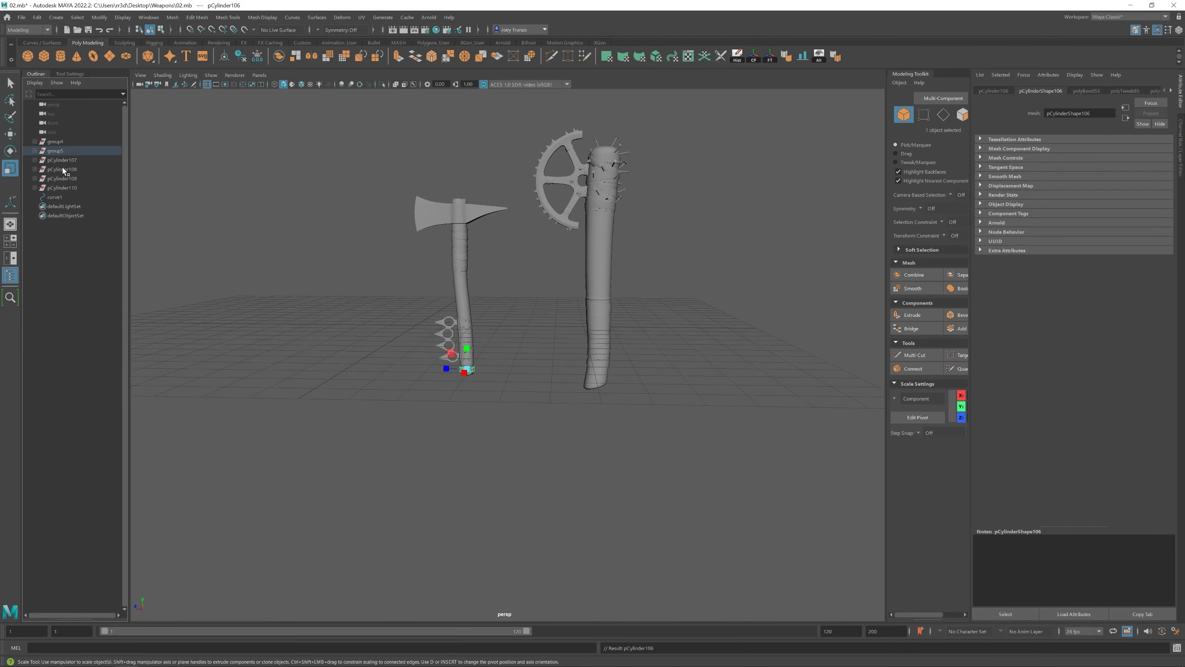
pyautogui.click(34, 169)
pyautogui.moveTo(723, 430); pyautogui.dragTo(723, 430)
pyautogui.click(449, 338)
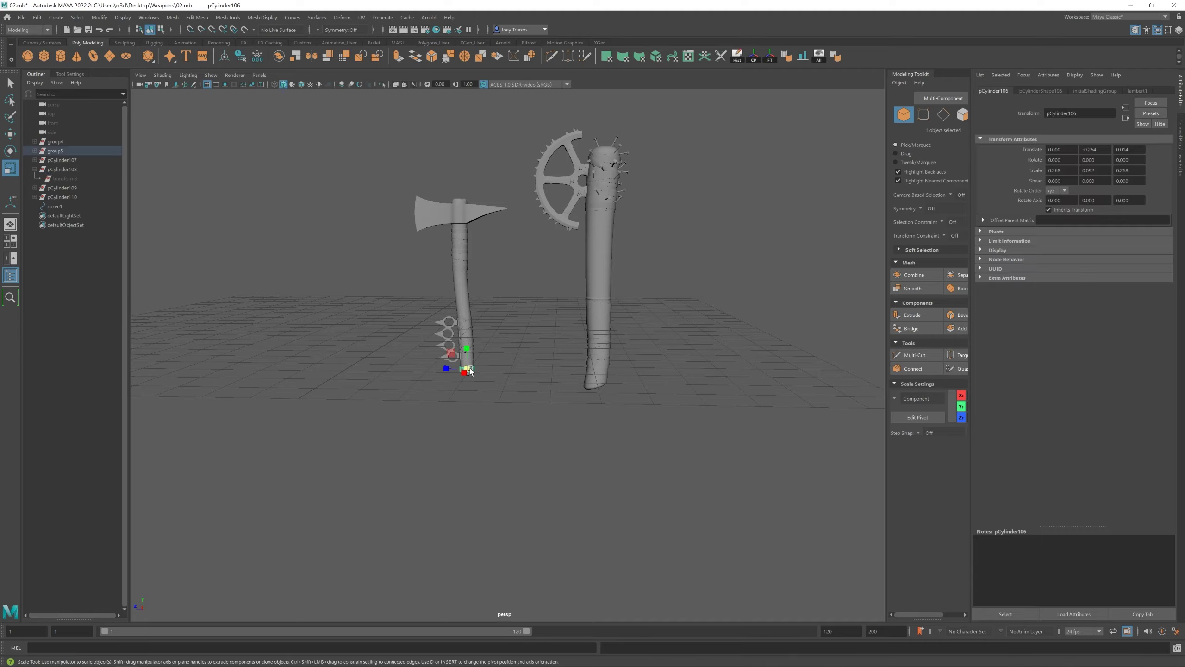
pyautogui.press('f')
pyautogui.keyDown('alt'); pyautogui.moveTo(672, 264); pyautogui.dragTo(520, 377); pyautogui.keyUp('alt')
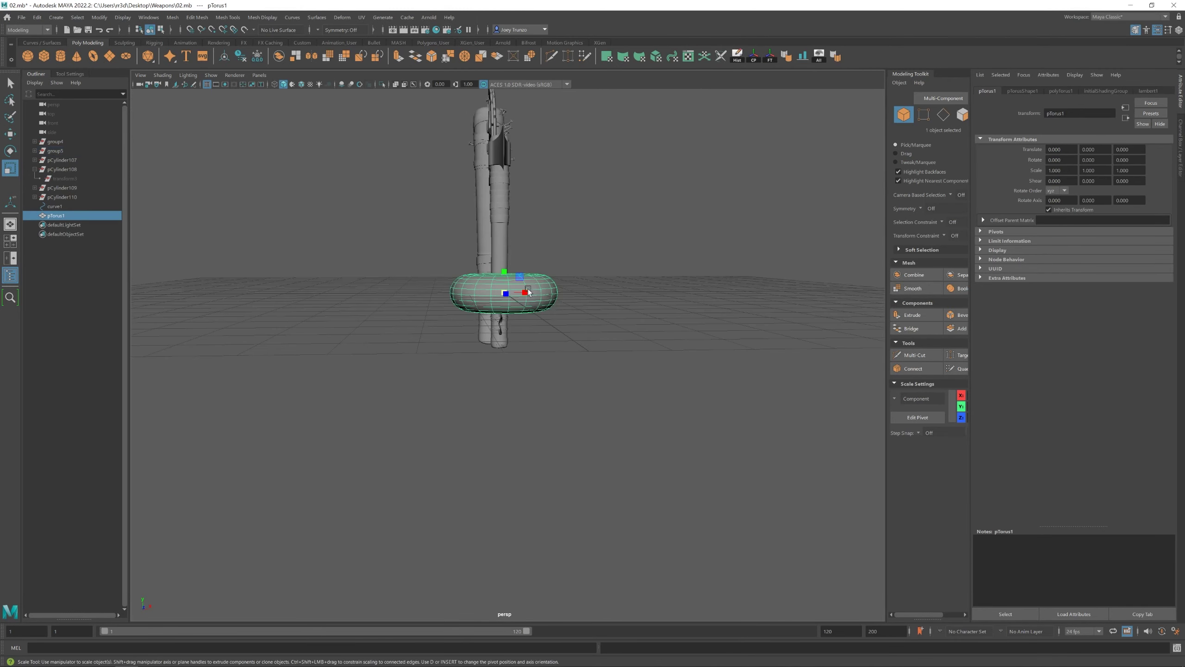
# Stand the new torus upright and shrink it to fit beneath the handle's bottom
pyautogui.press('e')
pyautogui.moveTo(462, 280); pyautogui.dragTo(483, 312)
pyautogui.scroll(5, 484, 313)
pyautogui.click(1061, 91)
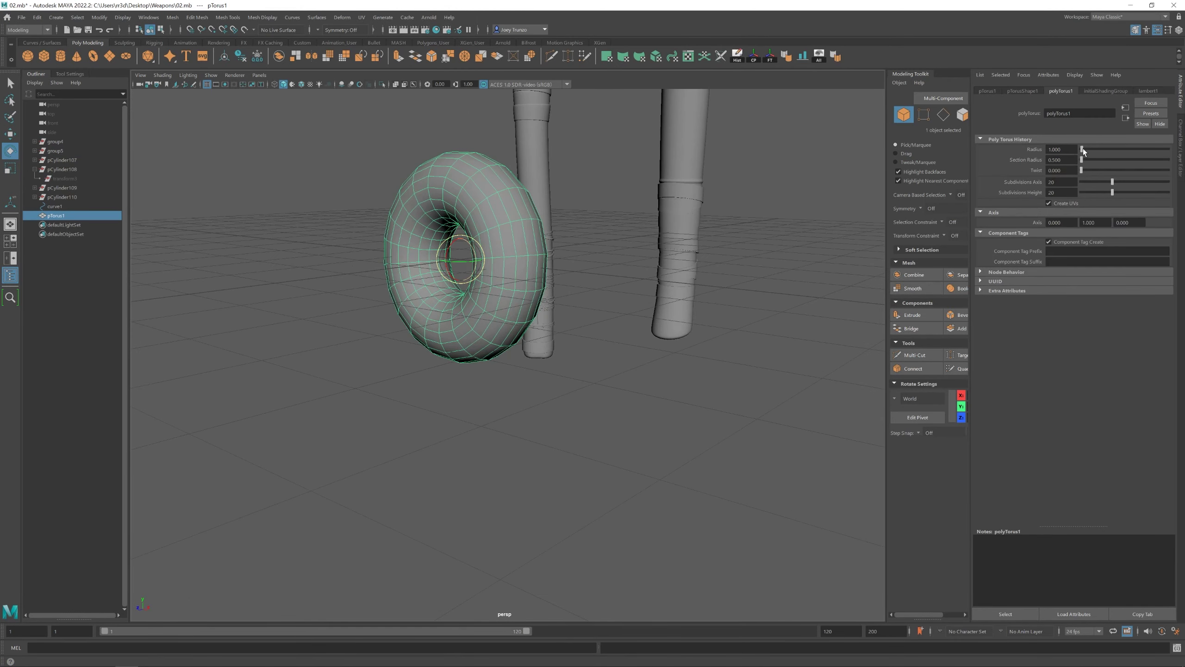
pyautogui.scroll(-5, 467, 280)
pyautogui.press('r')
pyautogui.moveTo(541, 345); pyautogui.dragTo(554, 380)
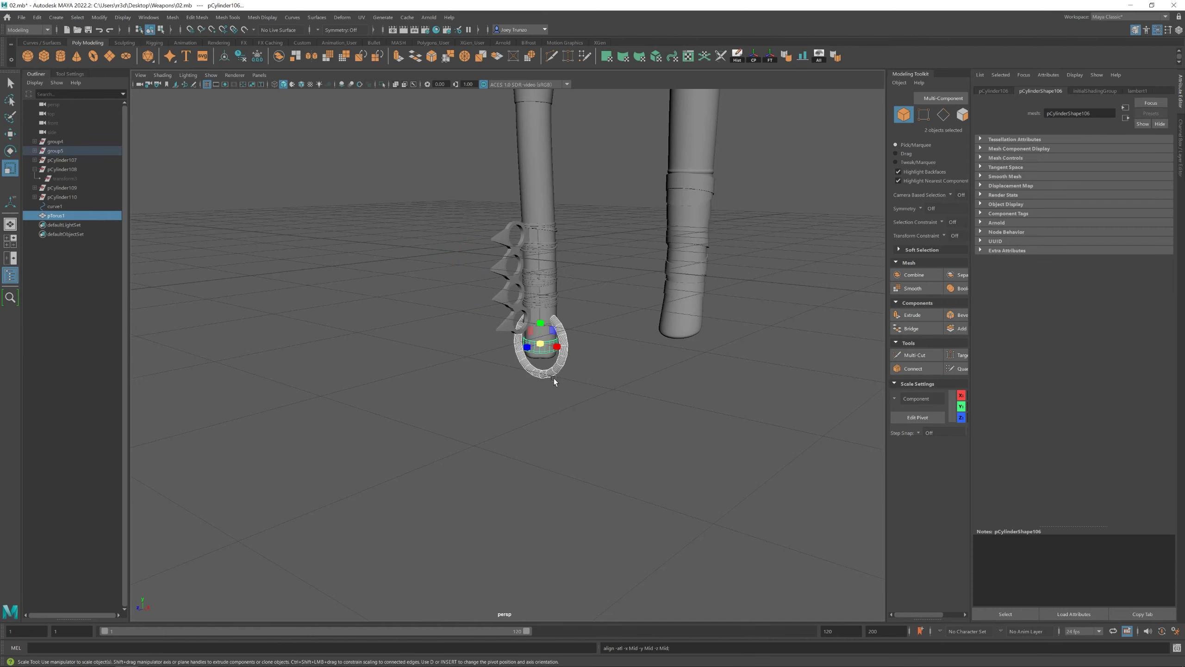
pyautogui.press('w')
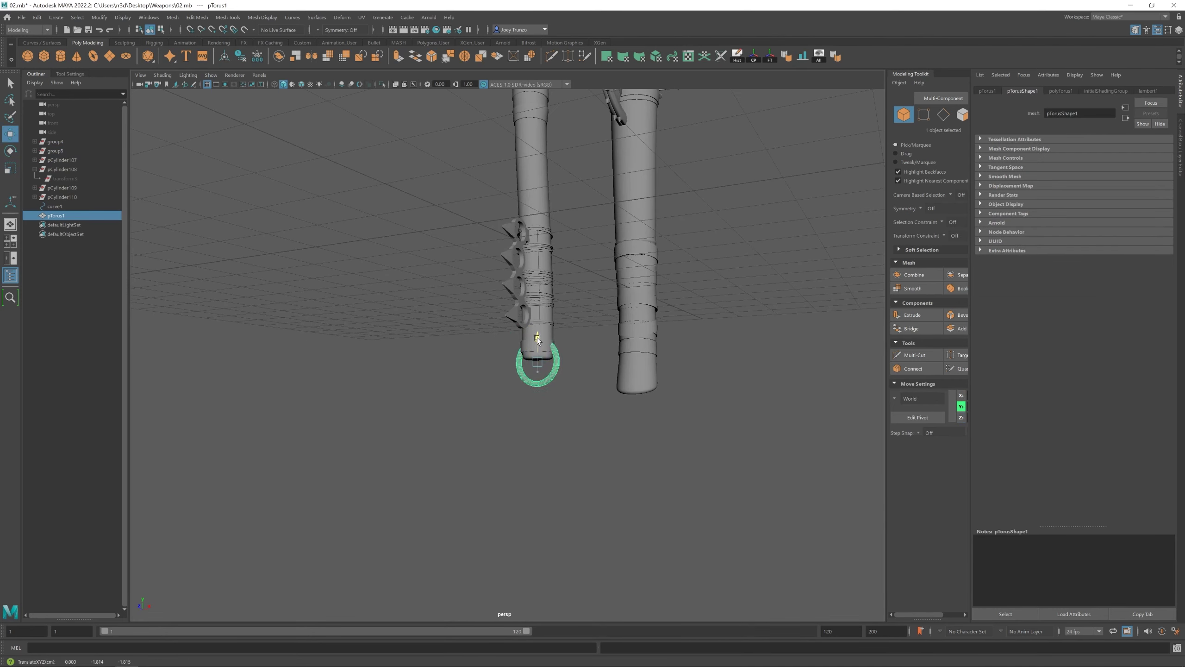
pyautogui.moveTo(538, 339)
pyautogui.keyDown('alt'); pyautogui.mouseDown()
pyautogui.moveTo(528, 367)
pyautogui.moveTo(570, 352)
pyautogui.moveTo(546, 327)
pyautogui.mouseUp(); pyautogui.keyUp('alt')
pyautogui.press('r')
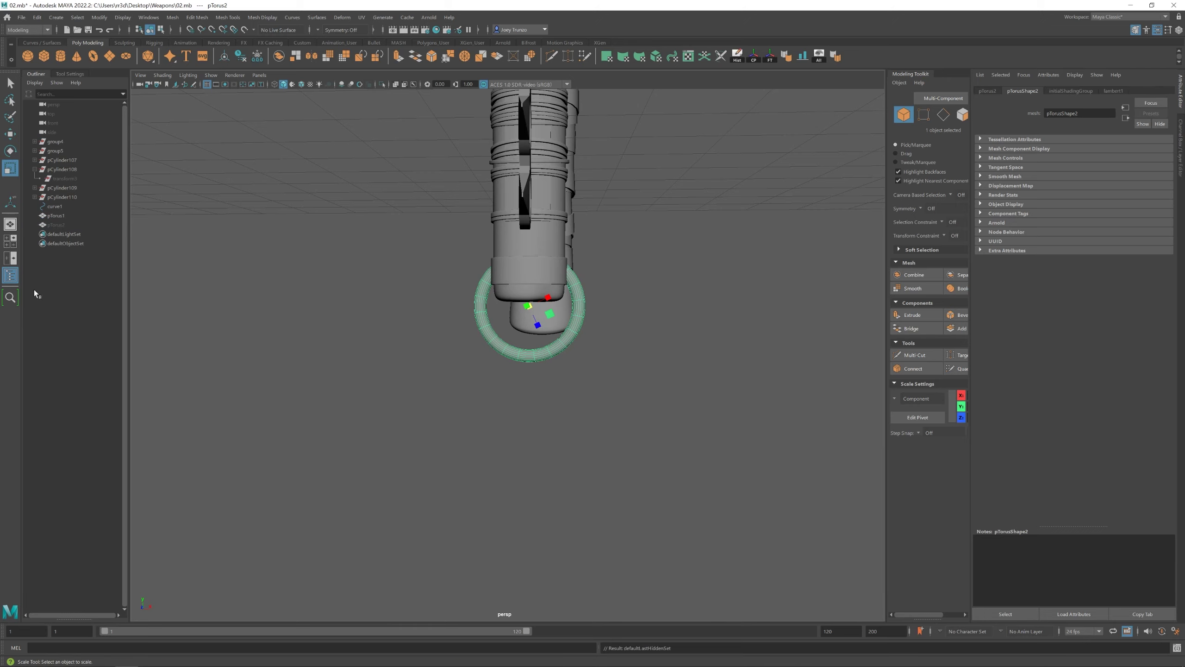
# Select the torus's top edges and extrude the open ends up toward the band
pyautogui.click(559, 305)
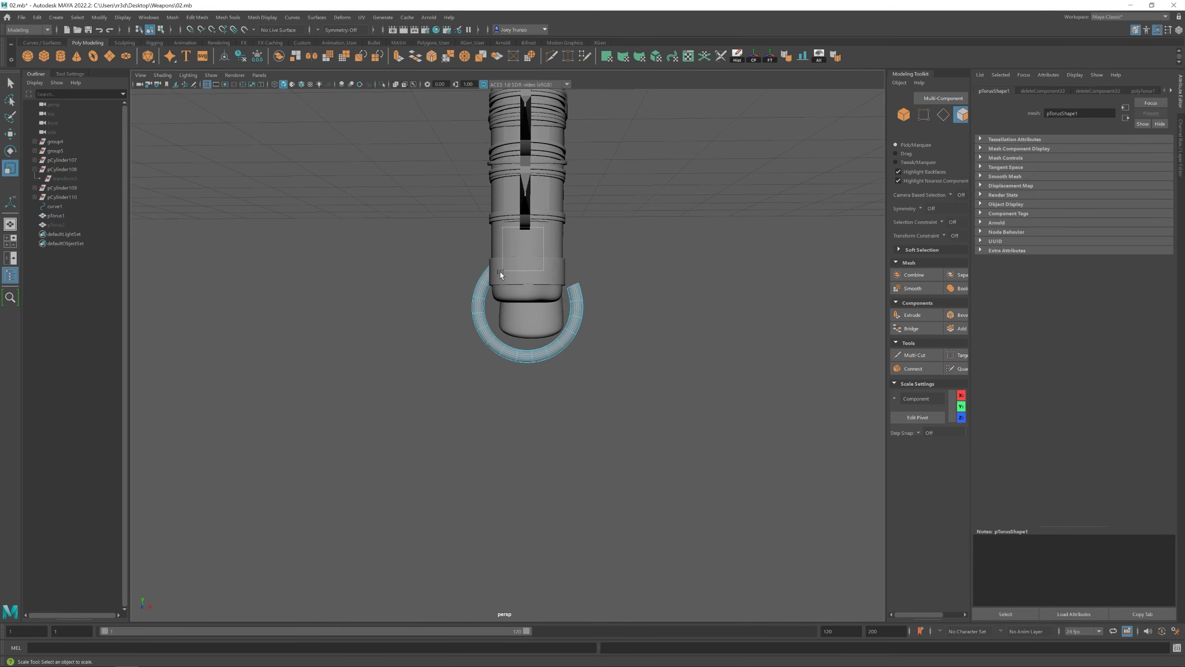
pyautogui.press('F10')
pyautogui.click(578, 281)
pyautogui.scroll(4, 601, 269)
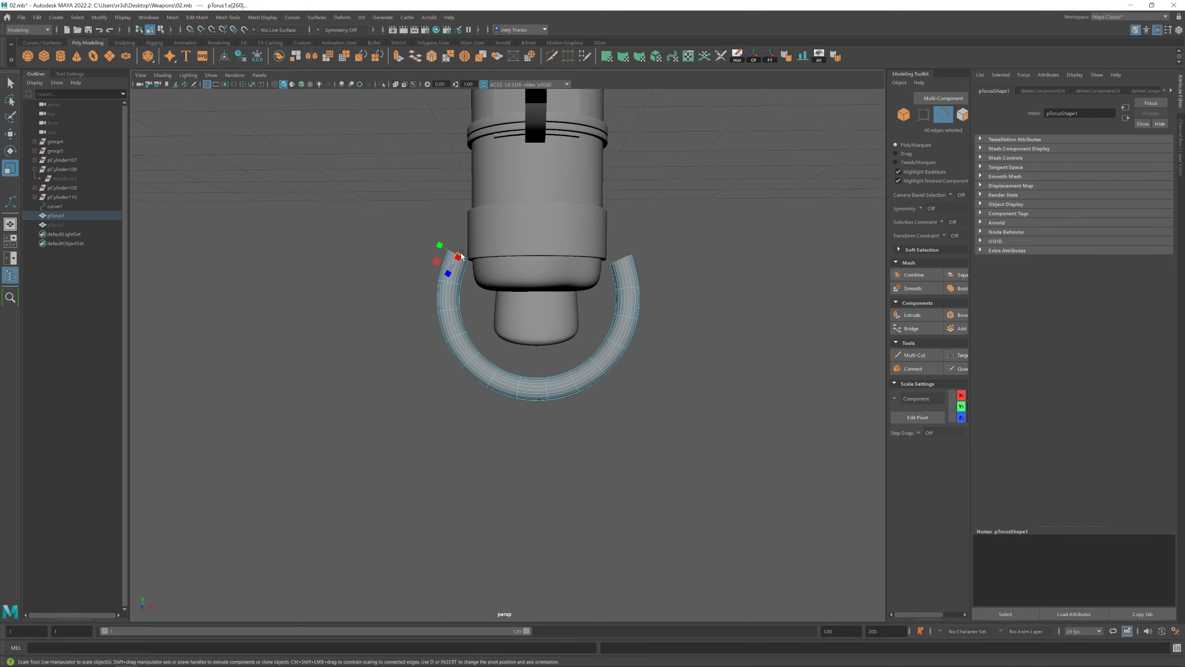
pyautogui.press('w')
pyautogui.keyDown('shift'); pyautogui.moveTo(537, 234); pyautogui.dragTo(534, 212); pyautogui.keyUp('shift')
pyautogui.click(69, 74)
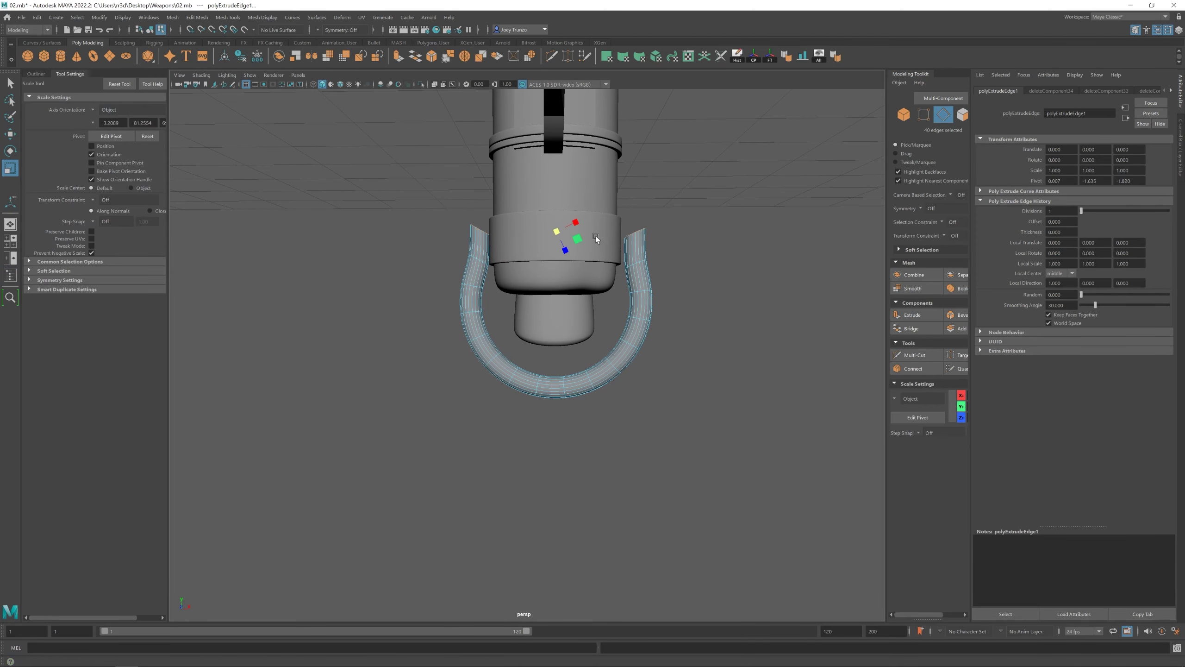
pyautogui.keyDown('alt'); pyautogui.moveTo(561, 232); pyautogui.dragTo(679, 333); pyautogui.keyUp('alt')
# Adjust the loop ring's vertices in wireframe view, then return to object mode
pyautogui.press('F8')
pyautogui.press('w')
pyautogui.click(635, 400)
pyautogui.click(606, 326)
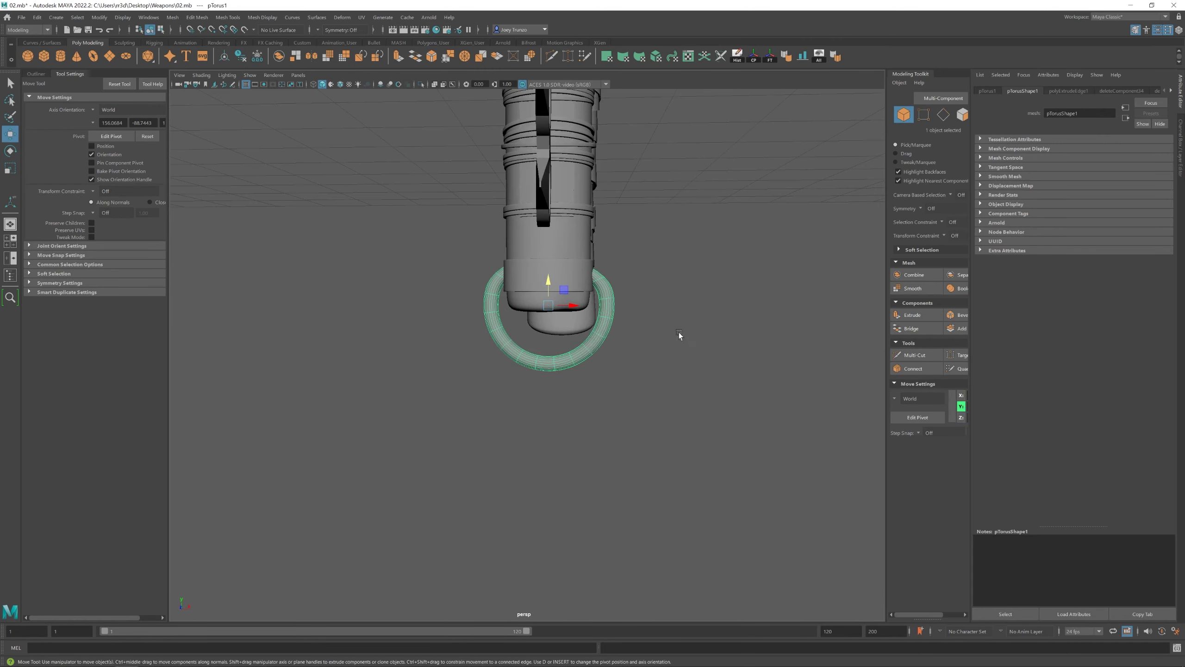
pyautogui.press('F9')
pyautogui.press('4')
pyautogui.press('r')
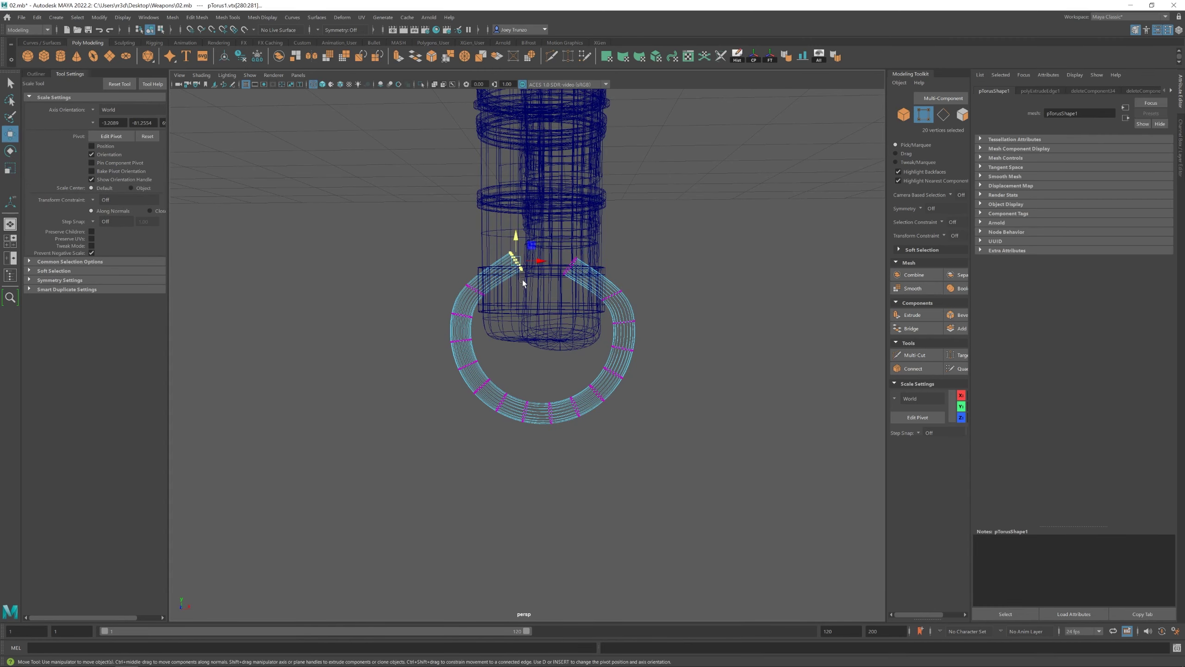
pyautogui.press('w')
pyautogui.press('5')
pyautogui.press('F8')
pyautogui.click(509, 371)
# Move and scale the vertices at the loop's open ends to meet the band
pyautogui.moveTo(570, 315)
pyautogui.keyDown('alt'); pyautogui.mouseDown()
pyautogui.moveTo(509, 372)
pyautogui.moveTo(517, 421)
pyautogui.moveTo(555, 290)
pyautogui.mouseUp(); pyautogui.keyUp('alt')
pyautogui.click(509, 371)
pyautogui.click(516, 421)
pyautogui.click(556, 290)
pyautogui.press('F9')
pyautogui.press('4')
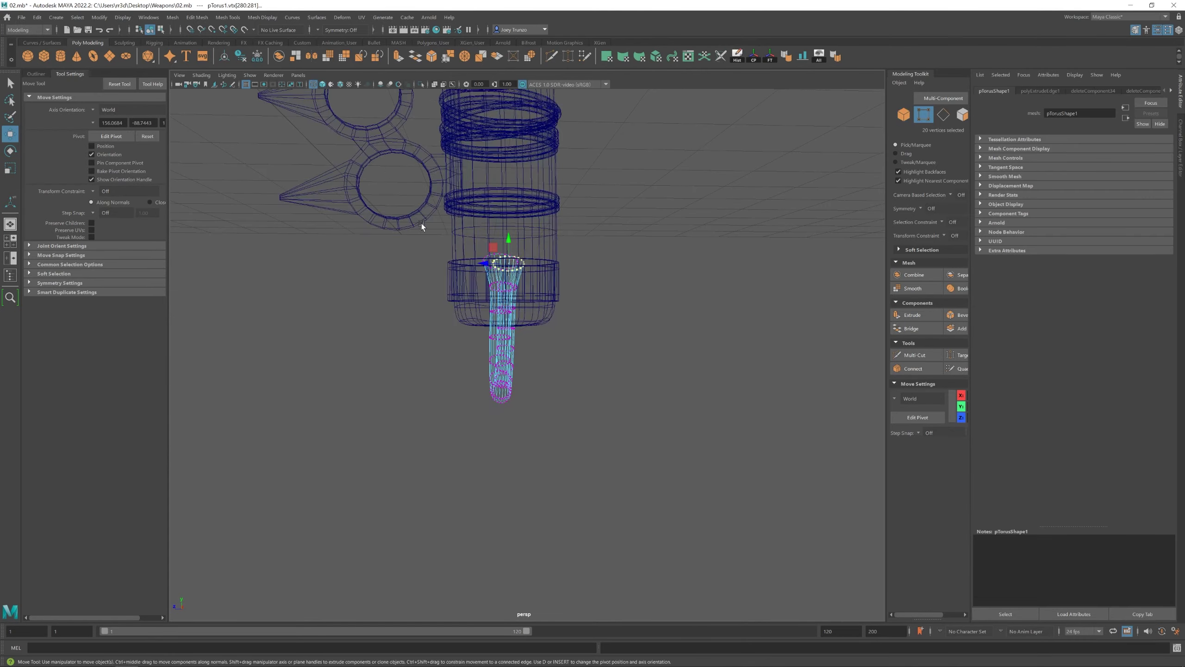
pyautogui.keyDown('alt'); pyautogui.moveTo(421, 224); pyautogui.dragTo(495, 285); pyautogui.keyUp('alt')
pyautogui.press('r')
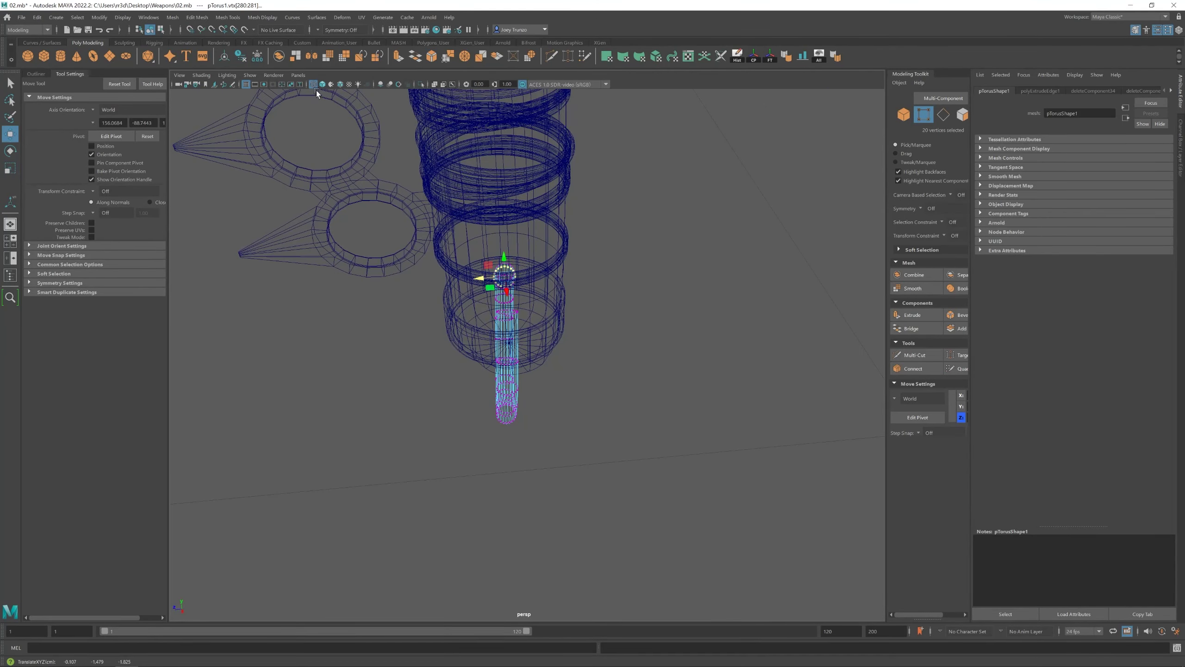
pyautogui.press('F8')
pyautogui.press('5')
# Scale the loop ring down to fit the band and reselect the band
pyautogui.moveTo(316, 93)
pyautogui.keyDown('alt'); pyautogui.mouseDown()
pyautogui.moveTo(522, 297)
pyautogui.moveTo(529, 424)
pyautogui.moveTo(541, 371)
pyautogui.mouseUp(); pyautogui.keyUp('alt')
pyautogui.press('r')
pyautogui.keyDown('shift'); pyautogui.click(540, 371); pyautogui.keyUp('shift')
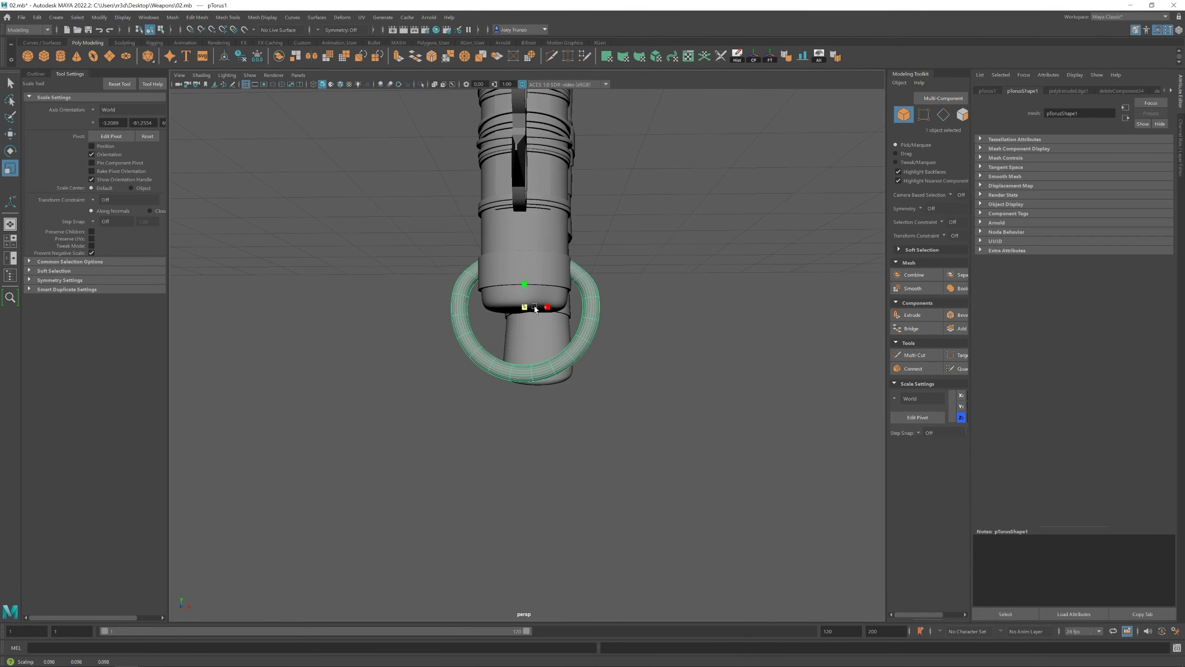
pyautogui.moveTo(535, 310); pyautogui.dragTo(513, 289)
pyautogui.press('w')
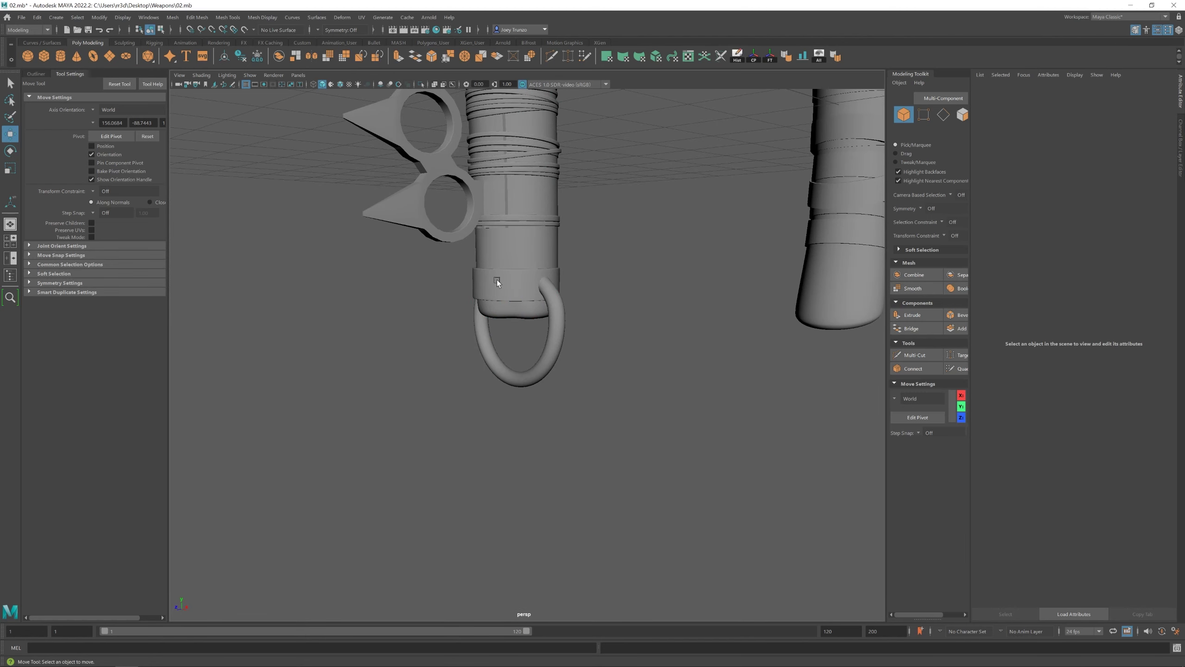
pyautogui.click(518, 287)
pyautogui.click(60, 56)
# Give the new cylinder 6 axis subdivisions, lay it on its side, and scale it through the band
pyautogui.press('f')
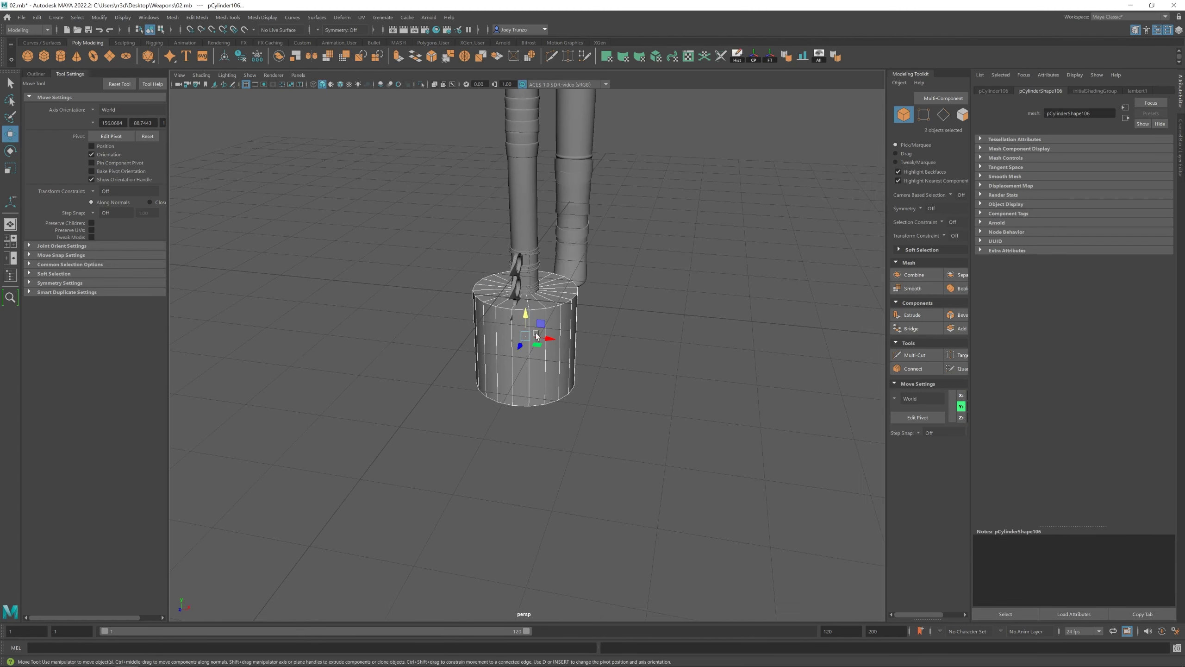
pyautogui.press('e')
pyautogui.moveTo(545, 327); pyautogui.dragTo(525, 308)
pyautogui.write('6')
pyautogui.press('Return')
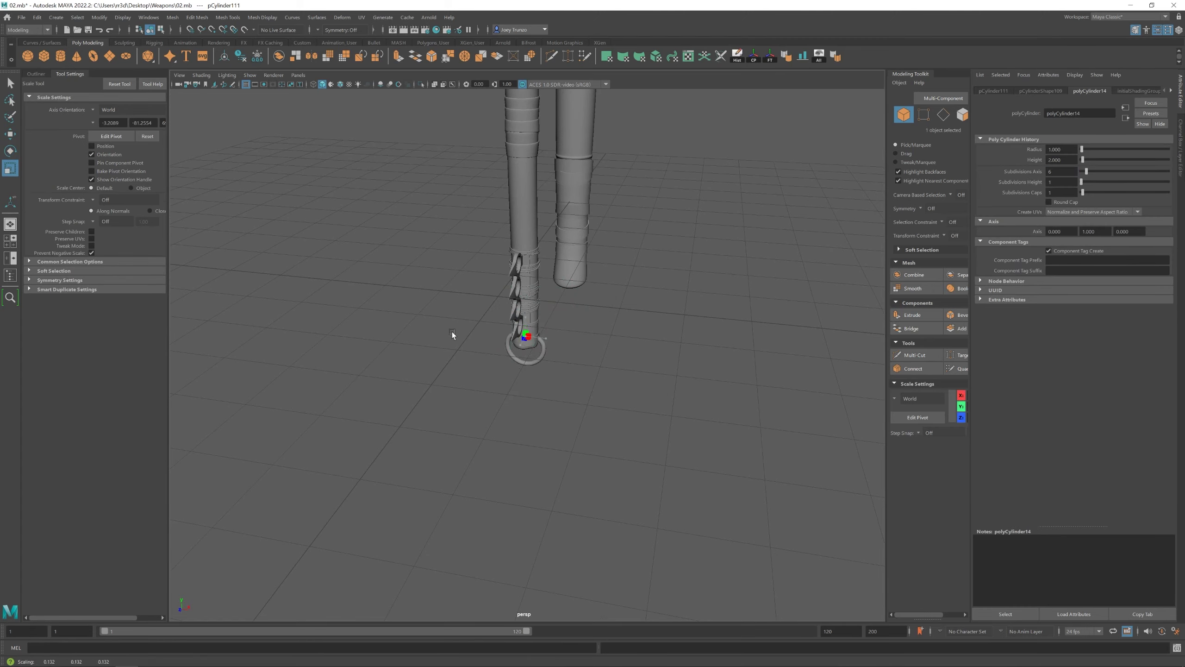
pyautogui.scroll(5, 452, 331)
pyautogui.press('r')
pyautogui.scroll(5, 582, 357)
pyautogui.keyDown('alt'); pyautogui.moveTo(653, 373); pyautogui.dragTo(555, 369); pyautogui.keyUp('alt')
# Boolean-subtract the hexagonal bar from the band and isolate the band in view
pyautogui.click(559, 369)
pyautogui.click(172, 17)
pyautogui.moveTo(200, 40)
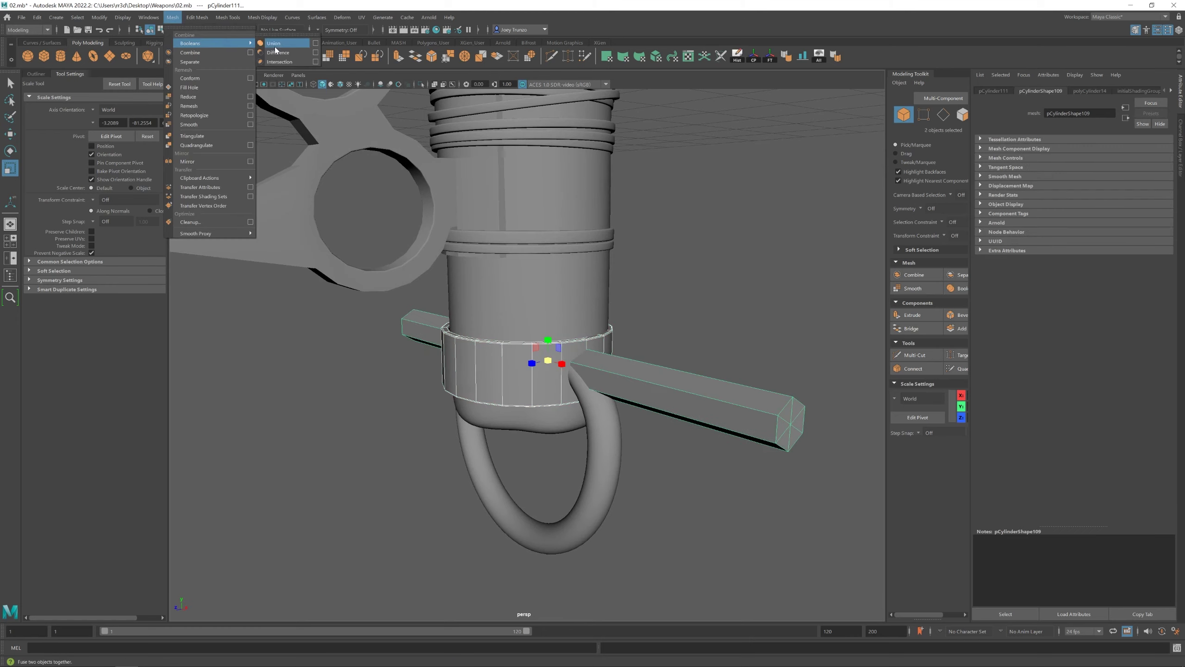
pyautogui.click(280, 50)
pyautogui.hotkey('ctrl', '1')
# Insert an edge loop around the band
pyautogui.press('f')
pyautogui.press('w')
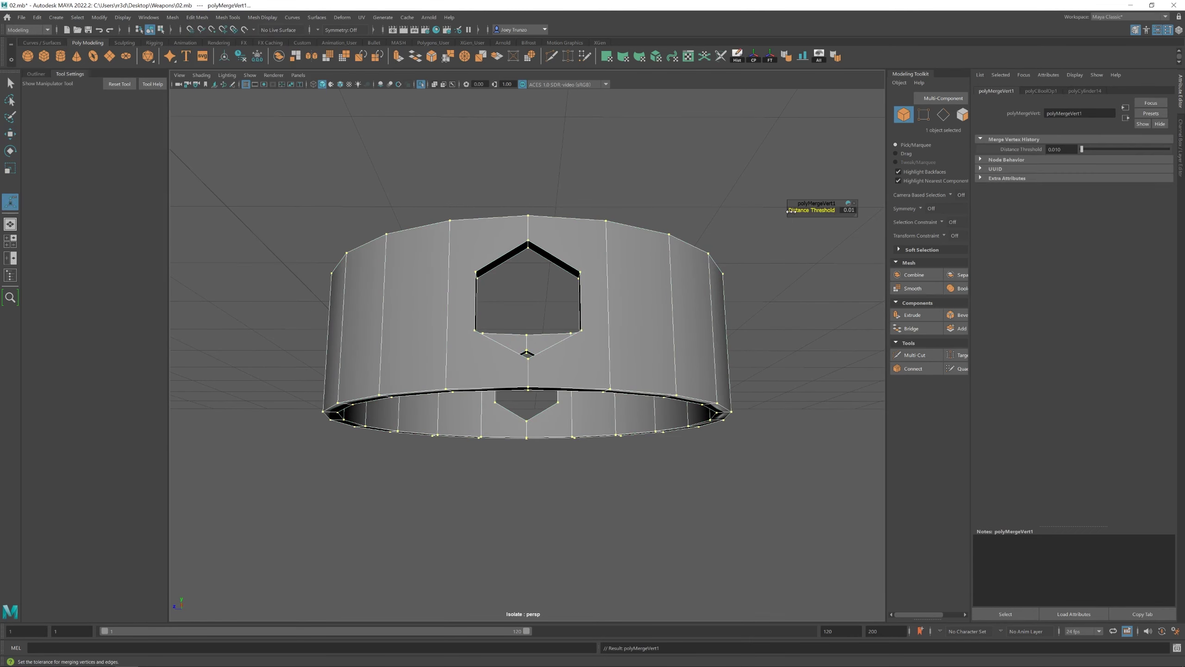
pyautogui.click(603, 264)
pyautogui.click(196, 17)
pyautogui.click(233, 79)
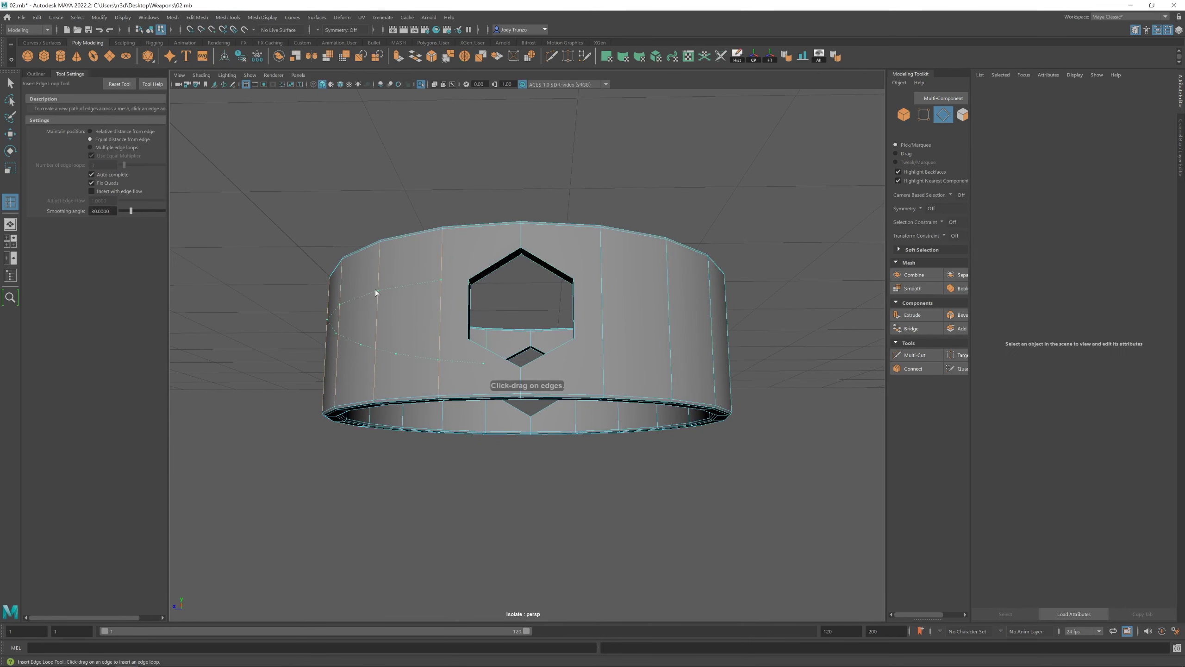
pyautogui.click(376, 290)
# Cut a new edge from the hexagon hole's corner to the edge below
pyautogui.keyDown('shift'); pyautogui.moveTo(603, 343); pyautogui.dragTo(614, 213, button='right'); pyautogui.keyUp('shift')
pyautogui.keyDown('alt'); pyautogui.moveTo(614, 213); pyautogui.dragTo(523, 261); pyautogui.keyUp('alt')
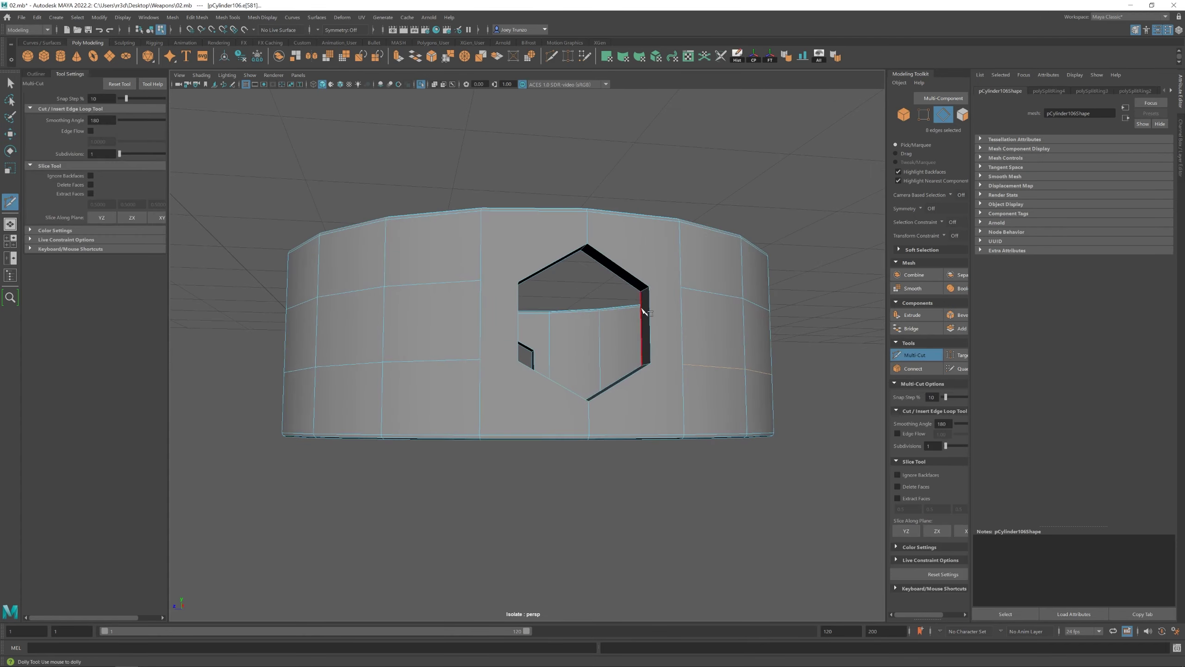
pyautogui.click(518, 281)
pyautogui.click(480, 280)
pyautogui.press('Return')
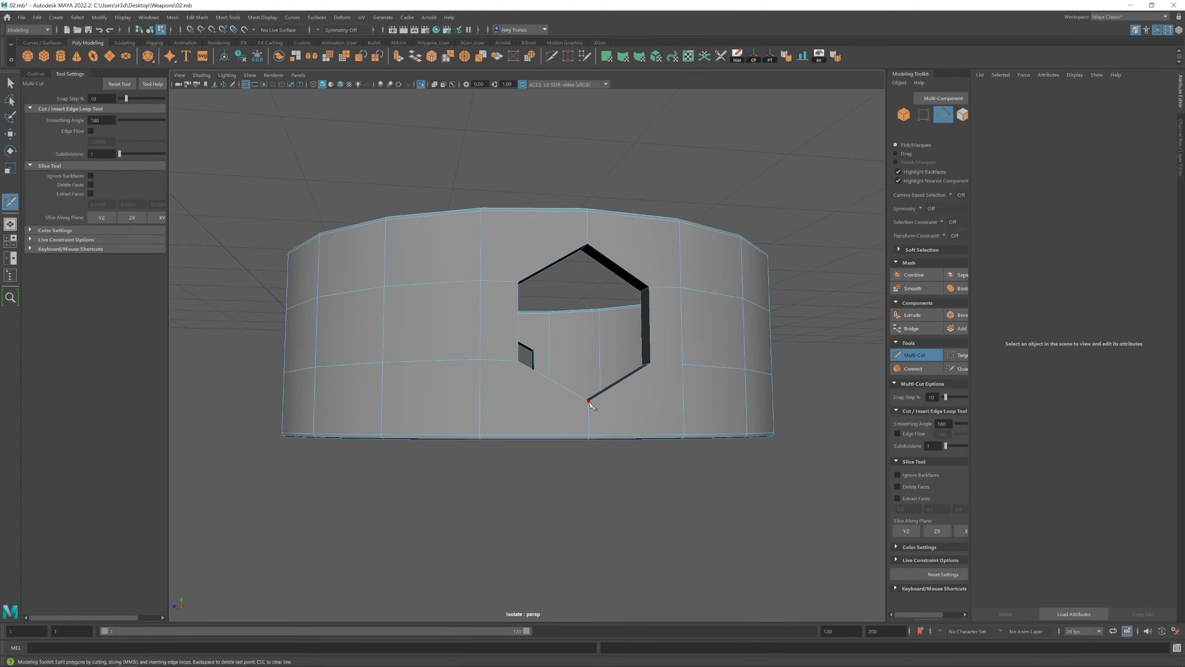
pyautogui.press('q')
# Insert two edge loops on the ring's inner wall
pyautogui.keyDown('alt'); pyautogui.moveTo(683, 365); pyautogui.dragTo(429, 331); pyautogui.keyUp('alt')
pyautogui.keyDown('shift'); pyautogui.moveTo(429, 331); pyautogui.dragTo(523, 314, button='right'); pyautogui.keyUp('shift')
pyautogui.click(511, 353)
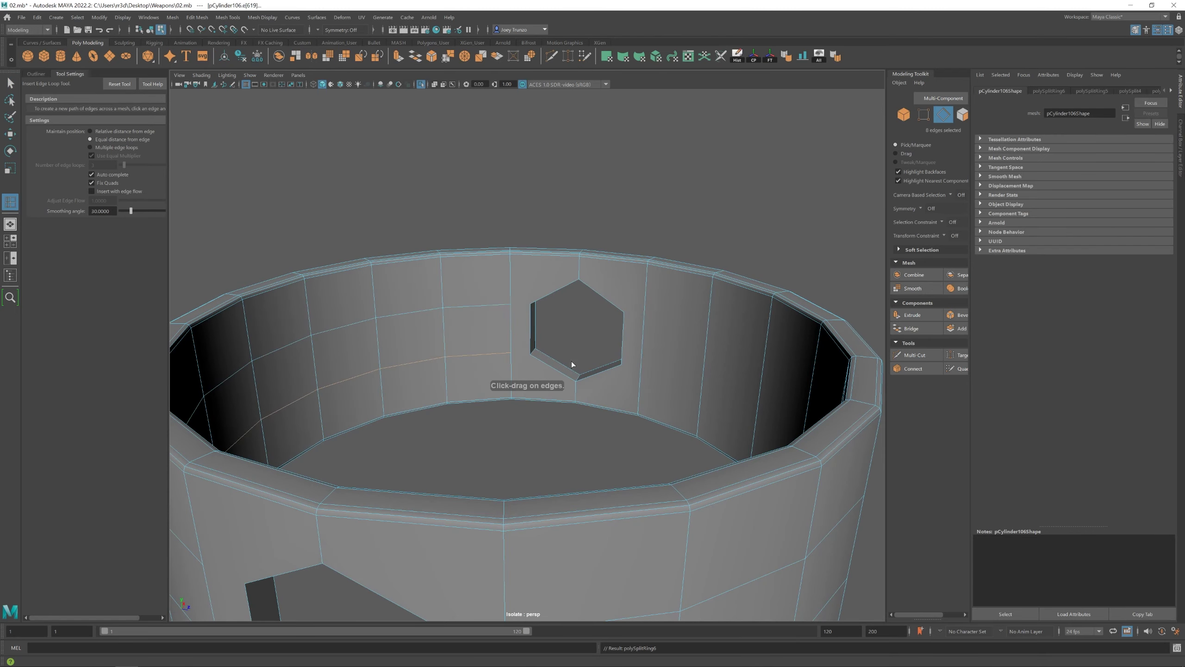
pyautogui.click(640, 367)
pyautogui.keyDown('shift'); pyautogui.moveTo(652, 331); pyautogui.dragTo(614, 331, button='right'); pyautogui.keyUp('shift')
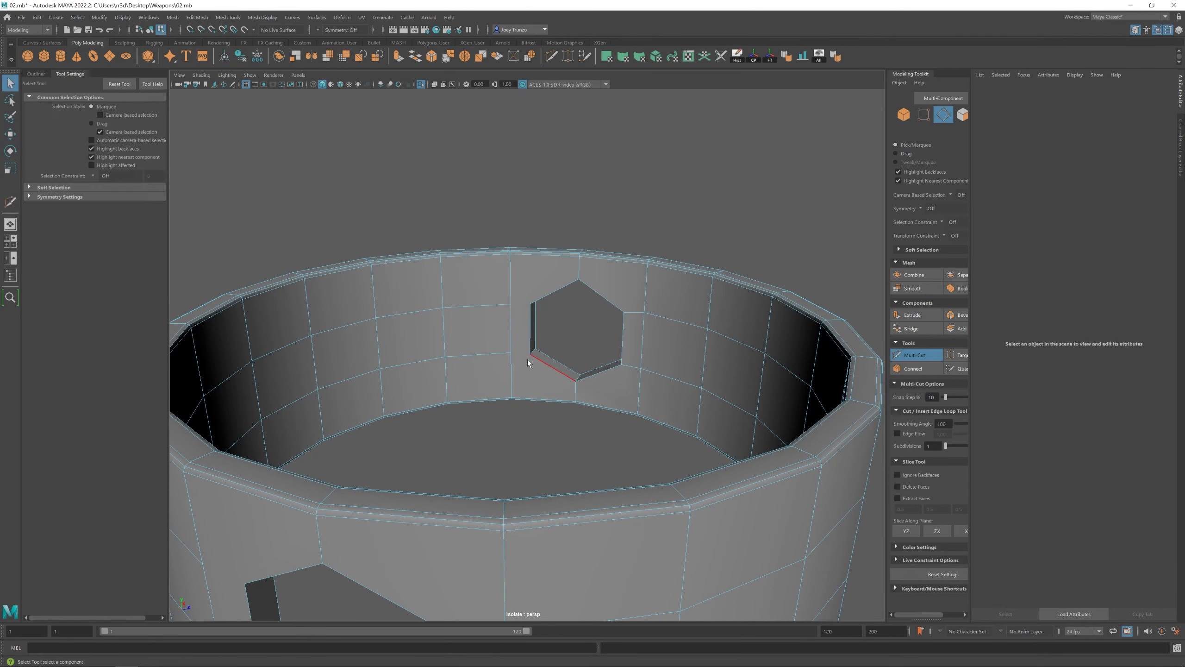
pyautogui.press('q')
pyautogui.press('f')
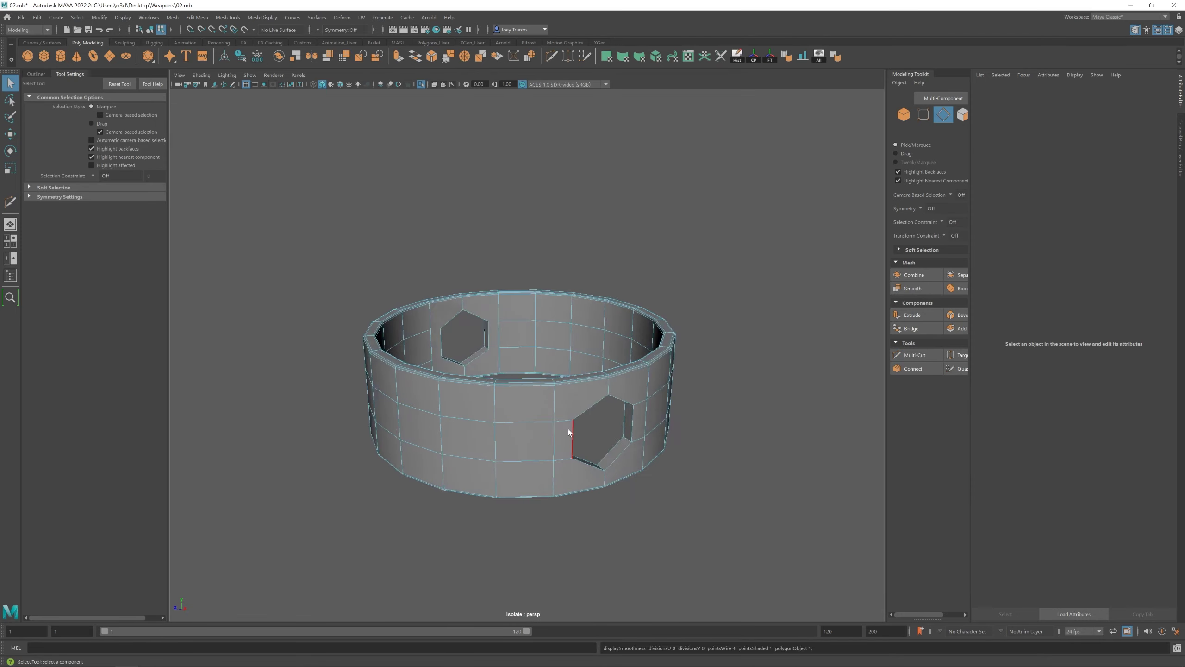
# Commit the pending cut edge inside the ring
pyautogui.keyDown('alt'); pyautogui.moveTo(568, 428); pyautogui.dragTo(536, 434); pyautogui.keyUp('alt')
pyautogui.scroll(5, 466, 303)
pyautogui.keyDown('shift'); pyautogui.moveTo(457, 280); pyautogui.dragTo(449, 267, button='right'); pyautogui.keyUp('shift')
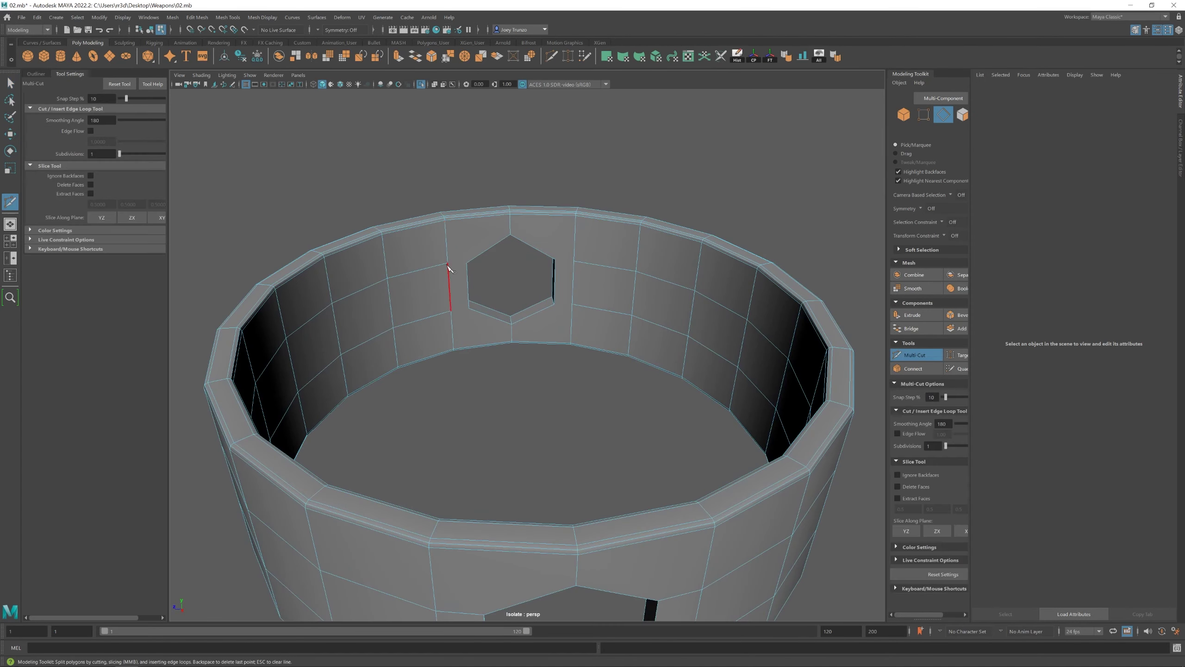
pyautogui.press('f')
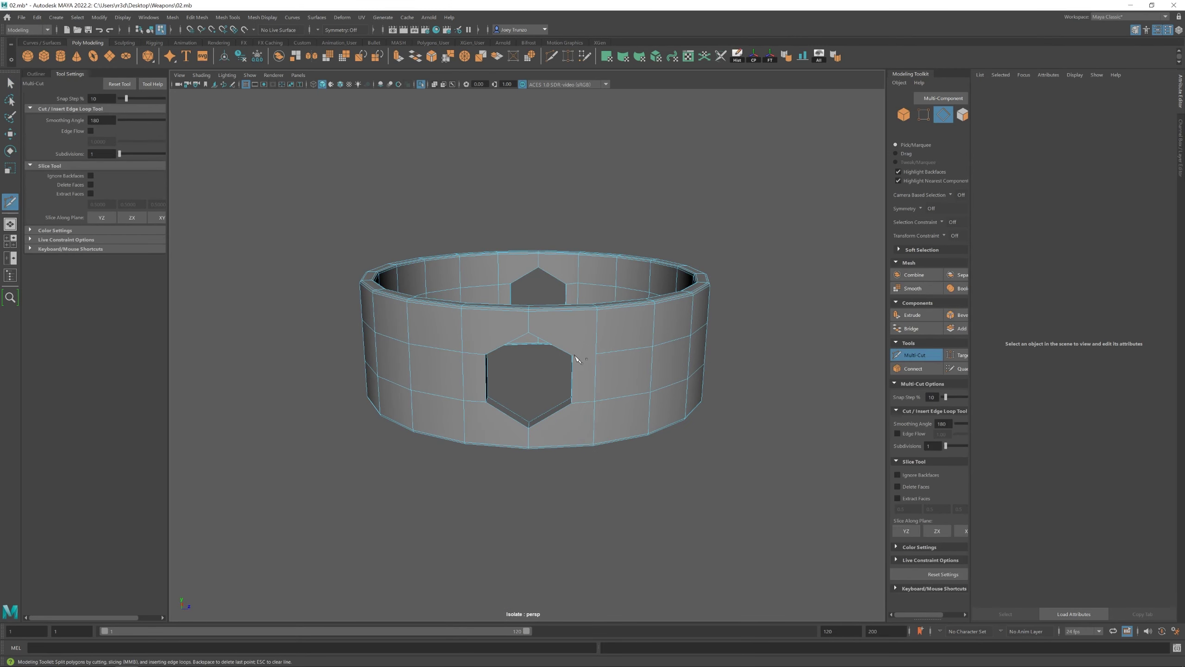
pyautogui.press('Return')
pyautogui.press('q')
pyautogui.keyDown('alt'); pyautogui.moveTo(569, 419); pyautogui.dragTo(472, 369); pyautogui.keyUp('alt')
# Multi-cut from the ring's rim through a hexagon corner back to the rim
pyautogui.hotkey('ctrl', 'shift', 'x')
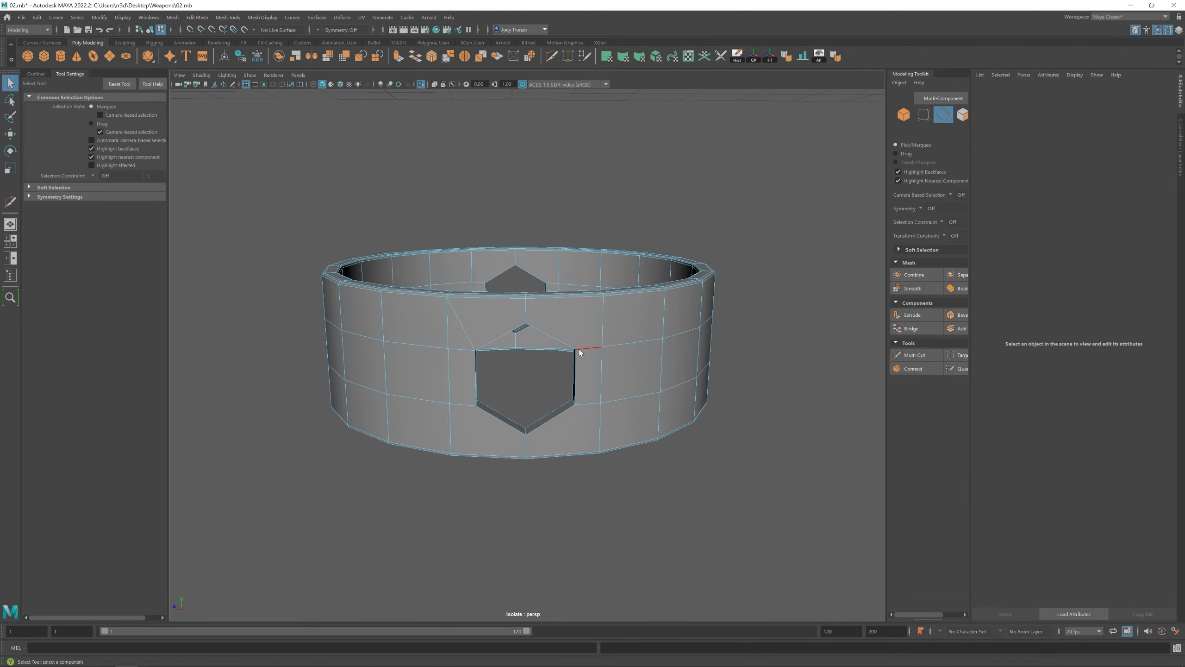
pyautogui.keyDown('alt'); pyautogui.moveTo(478, 410); pyautogui.dragTo(466, 242); pyautogui.keyUp('alt')
pyautogui.click(467, 242)
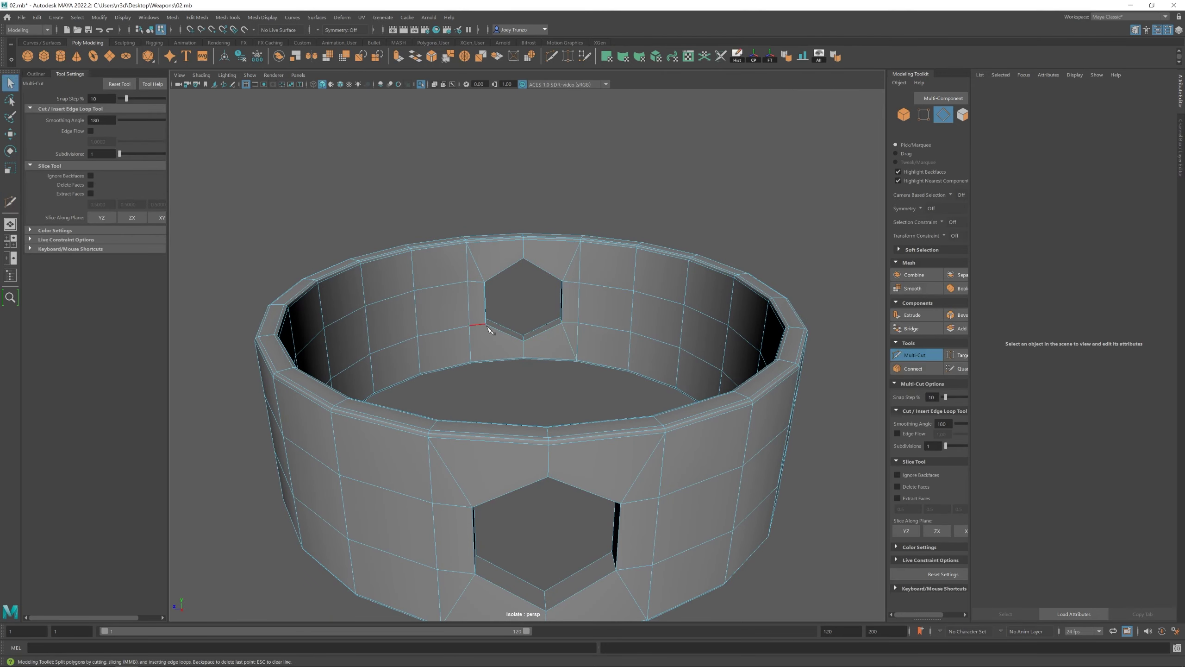
pyautogui.keyDown('alt'); pyautogui.moveTo(574, 379); pyautogui.dragTo(603, 383); pyautogui.keyUp('alt')
pyautogui.click(506, 290)
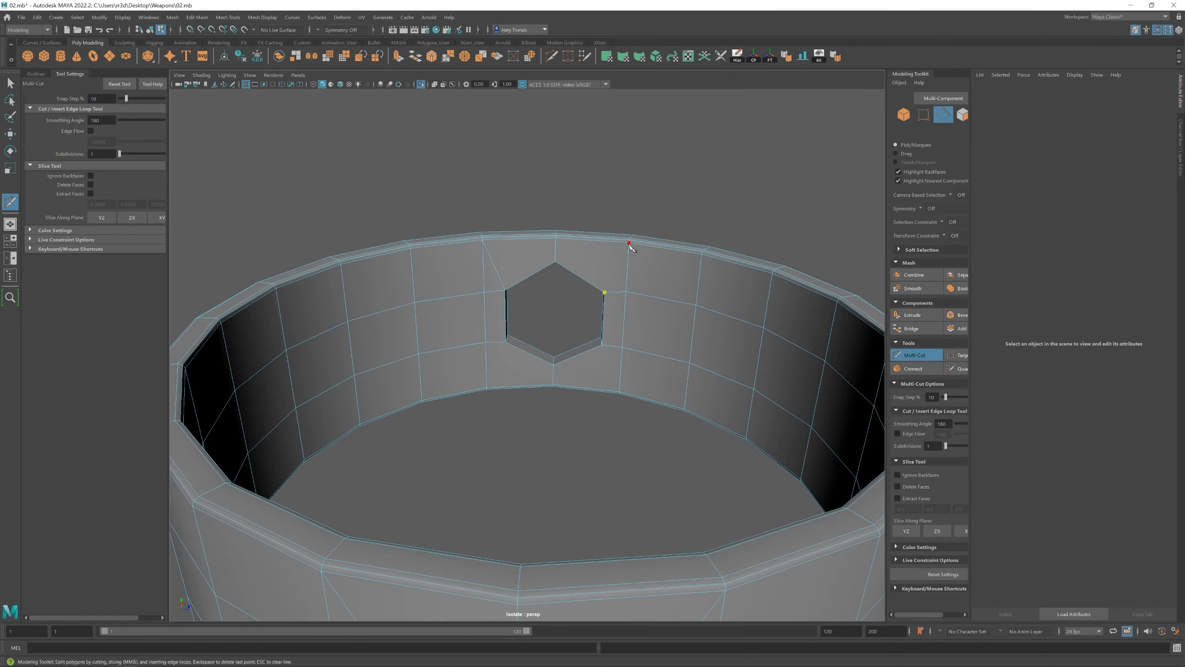
pyautogui.click(487, 388)
pyautogui.scroll(-5, 523, 366)
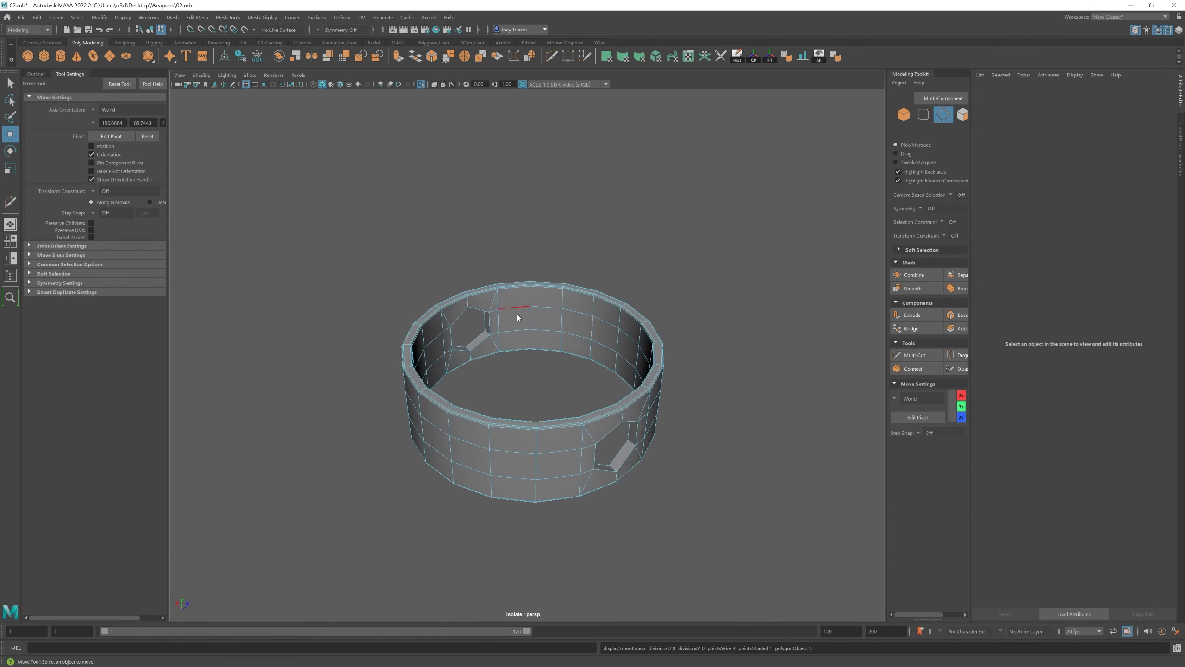
pyautogui.press('w')
pyautogui.scroll(4, 515, 344)
pyautogui.keyDown('alt'); pyautogui.moveTo(616, 354); pyautogui.dragTo(544, 354); pyautogui.keyUp('alt')
pyautogui.scroll(-3, 535, 338)
# Select the second hexagon's edge loop and the edges along the hexagon's top
pyautogui.keyDown('shift'); pyautogui.doubleClick(541, 499); pyautogui.keyUp('shift')
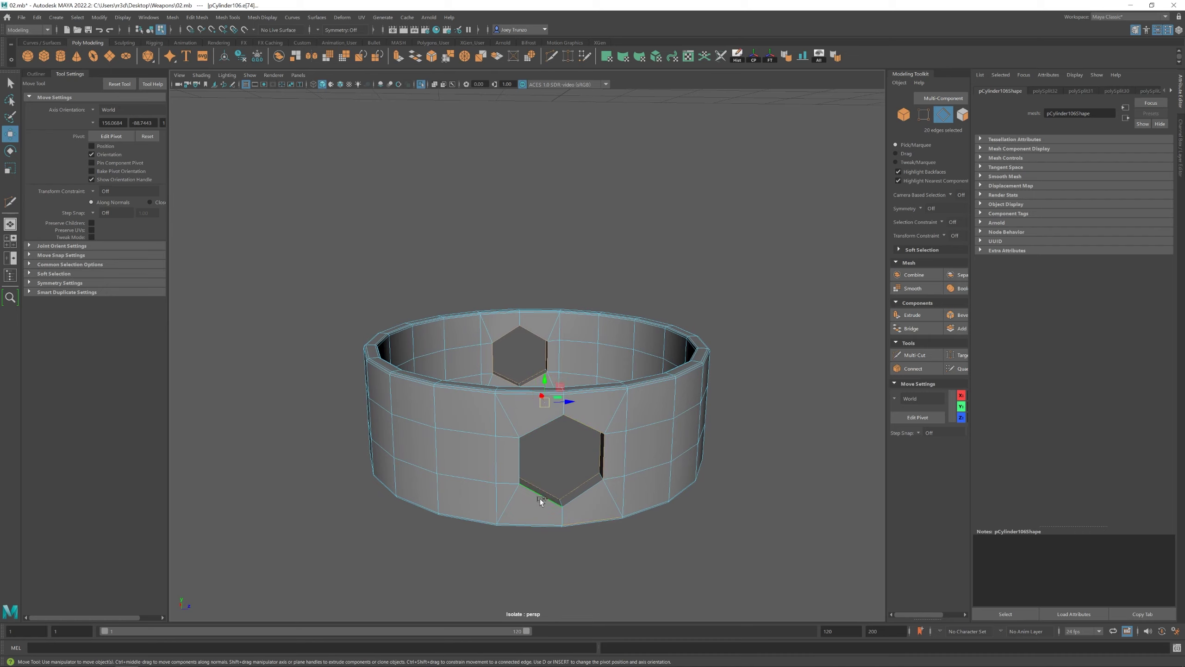
pyautogui.press('F8')
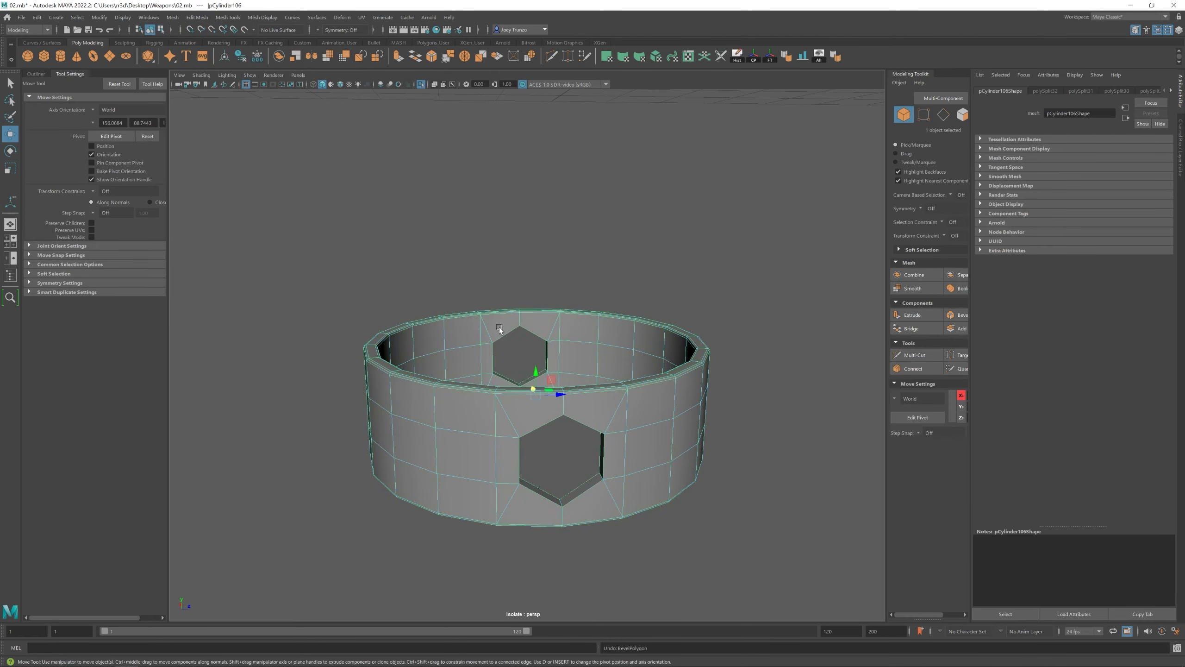
pyautogui.click(196, 17)
pyautogui.press('F10')
pyautogui.click(590, 357)
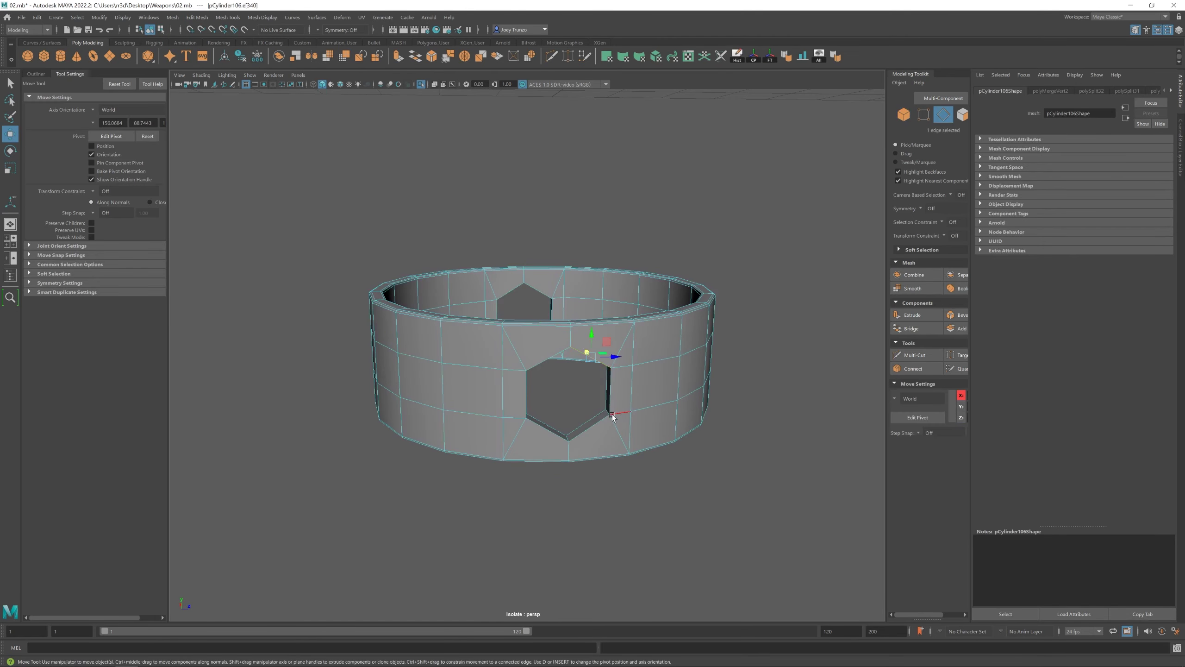
pyautogui.keyDown('alt'); pyautogui.moveTo(593, 342); pyautogui.dragTo(555, 278); pyautogui.keyUp('alt')
pyautogui.scroll(5, 587, 296)
pyautogui.scroll(-5, 541, 341)
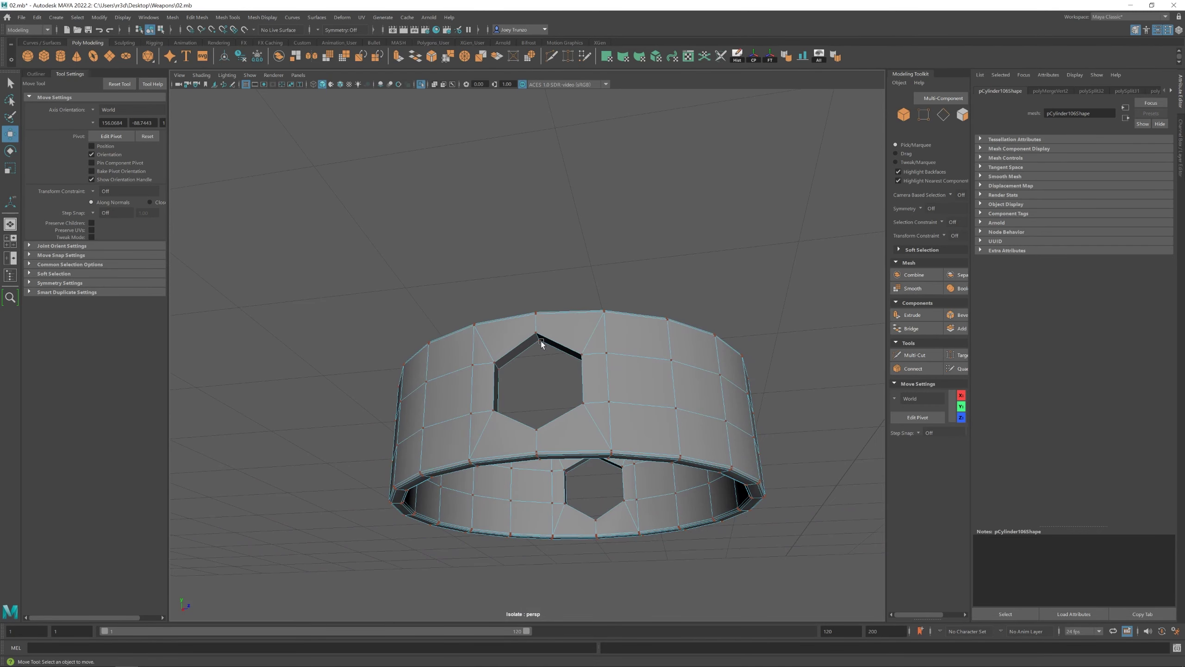
pyautogui.scroll(5, 542, 300)
pyautogui.click(582, 327)
pyautogui.keyDown('alt'); pyautogui.moveTo(543, 319); pyautogui.dragTo(602, 421); pyautogui.keyUp('alt')
# Select a vertex on the hexagon hole, then clear the vertex selection
pyautogui.press('F9')
pyautogui.click(594, 446)
pyautogui.click(618, 444)
pyautogui.scroll(-4, 619, 444)
pyautogui.scroll(6, 600, 415)
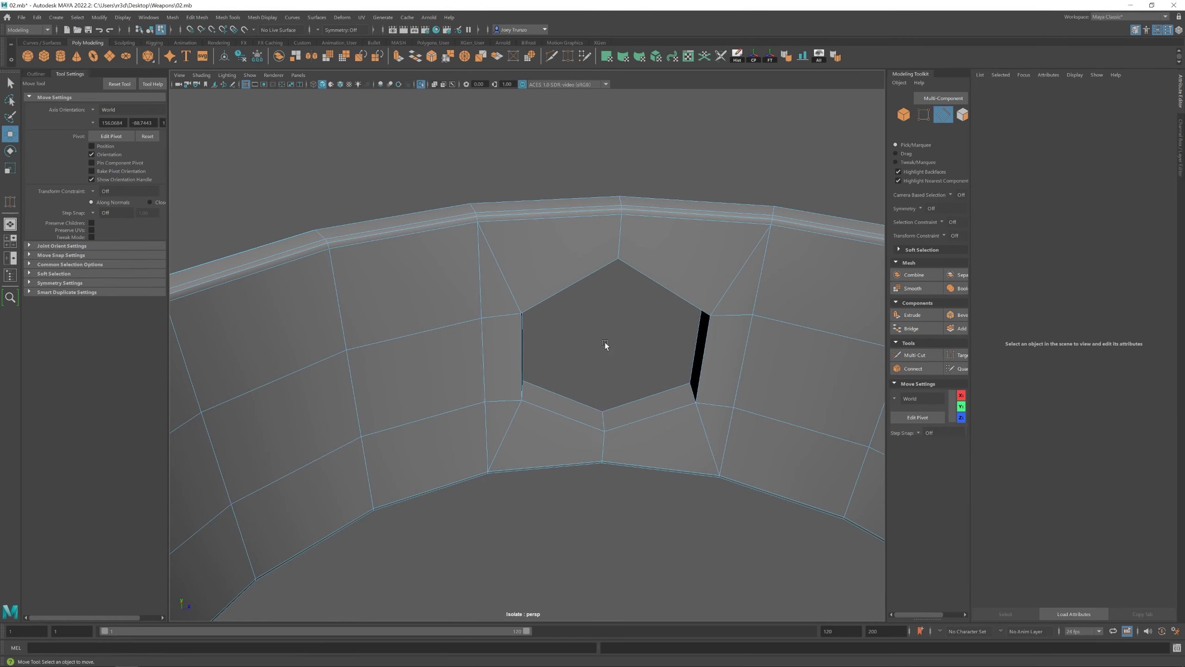
# Weld the hexagon's stray bottom vertex onto its top vertex near the rim
pyautogui.click(627, 422)
pyautogui.keyDown('shift'); pyautogui.moveTo(604, 493); pyautogui.dragTo(578, 467, button='right'); pyautogui.keyUp('shift')
pyautogui.keyDown('alt'); pyautogui.moveTo(606, 467); pyautogui.dragTo(620, 427); pyautogui.keyUp('alt')
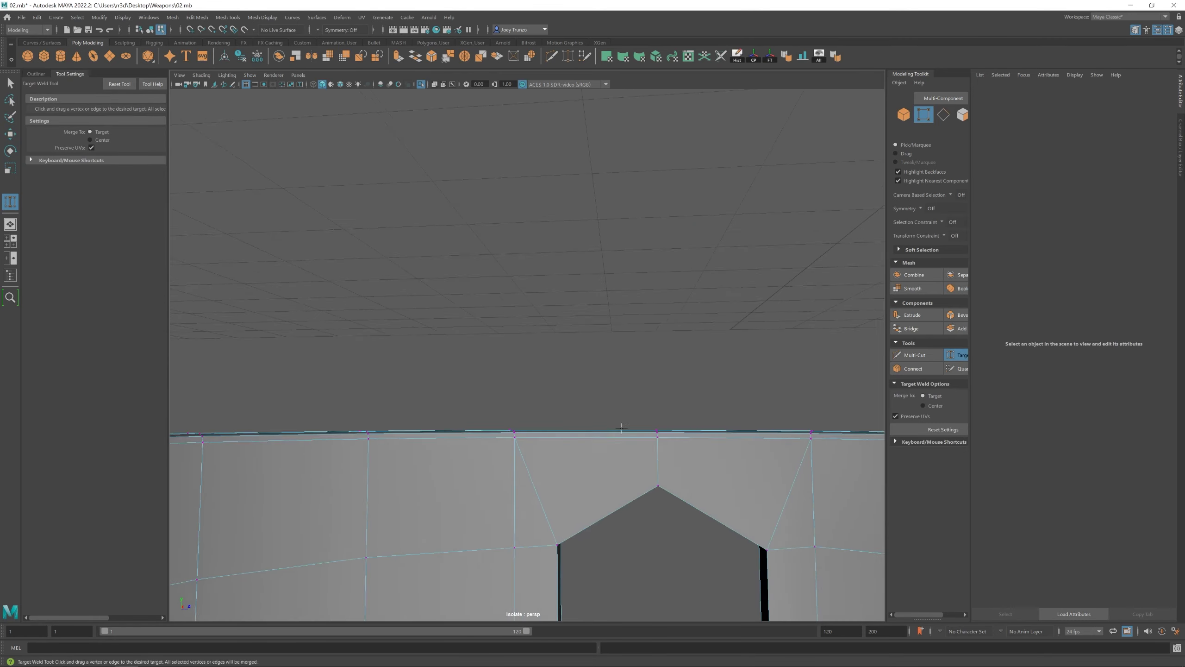
pyautogui.scroll(-5, 620, 427)
pyautogui.click(553, 226)
pyautogui.keyDown('alt'); pyautogui.moveTo(553, 226); pyautogui.dragTo(553, 220); pyautogui.keyUp('alt')
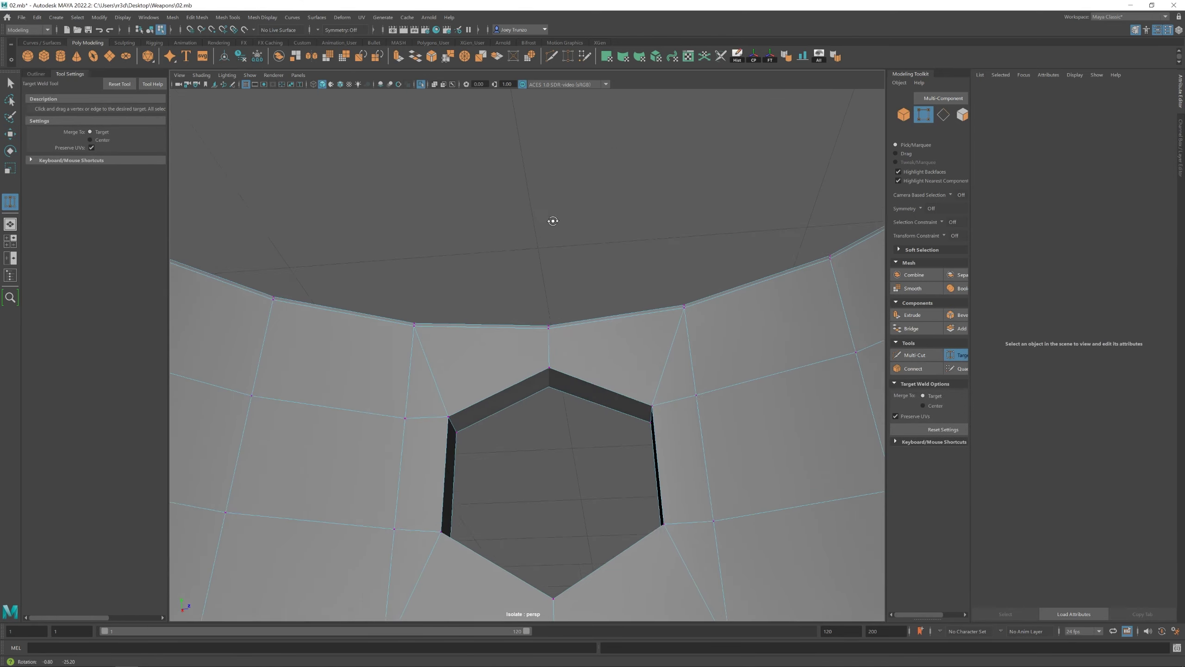
pyautogui.scroll(-5, 553, 221)
pyautogui.press('w')
# Select the hexagon hole's border edges and bevel them into a narrow chamfer
pyautogui.click(593, 256)
pyautogui.keyDown('alt'); pyautogui.moveTo(592, 256); pyautogui.dragTo(380, 264); pyautogui.keyUp('alt')
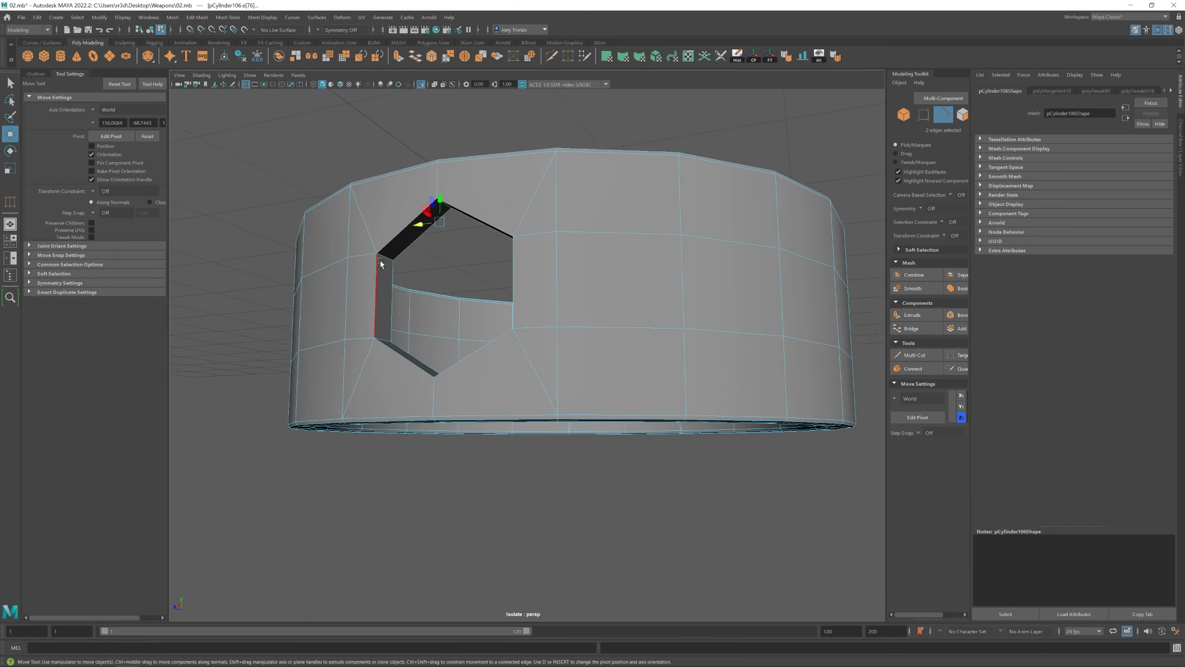
pyautogui.keyDown('alt'); pyautogui.moveTo(412, 357); pyautogui.dragTo(455, 411); pyautogui.keyUp('alt')
pyautogui.click(197, 18)
pyautogui.click(211, 46)
pyautogui.scroll(3, 456, 411)
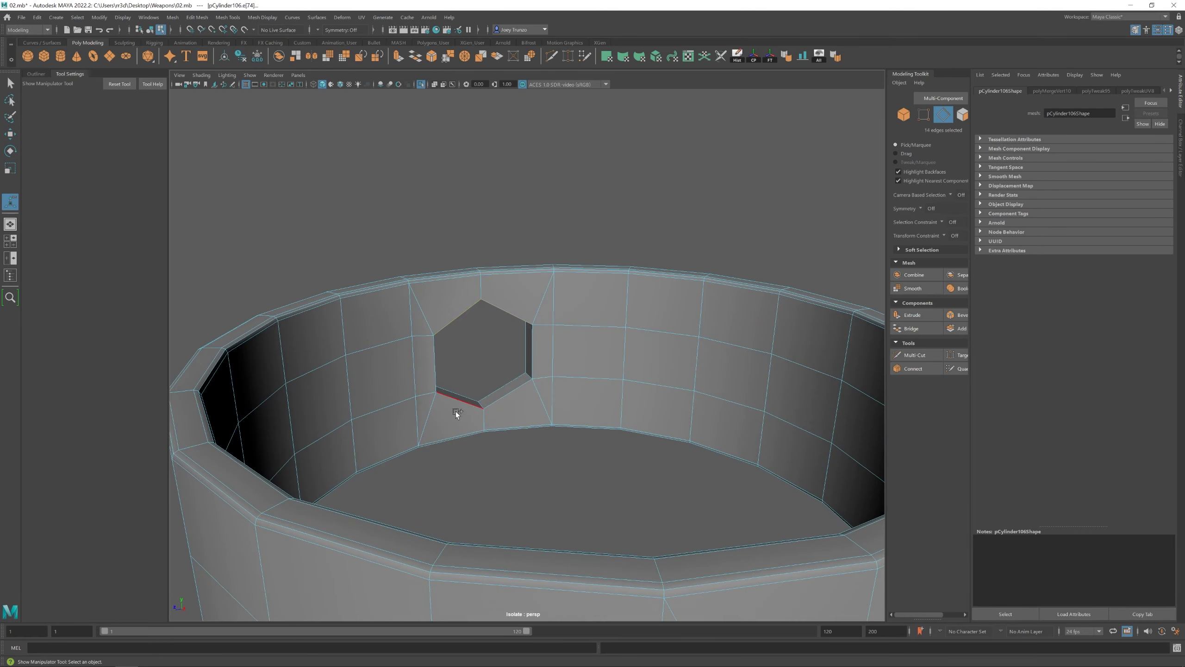
pyautogui.keyDown('shift'); pyautogui.click(511, 384); pyautogui.keyUp('shift')
pyautogui.keyDown('alt'); pyautogui.moveTo(511, 384); pyautogui.dragTo(548, 394); pyautogui.keyUp('alt')
pyautogui.hotkey('ctrl', 'b')
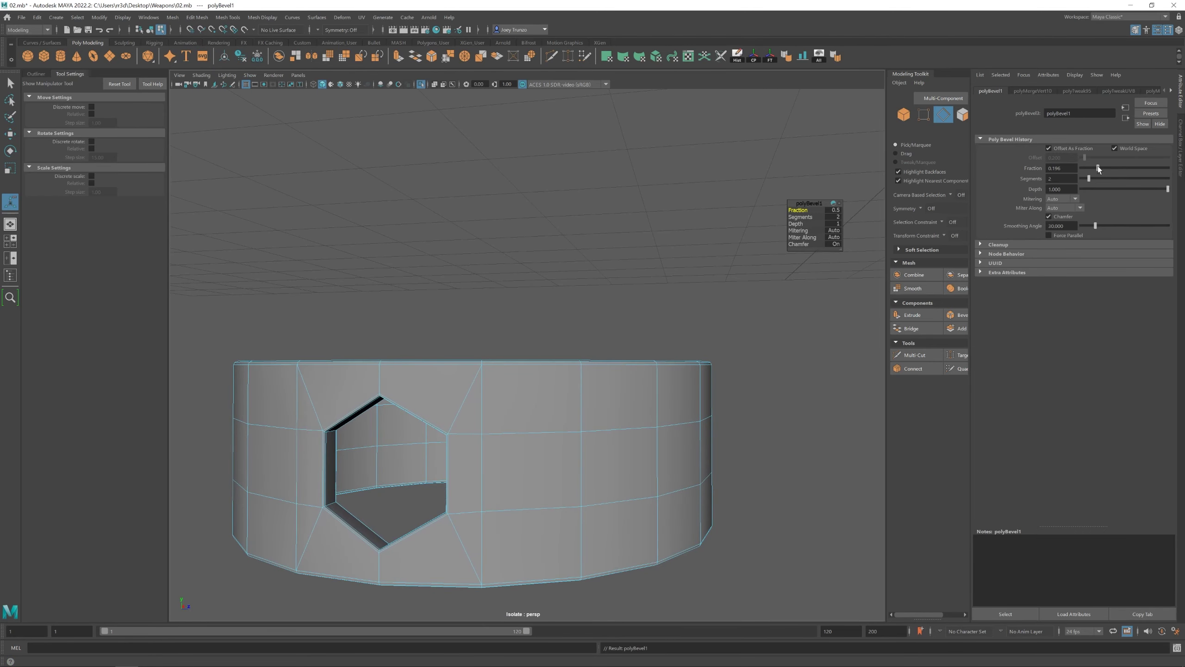
pyautogui.press('F8')
# Exit isolate view and rotate the loop ring slightly around its Y axis
pyautogui.press('q')
pyautogui.press('f')
pyautogui.click(421, 84)
pyautogui.keyDown('alt'); pyautogui.moveTo(422, 85); pyautogui.dragTo(522, 346); pyautogui.keyUp('alt')
pyautogui.press('e')
pyautogui.moveTo(512, 297); pyautogui.dragTo(588, 284)
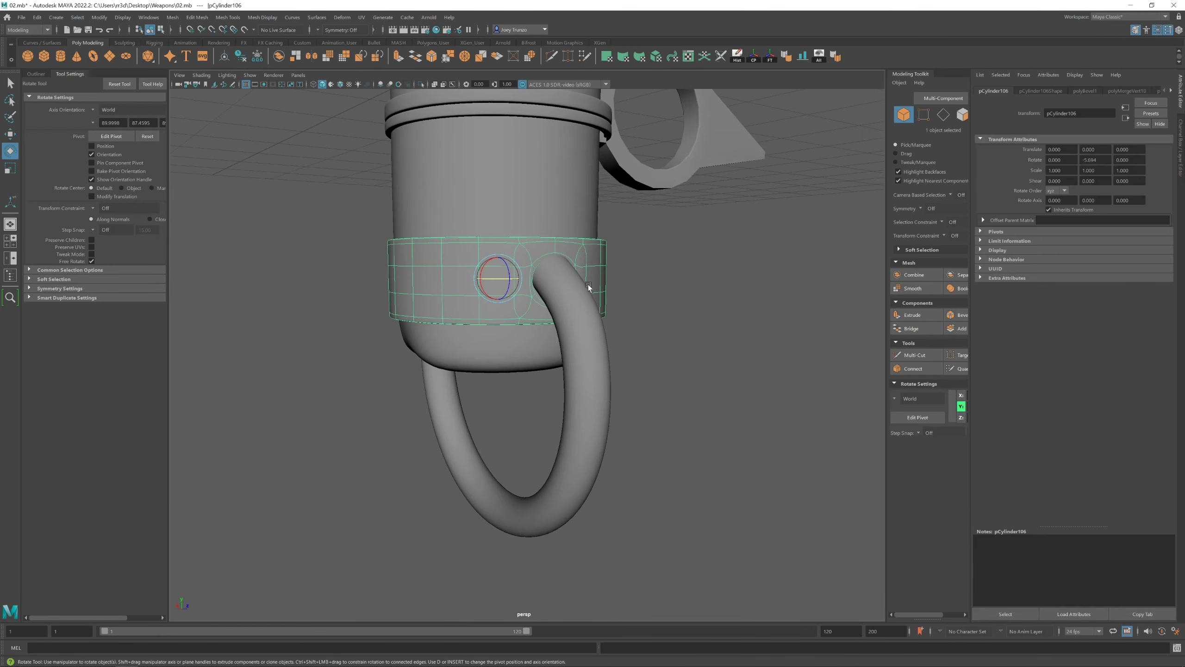
pyautogui.press('w')
pyautogui.click(689, 350)
pyautogui.click(536, 313)
pyautogui.keyDown('alt'); pyautogui.moveTo(536, 312); pyautogui.dragTo(503, 323); pyautogui.keyUp('alt')
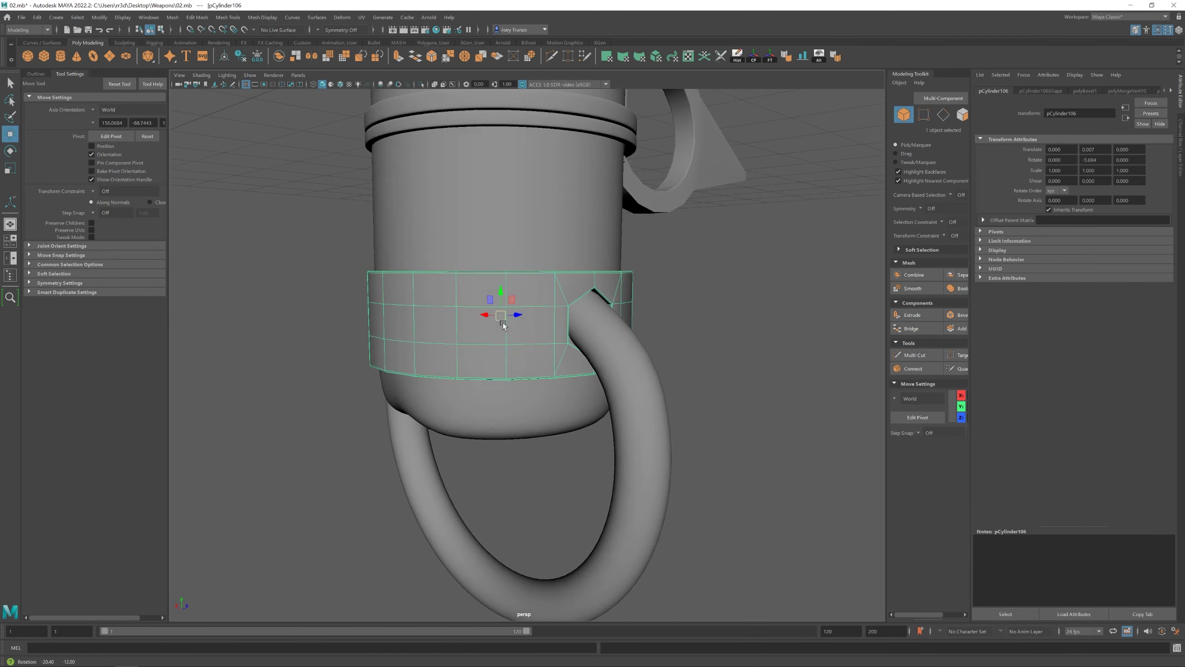
# Multi-Cut a new edge across the canister band beside the hanging loop
pyautogui.hotkey('ctrl', 'shift', 'x')
pyautogui.click(554, 345)
pyautogui.press('w')
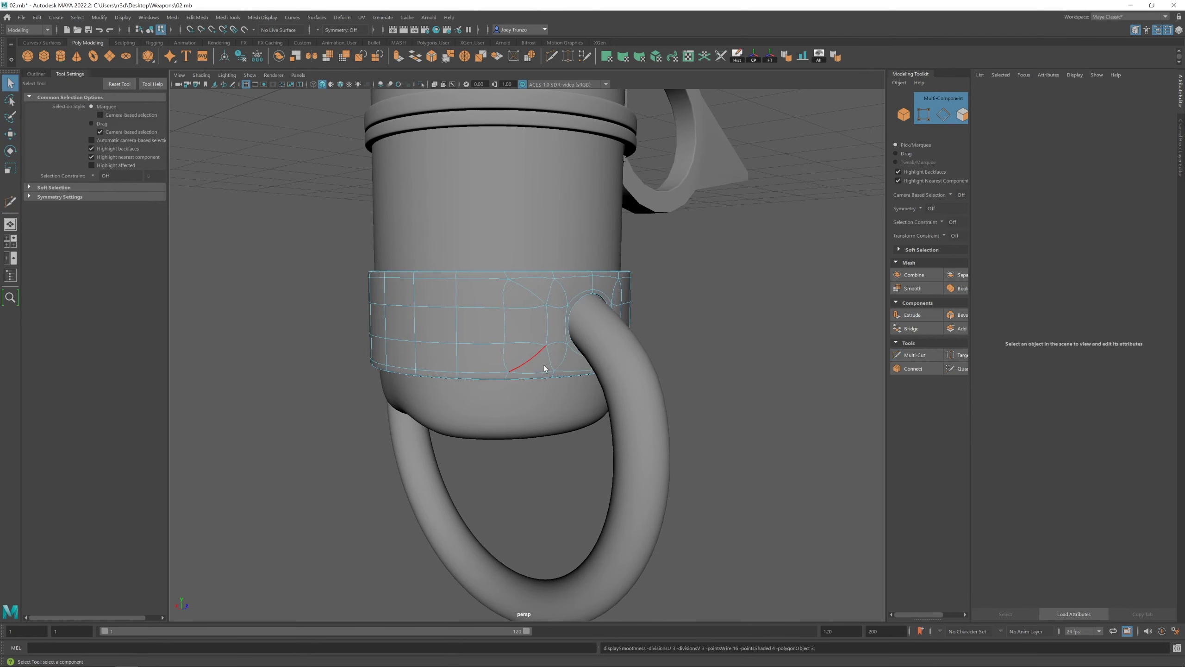
pyautogui.keyDown('alt'); pyautogui.moveTo(544, 365); pyautogui.dragTo(582, 394); pyautogui.keyUp('alt')
pyautogui.click(502, 302)
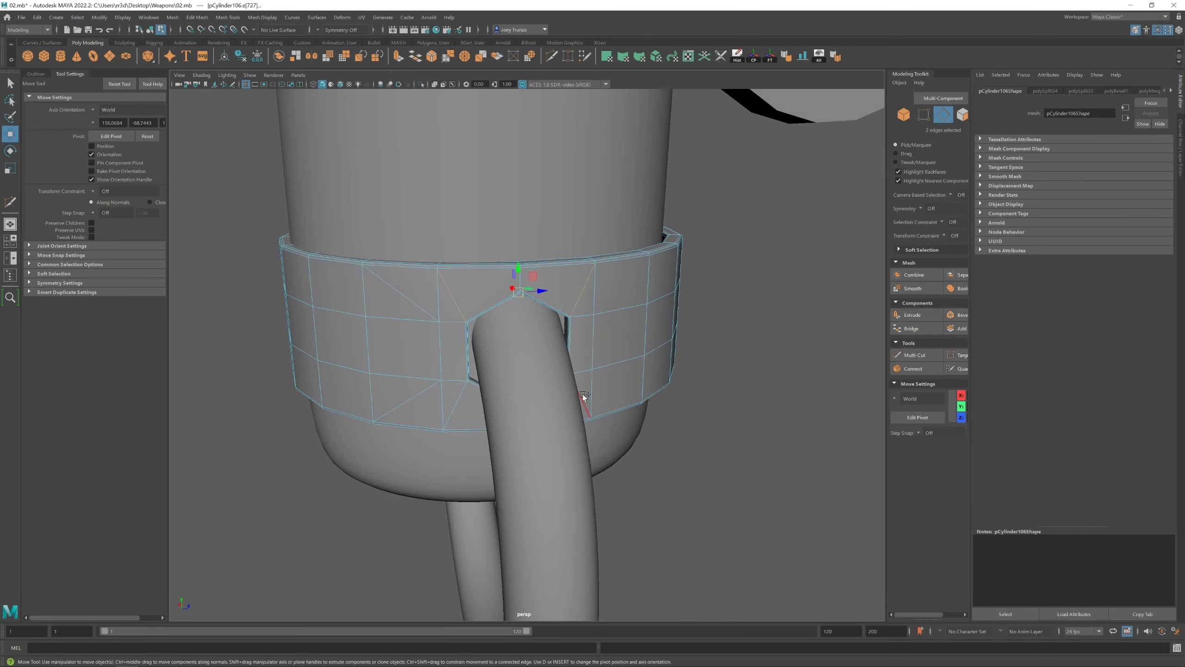
pyautogui.click(456, 396)
pyautogui.keyDown('alt'); pyautogui.moveTo(456, 396); pyautogui.dragTo(610, 309); pyautogui.keyUp('alt')
pyautogui.press('F8')
pyautogui.scroll(-5, 538, 380)
# Isolate the knuckle guard and select edge loops along its plate
pyautogui.keyDown('alt'); pyautogui.moveTo(565, 404); pyautogui.dragTo(321, 317); pyautogui.keyUp('alt')
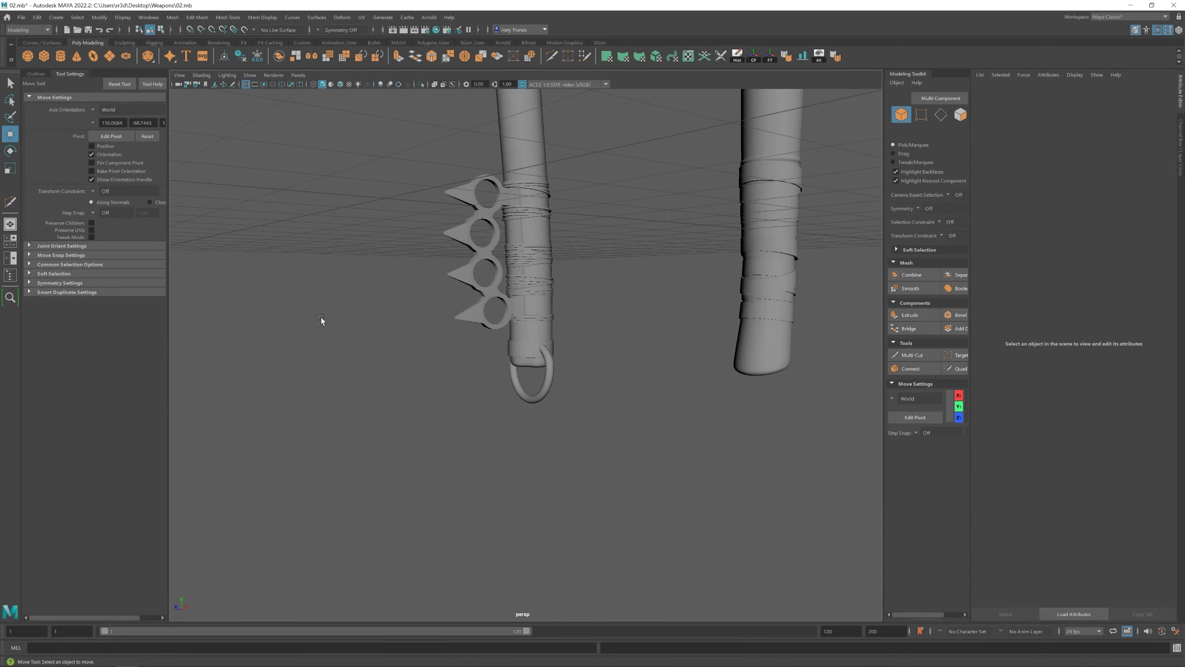
pyautogui.scroll(-4, 582, 397)
pyautogui.scroll(6, 495, 191)
pyautogui.scroll(-6, 541, 339)
pyautogui.keyDown('alt'); pyautogui.moveTo(541, 339); pyautogui.dragTo(561, 397); pyautogui.keyUp('alt')
pyautogui.scroll(5, 585, 339)
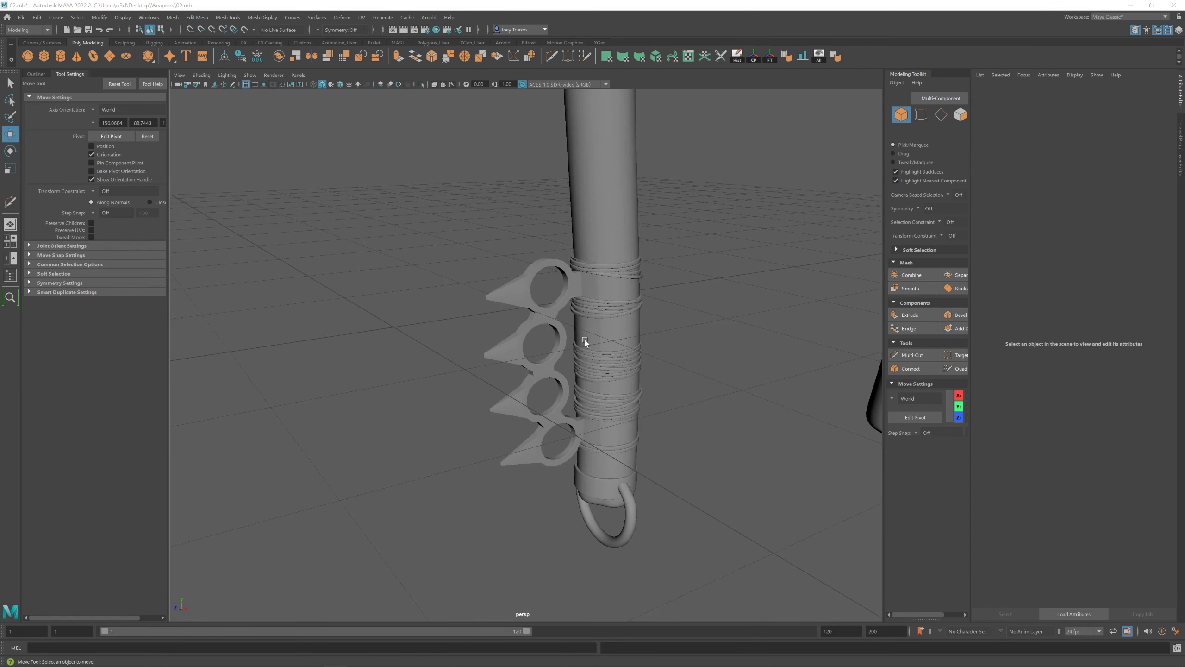
pyautogui.doubleClick(529, 302)
pyautogui.hotkey('ctrl', '1')
pyautogui.keyDown('alt'); pyautogui.moveTo(530, 302); pyautogui.dragTo(502, 182); pyautogui.keyUp('alt')
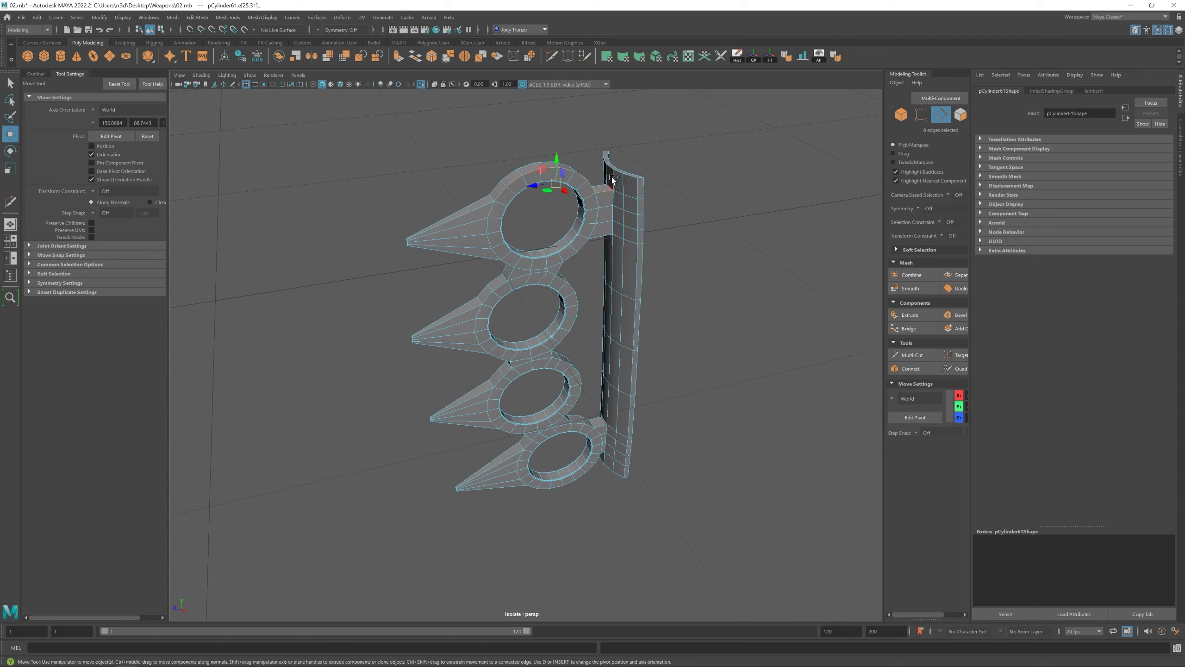
pyautogui.keyDown('shift'); pyautogui.doubleClick(639, 189); pyautogui.keyUp('shift')
pyautogui.keyDown('alt'); pyautogui.moveTo(639, 189); pyautogui.dragTo(477, 213); pyautogui.keyUp('alt')
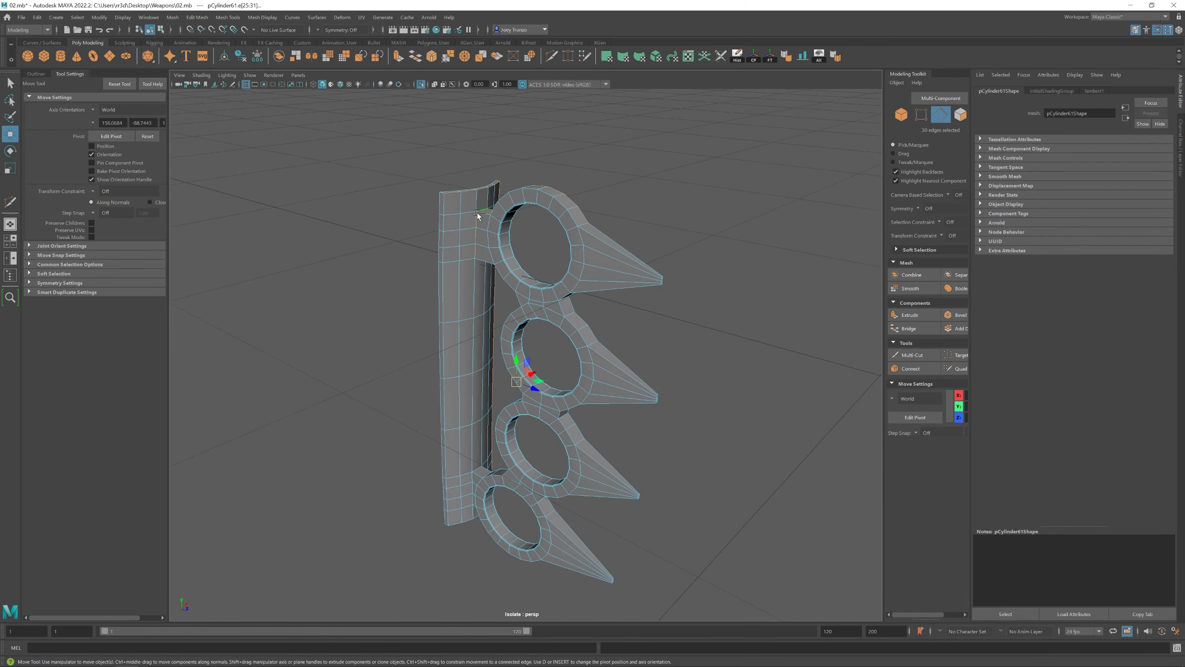
pyautogui.keyDown('shift'); pyautogui.click(476, 263); pyautogui.keyUp('shift')
pyautogui.keyDown('alt'); pyautogui.moveTo(476, 264); pyautogui.dragTo(505, 298); pyautogui.keyUp('alt')
pyautogui.keyDown('shift'); pyautogui.click(578, 284); pyautogui.keyUp('shift')
pyautogui.keyDown('alt'); pyautogui.moveTo(578, 284); pyautogui.dragTo(610, 318); pyautogui.keyUp('alt')
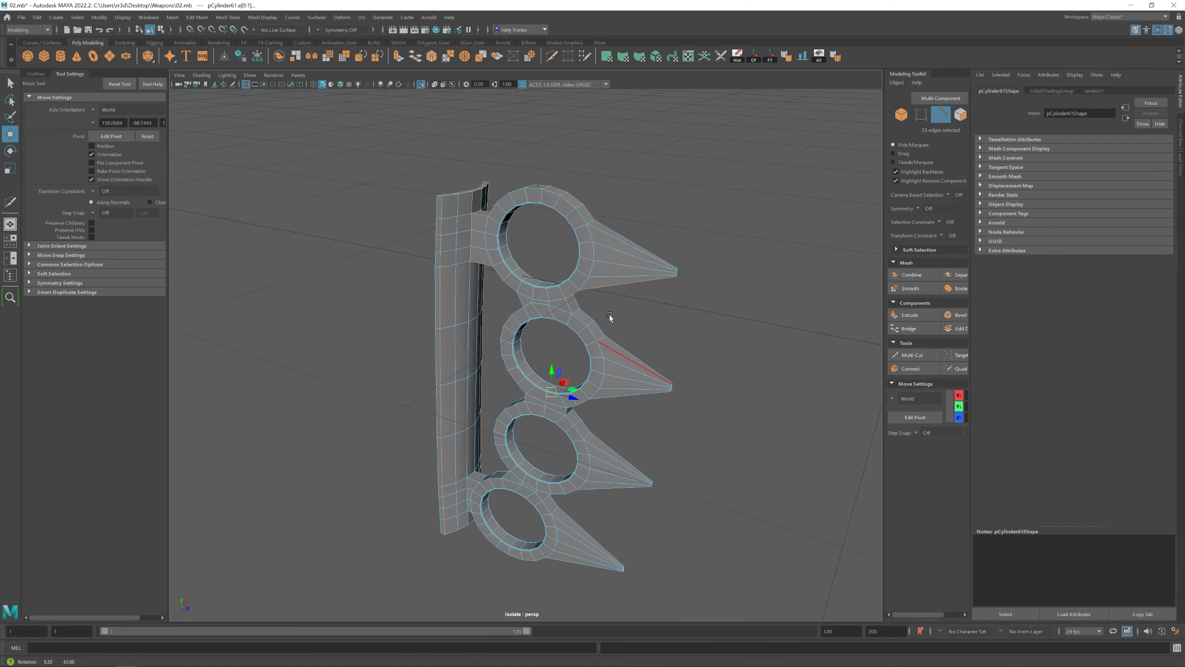
# Add the remaining guard and spike edges to the selection and bevel them
pyautogui.keyDown('alt'); pyautogui.moveTo(601, 228); pyautogui.dragTo(440, 220); pyautogui.keyUp('alt')
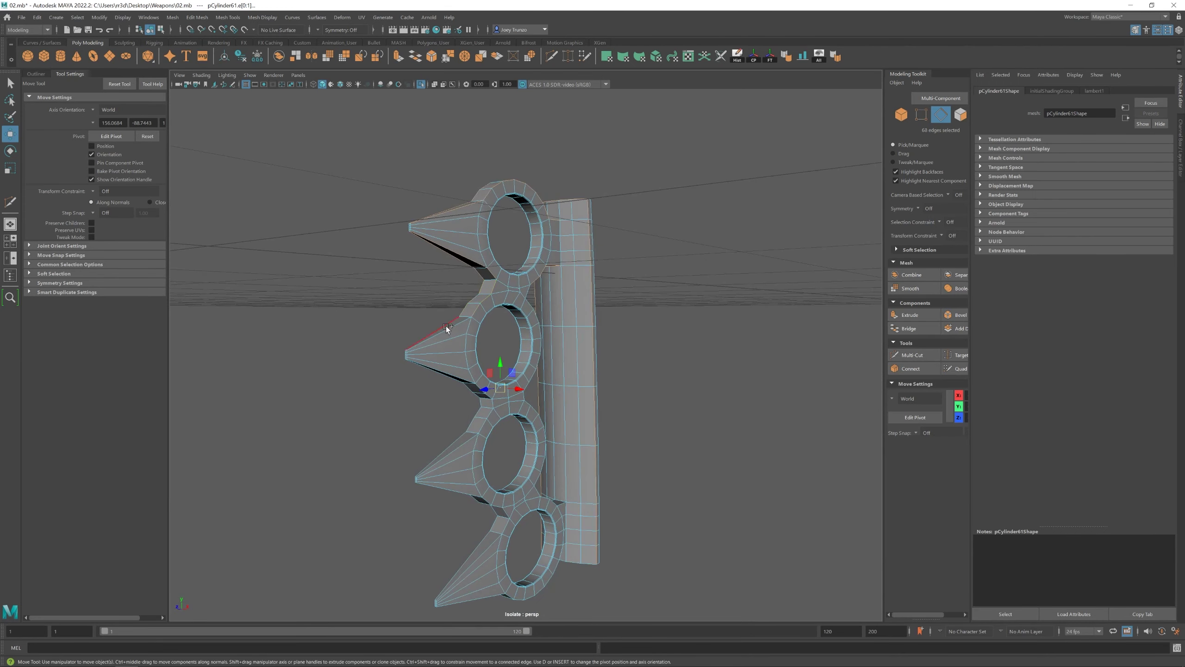
pyautogui.keyDown('shift'); pyautogui.click(455, 396); pyautogui.keyUp('shift')
pyautogui.keyDown('alt'); pyautogui.moveTo(455, 396); pyautogui.dragTo(486, 370); pyautogui.keyUp('alt')
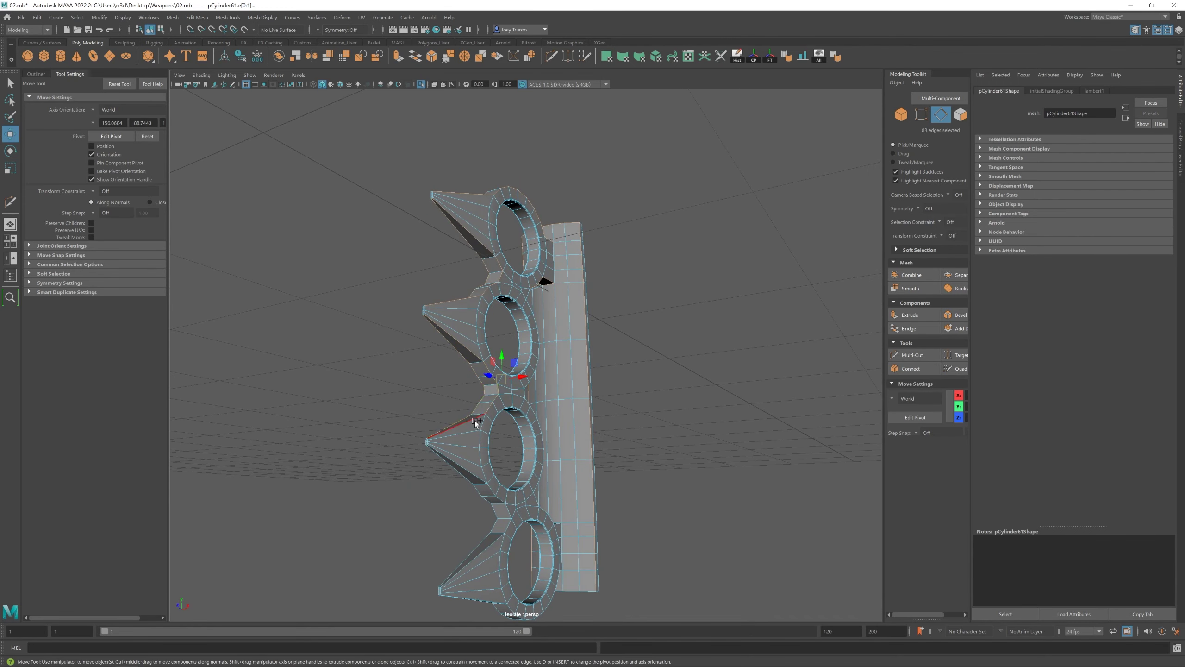
pyautogui.keyDown('shift'); pyautogui.click(488, 541); pyautogui.keyUp('shift')
pyautogui.keyDown('alt'); pyautogui.moveTo(488, 541); pyautogui.dragTo(572, 292); pyautogui.keyUp('alt')
pyautogui.keyDown('shift'); pyautogui.click(506, 490); pyautogui.keyUp('shift')
pyautogui.keyDown('shift'); pyautogui.click(466, 428); pyautogui.keyUp('shift')
pyautogui.keyDown('shift'); pyautogui.click(518, 381); pyautogui.keyUp('shift')
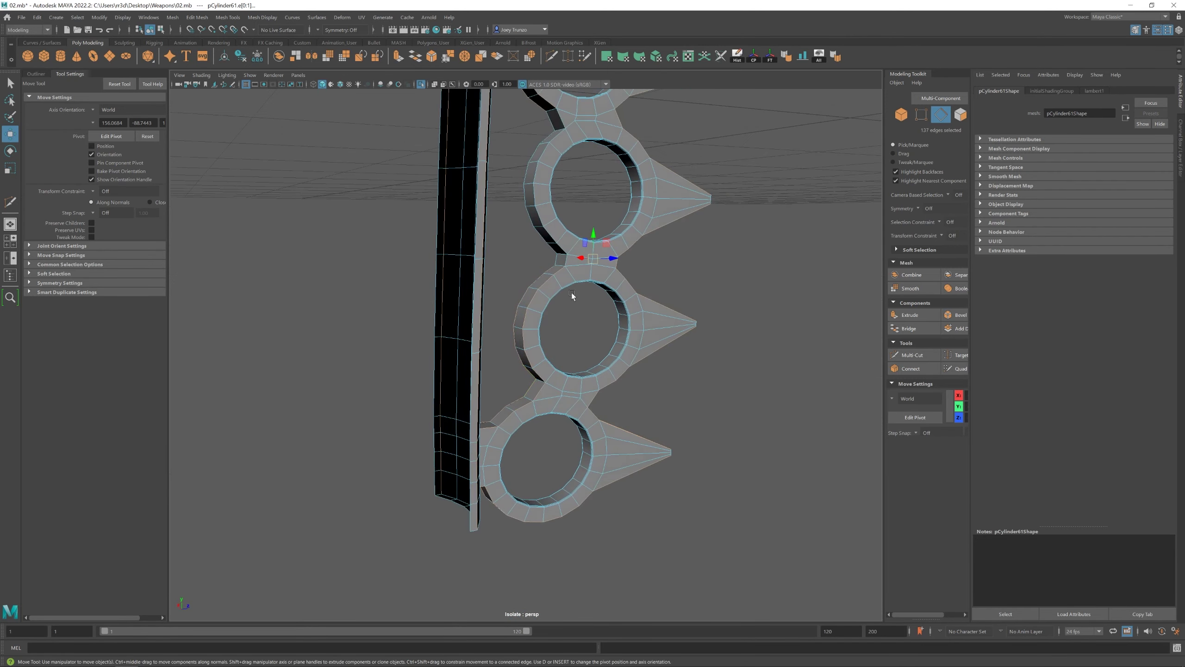
pyautogui.keyDown('shift'); pyautogui.click(555, 250); pyautogui.keyUp('shift')
pyautogui.keyDown('alt'); pyautogui.moveTo(555, 251); pyautogui.dragTo(525, 274); pyautogui.keyUp('alt')
pyautogui.keyDown('shift'); pyautogui.click(543, 222); pyautogui.keyUp('shift')
pyautogui.keyDown('shift'); pyautogui.click(516, 371); pyautogui.keyUp('shift')
pyautogui.press('t')
pyautogui.hotkey('ctrl', 'b')
pyautogui.press('w')
# Show the full scene, then restore the guard's edge selection and frame it
pyautogui.click(613, 359)
pyautogui.keyDown('alt'); pyautogui.moveTo(535, 230); pyautogui.dragTo(602, 441); pyautogui.keyUp('alt')
pyautogui.hotkey('ctrl', '1')
pyautogui.keyDown('alt'); pyautogui.moveTo(602, 442); pyautogui.dragTo(420, 348, button='right'); pyautogui.keyUp('alt')
pyautogui.hotkey('ctrl', 'z')
pyautogui.press('f')
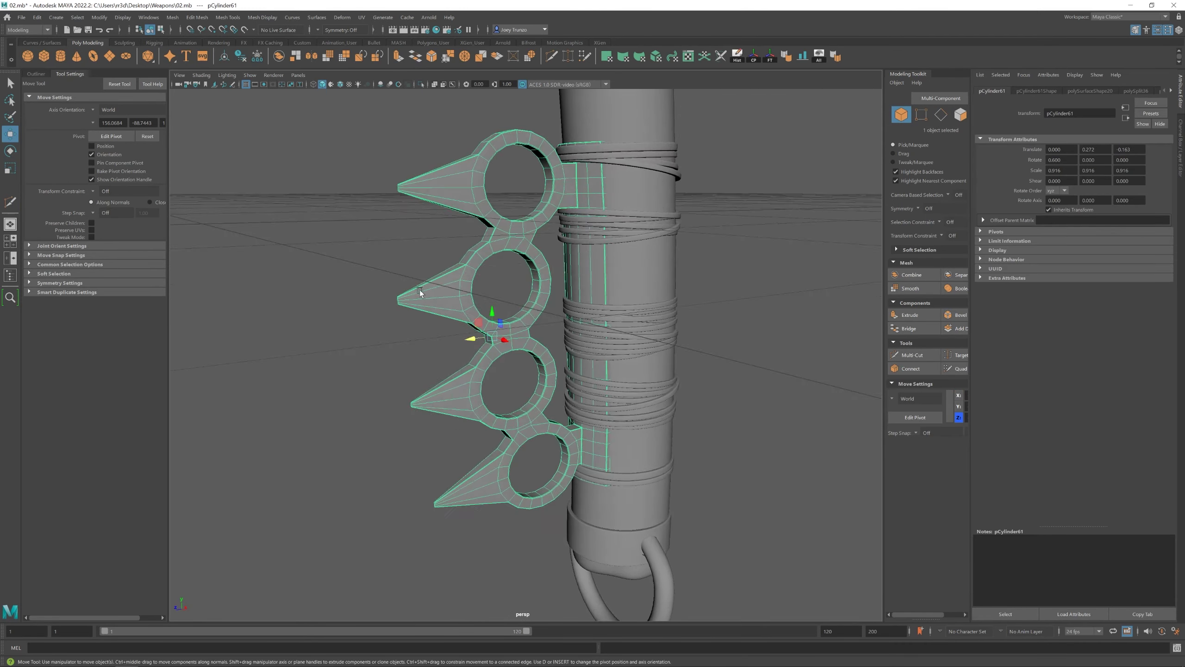
pyautogui.scroll(5, 596, 318)
pyautogui.scroll(3, 606, 196)
pyautogui.keyDown('alt'); pyautogui.moveTo(606, 196); pyautogui.dragTo(632, 345); pyautogui.keyUp('alt')
# Bevel the guard's ring edge loops with Edit Mesh > Bevel at 0.5 fraction, one segment
pyautogui.keyDown('shift'); pyautogui.doubleClick(559, 285); pyautogui.keyUp('shift')
pyautogui.keyDown('shift'); pyautogui.doubleClick(626, 519); pyautogui.keyUp('shift')
pyautogui.keyDown('shift'); pyautogui.doubleClick(632, 344); pyautogui.keyUp('shift')
pyautogui.keyDown('shift'); pyautogui.doubleClick(564, 173); pyautogui.keyUp('shift')
pyautogui.keyDown('alt'); pyautogui.moveTo(564, 173); pyautogui.dragTo(690, 470); pyautogui.keyUp('alt')
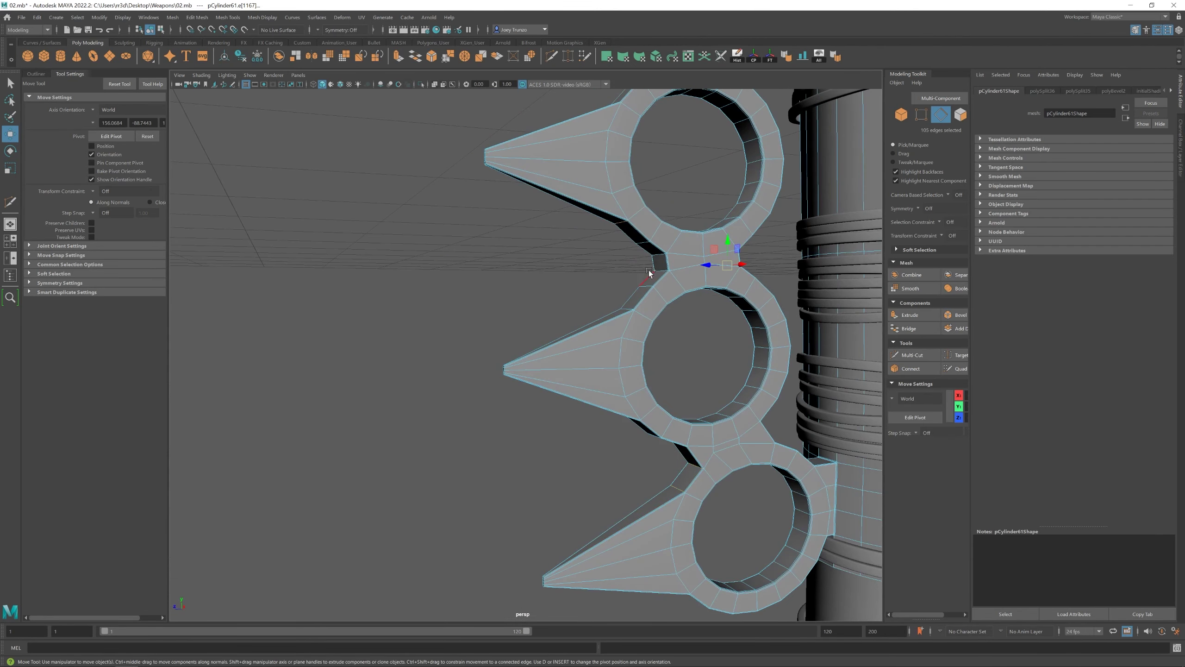
pyautogui.keyDown('alt'); pyautogui.moveTo(629, 308); pyautogui.dragTo(728, 374); pyautogui.keyUp('alt')
pyautogui.click(197, 17)
pyautogui.click(208, 48)
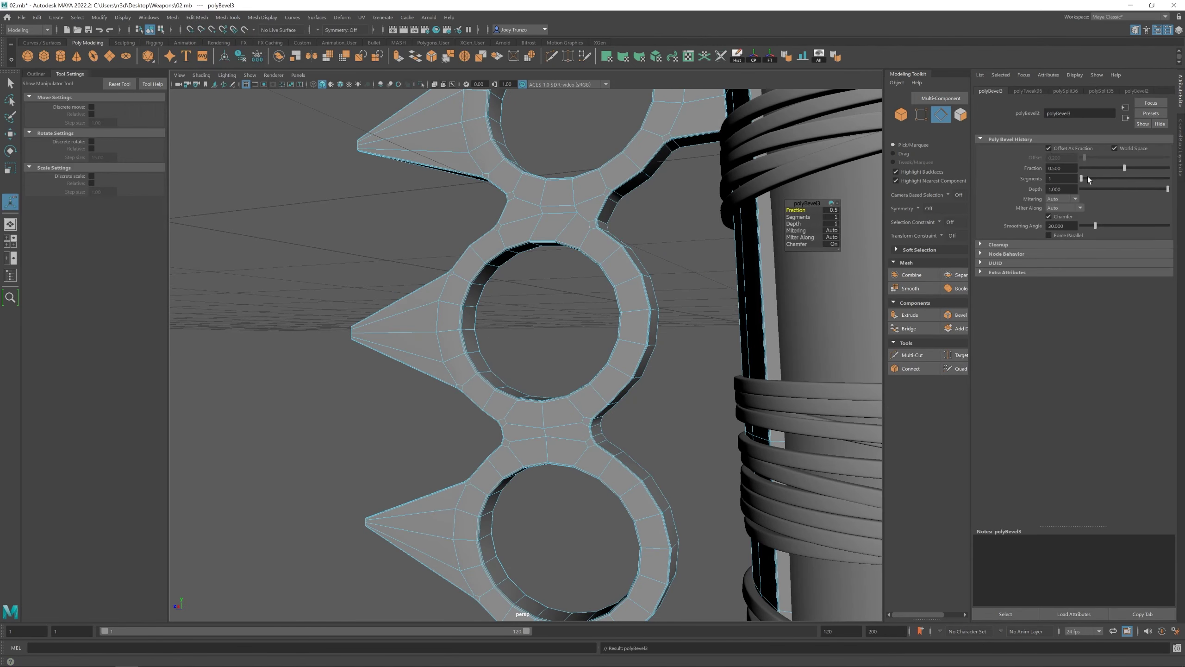
pyautogui.scroll(-5, 431, 277)
pyautogui.keyDown('alt'); pyautogui.moveTo(431, 278); pyautogui.dragTo(526, 325); pyautogui.keyUp('alt')
pyautogui.press('F8')
pyautogui.press('w')
pyautogui.click(526, 324)
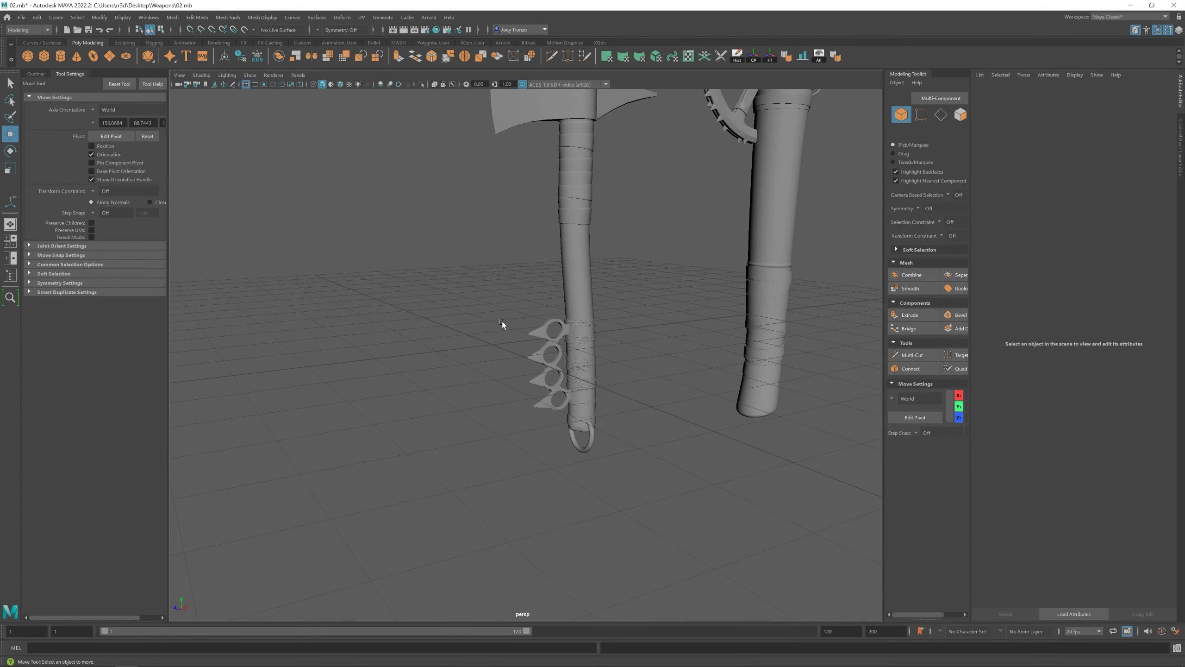
# Duplicate a nail higher up the club and angle it outward
pyautogui.scroll(-4, 502, 321)
pyautogui.keyDown('alt'); pyautogui.moveTo(501, 321); pyautogui.dragTo(546, 243); pyautogui.keyUp('alt')
pyautogui.scroll(5, 538, 292)
pyautogui.click(538, 292)
pyautogui.press('e')
pyautogui.press('w')
pyautogui.moveTo(546, 243)
pyautogui.keyDown('alt'); pyautogui.mouseDown()
pyautogui.moveTo(514, 261)
pyautogui.moveTo(543, 240)
pyautogui.moveTo(518, 219)
pyautogui.mouseUp(); pyautogui.keyUp('alt')
pyautogui.keyDown('shift'); pyautogui.moveTo(518, 220); pyautogui.dragTo(519, 206); pyautogui.keyUp('shift')
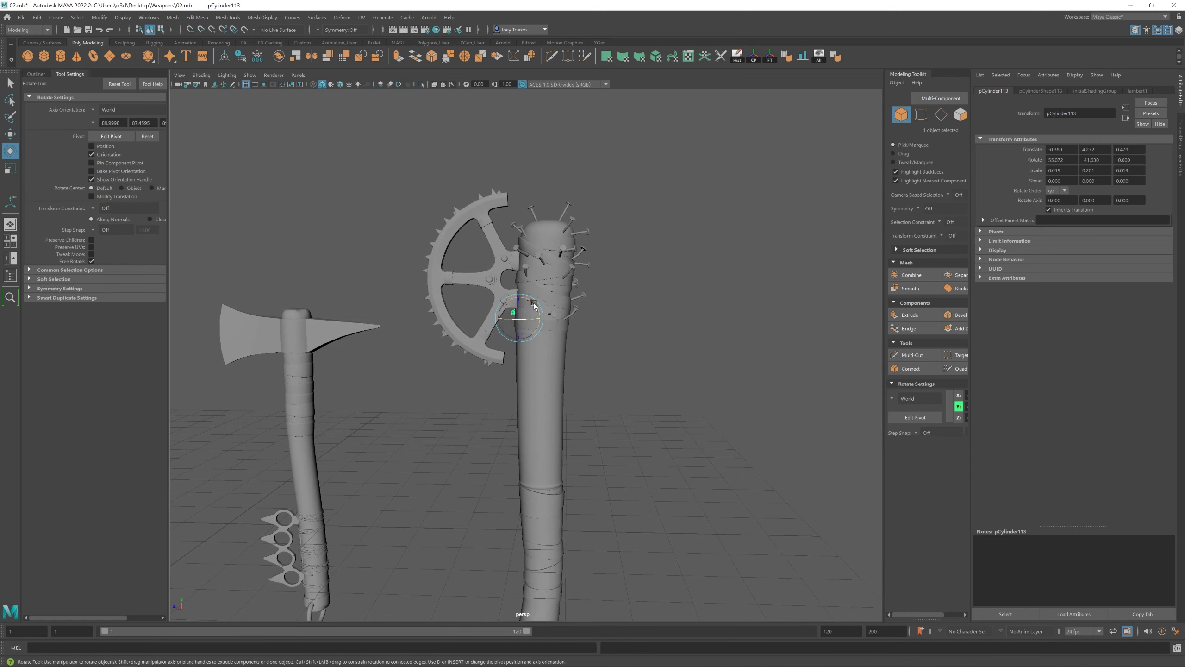
pyautogui.moveTo(535, 305); pyautogui.dragTo(544, 323)
pyautogui.keyDown('alt'); pyautogui.moveTo(543, 323); pyautogui.dragTo(586, 356); pyautogui.keyUp('alt')
pyautogui.press('w')
pyautogui.click(613, 331)
# Raise a wrap band up the club, tilt it on X and scale it slightly larger
pyautogui.scroll(3, 627, 384)
pyautogui.scroll(5, 601, 352)
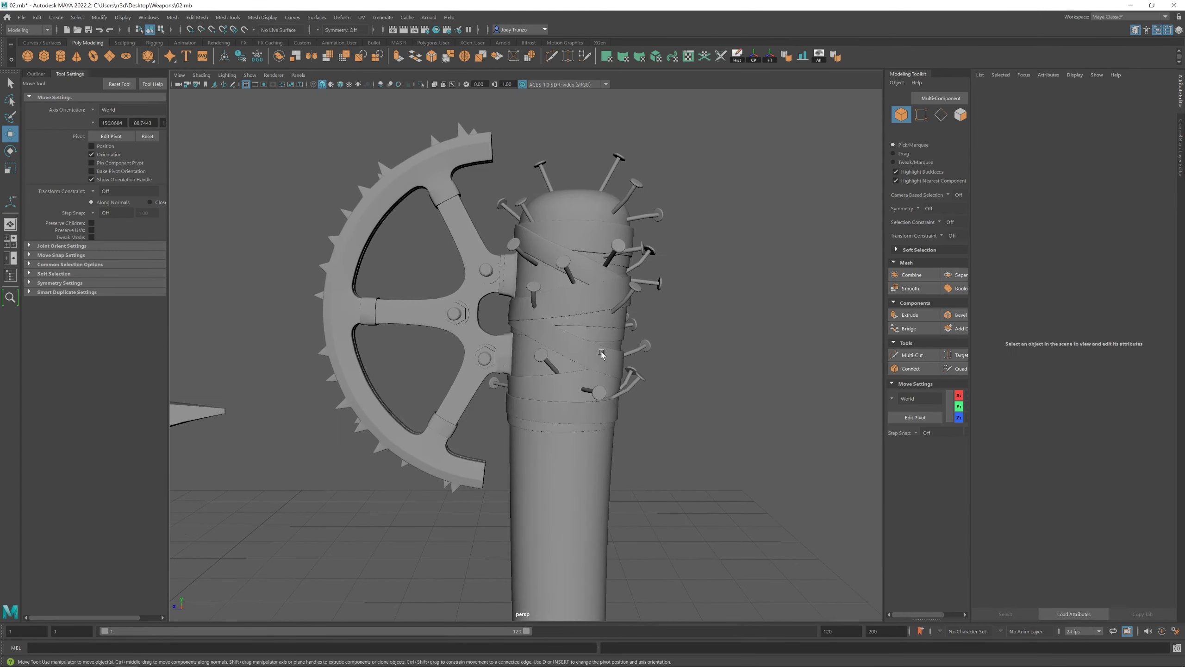
pyautogui.click(613, 337)
pyautogui.keyDown('alt'); pyautogui.moveTo(613, 337); pyautogui.dragTo(581, 303, button='middle'); pyautogui.keyUp('alt')
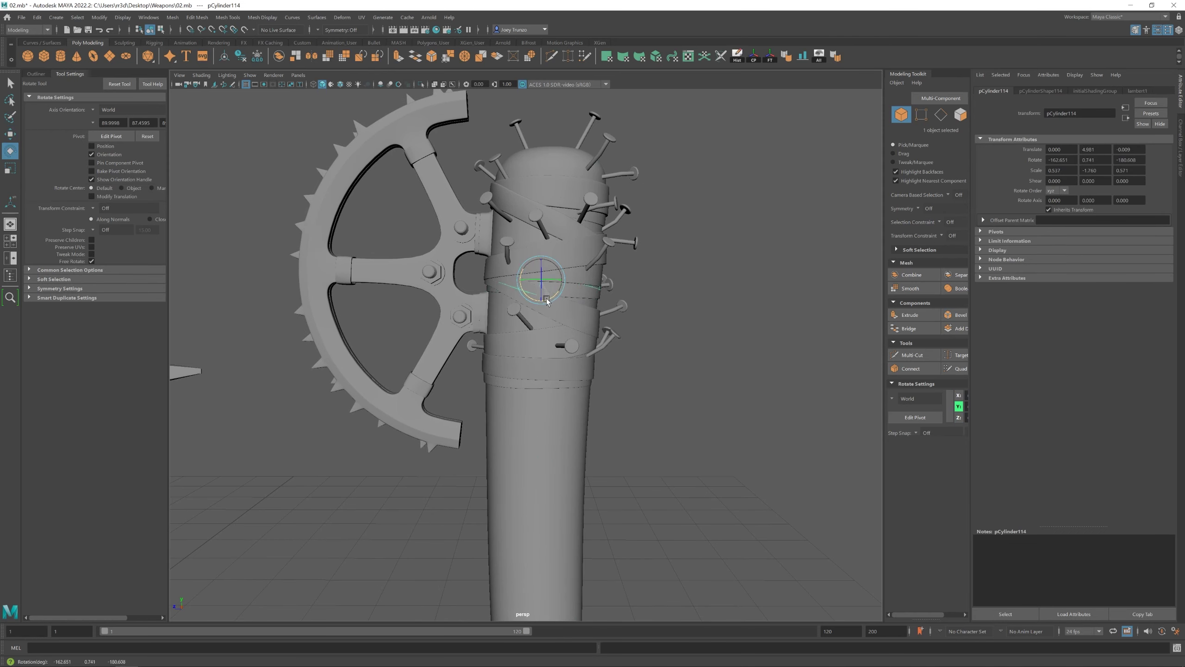
pyautogui.moveTo(541, 267); pyautogui.dragTo(571, 176)
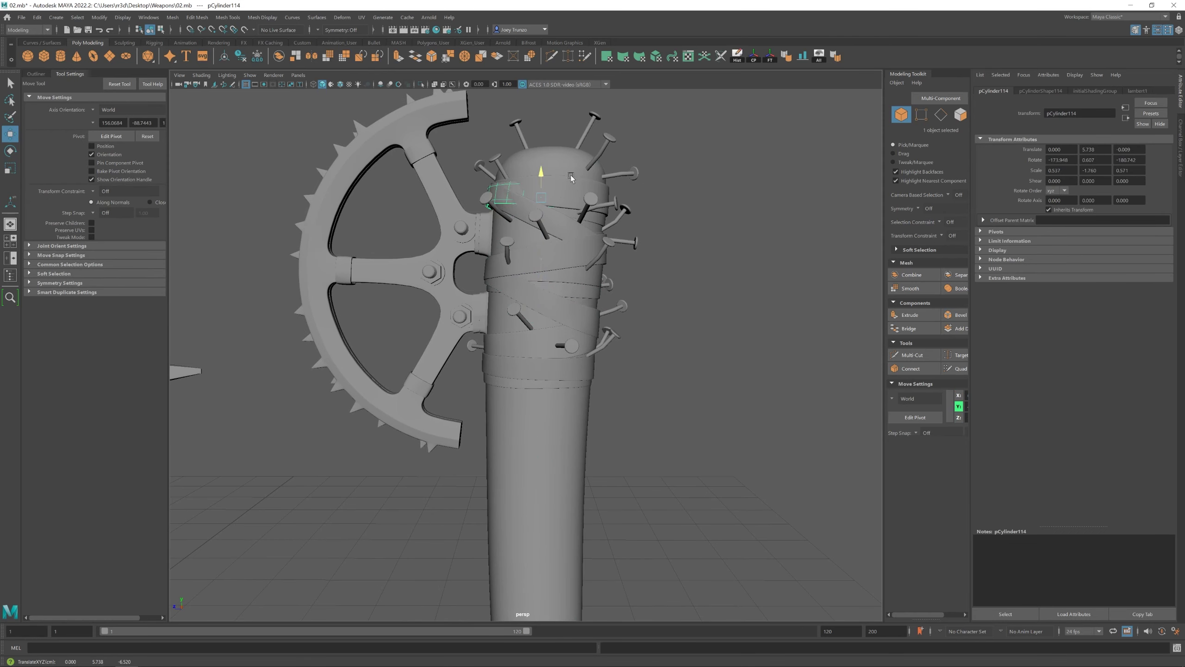
pyautogui.press('w')
pyautogui.moveTo(568, 261)
pyautogui.mouseDown()
pyautogui.moveTo(562, 282)
pyautogui.moveTo(553, 245)
pyautogui.mouseUp()
pyautogui.keyDown('alt'); pyautogui.moveTo(553, 245); pyautogui.dragTo(523, 327); pyautogui.keyUp('alt')
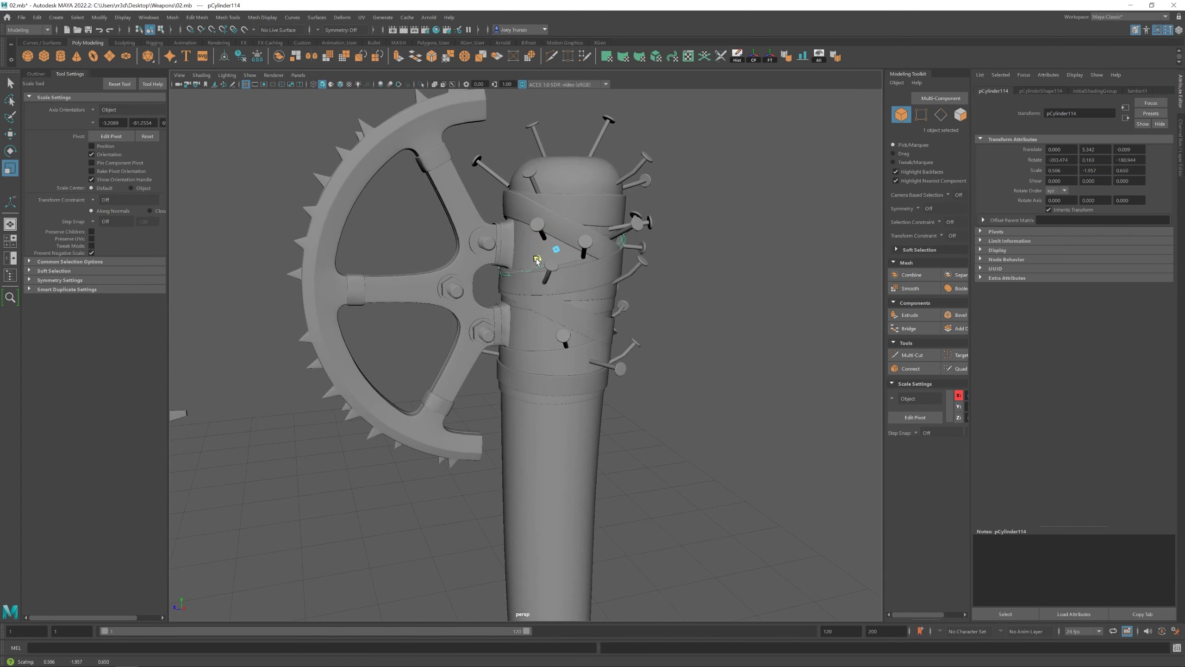
pyautogui.press('w')
pyautogui.click(420, 466)
pyautogui.scroll(-5, 490, 390)
# Select several wrap bands on the club handle for scaling
pyautogui.scroll(-3, 490, 374)
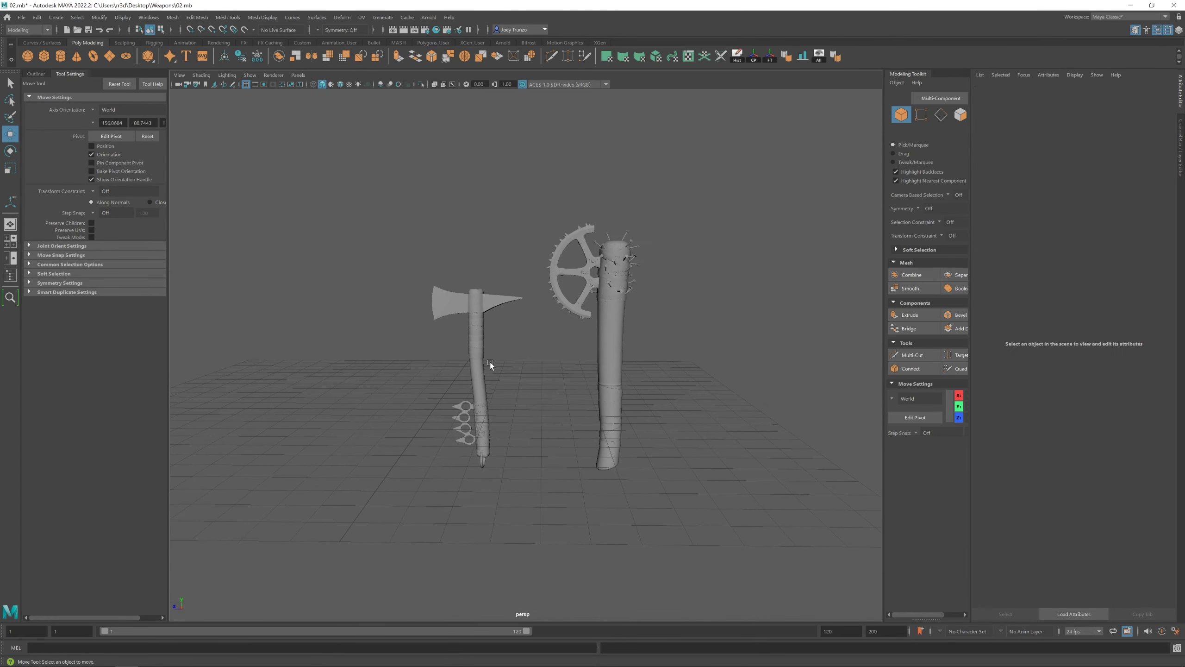
pyautogui.scroll(6, 632, 408)
pyautogui.scroll(-3, 606, 374)
pyautogui.click(600, 351)
pyautogui.scroll(6, 600, 351)
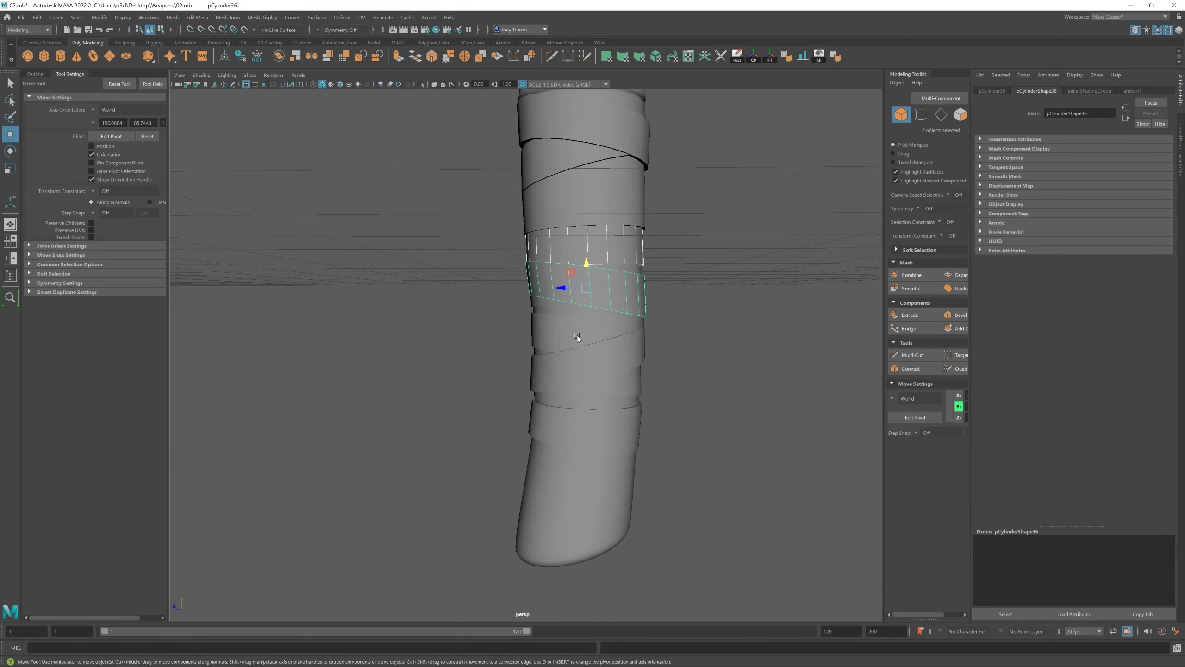
pyautogui.keyDown('shift'); pyautogui.click(607, 388); pyautogui.keyUp('shift')
pyautogui.keyDown('shift'); pyautogui.click(603, 263); pyautogui.keyUp('shift')
pyautogui.scroll(-4, 419, 272)
pyautogui.keyDown('shift'); pyautogui.click(598, 280); pyautogui.keyUp('shift')
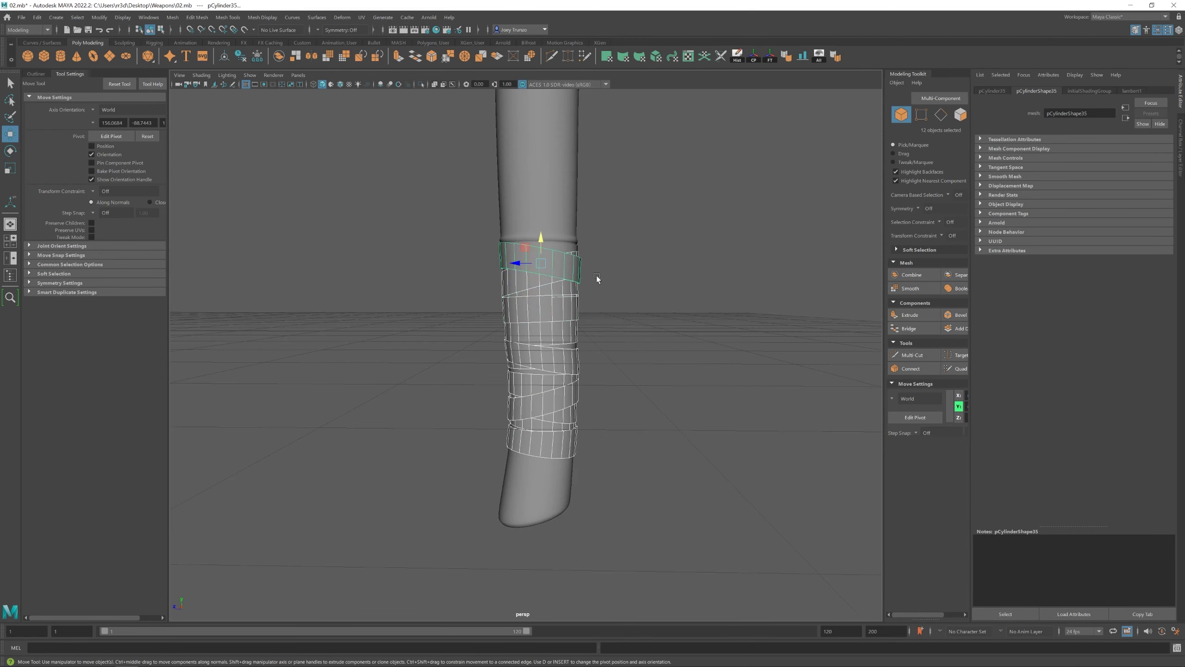
pyautogui.scroll(-3, 560, 289)
pyautogui.press('r')
# Clear the handle's selection and pick a lower wrap band to reposition
pyautogui.click(551, 365)
pyautogui.scroll(5, 518, 243)
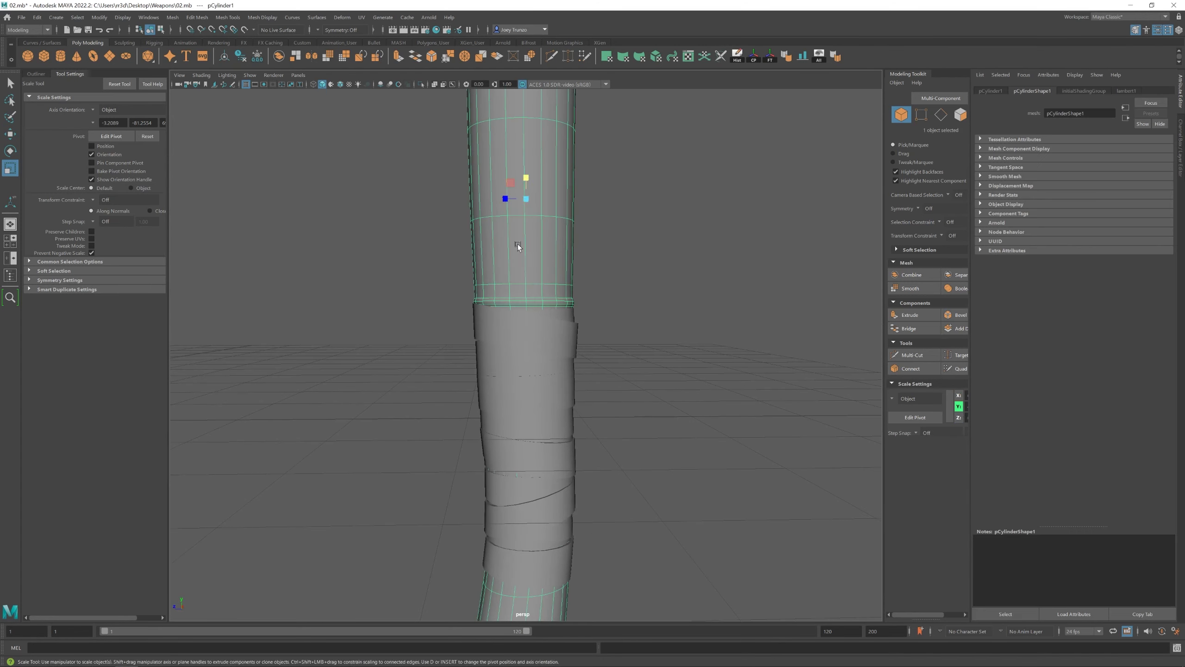
pyautogui.click(665, 353)
pyautogui.scroll(-3, 523, 355)
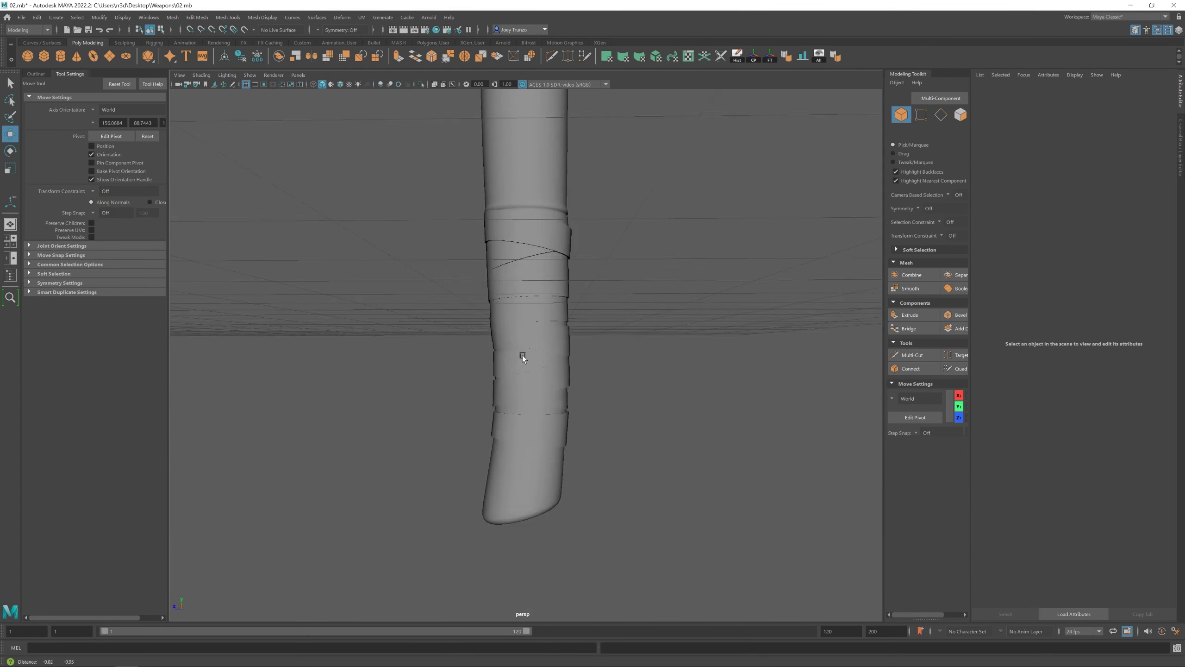
pyautogui.scroll(5, 522, 356)
pyautogui.click(530, 357)
pyautogui.press('r')
pyautogui.press('w')
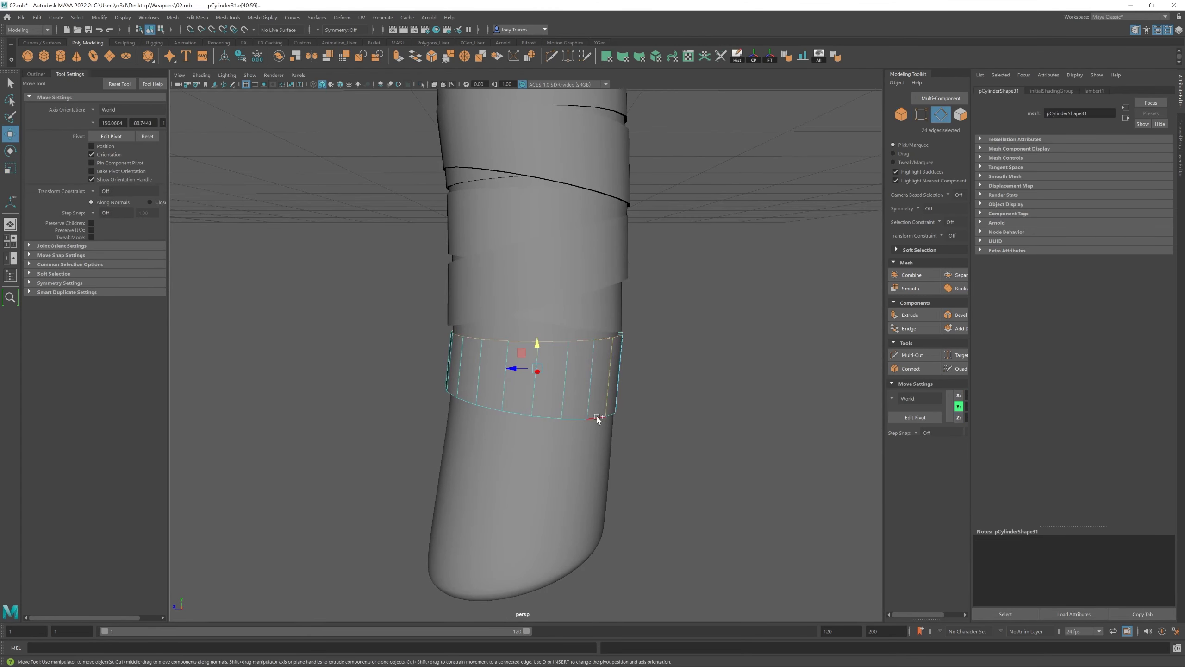
# Isolate a wrap band, bevel its edge loops, then show the full model
pyautogui.press('F8')
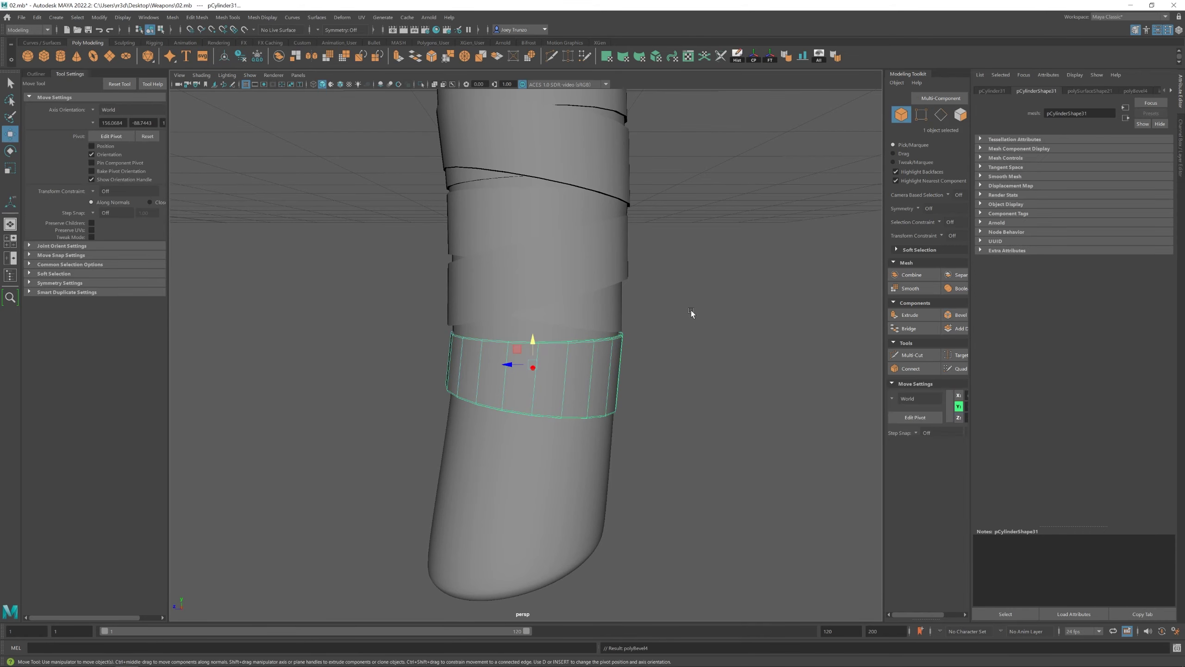
pyautogui.click(519, 337)
pyautogui.press('3')
pyautogui.click(421, 84)
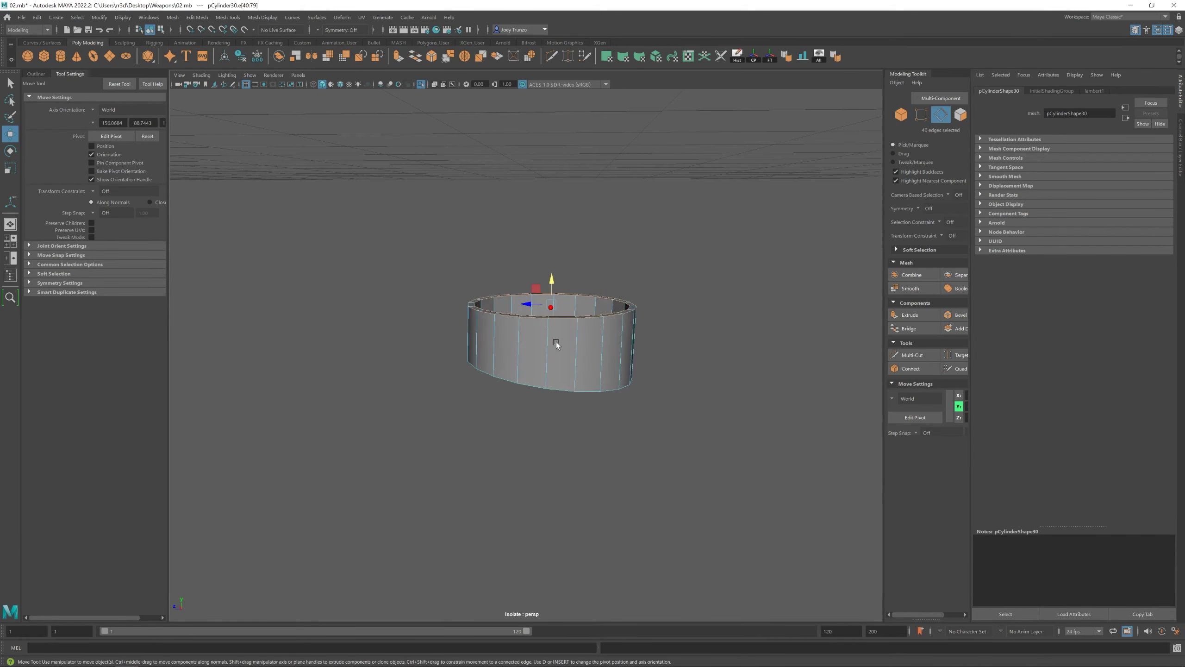
pyautogui.hotkey('ctrl', 'b')
pyautogui.hotkey('ctrl', '1')
# Adjust the bevelled band with the Move and Scale tools
pyautogui.keyDown('alt'); pyautogui.moveTo(508, 363); pyautogui.dragTo(497, 241); pyautogui.keyUp('alt')
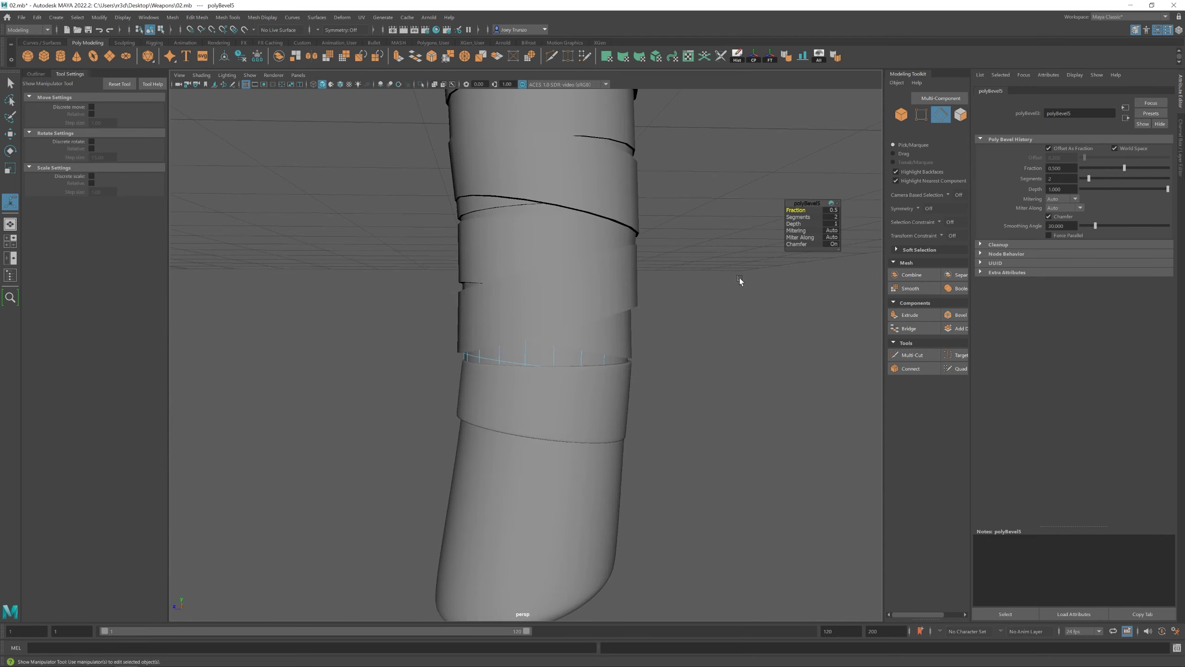
pyautogui.scroll(-5, 664, 449)
pyautogui.scroll(6, 542, 395)
pyautogui.press('F8')
pyautogui.click(541, 394)
pyautogui.press('w')
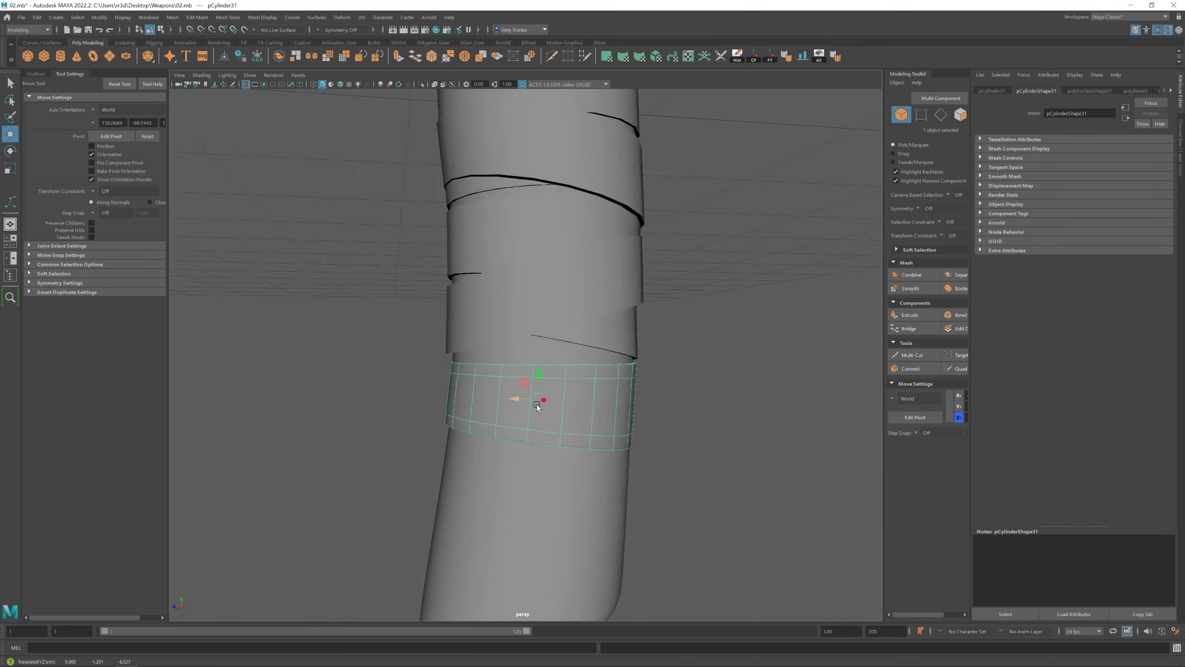
pyautogui.press('r')
pyautogui.keyDown('alt'); pyautogui.moveTo(537, 404); pyautogui.dragTo(481, 430); pyautogui.keyUp('alt')
pyautogui.scroll(-5, 606, 344)
# Isolate a lower wrap band and bevel its rim edge loop
pyautogui.click(607, 344)
pyautogui.click(552, 351)
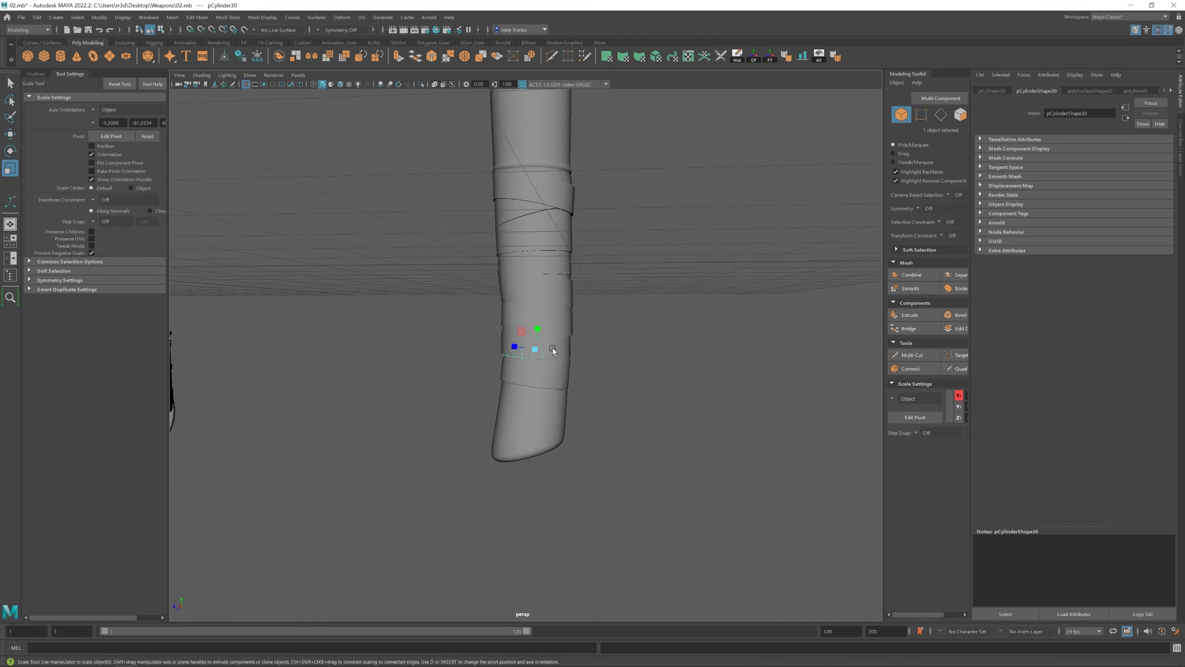
pyautogui.click(552, 351)
pyautogui.press('w')
pyautogui.hotkey('ctrl', '1')
pyautogui.press('F10')
pyautogui.doubleClick(512, 335)
pyautogui.keyDown('alt'); pyautogui.moveTo(597, 345); pyautogui.dragTo(541, 369); pyautogui.keyUp('alt')
pyautogui.hotkey('ctrl', 'b')
pyautogui.press('F8')
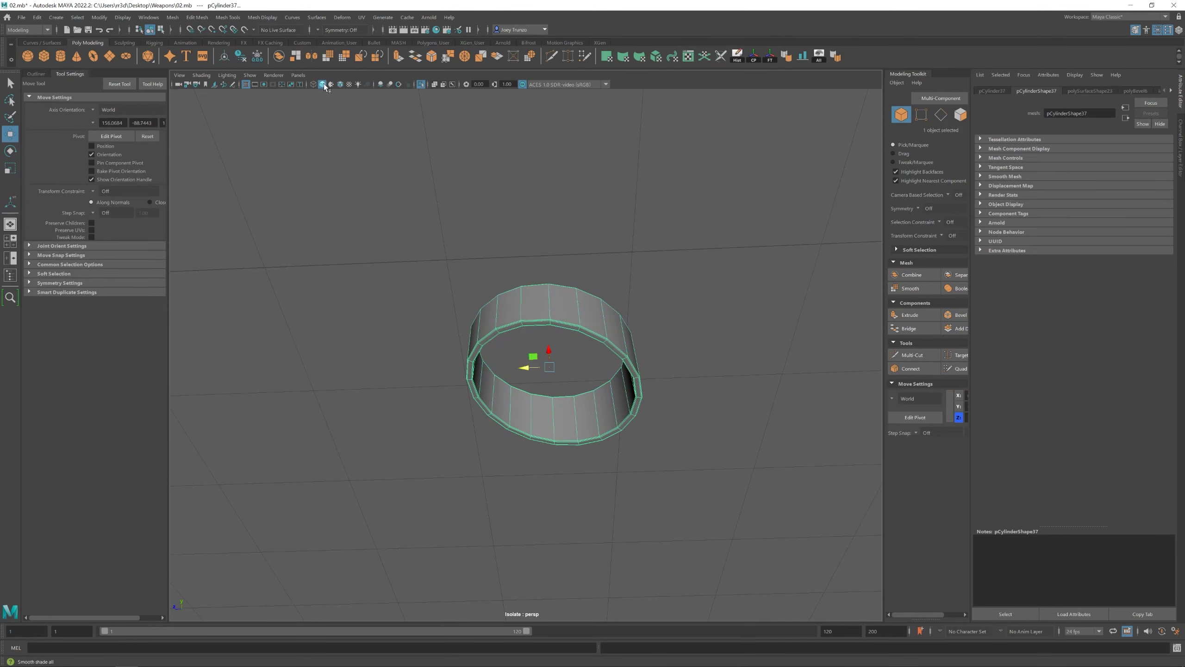
pyautogui.hotkey('ctrl', '1')
# Bevel another wrap band's edges with Edit Mesh > Bevel
pyautogui.click(614, 369)
pyautogui.keyDown('alt'); pyautogui.moveTo(614, 368); pyautogui.dragTo(529, 337); pyautogui.keyUp('alt')
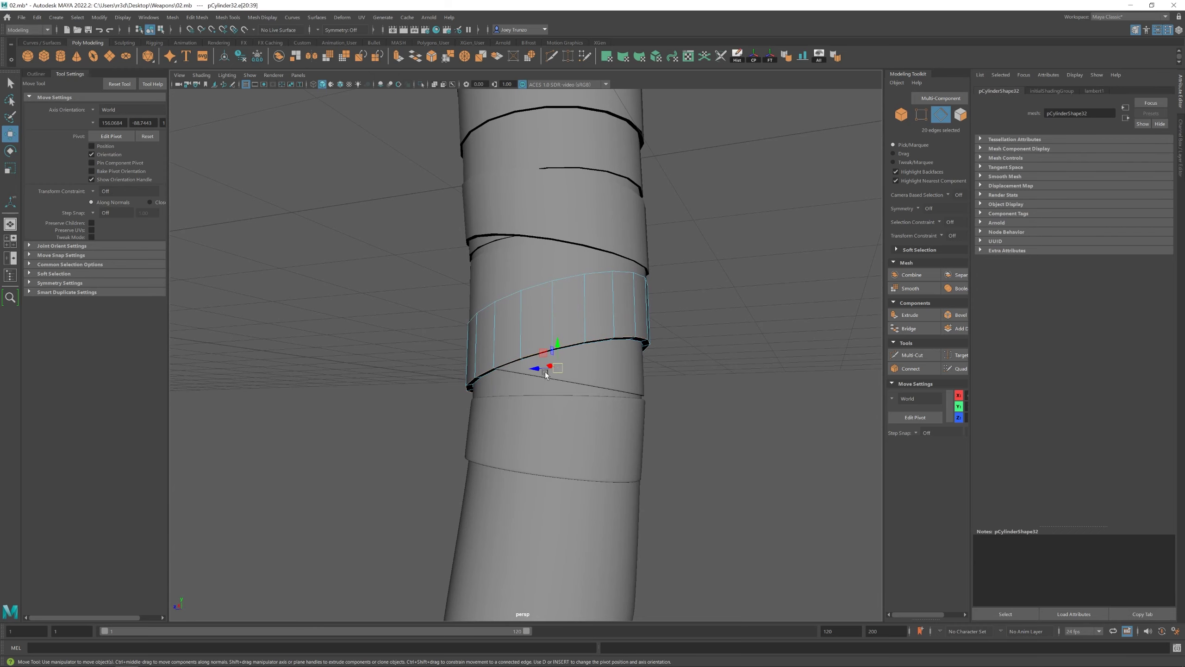
pyautogui.press('r')
pyautogui.scroll(-5, 617, 342)
pyautogui.click(197, 17)
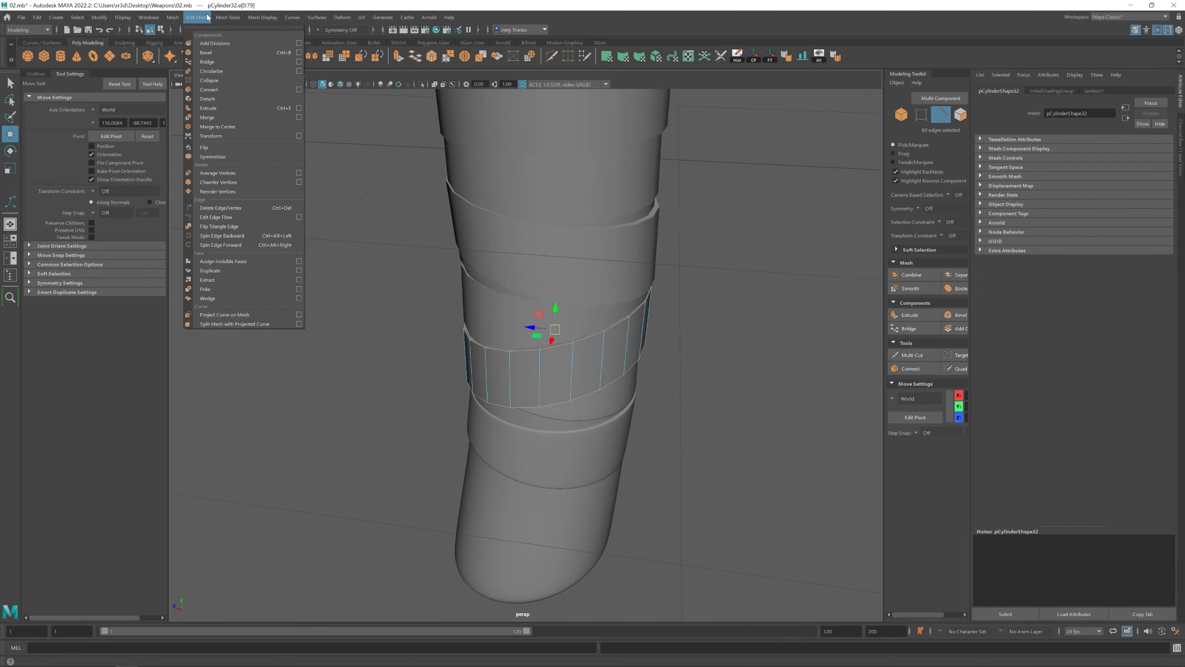
pyautogui.click(205, 46)
pyautogui.scroll(3, 711, 292)
pyautogui.click(711, 292)
# Select another wrap band and the handle tube for scaling
pyautogui.scroll(-5, 451, 369)
pyautogui.scroll(5, 563, 387)
pyautogui.click(563, 387)
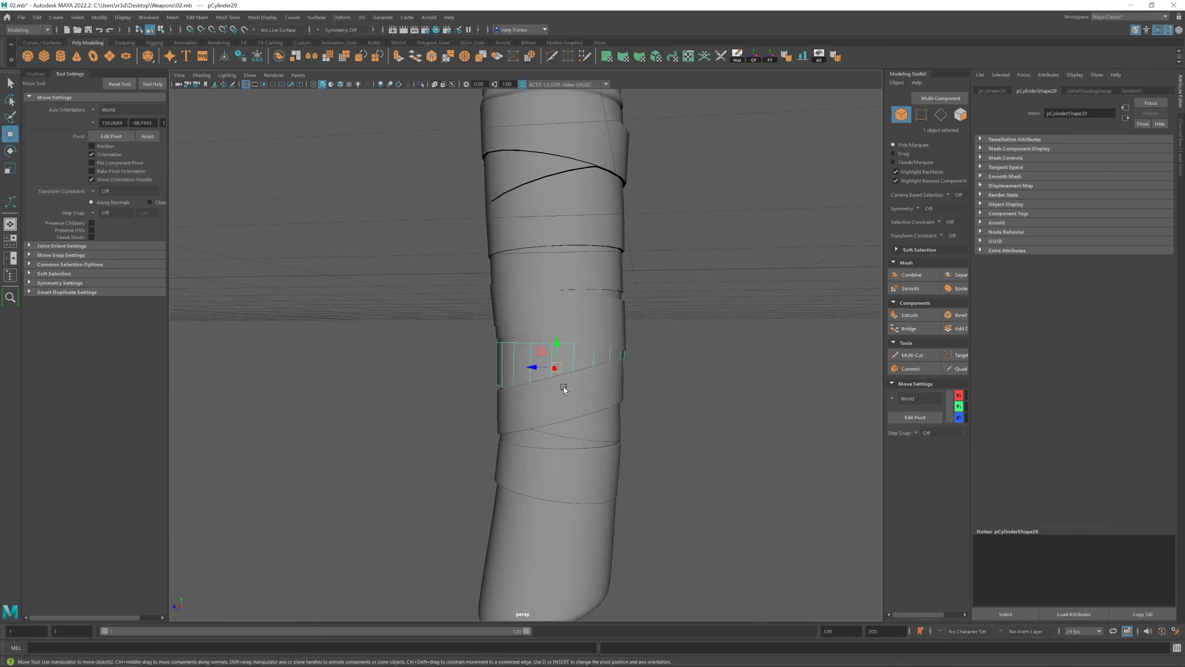
pyautogui.press('r')
pyautogui.scroll(1, 568, 383)
pyautogui.scroll(-4, 516, 344)
pyautogui.click(576, 344)
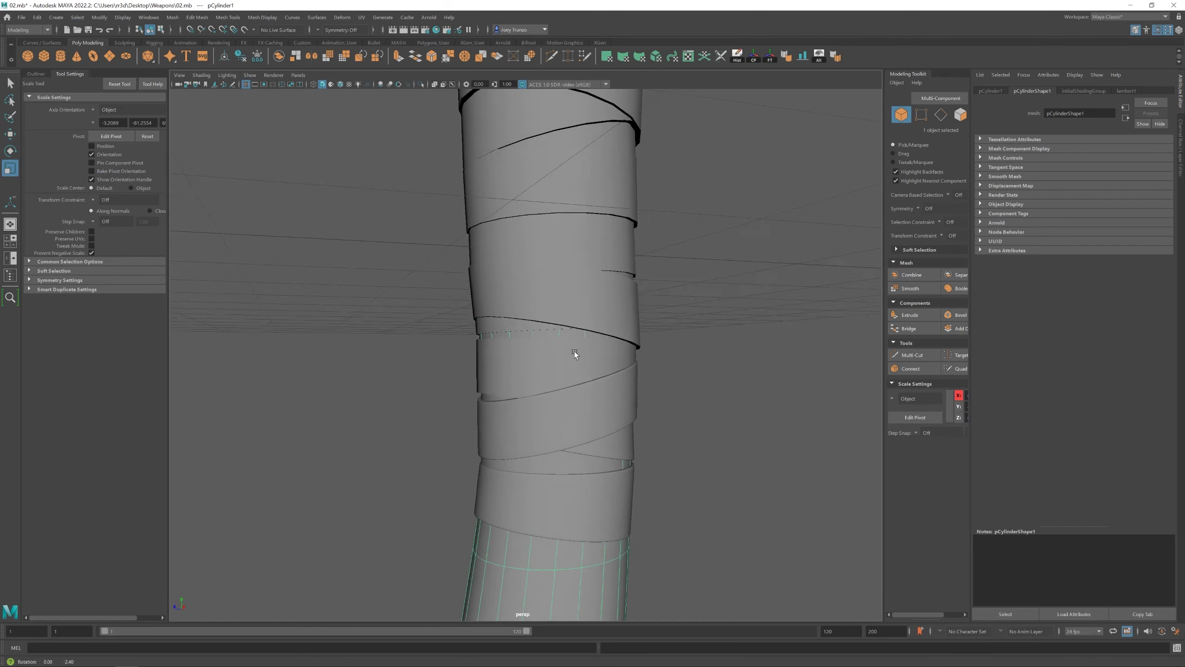
pyautogui.scroll(4, 509, 365)
# Give a band's rim edge loop a 0.5-fraction, two-segment bevel
pyautogui.keyDown('alt'); pyautogui.moveTo(573, 338); pyautogui.dragTo(595, 368); pyautogui.keyUp('alt')
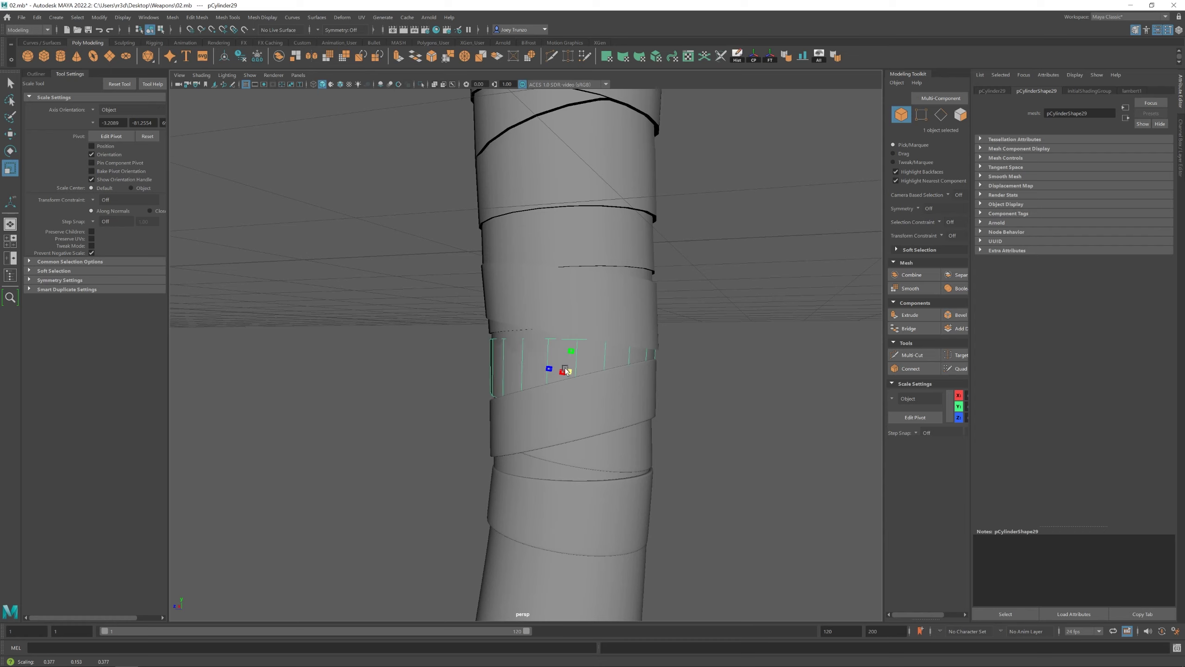
pyautogui.moveTo(544, 372); pyautogui.dragTo(588, 384, button='right')
pyautogui.doubleClick(534, 308)
pyautogui.keyDown('alt'); pyautogui.moveTo(534, 308); pyautogui.dragTo(505, 399); pyautogui.keyUp('alt')
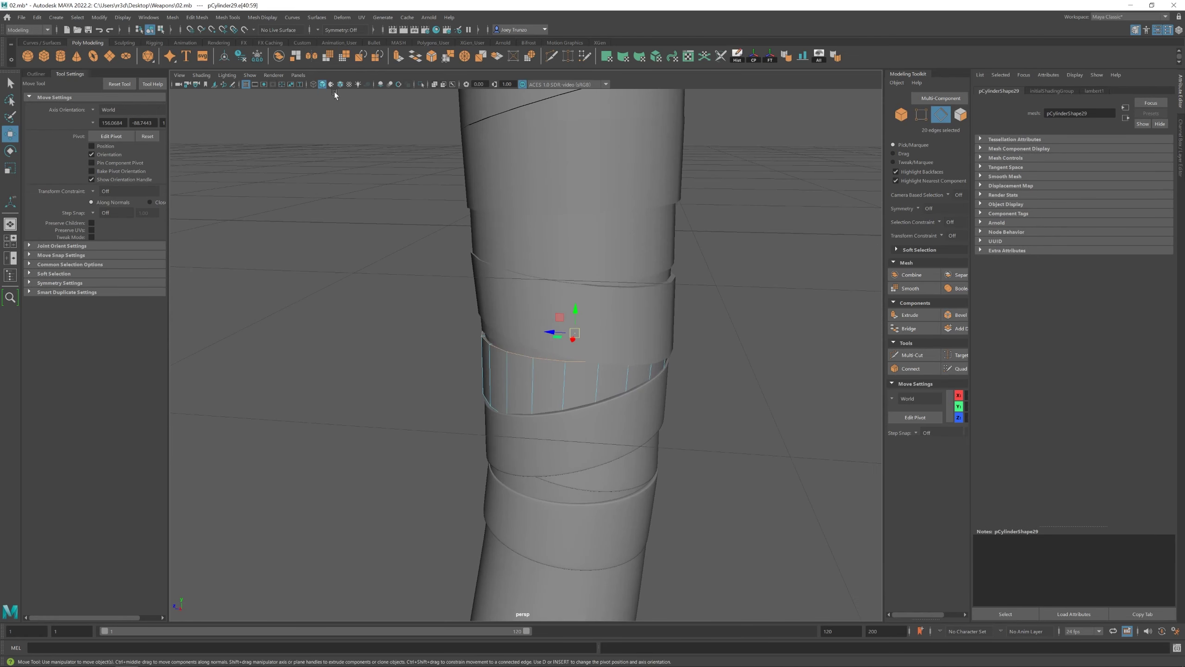
pyautogui.press('4')
pyautogui.hotkey('ctrl', 'b')
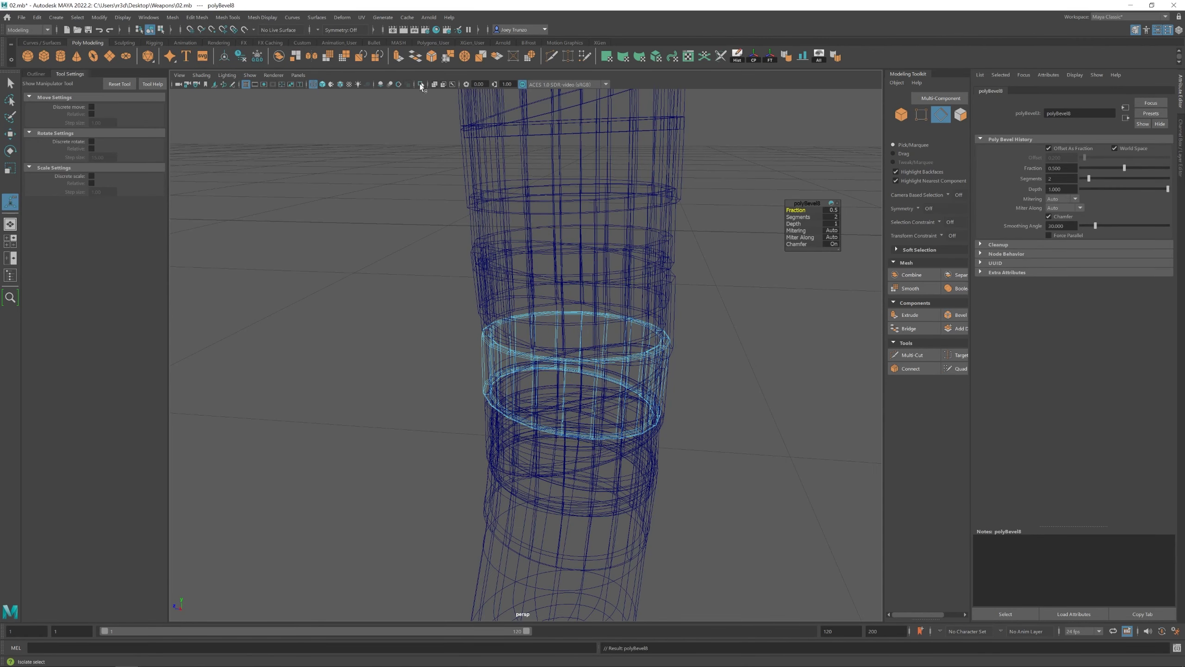
# Select wrap bands on the handle and scale them
pyautogui.click(322, 84)
pyautogui.press('F8')
pyautogui.press('r')
pyautogui.moveTo(720, 299)
pyautogui.keyDown('alt'); pyautogui.mouseDown()
pyautogui.moveTo(547, 351)
pyautogui.moveTo(576, 384)
pyautogui.moveTo(529, 365)
pyautogui.moveTo(634, 406)
pyautogui.mouseUp(); pyautogui.keyUp('alt')
pyautogui.press('r')
pyautogui.click(529, 365)
pyautogui.keyDown('alt'); pyautogui.moveTo(634, 405); pyautogui.dragTo(558, 367, button='right'); pyautogui.keyUp('alt')
# Frame a ring band and bevel its edges
pyautogui.click(558, 367)
pyautogui.press('f')
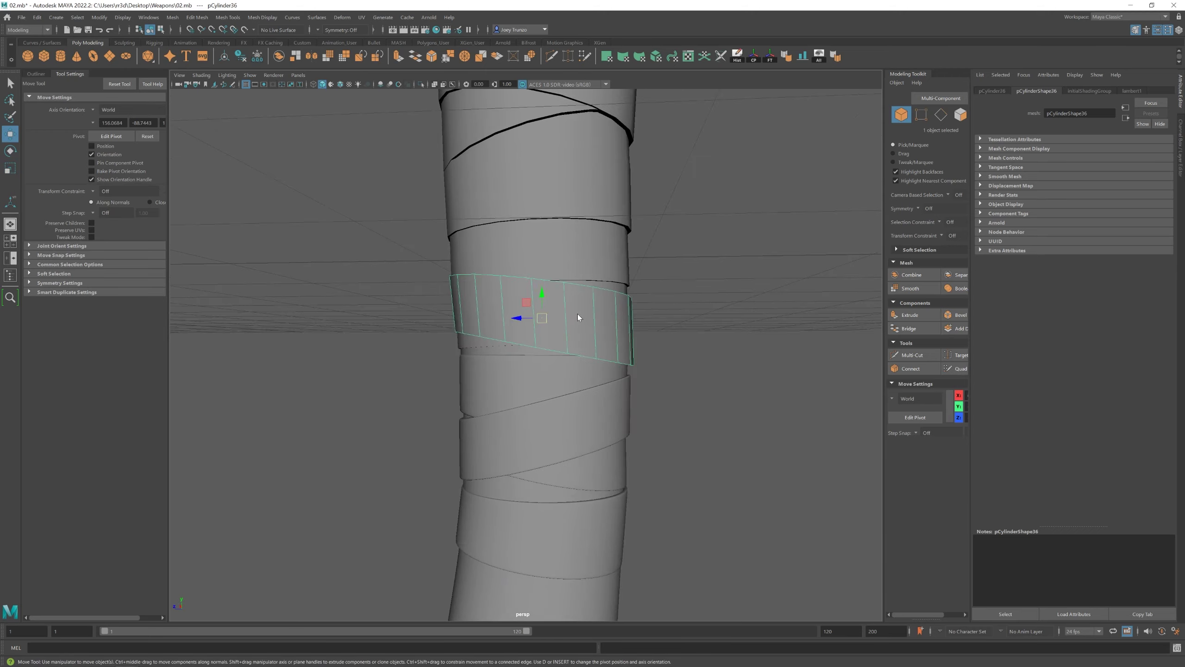
pyautogui.press('4')
pyautogui.press('5')
pyautogui.hotkey('ctrl', 'b')
pyautogui.press('w')
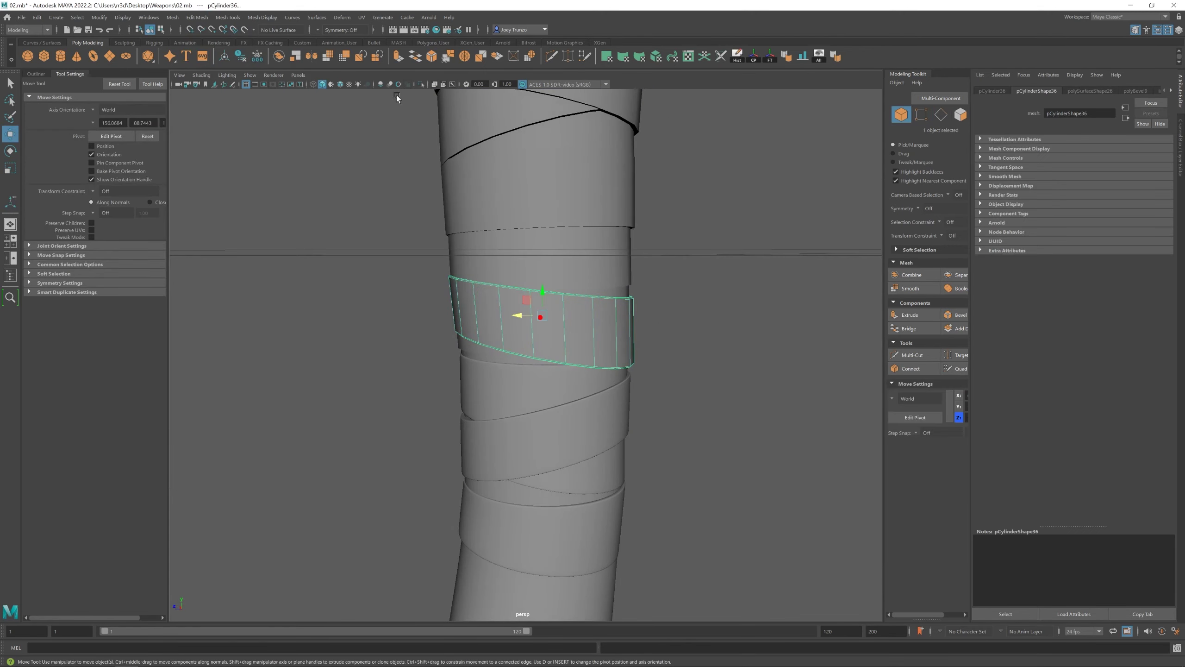
# Select an edge loop on another wrap band, checking it in wireframe
pyautogui.click(515, 270)
pyautogui.keyDown('alt'); pyautogui.moveTo(515, 270); pyautogui.dragTo(454, 287); pyautogui.keyUp('alt')
pyautogui.click(358, 256)
pyautogui.press('r')
pyautogui.click(522, 319)
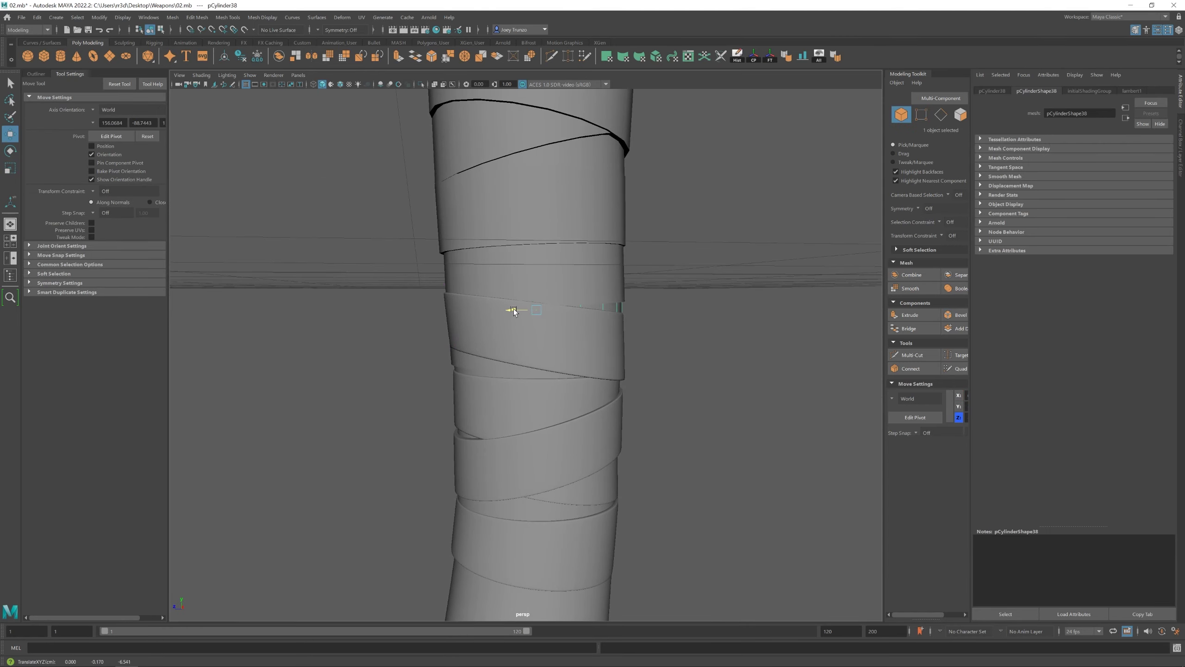
pyautogui.doubleClick(584, 281)
pyautogui.press('4')
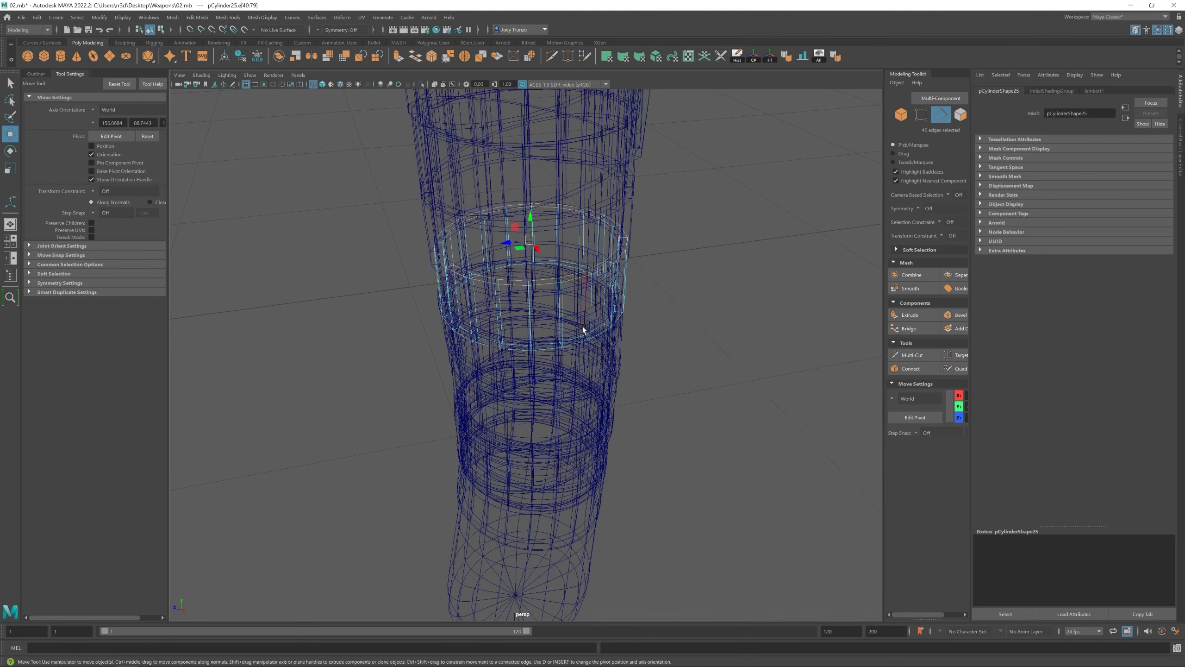
pyautogui.press('5')
# Move a ring band, briefly isolating it in the view
pyautogui.press('q')
pyautogui.click(603, 292)
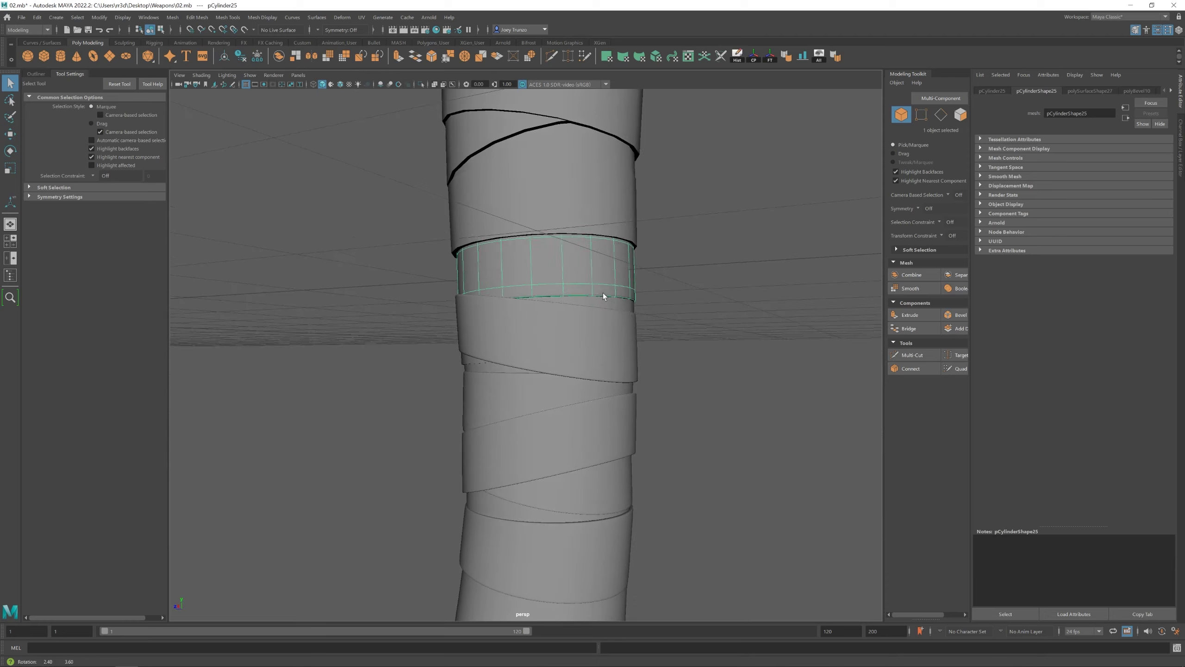
pyautogui.keyDown('alt'); pyautogui.moveTo(603, 293); pyautogui.dragTo(682, 312); pyautogui.keyUp('alt')
pyautogui.press('w')
pyautogui.hotkey('ctrl', '1')
pyautogui.press('F8')
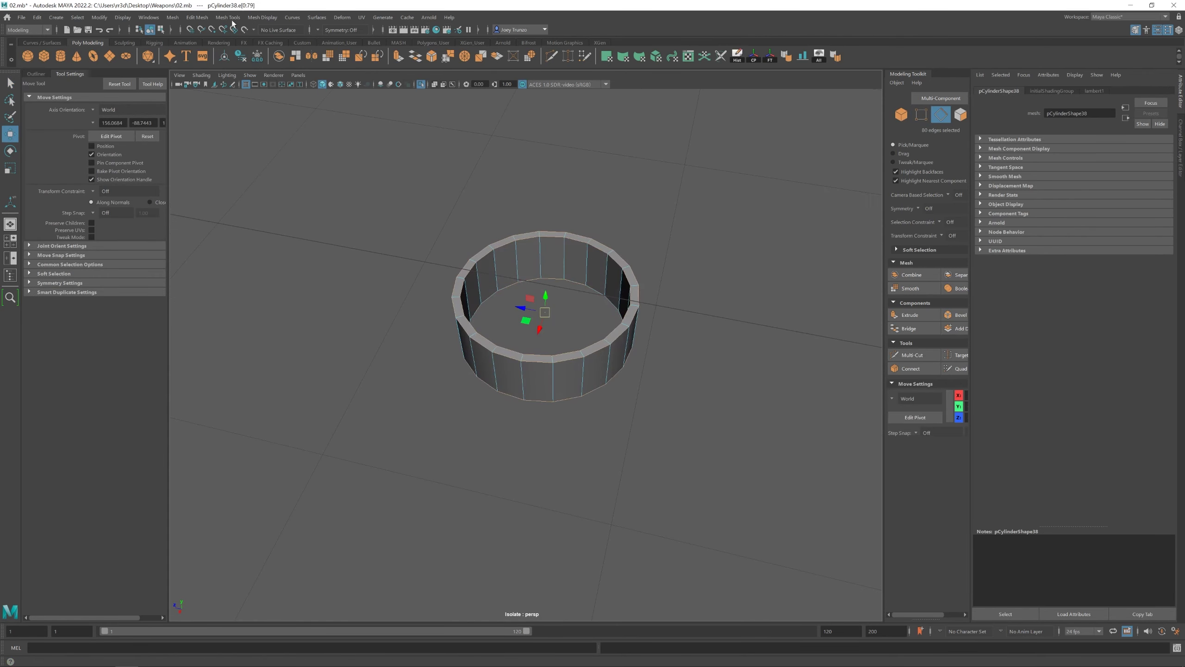
pyautogui.hotkey('ctrl', '1')
pyautogui.click(643, 323)
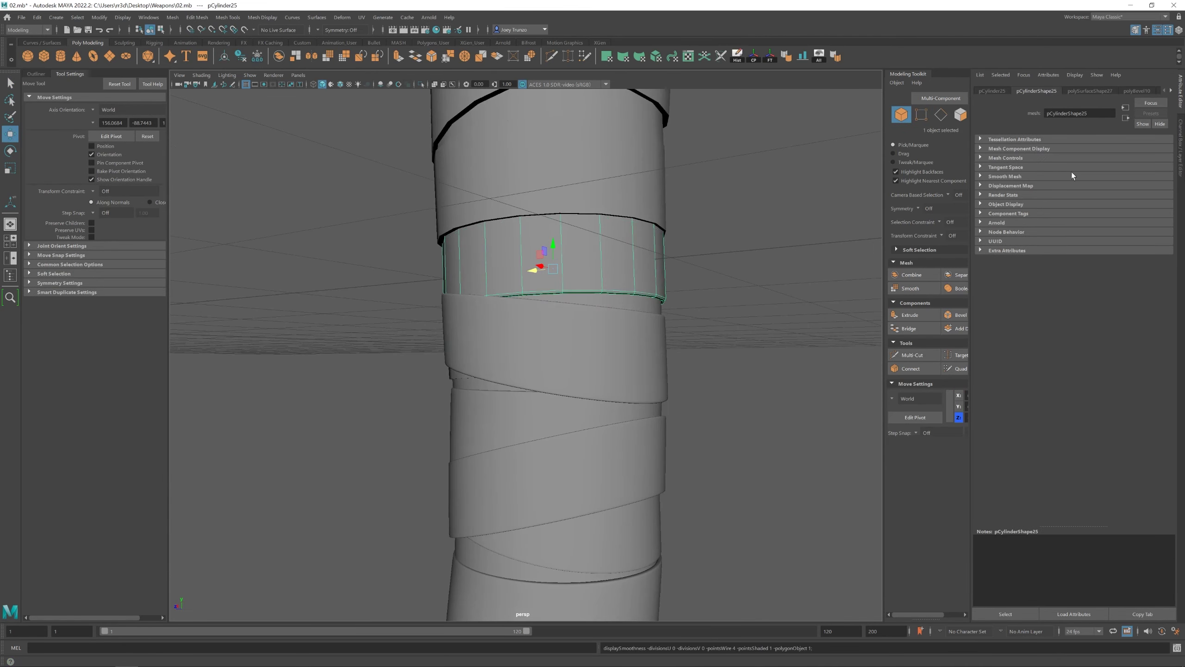
pyautogui.scroll(-5, 507, 346)
pyautogui.scroll(5, 593, 368)
# Select and move edge loops around the ring to reshape it
pyautogui.press('F10')
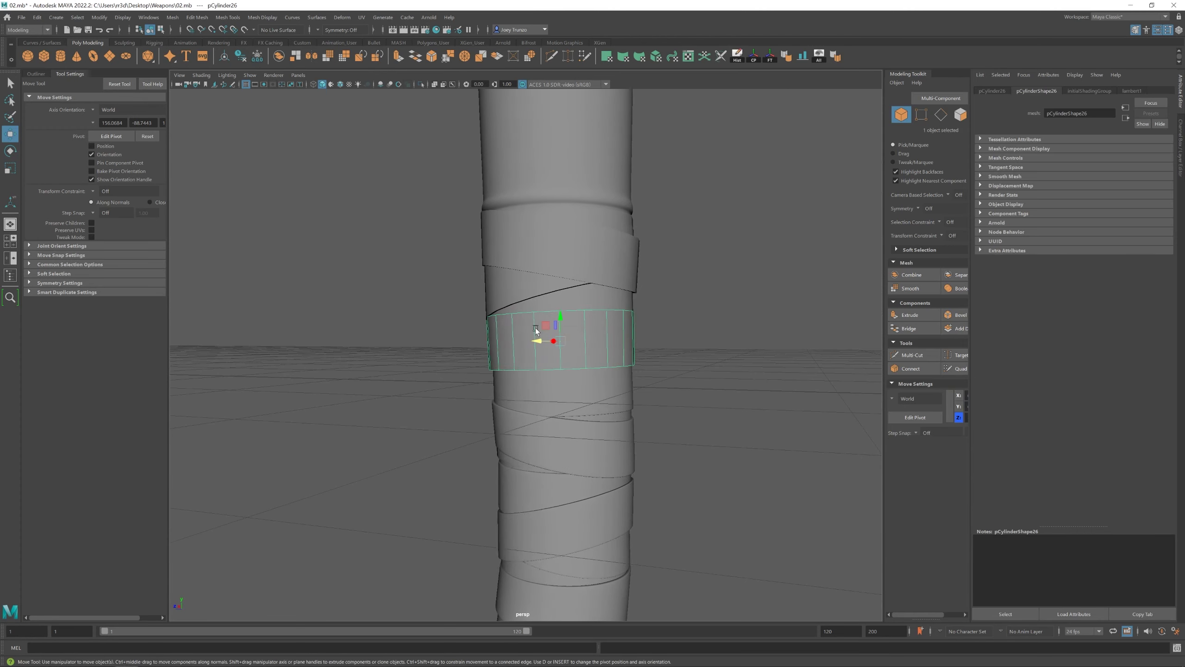
pyautogui.doubleClick(569, 332)
pyautogui.moveTo(593, 368)
pyautogui.keyDown('alt'); pyautogui.mouseDown()
pyautogui.moveTo(569, 331)
pyautogui.moveTo(532, 309)
pyautogui.moveTo(525, 267)
pyautogui.mouseUp(); pyautogui.keyUp('alt')
pyautogui.press('4')
pyautogui.press('5')
pyautogui.press('w')
pyautogui.doubleClick(532, 310)
pyautogui.moveTo(812, 229); pyautogui.dragTo(732, 268, button='right')
pyautogui.press('w')
pyautogui.keyDown('alt'); pyautogui.moveTo(733, 268); pyautogui.dragTo(586, 321); pyautogui.keyUp('alt')
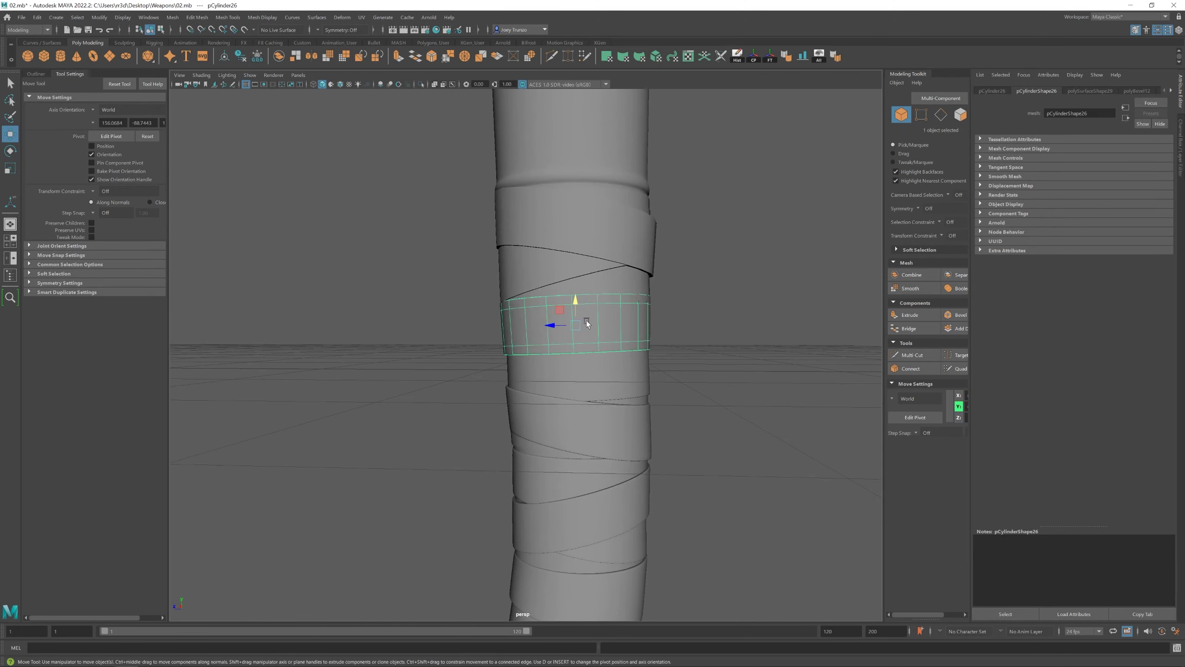
pyautogui.press('a')
# Select and frame the next wrap rings for scaling
pyautogui.click(570, 352)
pyautogui.press('f')
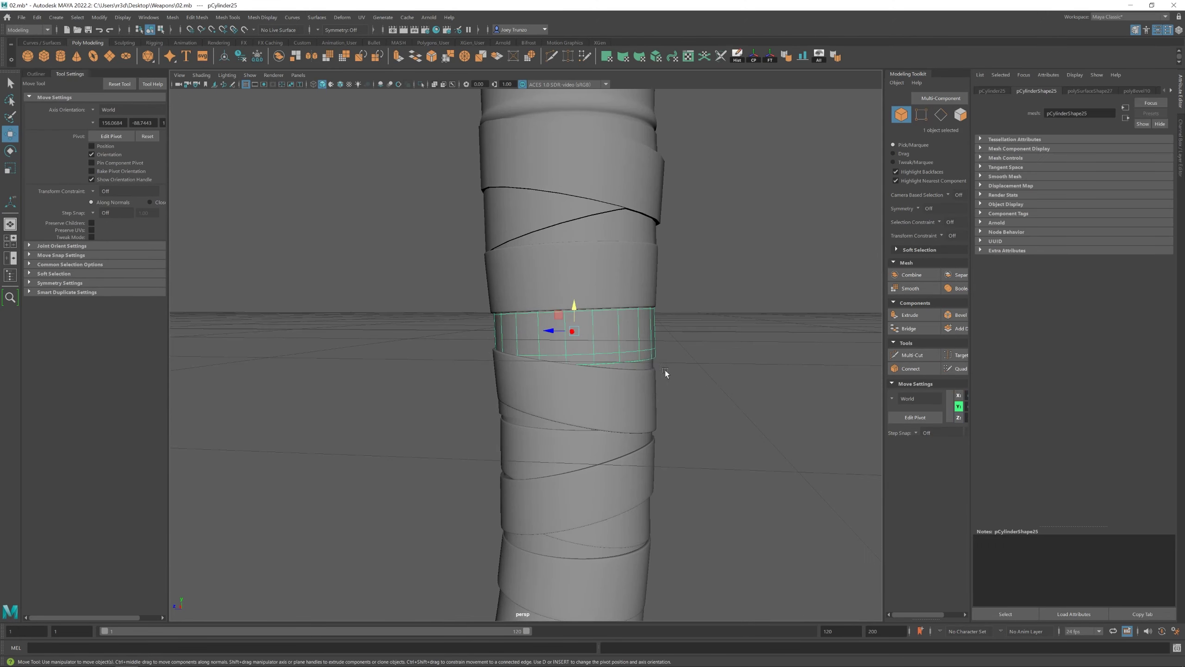
pyautogui.press('a')
pyautogui.press('r')
pyautogui.click(567, 361)
pyautogui.press('f')
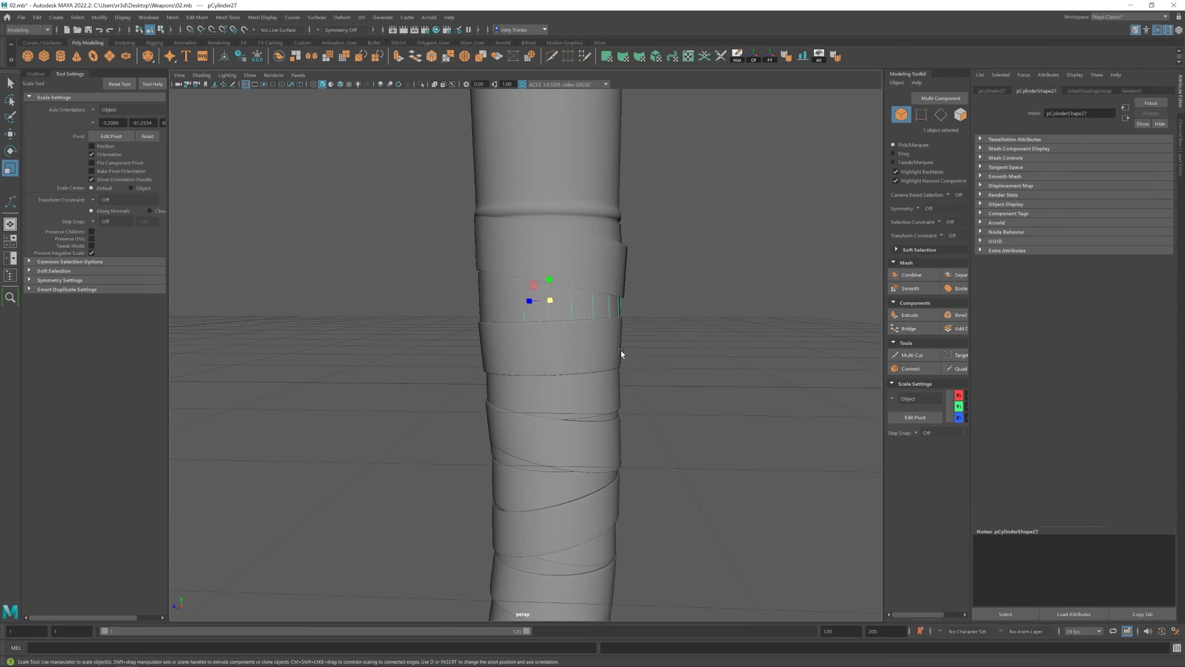
pyautogui.scroll(-3, 620, 350)
pyautogui.keyDown('alt'); pyautogui.moveTo(545, 254); pyautogui.dragTo(574, 261); pyautogui.keyUp('alt')
# Bevel the ring's edges through Edit Mesh > Bevel with fraction 0.359
pyautogui.click(197, 17)
pyautogui.click(210, 40)
pyautogui.moveTo(1129, 168); pyautogui.dragTo(1112, 168)
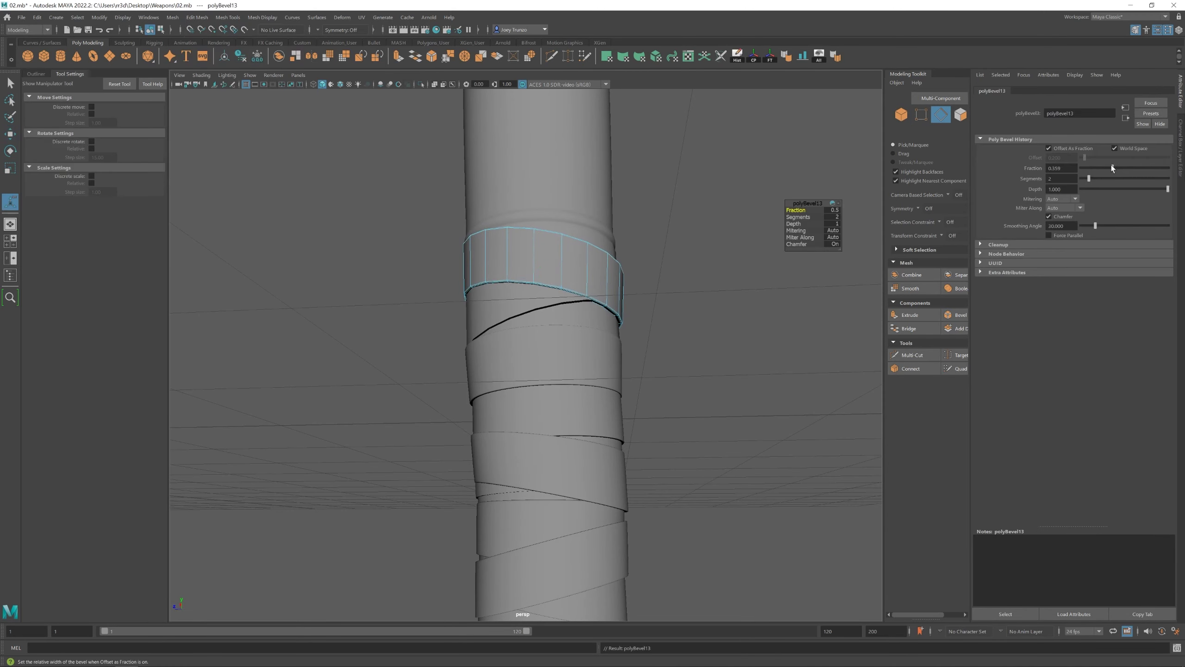
pyautogui.press('F8')
pyautogui.press('r')
pyautogui.scroll(2, 536, 277)
pyautogui.press('w')
pyautogui.press('F10')
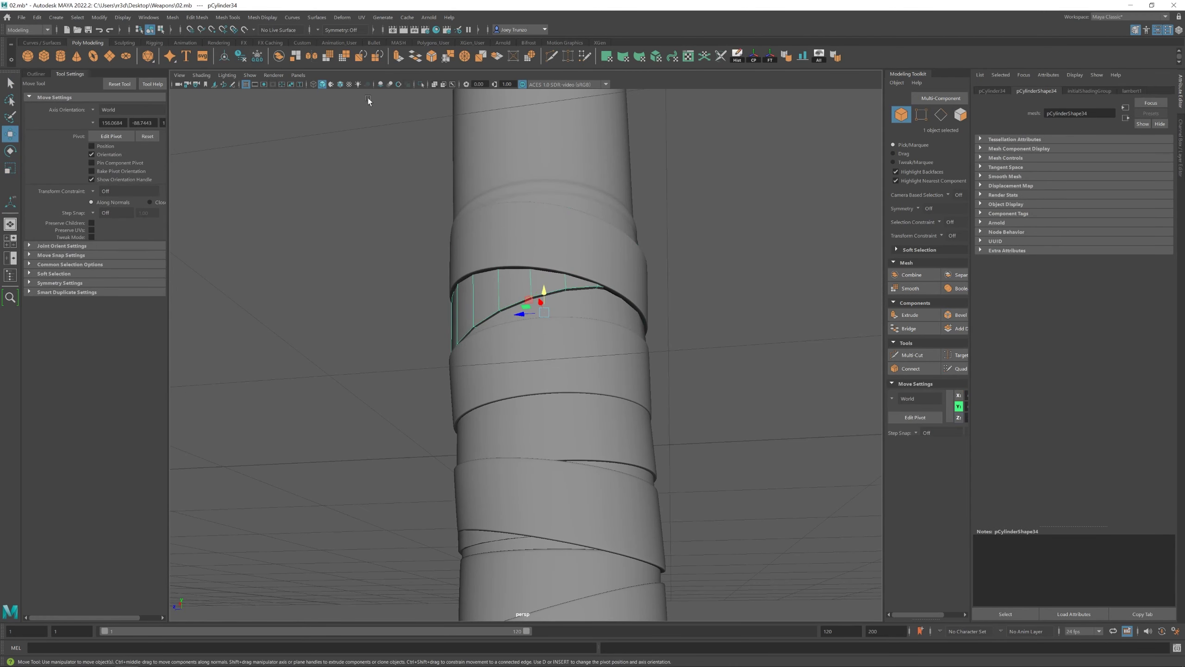
pyautogui.hotkey('ctrl', '1')
pyautogui.press('F8')
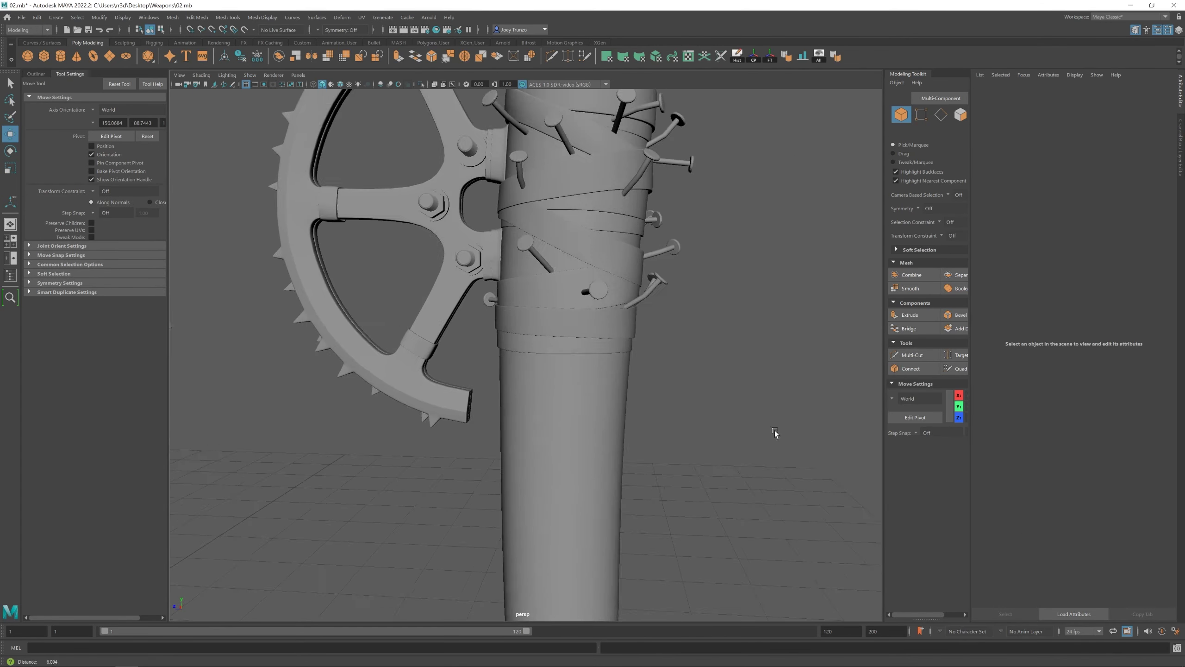
# Select the club's cap vertices and move them to reshape the cap
pyautogui.click(569, 308)
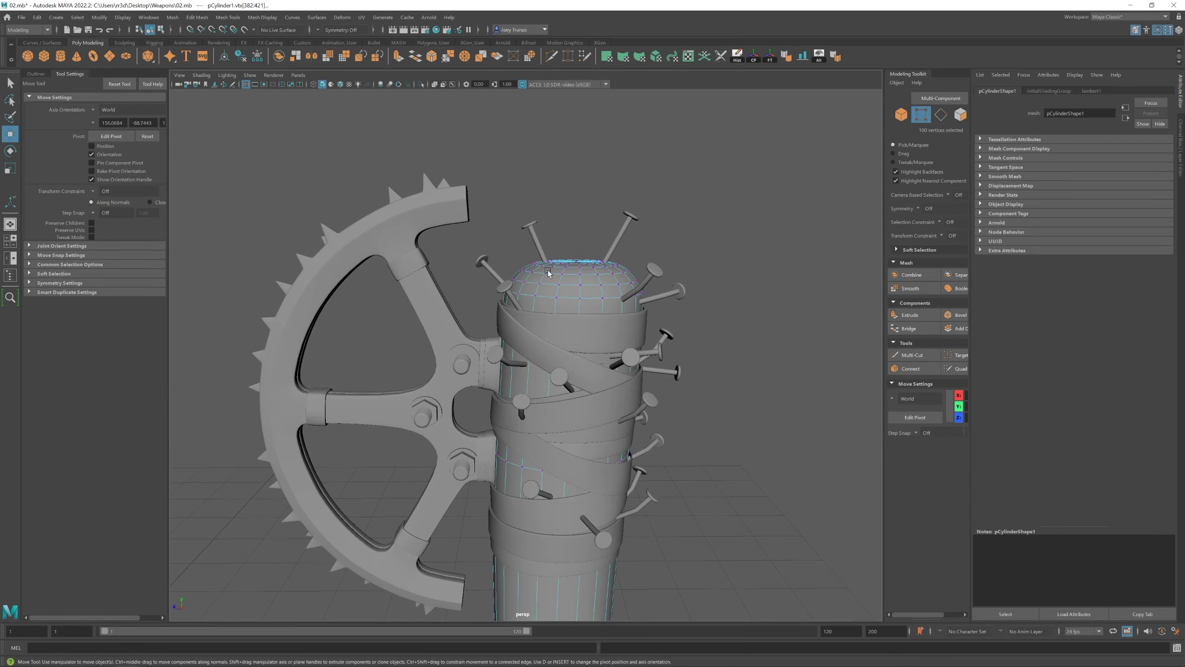
pyautogui.press('q')
pyautogui.press('w')
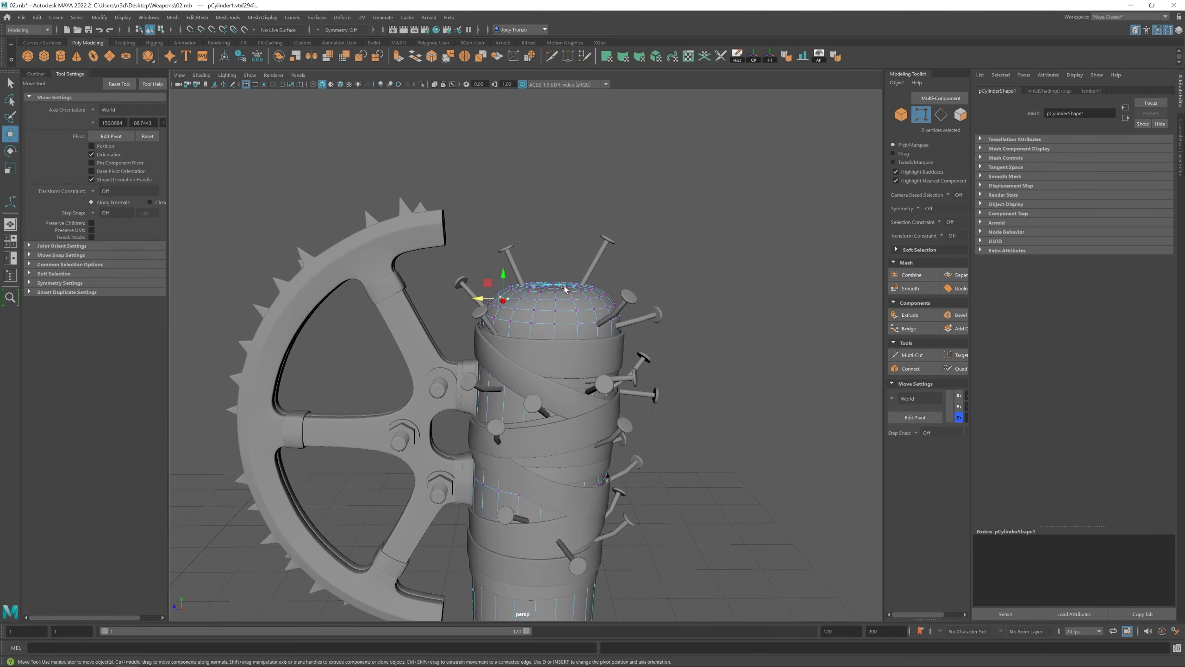
pyautogui.keyDown('shift'); pyautogui.click(574, 272); pyautogui.keyUp('shift')
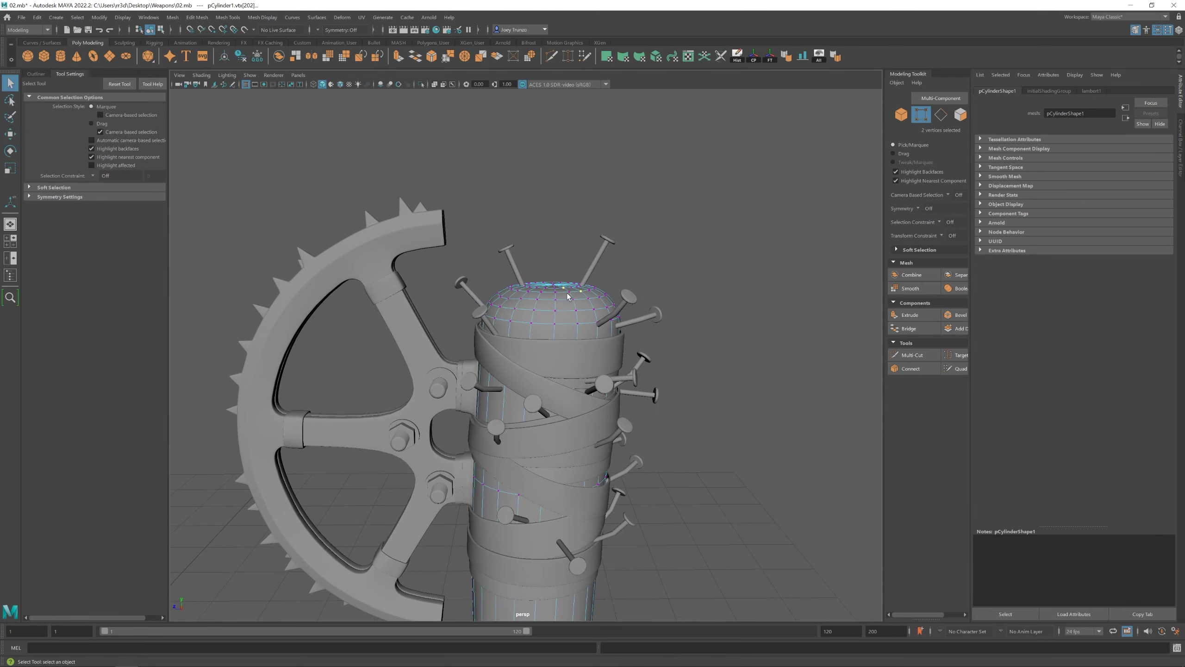
pyautogui.keyDown('alt'); pyautogui.moveTo(574, 272); pyautogui.dragTo(509, 267); pyautogui.keyUp('alt')
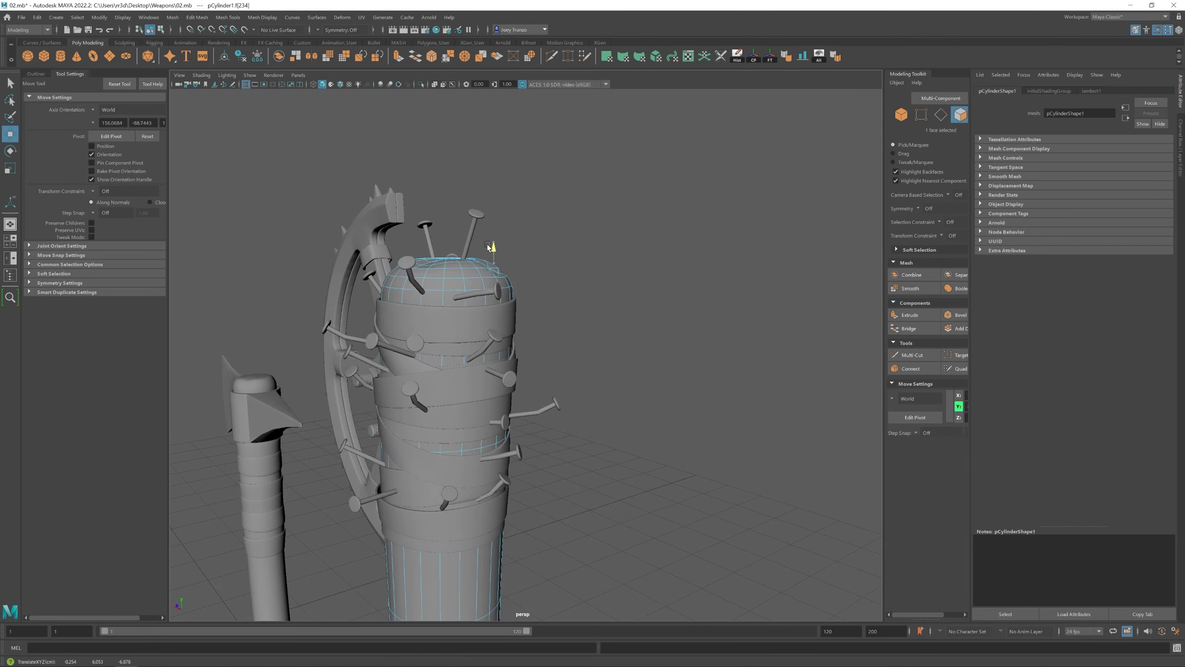
pyautogui.keyDown('alt'); pyautogui.moveTo(493, 284); pyautogui.dragTo(443, 287); pyautogui.keyUp('alt')
pyautogui.press('F8')
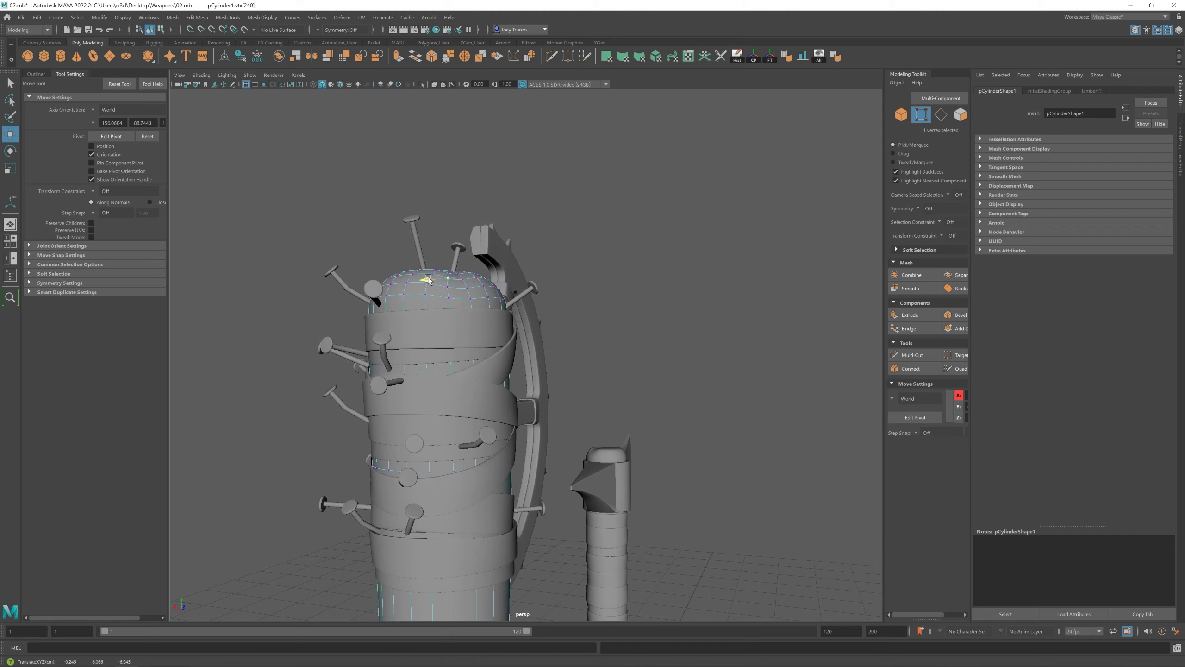
pyautogui.press('F8')
pyautogui.click(480, 349)
pyautogui.scroll(-6, 479, 348)
pyautogui.keyDown('alt'); pyautogui.moveTo(479, 348); pyautogui.dragTo(537, 336); pyautogui.keyUp('alt')
pyautogui.scroll(6, 598, 493)
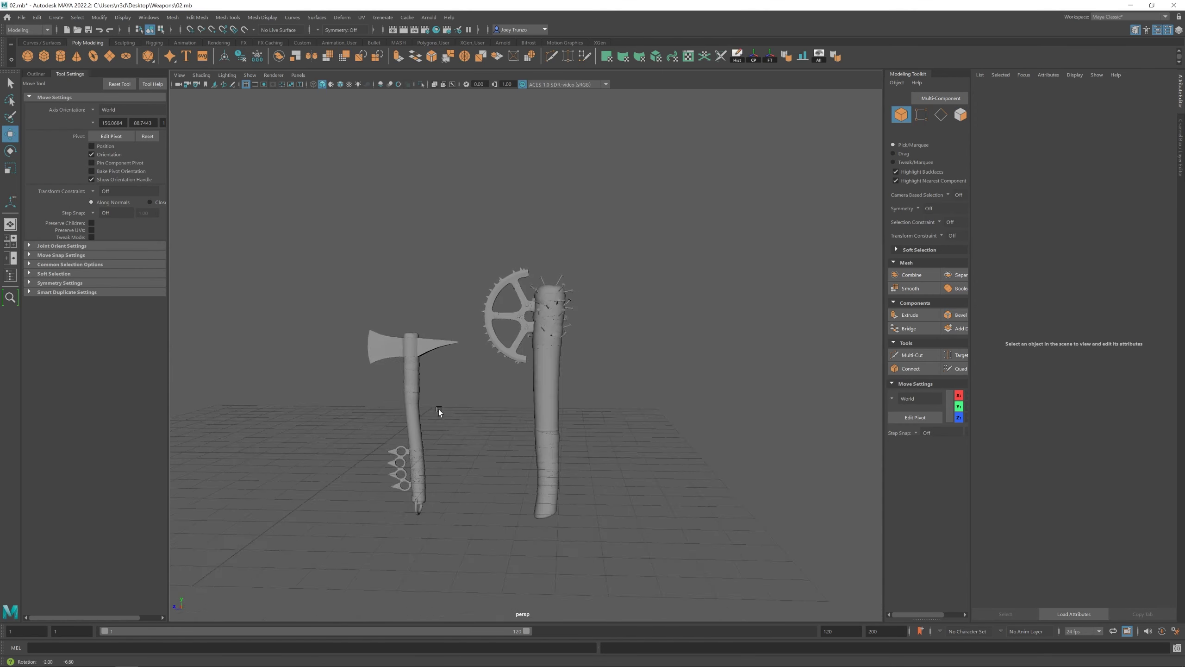
# Bevel an edge on the club handle with Ctrl+B
pyautogui.moveTo(536, 336); pyautogui.dragTo(536, 308, button='right')
pyautogui.click(517, 319)
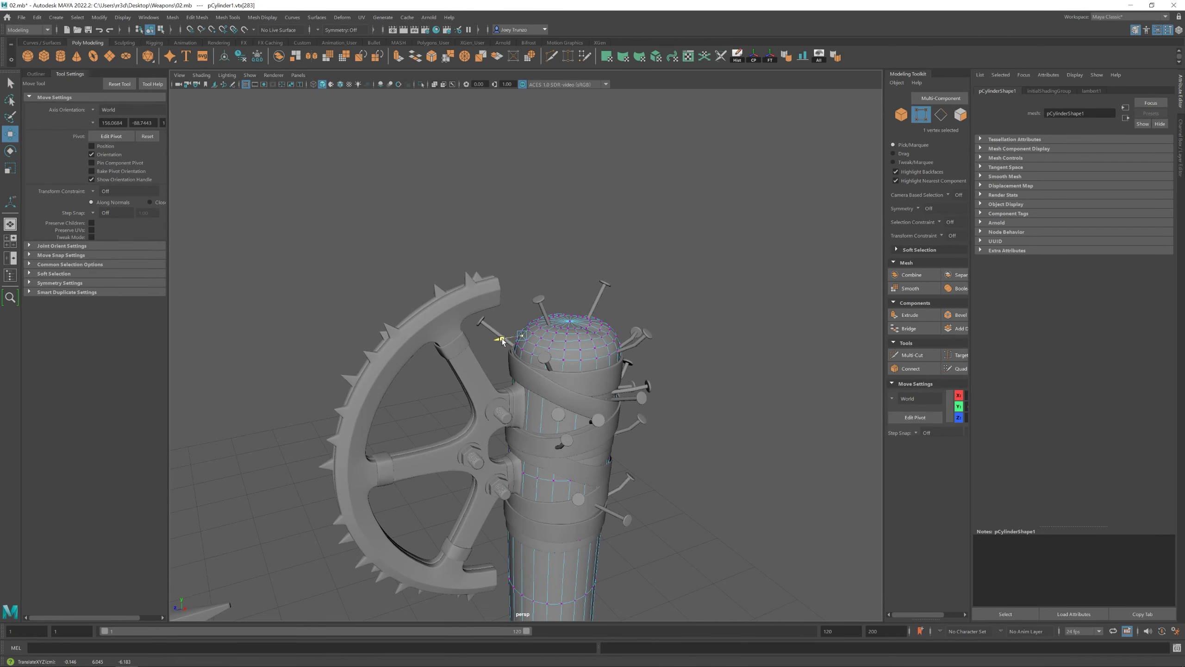
pyautogui.press('F10')
pyautogui.keyDown('alt'); pyautogui.moveTo(494, 343); pyautogui.dragTo(535, 370); pyautogui.keyUp('alt')
pyautogui.scroll(5, 518, 366)
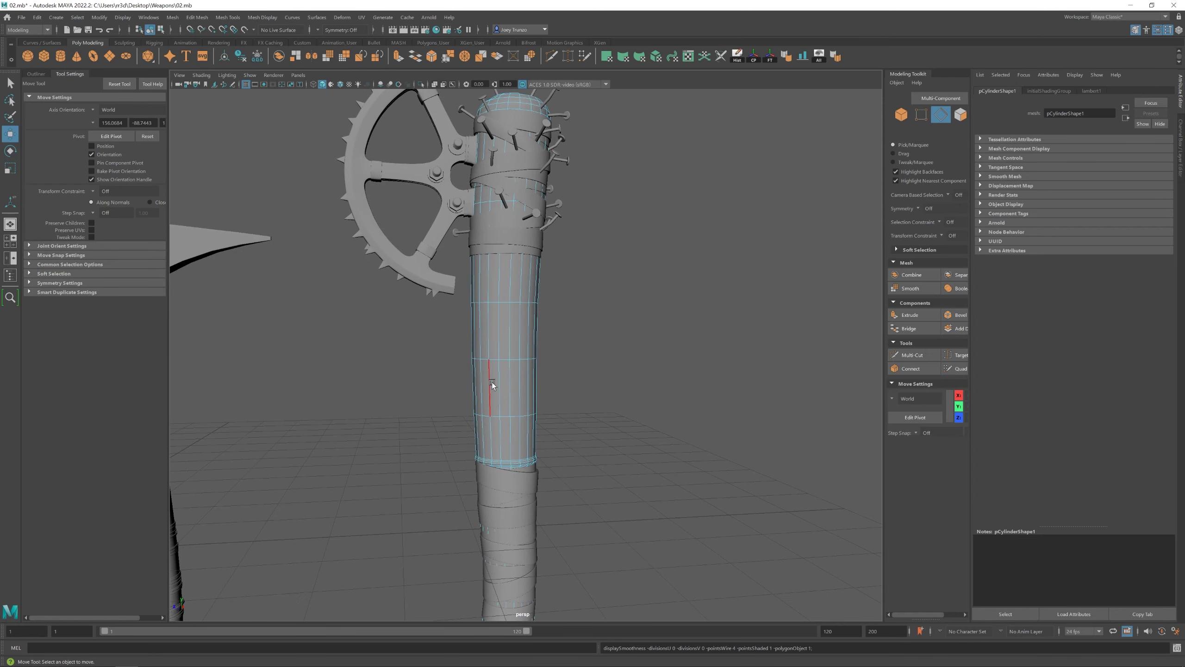
pyautogui.hotkey('ctrl', 'b')
pyautogui.moveTo(476, 359); pyautogui.dragTo(449, 358, button='right')
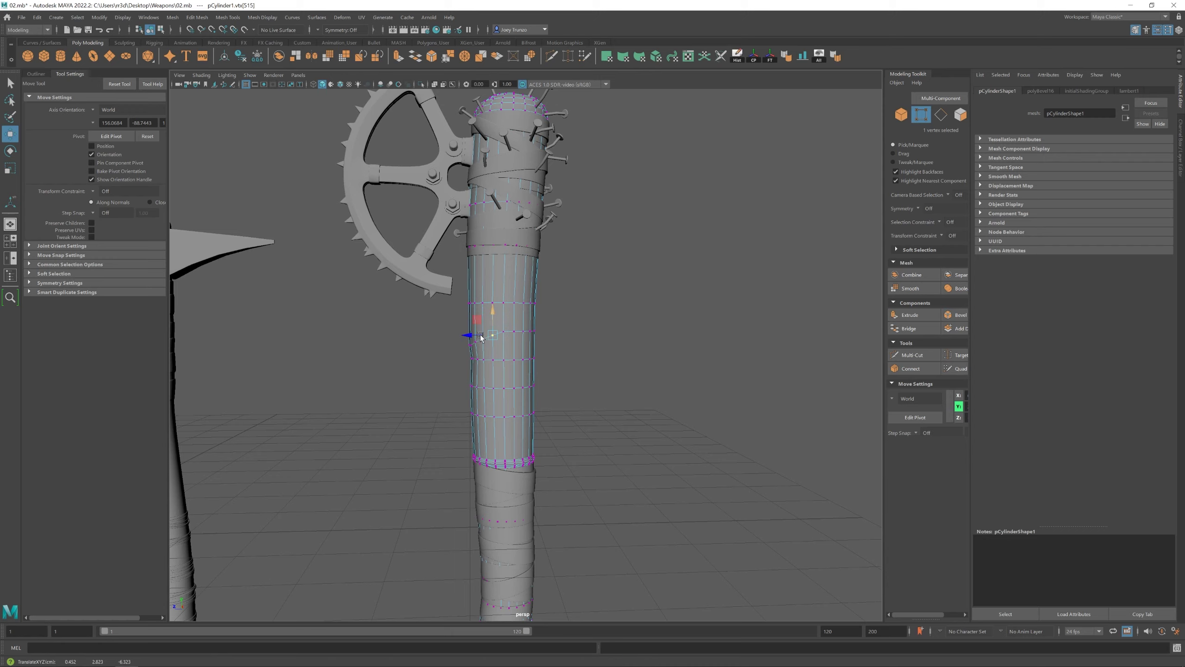
pyautogui.keyDown('alt'); pyautogui.moveTo(481, 337); pyautogui.dragTo(549, 325); pyautogui.keyUp('alt')
pyautogui.scroll(-5, 621, 433)
pyautogui.keyDown('alt'); pyautogui.moveTo(620, 434); pyautogui.dragTo(511, 352); pyautogui.keyUp('alt')
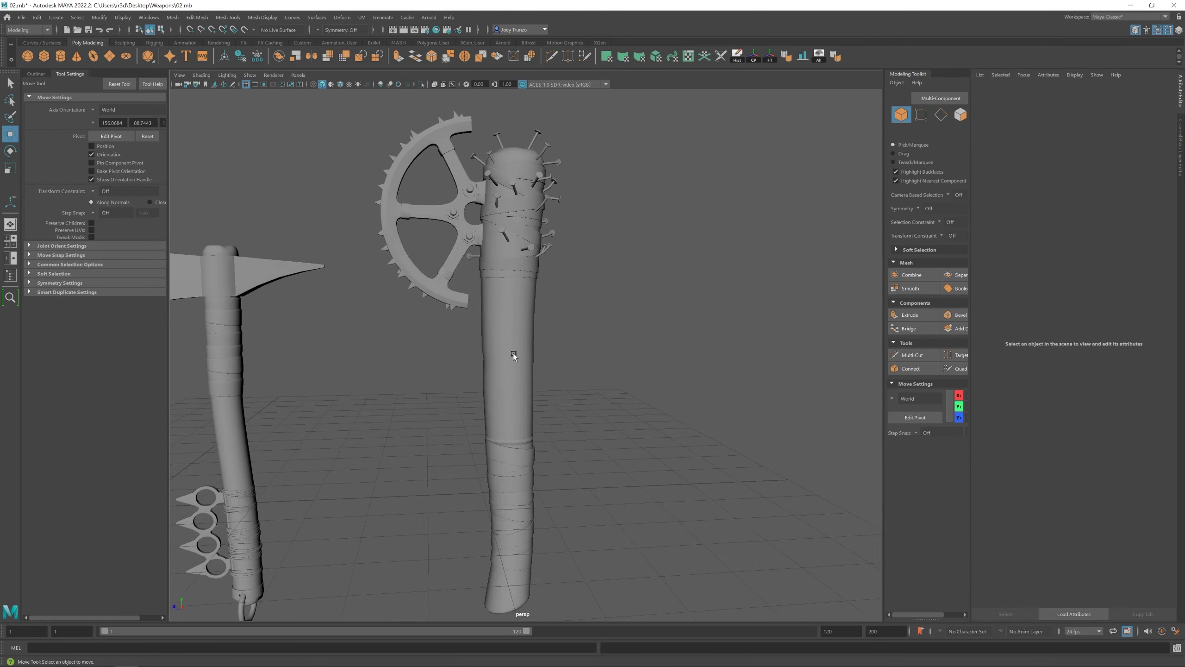
pyautogui.press('F8')
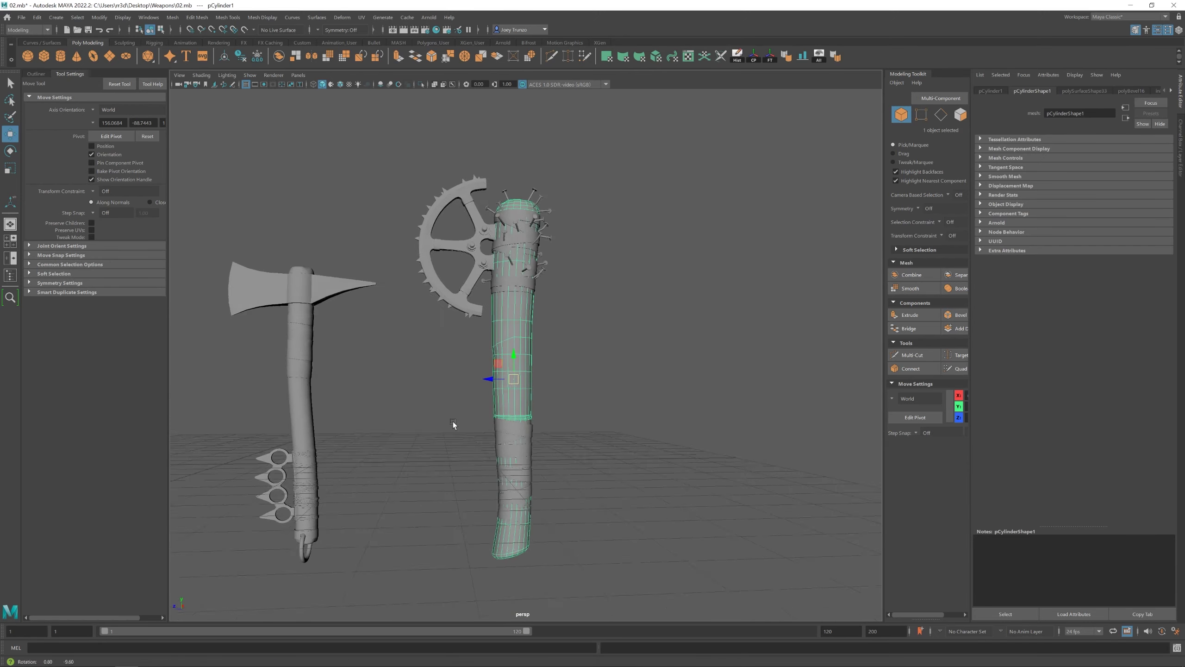
pyautogui.scroll(5, 453, 424)
# Select the corner vertices at the handle's bottom end and move them to reshape it
pyautogui.keyDown('alt'); pyautogui.moveTo(561, 413); pyautogui.dragTo(487, 323); pyautogui.keyUp('alt')
pyautogui.press('F10')
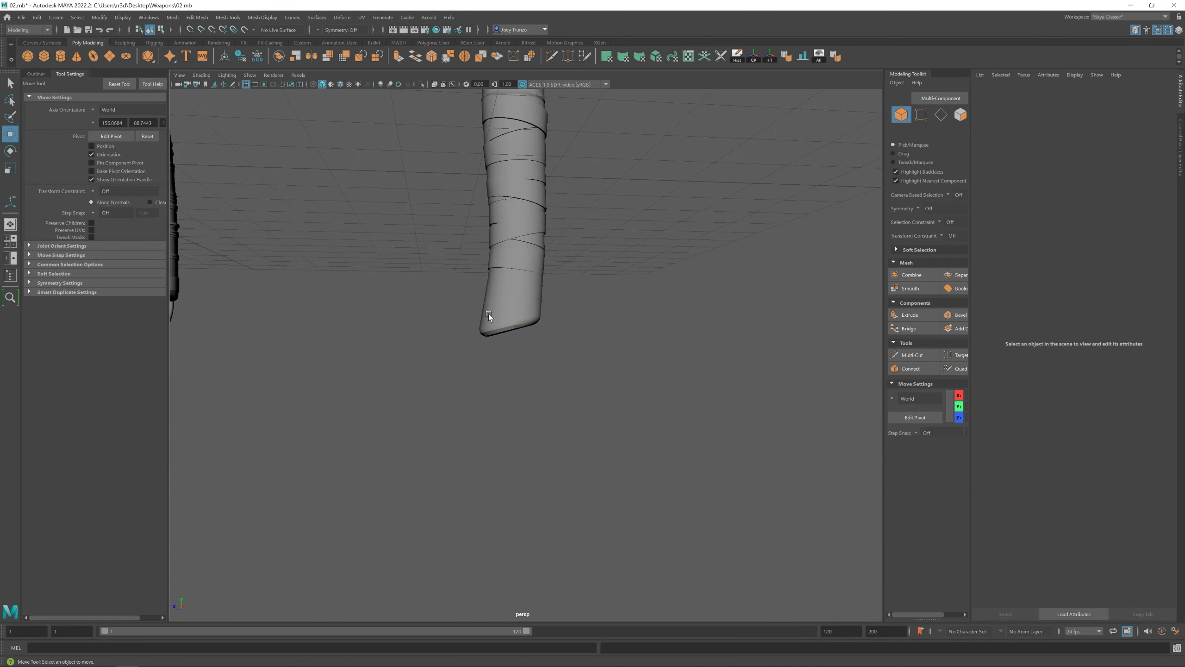
pyautogui.moveTo(550, 262); pyautogui.dragTo(408, 398)
pyautogui.scroll(2, 535, 353)
pyautogui.press('F9')
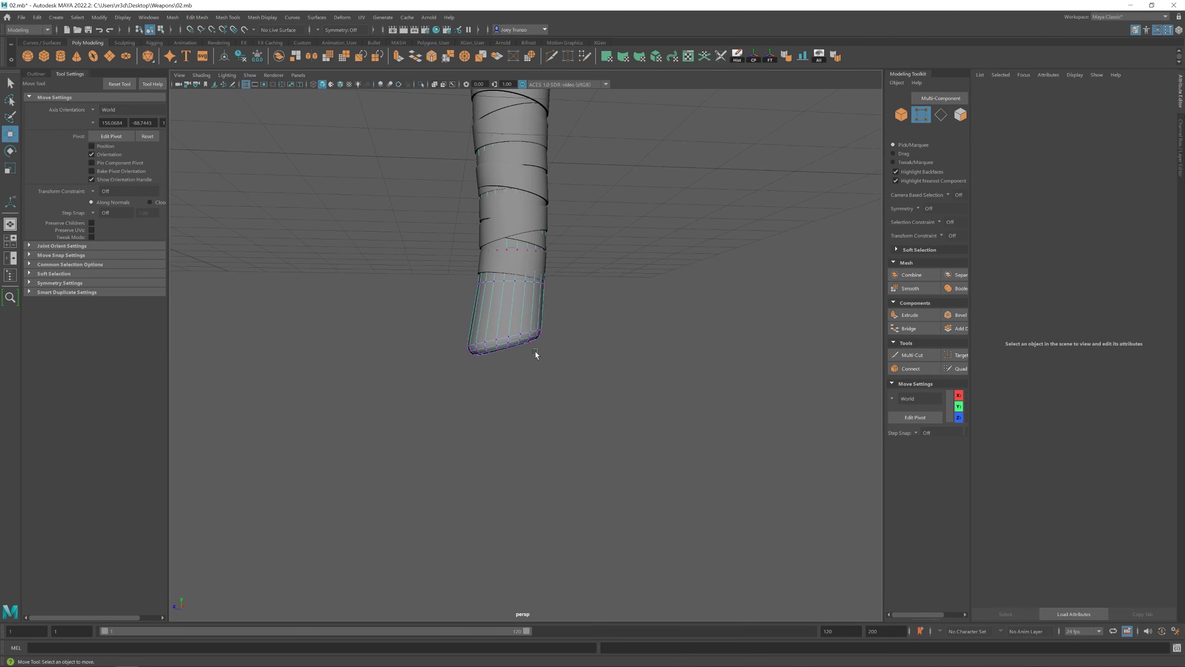
pyautogui.moveTo(532, 353); pyautogui.dragTo(527, 344)
pyautogui.scroll(2, 534, 343)
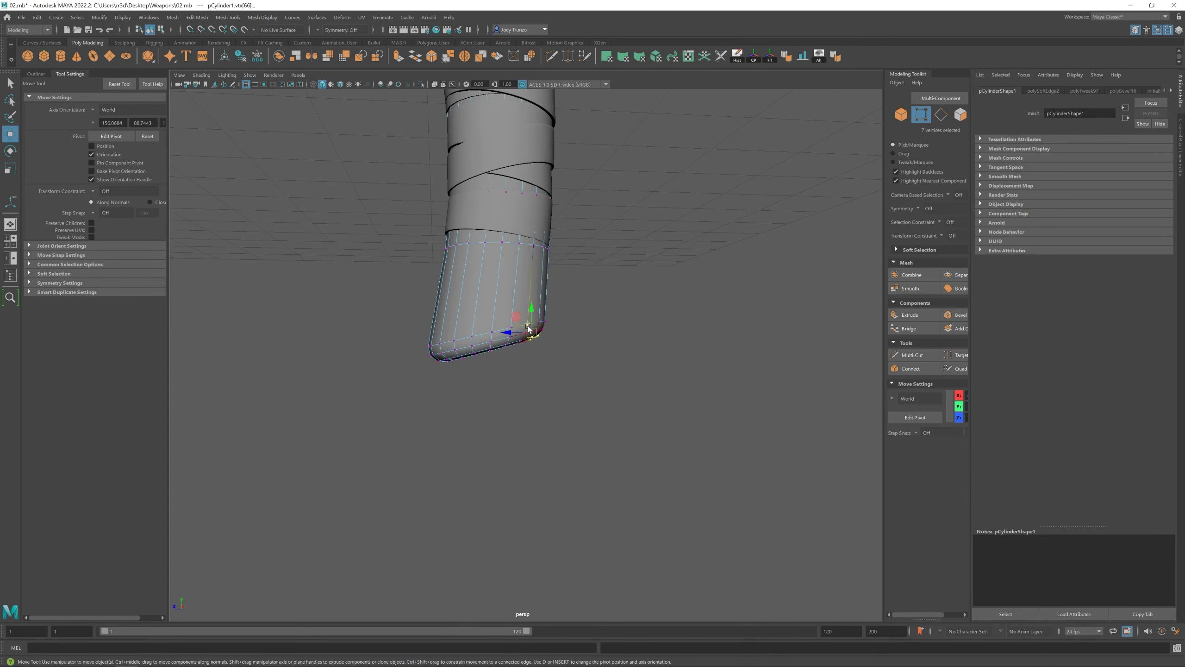
pyautogui.scroll(-5, 532, 340)
# Review both weapons, restore the handle-end vertex selection and return to object mode
pyautogui.keyDown('alt'); pyautogui.moveTo(431, 379); pyautogui.dragTo(503, 334); pyautogui.keyUp('alt')
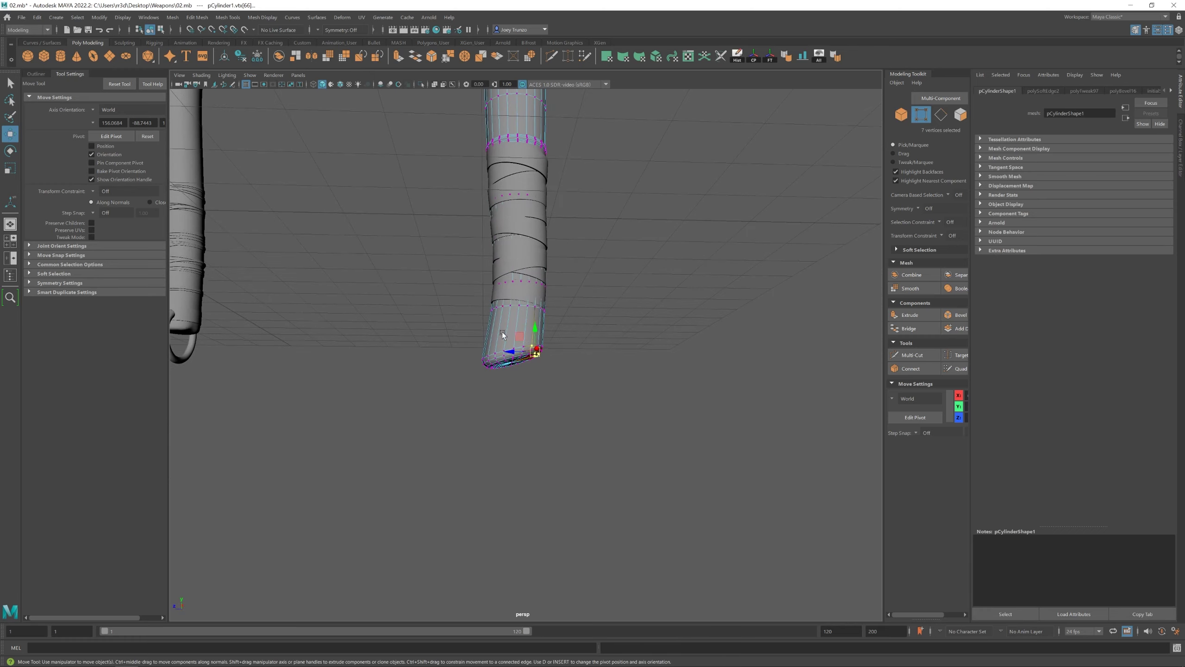
pyautogui.scroll(2, 589, 411)
pyautogui.keyDown('alt'); pyautogui.moveTo(590, 411); pyautogui.dragTo(564, 365); pyautogui.keyUp('alt')
pyautogui.press('F8')
pyautogui.keyDown('alt'); pyautogui.moveTo(709, 402); pyautogui.dragTo(410, 389); pyautogui.keyUp('alt')
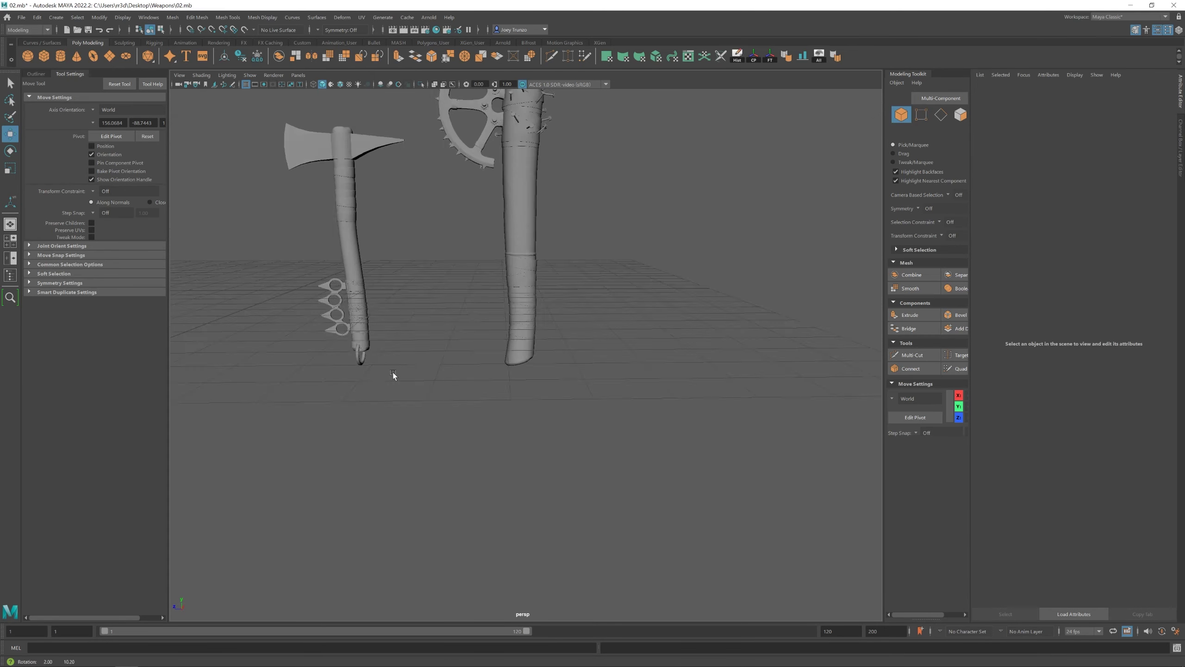
pyautogui.hotkey('ctrl', 'z')
pyautogui.hotkey('ctrl', 'z')
pyautogui.press('F8')
pyautogui.scroll(-5, 426, 410)
pyautogui.scroll(5, 478, 283)
# Scale the edge loops of an upper and a lower wrap band on the axe handle
pyautogui.scroll(-5, 506, 278)
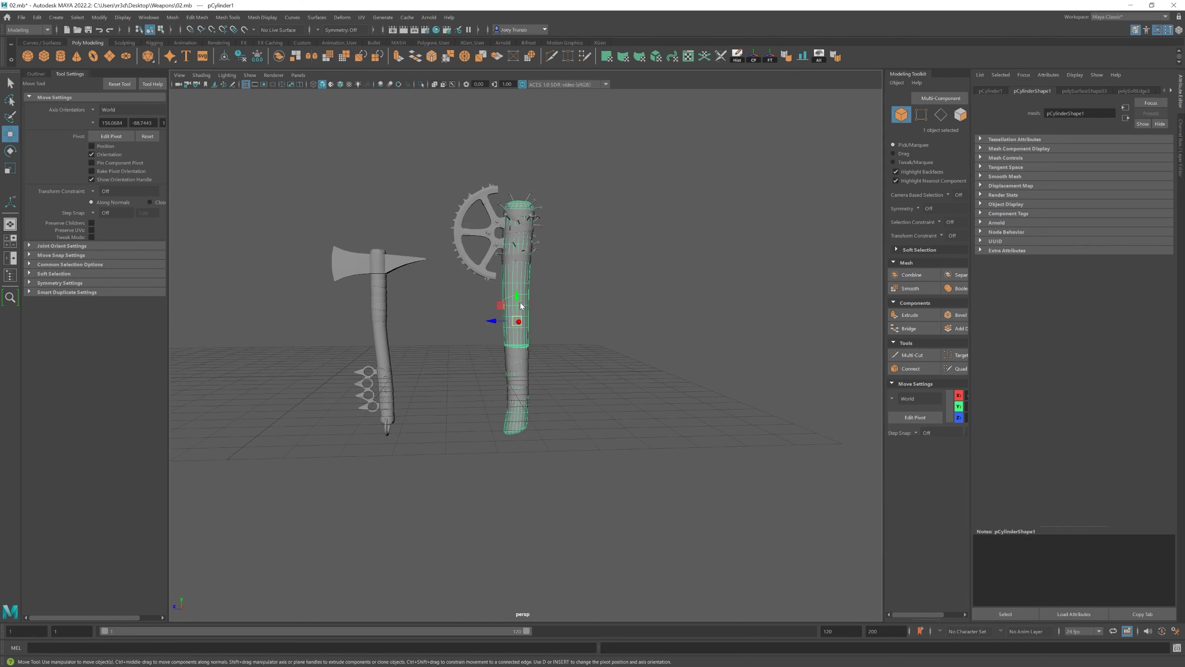
pyautogui.scroll(5, 490, 299)
pyautogui.doubleClick(491, 301)
pyautogui.press('r')
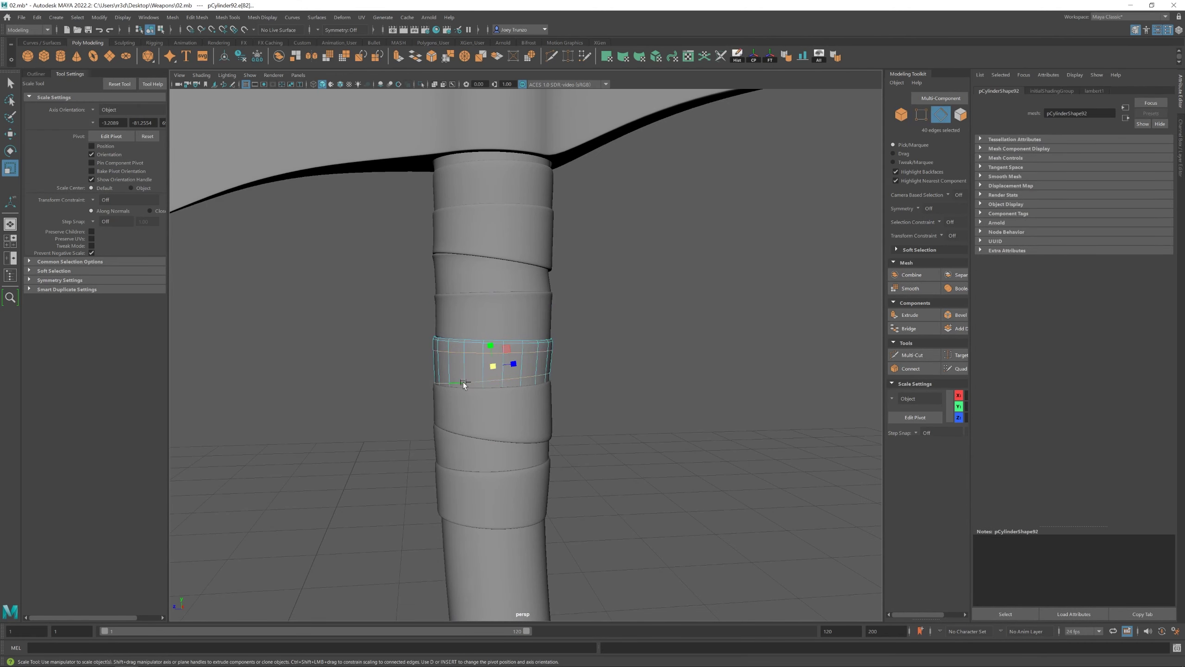
pyautogui.doubleClick(511, 428)
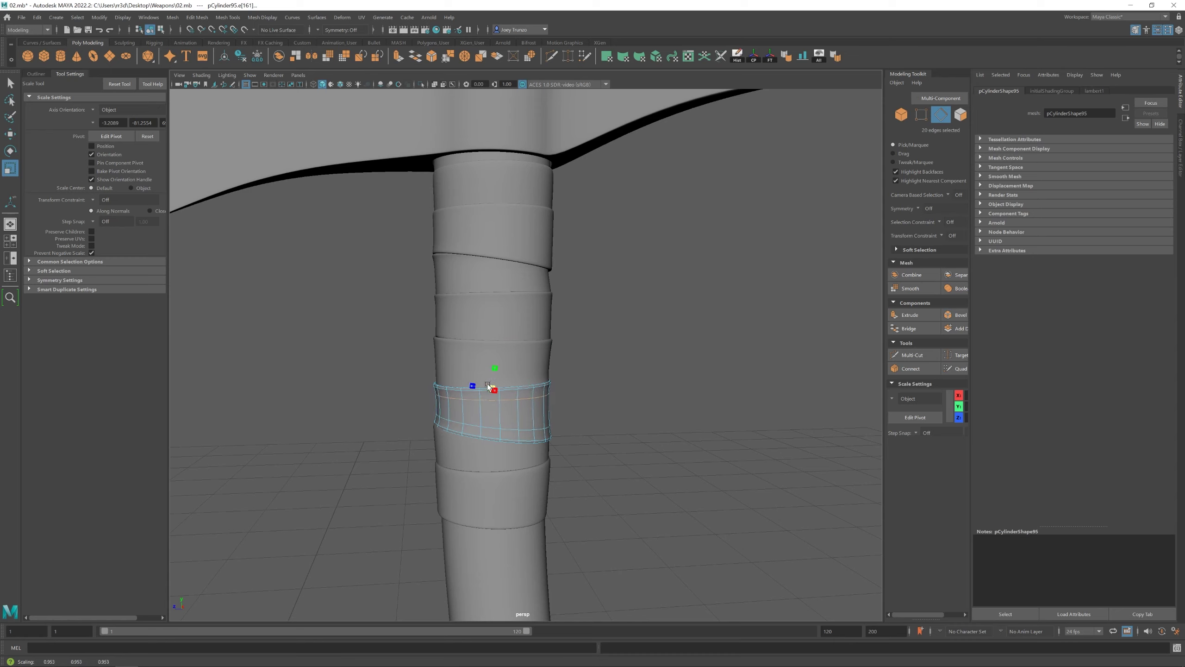
pyautogui.keyDown('alt'); pyautogui.moveTo(488, 386); pyautogui.dragTo(463, 352); pyautogui.keyUp('alt')
pyautogui.moveTo(463, 352); pyautogui.dragTo(485, 396, button='right')
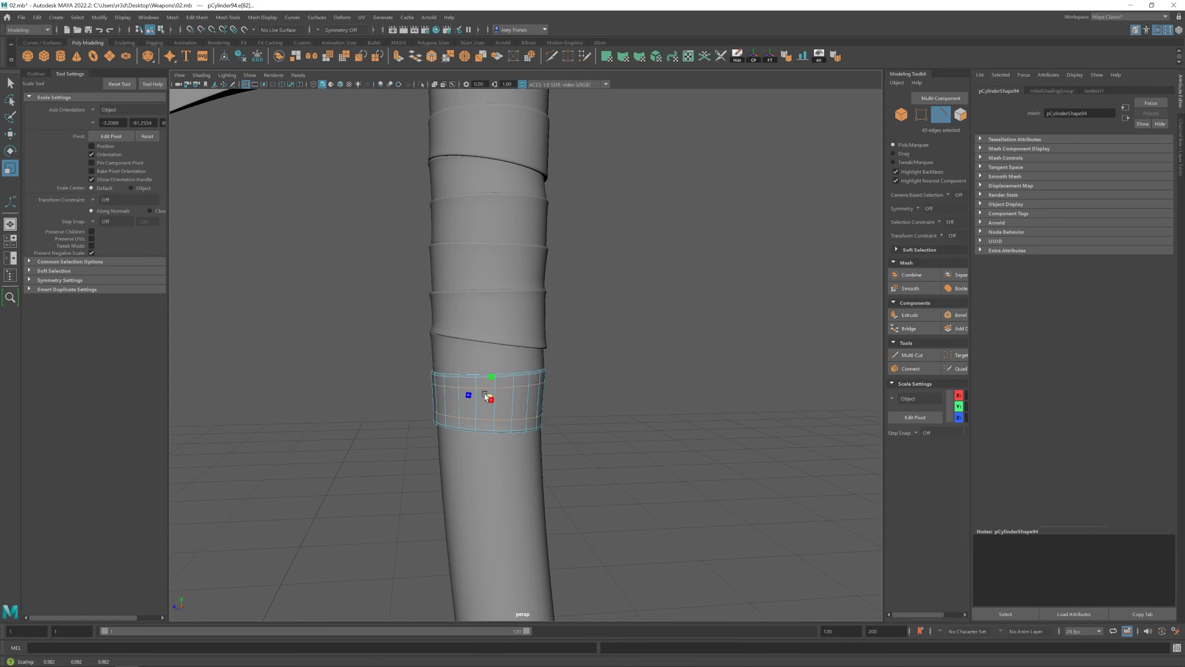
pyautogui.scroll(-5, 485, 396)
pyautogui.scroll(5, 463, 323)
# Move and scale the band beneath the axe head and shift the next band down
pyautogui.doubleClick(485, 320)
pyautogui.press('w')
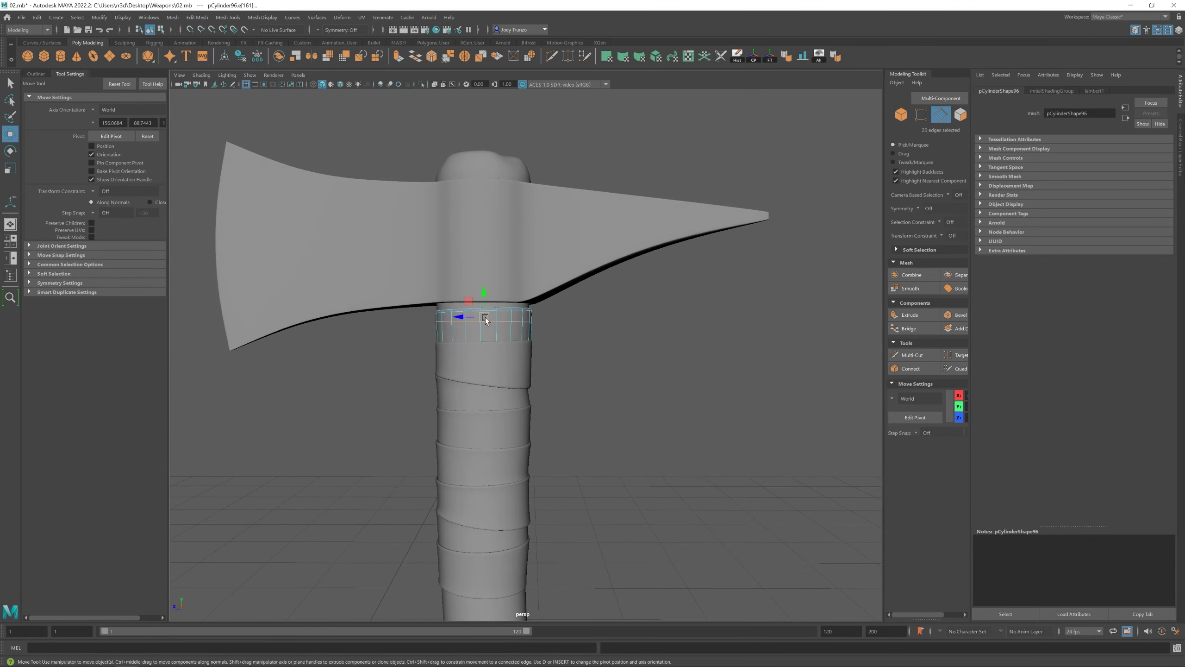
pyautogui.press('r')
pyautogui.press('F8')
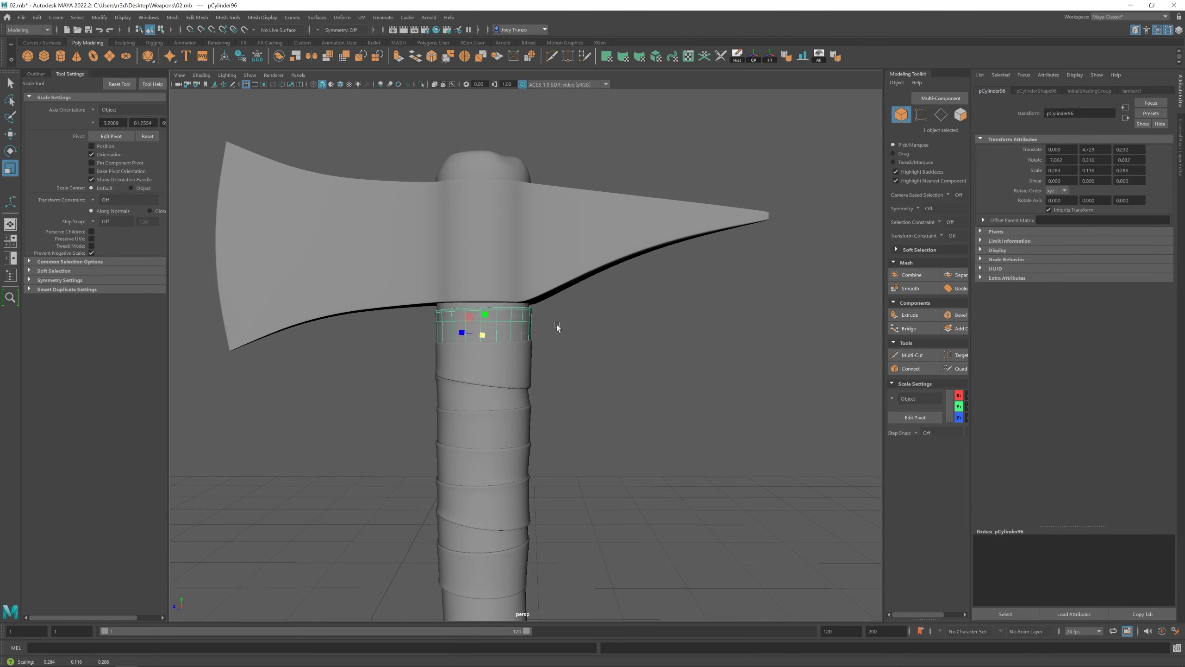
pyautogui.scroll(1, 514, 336)
pyautogui.doubleClick(469, 345)
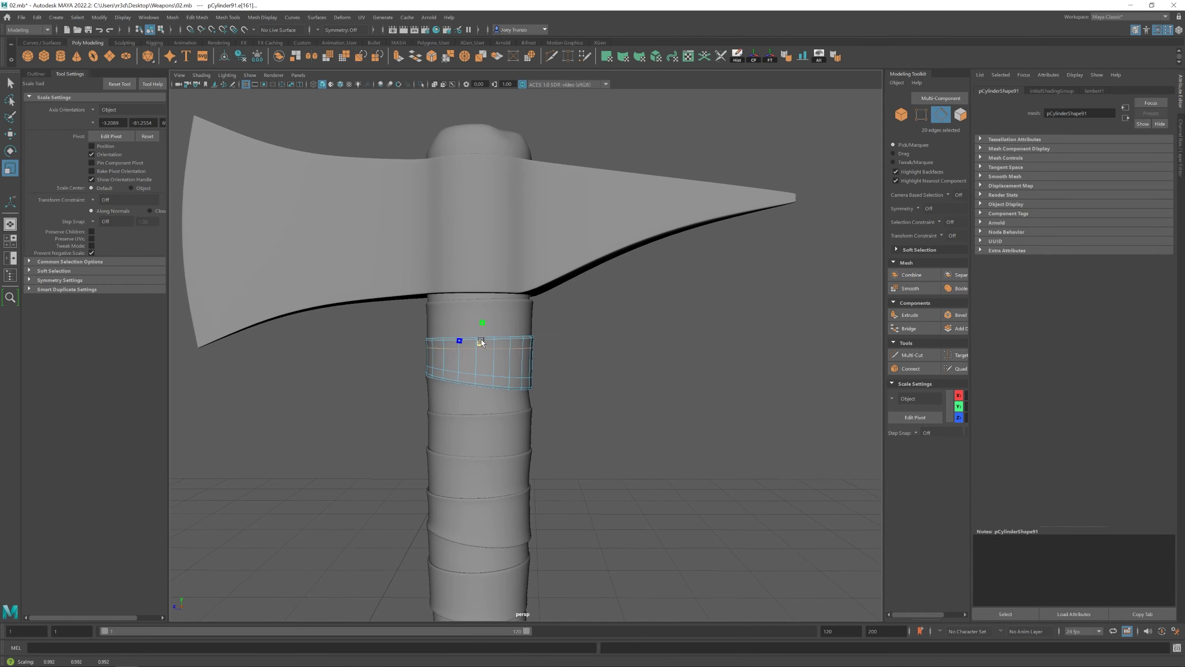
pyautogui.press('w')
pyautogui.click(478, 373)
pyautogui.scroll(-3, 518, 401)
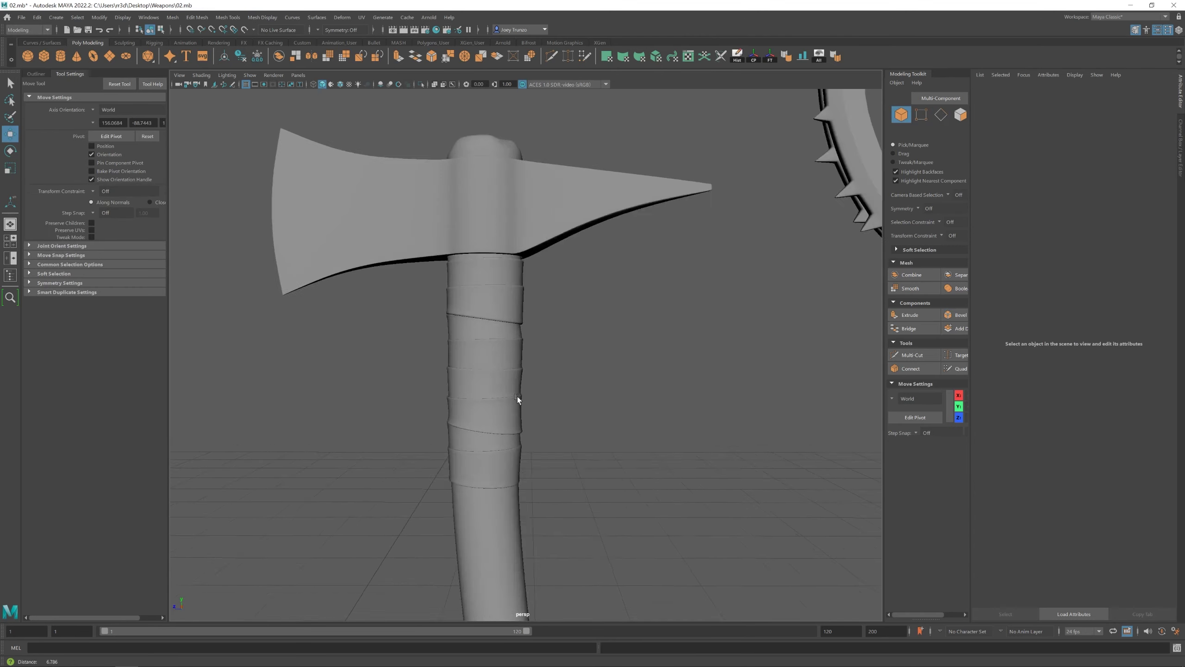
pyautogui.scroll(5, 471, 337)
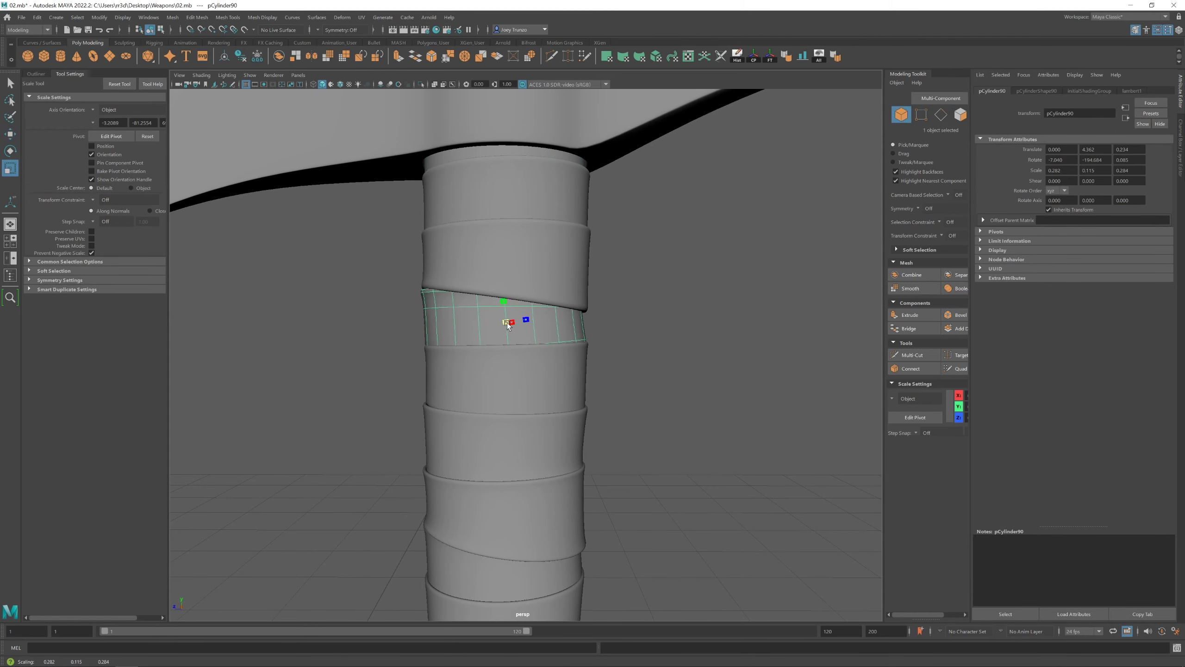
# Resize another wrap band's edge loop, trimming the selection to a single loop
pyautogui.press('F10')
pyautogui.scroll(-3, 484, 403)
pyautogui.scroll(3, 484, 402)
pyautogui.doubleClick(468, 298)
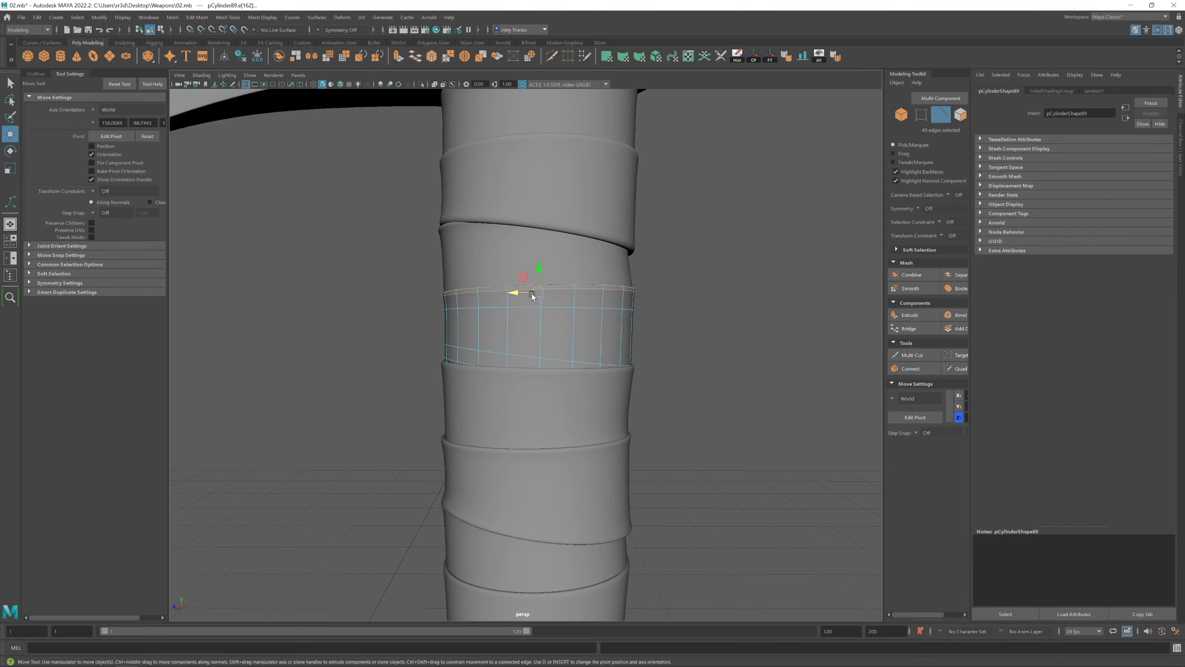
pyautogui.hotkey('ctrl', 'z')
pyautogui.scroll(-3, 607, 322)
pyautogui.scroll(3, 529, 383)
pyautogui.doubleClick(533, 366)
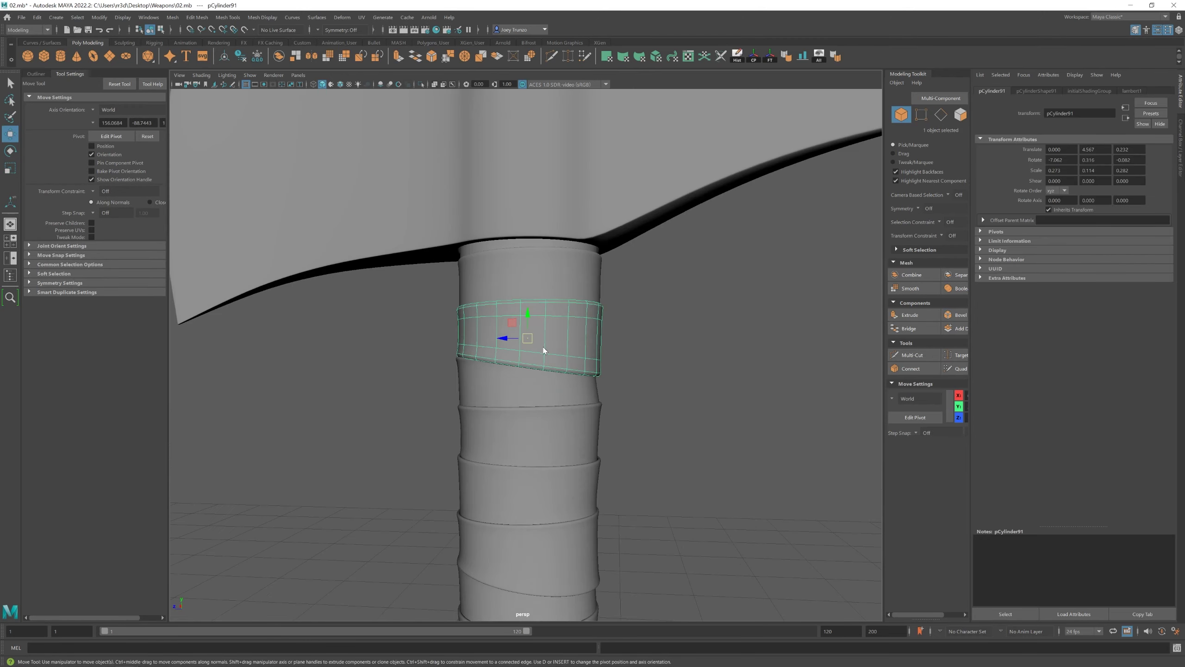
pyautogui.press('r')
pyautogui.press('F8')
pyautogui.scroll(-3, 519, 415)
pyautogui.scroll(3, 511, 310)
# Move the next band, then rotate and scale the lower wrap band's edge loop
pyautogui.click(510, 310)
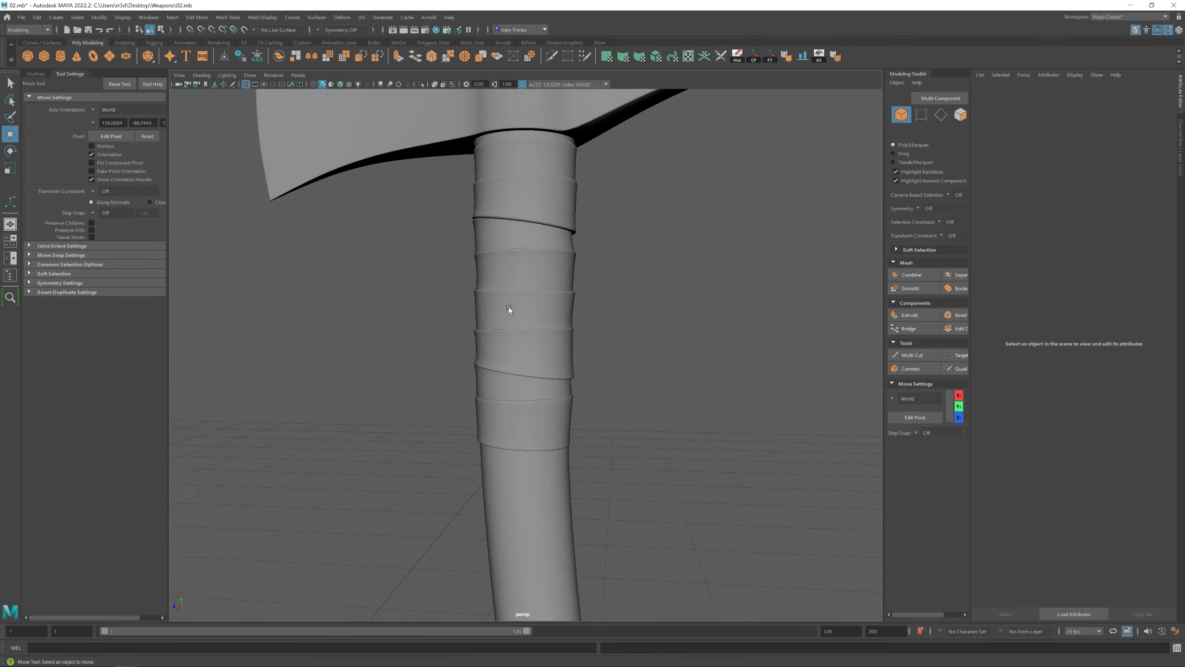
pyautogui.press('F10')
pyautogui.doubleClick(502, 325)
pyautogui.press('w')
pyautogui.press('F8')
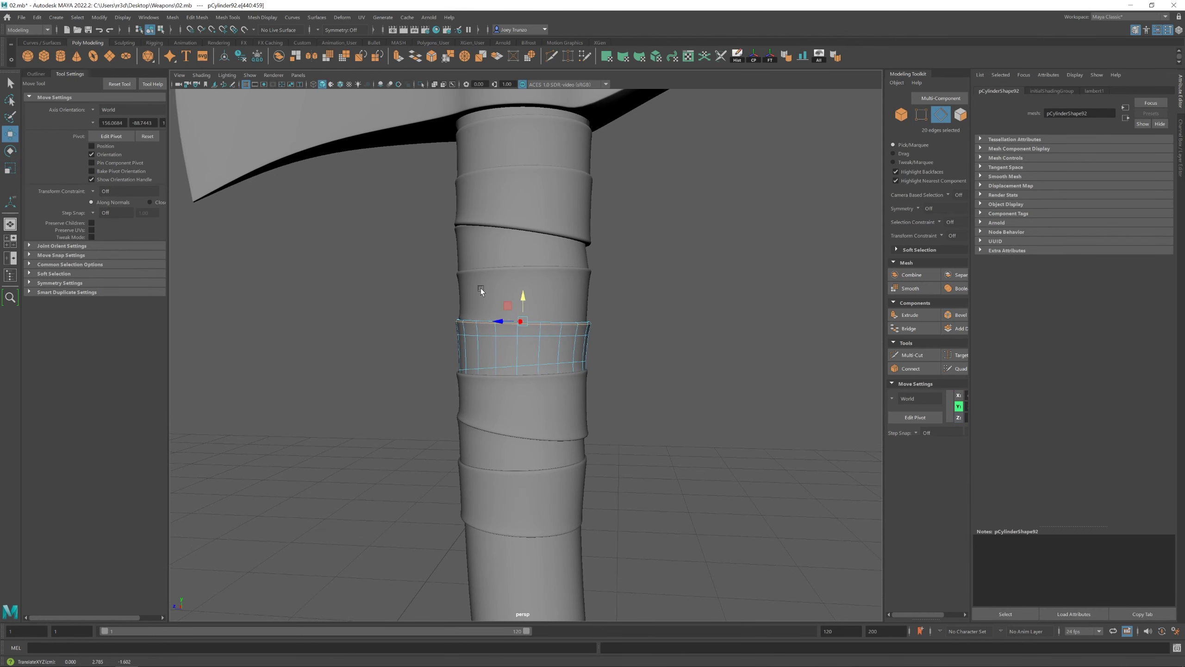
pyautogui.click(498, 323)
pyautogui.moveTo(499, 323)
pyautogui.keyDown('alt'); pyautogui.mouseDown()
pyautogui.moveTo(534, 331)
pyautogui.moveTo(500, 325)
pyautogui.mouseUp(); pyautogui.keyUp('alt')
pyautogui.press('F10')
pyautogui.doubleClick(530, 314)
pyautogui.press('e')
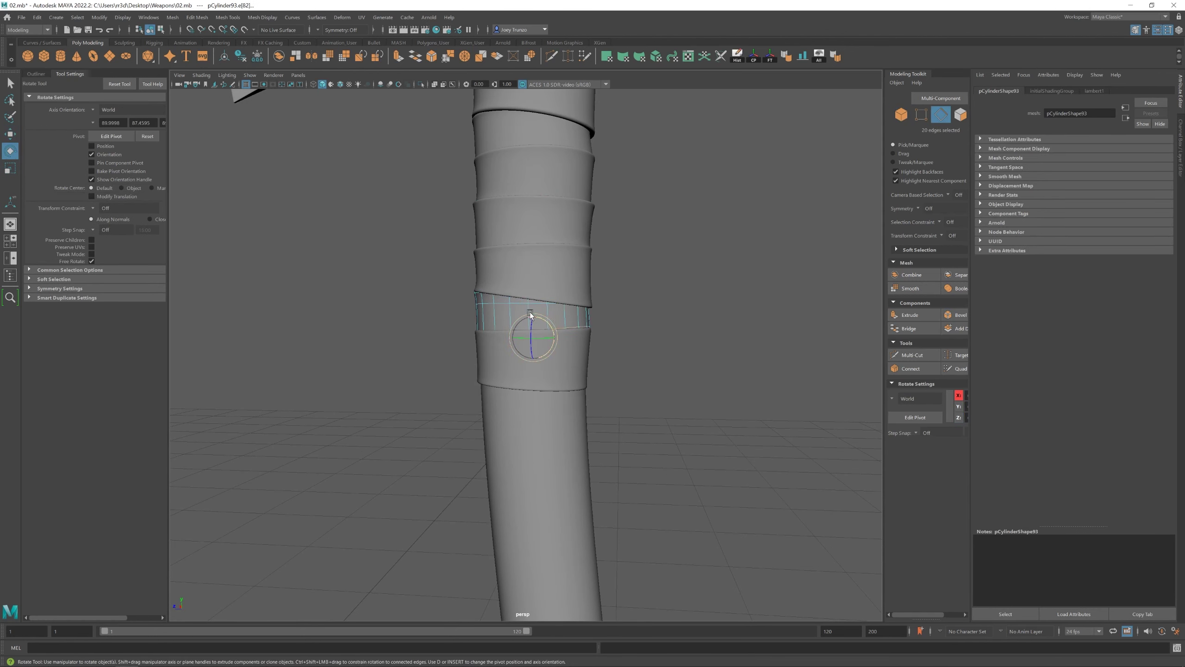
pyautogui.press('r')
pyautogui.scroll(-10, 486, 368)
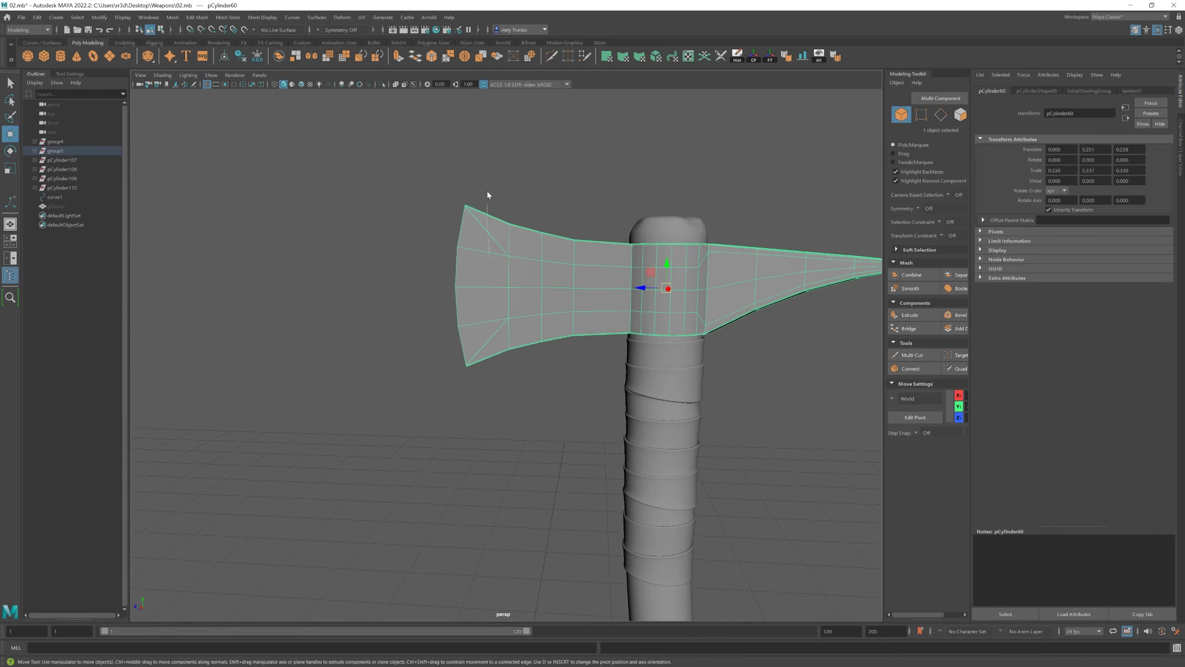
# Insert two edge loops across the axe head and blade
pyautogui.press('F10')
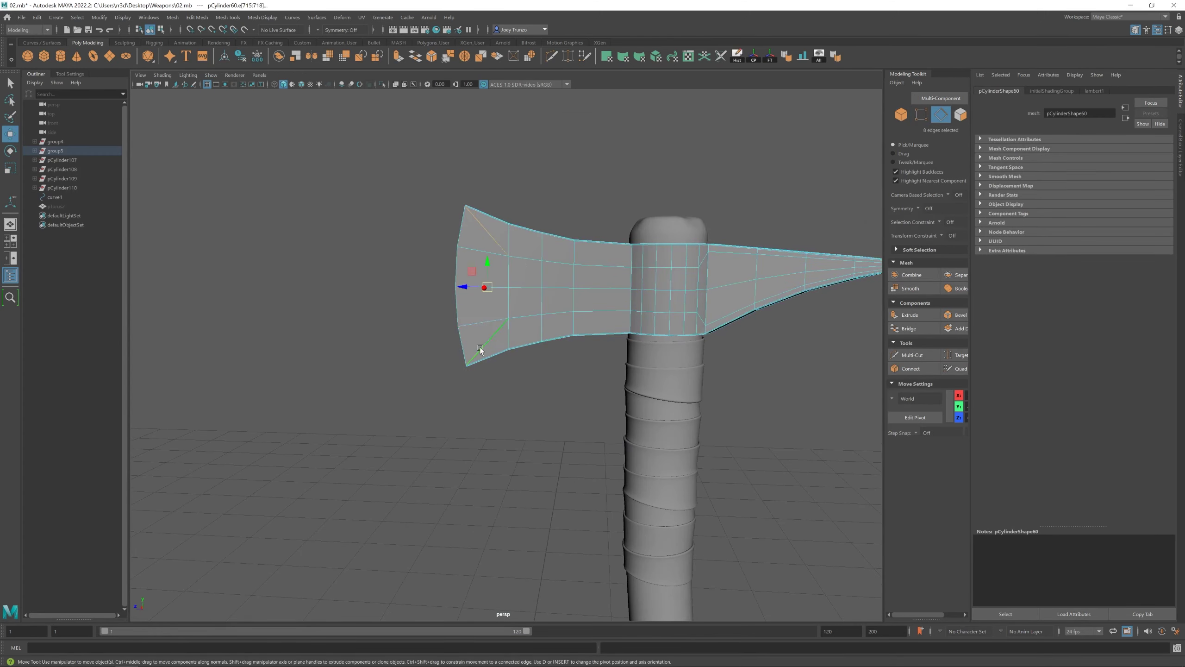
pyautogui.click(218, 16)
pyautogui.click(247, 89)
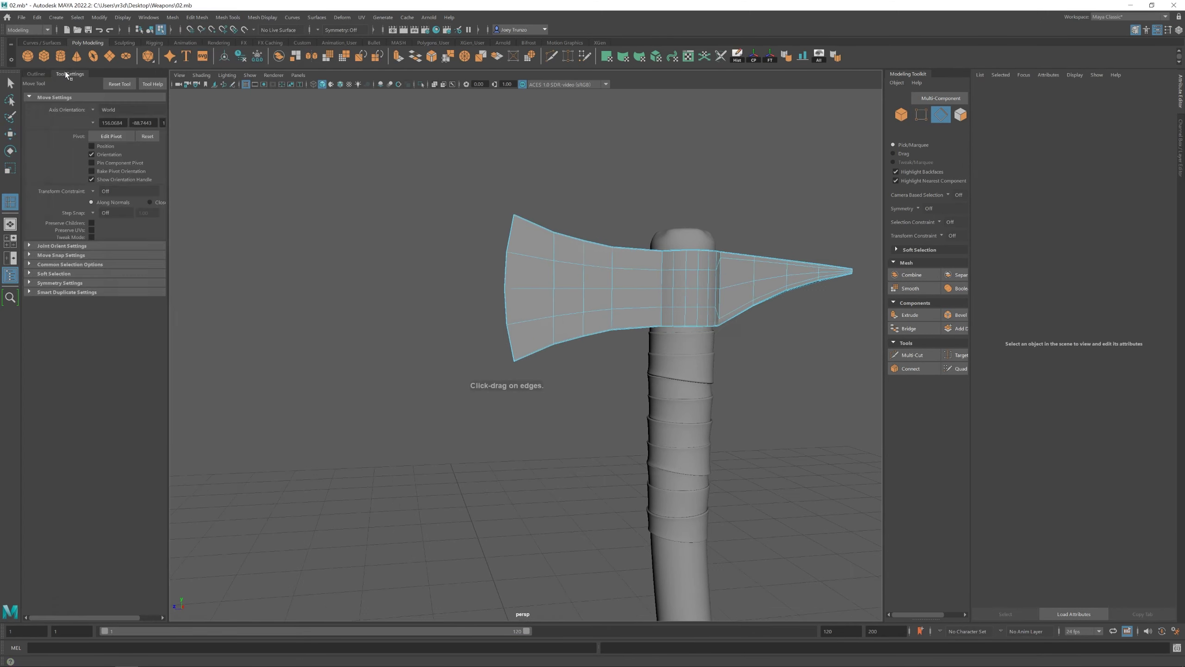
pyautogui.scroll(3, 489, 225)
pyautogui.click(504, 186)
pyautogui.click(497, 368)
pyautogui.scroll(3, 677, 246)
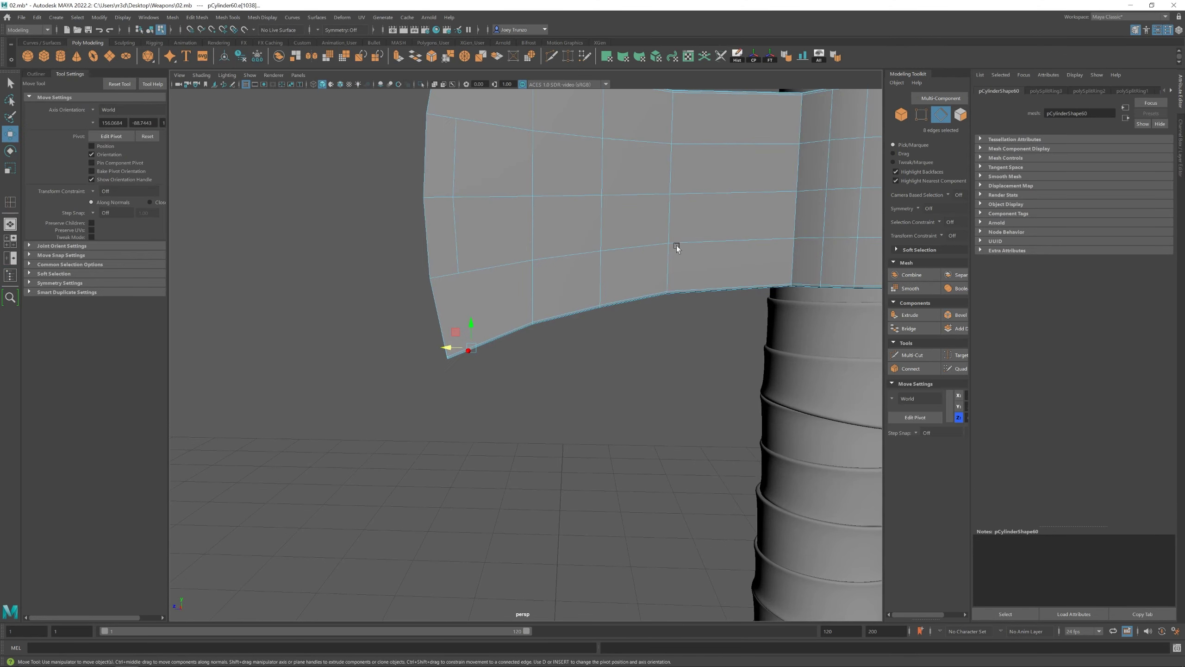
# Multi-Cut a new vertical edge from the blade's top edge to its bottom
pyautogui.hotkey('ctrl', 'shift', 'x')
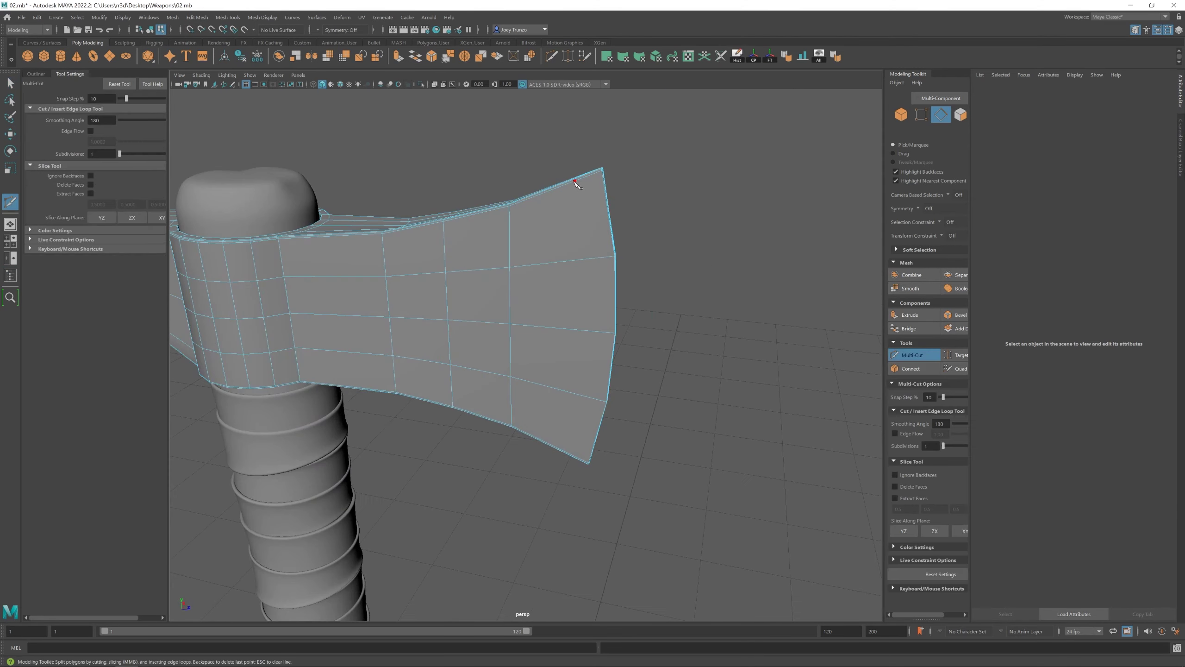
pyautogui.click(575, 181)
pyautogui.keyDown('alt'); pyautogui.moveTo(575, 180); pyautogui.dragTo(537, 260, button='middle'); pyautogui.keyUp('alt')
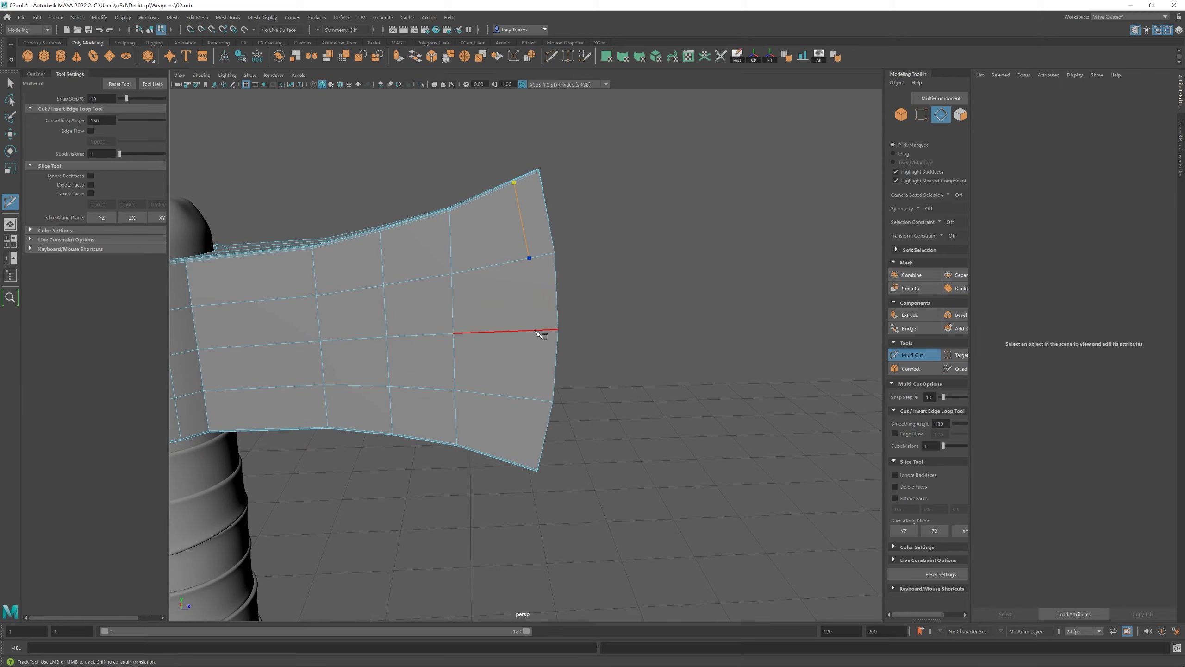
pyautogui.click(528, 471)
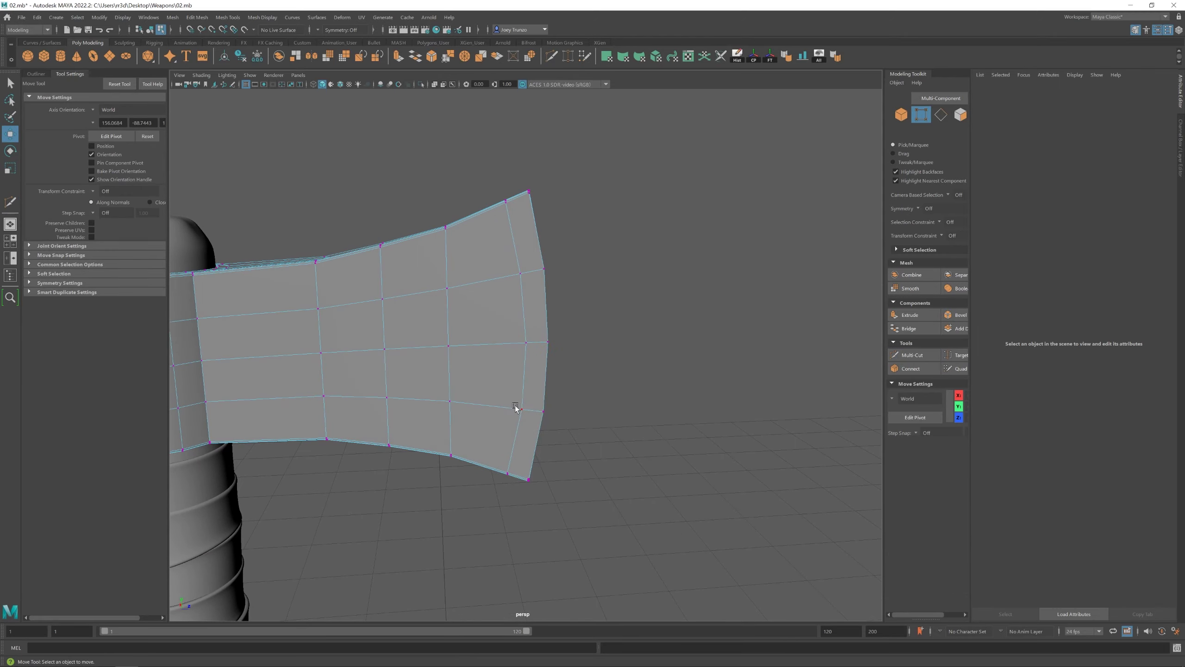
pyautogui.press('w')
pyautogui.click(554, 243)
pyautogui.keyDown('alt'); pyautogui.moveTo(554, 243); pyautogui.dragTo(574, 299); pyautogui.keyUp('alt')
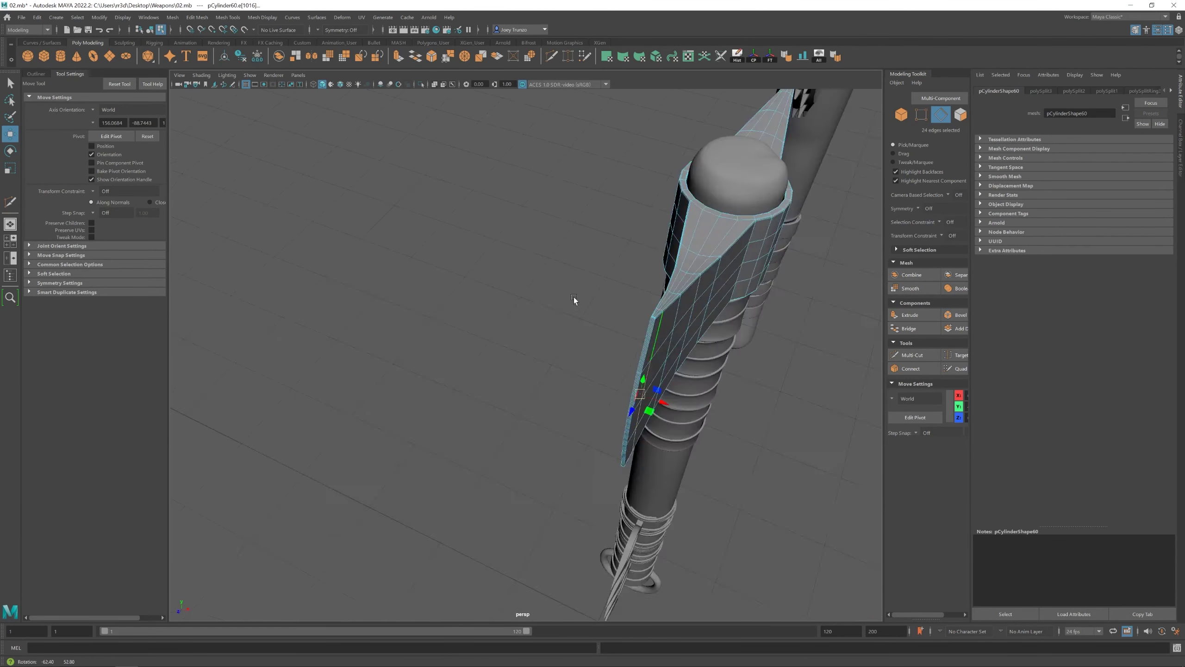
# Bevel the selected blade edges and widen the vertices at the blade's end
pyautogui.click(197, 17)
pyautogui.click(220, 49)
pyautogui.moveTo(1125, 167); pyautogui.dragTo(1118, 169)
pyautogui.press('w')
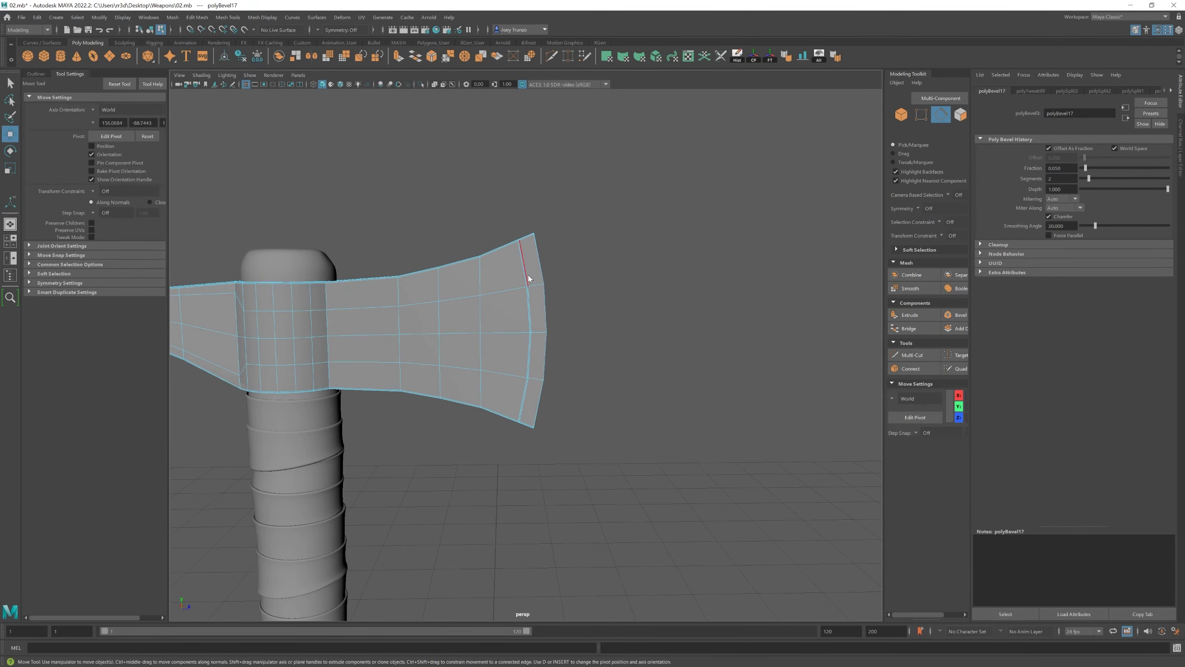
pyautogui.press('F9')
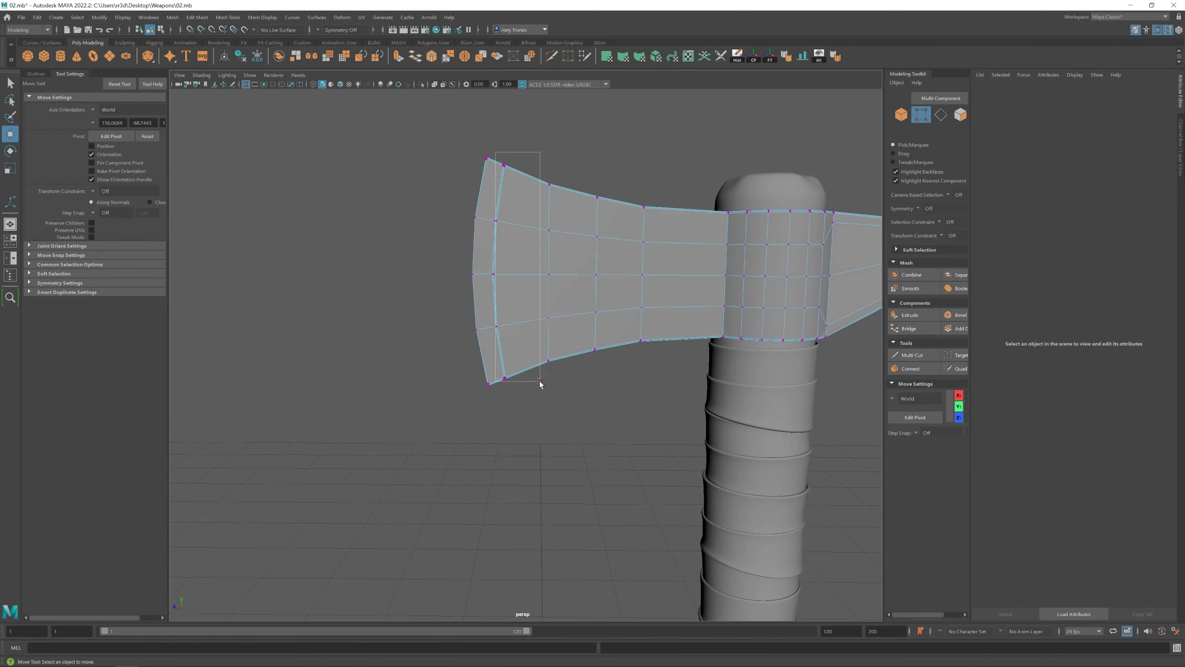
pyautogui.moveTo(455, 367); pyautogui.dragTo(459, 368)
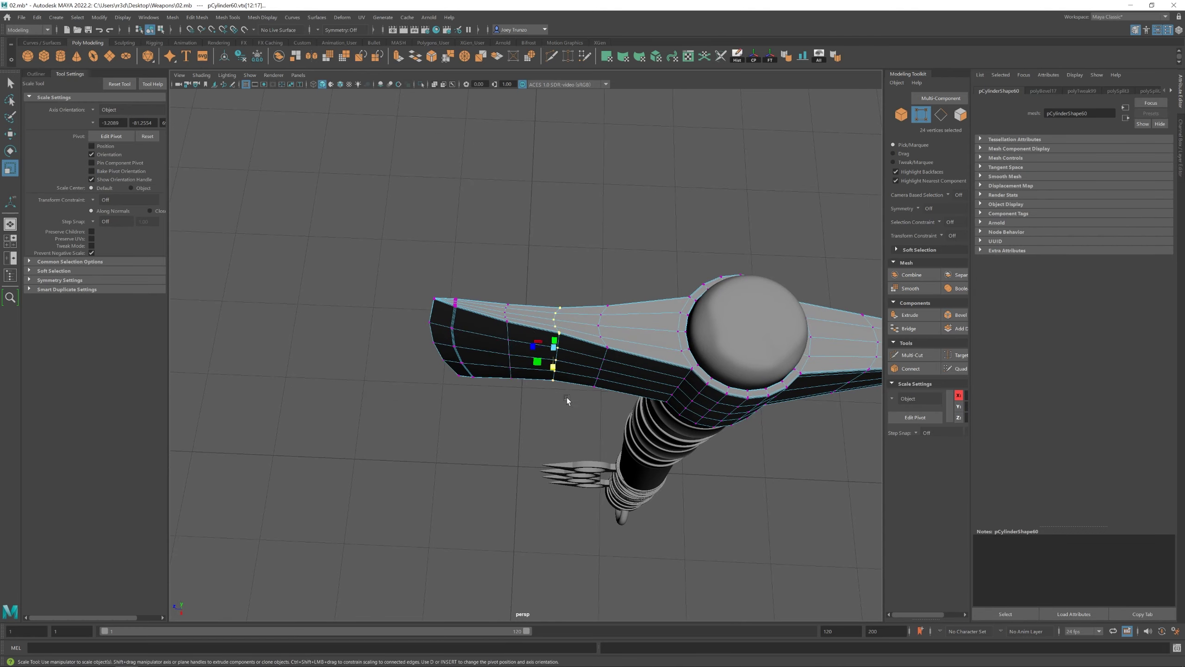
pyautogui.keyDown('alt'); pyautogui.moveTo(596, 372); pyautogui.dragTo(536, 336); pyautogui.keyUp('alt')
pyautogui.press('1')
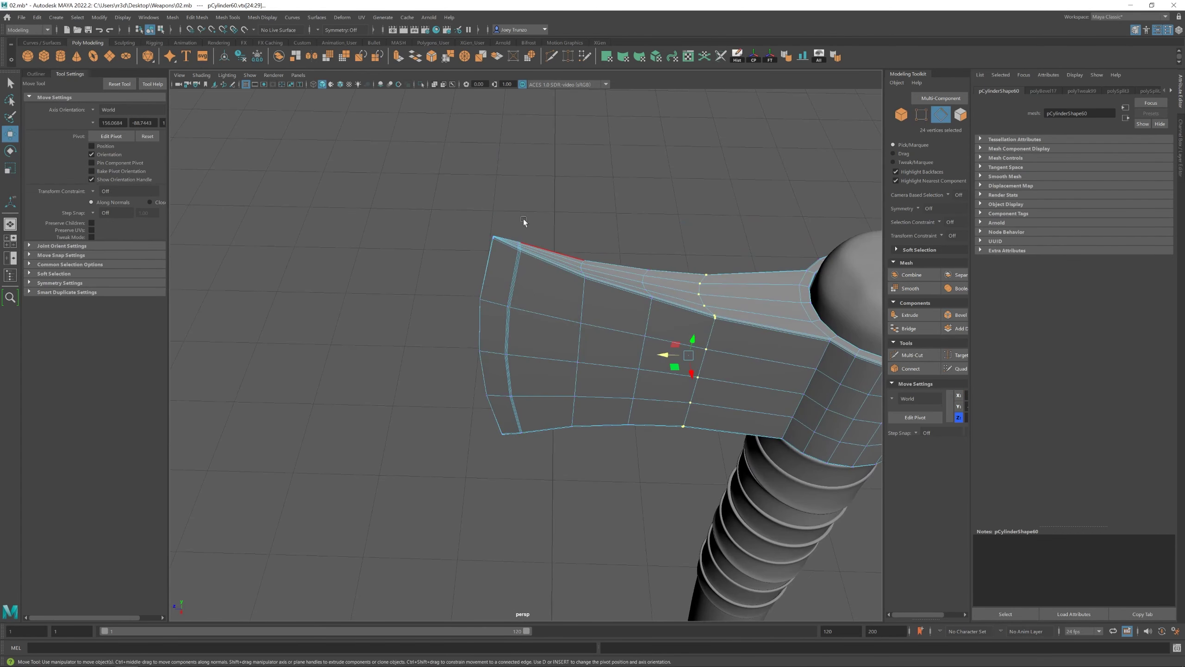
# Insert an edge loop near the blade's left end and bevel it
pyautogui.click(228, 17)
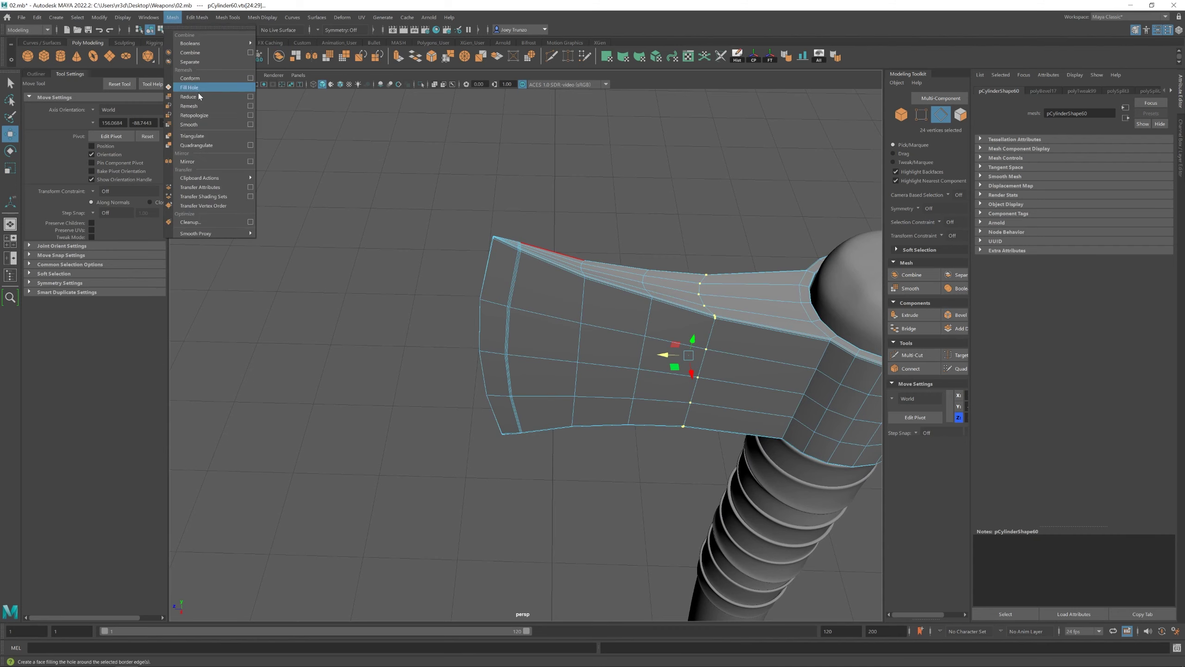
pyautogui.click(242, 85)
pyautogui.moveTo(528, 229); pyautogui.dragTo(519, 245)
pyautogui.press('w')
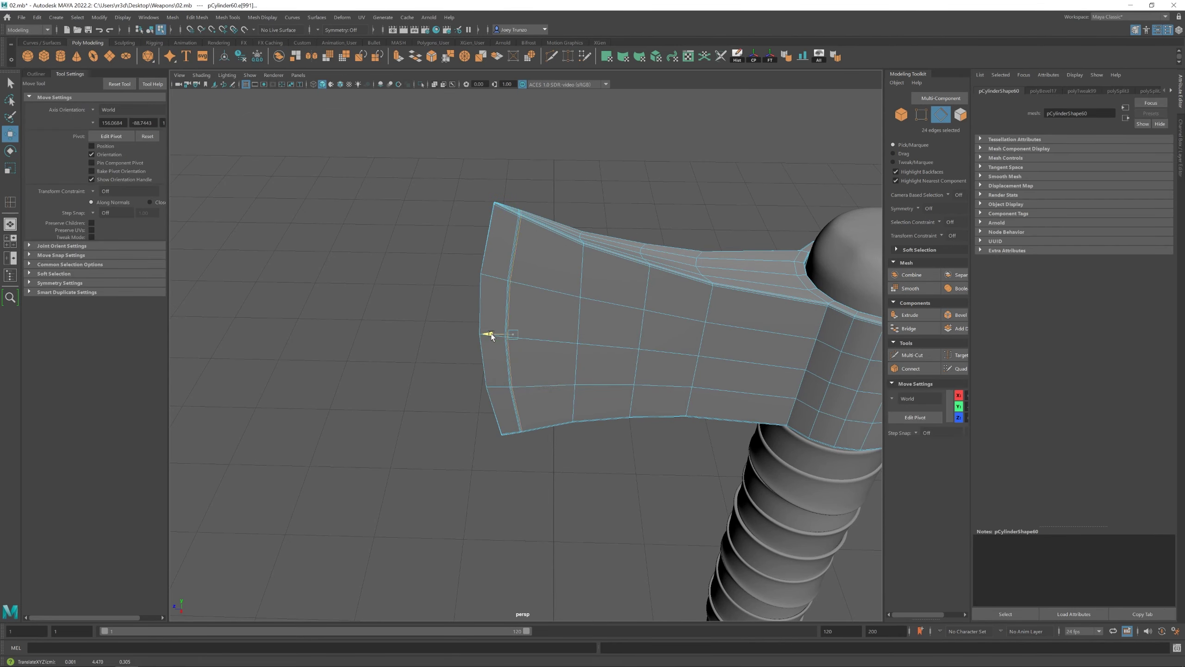
pyautogui.click(197, 17)
pyautogui.click(212, 51)
pyautogui.scroll(6, 621, 299)
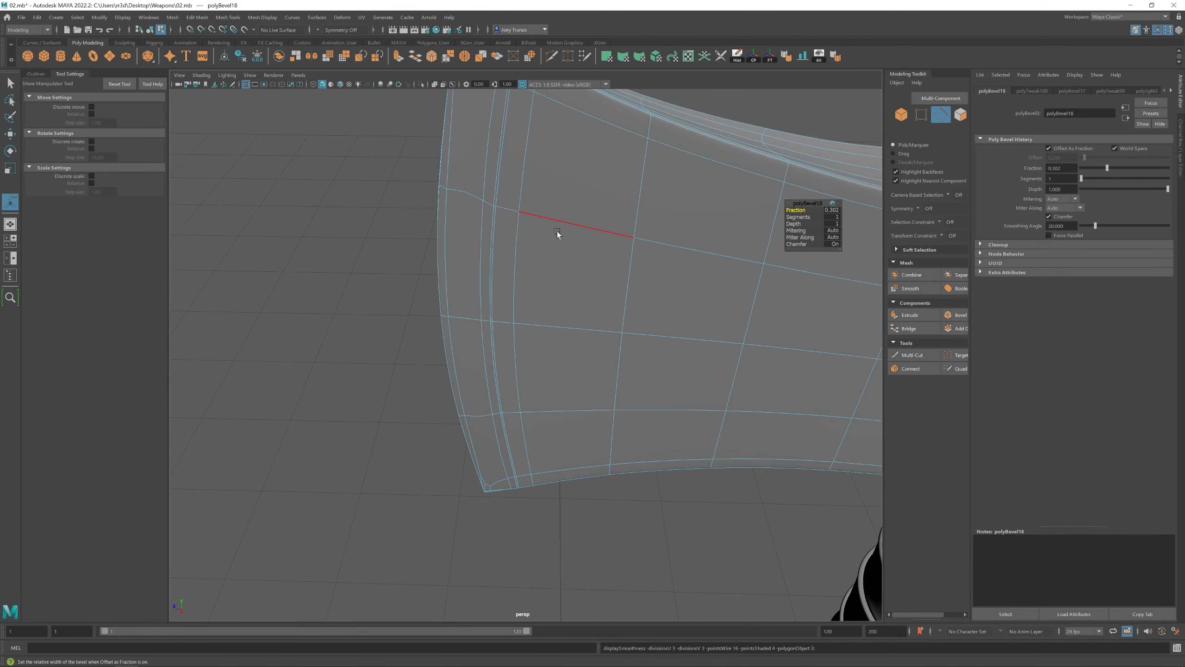
pyautogui.scroll(-10, 558, 233)
# Frame the axe head and try scaling an edge loop around it, then undo
pyautogui.click(532, 285)
pyautogui.press('f')
pyautogui.keyDown('alt'); pyautogui.moveTo(778, 455); pyautogui.dragTo(785, 502); pyautogui.keyUp('alt')
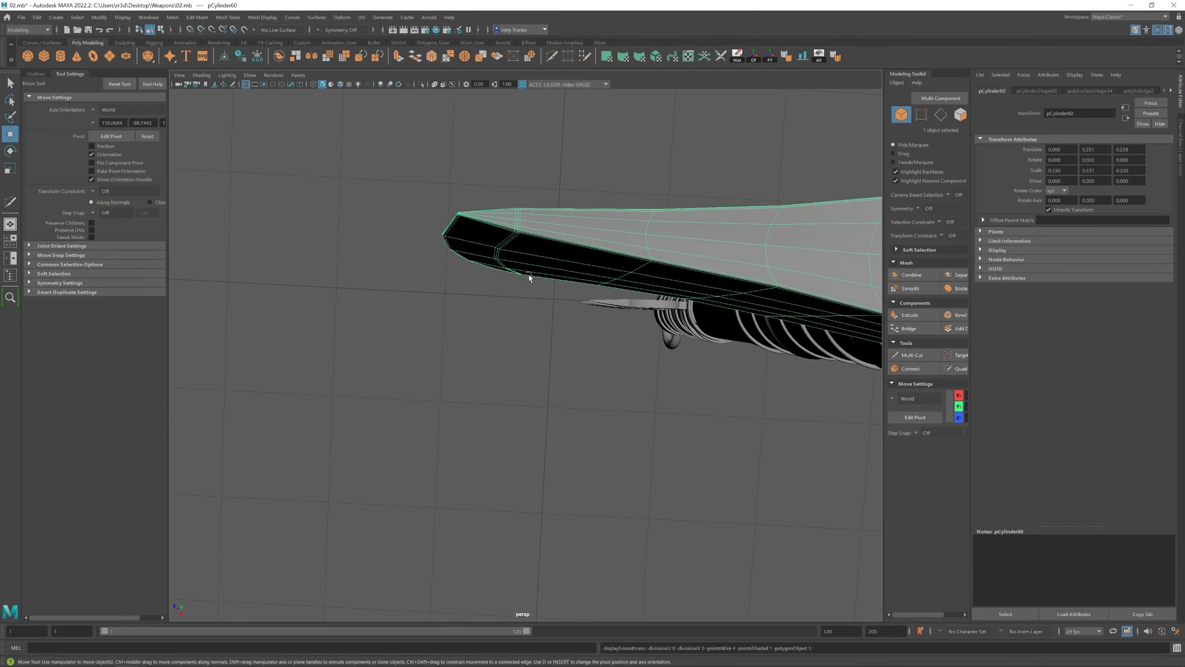
pyautogui.keyDown('alt'); pyautogui.moveTo(528, 275); pyautogui.dragTo(535, 249); pyautogui.keyUp('alt')
pyautogui.press('F10')
pyautogui.doubleClick(506, 263)
pyautogui.press('r')
pyautogui.hotkey('ctrl', 'z')
pyautogui.hotkey('ctrl', 'z')
pyautogui.hotkey('ctrl', 'z')
pyautogui.hotkey('ctrl', 'z')
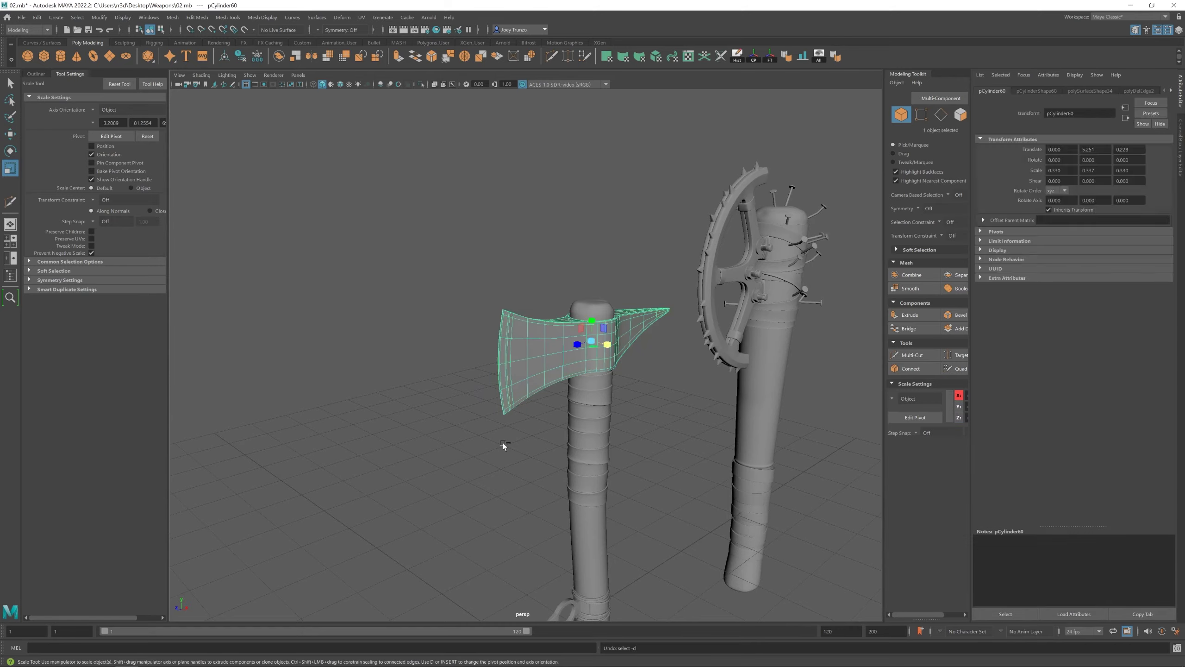
# Delete a vertical blade edge loop, undo the extra changes, and open the Outliner
pyautogui.hotkey('shift', 'z')
pyautogui.doubleClick(476, 249)
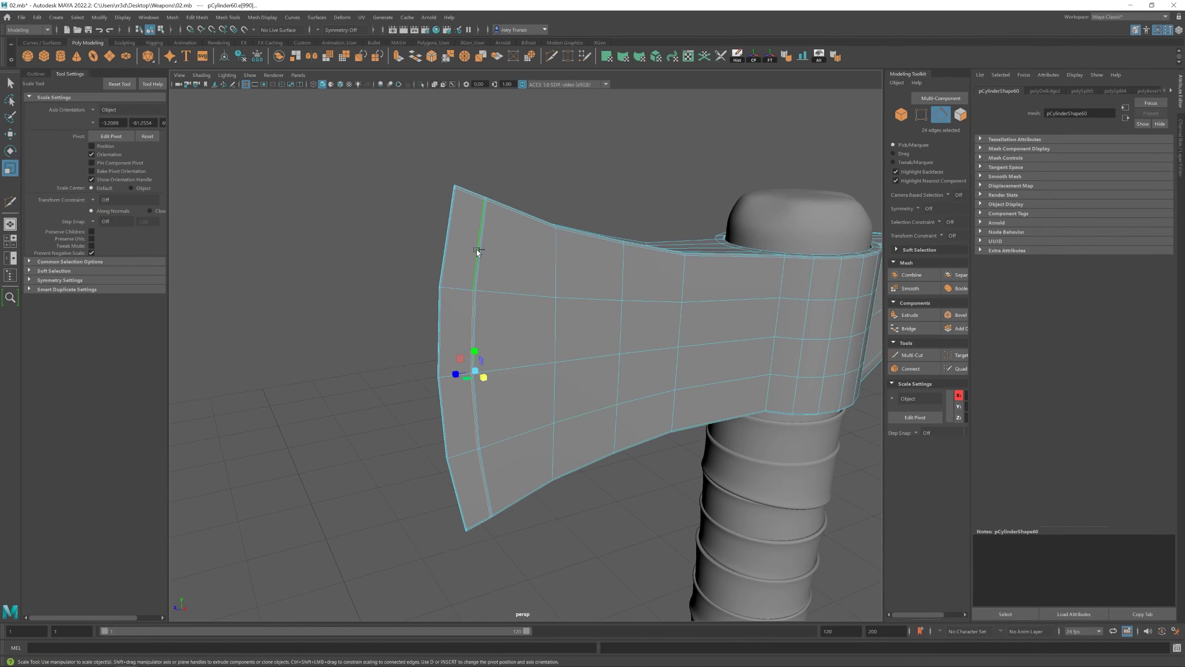
pyautogui.hotkey('ctrl', 'Delete')
pyautogui.keyDown('alt'); pyautogui.moveTo(537, 306); pyautogui.dragTo(545, 302); pyautogui.keyUp('alt')
pyautogui.hotkey('ctrl', 'z')
pyautogui.hotkey('ctrl', 'z')
pyautogui.hotkey('ctrl', 'z')
pyautogui.hotkey('ctrl', 'z')
pyautogui.hotkey('ctrl', 'z')
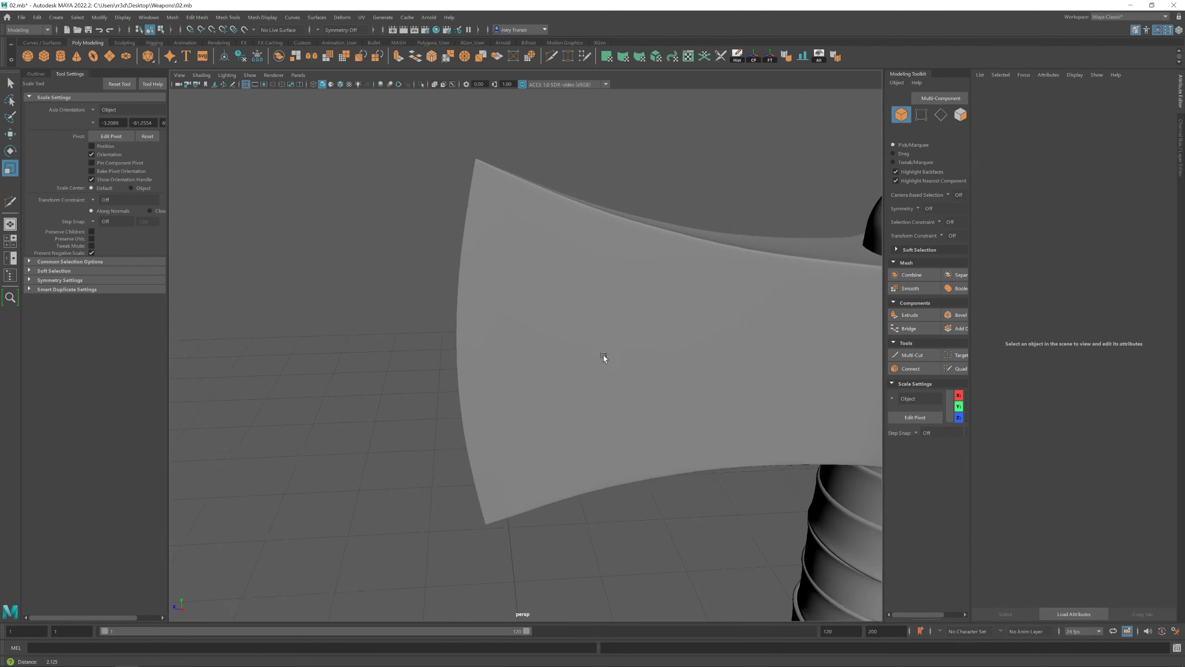
pyautogui.hotkey('ctrl', 'z')
pyautogui.hotkey('ctrl', 'z')
pyautogui.hotkey('ctrl', 'z')
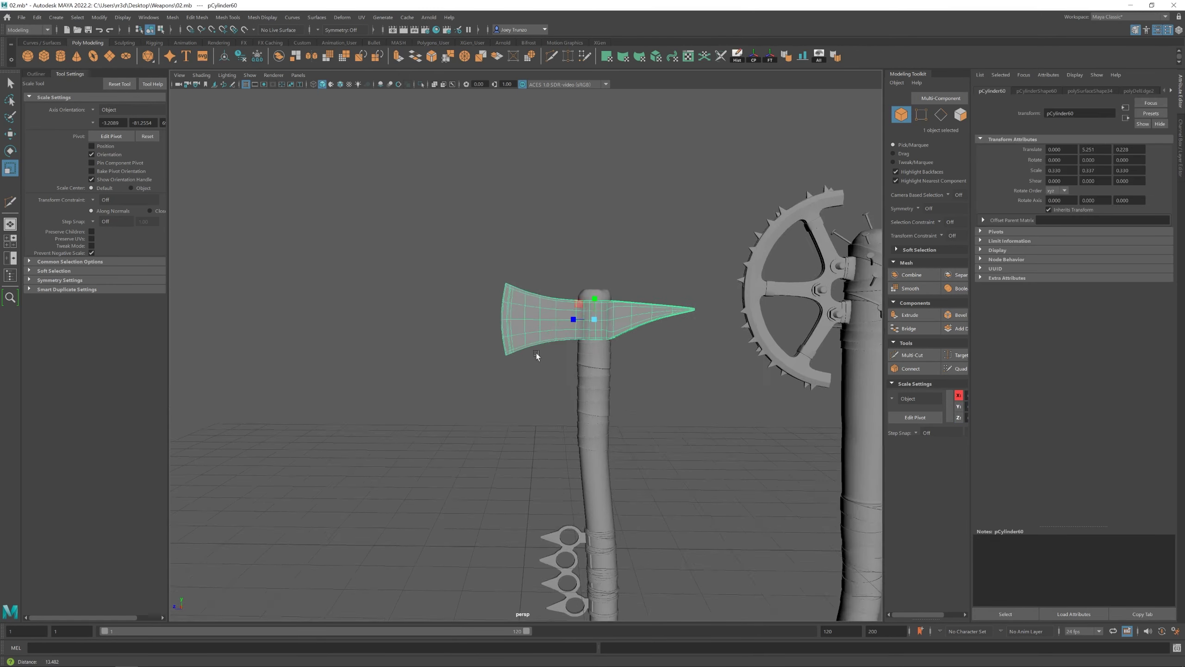
pyautogui.press('w')
pyautogui.hotkey('ctrl', 'z')
pyautogui.hotkey('ctrl', 'z')
pyautogui.hotkey('ctrl', 'z')
pyautogui.hotkey('ctrl', 'z')
pyautogui.hotkey('ctrl', 'z')
pyautogui.hotkey('ctrl', 'z')
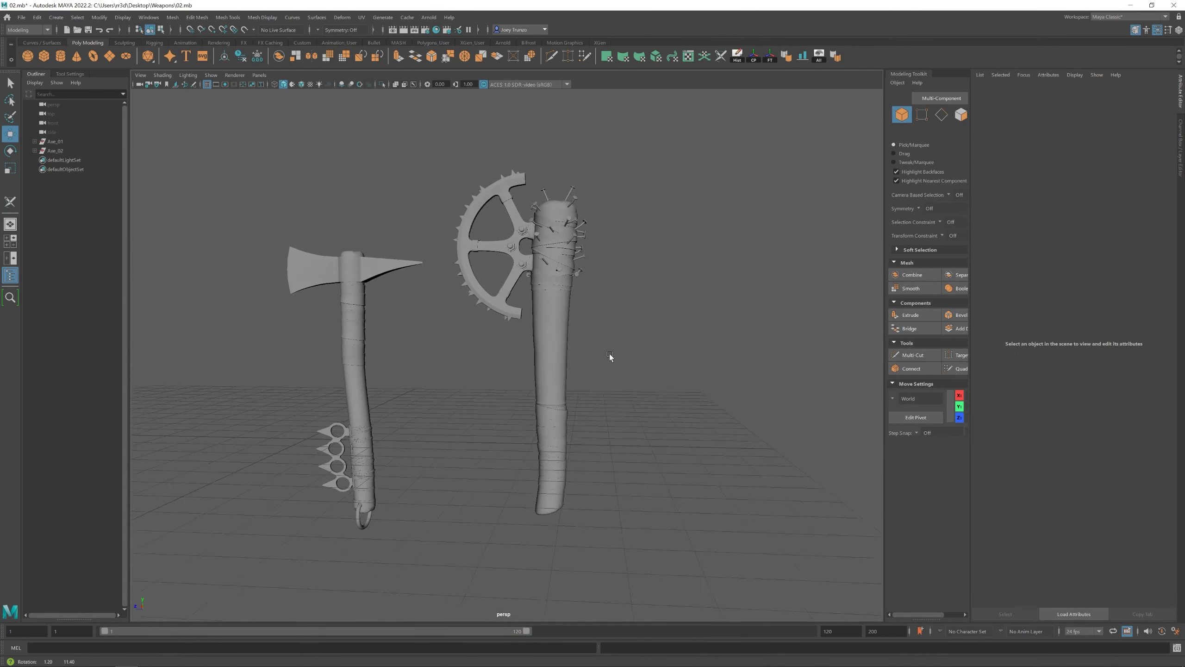
pyautogui.hotkey('ctrl', 'z')
pyautogui.hotkey('ctrl', 'z')
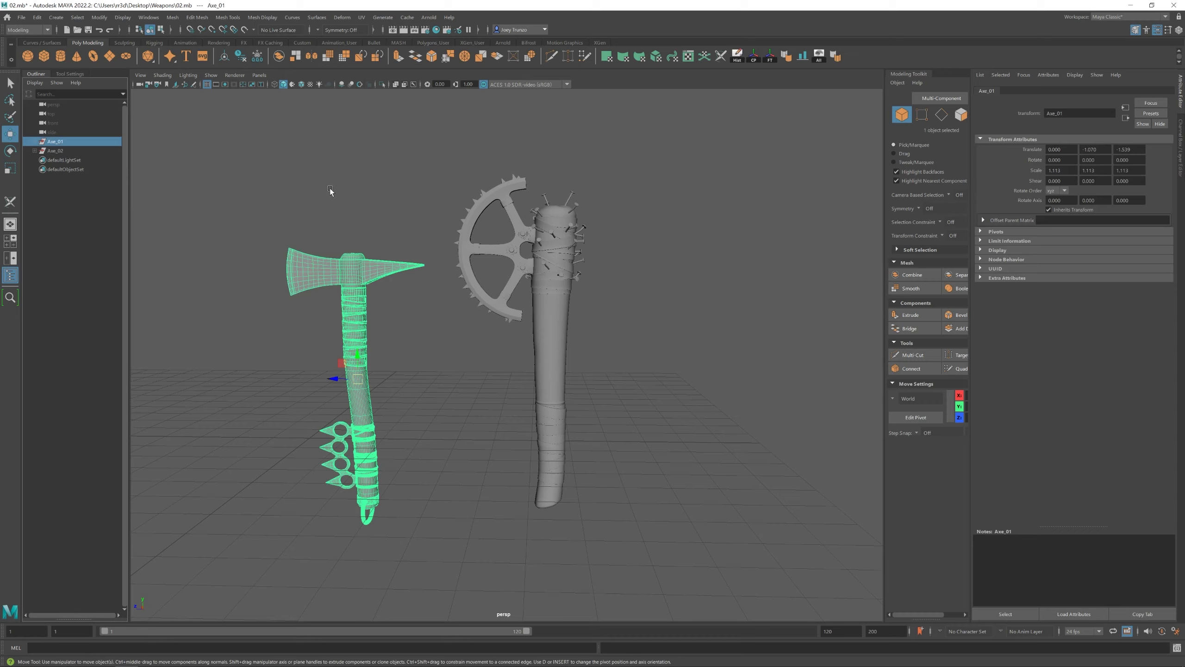
# Inspect the UV layouts of Axe_01 and Axe_02 in the UV editor
pyautogui.click(712, 62)
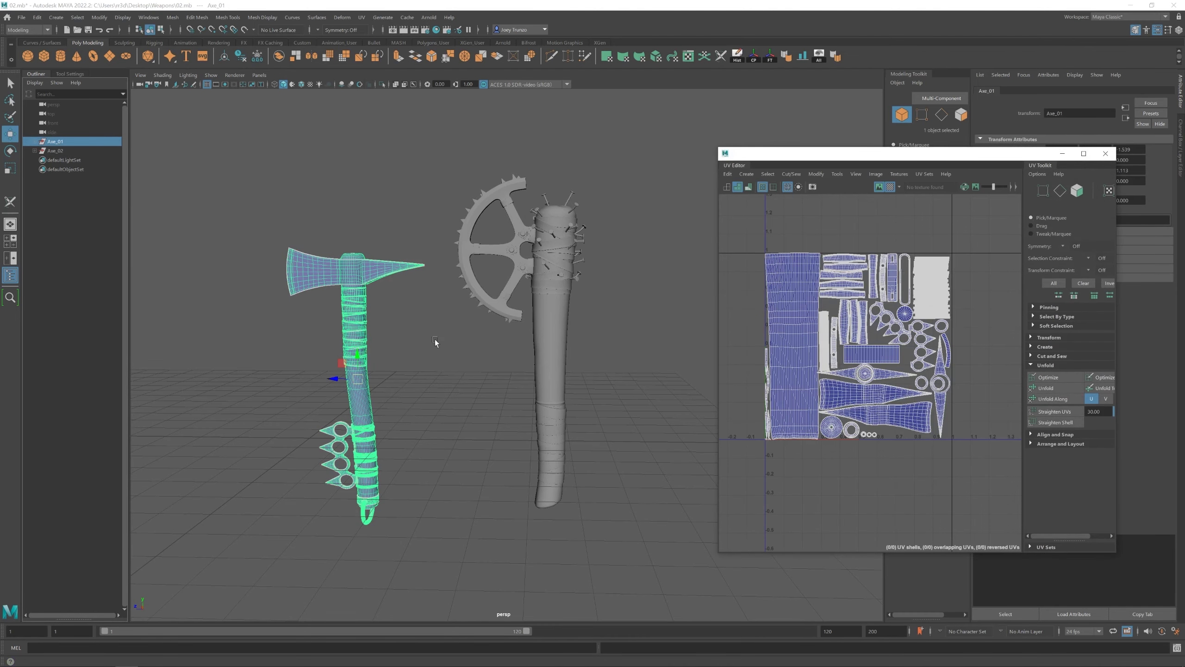
pyautogui.click(55, 150)
pyautogui.click(55, 142)
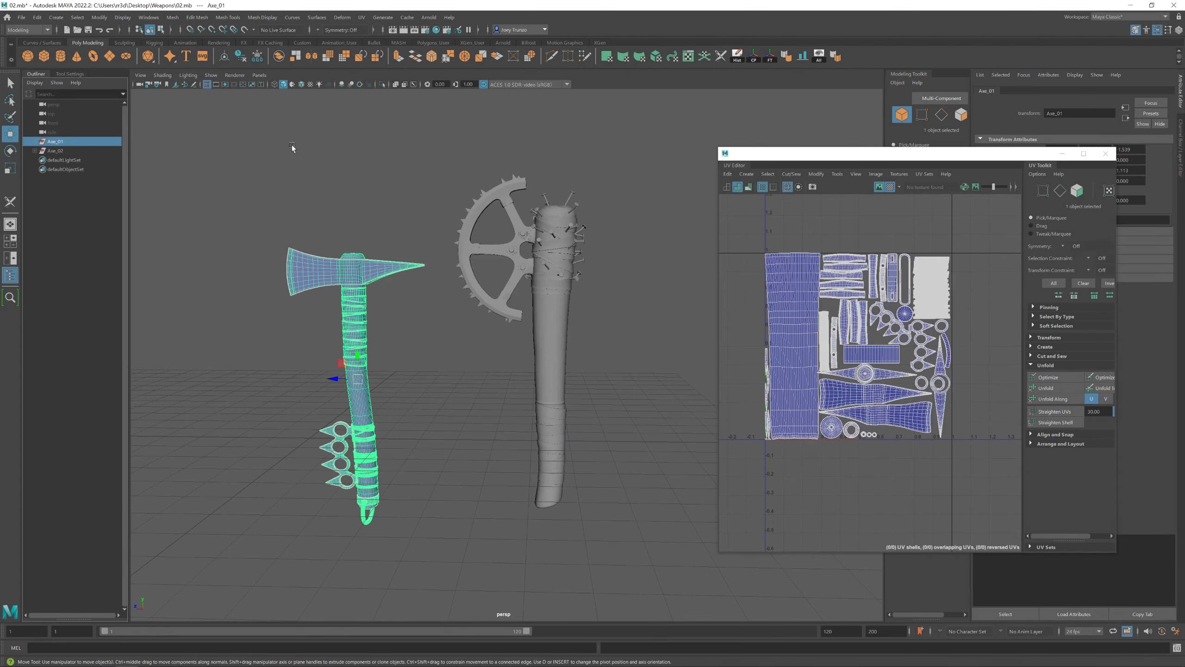
pyautogui.scroll(2, 397, 180)
pyautogui.click(397, 179)
pyautogui.scroll(5, 542, 310)
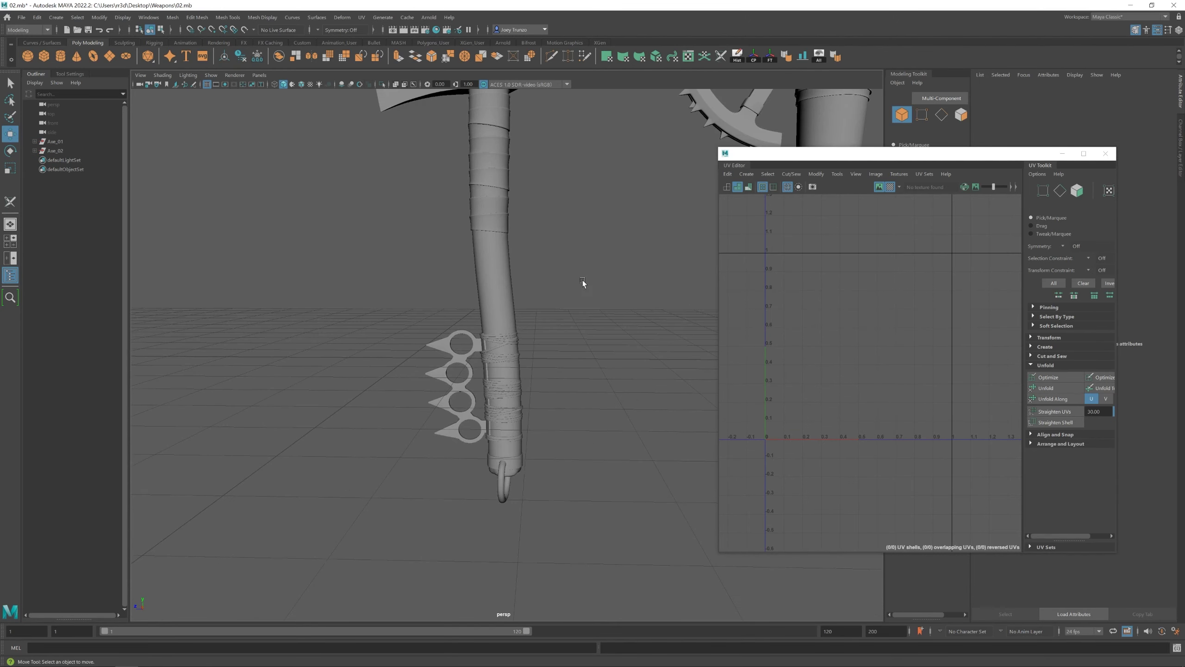
pyautogui.click(1105, 154)
pyautogui.scroll(-4, 527, 310)
# Isolate the handle wrap, then a single wrap ring, and orbit to inspect them
pyautogui.click(463, 264)
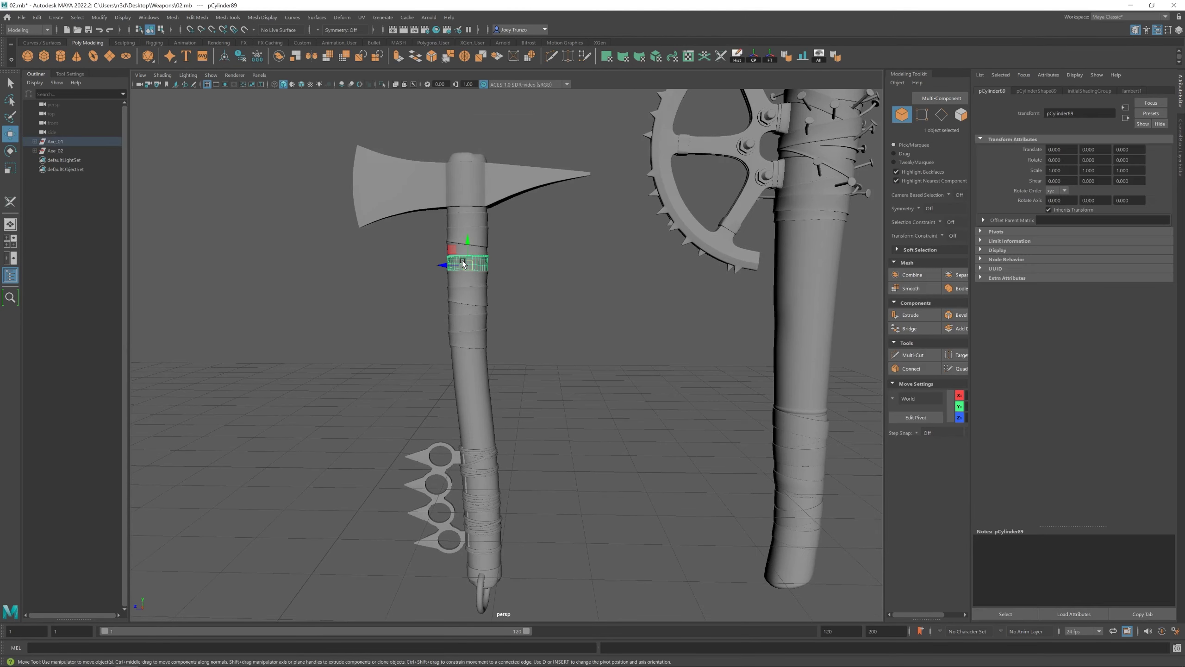
pyautogui.click(381, 85)
pyautogui.keyDown('alt'); pyautogui.moveTo(471, 272); pyautogui.dragTo(524, 291); pyautogui.keyUp('alt')
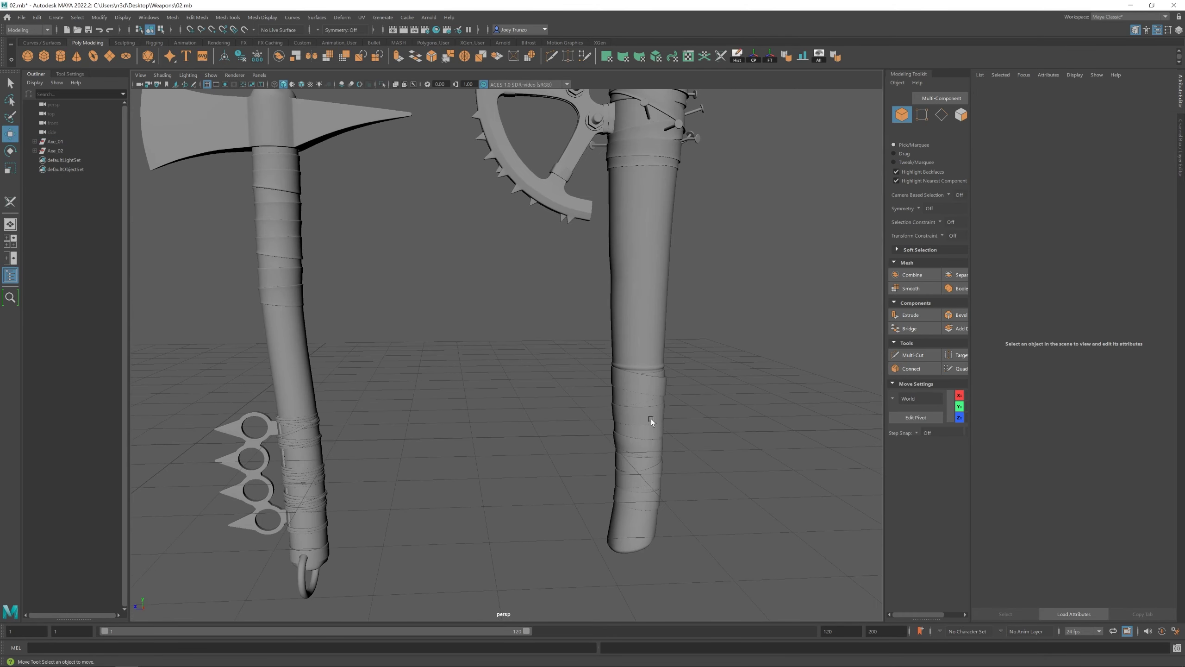
pyautogui.click(648, 415)
pyautogui.hotkey('ctrl', '1')
pyautogui.click(574, 417)
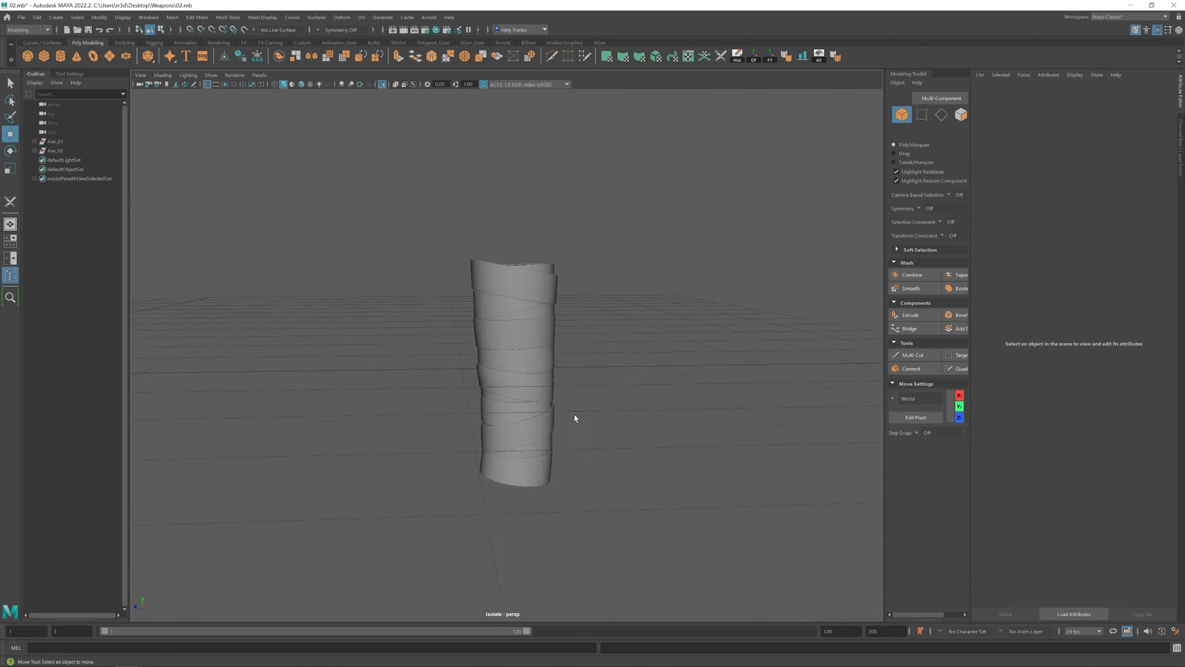
pyautogui.click(574, 418)
pyautogui.hotkey('ctrl', '1')
pyautogui.click(460, 323)
pyautogui.keyDown('alt'); pyautogui.moveTo(460, 323); pyautogui.dragTo(614, 409, button='right'); pyautogui.keyUp('alt')
pyautogui.keyDown('alt'); pyautogui.moveTo(614, 409); pyautogui.dragTo(435, 134); pyautogui.keyUp('alt')
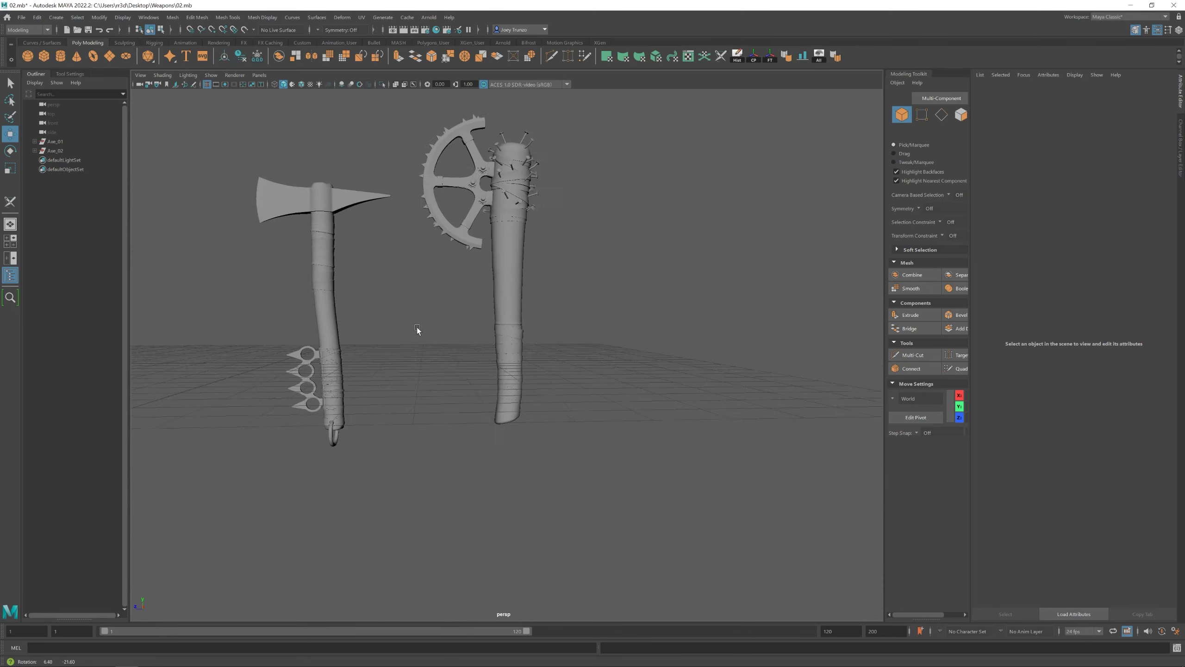
pyautogui.keyDown('alt'); pyautogui.moveTo(416, 331); pyautogui.dragTo(463, 344); pyautogui.keyUp('alt')
# Group Axe_01 and Axe_02 together as group10
pyautogui.click(55, 142)
pyautogui.keyDown('shift'); pyautogui.click(55, 150); pyautogui.keyUp('shift')
pyautogui.hotkey('ctrl', 'g')
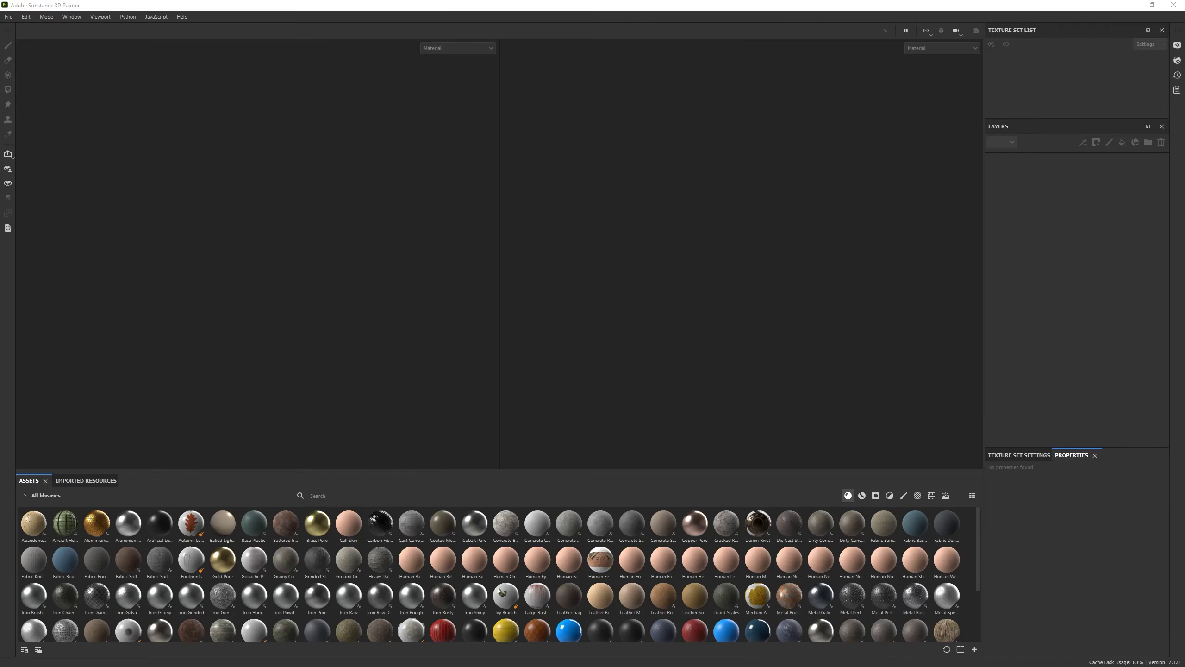
# Create a new Substance 3D Painter project with both axes loaded
pyautogui.click(9, 16)
pyautogui.click(19, 28)
pyautogui.press('Escape')
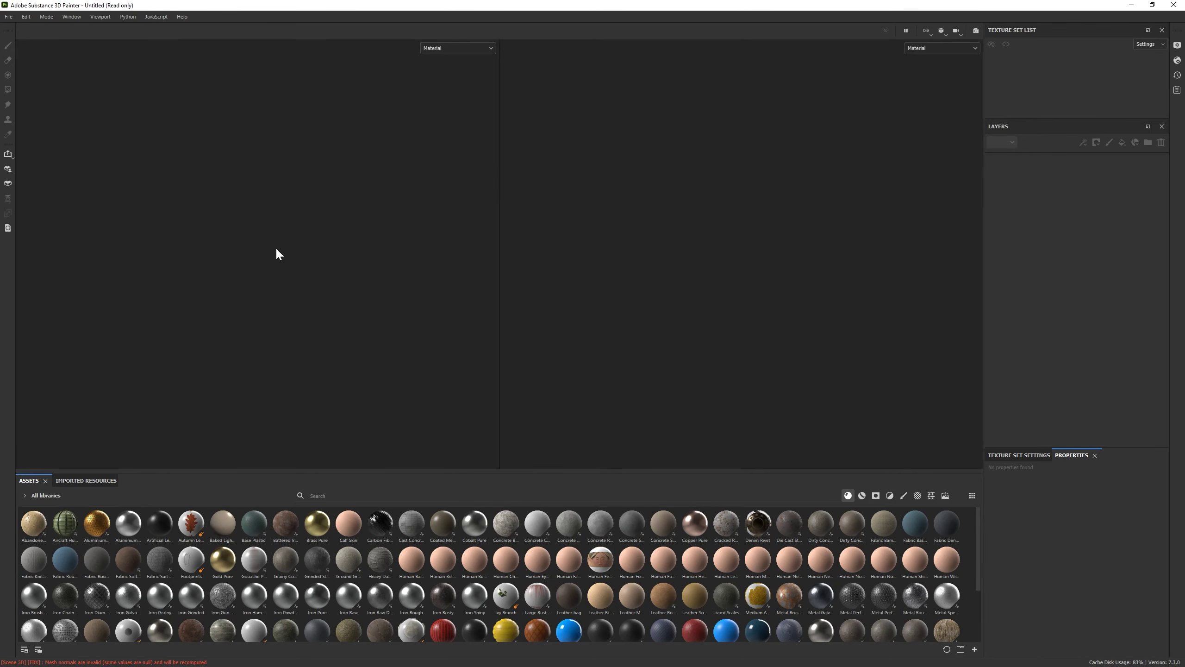
pyautogui.moveTo(305, 265)
pyautogui.keyDown('alt'); pyautogui.mouseDown()
pyautogui.moveTo(206, 296)
pyautogui.moveTo(182, 284)
pyautogui.moveTo(256, 307)
pyautogui.moveTo(265, 337)
pyautogui.mouseUp(); pyautogui.keyUp('alt')
# Bake all mesh maps at 4096 output size for both axe texture sets
pyautogui.click(1013, 454)
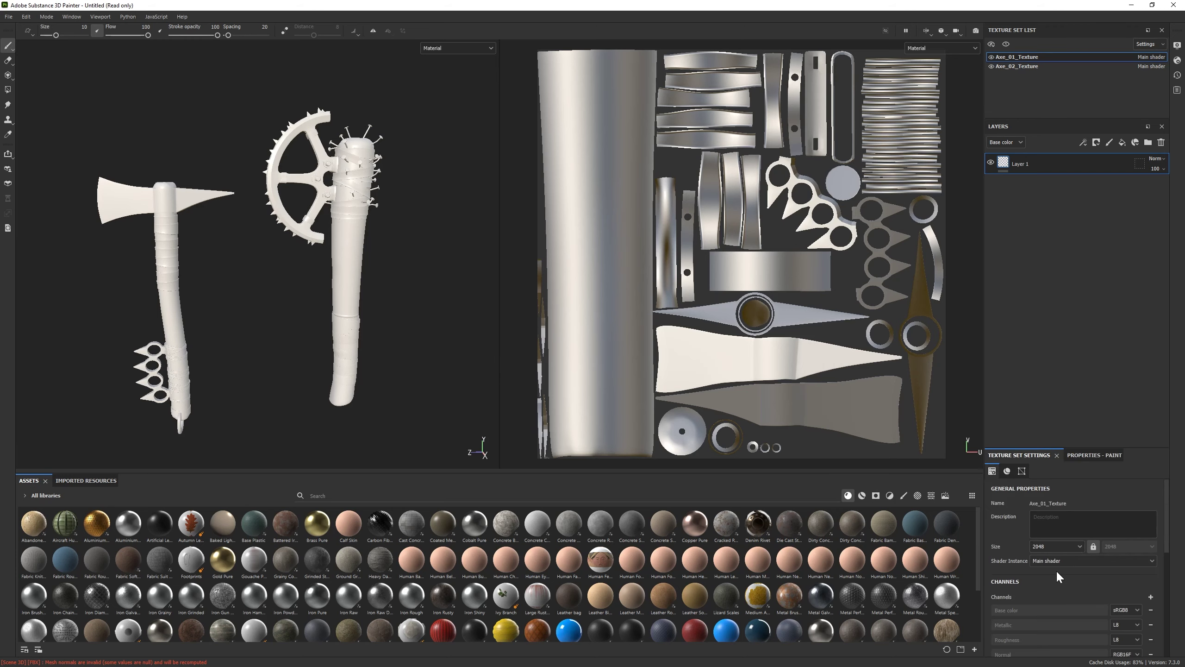
pyautogui.click(1058, 570)
pyautogui.click(1094, 553)
pyautogui.scroll(-5, 1098, 614)
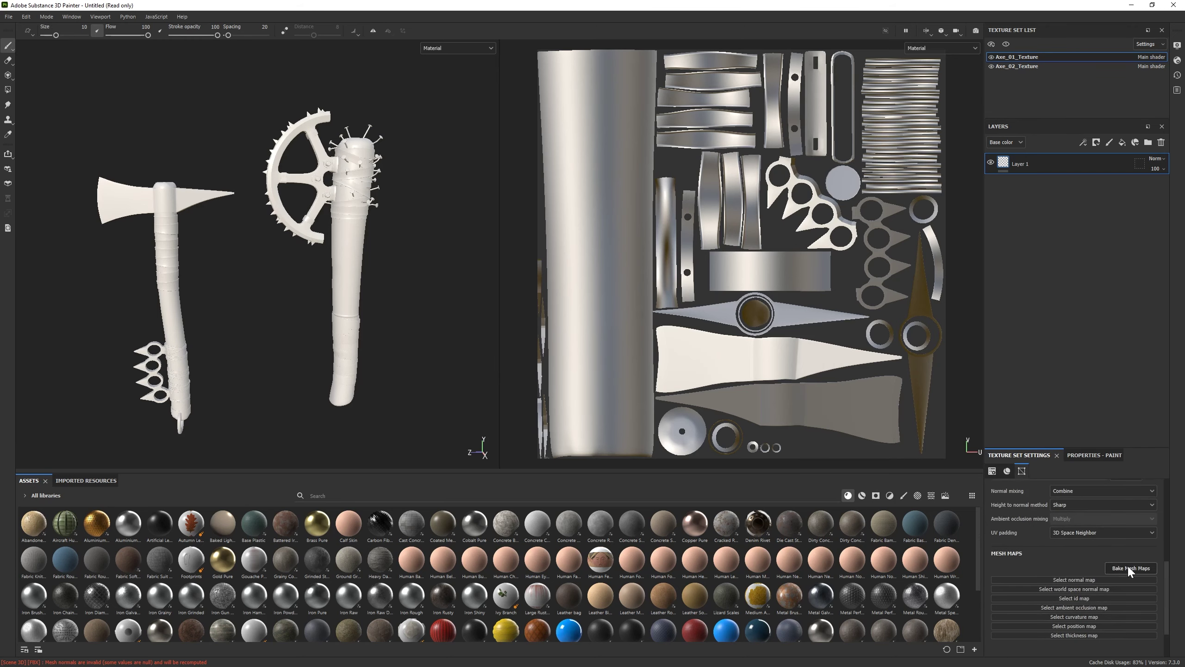
pyautogui.click(1128, 566)
pyautogui.click(505, 176)
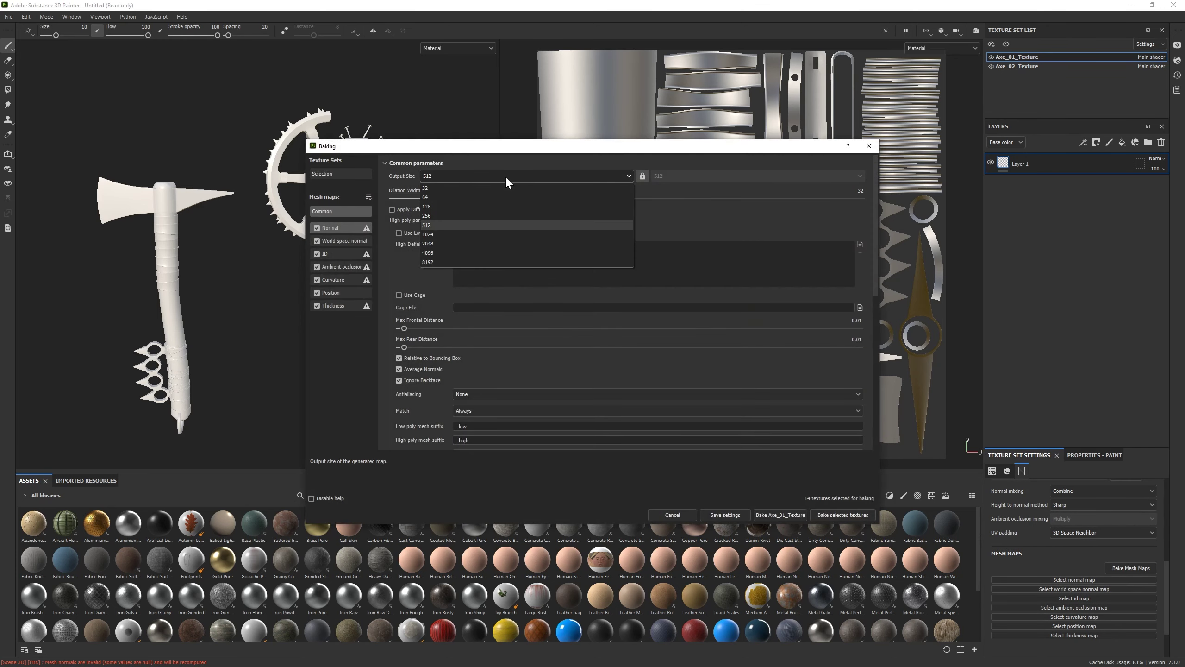
pyautogui.click(448, 252)
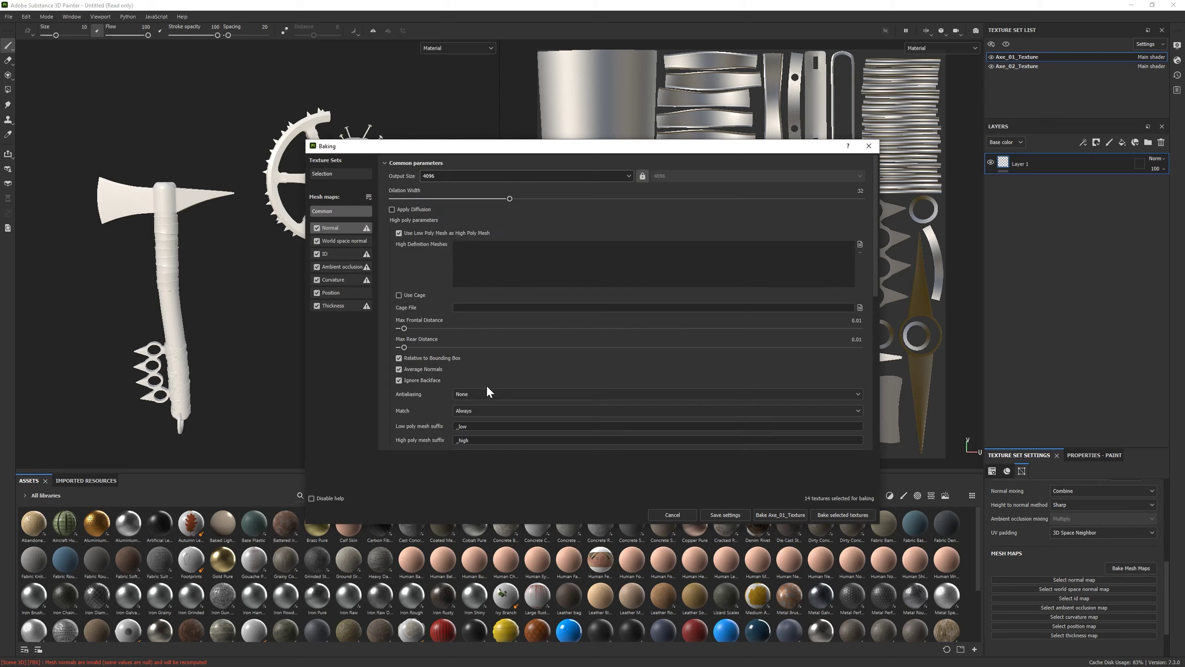
pyautogui.click(843, 515)
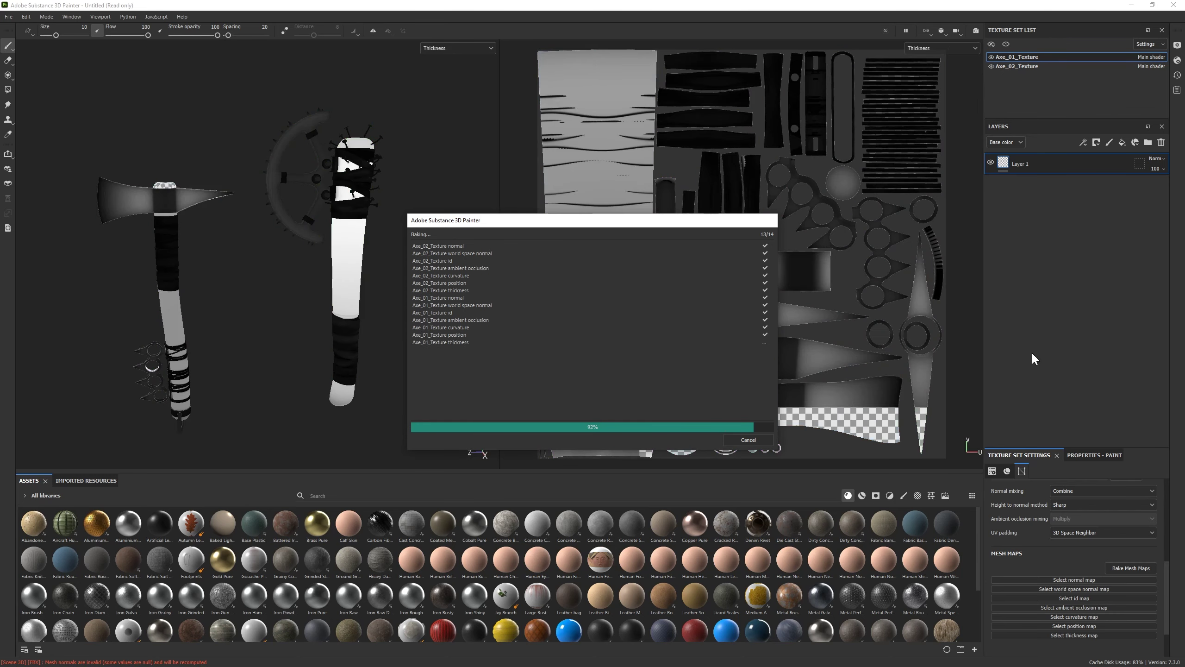
pyautogui.click(749, 439)
pyautogui.click(1092, 455)
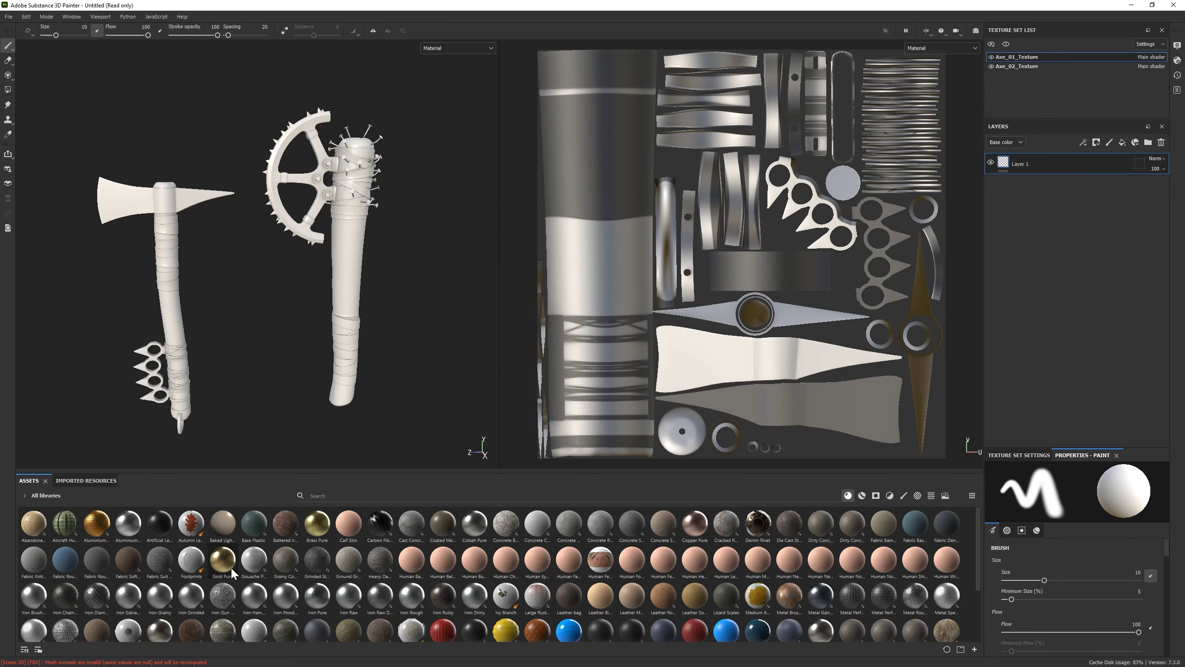
# Add the Wood Beech Veined material as a layer and darken its Base Wood colour
pyautogui.moveTo(254, 557)
pyautogui.scroll(-10, 788, 587)
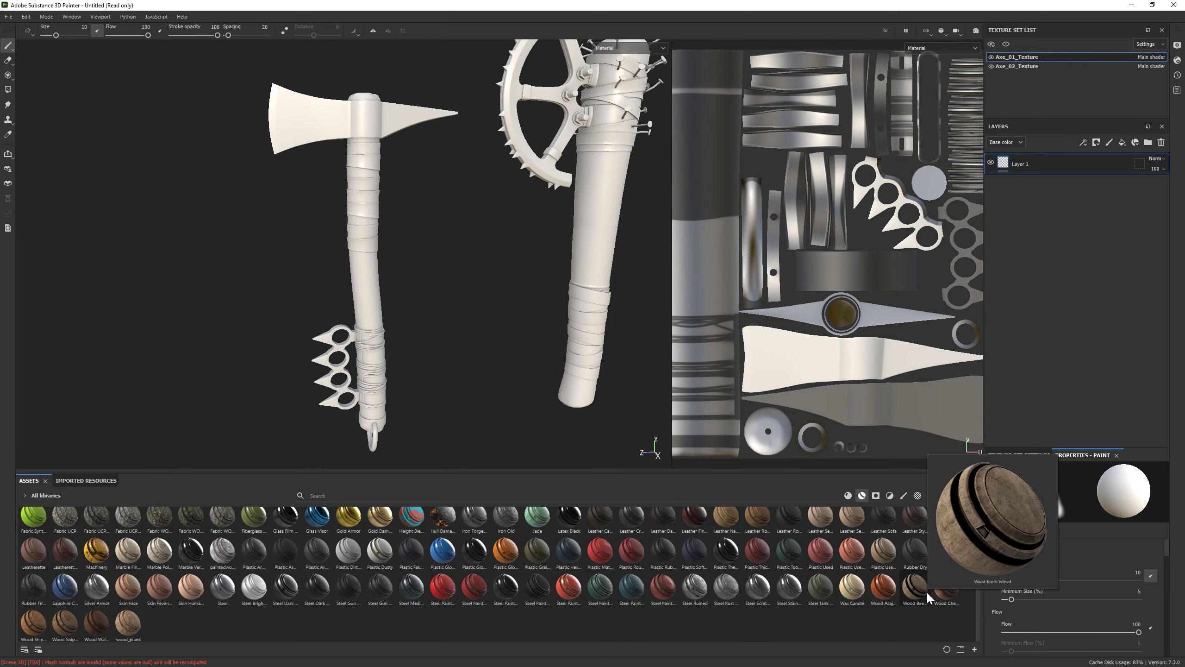
pyautogui.moveTo(916, 587); pyautogui.dragTo(1055, 267)
pyautogui.scroll(5, 342, 252)
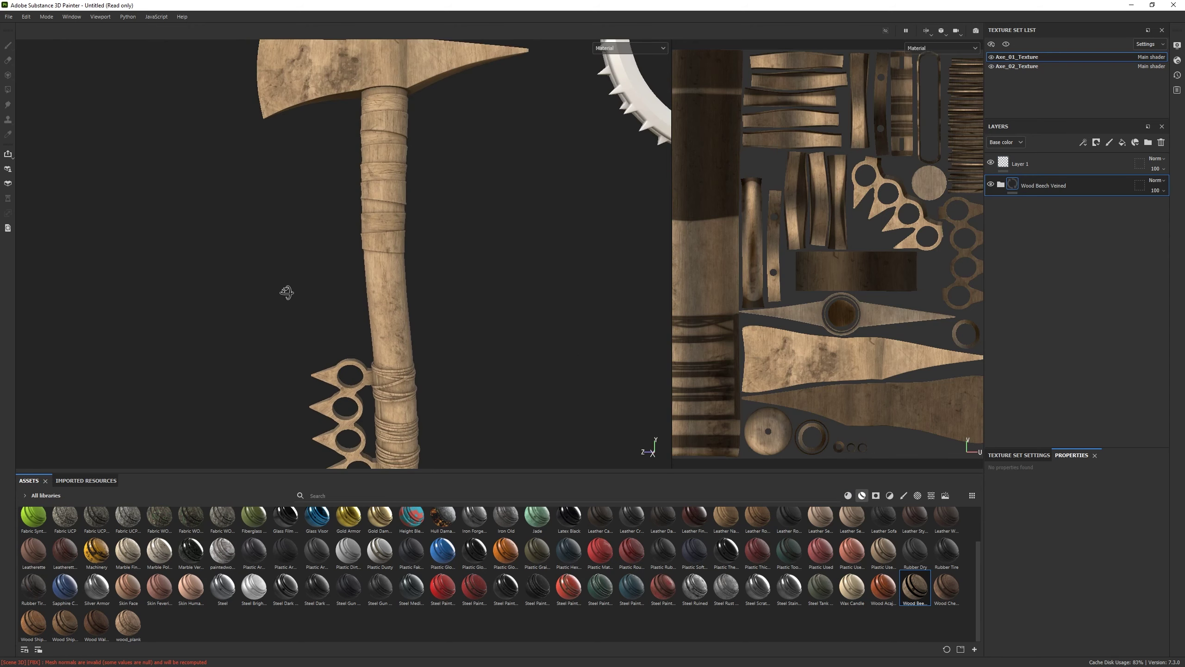
pyautogui.click(1000, 185)
pyautogui.click(1022, 275)
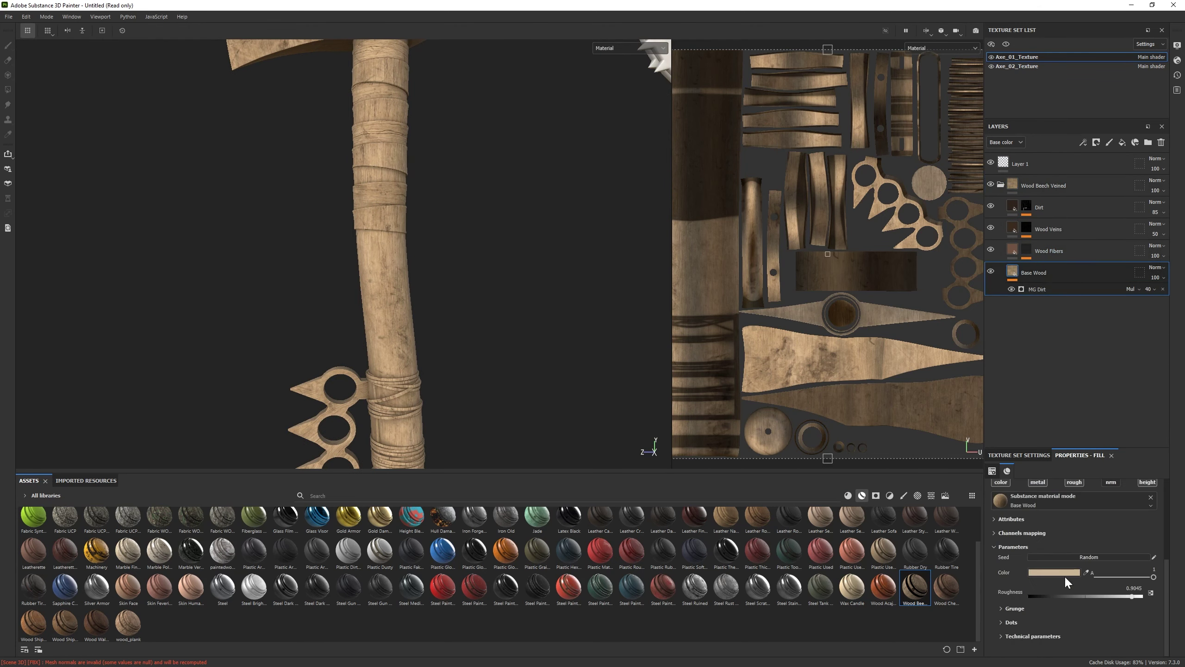
pyautogui.click(1065, 574)
pyautogui.moveTo(1075, 515); pyautogui.dragTo(1075, 495)
pyautogui.keyDown('alt'); pyautogui.moveTo(420, 327); pyautogui.dragTo(484, 352, button='right'); pyautogui.keyUp('alt')
# Rename the wood folder to Handle and polygon-fill a black mask onto the handle
pyautogui.click(1001, 185)
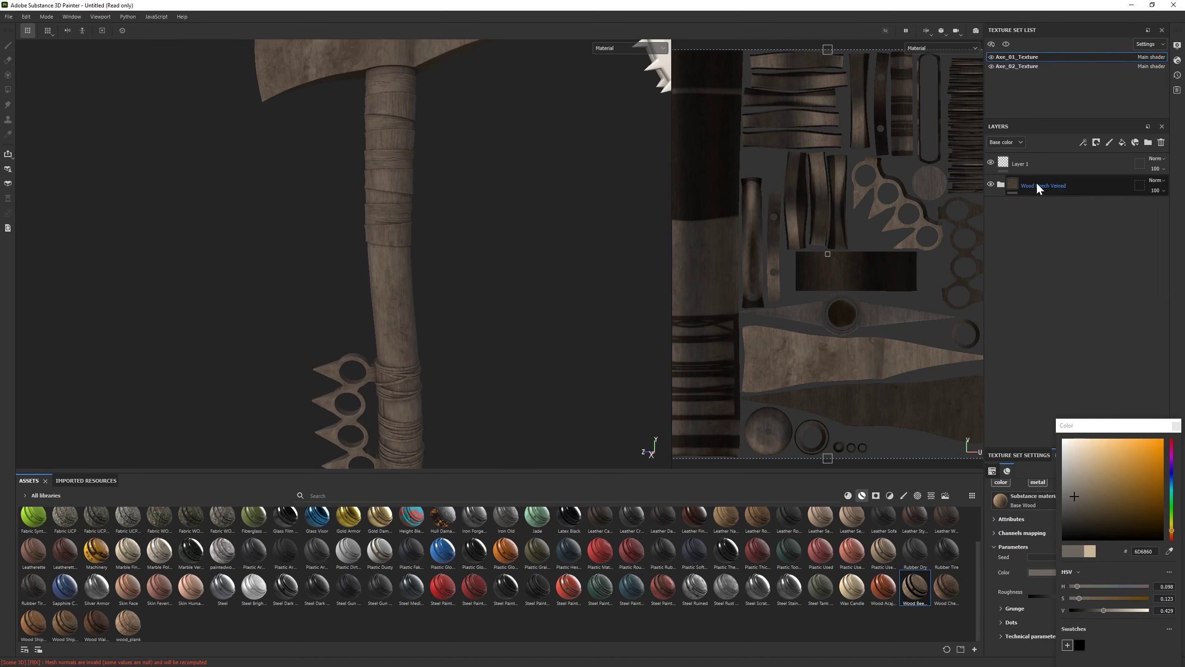
pyautogui.doubleClick(1036, 185)
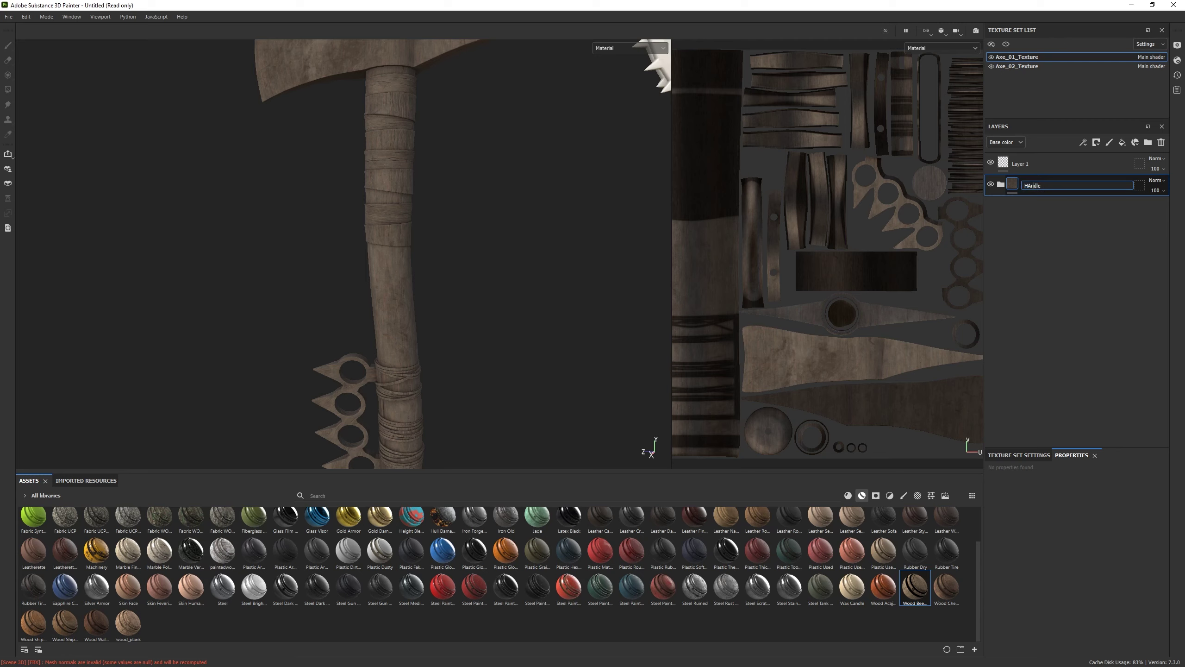
pyautogui.press('Return')
pyautogui.rightClick(1043, 190)
pyautogui.click(1110, 283)
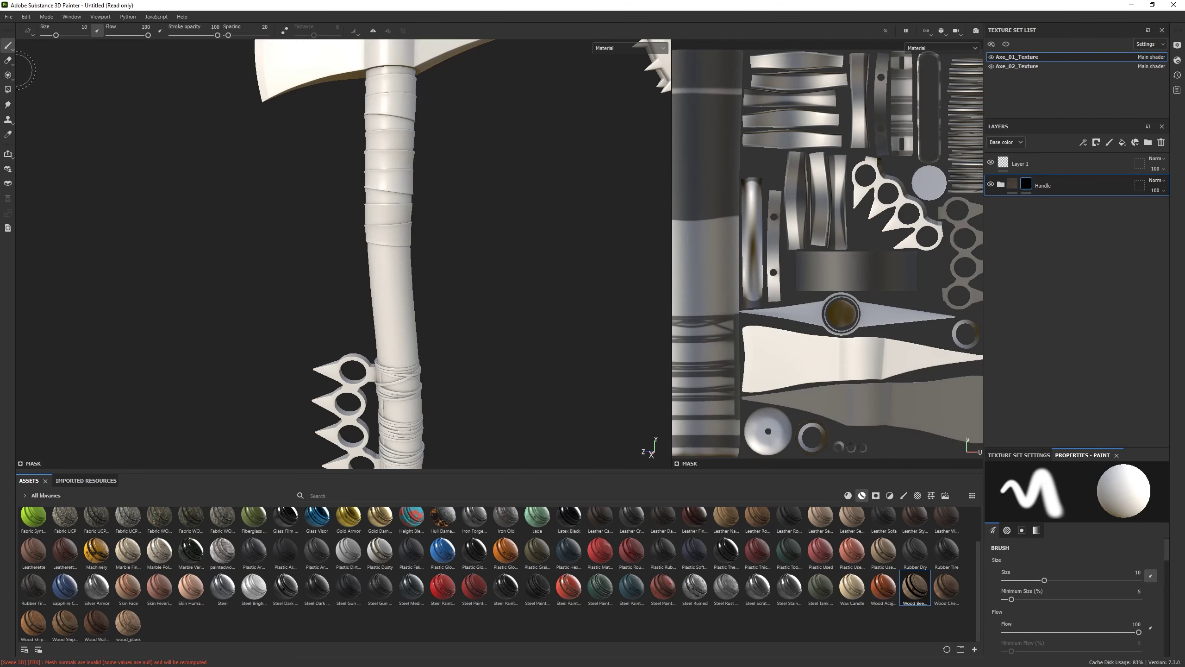
pyautogui.click(8, 90)
pyautogui.click(395, 279)
# Lighten the Handle folder's Base Wood colour slightly
pyautogui.scroll(-3, 344, 265)
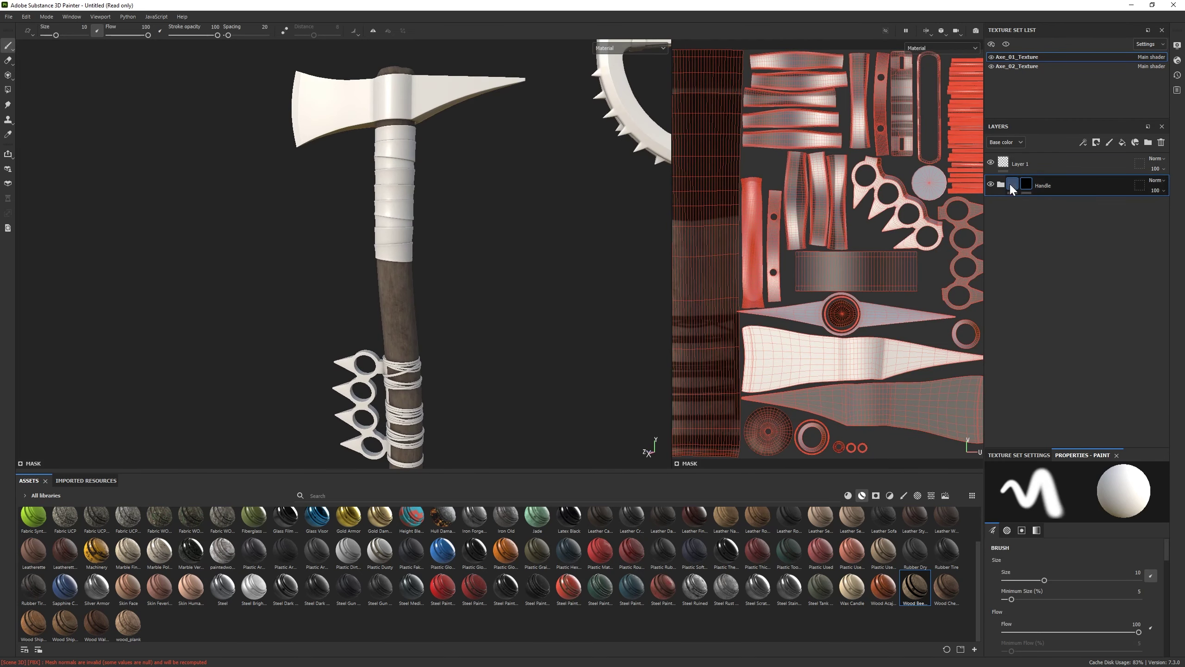
pyautogui.click(1001, 185)
pyautogui.click(1033, 272)
pyautogui.click(1041, 572)
pyautogui.click(1072, 481)
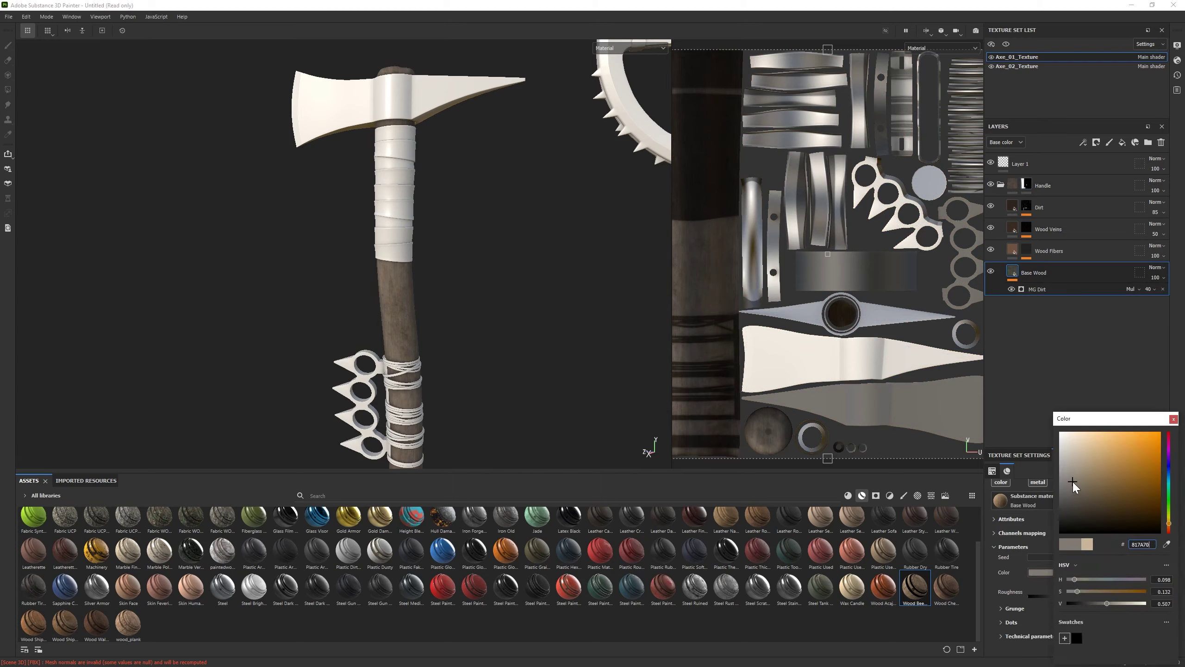
pyautogui.keyDown('alt'); pyautogui.moveTo(327, 350); pyautogui.dragTo(700, 280); pyautogui.keyUp('alt')
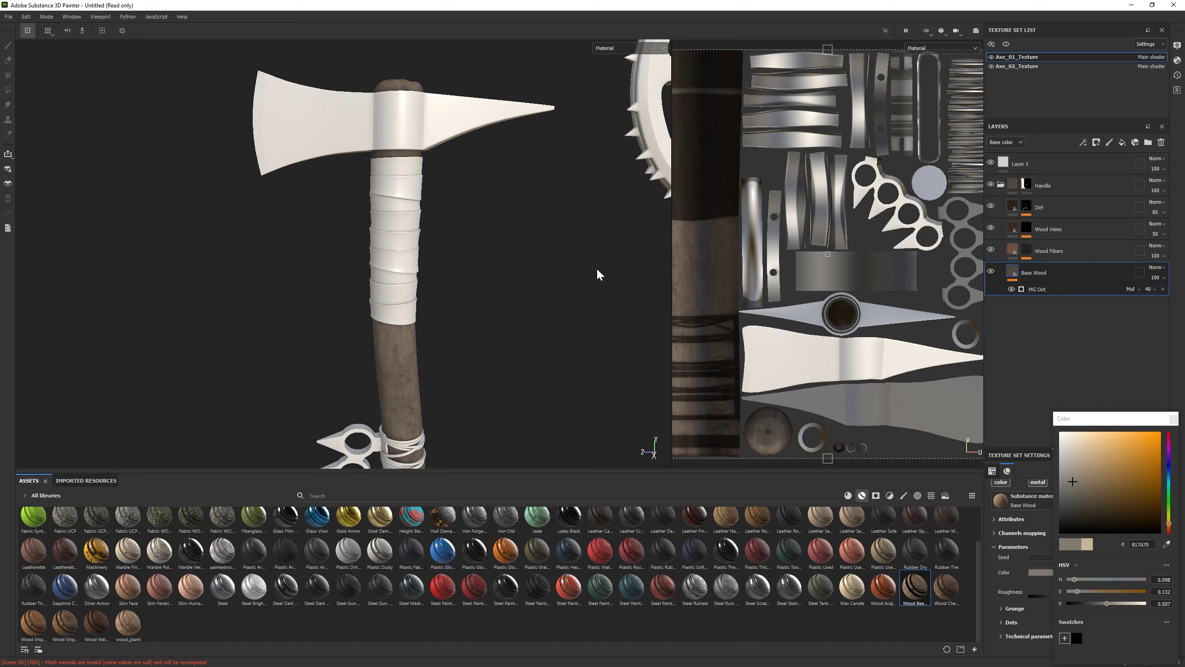
# Add the Iron Old smart material as a new layer
pyautogui.click(848, 496)
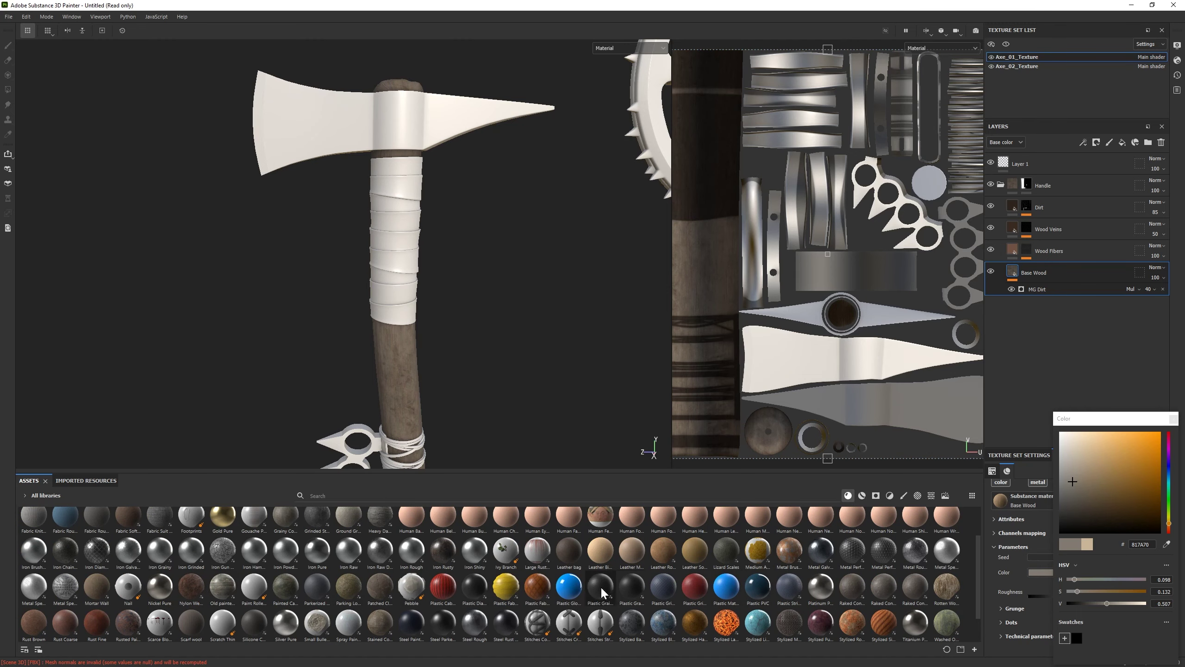
pyautogui.moveTo(447, 559)
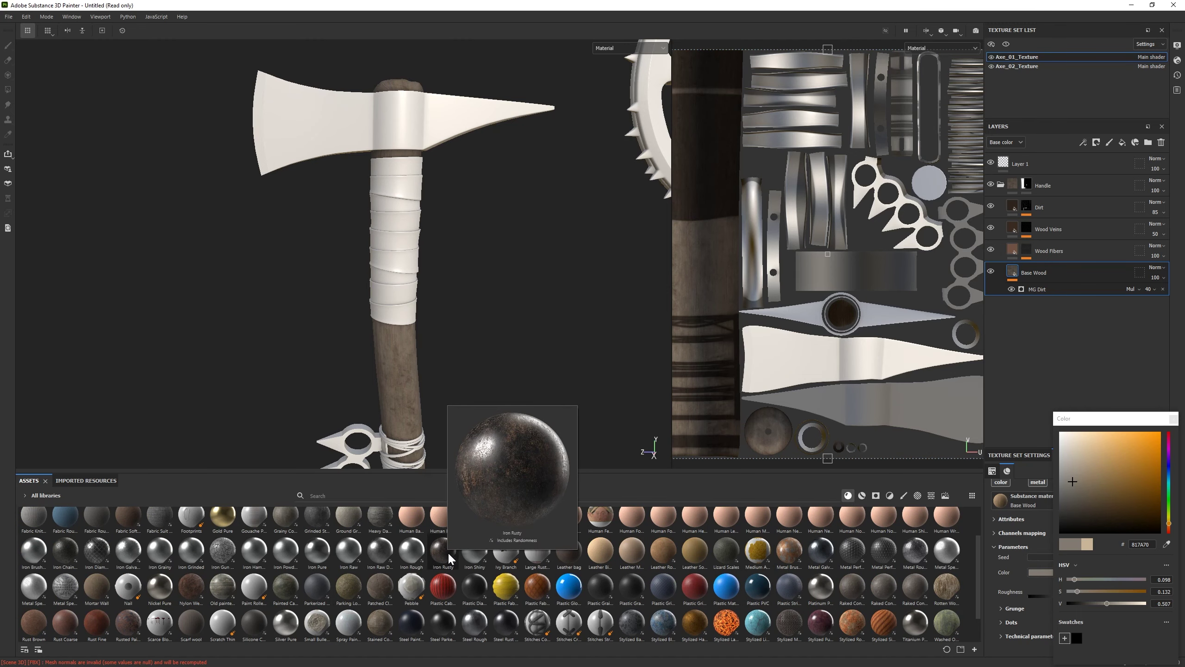
pyautogui.click(862, 495)
pyautogui.moveTo(507, 559); pyautogui.dragTo(1071, 306)
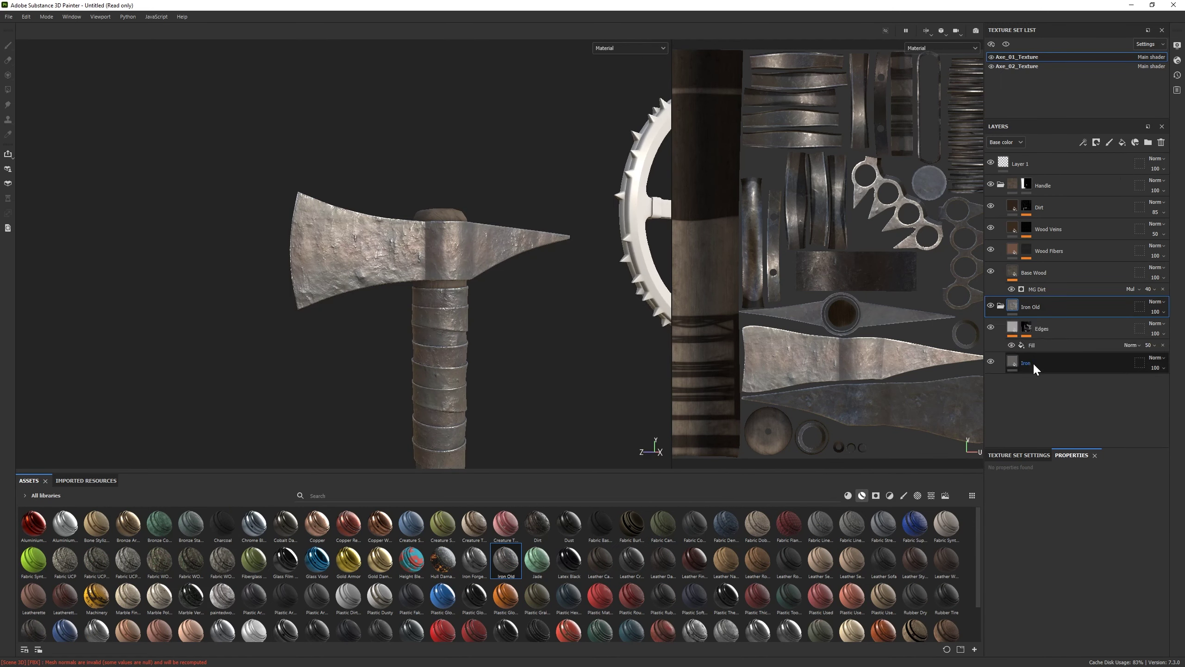
# Raise the Iron Old Iron layer's roughness to 0.61
pyautogui.click(1033, 363)
pyautogui.scroll(5, 1009, 592)
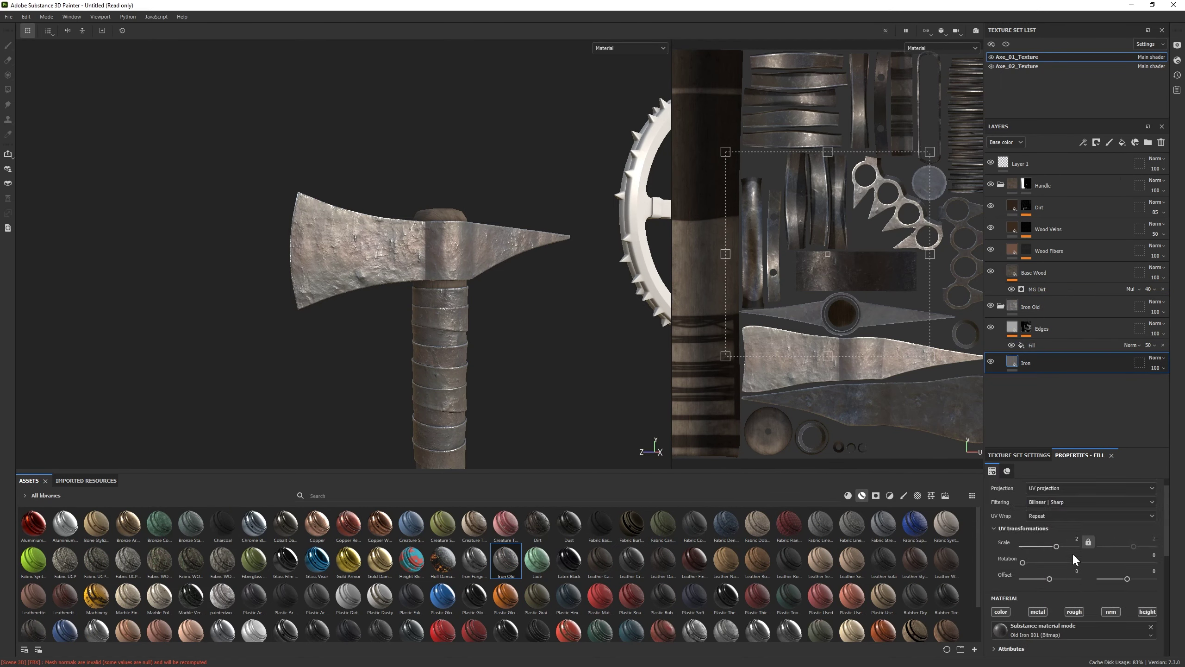
pyautogui.scroll(-10, 1073, 628)
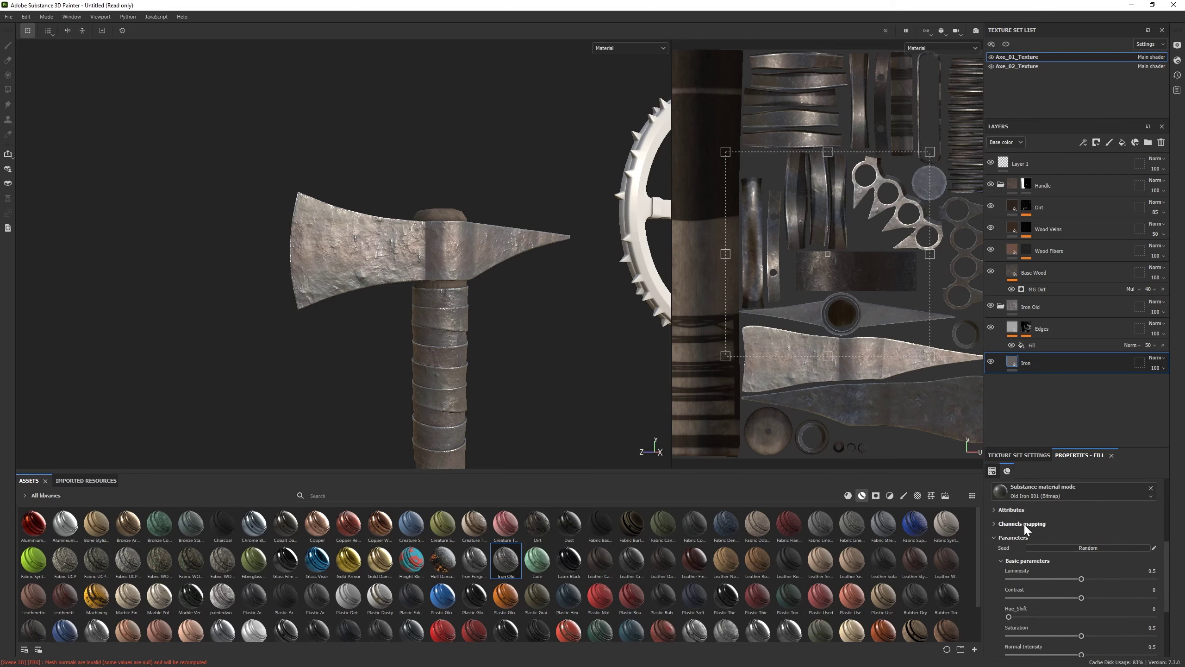
pyautogui.moveTo(1063, 580); pyautogui.dragTo(1084, 579)
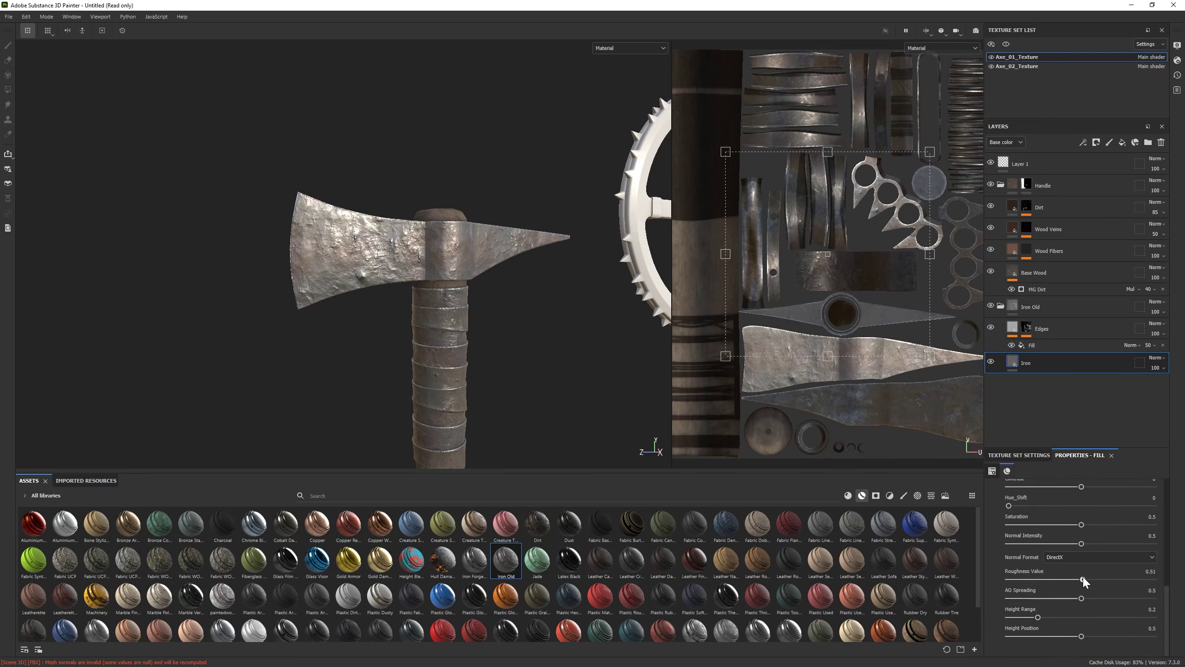
pyautogui.keyDown('alt'); pyautogui.moveTo(523, 374); pyautogui.dragTo(473, 337); pyautogui.keyUp('alt')
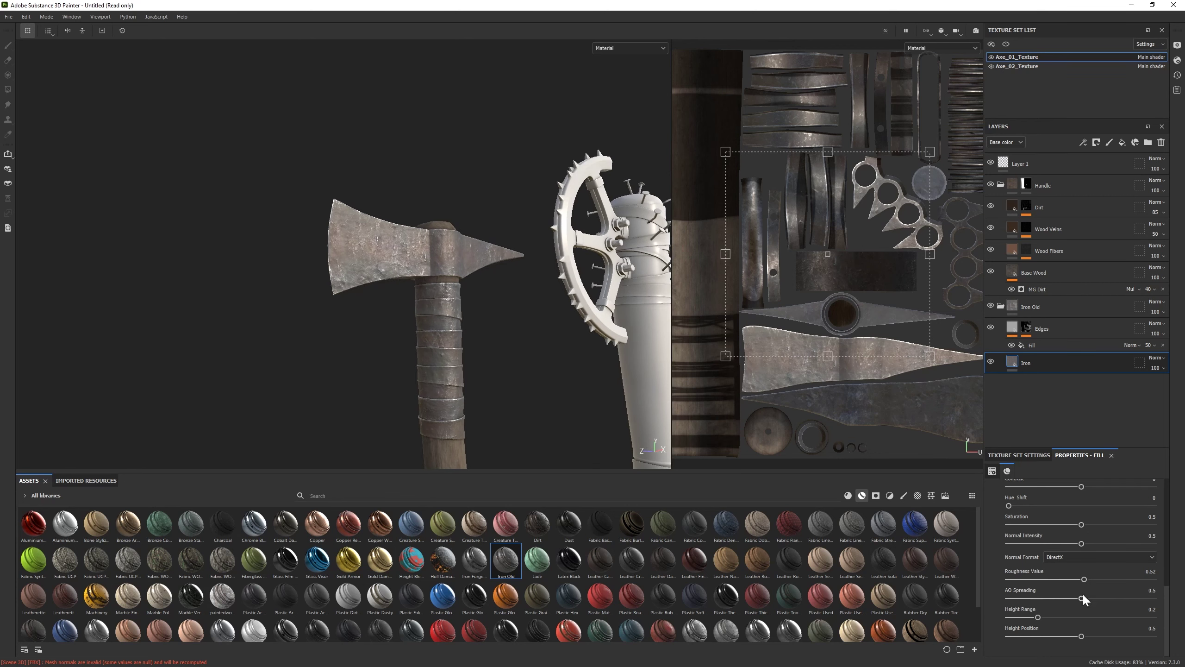
pyautogui.moveTo(1083, 579); pyautogui.dragTo(1097, 578)
pyautogui.keyDown('alt'); pyautogui.moveTo(271, 338); pyautogui.dragTo(465, 386); pyautogui.keyUp('alt')
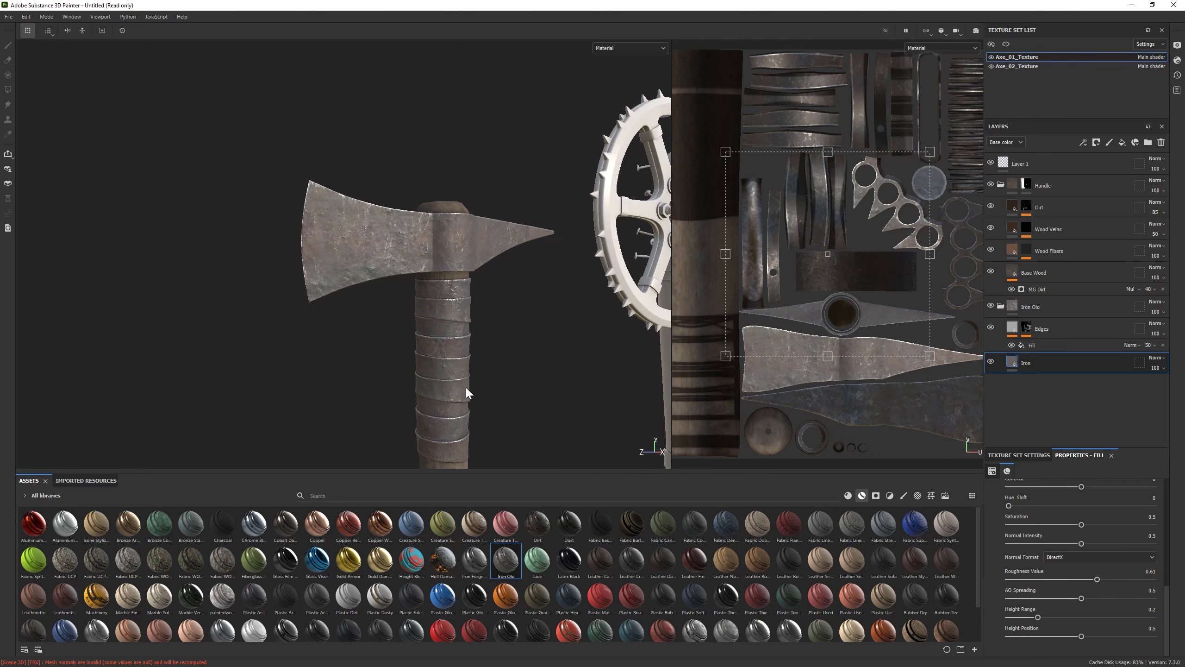
# Add a black mask to the Iron layer and polygon-fill only the axe head
pyautogui.rightClick(1041, 363)
pyautogui.click(1082, 75)
pyautogui.click(7, 89)
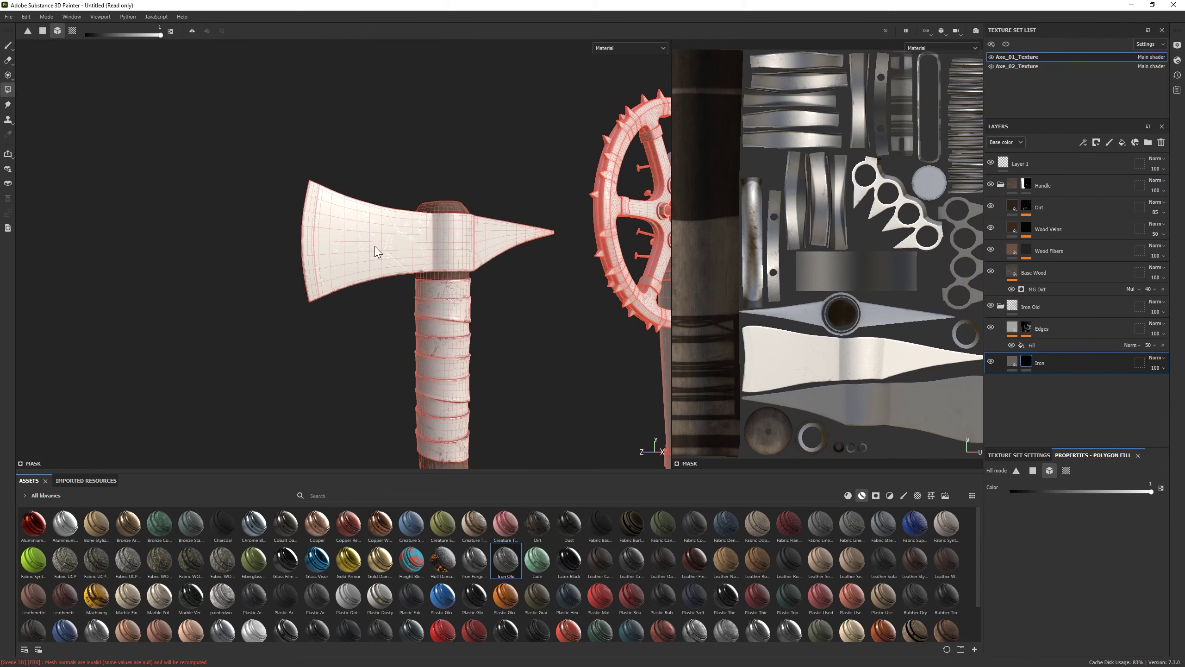
pyautogui.keyDown('alt'); pyautogui.moveTo(373, 246); pyautogui.dragTo(363, 321); pyautogui.keyUp('alt')
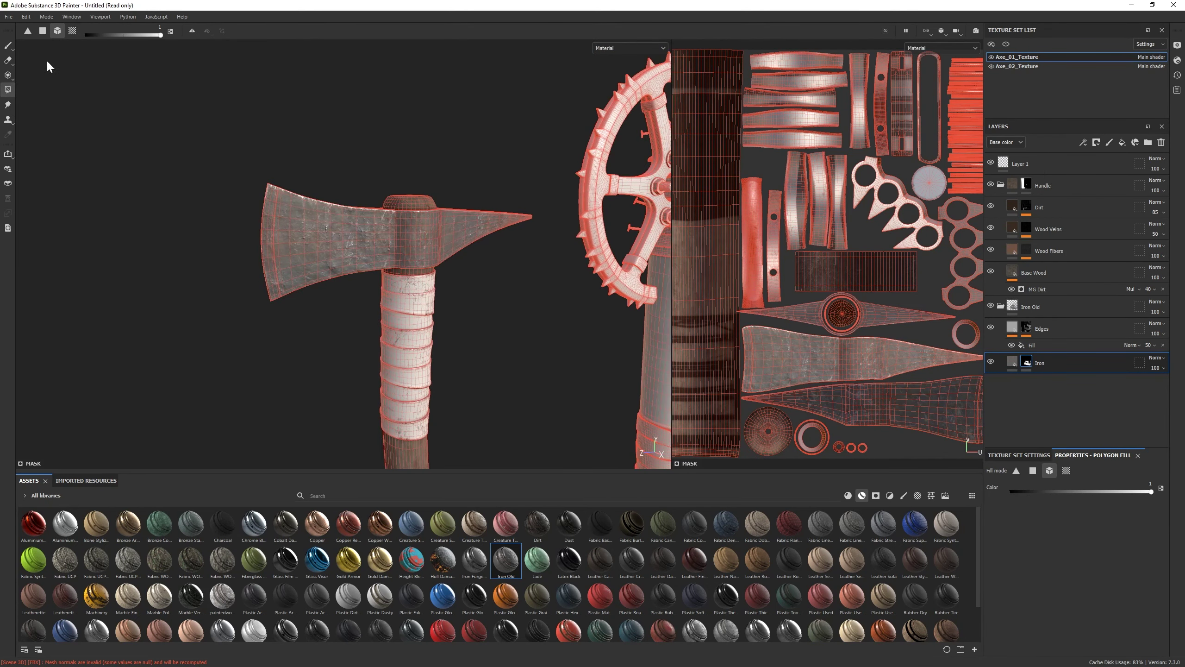
pyautogui.click(1001, 307)
pyautogui.click(1001, 185)
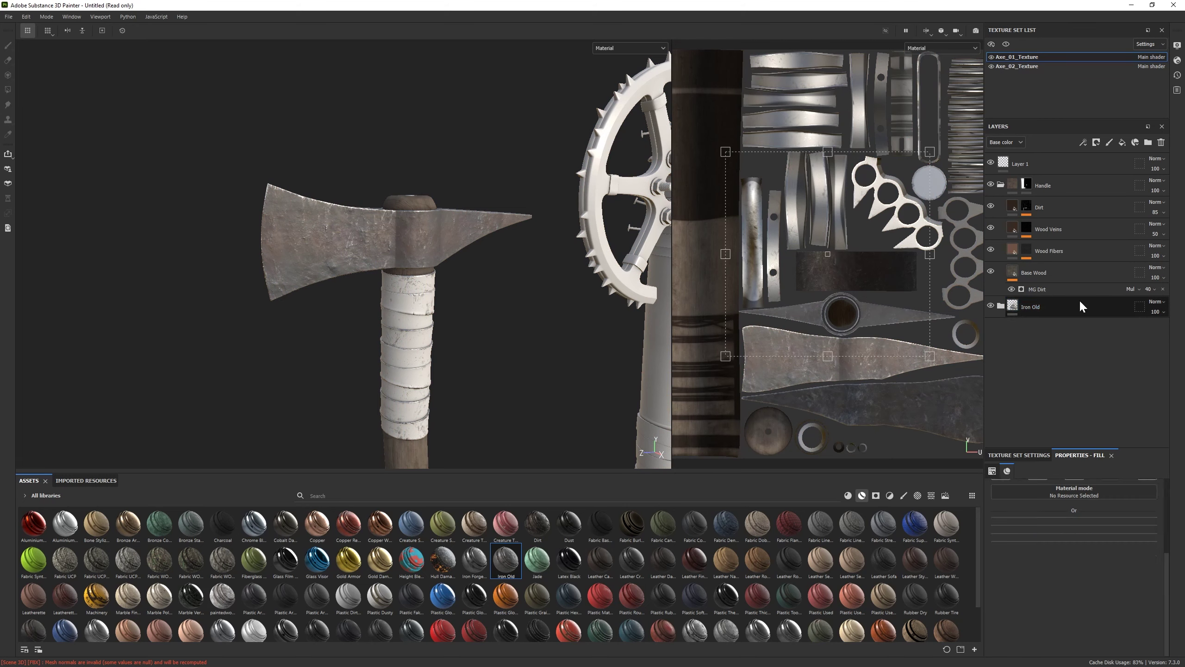
# Duplicate Iron Old, give Iron Old copy 1 a white mask, and move Iron Old above it
pyautogui.click(1044, 207)
pyautogui.hotkey('ctrl', 'd')
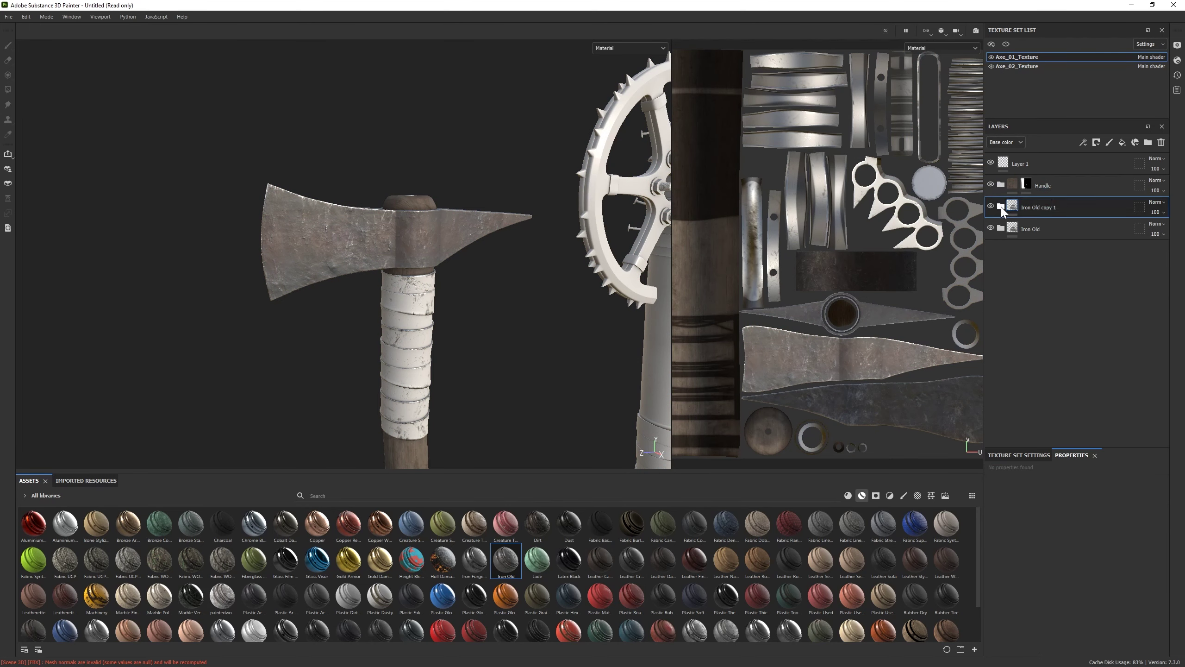
pyautogui.rightClick(1046, 207)
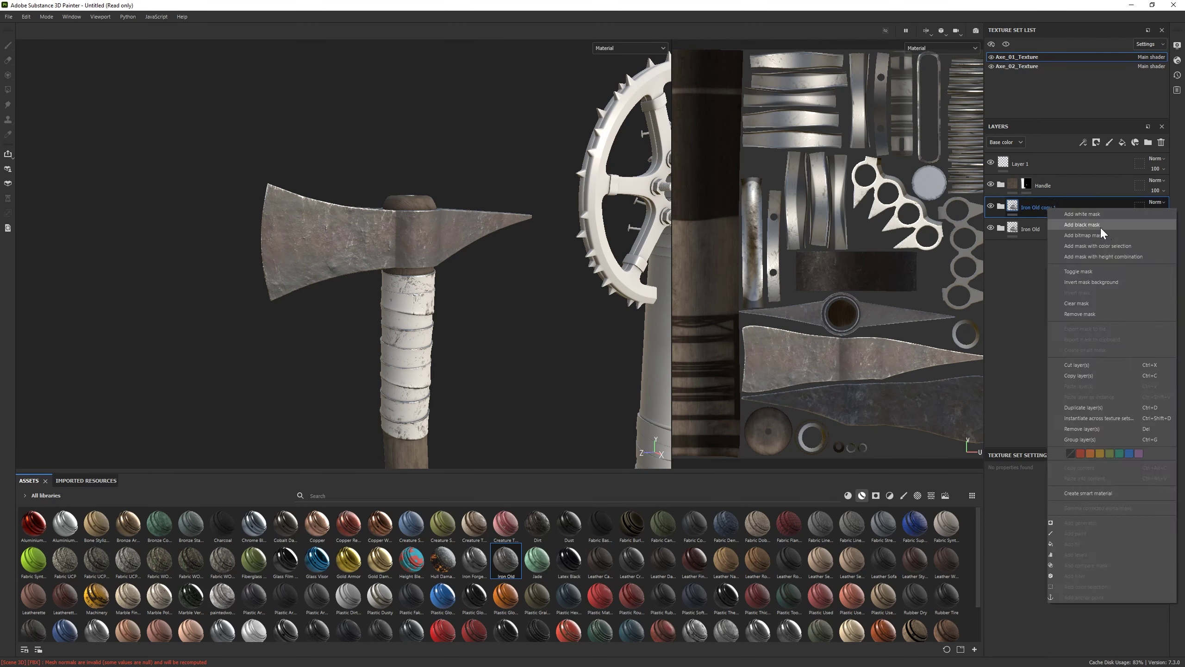
pyautogui.click(988, 208)
pyautogui.click(991, 228)
pyautogui.rightClick(1055, 209)
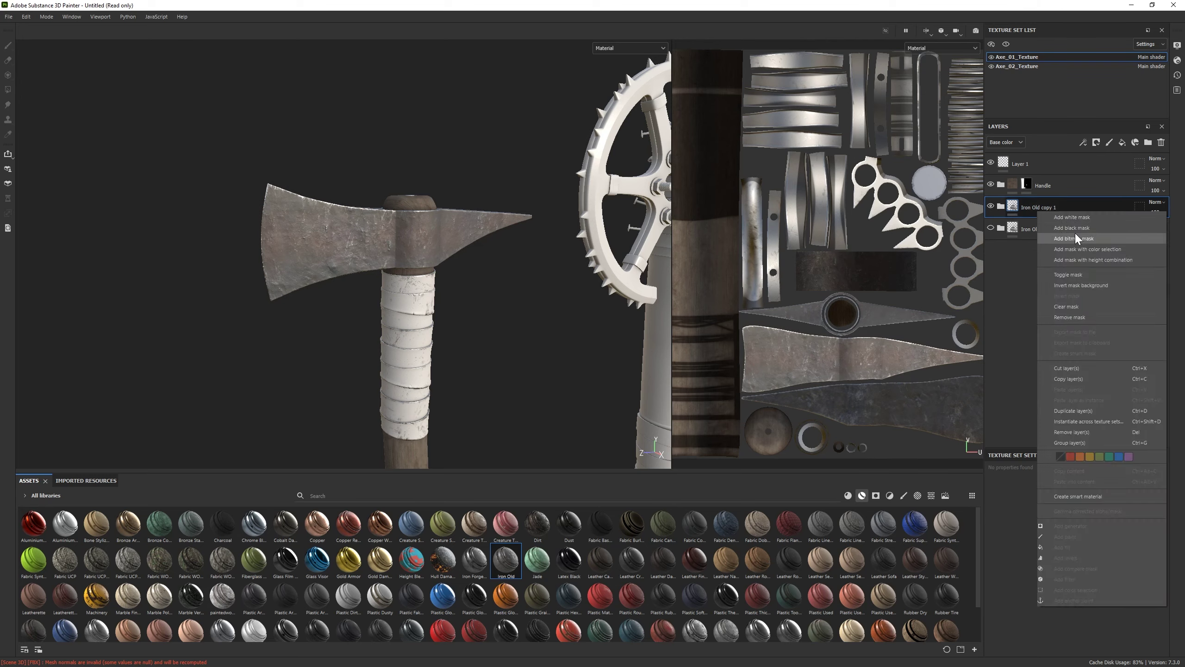
pyautogui.click(1071, 213)
pyautogui.moveTo(1045, 228); pyautogui.dragTo(1037, 202)
pyautogui.rightClick(1036, 202)
pyautogui.press('Escape')
# Set the Iron fill to roughness 0.34, saturation 0.04, contrast -1, luminosity 0.47
pyautogui.click(1035, 263)
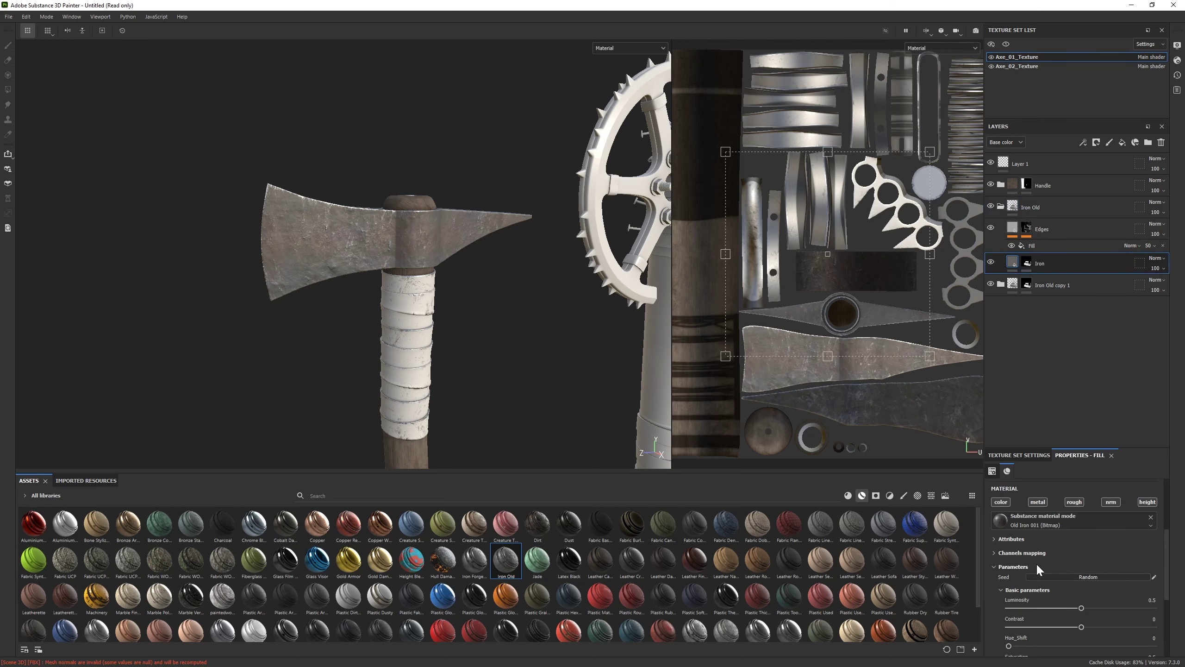
pyautogui.scroll(-3, 1050, 569)
pyautogui.moveTo(1075, 578); pyautogui.dragTo(1057, 579)
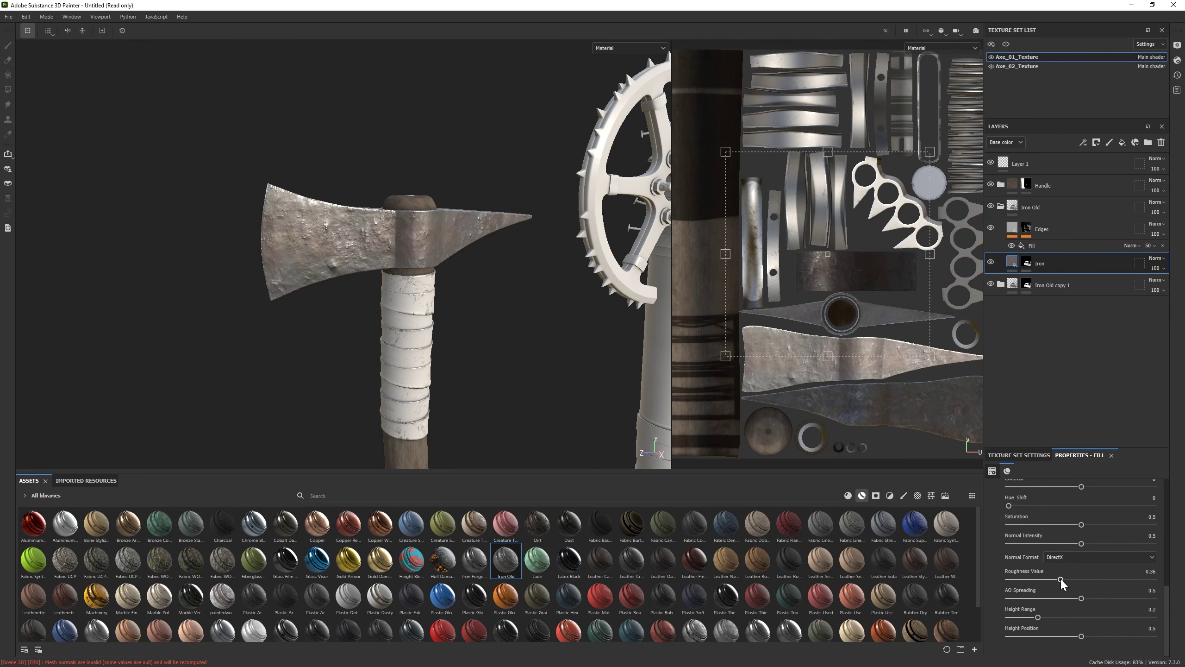
pyautogui.click(1068, 599)
pyautogui.click(1012, 524)
pyautogui.moveTo(1132, 523); pyautogui.dragTo(1013, 525)
pyautogui.scroll(3, 1057, 514)
pyautogui.moveTo(1052, 597); pyautogui.dragTo(1001, 593)
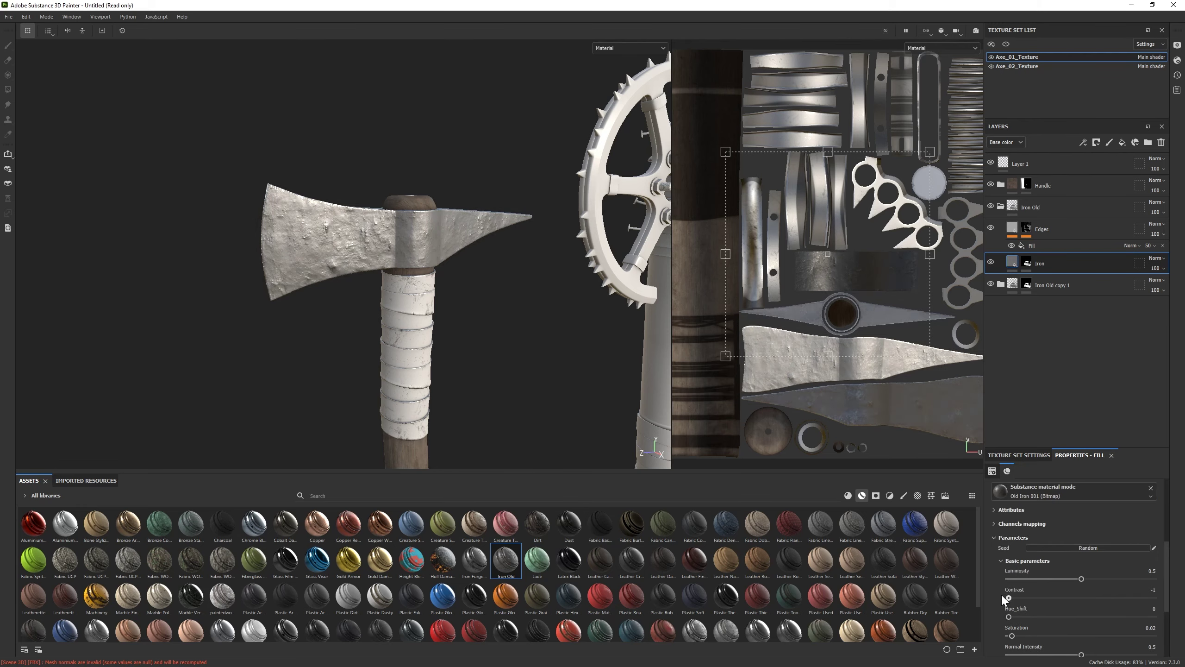
pyautogui.moveTo(1081, 579)
pyautogui.mouseDown()
pyautogui.moveTo(1109, 579)
pyautogui.moveTo(1067, 579)
pyautogui.moveTo(1077, 578)
pyautogui.mouseUp()
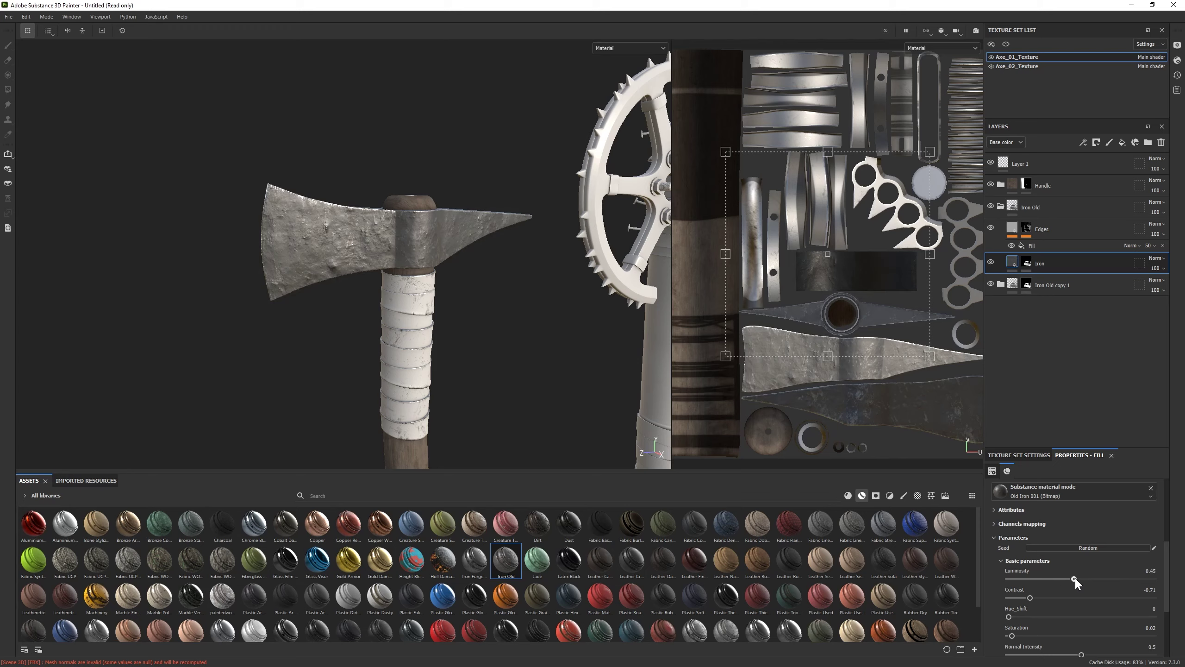
# Add a black mask to Iron Old and polygon-fill the blade areas
pyautogui.click(1001, 208)
pyautogui.rightClick(1045, 211)
pyautogui.click(1074, 261)
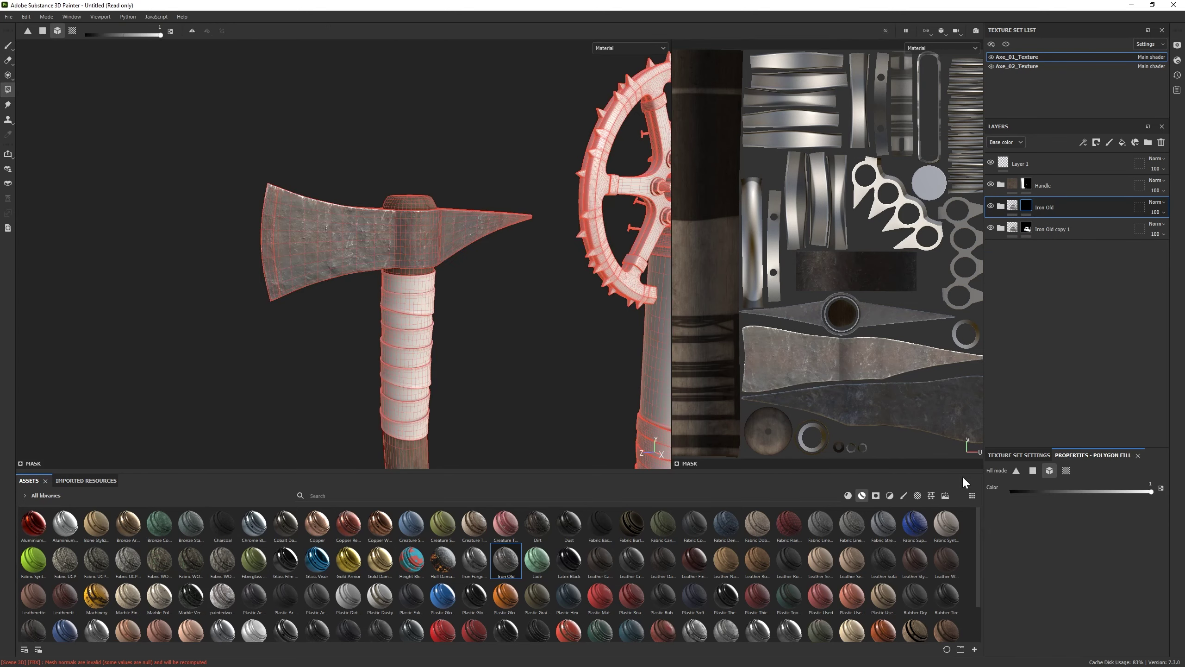
pyautogui.click(1033, 470)
pyautogui.press('f')
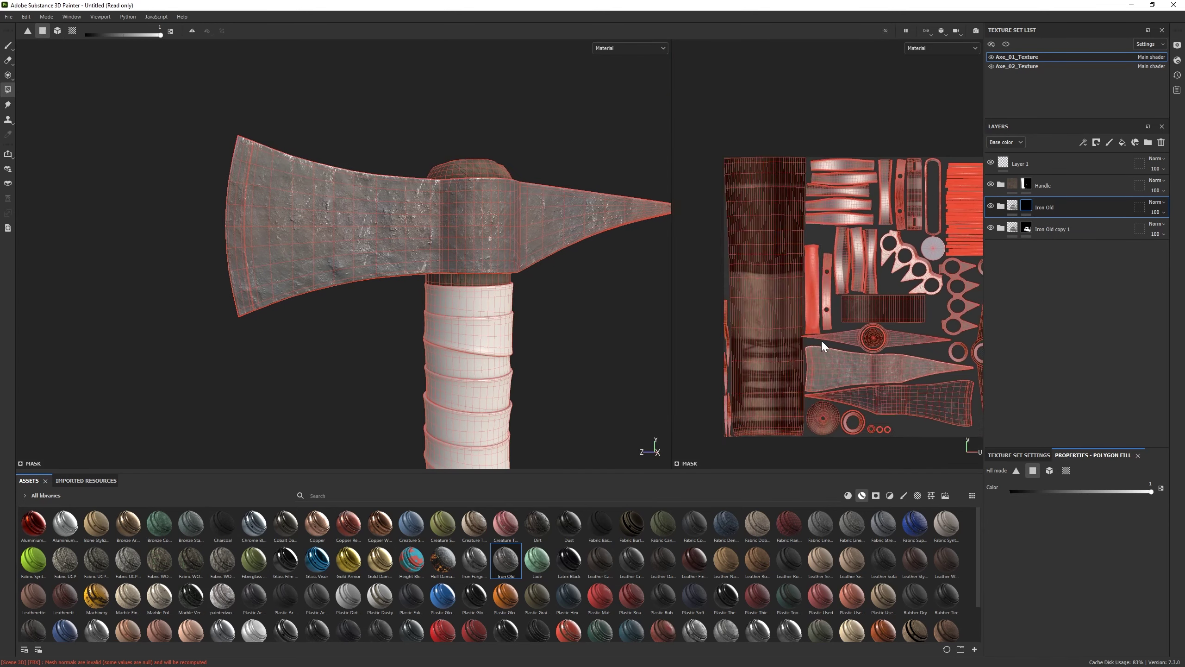
pyautogui.scroll(5, 883, 350)
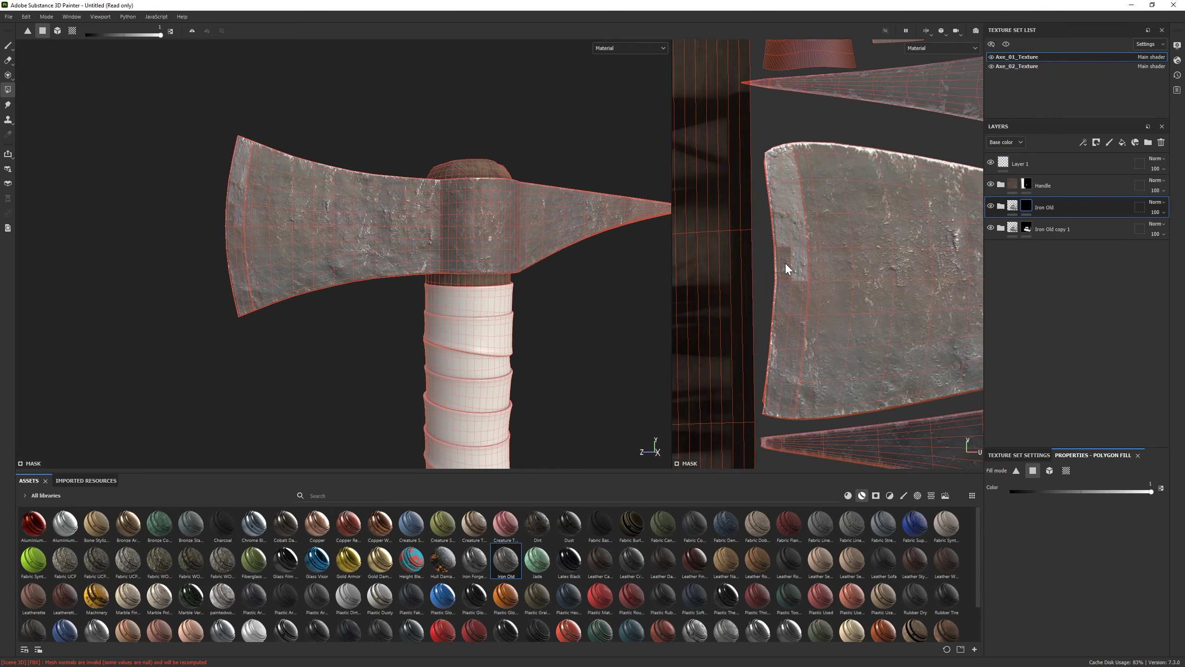
pyautogui.moveTo(786, 264)
pyautogui.mouseDown()
pyautogui.moveTo(804, 303)
pyautogui.moveTo(772, 313)
pyautogui.mouseUp()
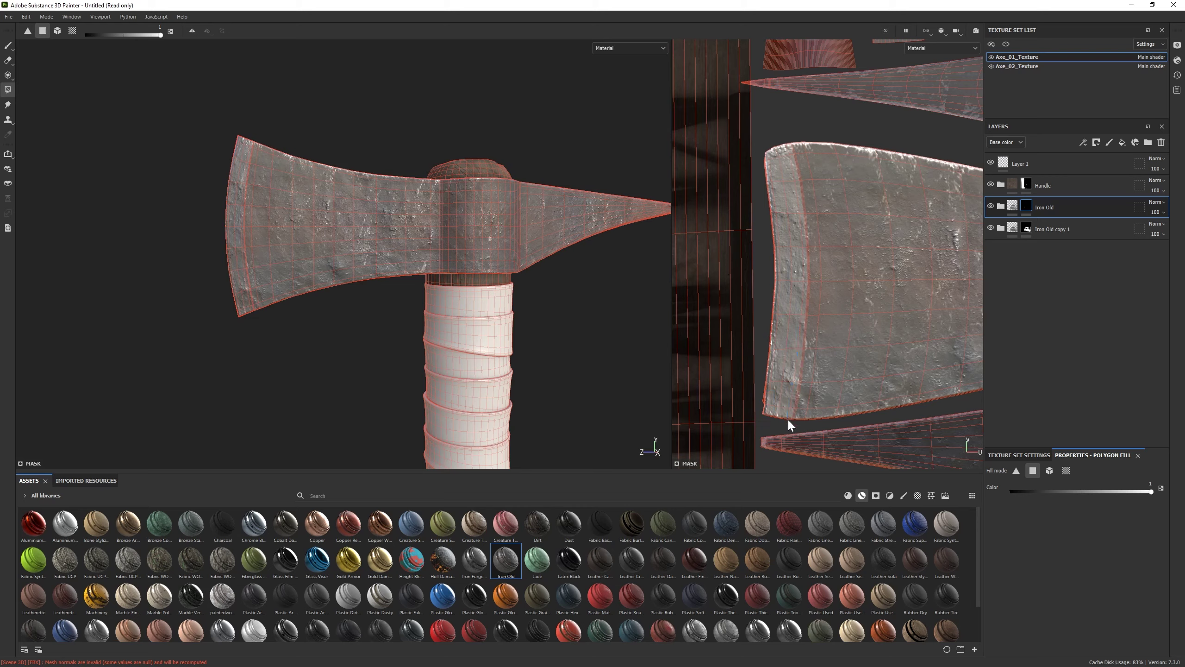
pyautogui.scroll(-3, 159, 212)
pyautogui.press('1')
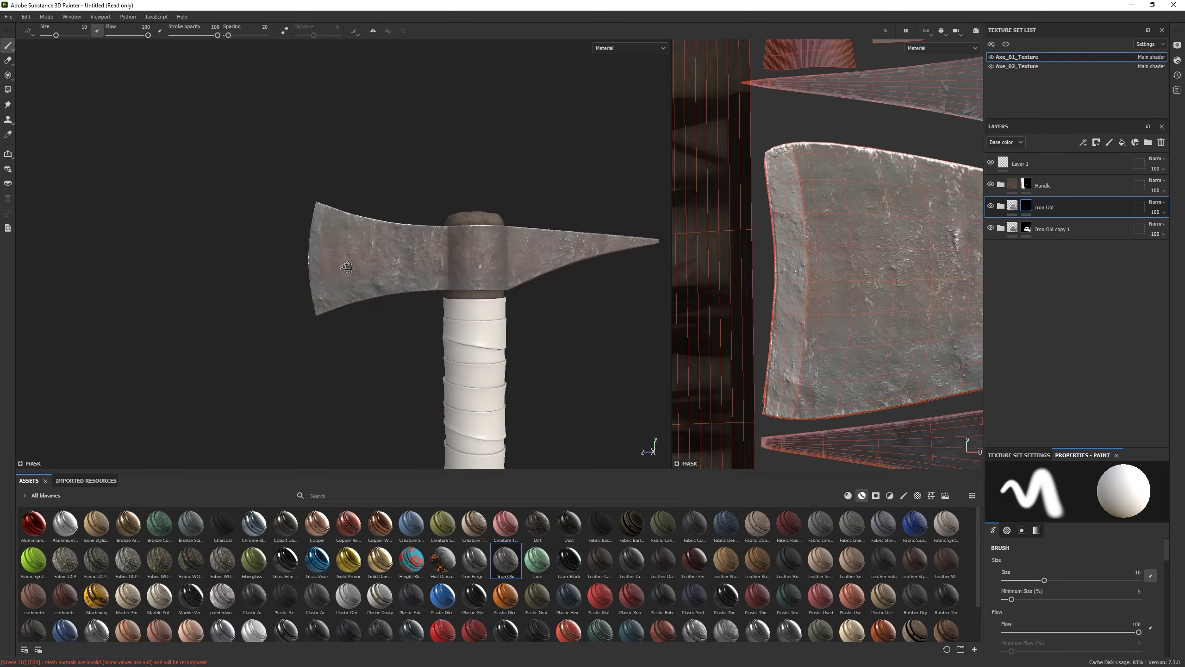
pyautogui.keyDown('alt'); pyautogui.moveTo(347, 267); pyautogui.dragTo(383, 269); pyautogui.keyUp('alt')
# Refine the Iron fill to contrast -0.94 and luminosity 0.45
pyautogui.click(1050, 257)
pyautogui.scroll(-2, 1091, 636)
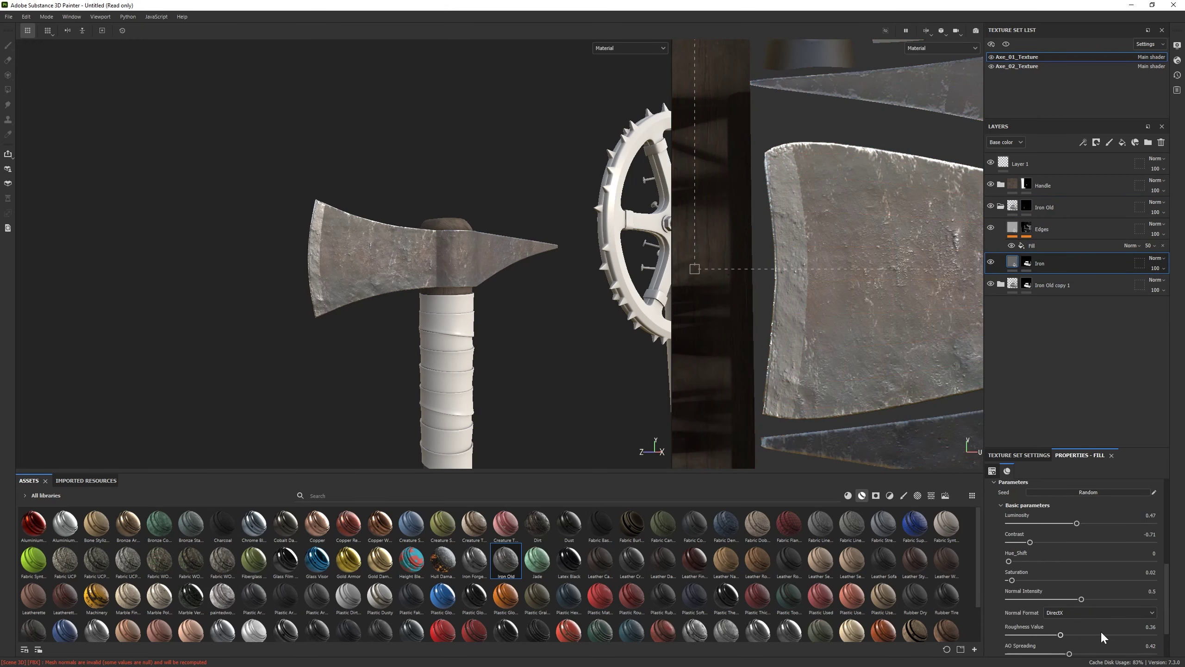
pyautogui.keyDown('alt'); pyautogui.moveTo(443, 308); pyautogui.dragTo(368, 327); pyautogui.keyUp('alt')
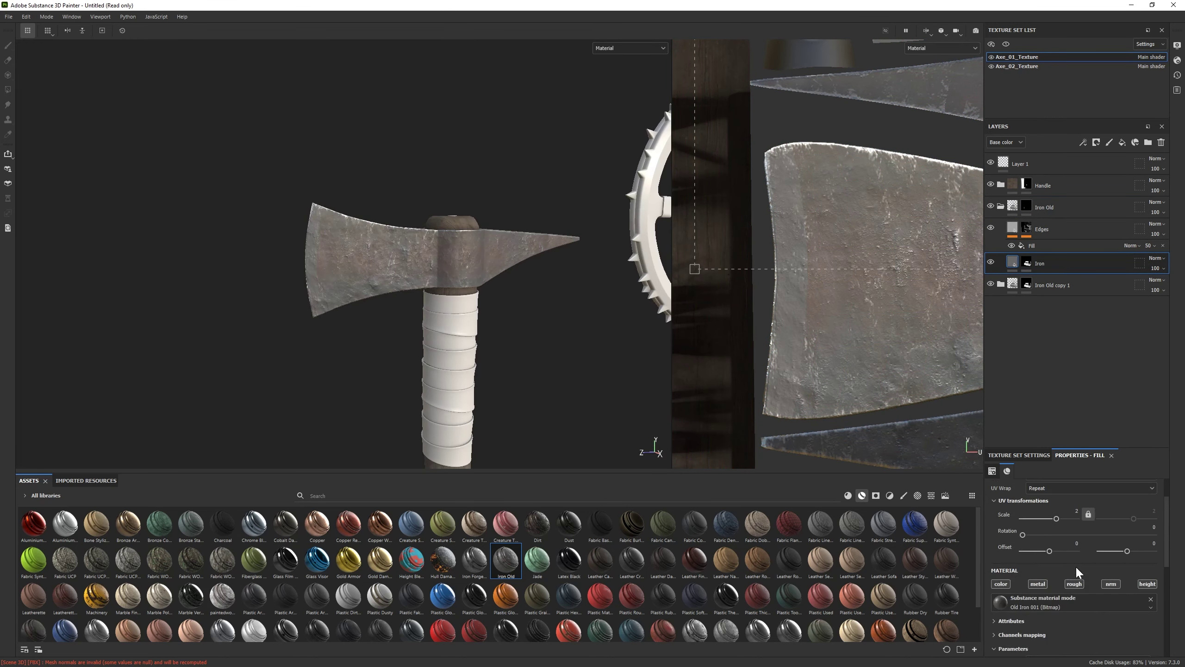
pyautogui.scroll(2, 1069, 584)
pyautogui.moveTo(1036, 598); pyautogui.dragTo(1013, 599)
pyautogui.moveTo(1076, 578)
pyautogui.mouseDown()
pyautogui.moveTo(1087, 578)
pyautogui.moveTo(1074, 578)
pyautogui.mouseUp()
pyautogui.moveTo(420, 309)
pyautogui.keyDown('alt'); pyautogui.mouseDown()
pyautogui.moveTo(349, 313)
pyautogui.moveTo(396, 310)
pyautogui.mouseUp(); pyautogui.keyUp('alt')
pyautogui.scroll(-1, 1074, 584)
pyautogui.click(999, 207)
pyautogui.scroll(-2, 357, 596)
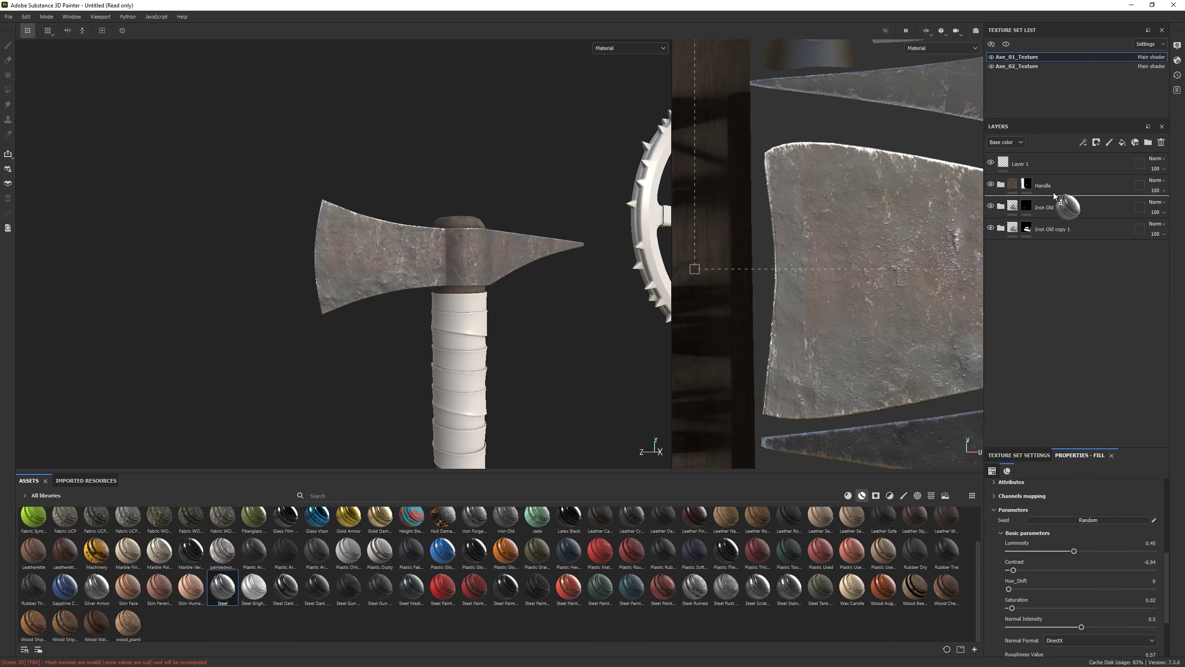
# Add the Steel smart material above Iron Old and review its Brushed Linear and Base fill settings
pyautogui.moveTo(1056, 196); pyautogui.dragTo(1054, 197)
pyautogui.click(1001, 206)
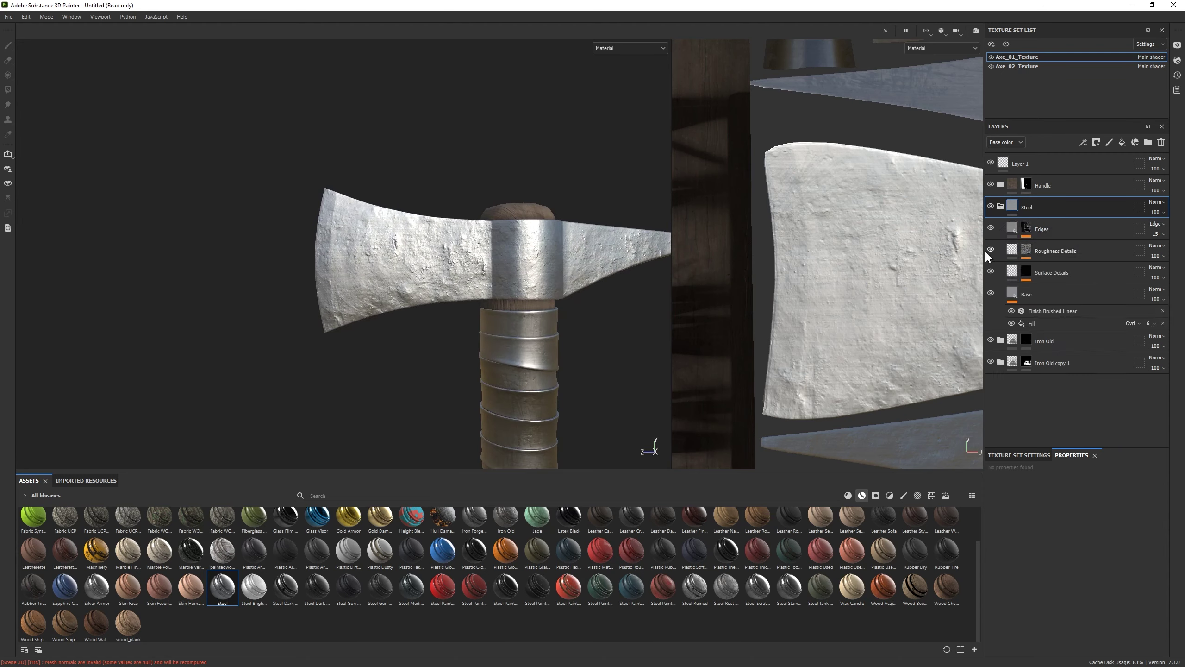
pyautogui.click(1051, 311)
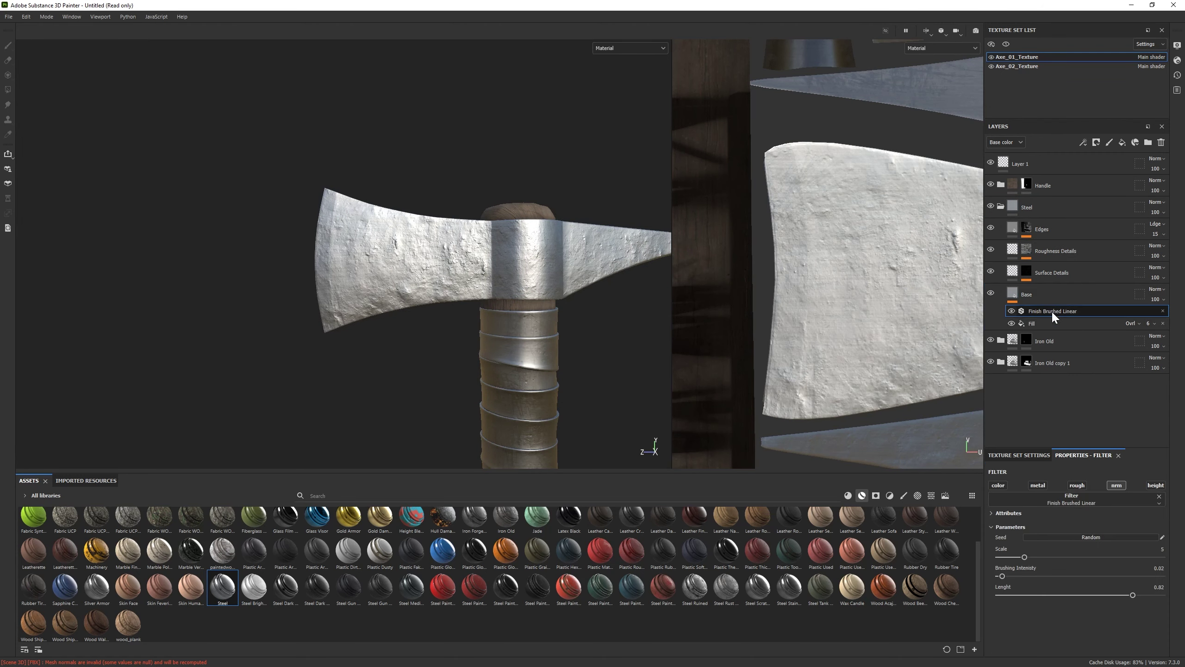
pyautogui.click(1038, 295)
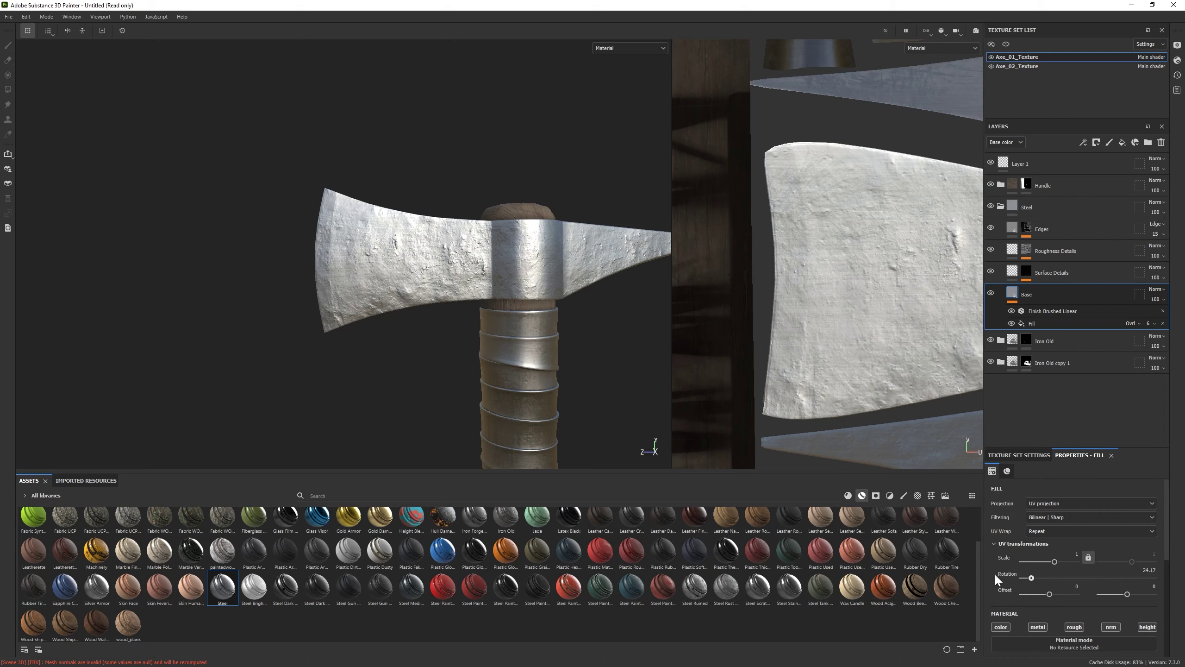
pyautogui.click(1055, 312)
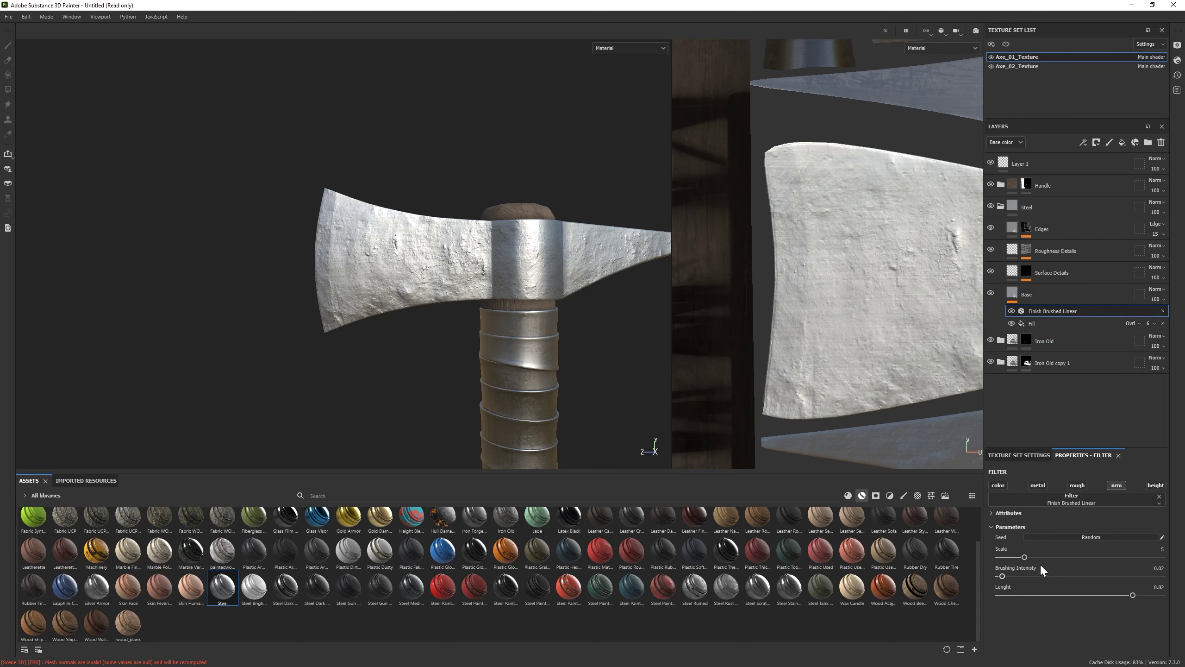
# Give the Steel folder a black mask and polygon-fill the blade's edge strip
pyautogui.rightClick(1033, 216)
pyautogui.click(1093, 232)
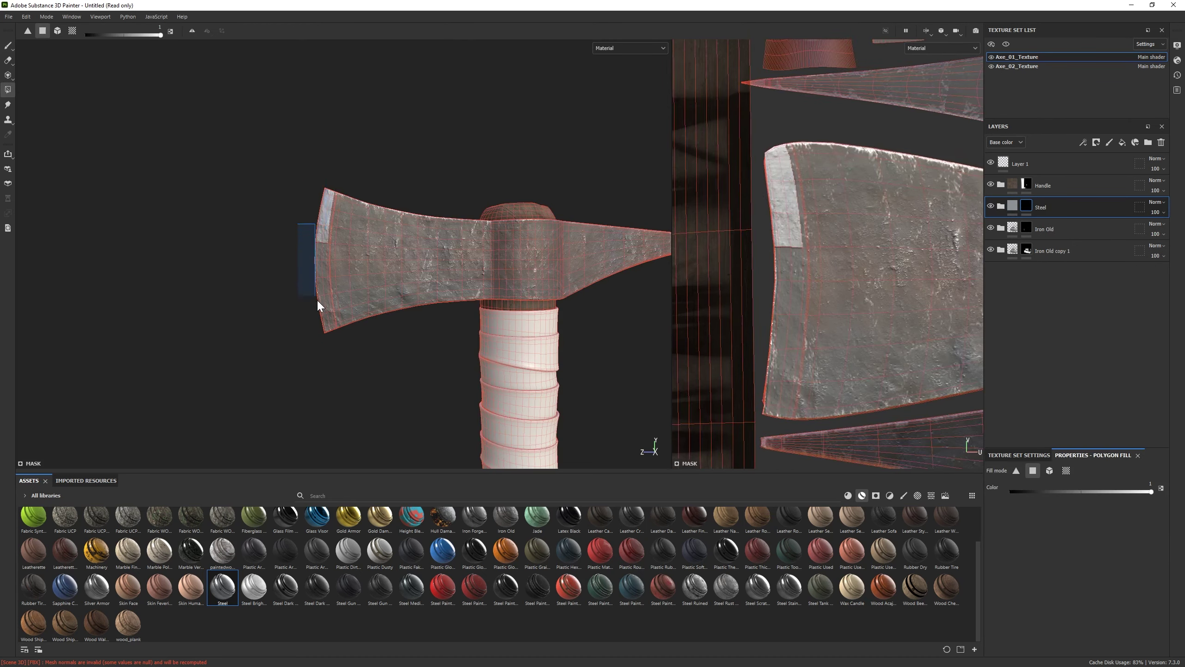
pyautogui.moveTo(318, 302); pyautogui.dragTo(323, 343)
pyautogui.click(1013, 206)
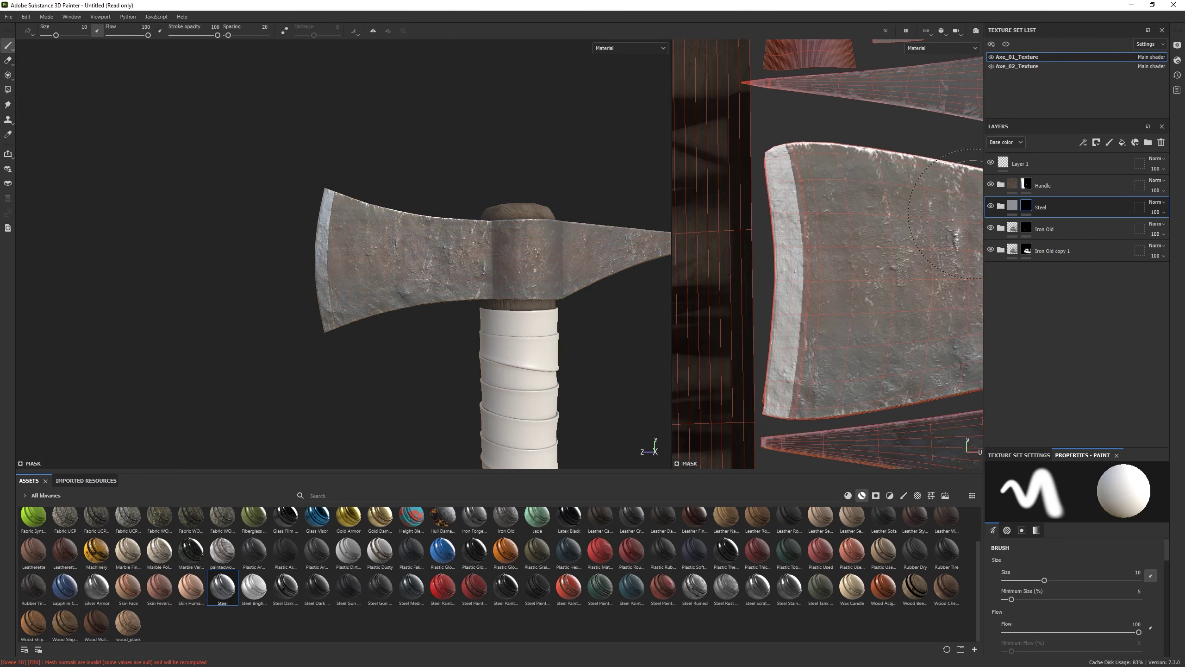
# Raise the steel Base fill roughness to about 0.84
pyautogui.click(1001, 206)
pyautogui.click(1027, 294)
pyautogui.click(1017, 580)
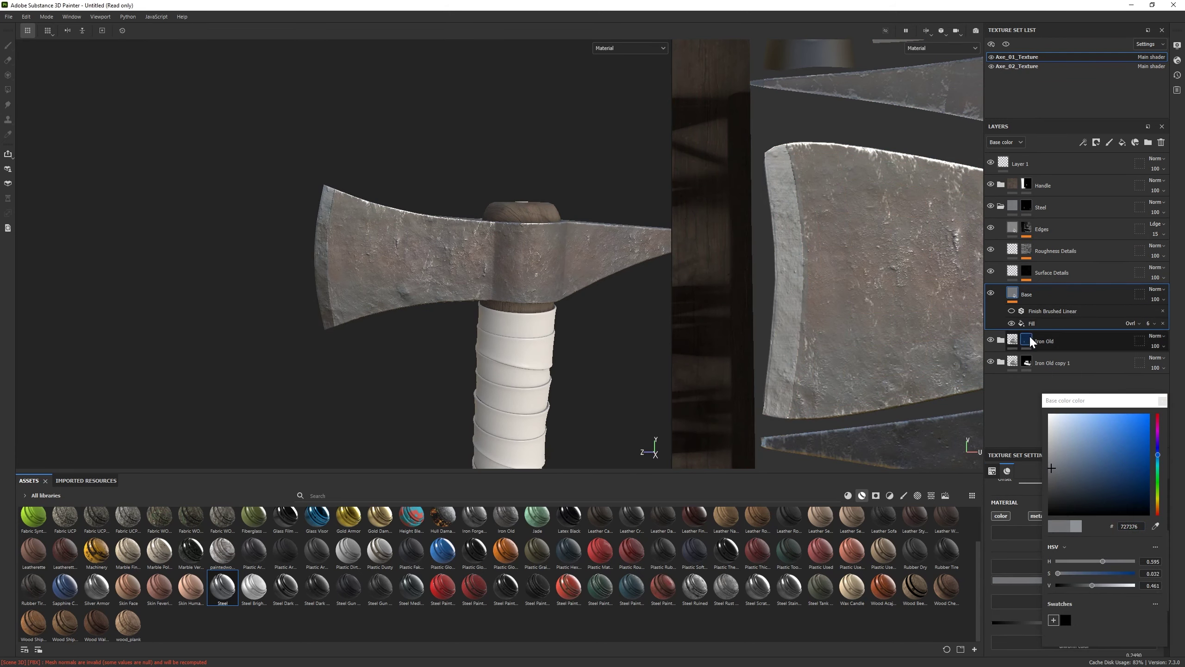
pyautogui.click(1163, 400)
pyautogui.moveTo(1058, 607); pyautogui.dragTo(1119, 607)
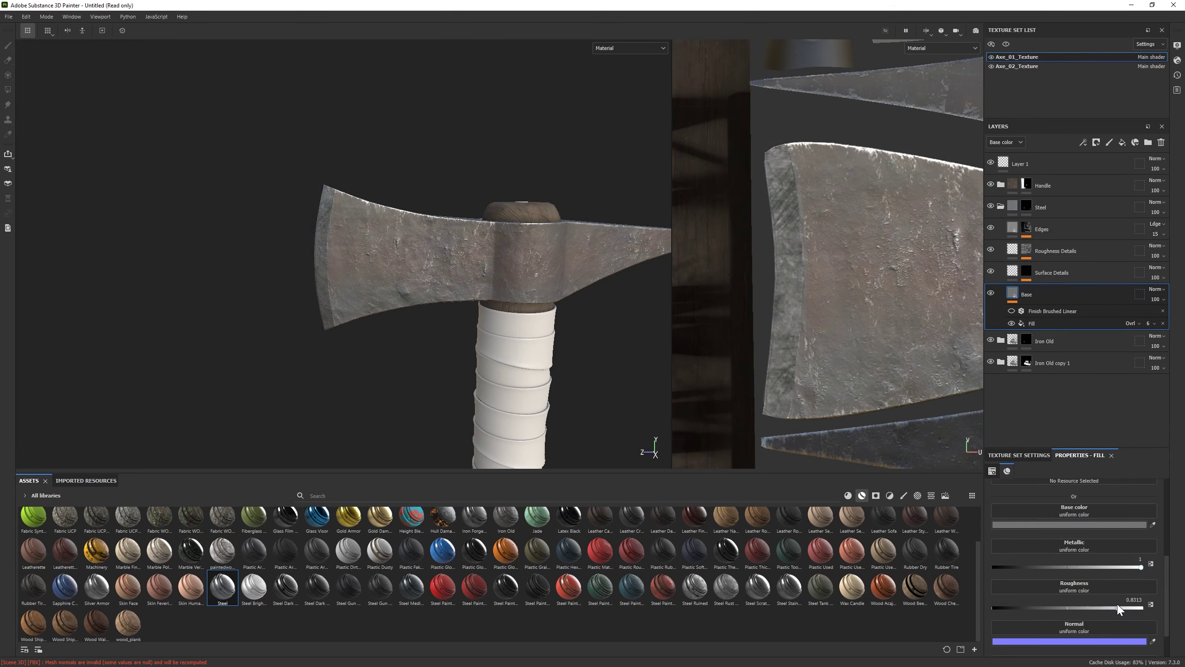
pyautogui.keyDown('alt'); pyautogui.moveTo(420, 326); pyautogui.dragTo(476, 365); pyautogui.keyUp('alt')
# Set the steel base colour to a warm grey, 706E6C
pyautogui.click(1069, 523)
pyautogui.moveTo(977, 601); pyautogui.dragTo(980, 602)
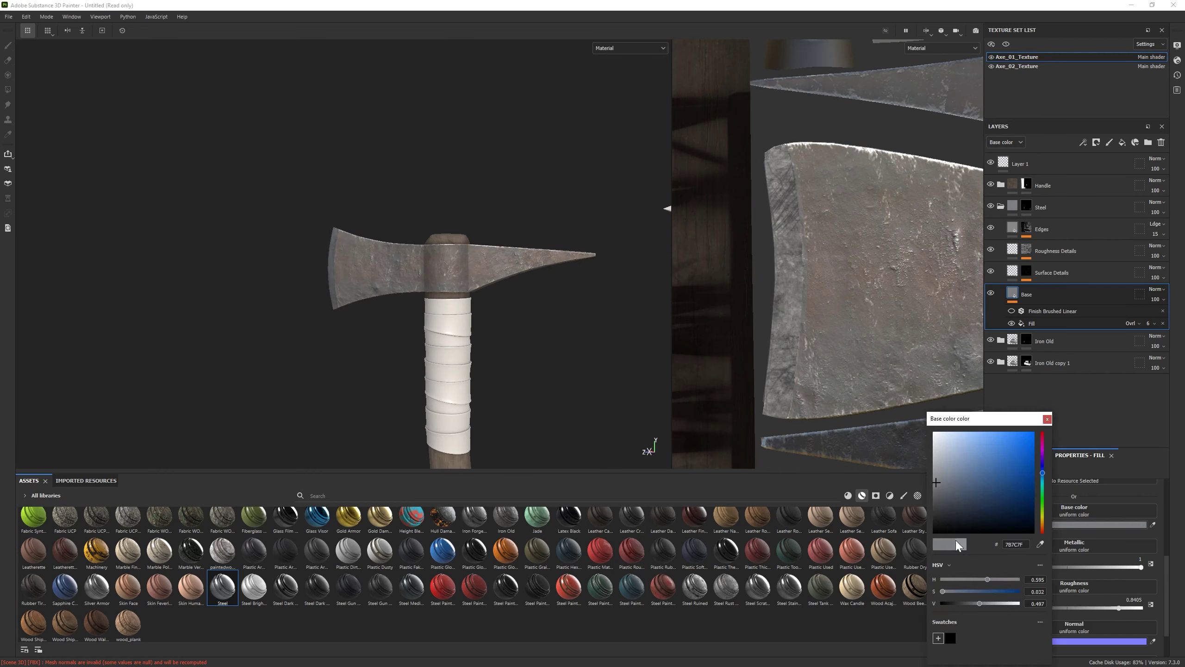
pyautogui.moveTo(1043, 470); pyautogui.dragTo(1045, 522)
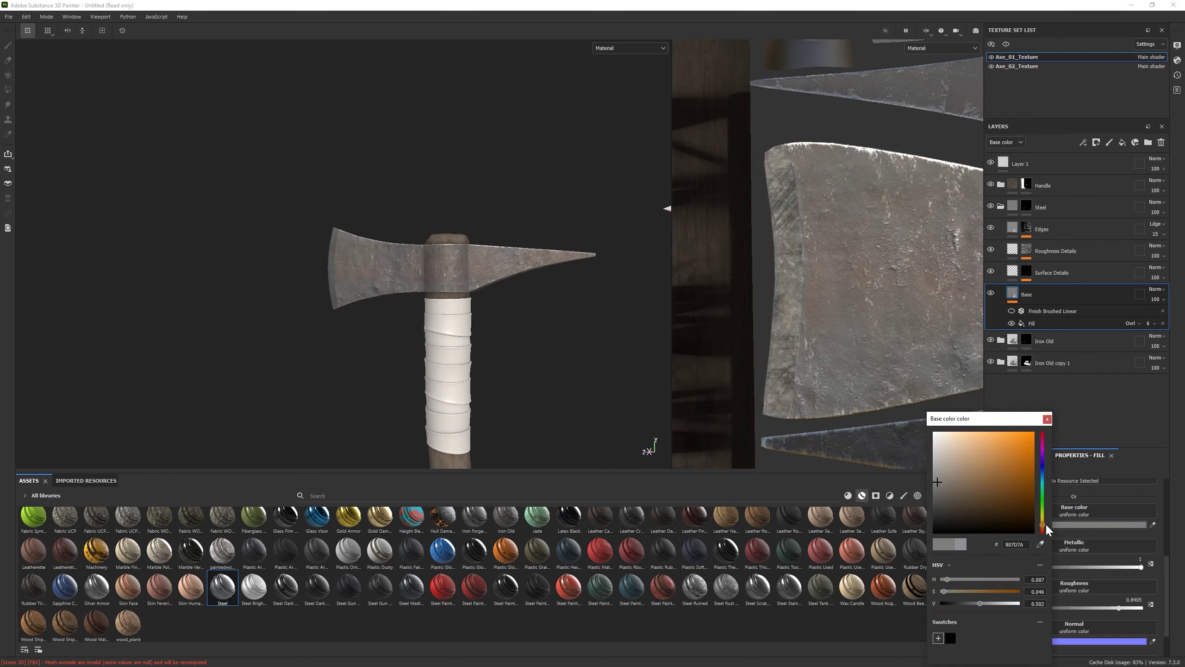
pyautogui.click(935, 479)
pyautogui.moveTo(935, 478); pyautogui.dragTo(936, 488)
pyautogui.scroll(-5, 309, 331)
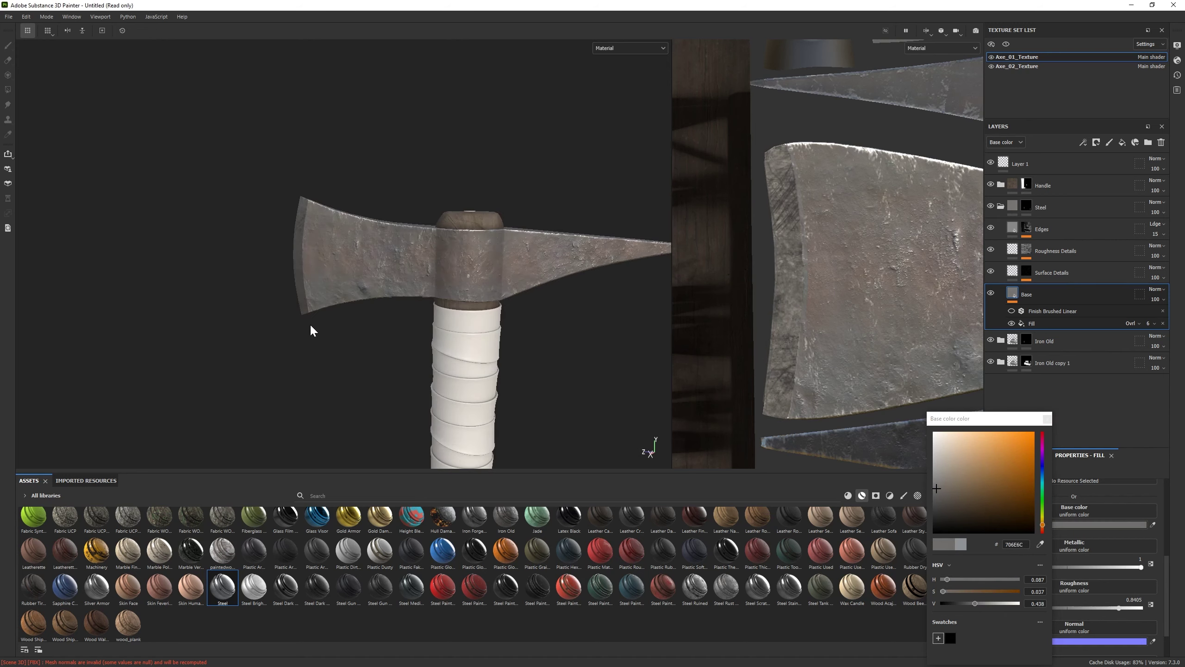
pyautogui.scroll(-2, 510, 337)
pyautogui.scroll(2, 373, 318)
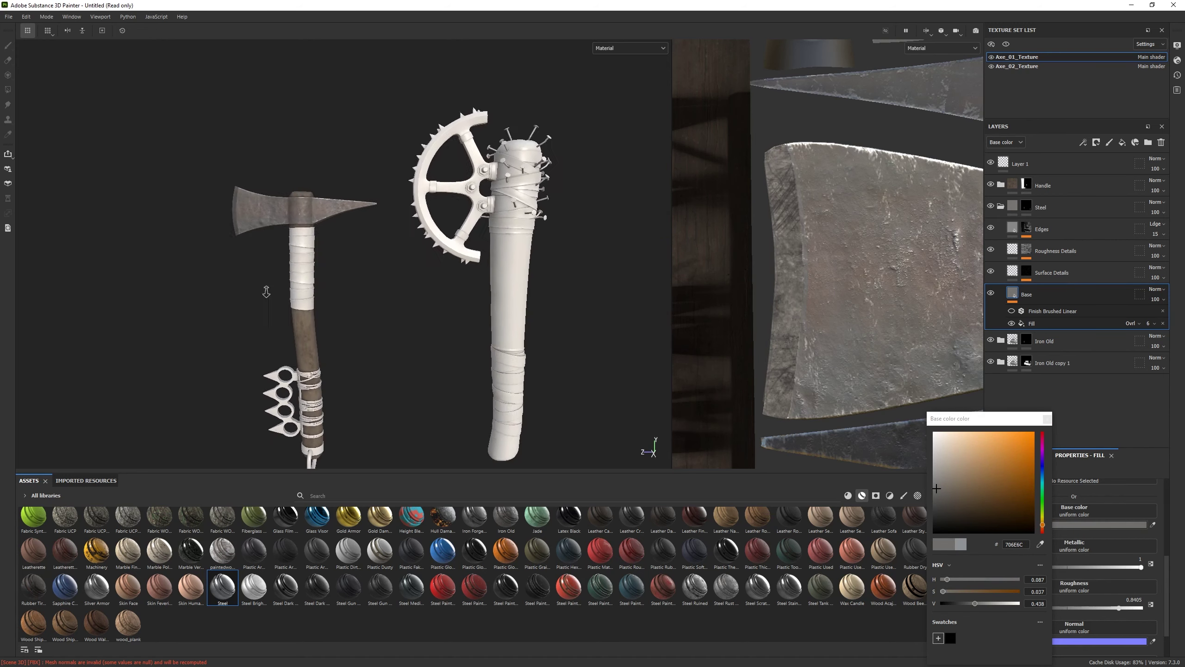
pyautogui.scroll(-2, 238, 296)
pyautogui.scroll(4, 325, 336)
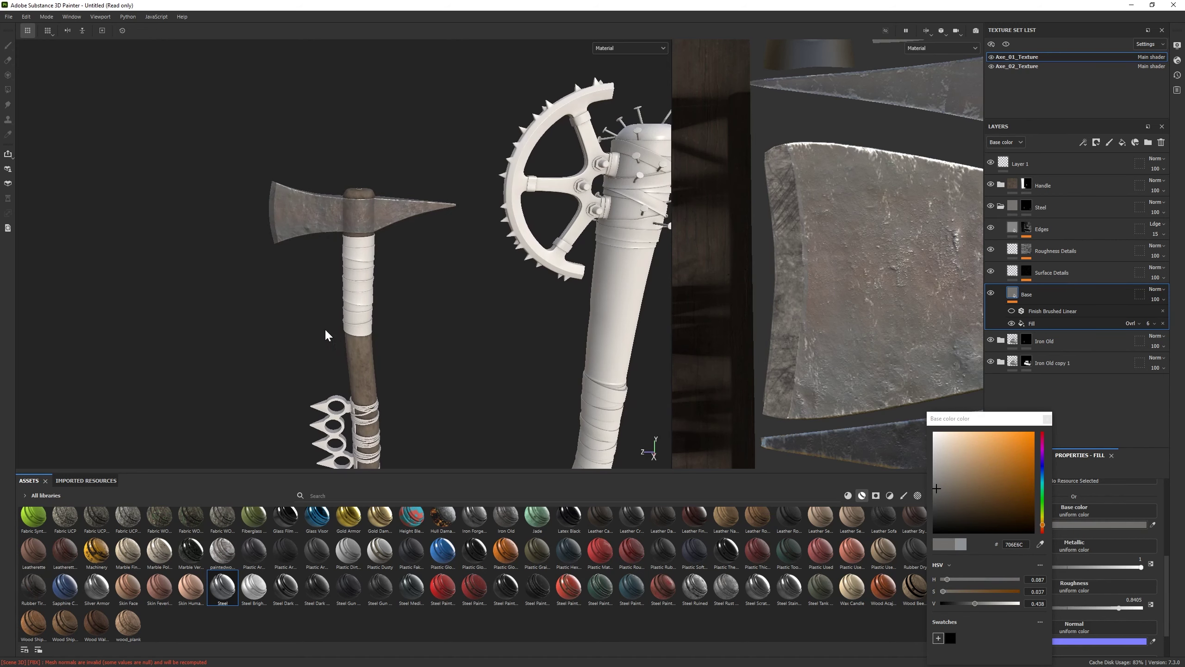
# Group the Steel layer and the Iron Old layers into a new folder
pyautogui.click(1000, 206)
pyautogui.click(1071, 204)
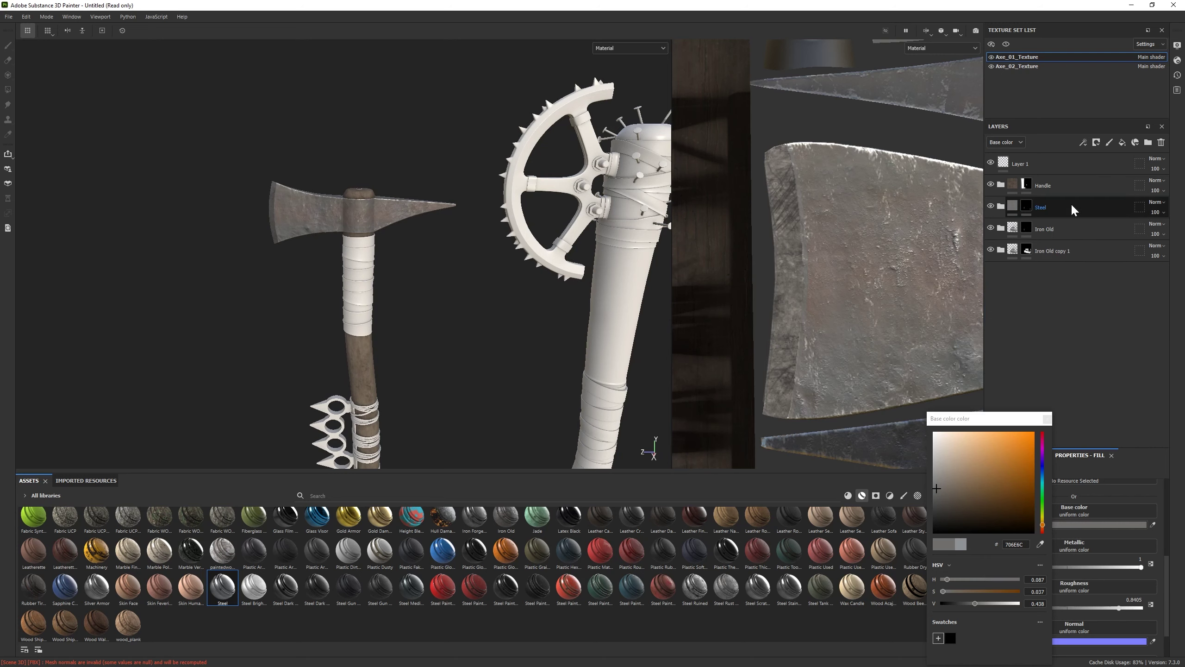
pyautogui.keyDown('shift'); pyautogui.click(1092, 252); pyautogui.keyUp('shift')
pyautogui.click(1146, 143)
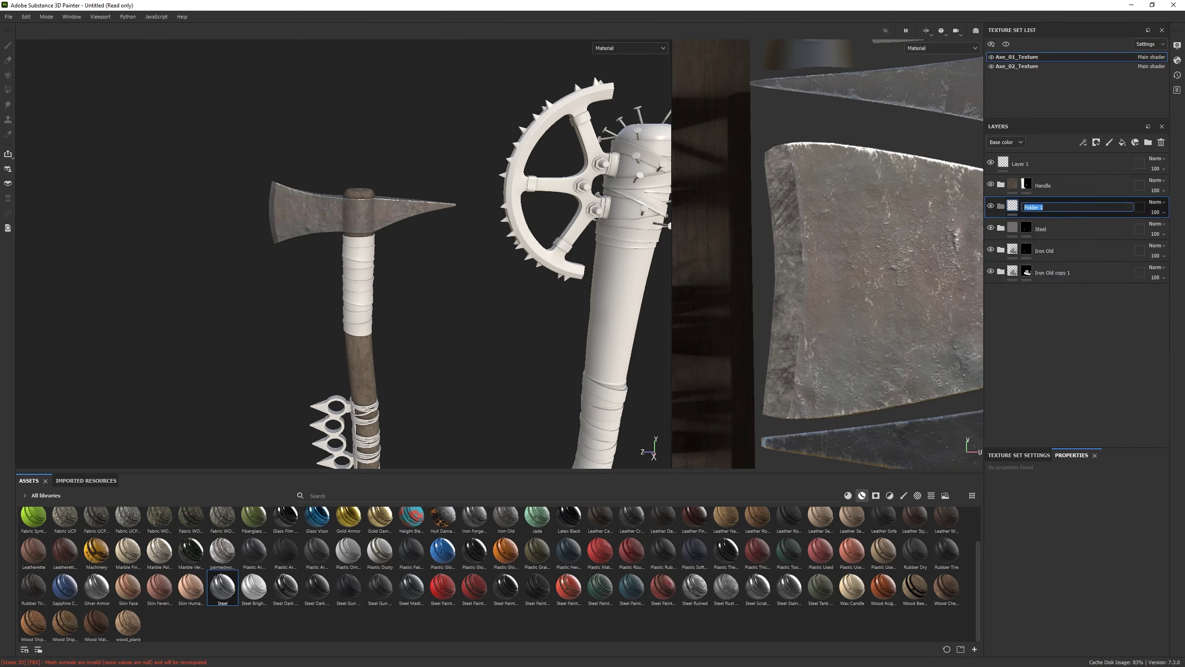
# Move the steel and iron layers into Blade, then add Leather Damaged and Leather Calf Grain layers
pyautogui.moveTo(1085, 278); pyautogui.dragTo(1045, 207)
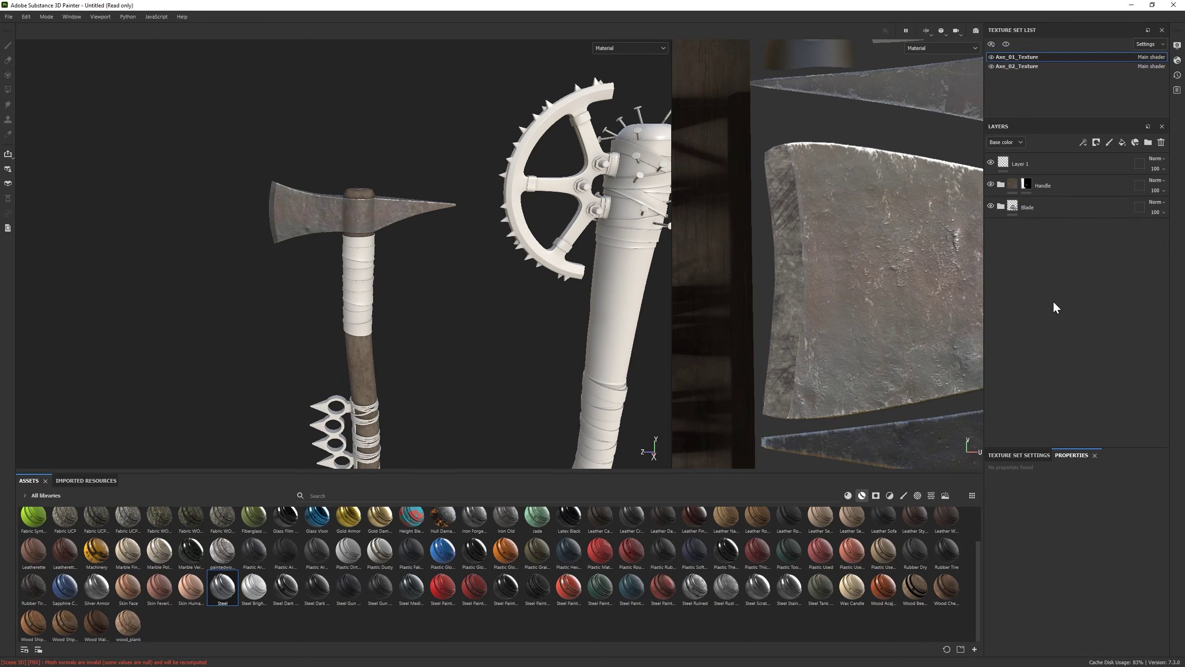
pyautogui.moveTo(463, 334); pyautogui.dragTo(441, 296, button='middle')
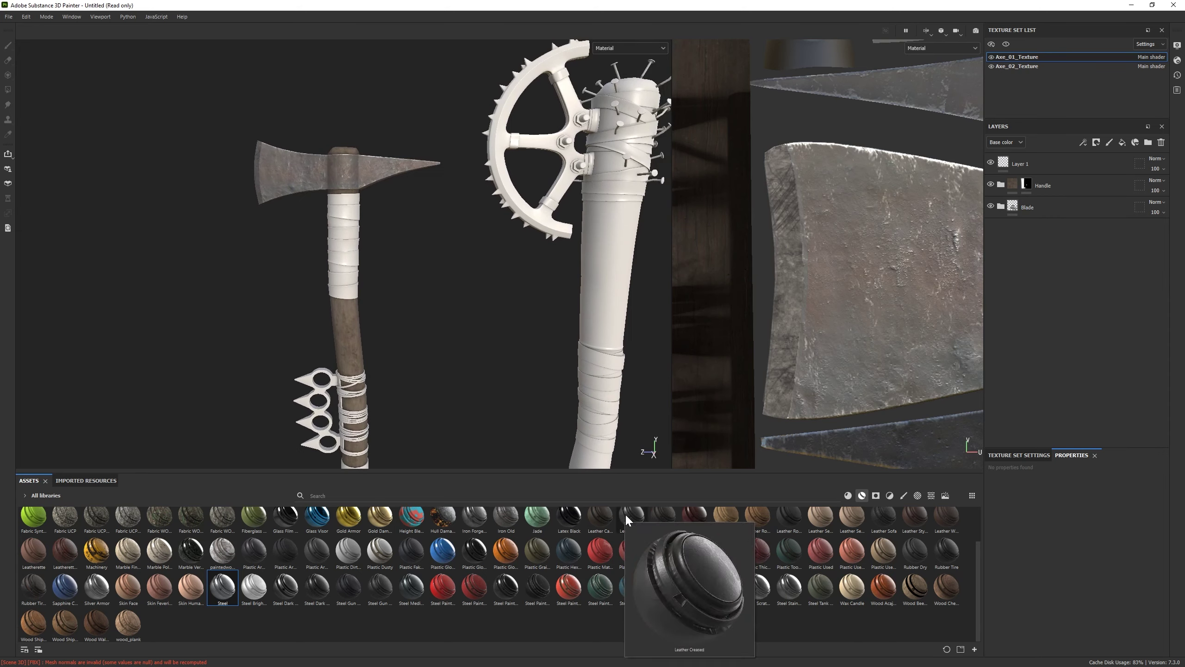
pyautogui.moveTo(663, 517); pyautogui.dragTo(1047, 278)
pyautogui.scroll(5, 455, 357)
pyautogui.click(990, 227)
pyautogui.moveTo(600, 517); pyautogui.dragTo(1069, 255)
pyautogui.scroll(3, 373, 267)
pyautogui.click(991, 227)
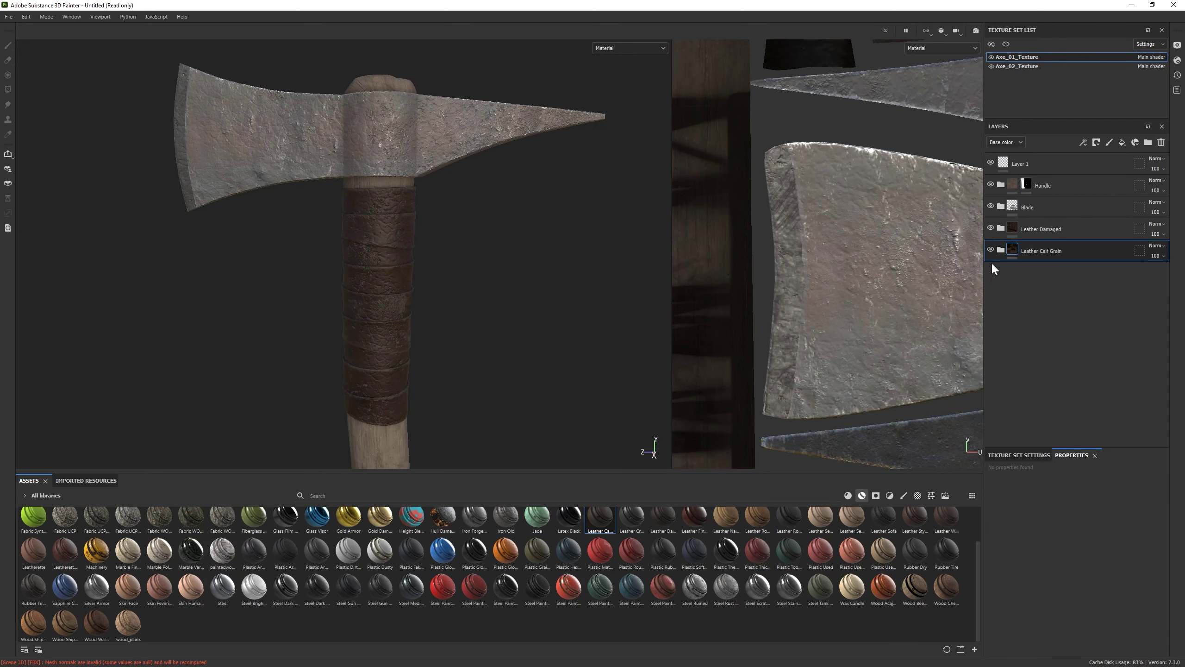
# Make the Leather Damaged base colour dark brown and lower its roughness slightly
pyautogui.click(1001, 228)
pyautogui.click(1040, 316)
pyautogui.click(1069, 525)
pyautogui.moveTo(1006, 492); pyautogui.dragTo(991, 486)
pyautogui.click(1034, 401)
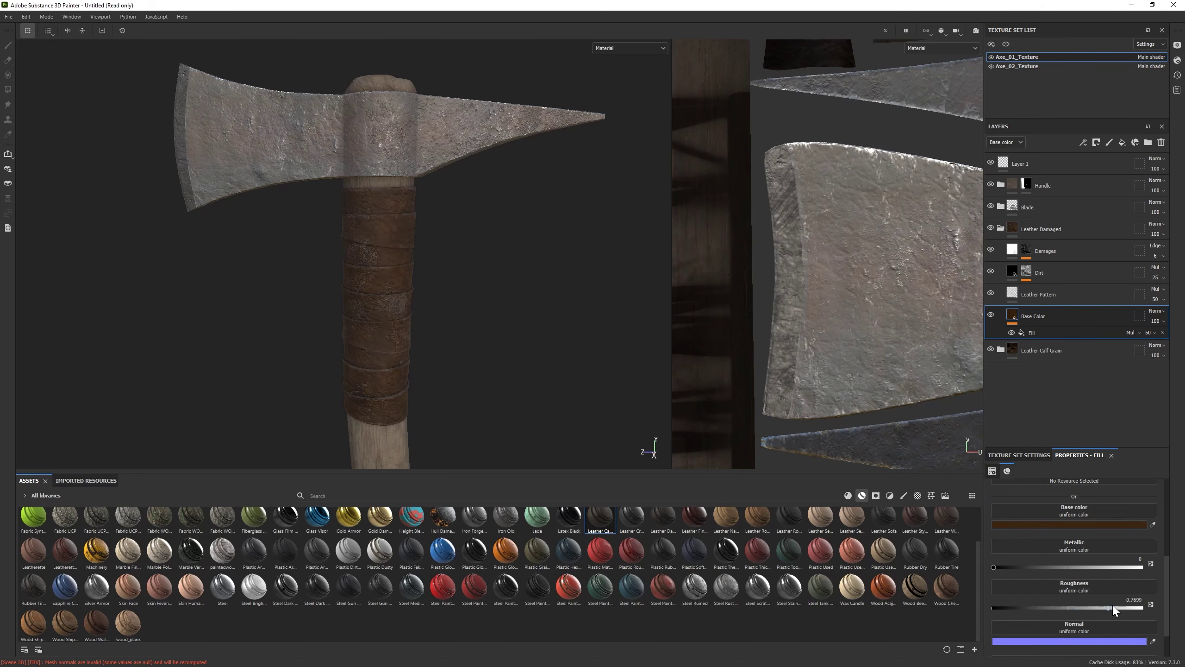
pyautogui.click(1088, 606)
pyautogui.scroll(-5, 264, 337)
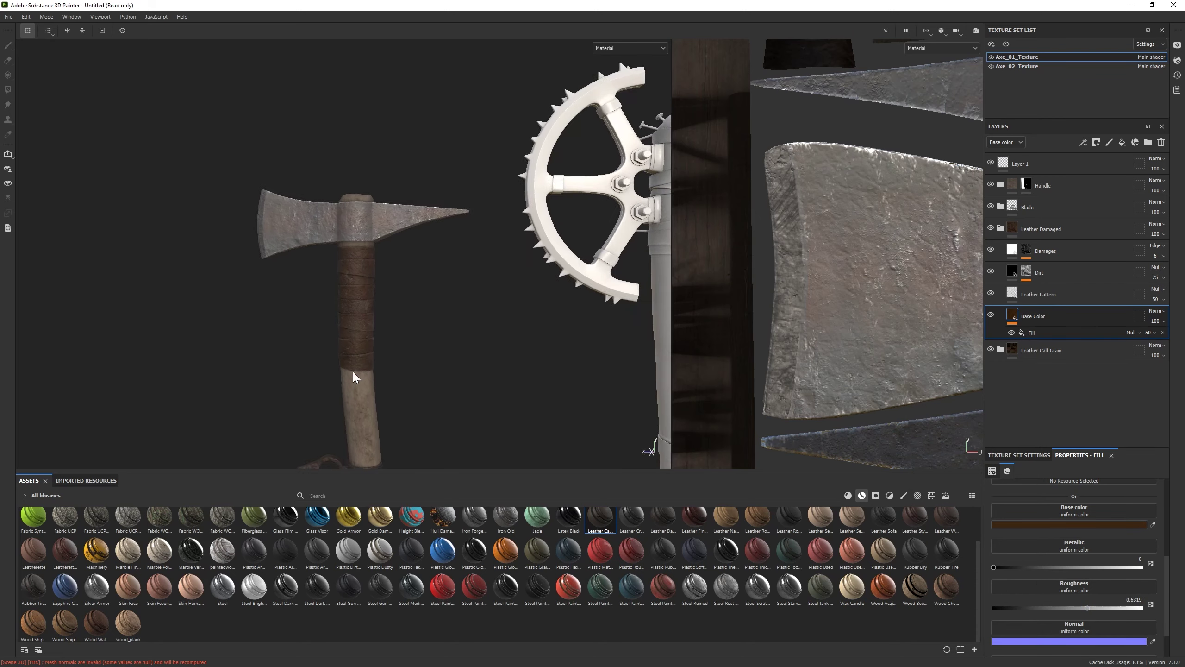
pyautogui.scroll(5, 614, 458)
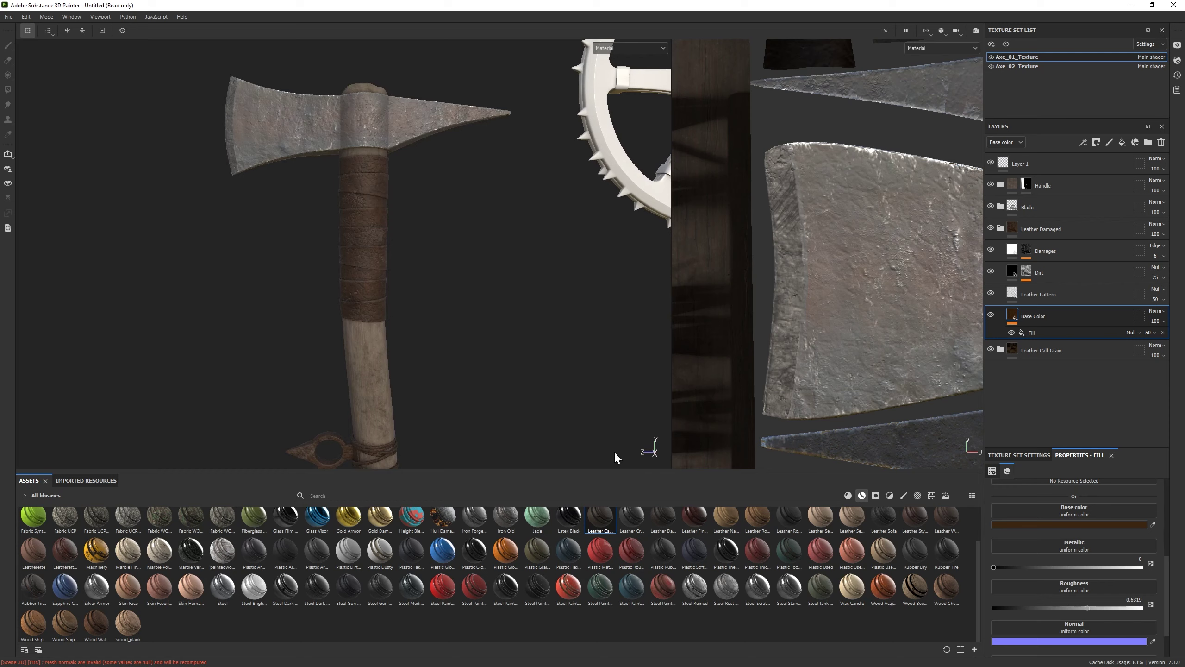
# Refine the leather base colour to a slightly lighter brown
pyautogui.click(1068, 524)
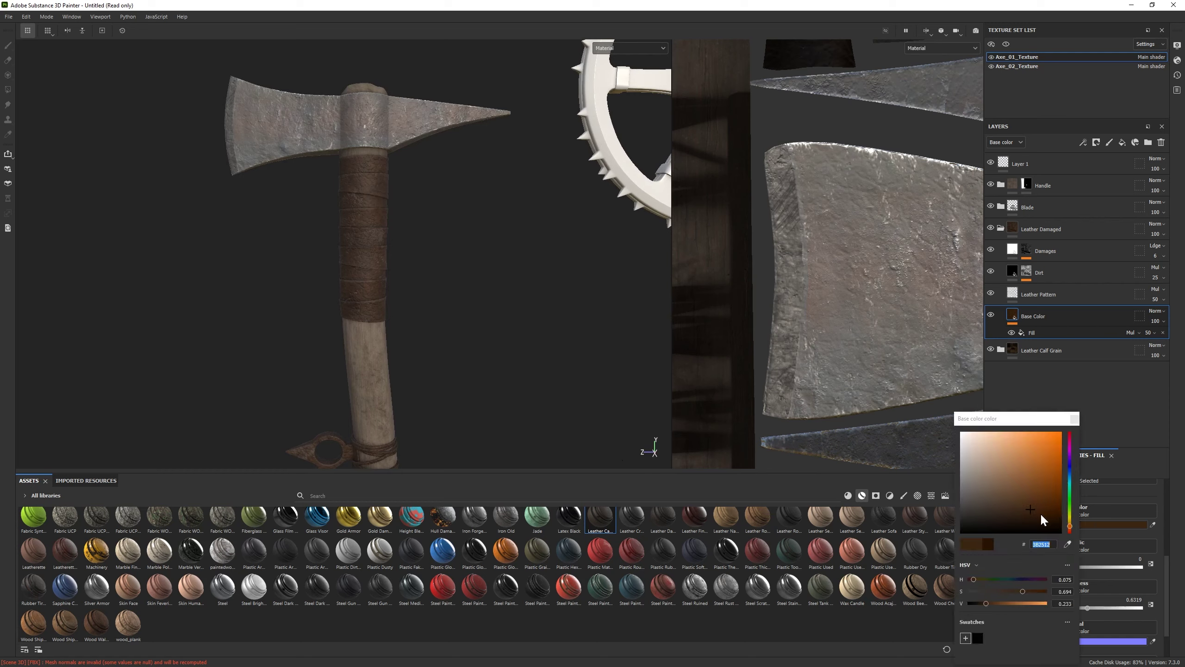
pyautogui.click(1020, 504)
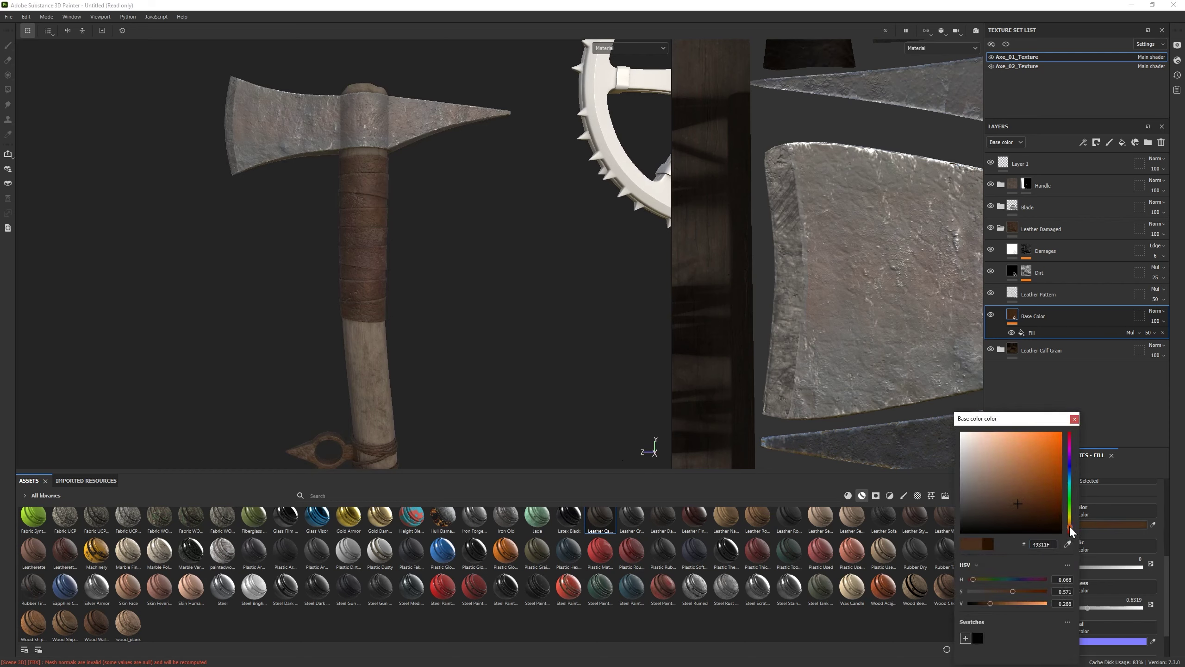
pyautogui.click(1005, 502)
pyautogui.scroll(-5, 352, 331)
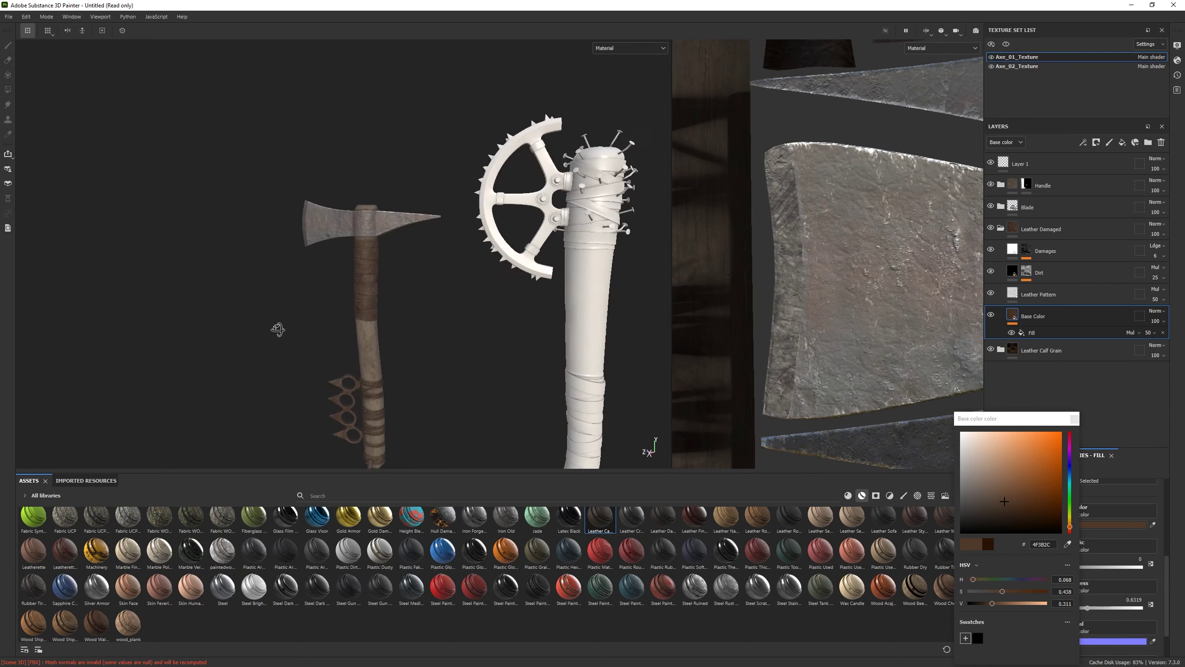
pyautogui.scroll(8, 352, 344)
pyautogui.click(1073, 460)
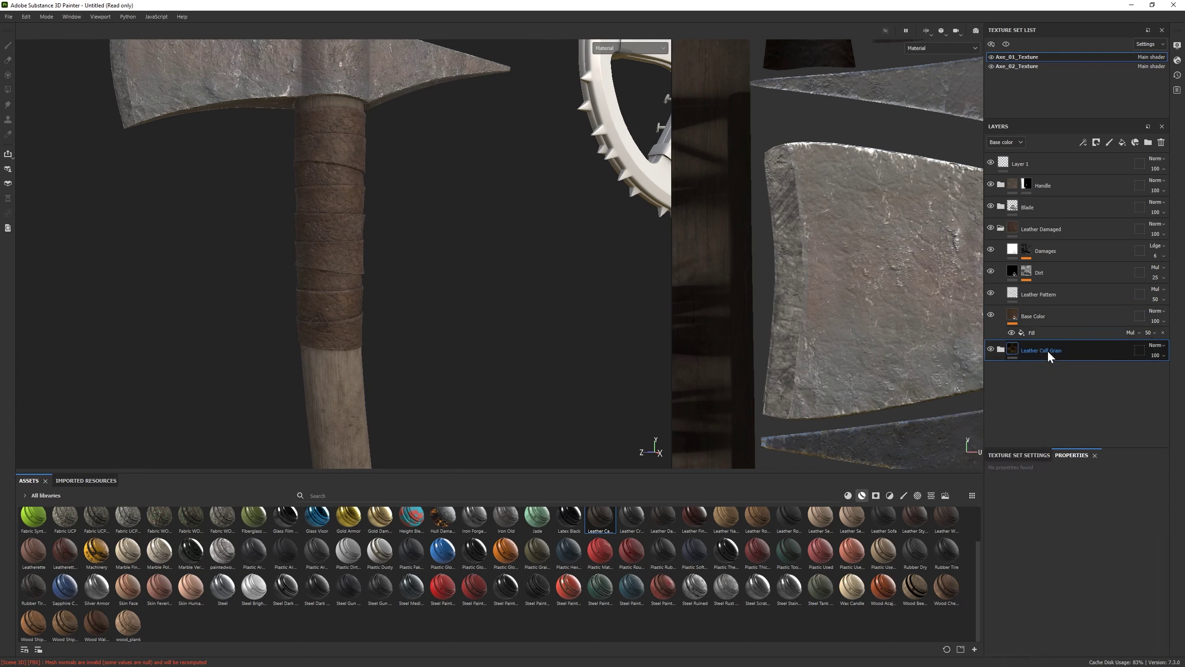
# Raise the leather pattern balance to 0.8 and lower the damage mask's global balance to 0.42
pyautogui.click(1038, 299)
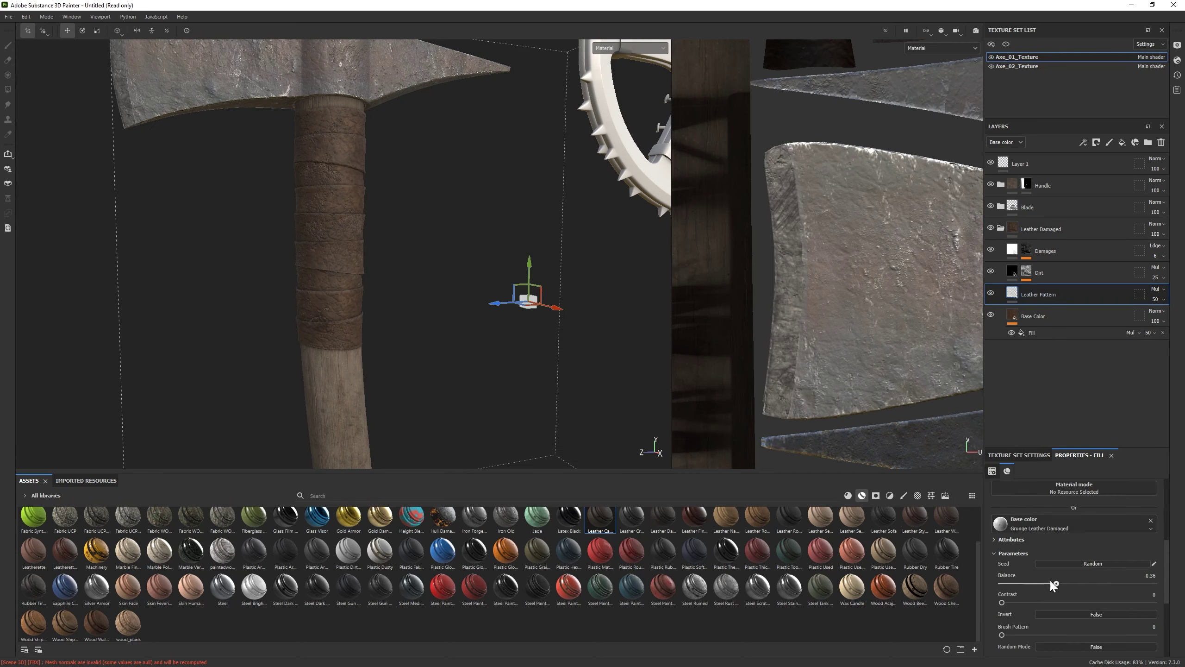
pyautogui.moveTo(1119, 586); pyautogui.dragTo(1122, 584)
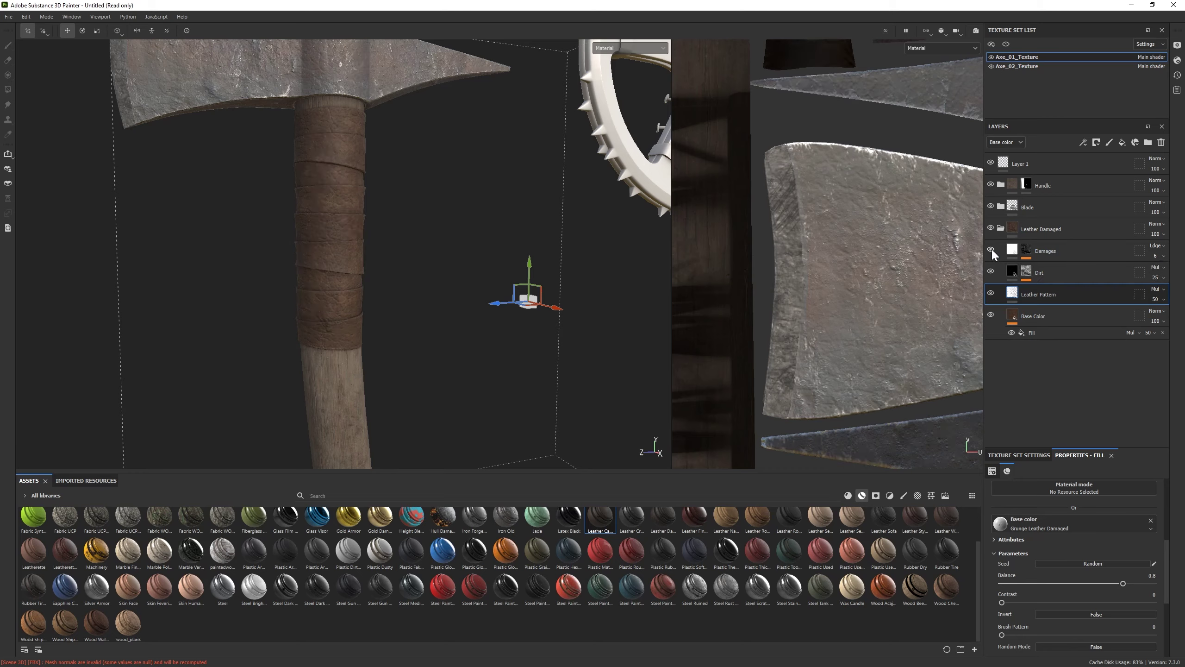
pyautogui.click(1026, 251)
pyautogui.click(1055, 268)
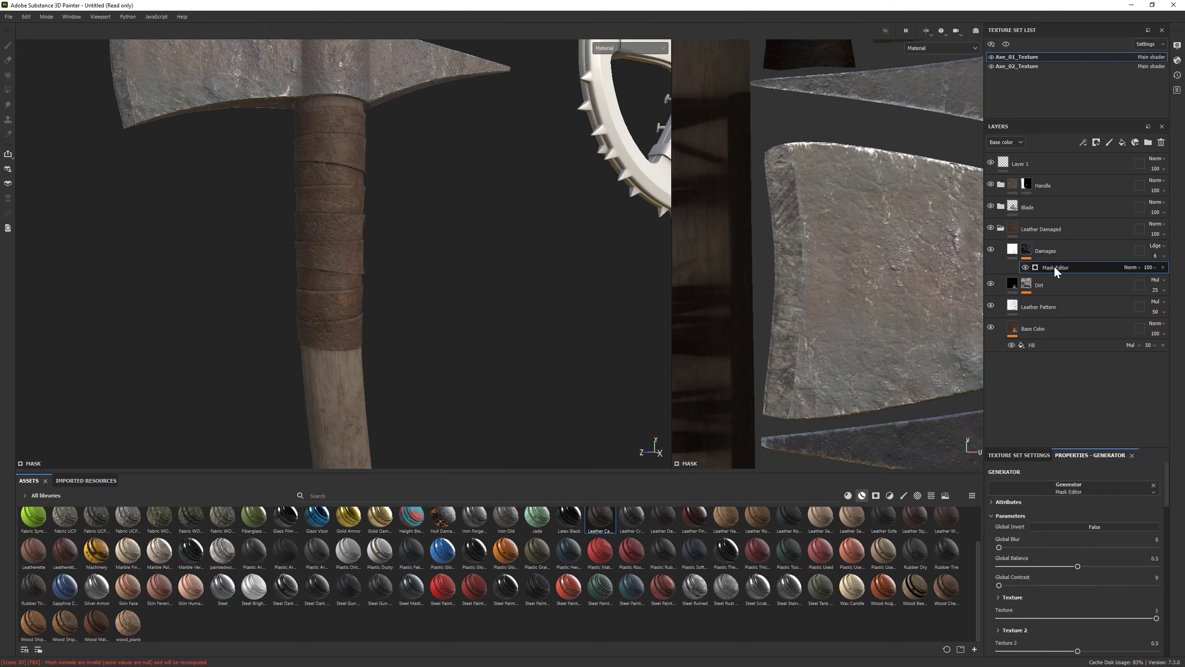
pyautogui.keyDown('alt'); pyautogui.moveTo(467, 354); pyautogui.dragTo(399, 233, button='right'); pyautogui.keyUp('alt')
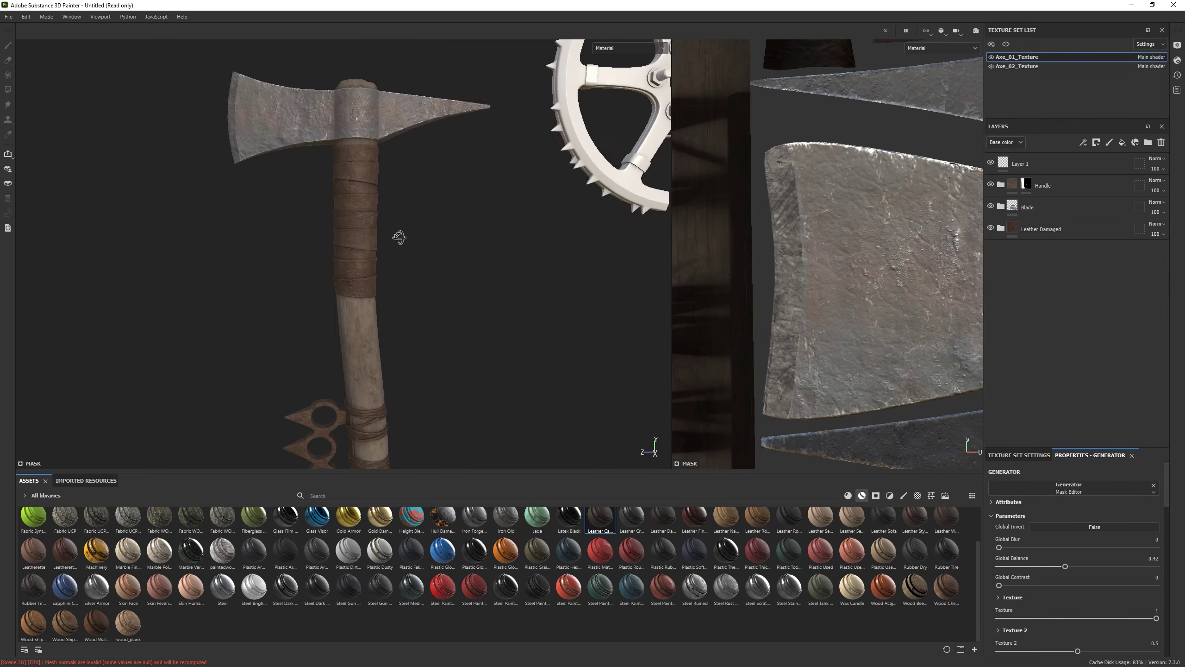
pyautogui.click(1001, 229)
# Darken the handle's Base Wood colour to a value of 0.404
pyautogui.click(1000, 185)
pyautogui.click(1013, 276)
pyautogui.click(1057, 573)
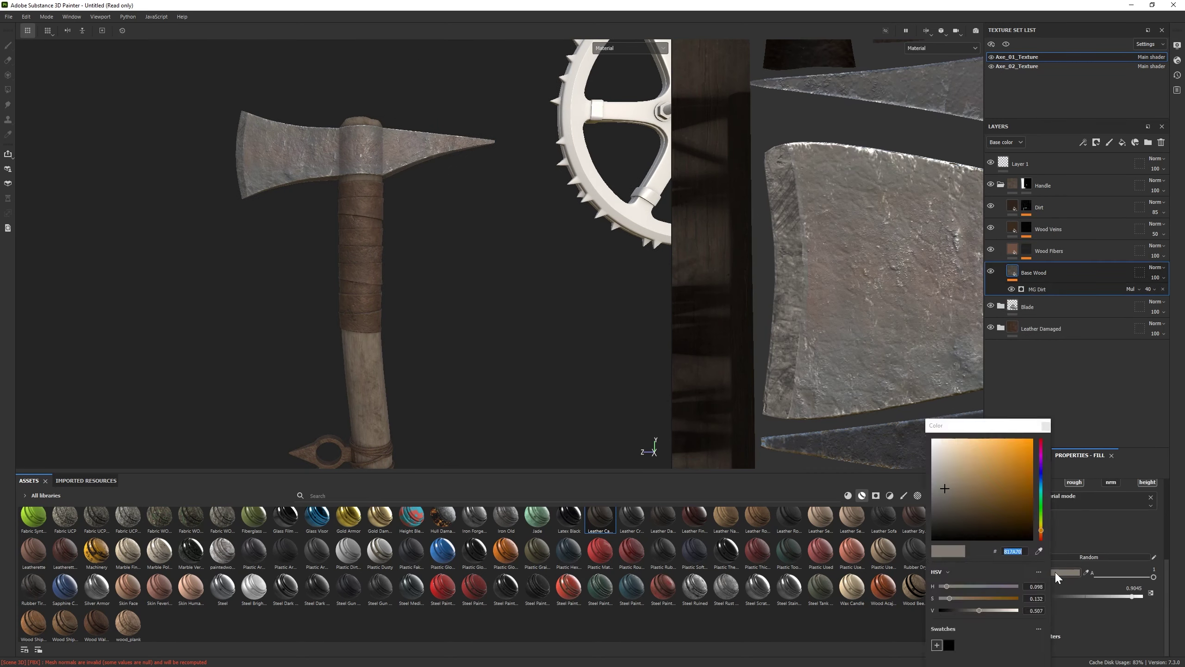
pyautogui.click(972, 609)
pyautogui.keyDown('alt'); pyautogui.moveTo(572, 423); pyautogui.dragTo(1019, 111, button='right'); pyautogui.keyUp('alt')
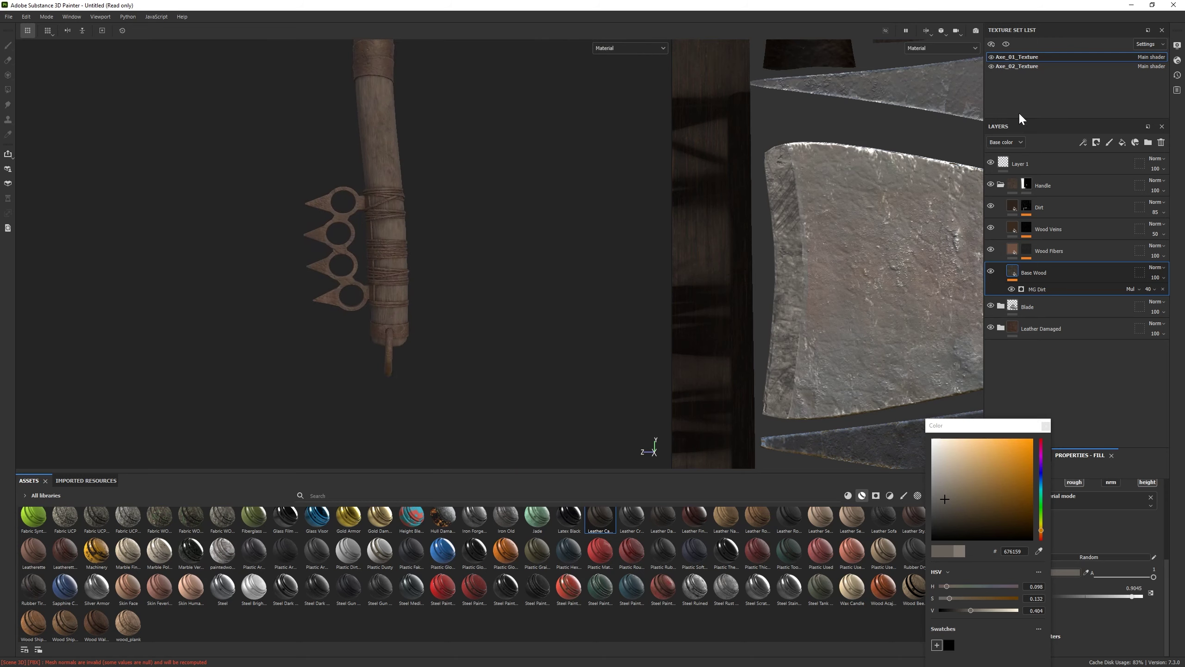
pyautogui.click(1000, 185)
pyautogui.click(1026, 228)
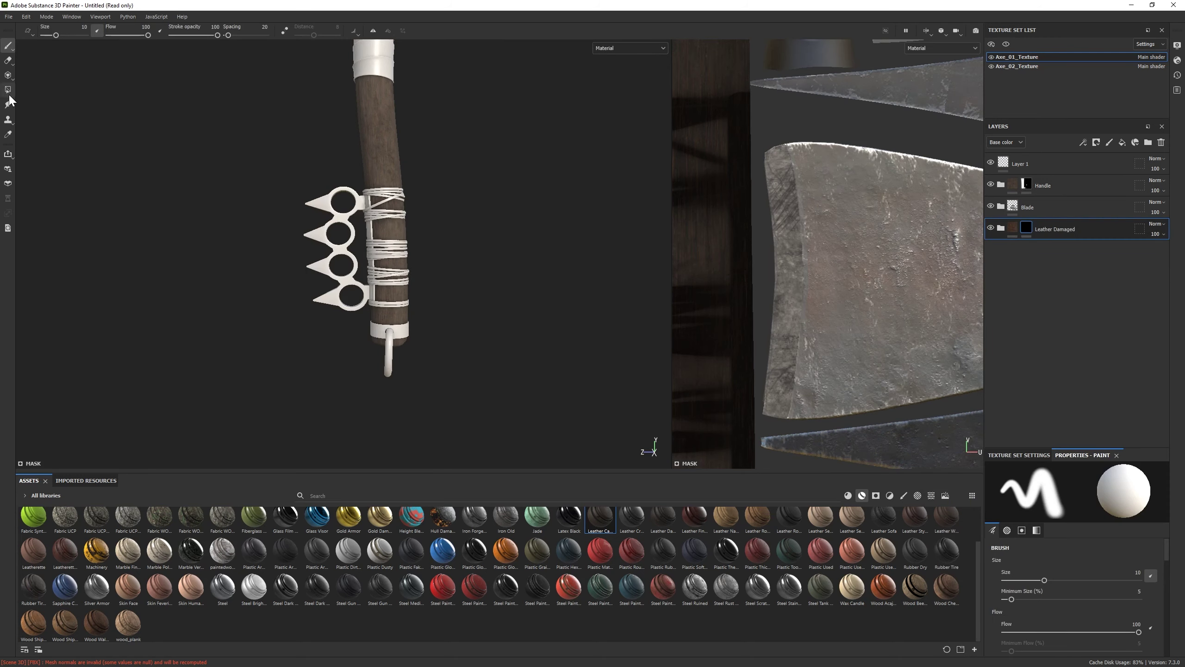
# Polygon-fill the Leather Damaged mask on the axe handle
pyautogui.click(8, 90)
pyautogui.scroll(-5, 302, 199)
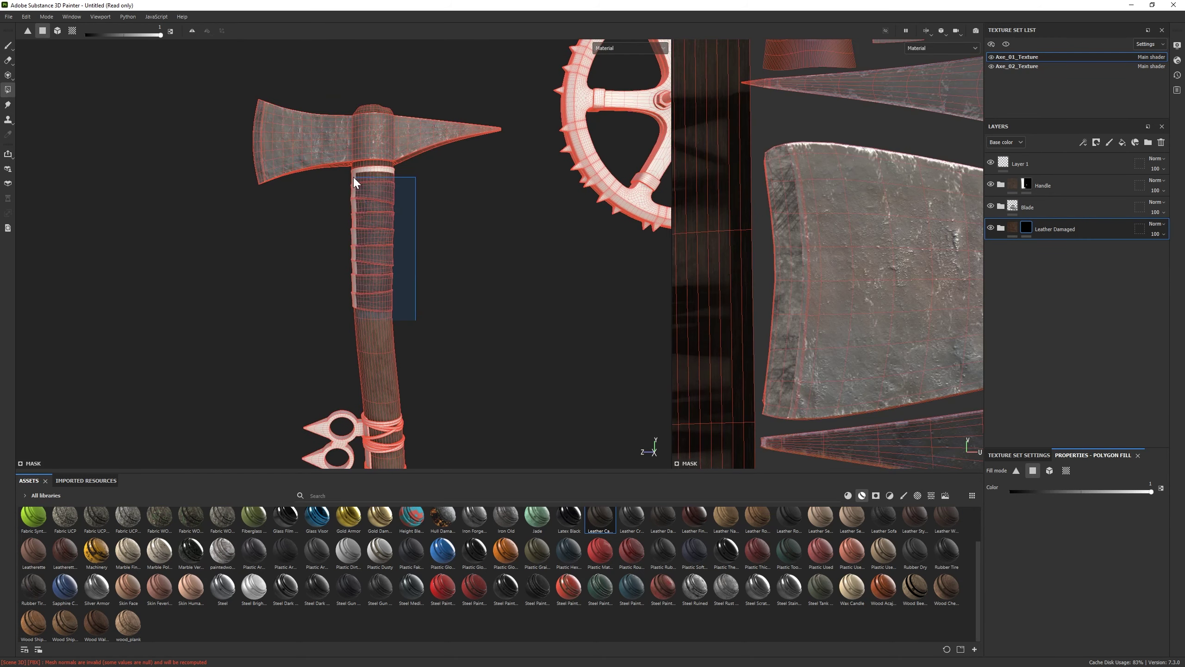
pyautogui.press('1')
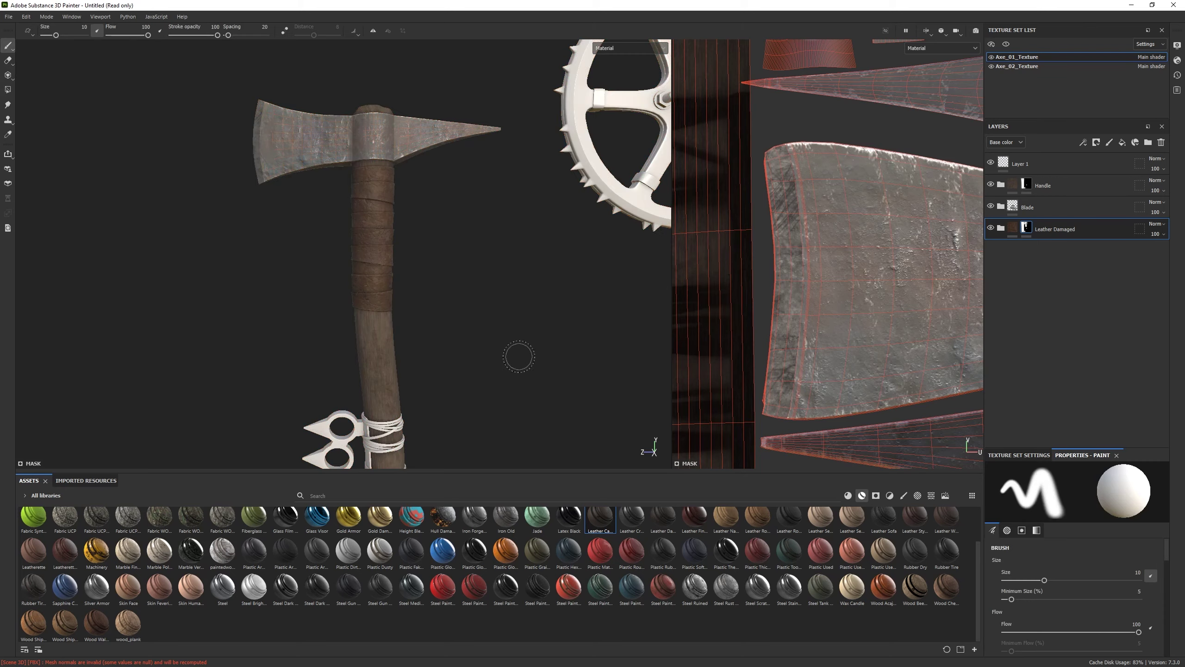
pyautogui.moveTo(519, 355)
pyautogui.keyDown('alt'); pyautogui.mouseDown()
pyautogui.moveTo(463, 328)
pyautogui.moveTo(508, 405)
pyautogui.mouseUp(); pyautogui.keyUp('alt')
pyautogui.scroll(3, 508, 404)
# Add a masked Steel Dark Aged layer and fill the top cap of the axe collar
pyautogui.moveTo(285, 595); pyautogui.dragTo(1069, 180)
pyautogui.moveTo(355, 327)
pyautogui.keyDown('alt'); pyautogui.mouseDown()
pyautogui.moveTo(337, 396)
pyautogui.moveTo(425, 217)
pyautogui.moveTo(420, 327)
pyautogui.mouseUp(); pyautogui.keyUp('alt')
pyautogui.press('1')
pyautogui.click(8, 89)
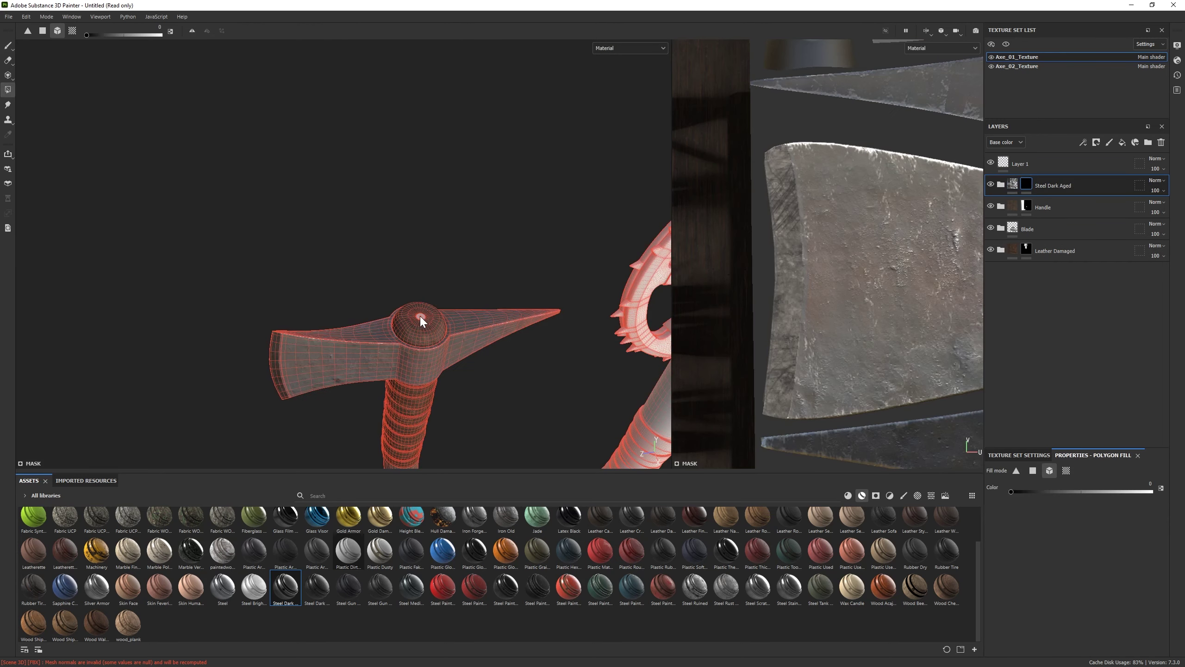
pyautogui.press('1')
pyautogui.click(7, 90)
pyautogui.scroll(3, 430, 311)
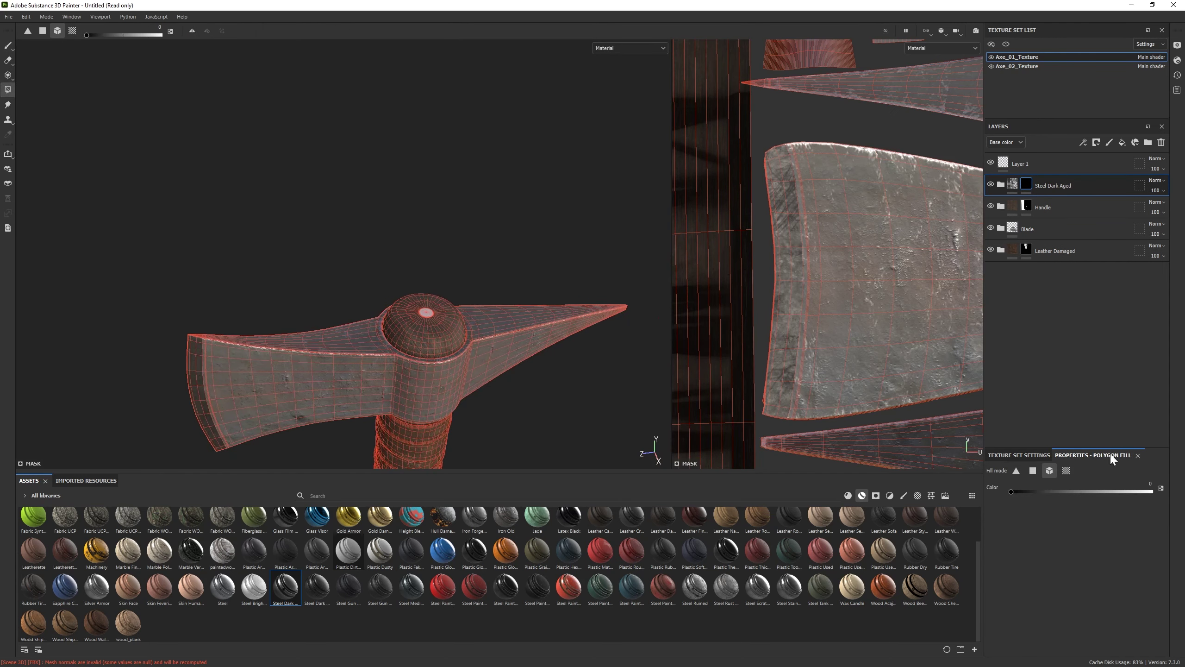
pyautogui.press('1')
pyautogui.scroll(-5, 426, 315)
pyautogui.scroll(5, 414, 297)
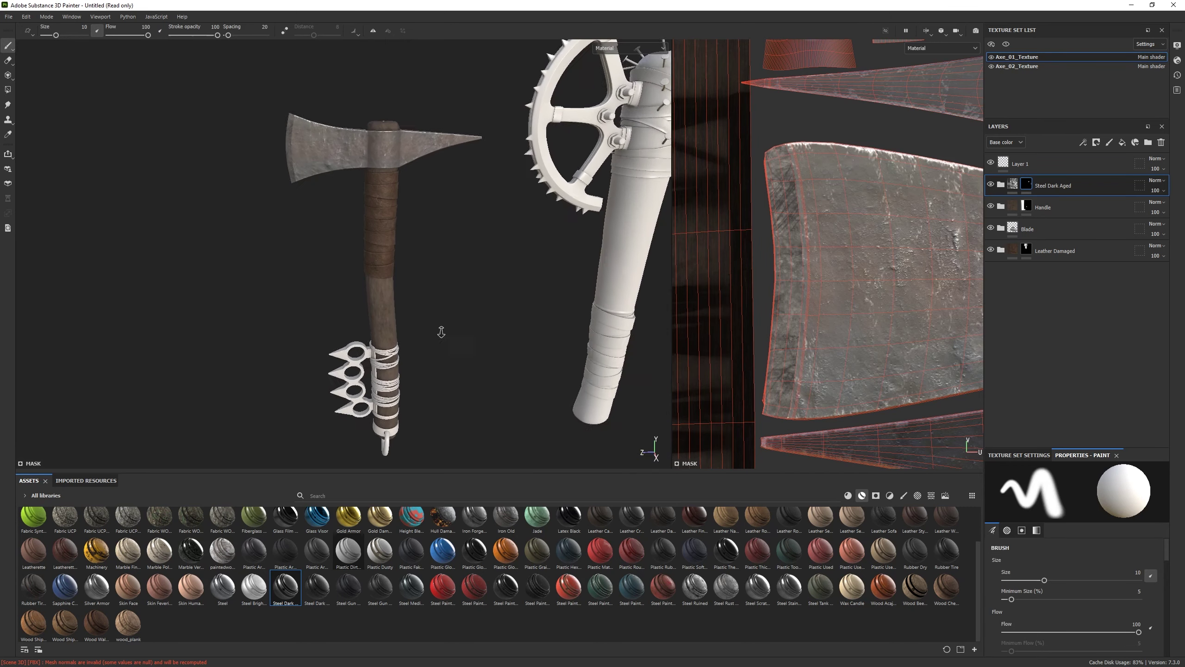
pyautogui.keyDown('alt'); pyautogui.moveTo(414, 296); pyautogui.dragTo(452, 218, button='middle'); pyautogui.keyUp('alt')
# Add a Steel Ruined layer on top and hide its Edge Highlight sublayer
pyautogui.moveTo(1063, 174); pyautogui.dragTo(1063, 173)
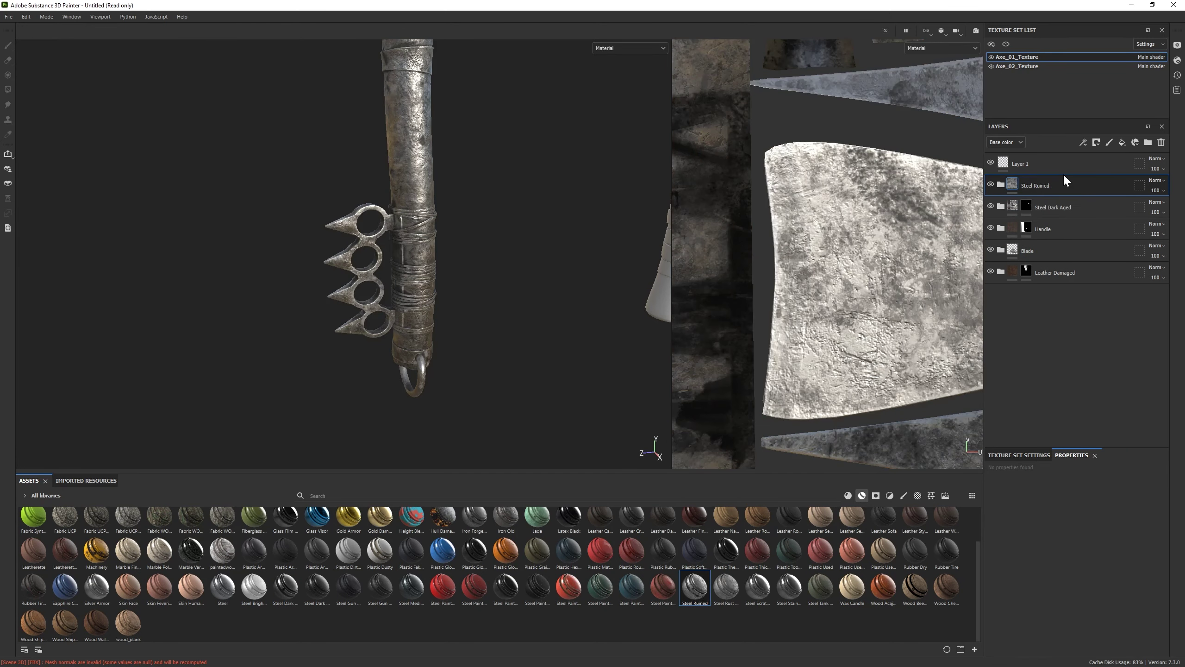
pyautogui.scroll(-5, 212, 138)
pyautogui.scroll(5, 212, 138)
pyautogui.click(1000, 184)
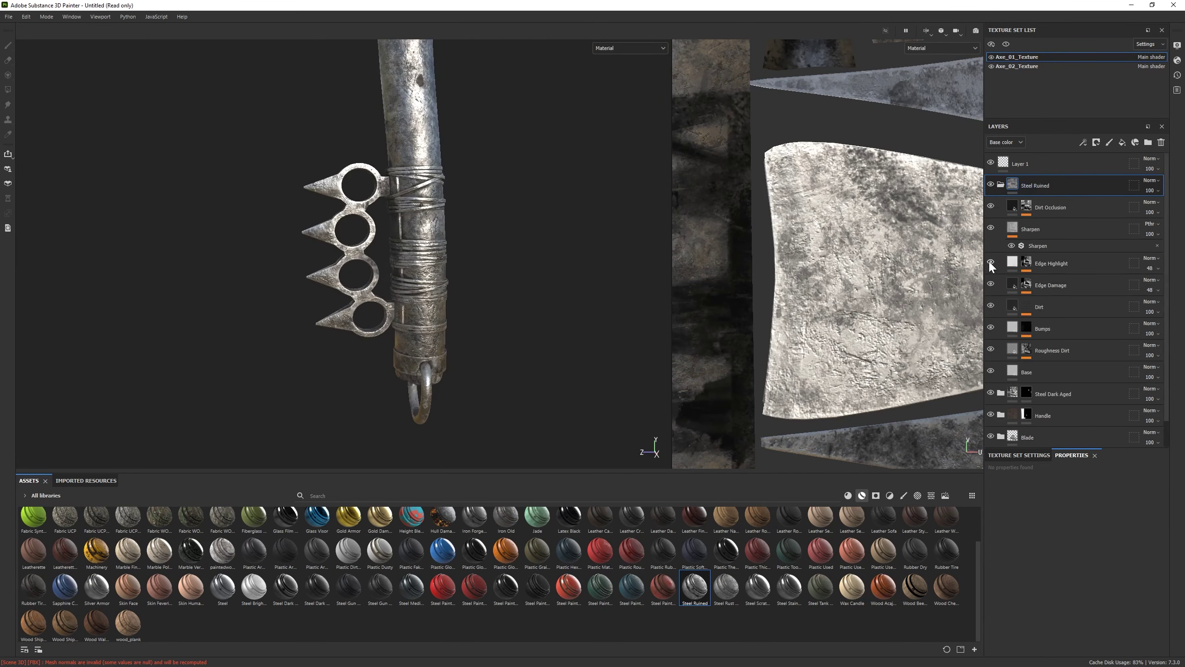
pyautogui.click(991, 262)
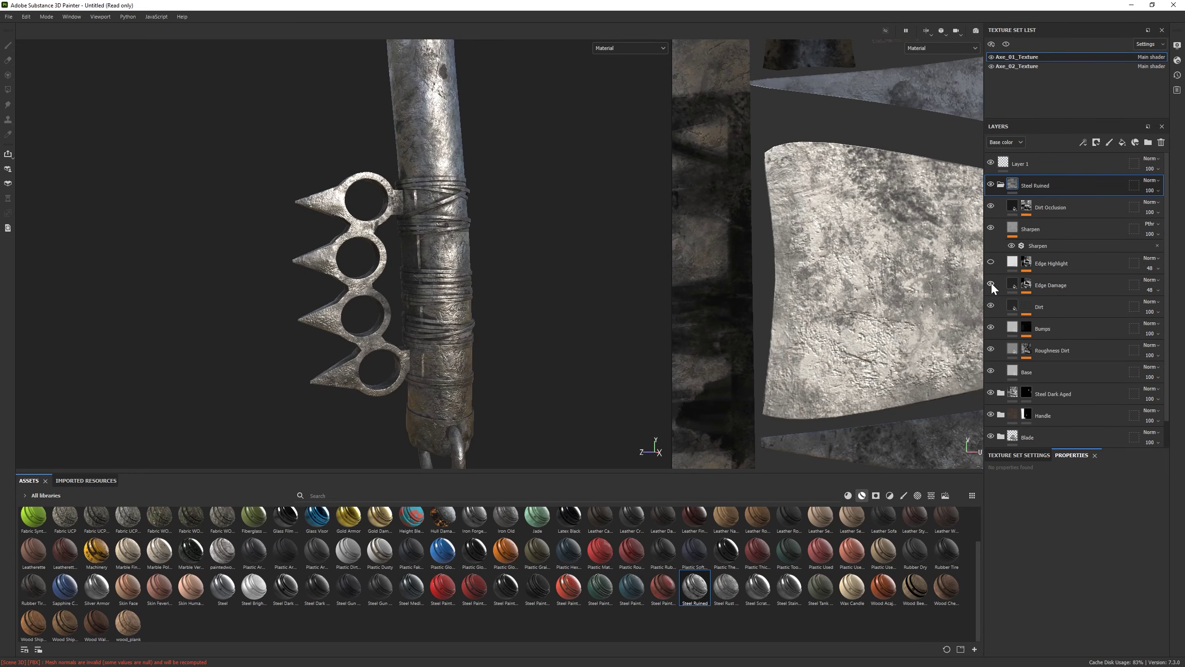
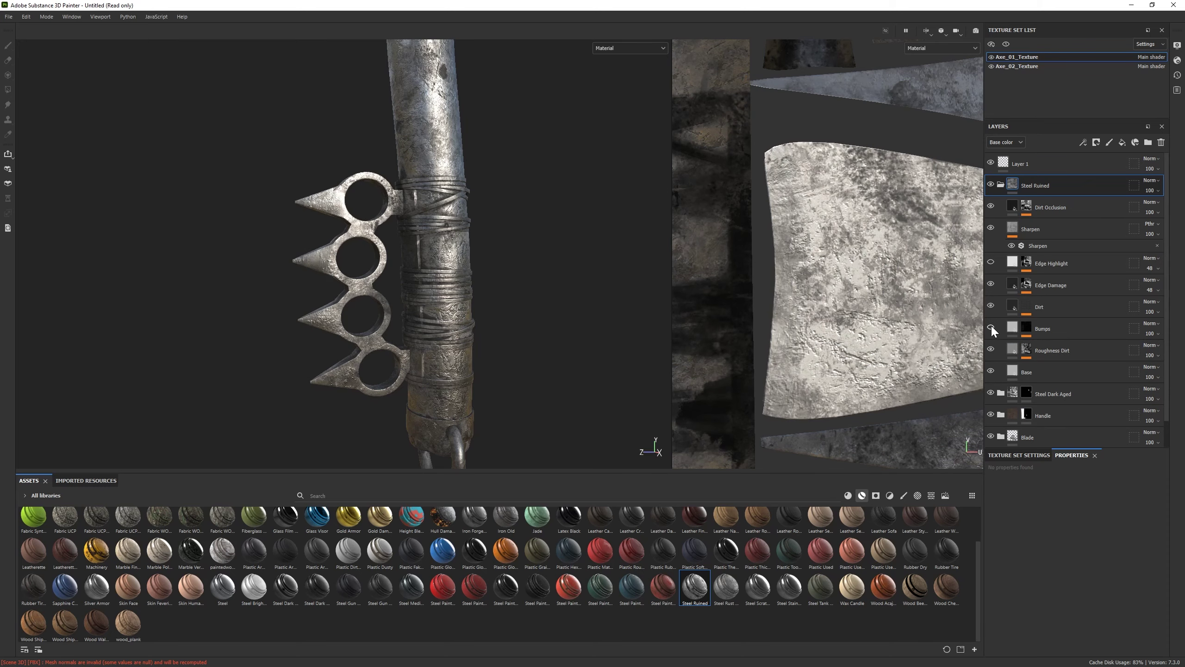
# Compare with the Bumps layer hidden, then delete the Bumps layer
pyautogui.click(991, 326)
pyautogui.click(1075, 326)
pyautogui.press('Delete')
# Give the Base fill layer a warmer light grey colour and higher roughness
pyautogui.click(1073, 350)
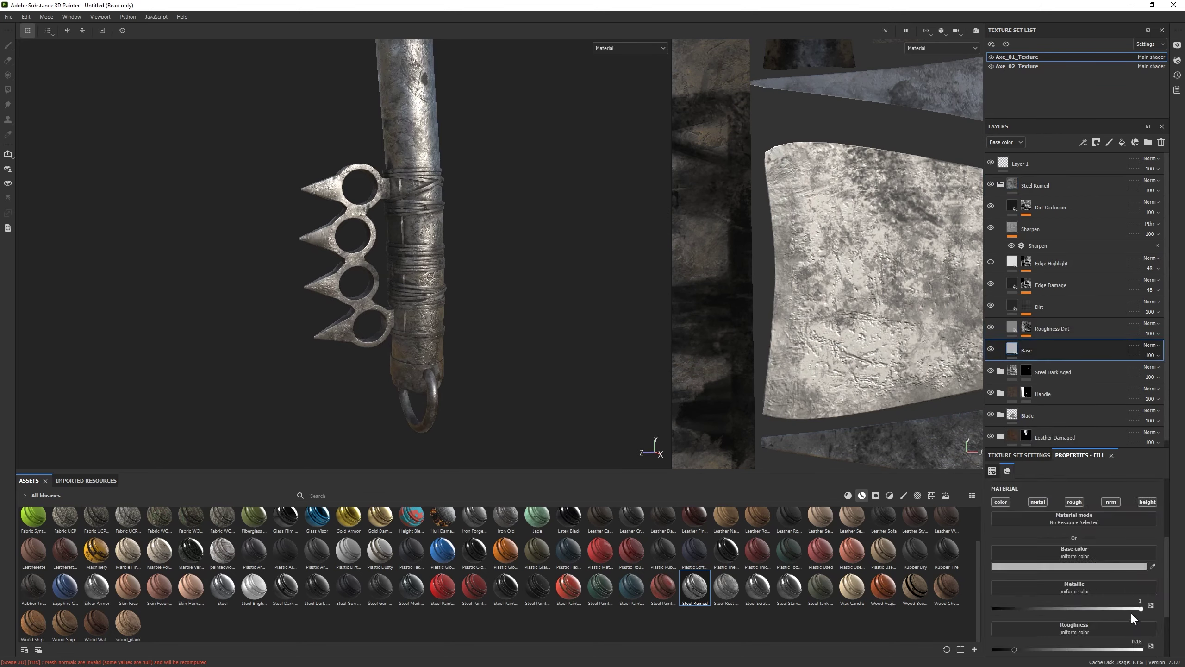
pyautogui.click(1120, 567)
pyautogui.click(978, 475)
pyautogui.scroll(-5, 90, 257)
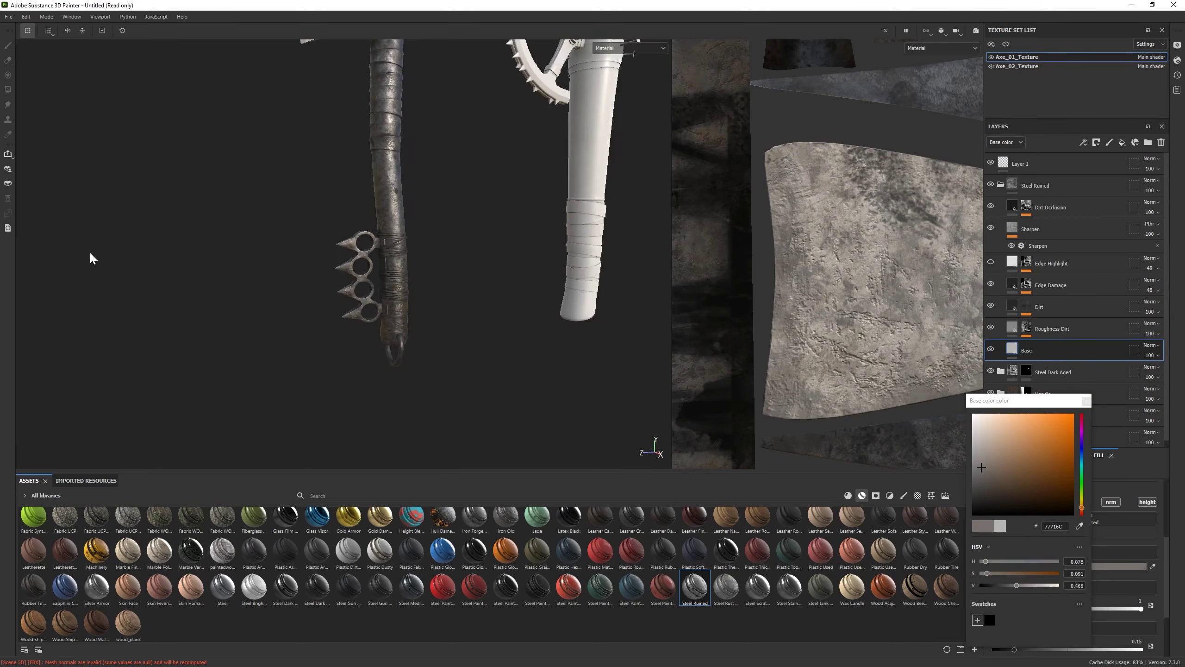
pyautogui.click(982, 446)
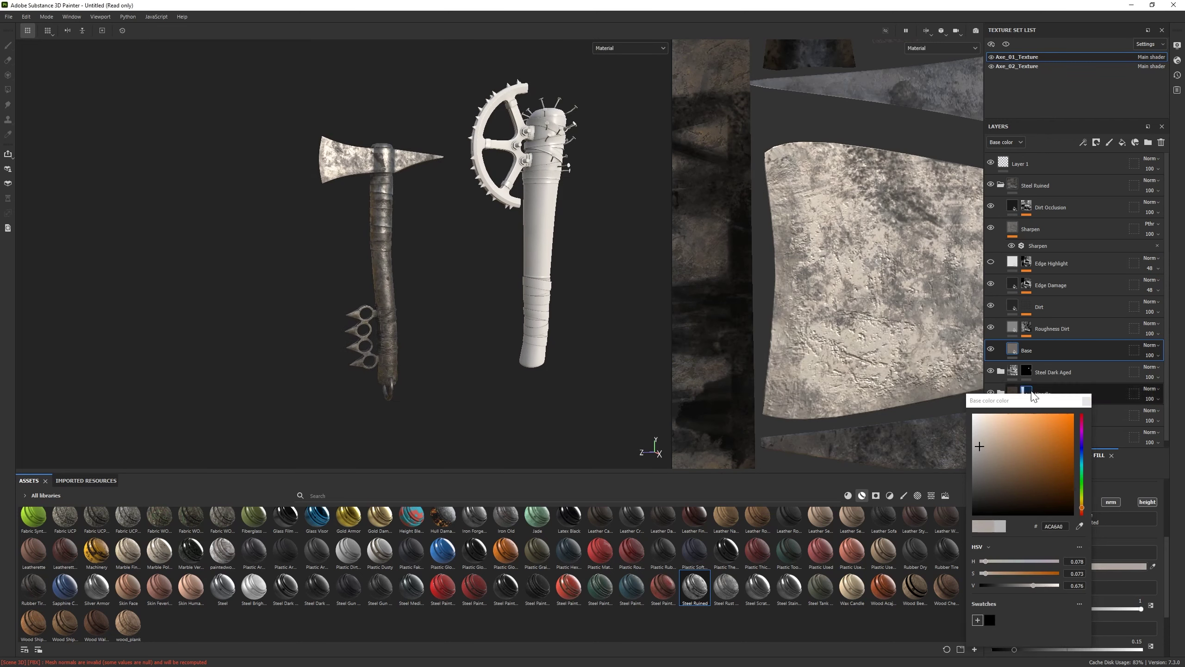
pyautogui.click(1086, 400)
pyautogui.moveTo(1014, 649); pyautogui.dragTo(1073, 649)
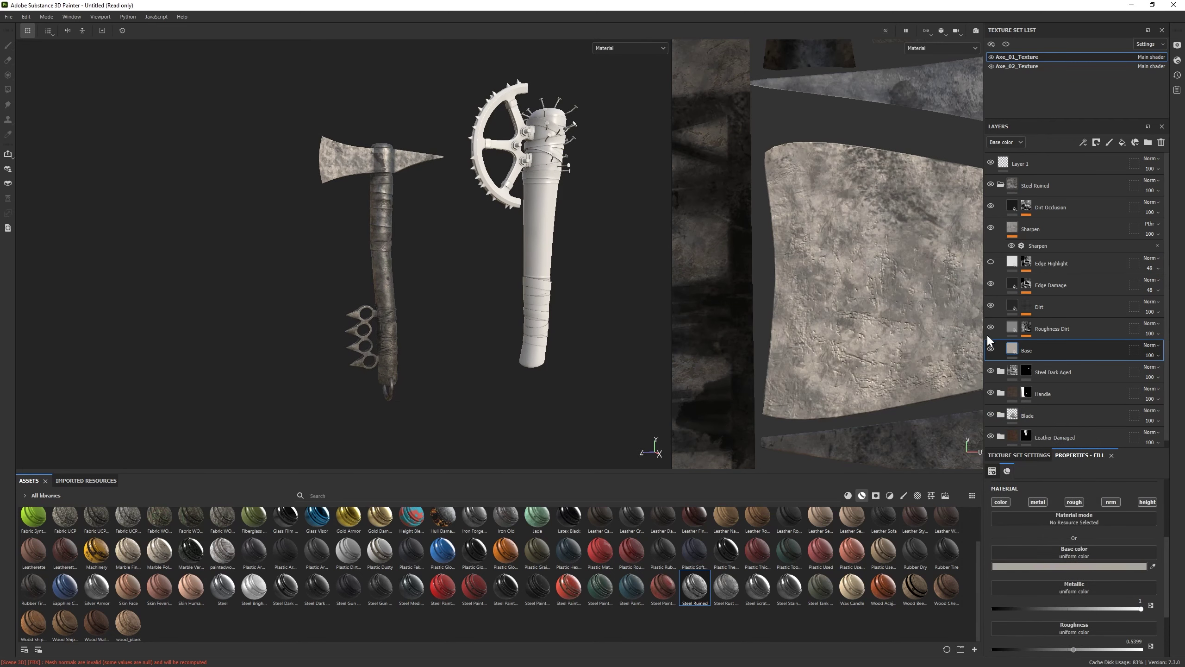
pyautogui.scroll(5, 489, 323)
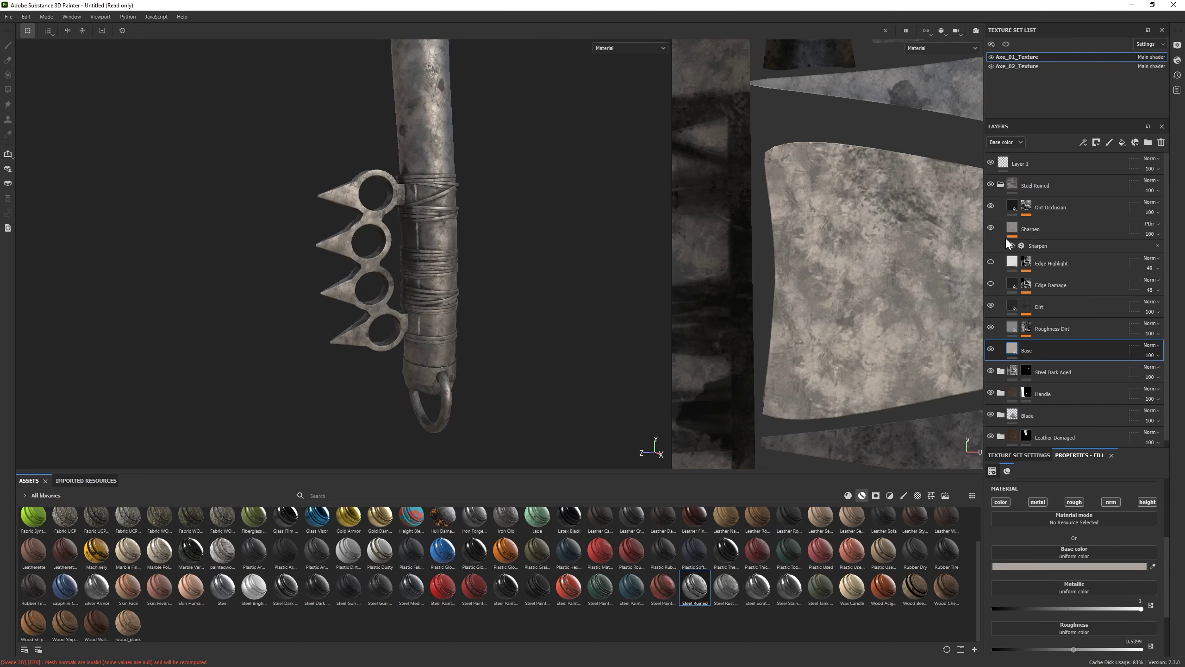
# Inspect the Edge Damage layer's Metal Edge Wear generator and Grunge Map 008 fill
pyautogui.click(1020, 287)
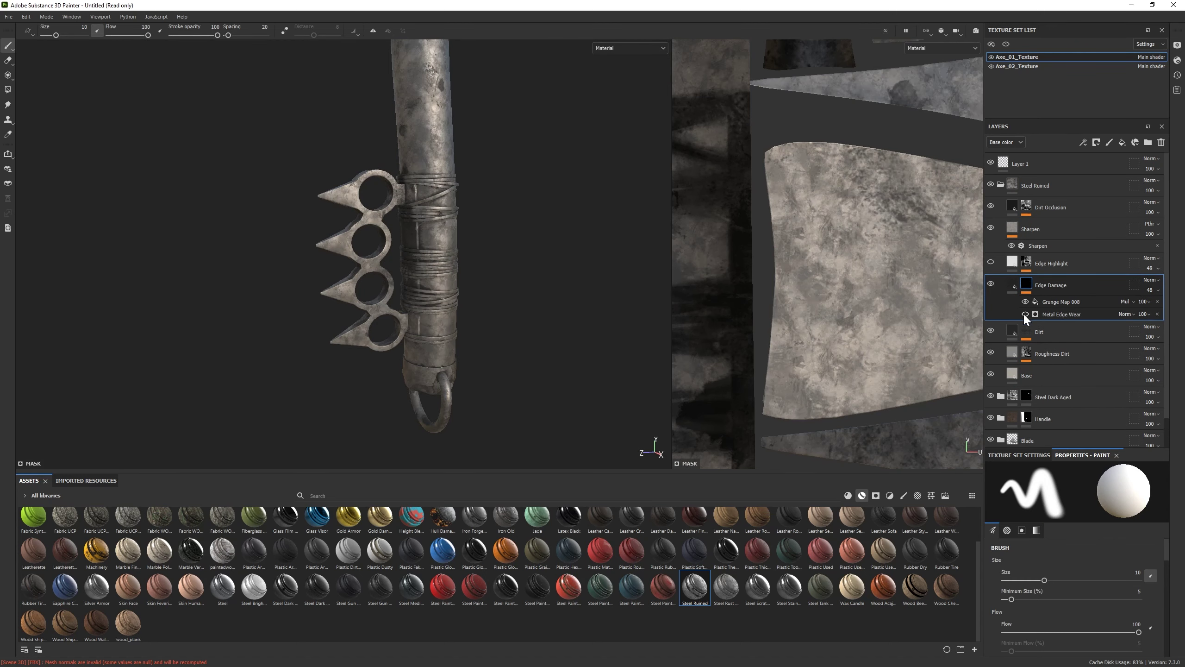
pyautogui.click(1062, 314)
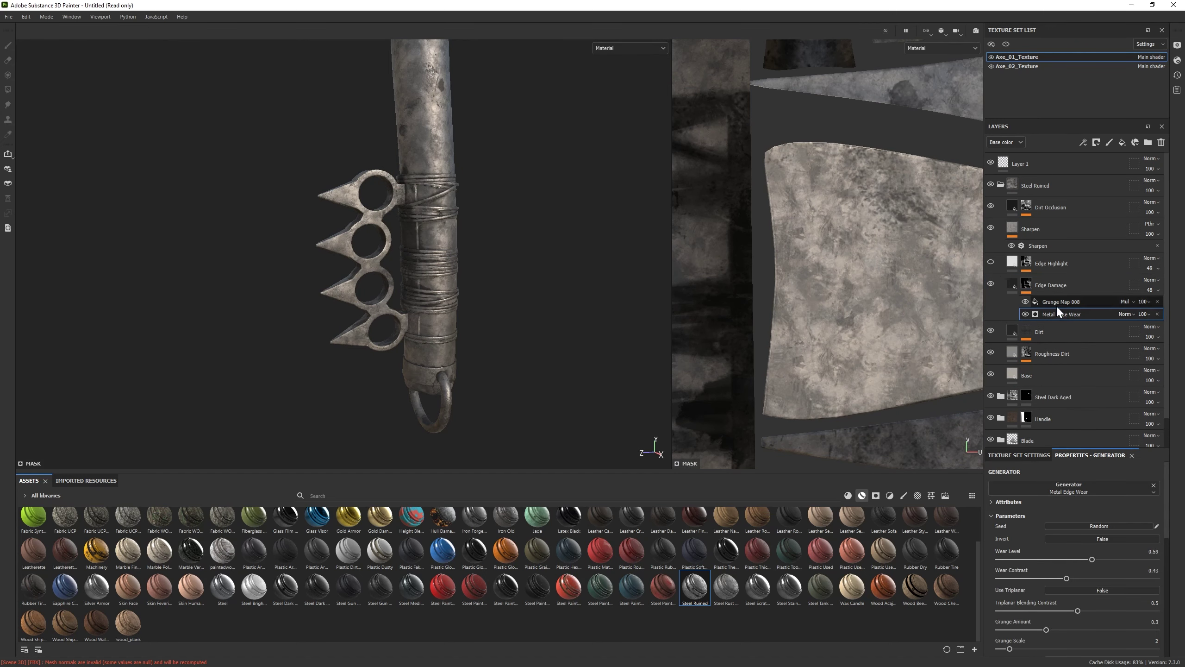
pyautogui.click(1056, 302)
pyautogui.scroll(-3, 500, 306)
pyautogui.keyDown('alt'); pyautogui.moveTo(431, 254); pyautogui.dragTo(550, 299); pyautogui.keyUp('alt')
# Collapse the Steel Ruined group and add a black mask to it
pyautogui.click(1000, 184)
pyautogui.rightClick(1037, 185)
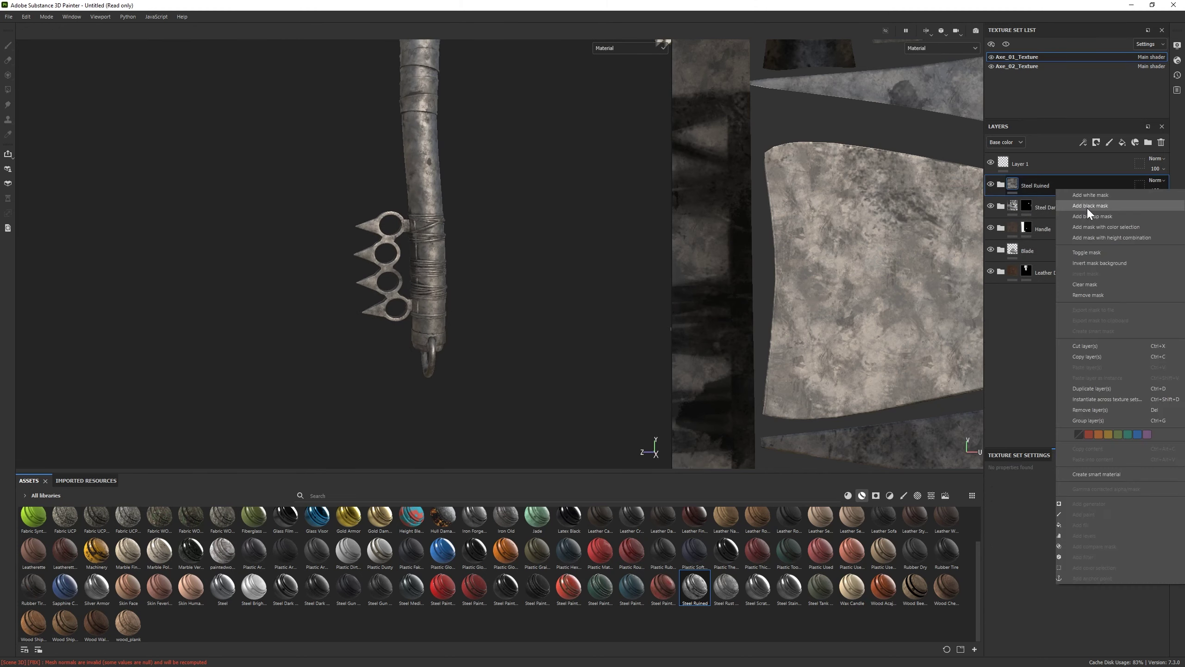
pyautogui.click(1087, 207)
# Try the Silver Armor material, undo it, and delete the Steel Ruined layer
pyautogui.scroll(-2, 420, 210)
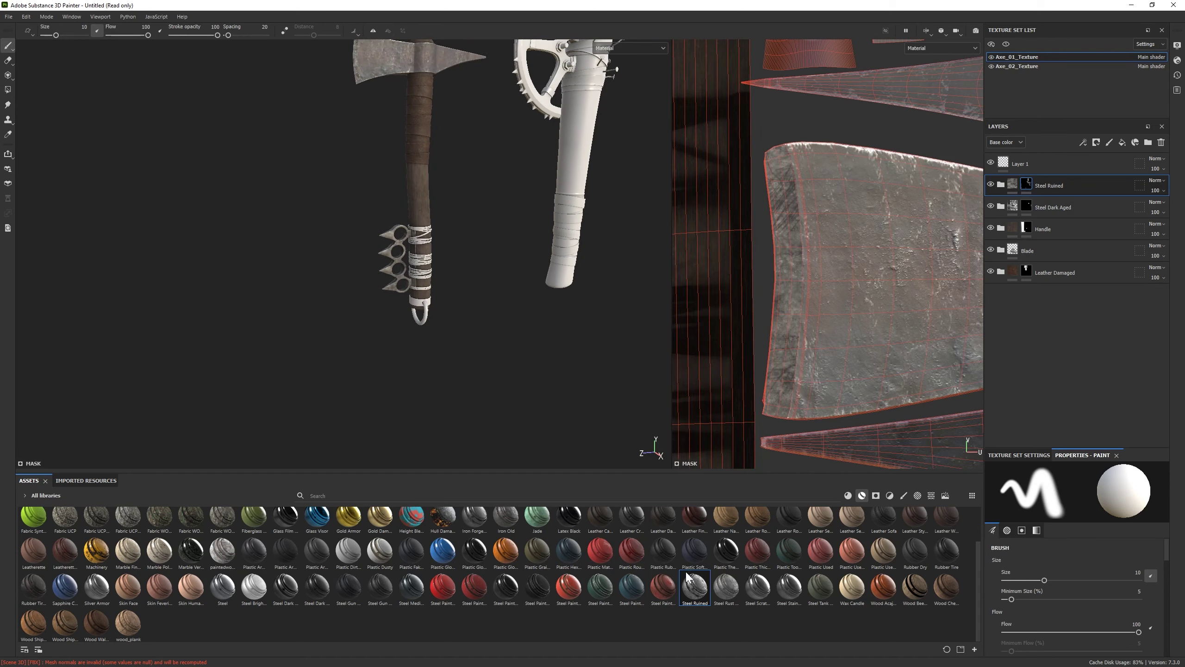
pyautogui.moveTo(97, 588); pyautogui.dragTo(1041, 176)
pyautogui.scroll(3, 519, 250)
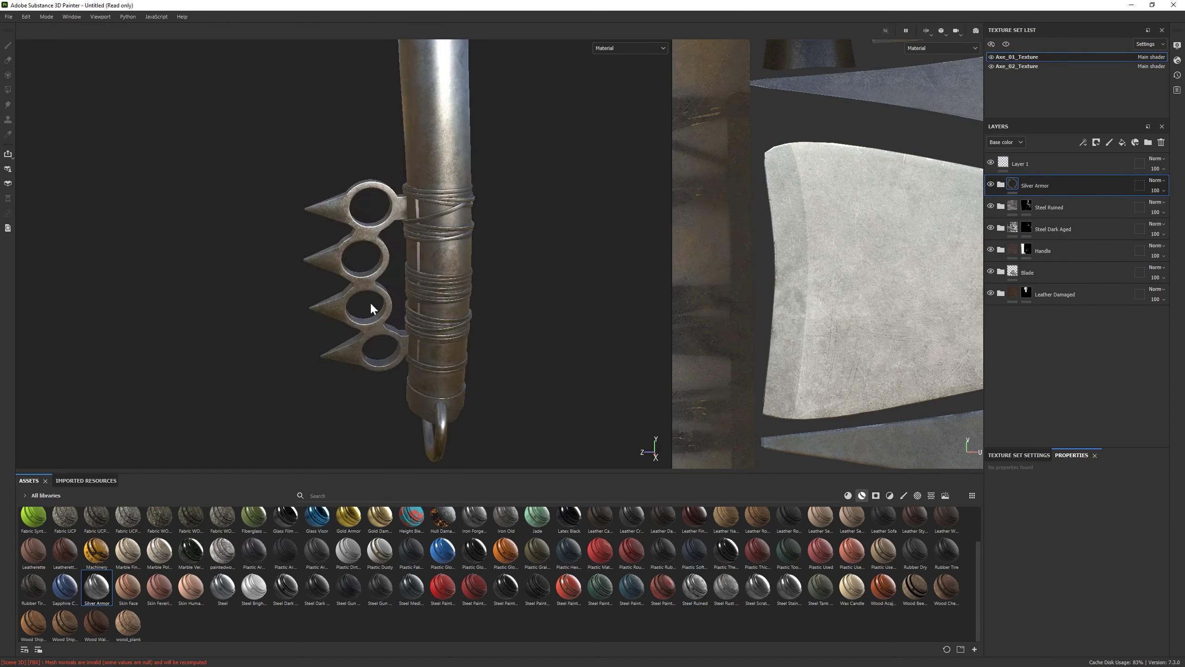
pyautogui.scroll(-3, 282, 272)
pyautogui.hotkey('ctrl', 'z')
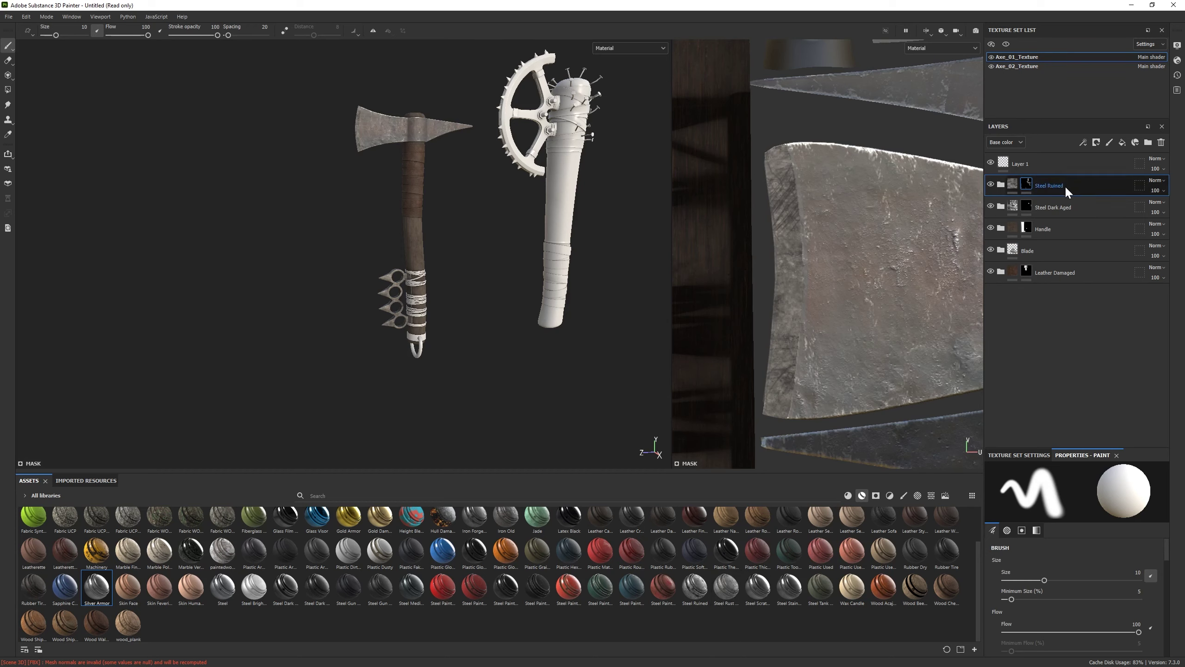
pyautogui.press('Delete')
pyautogui.scroll(2, 286, 353)
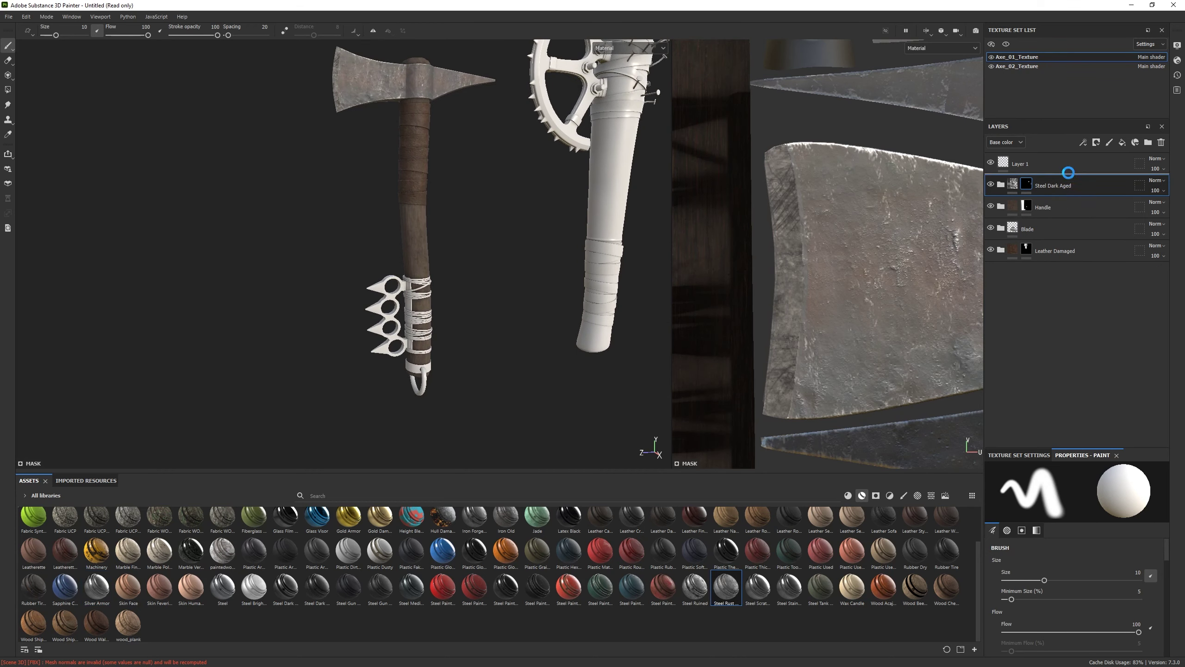
# Add the Steel Rust material as the top Steel Rust Surface layer
pyautogui.moveTo(1069, 172); pyautogui.dragTo(1068, 174)
pyautogui.keyDown('alt'); pyautogui.moveTo(537, 303); pyautogui.dragTo(360, 266); pyautogui.keyUp('alt')
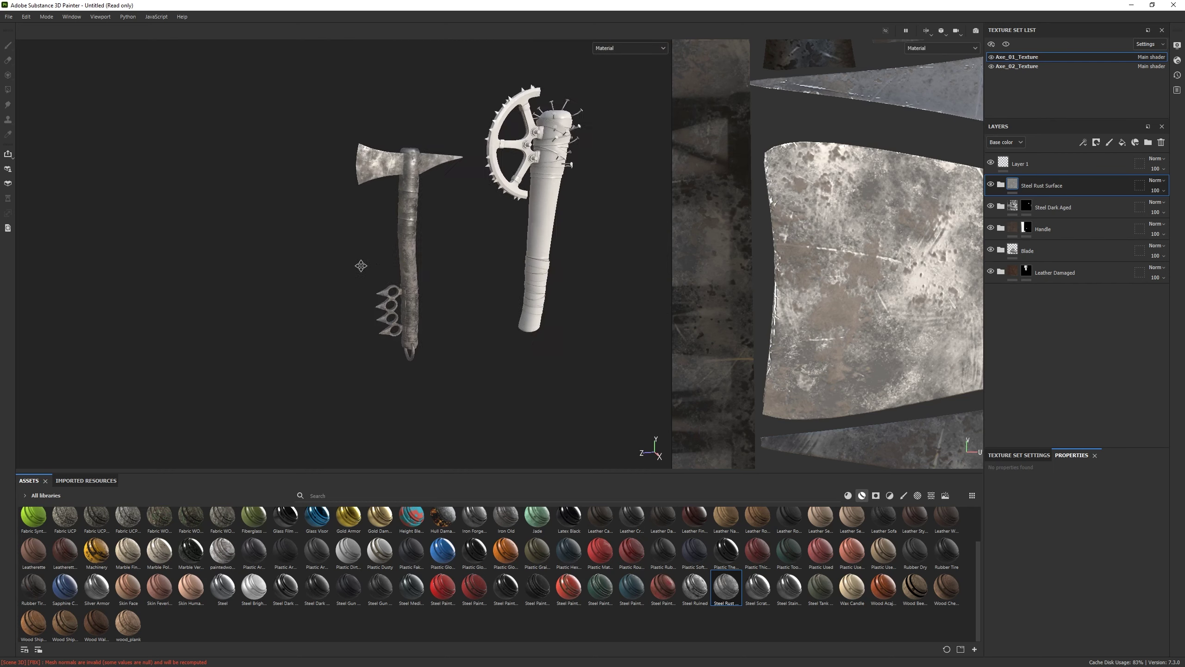
pyautogui.scroll(5, 361, 265)
# Hide the Rust sublayer and brighten the Base metal colour to 686464
pyautogui.click(1001, 185)
pyautogui.click(991, 239)
pyautogui.click(991, 240)
pyautogui.click(991, 239)
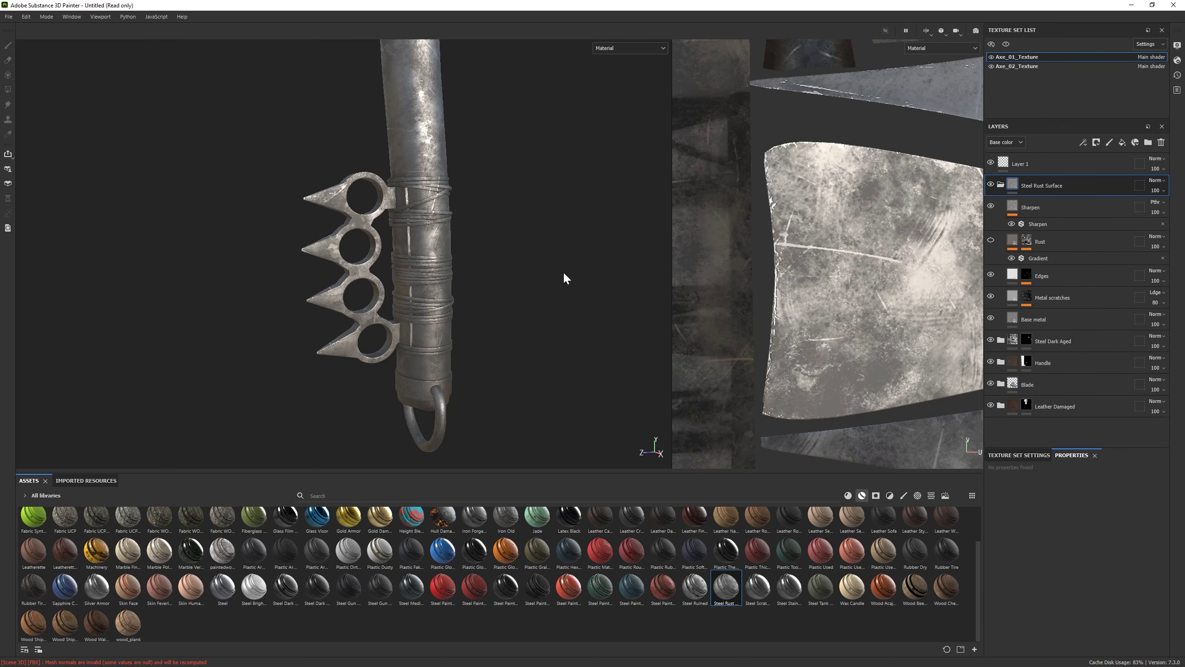
pyautogui.scroll(-4, 566, 278)
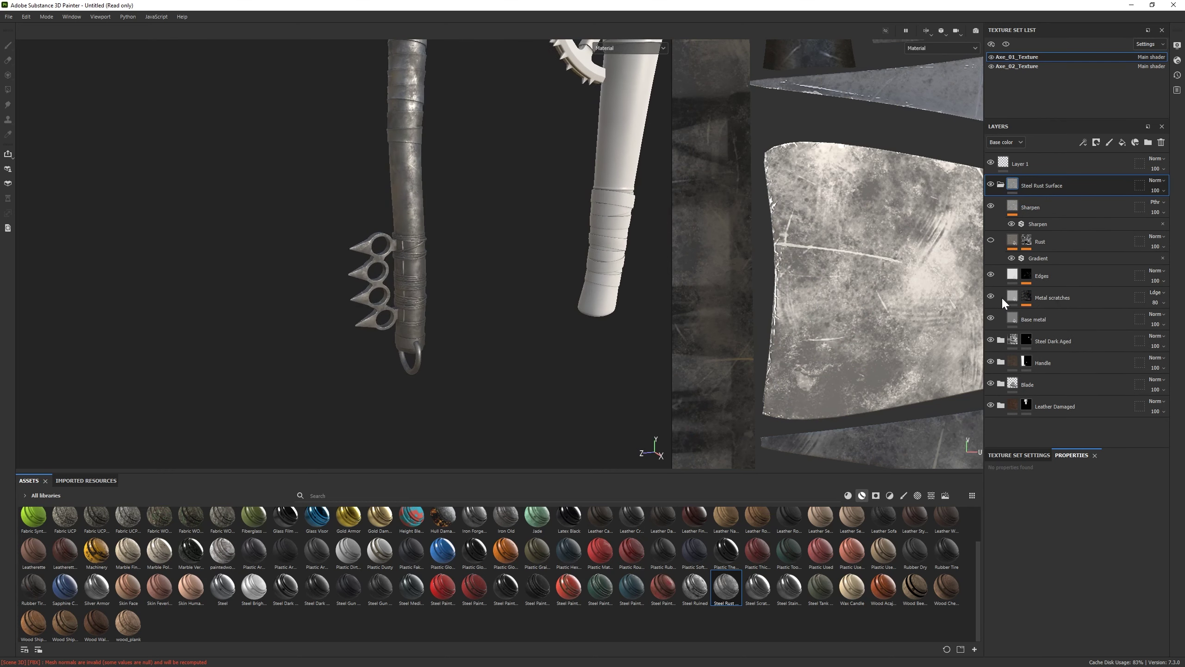
pyautogui.click(1027, 319)
pyautogui.click(1064, 561)
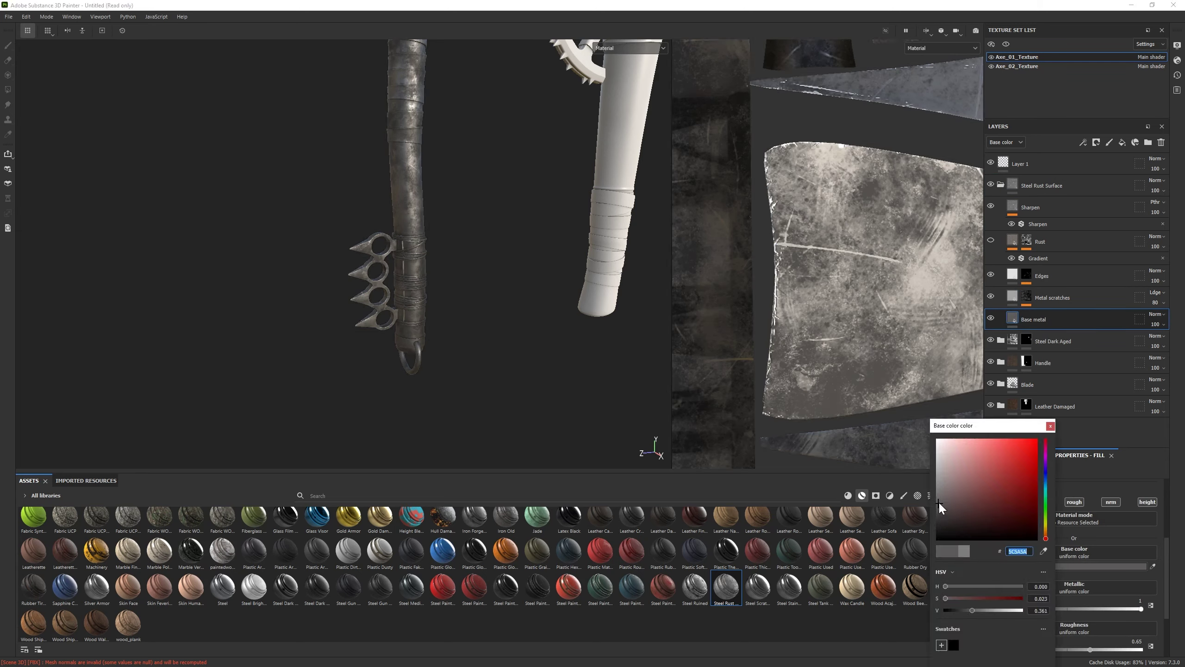
pyautogui.moveTo(940, 505); pyautogui.dragTo(941, 499)
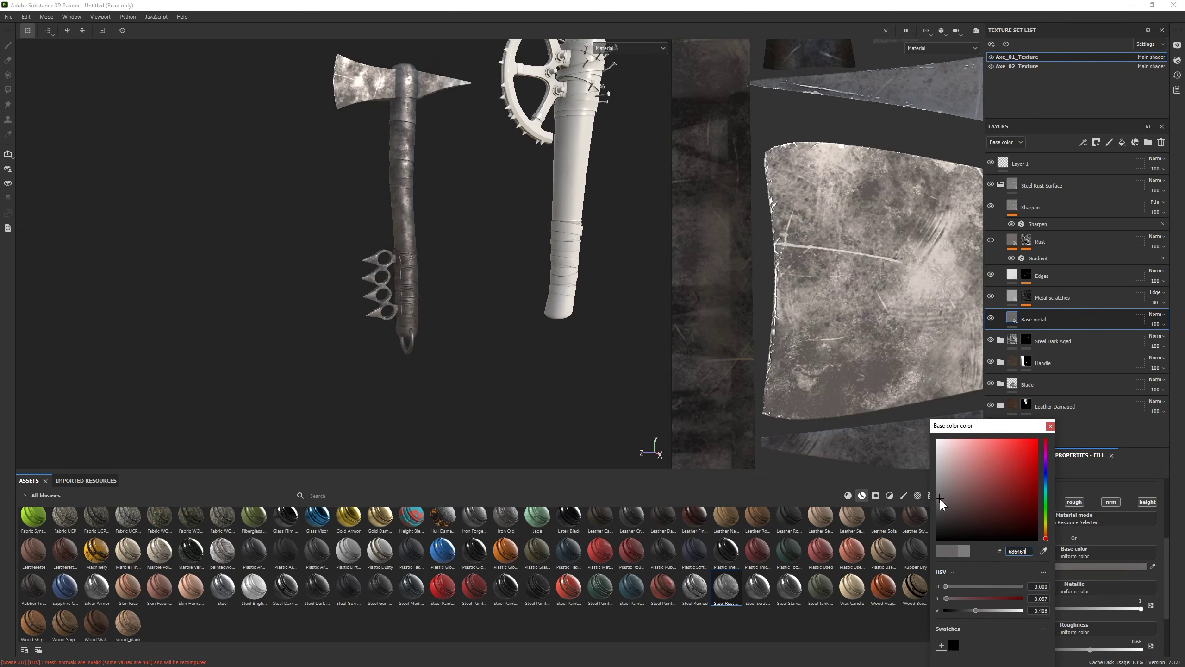
pyautogui.click(1030, 319)
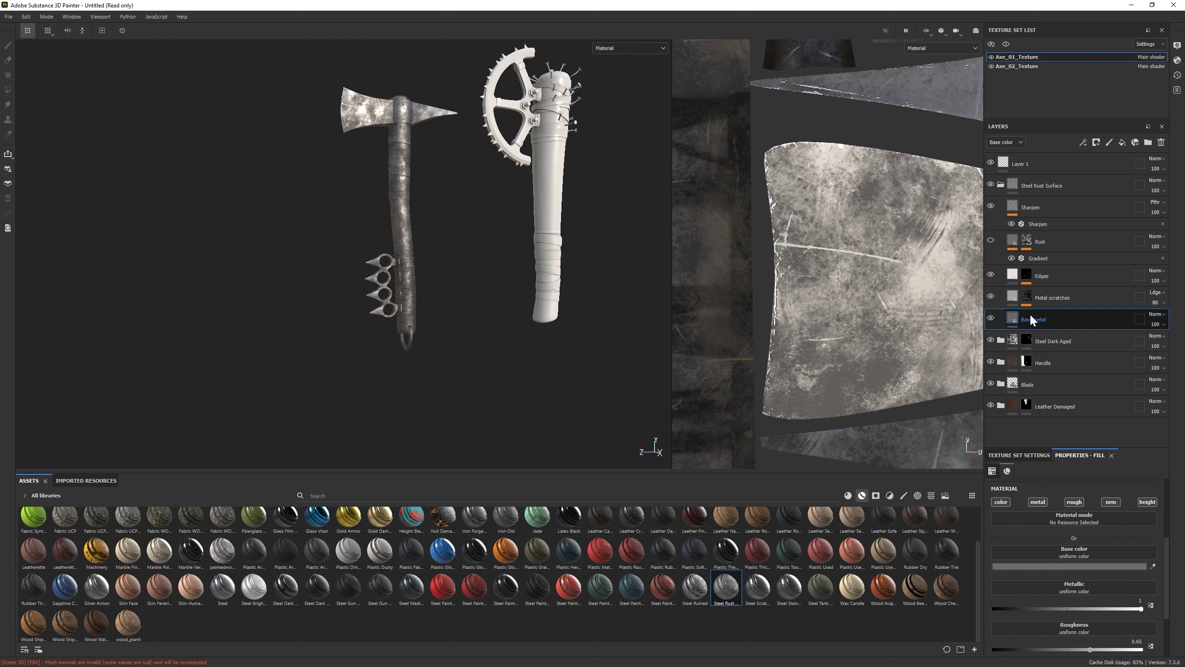
# Add a black mask to the Steel Rust Surface group
pyautogui.click(1049, 185)
pyautogui.click(1135, 142)
pyautogui.press('1')
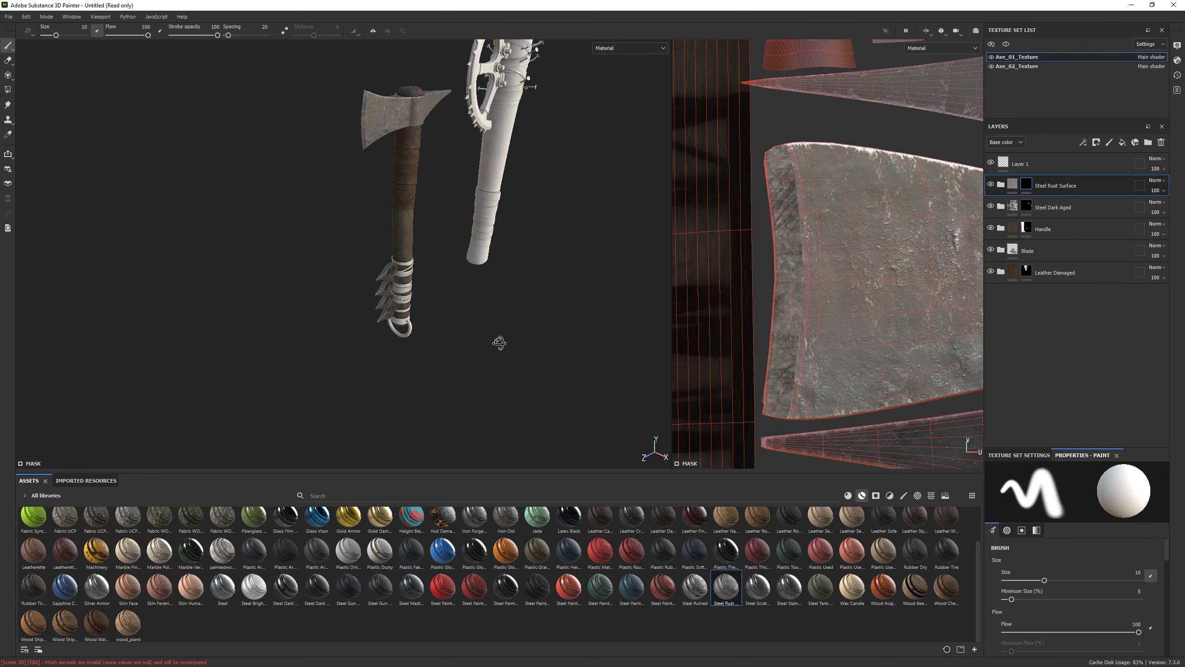
pyautogui.press('4')
pyautogui.press('1')
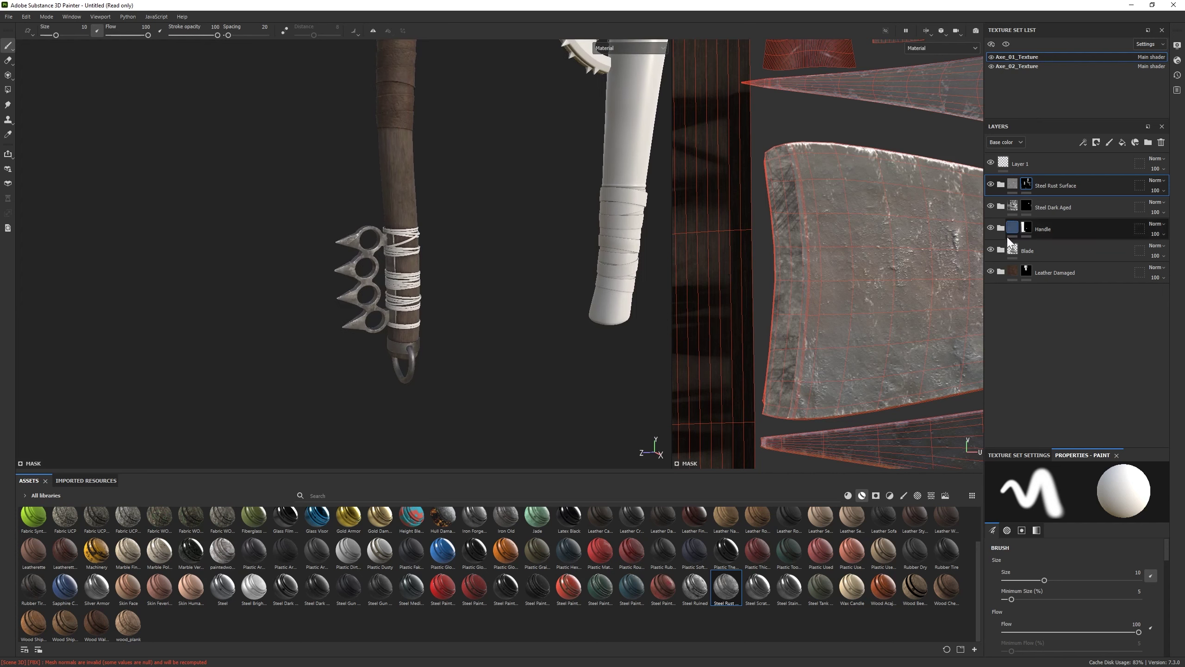
# On the Leather Damaged layer, fill-select polygons on the axe handle
pyautogui.click(1055, 272)
pyautogui.press('4')
pyautogui.moveTo(453, 211); pyautogui.dragTo(410, 331)
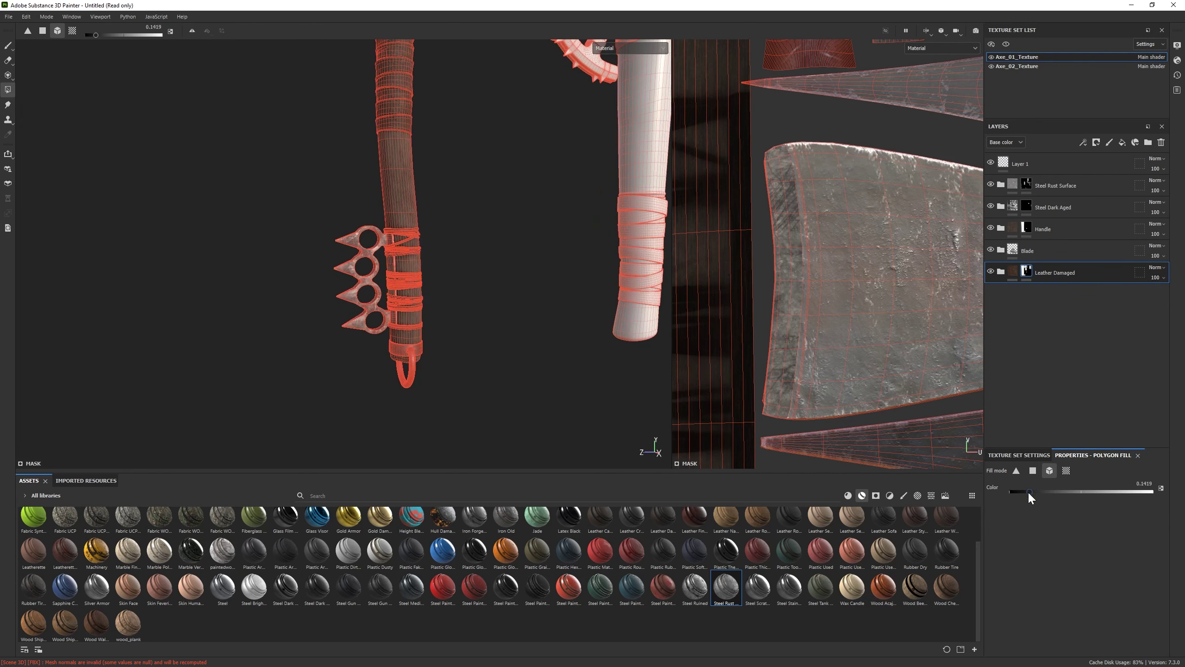
# Frame both weapons and set the Leather Damaged base colour to dark brown
pyautogui.press('1')
pyautogui.press('f')
pyautogui.click(1001, 272)
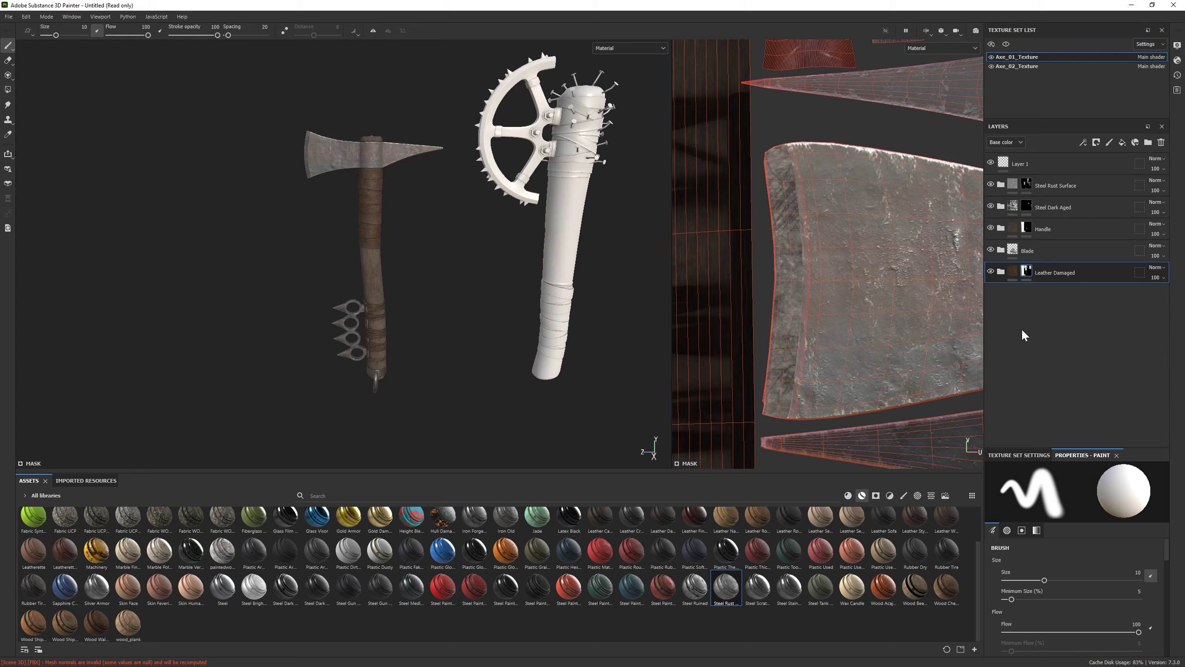
pyautogui.click(1016, 374)
pyautogui.click(1089, 505)
pyautogui.scroll(-3, 523, 338)
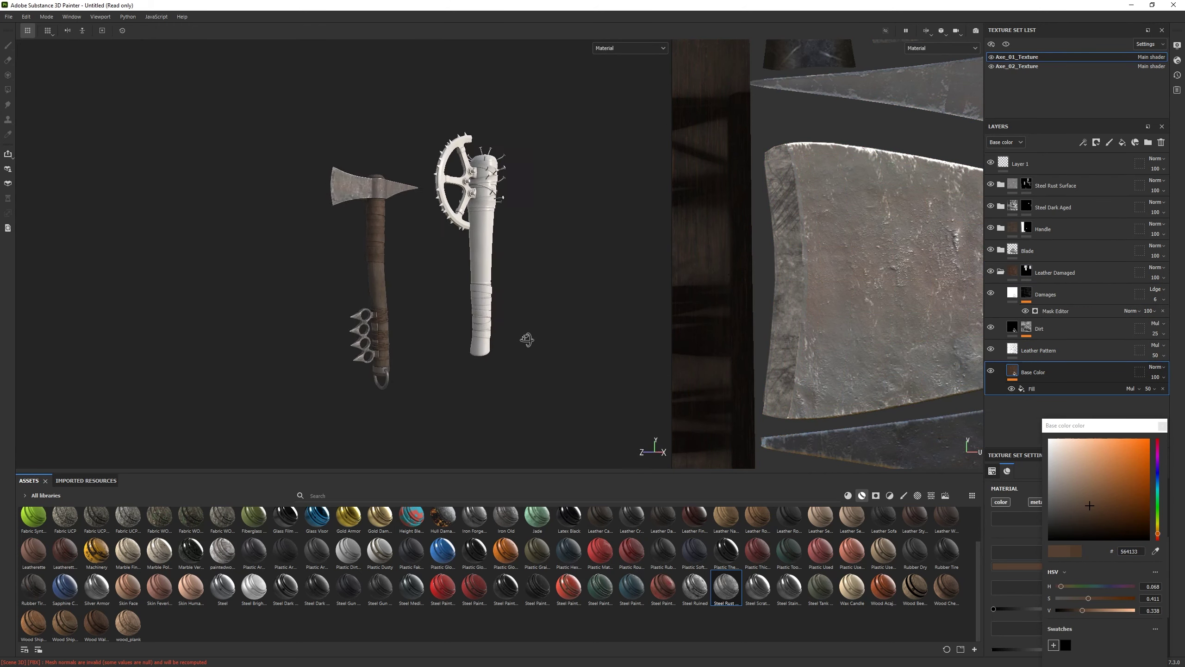
pyautogui.scroll(3, 521, 347)
pyautogui.scroll(5, 521, 347)
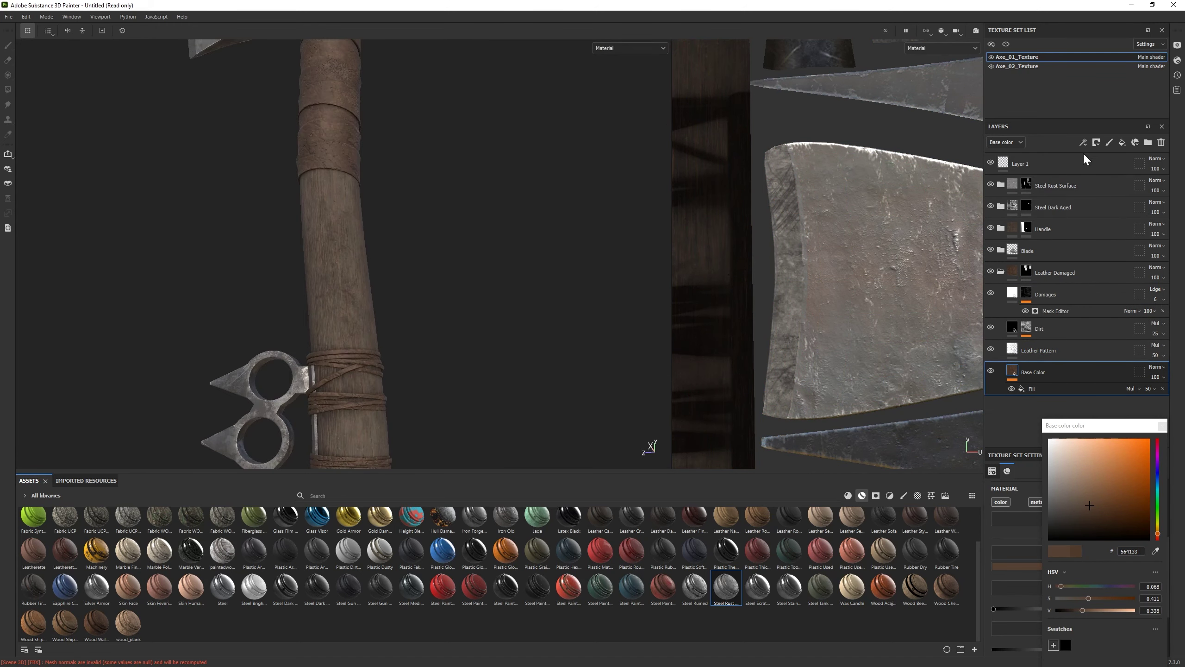
# Add Plastic Matte Pure between Dirt and Wood Veins with a black mask
pyautogui.click(1045, 162)
pyautogui.click(904, 495)
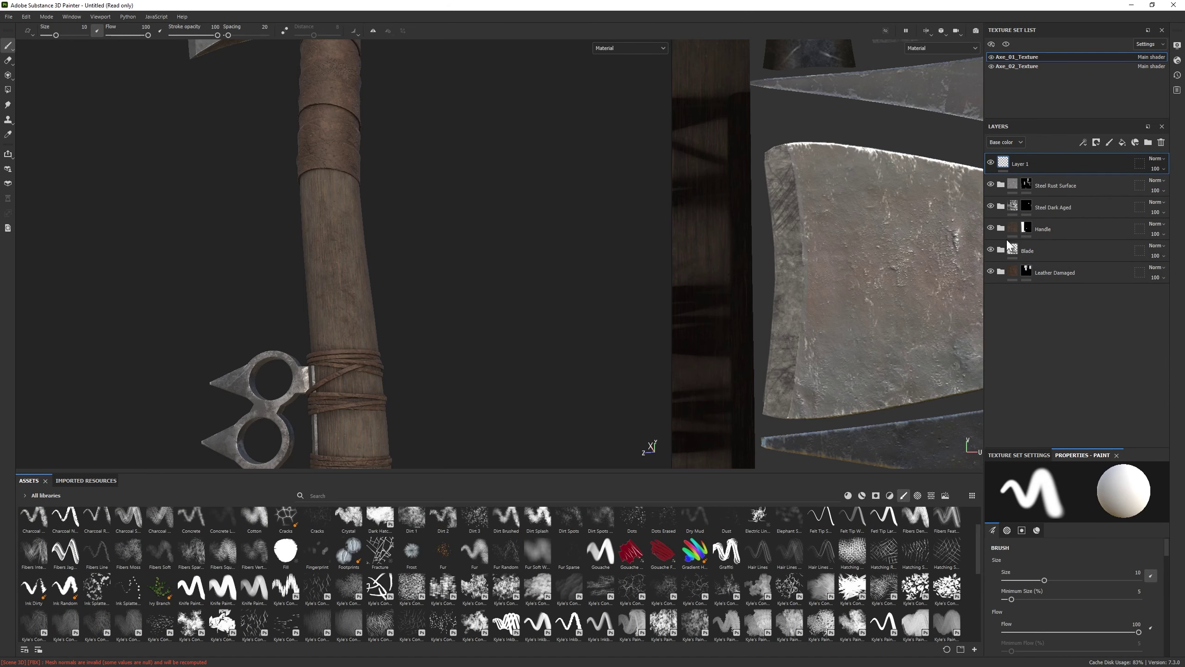
pyautogui.click(848, 496)
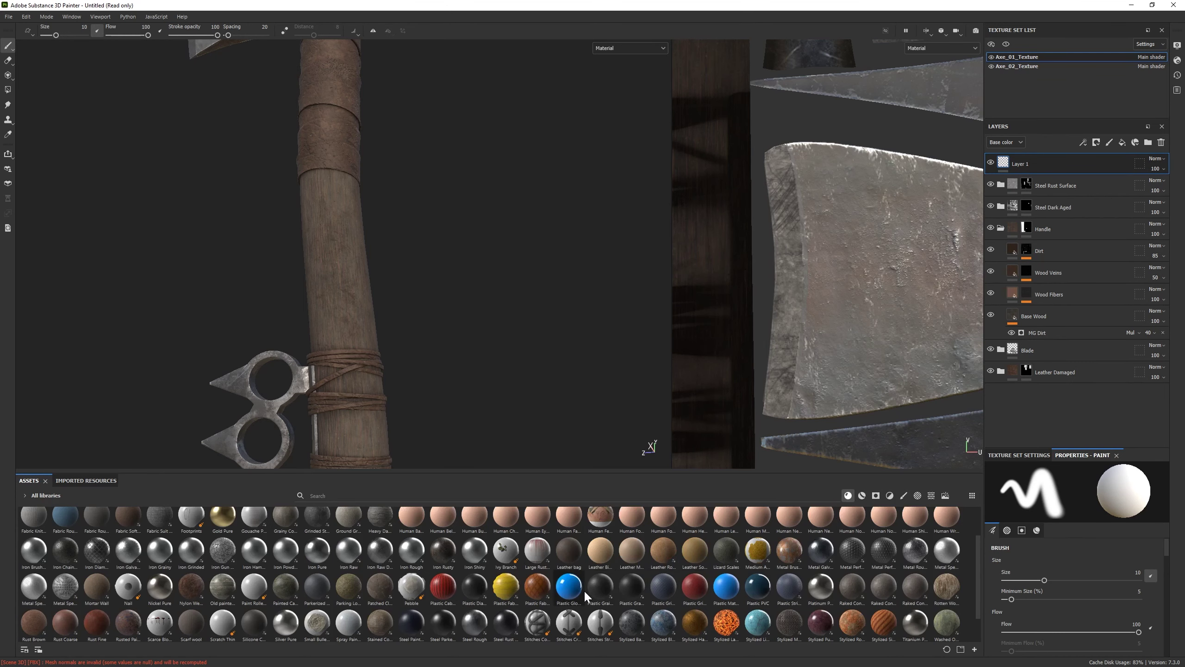
pyautogui.moveTo(1072, 287); pyautogui.dragTo(1073, 260)
pyautogui.rightClick(1074, 280)
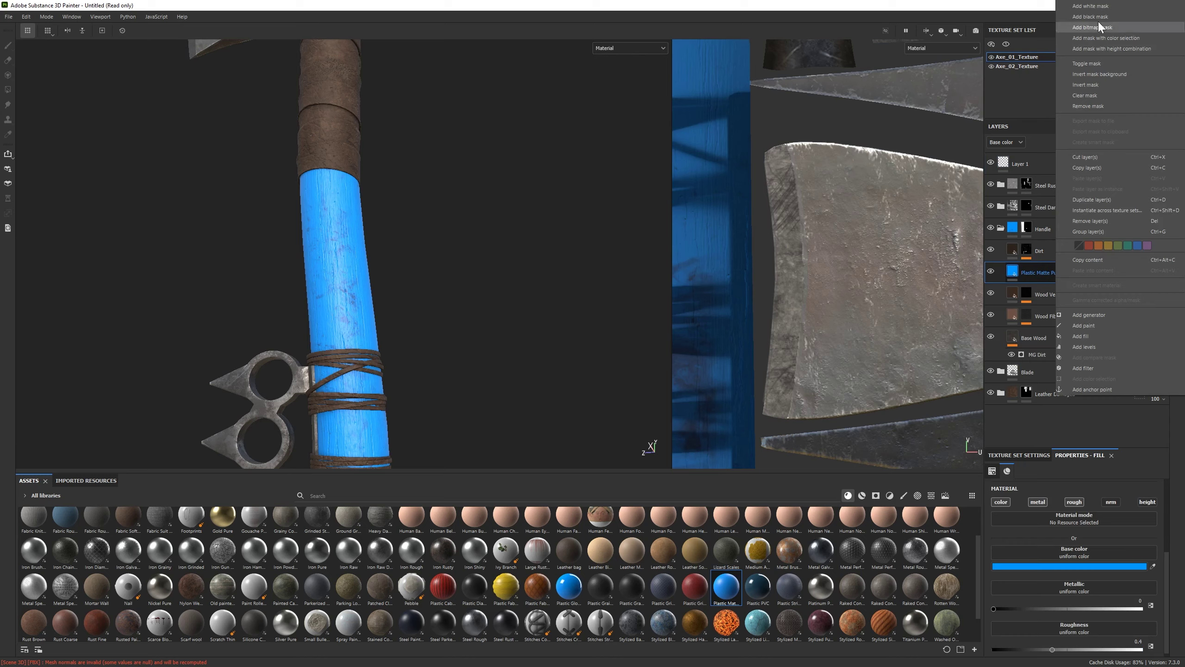
pyautogui.click(1092, 27)
# Move Plastic Matte Pure between Wood Fibers and Base Wood and test-paint the handle
pyautogui.scroll(1, 442, 549)
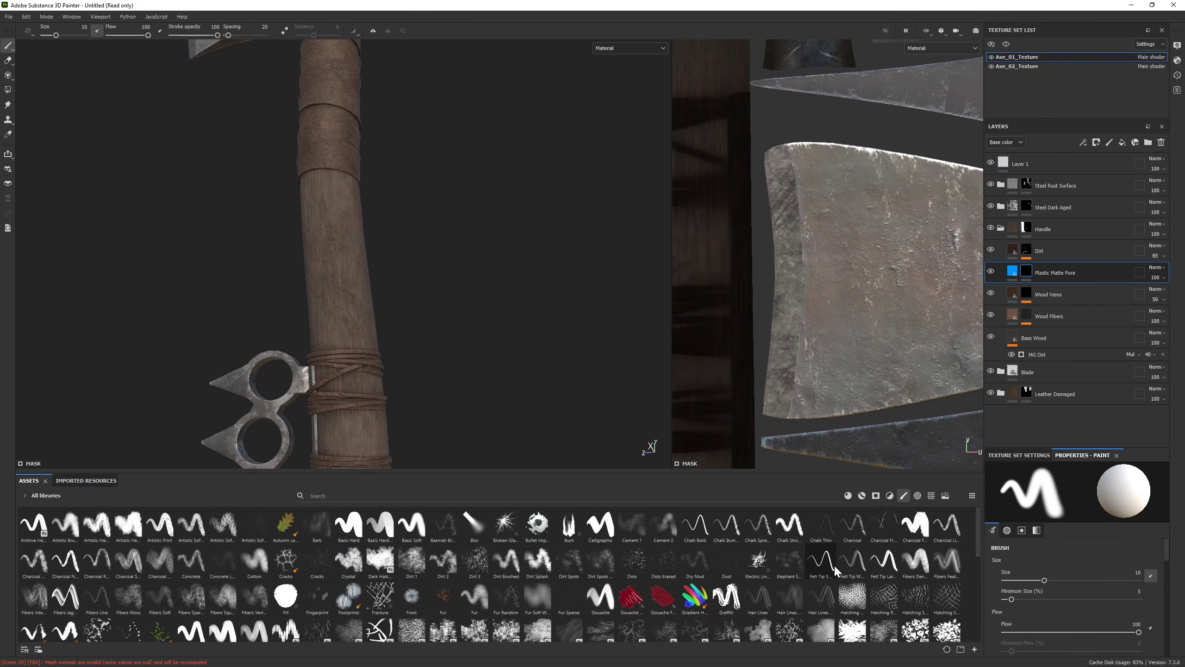
pyautogui.keyDown('alt'); pyautogui.moveTo(336, 340); pyautogui.dragTo(377, 367); pyautogui.keyUp('alt')
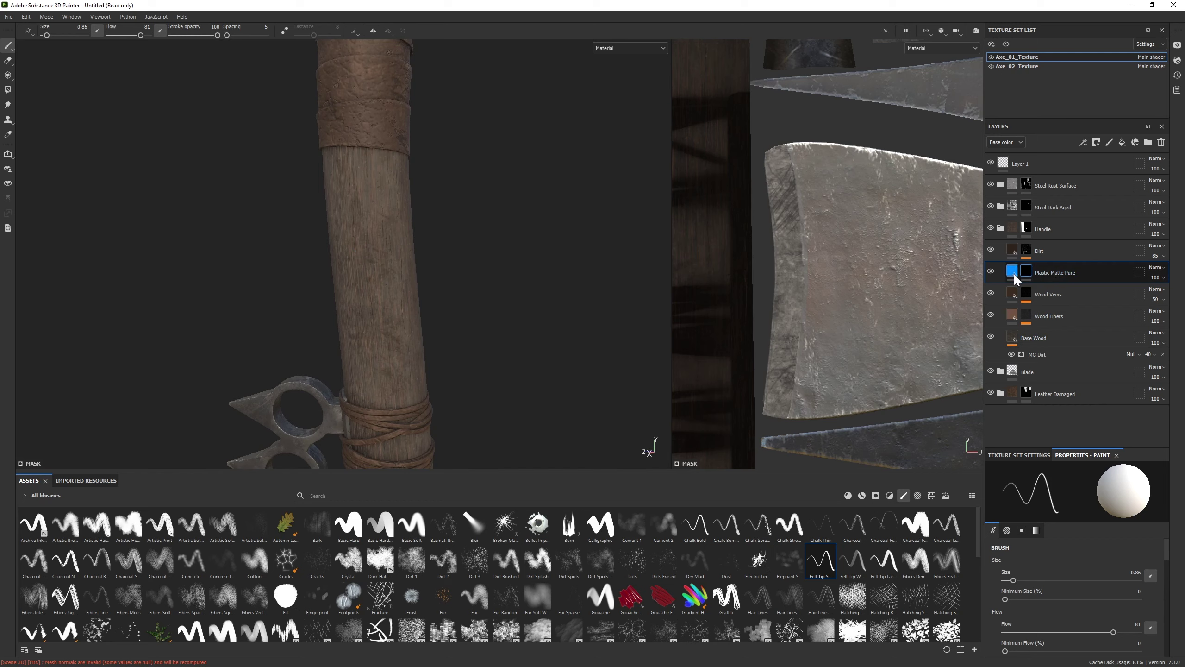
pyautogui.moveTo(1013, 272); pyautogui.dragTo(1051, 326)
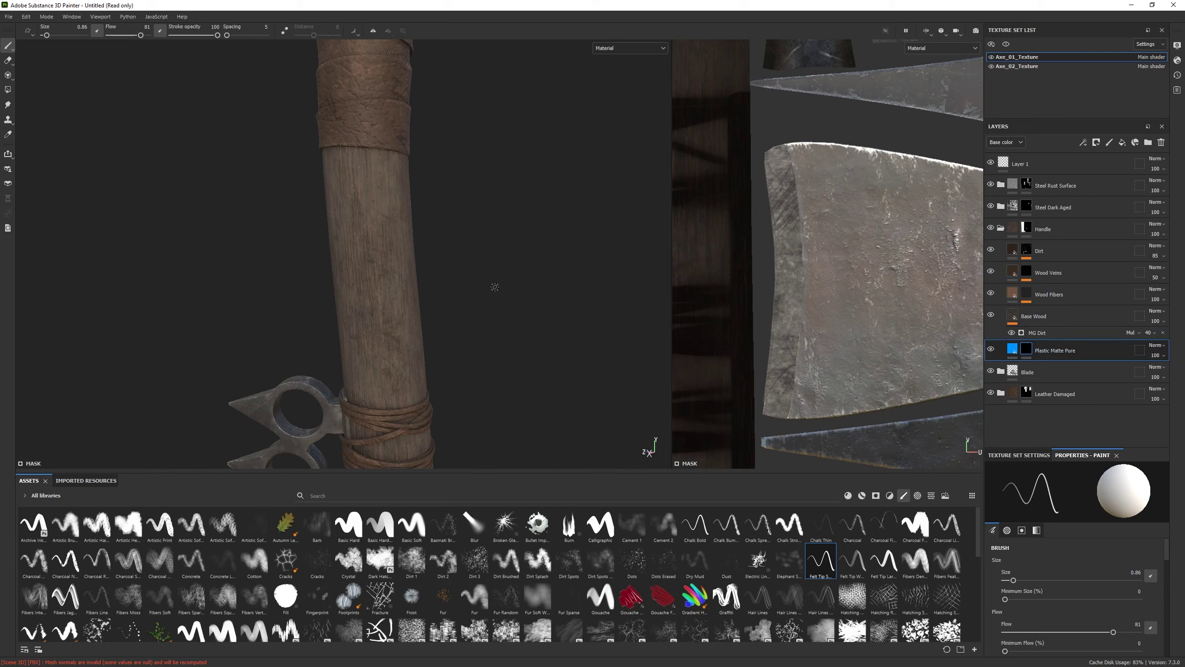
pyautogui.click(1030, 348)
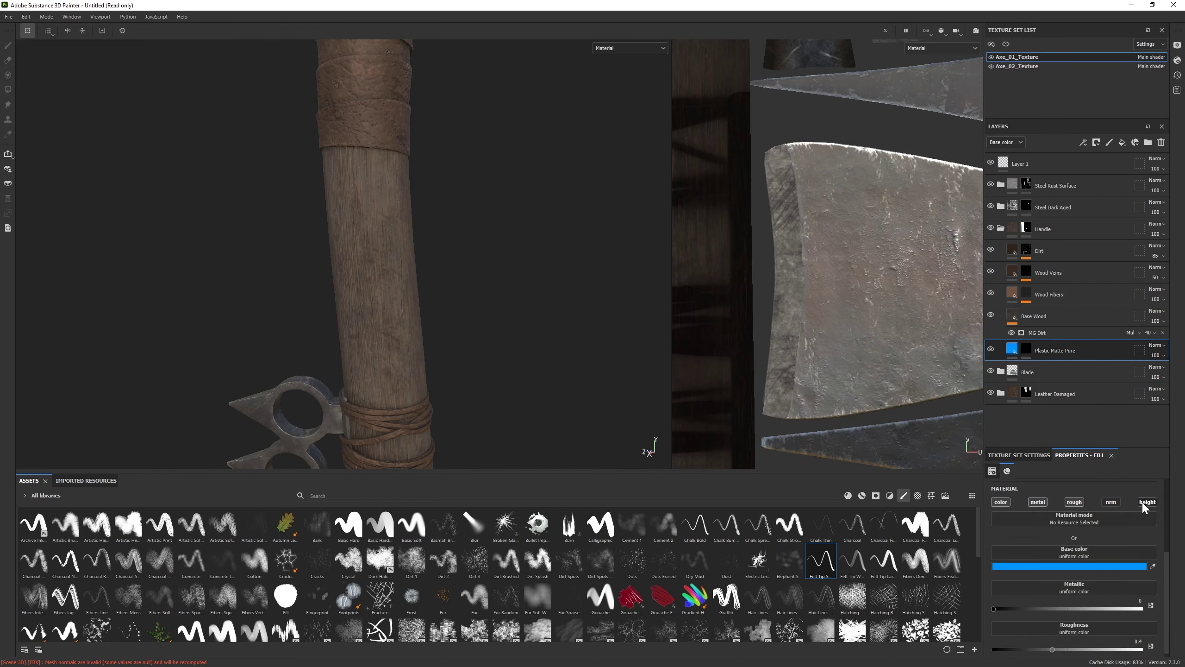
pyautogui.scroll(-2, 1142, 501)
pyautogui.press('1')
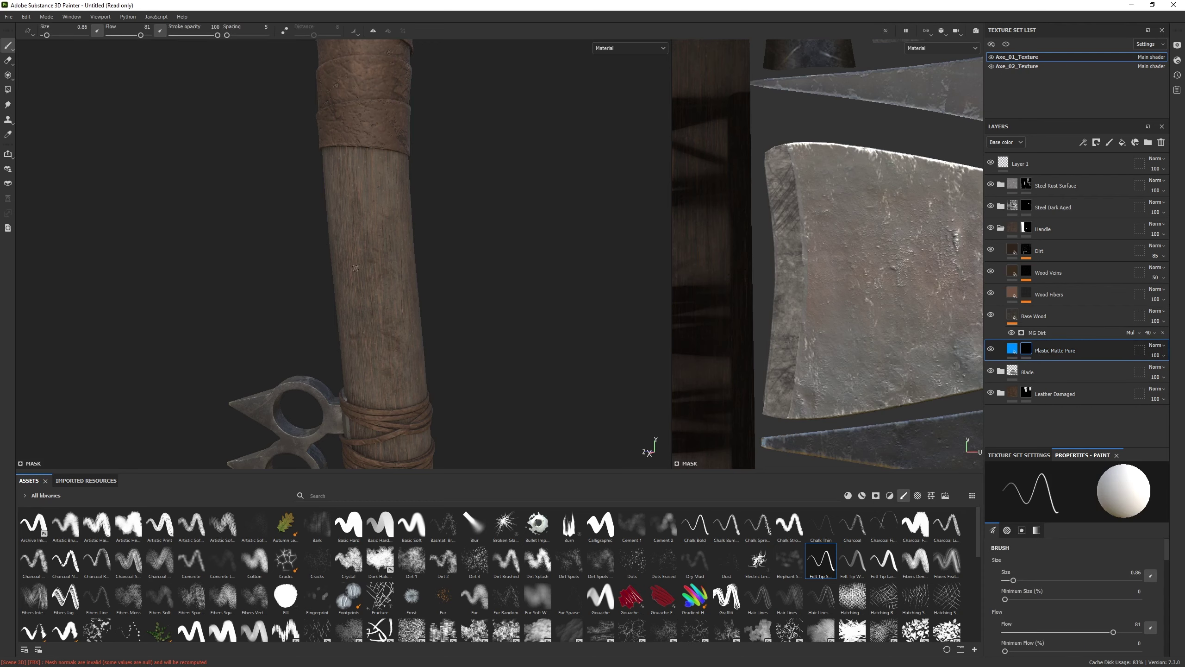
pyautogui.moveTo(1056, 306); pyautogui.dragTo(1055, 306)
pyautogui.moveTo(397, 245); pyautogui.dragTo(395, 272)
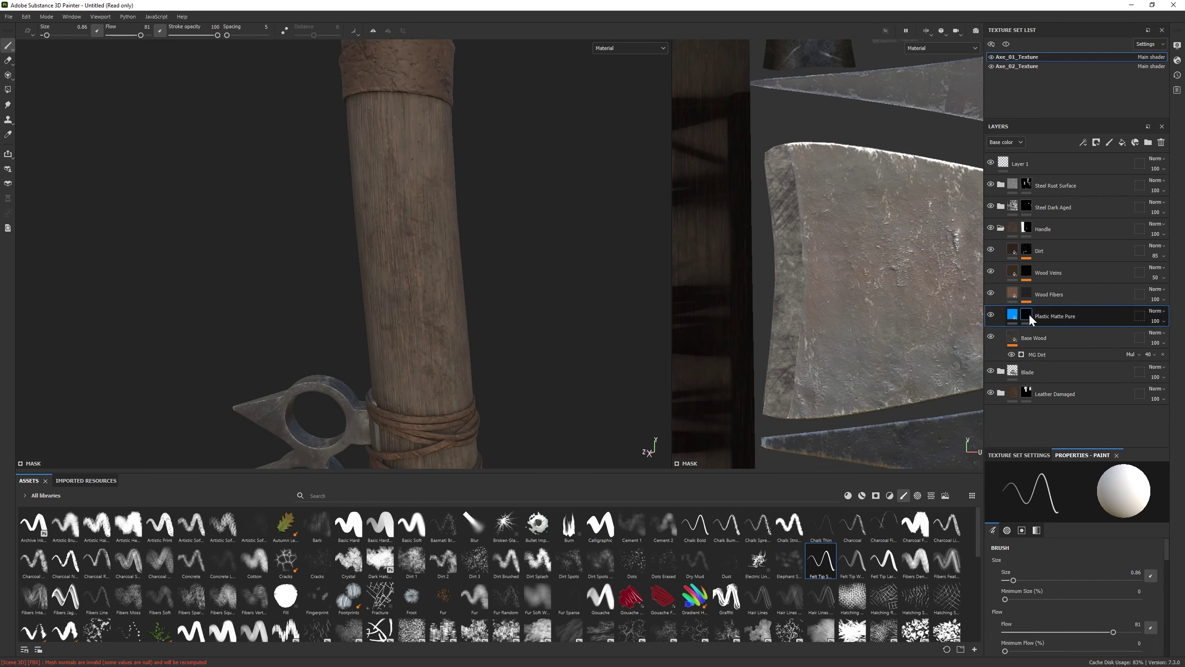
# Darken the plastic layer's base colour and paint notch marks on the handle
pyautogui.click(1012, 314)
pyautogui.click(1101, 520)
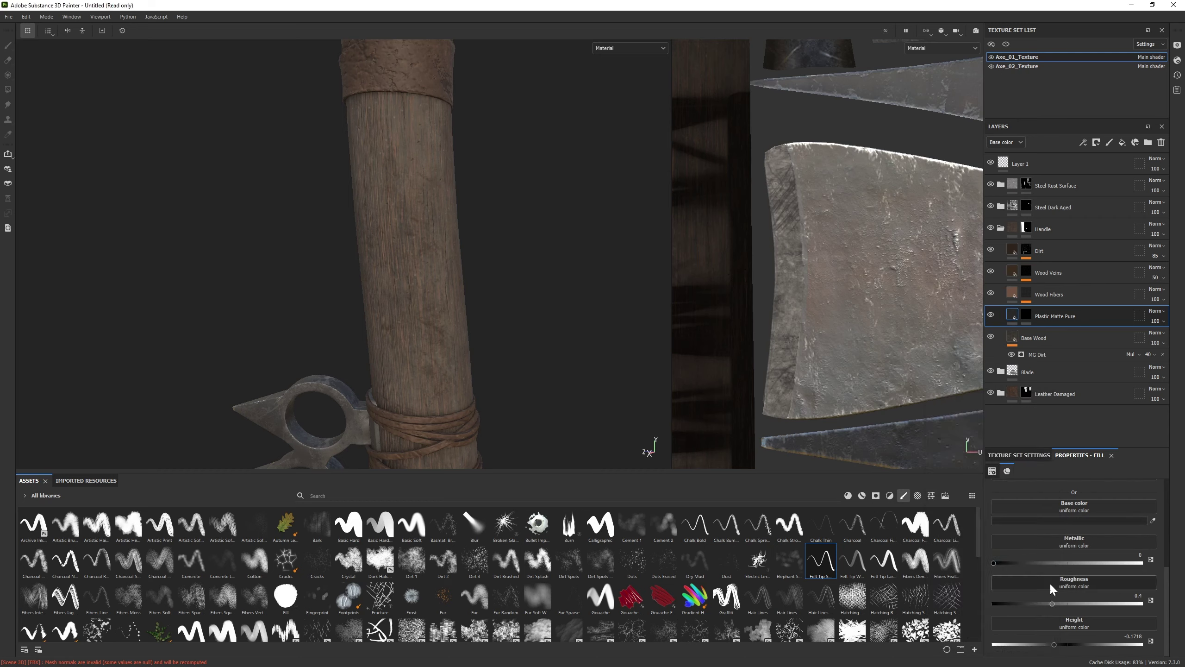
pyautogui.keyDown('alt'); pyautogui.moveTo(364, 279); pyautogui.dragTo(560, 256); pyautogui.keyUp('alt')
pyautogui.press('1')
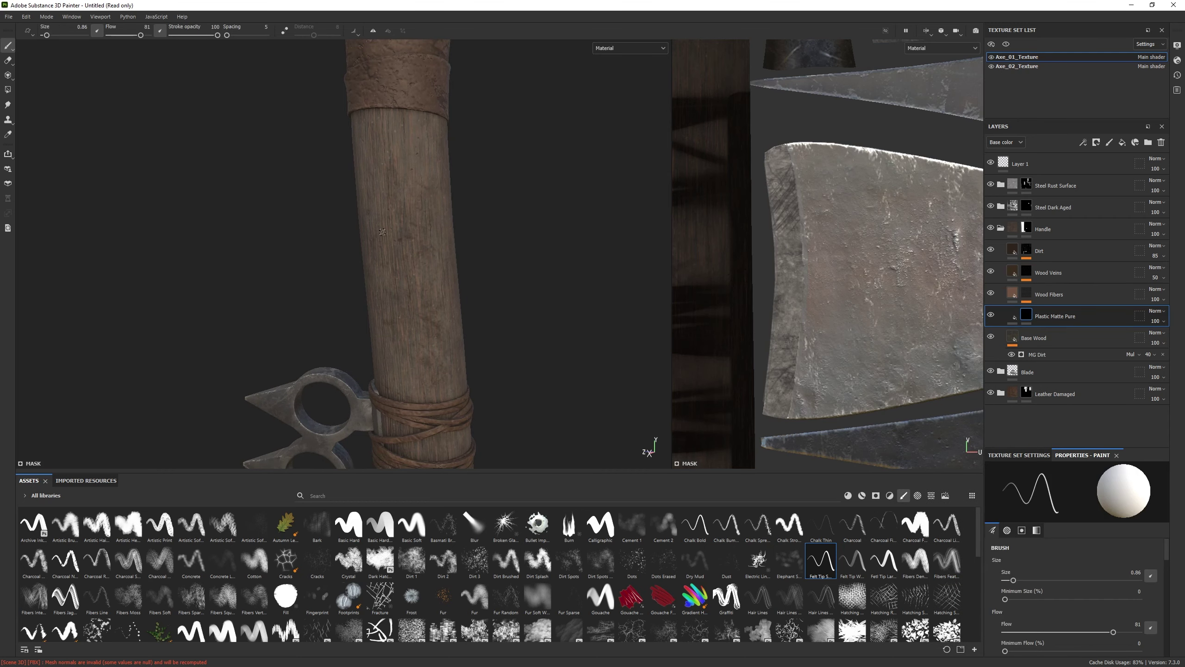
pyautogui.keyDown('alt'); pyautogui.moveTo(402, 249); pyautogui.dragTo(399, 251); pyautogui.keyUp('alt')
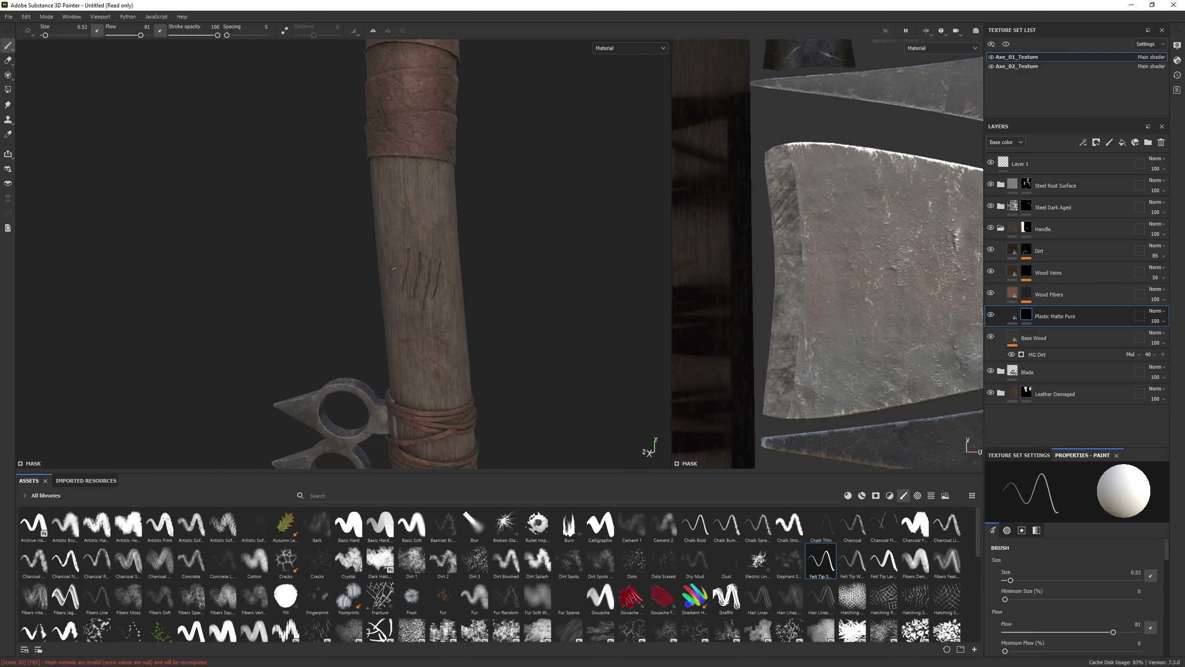
pyautogui.keyDown('alt'); pyautogui.moveTo(441, 321); pyautogui.dragTo(444, 318); pyautogui.keyUp('alt')
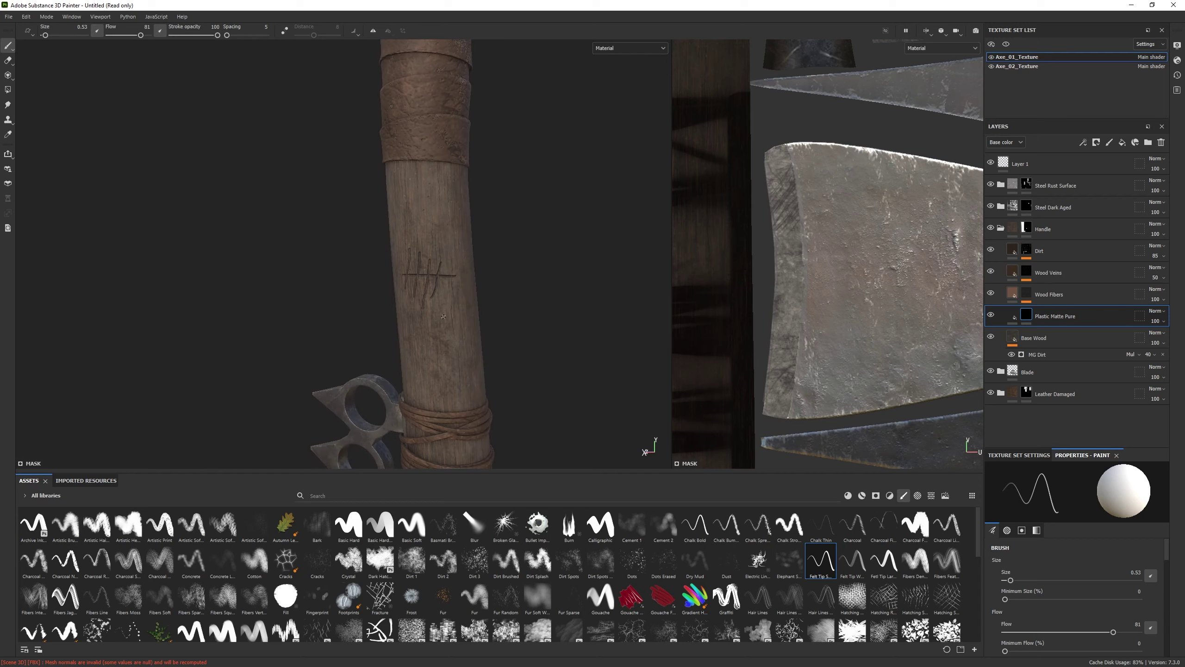
# Review the notch layer's fill settings and view the axe beside the spiked club
pyautogui.scroll(-5, 464, 311)
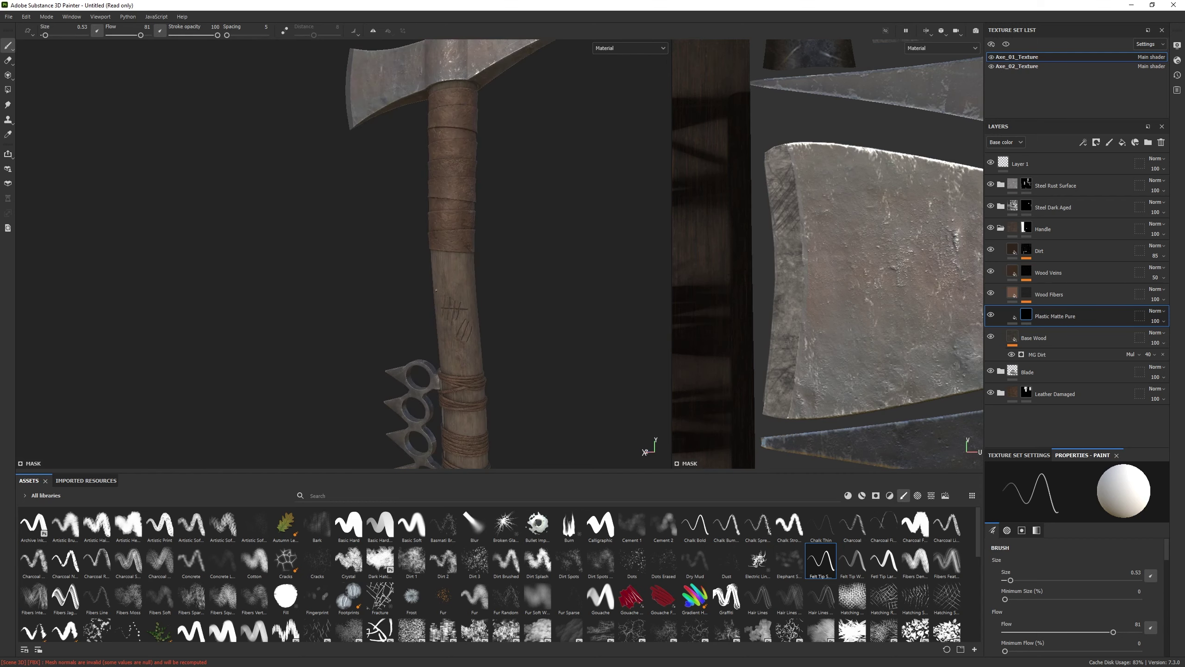
pyautogui.click(1012, 316)
pyautogui.scroll(3, 548, 357)
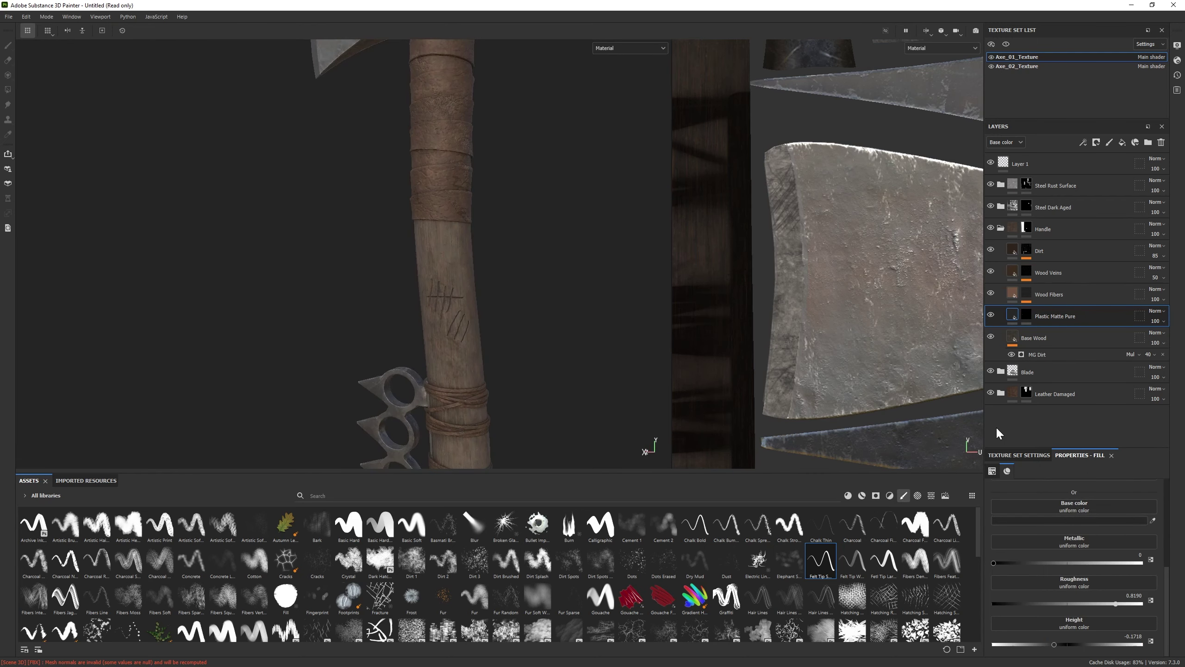
pyautogui.scroll(-5, 585, 344)
pyautogui.keyDown('alt'); pyautogui.moveTo(585, 344); pyautogui.dragTo(586, 360); pyautogui.keyUp('alt')
pyautogui.click(1027, 184)
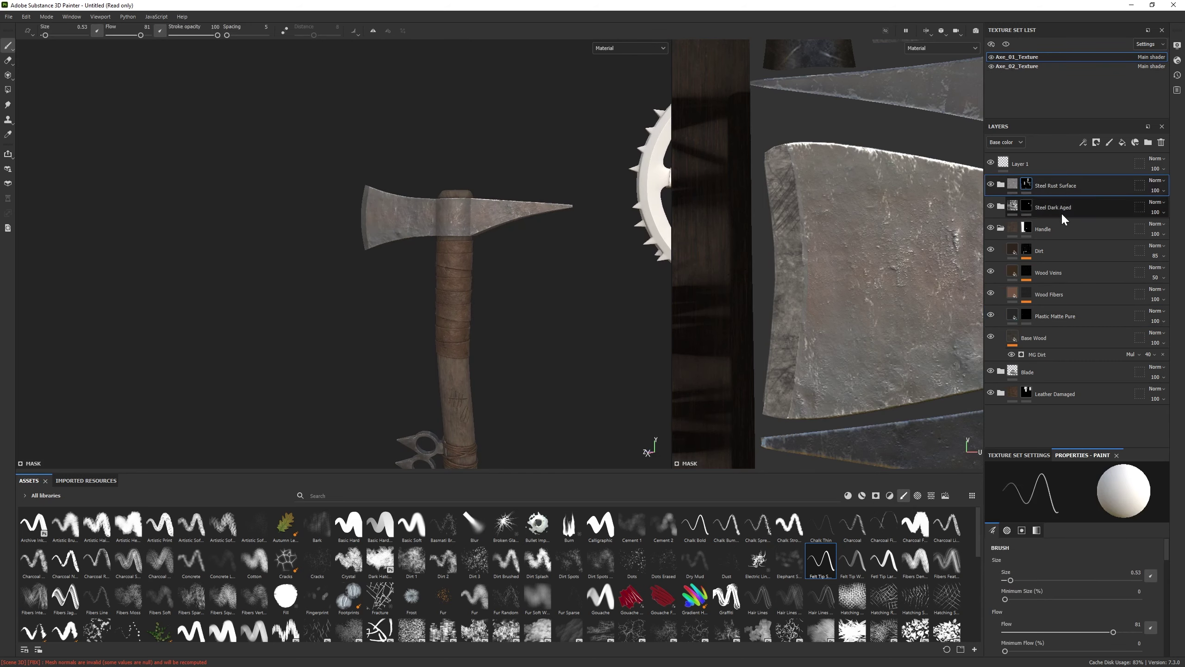
# Add a Plastic Glossy Pure material as a new top layer
pyautogui.click(1061, 164)
pyautogui.click(1026, 184)
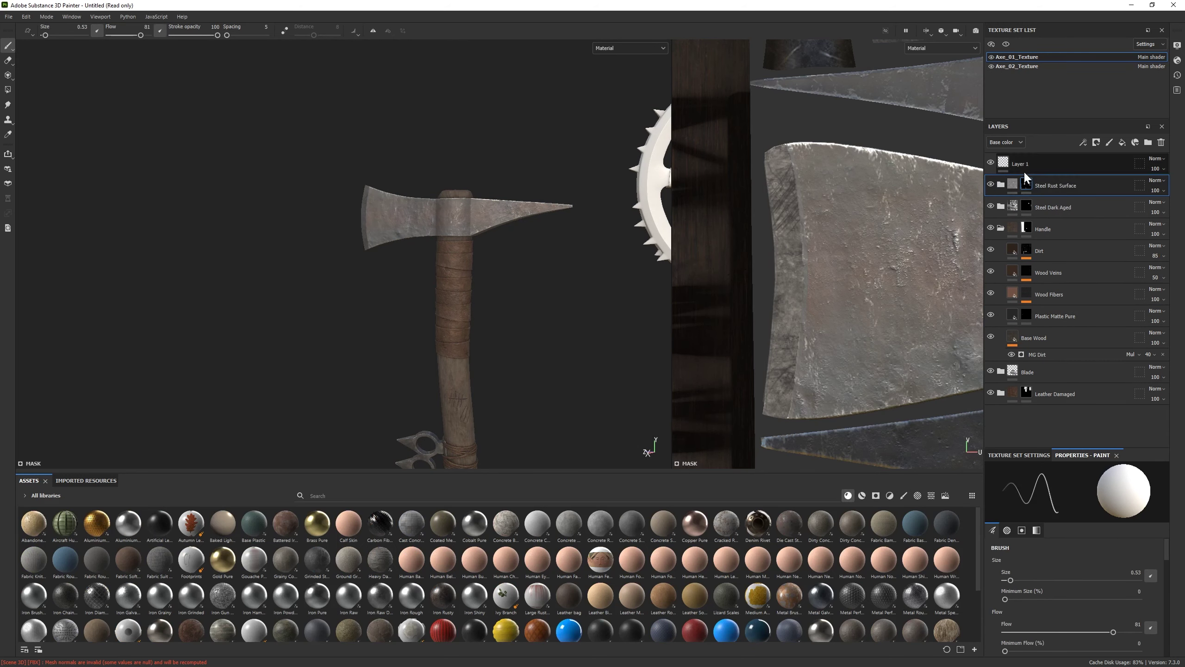
pyautogui.click(1001, 230)
pyautogui.moveTo(569, 630); pyautogui.dragTo(1041, 185)
# Set the layer's base colour to deep blood red 401212 and add a black mask
pyautogui.click(1018, 560)
pyautogui.moveTo(1105, 586); pyautogui.dragTo(1137, 587)
pyautogui.moveTo(1121, 511); pyautogui.dragTo(1125, 515)
pyautogui.rightClick(1094, 196)
pyautogui.click(1120, 206)
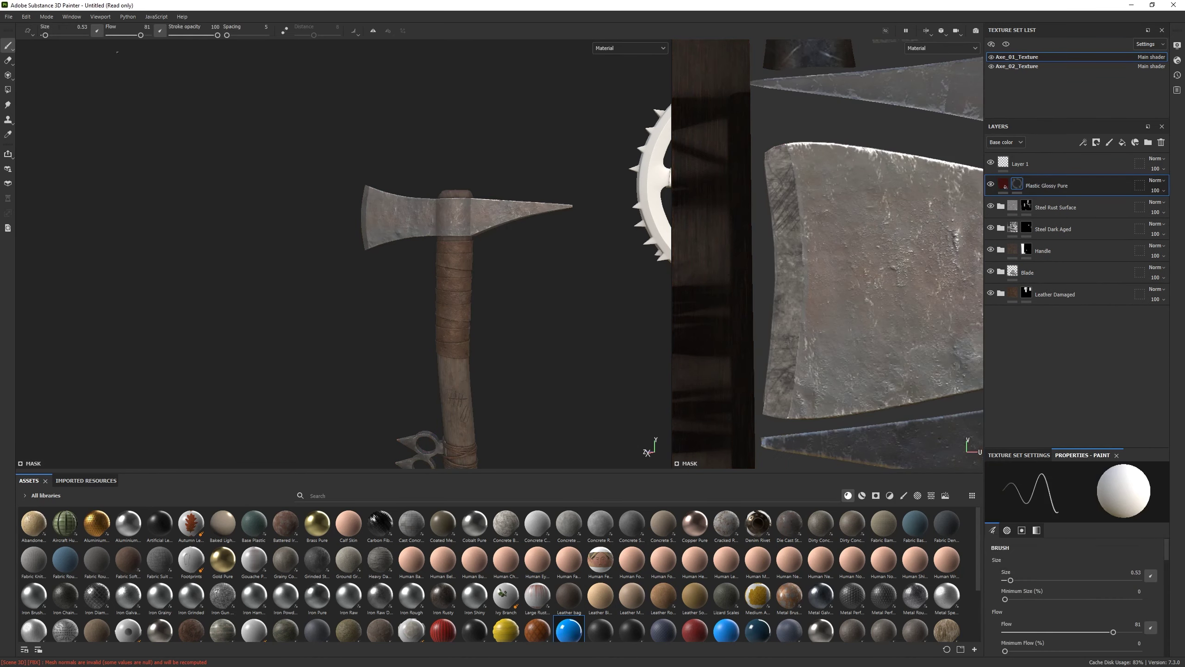
# Dab blood onto the handle and knuckle guard with an enlarged Dirt 1 brush
pyautogui.click(410, 567)
pyautogui.moveTo(373, 262)
pyautogui.keyDown('alt'); pyautogui.mouseDown()
pyautogui.moveTo(420, 243)
pyautogui.moveTo(378, 262)
pyautogui.mouseUp(); pyautogui.keyUp('alt')
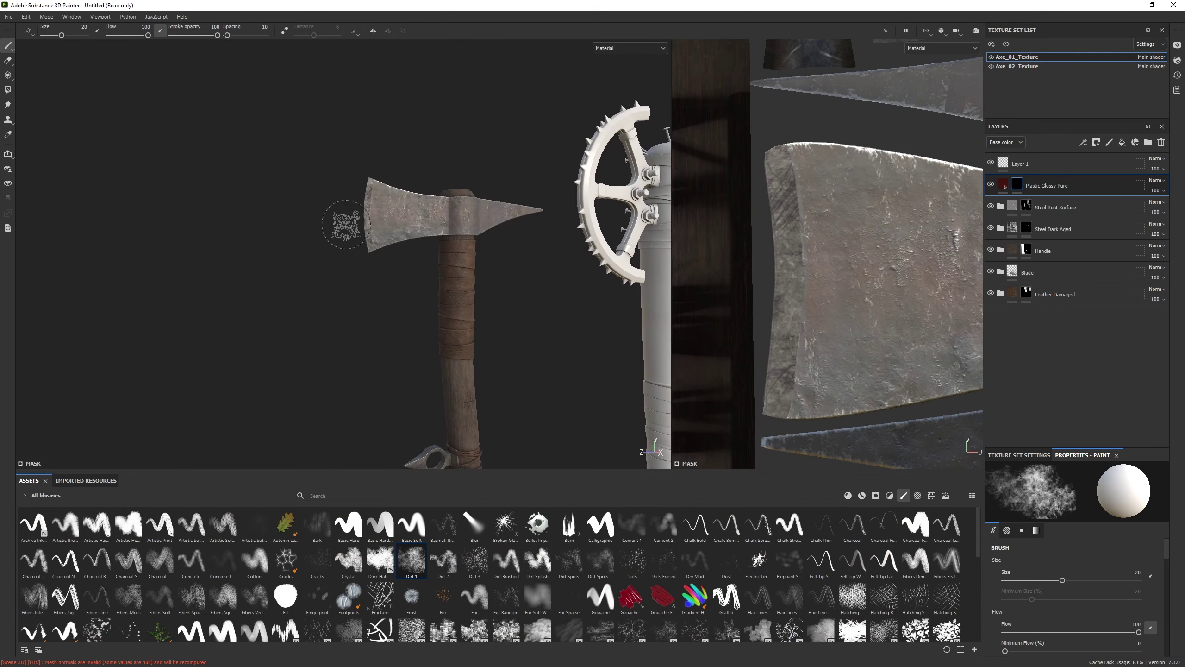
pyautogui.keyDown('ctrl'); pyautogui.moveTo(373, 298); pyautogui.dragTo(387, 319, button='right'); pyautogui.keyUp('ctrl')
pyautogui.moveTo(387, 320)
pyautogui.keyDown('alt'); pyautogui.mouseDown()
pyautogui.moveTo(370, 331)
pyautogui.moveTo(446, 262)
pyautogui.moveTo(420, 255)
pyautogui.moveTo(456, 303)
pyautogui.mouseUp(); pyautogui.keyUp('alt')
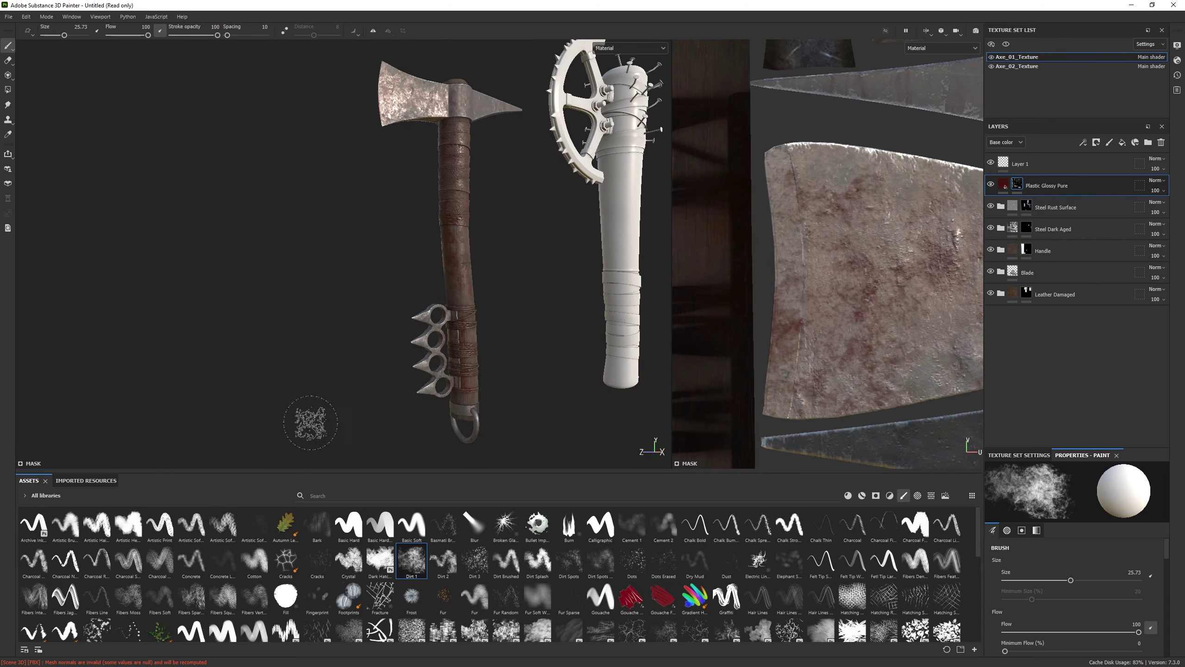
pyautogui.scroll(5, 371, 378)
pyautogui.keyDown('ctrl'); pyautogui.moveTo(413, 294); pyautogui.dragTo(406, 292, button='right'); pyautogui.keyUp('ctrl')
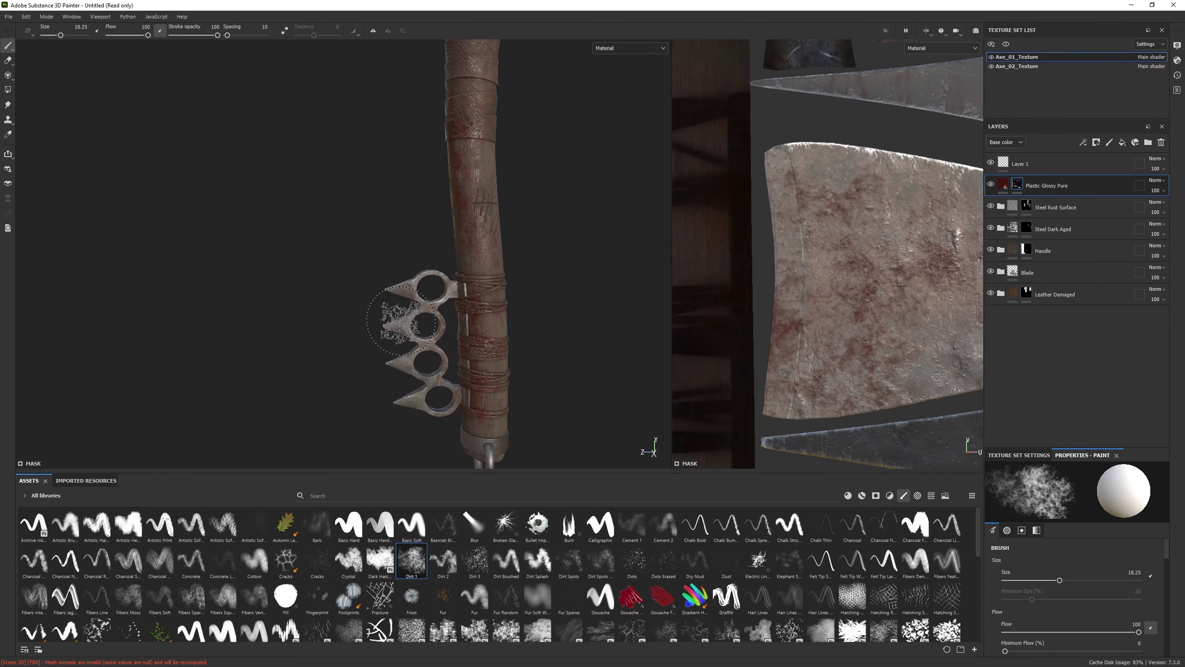
# Paint blood stains across the blade, then ready the Dirt 3 eraser
pyautogui.keyDown('alt'); pyautogui.moveTo(447, 404); pyautogui.dragTo(392, 352); pyautogui.keyUp('alt')
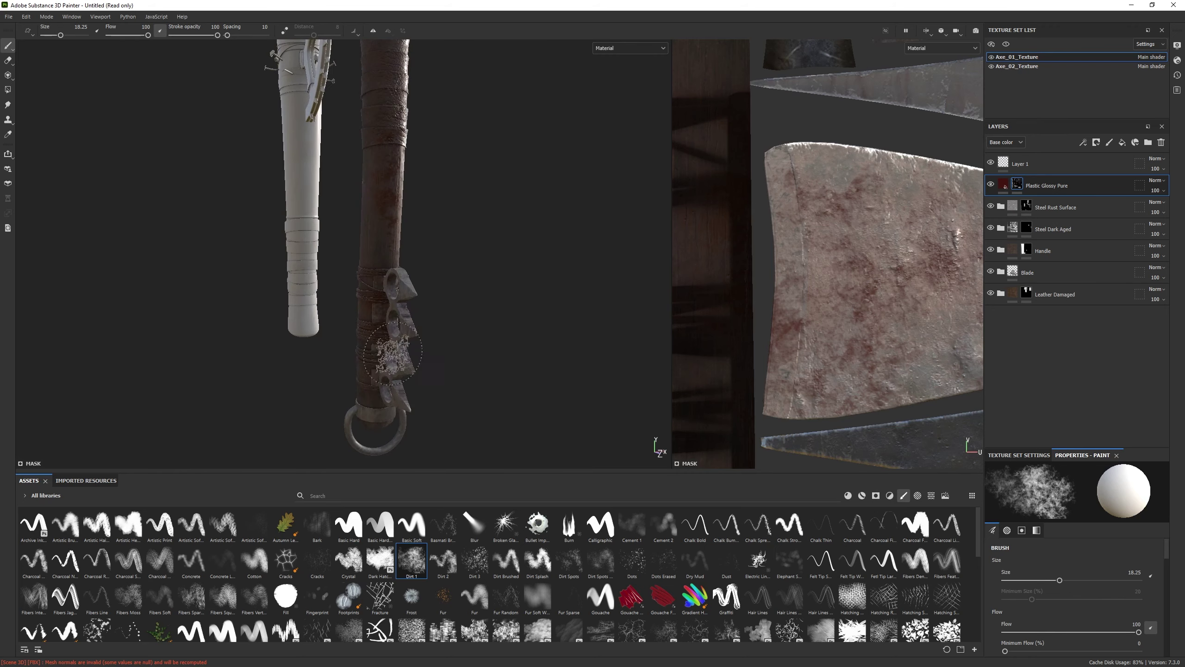
pyautogui.keyDown('alt'); pyautogui.moveTo(401, 426); pyautogui.dragTo(482, 392); pyautogui.keyUp('alt')
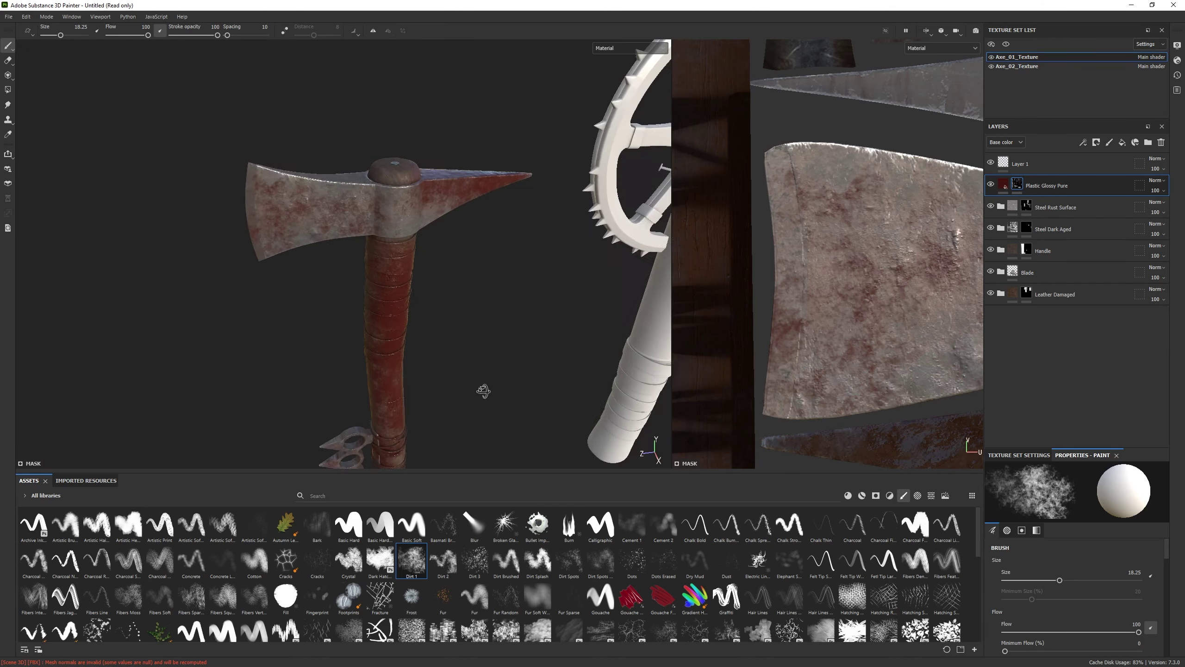
pyautogui.moveTo(299, 220)
pyautogui.mouseDown()
pyautogui.moveTo(251, 146)
pyautogui.moveTo(372, 216)
pyautogui.moveTo(246, 379)
pyautogui.moveTo(307, 284)
pyautogui.moveTo(246, 254)
pyautogui.moveTo(280, 299)
pyautogui.mouseUp()
pyautogui.press('e')
pyautogui.click(483, 570)
# With lowered eraser flow, erase blood from the handle, blade and wrapped handle
pyautogui.keyDown('alt'); pyautogui.moveTo(397, 420); pyautogui.dragTo(350, 353); pyautogui.keyUp('alt')
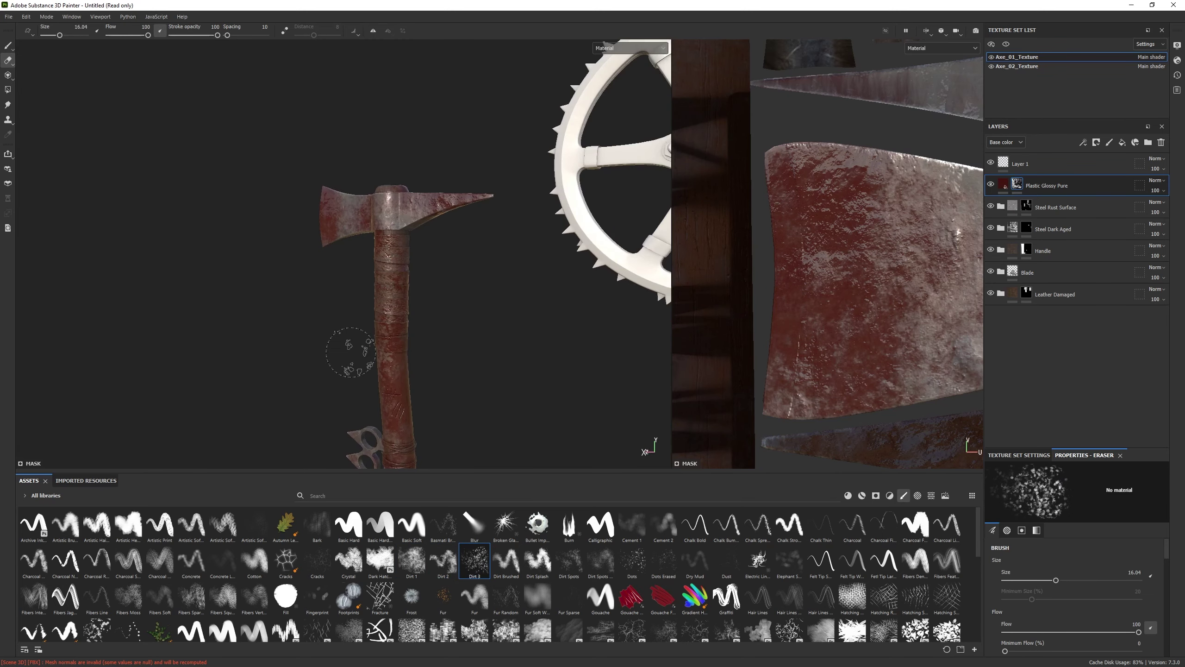
pyautogui.keyDown('alt'); pyautogui.moveTo(396, 303); pyautogui.dragTo(264, 154); pyautogui.keyUp('alt')
pyautogui.keyDown('ctrl'); pyautogui.moveTo(264, 154); pyautogui.dragTo(264, 196, button='right'); pyautogui.keyUp('ctrl')
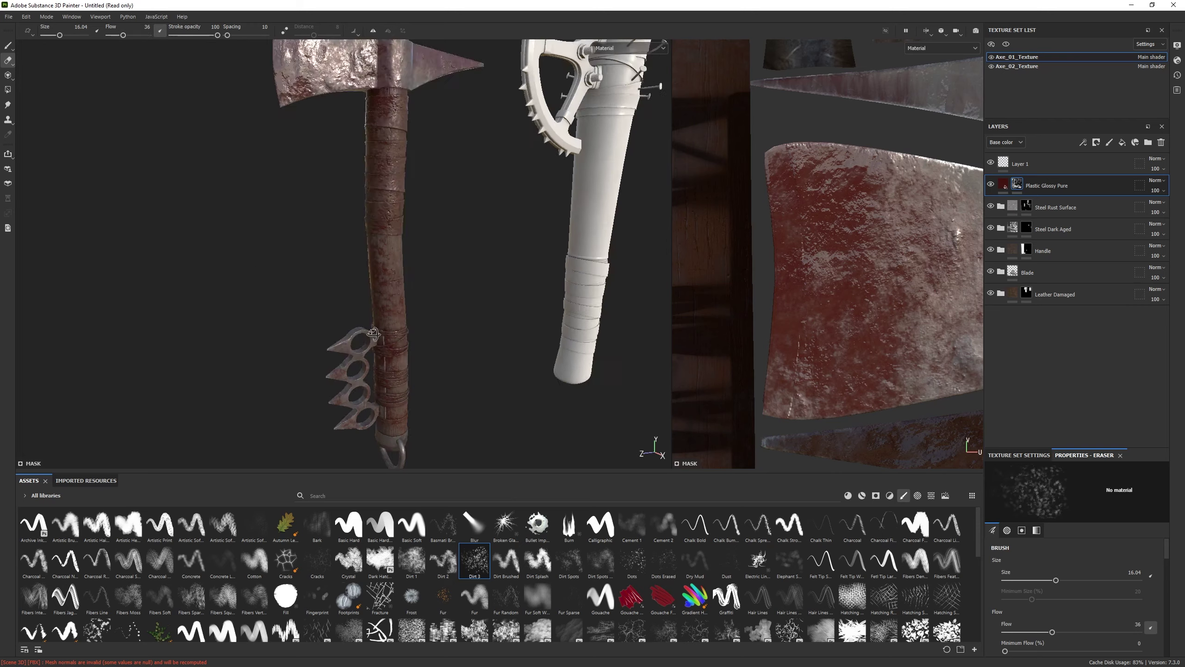
pyautogui.moveTo(264, 196)
pyautogui.keyDown('alt'); pyautogui.mouseDown()
pyautogui.moveTo(370, 371)
pyautogui.moveTo(239, 353)
pyautogui.mouseUp(); pyautogui.keyUp('alt')
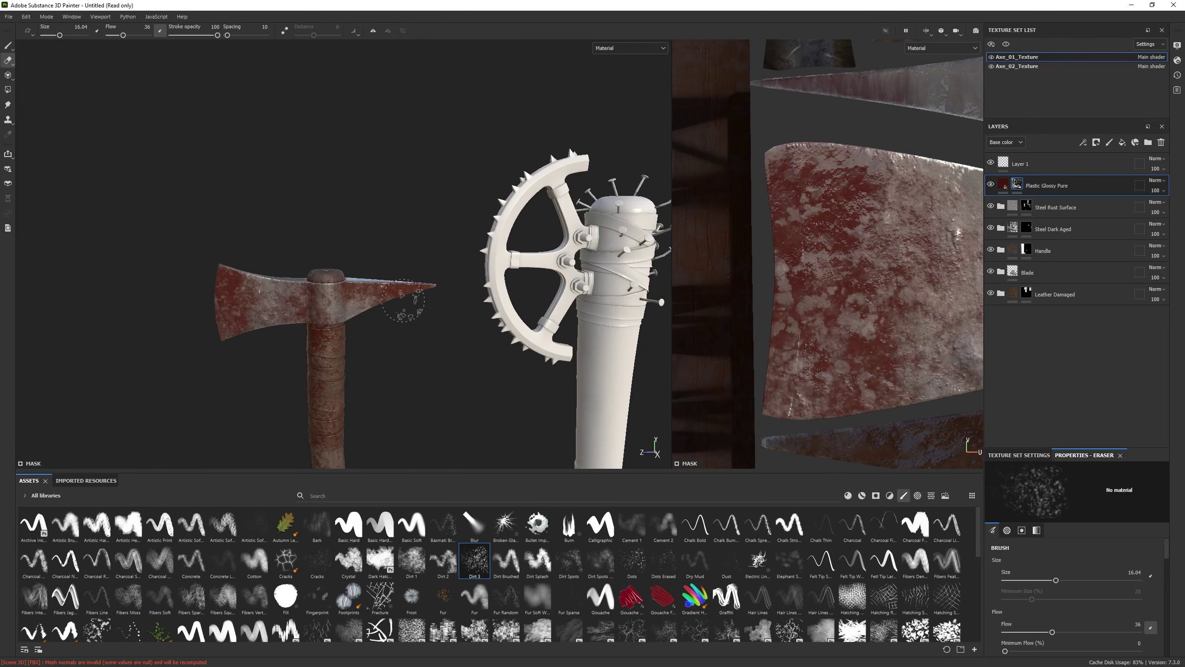
pyautogui.keyDown('alt'); pyautogui.moveTo(403, 300); pyautogui.dragTo(322, 303); pyautogui.keyUp('alt')
pyautogui.keyDown('alt'); pyautogui.moveTo(322, 303); pyautogui.dragTo(367, 371, button='right'); pyautogui.keyUp('alt')
pyautogui.keyDown('alt'); pyautogui.moveTo(380, 423); pyautogui.dragTo(389, 402); pyautogui.keyUp('alt')
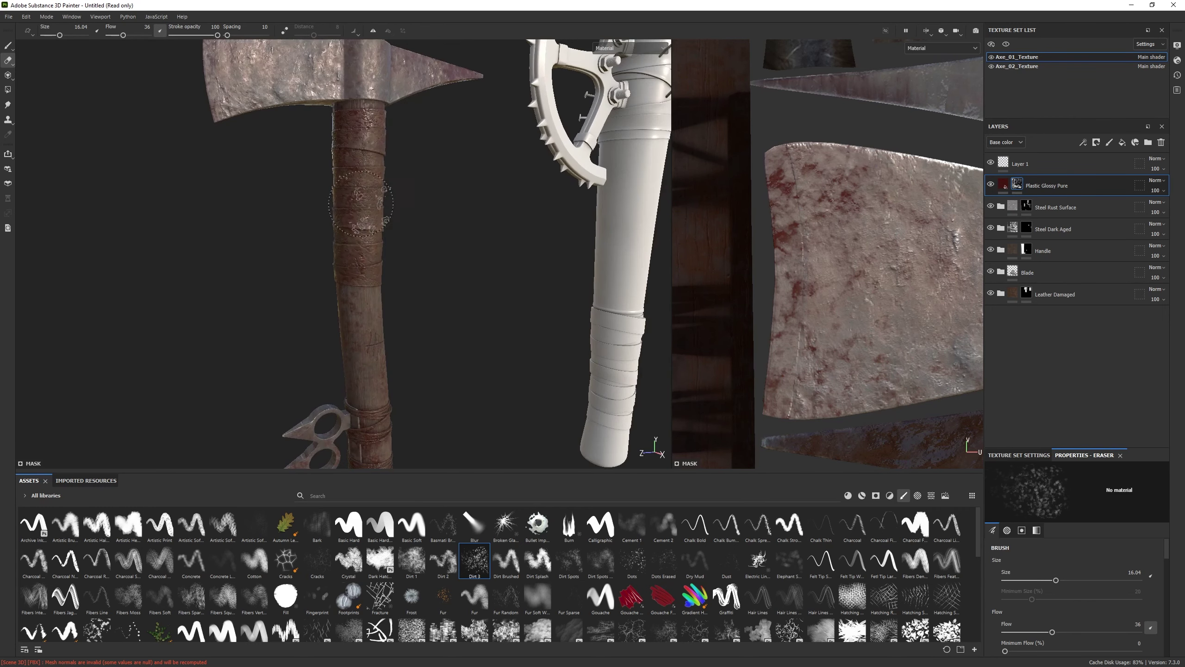
pyautogui.keyDown('alt'); pyautogui.moveTo(389, 402); pyautogui.dragTo(388, 371, button='right'); pyautogui.keyUp('alt')
pyautogui.keyDown('alt'); pyautogui.moveTo(388, 372); pyautogui.dragTo(387, 327); pyautogui.keyUp('alt')
pyautogui.scroll(3, 385, 224)
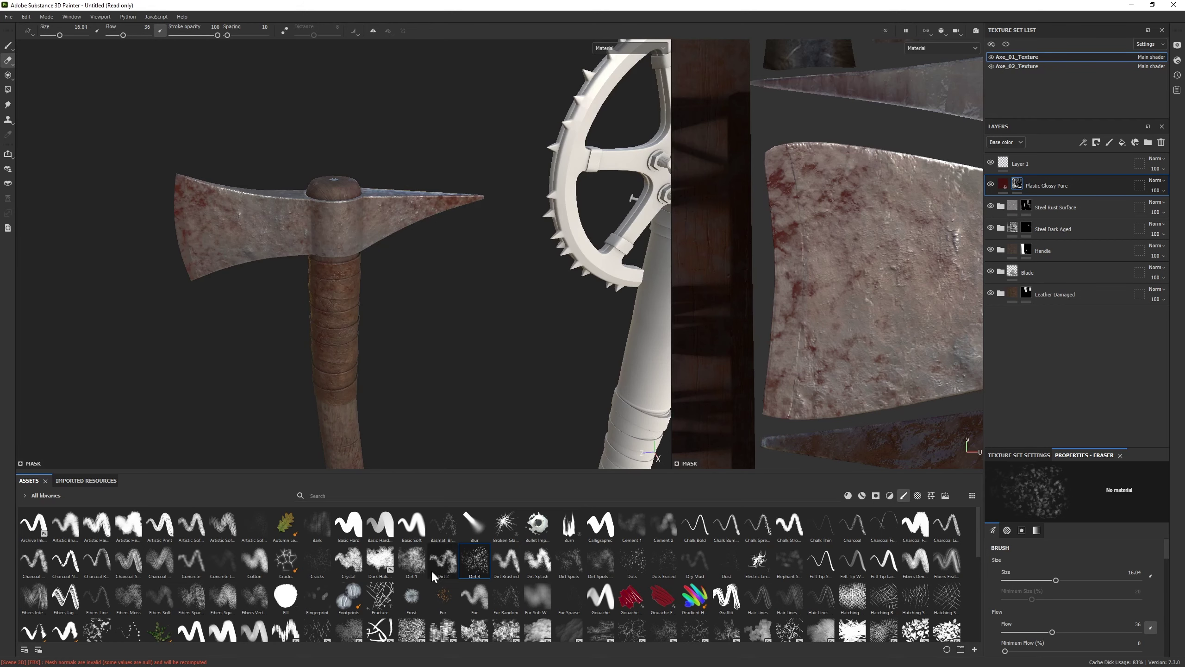
# Switch the eraser to the Dirt 1 brush and zoom in on the axe head
pyautogui.click(411, 560)
pyautogui.moveTo(439, 219)
pyautogui.keyDown('alt'); pyautogui.mouseDown()
pyautogui.moveTo(450, 212)
pyautogui.moveTo(434, 201)
pyautogui.mouseUp(); pyautogui.keyUp('alt')
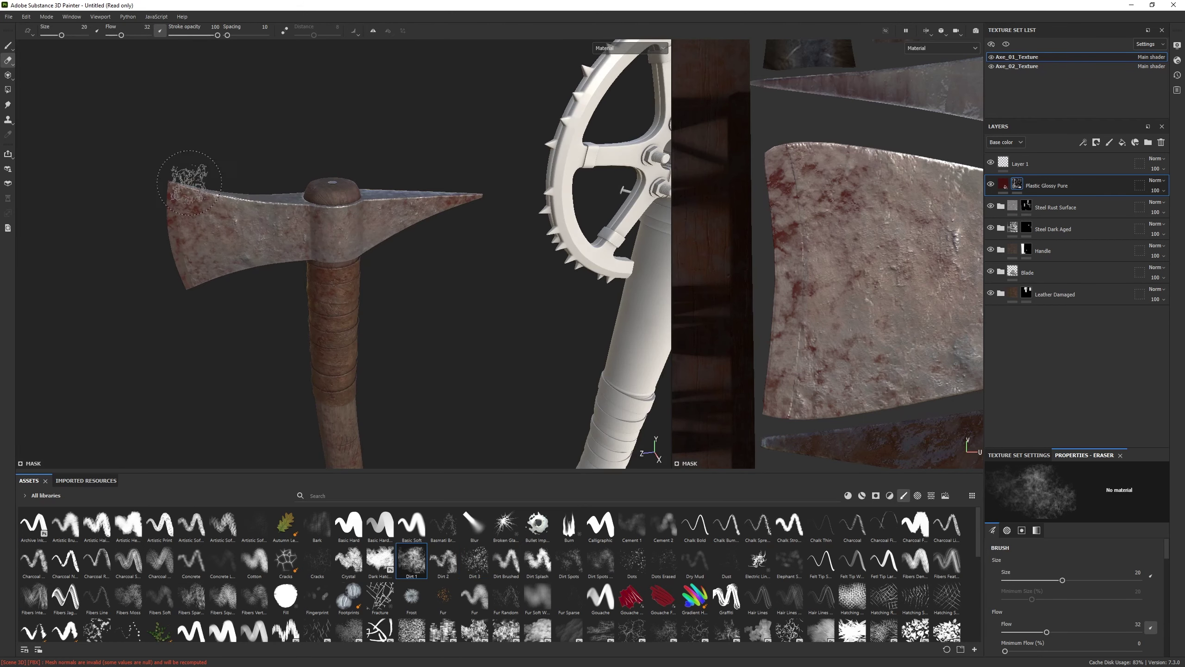
pyautogui.keyDown('alt'); pyautogui.moveTo(188, 183); pyautogui.dragTo(391, 293); pyautogui.keyUp('alt')
pyautogui.keyDown('alt'); pyautogui.moveTo(391, 293); pyautogui.dragTo(480, 348, button='right'); pyautogui.keyUp('alt')
pyautogui.moveTo(481, 348)
pyautogui.keyDown('alt'); pyautogui.mouseDown()
pyautogui.moveTo(354, 299)
pyautogui.moveTo(273, 247)
pyautogui.mouseUp(); pyautogui.keyUp('alt')
pyautogui.scroll(2, 359, 369)
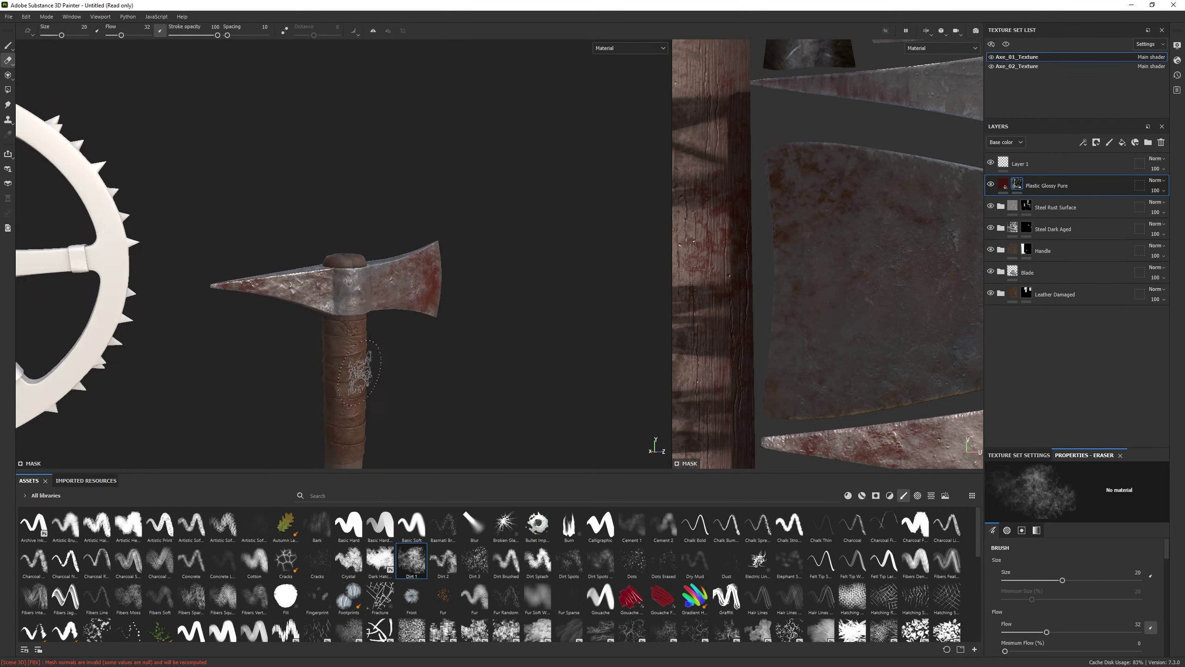
pyautogui.moveTo(358, 369)
pyautogui.keyDown('alt'); pyautogui.mouseDown()
pyautogui.moveTo(494, 402)
pyautogui.moveTo(370, 164)
pyautogui.moveTo(479, 296)
pyautogui.moveTo(419, 292)
pyautogui.moveTo(476, 391)
pyautogui.moveTo(334, 233)
pyautogui.moveTo(383, 225)
pyautogui.moveTo(357, 410)
pyautogui.moveTo(344, 410)
pyautogui.moveTo(253, 285)
pyautogui.moveTo(206, 291)
pyautogui.moveTo(497, 334)
pyautogui.moveTo(365, 347)
pyautogui.mouseUp(); pyautogui.keyUp('alt')
# Touch up the stains at the blade's left tip
pyautogui.moveTo(359, 432)
pyautogui.keyDown('alt'); pyautogui.mouseDown()
pyautogui.moveTo(452, 373)
pyautogui.moveTo(281, 402)
pyautogui.moveTo(431, 275)
pyautogui.moveTo(417, 223)
pyautogui.moveTo(527, 185)
pyautogui.mouseUp(); pyautogui.keyUp('alt')
pyautogui.keyDown('alt'); pyautogui.moveTo(479, 237); pyautogui.dragTo(287, 187); pyautogui.keyUp('alt')
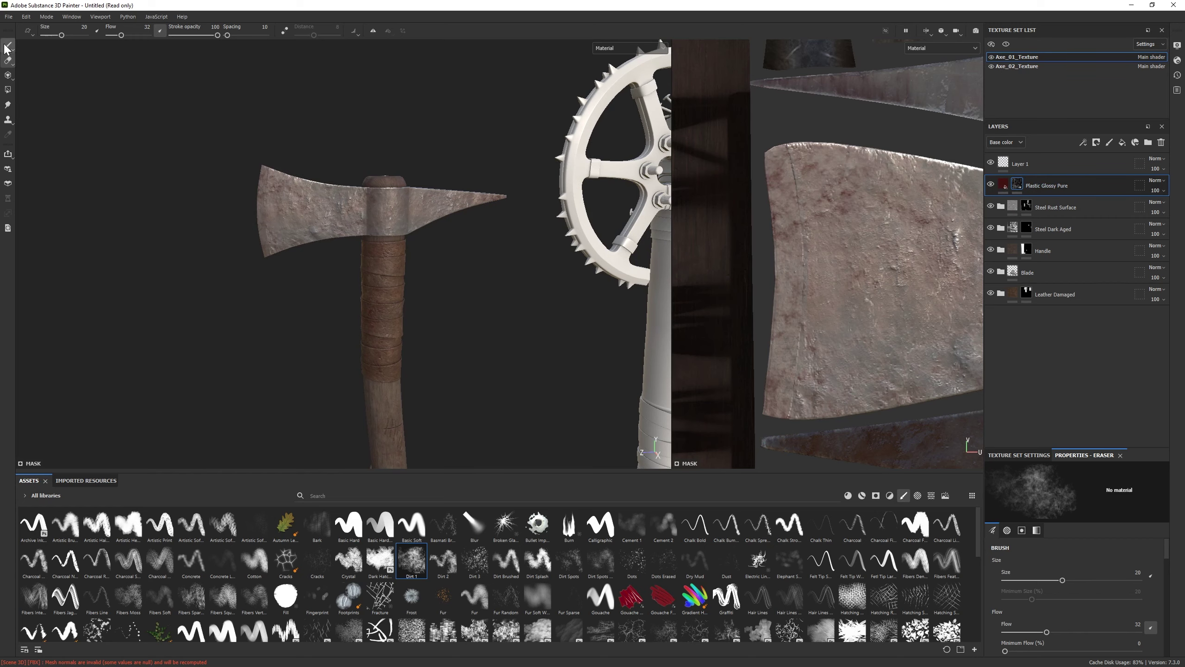
pyautogui.moveTo(264, 236)
pyautogui.mouseDown()
pyautogui.moveTo(254, 205)
pyautogui.moveTo(261, 226)
pyautogui.moveTo(384, 328)
pyautogui.moveTo(130, 263)
pyautogui.moveTo(140, 206)
pyautogui.moveTo(190, 368)
pyautogui.moveTo(168, 327)
pyautogui.moveTo(201, 303)
pyautogui.moveTo(391, 264)
pyautogui.moveTo(431, 283)
pyautogui.moveTo(309, 170)
pyautogui.mouseUp()
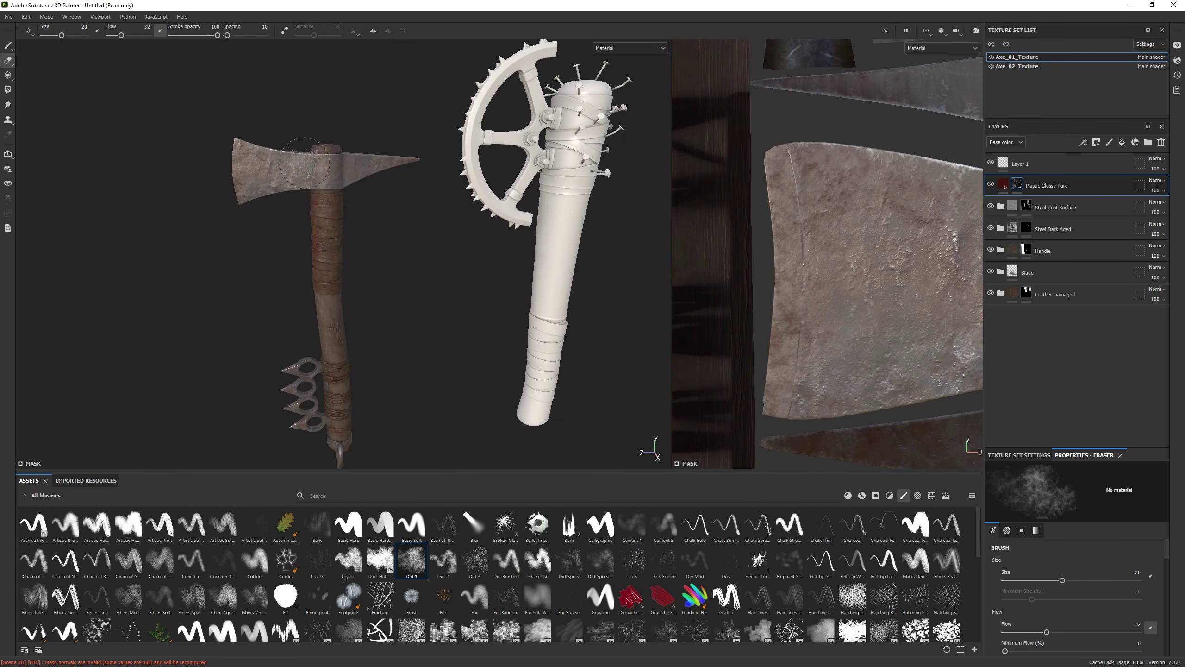
pyautogui.scroll(4, 284, 152)
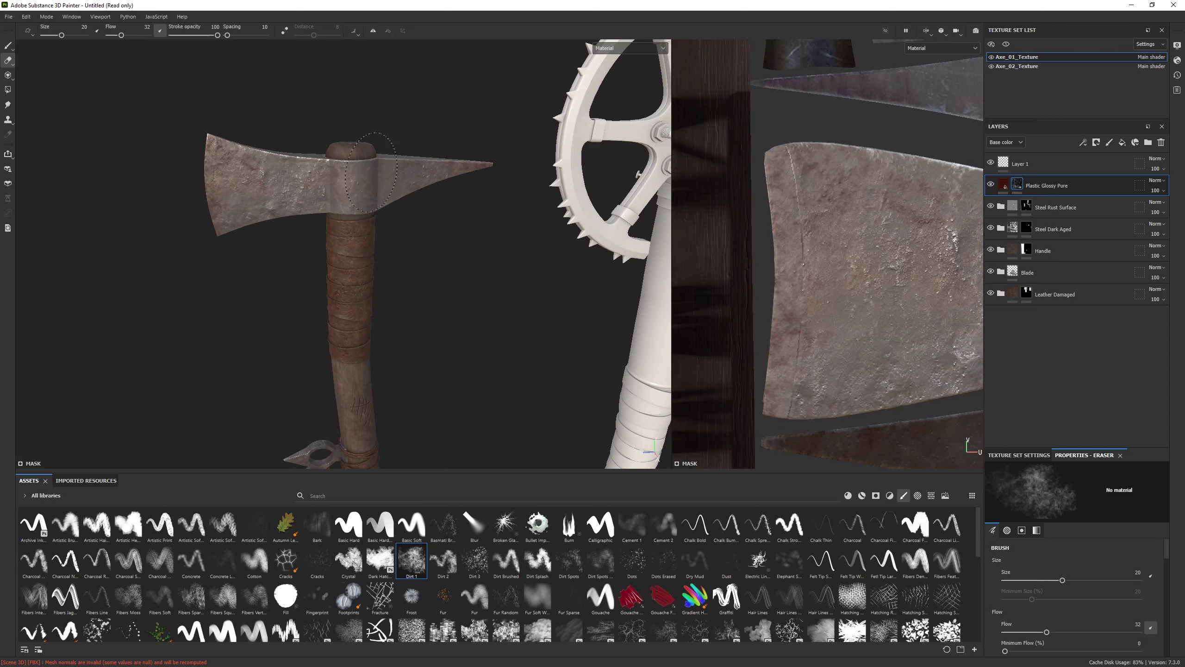
pyautogui.moveTo(371, 171)
pyautogui.keyDown('alt'); pyautogui.mouseDown()
pyautogui.moveTo(332, 222)
pyautogui.moveTo(460, 300)
pyautogui.moveTo(284, 233)
pyautogui.moveTo(448, 261)
pyautogui.moveTo(262, 273)
pyautogui.moveTo(378, 270)
pyautogui.moveTo(238, 310)
pyautogui.mouseUp(); pyautogui.keyUp('alt')
# Erase blood on the axe head with the Eraser, checking every side
pyautogui.click(7, 45)
pyautogui.scroll(3, 365, 243)
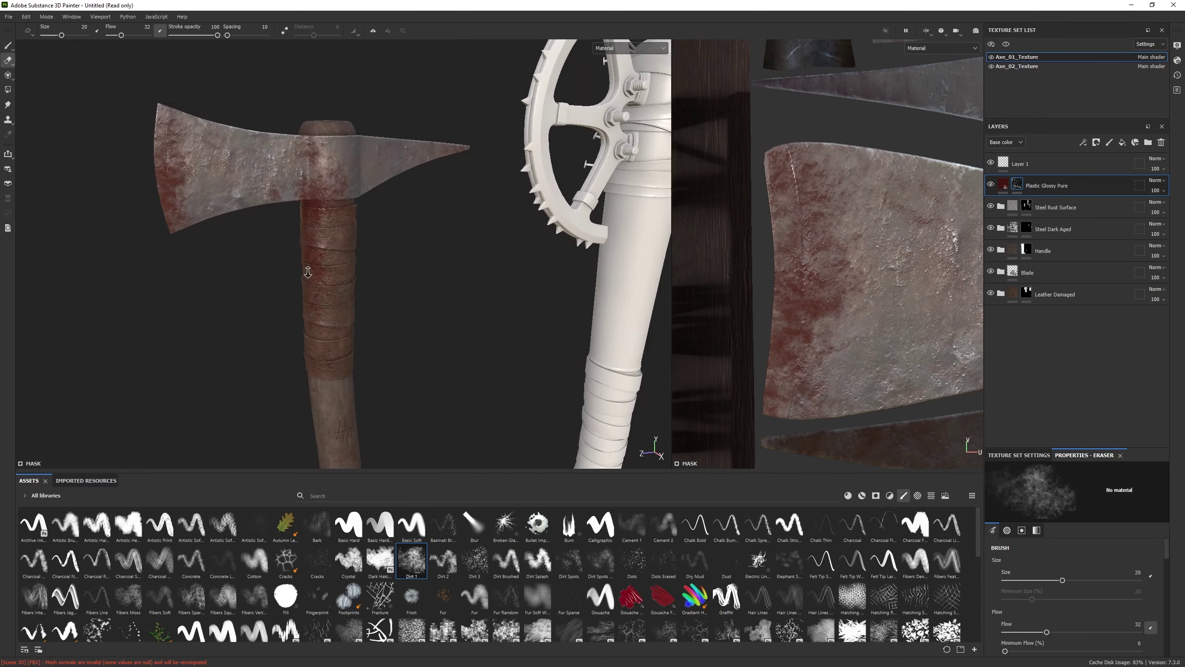
pyautogui.press('e')
pyautogui.scroll(-3, 340, 204)
pyautogui.keyDown('alt'); pyautogui.moveTo(323, 272); pyautogui.dragTo(211, 360); pyautogui.keyUp('alt')
pyautogui.scroll(5, 371, 238)
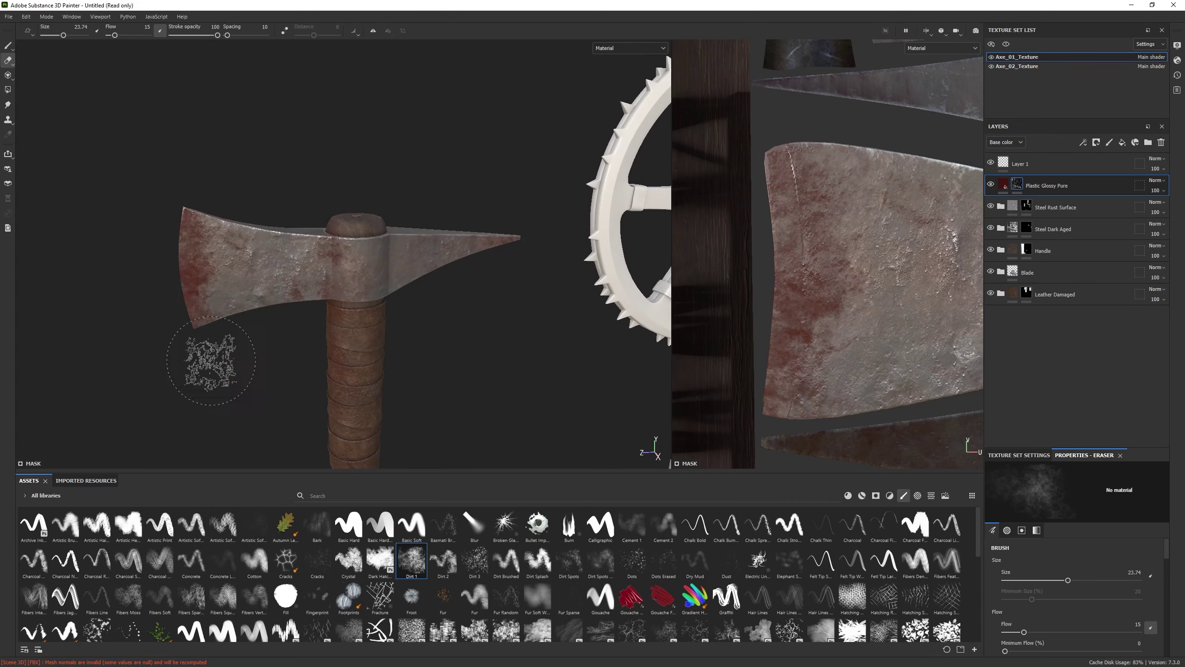
pyautogui.keyDown('alt'); pyautogui.moveTo(216, 245); pyautogui.dragTo(434, 342); pyautogui.keyUp('alt')
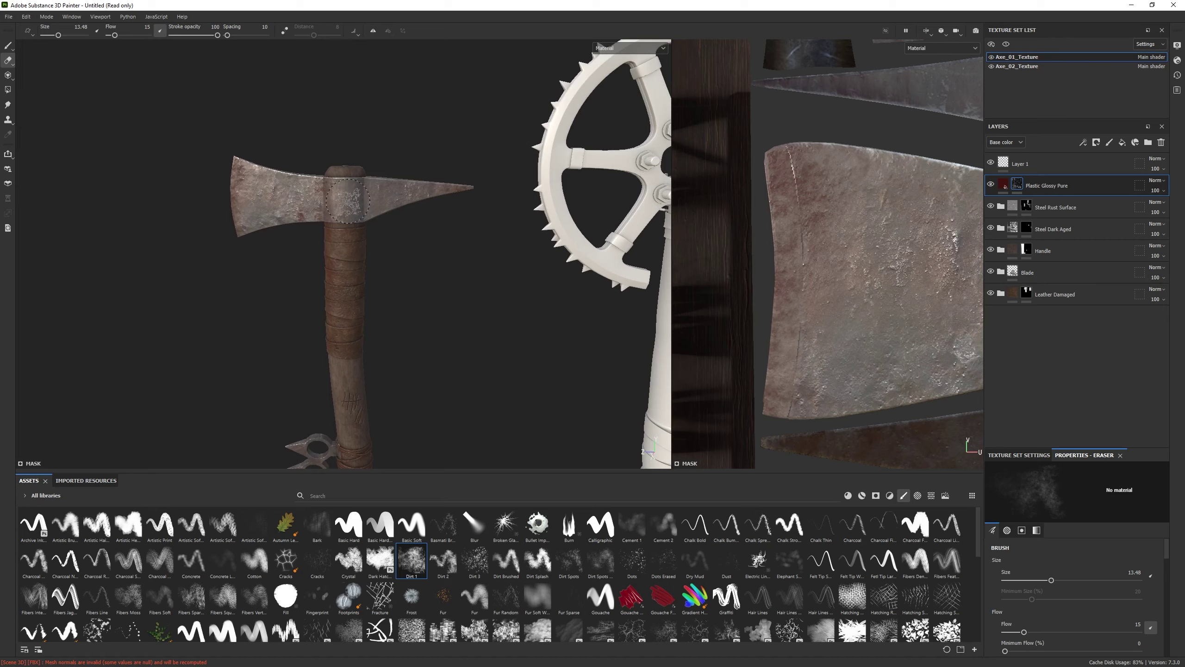
pyautogui.moveTo(347, 201)
pyautogui.keyDown('alt'); pyautogui.mouseDown()
pyautogui.moveTo(291, 265)
pyautogui.moveTo(542, 294)
pyautogui.moveTo(453, 168)
pyautogui.moveTo(381, 203)
pyautogui.moveTo(494, 313)
pyautogui.moveTo(454, 201)
pyautogui.moveTo(497, 286)
pyautogui.moveTo(212, 304)
pyautogui.moveTo(363, 336)
pyautogui.mouseUp(); pyautogui.keyUp('alt')
pyautogui.scroll(5, 364, 336)
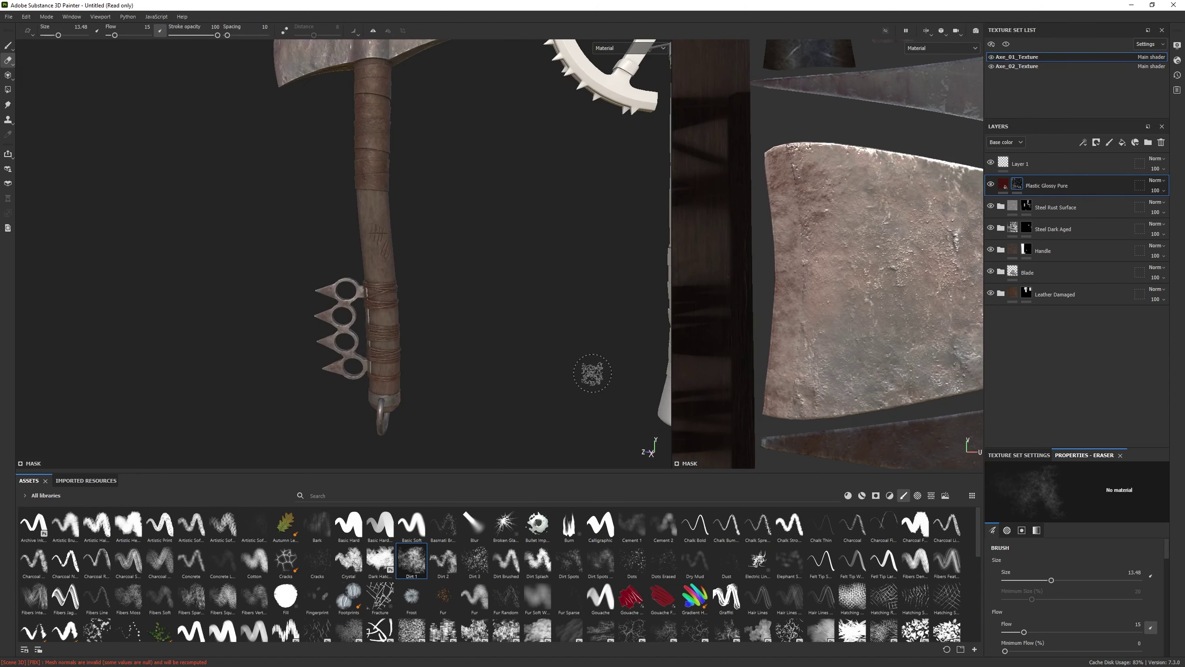
# Erase around the knuckle guard on the Plastic Glossy Pure mask and move Layer 1 below it
pyautogui.click(1003, 184)
pyautogui.click(1017, 184)
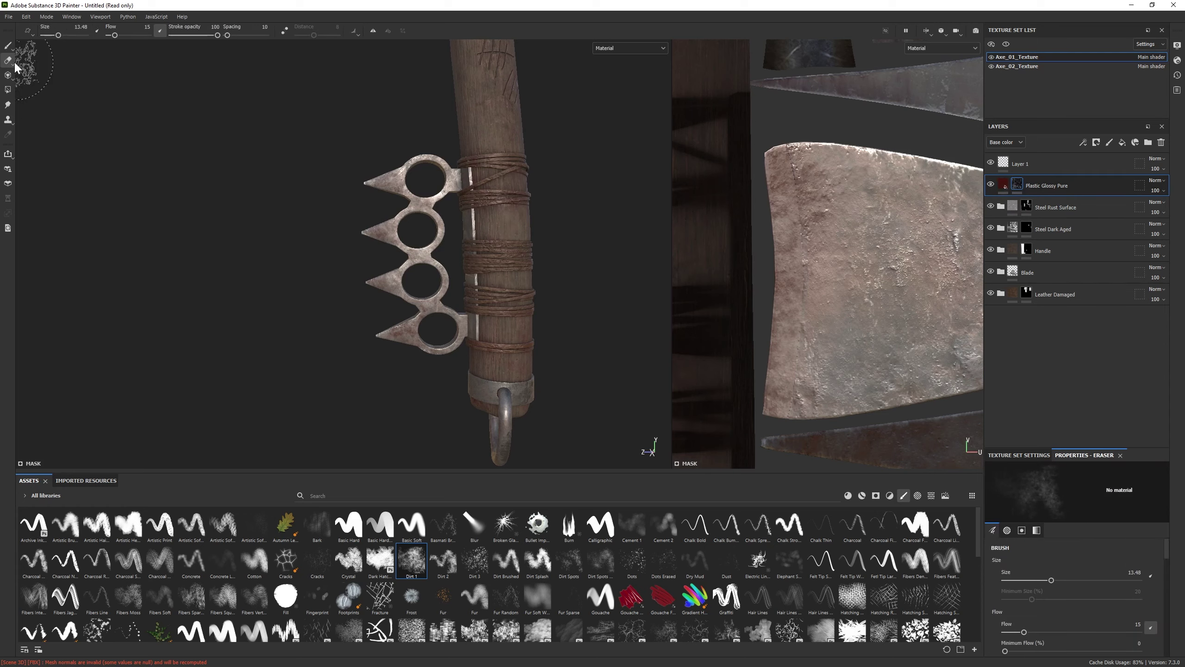
pyautogui.keyDown('alt'); pyautogui.moveTo(375, 377); pyautogui.dragTo(481, 317); pyautogui.keyUp('alt')
pyautogui.keyDown('alt'); pyautogui.moveTo(420, 255); pyautogui.dragTo(411, 223); pyautogui.keyUp('alt')
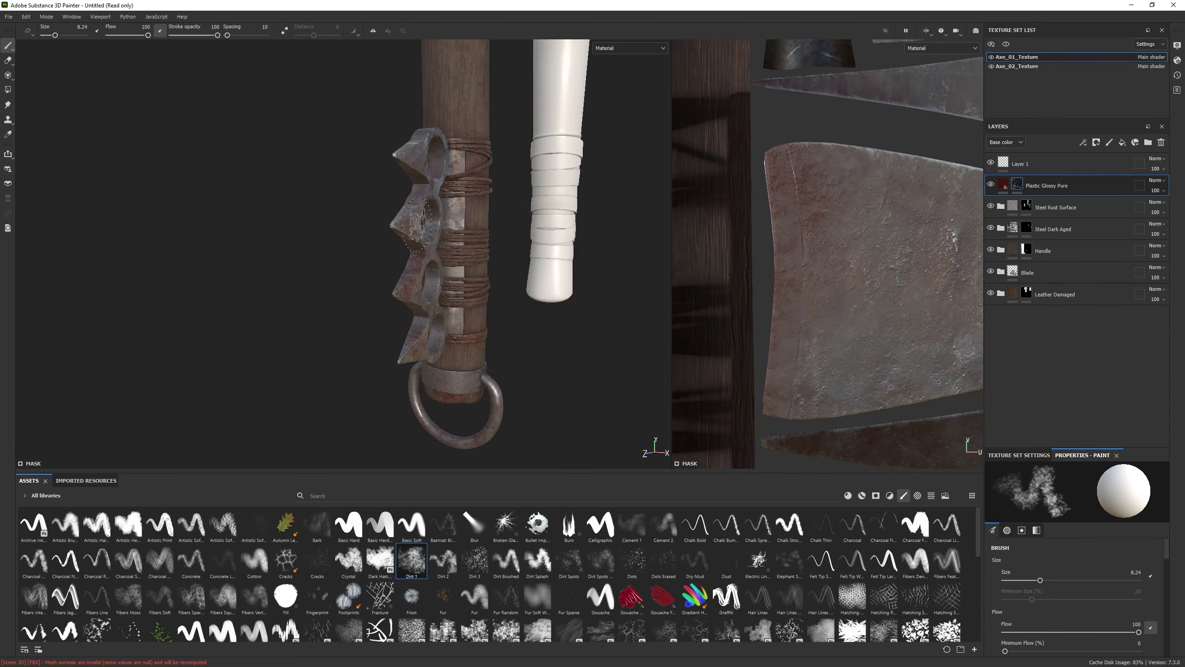
pyautogui.keyDown('alt'); pyautogui.moveTo(415, 335); pyautogui.dragTo(371, 379); pyautogui.keyUp('alt')
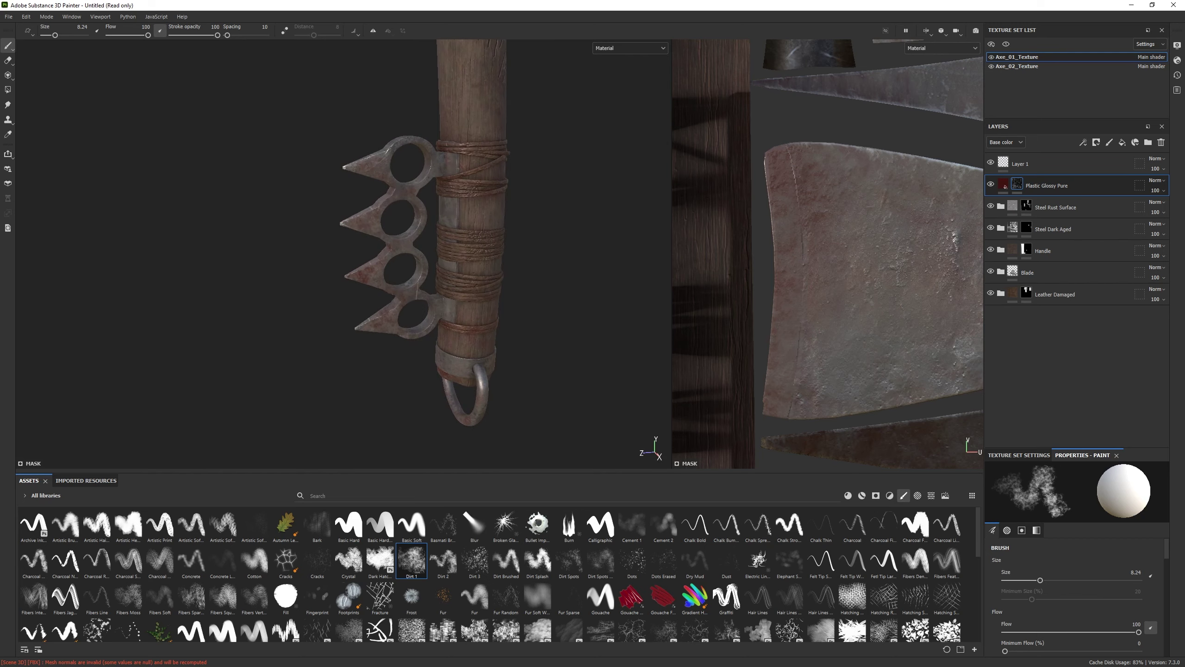
pyautogui.press('e')
pyautogui.moveTo(430, 230)
pyautogui.keyDown('alt'); pyautogui.mouseDown()
pyautogui.moveTo(383, 312)
pyautogui.moveTo(567, 263)
pyautogui.moveTo(478, 268)
pyautogui.mouseUp(); pyautogui.keyUp('alt')
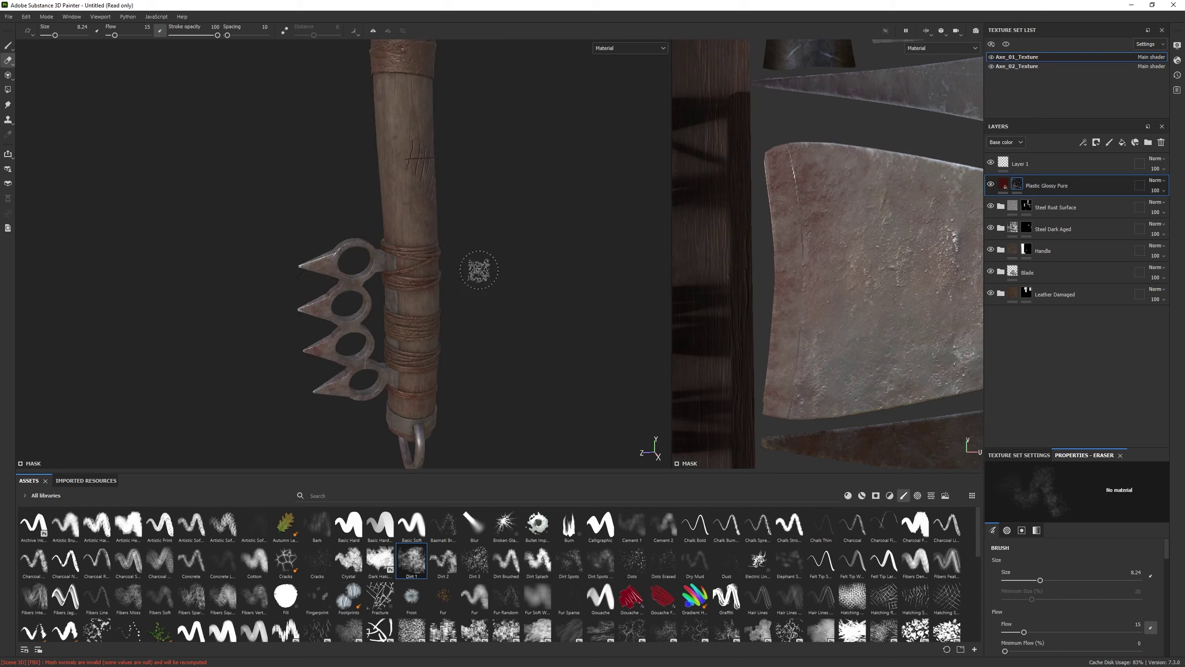
pyautogui.moveTo(1049, 166); pyautogui.dragTo(1049, 194)
# Add the Plastic Matte Pure material as a new layer in the layer stack
pyautogui.press('1')
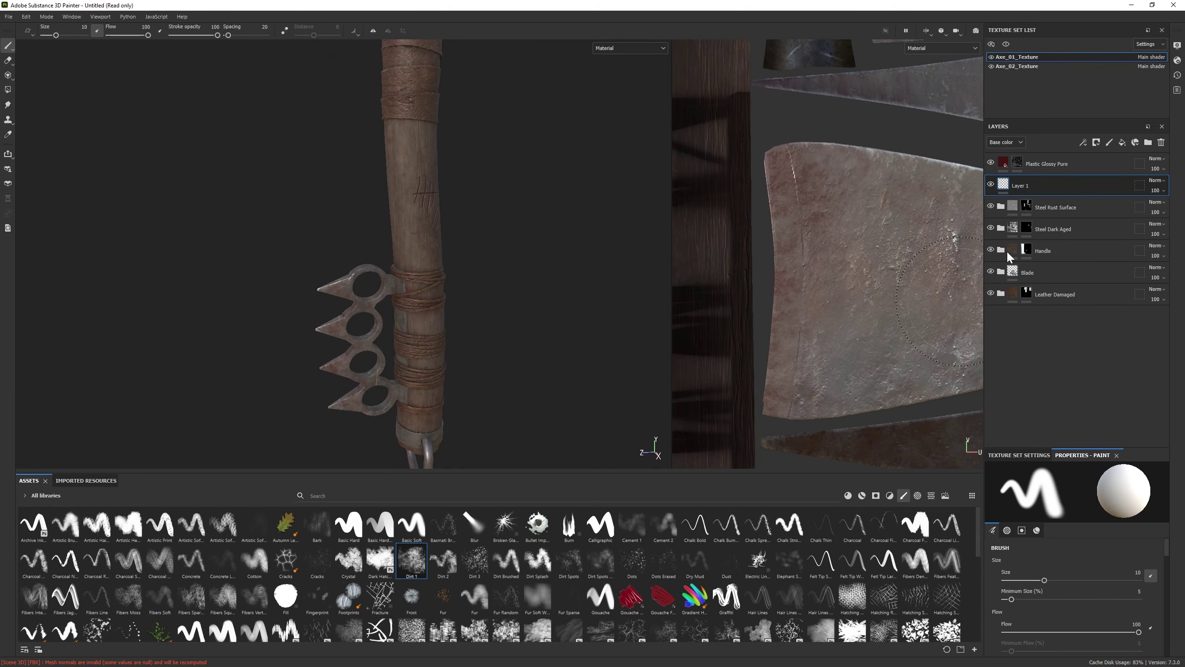
pyautogui.click(848, 495)
pyautogui.hotkey('ctrl', 'z')
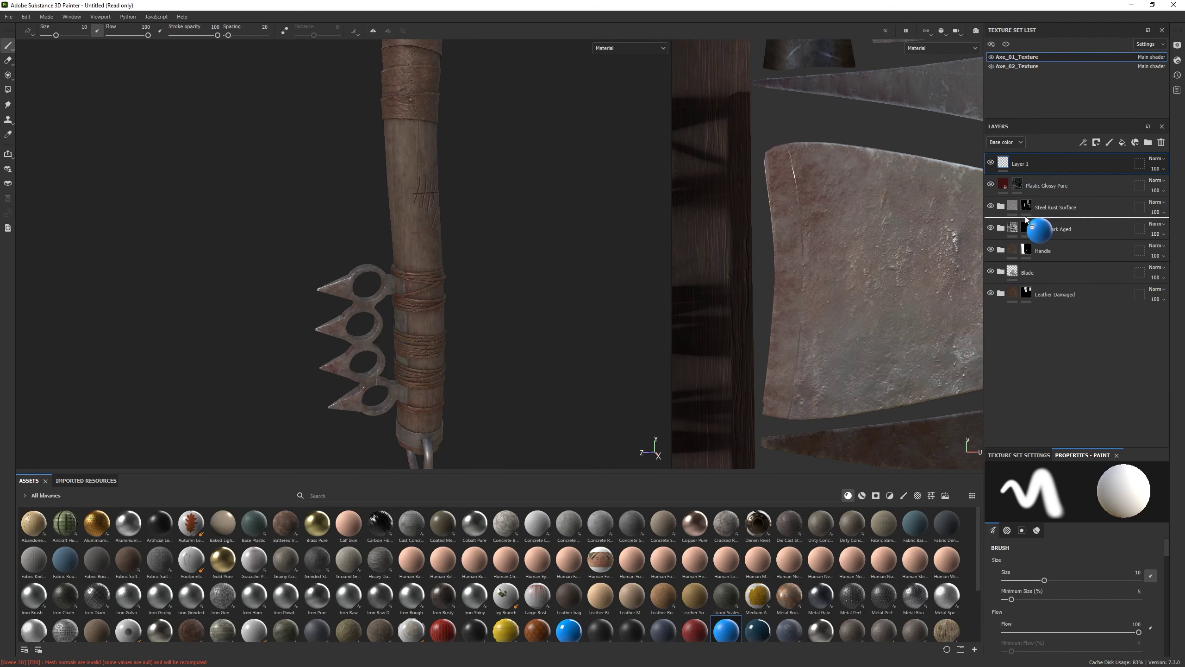
pyautogui.moveTo(1025, 218); pyautogui.dragTo(1020, 211)
pyautogui.keyDown('alt'); pyautogui.moveTo(489, 280); pyautogui.dragTo(476, 327); pyautogui.keyUp('alt')
# Give the matte layer base colour 303336, roughness about 0.69, and a black mask
pyautogui.click(1022, 560)
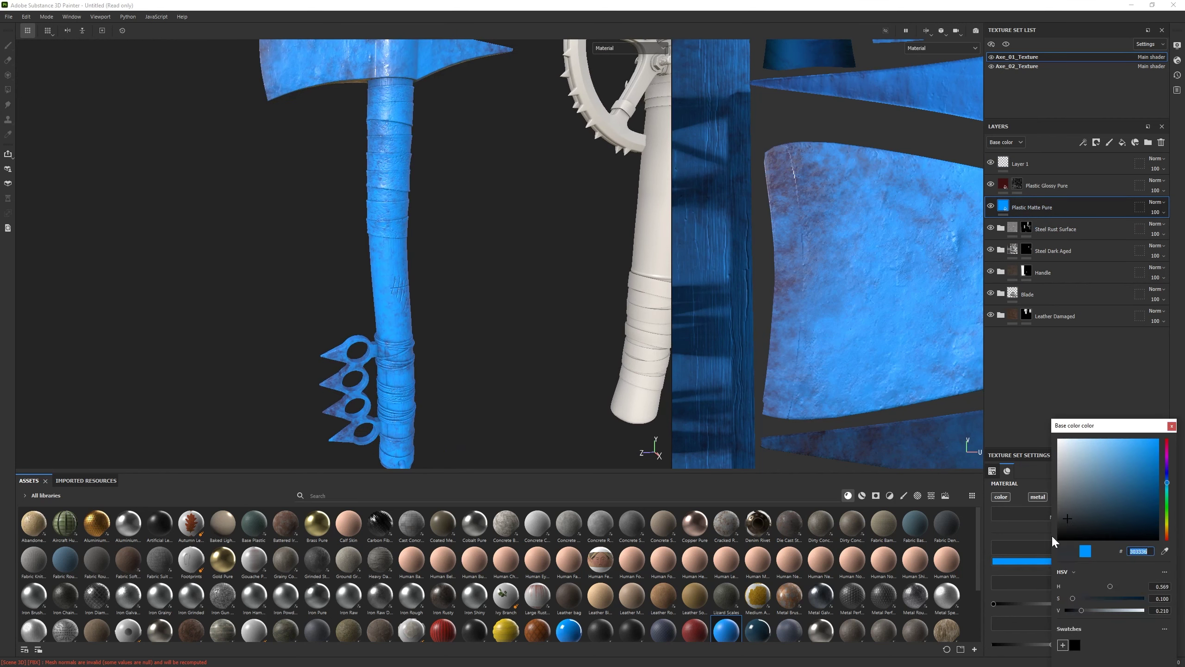
pyautogui.press('Return')
pyautogui.moveTo(1090, 645); pyautogui.dragTo(1099, 645)
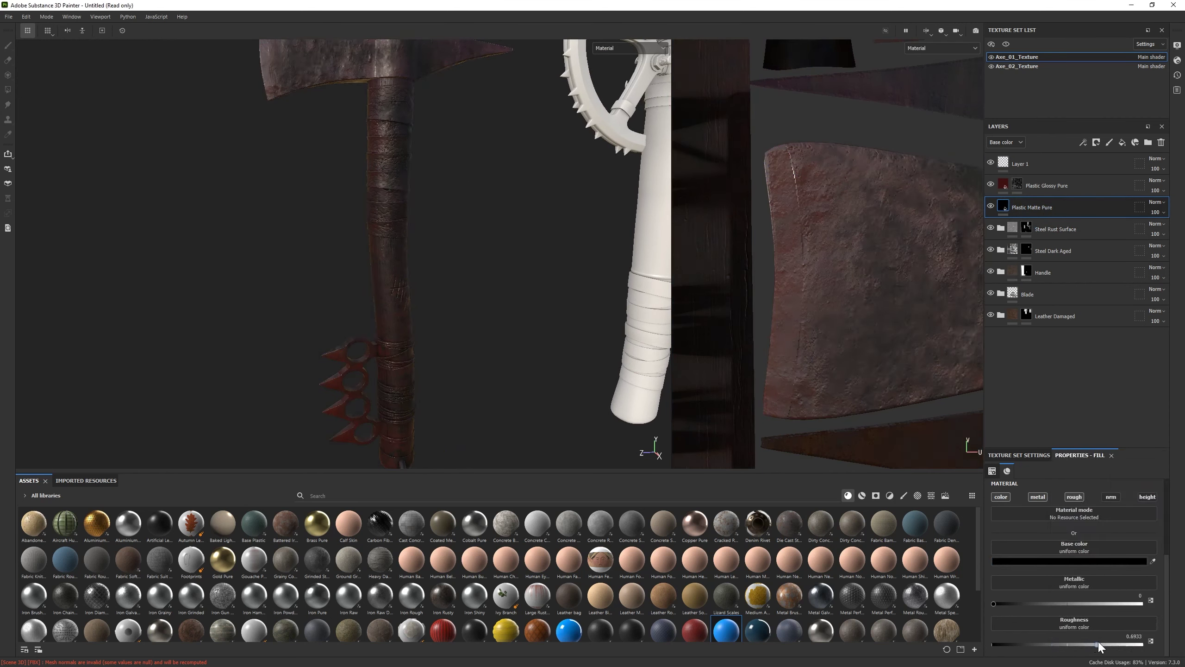
pyautogui.rightClick(1057, 210)
pyautogui.click(1073, 220)
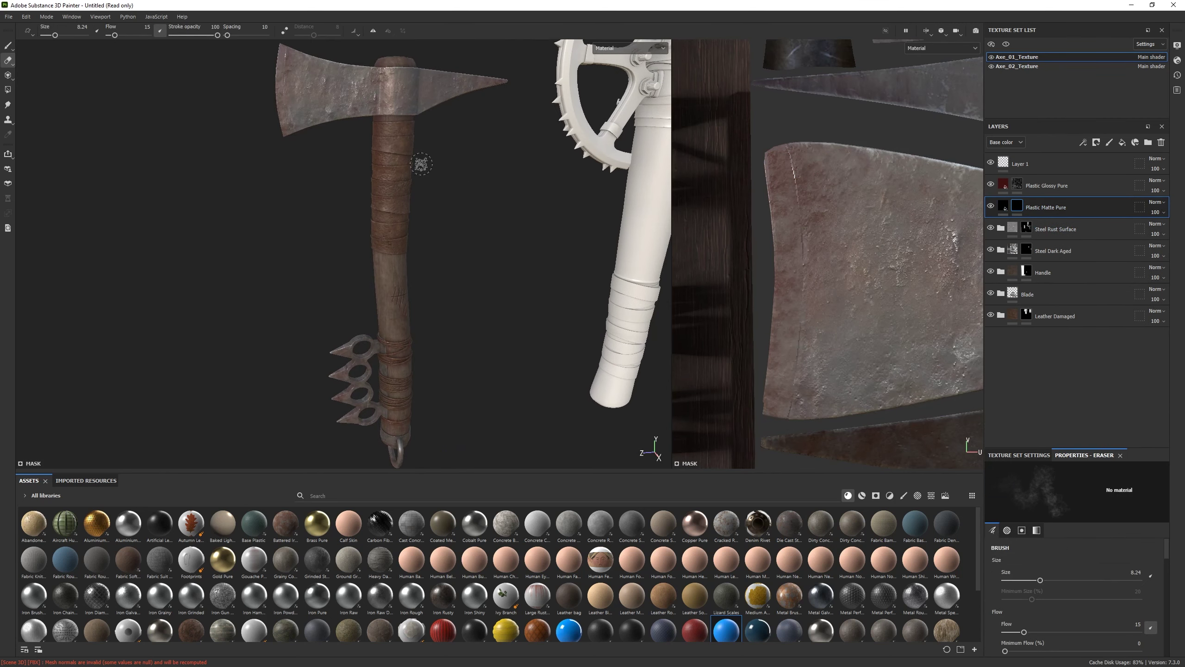
# Shrink the brush to 13.48 and move the view in close on the wooden handle
pyautogui.keyDown('alt'); pyautogui.moveTo(400, 180); pyautogui.dragTo(357, 238); pyautogui.keyUp('alt')
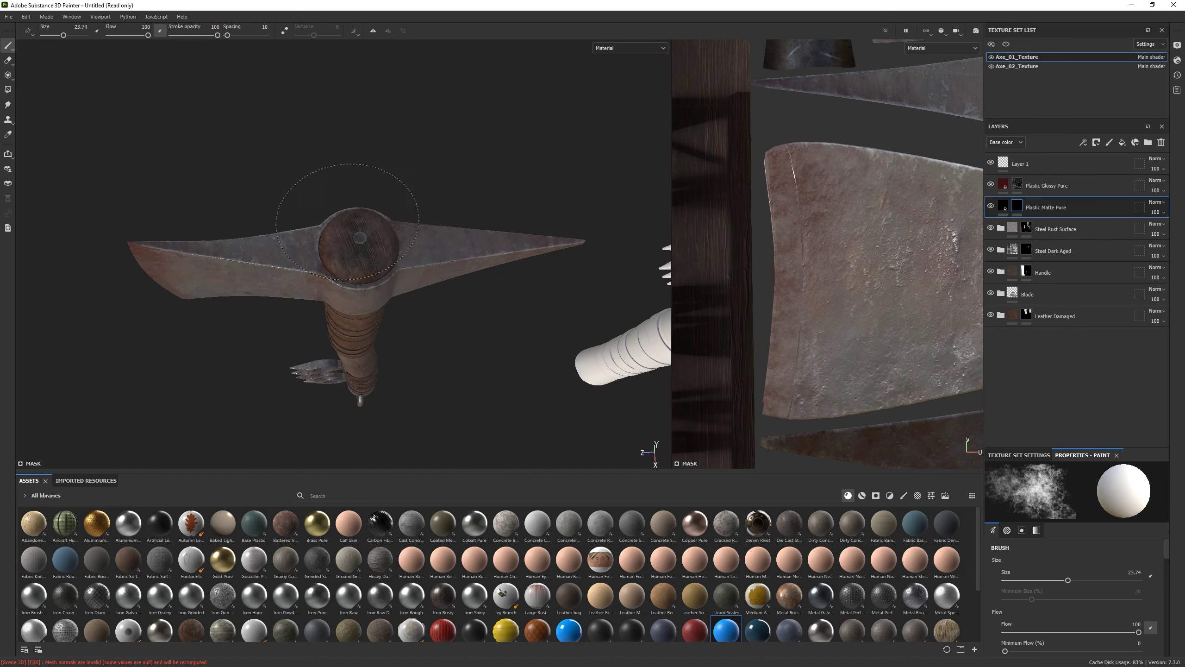
pyautogui.keyDown('ctrl'); pyautogui.moveTo(357, 238); pyautogui.dragTo(357, 240, button='right'); pyautogui.keyUp('ctrl')
pyautogui.keyDown('alt'); pyautogui.moveTo(357, 243); pyautogui.dragTo(391, 285); pyautogui.keyUp('alt')
pyautogui.scroll(3, 391, 286)
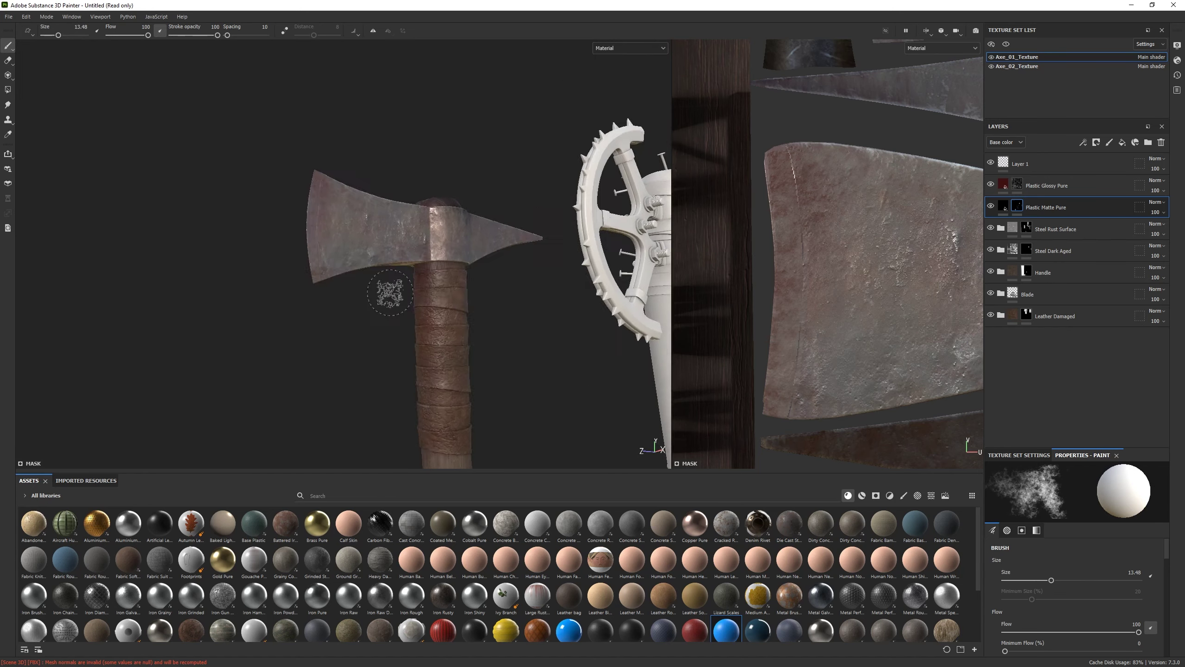
pyautogui.keyDown('ctrl'); pyautogui.moveTo(391, 285); pyautogui.dragTo(404, 232, button='right'); pyautogui.keyUp('ctrl')
pyautogui.keyDown('alt'); pyautogui.moveTo(422, 225); pyautogui.dragTo(518, 217); pyautogui.keyUp('alt')
pyautogui.keyDown('alt'); pyautogui.moveTo(518, 216); pyautogui.dragTo(159, 296, button='right'); pyautogui.keyUp('alt')
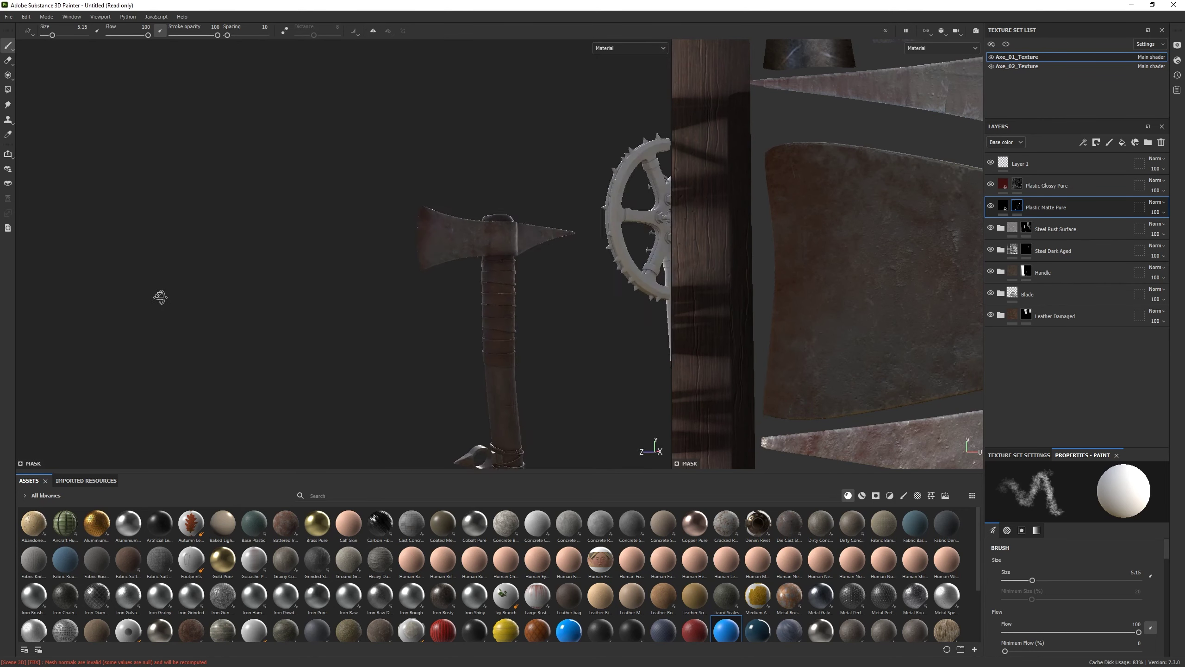
pyautogui.keyDown('alt'); pyautogui.moveTo(159, 297); pyautogui.dragTo(327, 298); pyautogui.keyUp('alt')
pyautogui.scroll(5, 467, 280)
pyautogui.keyDown('alt'); pyautogui.moveTo(513, 290); pyautogui.dragTo(541, 320); pyautogui.keyUp('alt')
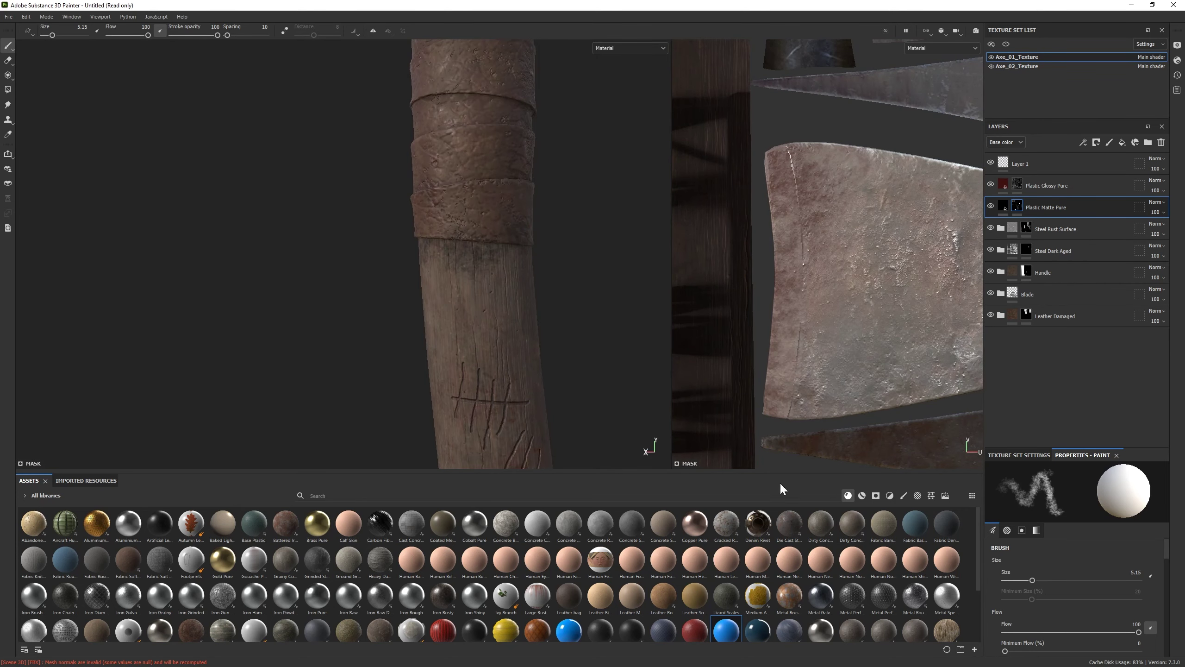
# Browse the brushes, try the Charcoal brush, then settle on the Dirt 1 brush
pyautogui.click(903, 496)
pyautogui.scroll(-3, 559, 591)
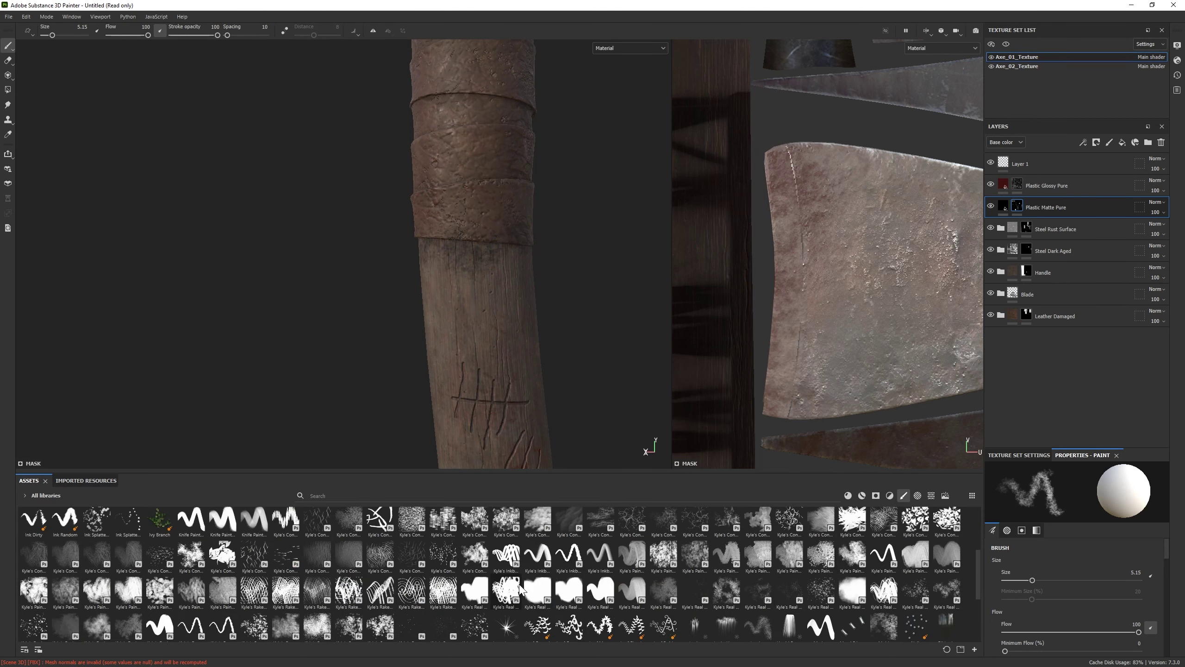
pyautogui.scroll(3, 472, 560)
pyautogui.moveTo(357, 572)
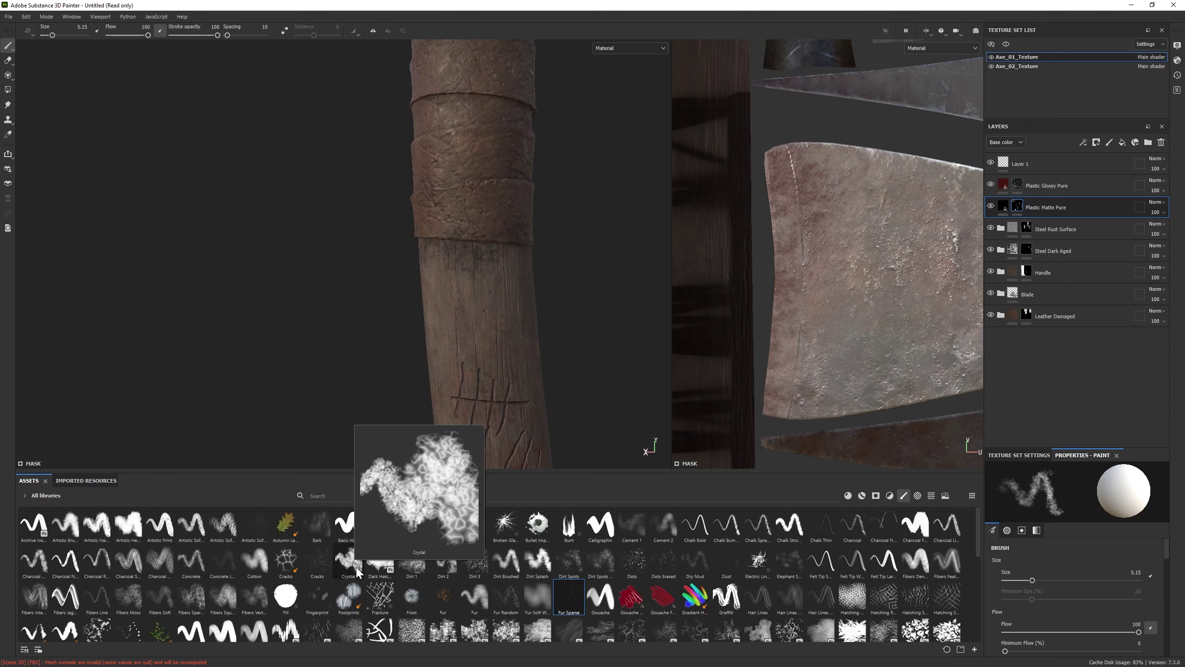
pyautogui.click(915, 525)
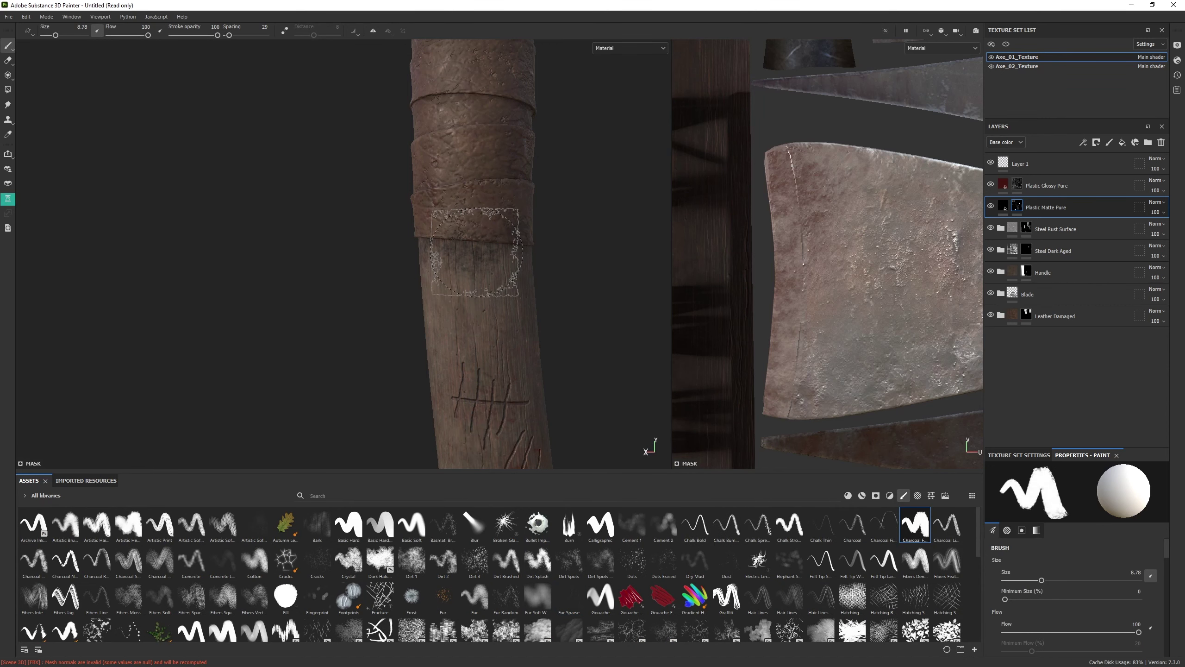
pyautogui.keyDown('alt'); pyautogui.moveTo(499, 254); pyautogui.dragTo(488, 252); pyautogui.keyUp('alt')
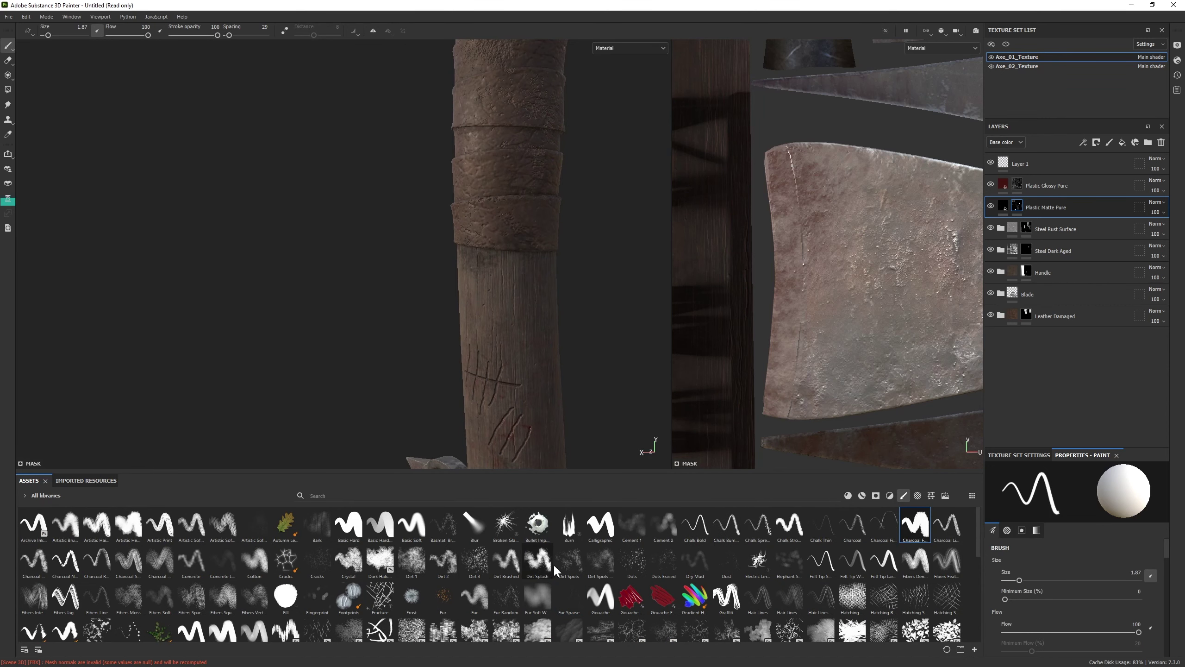
pyautogui.click(419, 563)
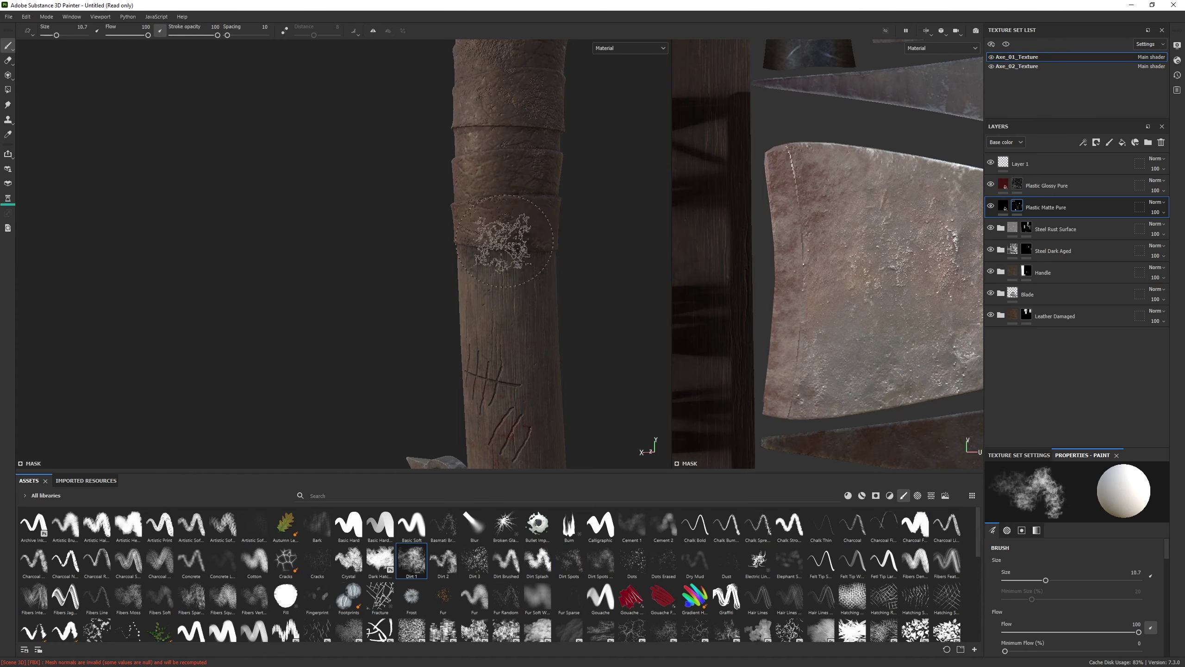
pyautogui.keyDown('alt'); pyautogui.moveTo(512, 262); pyautogui.dragTo(613, 239); pyautogui.keyUp('alt')
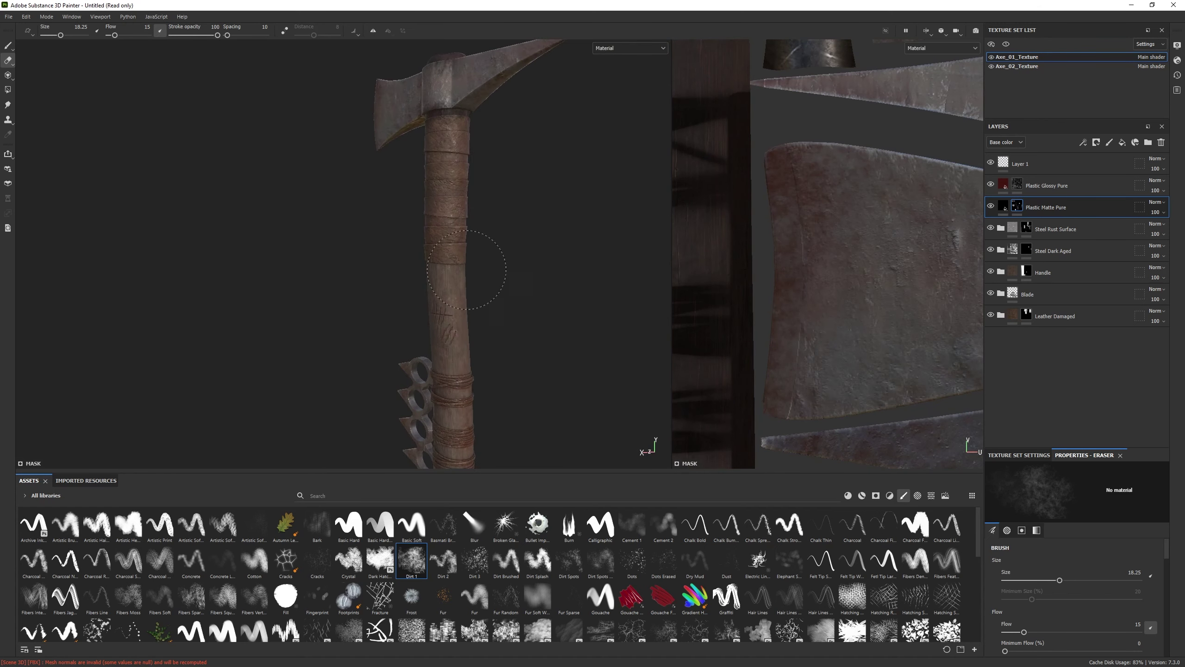
# Raise brush flow to 36 and reduce brush size to 13.48 while inspecting the axe
pyautogui.keyDown('ctrl'); pyautogui.moveTo(466, 269); pyautogui.dragTo(496, 336); pyautogui.keyUp('ctrl')
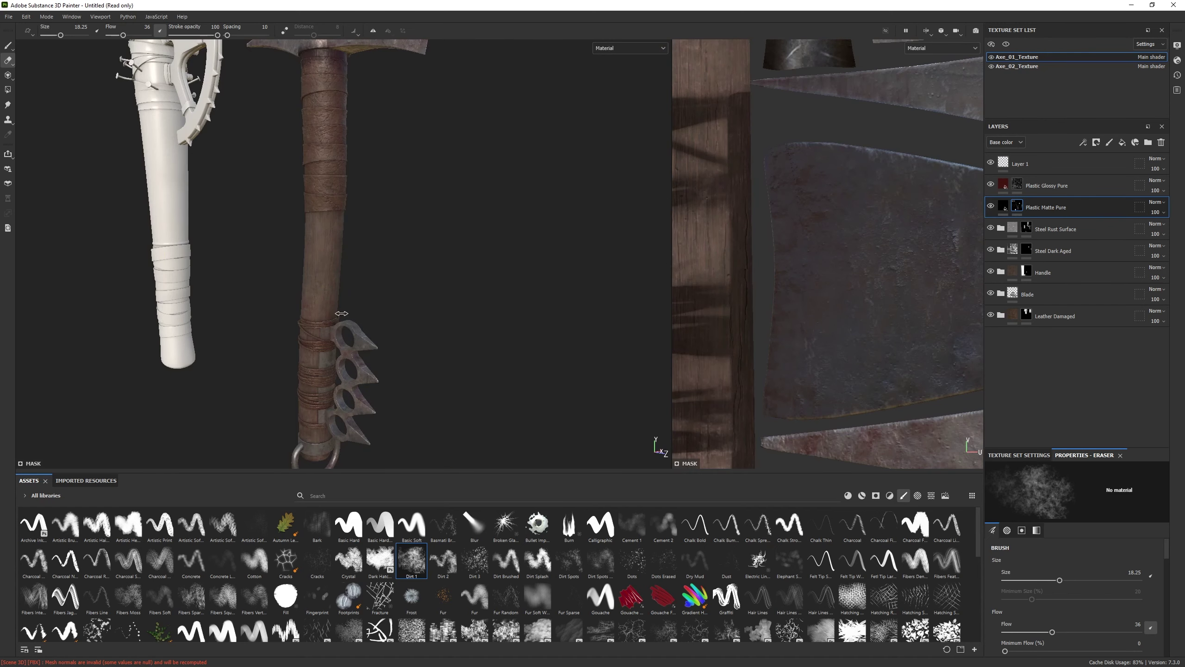
pyautogui.keyDown('alt'); pyautogui.moveTo(341, 313); pyautogui.dragTo(820, 241); pyautogui.keyUp('alt')
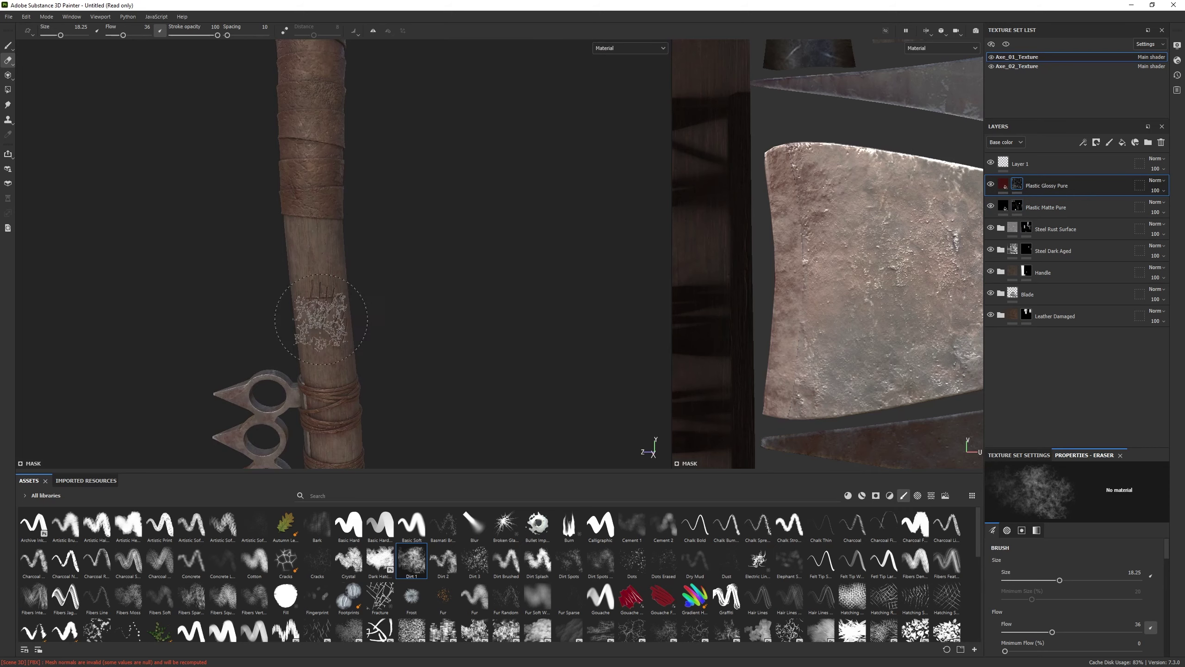
pyautogui.keyDown('ctrl'); pyautogui.moveTo(320, 319); pyautogui.dragTo(308, 319, button='right'); pyautogui.keyUp('ctrl')
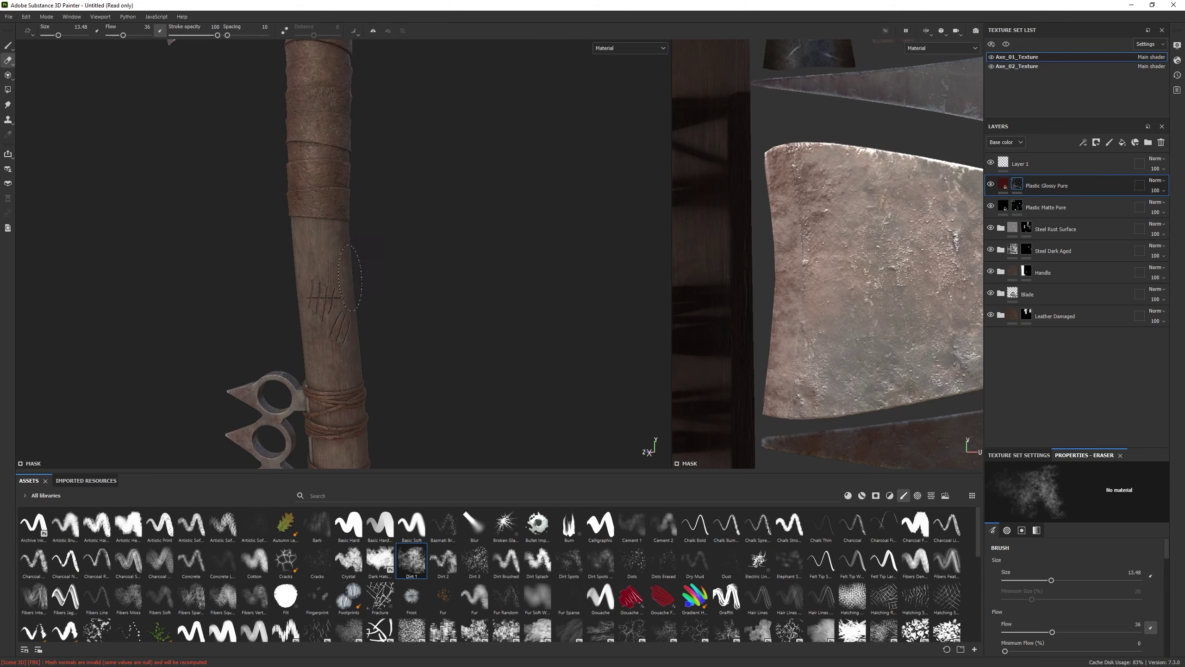
pyautogui.moveTo(320, 319)
pyautogui.keyDown('alt'); pyautogui.mouseDown()
pyautogui.moveTo(320, 331)
pyautogui.moveTo(251, 313)
pyautogui.moveTo(127, 203)
pyautogui.mouseUp(); pyautogui.keyUp('alt')
pyautogui.keyDown('alt'); pyautogui.moveTo(126, 203); pyautogui.dragTo(155, 202, button='right'); pyautogui.keyUp('alt')
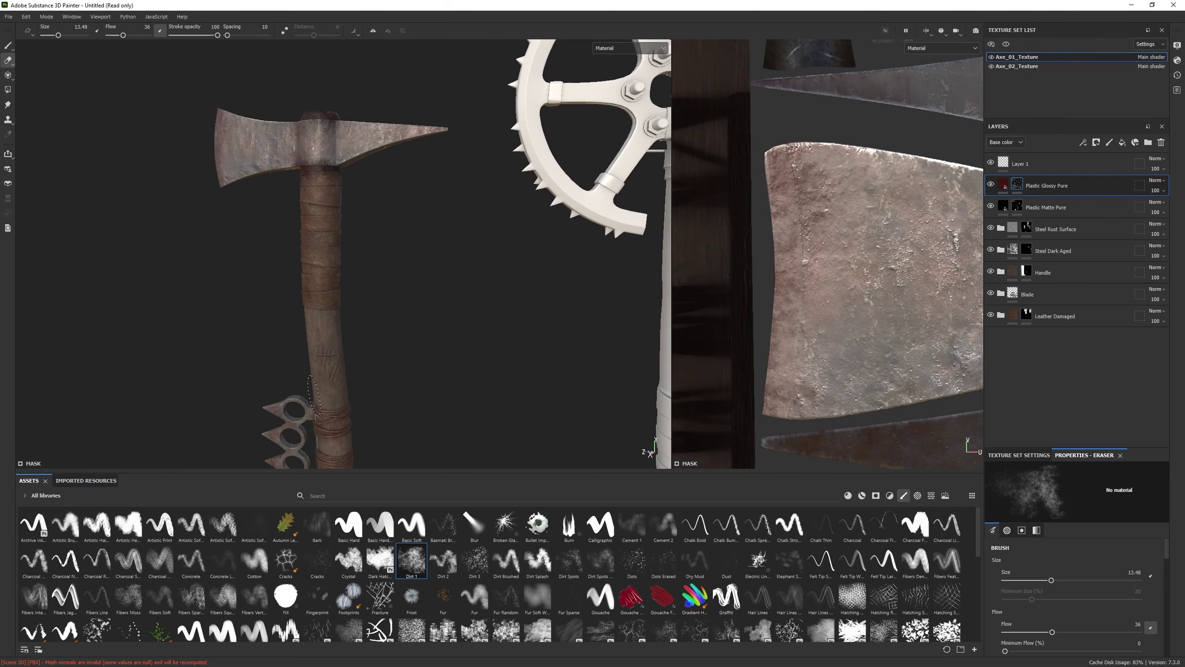
pyautogui.keyDown('alt'); pyautogui.moveTo(314, 395); pyautogui.dragTo(269, 322); pyautogui.keyUp('alt')
pyautogui.keyDown('alt'); pyautogui.moveTo(260, 378); pyautogui.dragTo(392, 378); pyautogui.keyUp('alt')
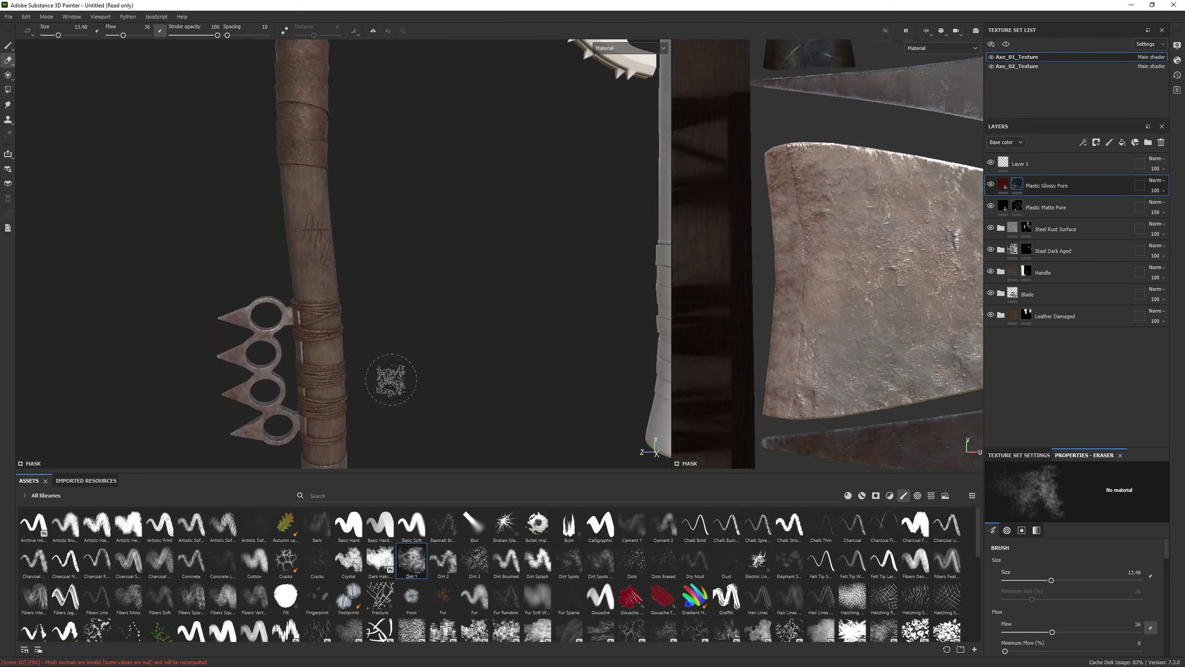
pyautogui.keyDown('alt'); pyautogui.moveTo(391, 379); pyautogui.dragTo(406, 327, button='right'); pyautogui.keyUp('alt')
# Switch to the Plastic Matte Pure layer and orbit around the axe head and knuckle guard
pyautogui.press('Down')
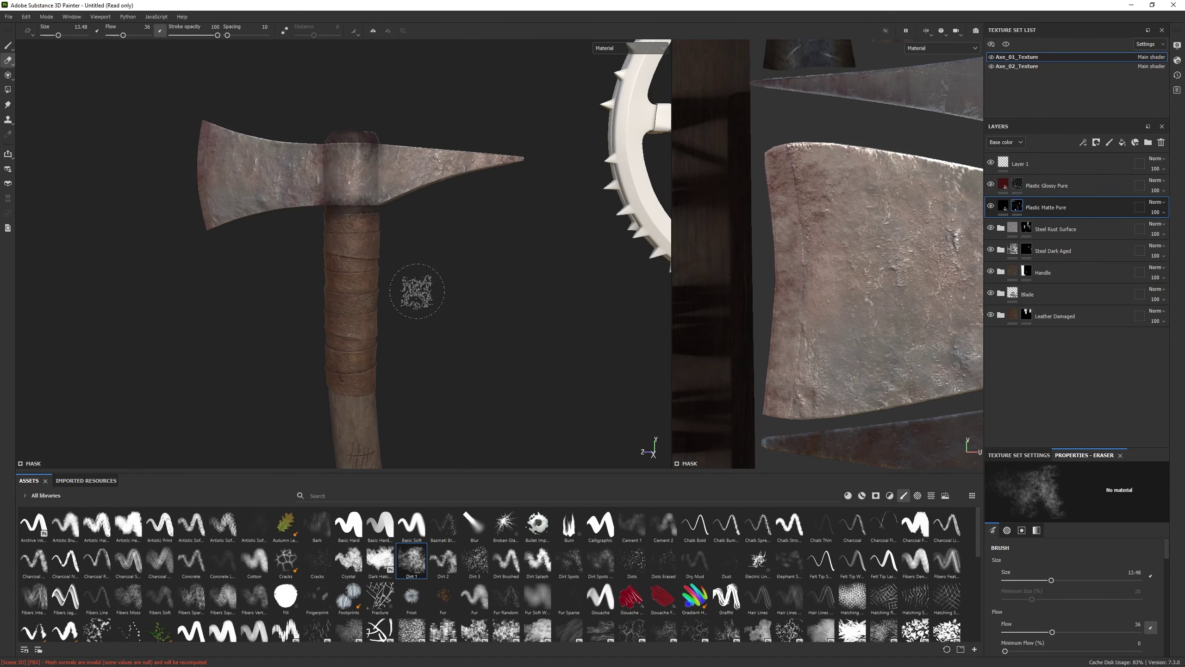
pyautogui.keyDown('alt'); pyautogui.moveTo(419, 265); pyautogui.dragTo(344, 455); pyautogui.keyUp('alt')
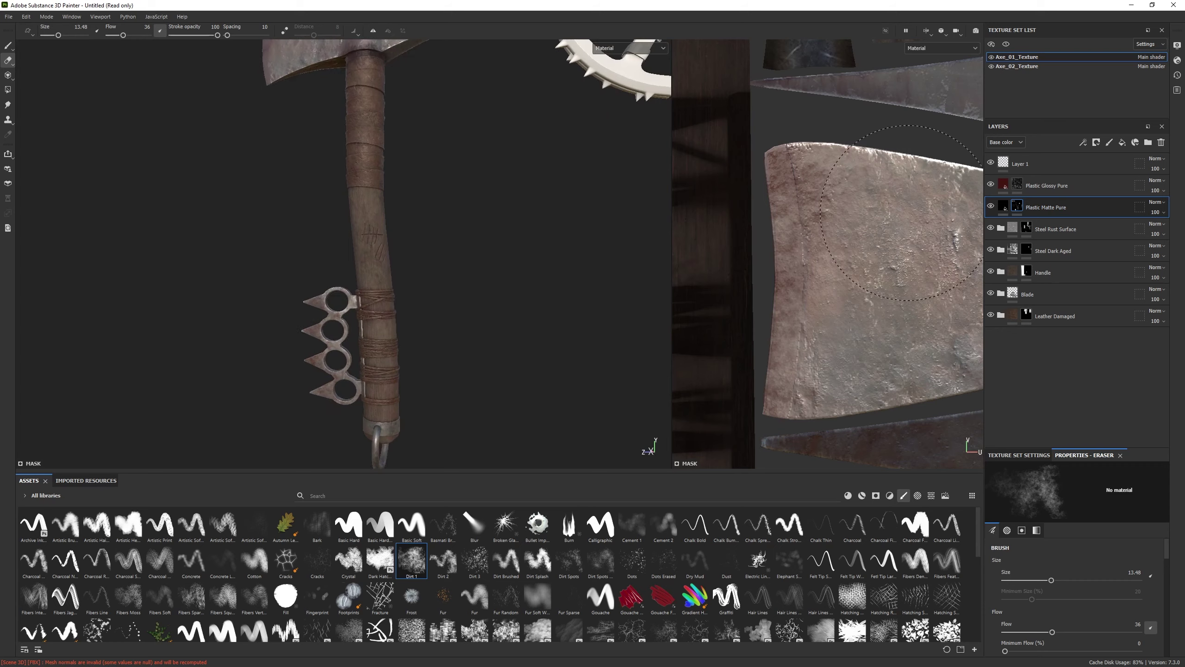
pyautogui.press('Up')
pyautogui.keyDown('alt'); pyautogui.moveTo(558, 502); pyautogui.dragTo(382, 310, button='right'); pyautogui.keyUp('alt')
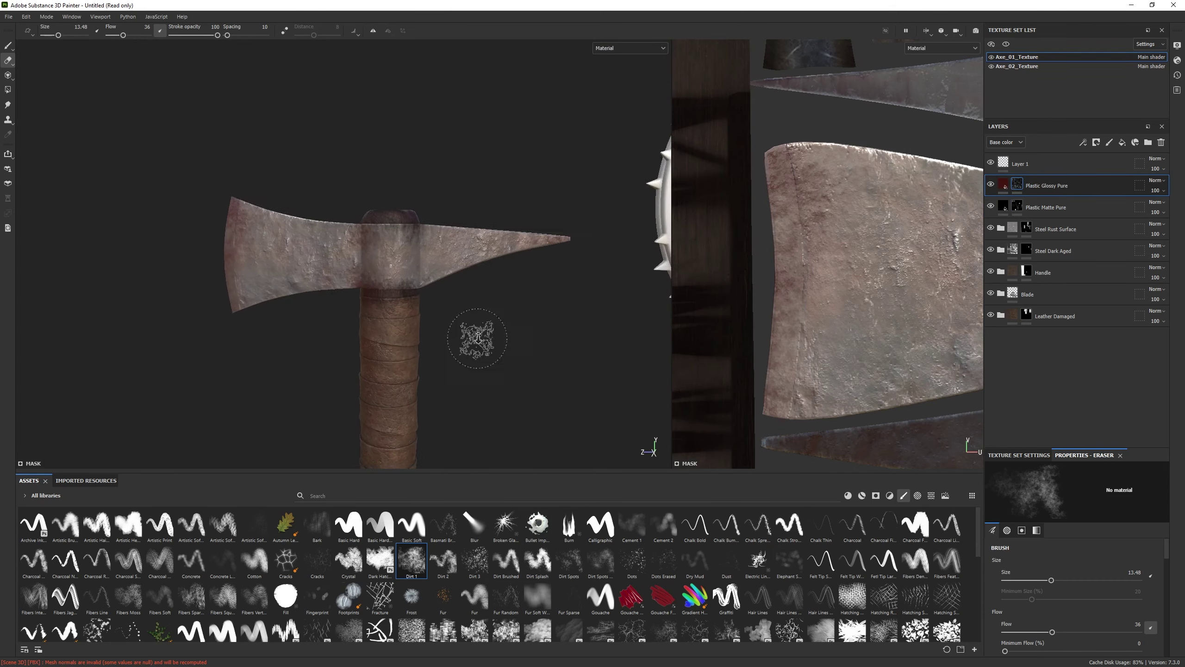
pyautogui.press('Down')
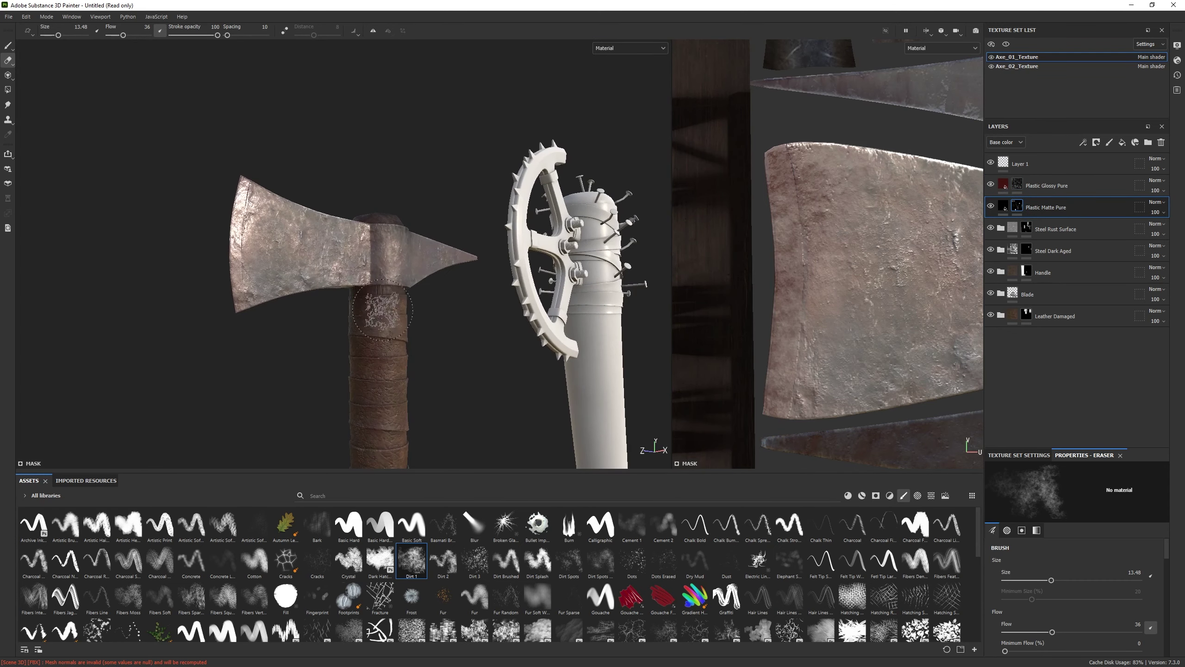
pyautogui.keyDown('alt'); pyautogui.moveTo(382, 311); pyautogui.dragTo(471, 402); pyautogui.keyUp('alt')
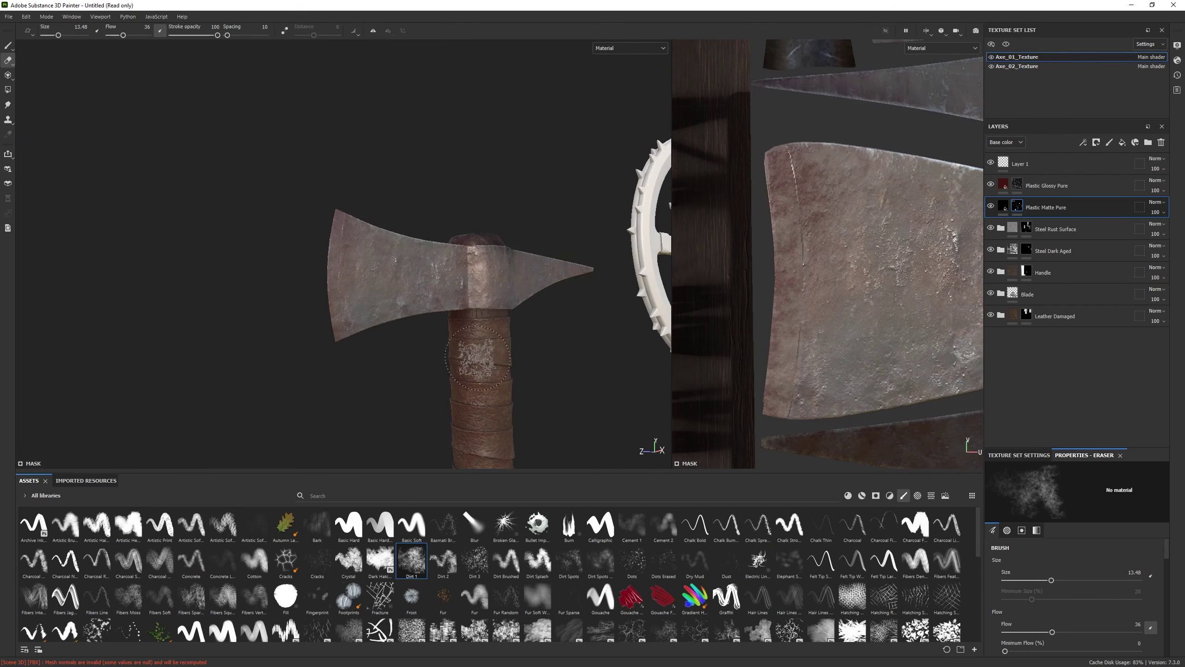
pyautogui.moveTo(513, 336)
pyautogui.keyDown('alt'); pyautogui.mouseDown()
pyautogui.moveTo(569, 352)
pyautogui.moveTo(588, 245)
pyautogui.moveTo(550, 253)
pyautogui.moveTo(554, 348)
pyautogui.mouseUp(); pyautogui.keyUp('alt')
# Adjust the eraser size between 4.28 and about 9.43, framing the carved upper handle
pyautogui.press('[')
pyautogui.press('[')
pyautogui.press('[')
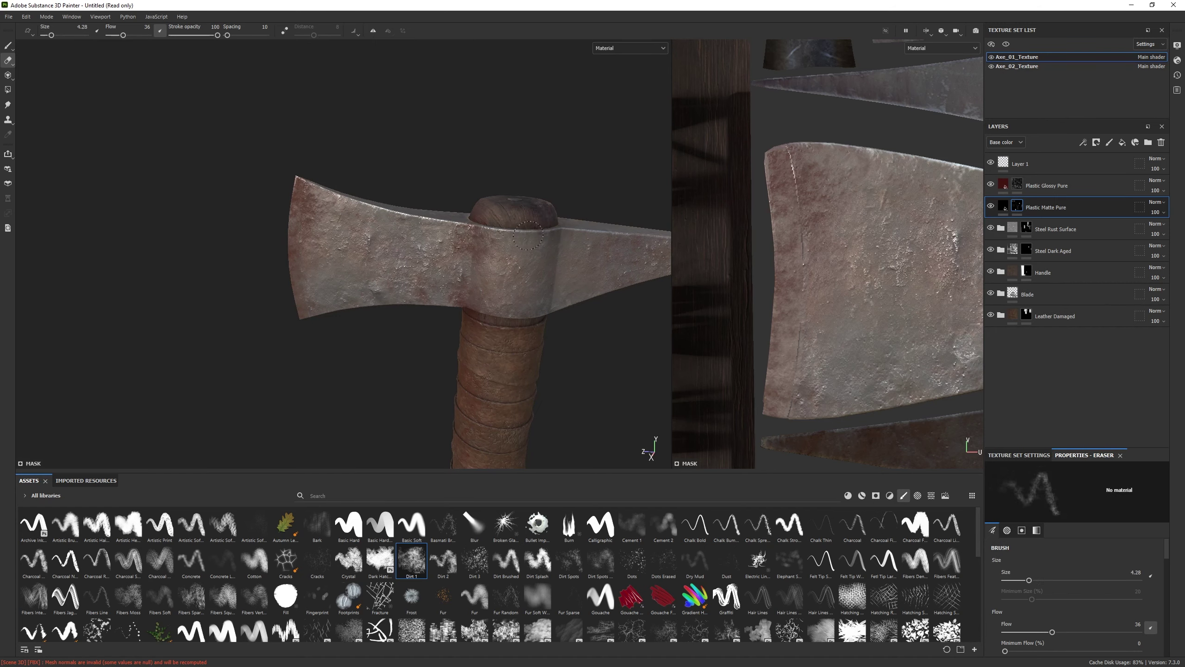
pyautogui.moveTo(530, 238)
pyautogui.keyDown('alt'); pyautogui.mouseDown()
pyautogui.moveTo(206, 307)
pyautogui.moveTo(681, 430)
pyautogui.moveTo(462, 239)
pyautogui.mouseUp(); pyautogui.keyUp('alt')
pyautogui.press(']')
pyautogui.press(']')
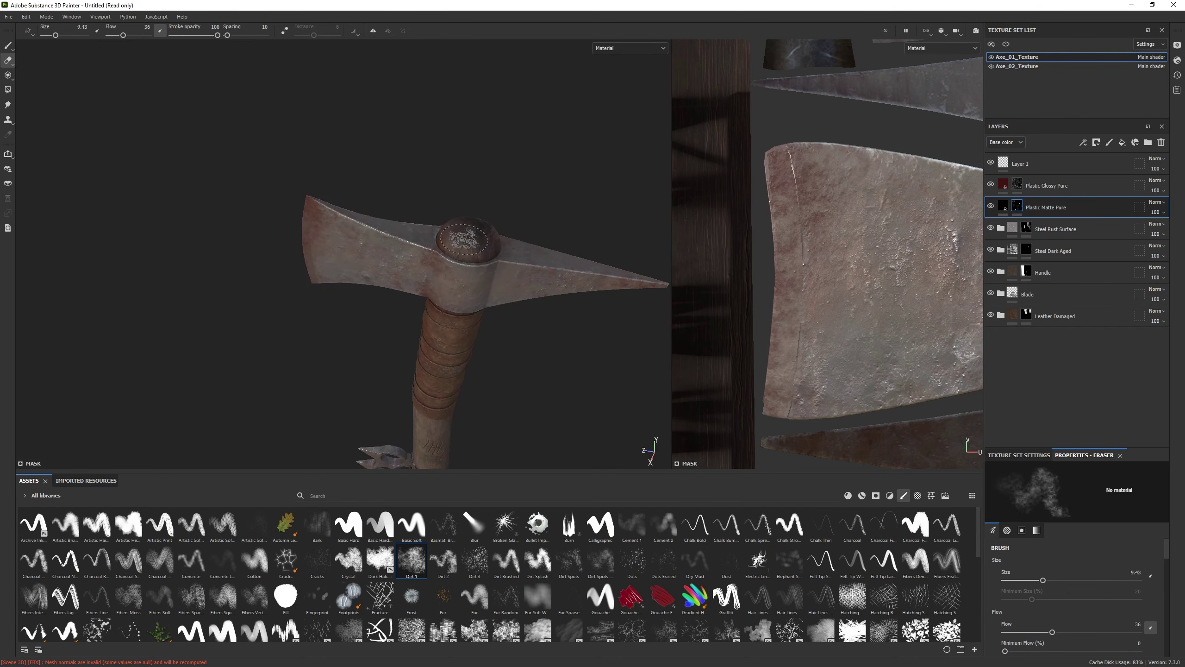
pyautogui.scroll(-5, 476, 331)
pyautogui.scroll(8, 450, 287)
pyautogui.press('[')
pyautogui.press('[')
pyautogui.press('[')
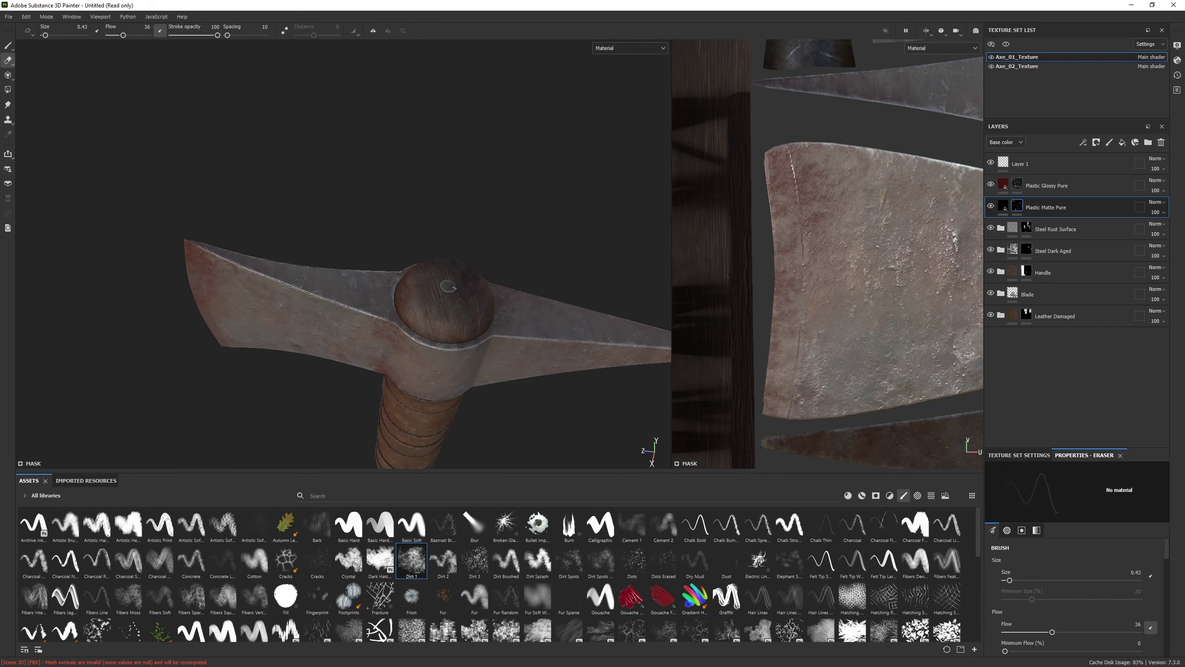
pyautogui.keyDown('alt'); pyautogui.moveTo(450, 290); pyautogui.dragTo(561, 230); pyautogui.keyUp('alt')
pyautogui.scroll(-4, 561, 230)
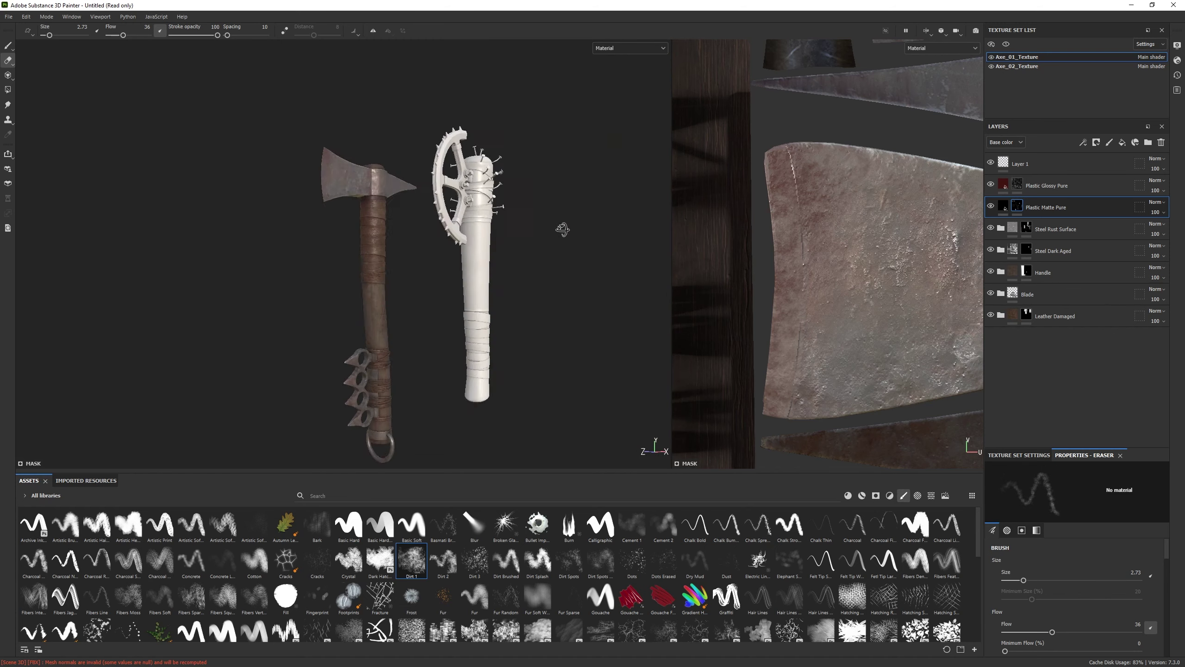
pyautogui.scroll(6, 468, 204)
pyautogui.scroll(3, 468, 205)
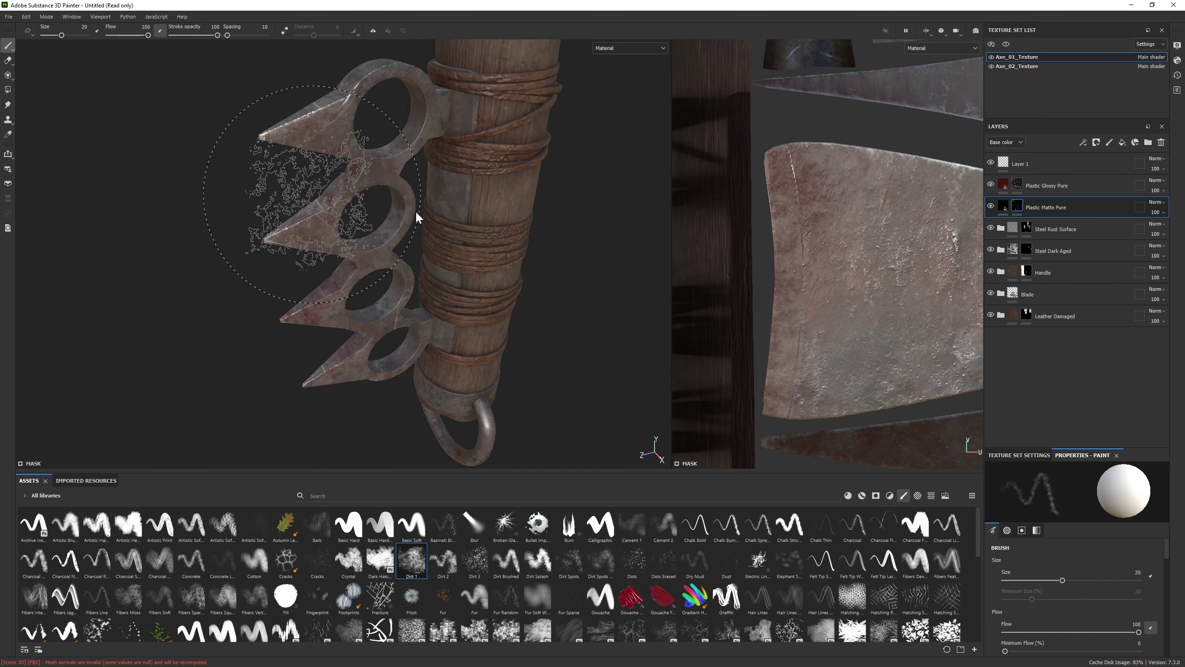
pyautogui.keyDown('alt'); pyautogui.moveTo(418, 219); pyautogui.dragTo(484, 376, button='middle'); pyautogui.keyUp('alt')
# Set the Handle folder's Plastic Matte Pure layer metallic value to 0
pyautogui.click(1001, 272)
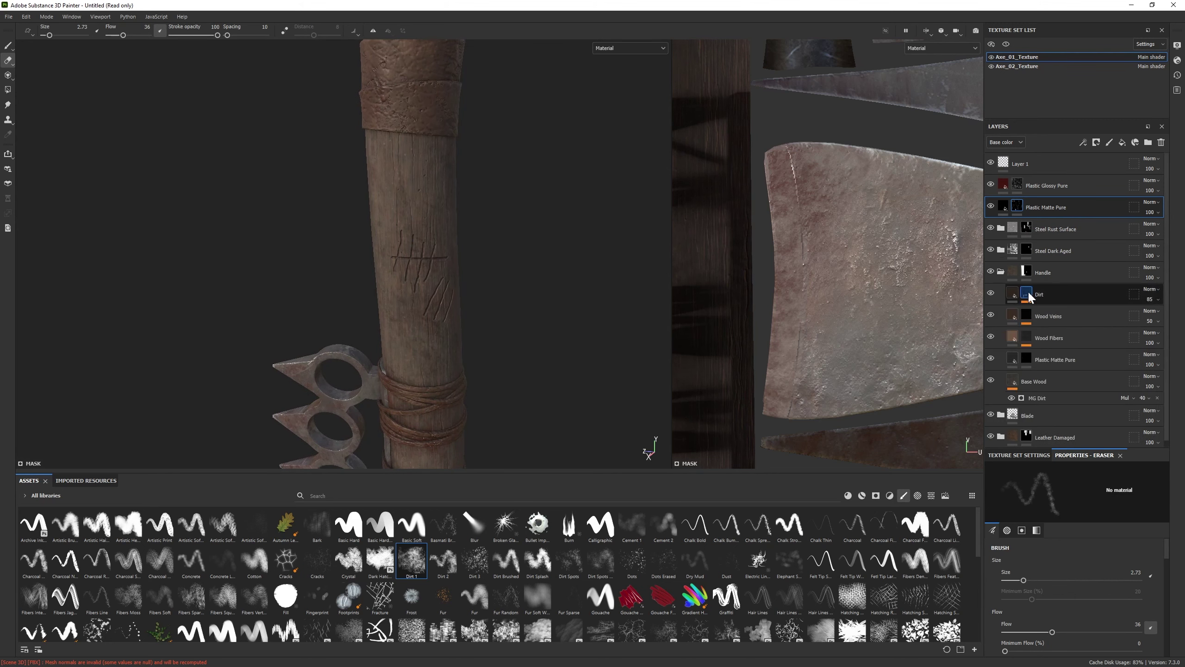
pyautogui.click(1053, 360)
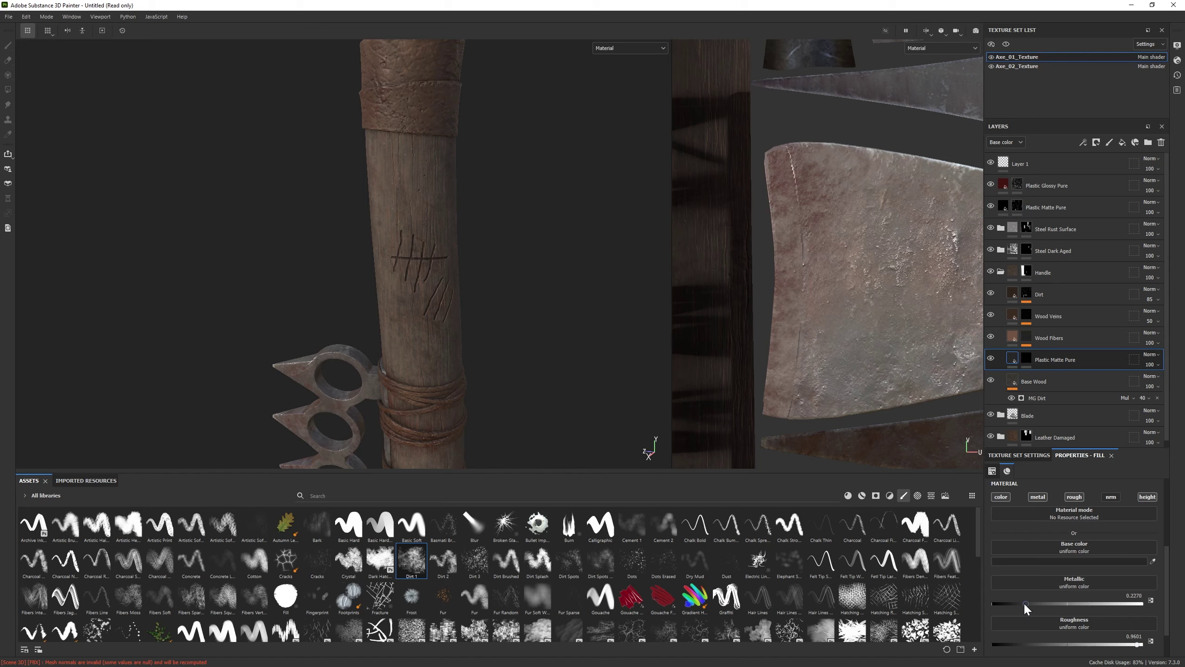
pyautogui.scroll(-1, 1008, 604)
pyautogui.moveTo(1004, 595); pyautogui.dragTo(973, 599)
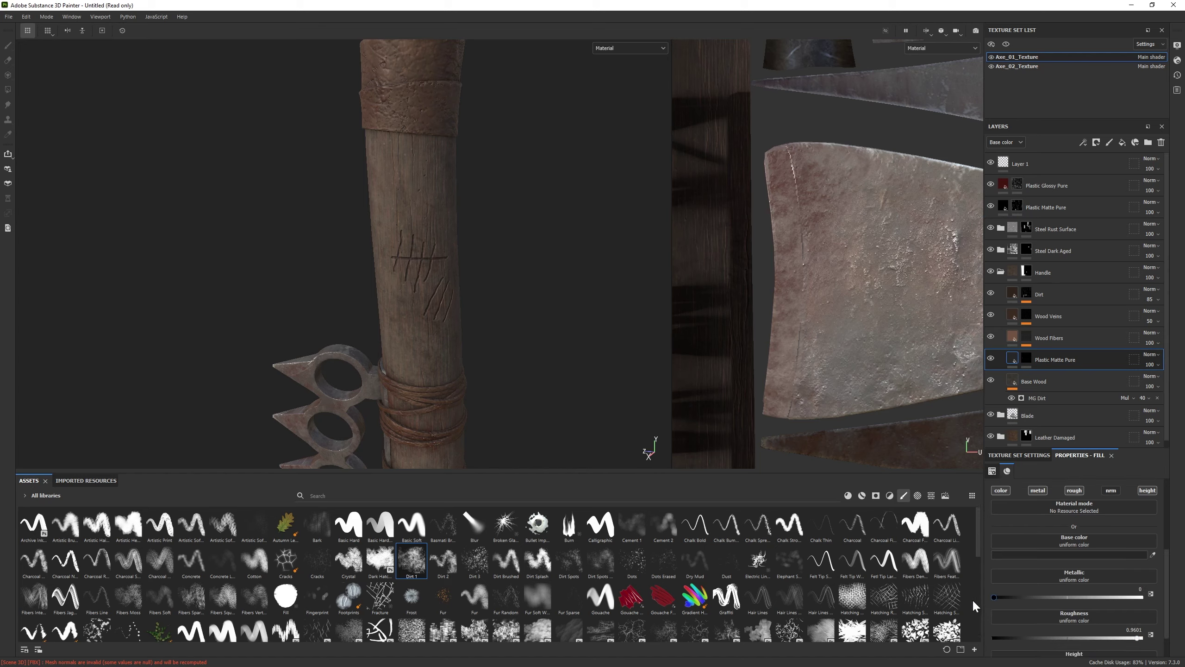
pyautogui.moveTo(247, 271)
pyautogui.keyDown('alt'); pyautogui.mouseDown()
pyautogui.moveTo(247, 256)
pyautogui.moveTo(357, 283)
pyautogui.moveTo(391, 256)
pyautogui.moveTo(417, 366)
pyautogui.moveTo(410, 304)
pyautogui.moveTo(420, 336)
pyautogui.mouseUp(); pyautogui.keyUp('alt')
# Select the Plastic Glossy Pure mask and set the eraser to size 7.03
pyautogui.click(1017, 183)
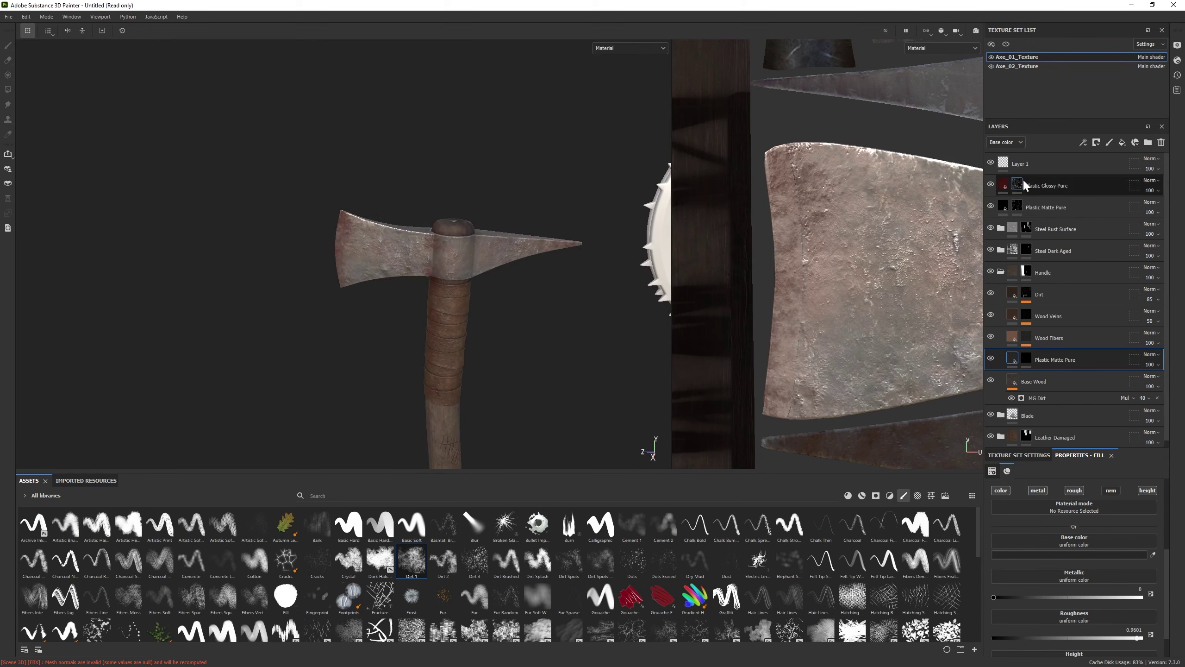
pyautogui.press('e')
pyautogui.scroll(3, 343, 229)
pyautogui.keyDown('alt'); pyautogui.moveTo(312, 187); pyautogui.dragTo(314, 183); pyautogui.keyUp('alt')
pyautogui.keyDown('ctrl'); pyautogui.moveTo(314, 183); pyautogui.dragTo(315, 182, button='right'); pyautogui.keyUp('ctrl')
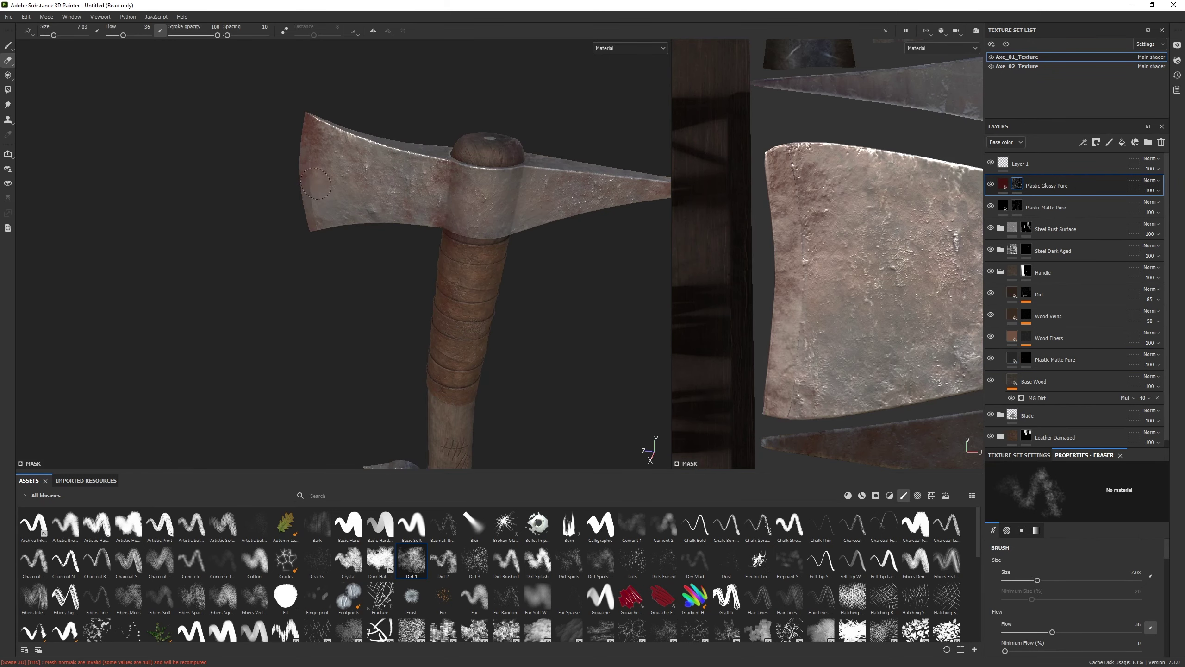
pyautogui.keyDown('alt'); pyautogui.moveTo(316, 183); pyautogui.dragTo(339, 233); pyautogui.keyUp('alt')
pyautogui.scroll(-5, 219, 252)
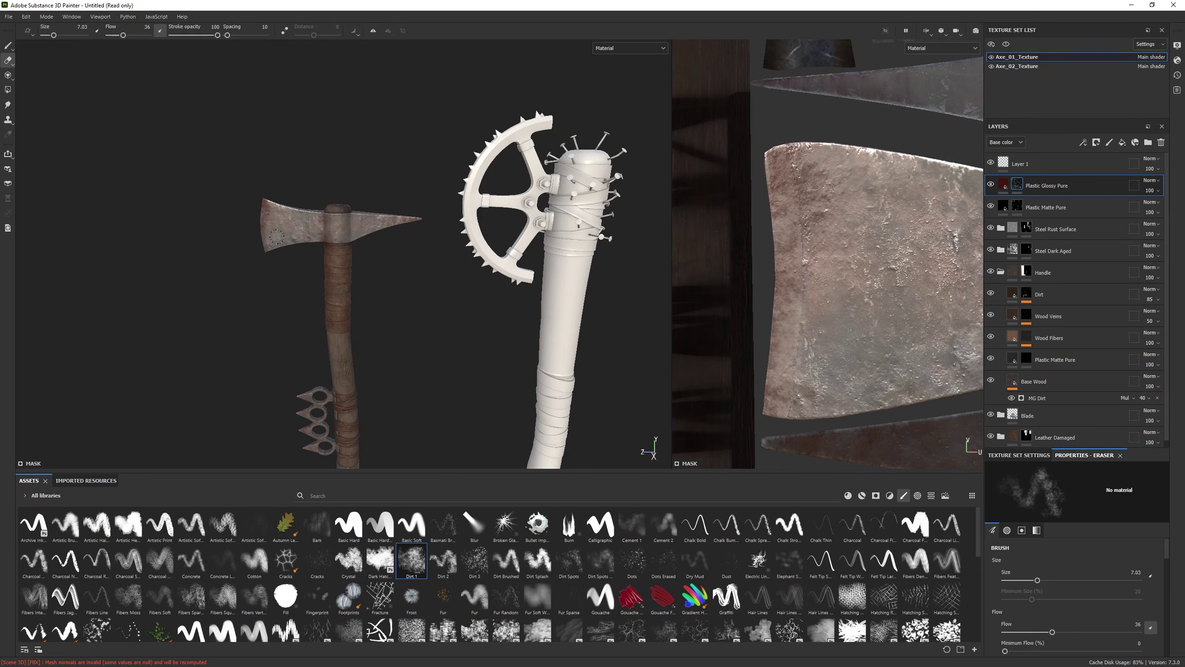
pyautogui.scroll(-2, 276, 237)
pyautogui.keyDown('alt'); pyautogui.moveTo(418, 344); pyautogui.dragTo(384, 318, button='middle'); pyautogui.keyUp('alt')
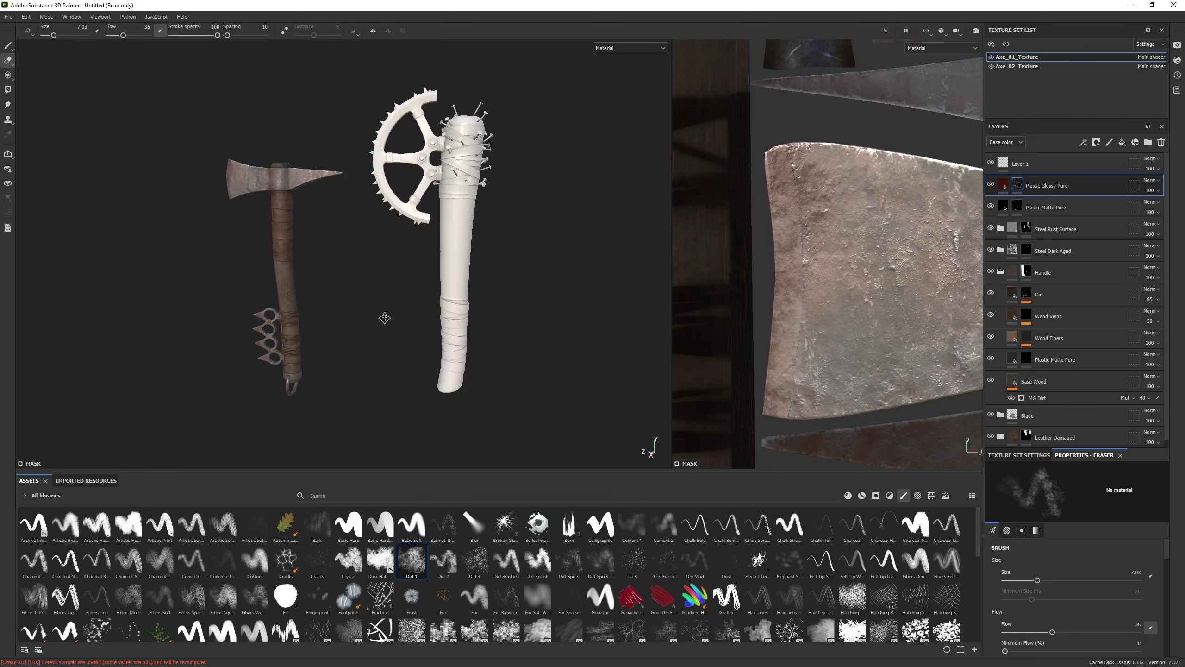
pyautogui.keyDown('alt'); pyautogui.moveTo(418, 265); pyautogui.dragTo(351, 266, button='middle'); pyautogui.keyUp('alt')
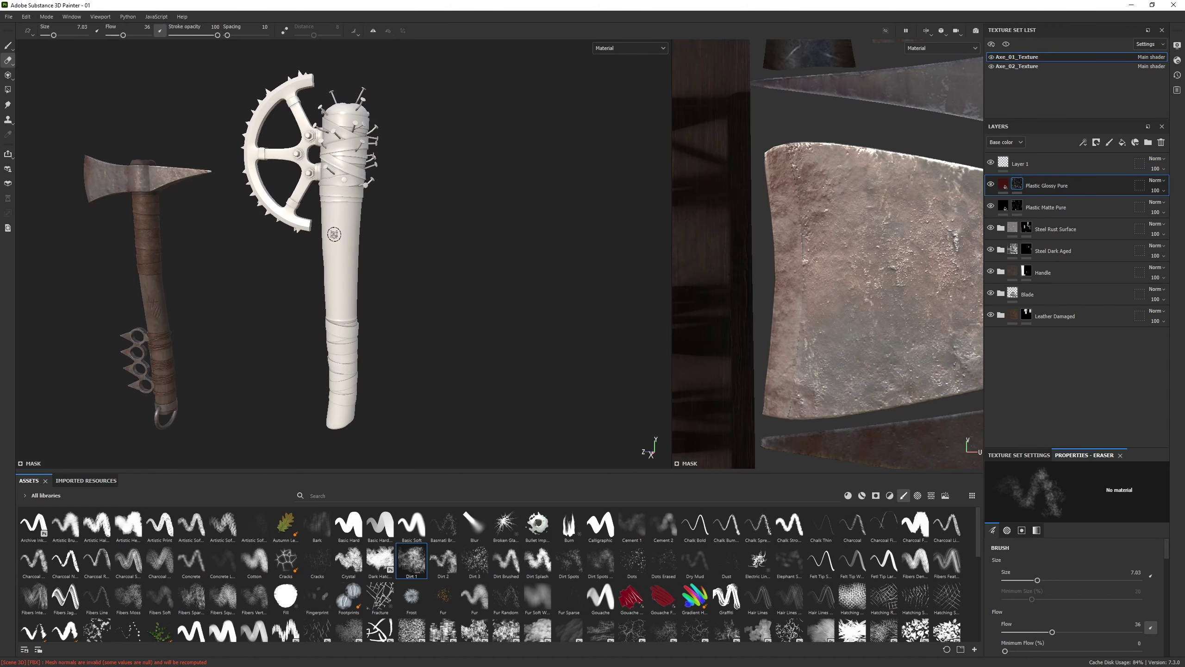
# Apply the Patched Cloth material to the club in the Axe_02_Texture texture set
pyautogui.scroll(3, 327, 211)
pyautogui.click(1038, 65)
pyautogui.press('1')
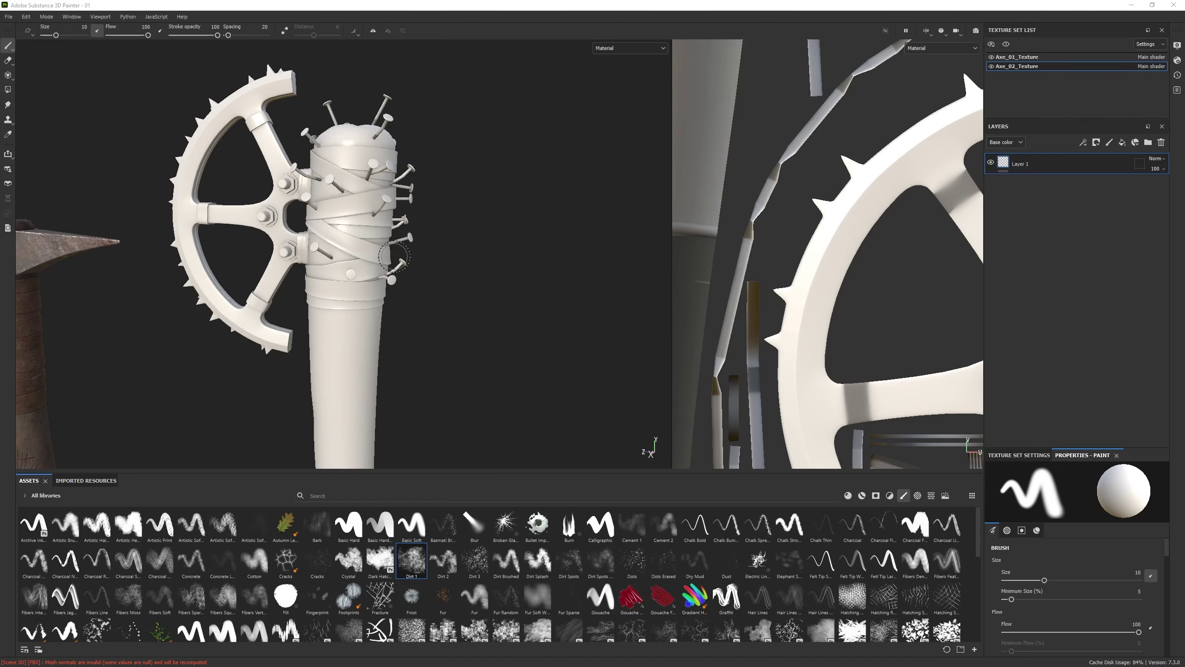
pyautogui.click(848, 495)
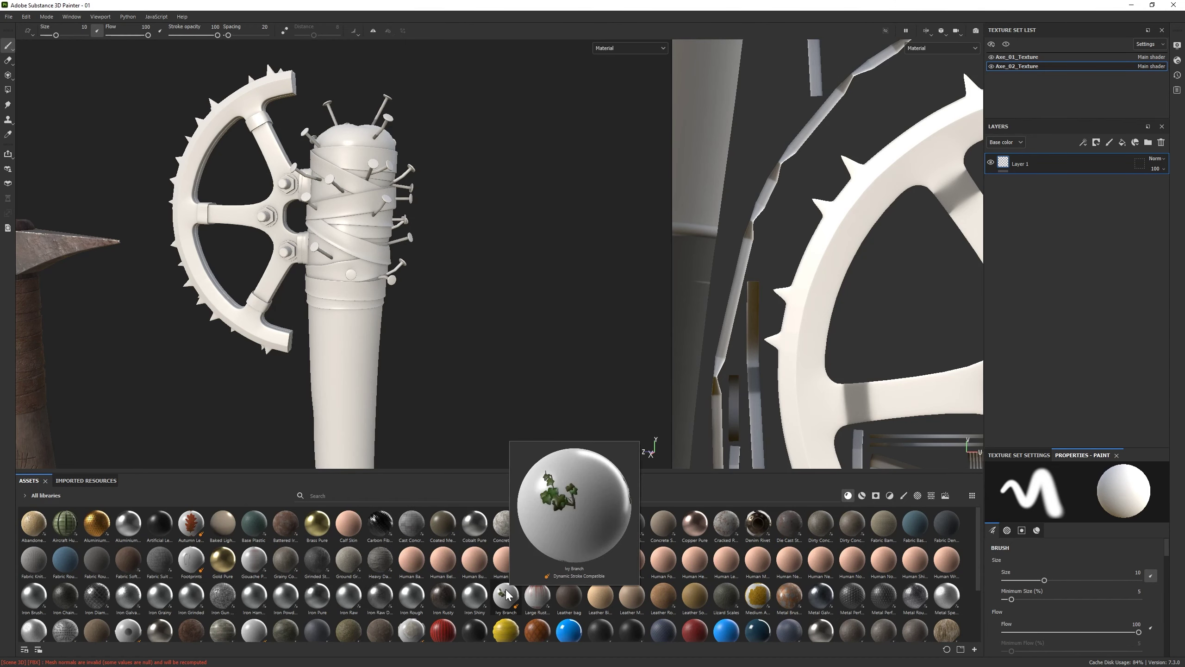
pyautogui.scroll(-10, 379, 586)
pyautogui.moveTo(380, 550); pyautogui.dragTo(509, 172)
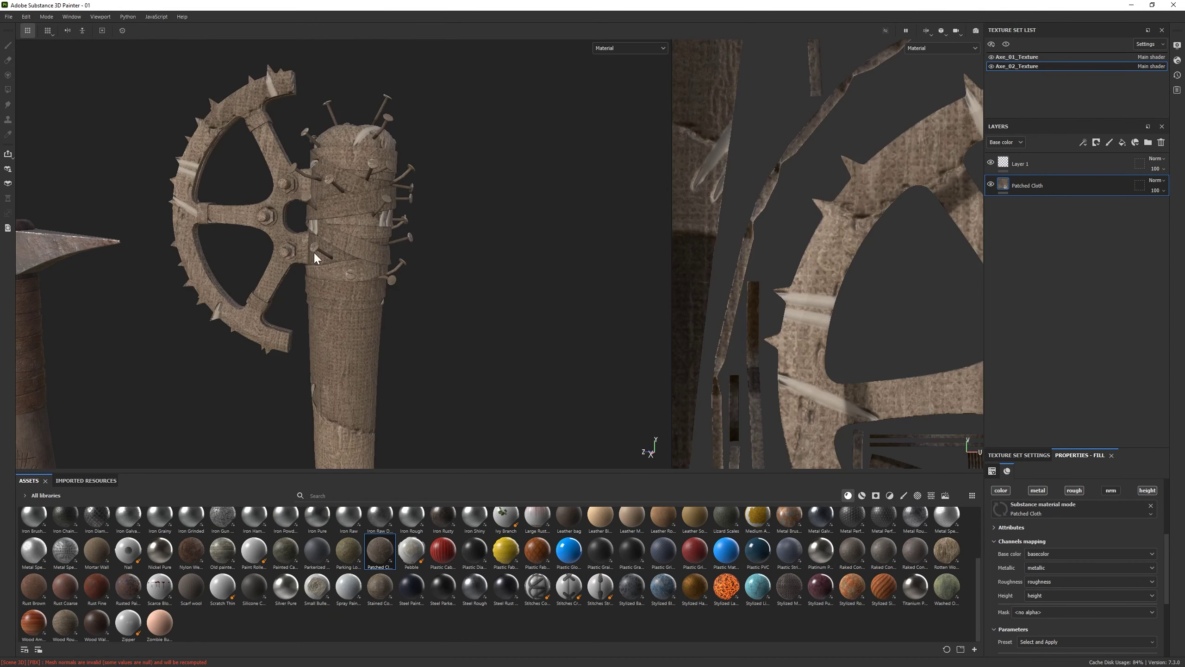
# Tile the Patched Cloth at UV scale 6.99 and raise its roughness to 0.45
pyautogui.scroll(3, 312, 257)
pyautogui.moveTo(1055, 562); pyautogui.dragTo(1061, 562)
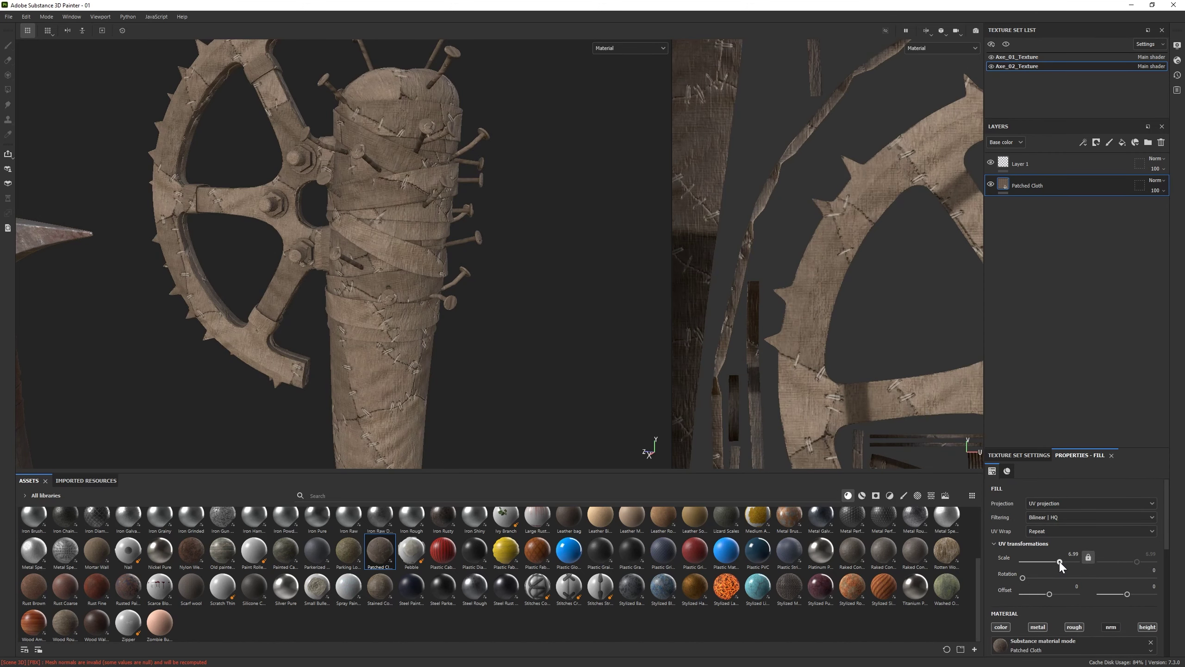
pyautogui.scroll(-3, 472, 369)
pyautogui.scroll(3, 473, 369)
pyautogui.scroll(-3, 473, 369)
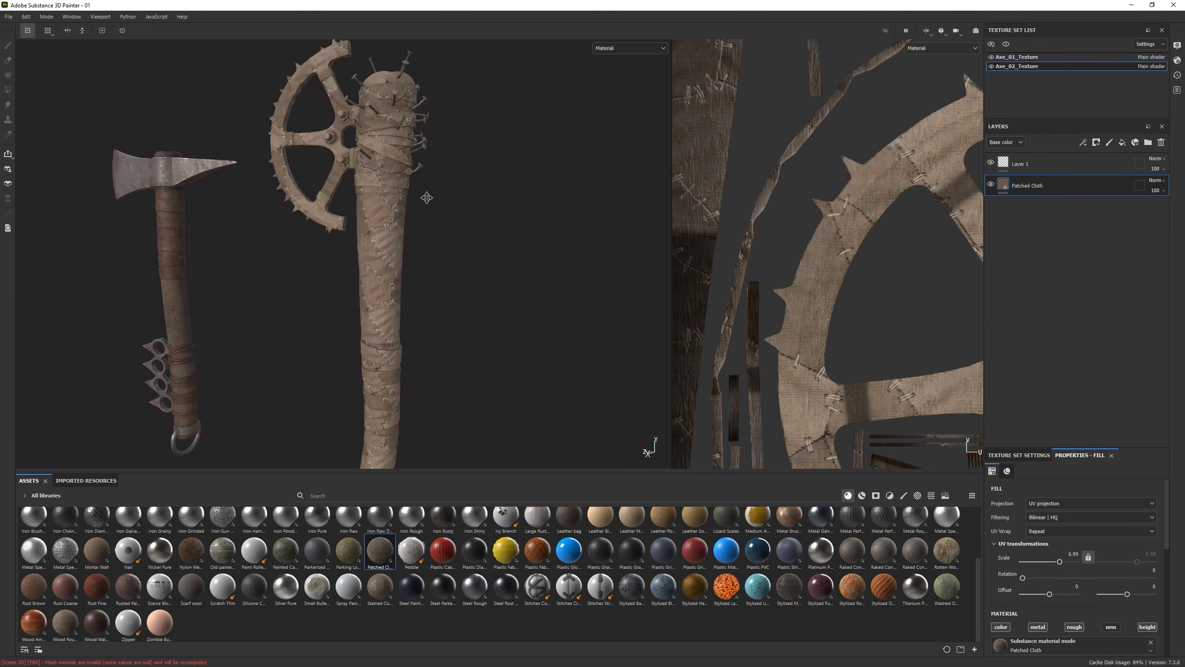
pyautogui.keyDown('alt'); pyautogui.moveTo(472, 369); pyautogui.dragTo(402, 260, button='right'); pyautogui.keyUp('alt')
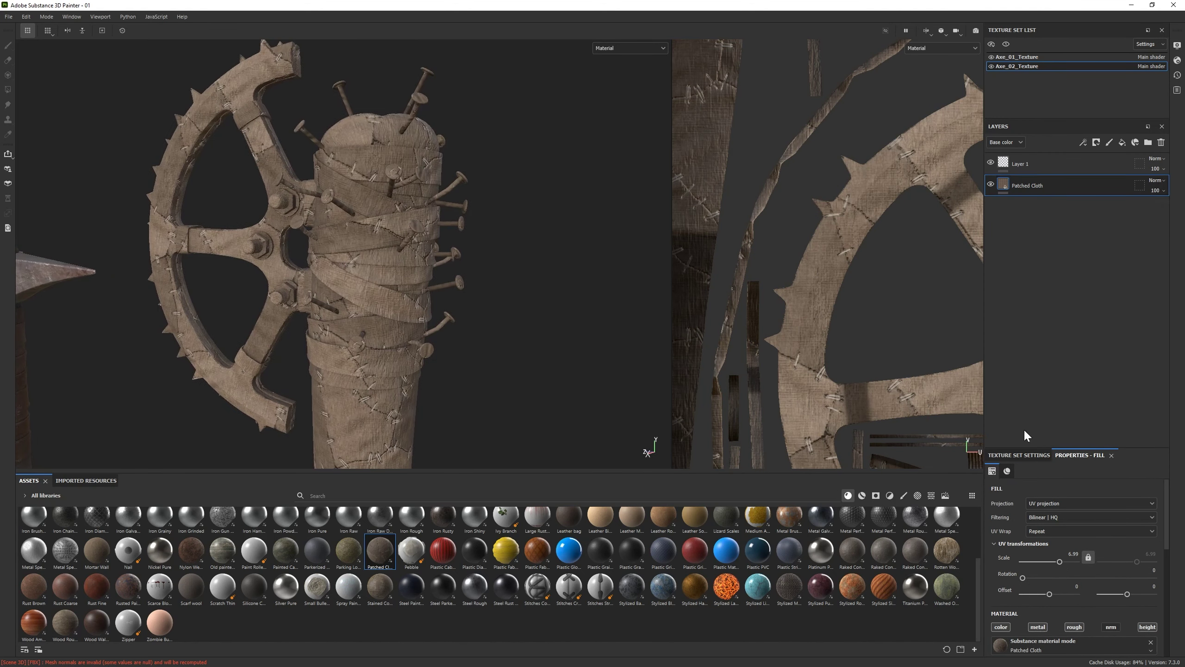
pyautogui.scroll(-5, 1041, 584)
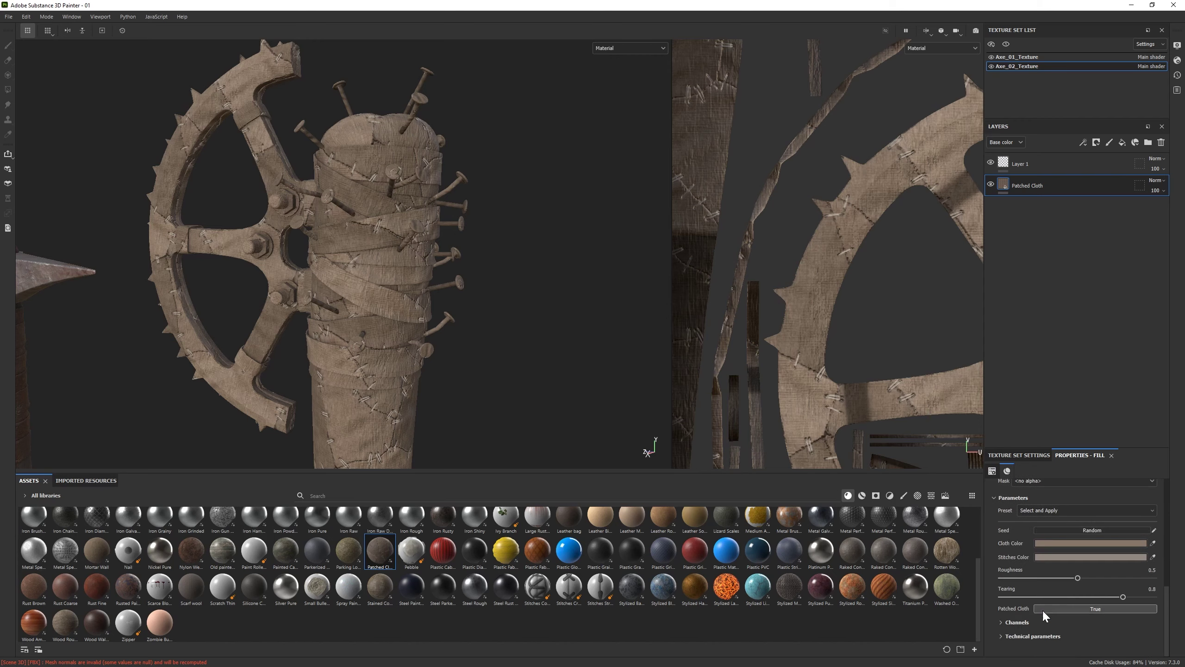
pyautogui.scroll(1, 1094, 606)
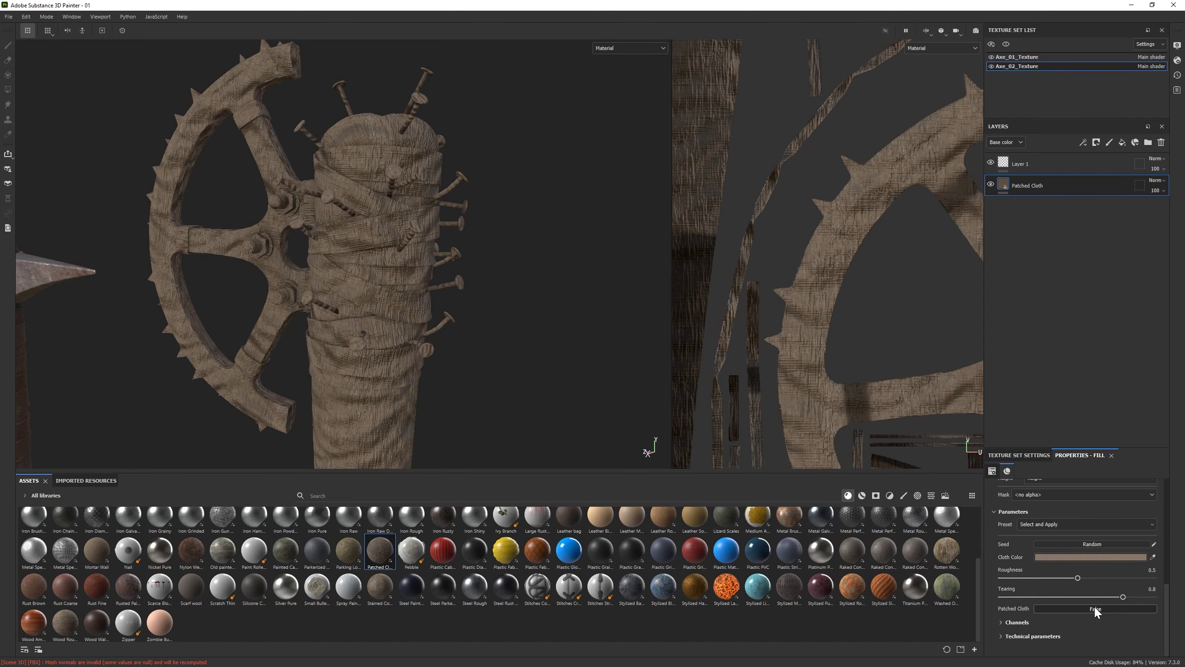
pyautogui.moveTo(1078, 592); pyautogui.dragTo(1058, 592)
pyautogui.click(1071, 592)
# Set the cloth tearing to 0.73 and apply the Fabric WOODLAND Used smart material
pyautogui.click(1003, 611)
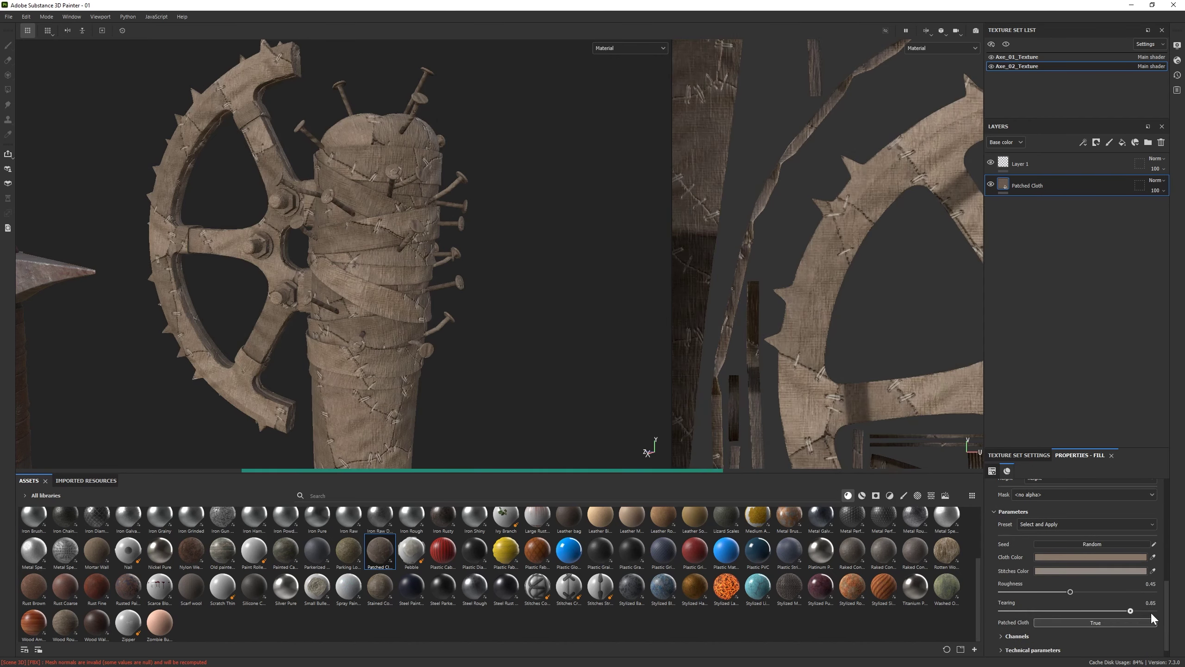
pyautogui.scroll(-1, 1033, 615)
pyautogui.click(862, 495)
pyautogui.moveTo(222, 559); pyautogui.dragTo(1073, 207)
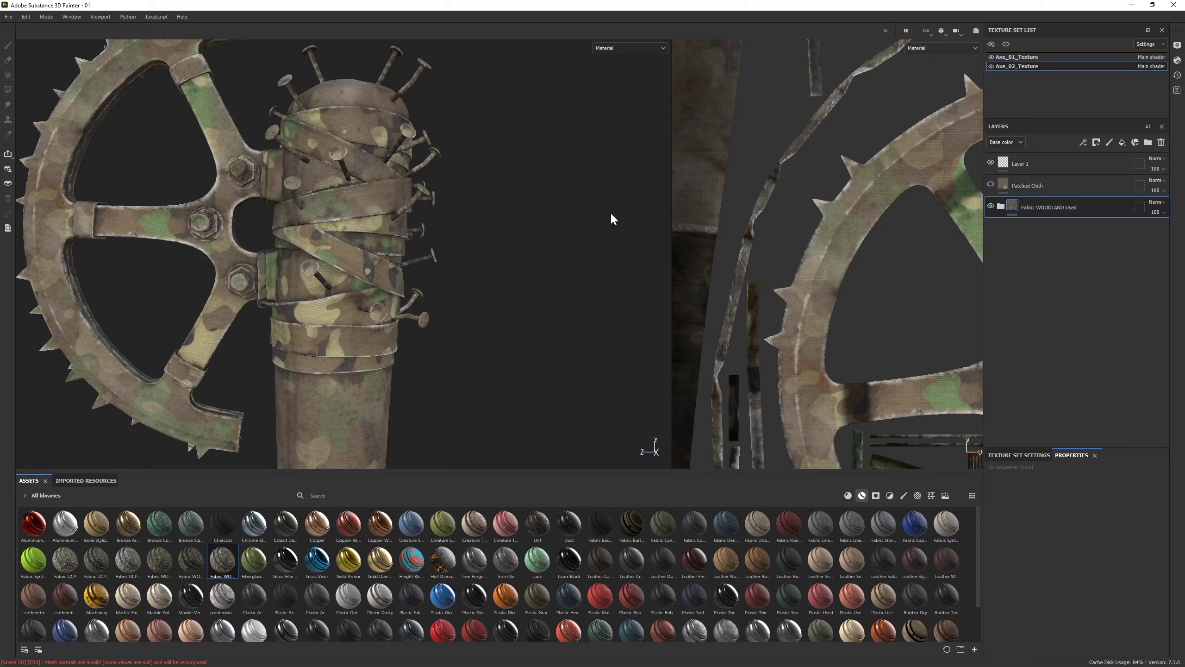
# In the Fabric WOODLAND layer, set camo Color 01 to dark grey and edit Color 02
pyautogui.scroll(-8, 485, 294)
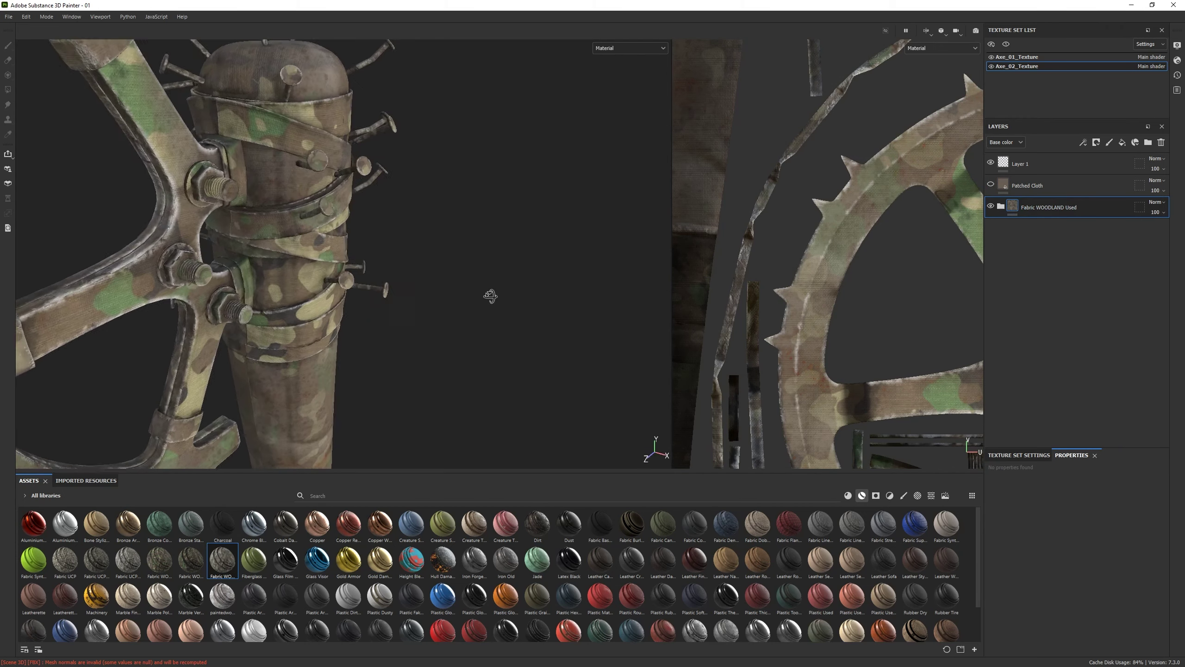
pyautogui.scroll(8, 278, 351)
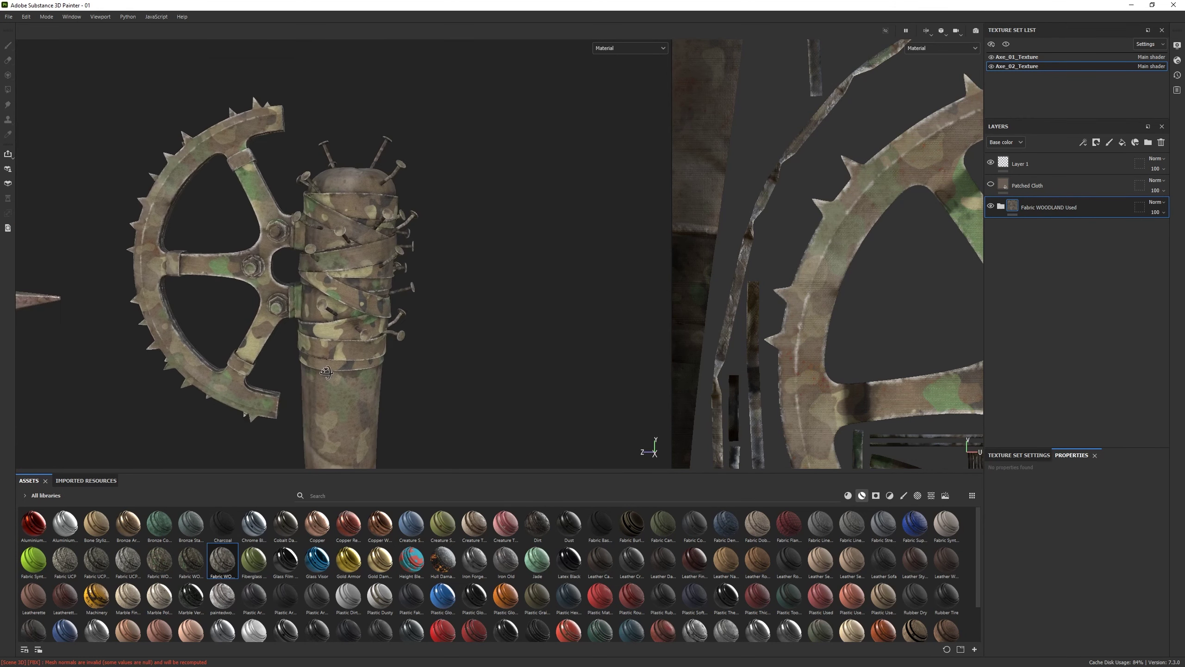
pyautogui.click(1000, 206)
pyautogui.click(1041, 274)
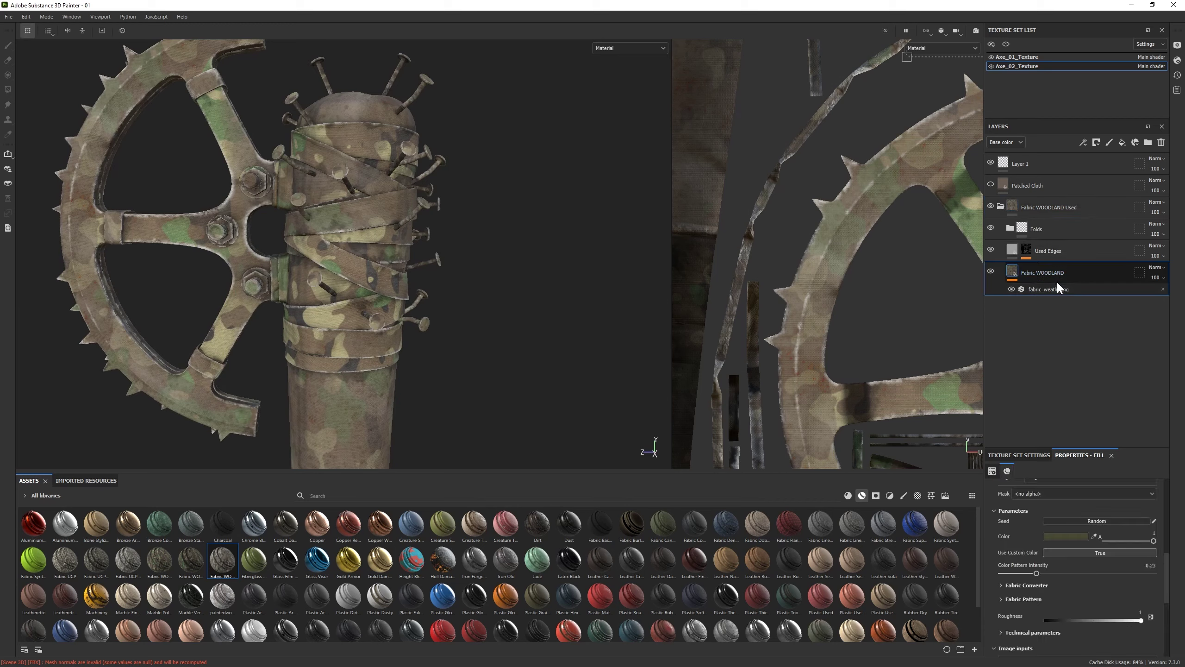
pyautogui.click(1083, 544)
pyautogui.press('Return')
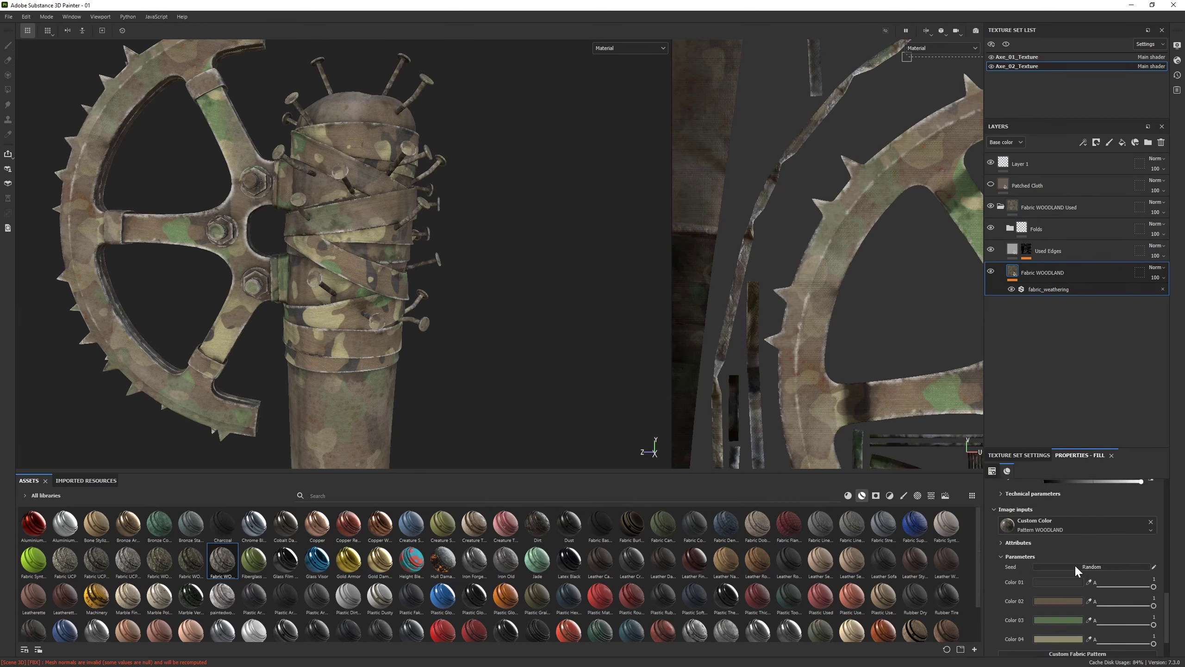
pyautogui.click(1058, 572)
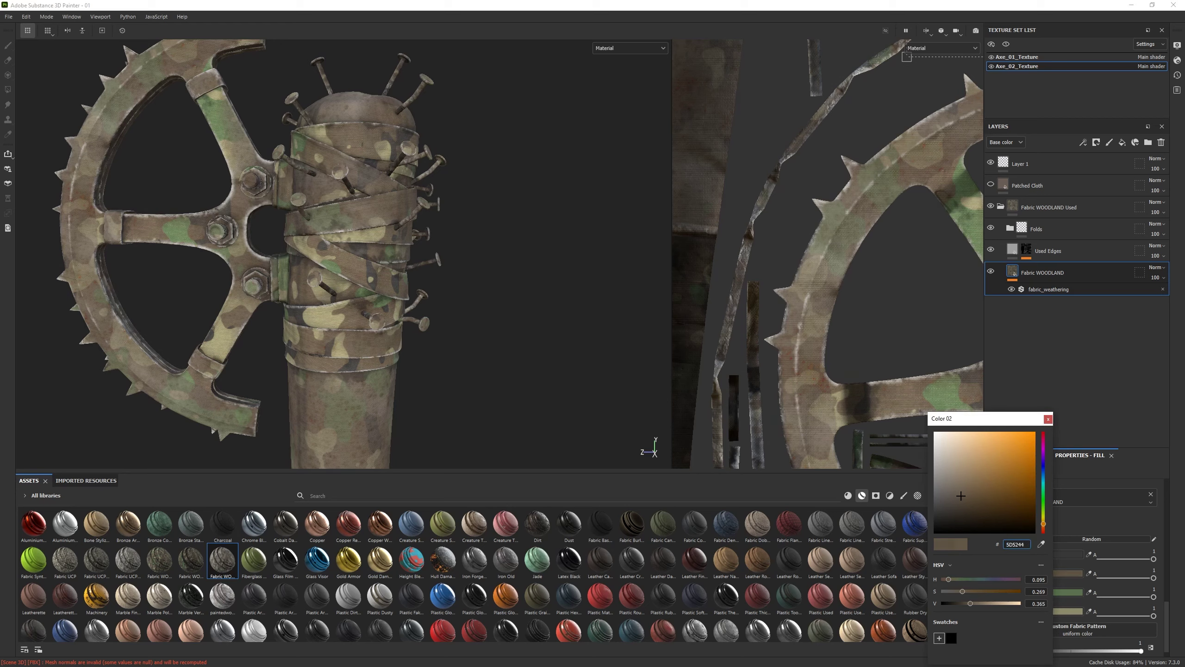
# Paste the brown tone into camo Color 03, Color 04 and Color 01
pyautogui.click(1068, 592)
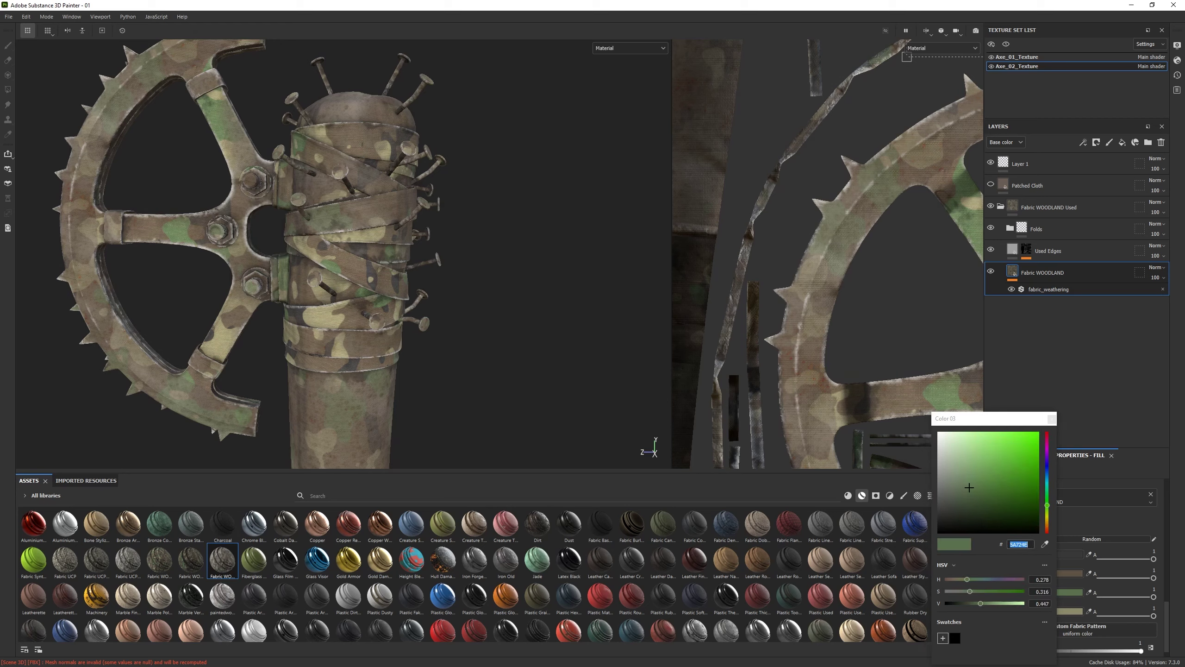
pyautogui.hotkey('ctrl', 'v')
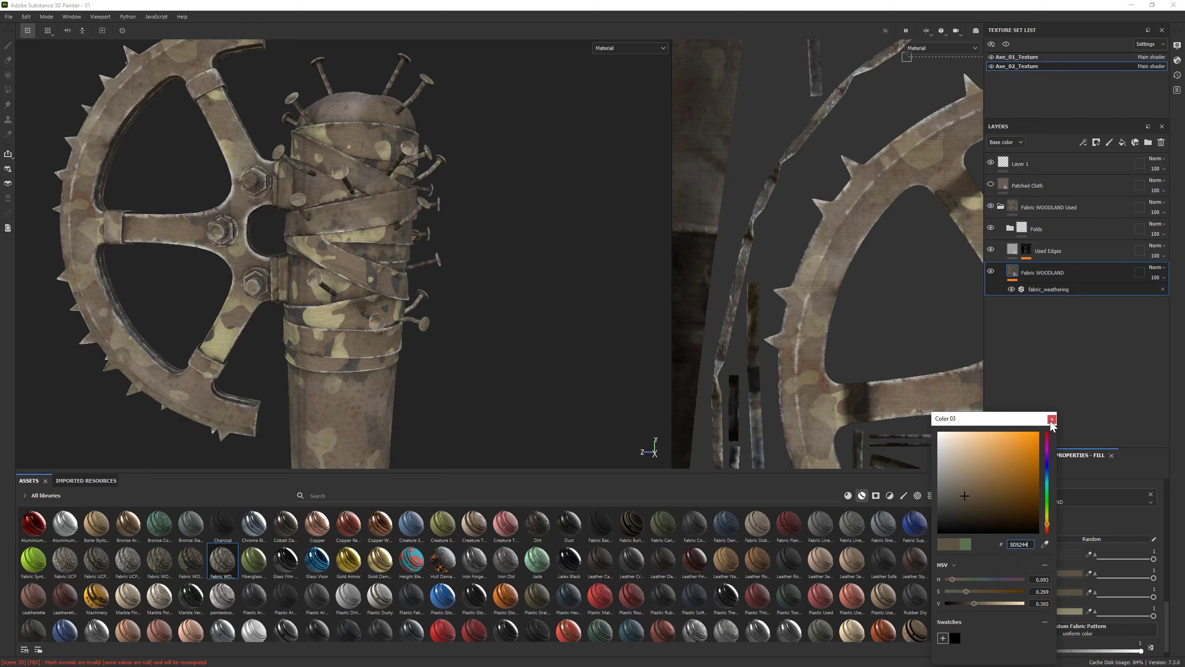
pyautogui.click(1061, 611)
pyautogui.hotkey('ctrl', 'v')
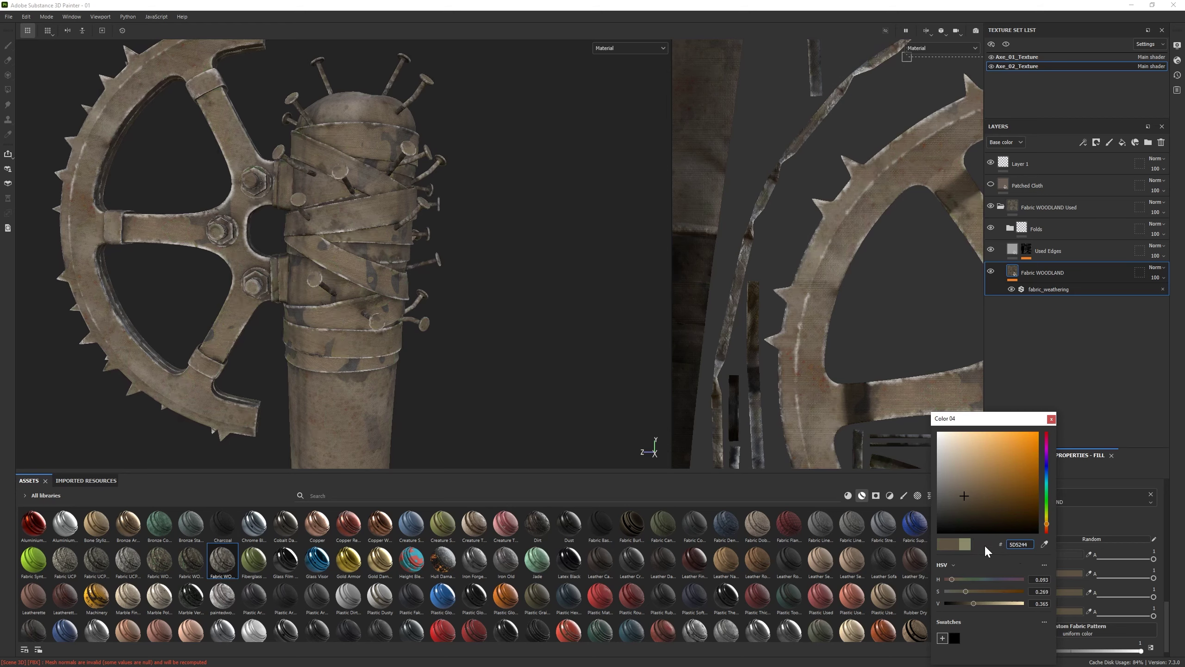
pyautogui.click(1050, 553)
pyautogui.hotkey('ctrl', 'v')
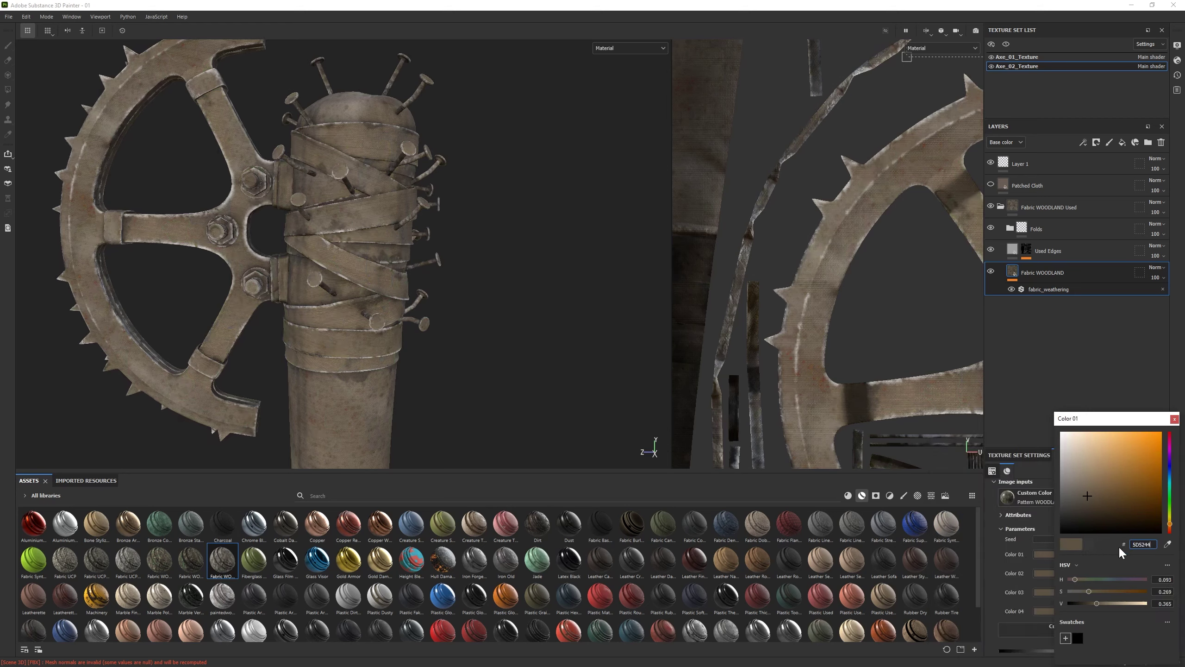
pyautogui.press('Return')
# Set Color Pattern intensity to 0.68 and bring up the Fabric WOODLAND Used folder's options
pyautogui.moveTo(440, 389)
pyautogui.keyDown('alt'); pyautogui.mouseDown(button='right')
pyautogui.moveTo(440, 327)
pyautogui.moveTo(440, 406)
pyautogui.mouseUp(button='right'); pyautogui.keyUp('alt')
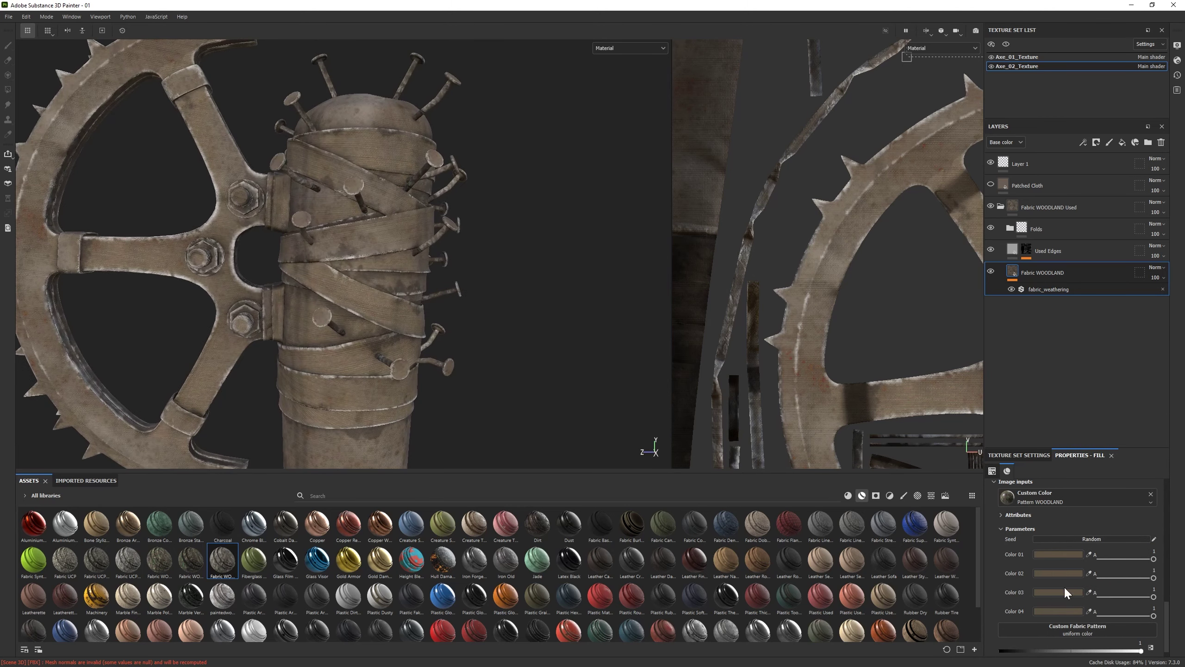
pyautogui.scroll(-5, 1064, 586)
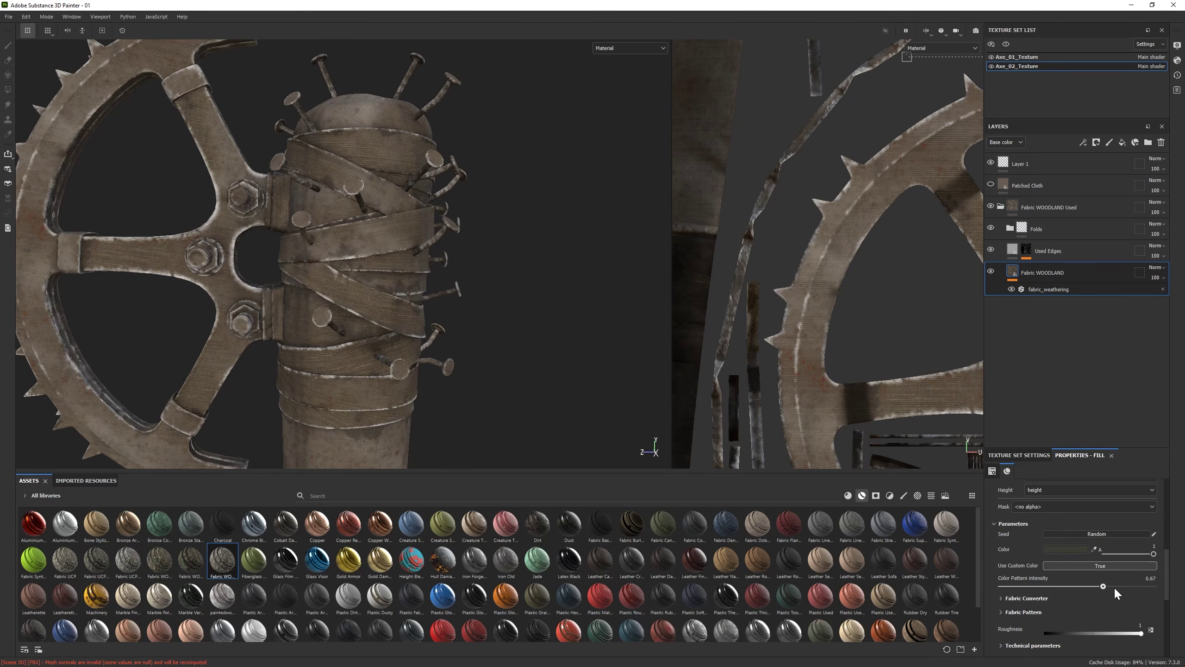
pyautogui.click(1106, 586)
pyautogui.click(1037, 207)
pyautogui.rightClick(1036, 208)
pyautogui.click(1068, 261)
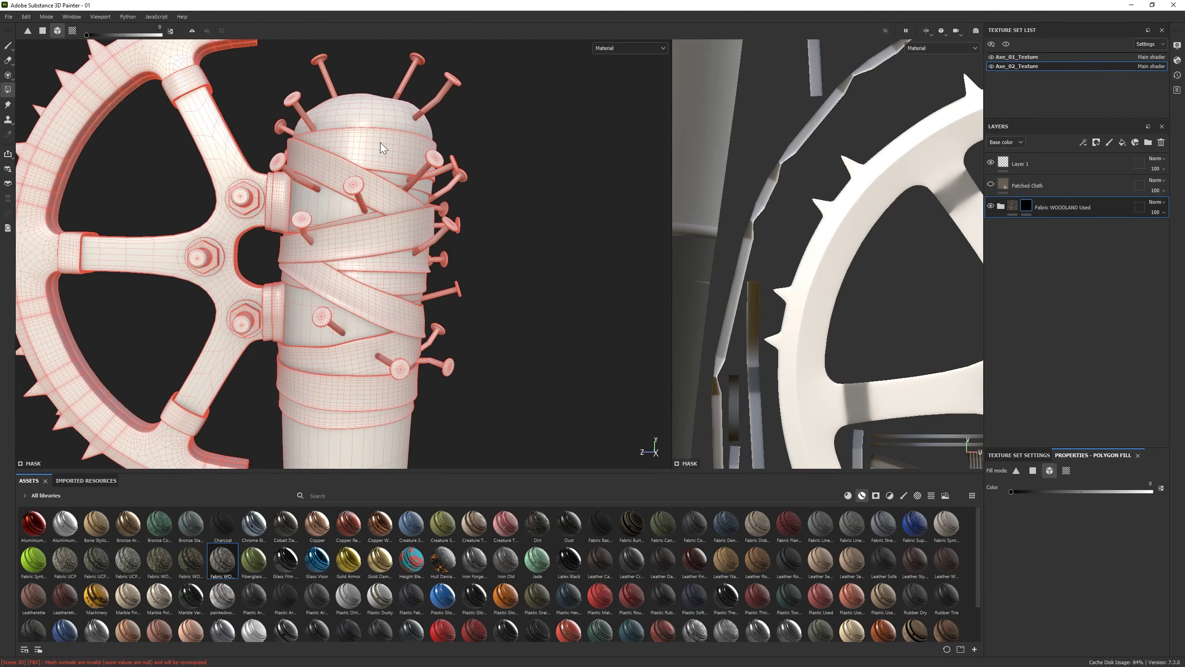
# Black-mask the fabric folder and fill white onto the handle's cloth bands
pyautogui.click(1050, 470)
pyautogui.keyDown('alt'); pyautogui.moveTo(354, 243); pyautogui.dragTo(373, 245); pyautogui.keyUp('alt')
pyautogui.press('x')
pyautogui.click(373, 154)
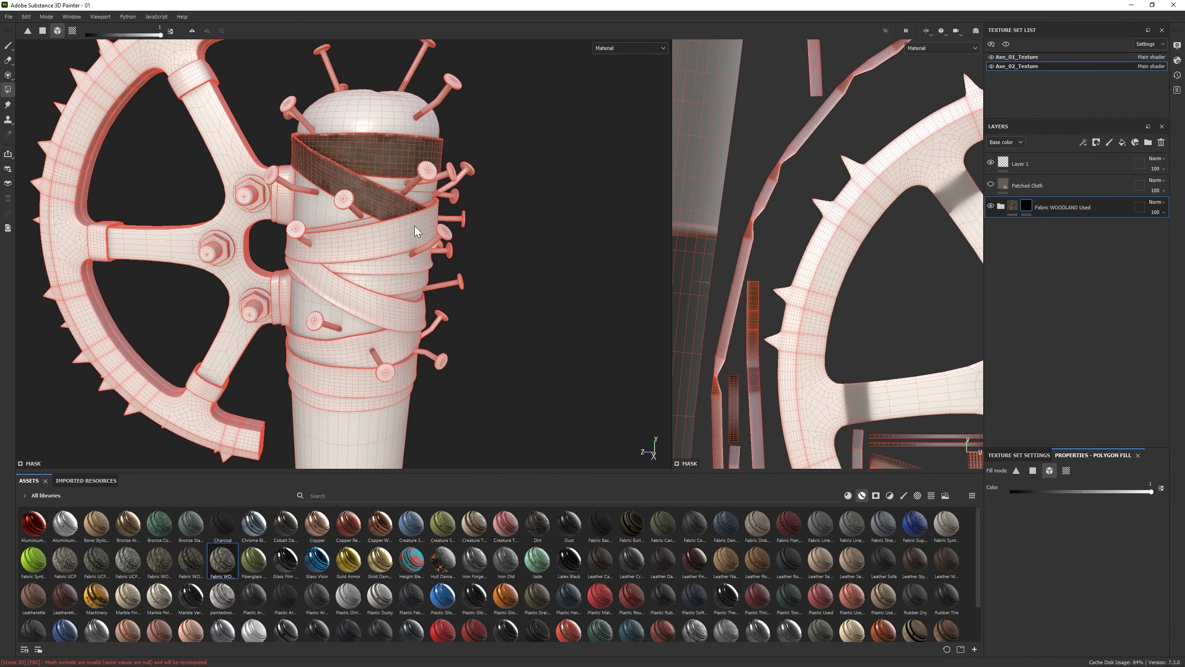
pyautogui.click(414, 226)
pyautogui.click(413, 276)
pyautogui.click(387, 346)
pyautogui.moveTo(387, 347)
pyautogui.keyDown('alt'); pyautogui.mouseDown()
pyautogui.moveTo(281, 296)
pyautogui.moveTo(426, 226)
pyautogui.moveTo(164, 265)
pyautogui.moveTo(327, 262)
pyautogui.moveTo(420, 290)
pyautogui.moveTo(502, 344)
pyautogui.mouseUp(); pyautogui.keyUp('alt')
pyautogui.press('1')
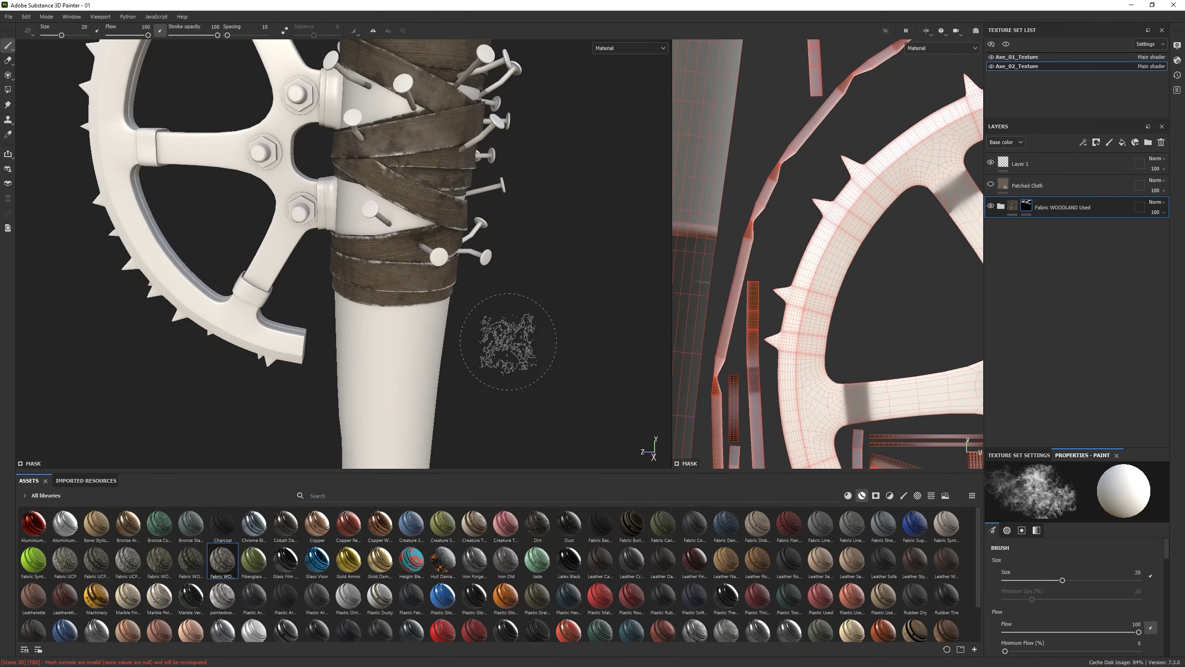
# Duplicate the fabric folder, black-mask the copy, and hide one diagonal band on the original
pyautogui.hotkey('ctrl', 'd')
pyautogui.rightClick(1056, 214)
pyautogui.click(1087, 327)
pyautogui.click(8, 89)
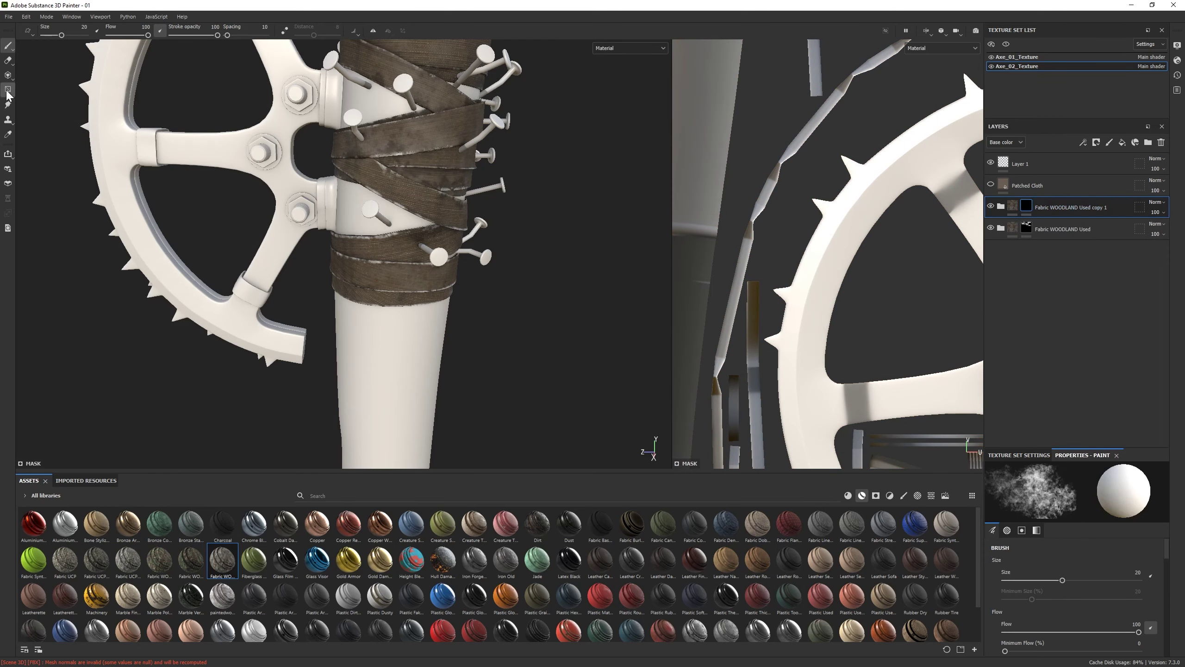
pyautogui.click(1040, 229)
pyautogui.scroll(8, 476, 325)
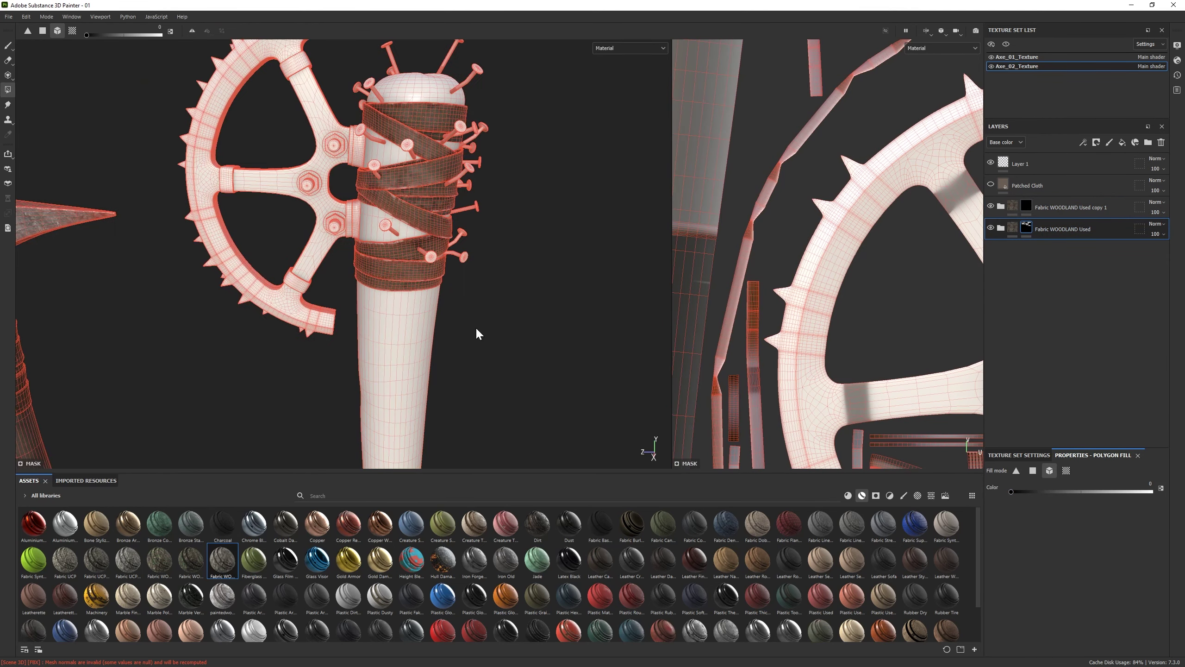
pyautogui.click(512, 286)
pyautogui.scroll(-2, 513, 327)
pyautogui.keyDown('alt'); pyautogui.moveTo(513, 353); pyautogui.dragTo(420, 326); pyautogui.keyUp('alt')
pyautogui.click(1001, 228)
# Rotate the Fabric WOODLAND fill's UV pattern to about 84 degrees
pyautogui.click(1043, 272)
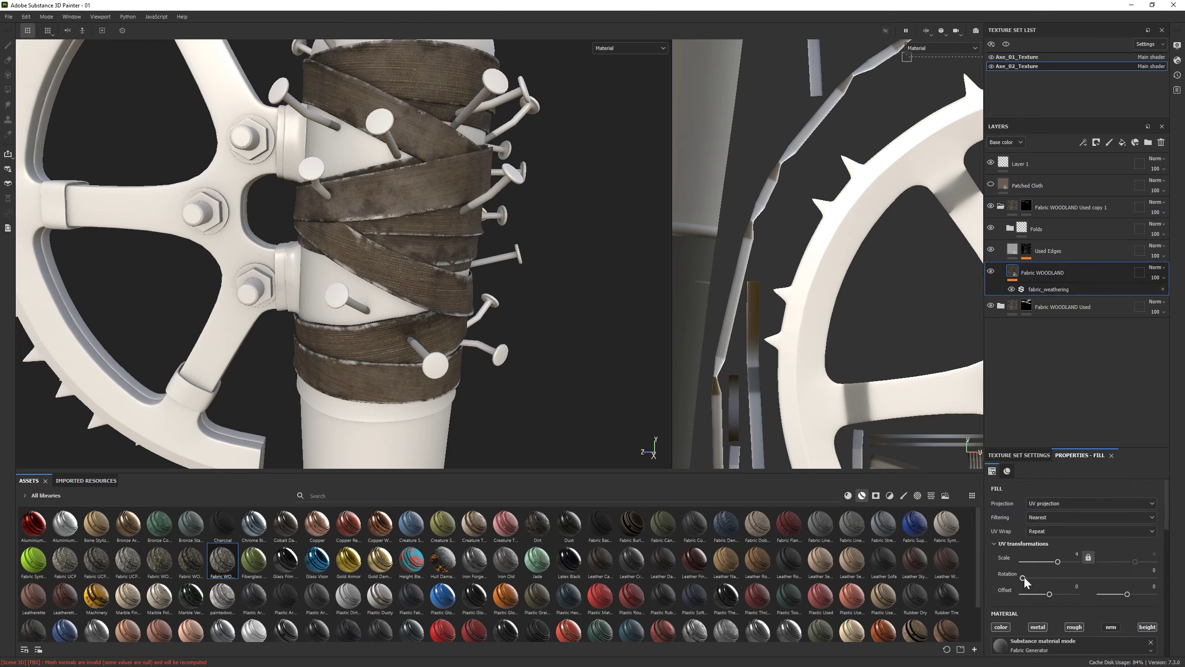
pyautogui.moveTo(1025, 581); pyautogui.dragTo(1056, 580)
pyautogui.scroll(-5, 343, 253)
# Duplicate the fabric folder to create Fabric WOODLAND Used copy 2 and collapse the copies
pyautogui.hotkey('ctrl', 'd')
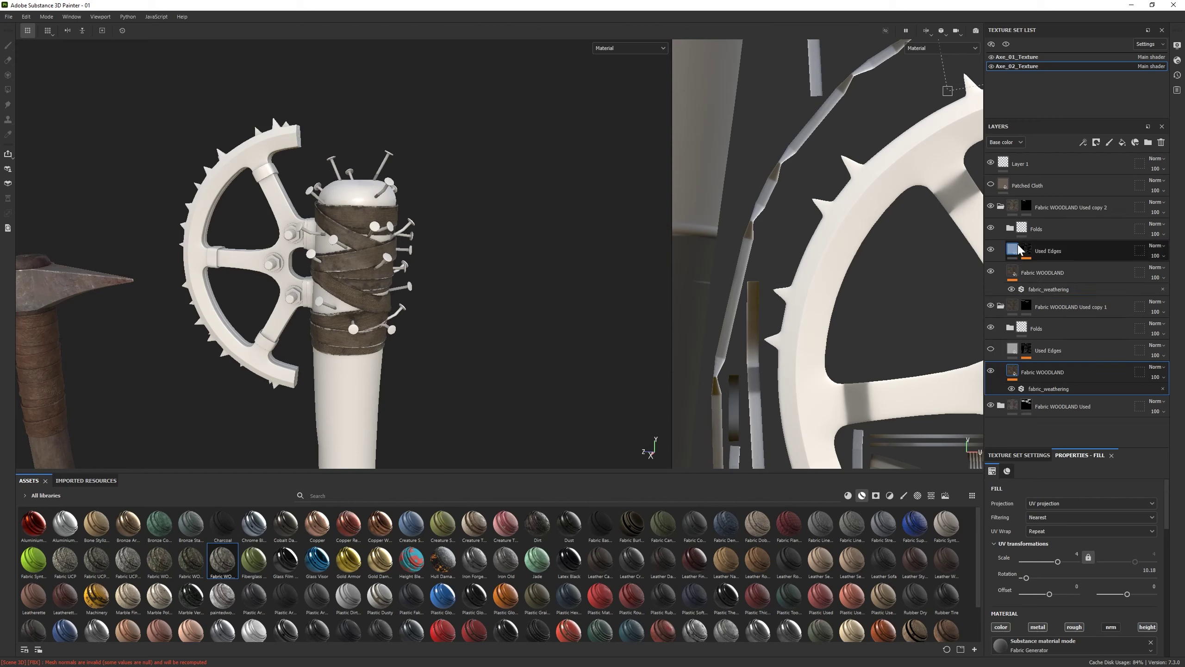
pyautogui.click(1000, 207)
pyautogui.click(1001, 229)
pyautogui.click(1001, 251)
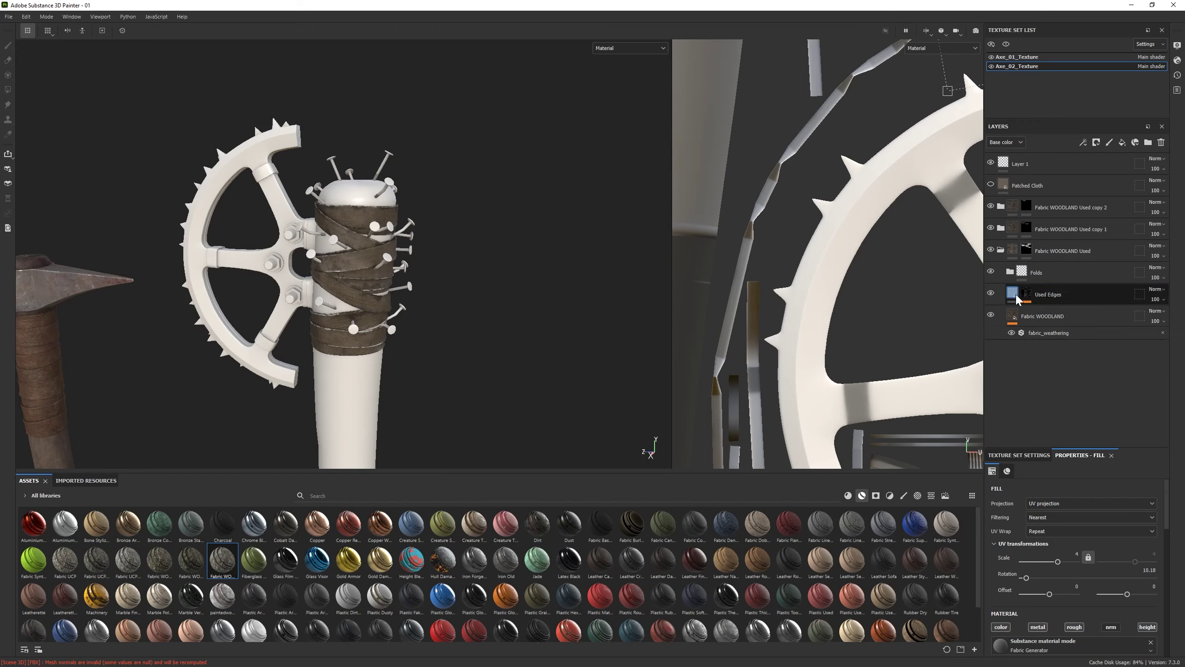
# Try a Mask Editor generator on the Used Edges mask, then undo it
pyautogui.rightClick(1015, 293)
pyautogui.click(1052, 297)
pyautogui.click(1043, 466)
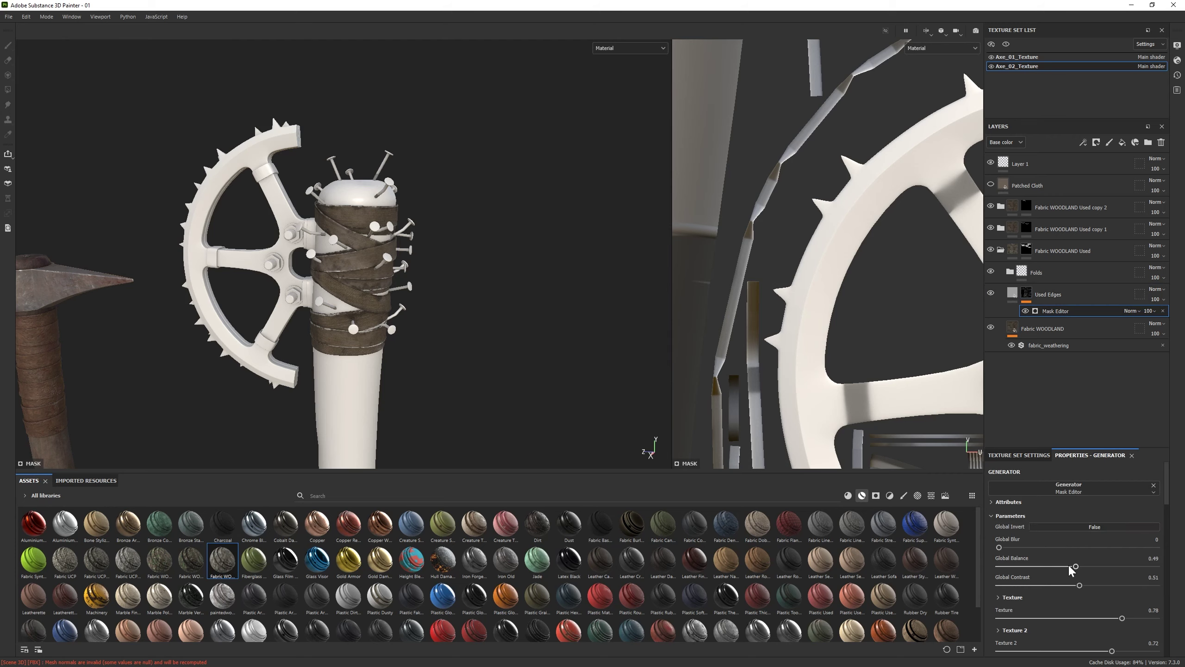
pyautogui.hotkey('ctrl', 'z')
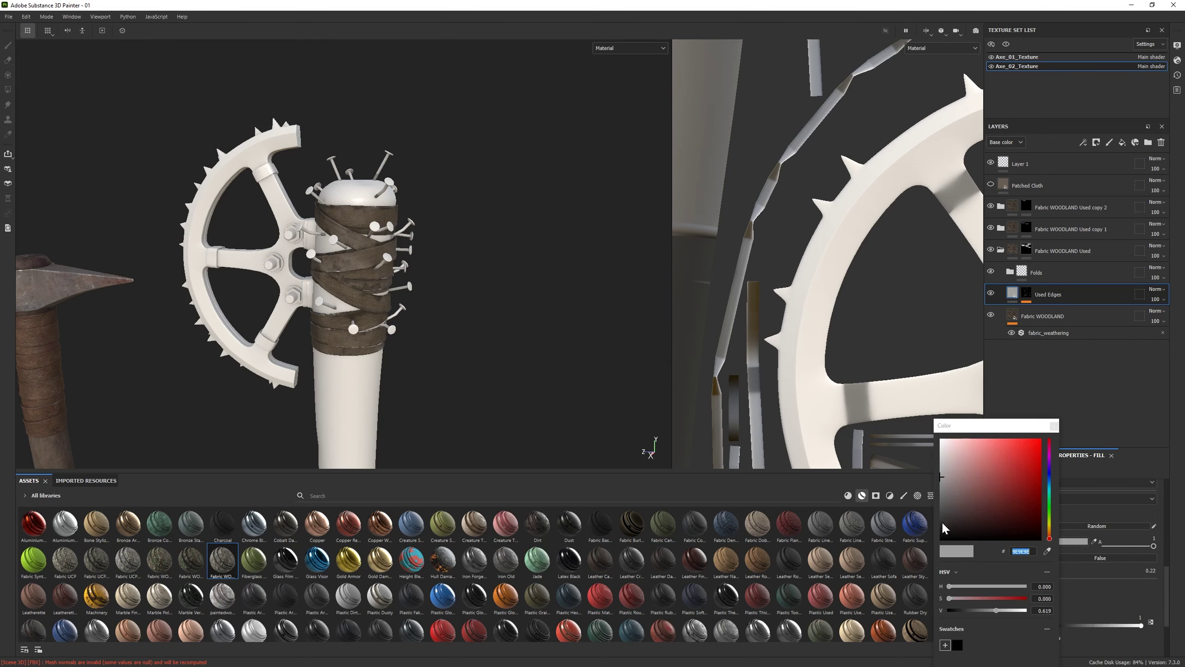
pyautogui.click(1073, 541)
pyautogui.click(1000, 251)
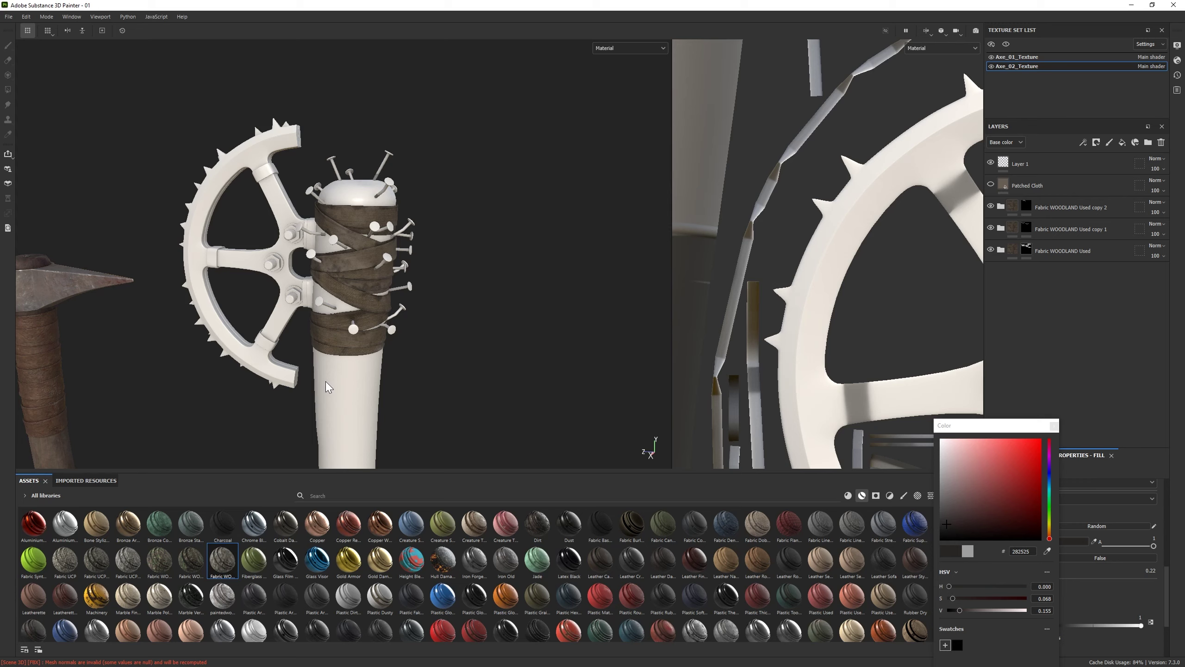
# Select the fabric folder's mask and switch between Polygon Fill and the paint brush
pyautogui.keyDown('alt'); pyautogui.moveTo(401, 362); pyautogui.dragTo(316, 280); pyautogui.keyUp('alt')
pyautogui.scroll(3, 317, 281)
pyautogui.click(1026, 251)
pyautogui.press('4')
pyautogui.press('1')
pyautogui.scroll(-5, 305, 219)
pyautogui.scroll(-1, 756, 622)
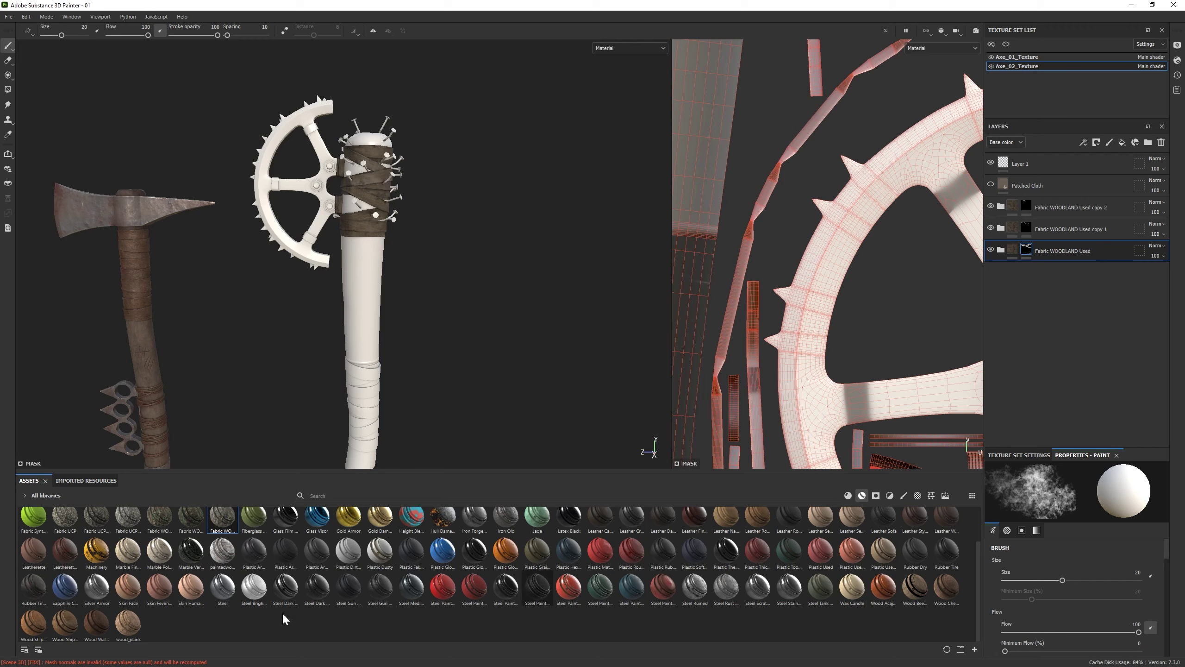
# Add a Rotten Wood Fibers layer, hide it and adjust its scale
pyautogui.moveTo(947, 588); pyautogui.dragTo(1073, 308)
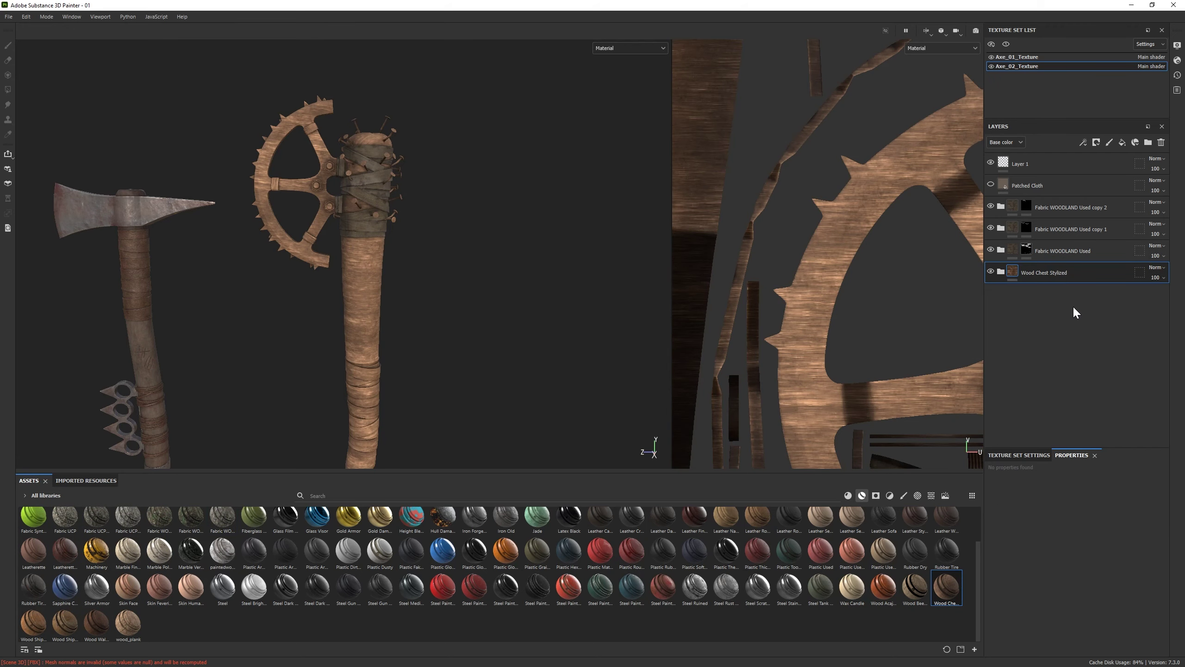
pyautogui.click(990, 271)
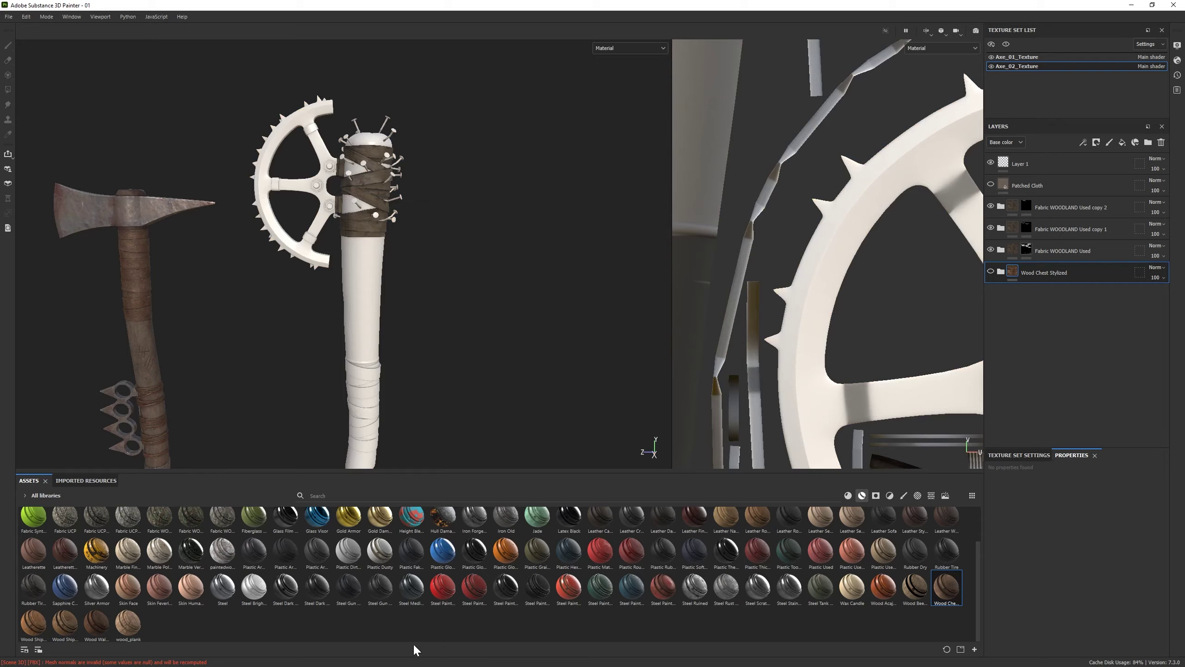
pyautogui.scroll(-5, 413, 649)
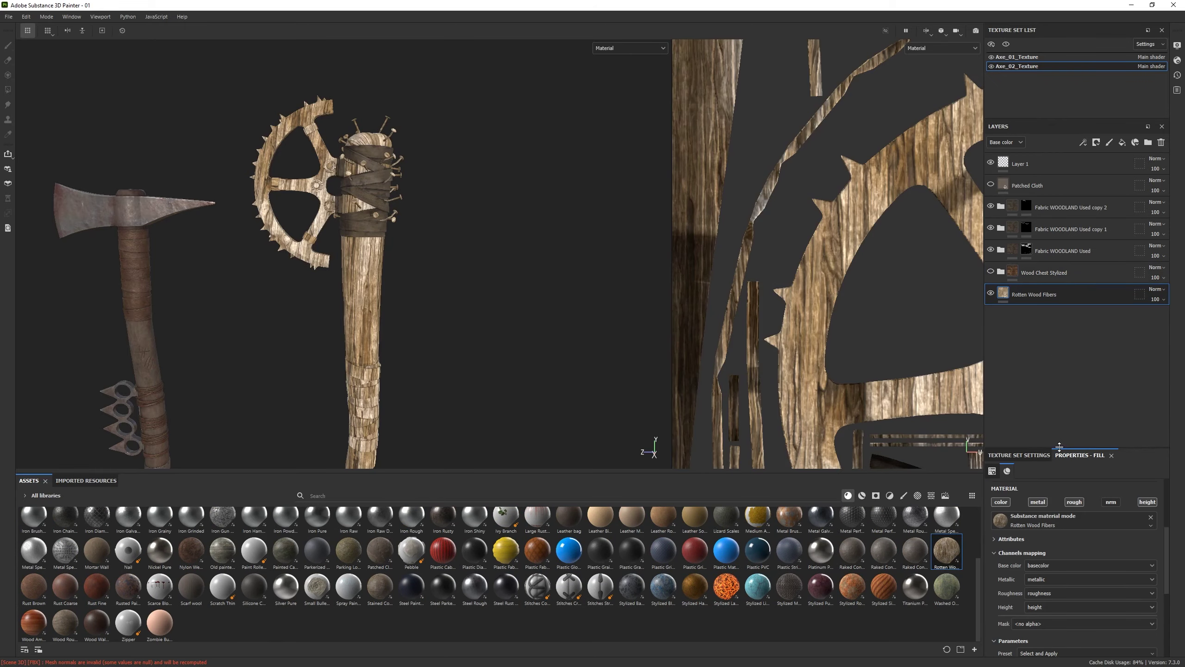
pyautogui.scroll(5, 1065, 586)
pyautogui.moveTo(1027, 553); pyautogui.dragTo(1056, 553)
pyautogui.scroll(-5, 1037, 578)
# Darken the Rotten Wood Fibers Wood Color and give the layer a black mask
pyautogui.click(1091, 607)
pyautogui.moveTo(955, 461); pyautogui.dragTo(930, 499)
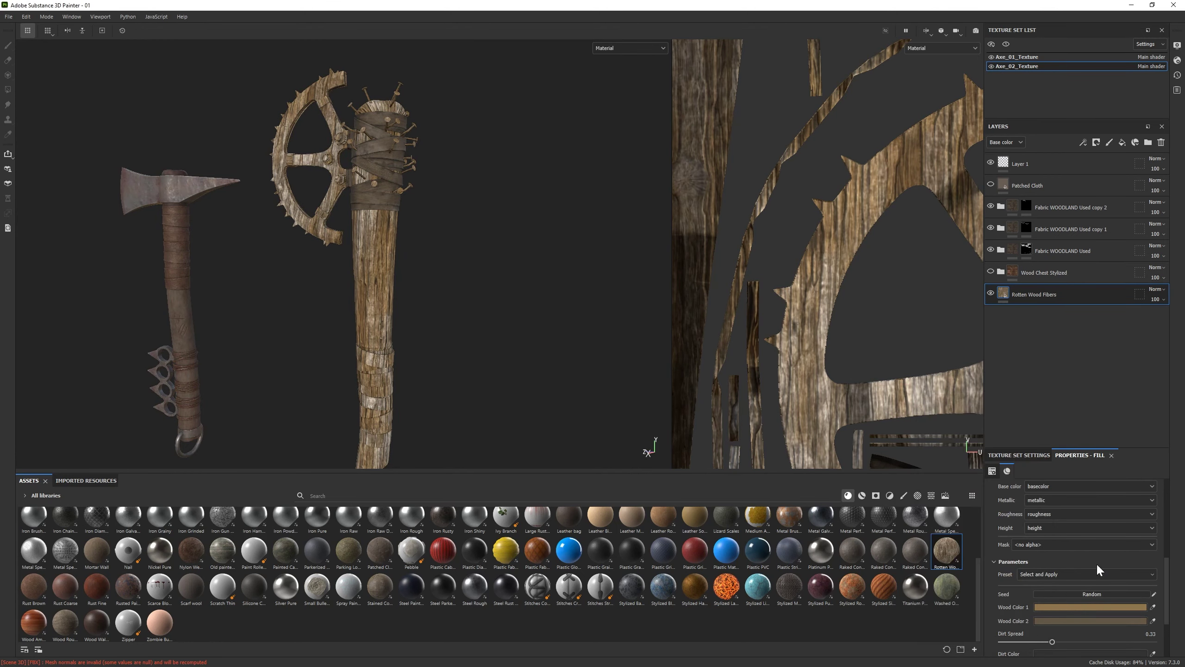
pyautogui.click(1090, 607)
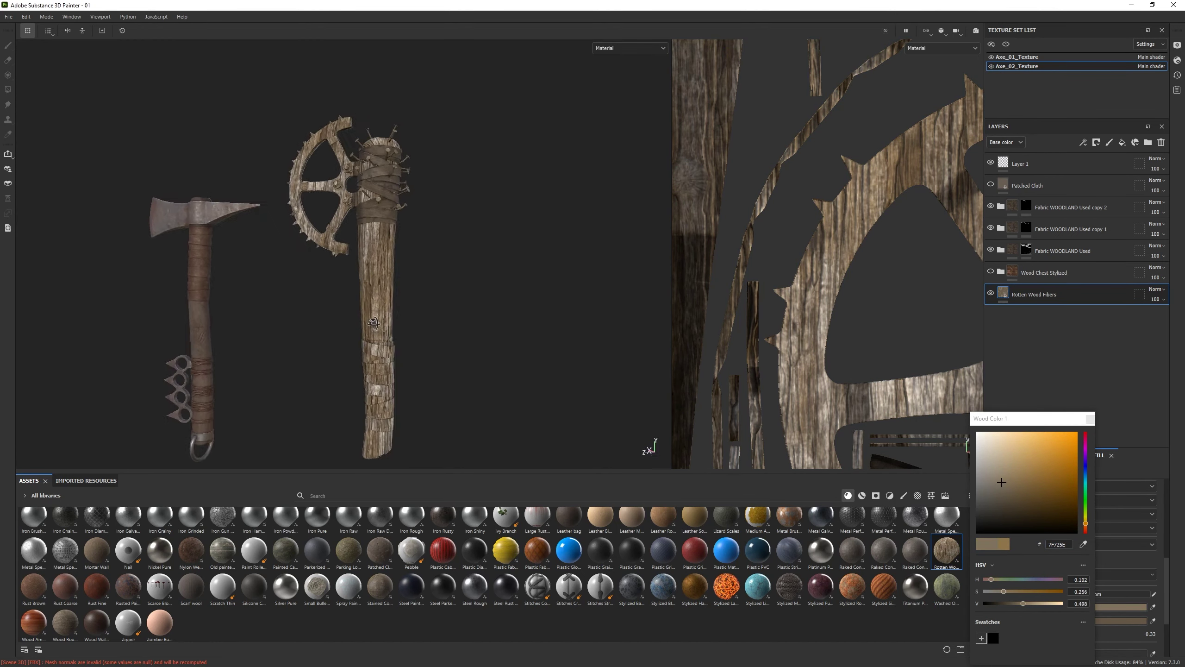
pyautogui.rightClick(1033, 298)
pyautogui.click(1069, 28)
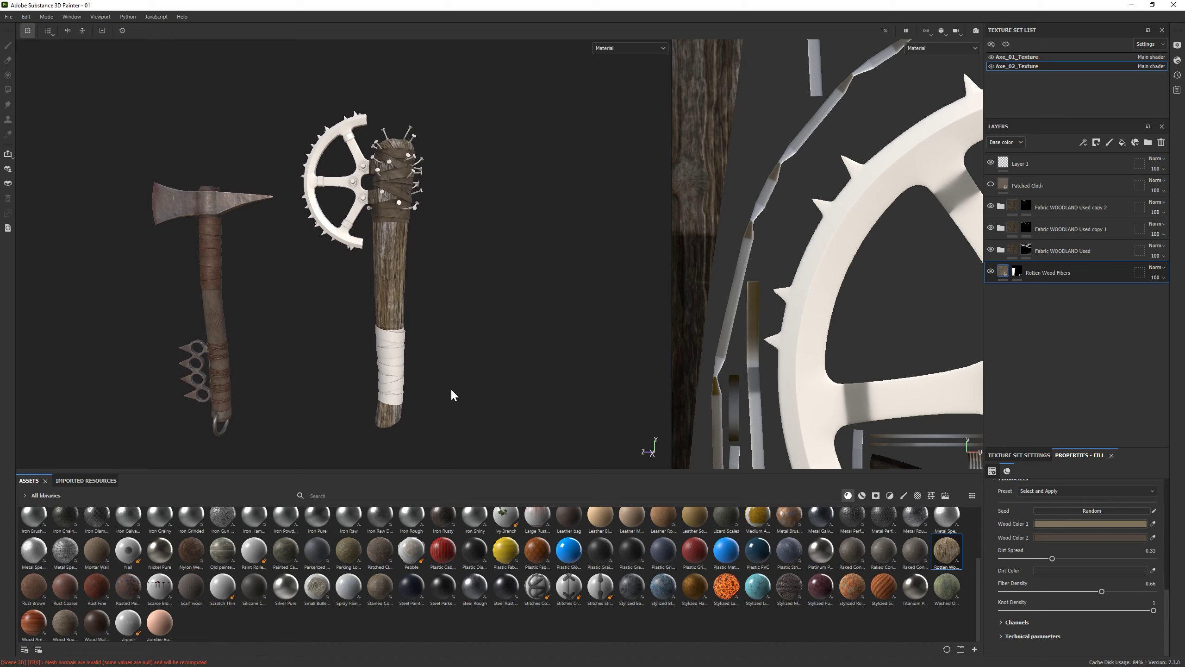
pyautogui.click(987, 275)
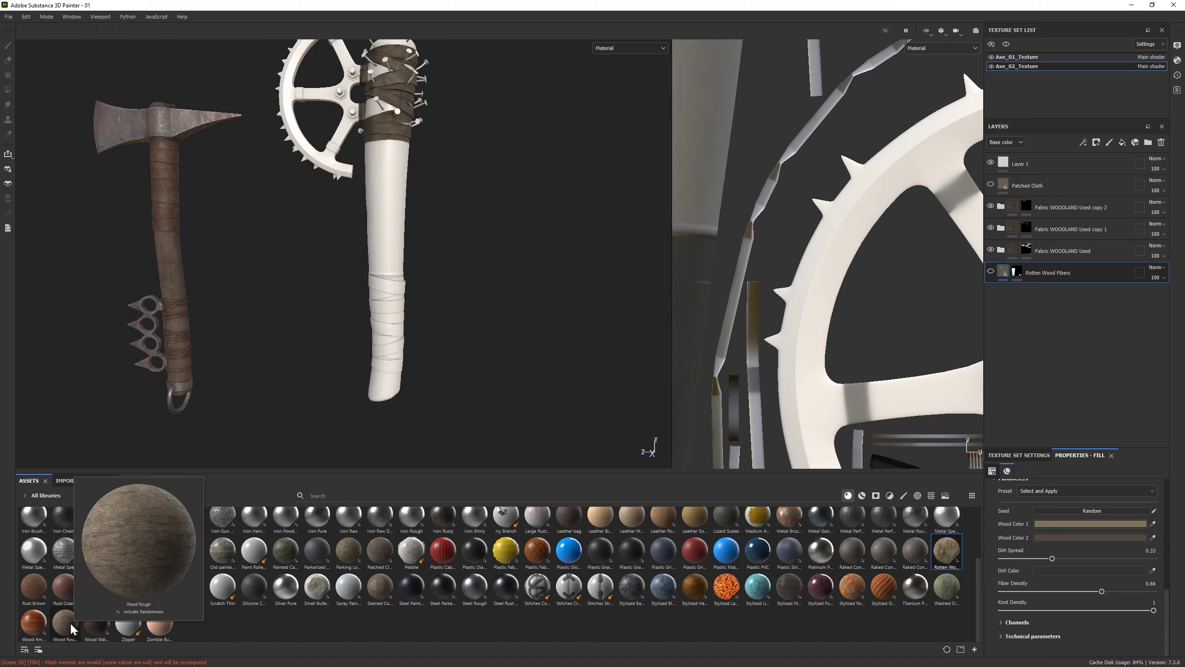
# Add Wood Rough, then the Wood Chest Stylized smart material to the Layers panel
pyautogui.moveTo(70, 623); pyautogui.dragTo(1095, 321)
pyautogui.scroll(2, 1083, 593)
pyautogui.moveTo(1022, 577); pyautogui.dragTo(1122, 577)
pyautogui.click(862, 495)
pyautogui.moveTo(947, 588); pyautogui.dragTo(1021, 276)
# Enlarge the Fibers pattern inside the Wood Chest Stylized group
pyautogui.click(1000, 284)
pyautogui.scroll(-1, 1056, 395)
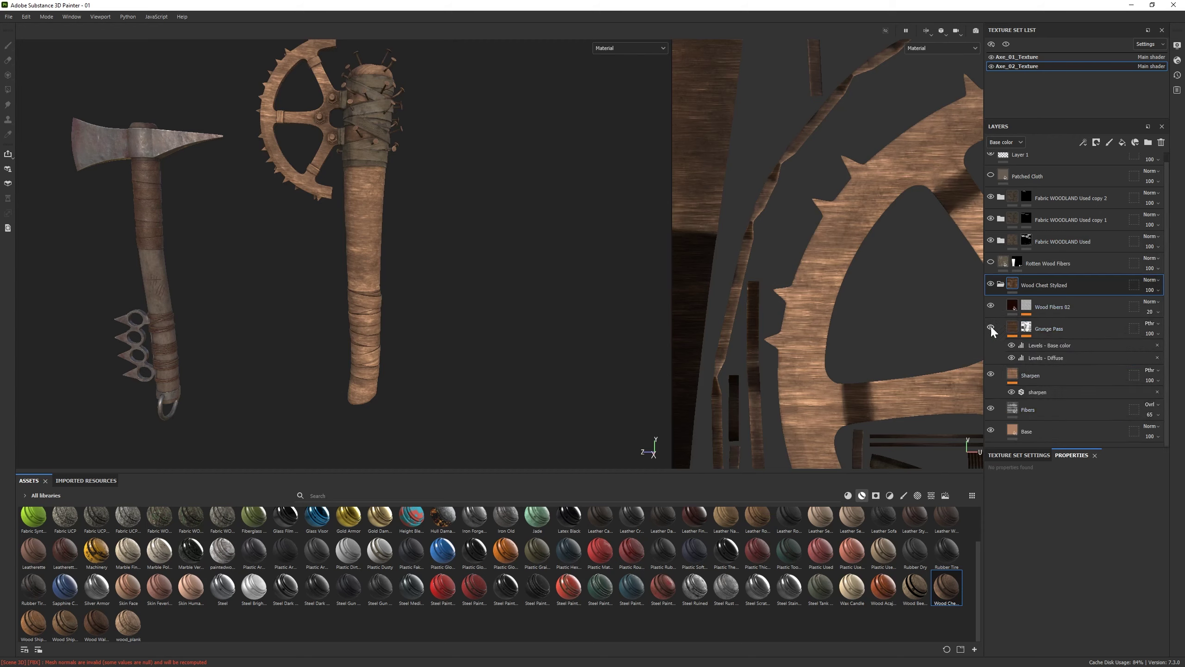
pyautogui.click(1013, 410)
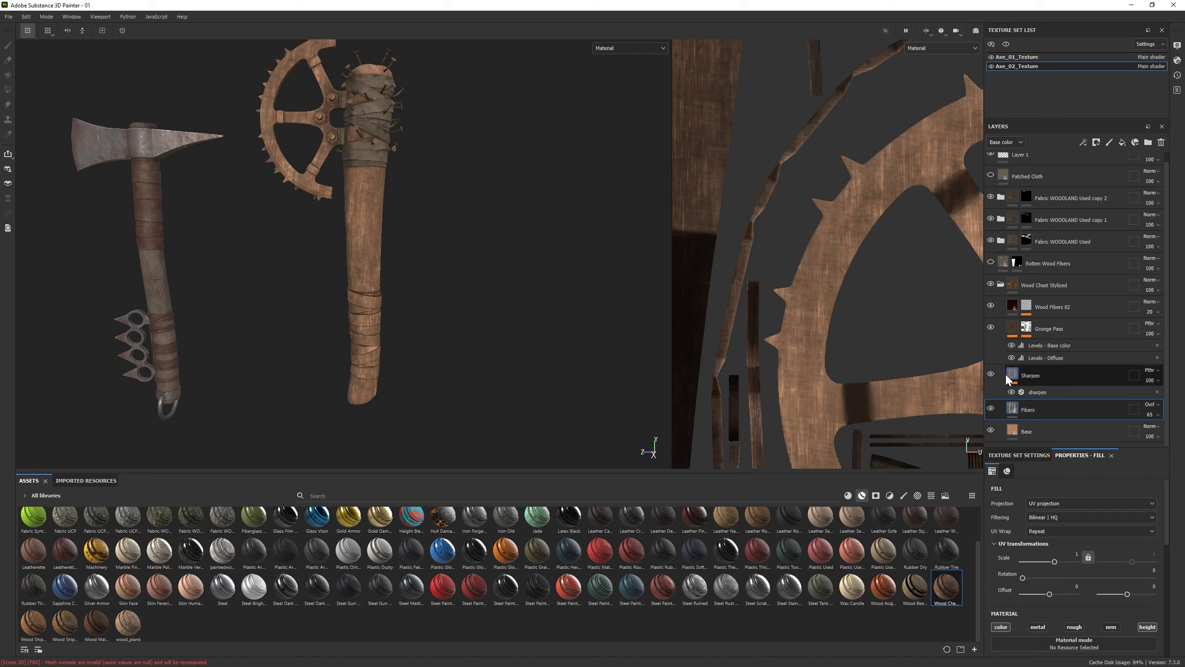
pyautogui.moveTo(1055, 561); pyautogui.dragTo(1056, 566)
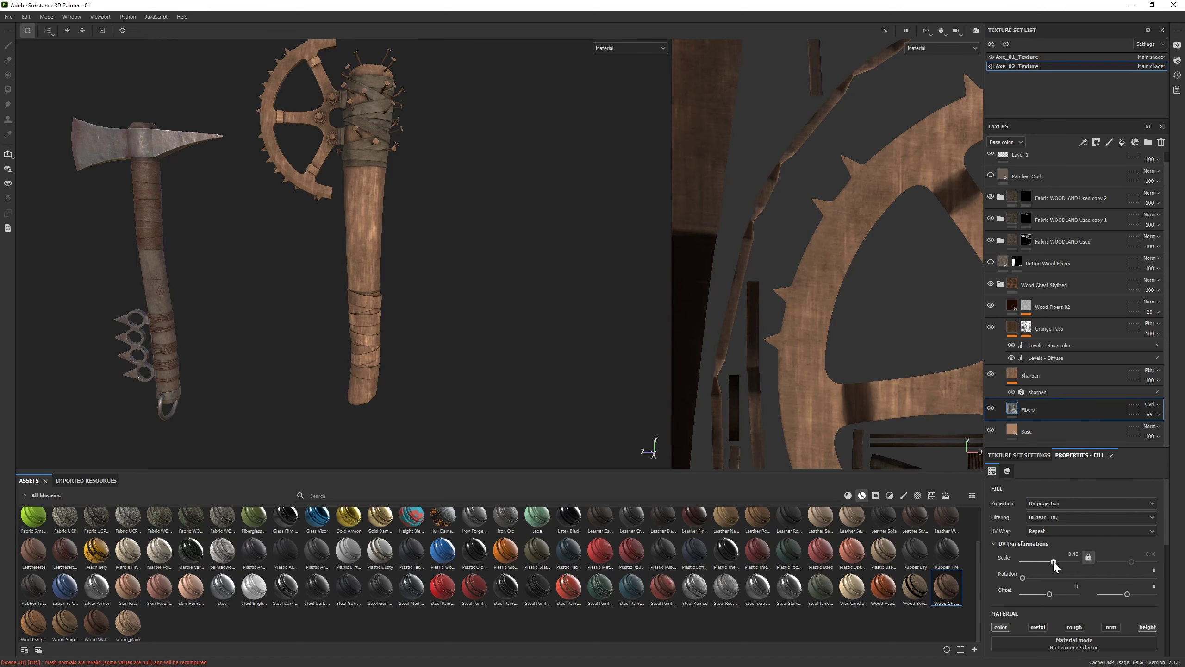
# Lighten the wood material's Base fill colour to a lighter brown
pyautogui.click(1026, 431)
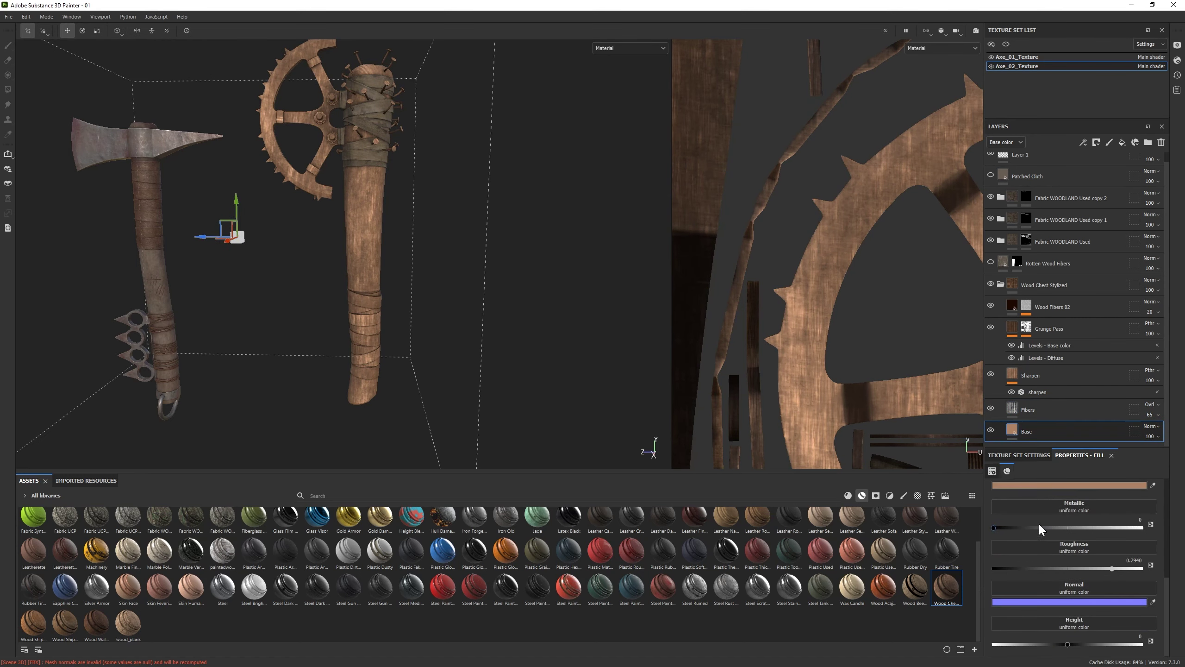
pyautogui.click(1041, 485)
pyautogui.click(1088, 475)
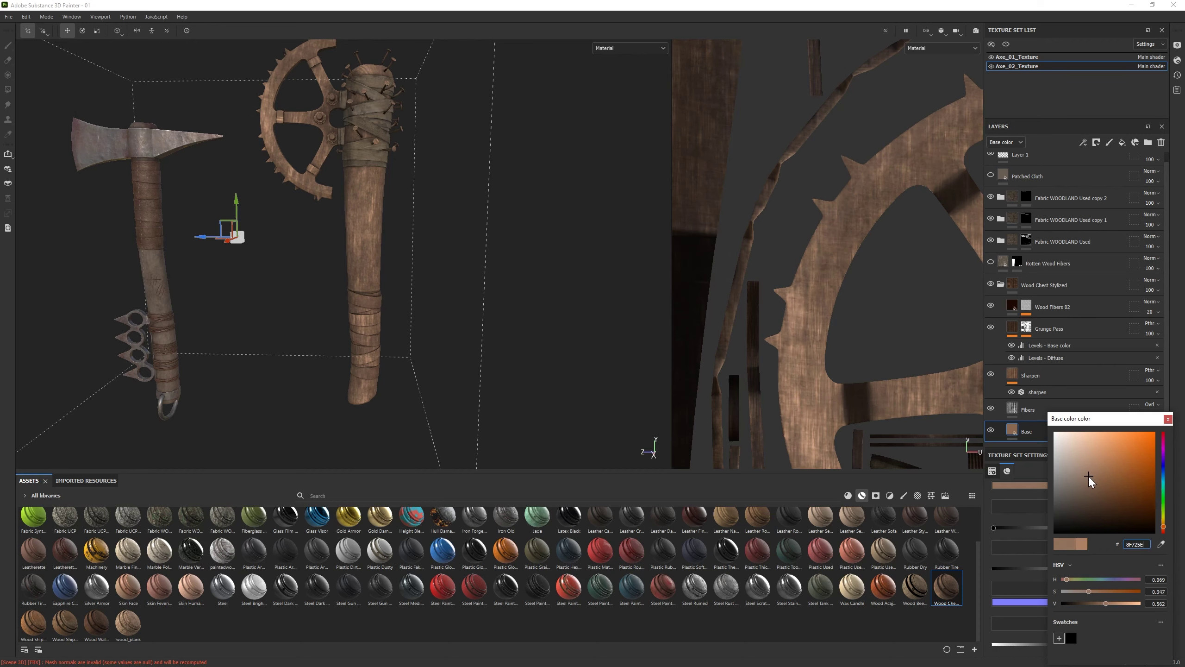
pyautogui.click(1168, 419)
# Collapse the Wood Chest Stylized group and add a black mask to it
pyautogui.click(1001, 284)
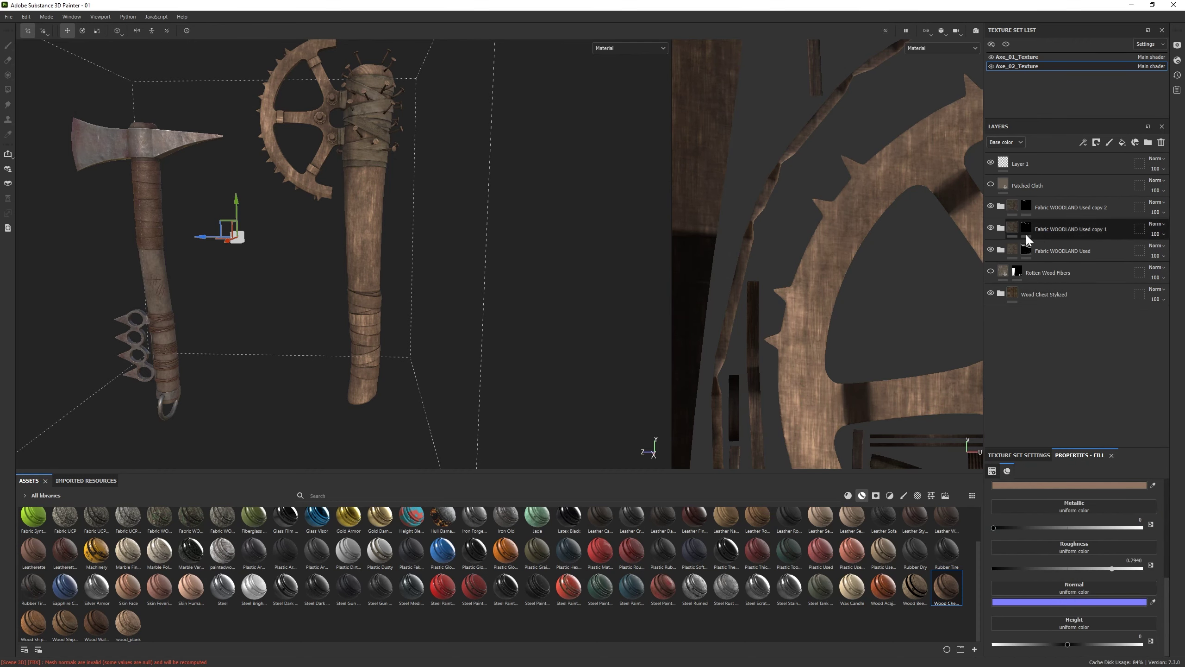
pyautogui.click(1050, 293)
pyautogui.rightClick(1050, 292)
pyautogui.click(1083, 10)
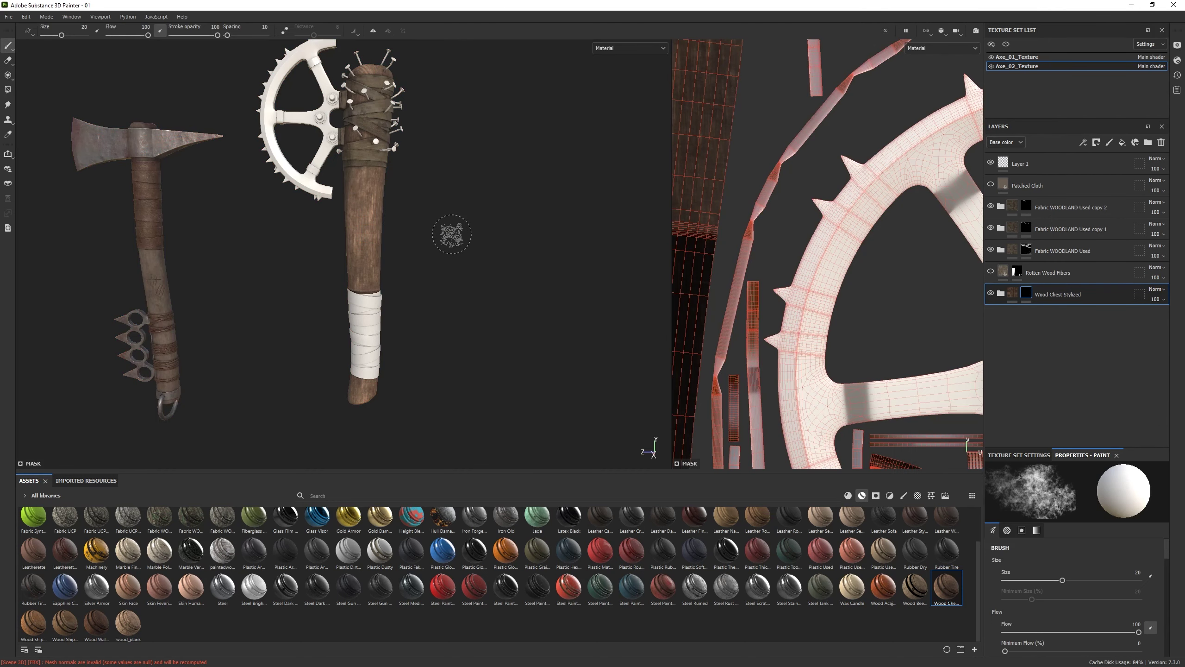
# Add the Steel Ruined smart material as a new layer on the gear
pyautogui.press('f')
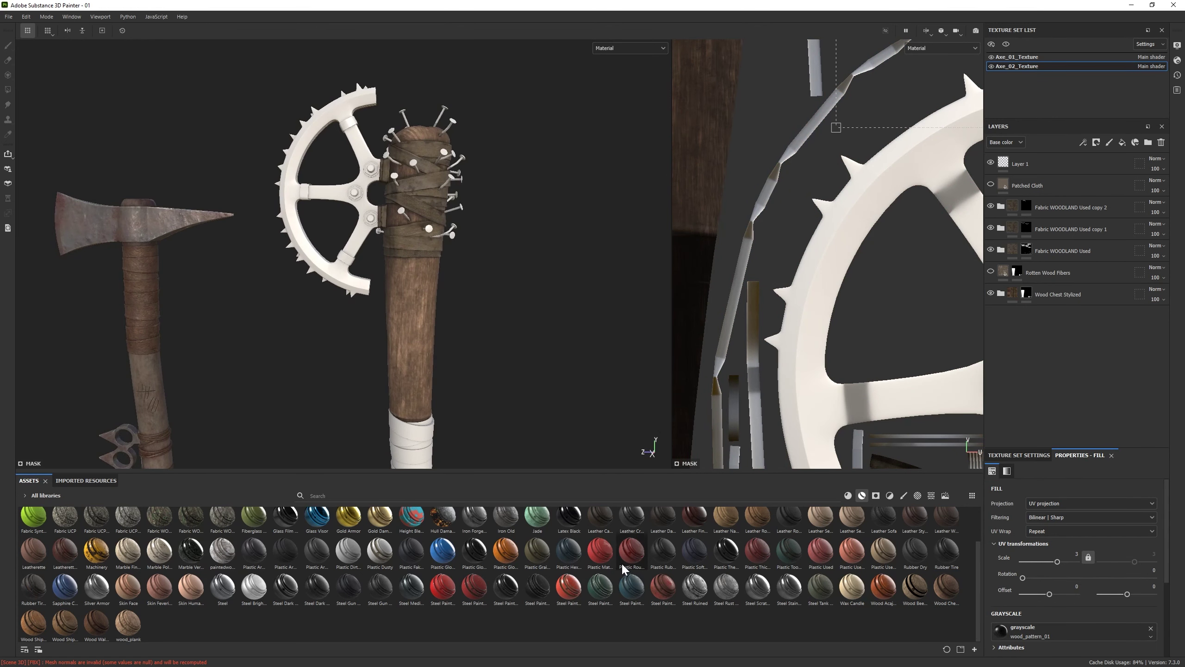
pyautogui.moveTo(624, 569)
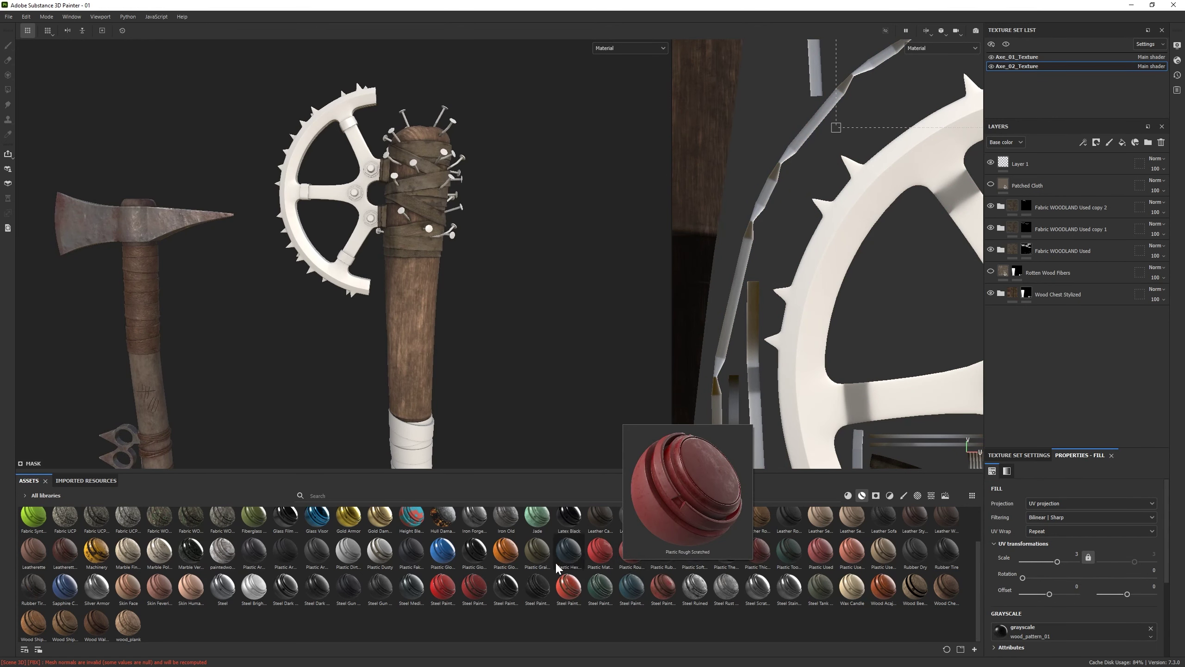
pyautogui.moveTo(695, 588); pyautogui.dragTo(1054, 317)
pyautogui.keyDown('alt'); pyautogui.moveTo(389, 217); pyautogui.dragTo(479, 321); pyautogui.keyUp('alt')
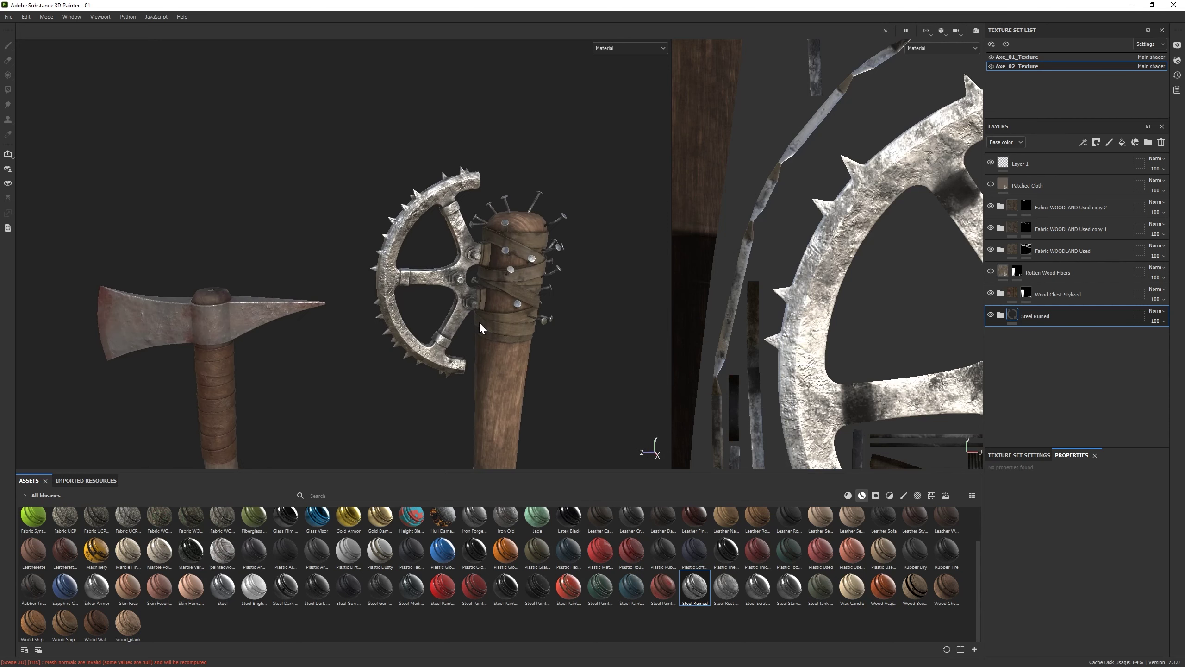
pyautogui.scroll(2, 479, 320)
# Set the Steel Ruined Base roughness to 0.3804 and expand Edge Damage
pyautogui.click(1001, 315)
pyautogui.scroll(-3, 1056, 358)
pyautogui.click(1055, 431)
pyautogui.moveTo(1071, 608)
pyautogui.mouseDown()
pyautogui.moveTo(1037, 608)
pyautogui.moveTo(1080, 608)
pyautogui.moveTo(1050, 607)
pyautogui.mouseUp()
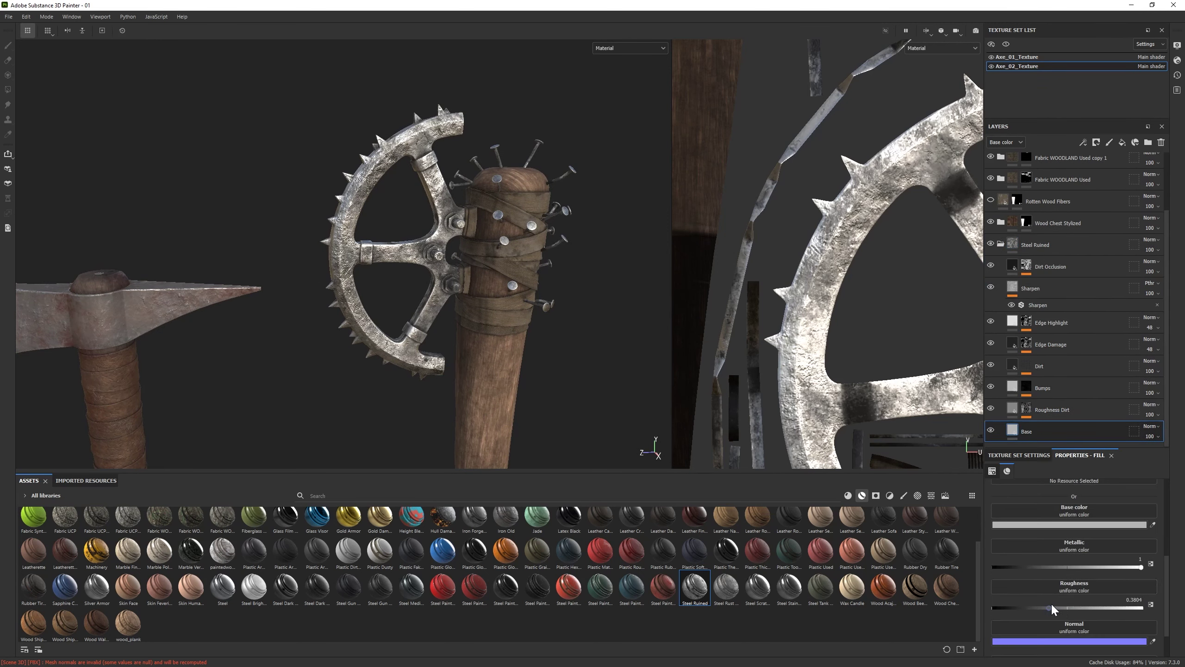
pyautogui.press('f')
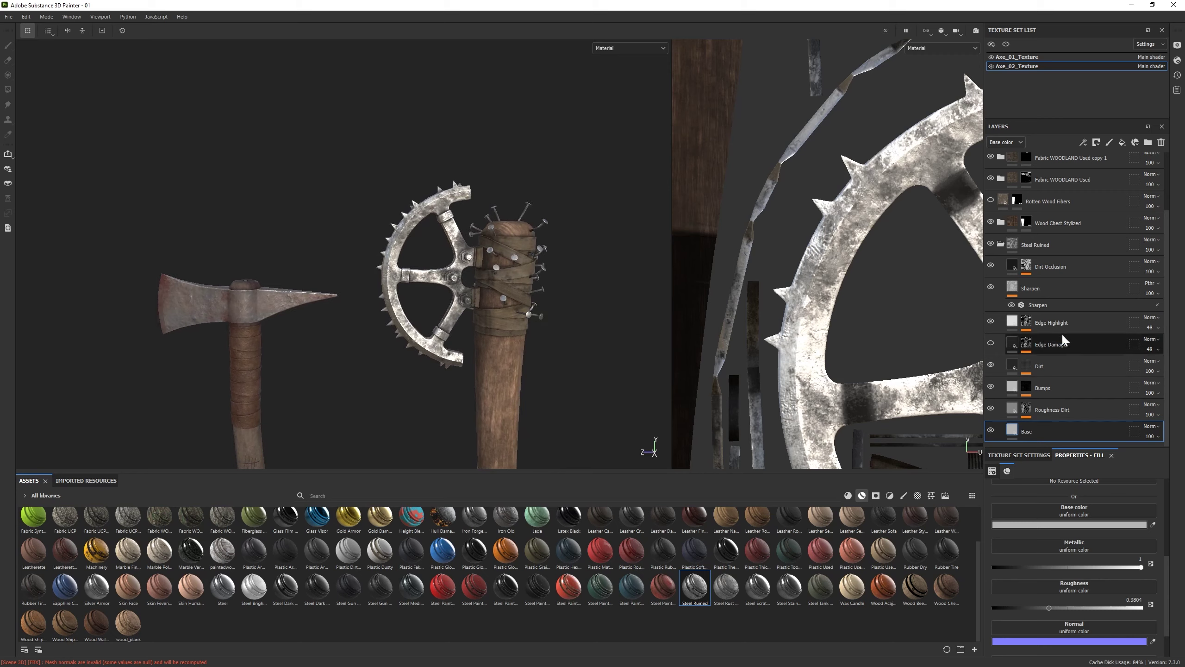
pyautogui.click(1026, 346)
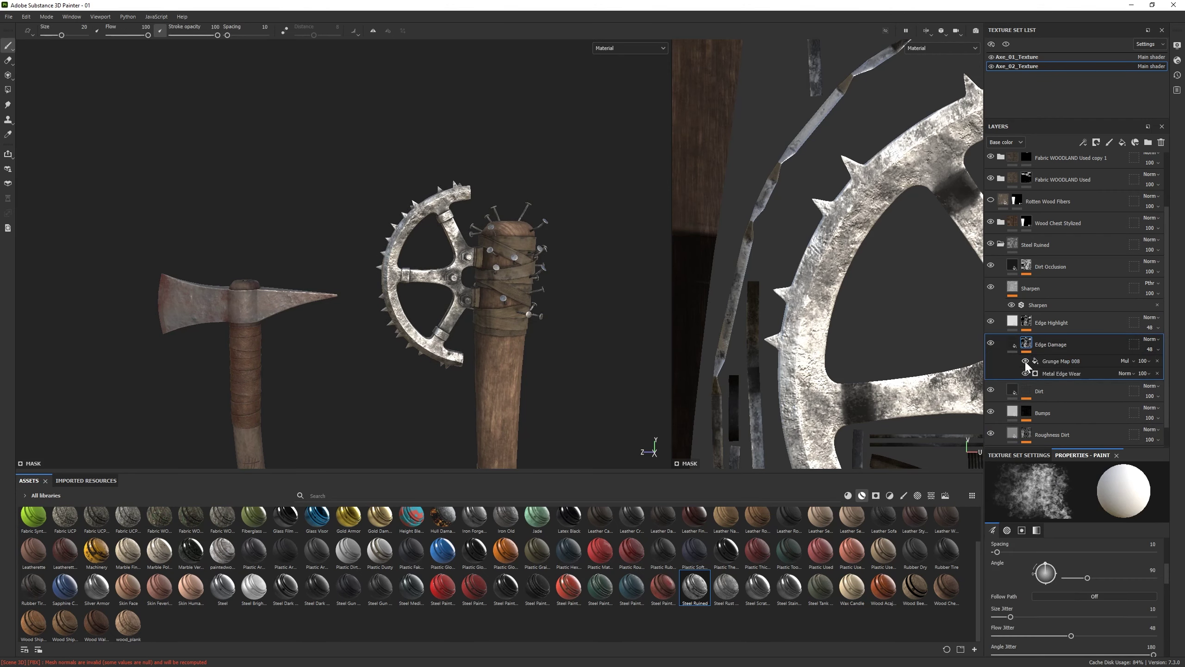
# Collapse the Steel Ruined group and add a black mask to it
pyautogui.click(1061, 373)
pyautogui.keyDown('alt'); pyautogui.moveTo(419, 369); pyautogui.dragTo(387, 352); pyautogui.keyUp('alt')
pyautogui.click(1001, 244)
pyautogui.rightClick(1043, 327)
pyautogui.click(1087, 112)
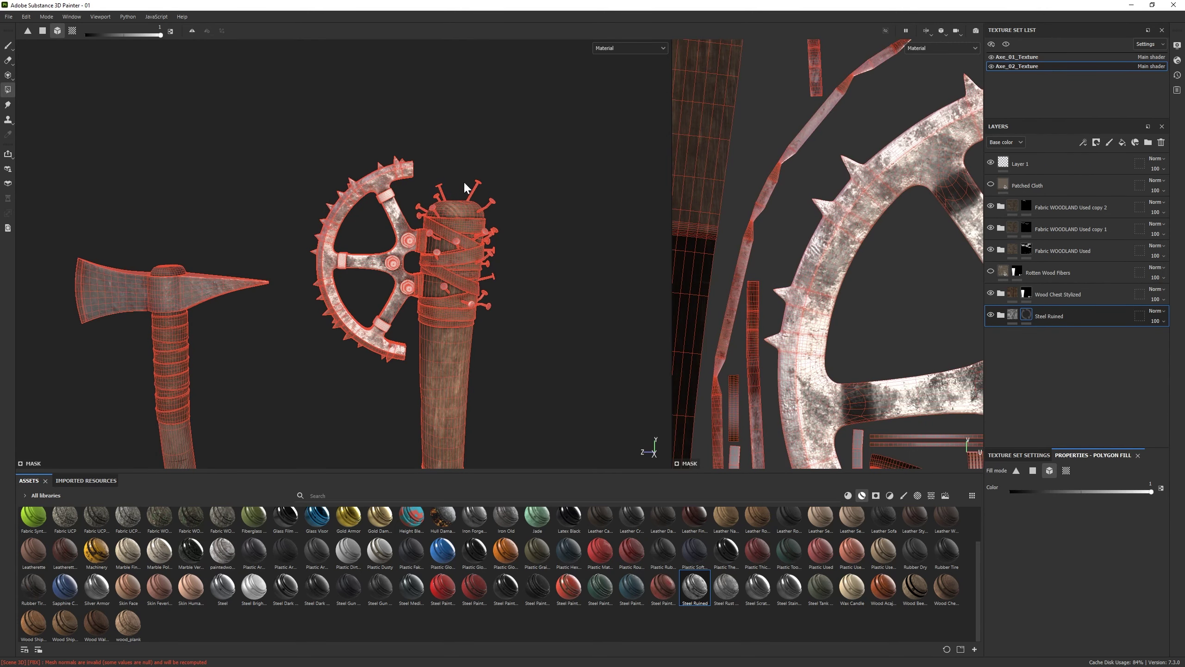
pyautogui.press('1')
# Polygon-fill the mask to reveal the gear, then return to the paint brush
pyautogui.moveTo(465, 188)
pyautogui.keyDown('alt'); pyautogui.mouseDown()
pyautogui.moveTo(516, 299)
pyautogui.moveTo(472, 289)
pyautogui.mouseUp(); pyautogui.keyUp('alt')
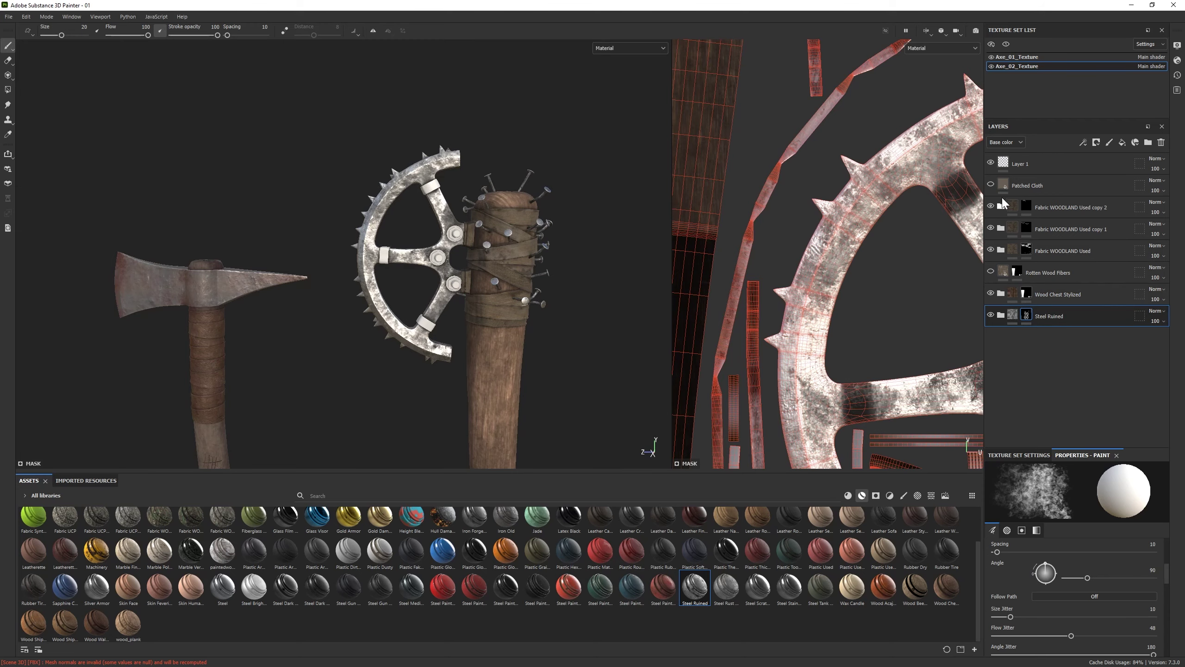
pyautogui.click(1026, 250)
pyautogui.press('4')
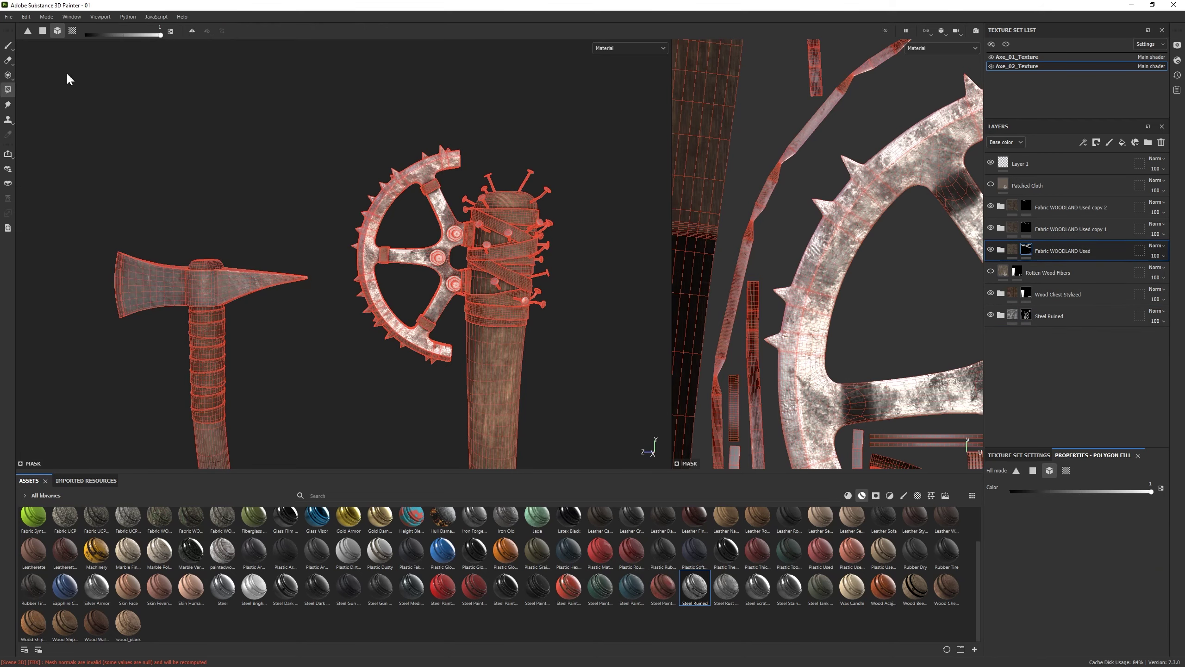
pyautogui.press('1')
pyautogui.moveTo(467, 262)
pyautogui.keyDown('alt'); pyautogui.mouseDown()
pyautogui.moveTo(516, 323)
pyautogui.moveTo(504, 323)
pyautogui.moveTo(542, 323)
pyautogui.moveTo(422, 244)
pyautogui.mouseUp(); pyautogui.keyUp('alt')
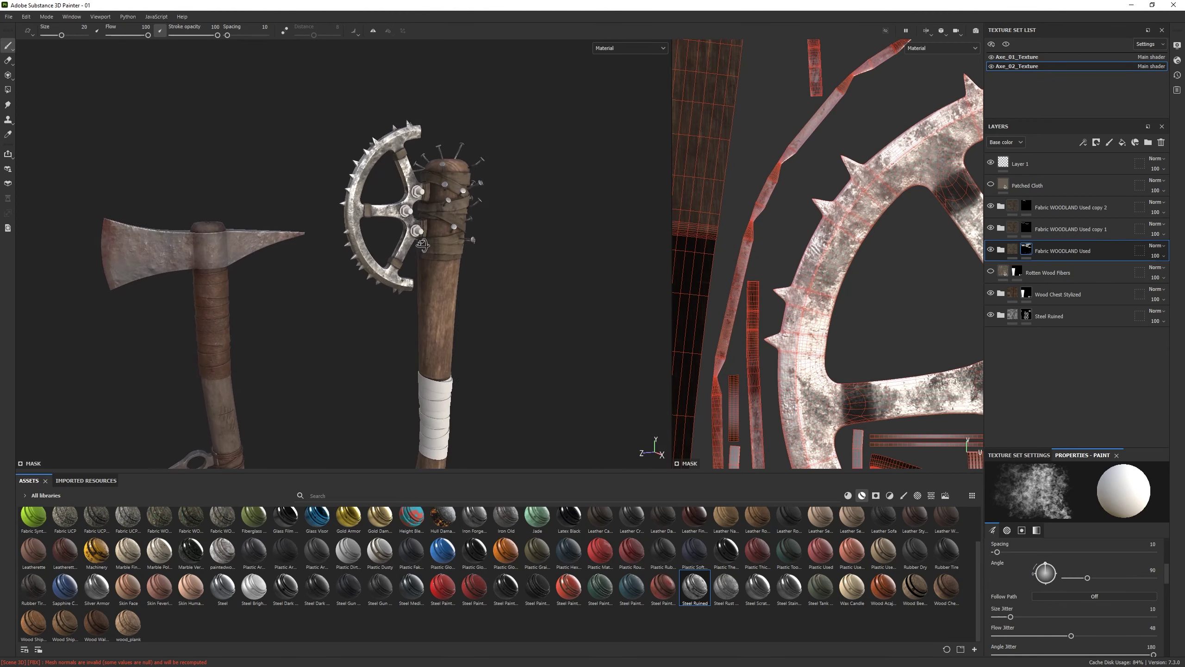
pyautogui.moveTo(422, 244); pyautogui.dragTo(408, 171, button='middle')
pyautogui.moveTo(489, 304)
pyautogui.keyDown('alt'); pyautogui.mouseDown()
pyautogui.moveTo(412, 175)
pyautogui.moveTo(264, 193)
pyautogui.moveTo(550, 244)
pyautogui.moveTo(420, 252)
pyautogui.moveTo(350, 308)
pyautogui.mouseUp(); pyautogui.keyUp('alt')
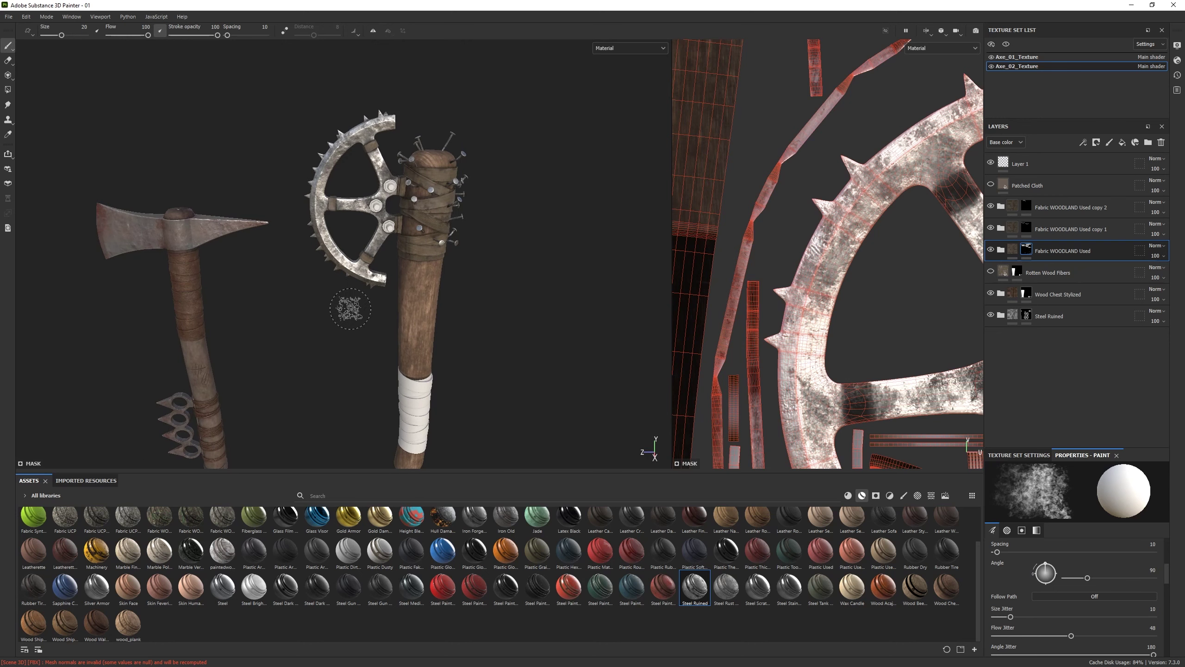
# Add the Leather Weathered material as a new layer
pyautogui.click(848, 495)
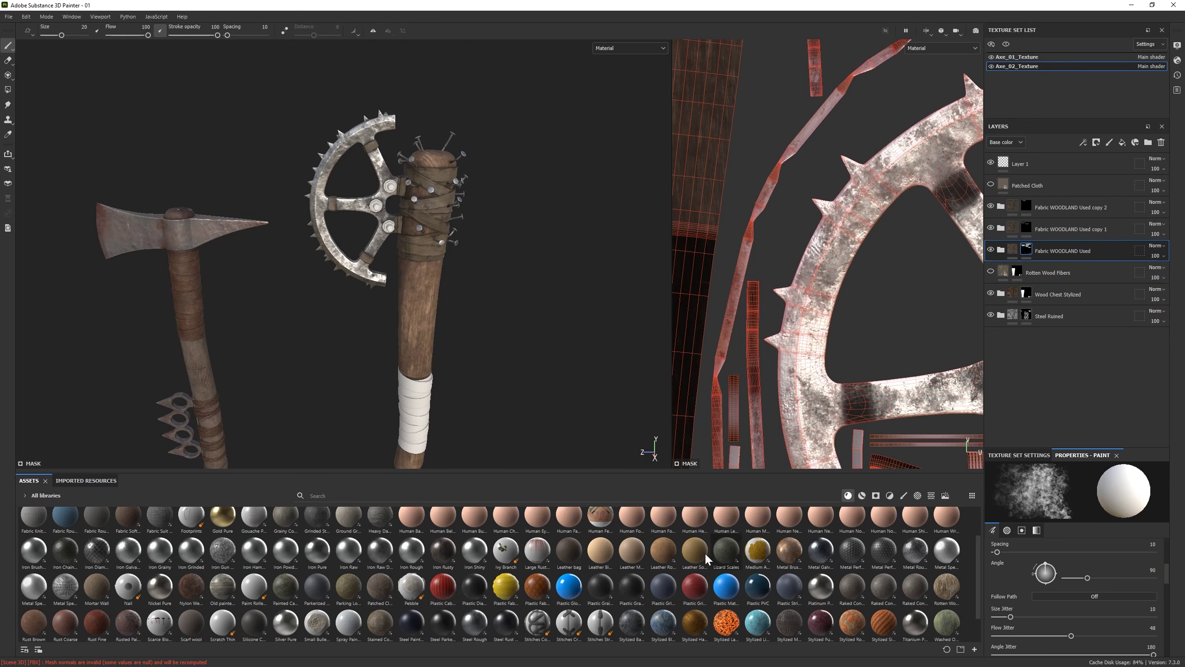
pyautogui.scroll(-1, 170, 589)
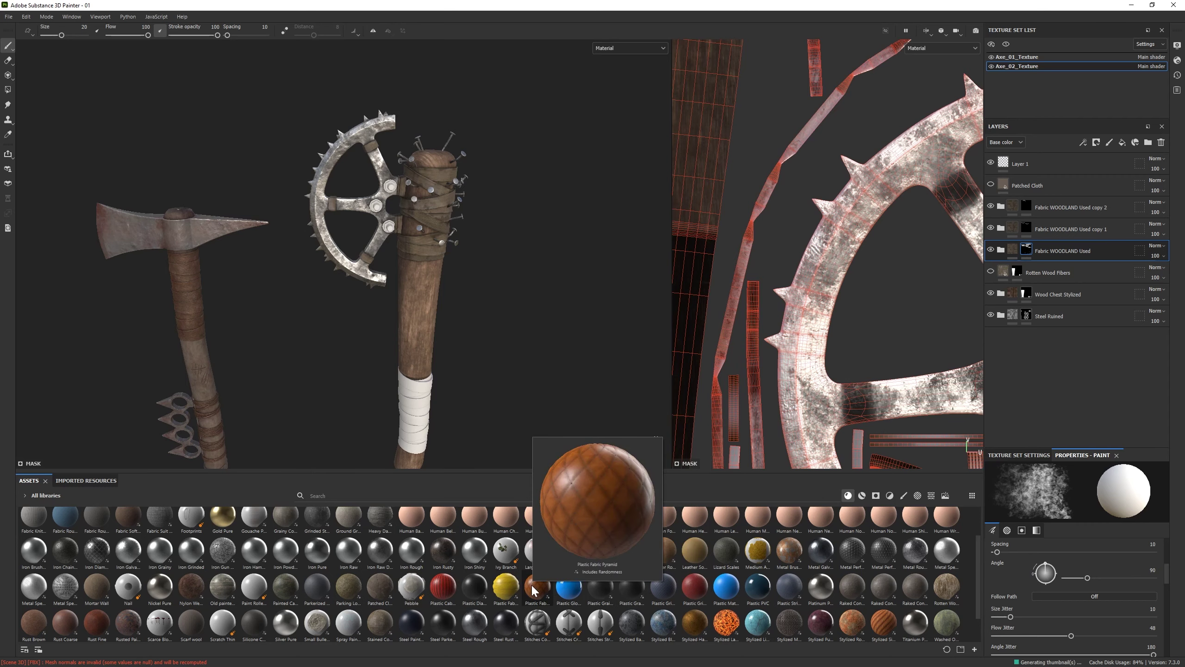
pyautogui.click(863, 496)
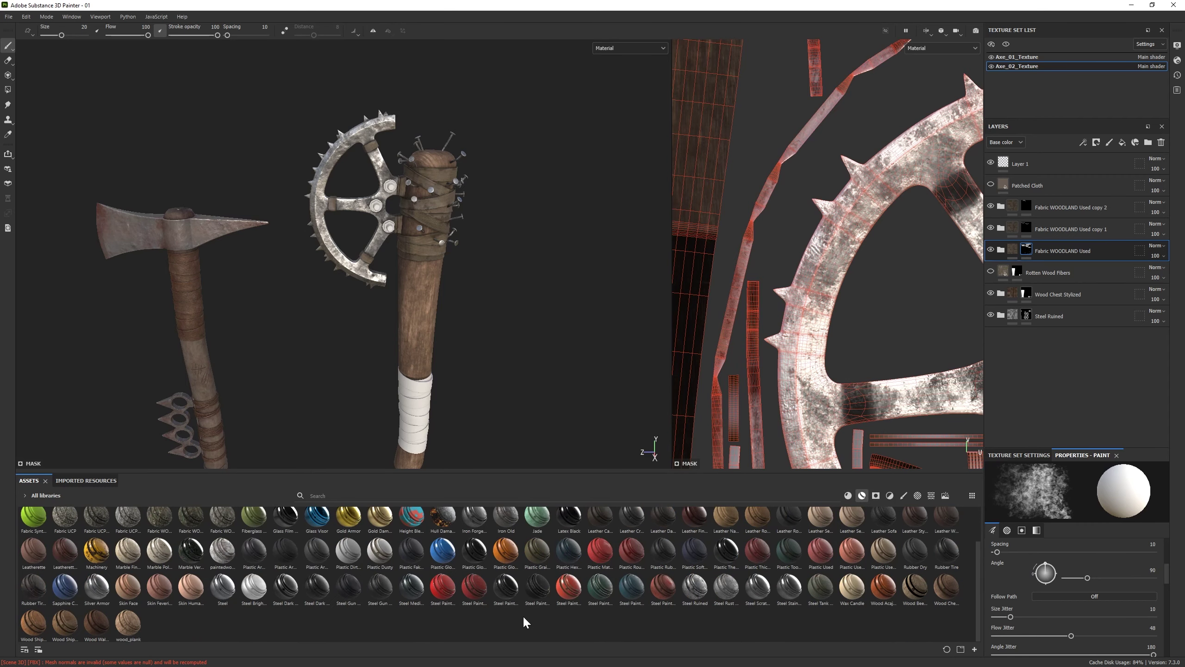
pyautogui.moveTo(916, 527)
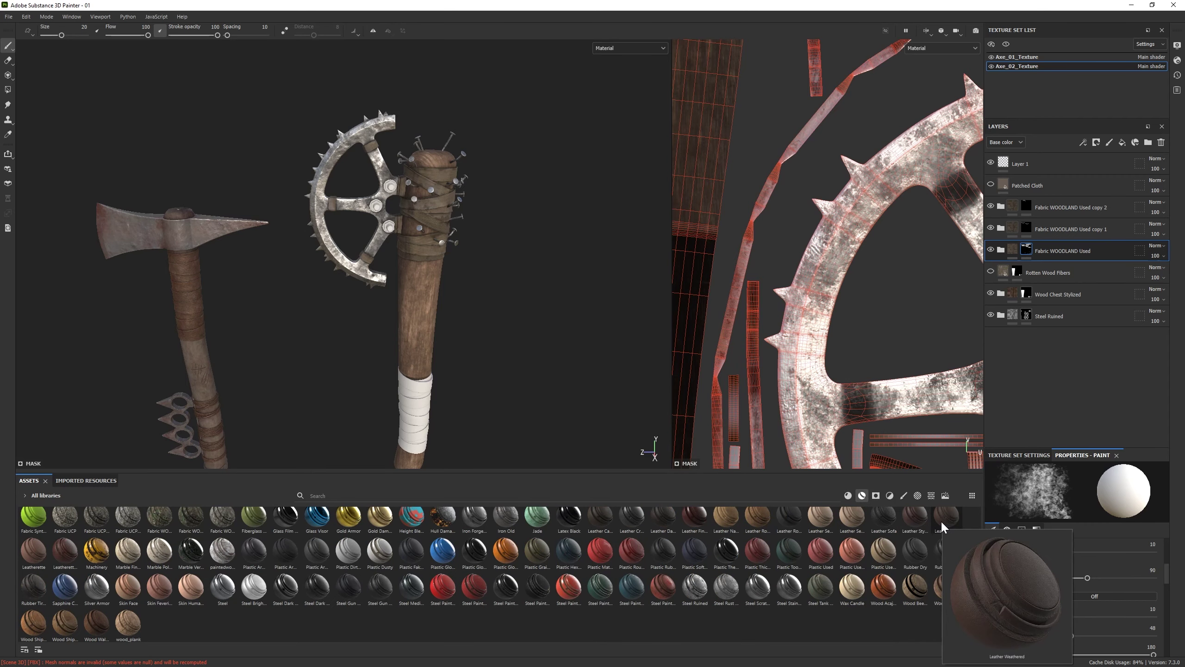
pyautogui.moveTo(947, 518); pyautogui.dragTo(1045, 327)
# Add a Leather bag layer and a second Fabric WOODLAND material to the bottom of the stack
pyautogui.scroll(5, 391, 331)
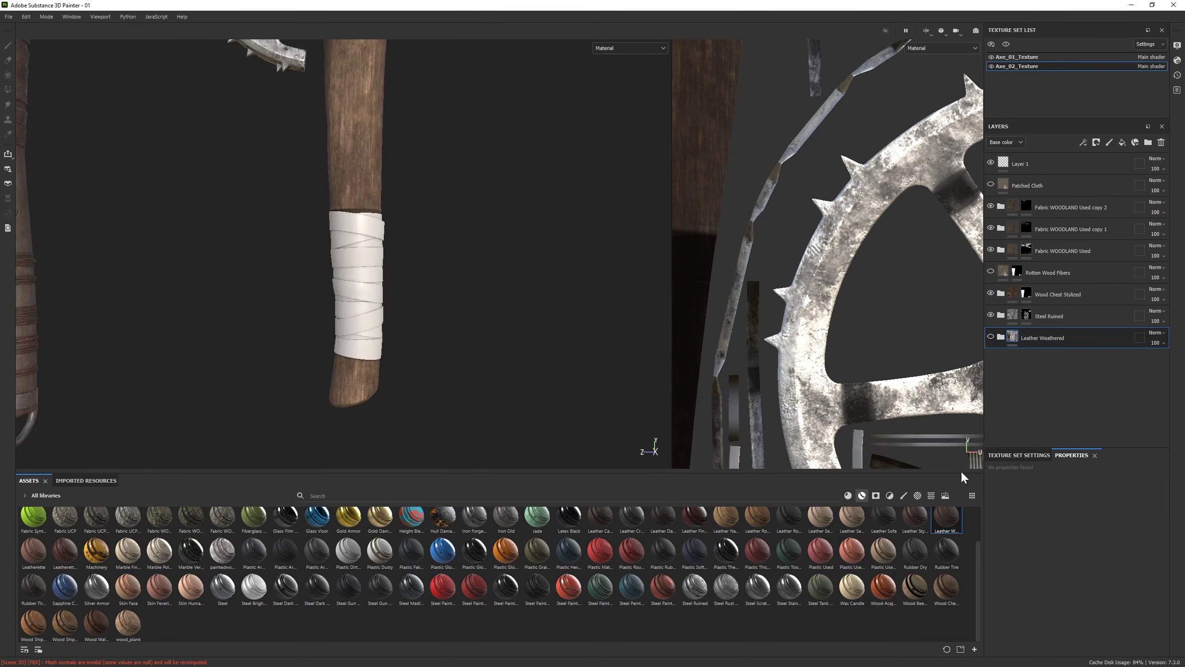
pyautogui.keyDown('alt'); pyautogui.moveTo(397, 327); pyautogui.dragTo(466, 355); pyautogui.keyUp('alt')
pyautogui.scroll(1, 420, 574)
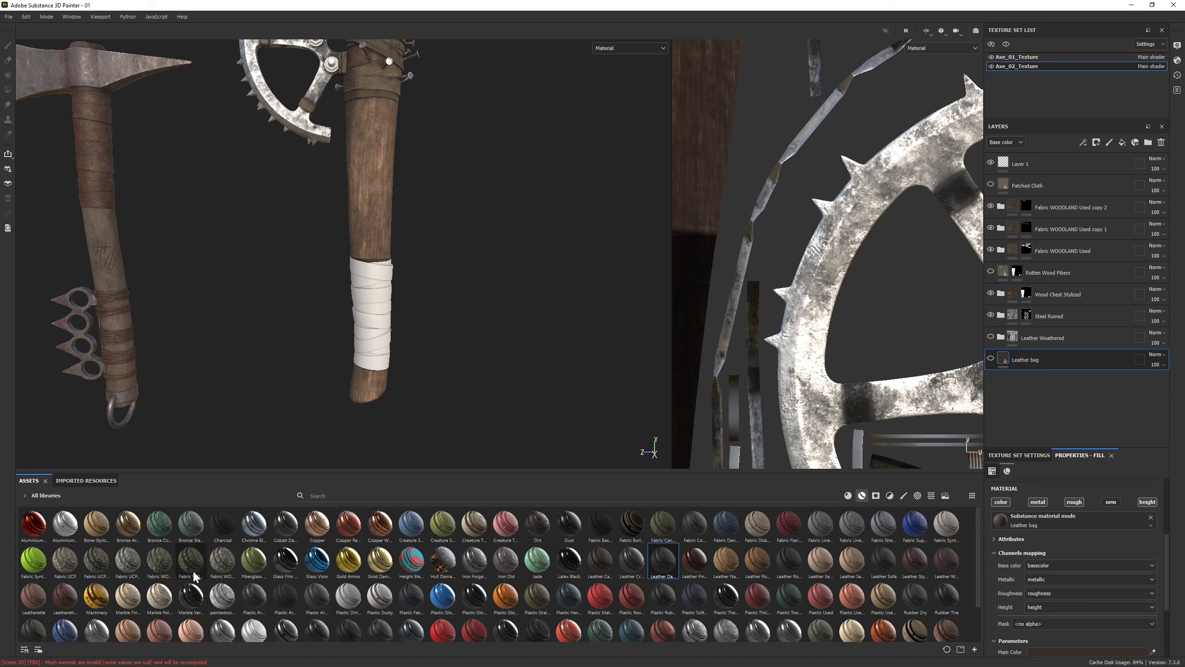
pyautogui.moveTo(193, 562); pyautogui.dragTo(1056, 390)
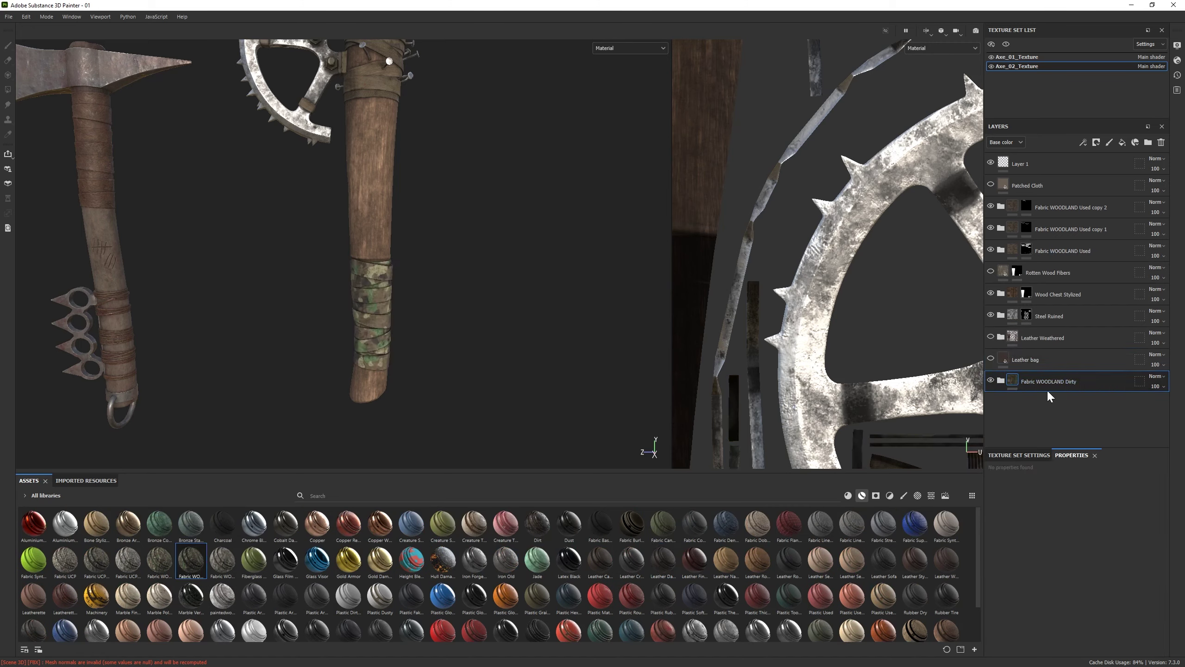
pyautogui.moveTo(222, 560); pyautogui.dragTo(1046, 397)
# Mask the Fabric WOODLAND Used layer to the handle wrap with Polygon Fill
pyautogui.moveTo(410, 264)
pyautogui.keyDown('alt'); pyautogui.mouseDown(button='right')
pyautogui.moveTo(416, 295)
pyautogui.moveTo(414, 271)
pyautogui.mouseUp(button='right'); pyautogui.keyUp('alt')
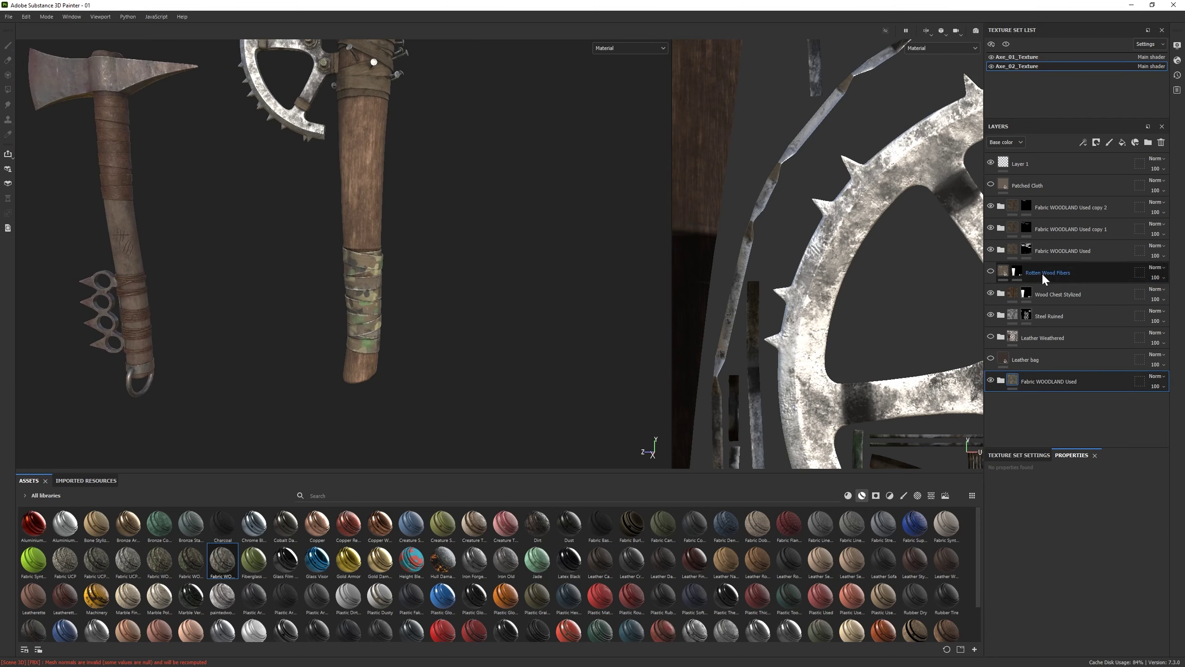
pyautogui.click(1063, 251)
pyautogui.click(1026, 249)
pyautogui.press('4')
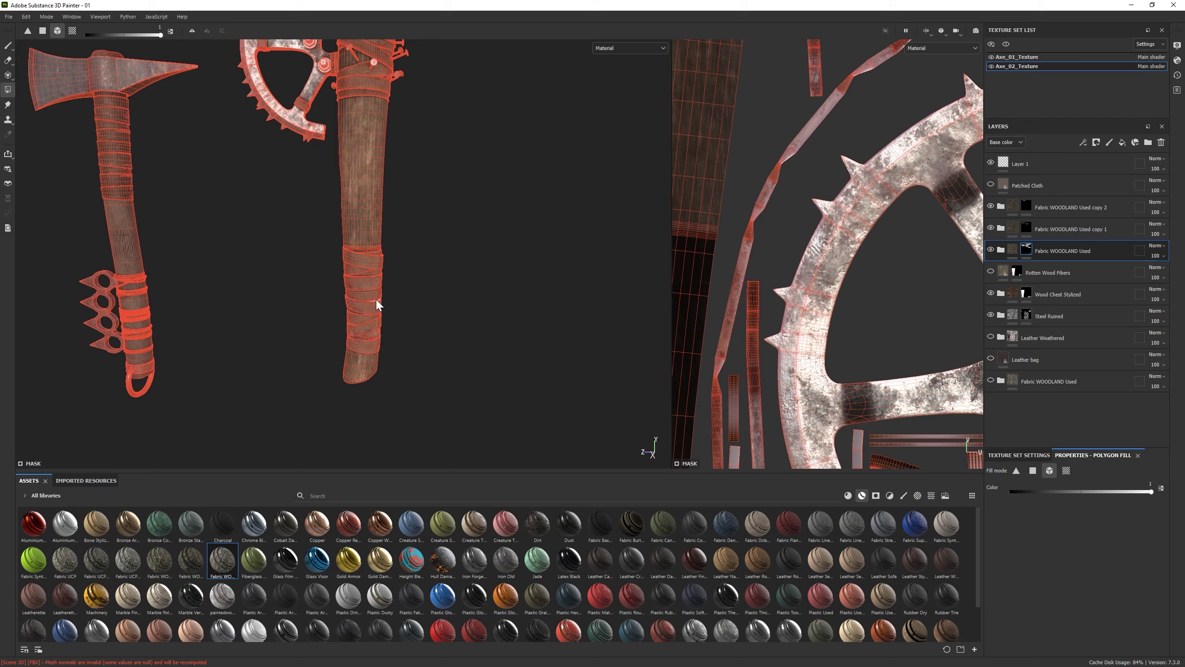
pyautogui.moveTo(377, 318)
pyautogui.keyDown('alt'); pyautogui.mouseDown(button='right')
pyautogui.moveTo(380, 348)
pyautogui.moveTo(398, 280)
pyautogui.moveTo(400, 318)
pyautogui.mouseUp(button='right'); pyautogui.keyUp('alt')
pyautogui.press('1')
# Tidy the layer stack around Fabric WOODLAND Used copy 2 and Rotten Wood Fibers
pyautogui.click(1059, 185)
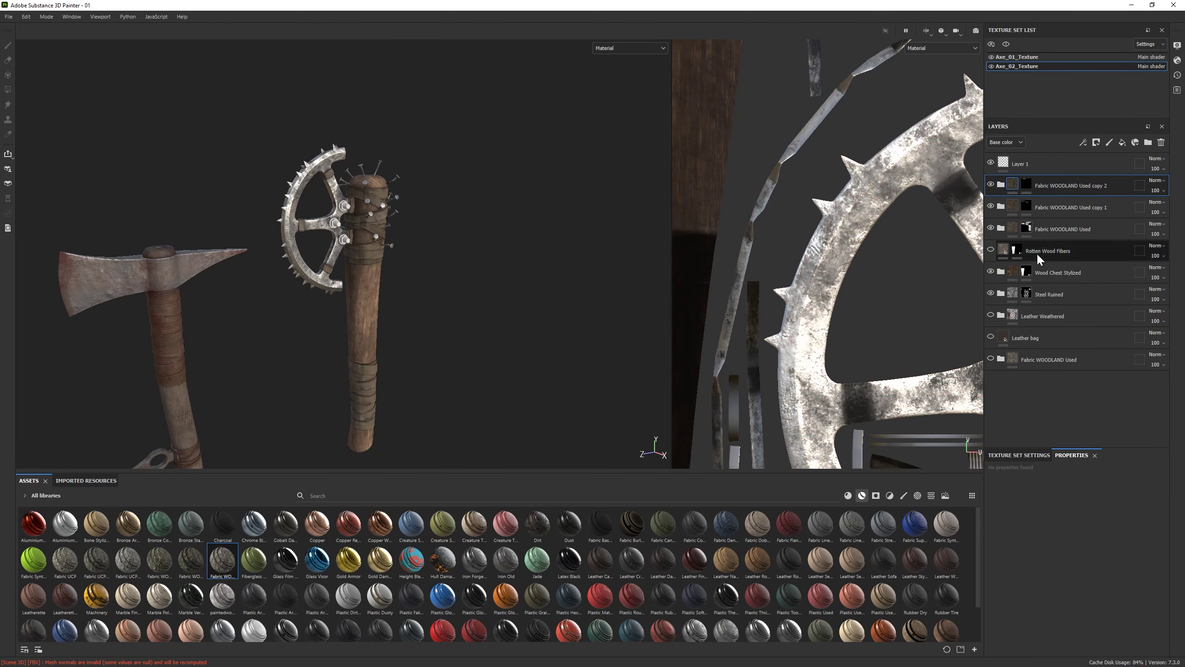
pyautogui.click(1036, 251)
pyautogui.keyDown('alt'); pyautogui.moveTo(410, 320); pyautogui.dragTo(264, 257); pyautogui.keyUp('alt')
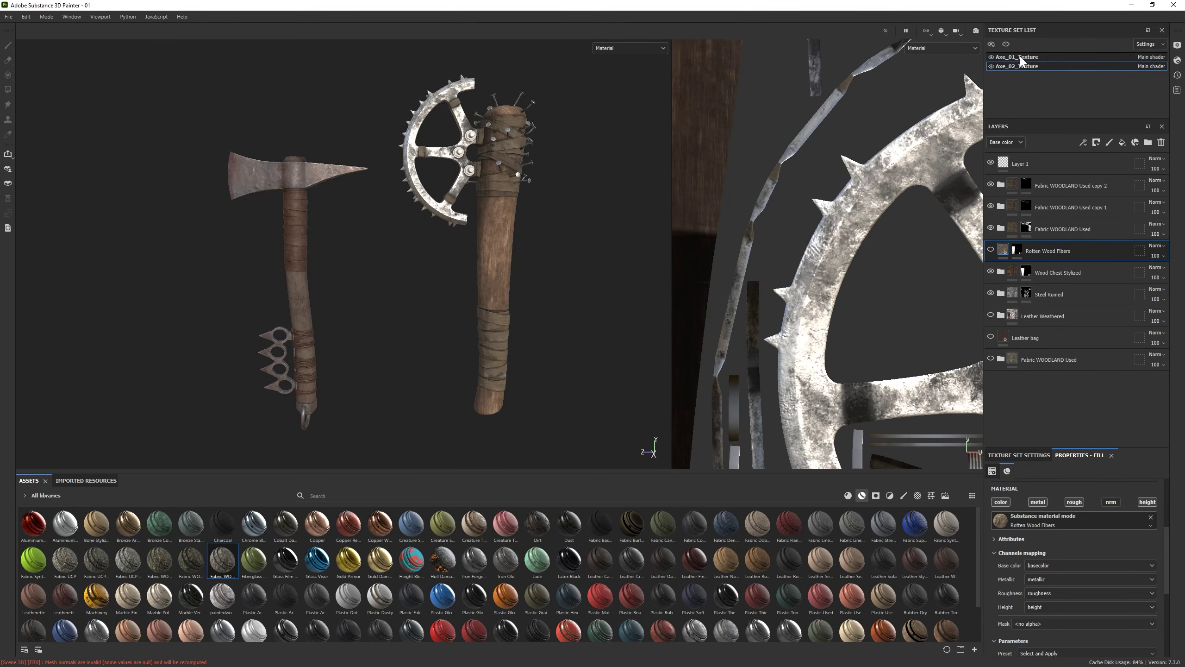
# In Axe_01_Texture, set the Handle's Base Wood colour to a grey-brown
pyautogui.click(1019, 57)
pyautogui.click(1001, 272)
pyautogui.click(1033, 381)
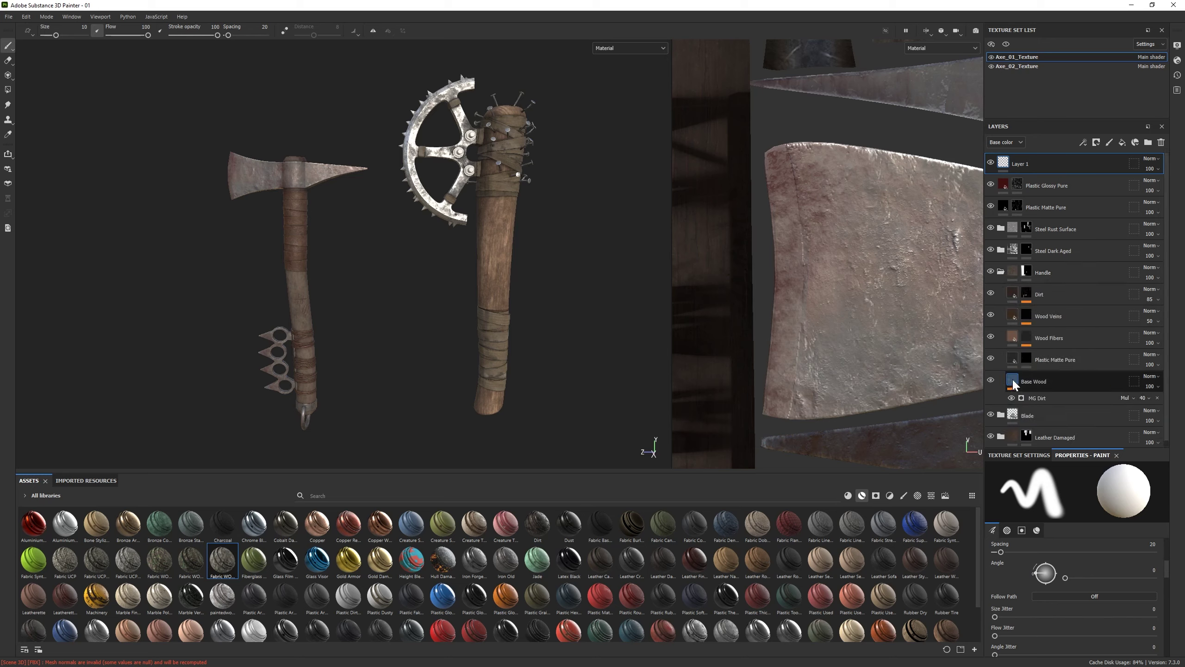
pyautogui.scroll(-3, 1058, 542)
pyautogui.click(1054, 572)
pyautogui.moveTo(952, 462); pyautogui.dragTo(941, 456)
# Select the Plastic Glossy Pure layer and make Axe_02_Texture the active texture set
pyautogui.keyDown('alt'); pyautogui.moveTo(369, 309); pyautogui.dragTo(344, 301); pyautogui.keyUp('alt')
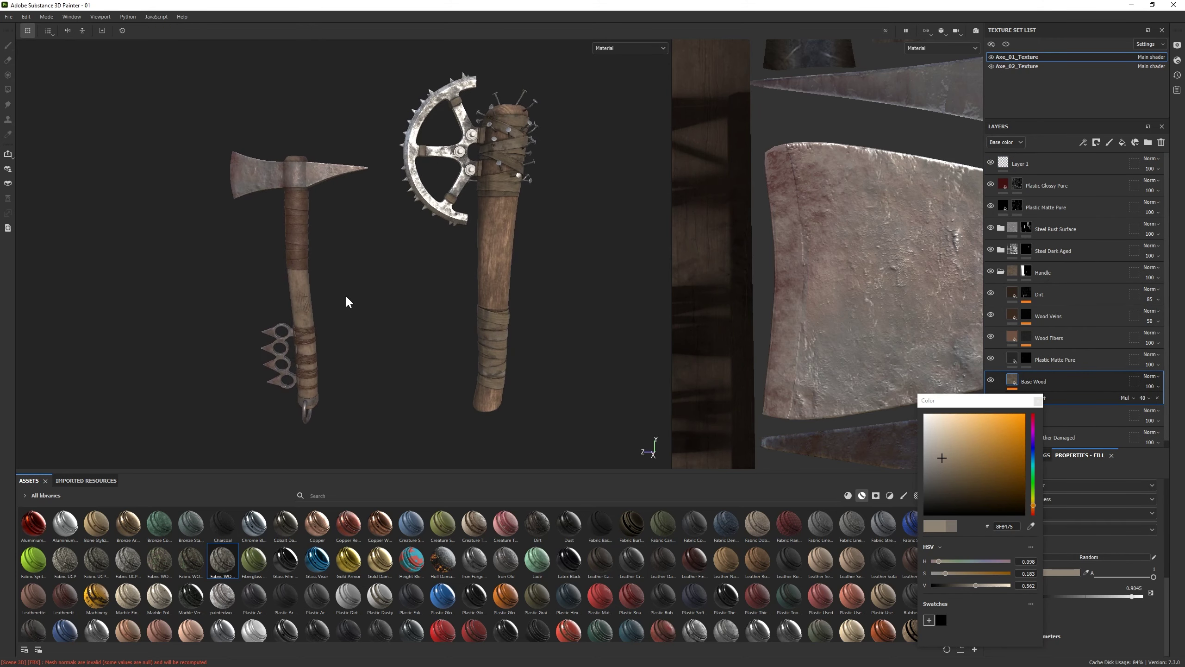
pyautogui.keyDown('alt'); pyautogui.moveTo(392, 311); pyautogui.dragTo(336, 333, button='right'); pyautogui.keyUp('alt')
pyautogui.click(1051, 185)
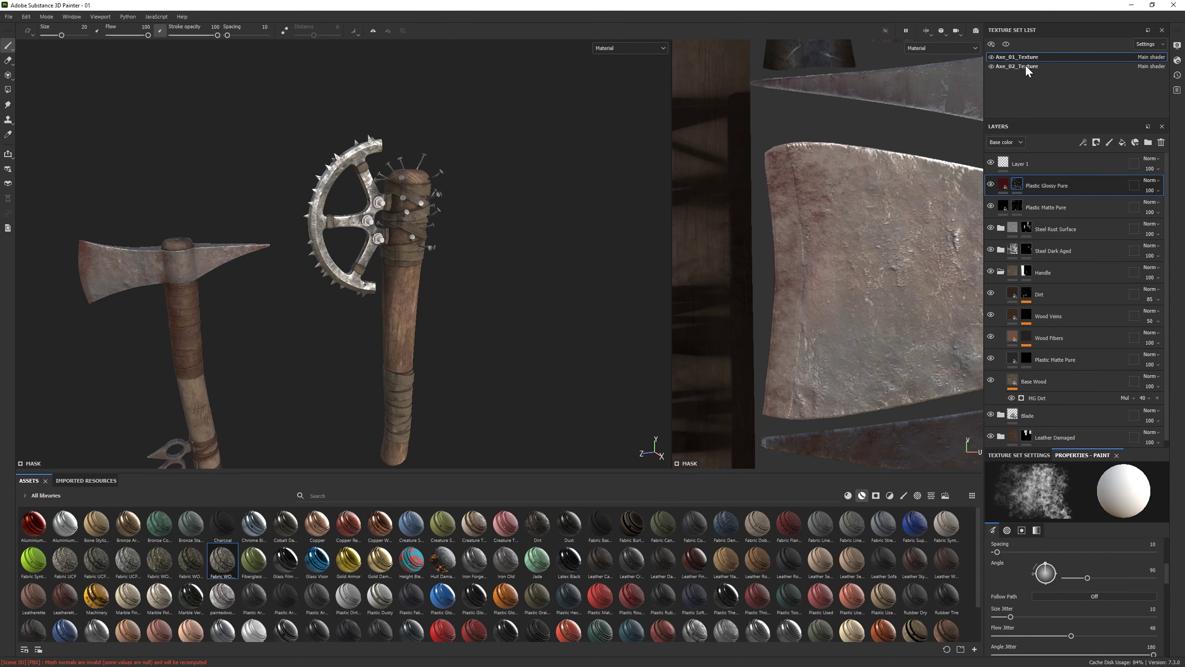
pyautogui.click(1025, 66)
pyautogui.click(1061, 164)
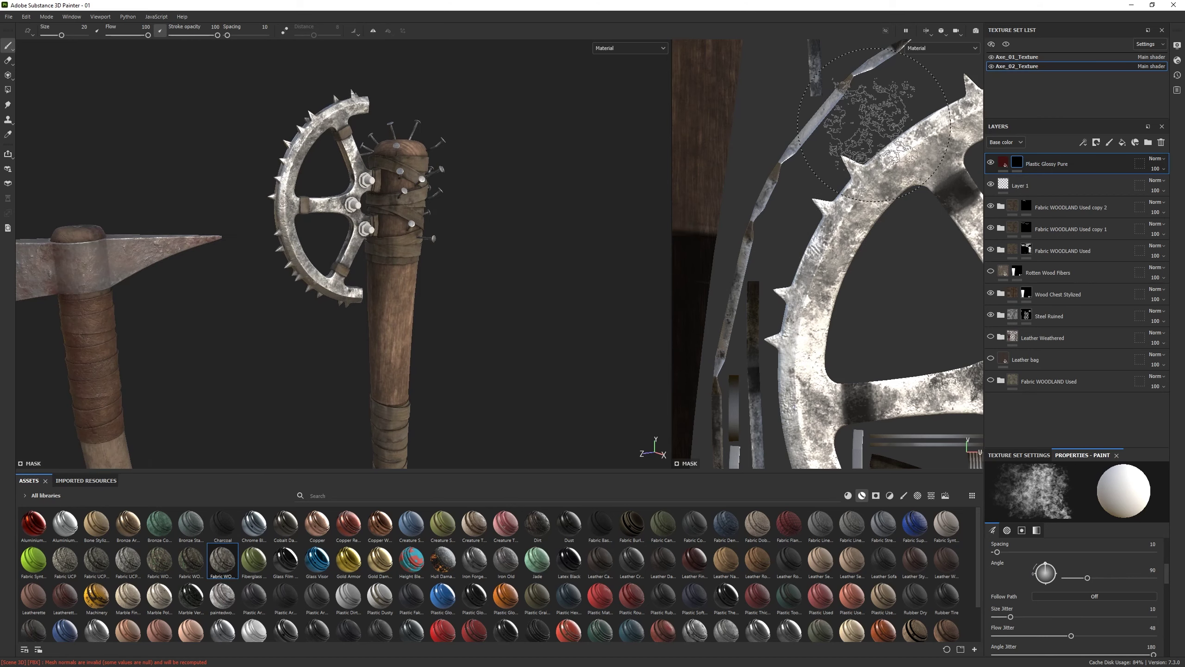
# Paint red blood streaks down the wooden handle and across the top of the gear
pyautogui.keyDown('alt'); pyautogui.moveTo(433, 224); pyautogui.dragTo(406, 219); pyautogui.keyUp('alt')
pyautogui.moveTo(380, 140)
pyautogui.mouseDown()
pyautogui.moveTo(373, 294)
pyautogui.moveTo(321, 234)
pyautogui.mouseUp()
pyautogui.moveTo(308, 96)
pyautogui.mouseDown()
pyautogui.moveTo(295, 124)
pyautogui.moveTo(321, 94)
pyautogui.moveTo(308, 92)
pyautogui.moveTo(339, 273)
pyautogui.moveTo(311, 260)
pyautogui.moveTo(317, 204)
pyautogui.moveTo(317, 301)
pyautogui.moveTo(319, 258)
pyautogui.moveTo(239, 247)
pyautogui.moveTo(235, 261)
pyautogui.moveTo(291, 262)
pyautogui.moveTo(247, 225)
pyautogui.mouseUp()
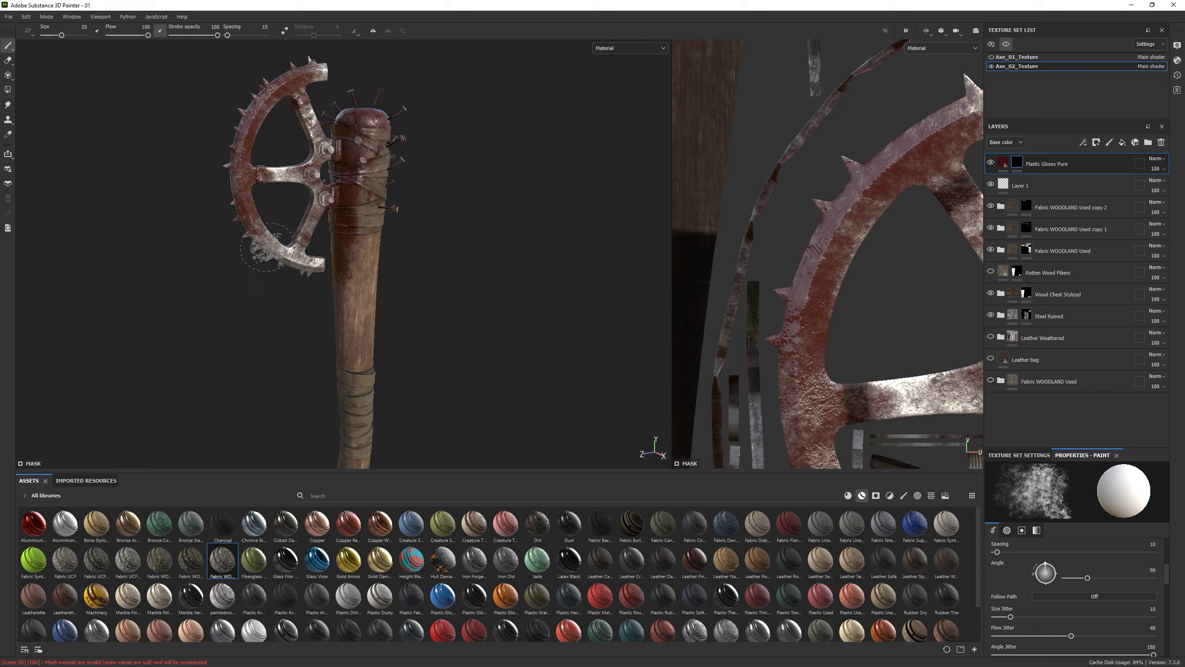
pyautogui.keyDown('alt'); pyautogui.moveTo(220, 182); pyautogui.dragTo(338, 364, button='middle'); pyautogui.keyUp('alt')
pyautogui.keyDown('alt'); pyautogui.moveTo(338, 365); pyautogui.dragTo(351, 257, button='right'); pyautogui.keyUp('alt')
# Undo and redo the gear's red paint, then set the eraser to size 23.53, flow 19
pyautogui.moveTo(352, 257)
pyautogui.keyDown('alt'); pyautogui.mouseDown()
pyautogui.moveTo(496, 216)
pyautogui.moveTo(370, 210)
pyautogui.moveTo(345, 411)
pyautogui.moveTo(368, 354)
pyautogui.mouseUp(); pyautogui.keyUp('alt')
pyautogui.hotkey('ctrl', 'z')
pyautogui.hotkey('ctrl', 'y')
pyautogui.press('e')
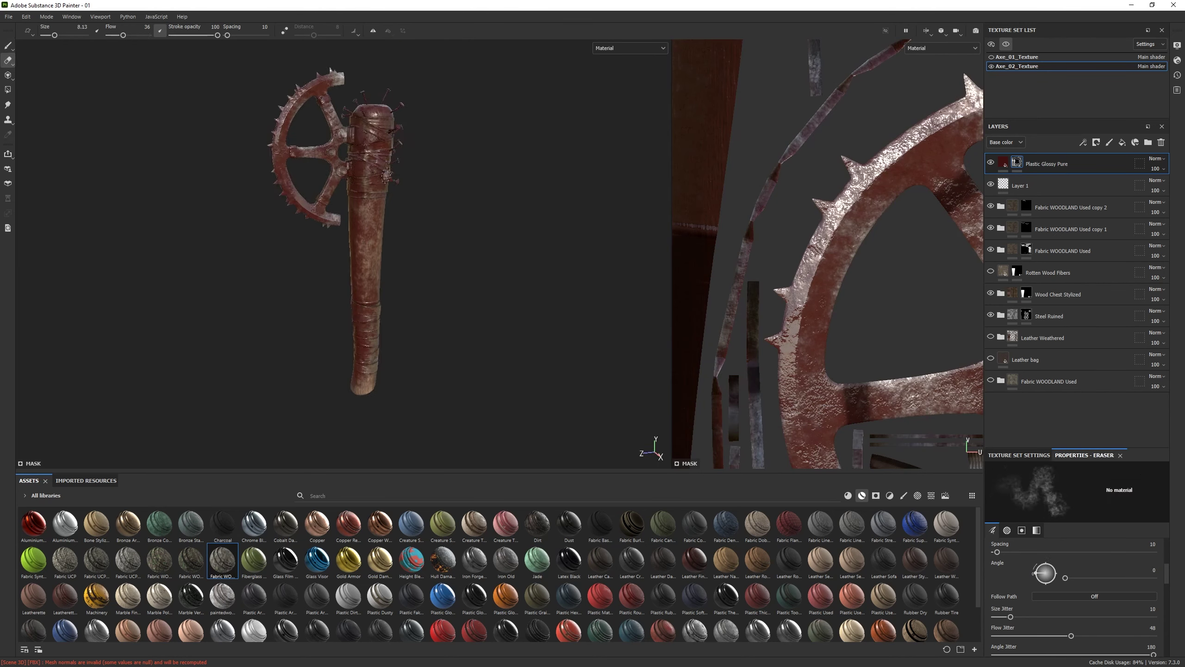
pyautogui.keyDown('ctrl'); pyautogui.moveTo(382, 241); pyautogui.dragTo(400, 241, button='right'); pyautogui.keyUp('ctrl')
pyautogui.keyDown('ctrl'); pyautogui.moveTo(400, 241); pyautogui.dragTo(387, 242); pyautogui.keyUp('ctrl')
# Erase some blood along the gear ring with the gear face-on
pyautogui.keyDown('alt'); pyautogui.moveTo(375, 355); pyautogui.dragTo(448, 352); pyautogui.keyUp('alt')
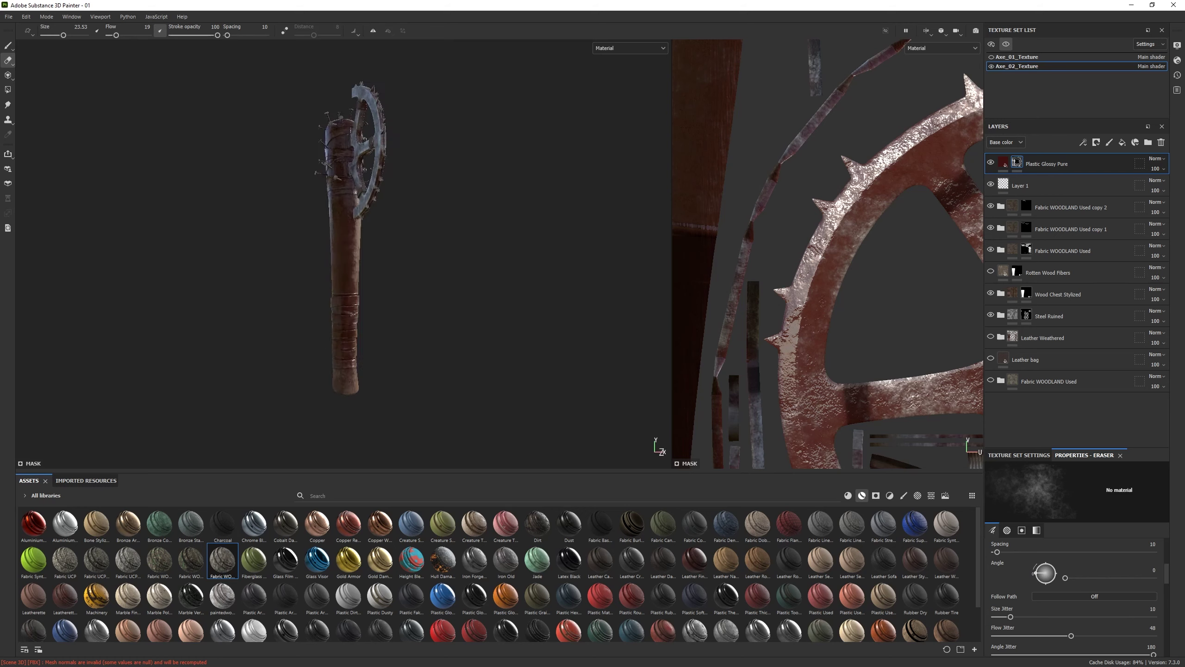
pyautogui.keyDown('alt'); pyautogui.moveTo(349, 388); pyautogui.dragTo(372, 359); pyautogui.keyUp('alt')
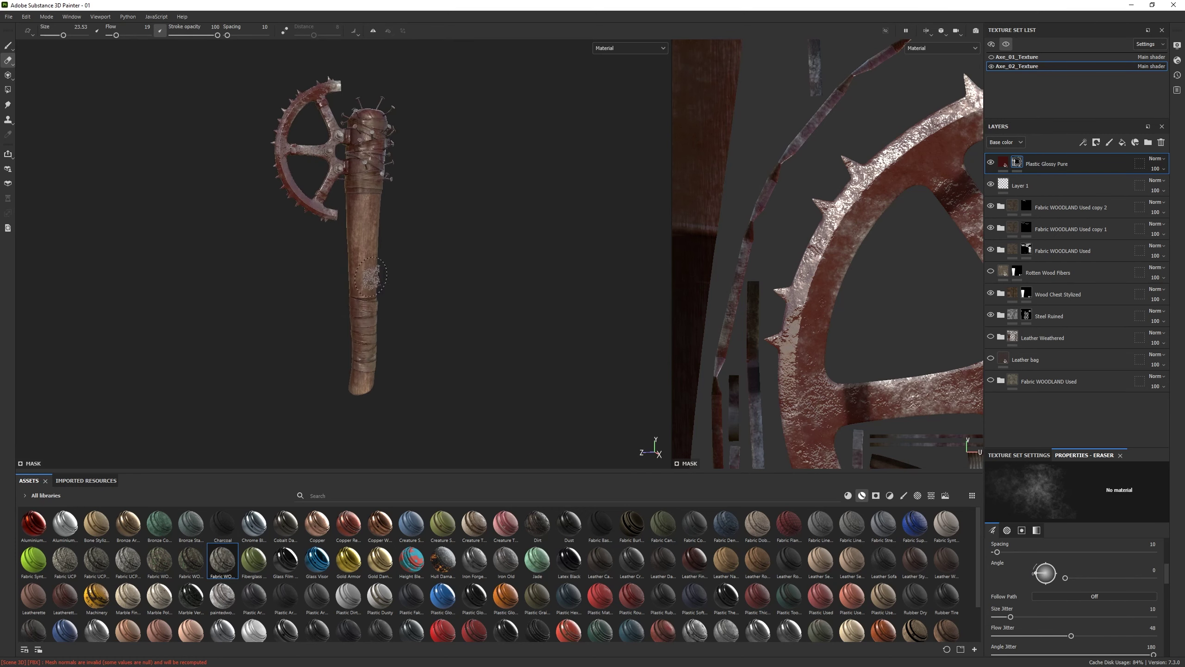
pyautogui.scroll(3, 371, 275)
pyautogui.scroll(-2, 305, 140)
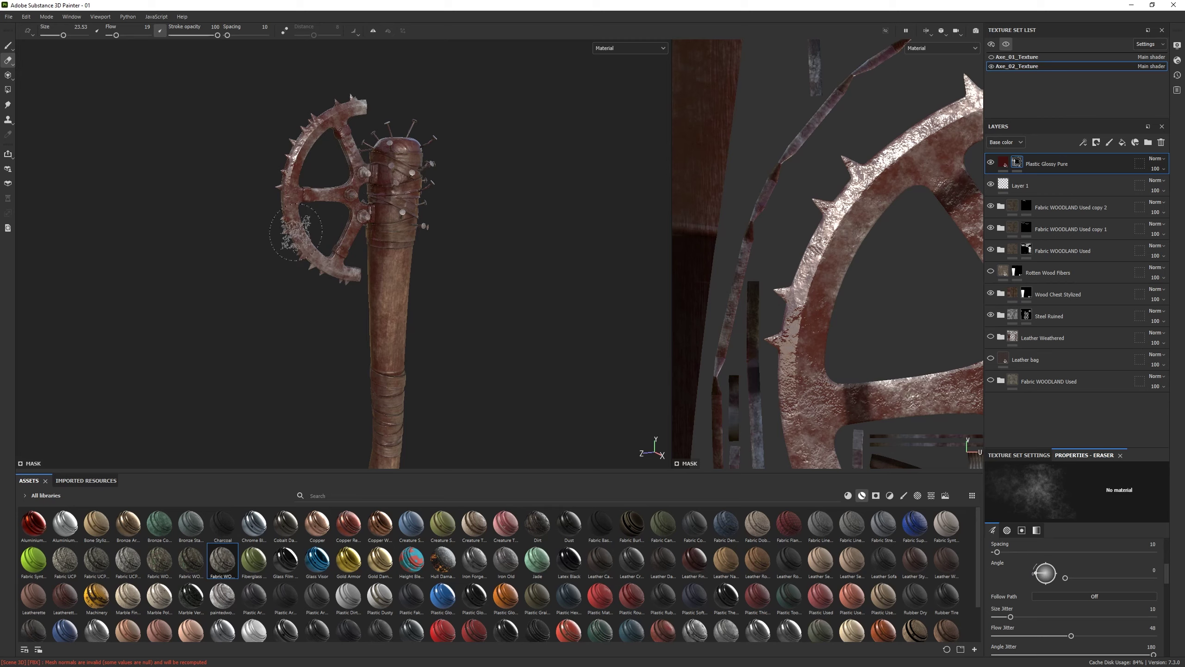
pyautogui.moveTo(299, 231)
pyautogui.keyDown('alt'); pyautogui.mouseDown()
pyautogui.moveTo(345, 212)
pyautogui.moveTo(370, 220)
pyautogui.mouseUp(); pyautogui.keyUp('alt')
pyautogui.scroll(2, 359, 207)
pyautogui.scroll(-2, 368, 168)
pyautogui.moveTo(369, 168)
pyautogui.keyDown('alt'); pyautogui.mouseDown()
pyautogui.moveTo(410, 265)
pyautogui.moveTo(479, 233)
pyautogui.moveTo(353, 203)
pyautogui.moveTo(361, 294)
pyautogui.moveTo(368, 238)
pyautogui.moveTo(404, 164)
pyautogui.moveTo(466, 196)
pyautogui.moveTo(433, 317)
pyautogui.moveTo(458, 189)
pyautogui.mouseUp(); pyautogui.keyUp('alt')
pyautogui.press('1')
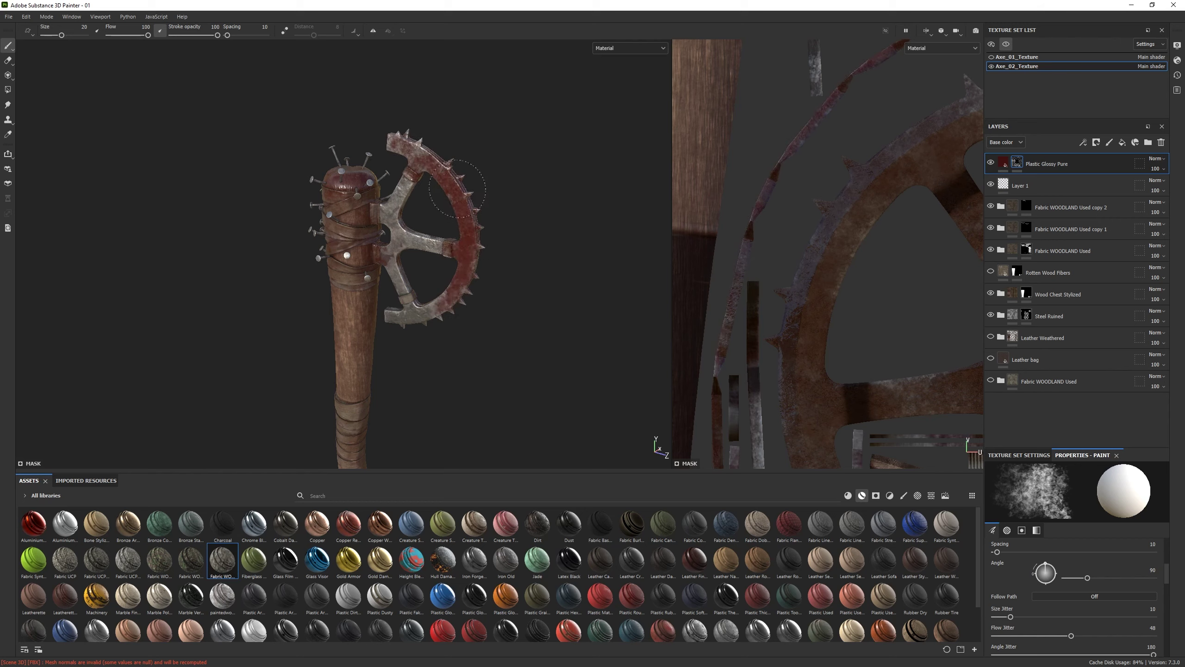
pyautogui.press('2')
pyautogui.moveTo(467, 280); pyautogui.dragTo(453, 180)
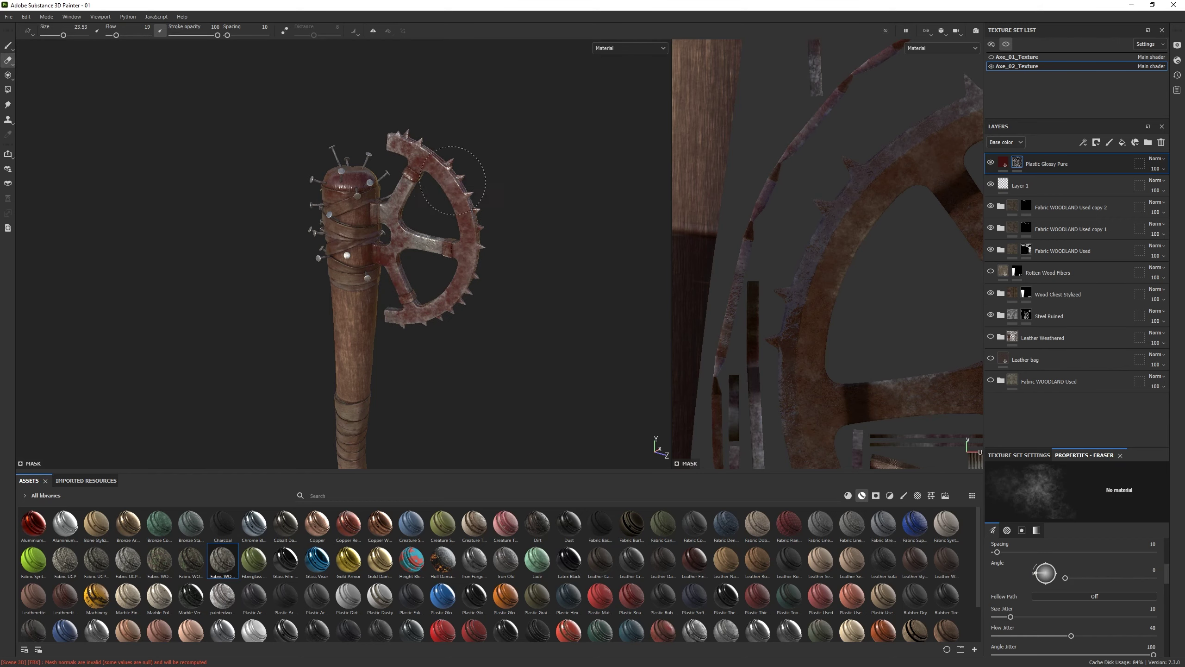
# Zoom in close on the club head and set a 4.28 eraser brush
pyautogui.moveTo(542, 278)
pyautogui.keyDown('alt'); pyautogui.mouseDown()
pyautogui.moveTo(227, 231)
pyautogui.moveTo(327, 261)
pyautogui.moveTo(332, 224)
pyautogui.moveTo(317, 215)
pyautogui.moveTo(320, 268)
pyautogui.moveTo(327, 140)
pyautogui.mouseUp(); pyautogui.keyUp('alt')
pyautogui.press('[')
pyautogui.press('[')
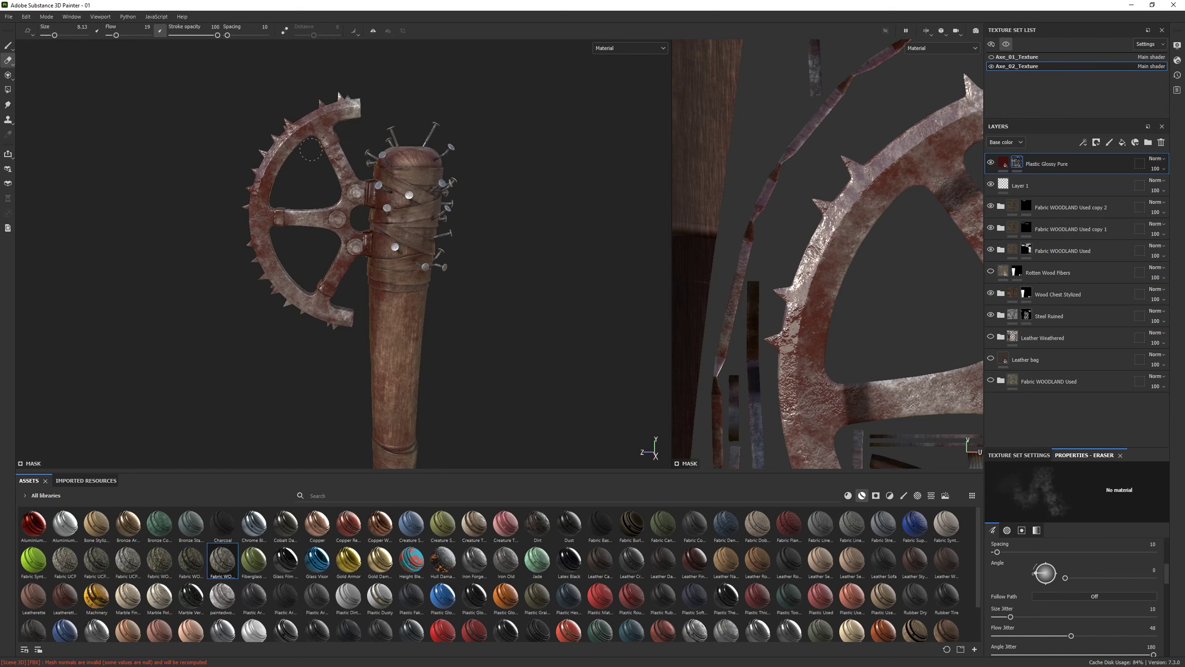
pyautogui.press(']')
pyautogui.moveTo(283, 248)
pyautogui.keyDown('alt'); pyautogui.mouseDown()
pyautogui.moveTo(286, 304)
pyautogui.moveTo(367, 267)
pyautogui.moveTo(373, 235)
pyautogui.mouseUp(); pyautogui.keyUp('alt')
pyautogui.click(8, 46)
pyautogui.moveTo(373, 235)
pyautogui.keyDown('alt'); pyautogui.mouseDown(button='right')
pyautogui.moveTo(429, 158)
pyautogui.moveTo(9, 63)
pyautogui.mouseUp(button='right'); pyautogui.keyUp('alt')
pyautogui.press('[')
pyautogui.press('[')
pyautogui.press('[')
pyautogui.press('[')
pyautogui.press('[')
pyautogui.click(8, 60)
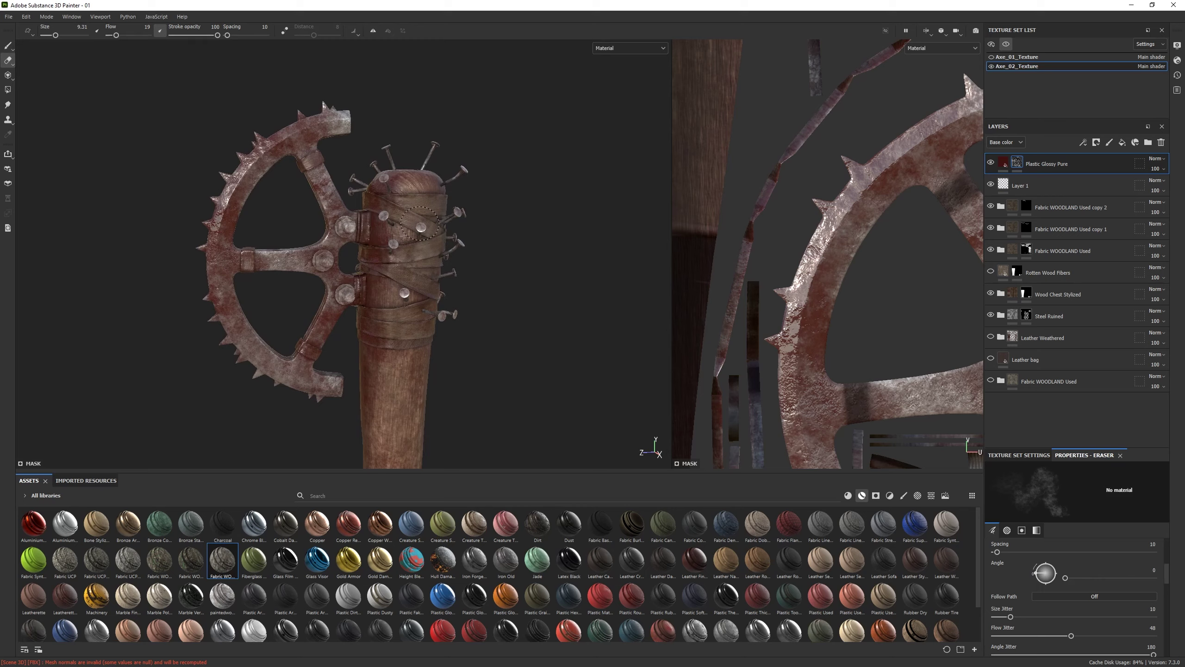
# Shrink the eraser to 9.31 with the gear at a three-quarter view
pyautogui.moveTo(420, 223)
pyautogui.keyDown('alt'); pyautogui.mouseDown()
pyautogui.moveTo(359, 233)
pyautogui.moveTo(392, 268)
pyautogui.mouseUp(); pyautogui.keyUp('alt')
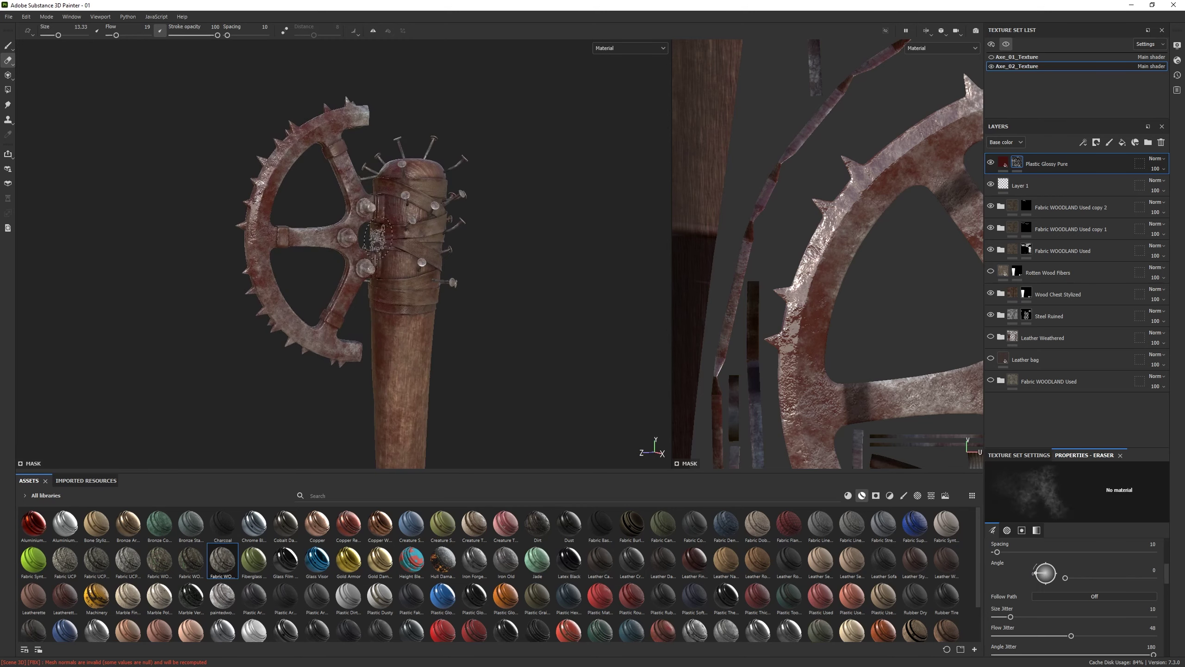
pyautogui.keyDown('alt'); pyautogui.moveTo(457, 349); pyautogui.dragTo(386, 273); pyautogui.keyUp('alt')
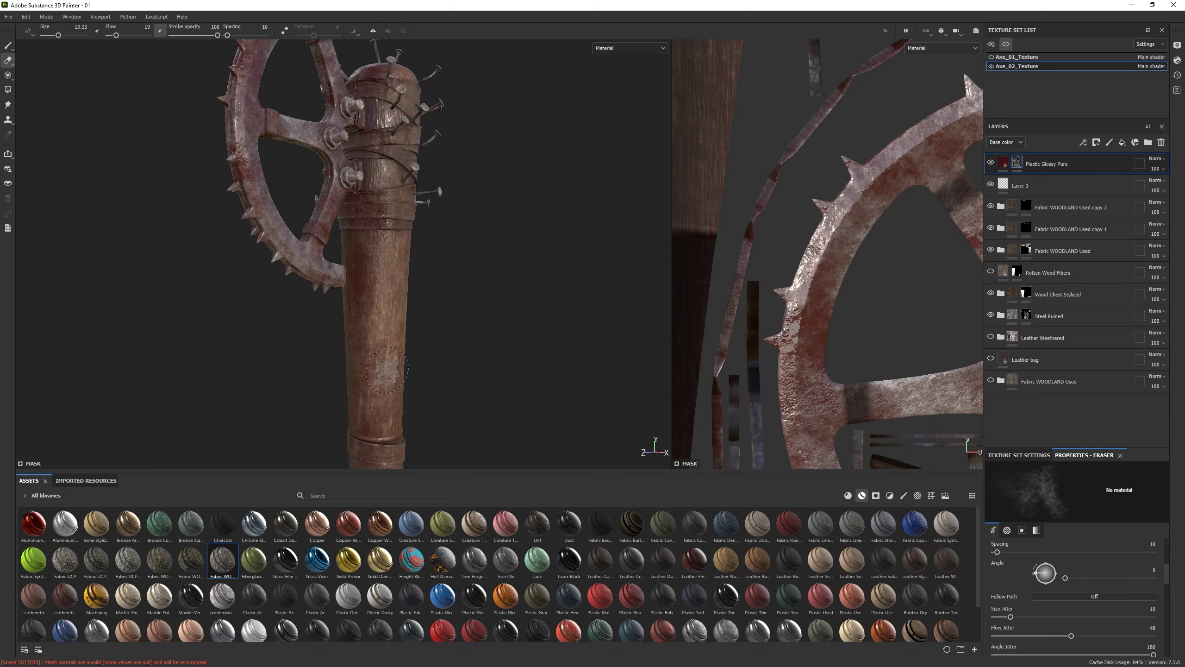
pyautogui.keyDown('alt'); pyautogui.moveTo(386, 370); pyautogui.dragTo(292, 275); pyautogui.keyUp('alt')
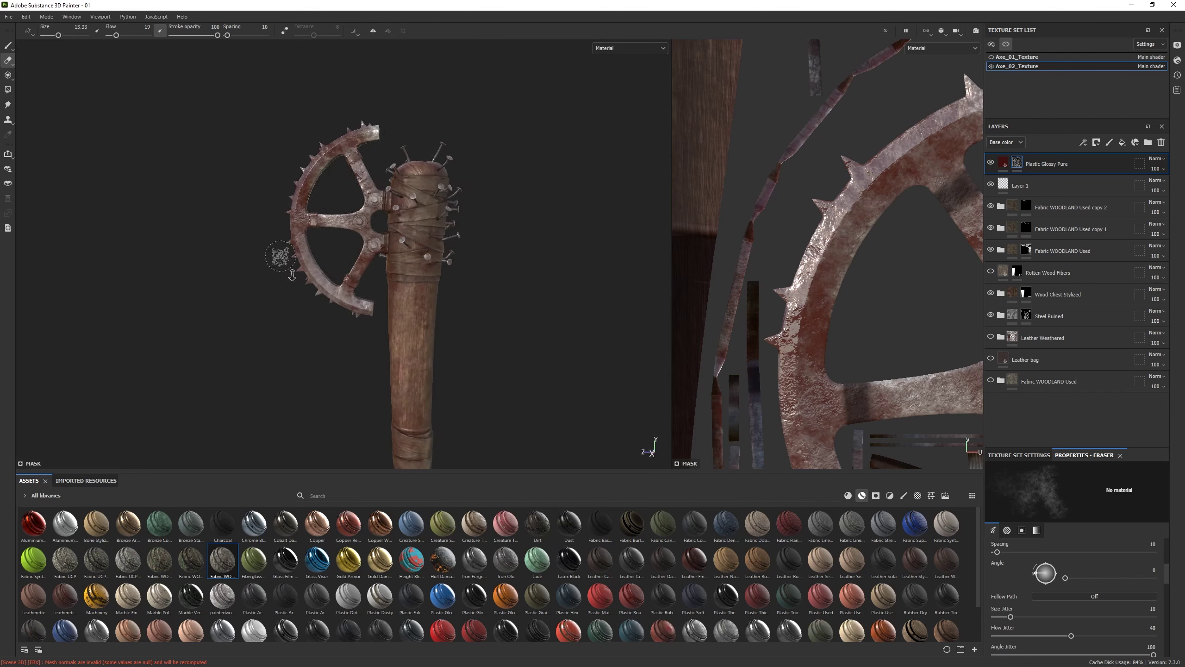
pyautogui.keyDown('alt'); pyautogui.moveTo(293, 275); pyautogui.dragTo(335, 299, button='right'); pyautogui.keyUp('alt')
pyautogui.moveTo(325, 293)
pyautogui.keyDown('alt'); pyautogui.mouseDown()
pyautogui.moveTo(374, 275)
pyautogui.moveTo(267, 195)
pyautogui.moveTo(314, 257)
pyautogui.mouseUp(); pyautogui.keyUp('alt')
pyautogui.press('[')
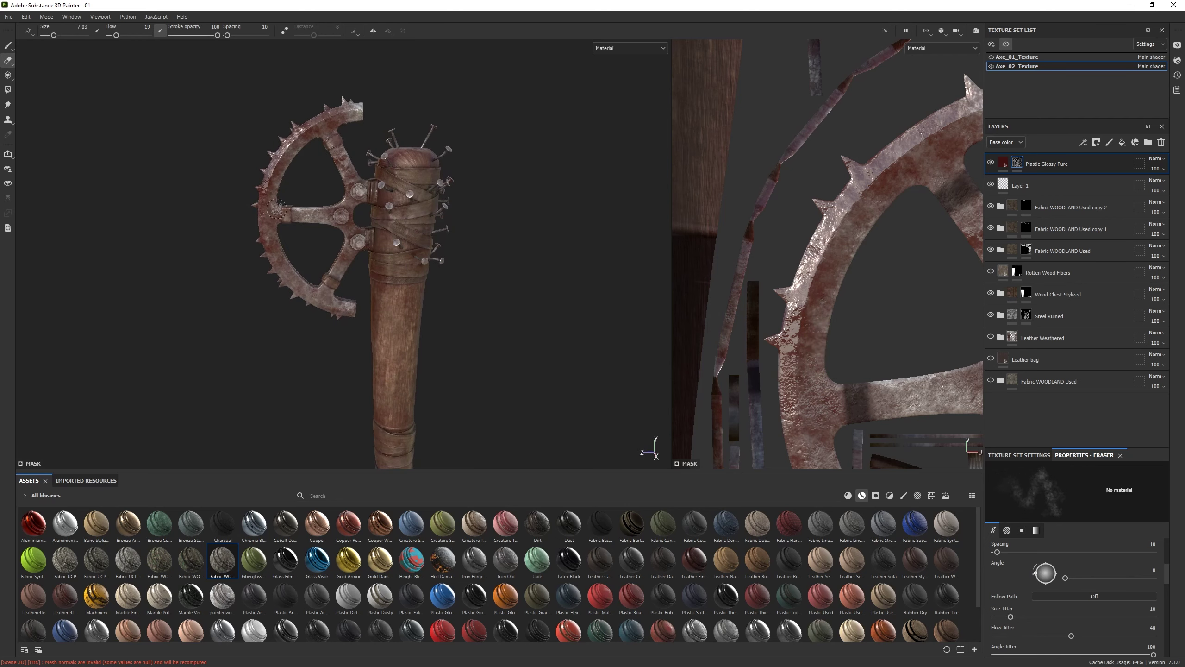
# Work along the handle toward the head, then return to painting with a 14.99 brush
pyautogui.keyDown('alt'); pyautogui.moveTo(277, 208); pyautogui.dragTo(343, 284); pyautogui.keyUp('alt')
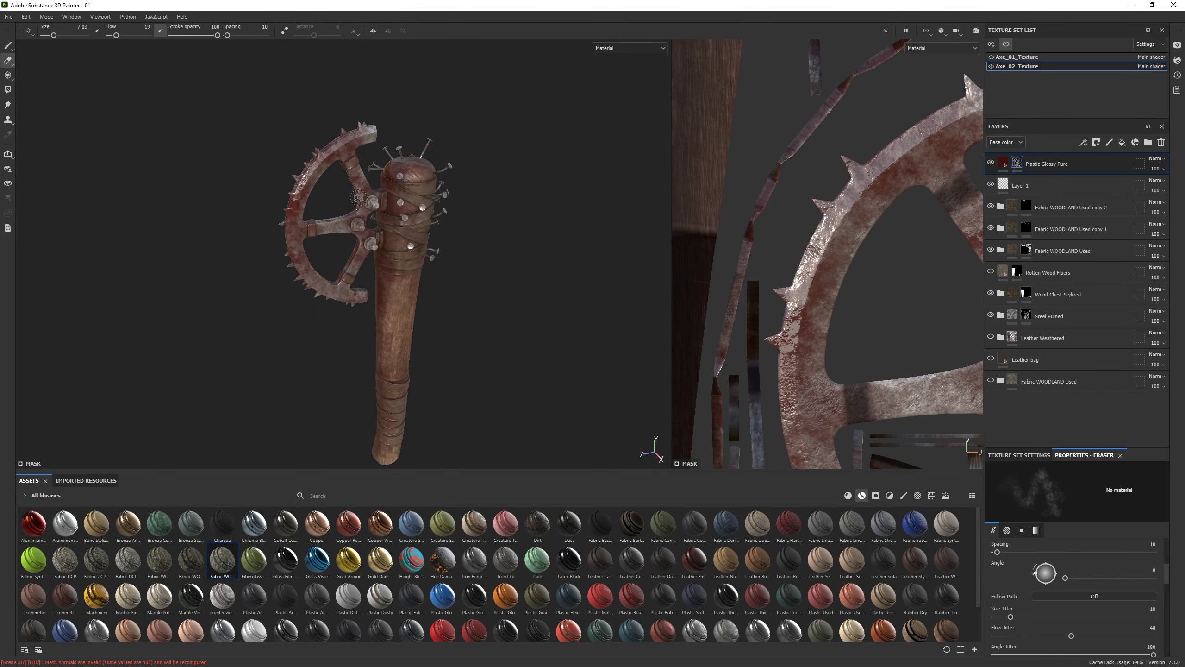
pyautogui.scroll(6, 368, 225)
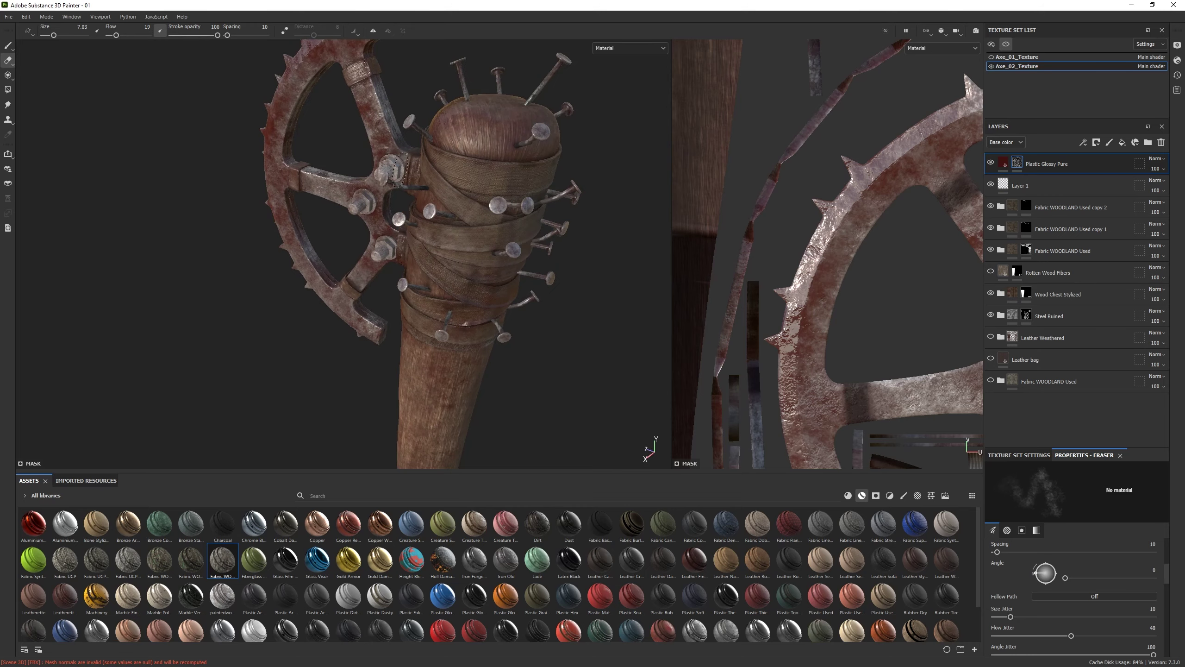
pyautogui.scroll(-2, 376, 280)
pyautogui.keyDown('alt'); pyautogui.moveTo(327, 281); pyautogui.dragTo(280, 261); pyautogui.keyUp('alt')
pyautogui.scroll(-4, 204, 257)
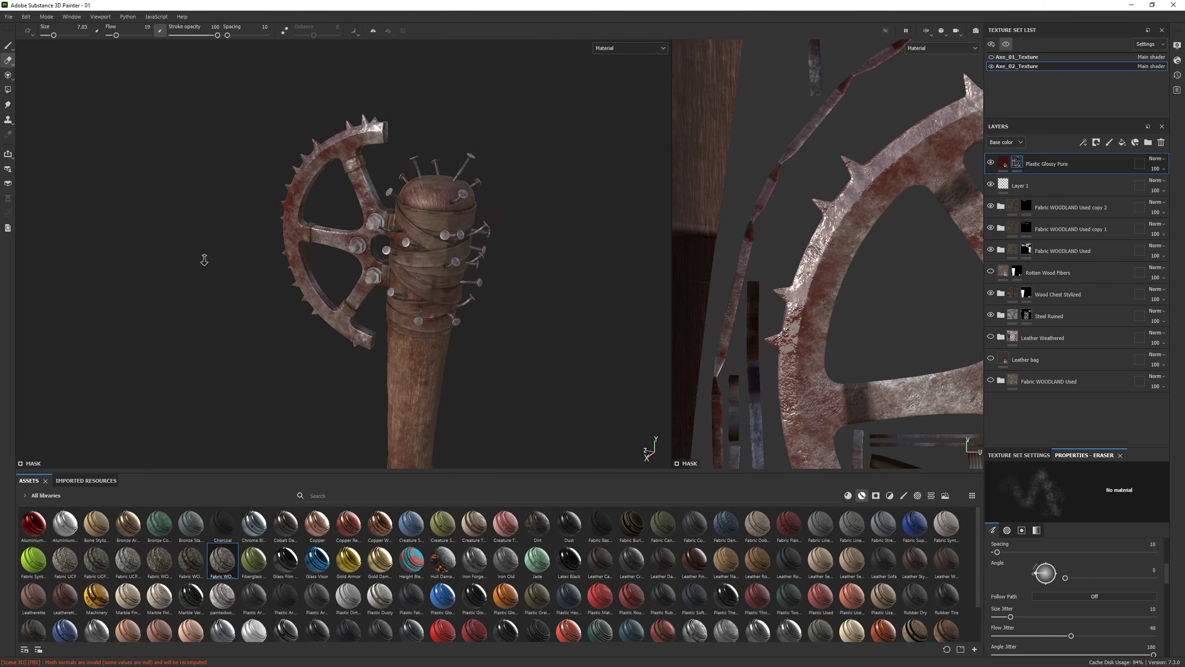
pyautogui.keyDown('alt'); pyautogui.moveTo(204, 257); pyautogui.dragTo(376, 308); pyautogui.keyUp('alt')
pyautogui.scroll(10, 391, 212)
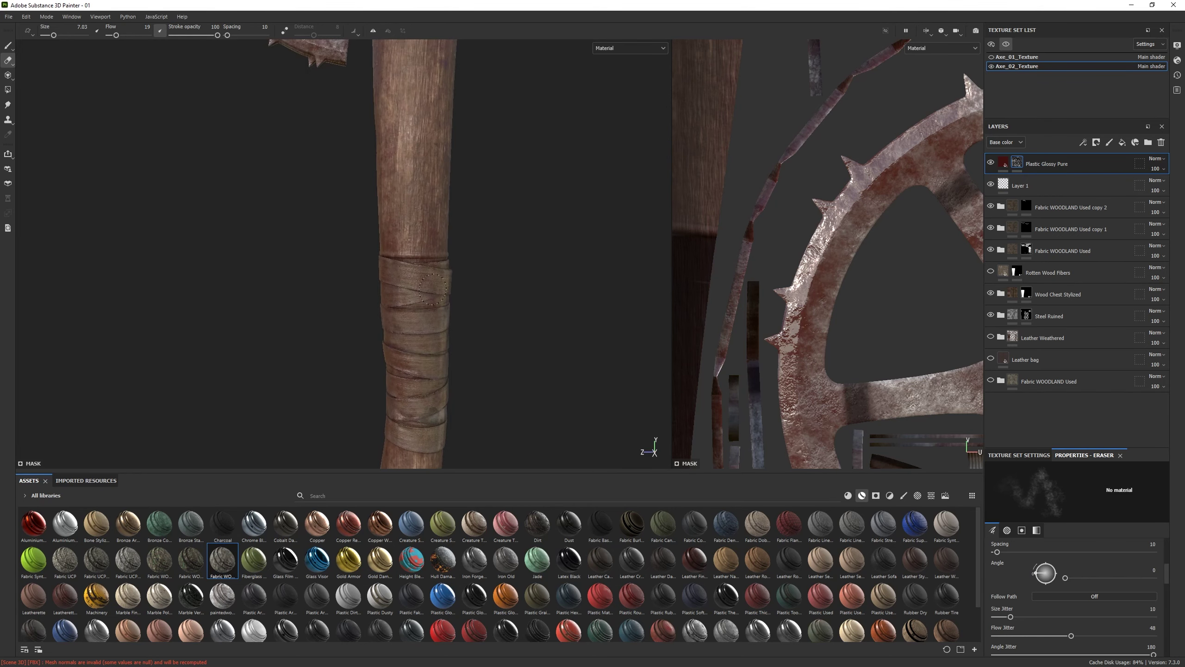
pyautogui.moveTo(401, 361)
pyautogui.keyDown('alt'); pyautogui.mouseDown()
pyautogui.moveTo(309, 312)
pyautogui.moveTo(415, 336)
pyautogui.moveTo(375, 314)
pyautogui.mouseUp(); pyautogui.keyUp('alt')
pyautogui.moveTo(391, 192)
pyautogui.keyDown('alt'); pyautogui.mouseDown()
pyautogui.moveTo(344, 212)
pyautogui.moveTo(402, 209)
pyautogui.moveTo(336, 225)
pyautogui.moveTo(356, 277)
pyautogui.moveTo(251, 352)
pyautogui.moveTo(261, 286)
pyautogui.moveTo(198, 254)
pyautogui.moveTo(301, 239)
pyautogui.moveTo(497, 386)
pyautogui.mouseUp(); pyautogui.keyUp('alt')
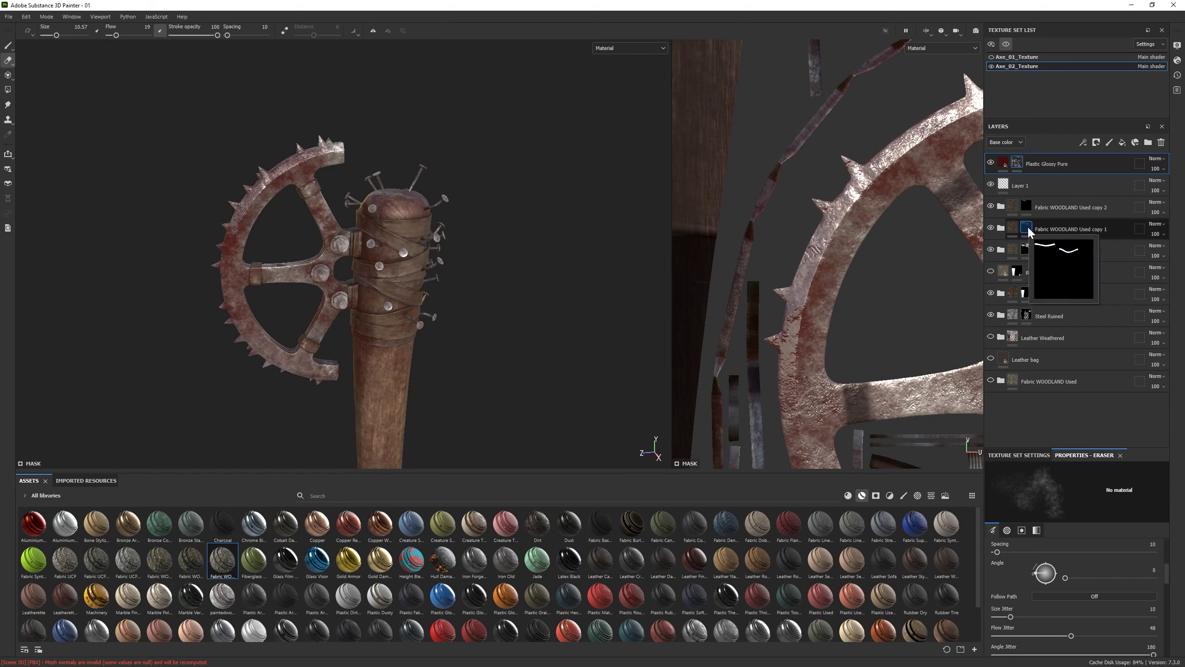
pyautogui.moveTo(514, 280)
pyautogui.keyDown('alt'); pyautogui.mouseDown()
pyautogui.moveTo(437, 271)
pyautogui.moveTo(356, 320)
pyautogui.mouseUp(); pyautogui.keyUp('alt')
pyautogui.press('1')
pyautogui.press(']')
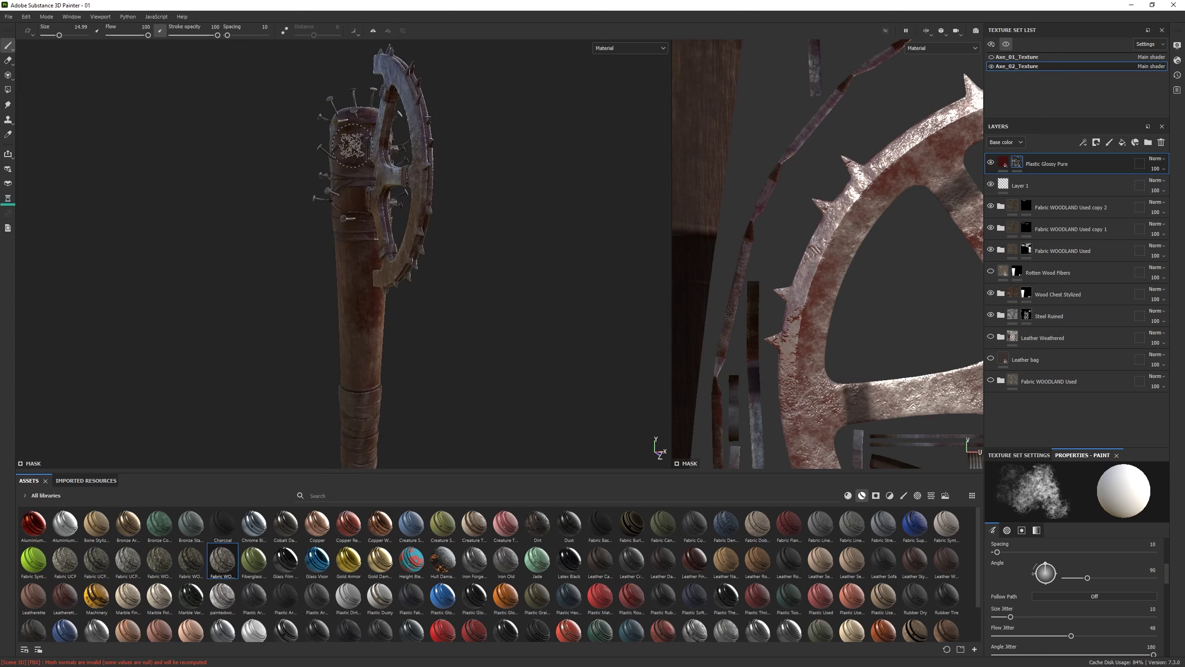
# Frame the whole club head and set the brush size to 6.1
pyautogui.keyDown('alt'); pyautogui.moveTo(353, 145); pyautogui.dragTo(312, 306); pyautogui.keyUp('alt')
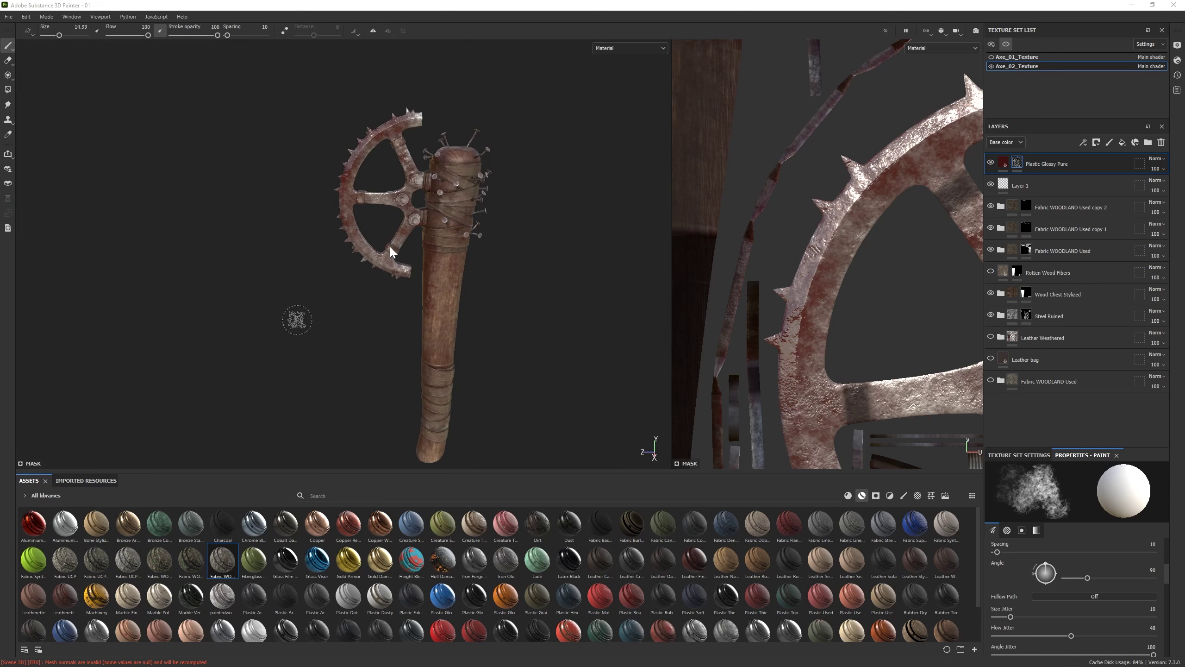
pyautogui.scroll(5, 389, 245)
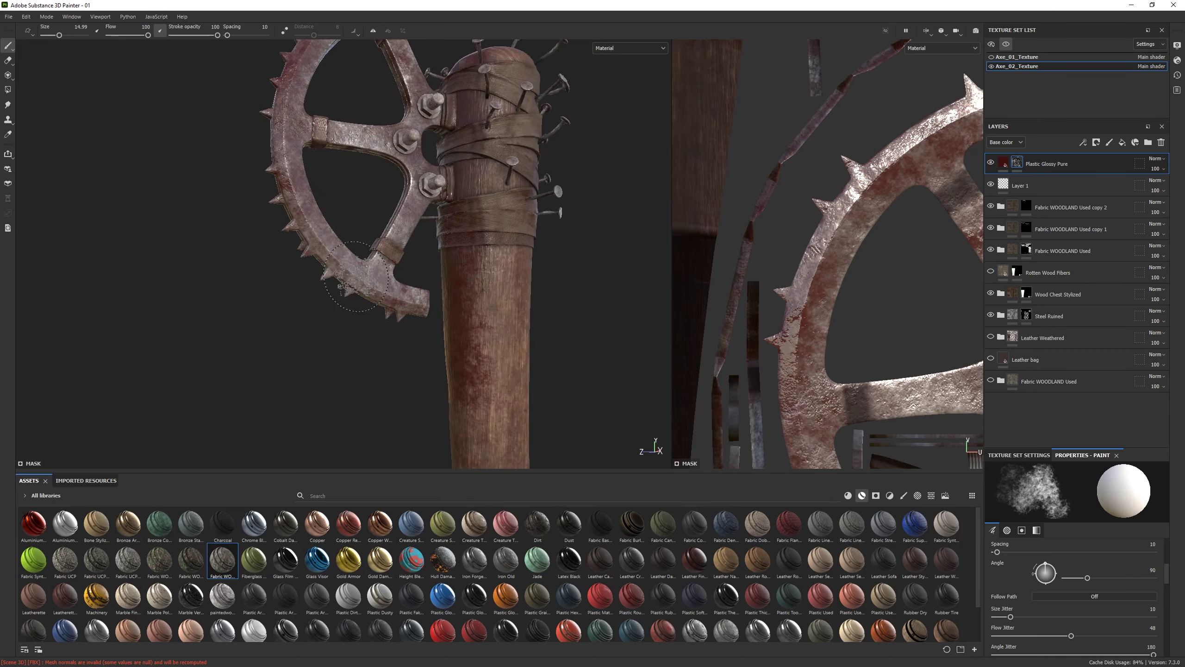
pyautogui.scroll(-3, 356, 276)
pyautogui.press('e')
pyautogui.moveTo(356, 271)
pyautogui.keyDown('alt'); pyautogui.mouseDown()
pyautogui.moveTo(369, 228)
pyautogui.moveTo(411, 252)
pyautogui.moveTo(432, 244)
pyautogui.moveTo(201, 267)
pyautogui.mouseUp(); pyautogui.keyUp('alt')
pyautogui.scroll(-2, 242, 267)
pyautogui.scroll(3, 280, 264)
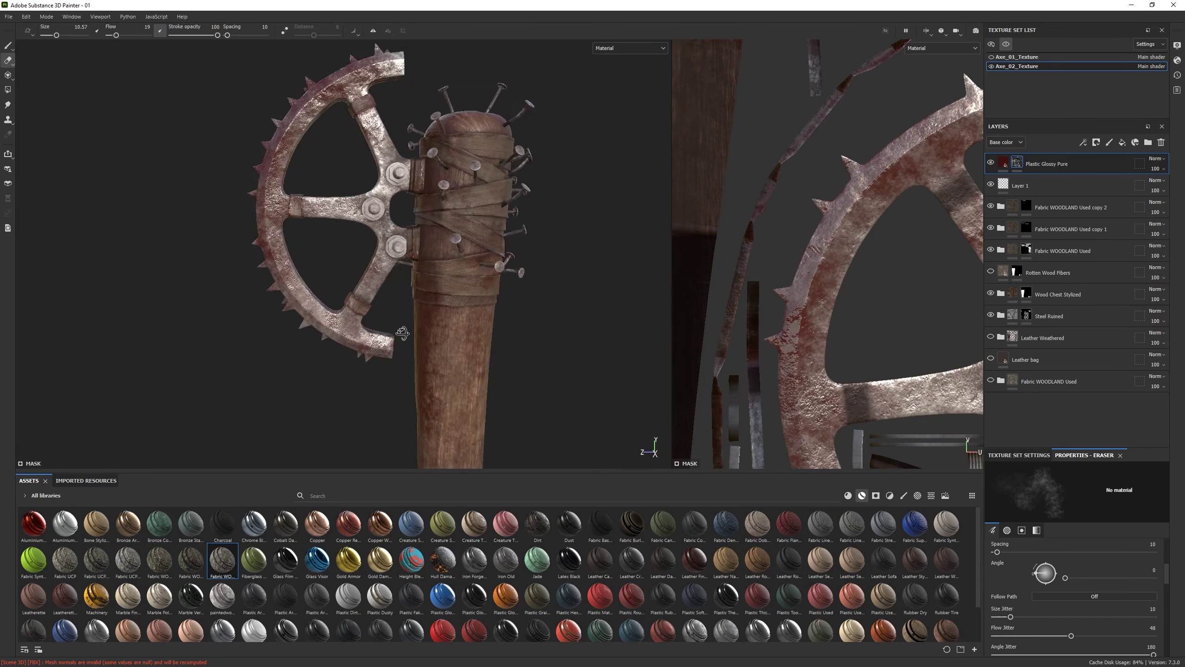
pyautogui.scroll(2, 308, 268)
pyautogui.keyDown('alt'); pyautogui.moveTo(297, 264); pyautogui.dragTo(345, 271); pyautogui.keyUp('alt')
pyautogui.press('1')
pyautogui.press('[')
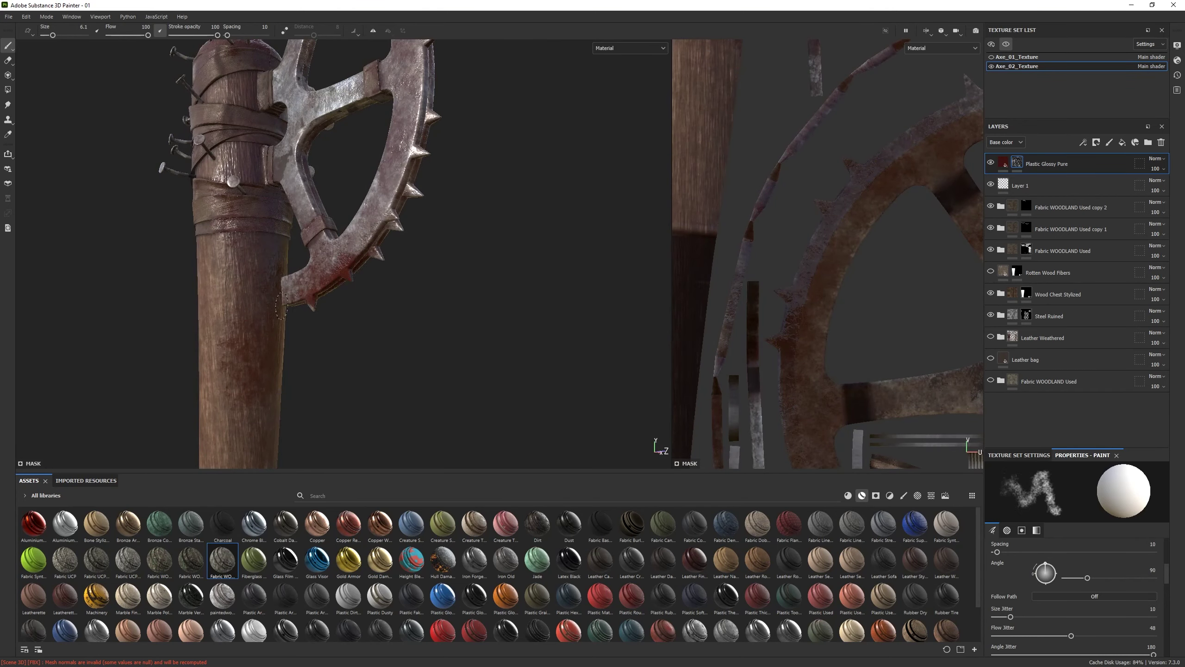
# Erase blood from the gear rim near the lower bolt with a 10.57 eraser
pyautogui.keyDown('alt'); pyautogui.moveTo(281, 306); pyautogui.dragTo(357, 280); pyautogui.keyUp('alt')
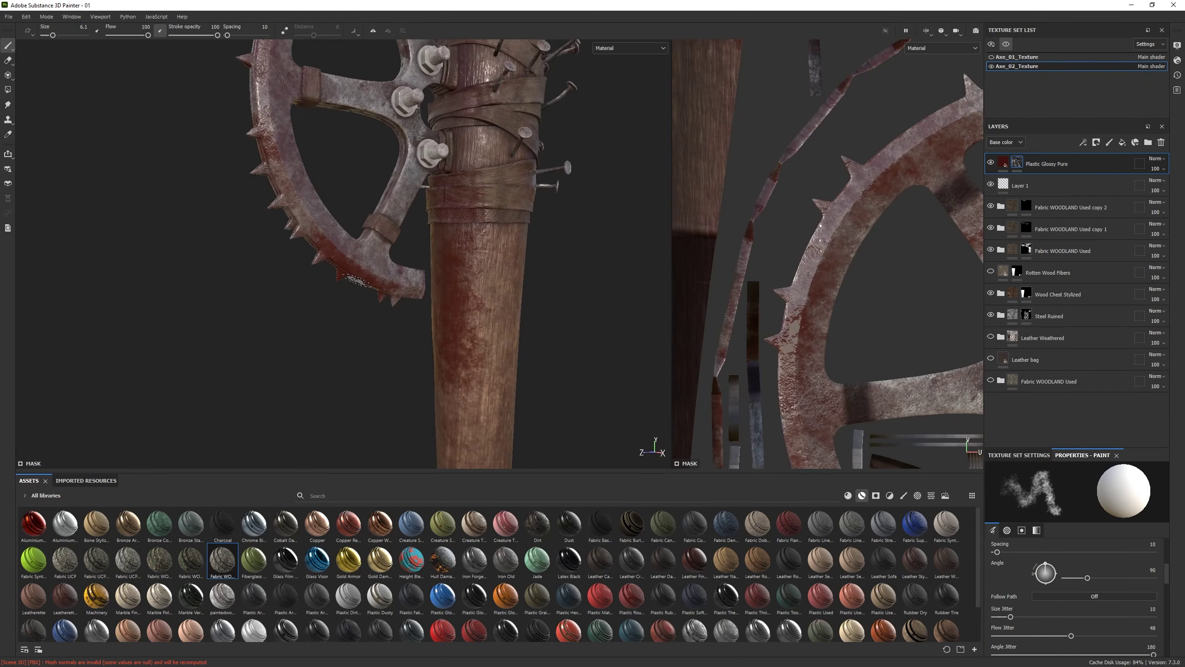
pyautogui.keyDown('alt'); pyautogui.moveTo(356, 280); pyautogui.dragTo(205, 235, button='right'); pyautogui.keyUp('alt')
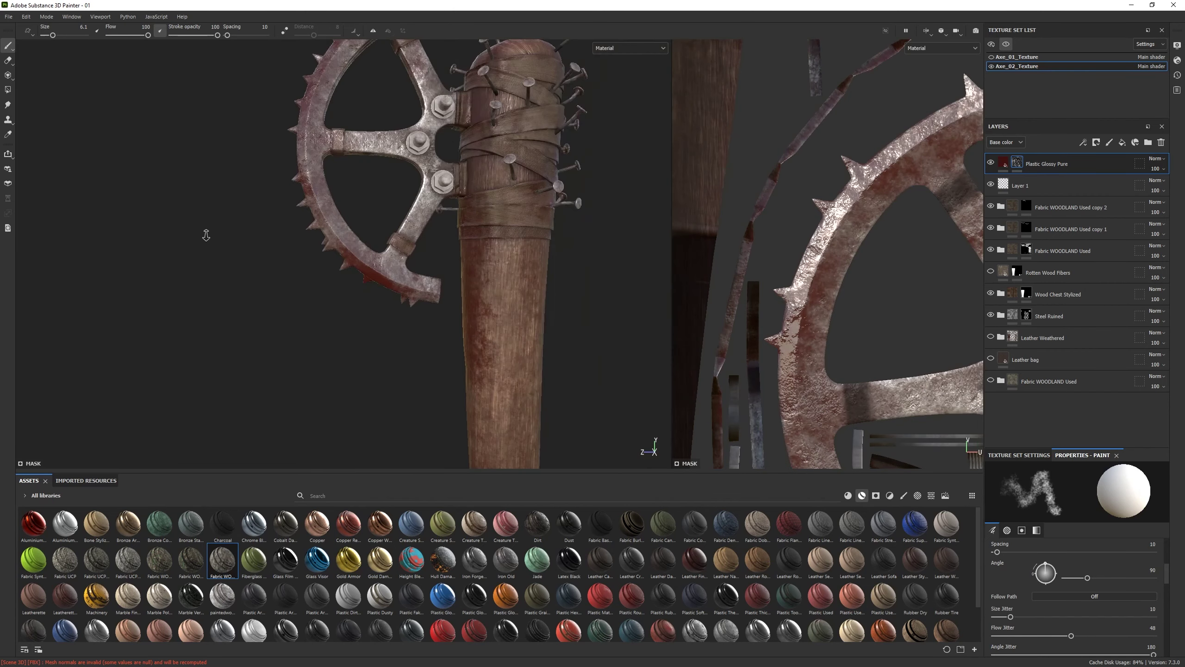
pyautogui.moveTo(205, 235)
pyautogui.keyDown('alt'); pyautogui.mouseDown()
pyautogui.moveTo(289, 262)
pyautogui.moveTo(297, 239)
pyautogui.moveTo(273, 213)
pyautogui.mouseUp(); pyautogui.keyUp('alt')
pyautogui.press('e')
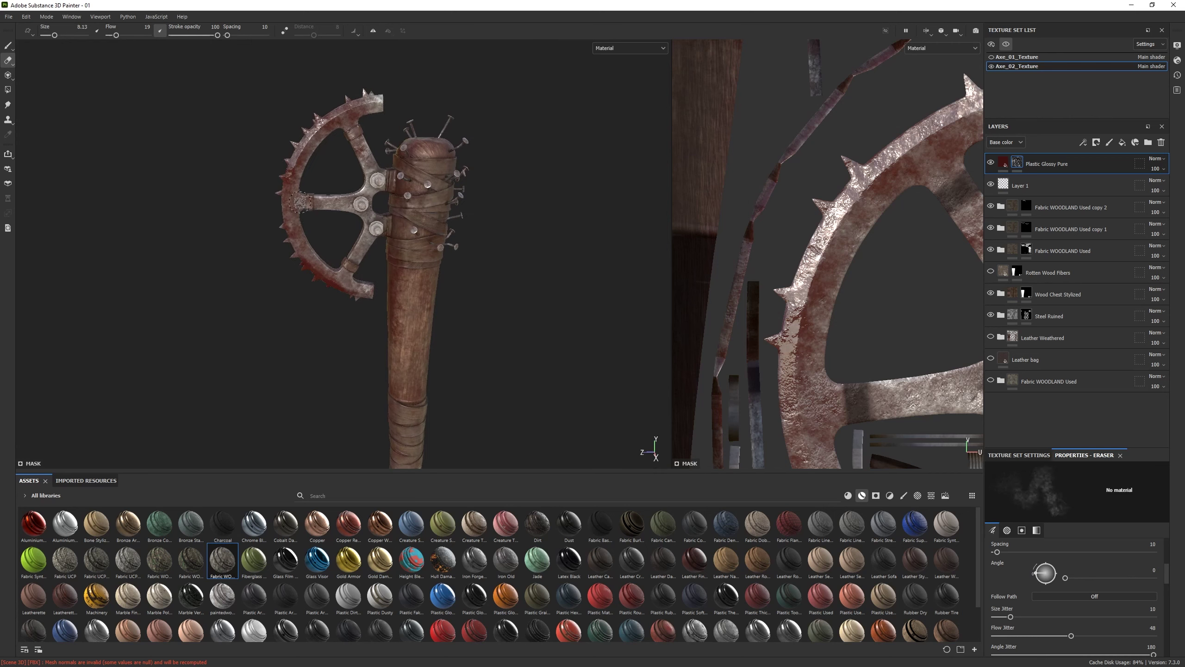
pyautogui.moveTo(302, 167); pyautogui.dragTo(307, 161)
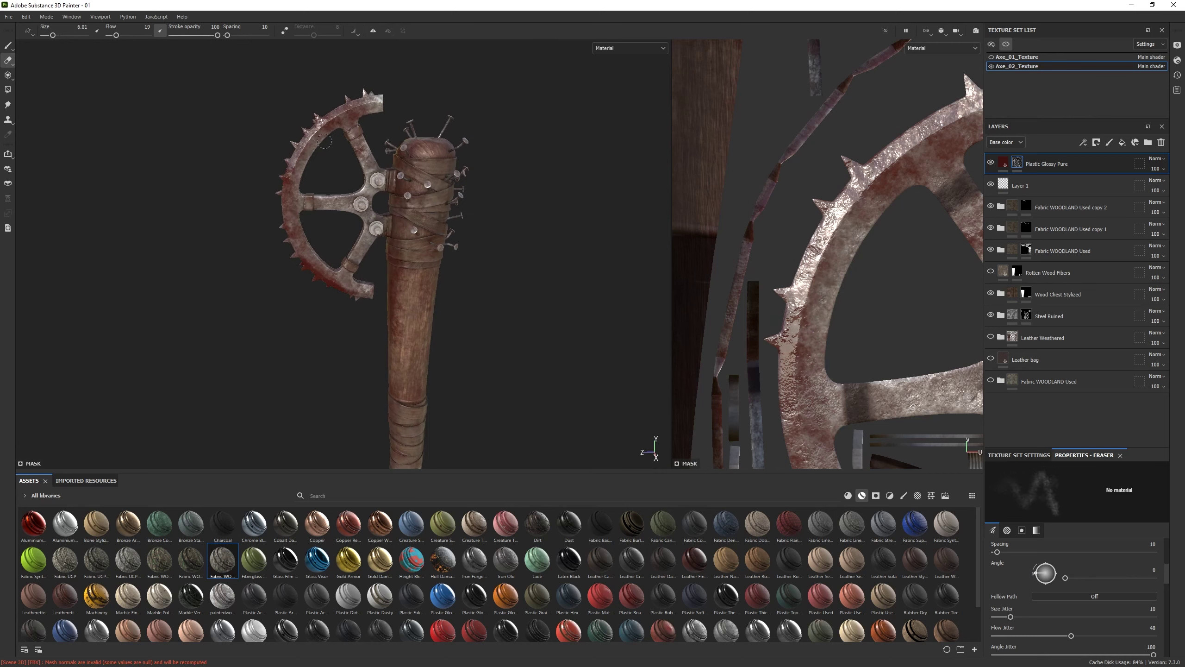
pyautogui.press(']')
pyautogui.press(']')
pyautogui.press(']')
pyautogui.scroll(2, 298, 110)
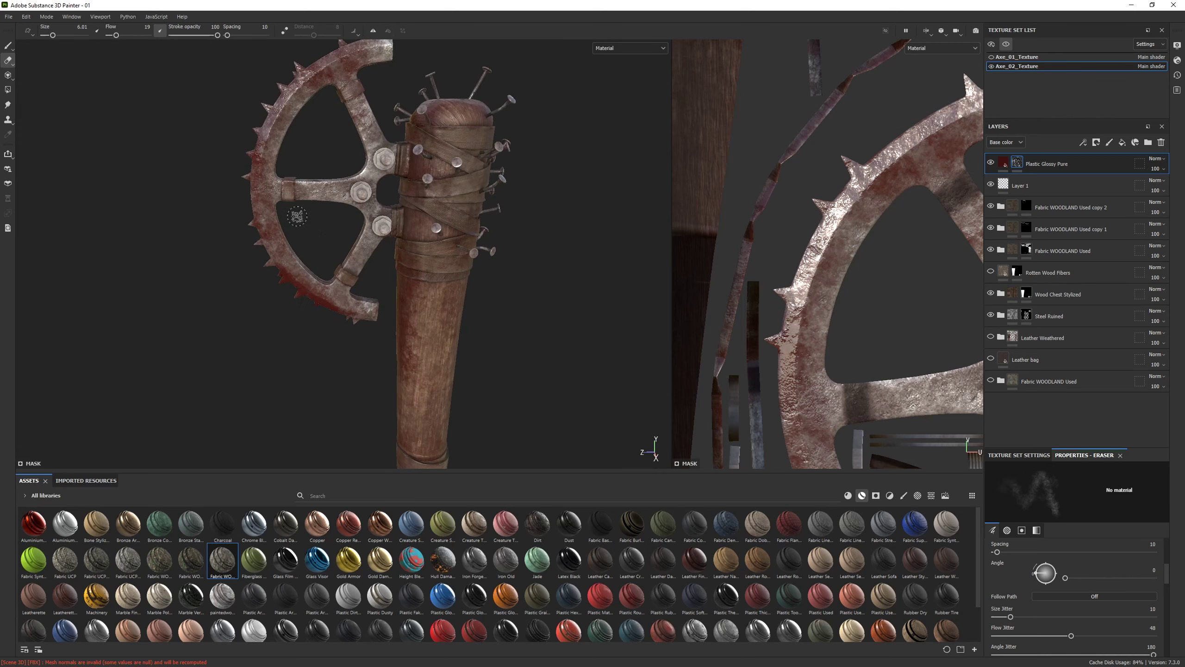
pyautogui.scroll(-3, 225, 265)
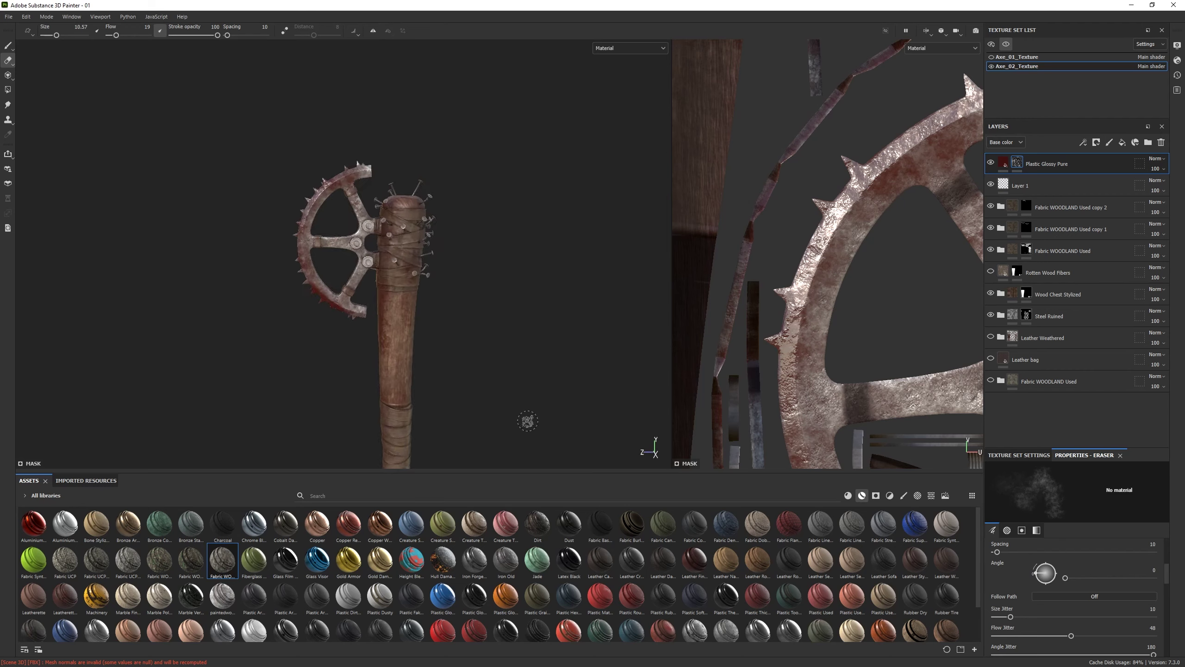
pyautogui.scroll(5, 257, 283)
pyautogui.moveTo(308, 301); pyautogui.dragTo(317, 293)
pyautogui.scroll(-4, 317, 289)
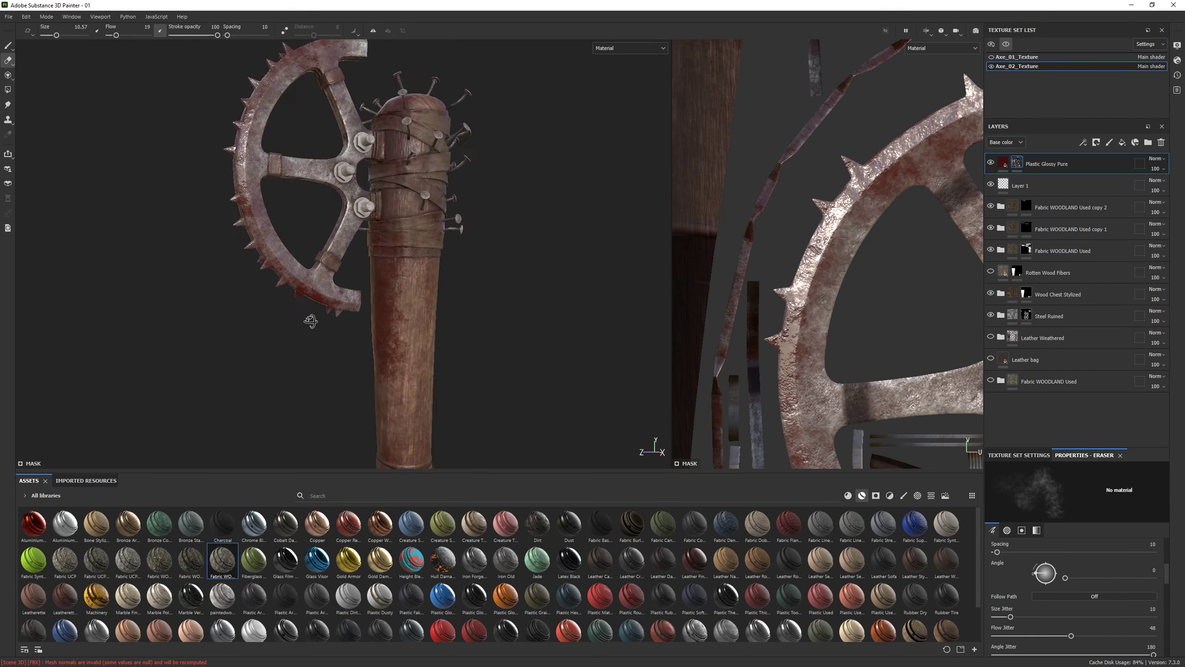
# Switch back to Paint and orbit around the gear and handle to inspect
pyautogui.click(7, 45)
pyautogui.keyDown('alt'); pyautogui.moveTo(261, 266); pyautogui.dragTo(316, 270); pyautogui.keyUp('alt')
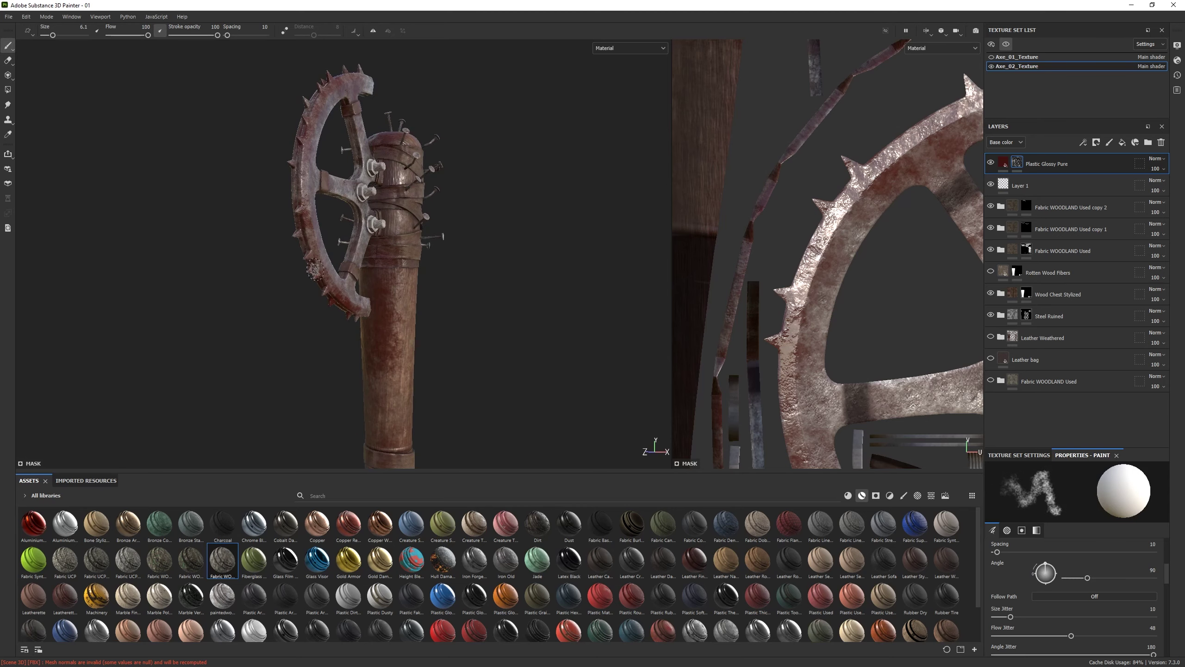
pyautogui.moveTo(294, 154)
pyautogui.keyDown('alt'); pyautogui.mouseDown()
pyautogui.moveTo(256, 286)
pyautogui.moveTo(305, 236)
pyautogui.mouseUp(); pyautogui.keyUp('alt')
pyautogui.keyDown('alt'); pyautogui.moveTo(325, 276); pyautogui.dragTo(339, 275); pyautogui.keyUp('alt')
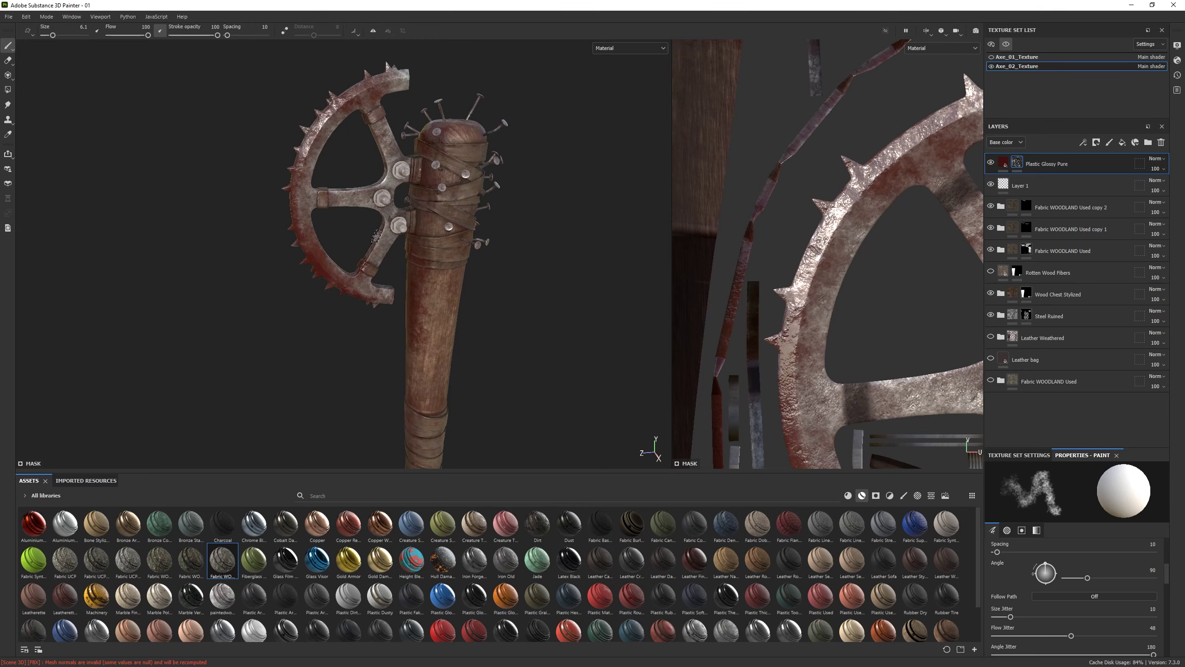
pyautogui.keyDown('alt'); pyautogui.moveTo(376, 235); pyautogui.dragTo(281, 262); pyautogui.keyUp('alt')
pyautogui.scroll(5, 280, 262)
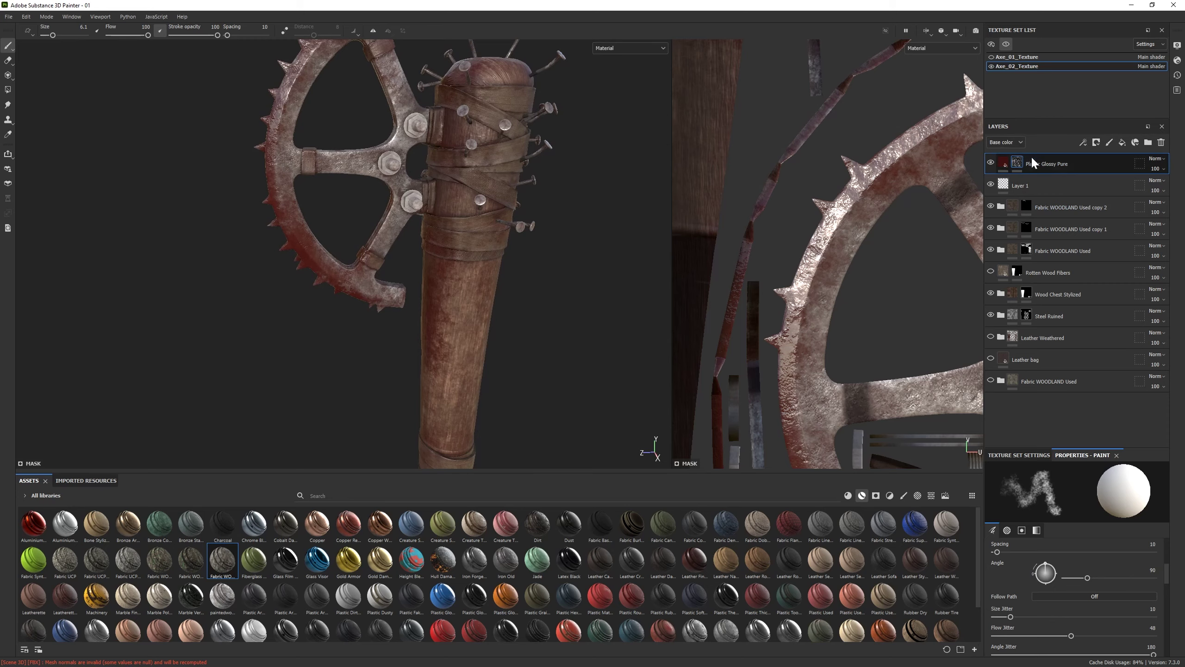
pyautogui.scroll(-3, 484, 603)
# Add Plastic Glossy Pure as a new layer and paint a stain along the gear's left edge
pyautogui.click(848, 495)
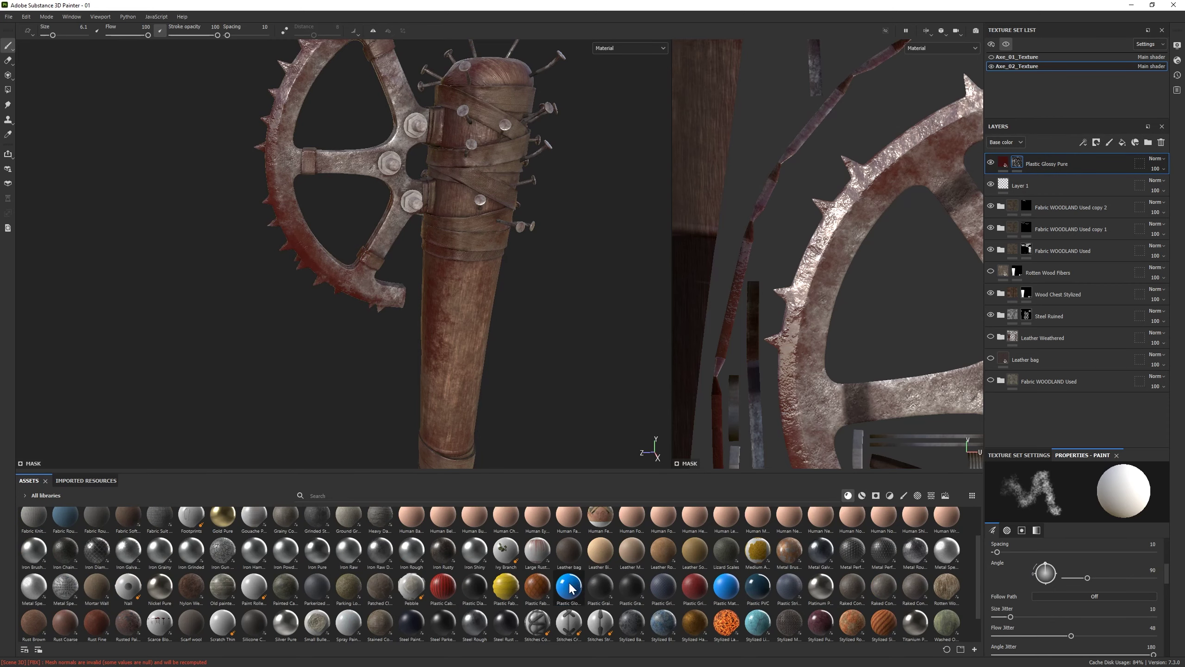
pyautogui.moveTo(569, 587)
pyautogui.mouseDown()
pyautogui.moveTo(355, 243)
pyautogui.moveTo(298, 242)
pyautogui.mouseUp()
pyautogui.moveTo(310, 266); pyautogui.dragTo(289, 233)
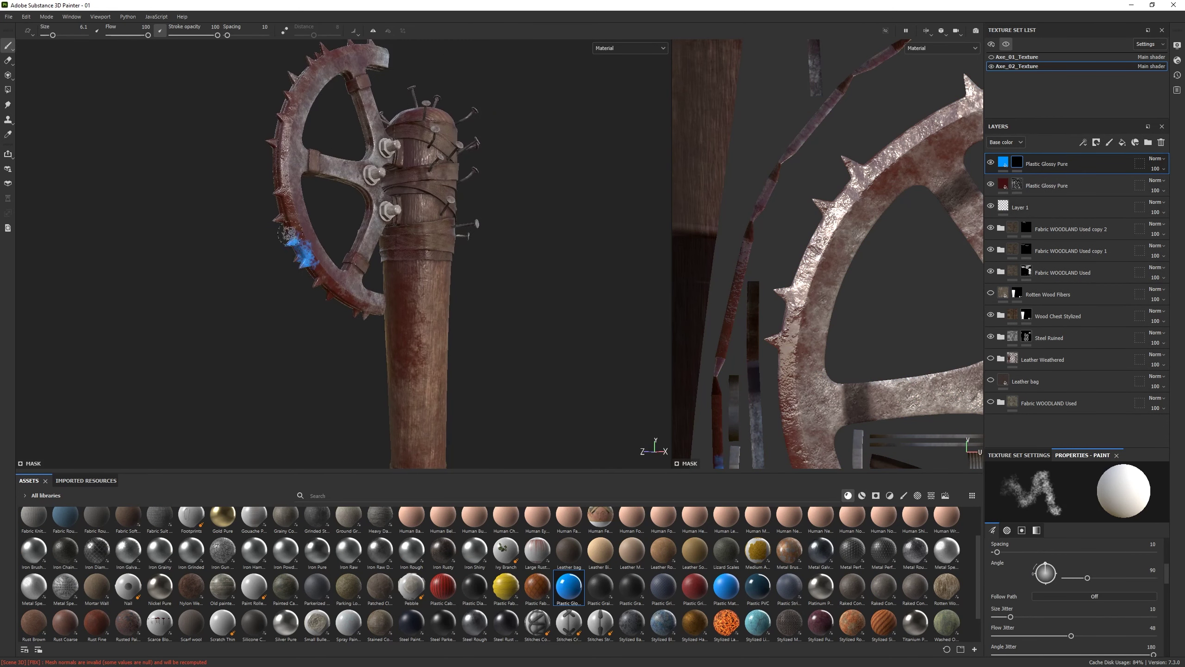
pyautogui.keyDown('alt'); pyautogui.moveTo(341, 282); pyautogui.dragTo(206, 257); pyautogui.keyUp('alt')
pyautogui.scroll(3, 206, 257)
# Set the new layer's base colour to dark blood red #150504
pyautogui.click(1045, 164)
pyautogui.click(1054, 565)
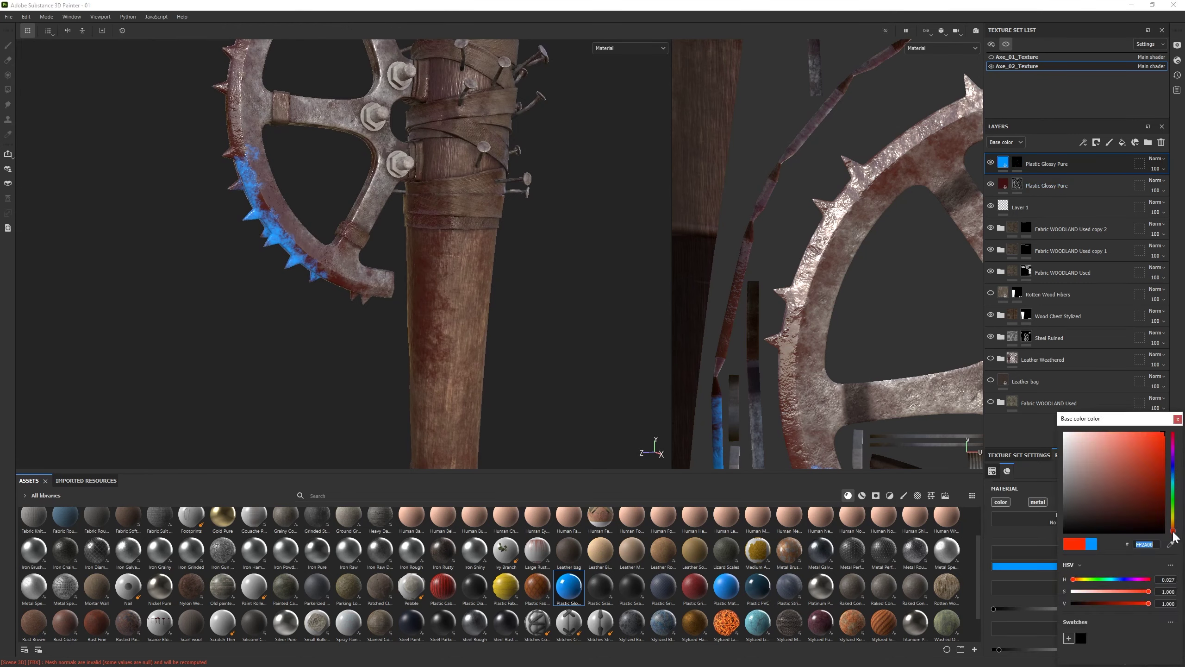
pyautogui.moveTo(1143, 495); pyautogui.dragTo(1153, 527)
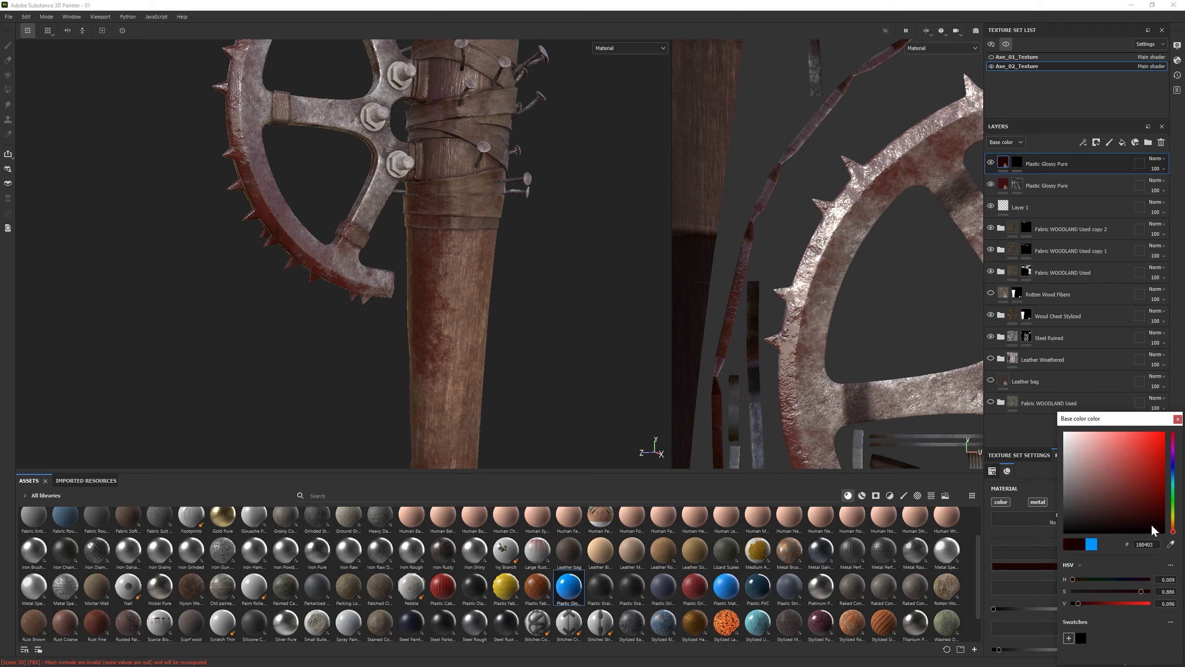
pyautogui.keyDown('alt'); pyautogui.moveTo(451, 284); pyautogui.dragTo(289, 270); pyautogui.keyUp('alt')
pyautogui.moveTo(1147, 529); pyautogui.dragTo(1147, 531)
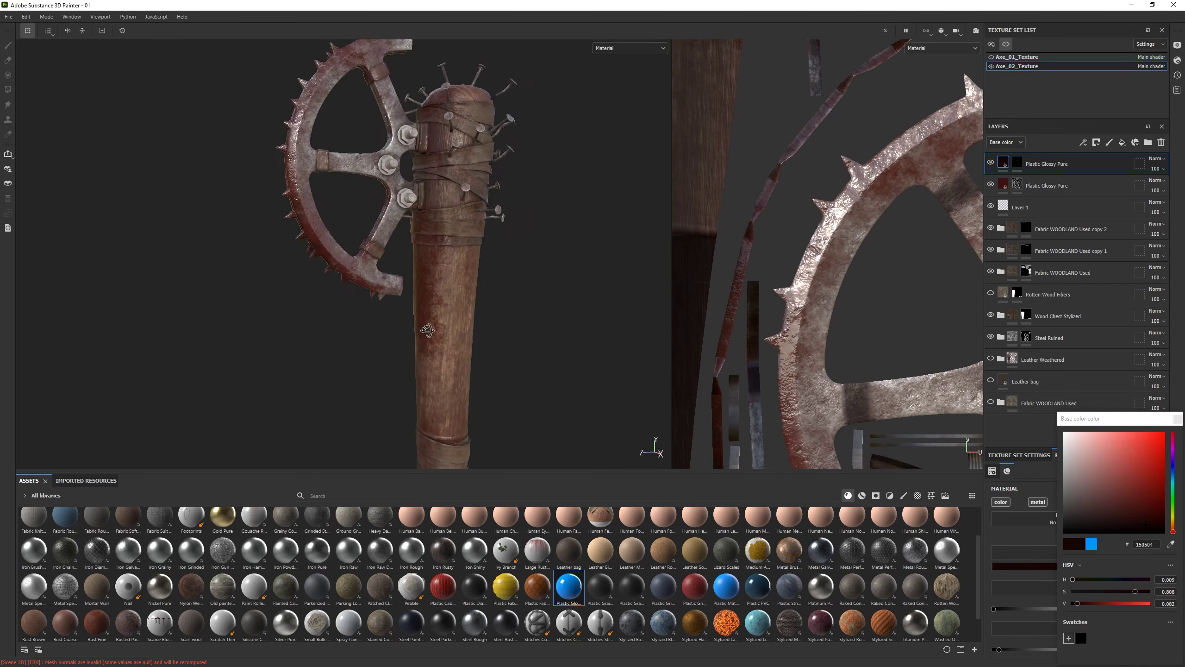
pyautogui.scroll(3, 431, 352)
pyautogui.scroll(-3, 431, 352)
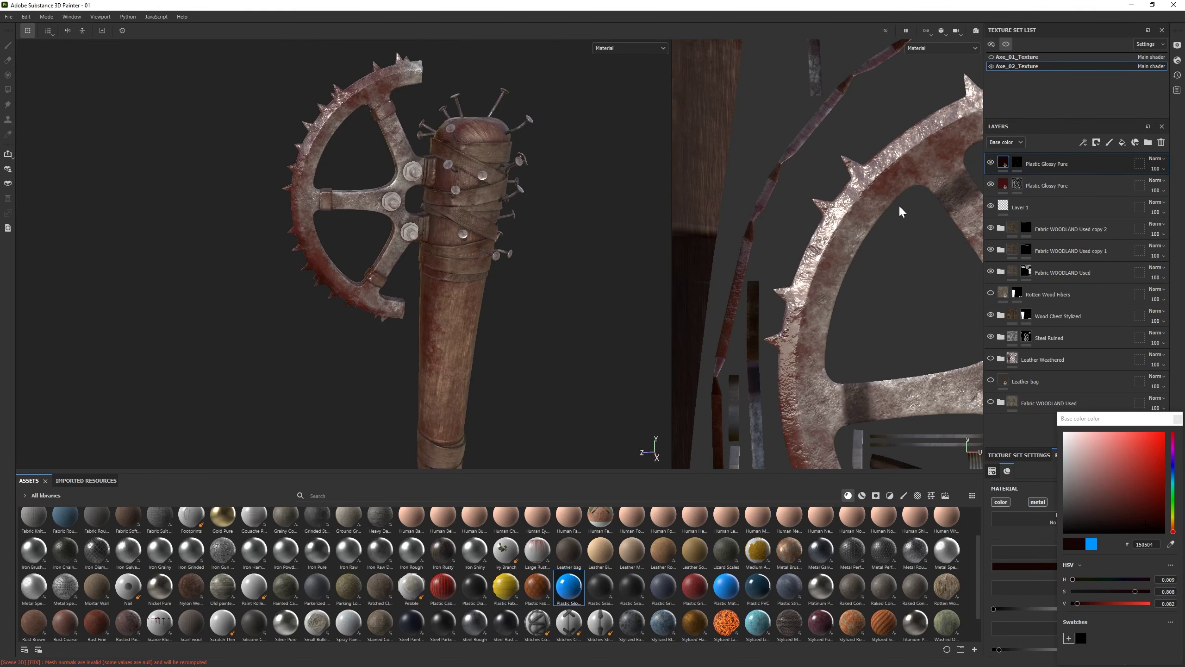
pyautogui.moveTo(467, 280)
pyautogui.keyDown('alt'); pyautogui.mouseDown()
pyautogui.moveTo(411, 313)
pyautogui.moveTo(413, 295)
pyautogui.mouseUp(); pyautogui.keyUp('alt')
pyautogui.scroll(-3, 325, 328)
pyautogui.scroll(3, 325, 328)
# Select the new layer's mask and set the brush to about size 12
pyautogui.click(1017, 162)
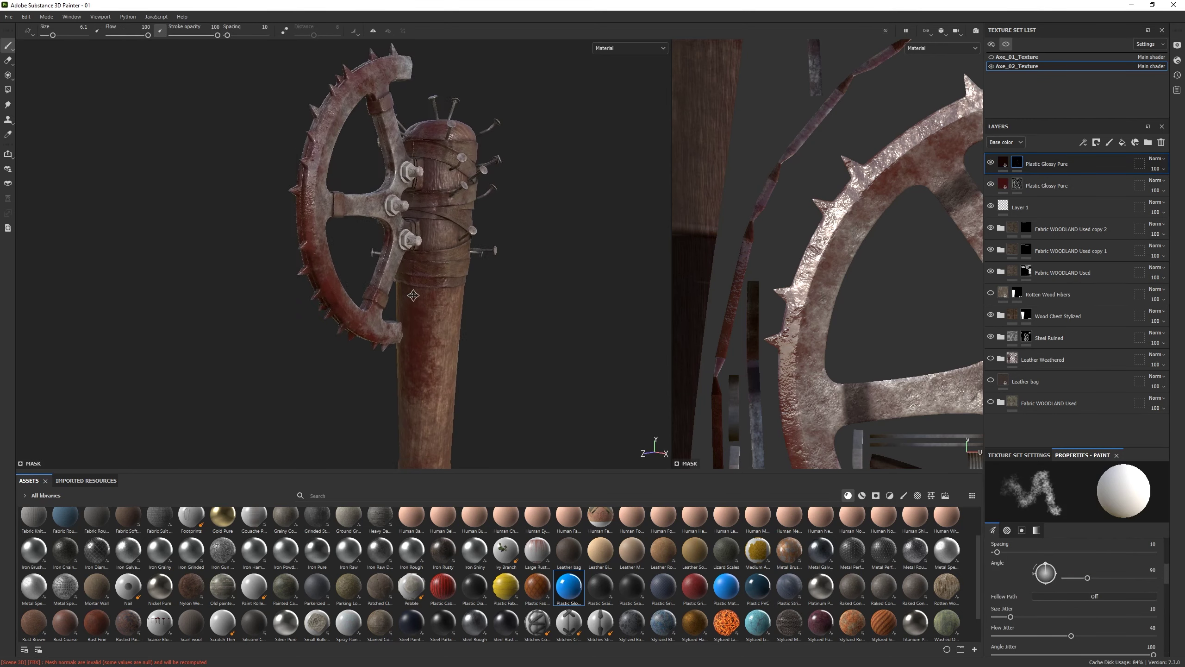
pyautogui.keyDown('alt'); pyautogui.moveTo(413, 295); pyautogui.dragTo(409, 273, button='middle'); pyautogui.keyUp('alt')
pyautogui.press(']')
pyautogui.press(']')
pyautogui.press(']')
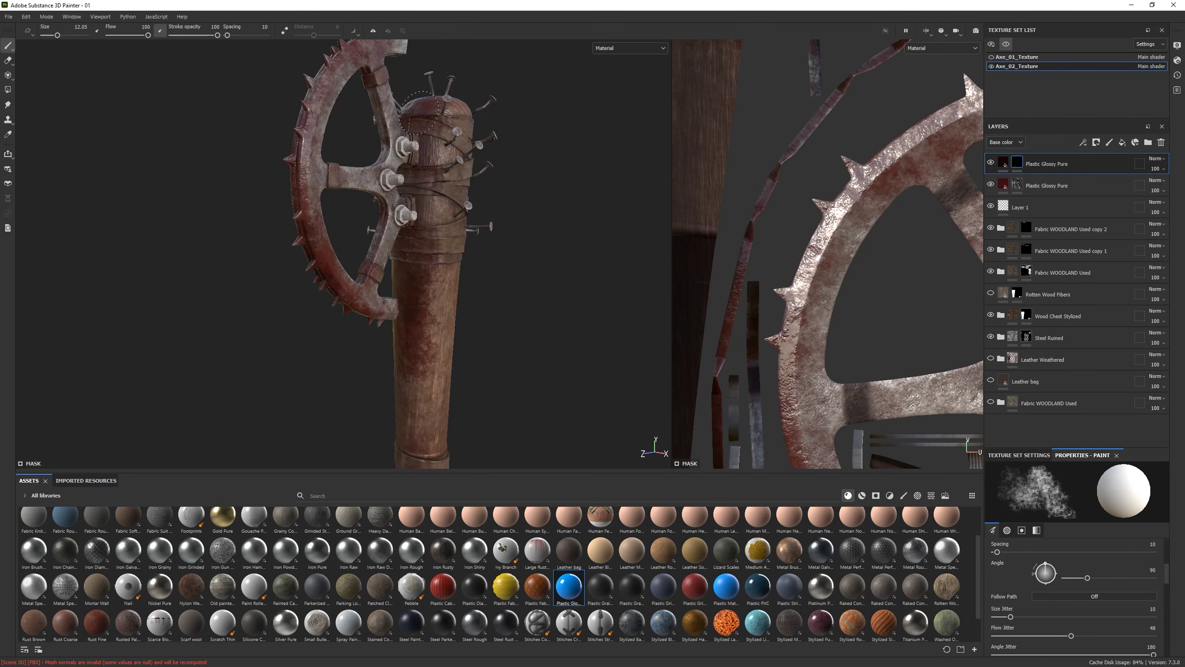
pyautogui.moveTo(420, 112)
pyautogui.keyDown('alt'); pyautogui.mouseDown()
pyautogui.moveTo(418, 280)
pyautogui.moveTo(290, 238)
pyautogui.moveTo(178, 175)
pyautogui.moveTo(280, 210)
pyautogui.mouseUp(); pyautogui.keyUp('alt')
pyautogui.press('e')
pyautogui.press('p')
pyautogui.scroll(3, 396, 241)
pyautogui.press('[')
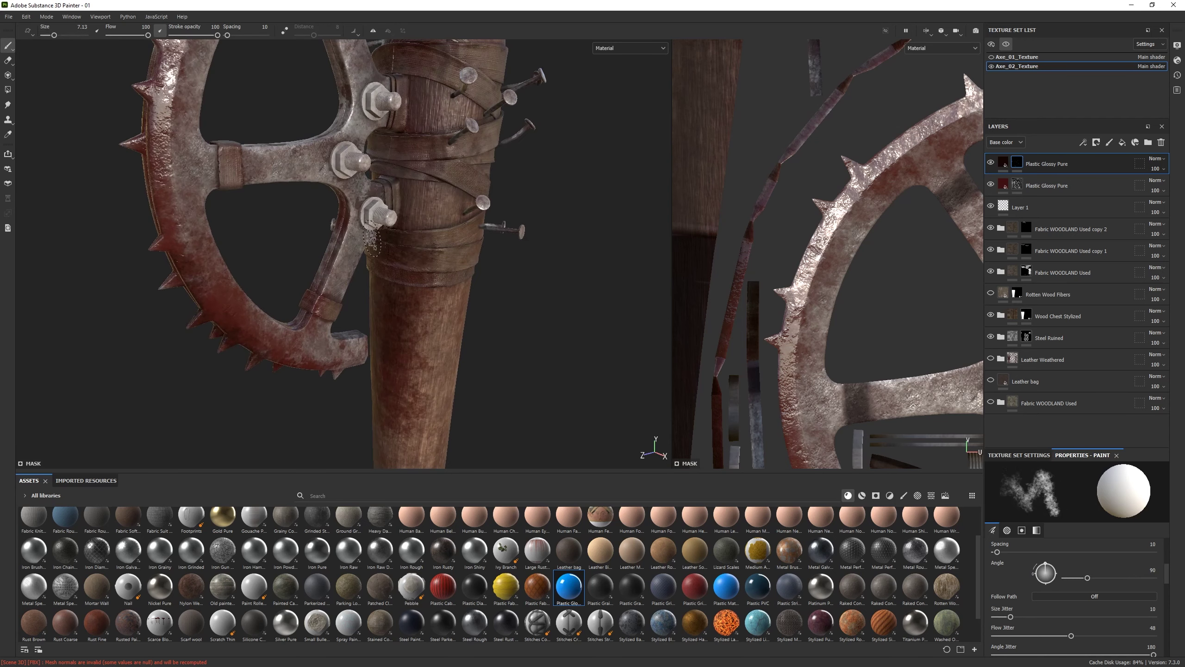
pyautogui.press('e')
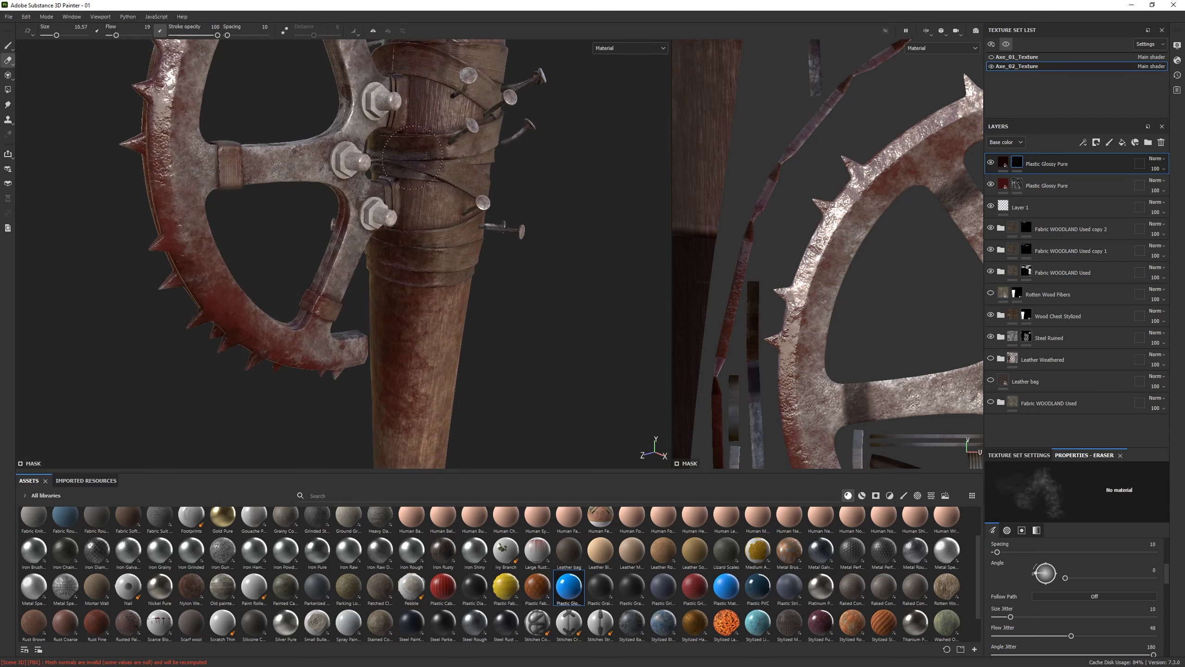
# Paint a blood streak down the club handle on the mask
pyautogui.keyDown('alt'); pyautogui.moveTo(379, 283); pyautogui.dragTo(436, 302); pyautogui.keyUp('alt')
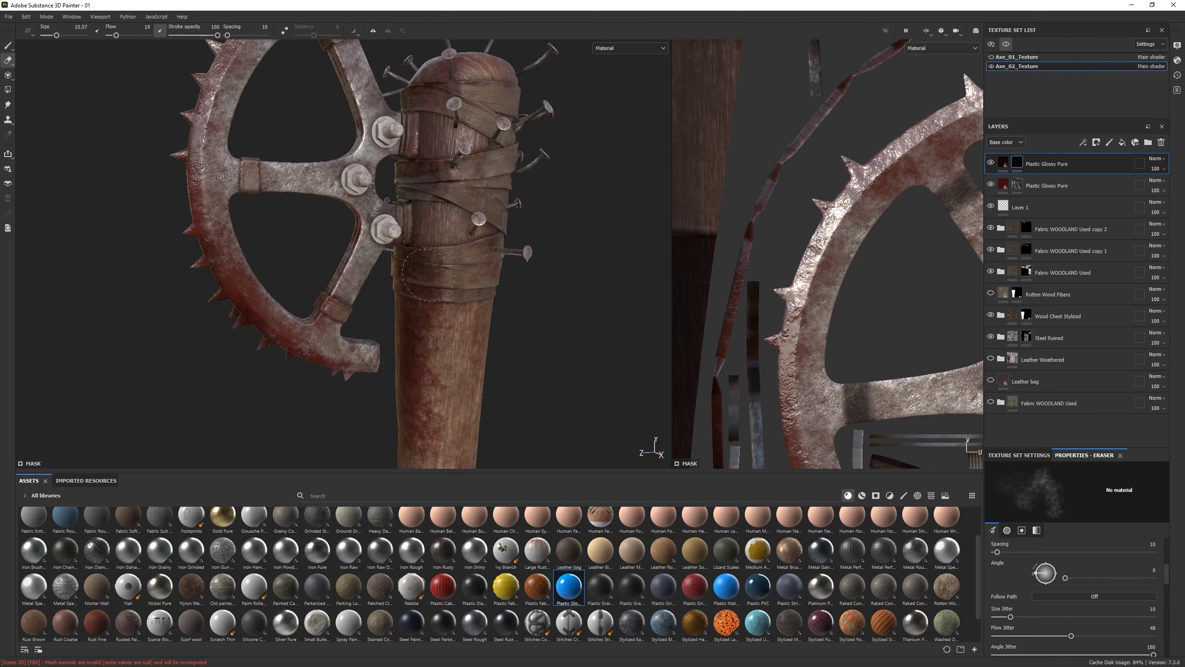
pyautogui.scroll(-5, 428, 275)
pyautogui.keyDown('alt'); pyautogui.moveTo(307, 329); pyautogui.dragTo(328, 323); pyautogui.keyUp('alt')
pyautogui.scroll(5, 328, 324)
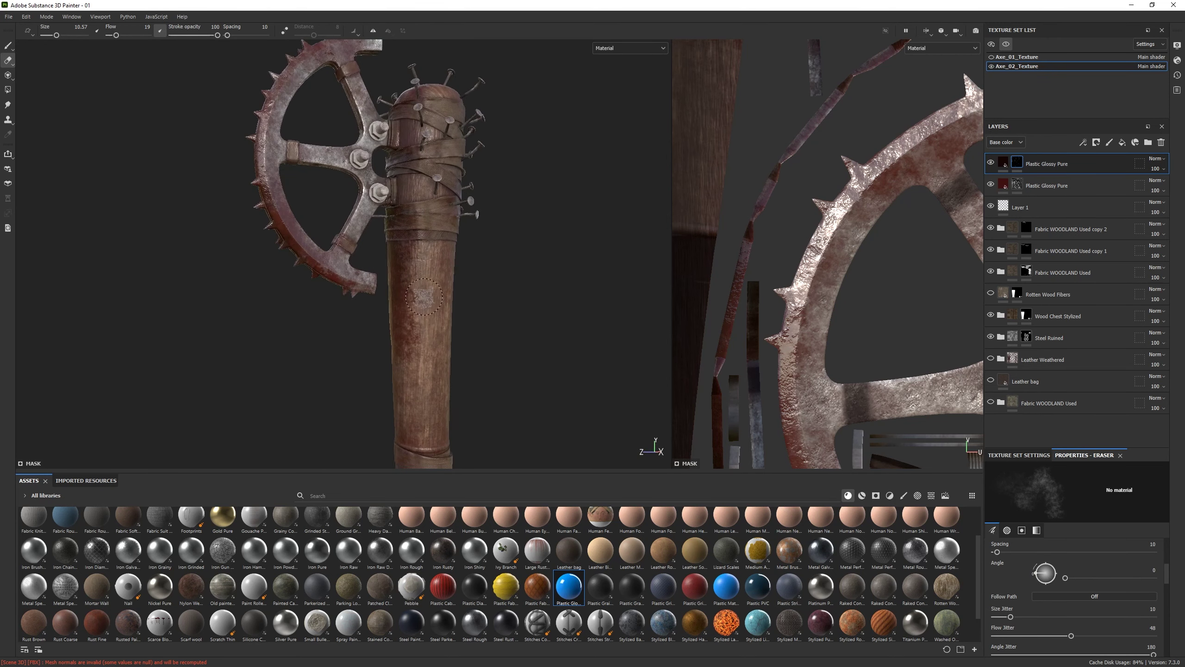
pyautogui.scroll(2, 423, 297)
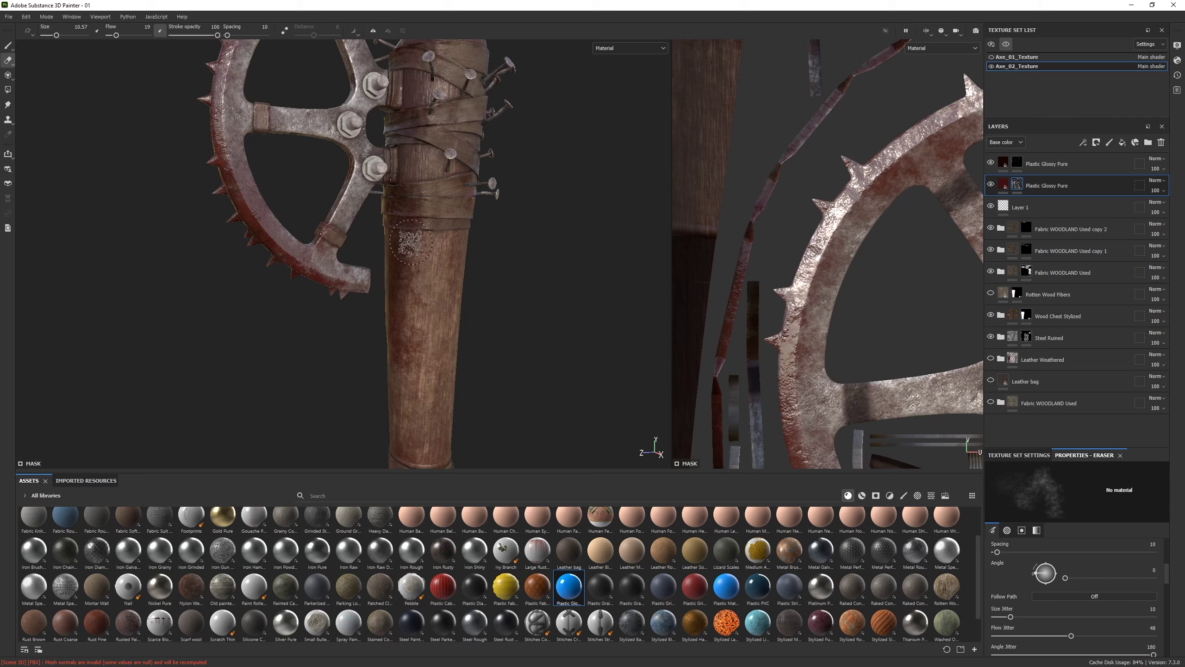
pyautogui.click(8, 45)
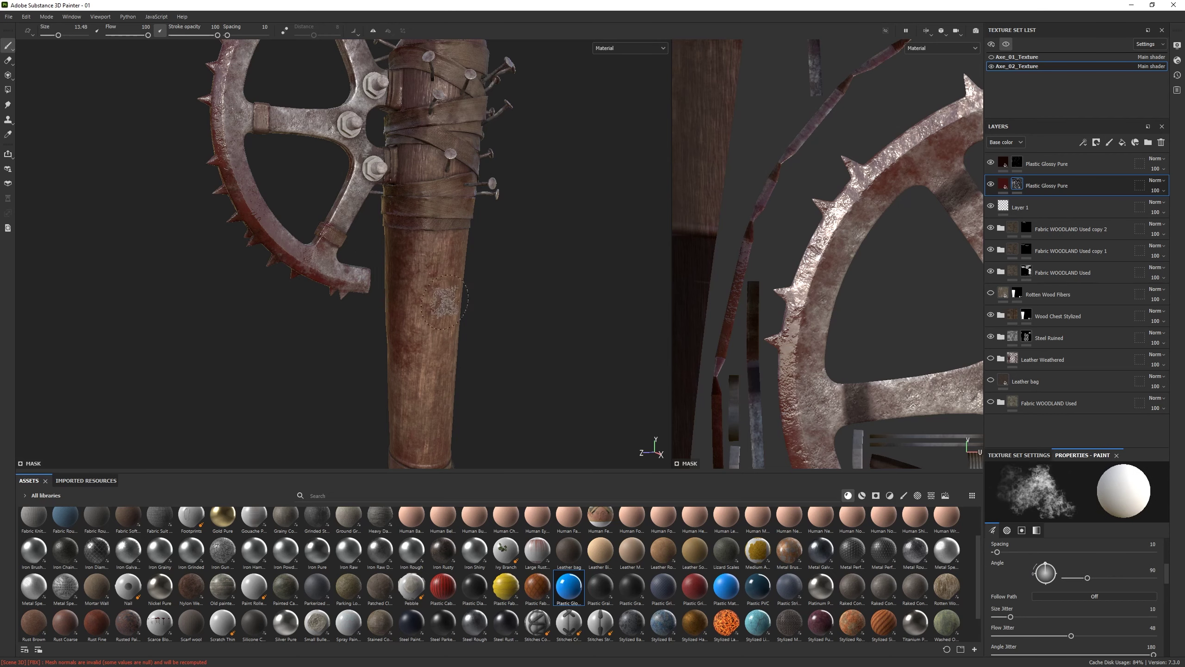
pyautogui.moveTo(427, 276)
pyautogui.mouseDown()
pyautogui.moveTo(426, 359)
pyautogui.moveTo(438, 313)
pyautogui.moveTo(387, 399)
pyautogui.moveTo(403, 347)
pyautogui.mouseUp()
pyautogui.click(8, 61)
pyautogui.scroll(-3, 414, 373)
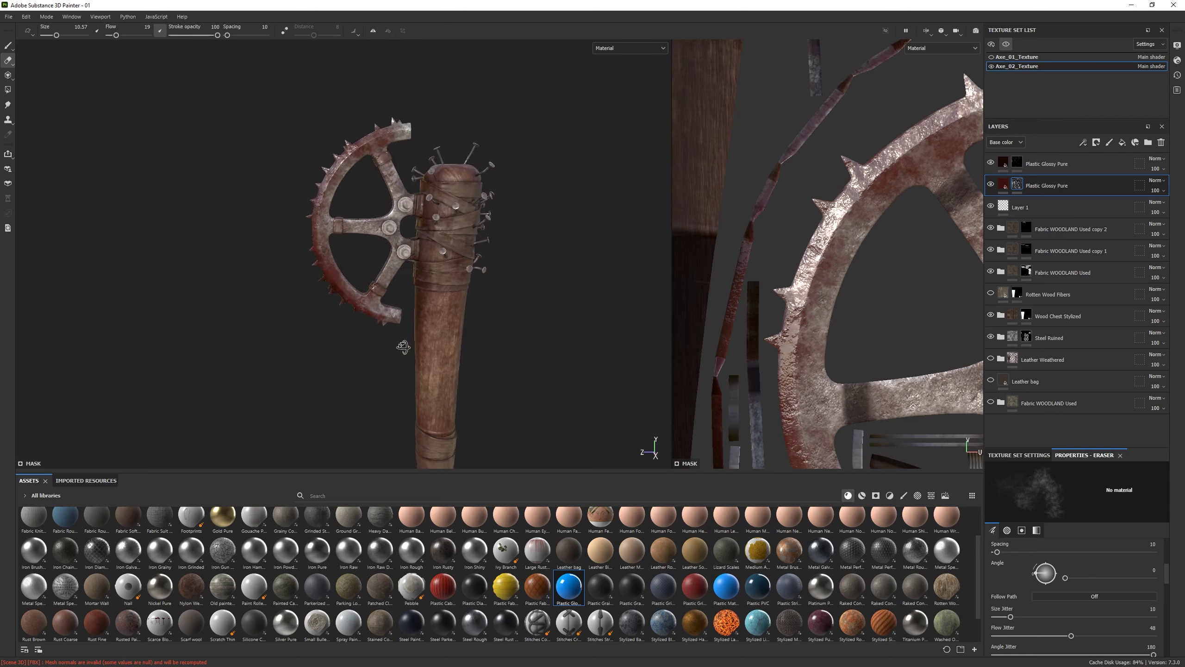
# Return to the upper blood layer with a 6.1 eraser brush
pyautogui.click(1087, 164)
pyautogui.scroll(3, 413, 248)
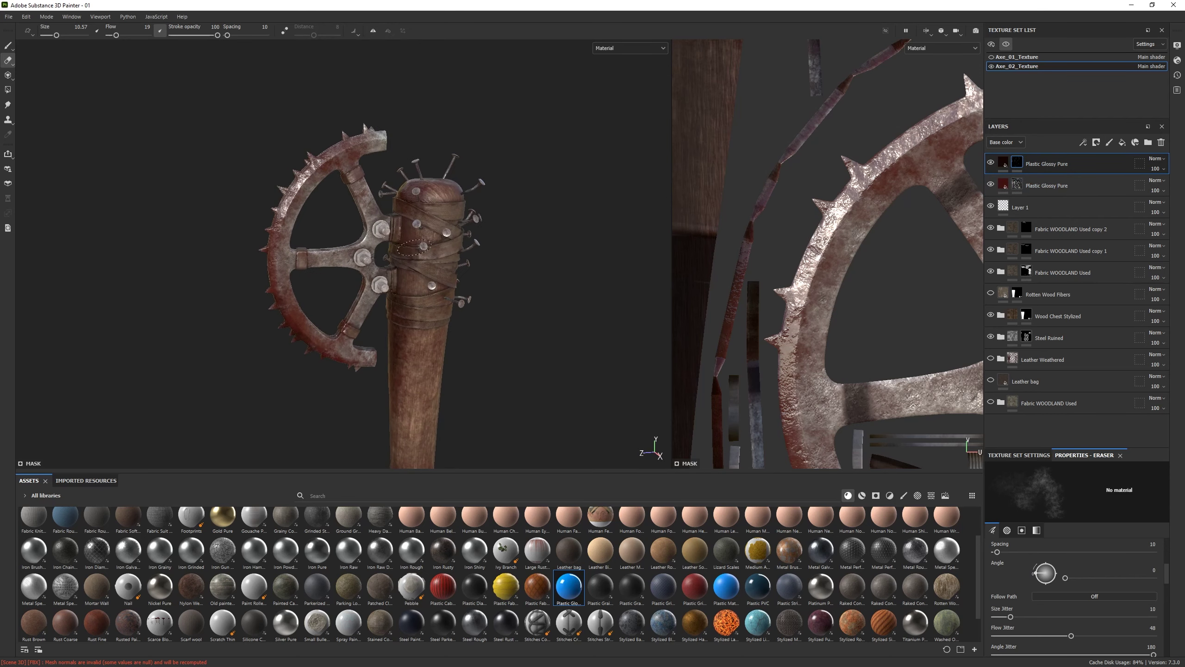
pyautogui.moveTo(411, 247)
pyautogui.keyDown('alt'); pyautogui.mouseDown()
pyautogui.moveTo(419, 321)
pyautogui.moveTo(256, 328)
pyautogui.mouseUp(); pyautogui.keyUp('alt')
pyautogui.press('1')
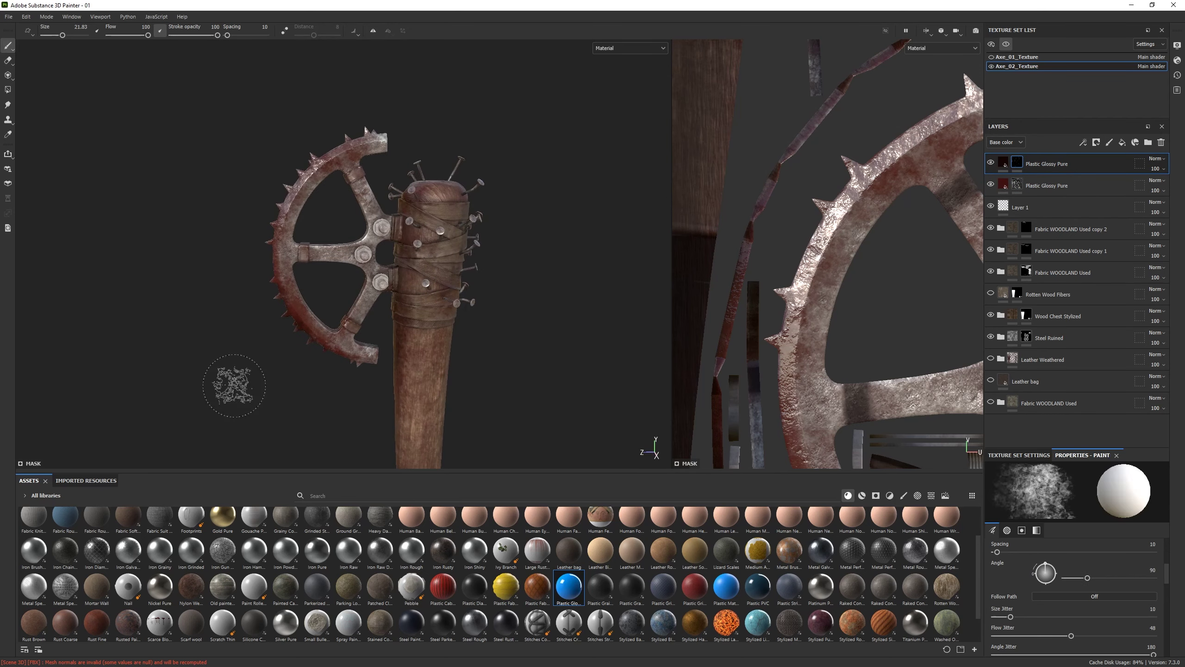
pyautogui.press('[')
pyautogui.press('[')
pyautogui.press('[')
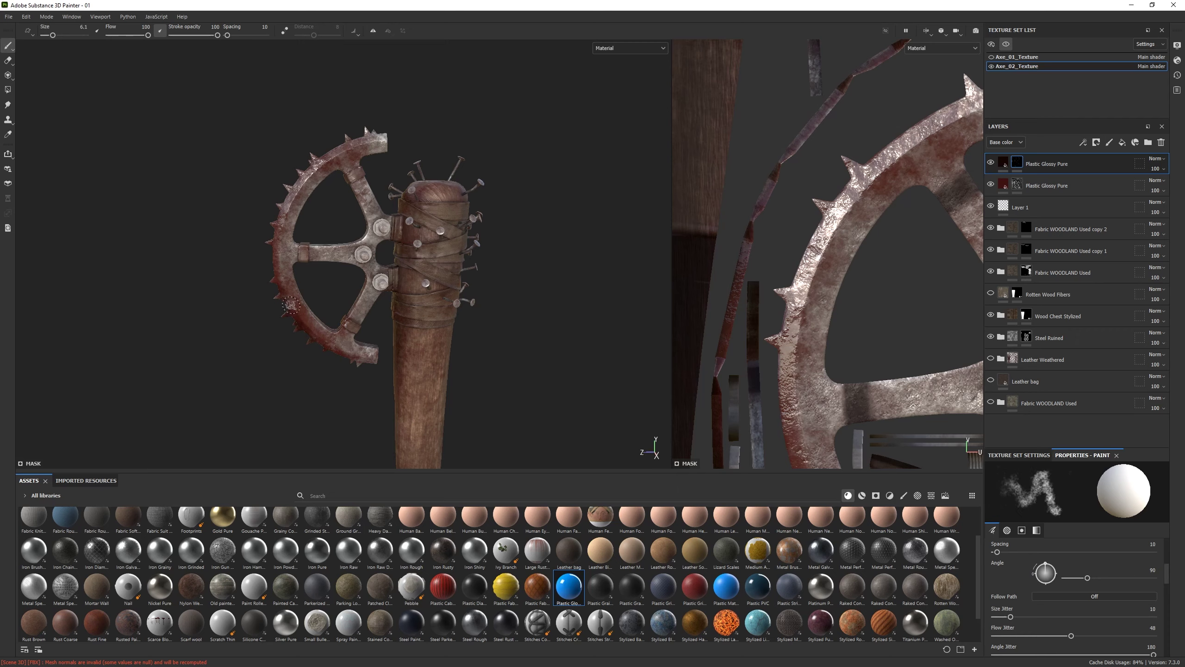
pyautogui.click(8, 61)
pyautogui.scroll(-3, 359, 359)
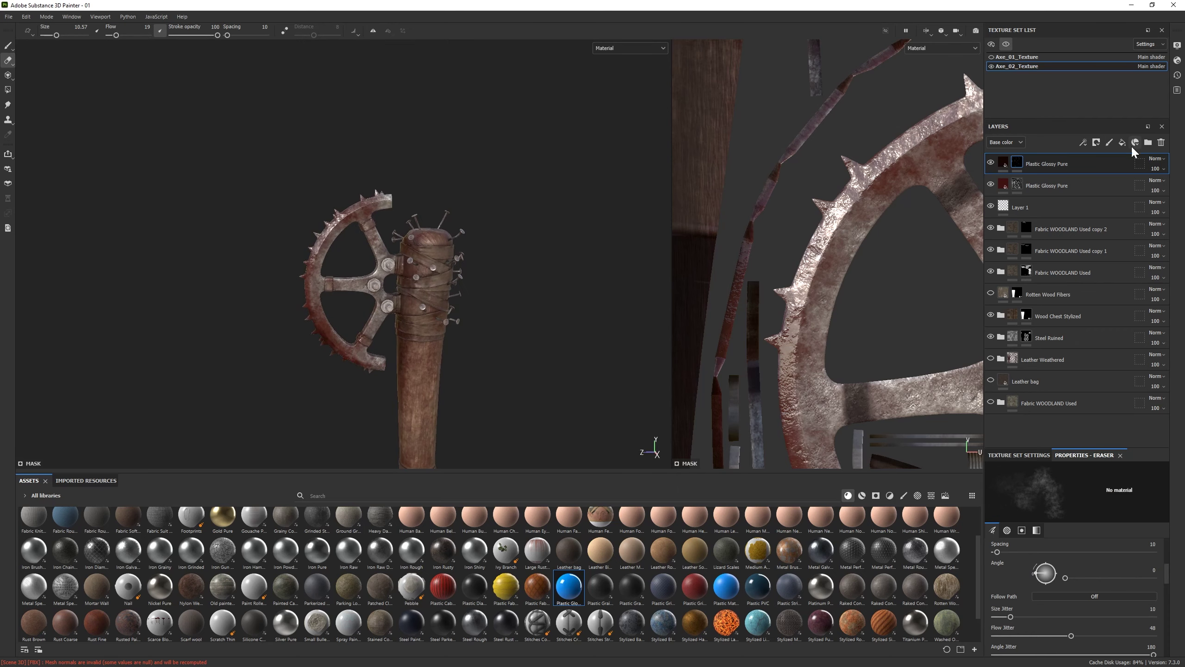
pyautogui.scroll(-5, 673, 618)
# Try the Rusted Painted Metal smart material on the club, then undo it
pyautogui.click(863, 495)
pyautogui.click(848, 495)
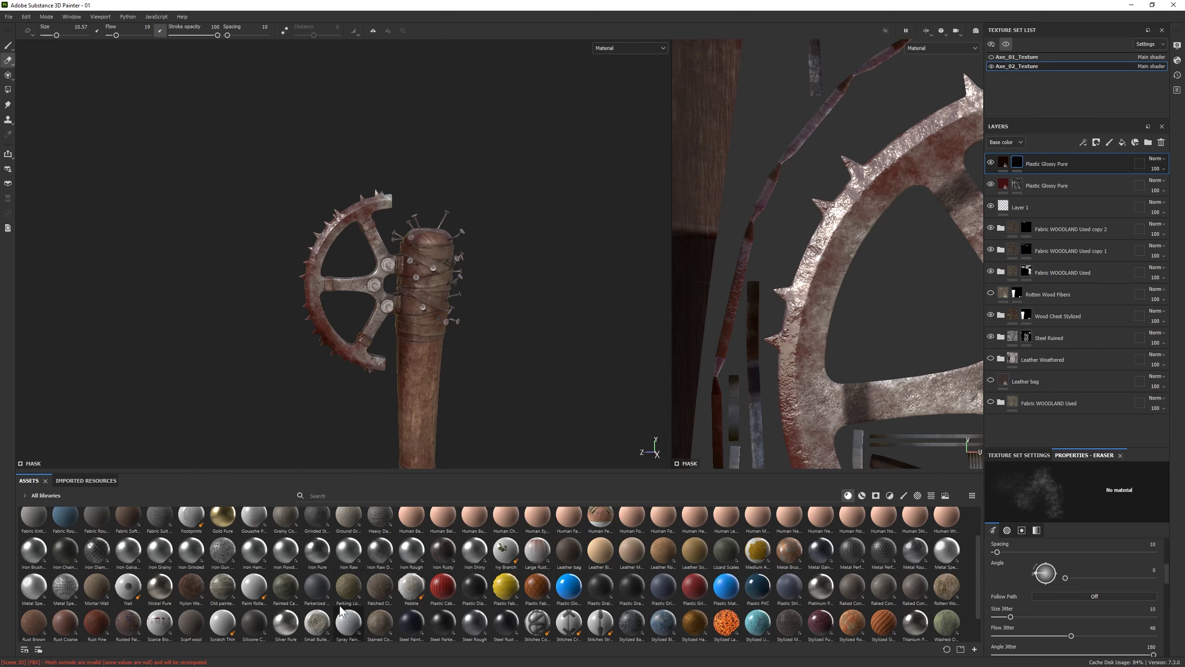
pyautogui.scroll(-1, 128, 600)
pyautogui.moveTo(1041, 202); pyautogui.dragTo(410, 358)
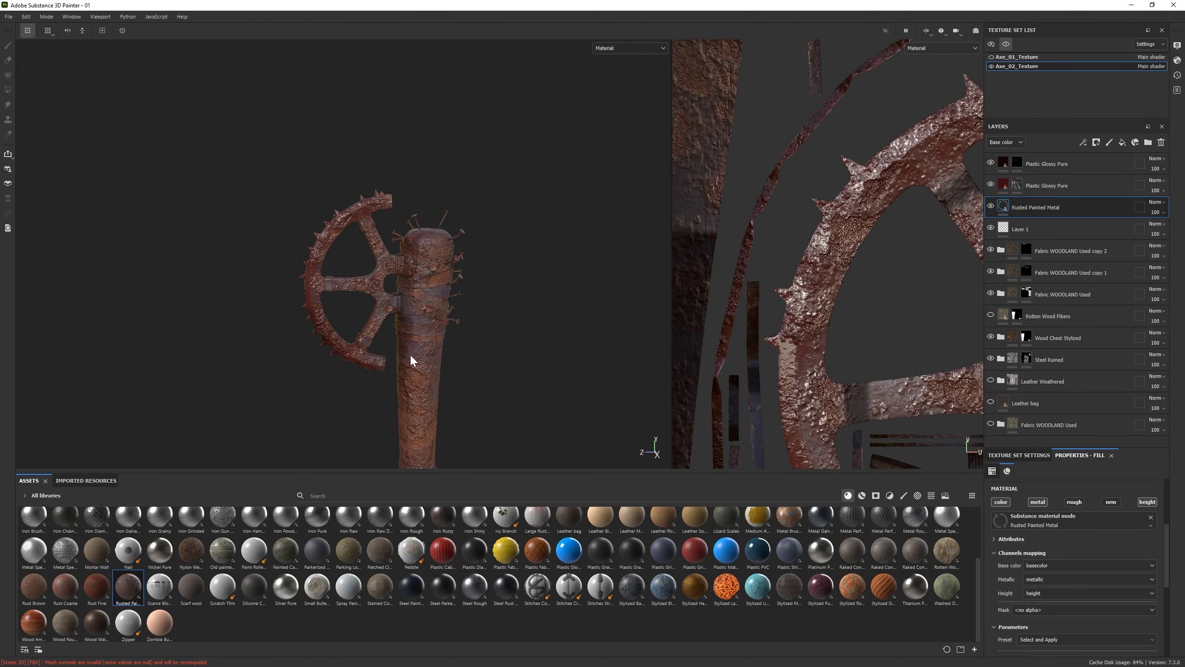
pyautogui.scroll(3, 410, 358)
pyautogui.click(1040, 211)
pyautogui.press('1')
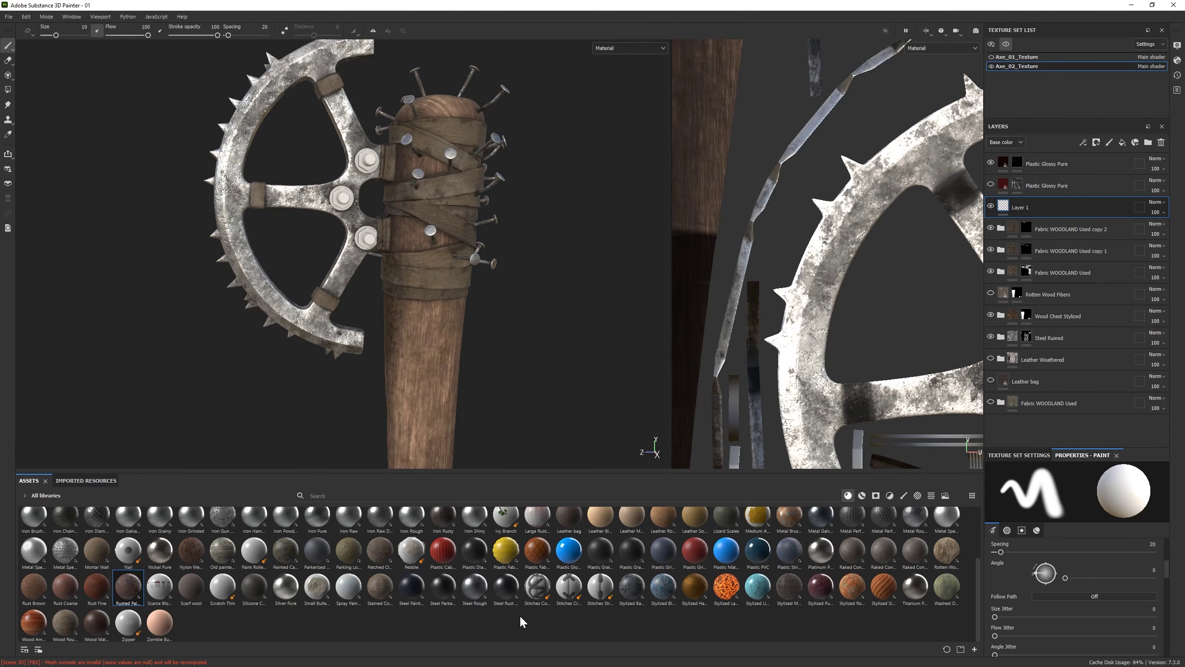
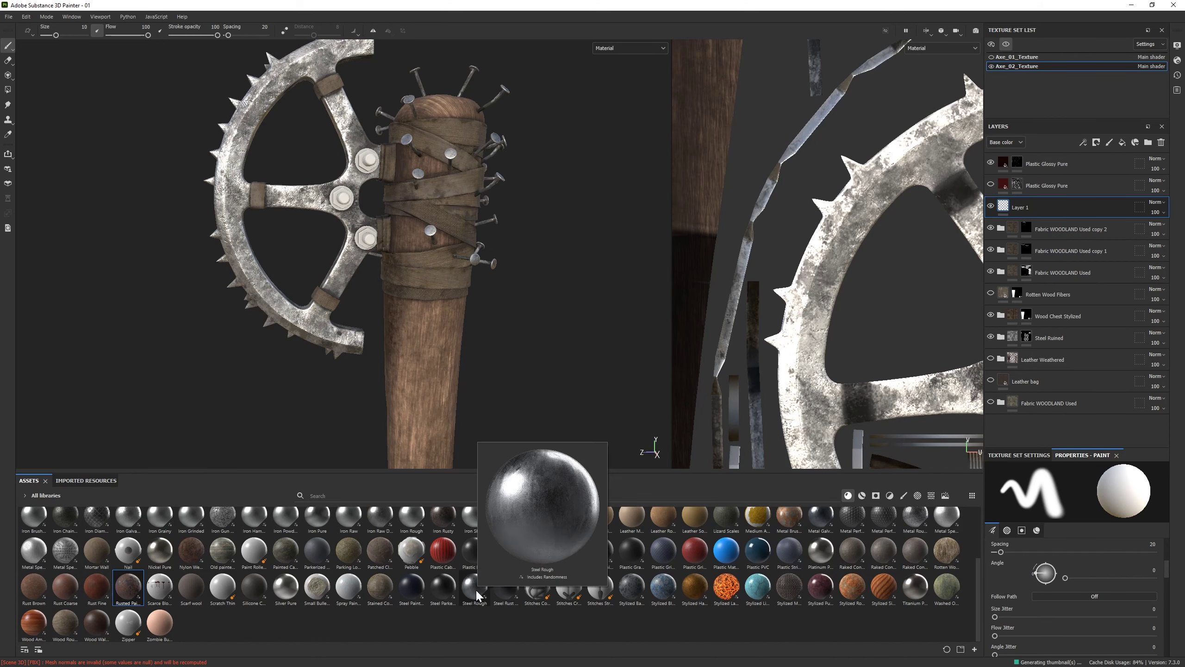
# Drop Steel Rough in as a fill layer, then undo it
pyautogui.moveTo(477, 595); pyautogui.dragTo(1050, 206)
pyautogui.keyDown('alt'); pyautogui.moveTo(410, 261); pyautogui.dragTo(438, 270); pyautogui.keyUp('alt')
pyautogui.hotkey('ctrl', 'z')
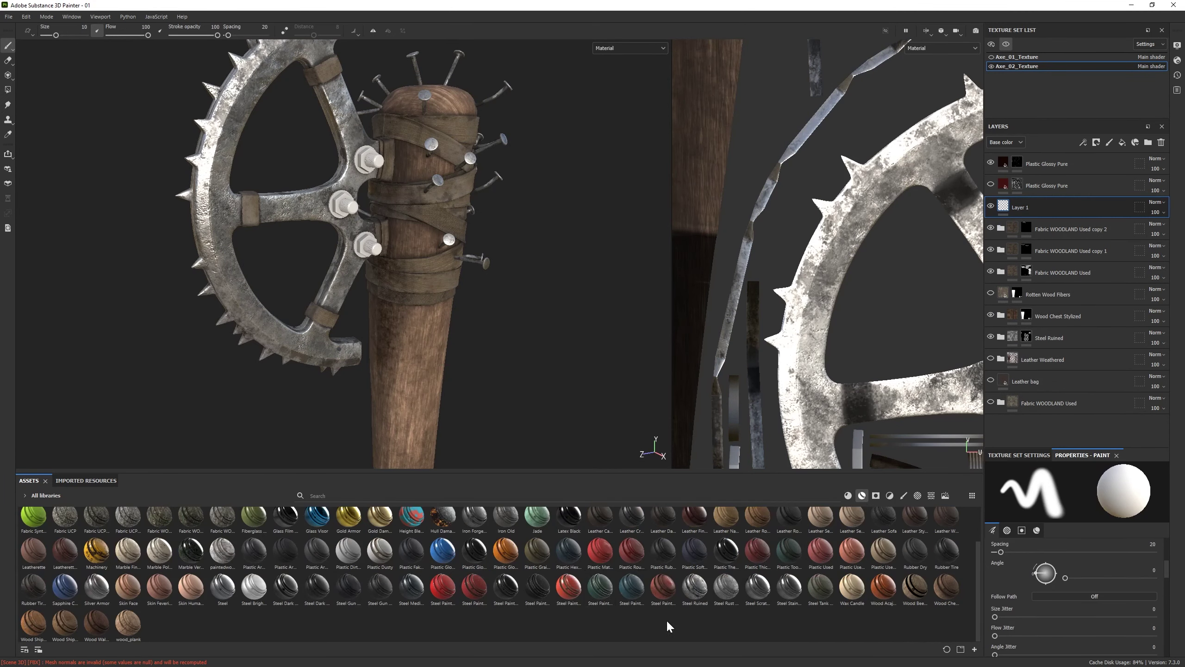
# Add the Steel Rust smart material above Layer 1 and give its folder a black mask
pyautogui.moveTo(1053, 194); pyautogui.dragTo(1052, 199)
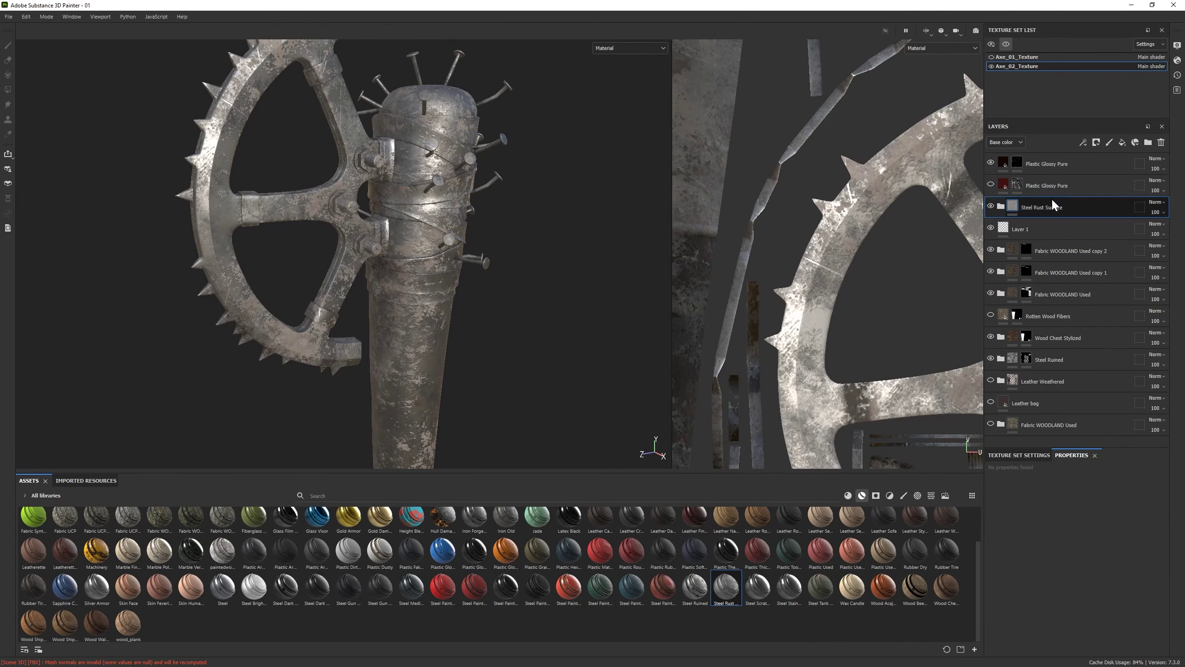
pyautogui.click(1000, 202)
pyautogui.keyDown('alt'); pyautogui.moveTo(329, 242); pyautogui.dragTo(397, 248); pyautogui.keyUp('alt')
pyautogui.click(1000, 206)
pyautogui.rightClick(1043, 208)
pyautogui.click(1073, 223)
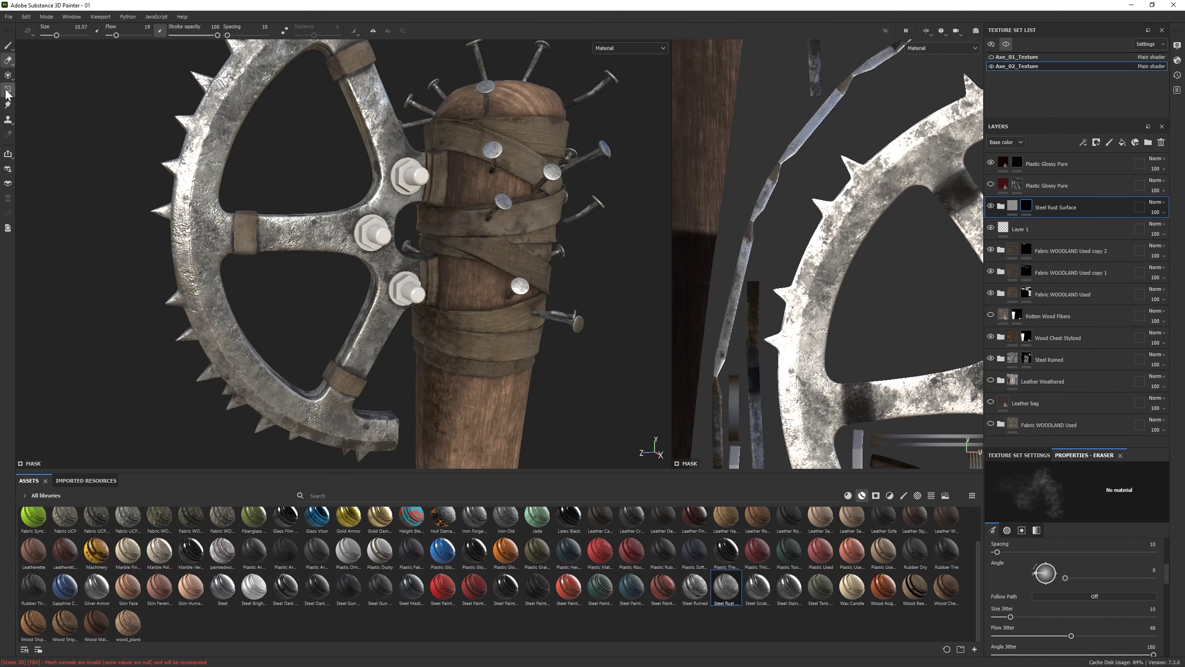
pyautogui.press('4')
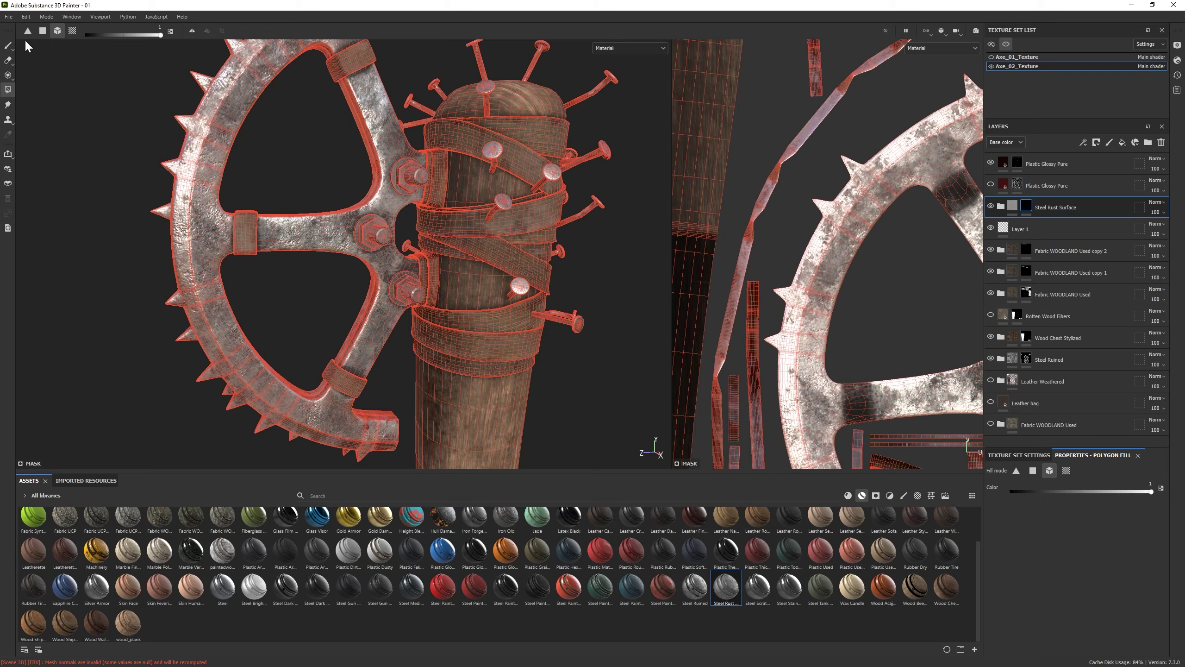
pyautogui.press('1')
pyautogui.press('f')
pyautogui.click(1000, 206)
# Darken the Base metal layer's base colour to 454141
pyautogui.click(1033, 340)
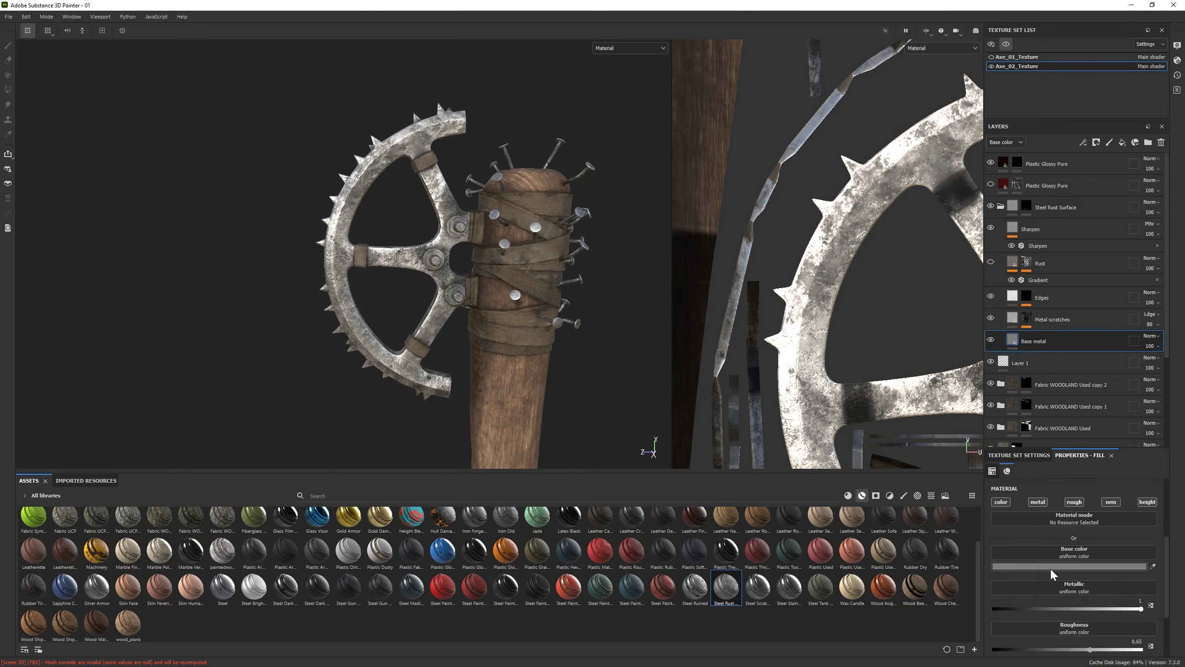
pyautogui.click(1051, 566)
pyautogui.press('f')
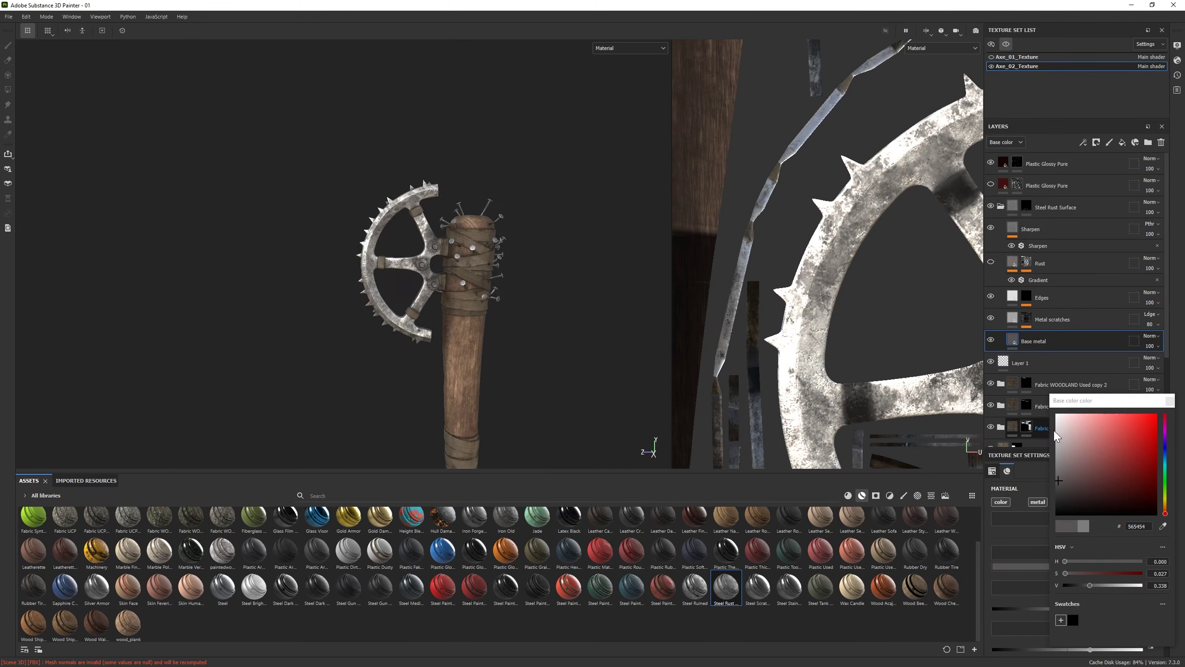
pyautogui.click(1110, 411)
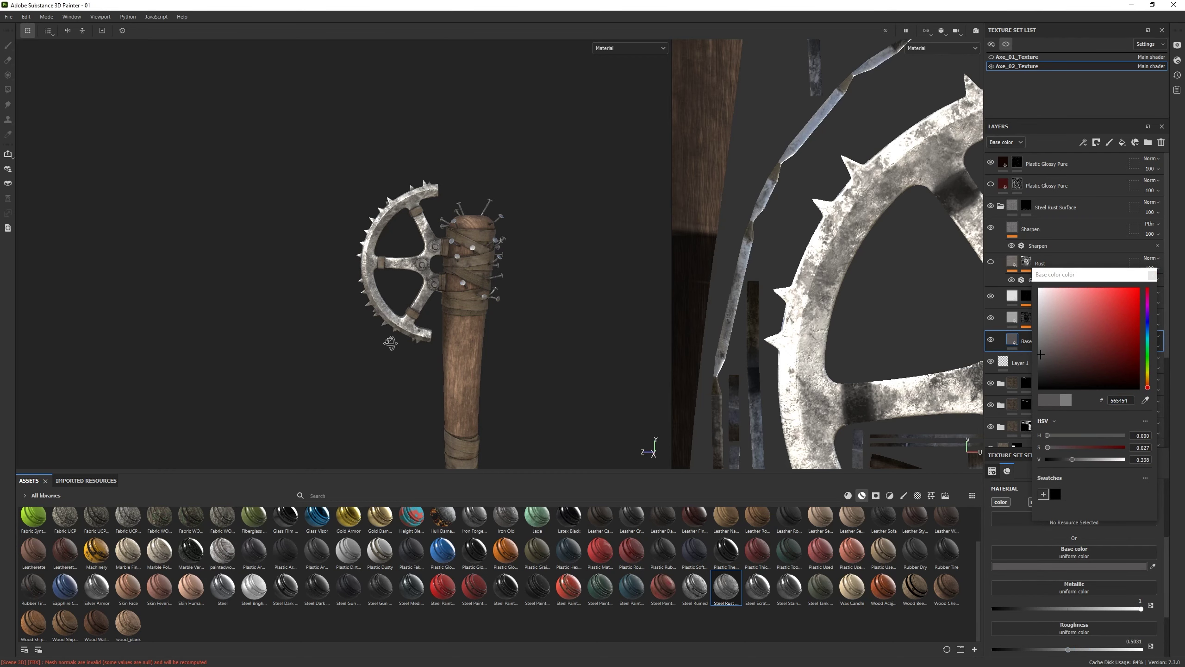
pyautogui.click(1045, 376)
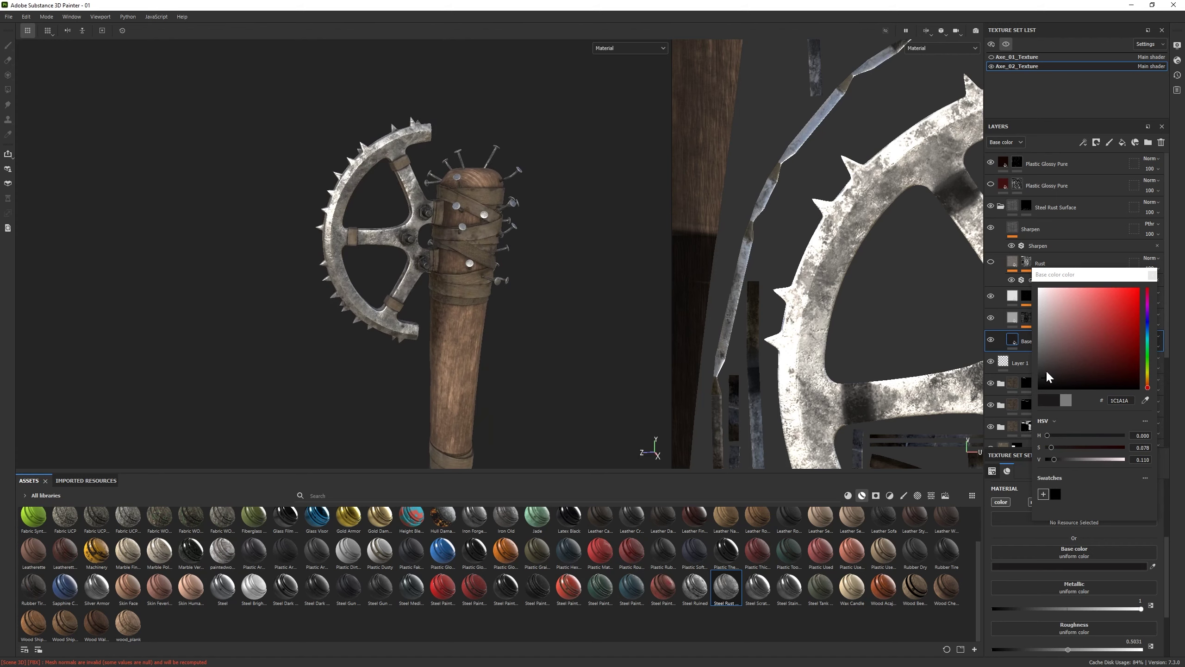
pyautogui.click(1044, 363)
pyautogui.keyDown('alt'); pyautogui.moveTo(355, 280); pyautogui.dragTo(305, 290); pyautogui.keyUp('alt')
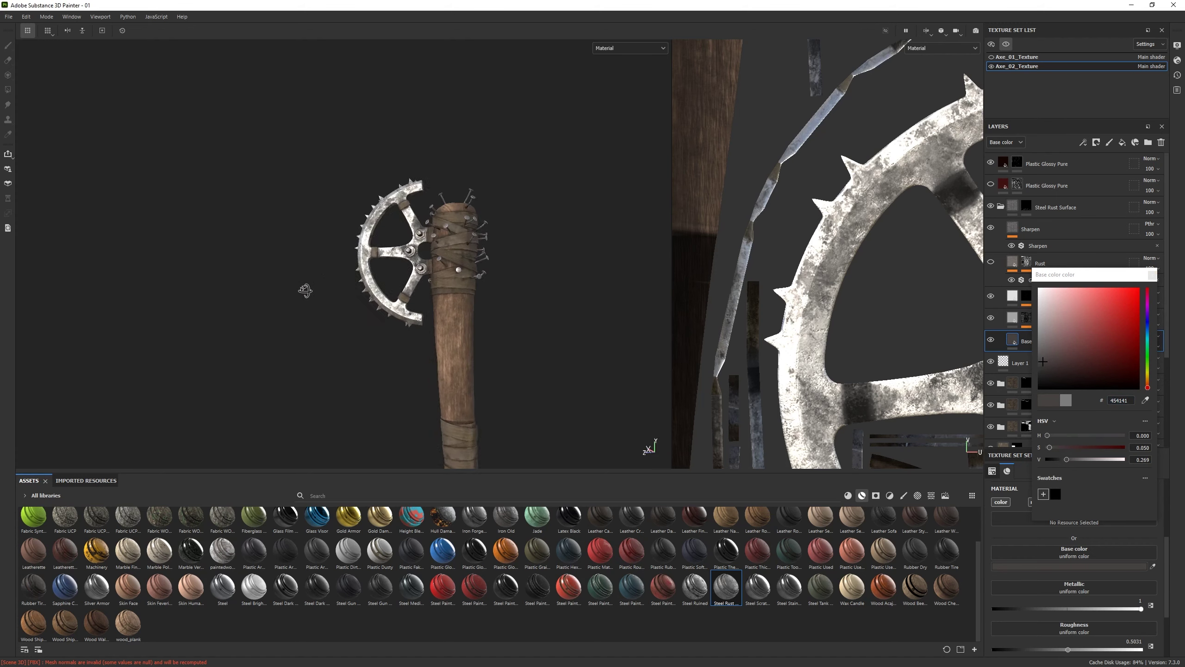
pyautogui.scroll(-2, 502, 349)
pyautogui.scroll(6, 503, 349)
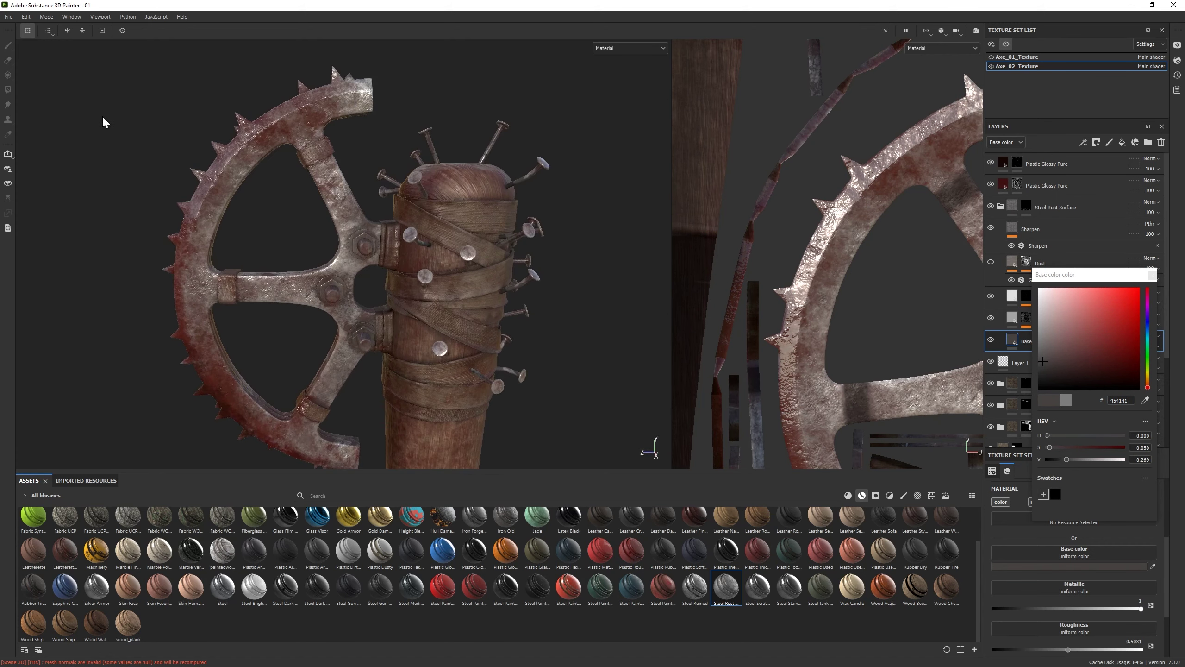
# Select the second Plastic Glossy Pure layer's mask with the eraser
pyautogui.click(1018, 186)
pyautogui.press('e')
pyautogui.scroll(3, 357, 245)
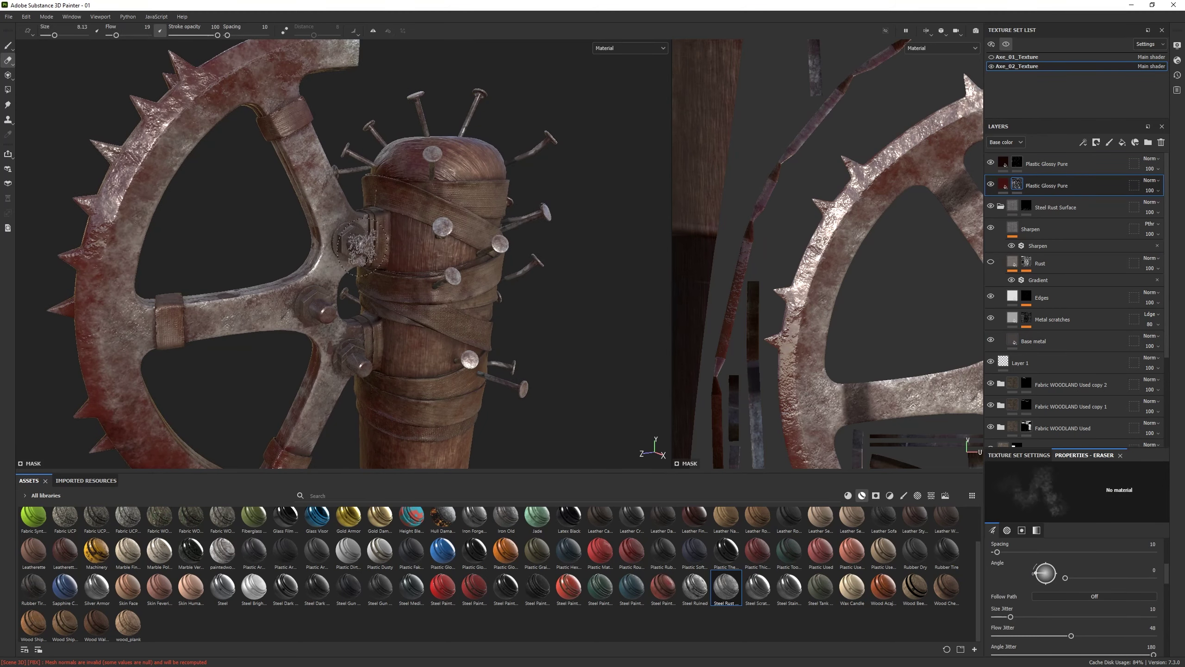
# Inspect the rusted spiked wheel from several angles, then collapse the Steel Rust Surface folder
pyautogui.moveTo(372, 292)
pyautogui.keyDown('alt'); pyautogui.mouseDown()
pyautogui.moveTo(357, 236)
pyautogui.moveTo(332, 219)
pyautogui.moveTo(348, 250)
pyautogui.moveTo(359, 225)
pyautogui.moveTo(329, 236)
pyautogui.moveTo(147, 37)
pyautogui.mouseUp(); pyautogui.keyUp('alt')
pyautogui.scroll(-5, 294, 371)
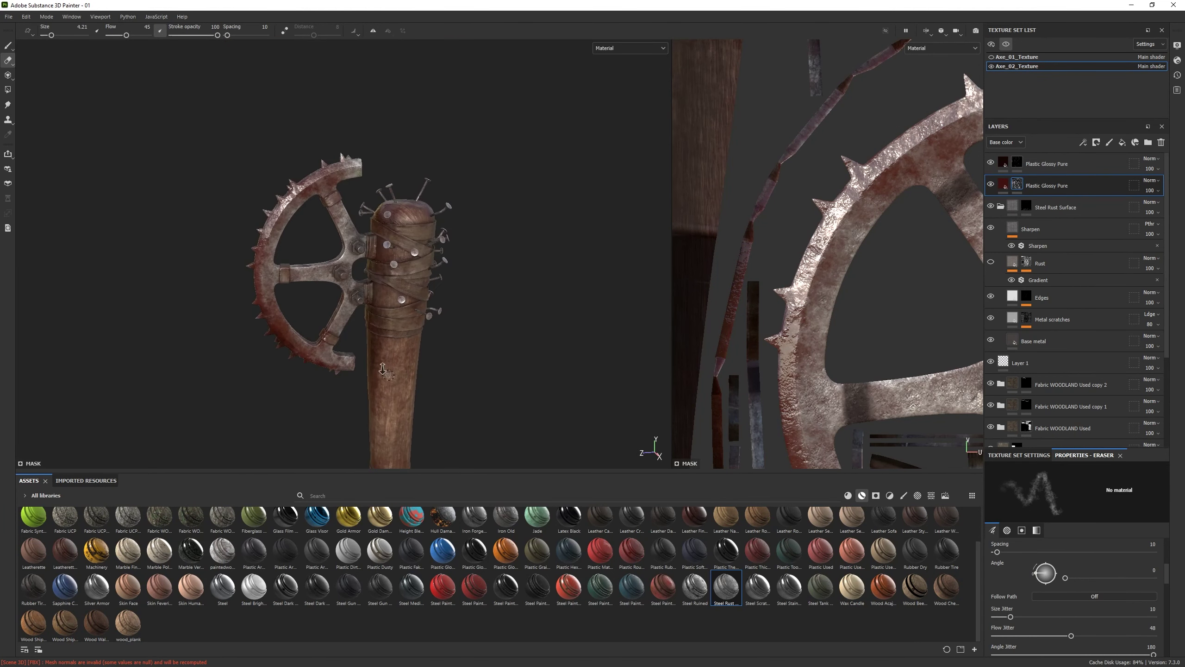
pyautogui.keyDown('alt'); pyautogui.moveTo(294, 371); pyautogui.dragTo(469, 378); pyautogui.keyUp('alt')
pyautogui.keyDown('alt'); pyautogui.moveTo(469, 379); pyautogui.dragTo(14, 36, button='right'); pyautogui.keyUp('alt')
pyautogui.moveTo(299, 308)
pyautogui.keyDown('alt'); pyautogui.mouseDown()
pyautogui.moveTo(319, 327)
pyautogui.moveTo(414, 288)
pyautogui.moveTo(486, 293)
pyautogui.mouseUp(); pyautogui.keyUp('alt')
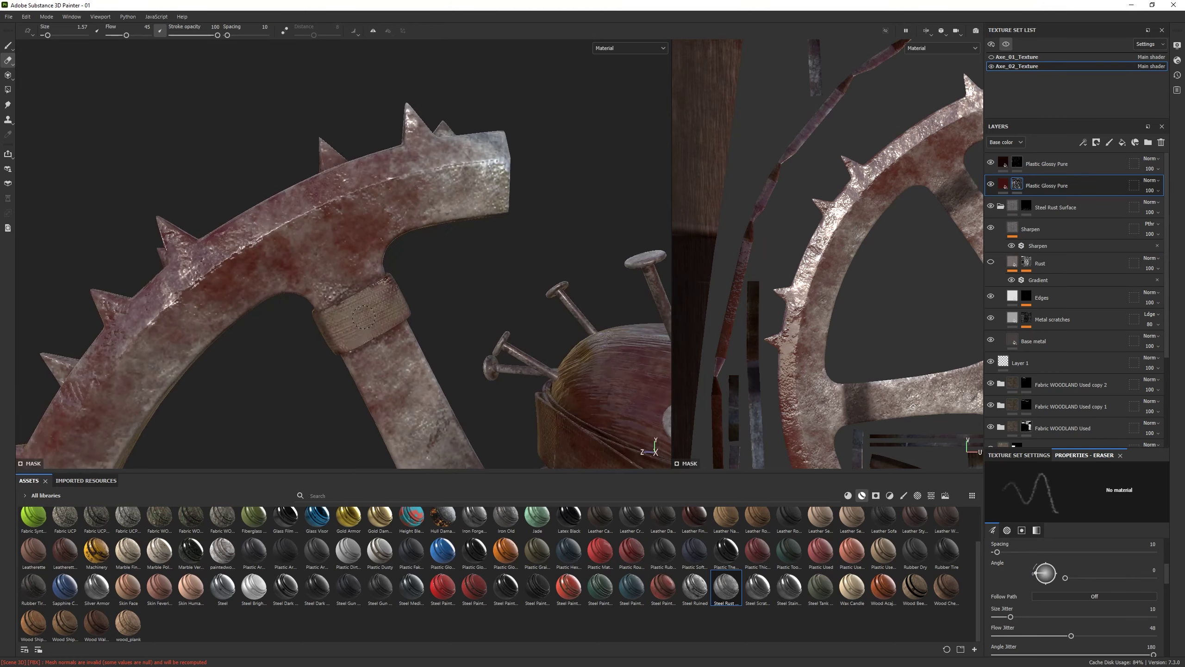
pyautogui.keyDown('alt'); pyautogui.moveTo(364, 319); pyautogui.dragTo(257, 291); pyautogui.keyUp('alt')
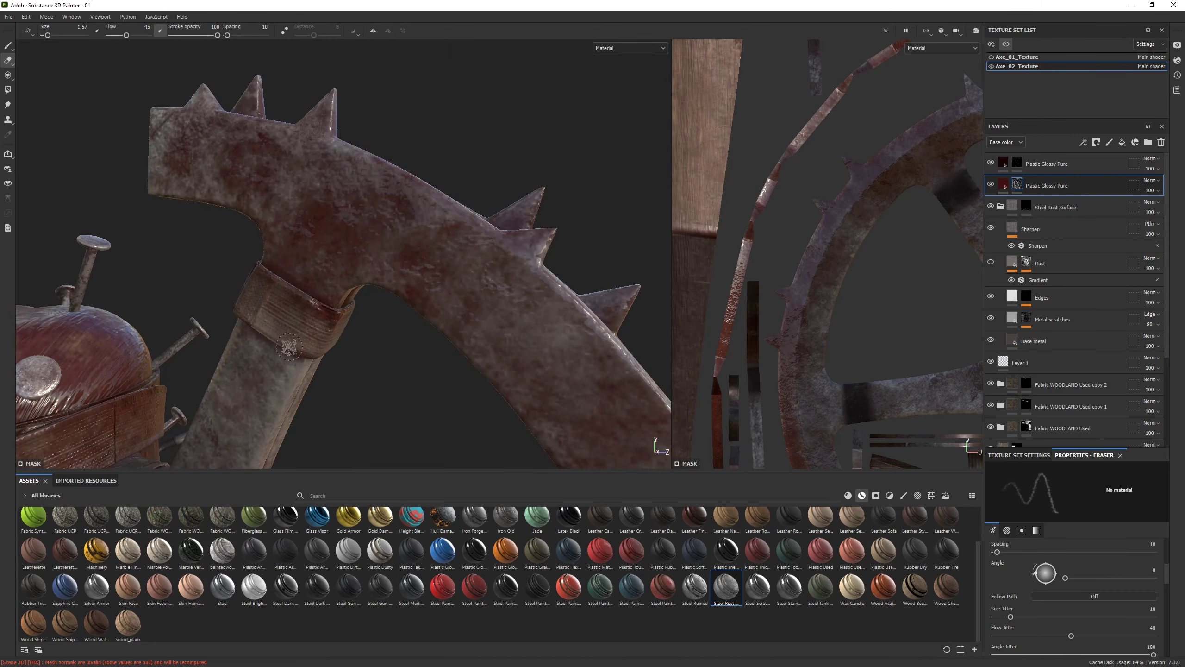
pyautogui.keyDown('alt'); pyautogui.moveTo(249, 391); pyautogui.dragTo(295, 255); pyautogui.keyUp('alt')
pyautogui.moveTo(282, 339)
pyautogui.keyDown('alt'); pyautogui.mouseDown(button='right')
pyautogui.moveTo(352, 268)
pyautogui.moveTo(334, 232)
pyautogui.moveTo(303, 299)
pyautogui.moveTo(111, 265)
pyautogui.moveTo(217, 314)
pyautogui.moveTo(327, 270)
pyautogui.mouseUp(button='right'); pyautogui.keyUp('alt')
pyautogui.click(1001, 207)
# Paint darker marks along the wheel rim and enlarge the brush to about 16.58
pyautogui.press('1')
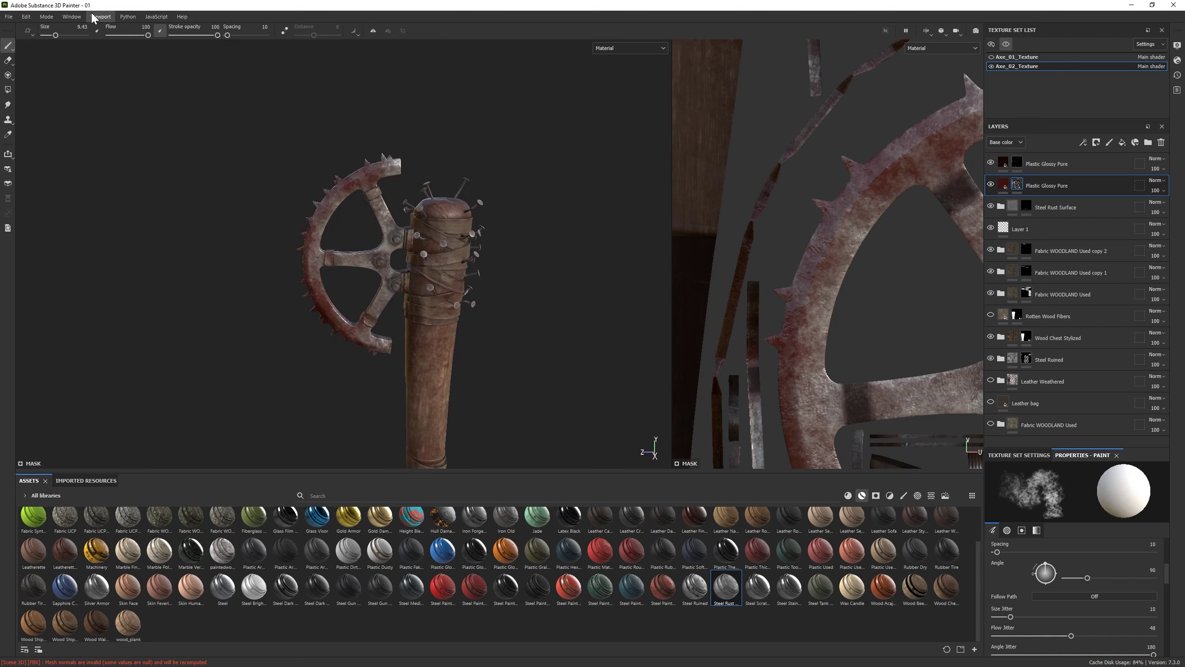
pyautogui.moveTo(314, 246); pyautogui.dragTo(328, 261)
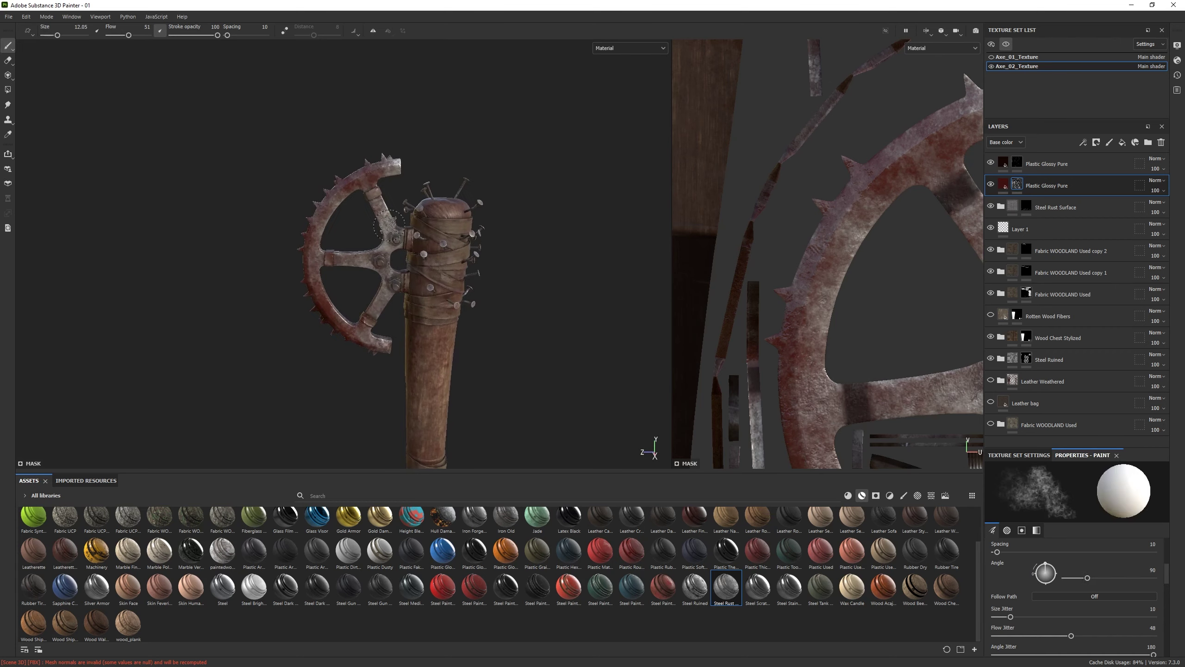
pyautogui.keyDown('alt'); pyautogui.moveTo(223, 261); pyautogui.dragTo(379, 313, button='right'); pyautogui.keyUp('alt')
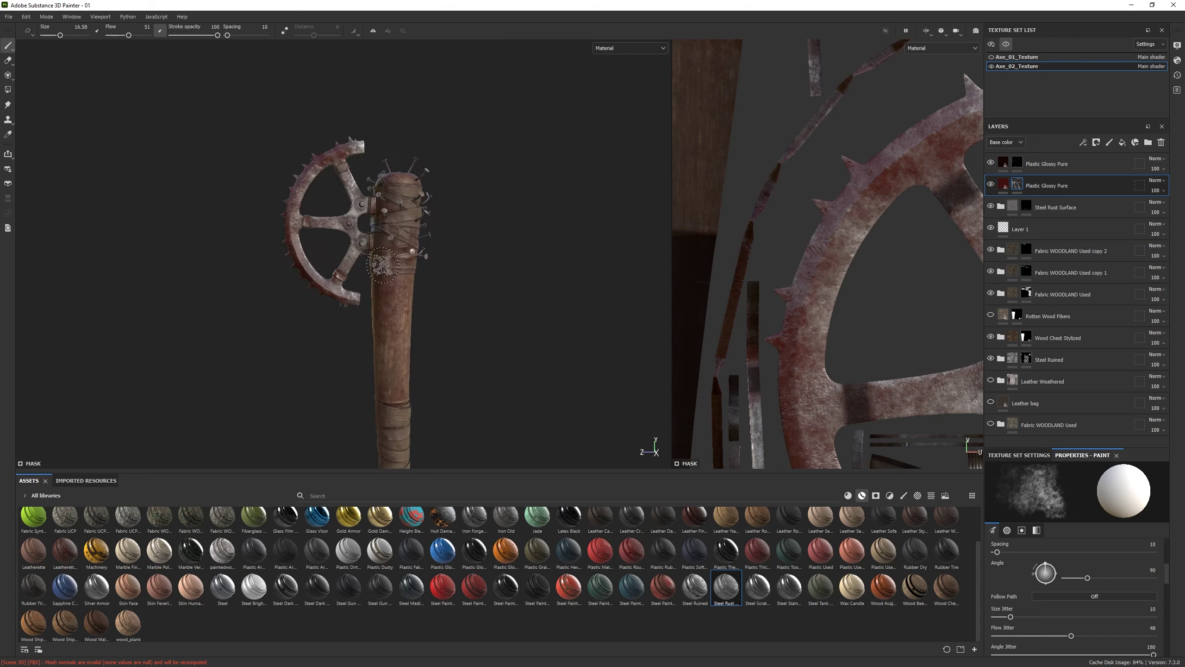
pyautogui.moveTo(388, 187)
pyautogui.keyDown('alt'); pyautogui.mouseDown()
pyautogui.moveTo(434, 190)
pyautogui.moveTo(467, 262)
pyautogui.moveTo(455, 304)
pyautogui.moveTo(490, 262)
pyautogui.moveTo(575, 216)
pyautogui.moveTo(504, 271)
pyautogui.moveTo(449, 357)
pyautogui.mouseUp(); pyautogui.keyUp('alt')
pyautogui.moveTo(374, 334); pyautogui.dragTo(413, 320, button='middle')
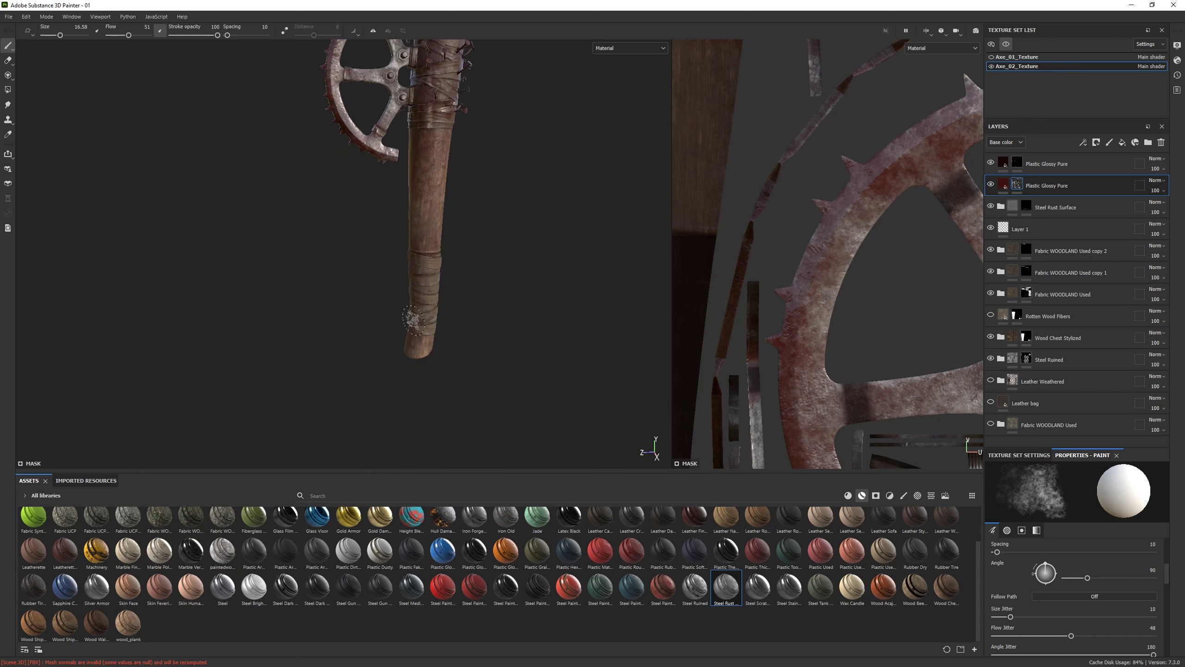
pyautogui.moveTo(404, 342)
pyautogui.keyDown('alt'); pyautogui.mouseDown()
pyautogui.moveTo(455, 312)
pyautogui.moveTo(406, 328)
pyautogui.moveTo(376, 320)
pyautogui.moveTo(407, 350)
pyautogui.mouseUp(); pyautogui.keyUp('alt')
# With the eraser active, check the rim smudges from all sides and show the second axe
pyautogui.press('e')
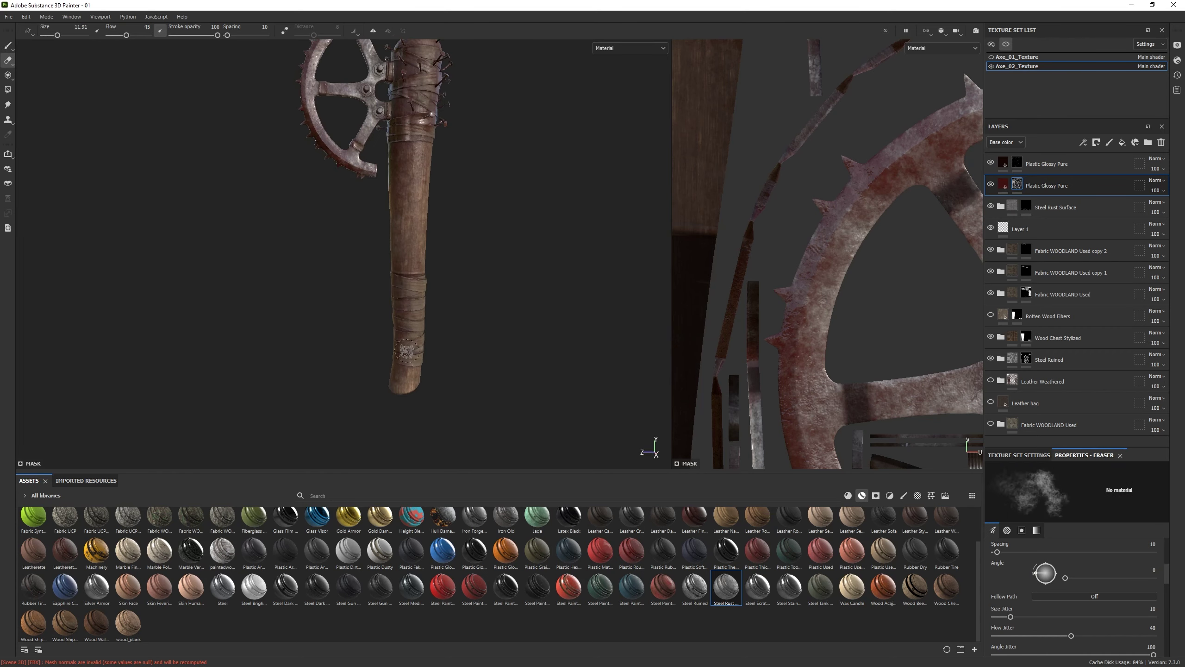
pyautogui.scroll(-3, 396, 298)
pyautogui.moveTo(396, 299)
pyautogui.keyDown('alt'); pyautogui.mouseDown()
pyautogui.moveTo(206, 264)
pyautogui.moveTo(464, 346)
pyautogui.moveTo(383, 223)
pyautogui.moveTo(412, 252)
pyautogui.moveTo(410, 303)
pyautogui.moveTo(373, 265)
pyautogui.moveTo(516, 291)
pyautogui.moveTo(395, 322)
pyautogui.moveTo(342, 293)
pyautogui.mouseUp(); pyautogui.keyUp('alt')
pyautogui.moveTo(340, 337)
pyautogui.keyDown('alt'); pyautogui.mouseDown()
pyautogui.moveTo(265, 257)
pyautogui.moveTo(328, 358)
pyautogui.mouseUp(); pyautogui.keyUp('alt')
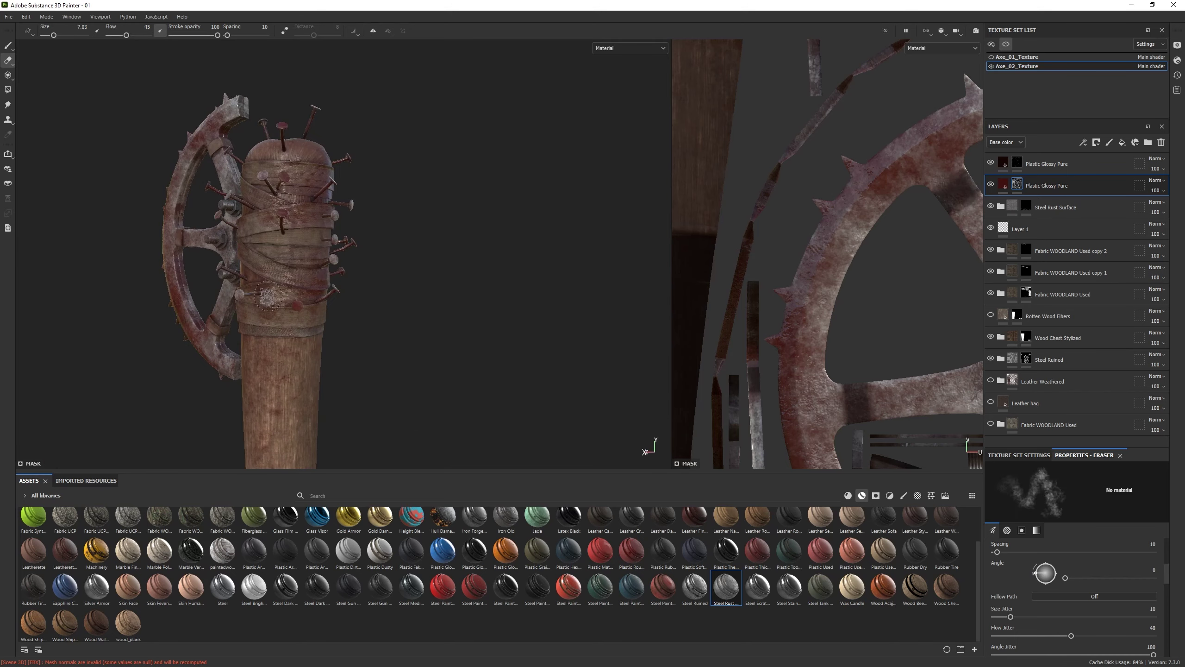
pyautogui.keyDown('alt'); pyautogui.moveTo(269, 296); pyautogui.dragTo(383, 403); pyautogui.keyUp('alt')
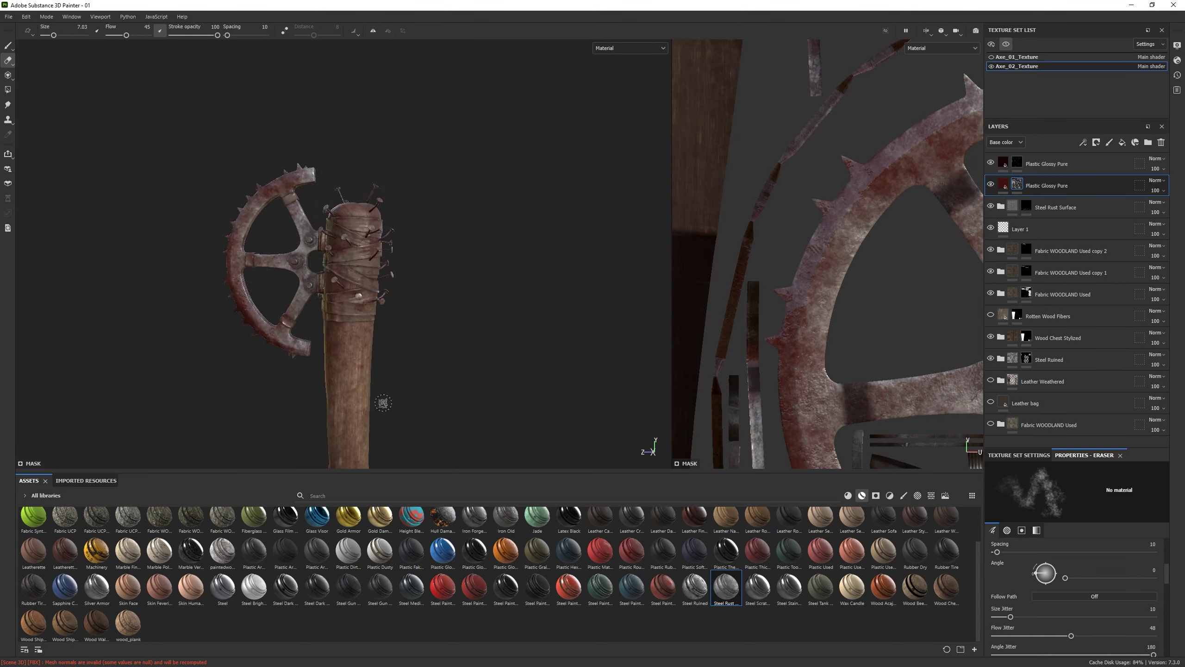
pyautogui.scroll(3, 360, 189)
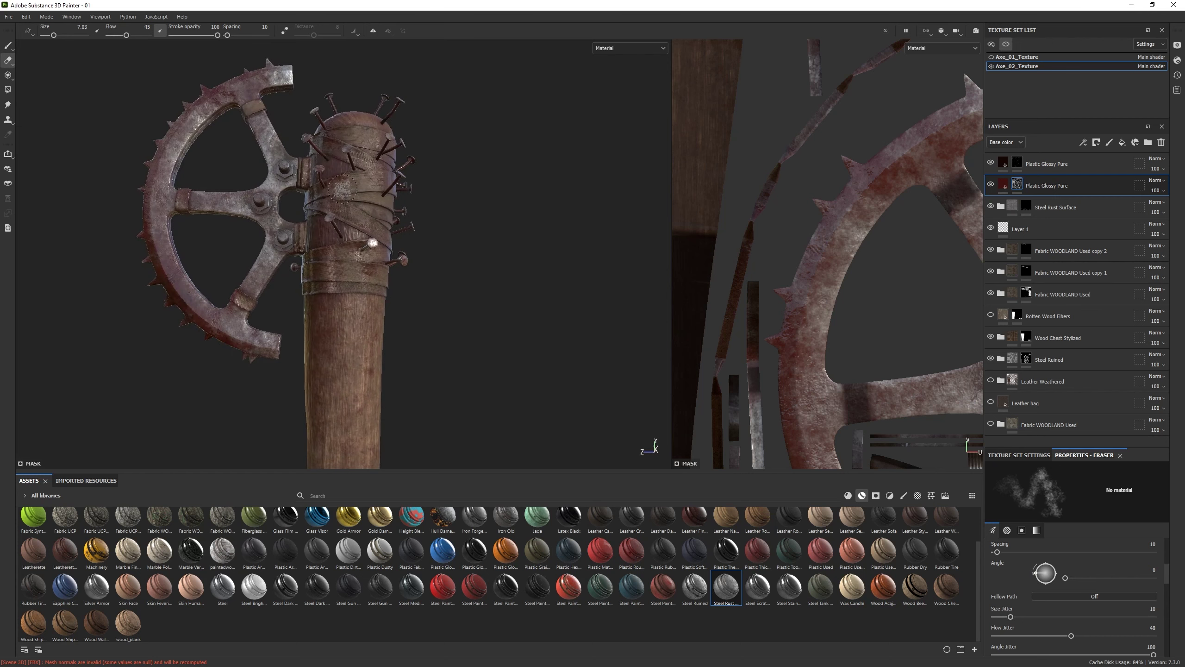
pyautogui.keyDown('alt'); pyautogui.moveTo(353, 256); pyautogui.dragTo(391, 176); pyautogui.keyUp('alt')
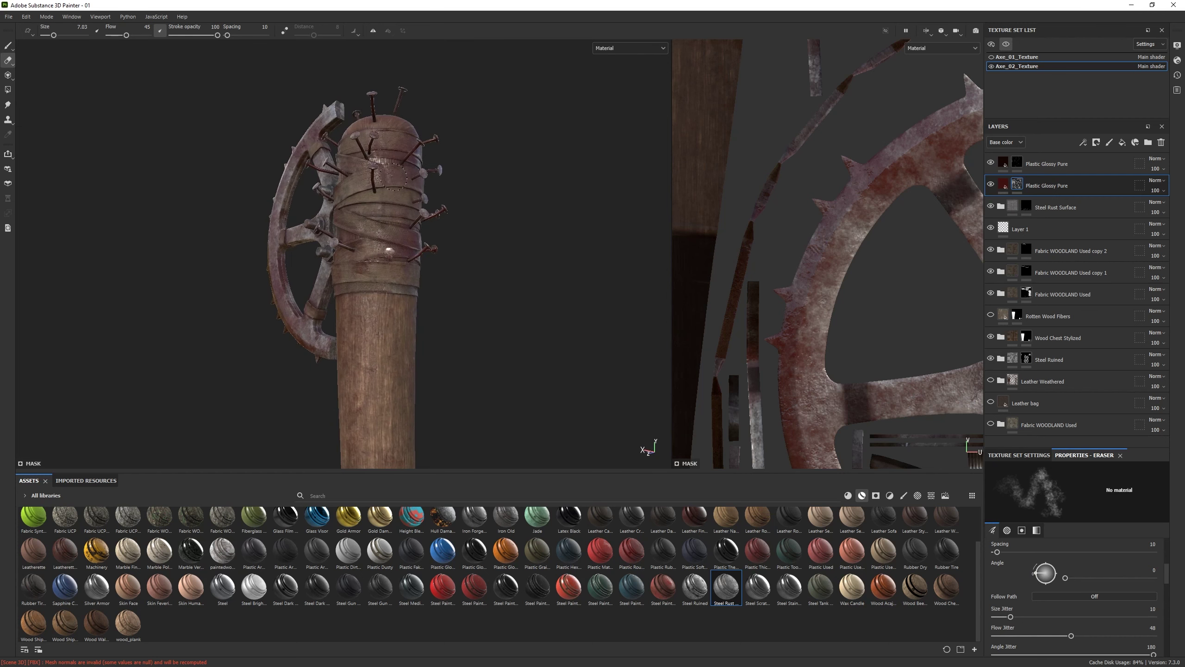
pyautogui.keyDown('alt'); pyautogui.moveTo(381, 231); pyautogui.dragTo(322, 274); pyautogui.keyUp('alt')
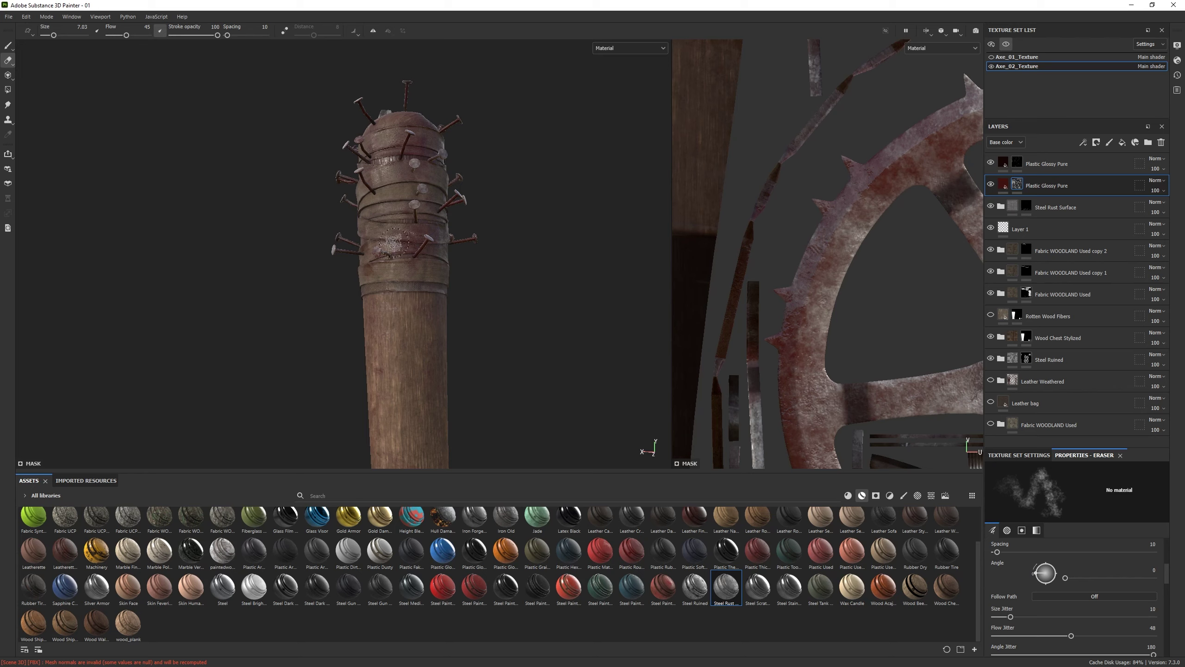
pyautogui.moveTo(393, 242)
pyautogui.keyDown('alt'); pyautogui.mouseDown()
pyautogui.moveTo(407, 280)
pyautogui.moveTo(461, 259)
pyautogui.moveTo(436, 278)
pyautogui.moveTo(446, 177)
pyautogui.mouseUp(); pyautogui.keyUp('alt')
pyautogui.moveTo(446, 133)
pyautogui.keyDown('alt'); pyautogui.mouseDown()
pyautogui.moveTo(487, 199)
pyautogui.moveTo(448, 211)
pyautogui.moveTo(365, 328)
pyautogui.moveTo(596, 167)
pyautogui.mouseUp(); pyautogui.keyUp('alt')
pyautogui.click(992, 56)
pyautogui.scroll(1, 287, 322)
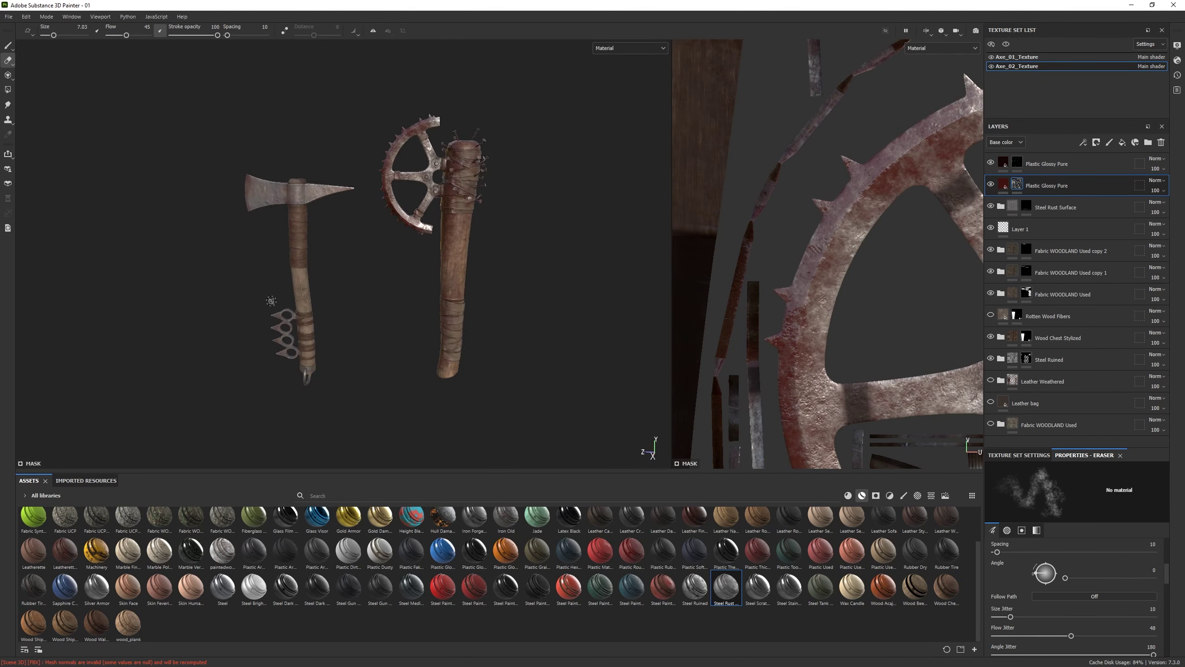
# Switch to the tomahawk's texture set and paint blood onto its blade
pyautogui.scroll(3, 175, 230)
pyautogui.scroll(-1, 176, 230)
pyautogui.press('1')
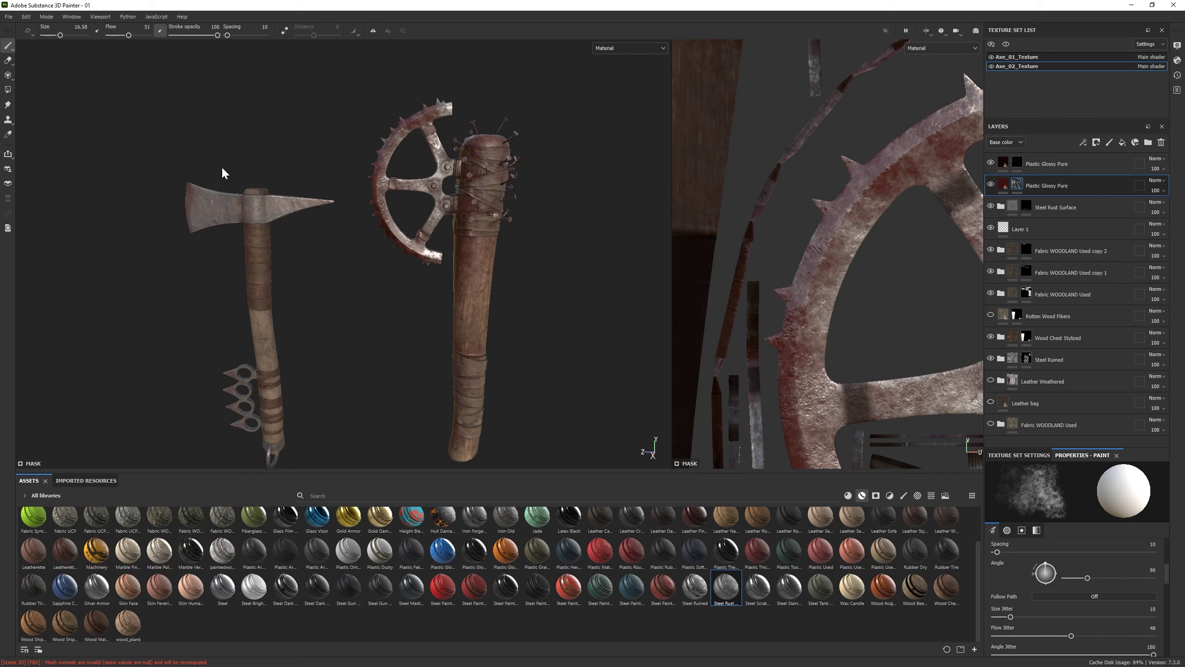
pyautogui.keyDown('ctrl'); pyautogui.keyDown('alt'); pyautogui.rightClick(715, 248); pyautogui.keyUp('alt'); pyautogui.keyUp('ctrl')
pyautogui.scroll(2, 303, 182)
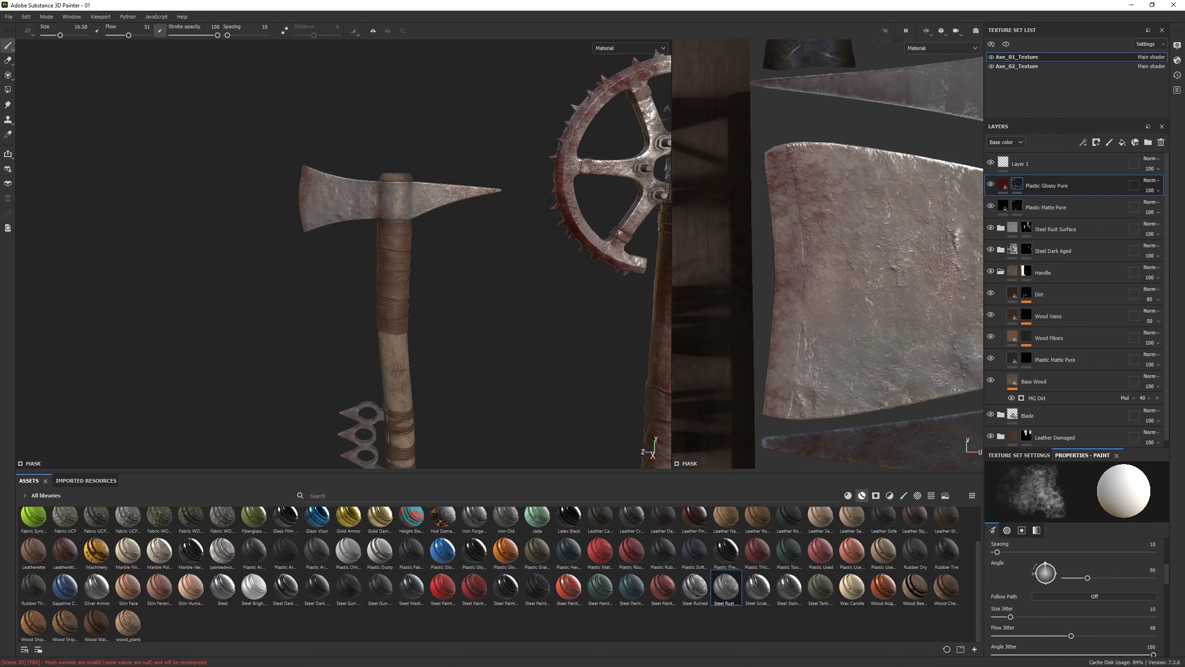
pyautogui.moveTo(301, 196); pyautogui.dragTo(351, 243)
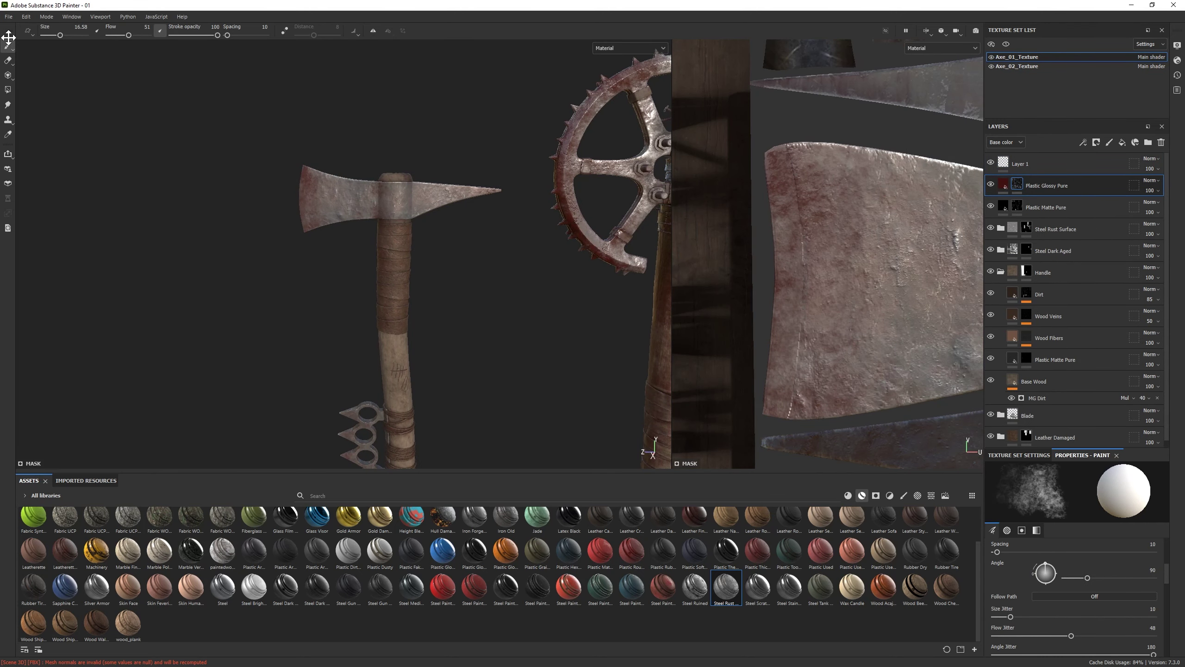
pyautogui.click(8, 60)
pyautogui.scroll(-3, 301, 196)
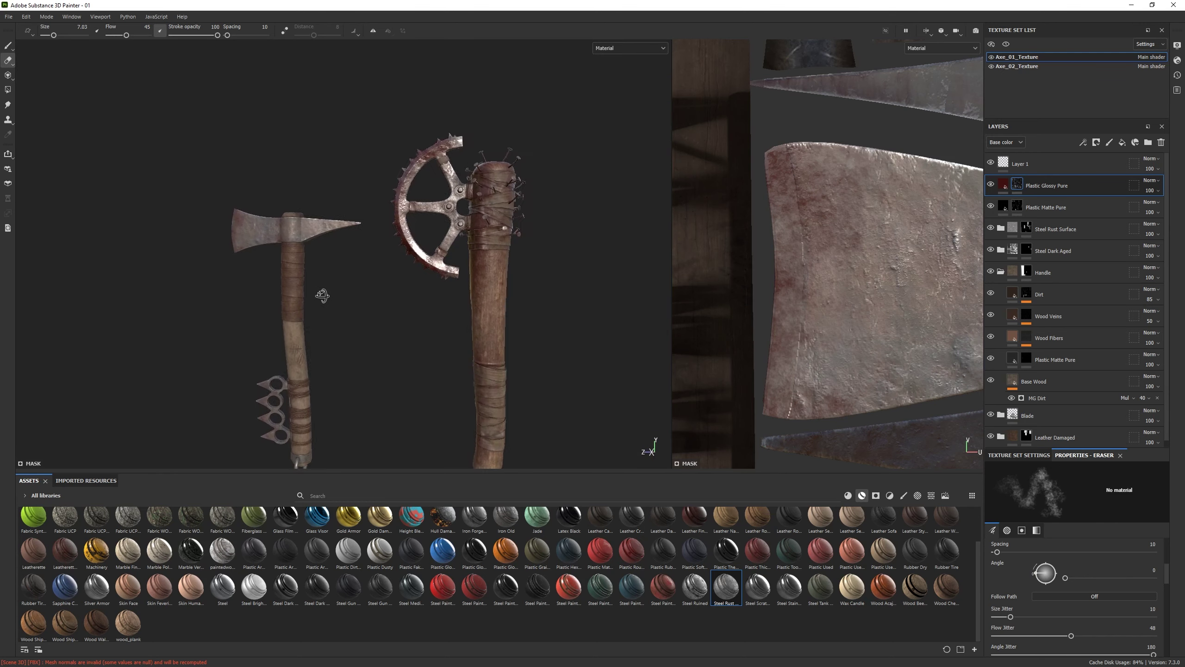
pyautogui.scroll(1, 364, 340)
pyautogui.scroll(-1, 235, 186)
pyautogui.keyDown('alt'); pyautogui.moveTo(235, 185); pyautogui.dragTo(210, 196); pyautogui.keyUp('alt')
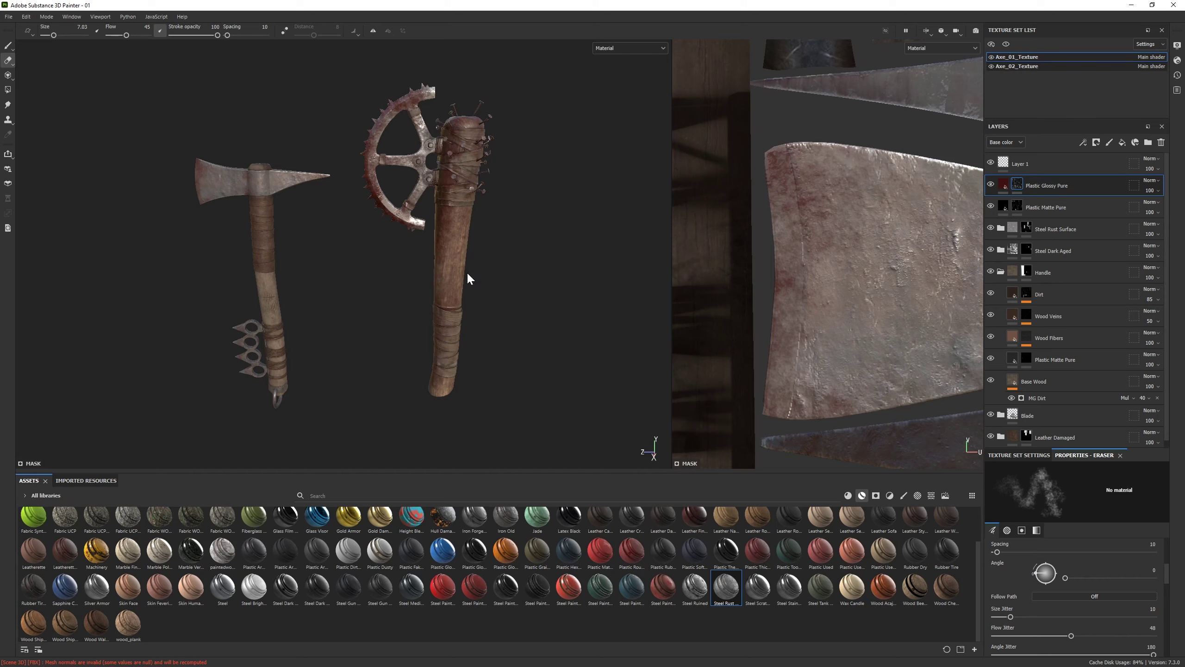
# Switch to the gear club's texture set, enlarge the brush, and toggle the blood layer to compare
pyautogui.click(1023, 66)
pyautogui.moveTo(450, 389)
pyautogui.keyDown('alt'); pyautogui.mouseDown()
pyautogui.moveTo(481, 344)
pyautogui.moveTo(389, 405)
pyautogui.mouseUp(); pyautogui.keyUp('alt')
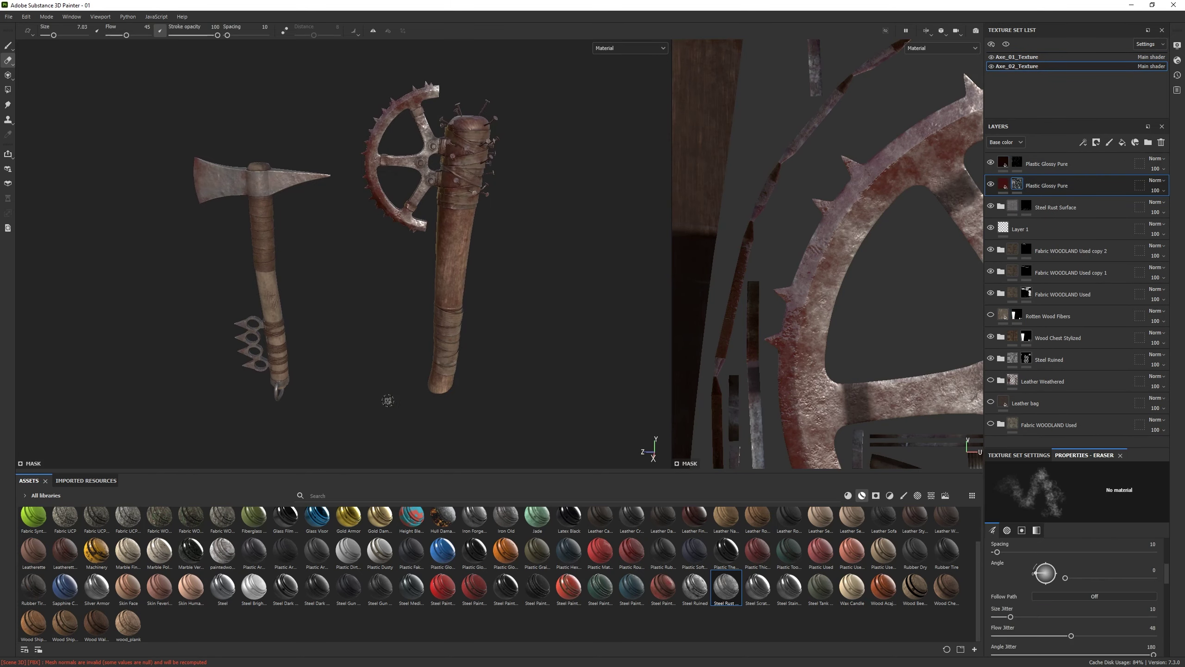
pyautogui.keyDown('ctrl'); pyautogui.moveTo(389, 405); pyautogui.dragTo(444, 386, button='right'); pyautogui.keyUp('ctrl')
pyautogui.keyDown('alt'); pyautogui.moveTo(437, 388); pyautogui.dragTo(485, 379); pyautogui.keyUp('alt')
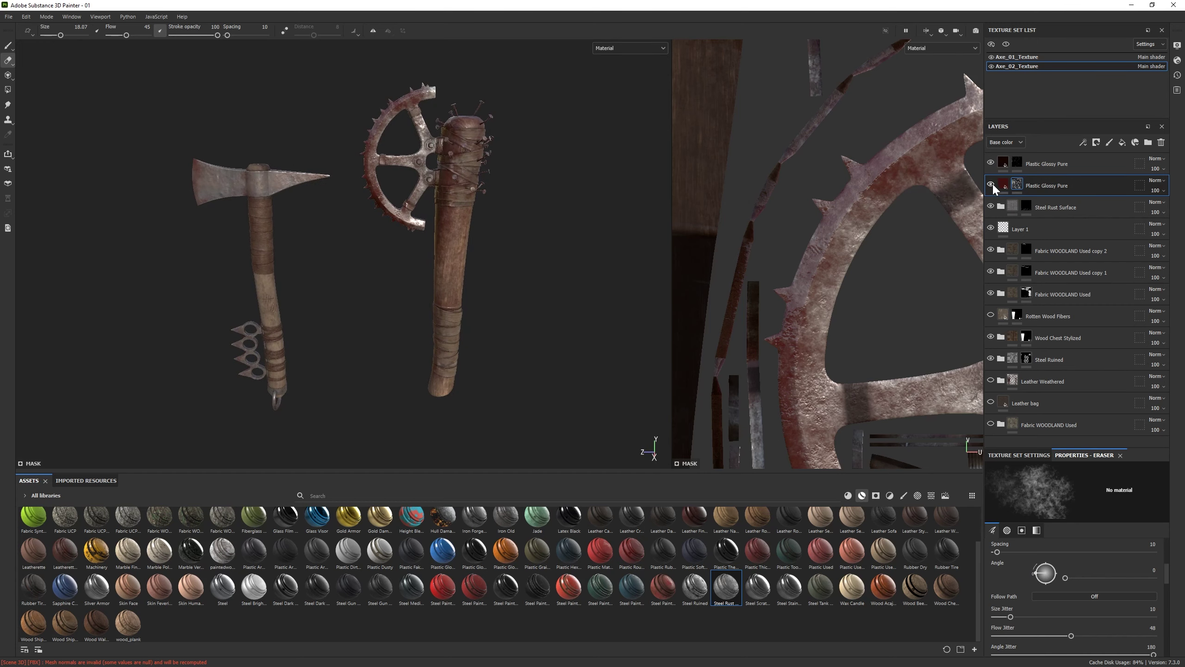
pyautogui.click(991, 184)
pyautogui.click(991, 185)
pyautogui.scroll(2, 456, 293)
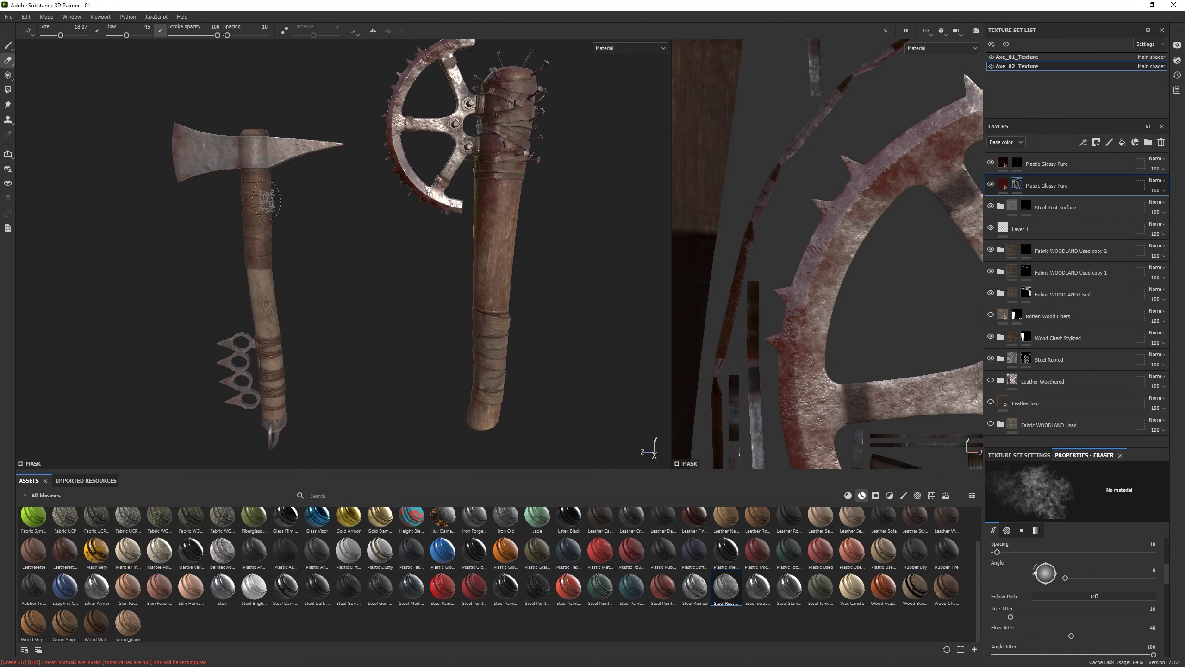
# Return to the paint brush and frame both weapons from the front
pyautogui.press('1')
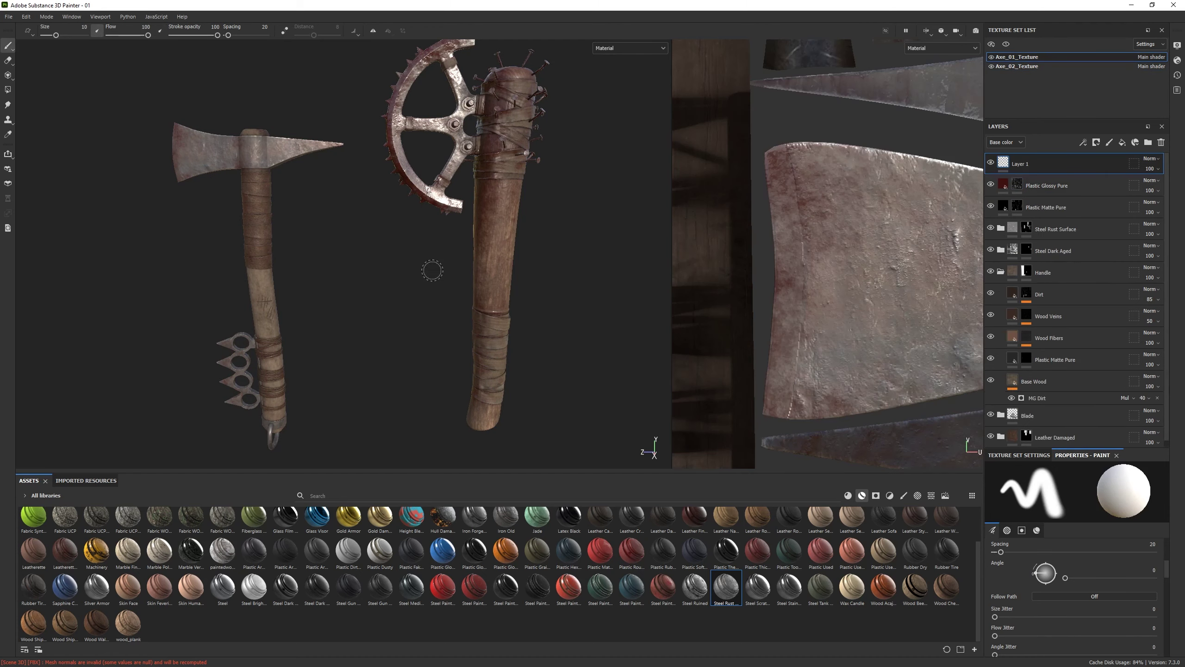
pyautogui.scroll(3, 312, 205)
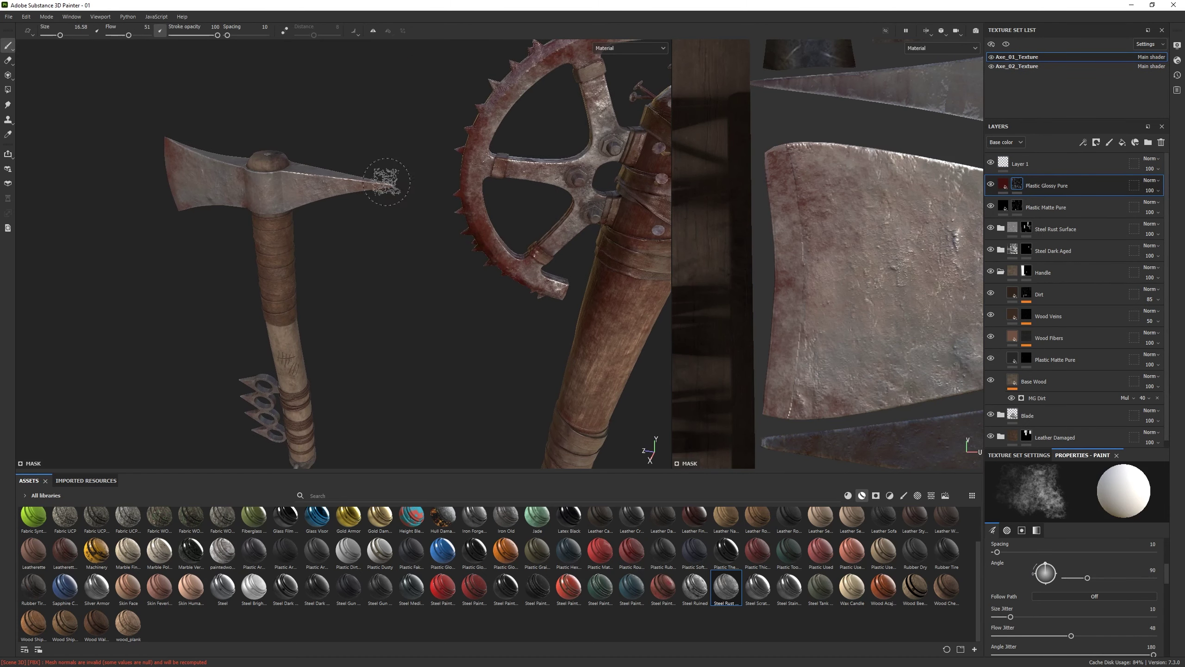
pyautogui.keyDown('alt'); pyautogui.moveTo(393, 167); pyautogui.dragTo(397, 231); pyautogui.keyUp('alt')
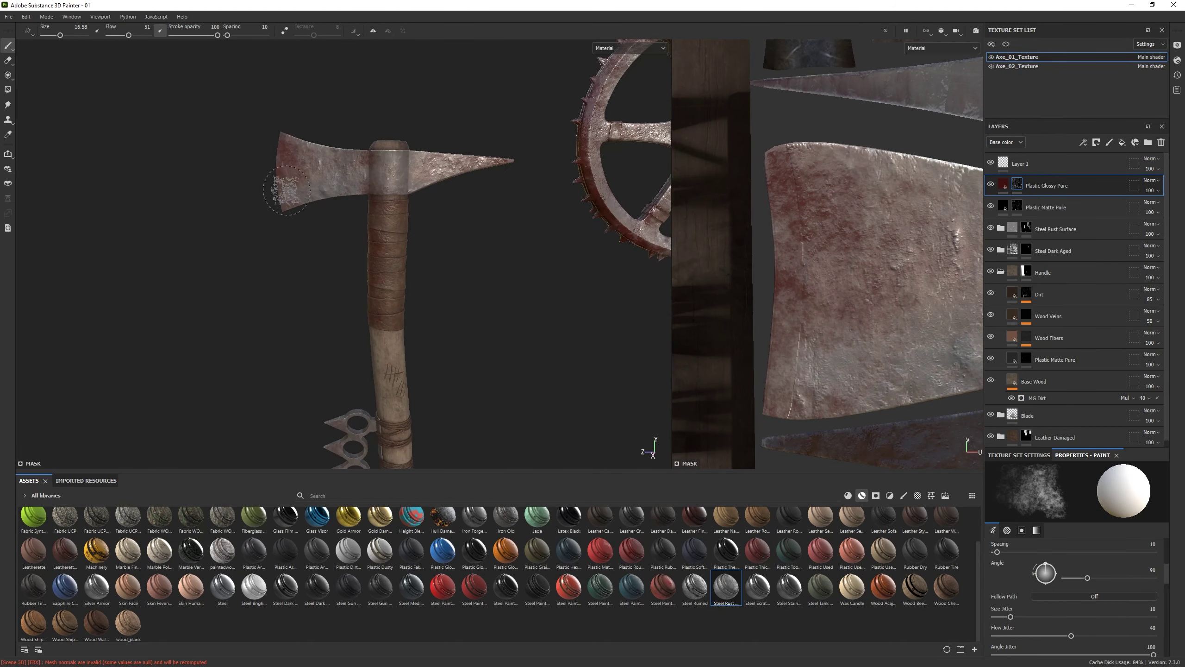
pyautogui.keyDown('alt'); pyautogui.moveTo(419, 308); pyautogui.dragTo(392, 336); pyautogui.keyUp('alt')
pyautogui.scroll(5, 256, 349)
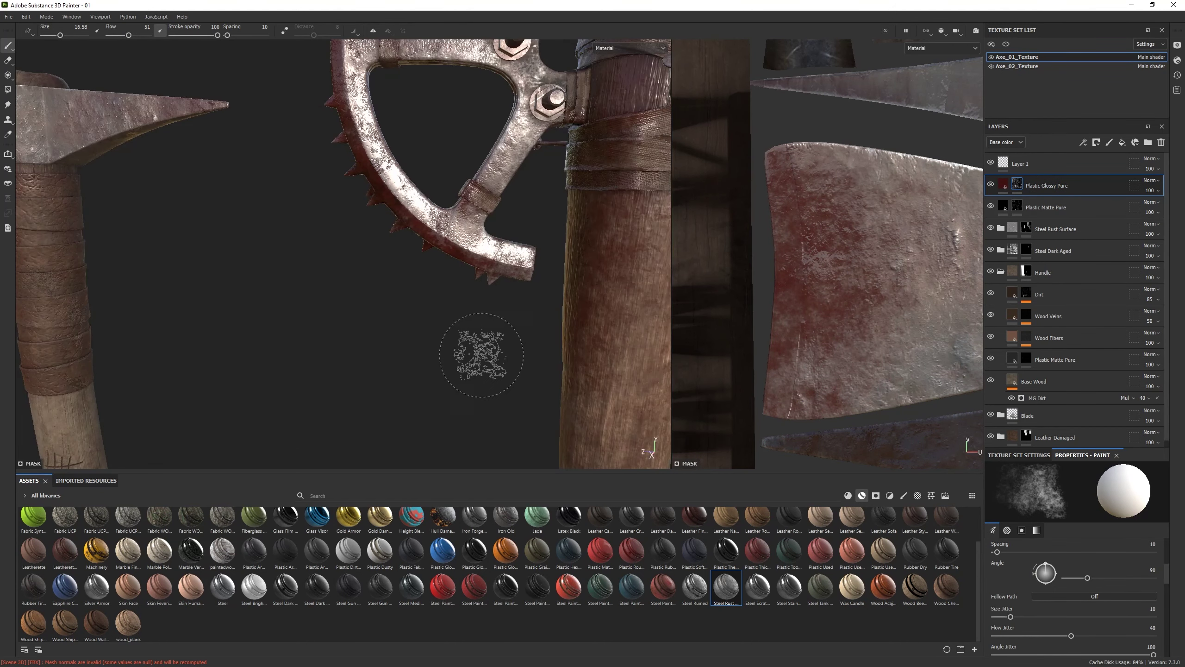
pyautogui.scroll(-5, 362, 235)
pyautogui.keyDown('alt'); pyautogui.moveTo(410, 291); pyautogui.dragTo(280, 299); pyautogui.keyUp('alt')
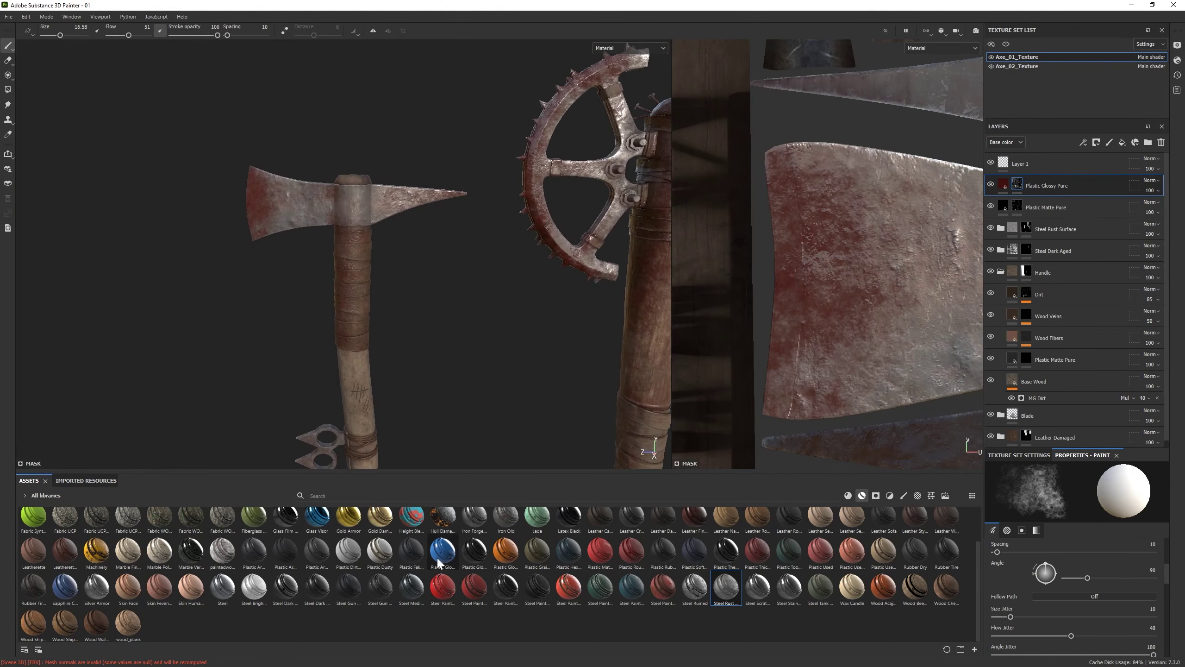
pyautogui.moveTo(439, 562)
pyautogui.keyDown('alt'); pyautogui.moveTo(327, 443); pyautogui.dragTo(355, 296, button='middle'); pyautogui.keyUp('alt')
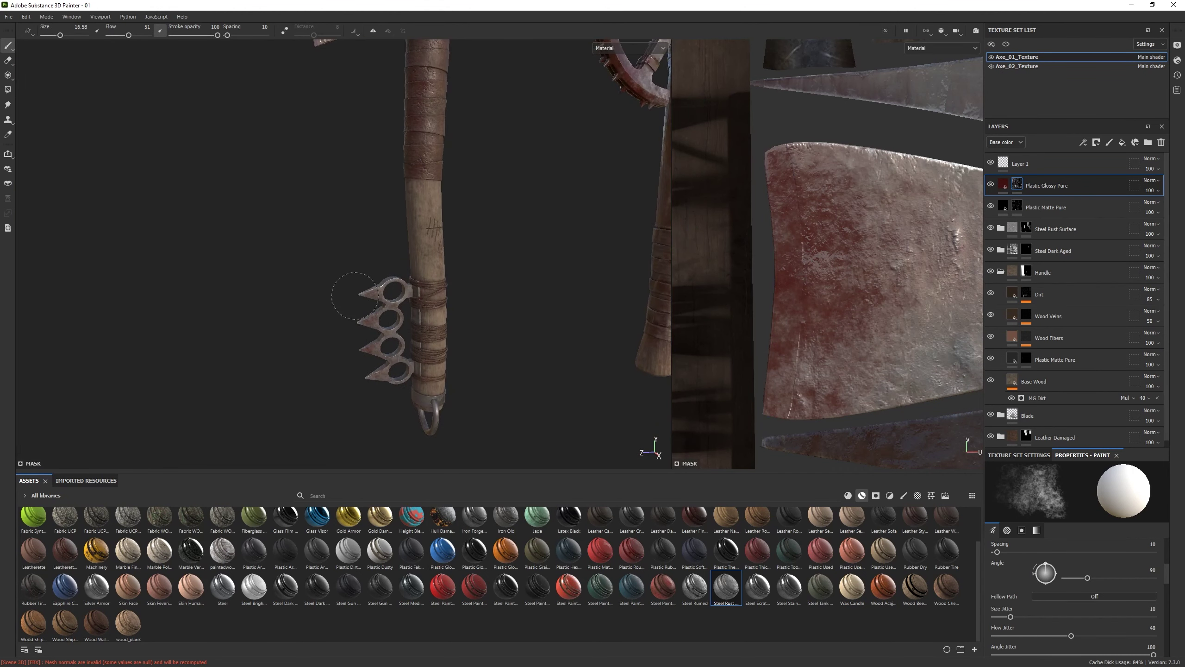
# Add the Plastic Glossy smart material to the layer stack and inspect the tinted handle
pyautogui.scroll(-3, 370, 291)
pyautogui.keyDown('alt'); pyautogui.moveTo(393, 272); pyautogui.dragTo(397, 270); pyautogui.keyUp('alt')
pyautogui.scroll(-2, 397, 271)
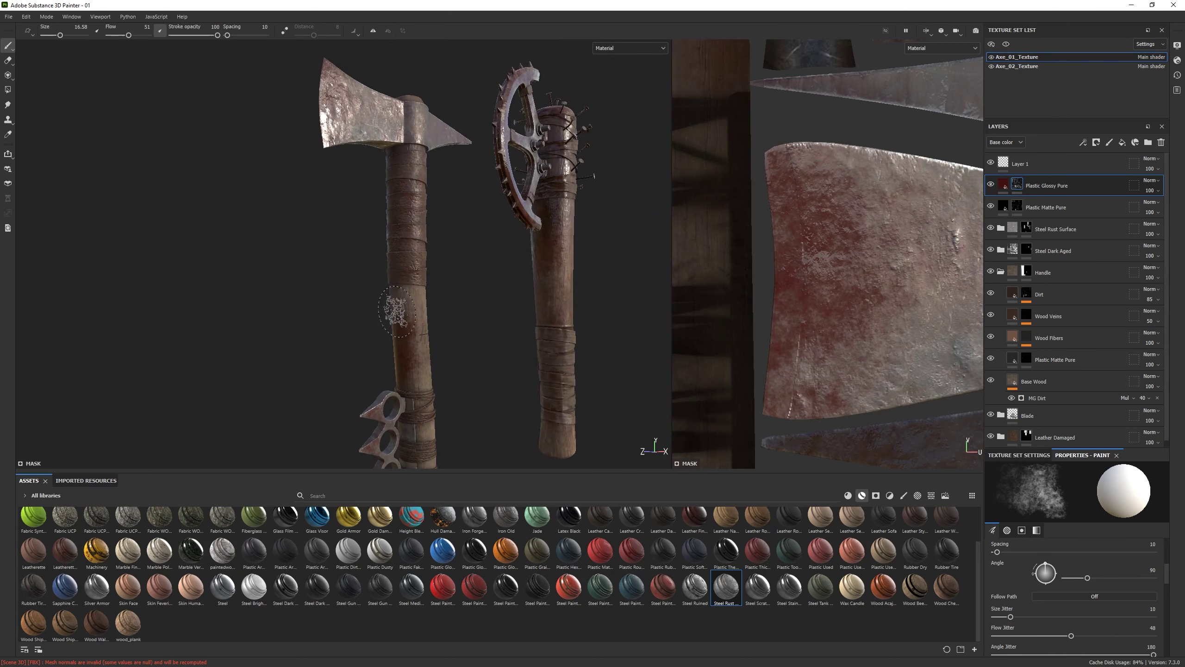
pyautogui.scroll(4, 406, 267)
pyautogui.scroll(-2, 406, 264)
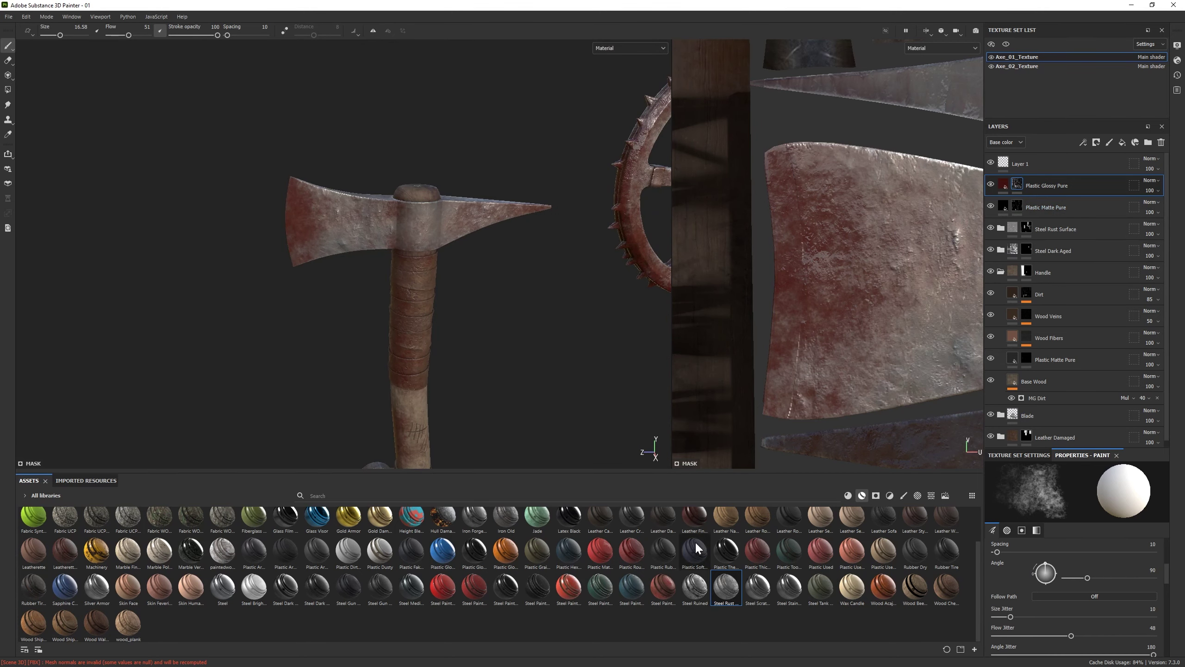
pyautogui.scroll(1, 446, 607)
pyautogui.moveTo(1046, 174); pyautogui.dragTo(1046, 179)
pyautogui.keyDown('alt'); pyautogui.moveTo(419, 280); pyautogui.dragTo(289, 155); pyautogui.keyUp('alt')
pyautogui.scroll(5, 402, 180)
pyautogui.keyDown('alt'); pyautogui.moveTo(401, 180); pyautogui.dragTo(414, 260); pyautogui.keyUp('alt')
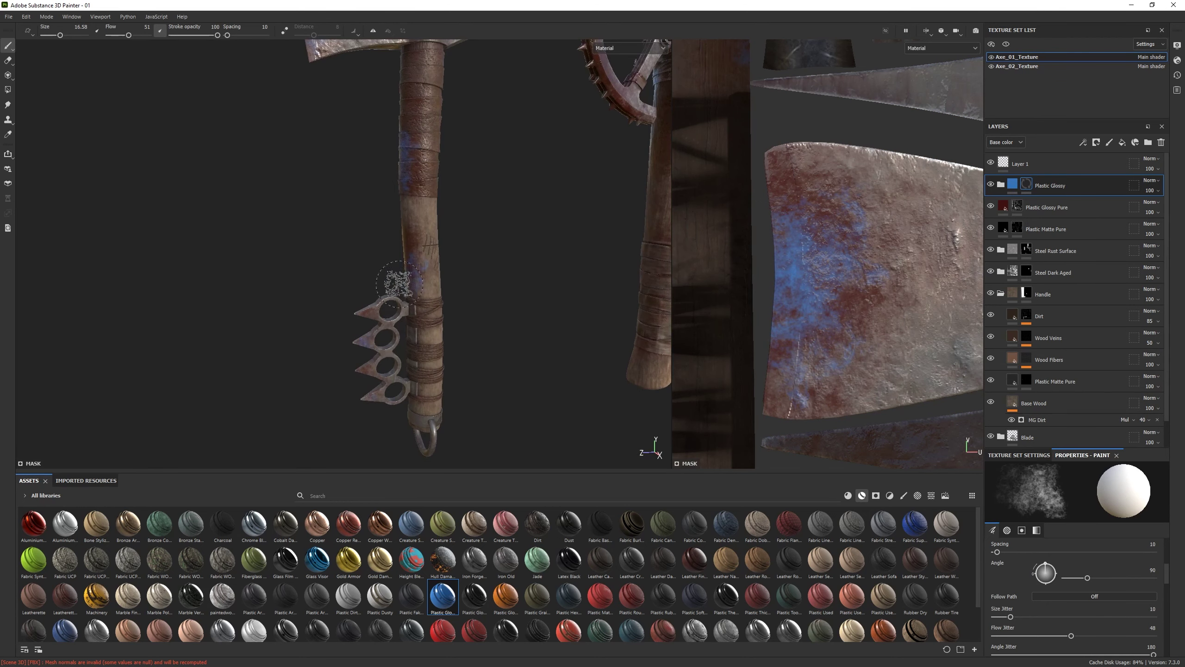
pyautogui.scroll(-5, 327, 257)
# Set the Plastic Glossy fill's base colour to dark red 3B0404
pyautogui.click(1000, 184)
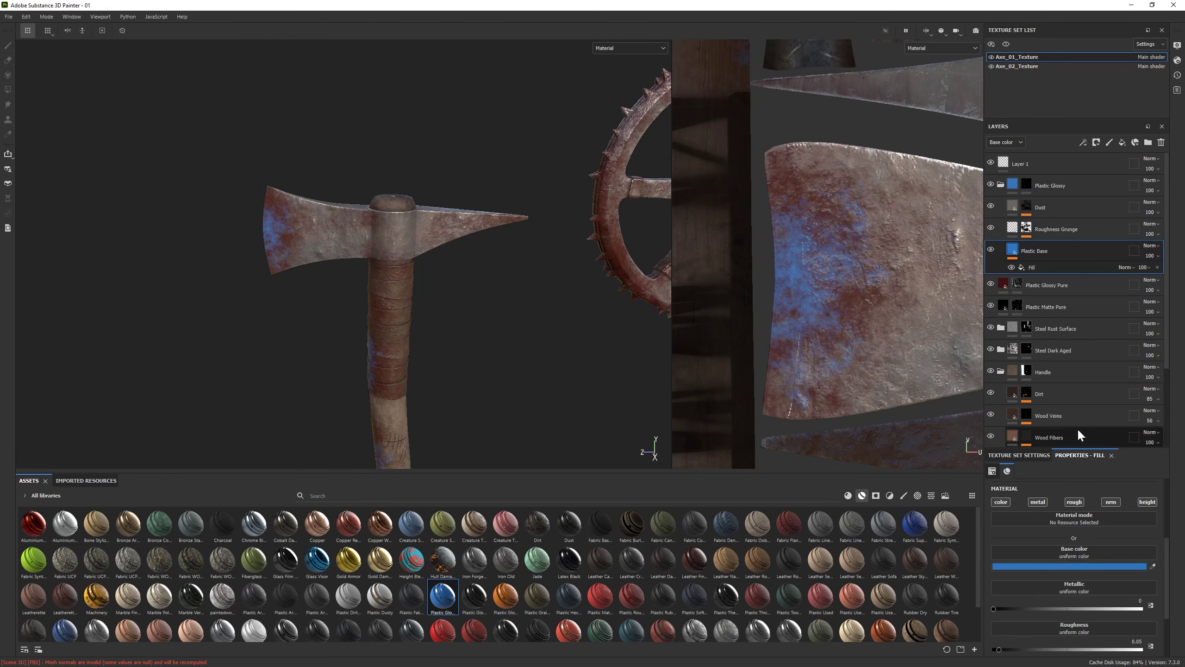
pyautogui.click(1069, 565)
pyautogui.click(1019, 491)
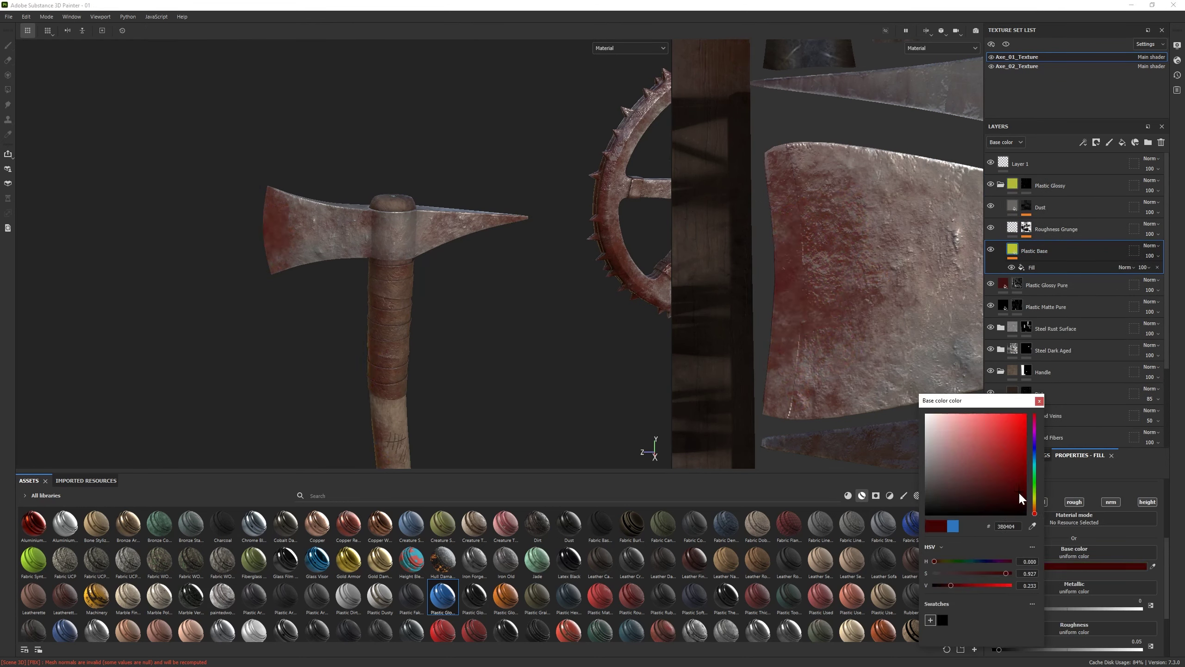
pyautogui.moveTo(326, 317)
pyautogui.keyDown('alt'); pyautogui.mouseDown()
pyautogui.moveTo(87, 312)
pyautogui.moveTo(279, 344)
pyautogui.moveTo(355, 327)
pyautogui.mouseUp(); pyautogui.keyUp('alt')
pyautogui.click(1001, 184)
# Select the blood layer's mask with the eraser active
pyautogui.click(1018, 205)
pyautogui.press('1')
pyautogui.press('2')
pyautogui.keyDown('alt'); pyautogui.moveTo(355, 327); pyautogui.dragTo(410, 311, button='right'); pyautogui.keyUp('alt')
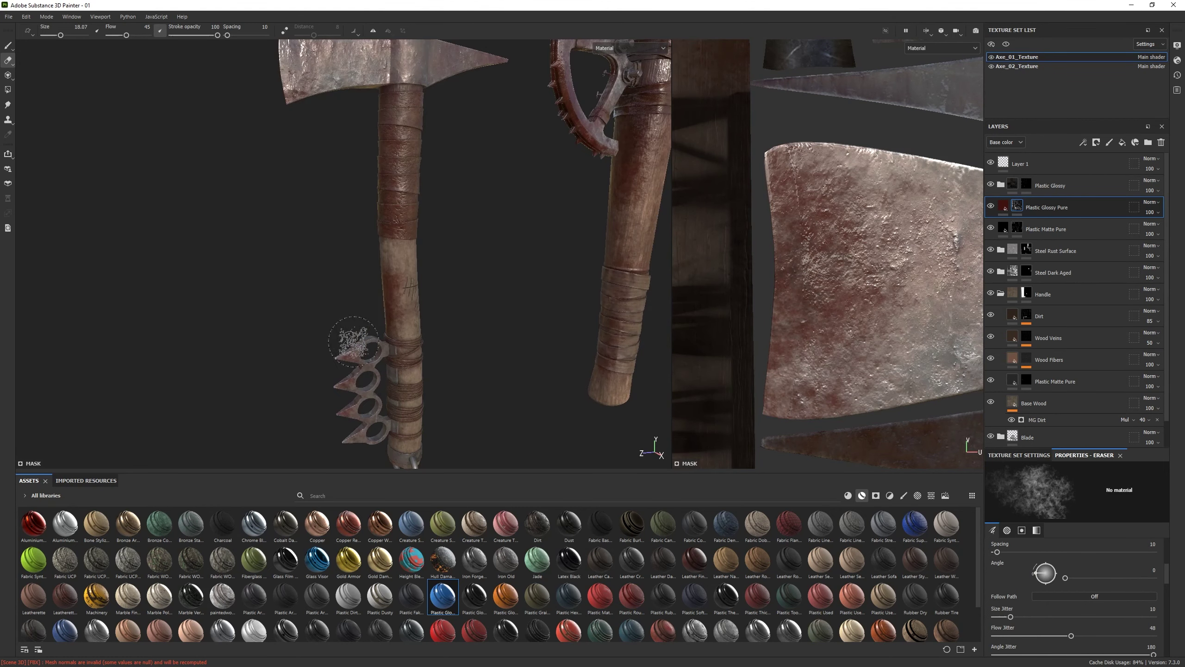
pyautogui.keyDown('alt'); pyautogui.moveTo(354, 341); pyautogui.dragTo(364, 210); pyautogui.keyUp('alt')
pyautogui.keyDown('alt'); pyautogui.moveTo(457, 322); pyautogui.dragTo(410, 322, button='right'); pyautogui.keyUp('alt')
pyautogui.keyDown('alt'); pyautogui.moveTo(411, 322); pyautogui.dragTo(471, 347); pyautogui.keyUp('alt')
# Filter the asset library to show alpha stamps
pyautogui.scroll(5, 471, 347)
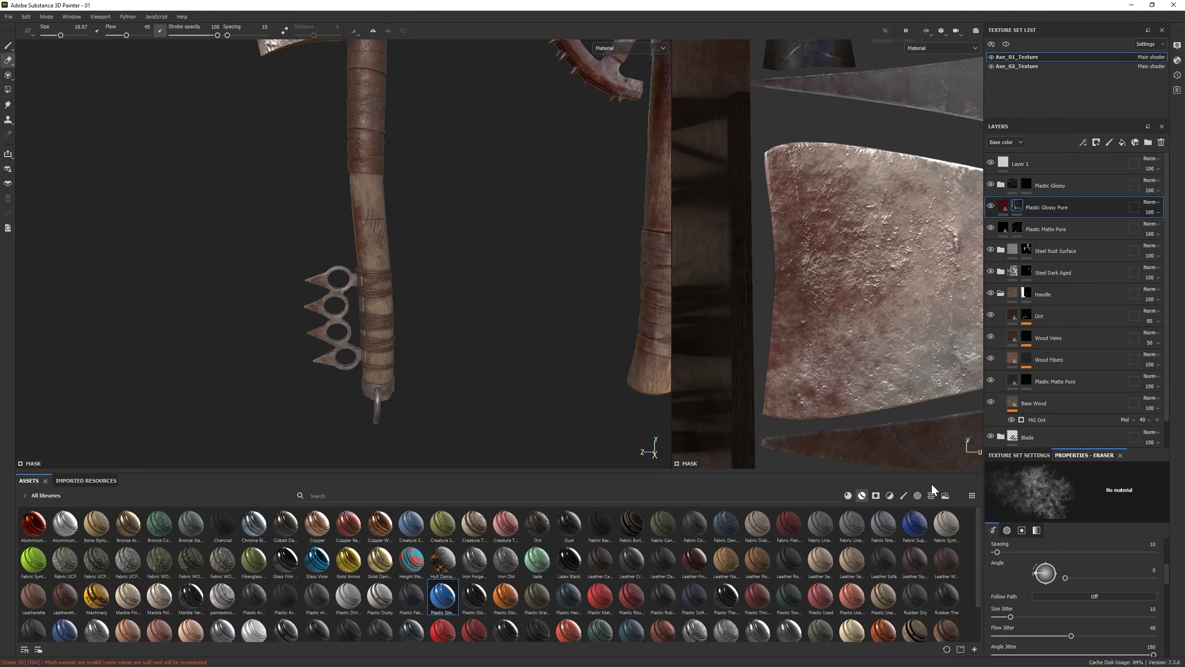
pyautogui.click(903, 494)
pyautogui.click(917, 495)
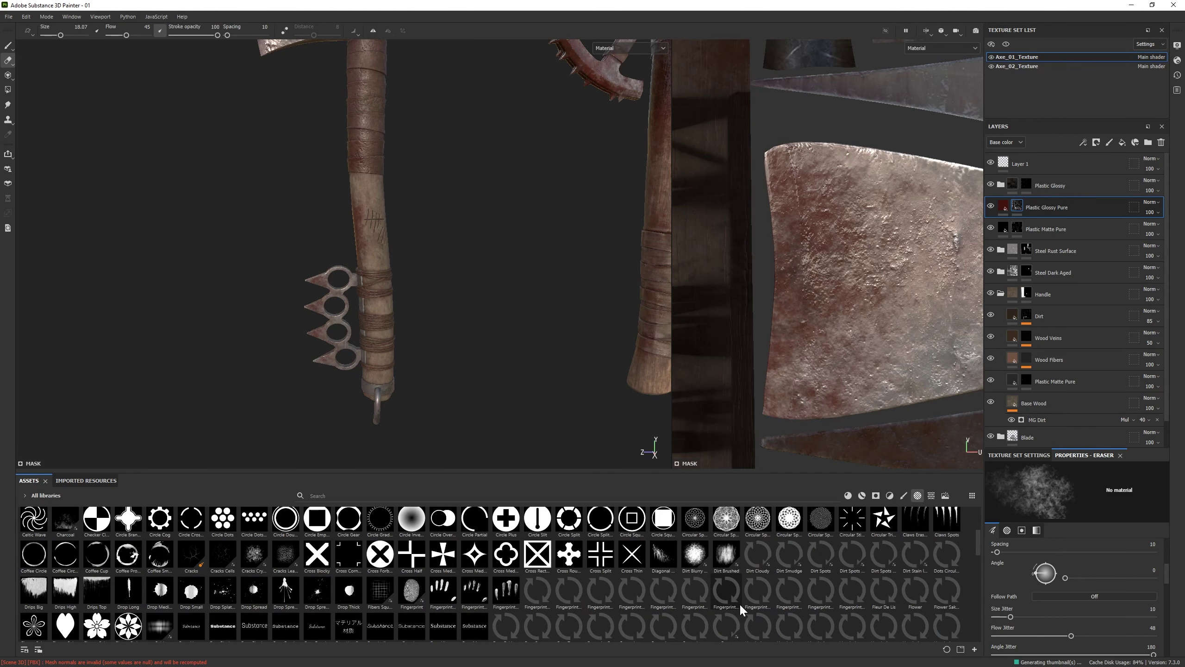
# Raise brush flow to 100 and stamp a fingerprint onto the tomahawk handle
pyautogui.scroll(3, 389, 318)
pyautogui.press('1')
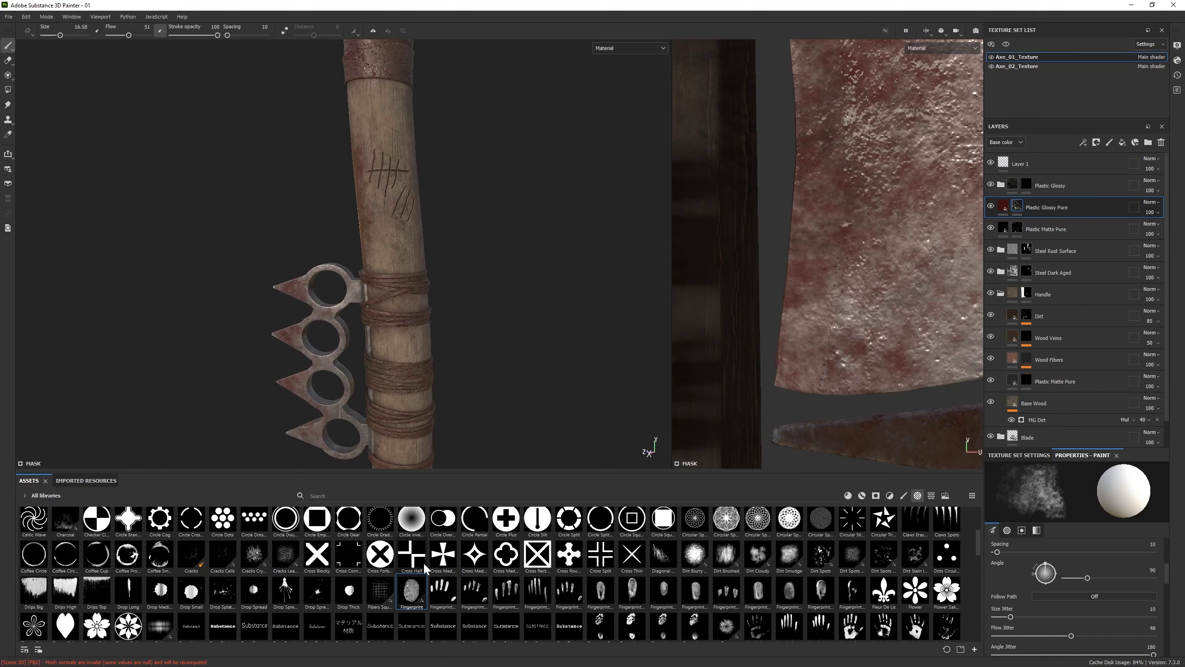
pyautogui.keyDown('ctrl'); pyautogui.moveTo(400, 248); pyautogui.dragTo(392, 243, button='right'); pyautogui.keyUp('ctrl')
pyautogui.keyDown('alt'); pyautogui.moveTo(391, 243); pyautogui.dragTo(410, 254); pyautogui.keyUp('alt')
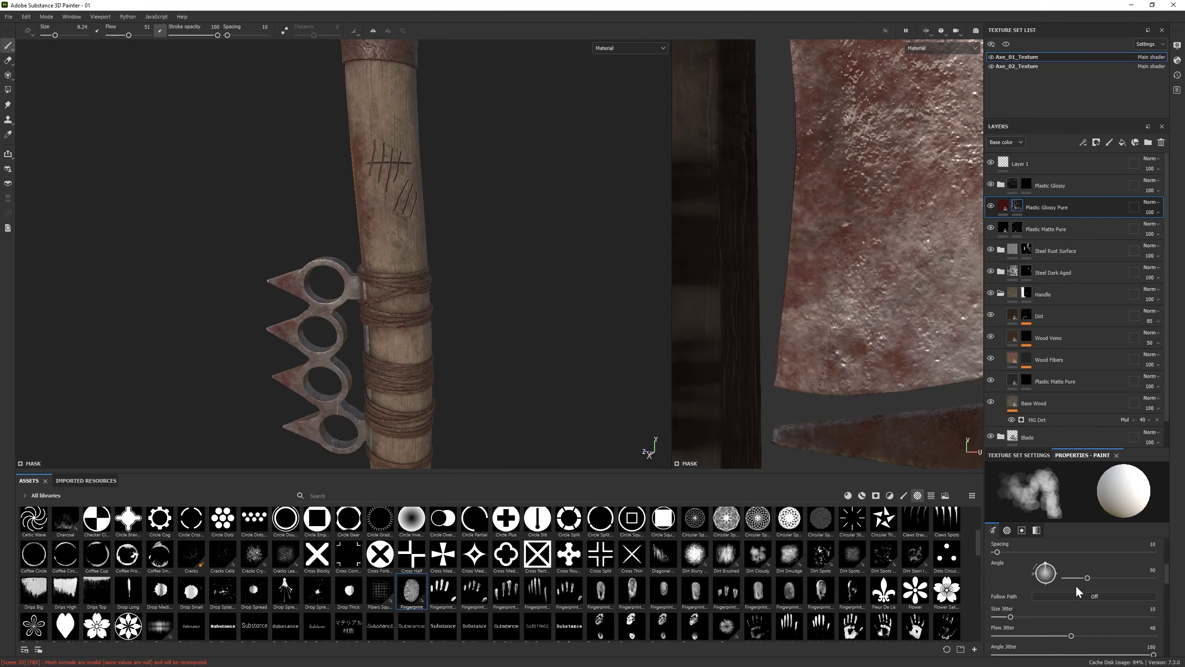
pyautogui.scroll(2, 1046, 537)
pyautogui.moveTo(1045, 456); pyautogui.dragTo(1044, 365)
pyautogui.scroll(-3, 997, 513)
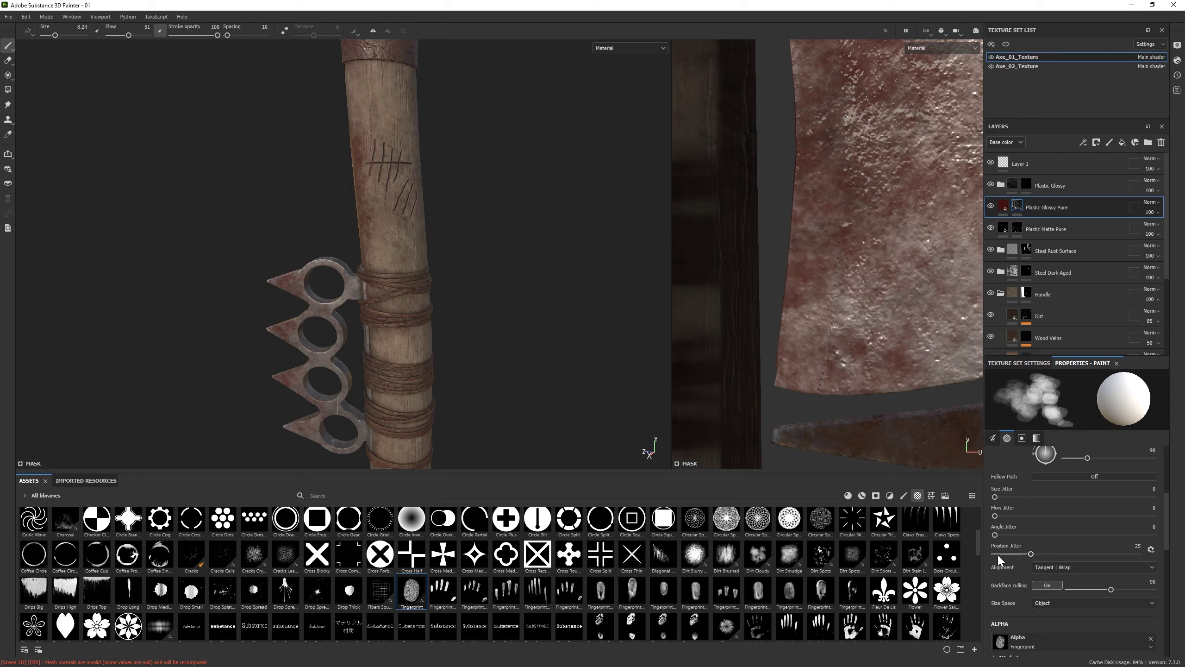
pyautogui.moveTo(128, 35); pyautogui.dragTo(150, 35)
pyautogui.click(392, 242)
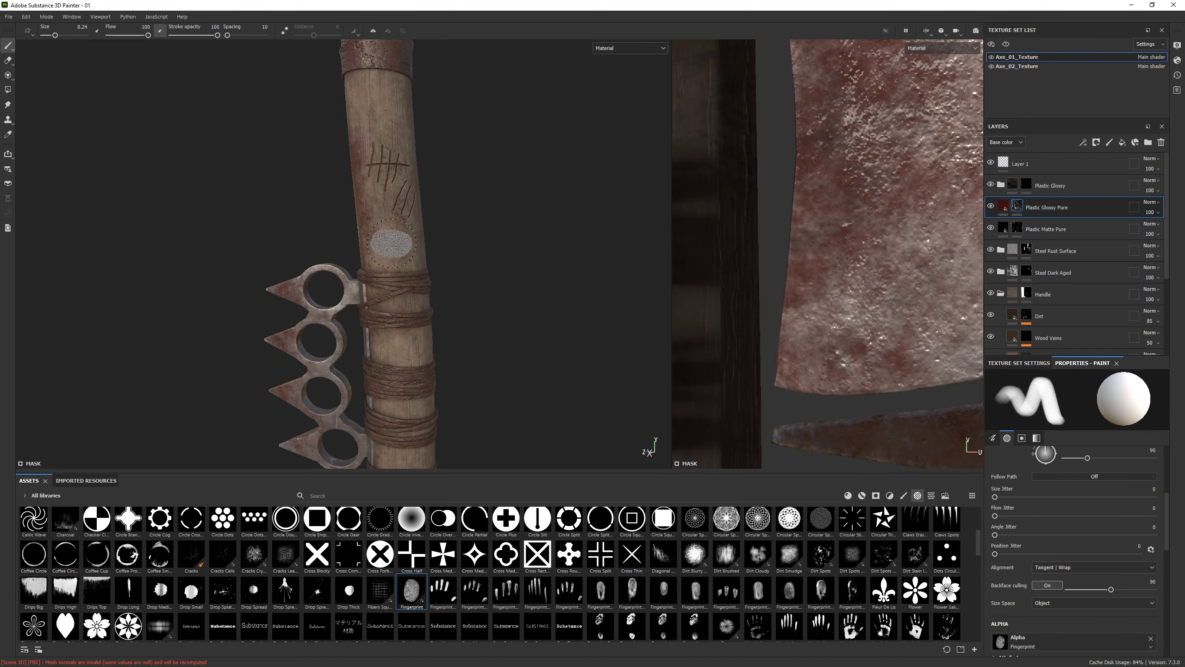
pyautogui.moveTo(392, 242)
pyautogui.keyDown('alt'); pyautogui.mouseDown()
pyautogui.moveTo(404, 251)
pyautogui.moveTo(389, 212)
pyautogui.mouseUp(); pyautogui.keyUp('alt')
# Rotate the stamp angle to 132 and switch to the Fingerprint Multiple shape
pyautogui.keyDown('alt'); pyautogui.moveTo(467, 252); pyautogui.dragTo(327, 196); pyautogui.keyUp('alt')
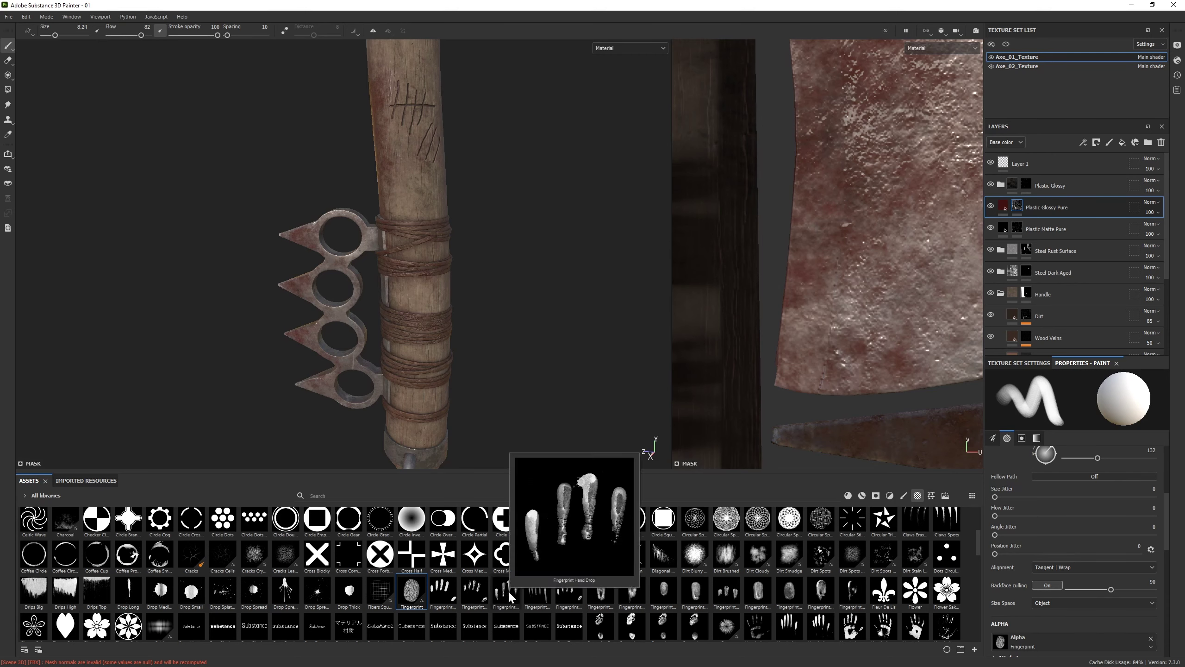
pyautogui.click(726, 591)
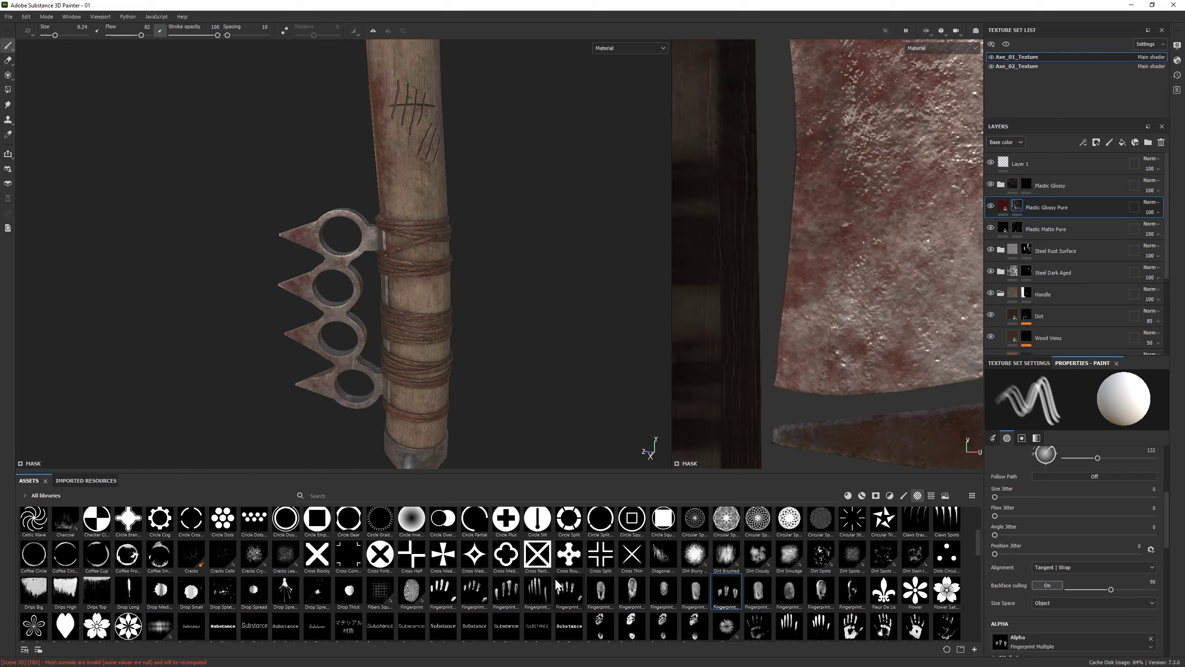
pyautogui.moveTo(364, 340)
pyautogui.keyDown('alt'); pyautogui.mouseDown()
pyautogui.moveTo(550, 288)
pyautogui.moveTo(550, 327)
pyautogui.moveTo(490, 180)
pyautogui.moveTo(401, 279)
pyautogui.mouseUp(); pyautogui.keyUp('alt')
pyautogui.scroll(2, 507, 306)
pyautogui.scroll(-3, 507, 306)
pyautogui.scroll(3, 401, 279)
pyautogui.scroll(2, 406, 279)
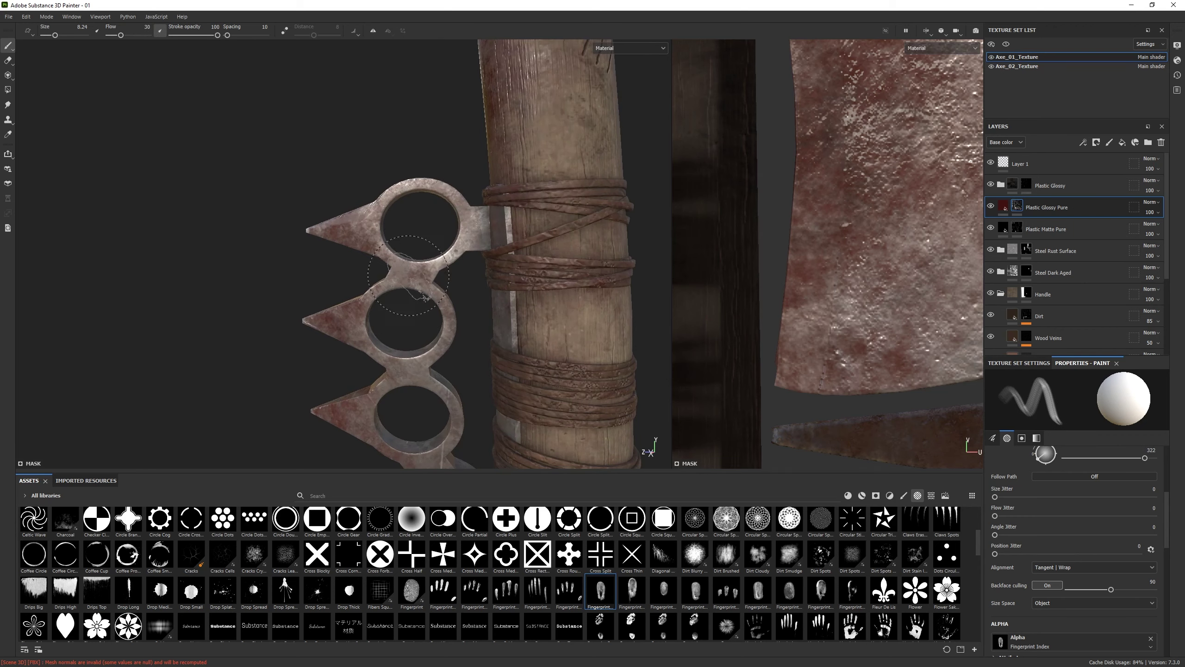
pyautogui.scroll(-2, 411, 278)
pyautogui.keyDown('alt'); pyautogui.moveTo(411, 278); pyautogui.dragTo(495, 299); pyautogui.keyUp('alt')
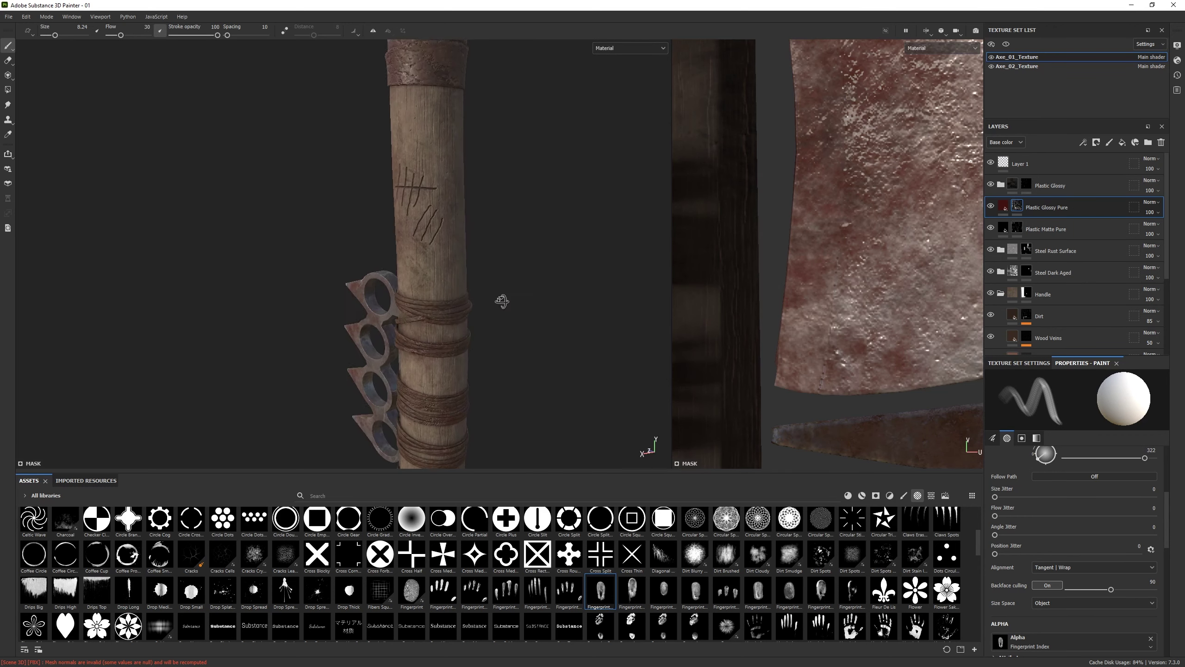
pyautogui.scroll(2, 425, 264)
pyautogui.keyDown('alt'); pyautogui.moveTo(378, 343); pyautogui.dragTo(410, 343); pyautogui.keyUp('alt')
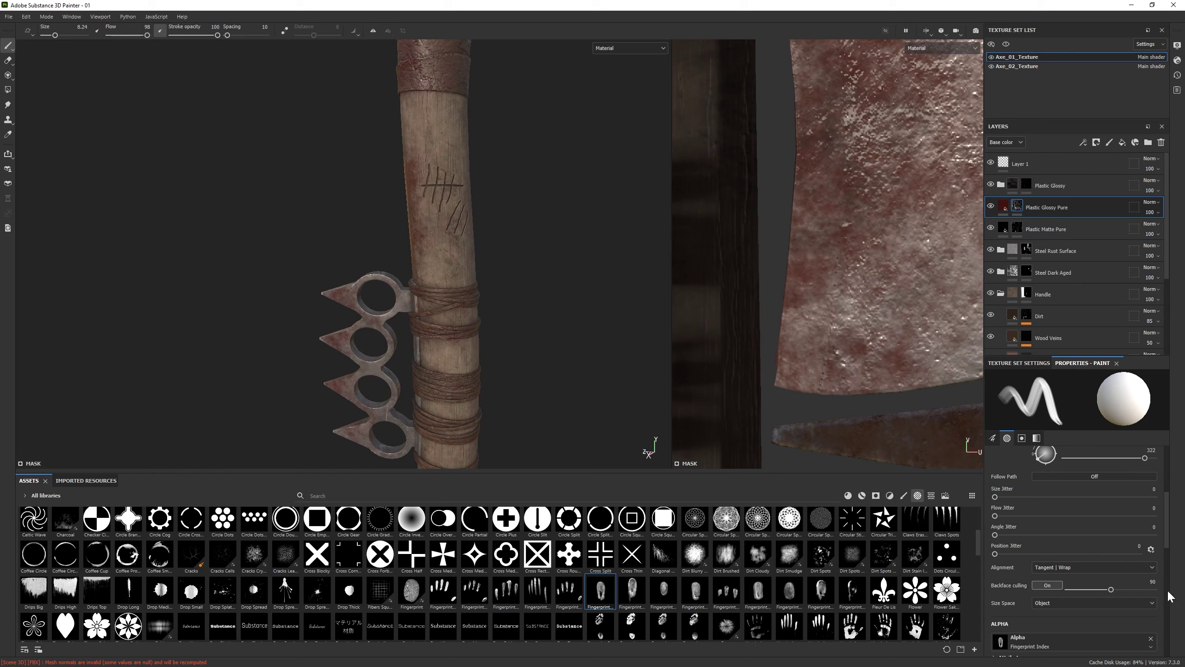
# Switch to the Fingerprint Thumb stamp shape near the knuckle guard
pyautogui.click(788, 591)
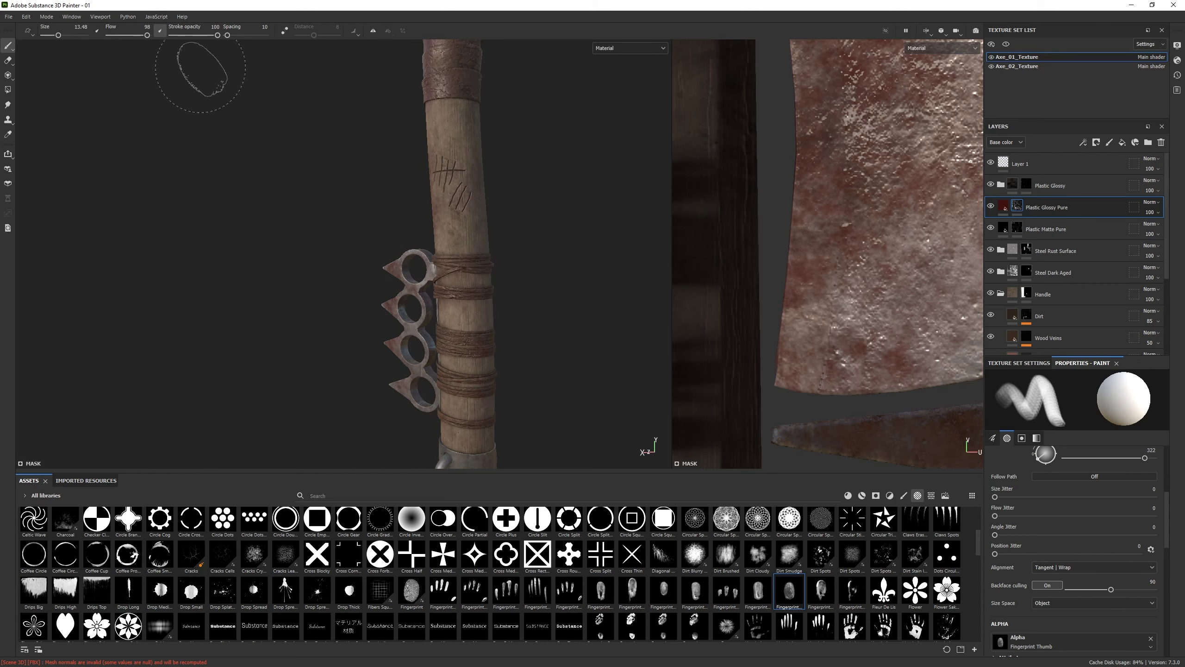
pyautogui.keyDown('alt'); pyautogui.moveTo(561, 347); pyautogui.dragTo(329, 310); pyautogui.keyUp('alt')
pyautogui.scroll(-2, 360, 318)
pyautogui.scroll(6, 325, 352)
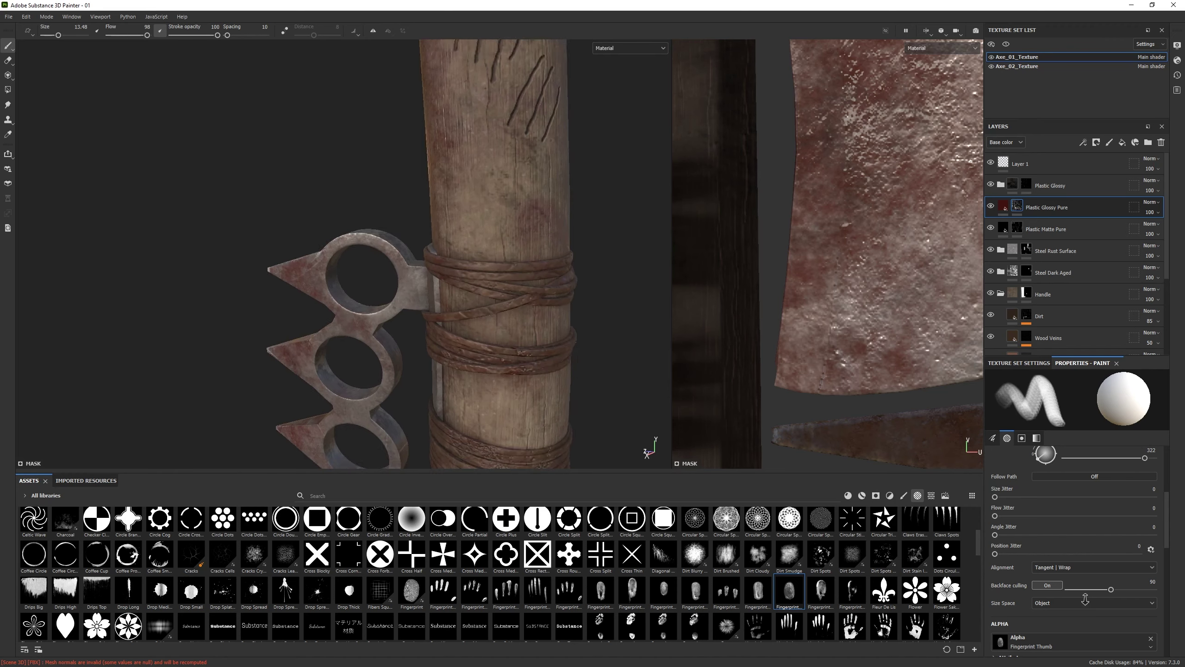
pyautogui.keyDown('alt'); pyautogui.moveTo(325, 353); pyautogui.dragTo(360, 346); pyautogui.keyUp('alt')
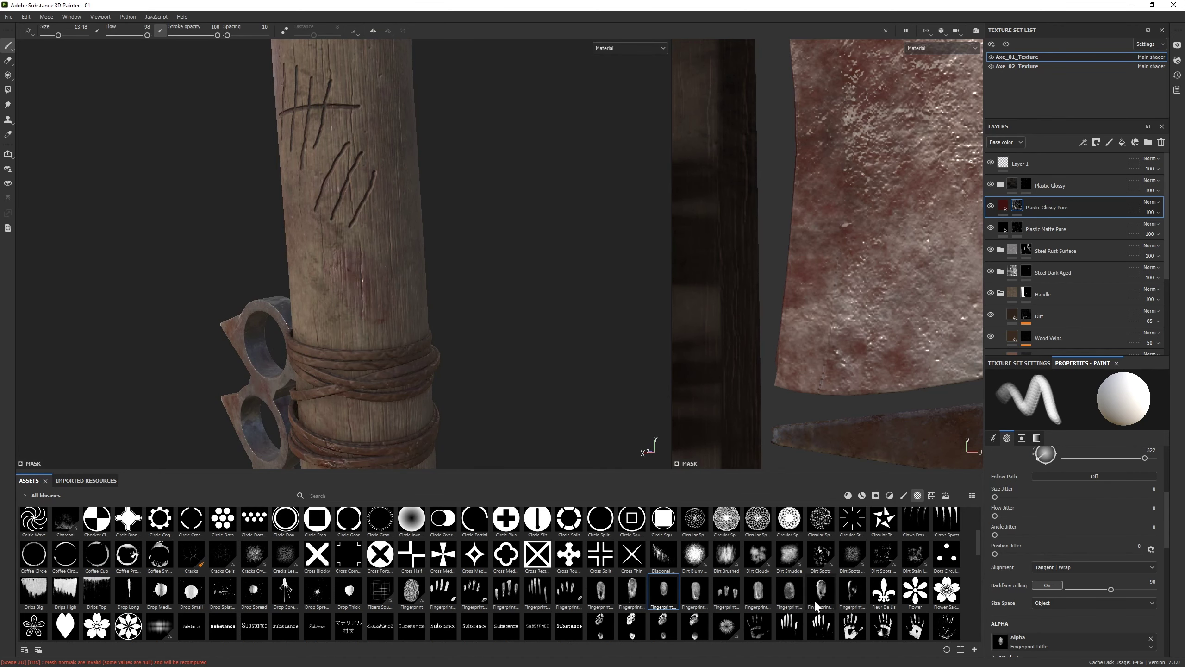
# Use the single Fingerprint stamp at brush size 8.24, then frame both weapons
pyautogui.click(412, 592)
pyautogui.keyDown('ctrl'); pyautogui.moveTo(397, 283); pyautogui.dragTo(378, 317, button='right'); pyautogui.keyUp('ctrl')
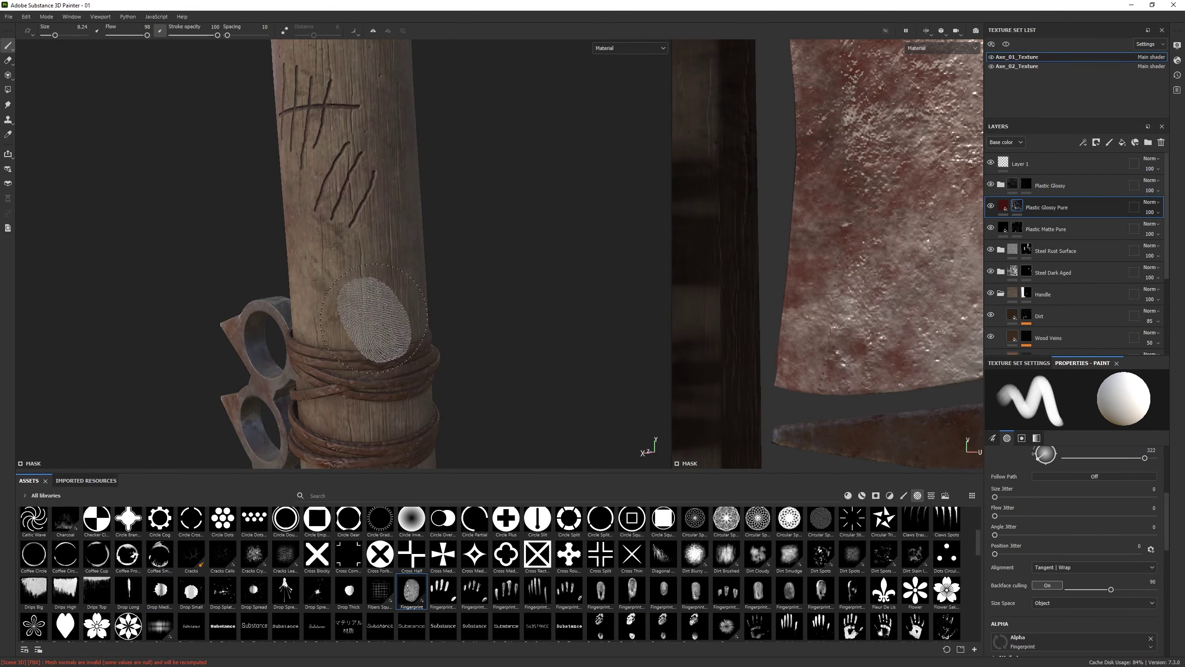
pyautogui.scroll(-10, 372, 314)
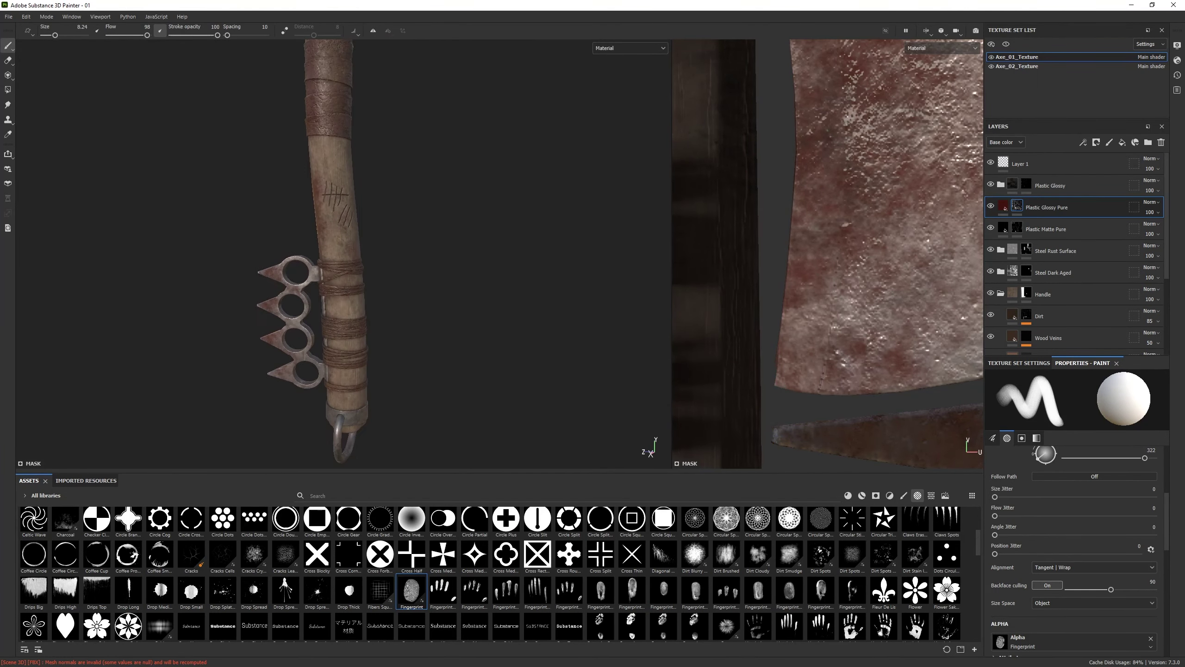
pyautogui.scroll(3, 231, 288)
pyautogui.scroll(-5, 231, 288)
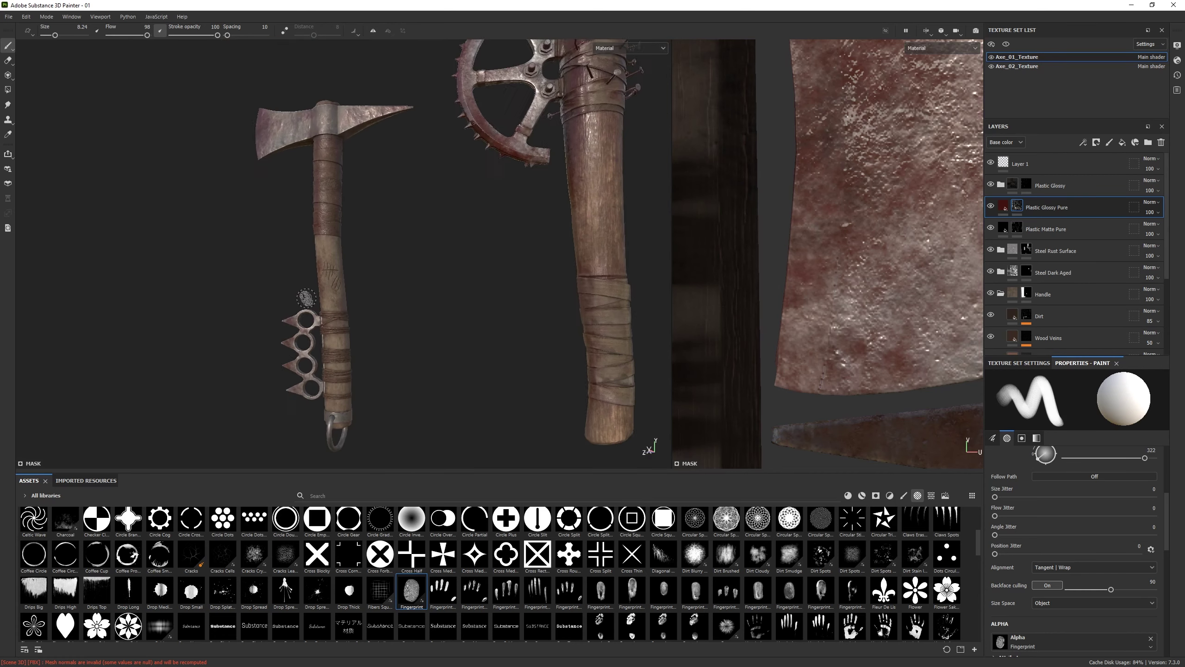
pyautogui.moveTo(243, 294)
pyautogui.mouseDown(button='middle')
pyautogui.moveTo(264, 304)
pyautogui.moveTo(34, 56)
pyautogui.mouseUp(button='middle')
# Switch the viewport to Iray and settle on the Bonifacio Aragon Stairs environment map
pyautogui.click(70, 38)
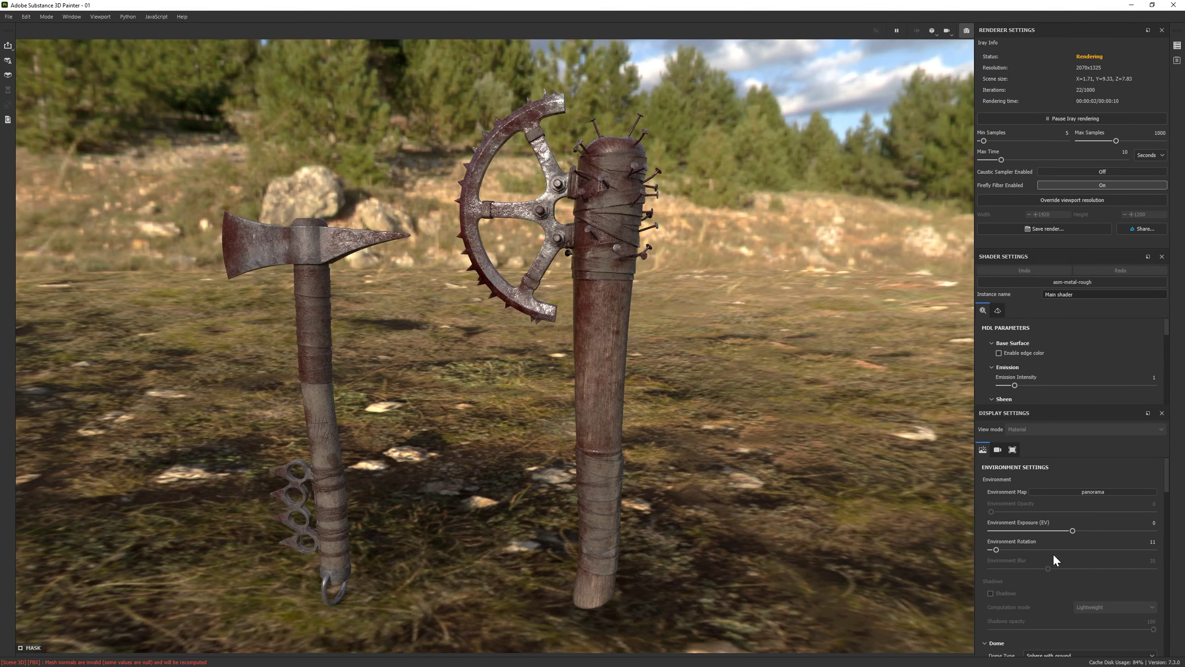
pyautogui.click(1082, 493)
pyautogui.click(1138, 553)
pyautogui.click(1162, 551)
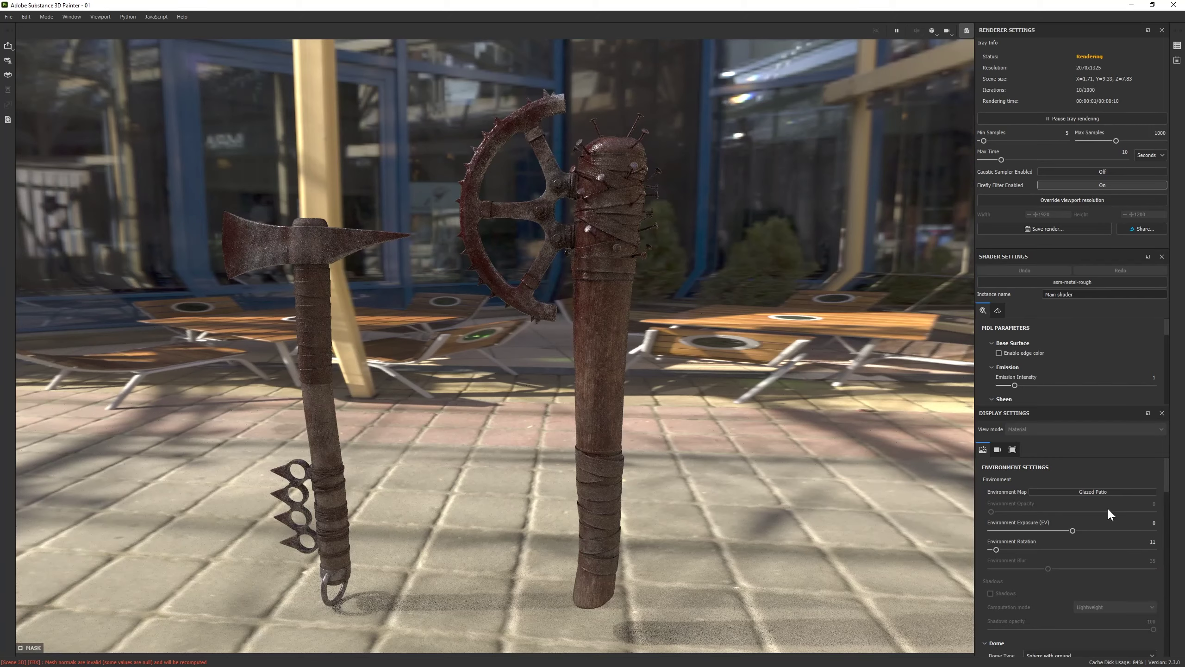
pyautogui.click(1101, 492)
pyautogui.click(1114, 521)
# Enable Dome Clear color to replace the background with flat grey
pyautogui.scroll(-3, 1023, 538)
pyautogui.click(992, 598)
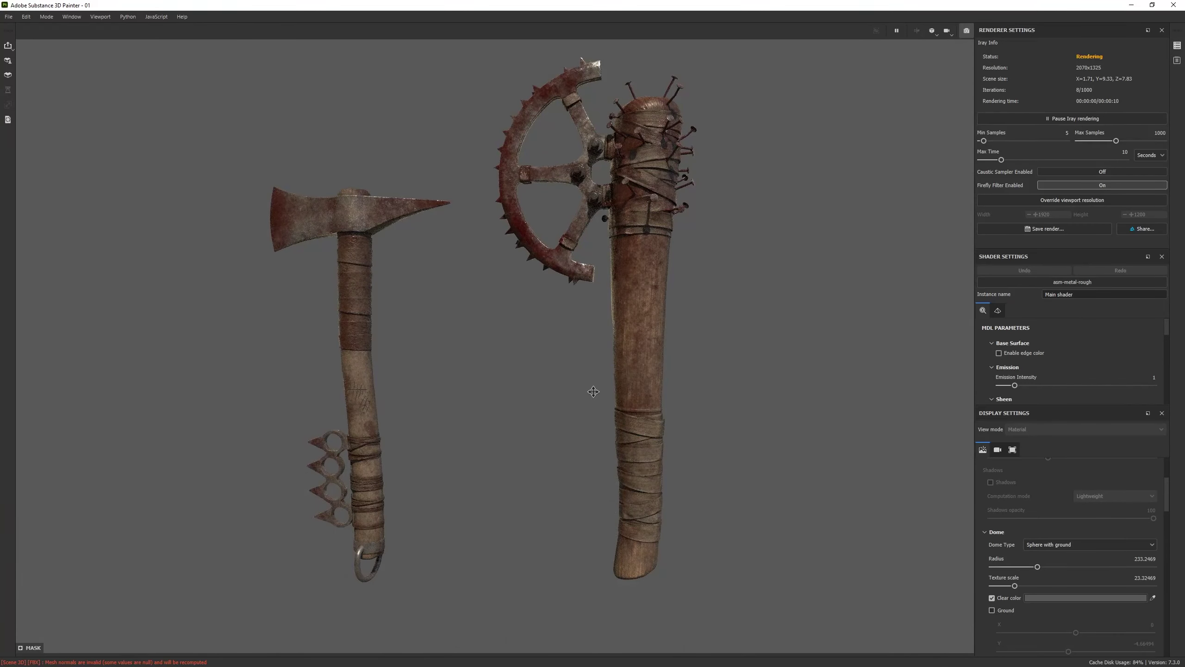
pyautogui.scroll(3, 1109, 533)
pyautogui.click(1091, 492)
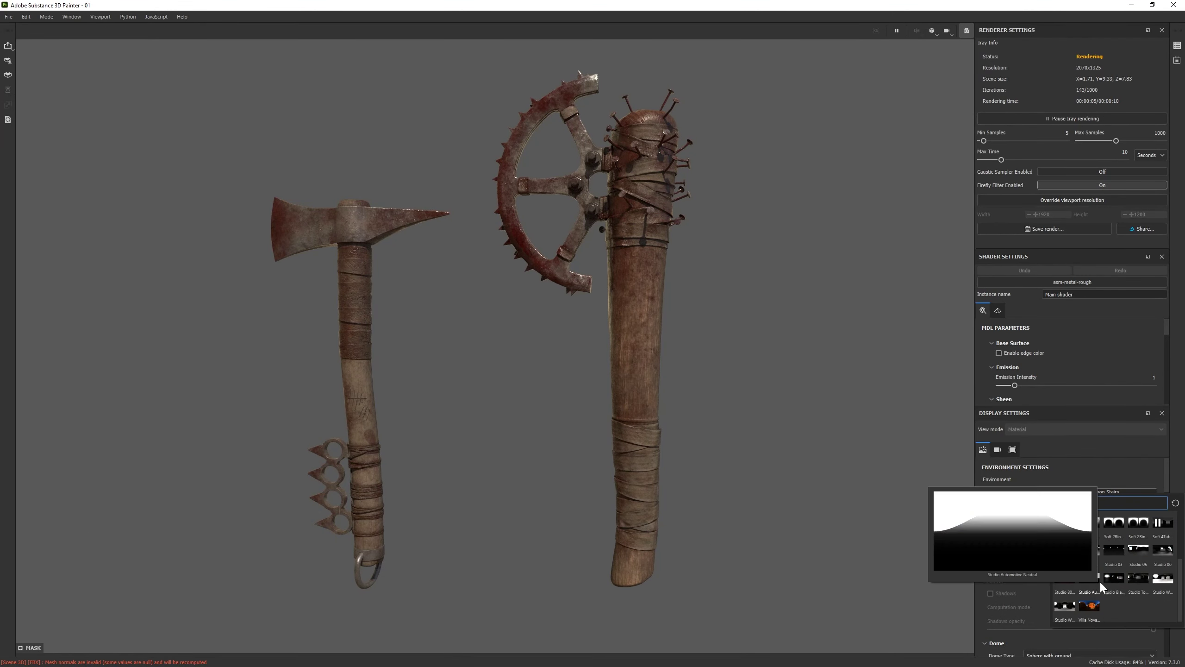
# Set the camera focal length to 50 mm and keep the Panorama environment
pyautogui.click(998, 449)
pyautogui.write('50')
pyautogui.press('Return')
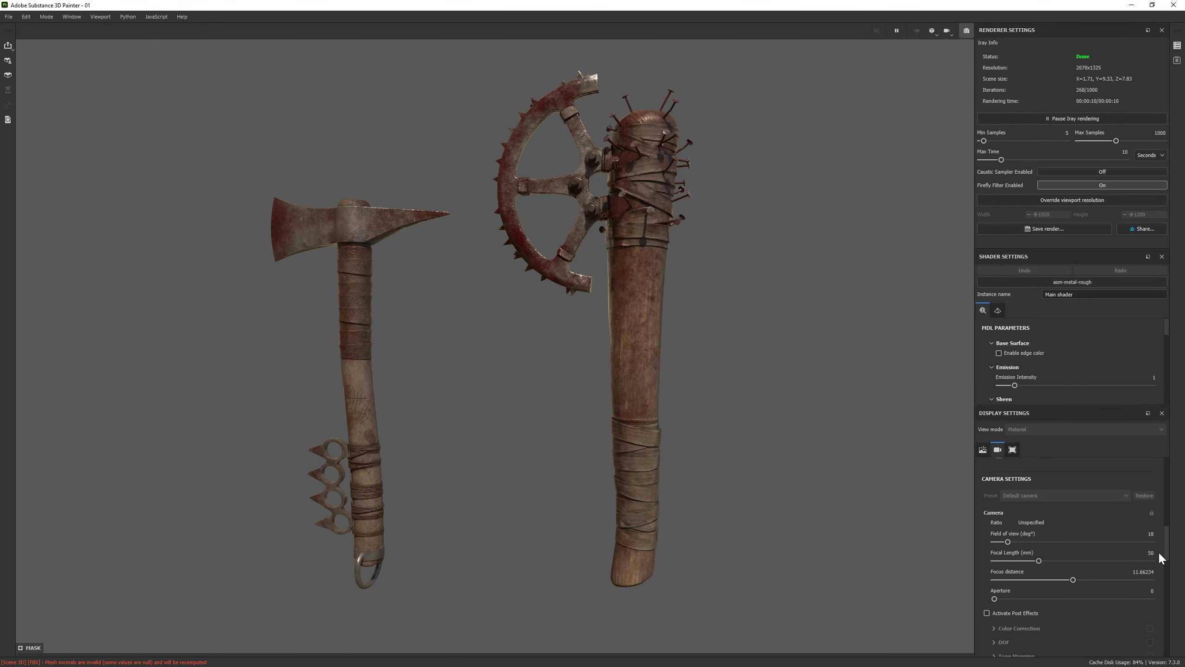
pyautogui.scroll(-5, 395, 332)
pyautogui.click(983, 449)
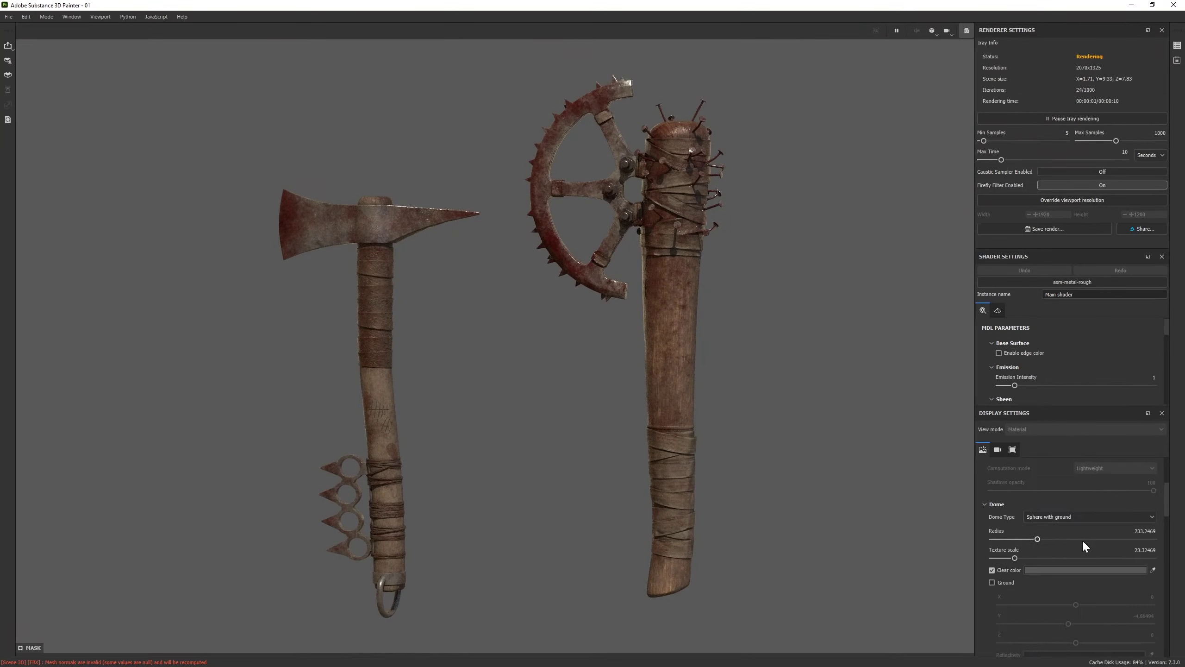
pyautogui.click(1091, 492)
pyautogui.click(1069, 573)
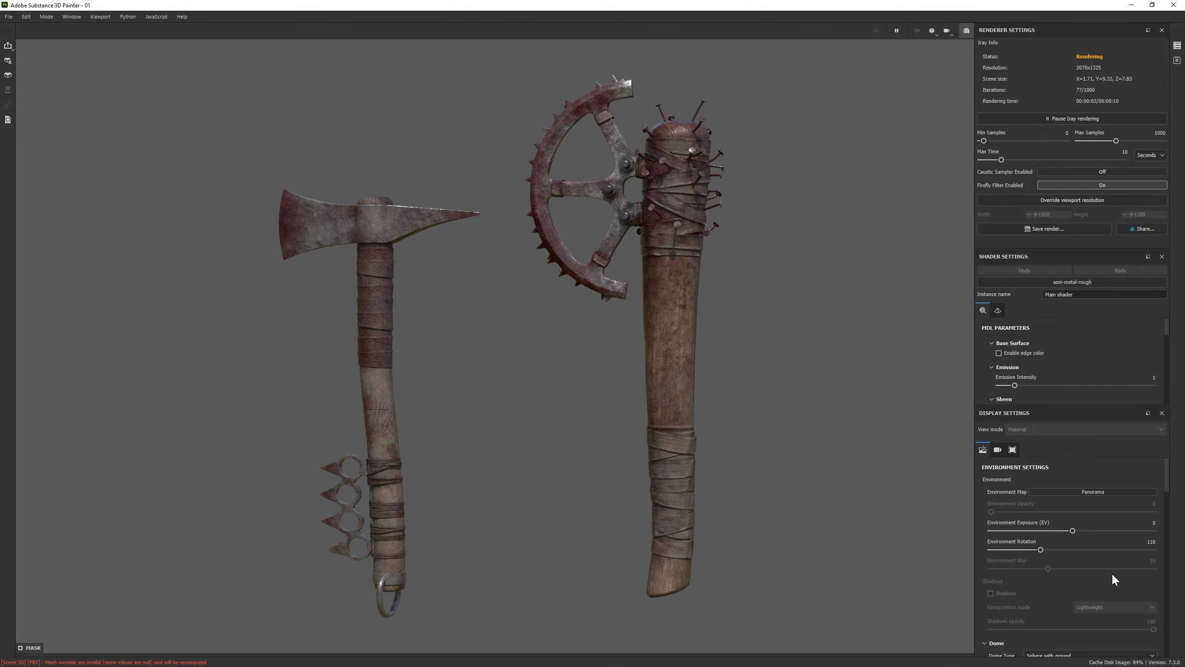
# Rotate the environment lighting to 13 and frame the weapons at a slightly turned angle
pyautogui.keyDown('shift'); pyautogui.moveTo(770, 406); pyautogui.dragTo(691, 405, button='right'); pyautogui.keyUp('shift')
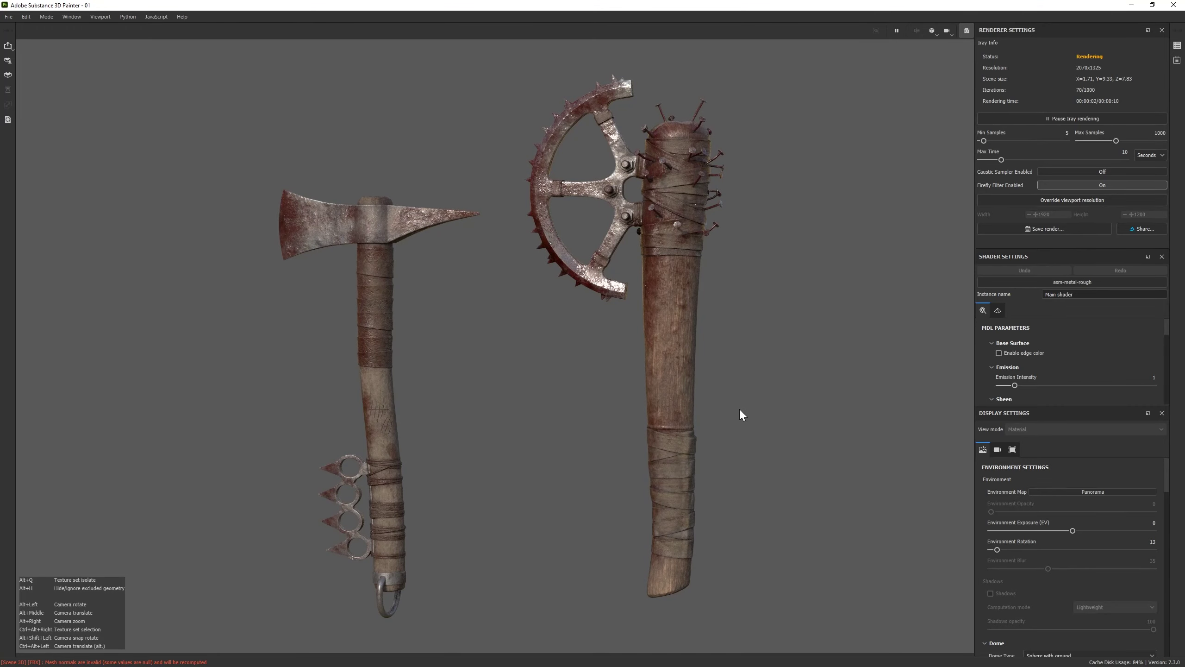
pyautogui.keyDown('alt'); pyautogui.moveTo(739, 408); pyautogui.dragTo(820, 402); pyautogui.keyUp('alt')
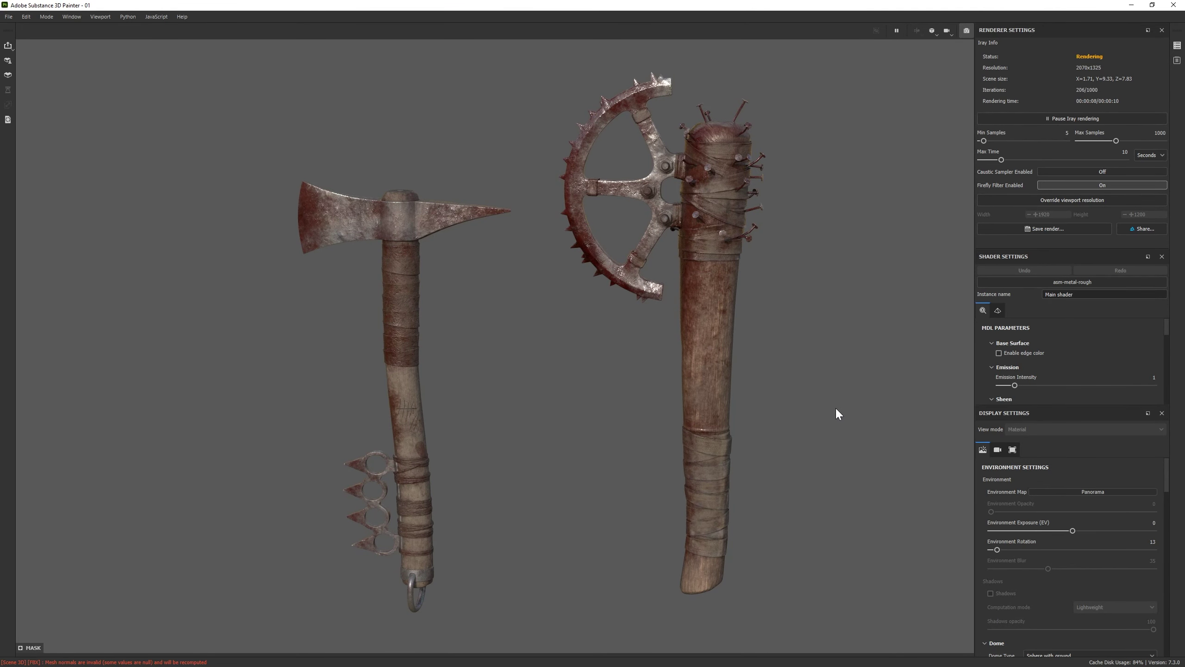
pyautogui.keyDown('alt'); pyautogui.moveTo(835, 406); pyautogui.dragTo(797, 410, button='middle'); pyautogui.keyUp('alt')
# Enable a 0.28-strength vignette post effect and set Iray max time to 200 seconds
pyautogui.click(997, 449)
pyautogui.scroll(-5, 1068, 561)
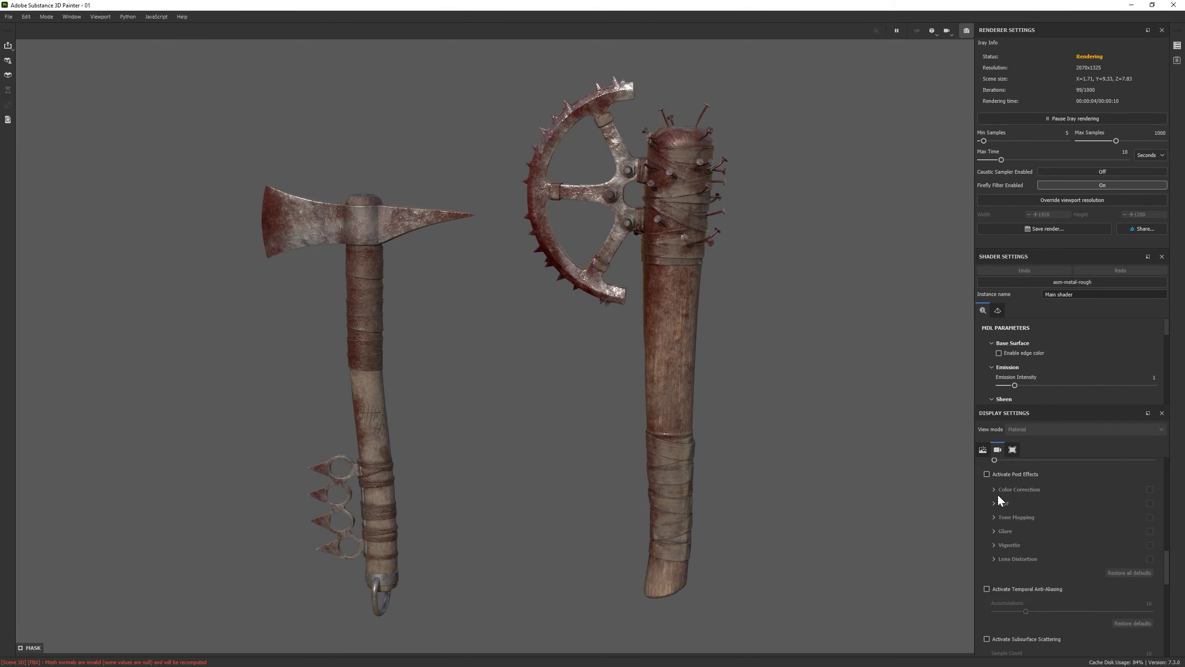
pyautogui.click(994, 544)
pyautogui.moveTo(1035, 562)
pyautogui.mouseDown()
pyautogui.moveTo(1072, 560)
pyautogui.moveTo(1058, 563)
pyautogui.mouseUp()
pyautogui.keyDown('alt'); pyautogui.moveTo(657, 426); pyautogui.dragTo(621, 414); pyautogui.keyUp('alt')
pyautogui.moveTo(1058, 562); pyautogui.dragTo(1044, 562)
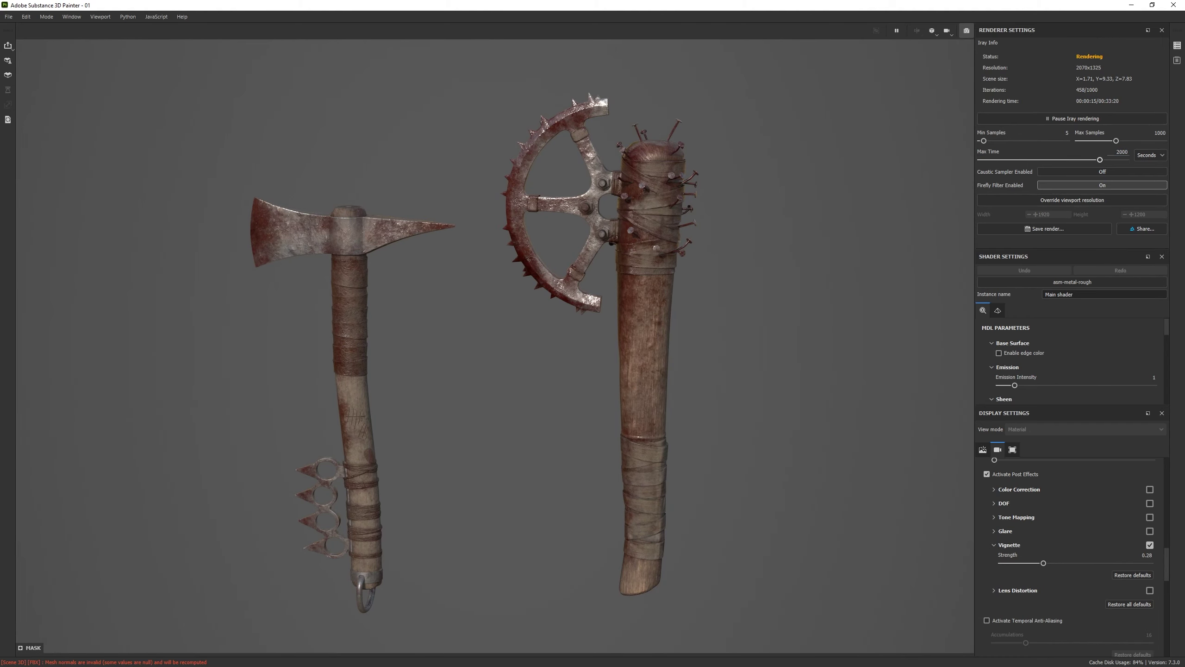
pyautogui.press('Return')
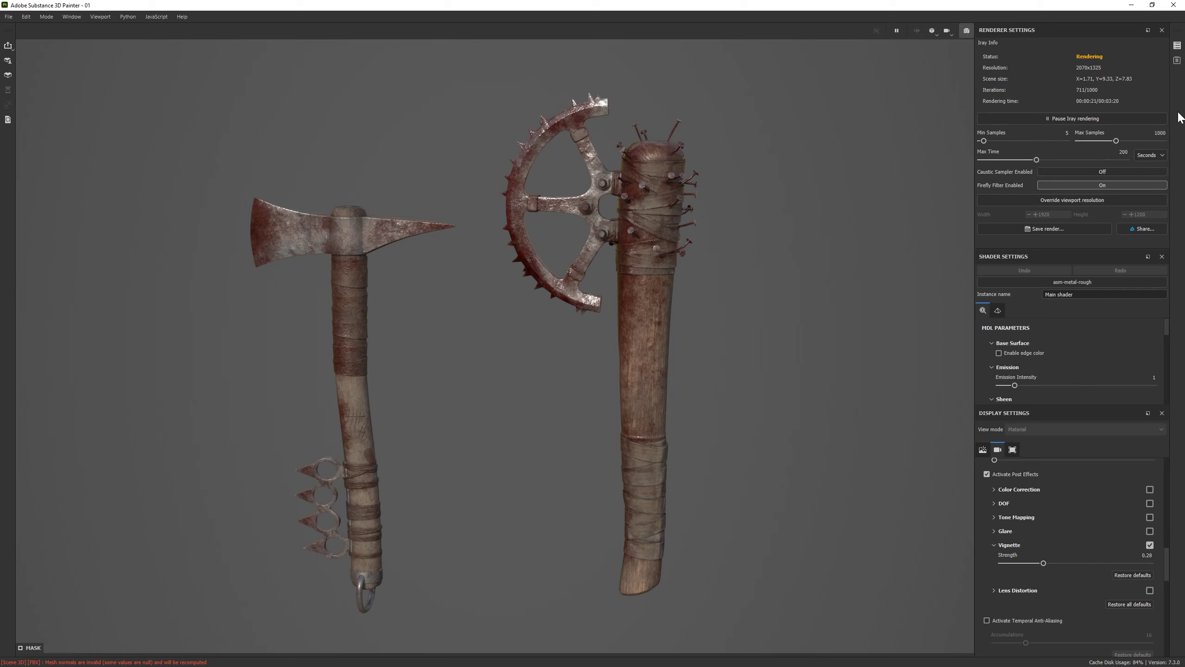